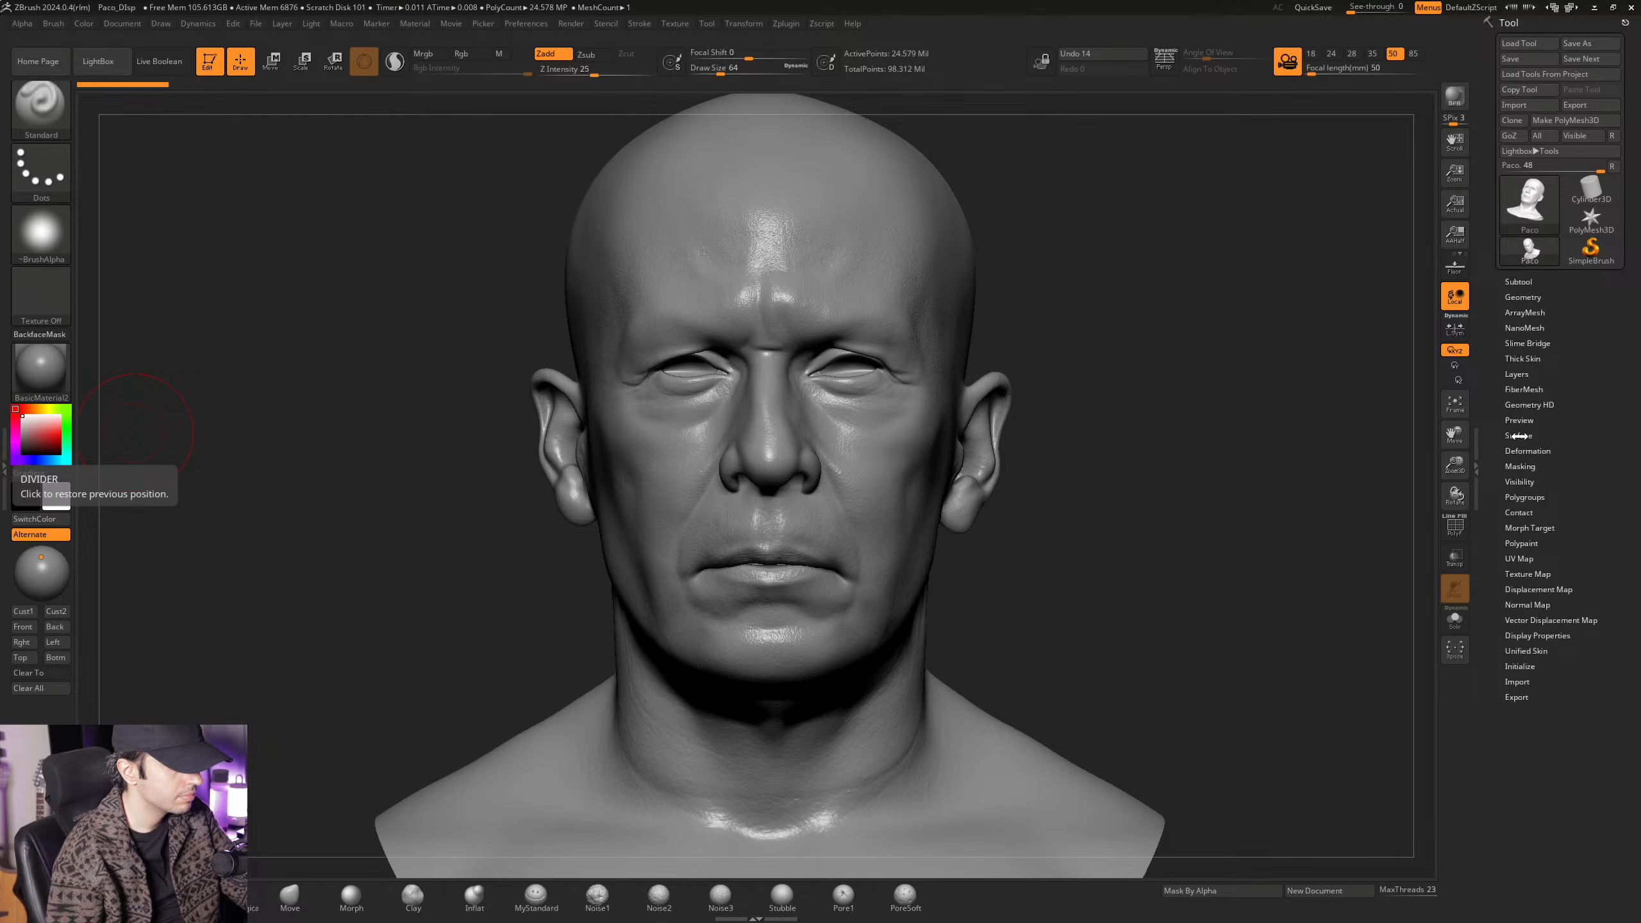
{"action": "key", "text": "super"}
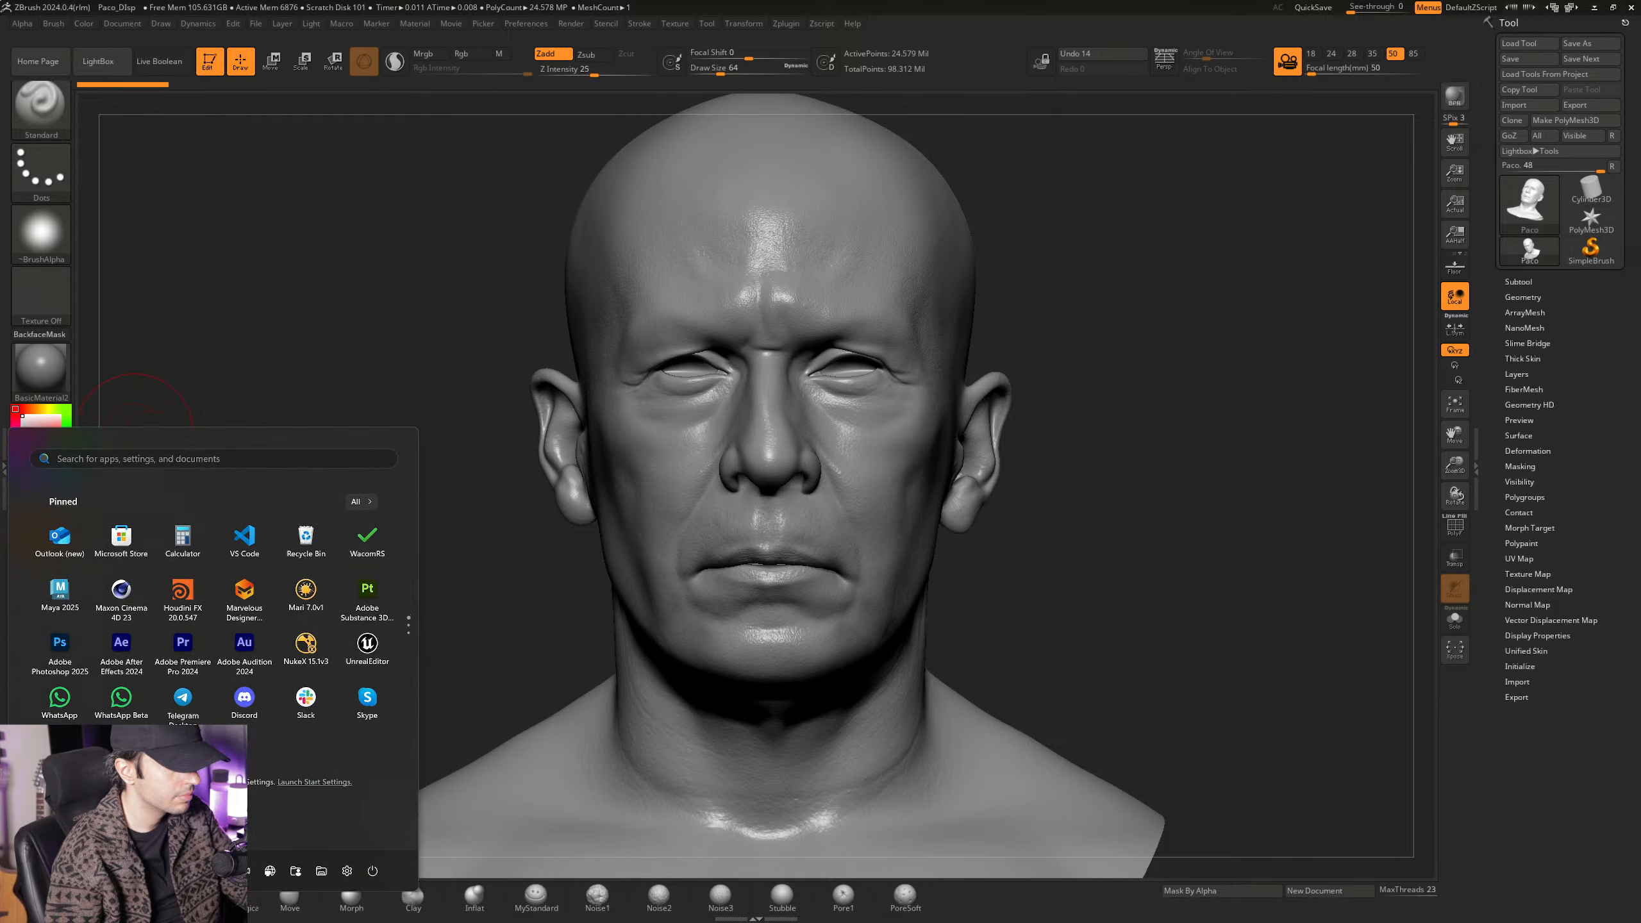
{"action": "key", "text": "super"}
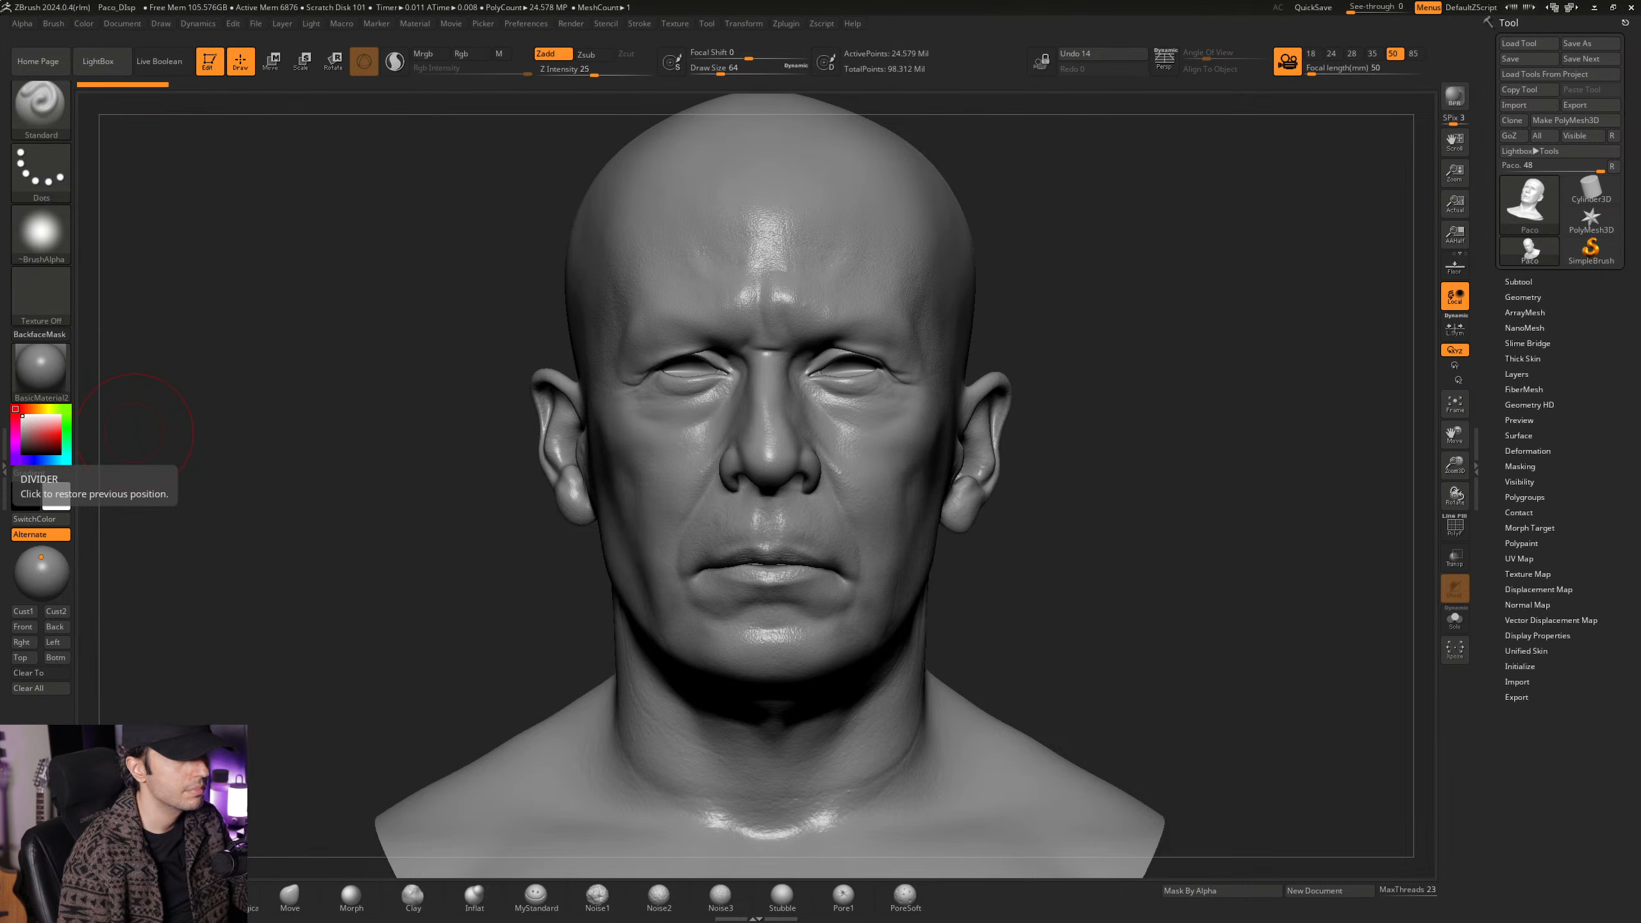
Inspect the head sculpt's skin detail around the forehead, eyes and nose from front and three-quarter views.
{"action": "right_click_drag", "start_coordinate": [792, 169], "coordinate": [708, 206], "text": "alt"}
{"action": "key", "text": "ctrl"}
{"action": "mouse_move", "coordinate": [728, 317]}
{"action": "right_mouse_down", "text": "ctrl"}
{"action": "mouse_move", "coordinate": [728, 336]}
{"action": "mouse_move", "coordinate": [795, 330]}
{"action": "mouse_move", "coordinate": [718, 313]}
{"action": "mouse_move", "coordinate": [682, 349]}
{"action": "mouse_move", "coordinate": [696, 391]}
{"action": "mouse_move", "coordinate": [677, 311]}
{"action": "mouse_move", "coordinate": [663, 356]}
{"action": "mouse_move", "coordinate": [701, 353]}
{"action": "mouse_move", "coordinate": [663, 352]}
{"action": "mouse_move", "coordinate": [659, 334]}
{"action": "mouse_move", "coordinate": [660, 371]}
{"action": "right_mouse_up", "text": "ctrl"}
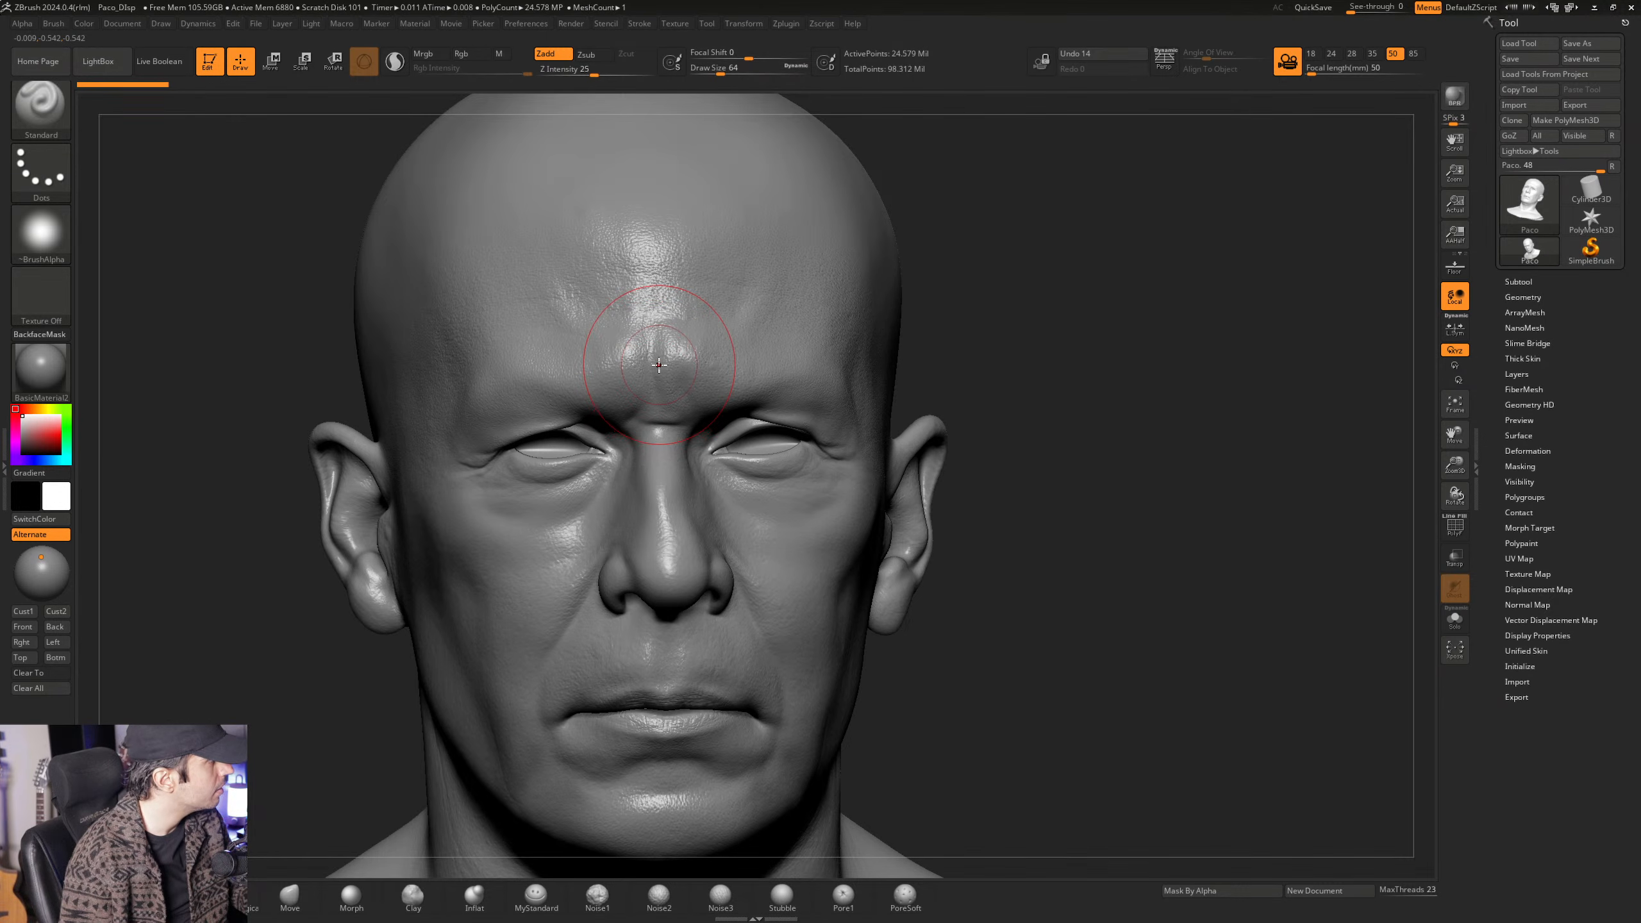
{"action": "right_click_drag", "start_coordinate": [659, 366], "coordinate": [654, 388]}
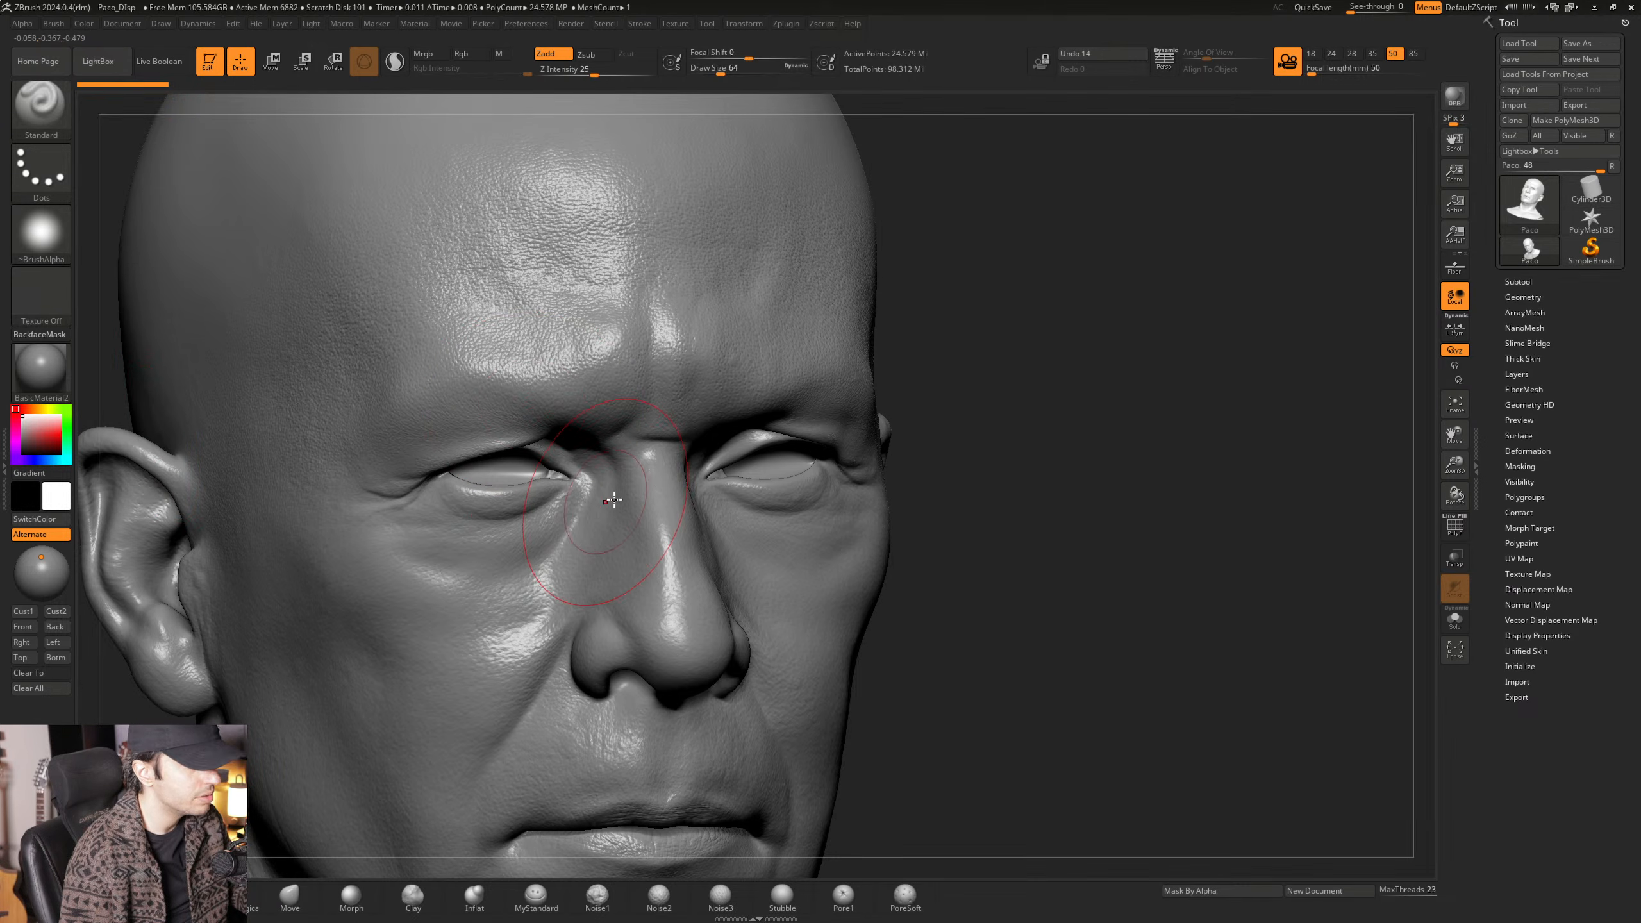
{"action": "mouse_move", "coordinate": [594, 516]}
{"action": "right_mouse_down", "text": "alt"}
{"action": "mouse_move", "coordinate": [661, 506]}
{"action": "mouse_move", "coordinate": [634, 526]}
{"action": "right_mouse_up", "text": "alt"}
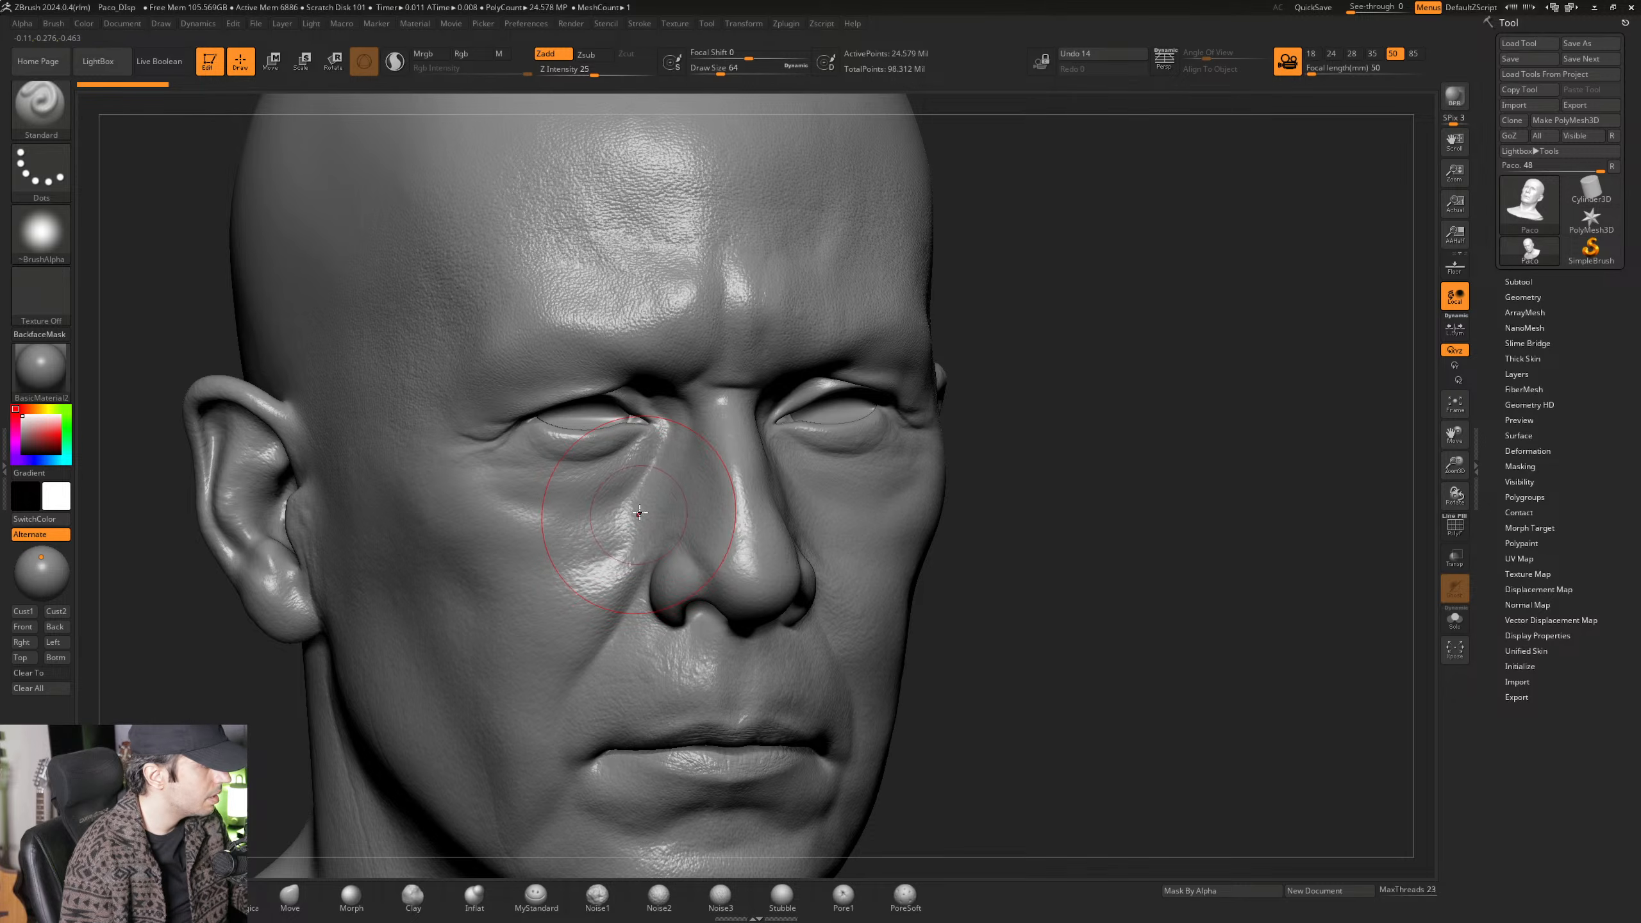
{"action": "mouse_move", "coordinate": [616, 495]}
{"action": "right_mouse_down"}
{"action": "mouse_move", "coordinate": [678, 485]}
{"action": "mouse_move", "coordinate": [597, 482]}
{"action": "mouse_move", "coordinate": [668, 477]}
{"action": "mouse_move", "coordinate": [659, 466]}
{"action": "right_mouse_up"}
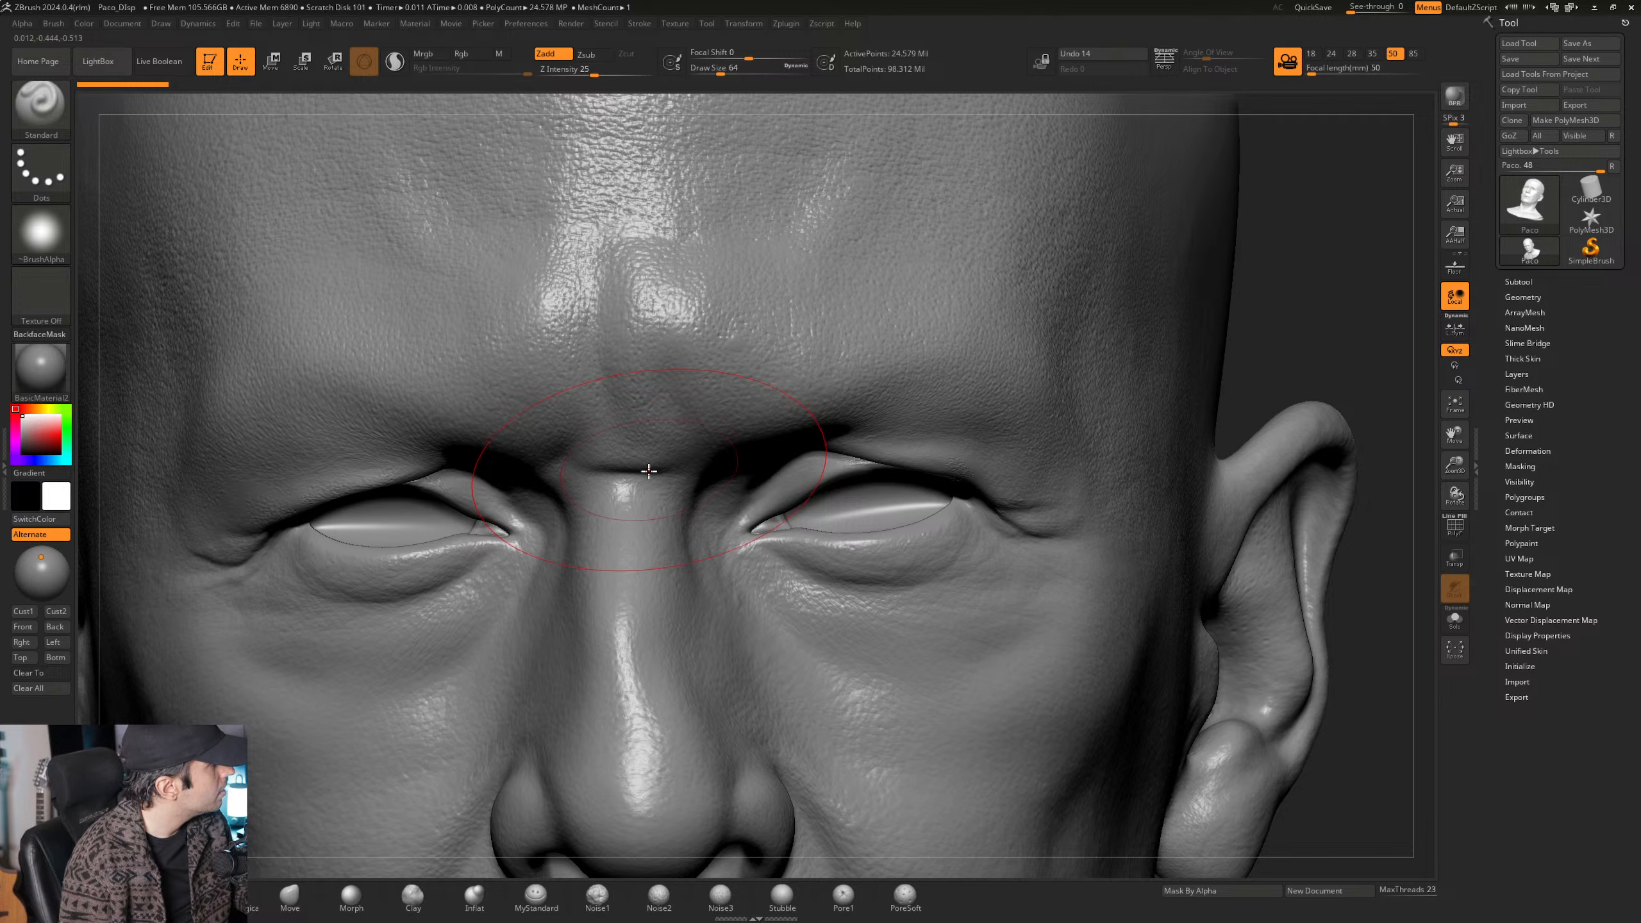
{"action": "mouse_move", "coordinate": [649, 469]}
{"action": "right_mouse_down"}
{"action": "mouse_move", "coordinate": [672, 450]}
{"action": "mouse_move", "coordinate": [630, 458]}
{"action": "mouse_move", "coordinate": [680, 417]}
{"action": "mouse_move", "coordinate": [718, 430]}
{"action": "mouse_move", "coordinate": [712, 442]}
{"action": "right_mouse_up"}
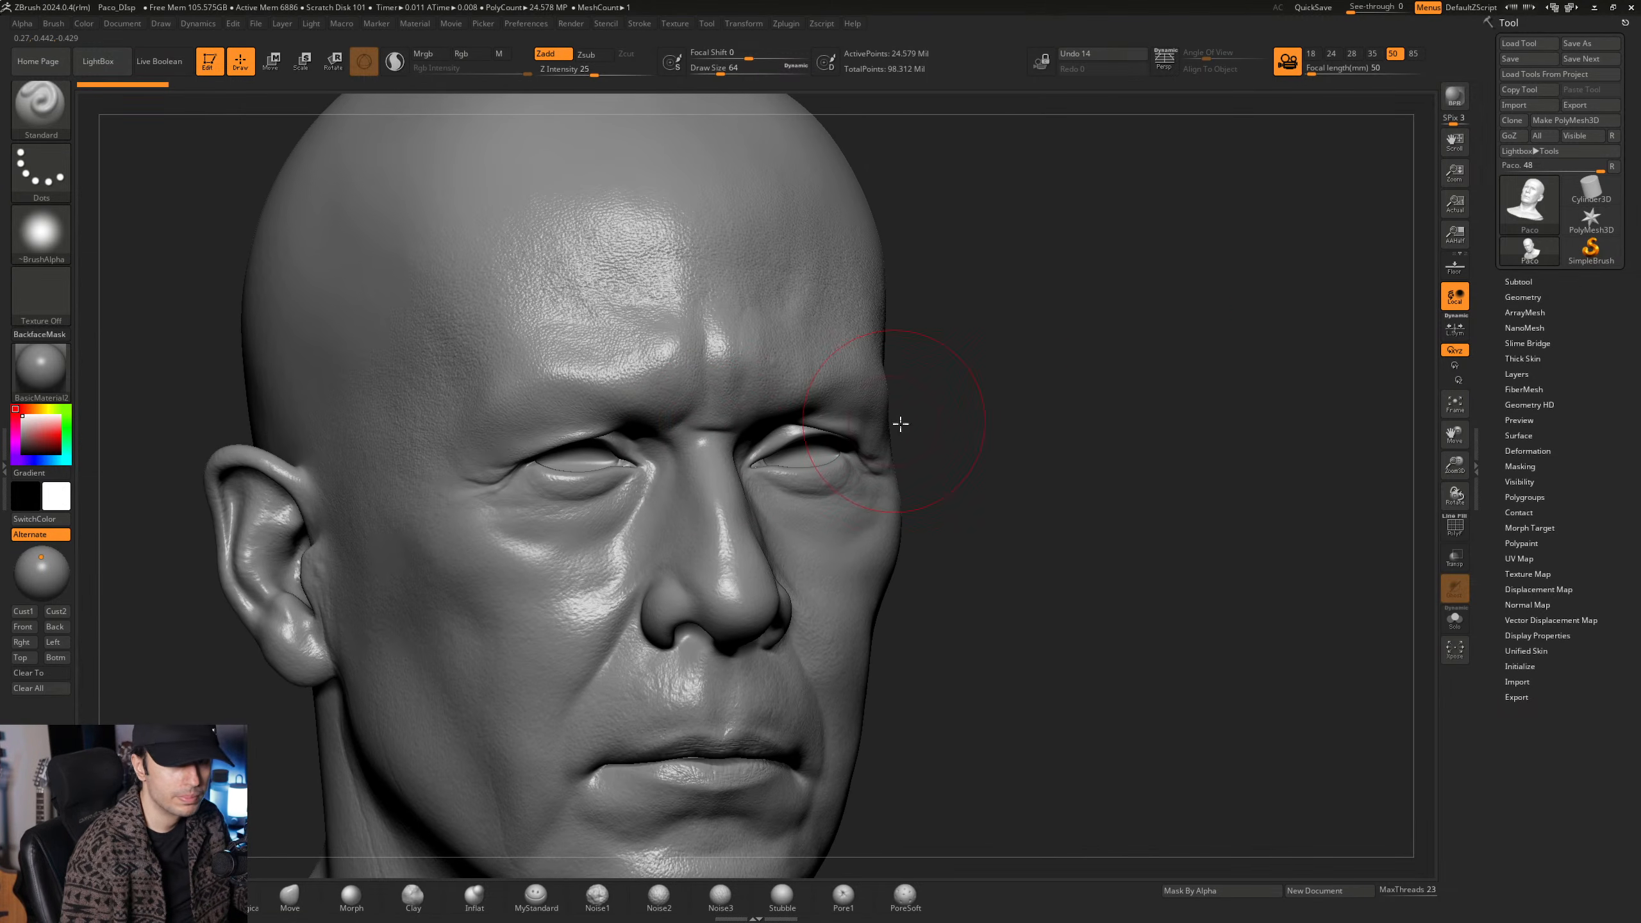
Show the head's sculpting layers and select the MyStandard brush.
{"action": "left_click", "coordinate": [1536, 375]}
{"action": "mouse_move", "coordinate": [1522, 434]}
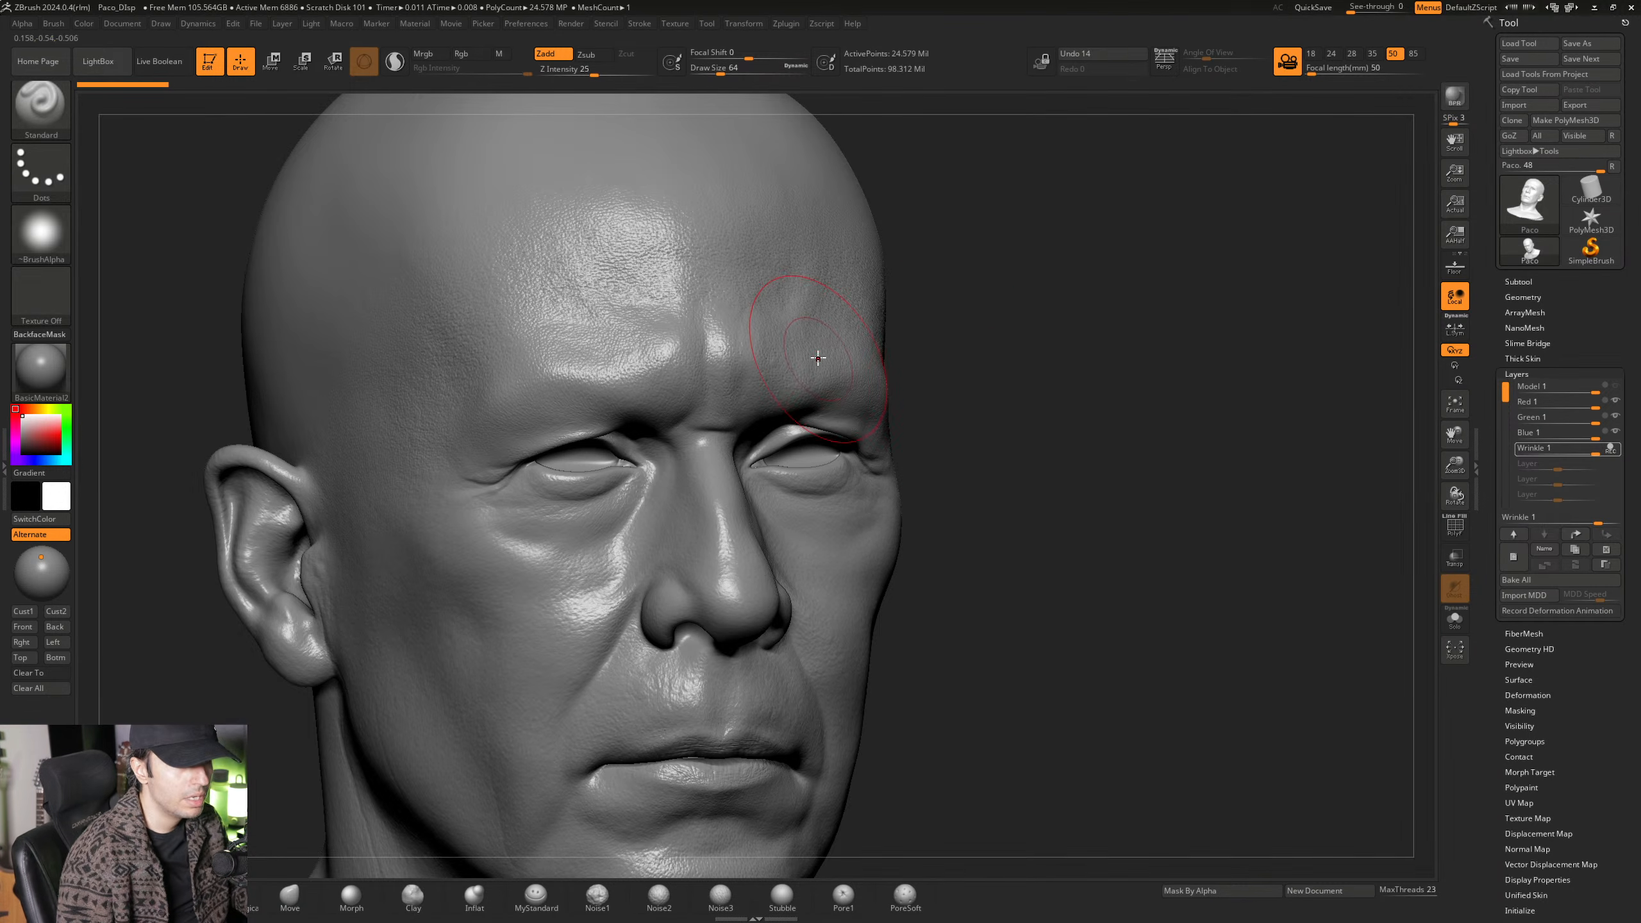
{"action": "mouse_move", "coordinate": [815, 366]}
{"action": "right_mouse_down"}
{"action": "mouse_move", "coordinate": [830, 367]}
{"action": "mouse_move", "coordinate": [827, 402]}
{"action": "mouse_move", "coordinate": [770, 435]}
{"action": "mouse_move", "coordinate": [803, 405]}
{"action": "mouse_move", "coordinate": [802, 432]}
{"action": "mouse_move", "coordinate": [838, 341]}
{"action": "right_mouse_up"}
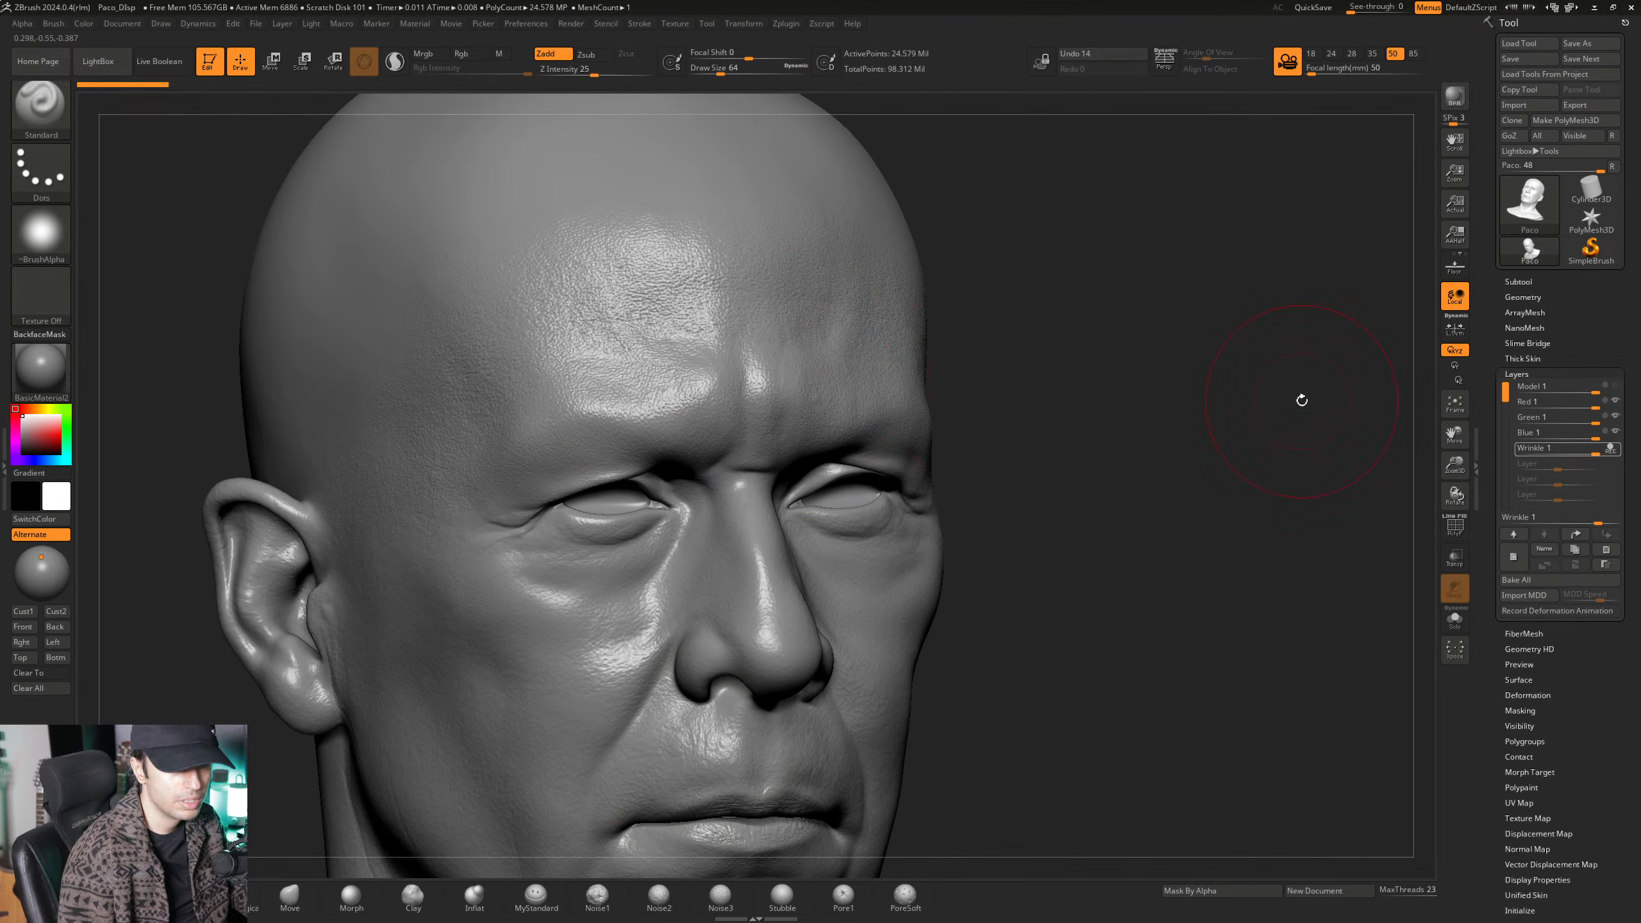
{"action": "mouse_move", "coordinate": [539, 905]}
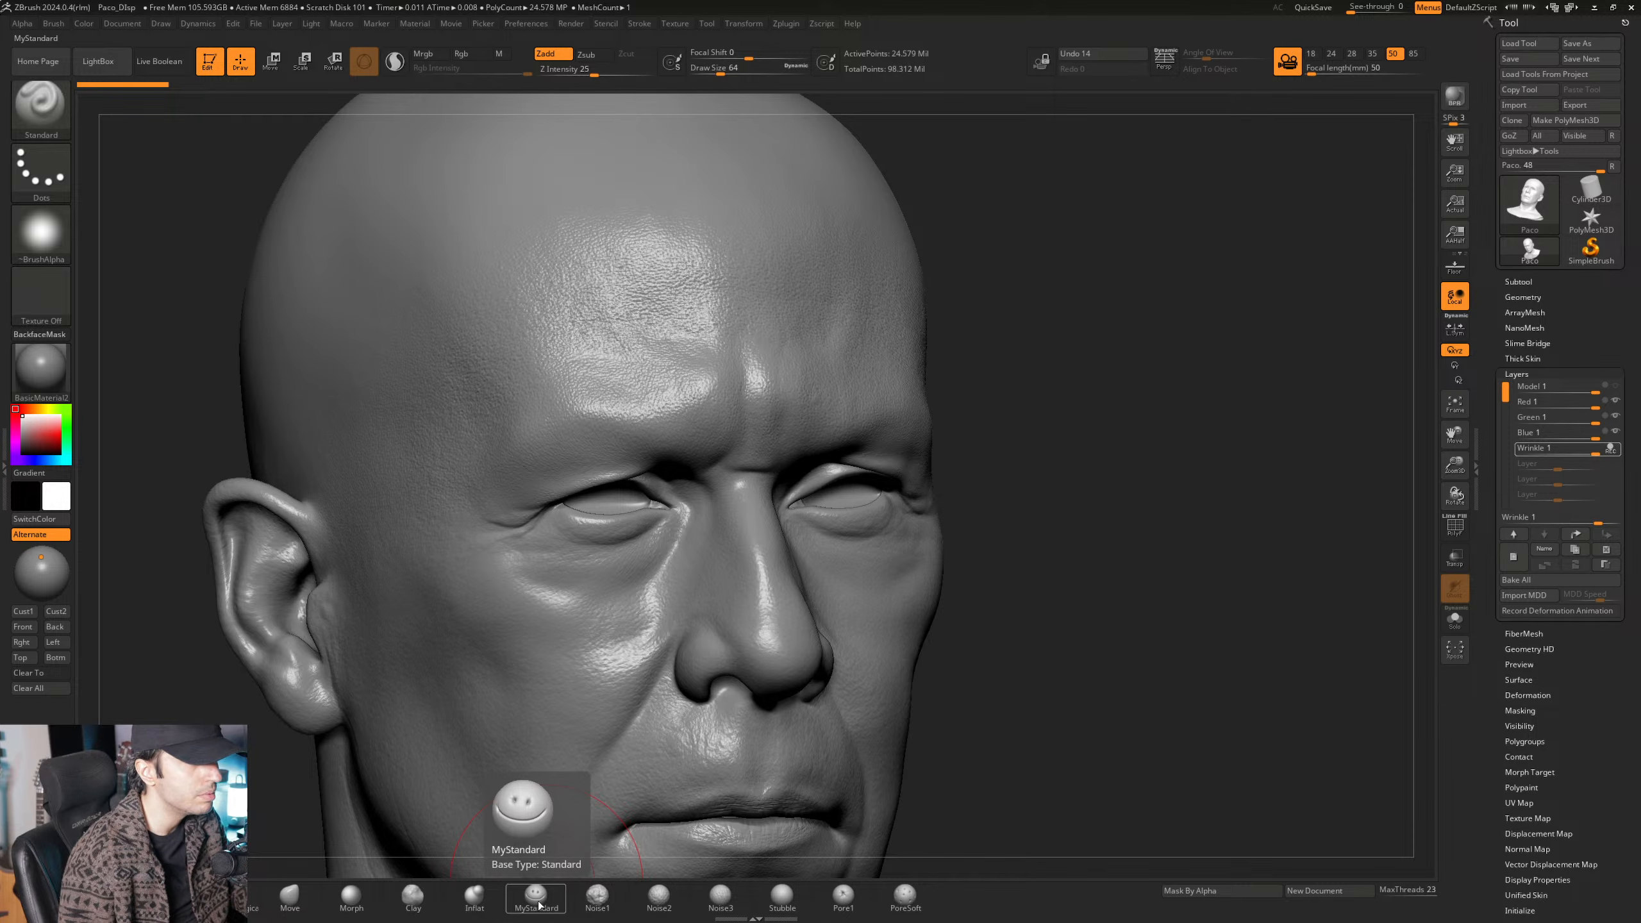
{"action": "left_click", "coordinate": [539, 906]}
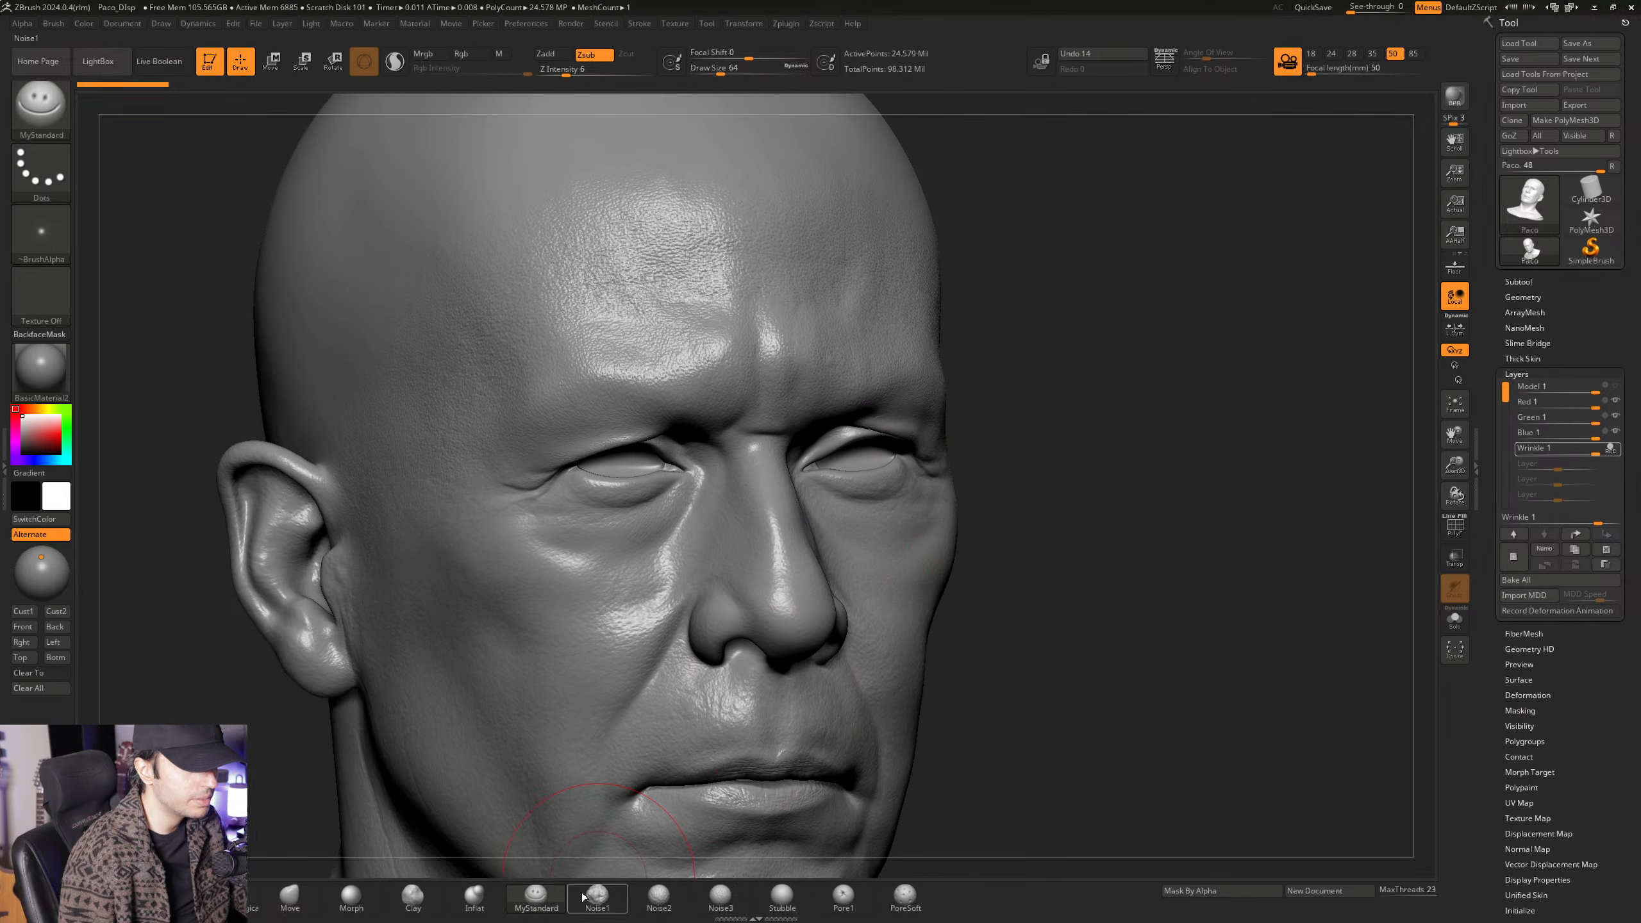
{"action": "mouse_move", "coordinate": [543, 906]}
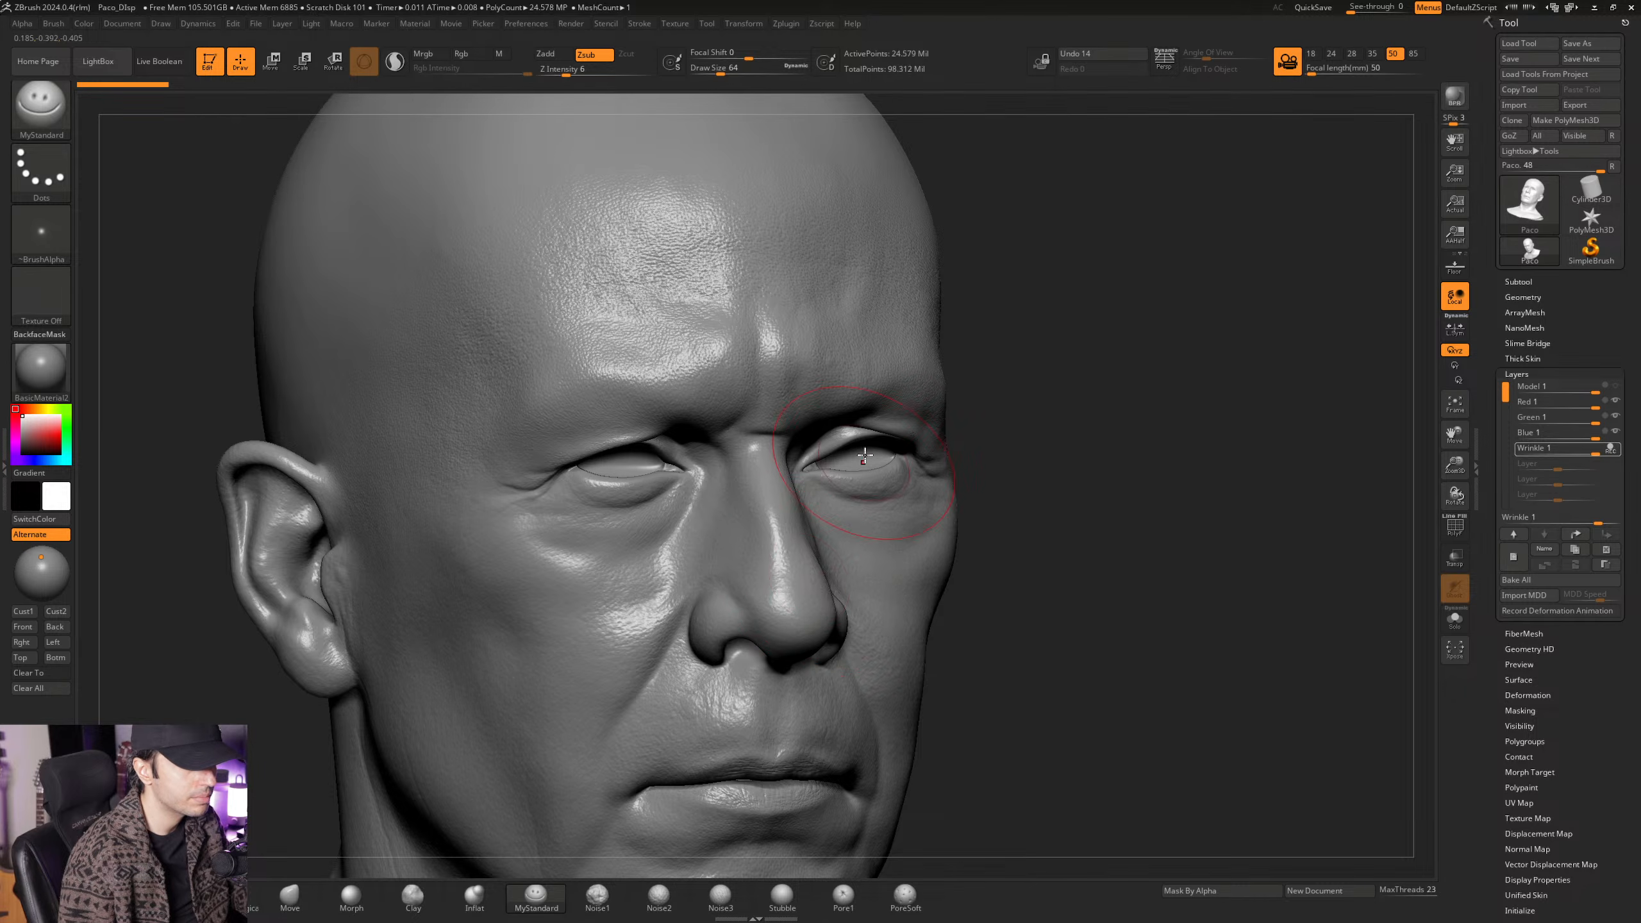
Examine the face from several angles and check the details of its Blue 1 and Red 1 layers.
{"action": "right_click_drag", "start_coordinate": [884, 524], "coordinate": [835, 547], "text": "alt"}
{"action": "mouse_move", "coordinate": [836, 547]}
{"action": "right_mouse_down"}
{"action": "mouse_move", "coordinate": [840, 567]}
{"action": "mouse_move", "coordinate": [769, 525]}
{"action": "mouse_move", "coordinate": [814, 525]}
{"action": "mouse_move", "coordinate": [789, 547]}
{"action": "mouse_move", "coordinate": [822, 501]}
{"action": "mouse_move", "coordinate": [530, 499]}
{"action": "mouse_move", "coordinate": [730, 502]}
{"action": "mouse_move", "coordinate": [629, 508]}
{"action": "mouse_move", "coordinate": [796, 521]}
{"action": "mouse_move", "coordinate": [756, 546]}
{"action": "mouse_move", "coordinate": [826, 545]}
{"action": "mouse_move", "coordinate": [769, 524]}
{"action": "mouse_move", "coordinate": [834, 522]}
{"action": "mouse_move", "coordinate": [760, 521]}
{"action": "mouse_move", "coordinate": [753, 547]}
{"action": "right_mouse_up"}
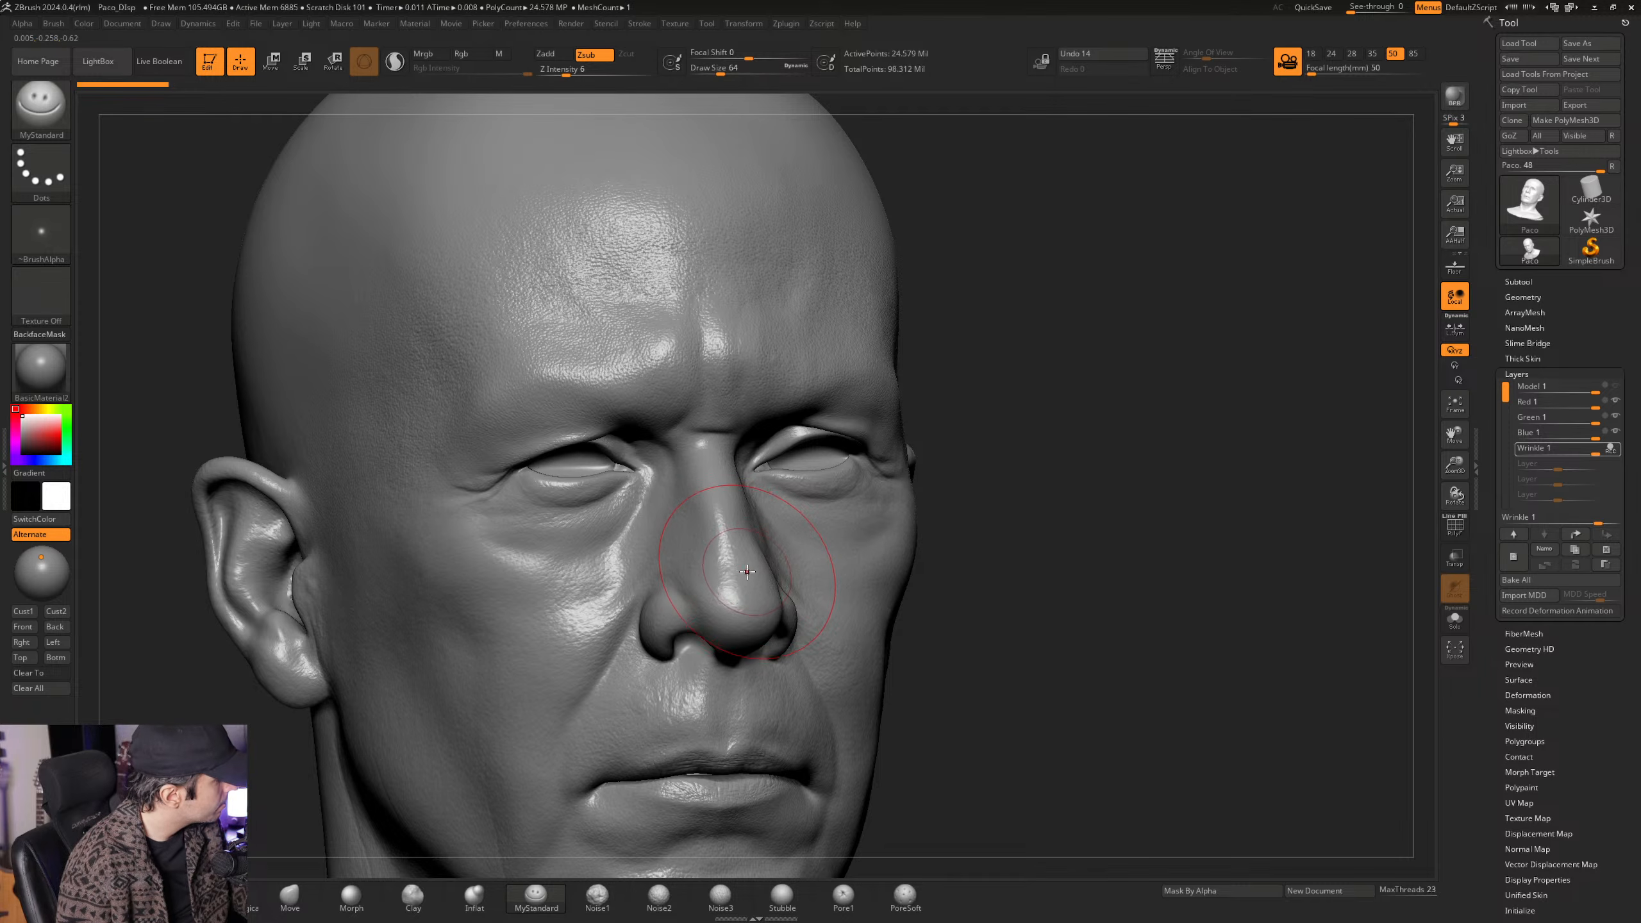
{"action": "right_click_drag", "start_coordinate": [748, 570], "coordinate": [749, 573]}
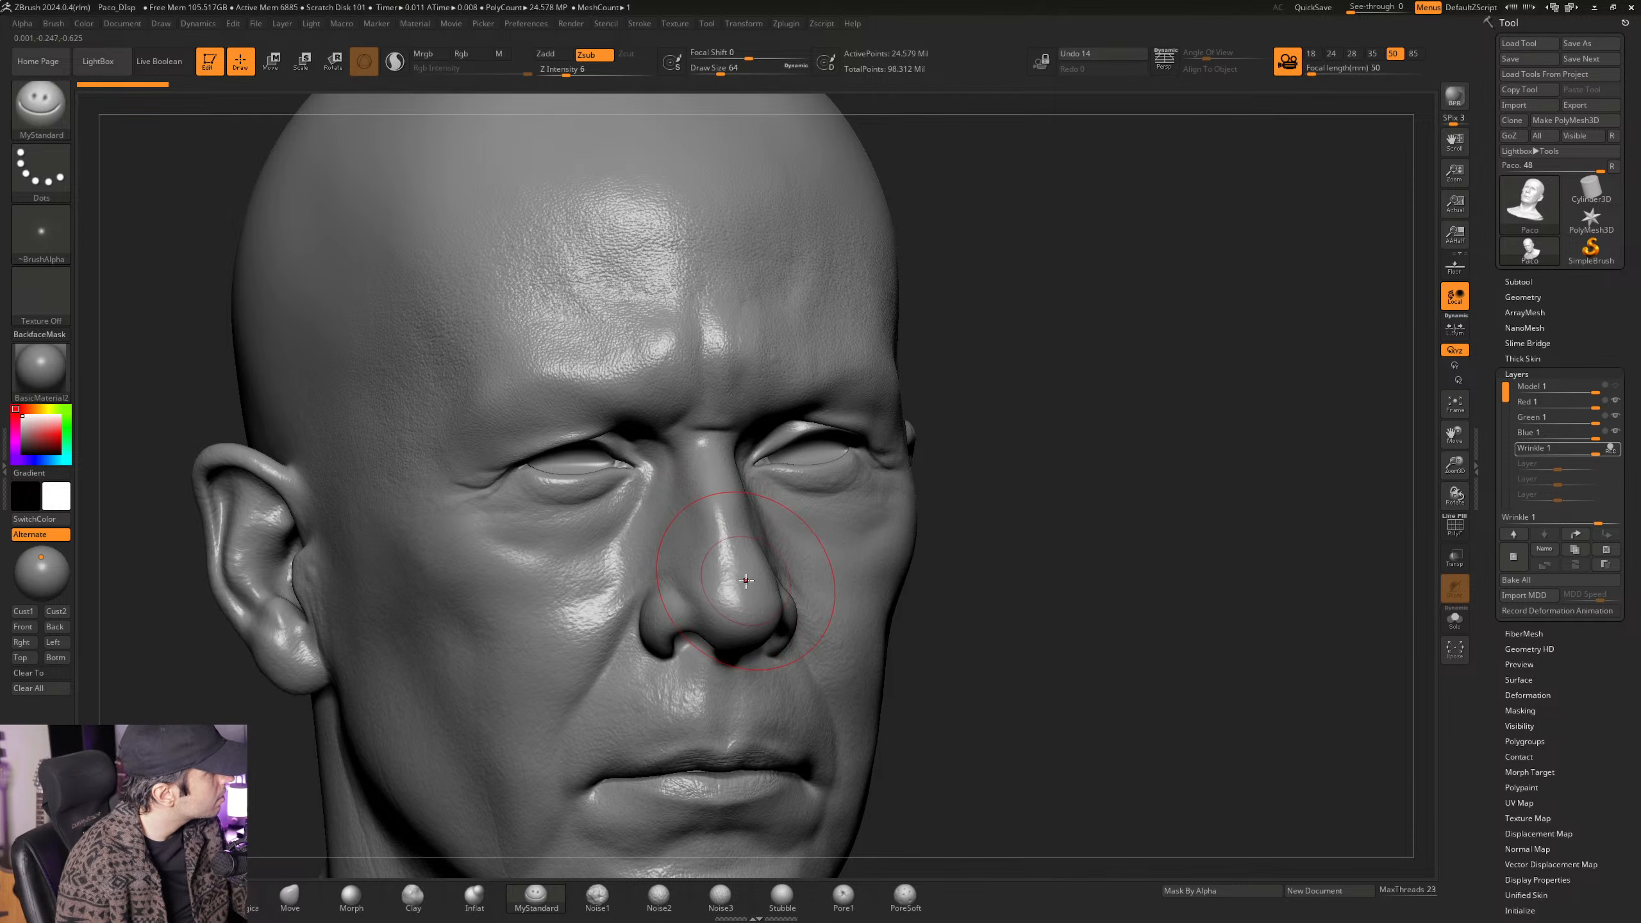
{"action": "right_click_drag", "start_coordinate": [755, 572], "coordinate": [769, 462]}
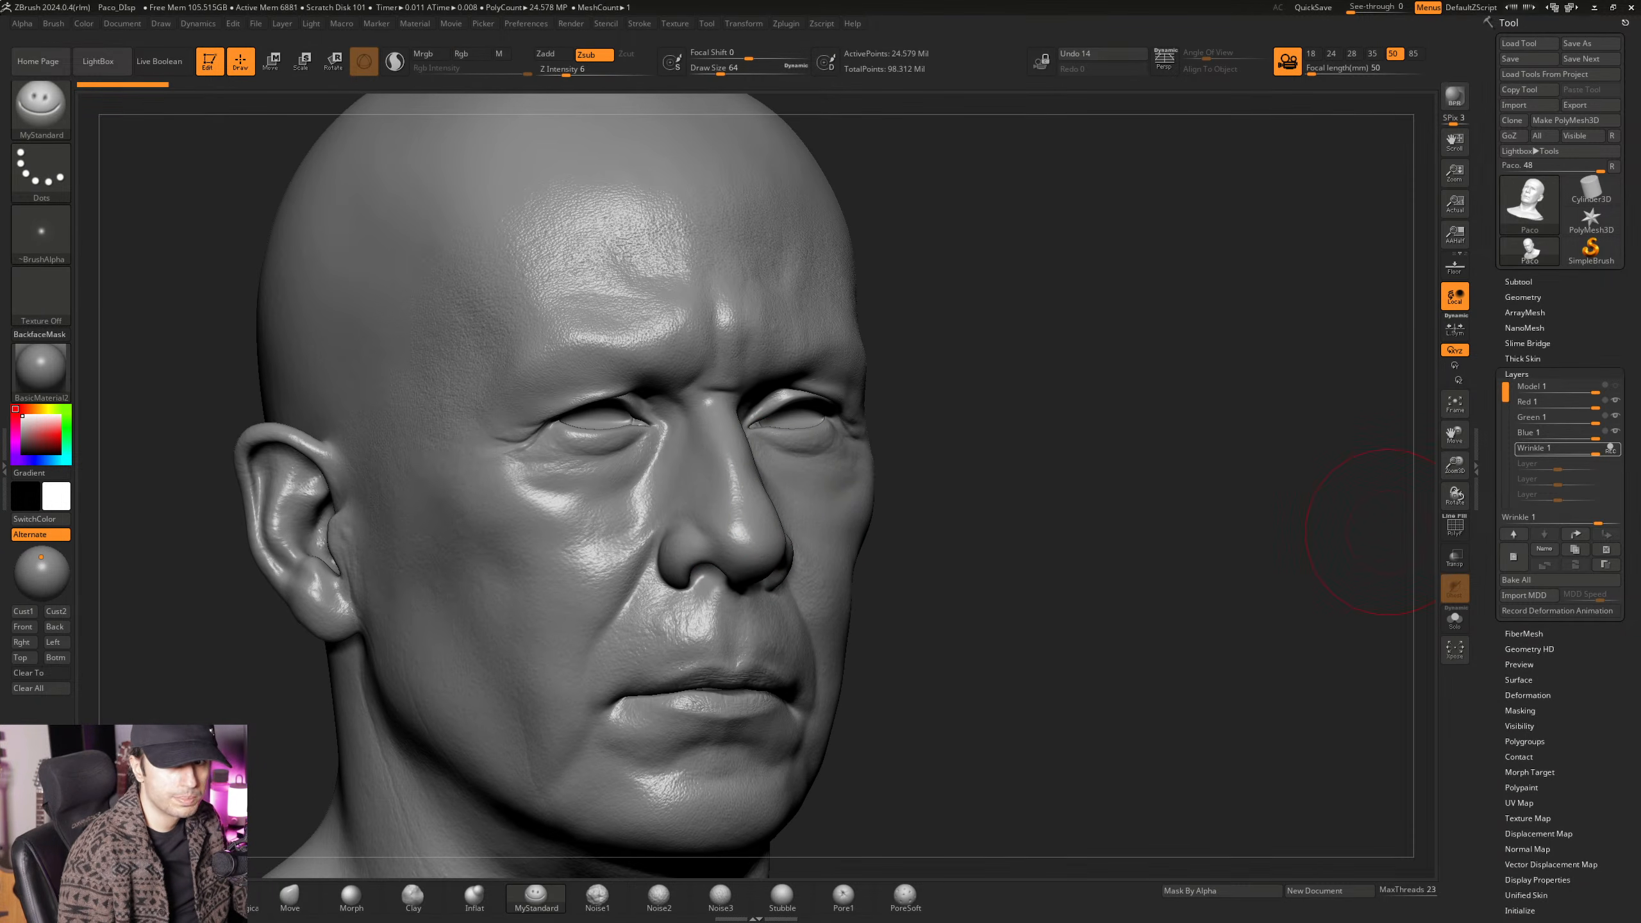
{"action": "mouse_move", "coordinate": [1561, 431]}
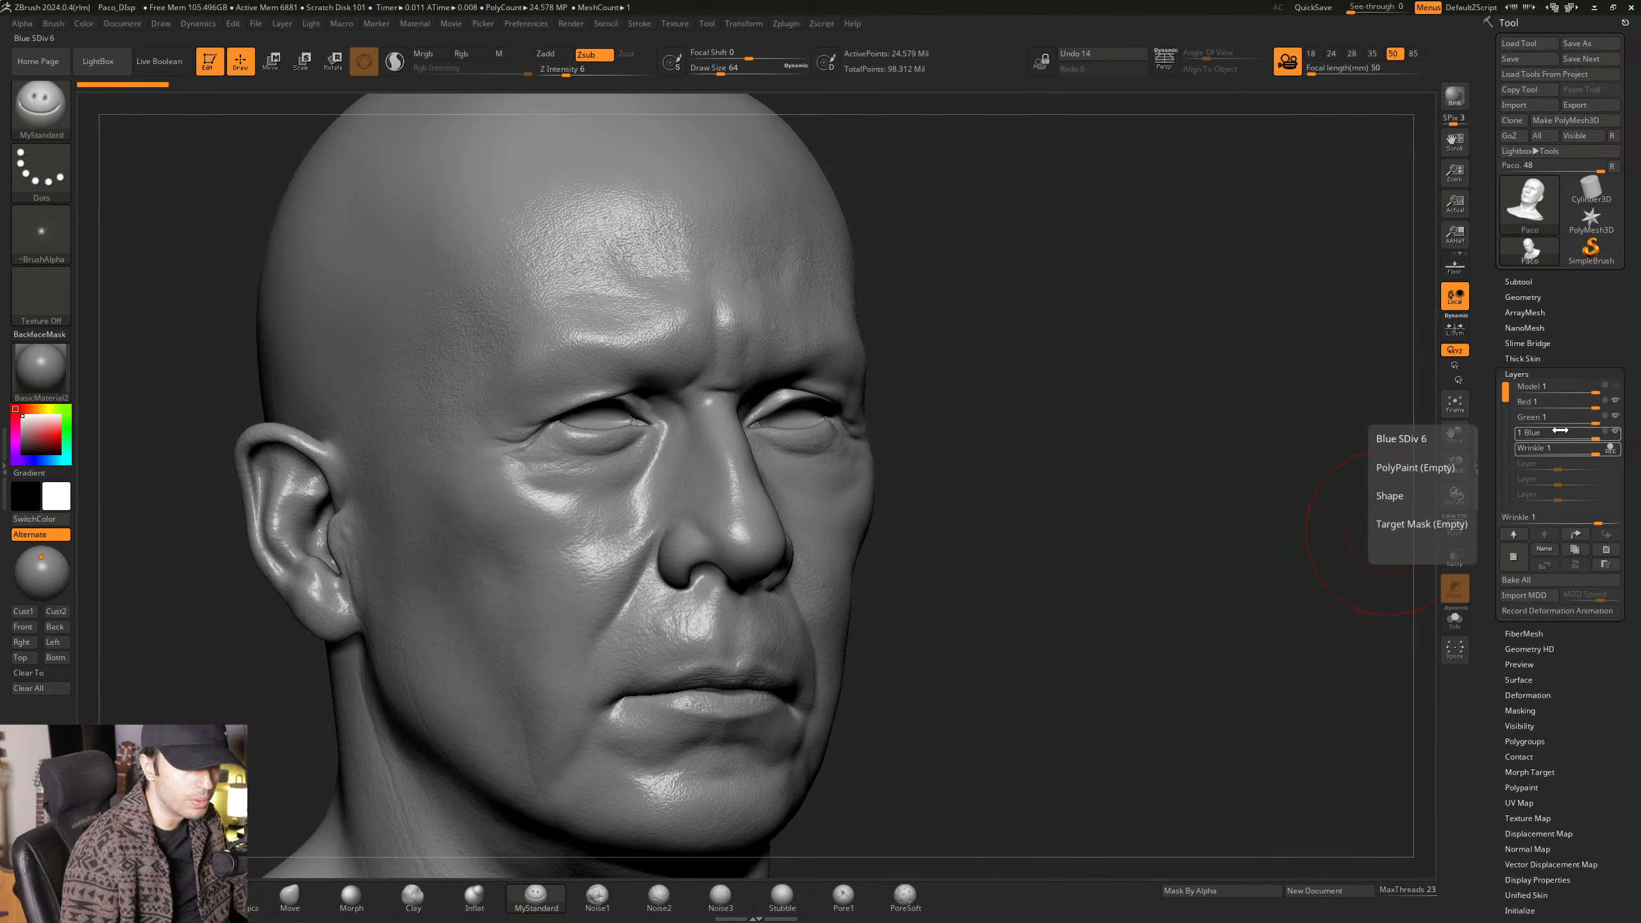
{"action": "mouse_move", "coordinate": [1544, 402]}
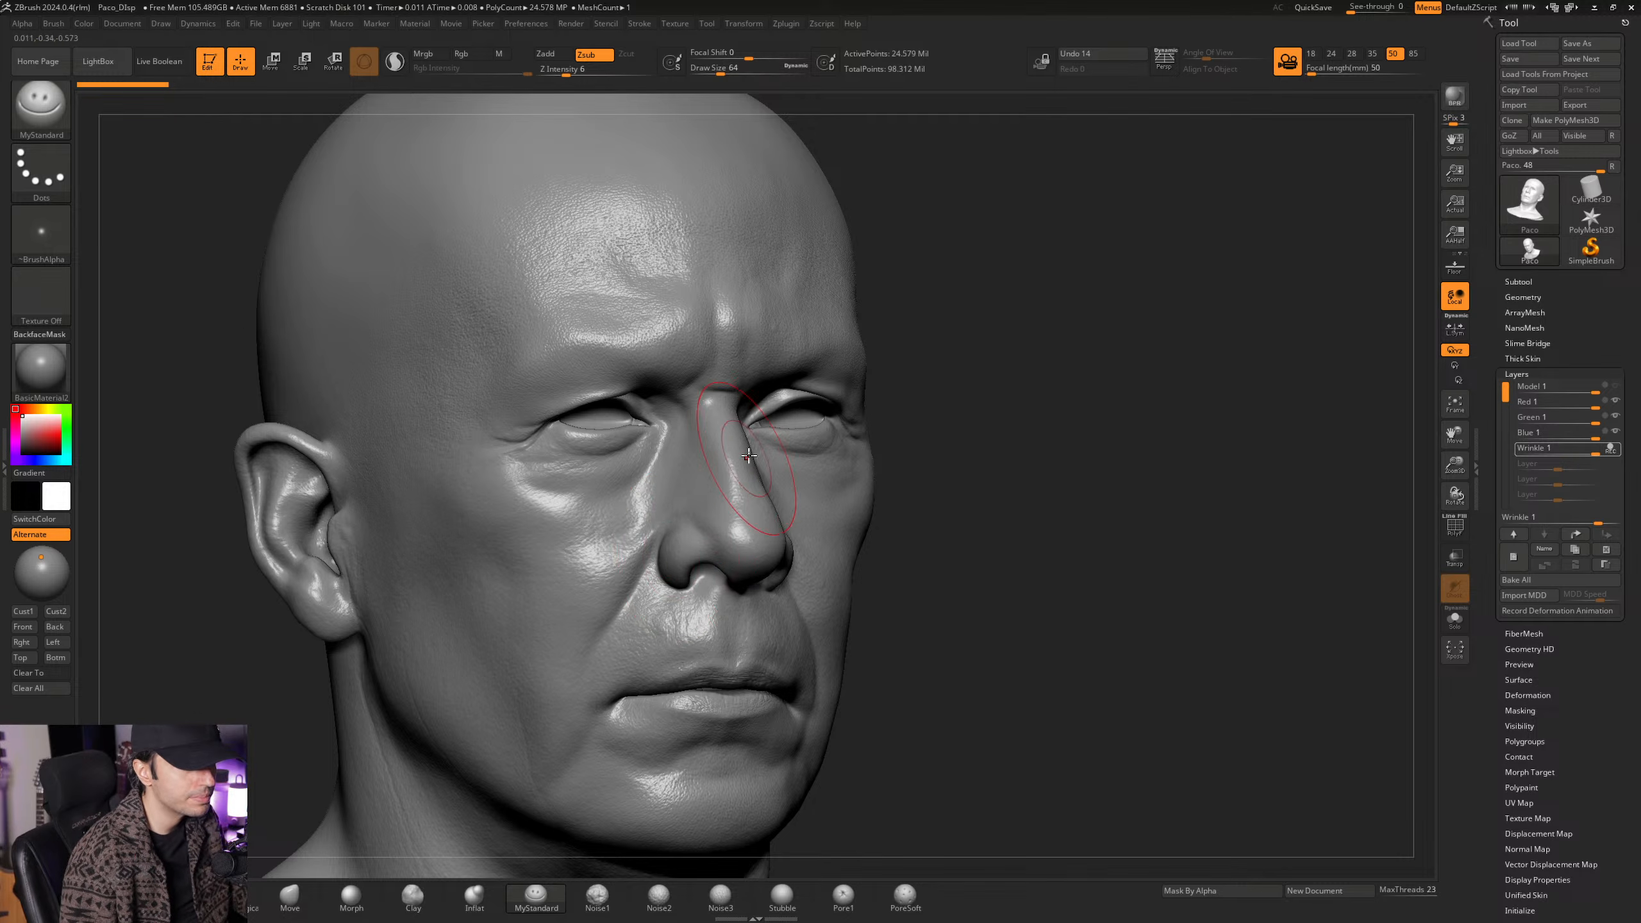
Add the lucia1 portrait texture to Spotlight as a reference image over the head.
{"action": "mouse_move", "coordinate": [670, 558]}
{"action": "right_mouse_down"}
{"action": "mouse_move", "coordinate": [701, 481]}
{"action": "mouse_move", "coordinate": [665, 485]}
{"action": "mouse_move", "coordinate": [720, 495]}
{"action": "mouse_move", "coordinate": [684, 475]}
{"action": "right_mouse_up"}
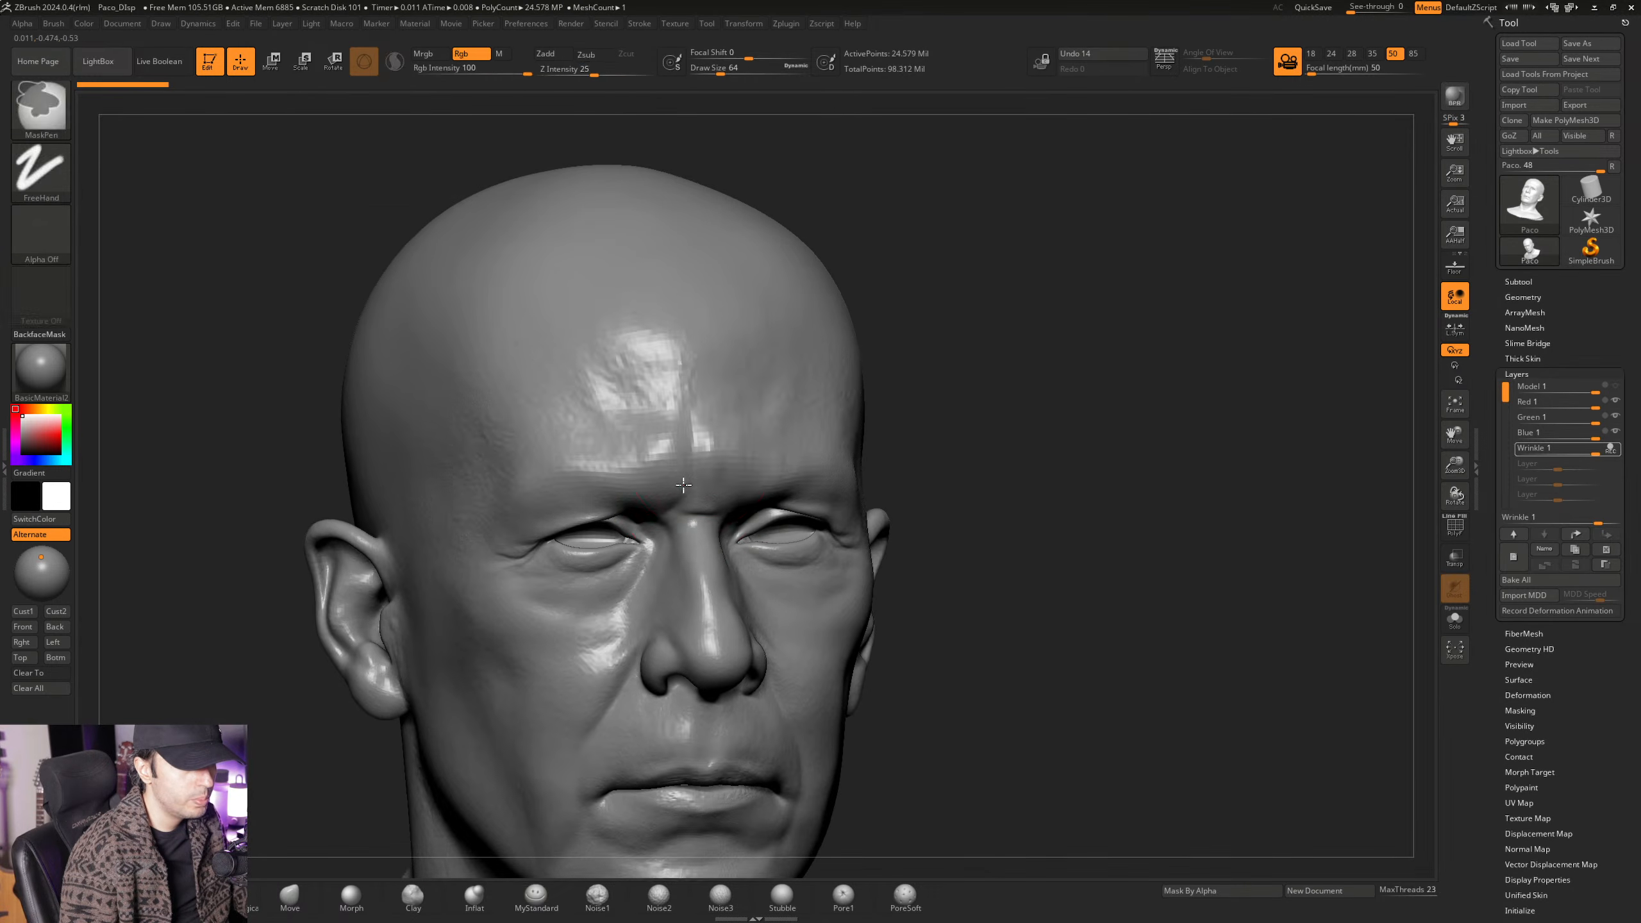
{"action": "right_click_drag", "start_coordinate": [668, 402], "coordinate": [676, 422], "text": "alt"}
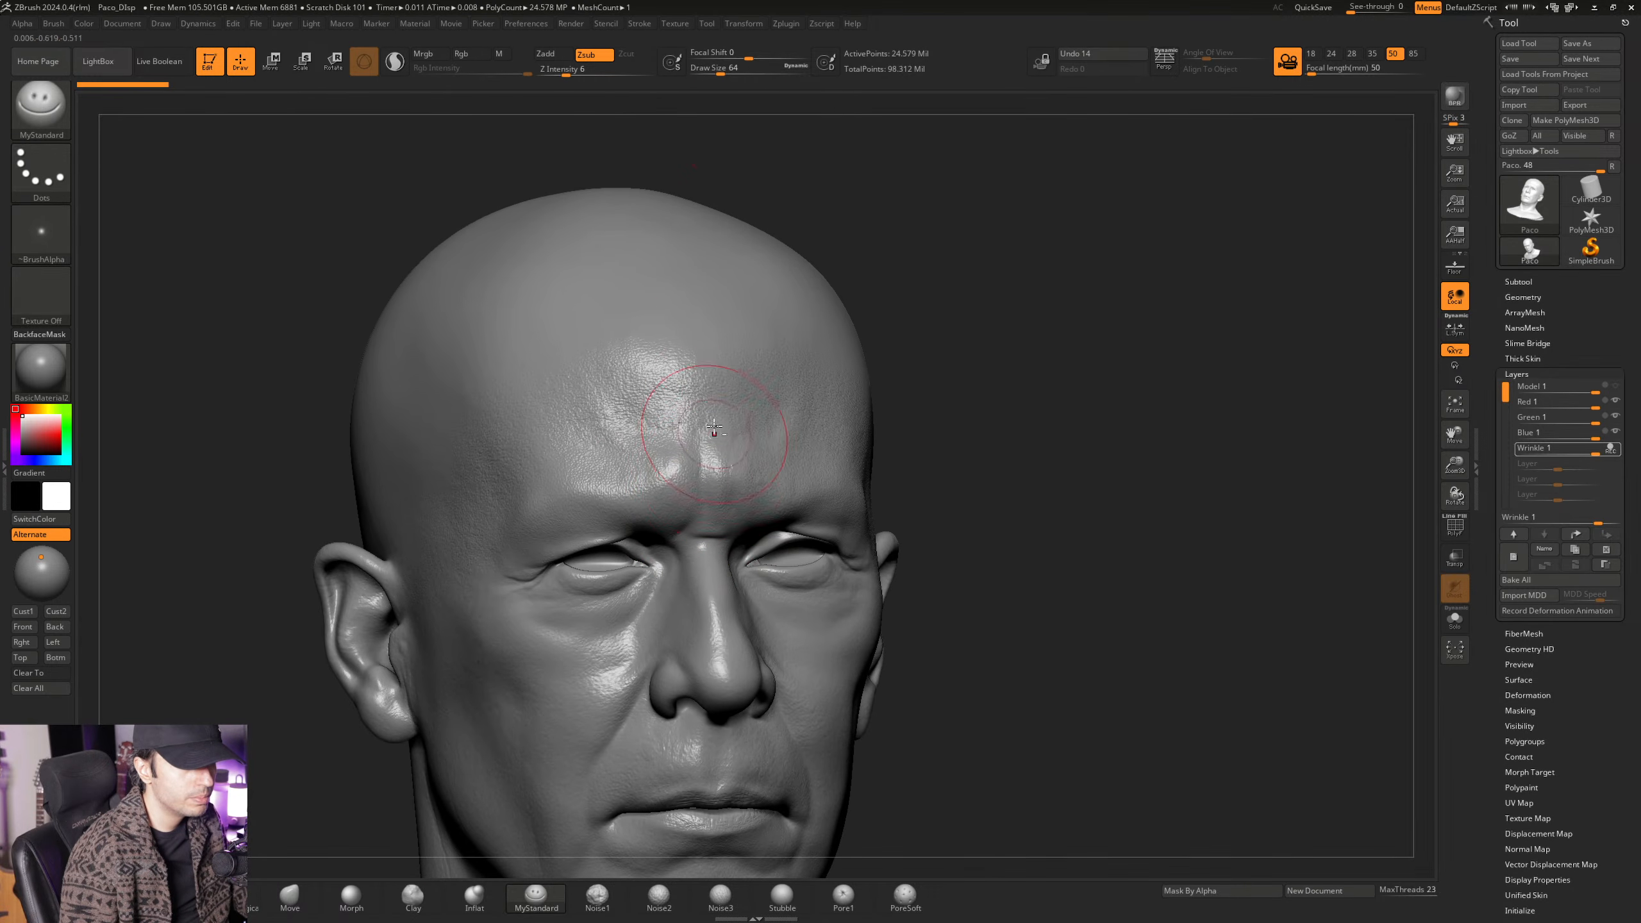
{"action": "left_click", "coordinate": [674, 24]}
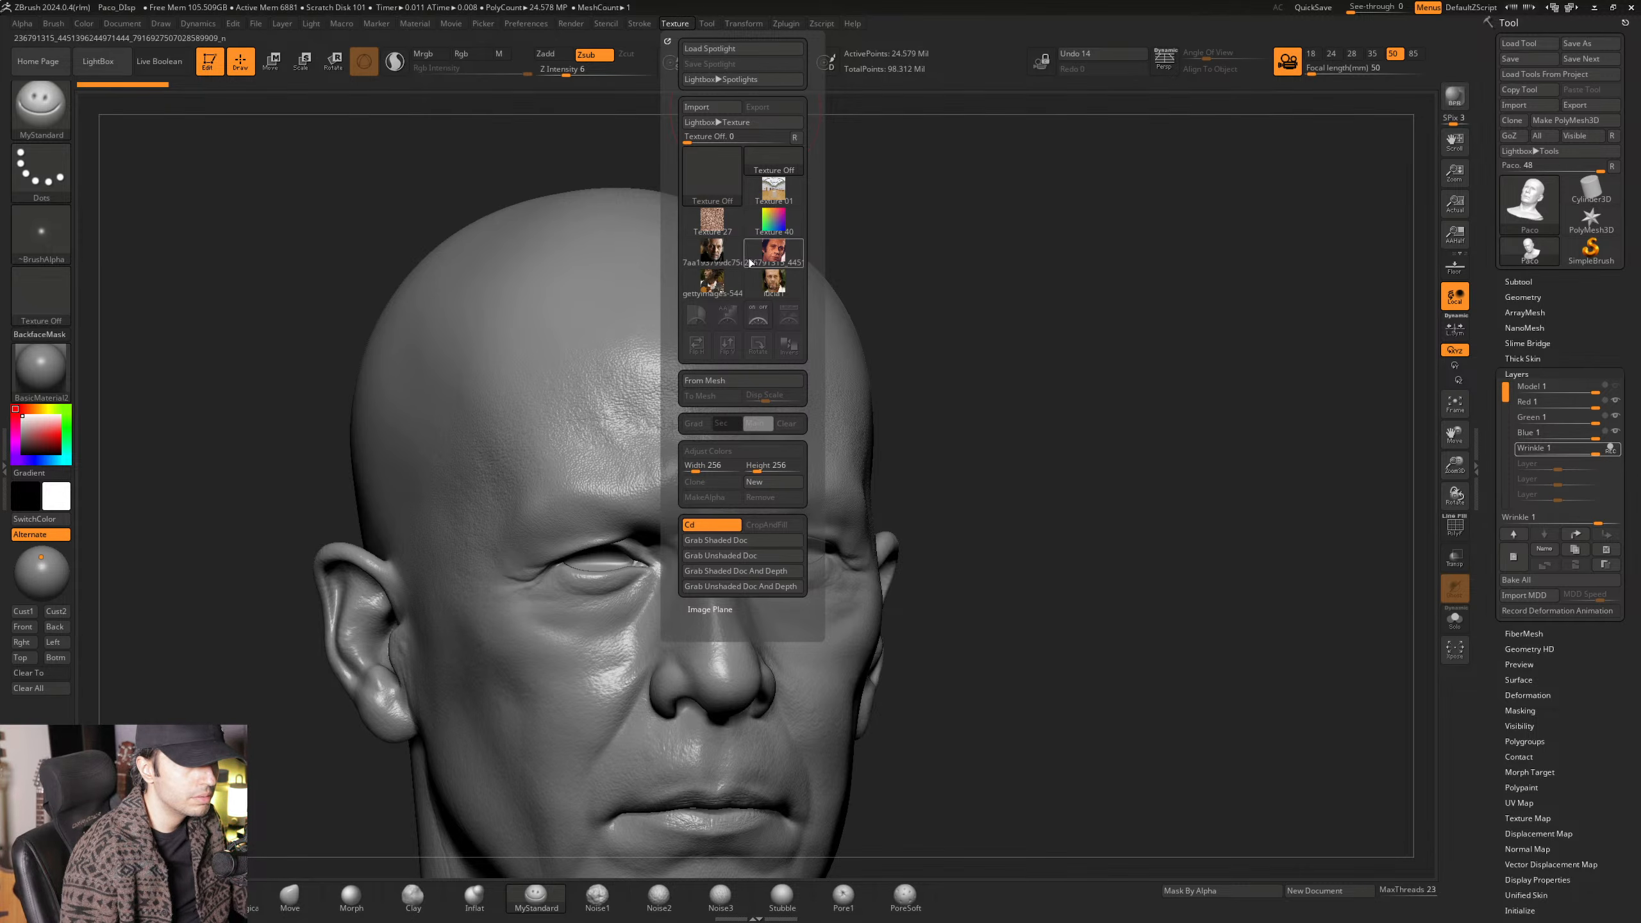
{"action": "left_click", "coordinate": [769, 289]}
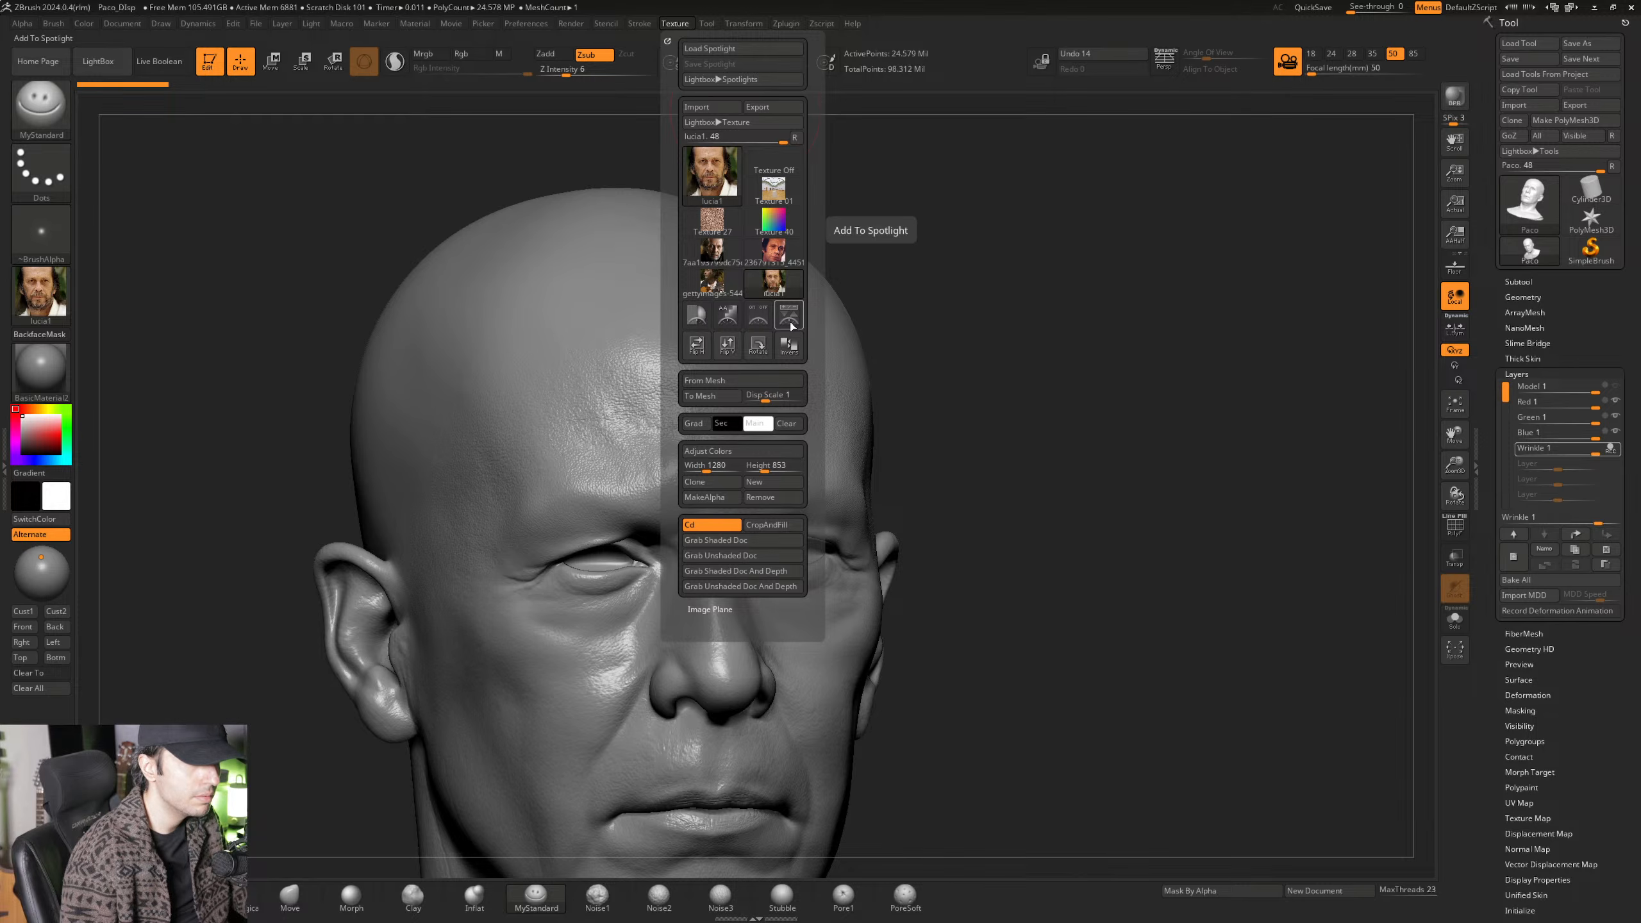
{"action": "left_click", "coordinate": [789, 317]}
Enlarge the Spotlight portrait, rotate it slightly clockwise and position its face over the sculpted head.
{"action": "left_click_drag", "start_coordinate": [759, 469], "coordinate": [855, 450]}
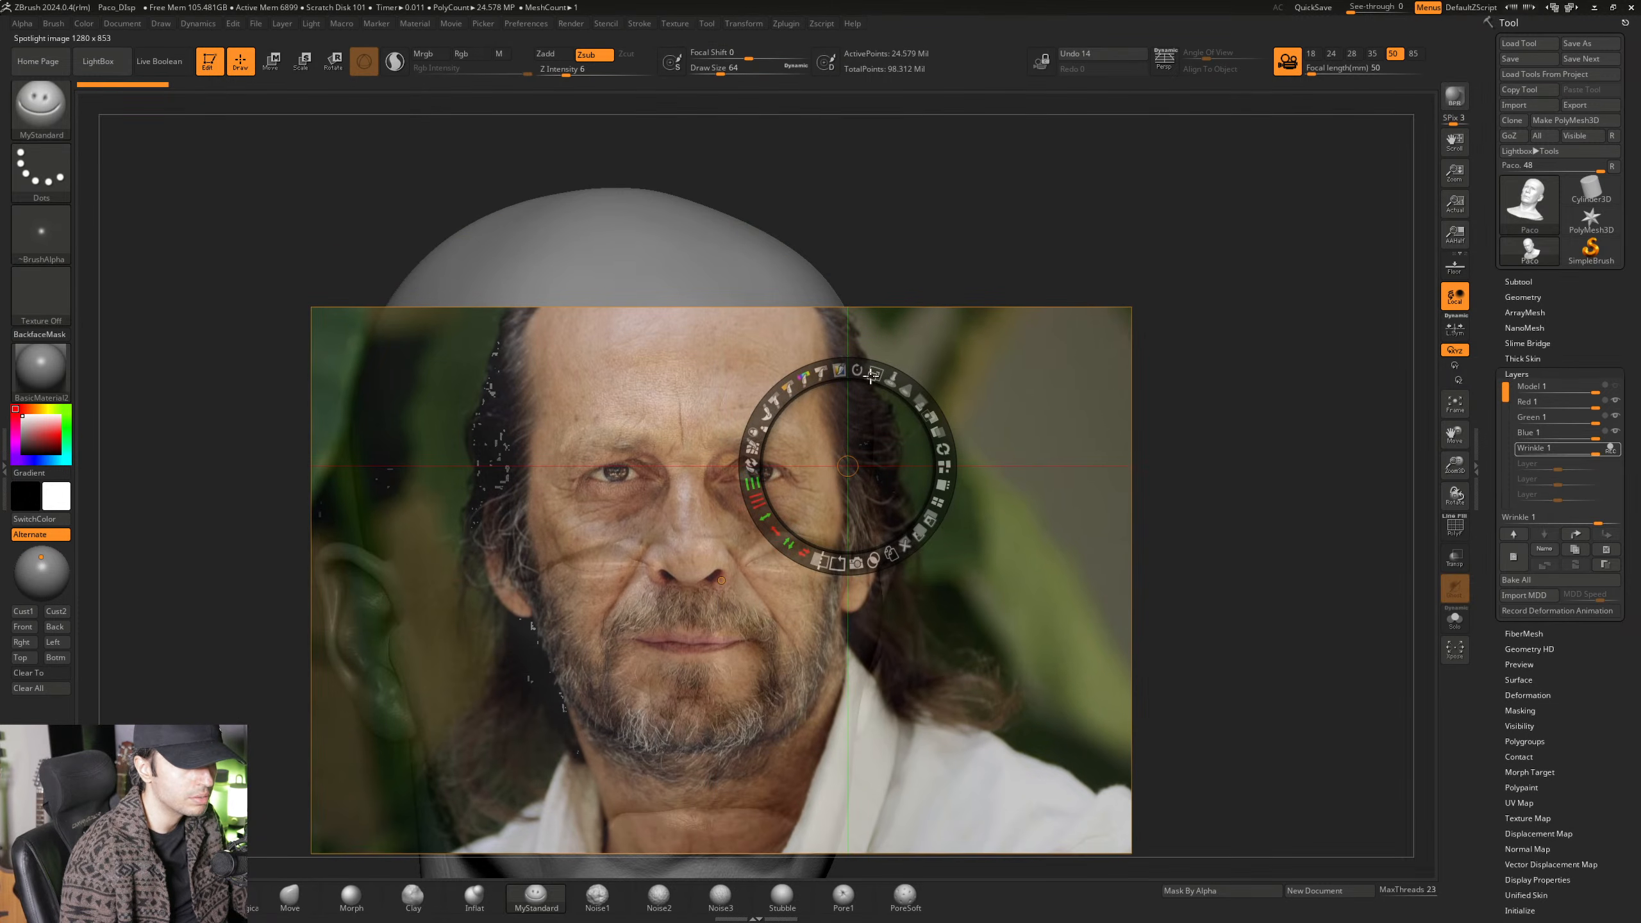
{"action": "left_click_drag", "start_coordinate": [871, 368], "coordinate": [672, 413]}
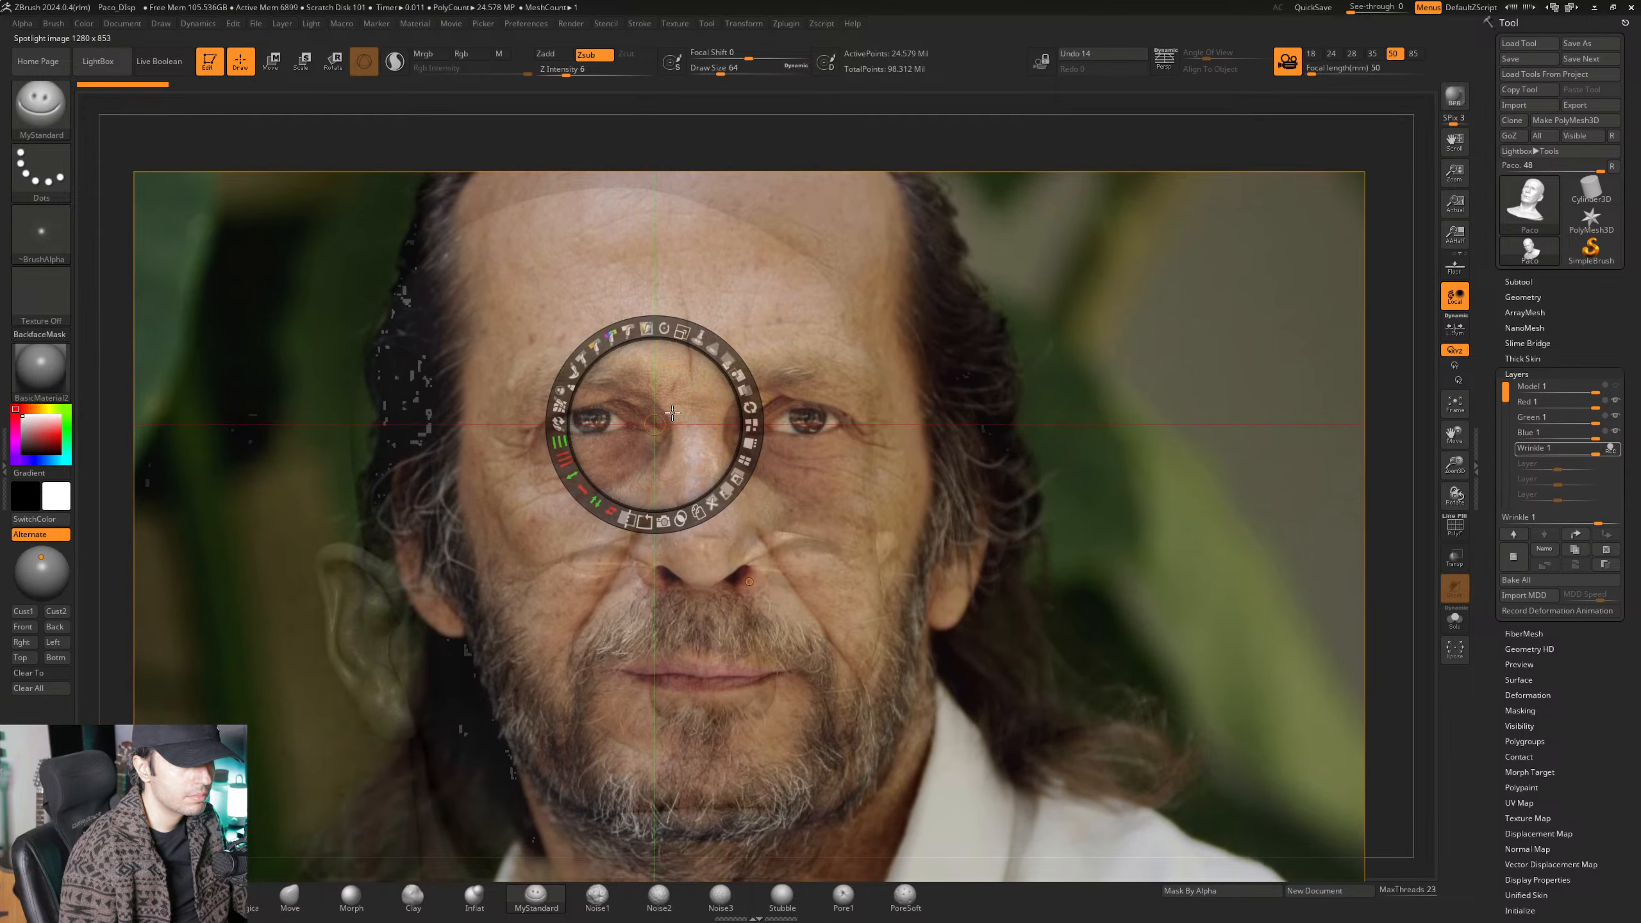
{"action": "left_click_drag", "start_coordinate": [683, 331], "coordinate": [668, 325]}
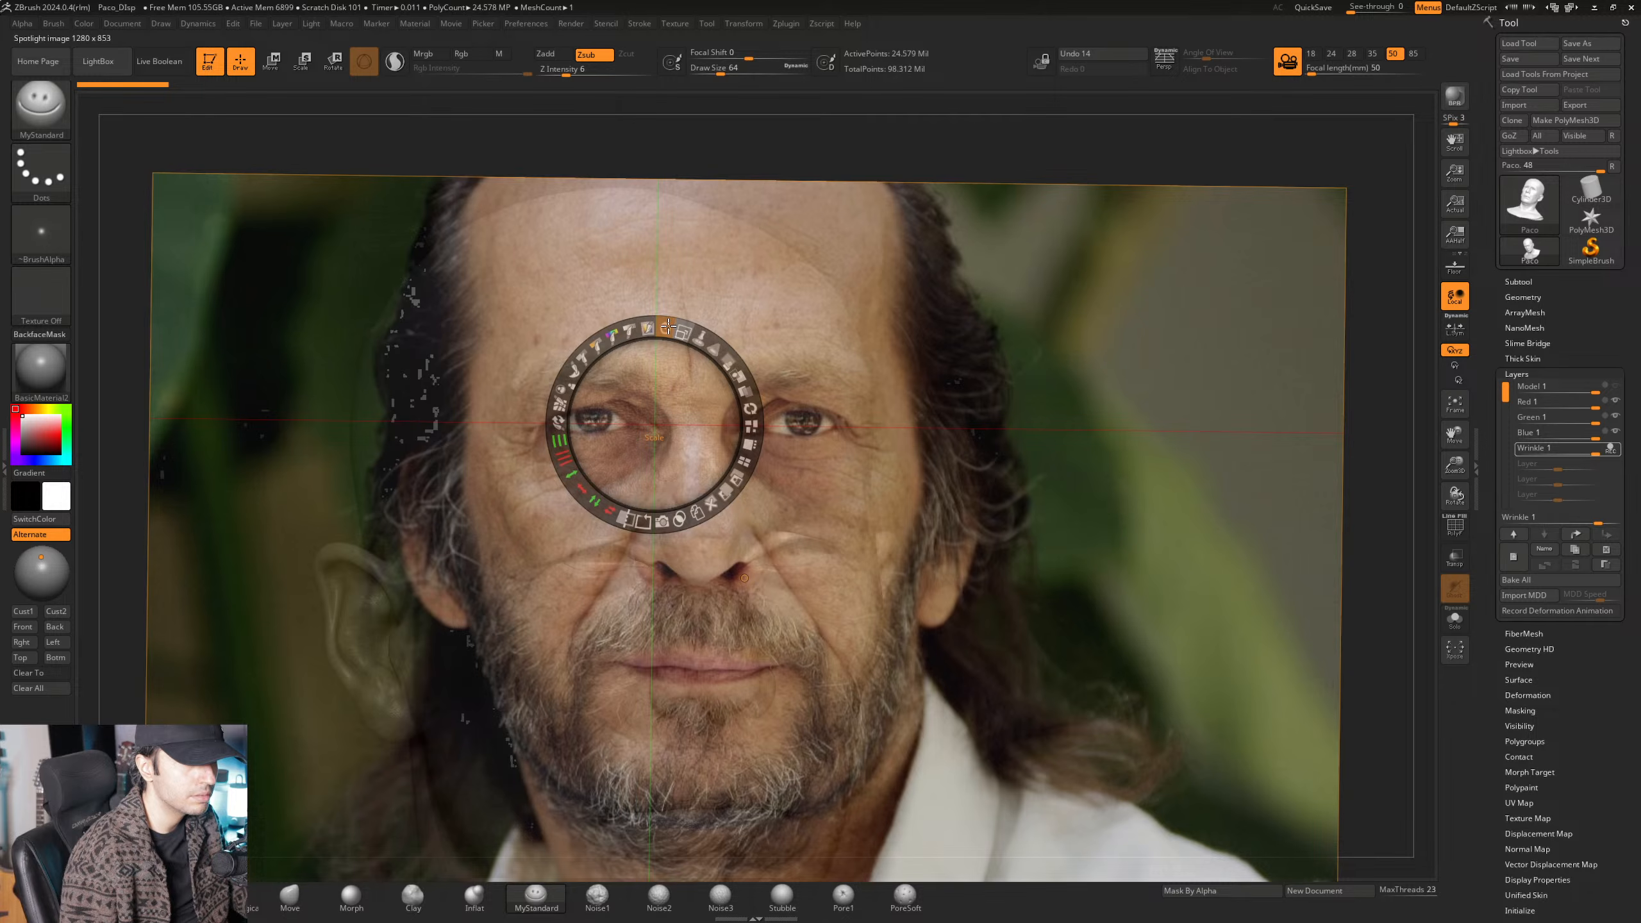
{"action": "left_click_drag", "start_coordinate": [929, 295], "coordinate": [935, 315]}
{"action": "left_click_drag", "start_coordinate": [963, 218], "coordinate": [979, 248]}
{"action": "left_click", "coordinate": [1029, 523]}
{"action": "left_click_drag", "start_coordinate": [1030, 523], "coordinate": [1065, 477]}
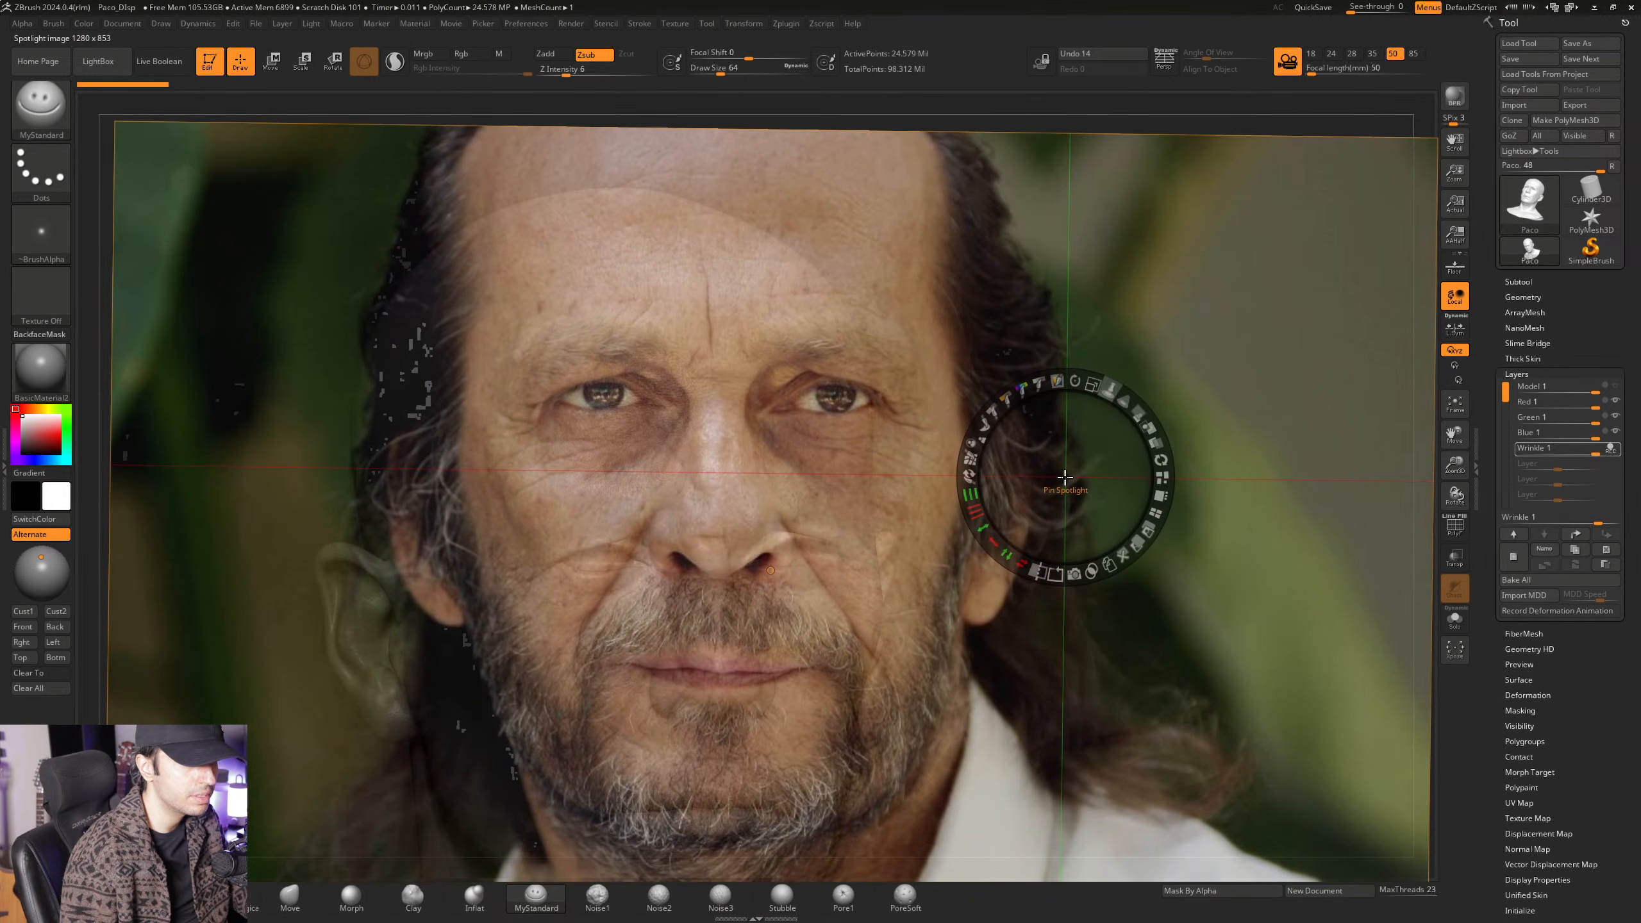
Scale the portrait down slightly, fine-tune its position over the head and leave Spotlight editing.
{"action": "left_click_drag", "start_coordinate": [1090, 377], "coordinate": [1078, 329]}
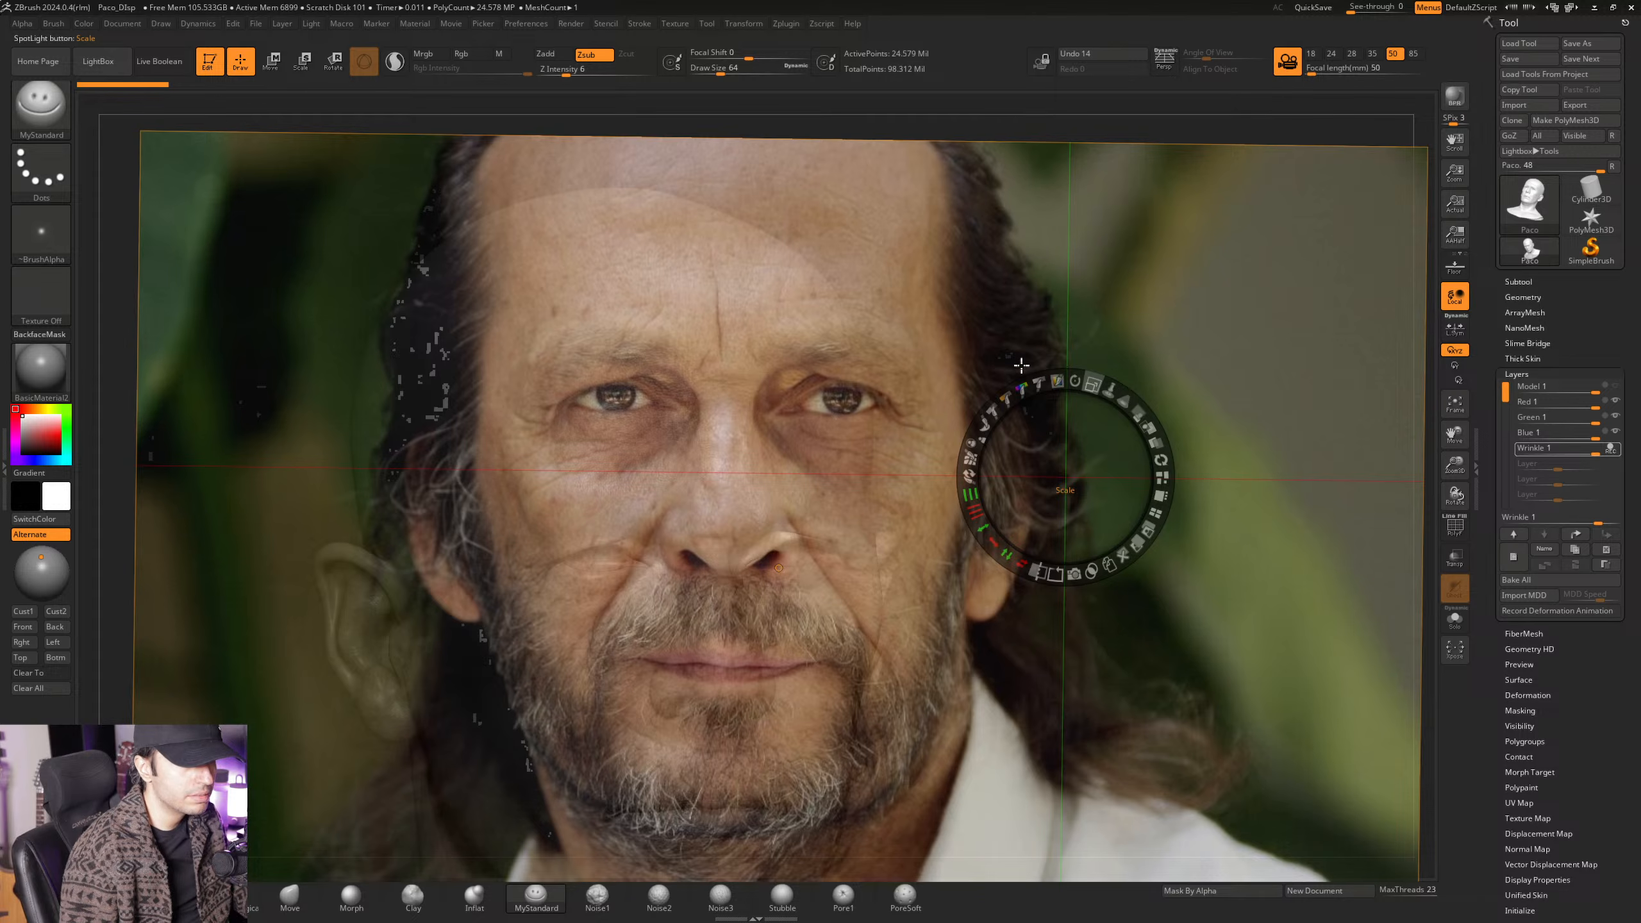
{"action": "left_click", "coordinate": [966, 323]}
{"action": "left_click_drag", "start_coordinate": [966, 324], "coordinate": [964, 341]}
{"action": "left_click", "coordinate": [1042, 518]}
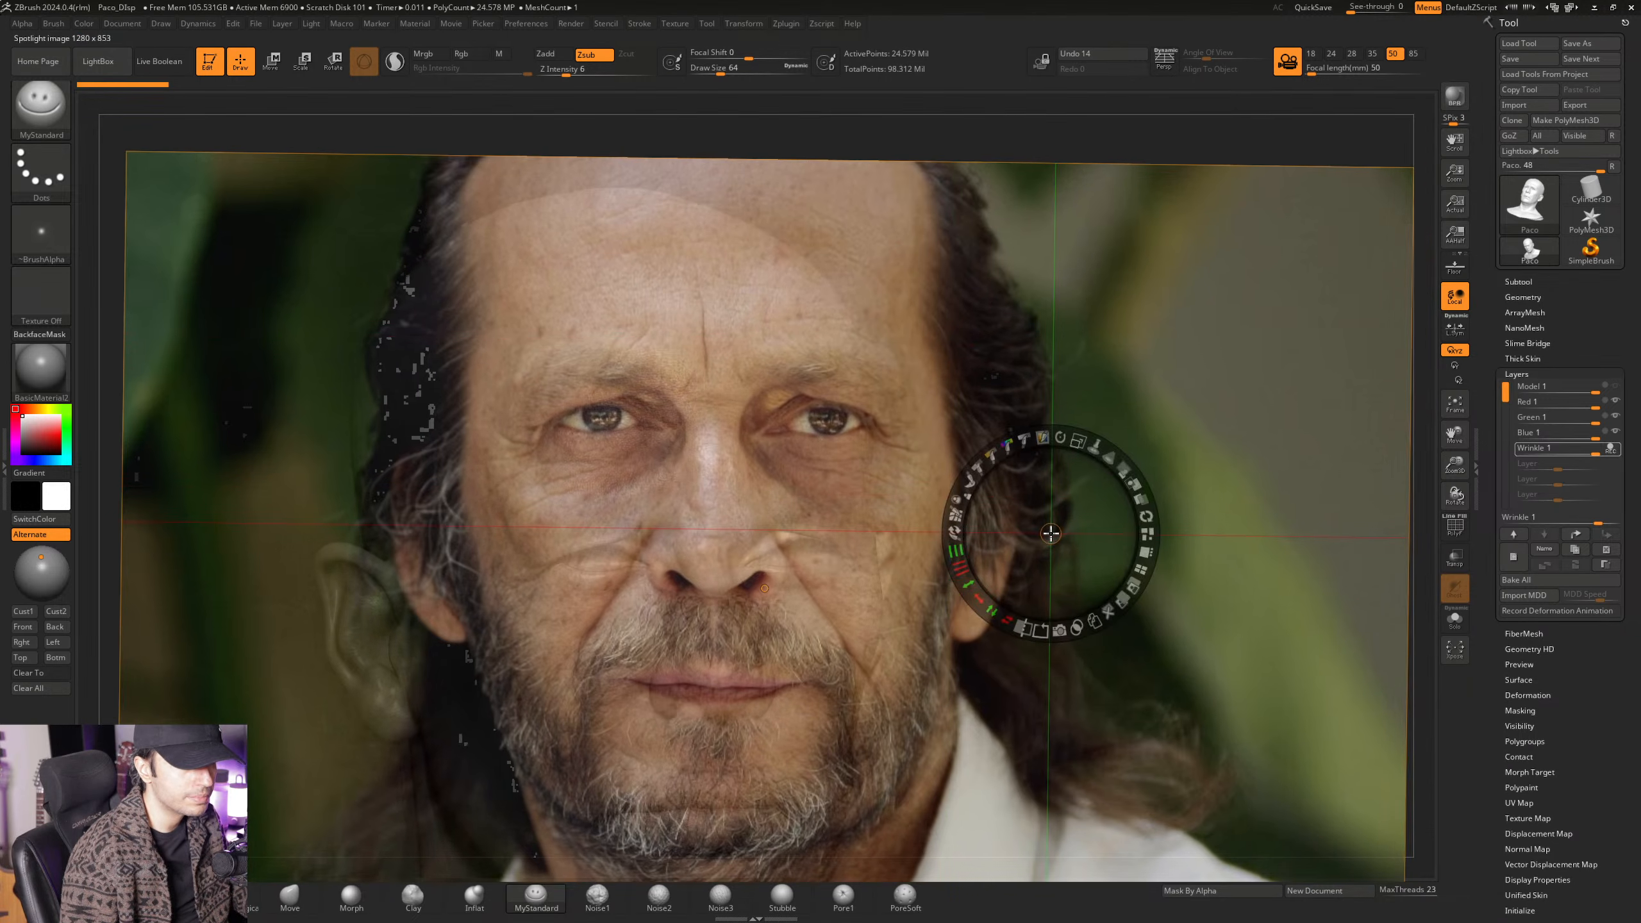
{"action": "left_click_drag", "start_coordinate": [1042, 517], "coordinate": [1056, 522]}
{"action": "key", "text": "z"}
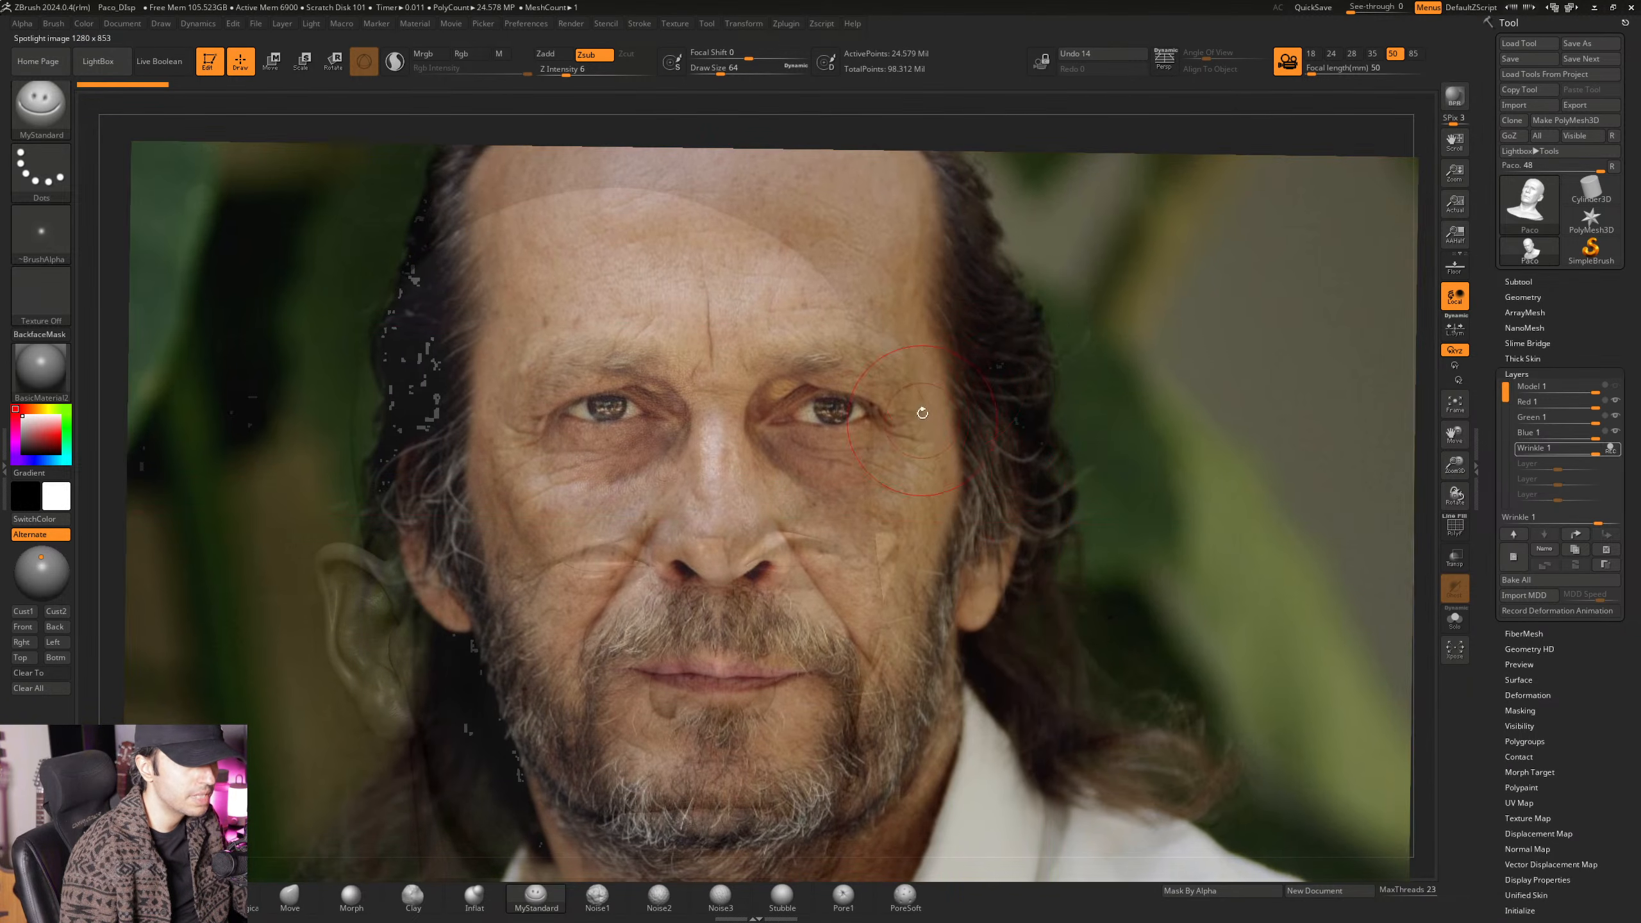
Turn the head to face front and match its size and position to the face in the portrait.
{"action": "mouse_move", "coordinate": [884, 420]}
{"action": "right_mouse_down", "text": "alt"}
{"action": "mouse_move", "coordinate": [908, 375]}
{"action": "mouse_move", "coordinate": [880, 415]}
{"action": "mouse_move", "coordinate": [890, 400]}
{"action": "mouse_move", "coordinate": [849, 402]}
{"action": "mouse_move", "coordinate": [893, 392]}
{"action": "right_mouse_up", "text": "alt"}
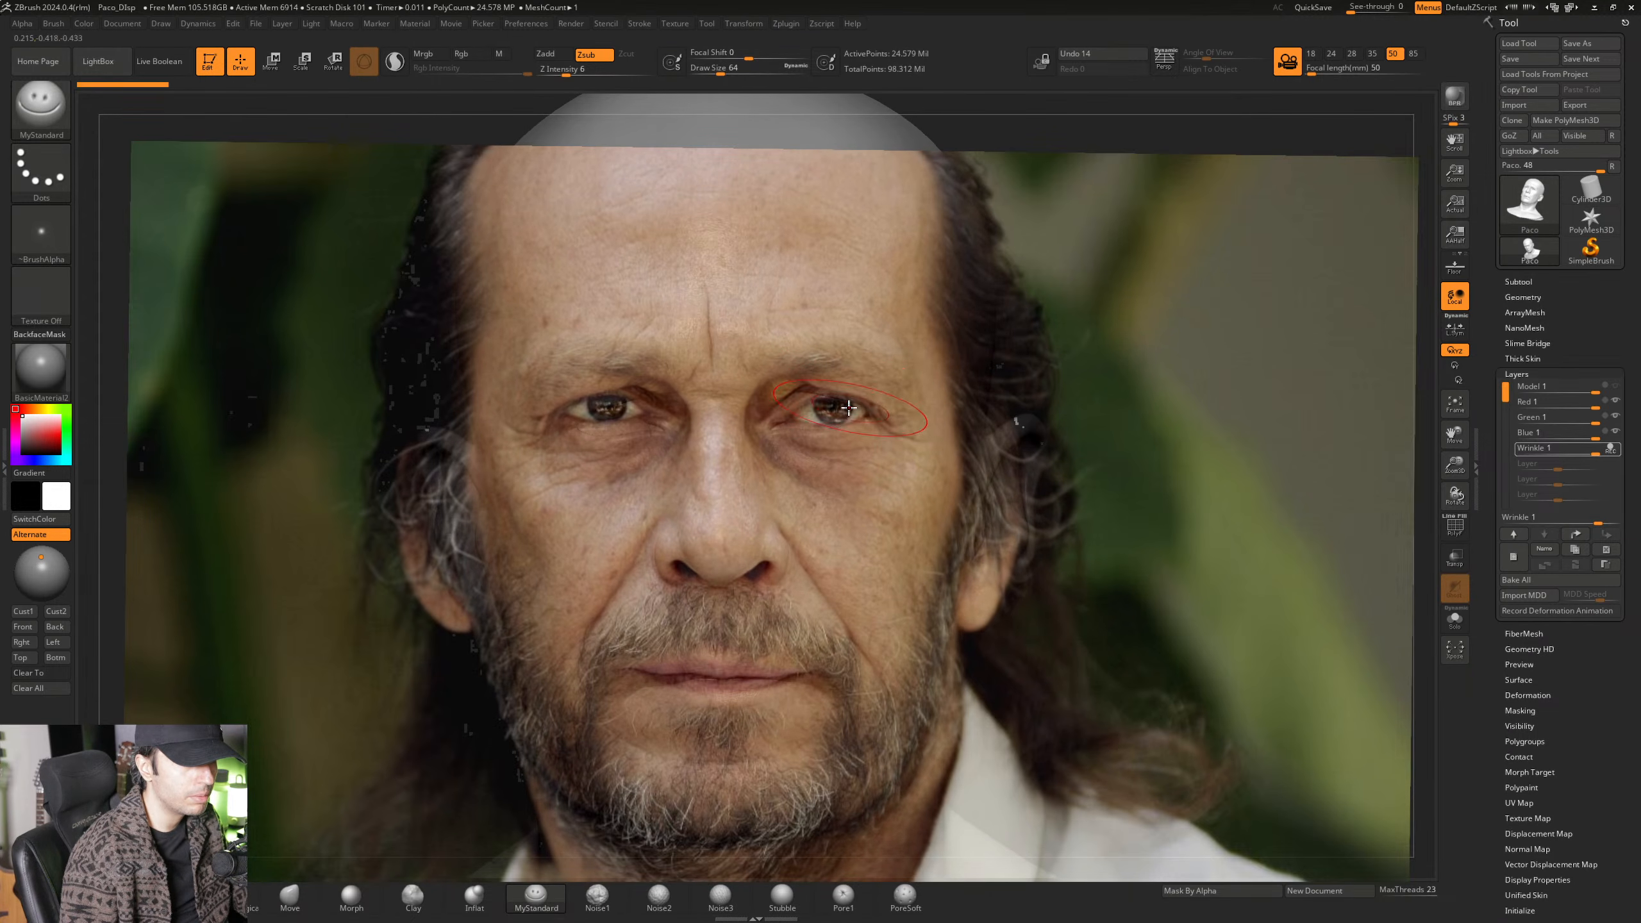
{"action": "key", "text": "ctrl"}
{"action": "right_click_drag", "start_coordinate": [848, 407], "coordinate": [852, 413], "text": "ctrl"}
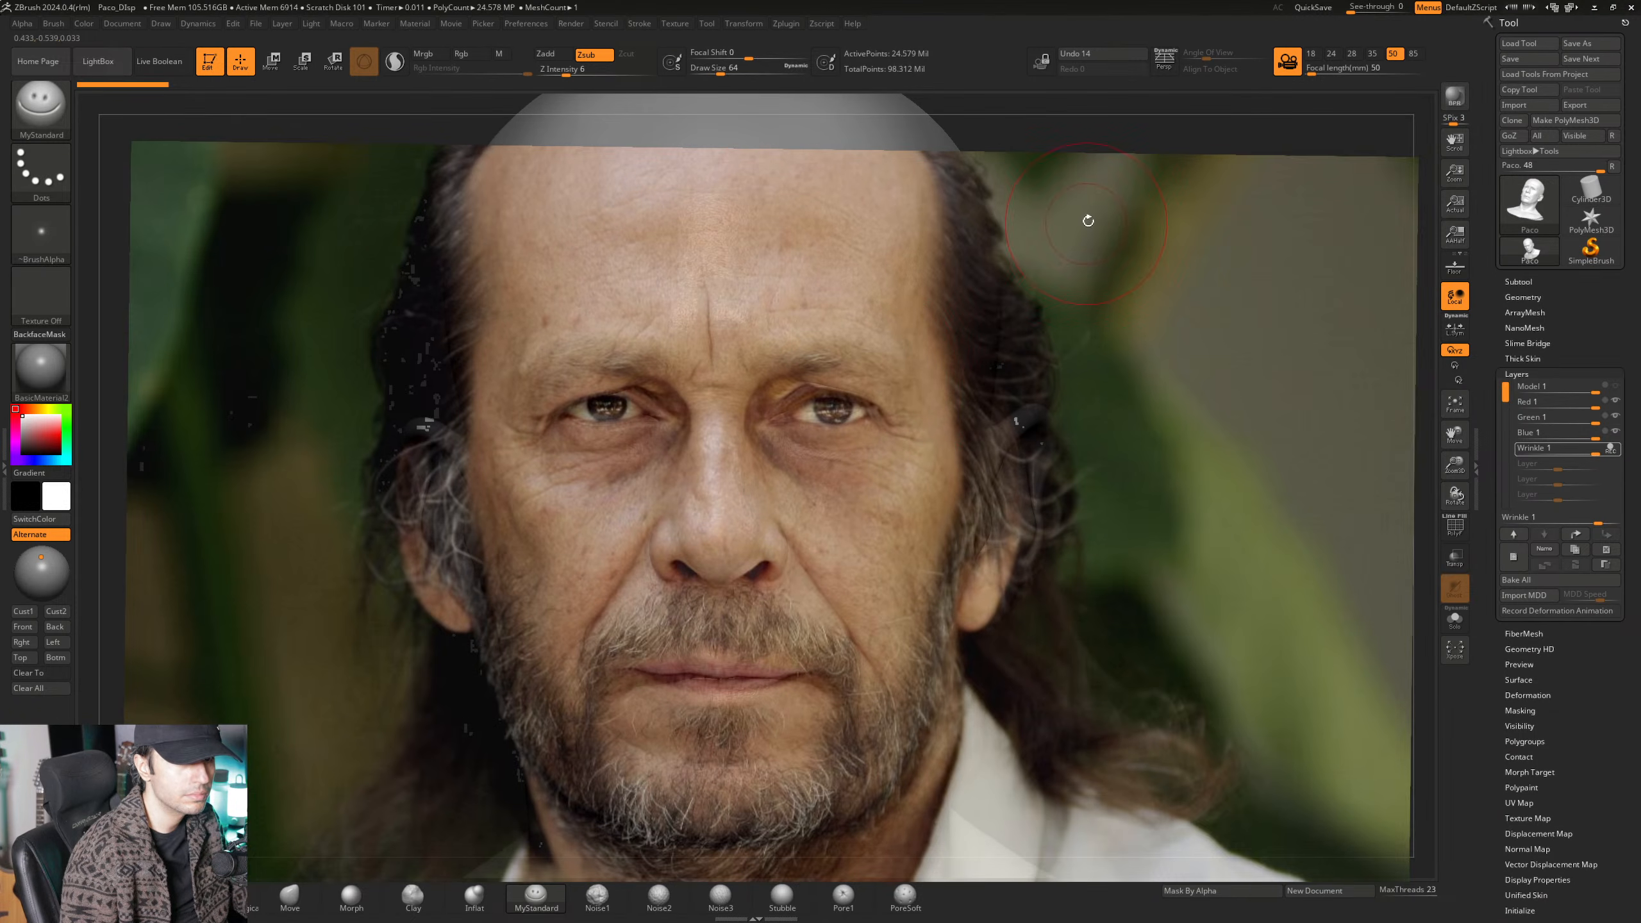
Enable perspective, switch off the focal-length camera, set the Angle of View to 20 and rescale the head to the portrait.
{"action": "left_click", "coordinate": [1163, 64]}
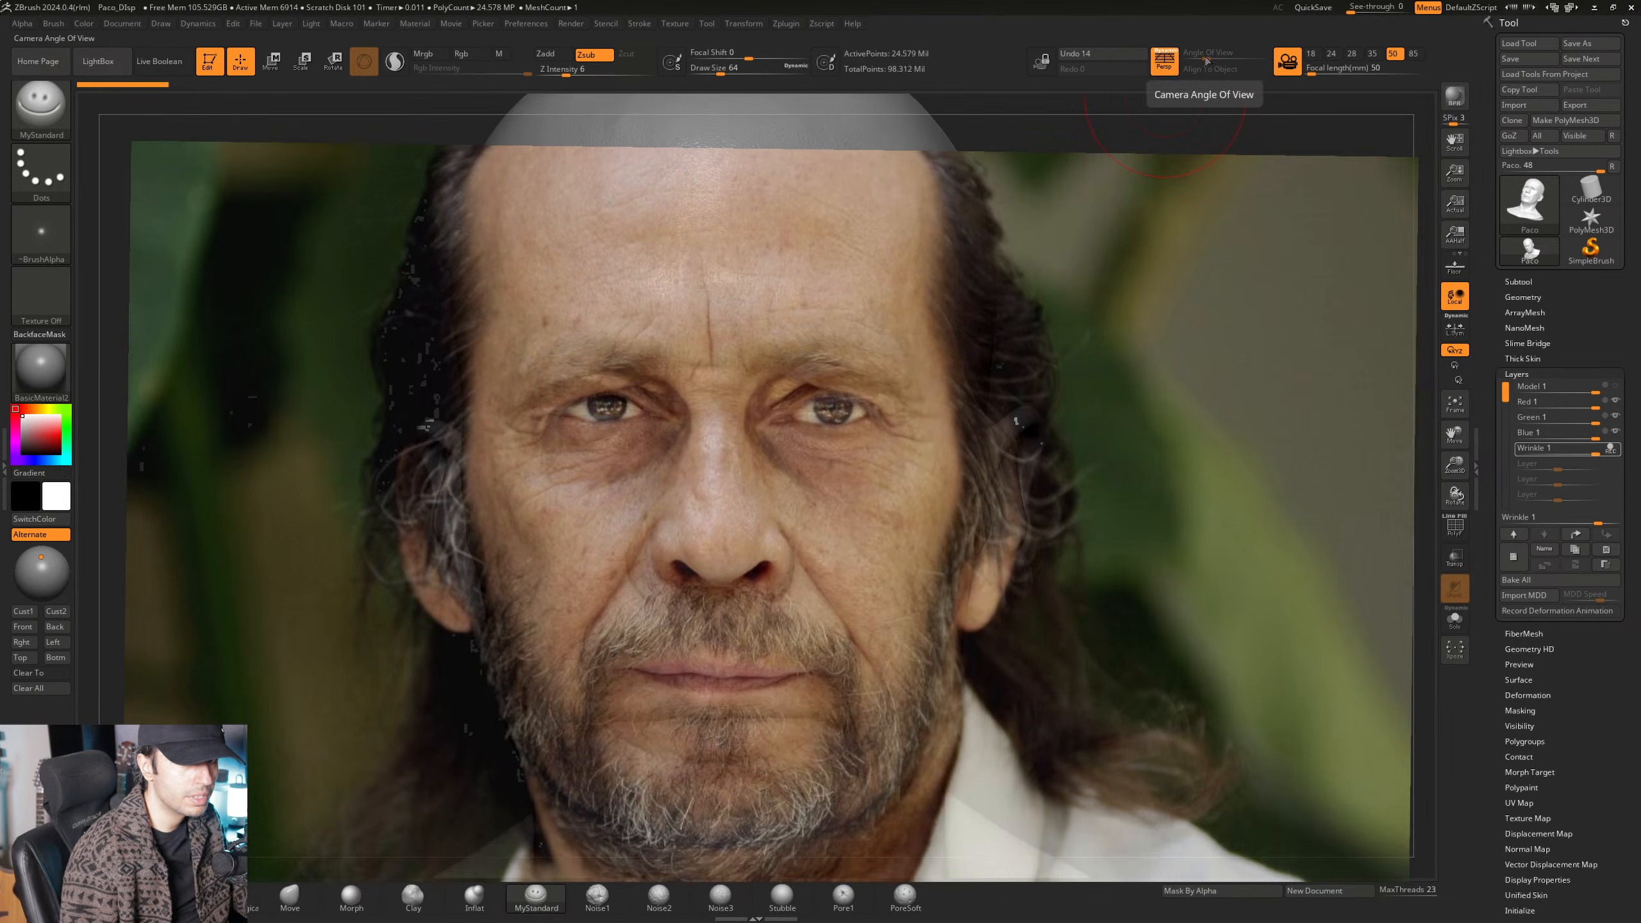
{"action": "left_click", "coordinate": [1288, 63]}
{"action": "left_click", "coordinate": [1231, 56]}
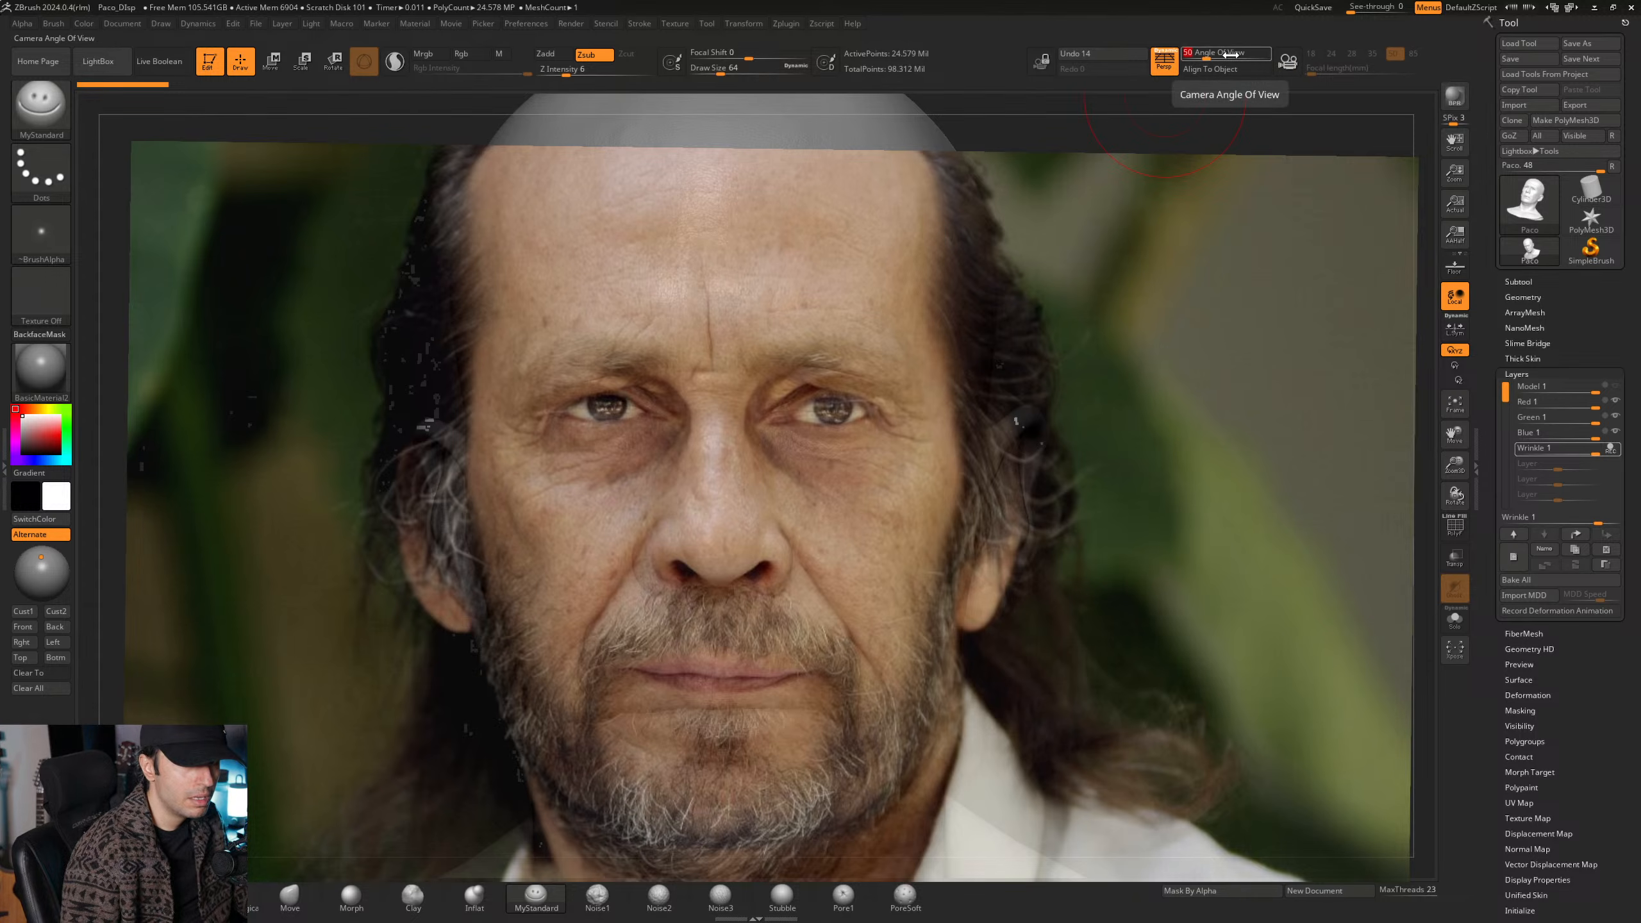
{"action": "type", "text": "2"}
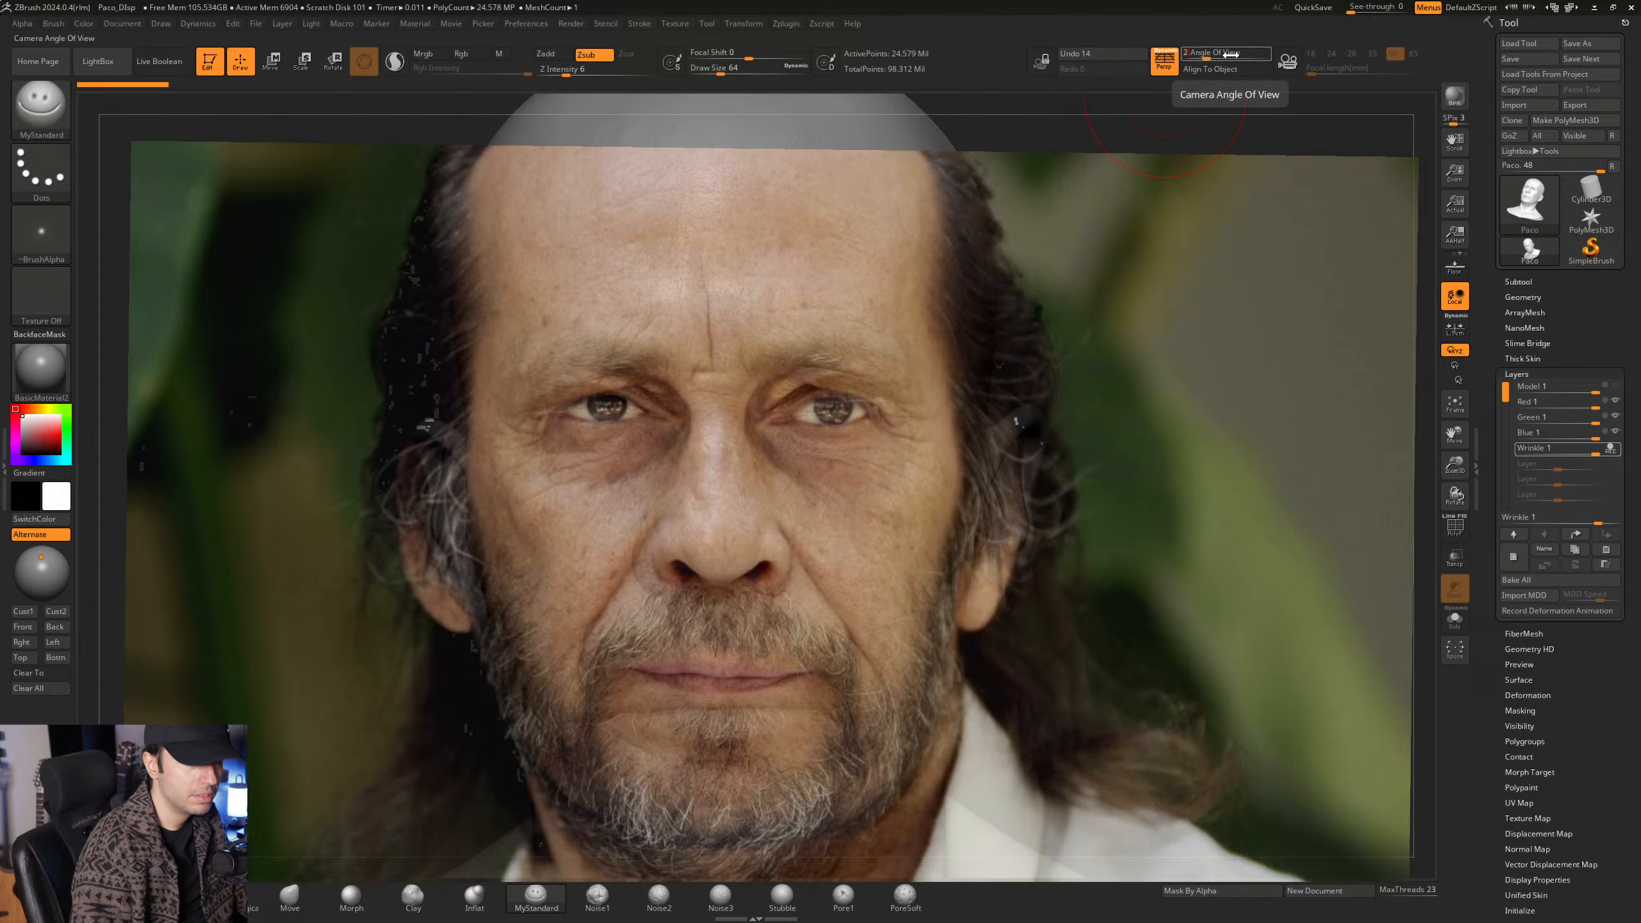
{"action": "type", "text": "0"}
{"action": "key", "text": "Return"}
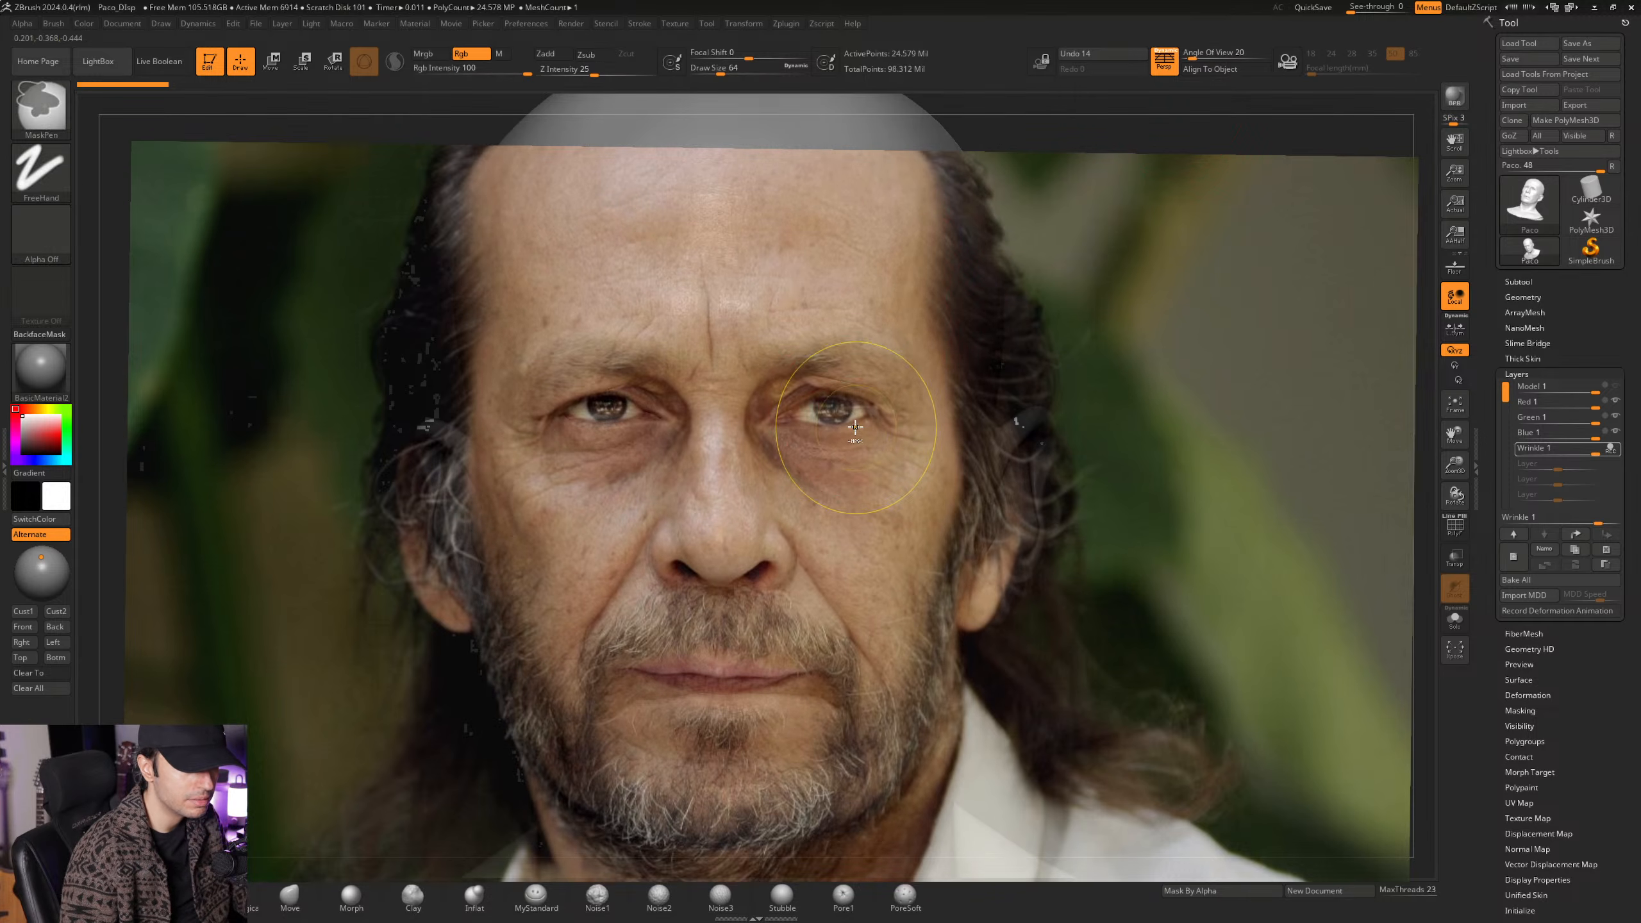
{"action": "right_click_drag", "start_coordinate": [859, 419], "coordinate": [850, 443], "text": "ctrl"}
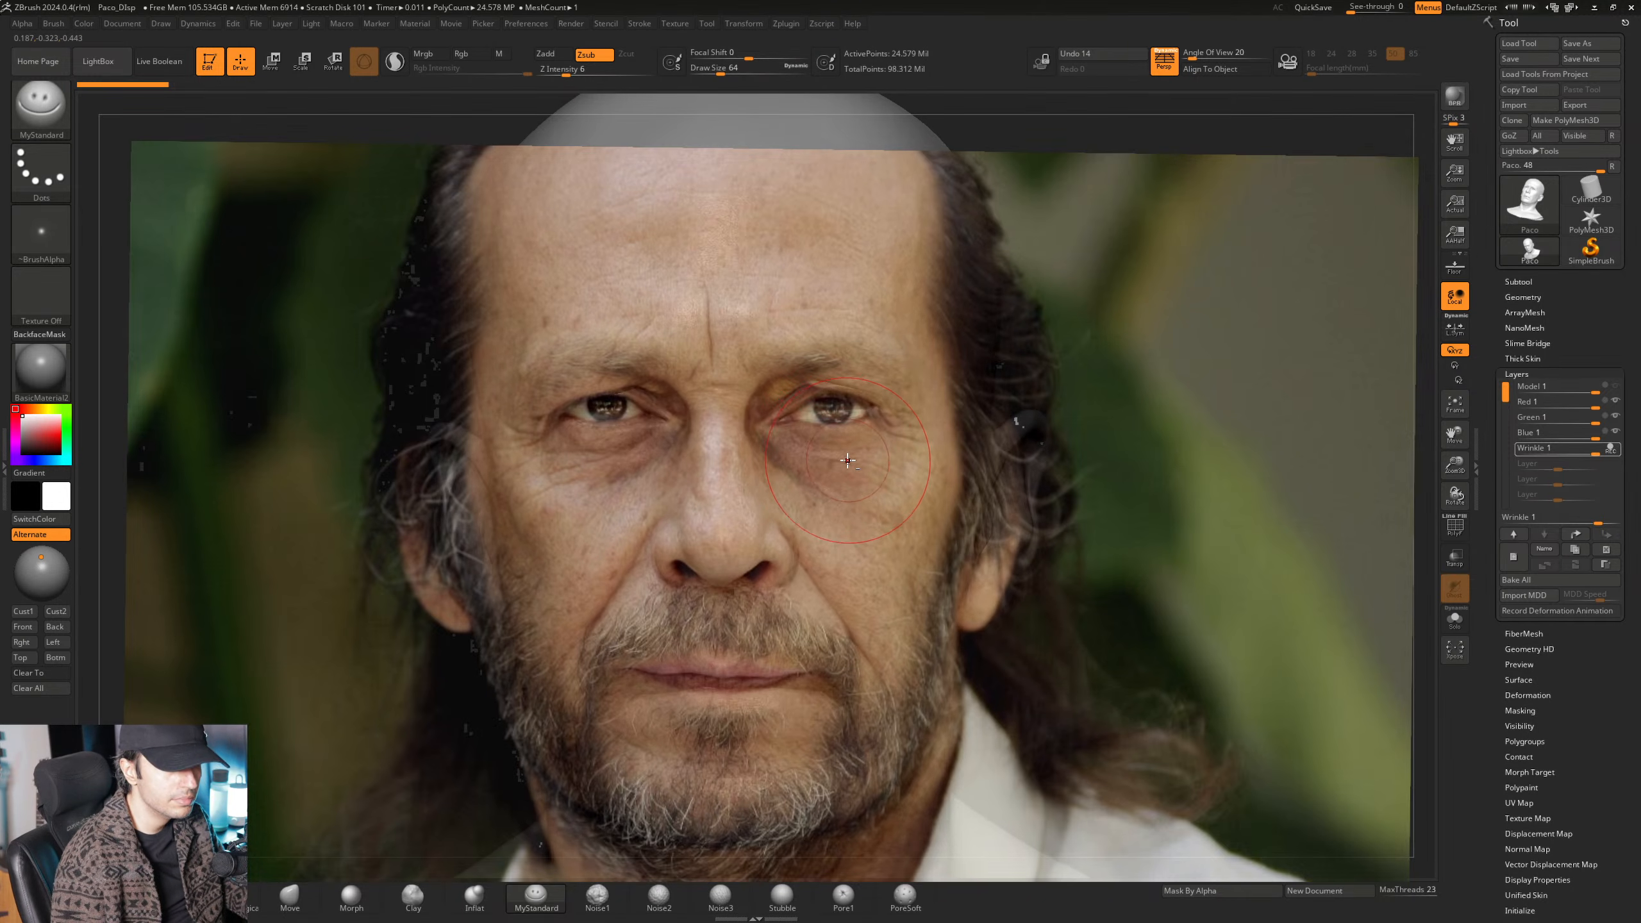
Set the Angle of View to 10 and compare the head with the Spotlight portrait by toggling the overlay.
{"action": "key", "text": "shift+z"}
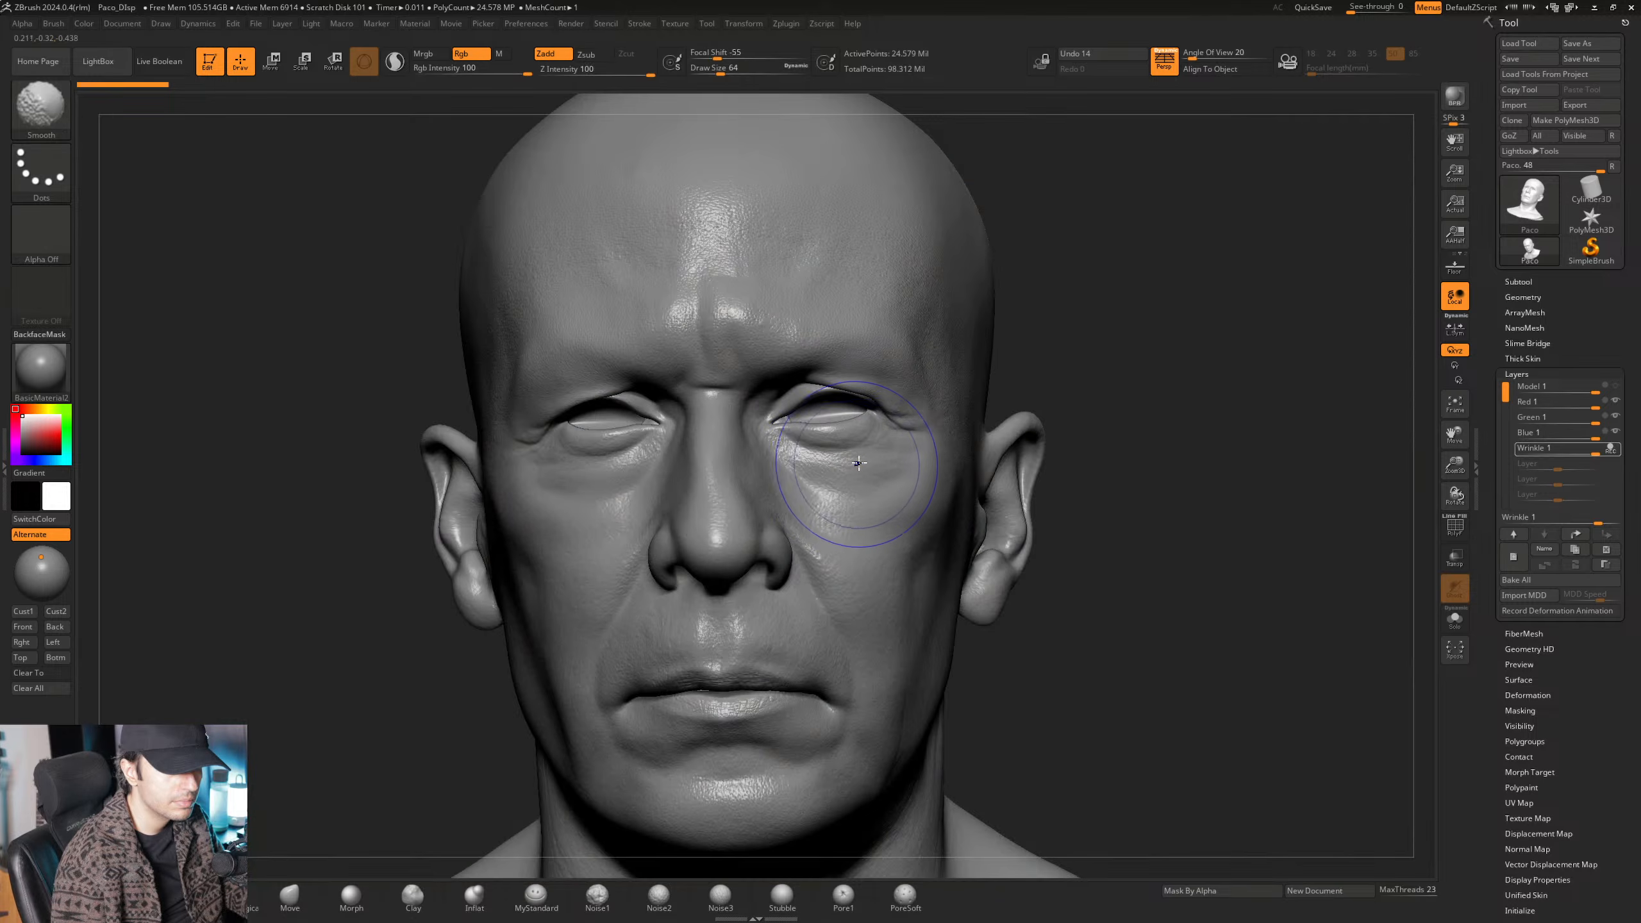
{"action": "key", "text": "shift+z"}
{"action": "right_click_drag", "start_coordinate": [863, 459], "coordinate": [858, 462]}
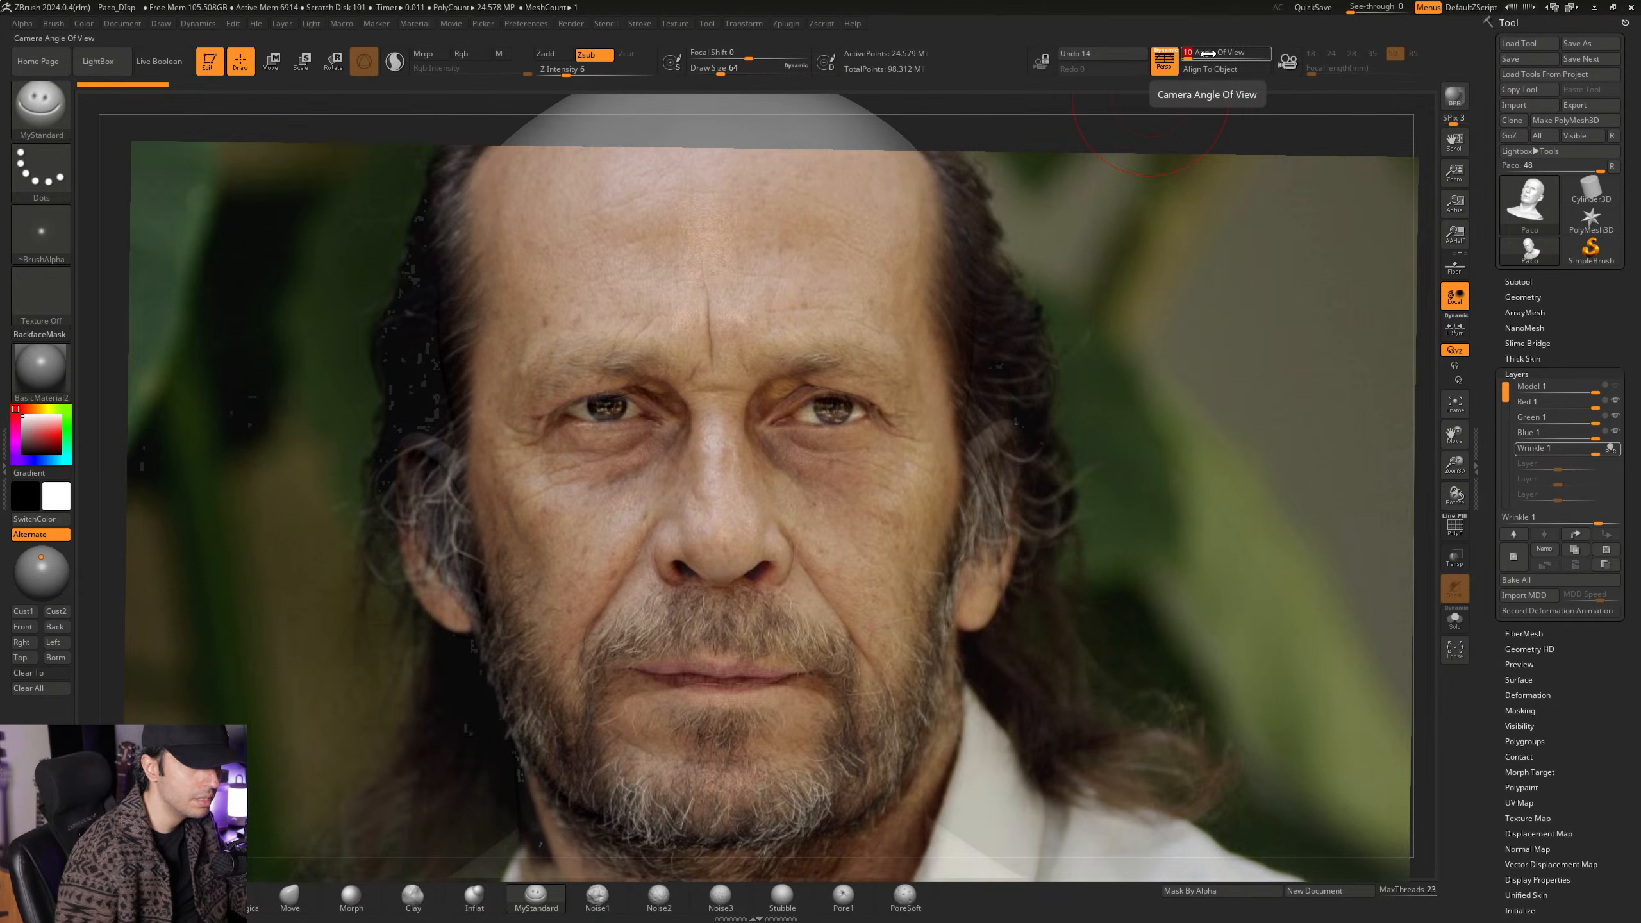
{"action": "key", "text": "shift+z"}
{"action": "key", "text": "shift+z"}
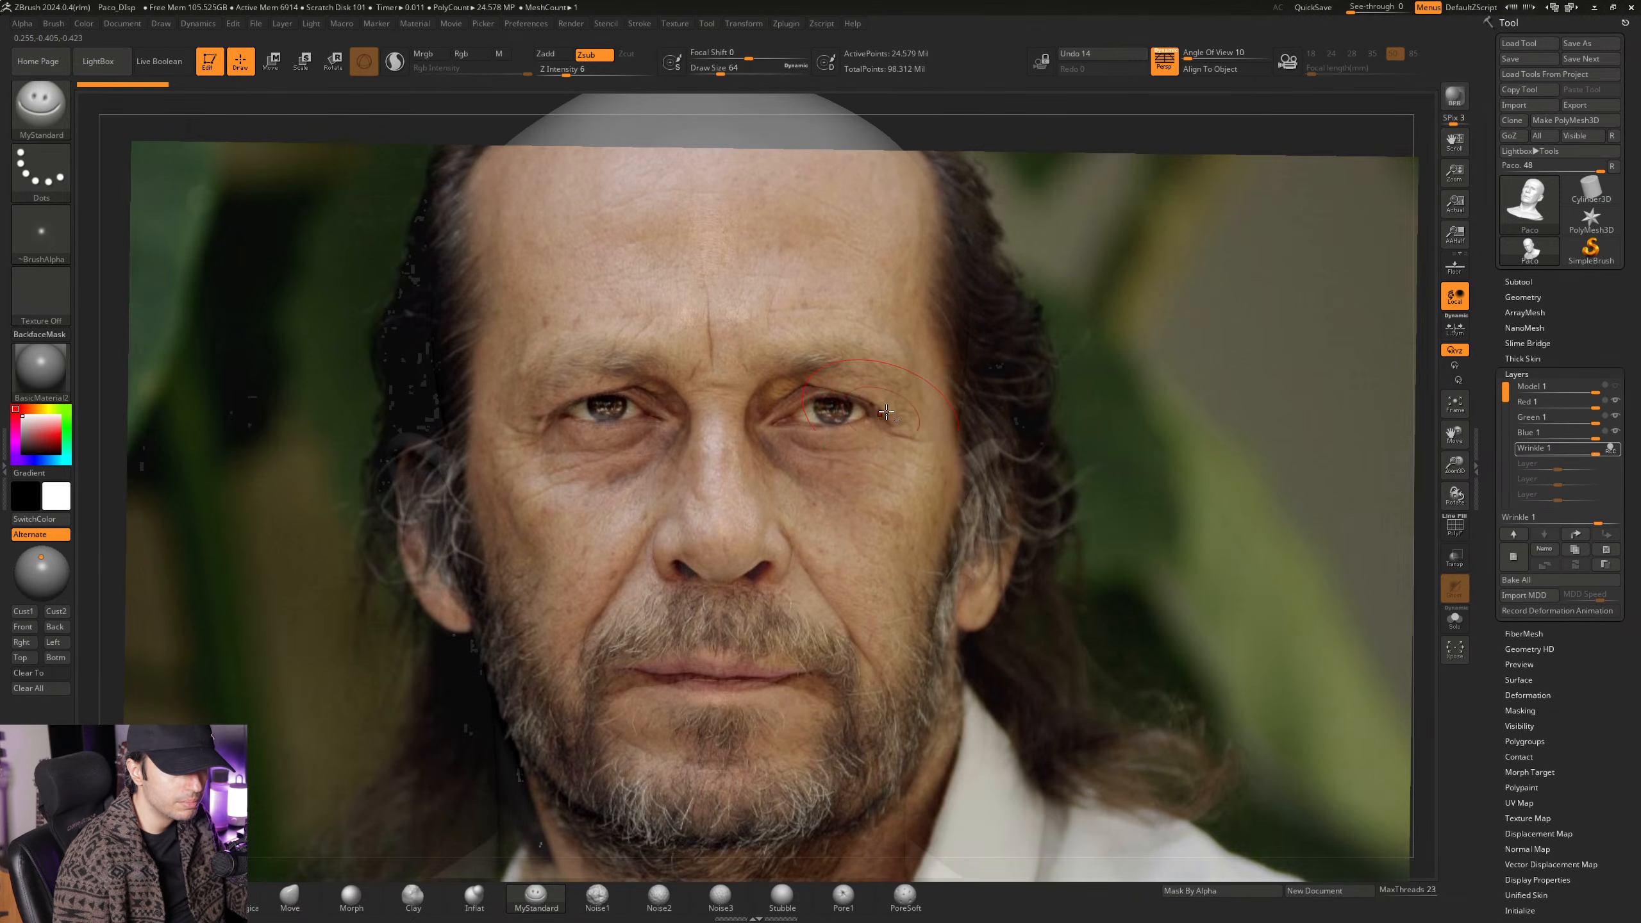
{"action": "key", "text": "shift+z"}
{"action": "key", "text": "shift+z"}
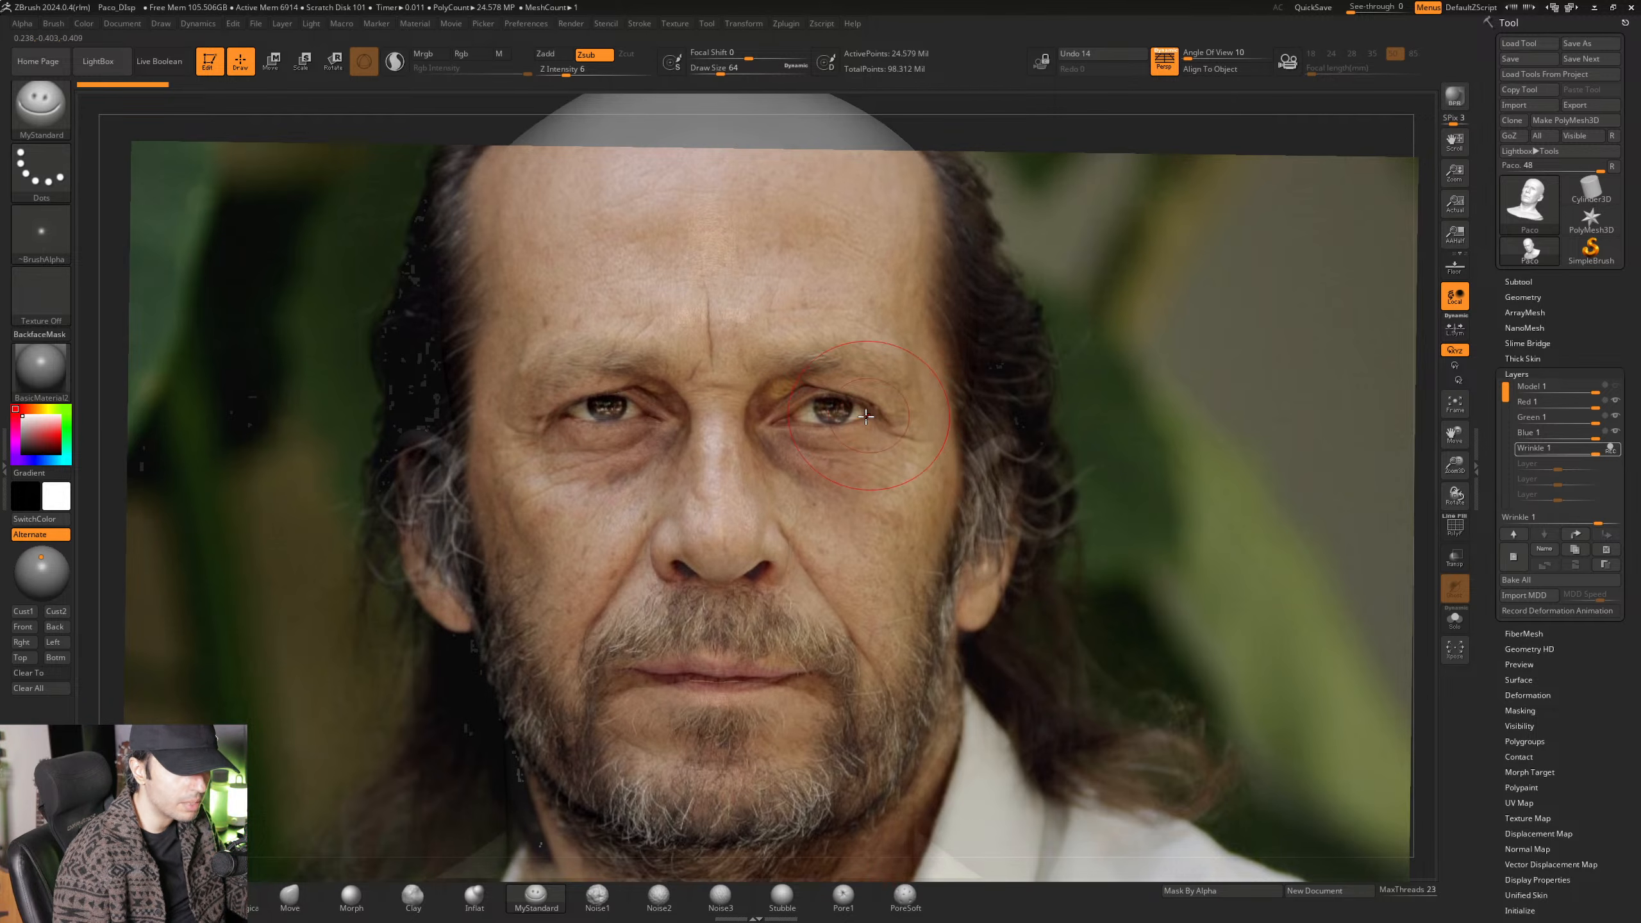
Fine-tune the head's size and position against the portrait's facial features, checking the fit with the overlay hidden and shown.
{"action": "right_click_drag", "start_coordinate": [858, 421], "coordinate": [857, 421], "text": "ctrl"}
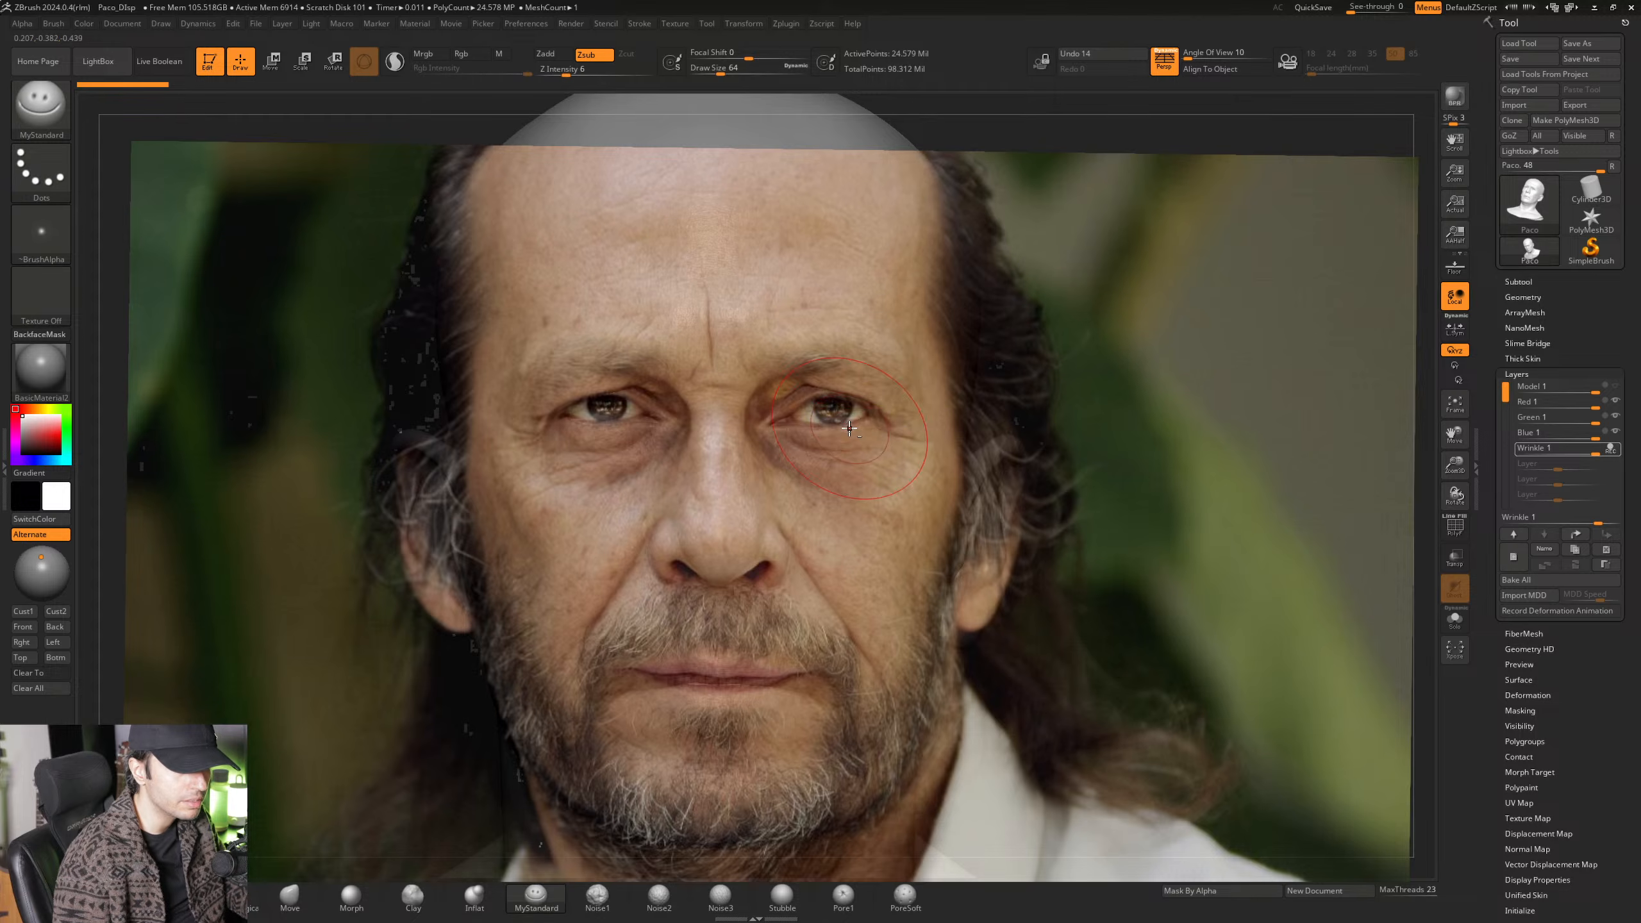
{"action": "key", "text": "shift+z"}
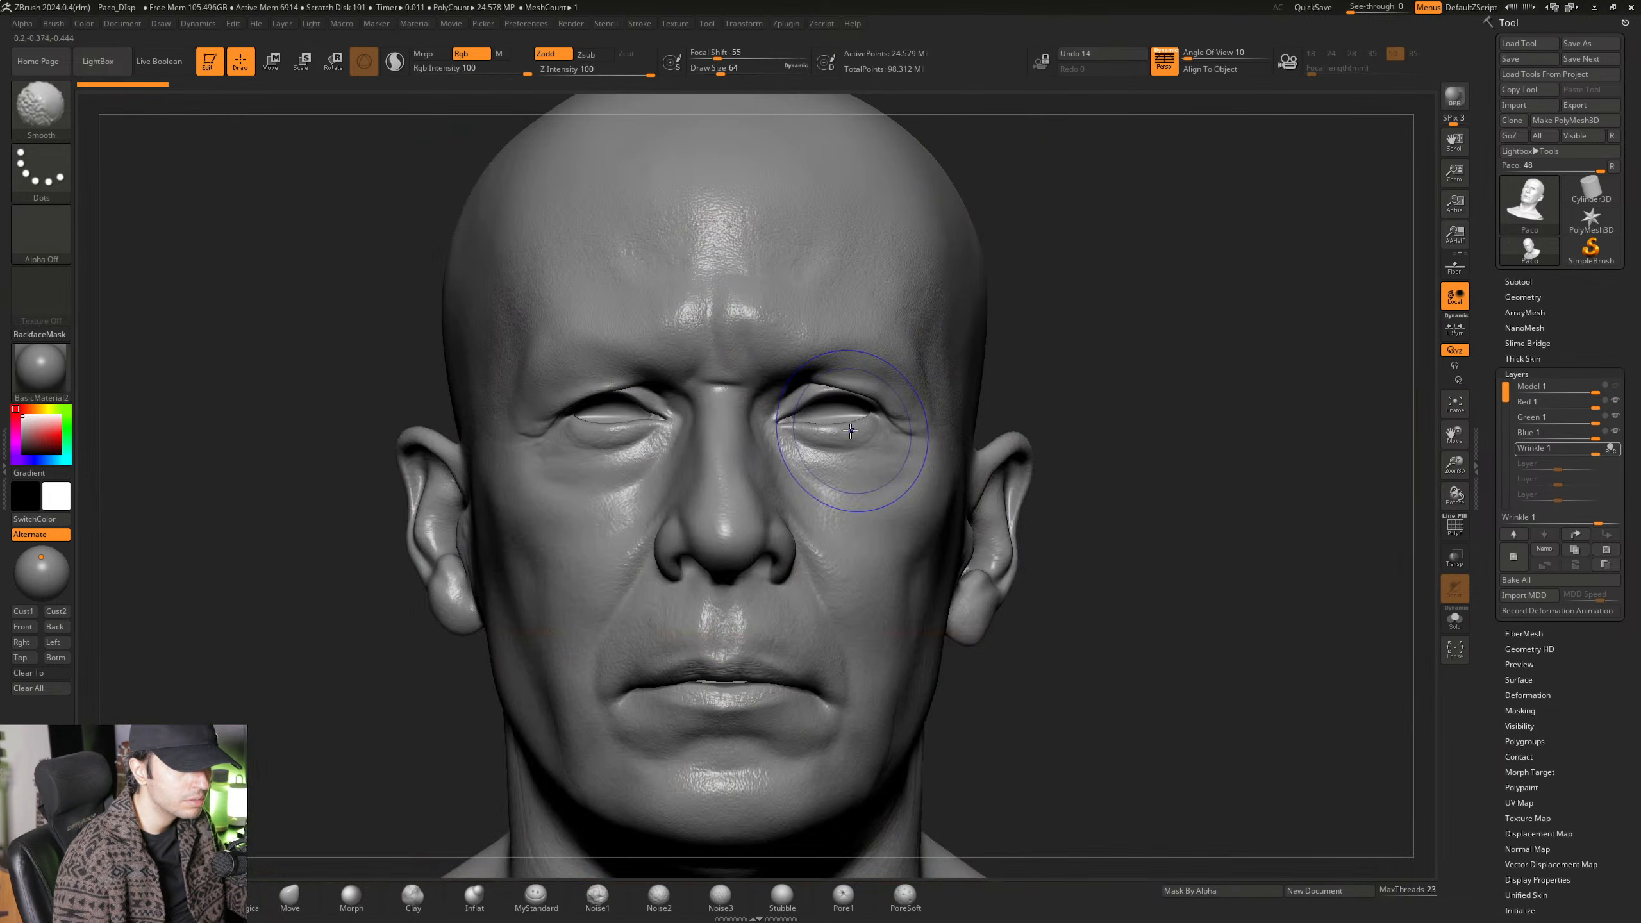
{"action": "key", "text": "shift+z"}
{"action": "key", "text": "shift+z"}
{"action": "key", "text": "shift+z"}
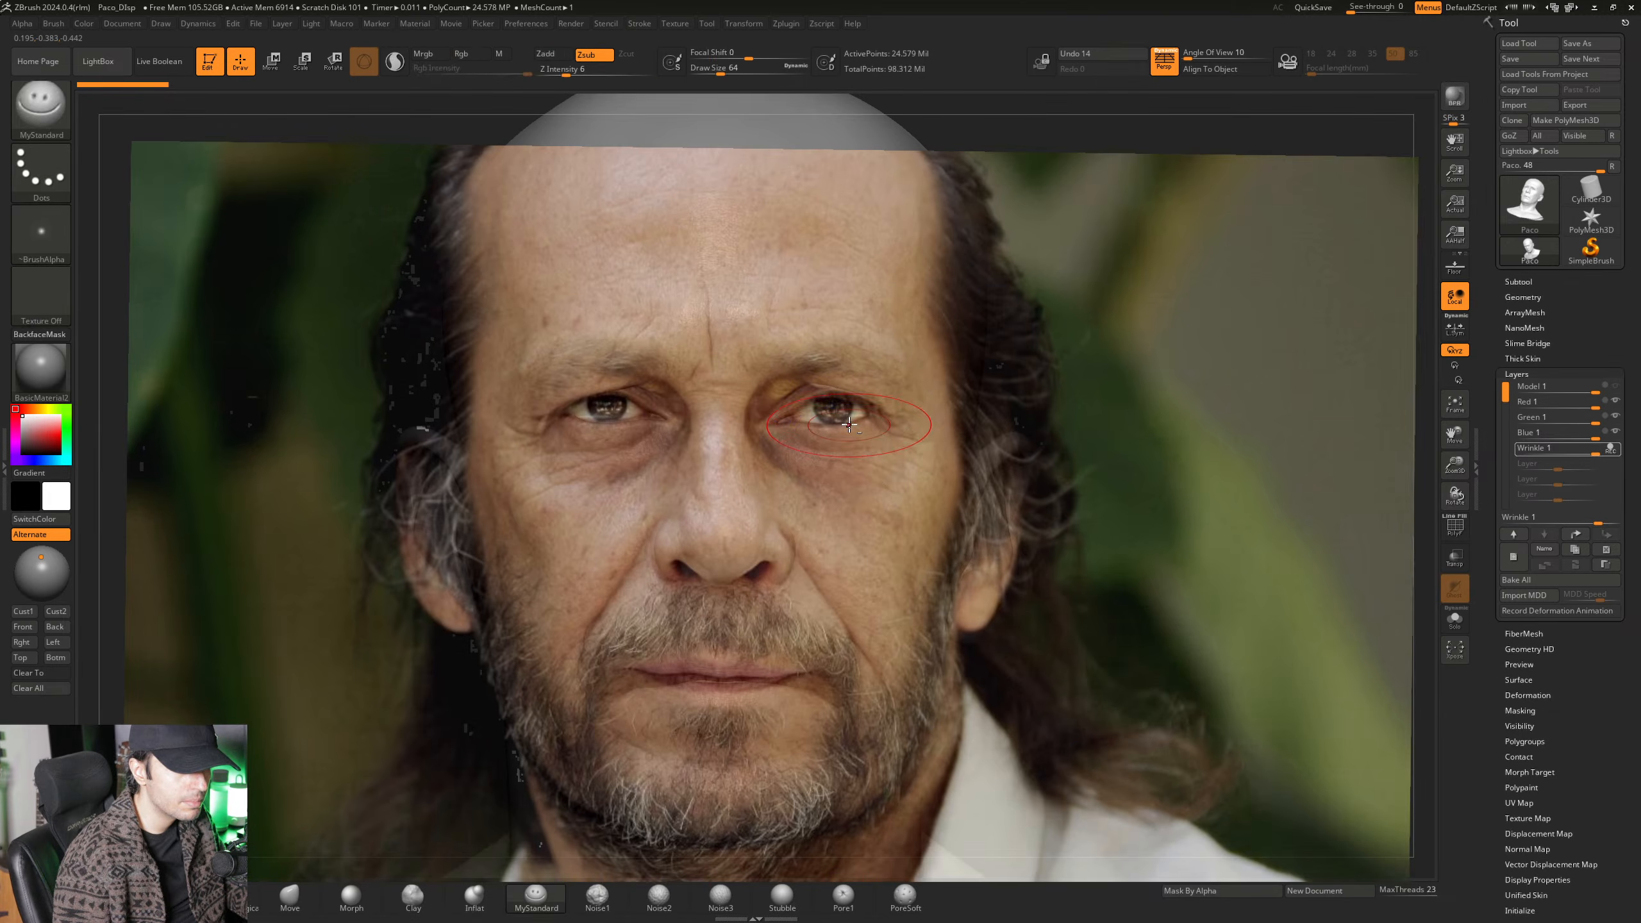
{"action": "right_click_drag", "start_coordinate": [851, 420], "coordinate": [849, 424], "text": "alt"}
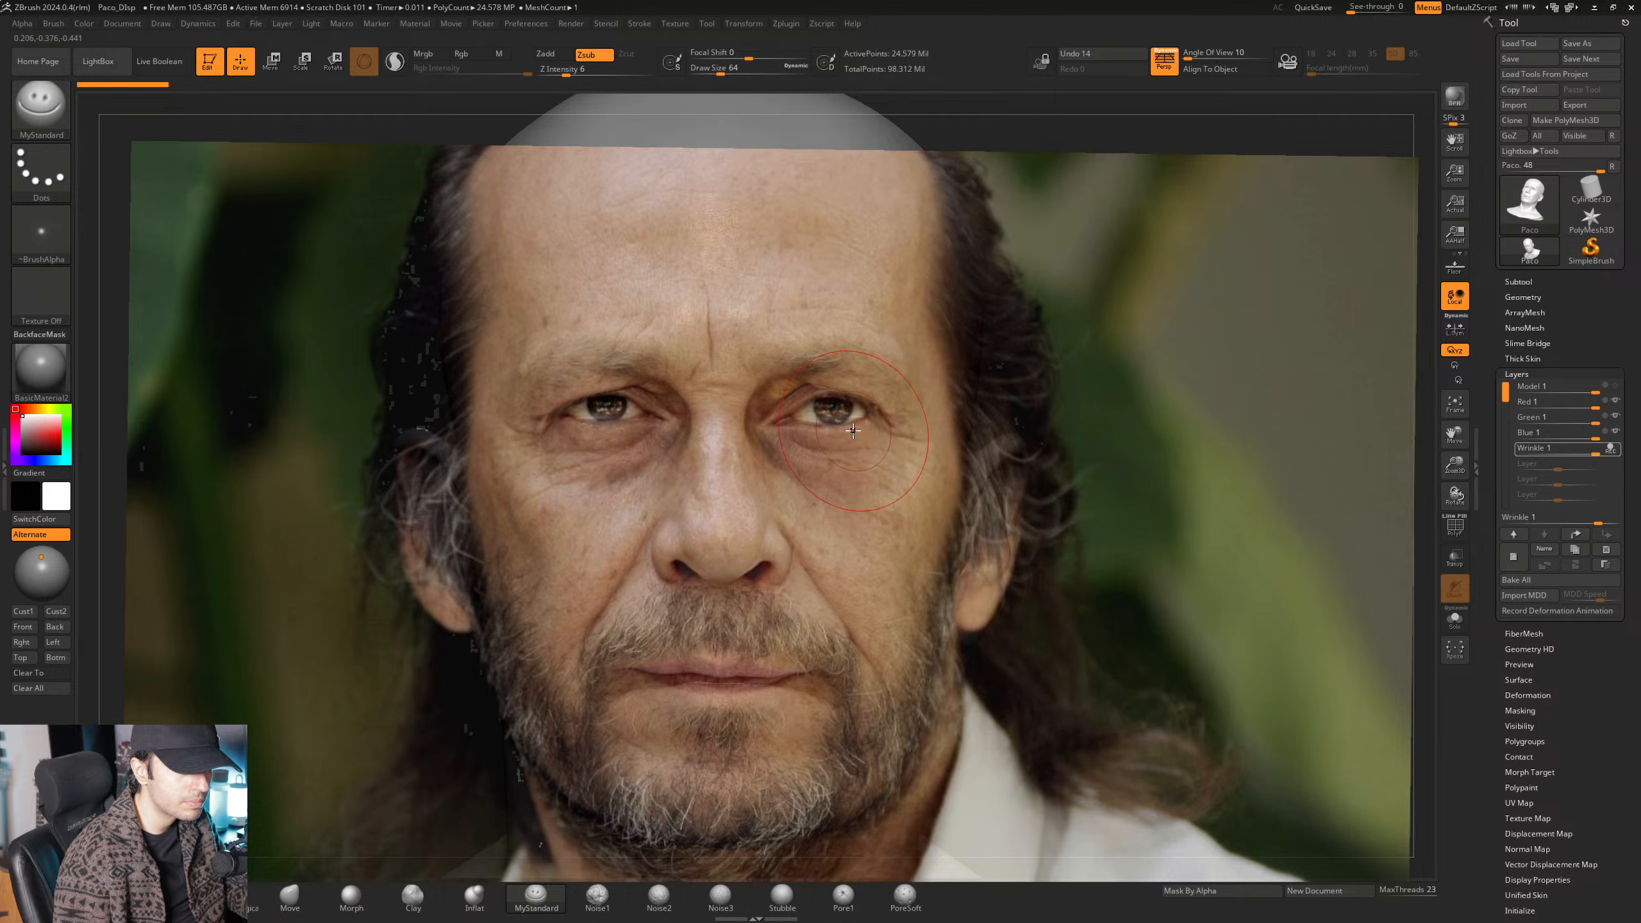
{"action": "key", "text": "shift"}
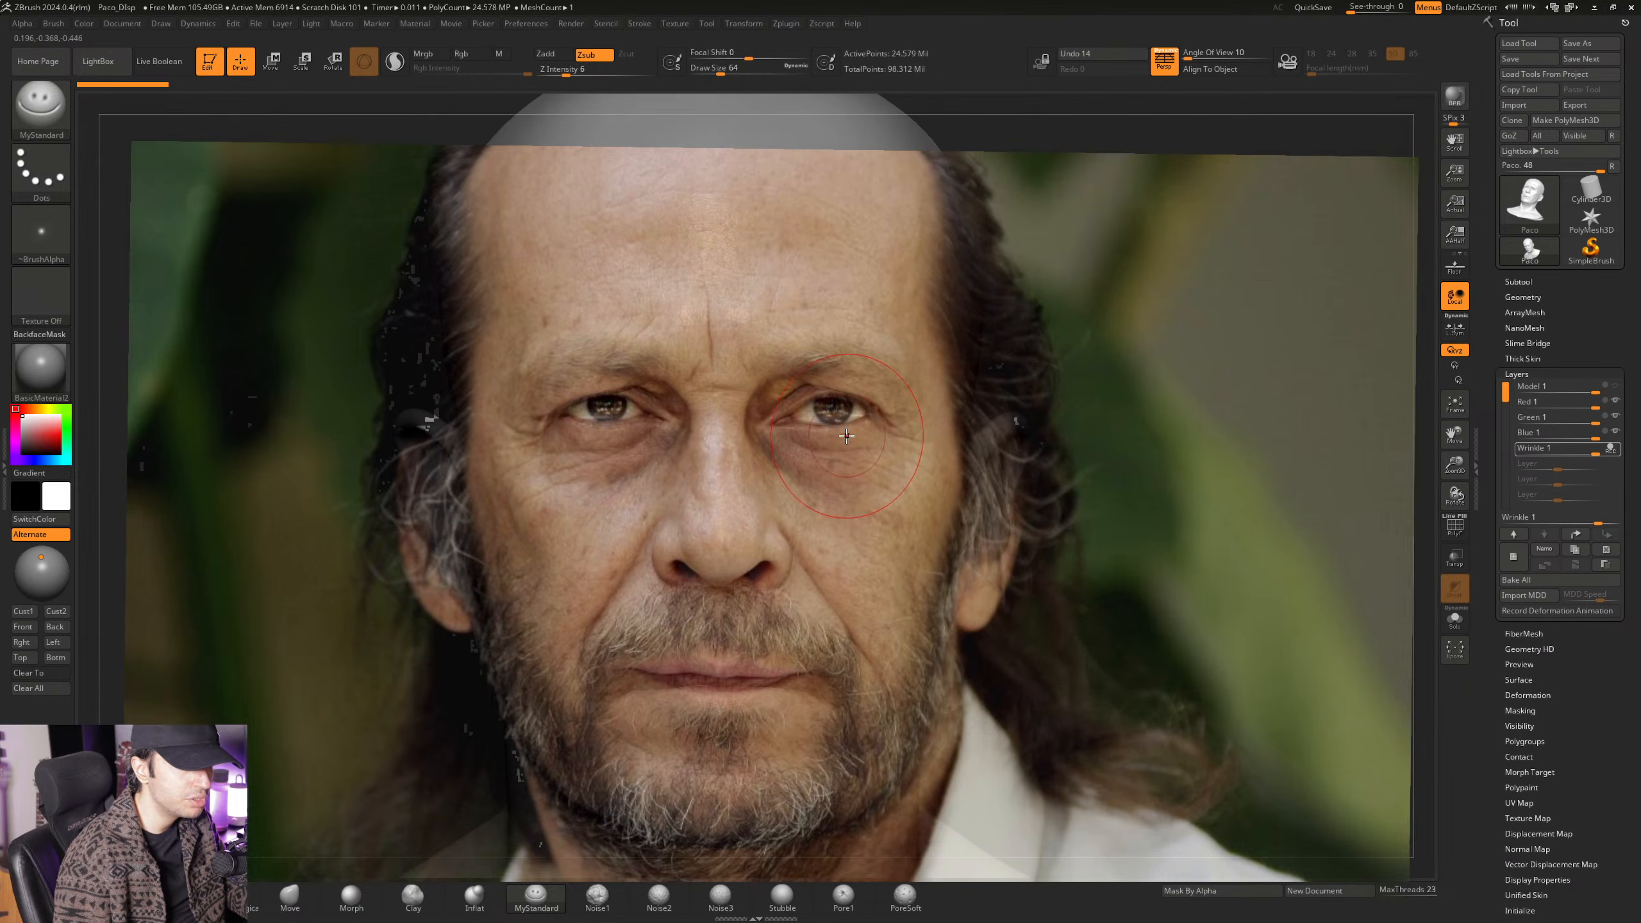
{"action": "key", "text": "shift"}
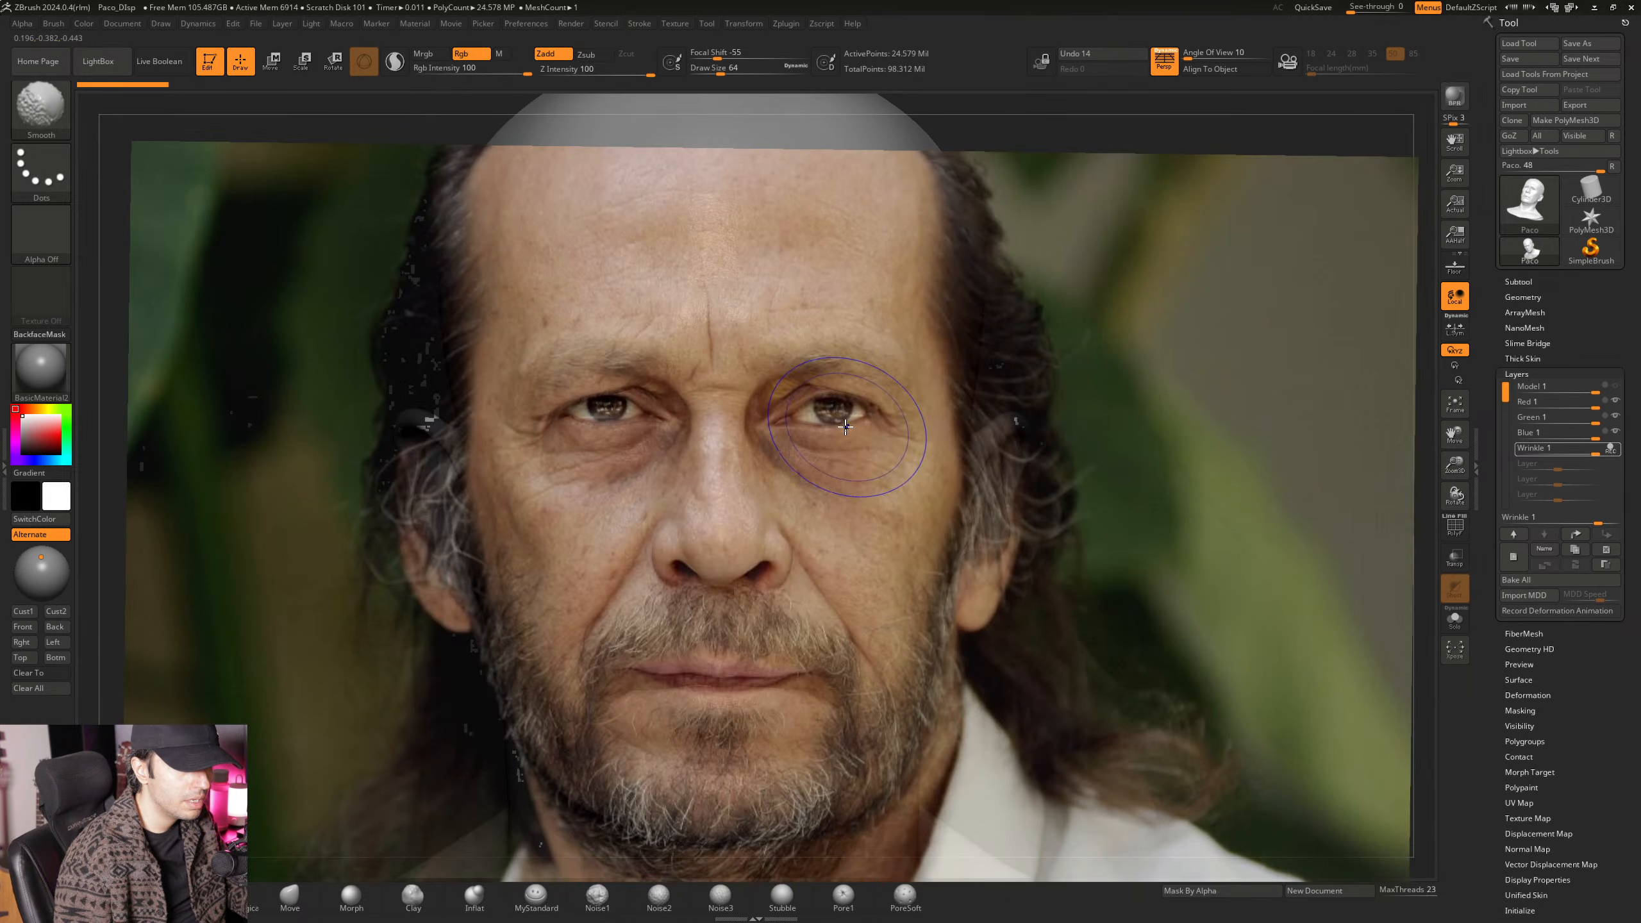
{"action": "key", "text": "shift+z"}
{"action": "key", "text": "shift+z"}
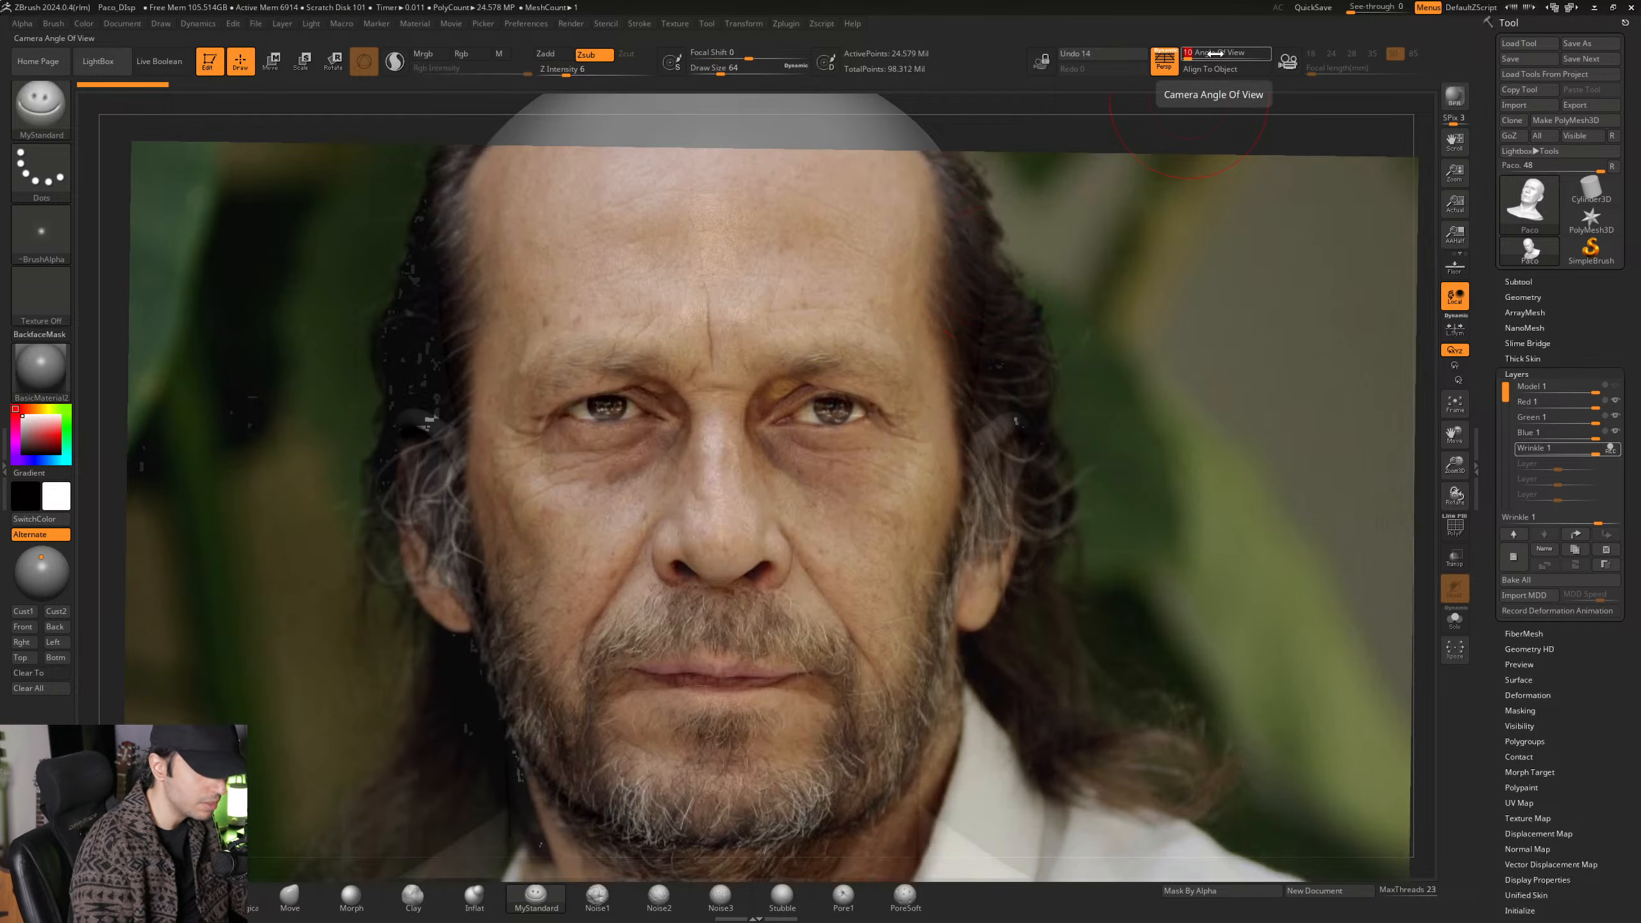
Set the Angle of View to 5 and compare the head's features and ears with the portrait.
{"action": "type", "text": "5"}
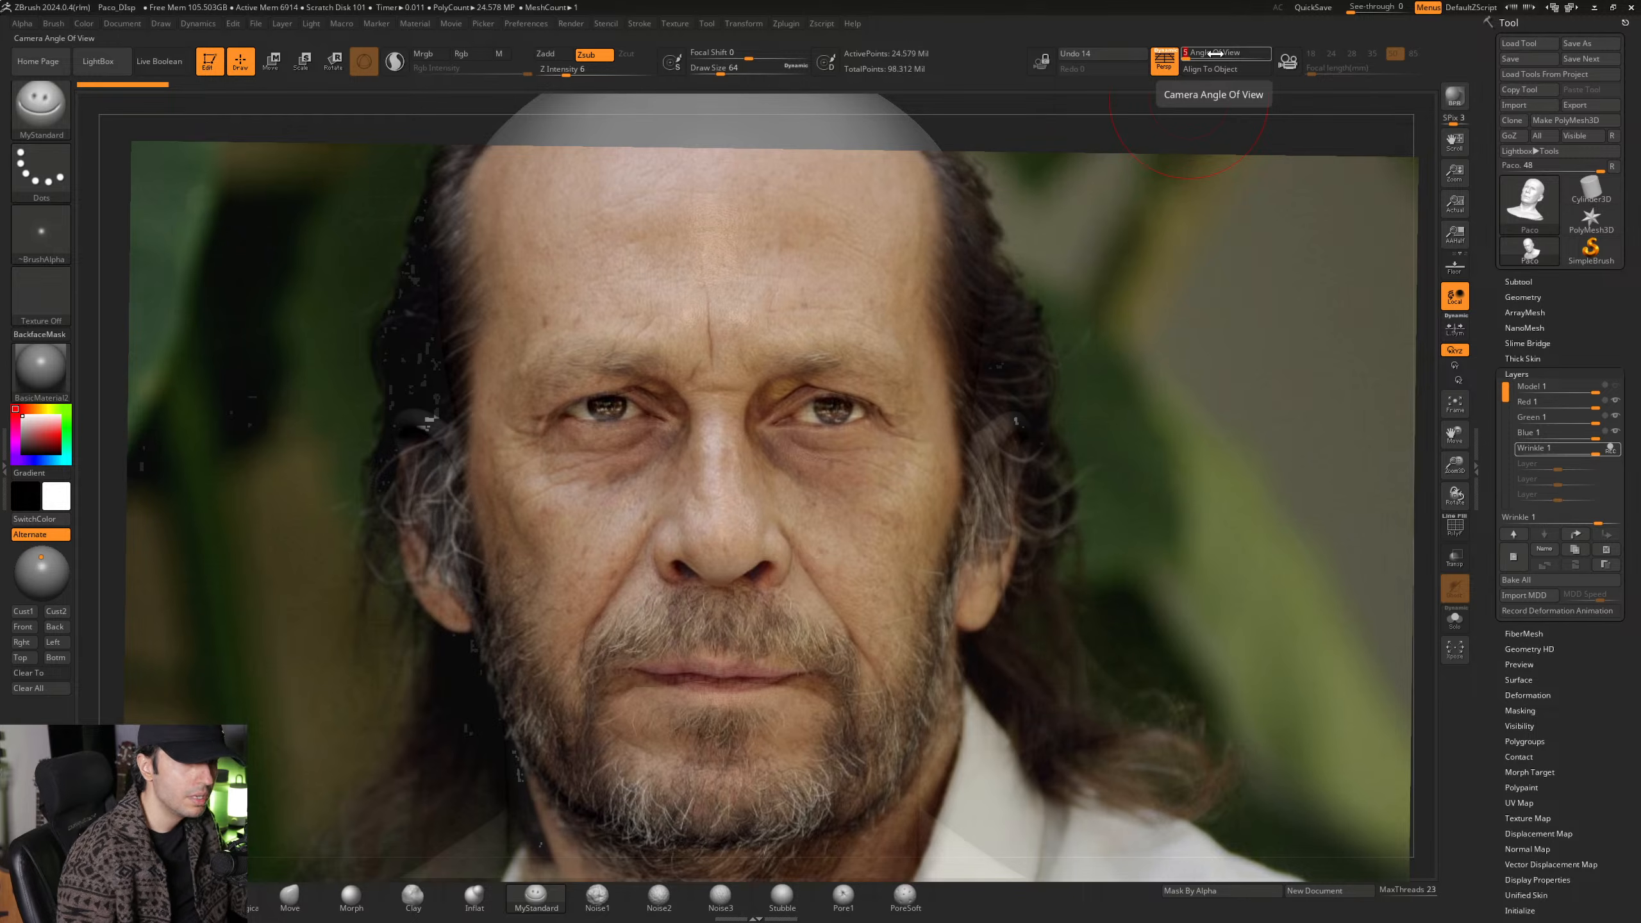
{"action": "key", "text": "shift+z"}
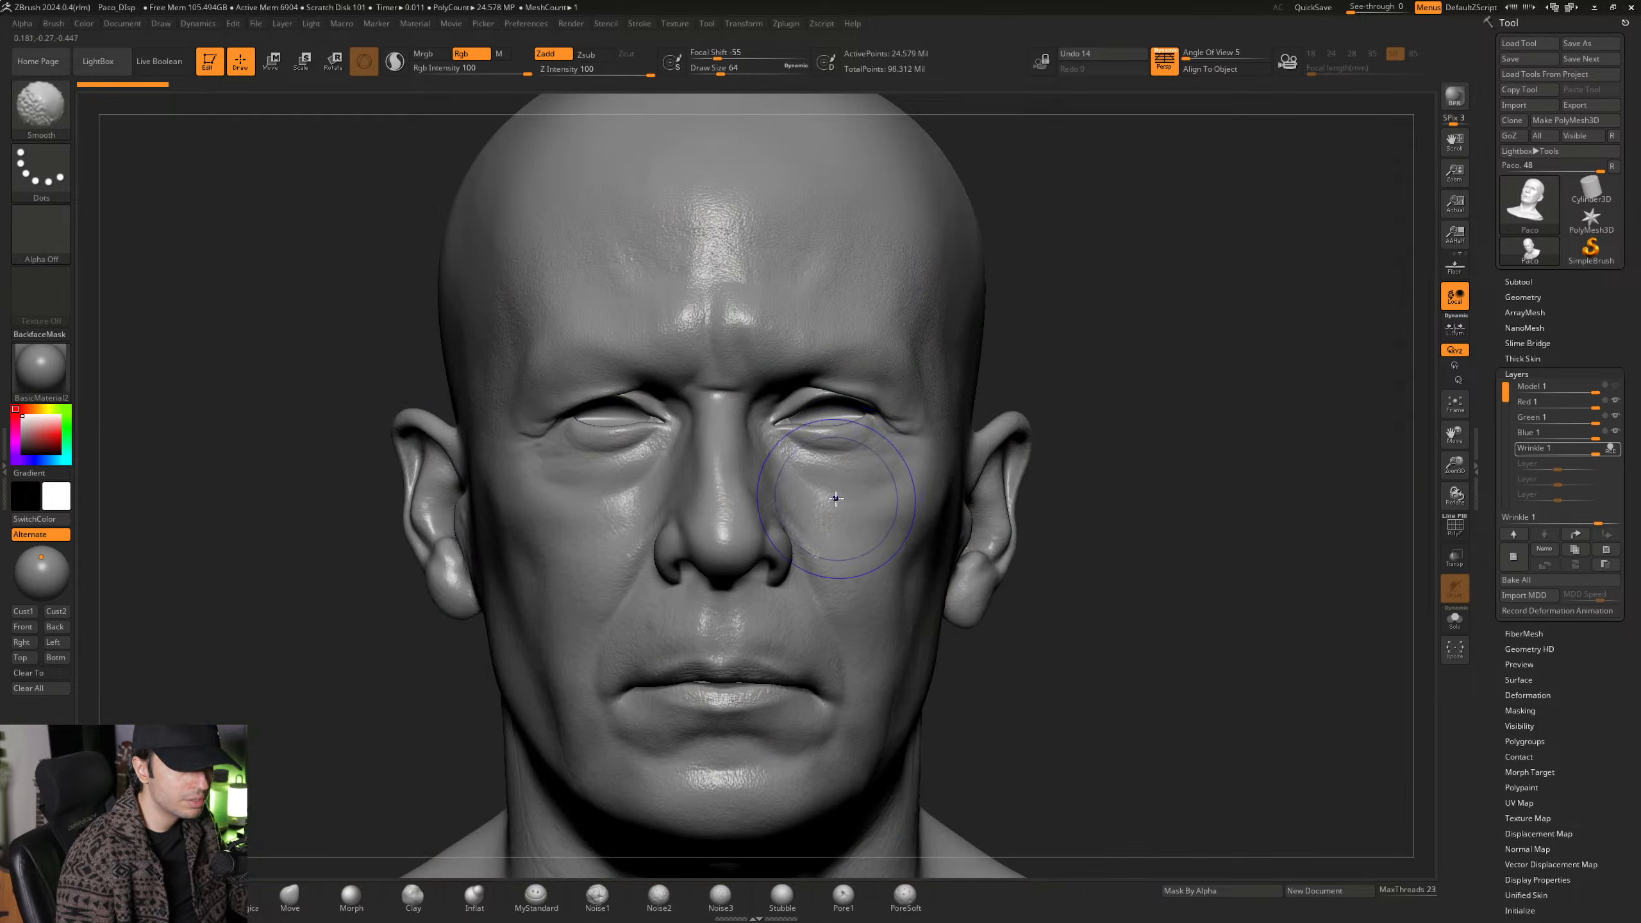
{"action": "key", "text": "shift+z"}
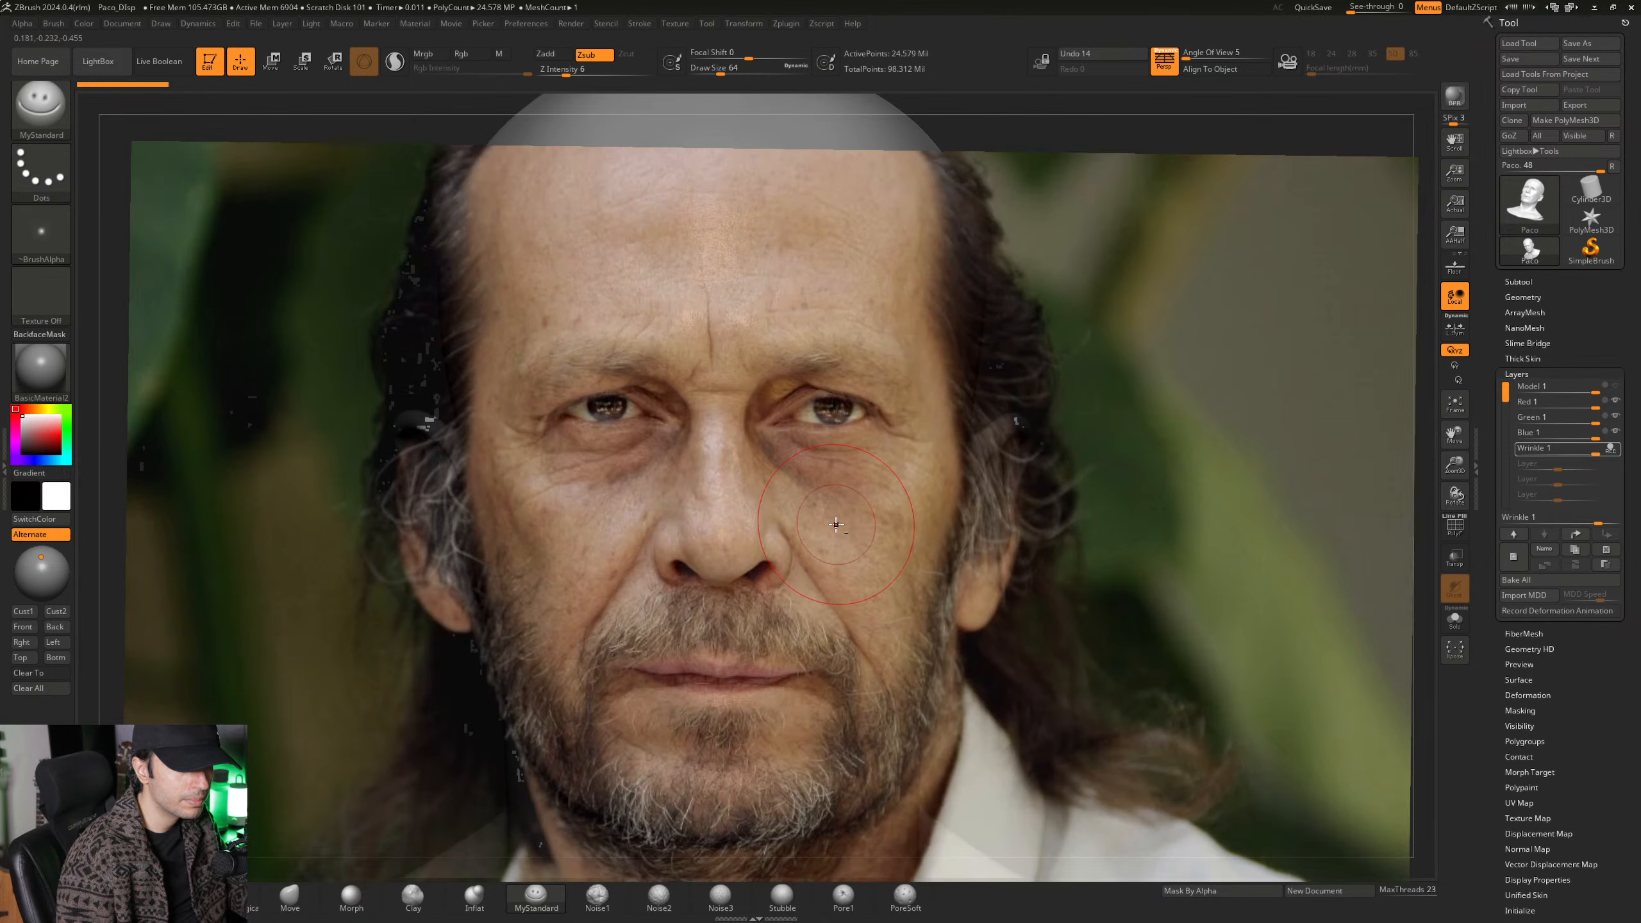
{"action": "key", "text": "shift+z"}
{"action": "key", "text": "shift+z"}
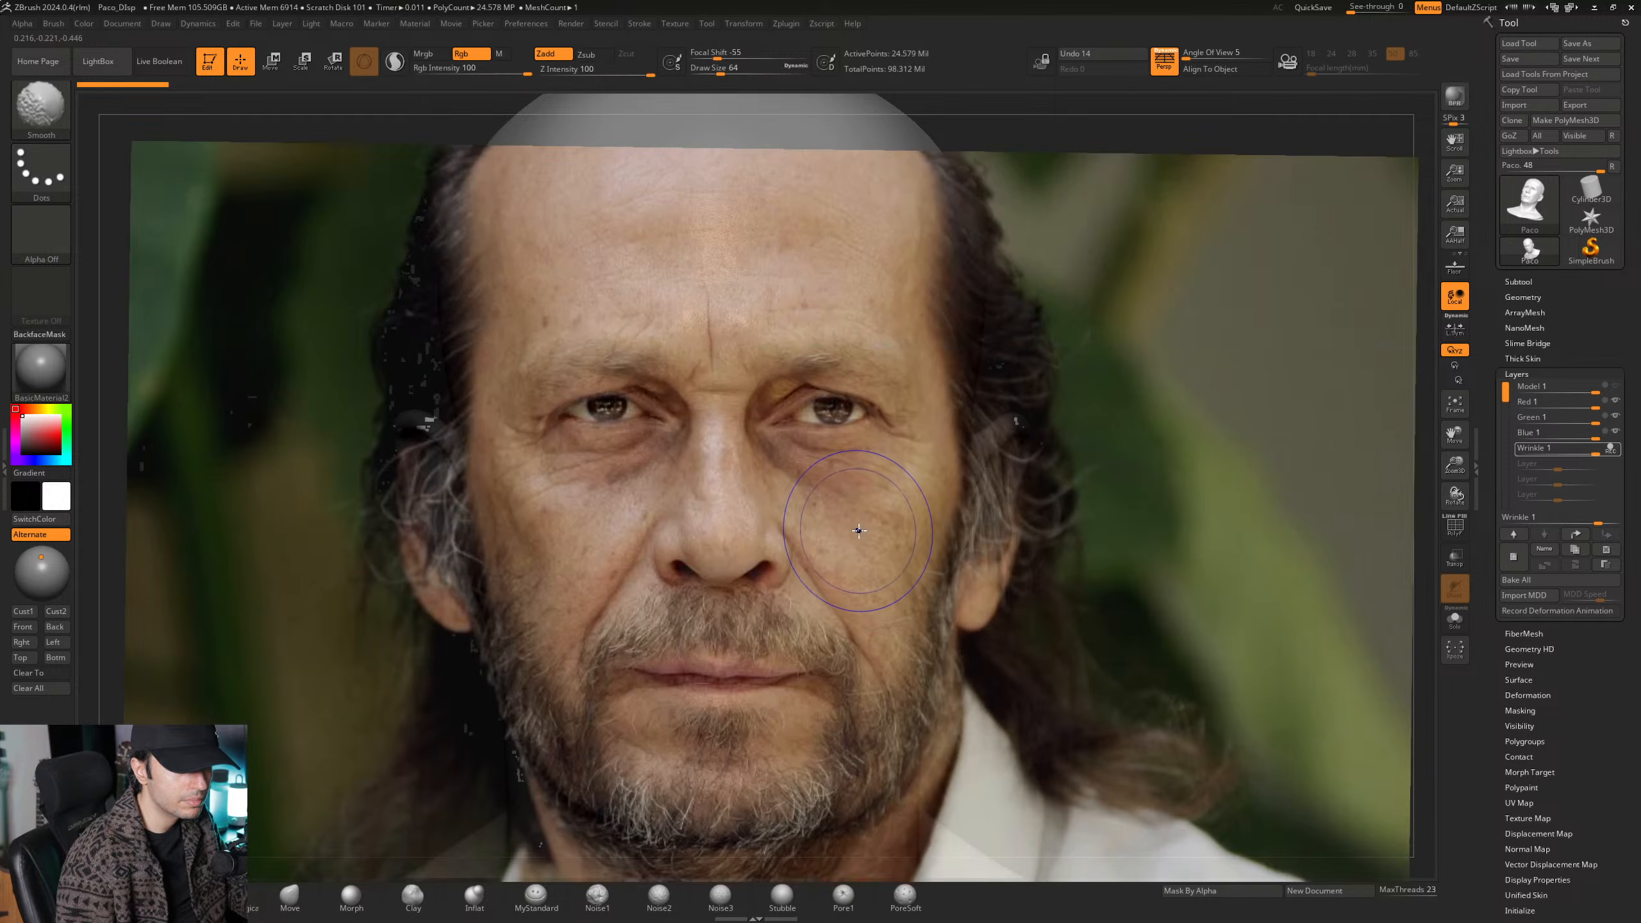
{"action": "key", "text": "shift+z"}
{"action": "key", "text": "shift+z"}
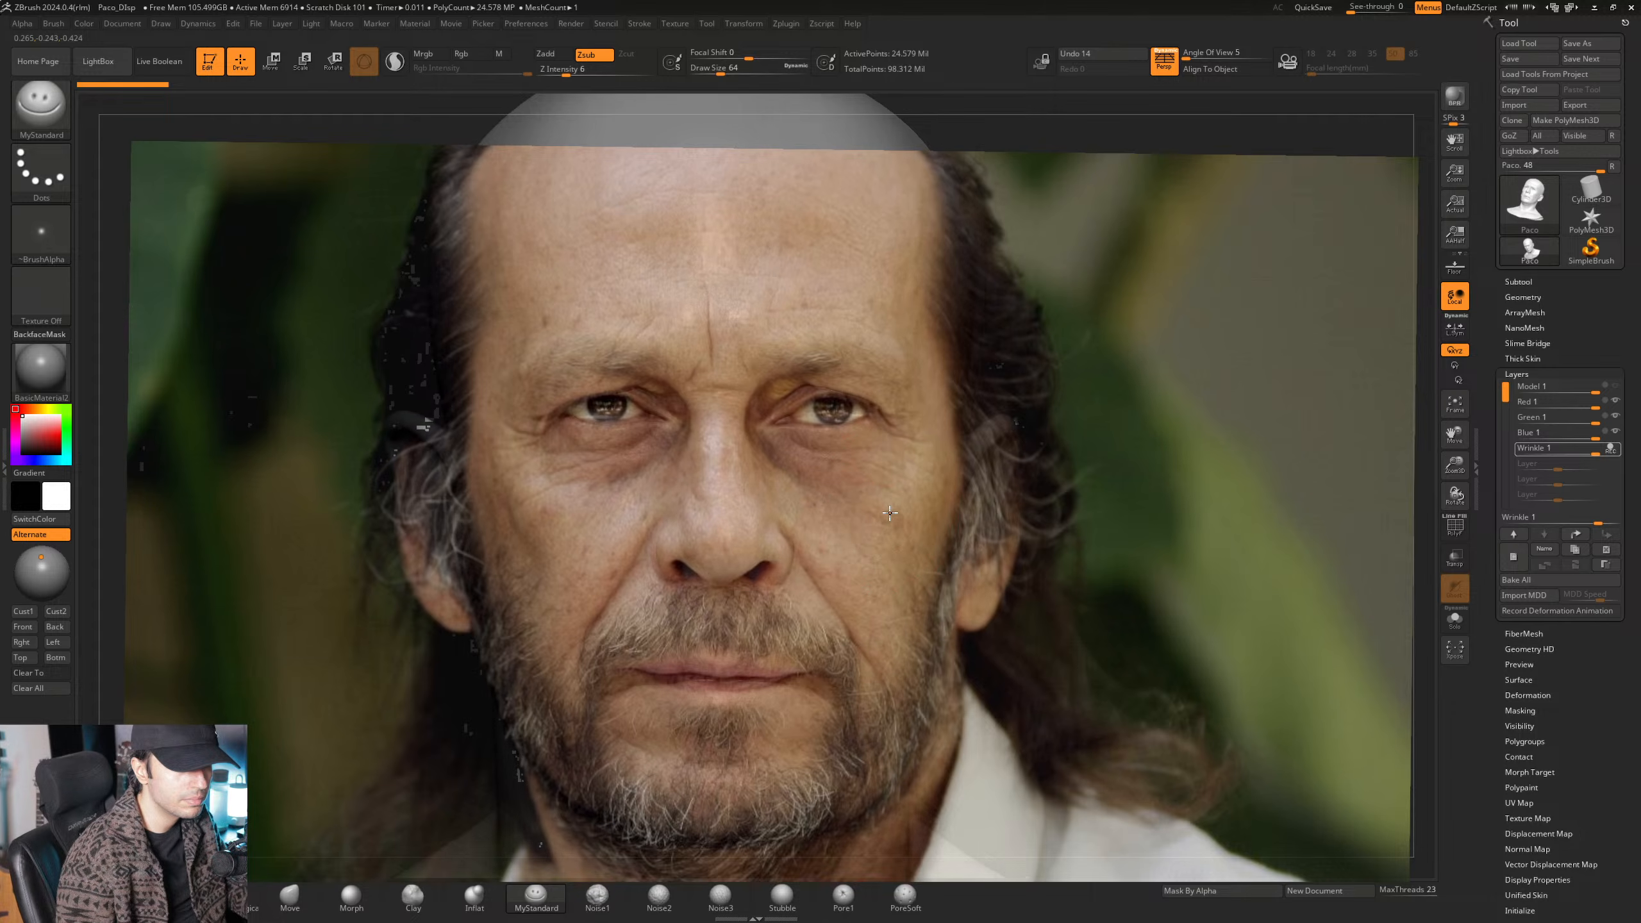
{"action": "key", "text": "shift+z"}
{"action": "key", "text": "shift+z"}
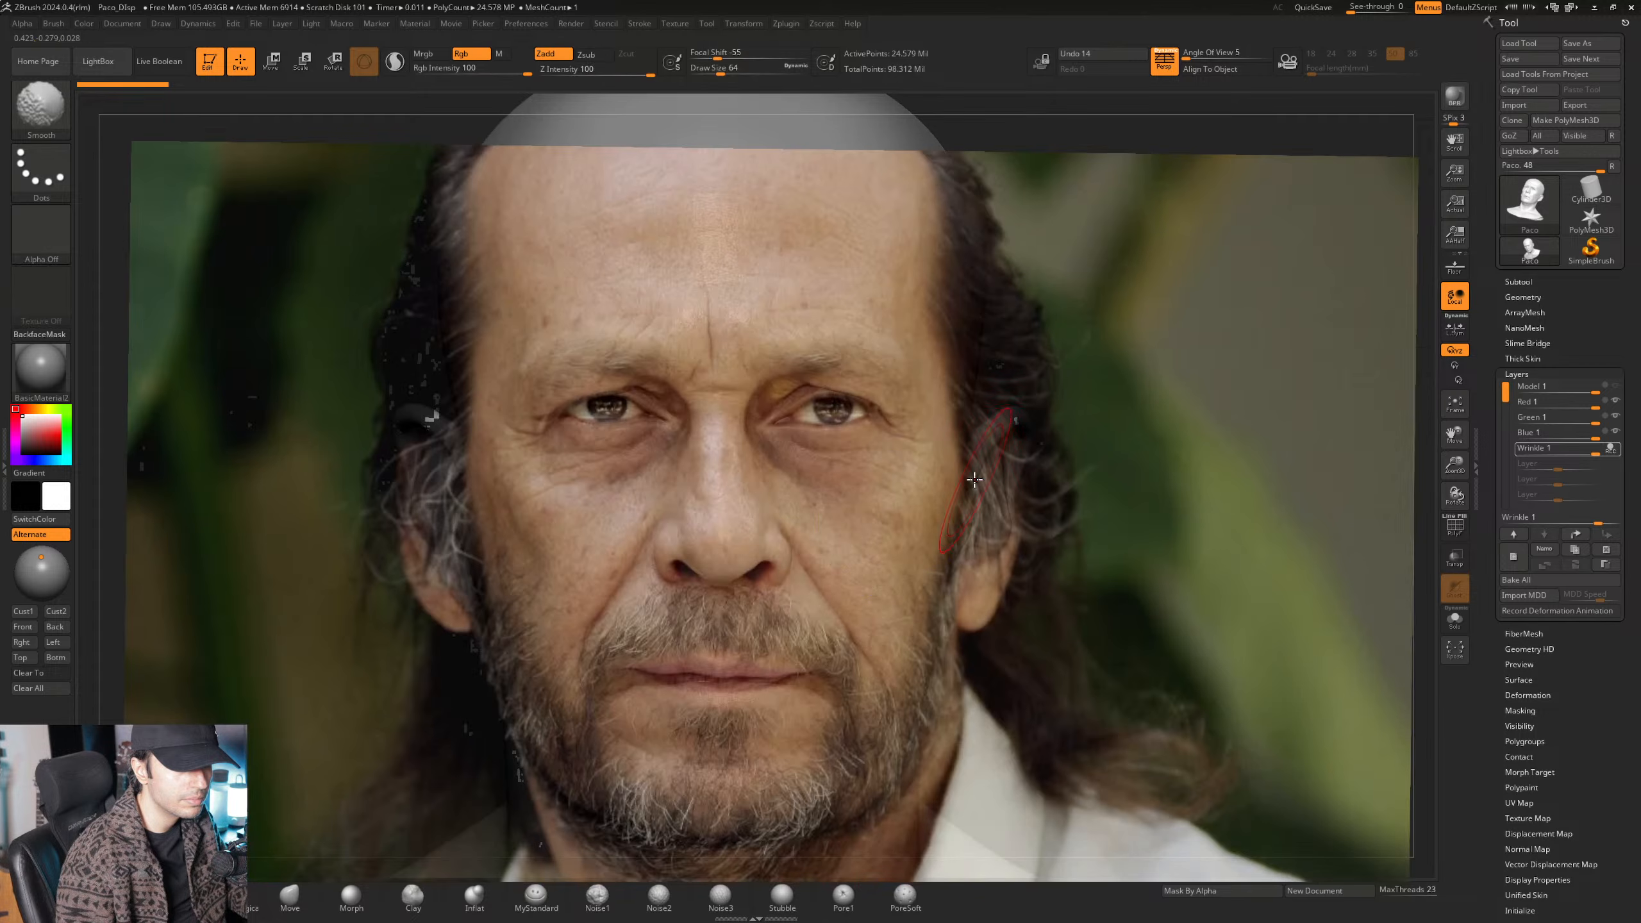
{"action": "key", "text": "shift+z"}
{"action": "key", "text": "shift+z"}
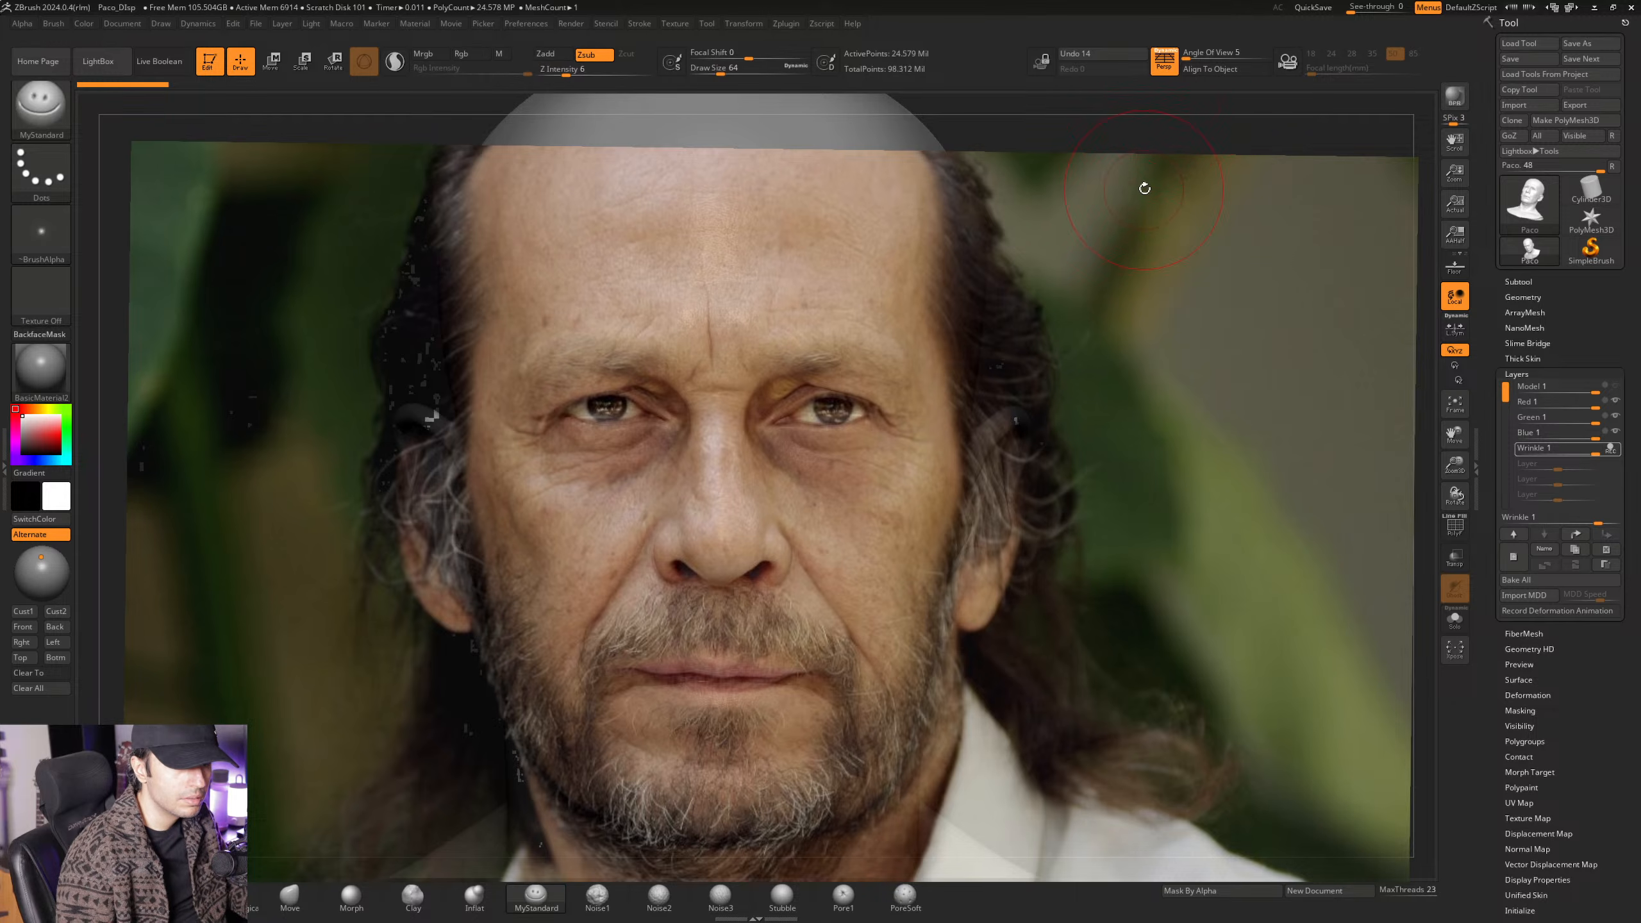
Turn off perspective, rescale the head slightly to the portrait and check the fit.
{"action": "left_click", "coordinate": [1164, 61]}
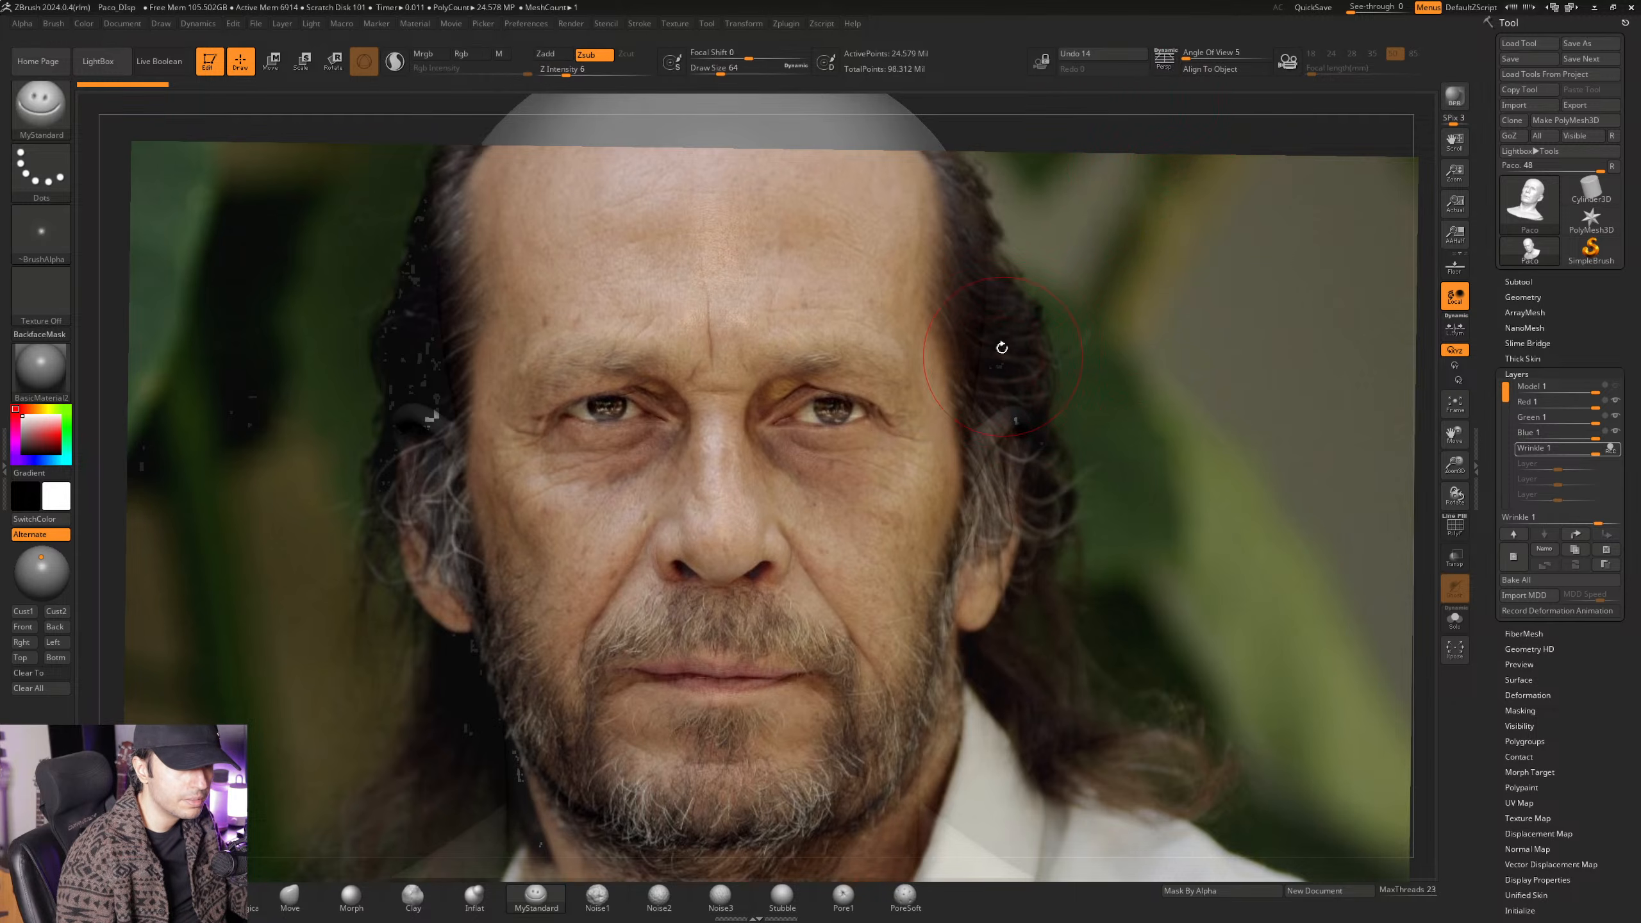
{"action": "key", "text": "ctrl"}
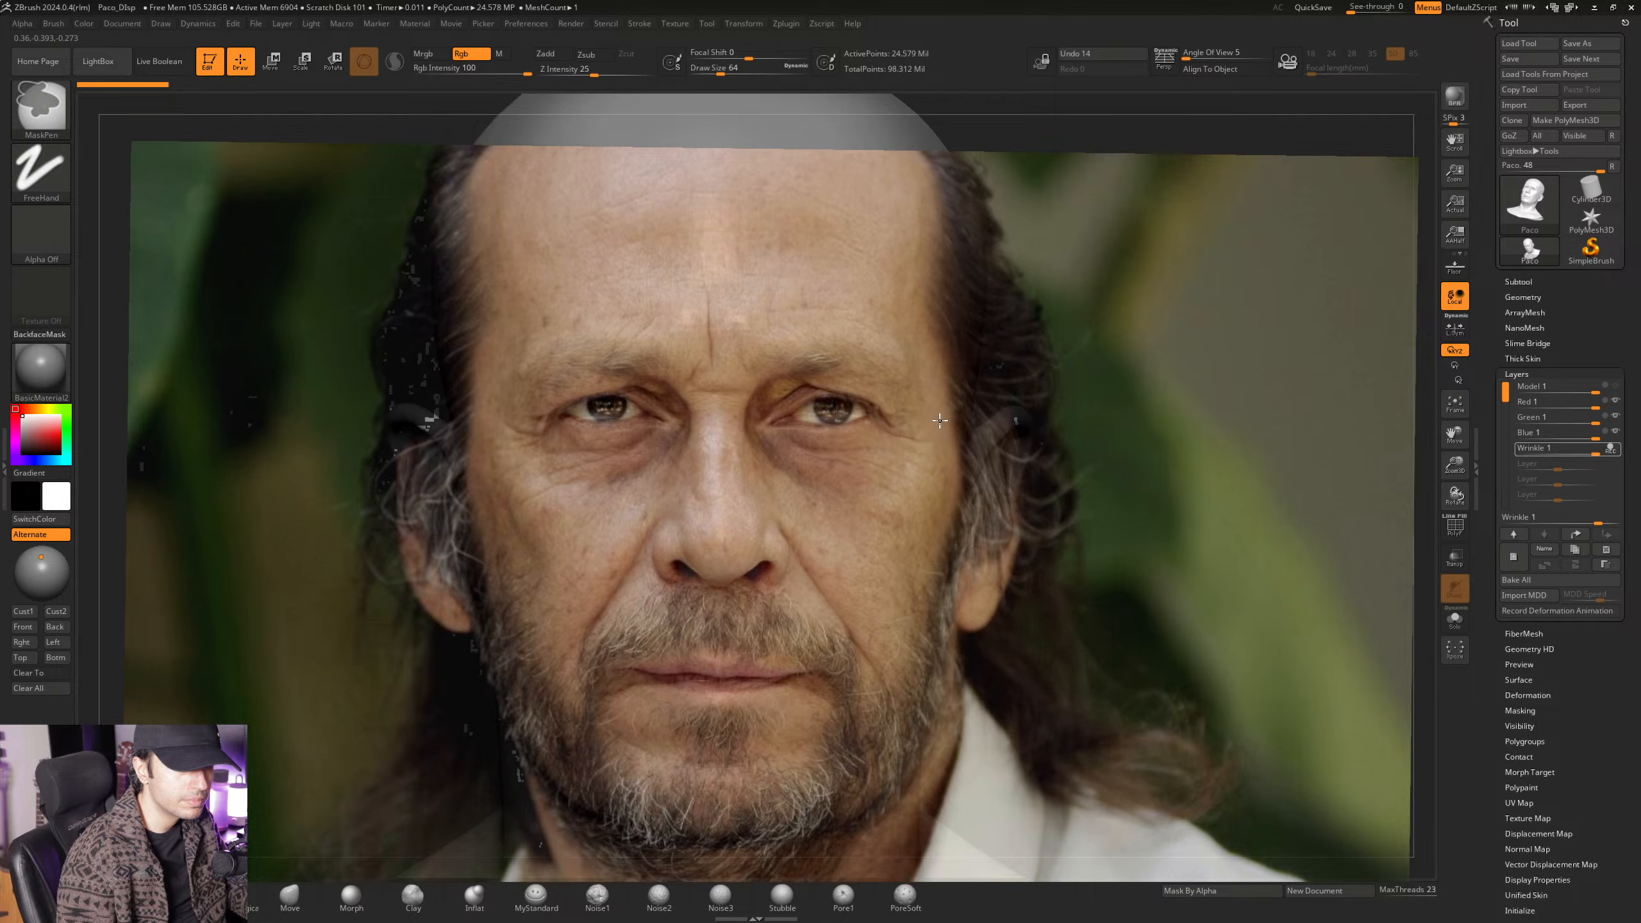
{"action": "right_click_drag", "start_coordinate": [941, 431], "coordinate": [945, 424], "text": "ctrl"}
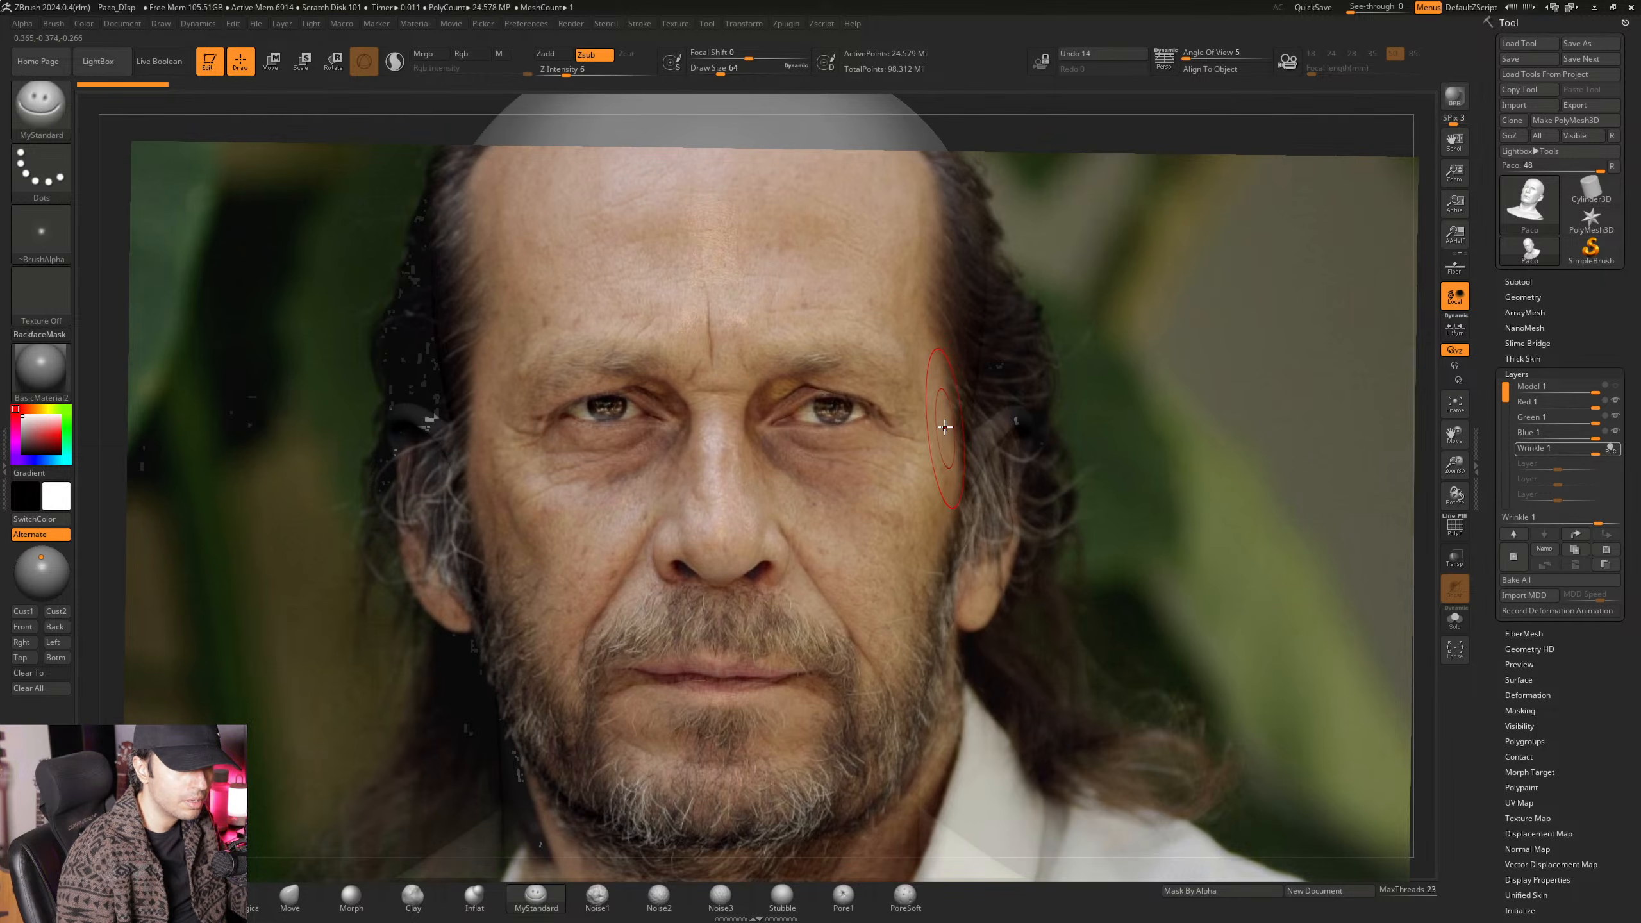
{"action": "key", "text": "shift+z"}
{"action": "key", "text": "shift+z"}
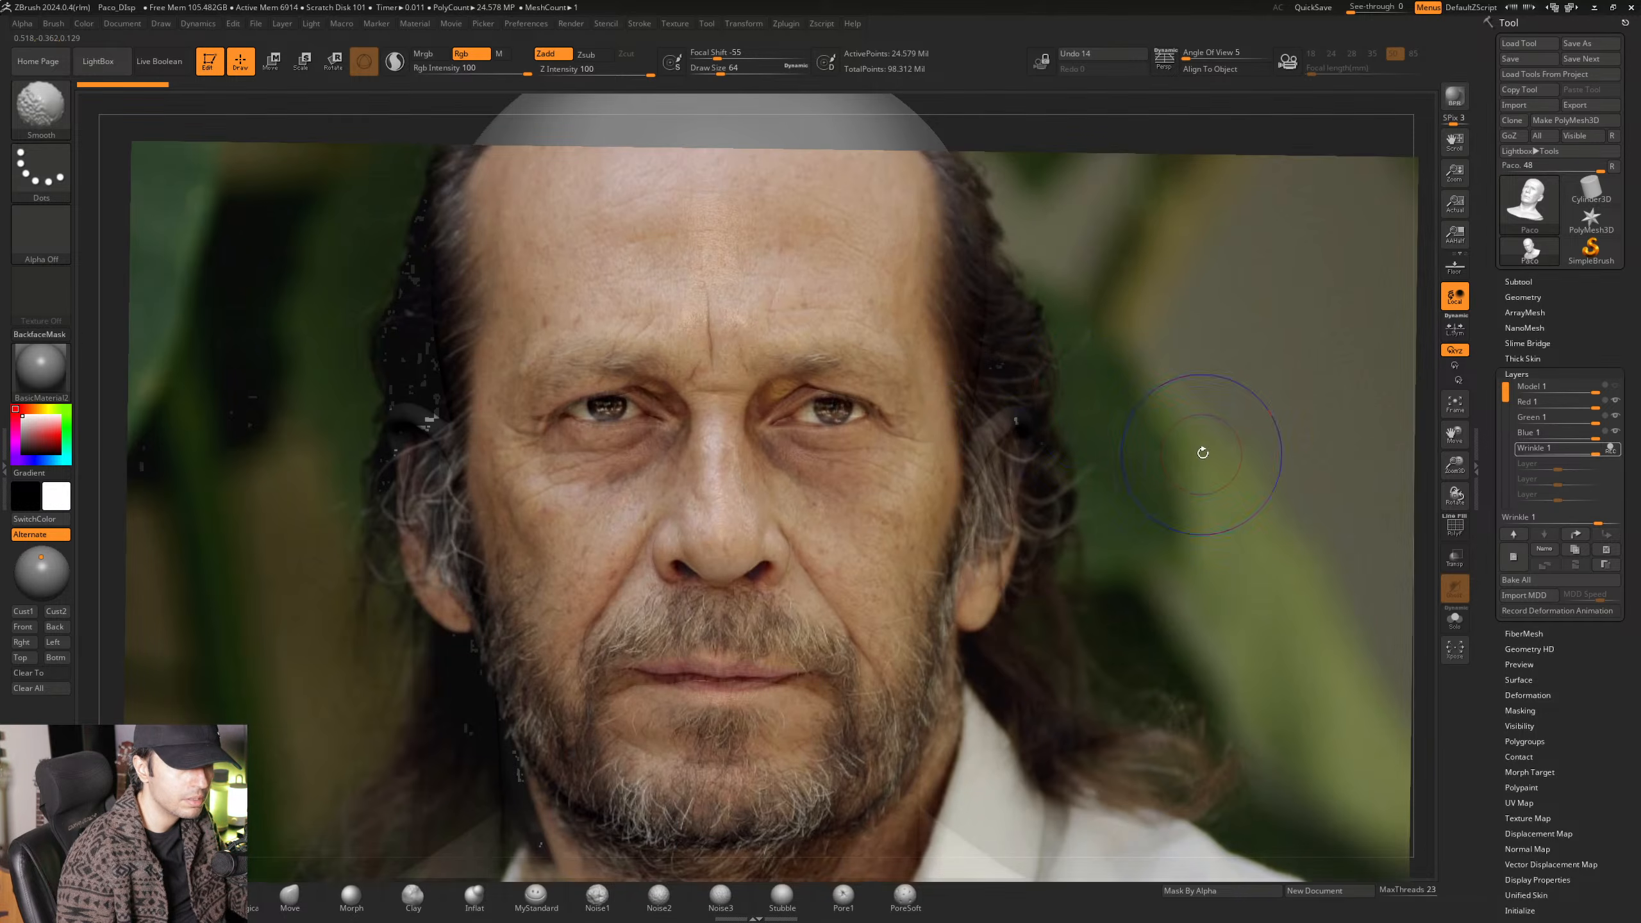
{"action": "key", "text": "shift+z"}
{"action": "key", "text": "shift+z"}
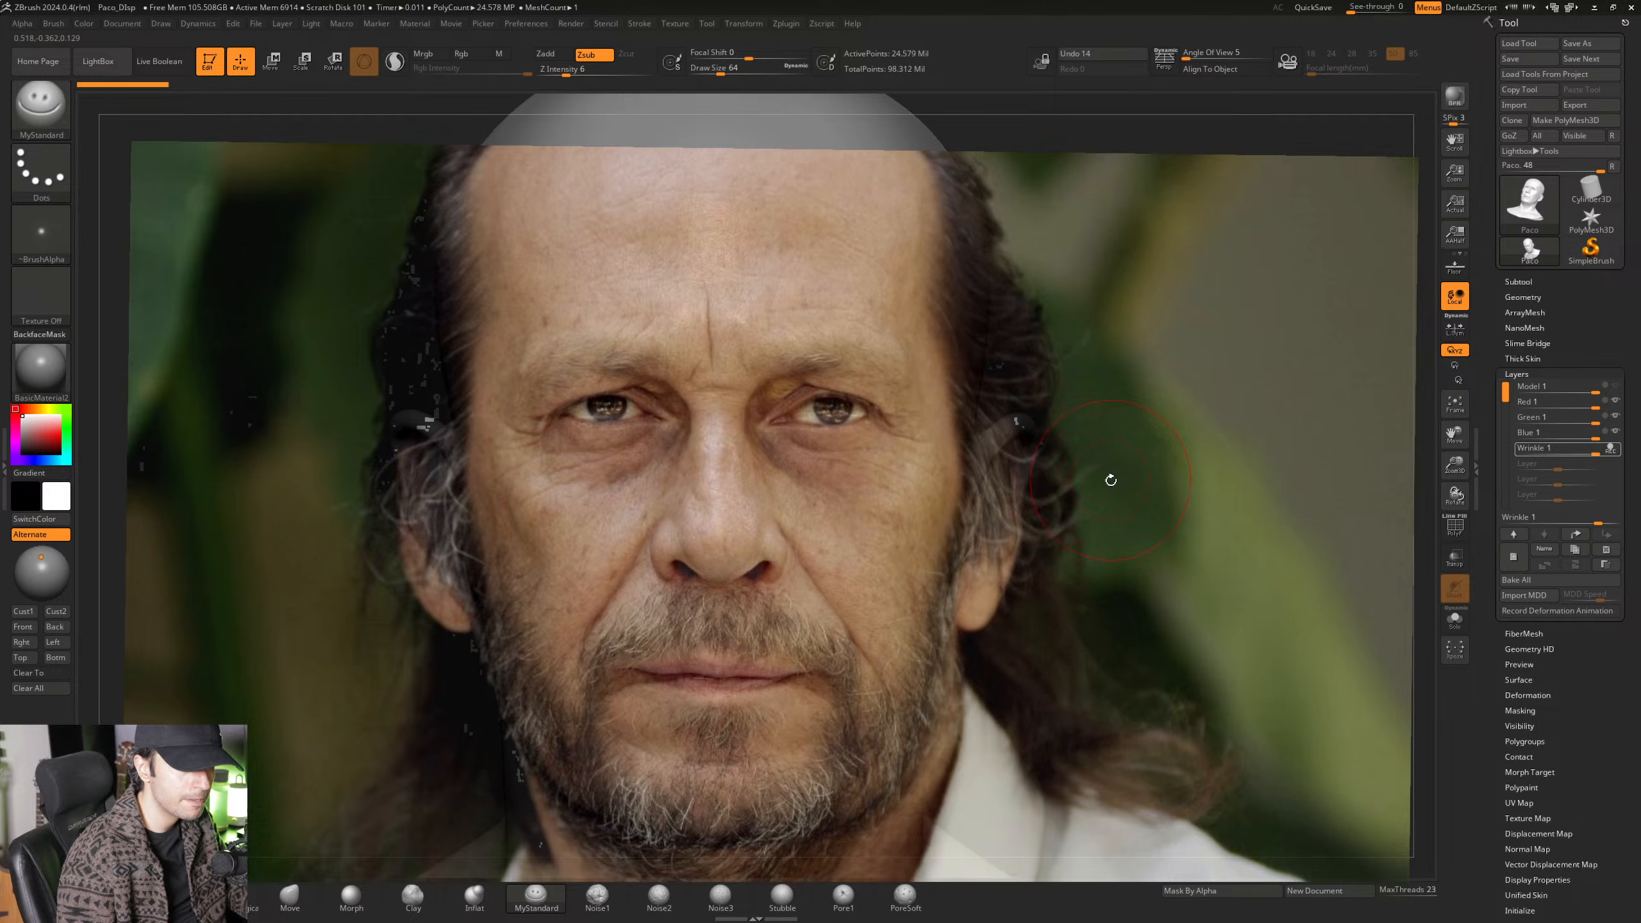
Rotate the Spotlight portrait slightly counterclockwise to level it with the head and leave Spotlight editing.
{"action": "key", "text": "z"}
{"action": "left_click", "coordinate": [776, 510]}
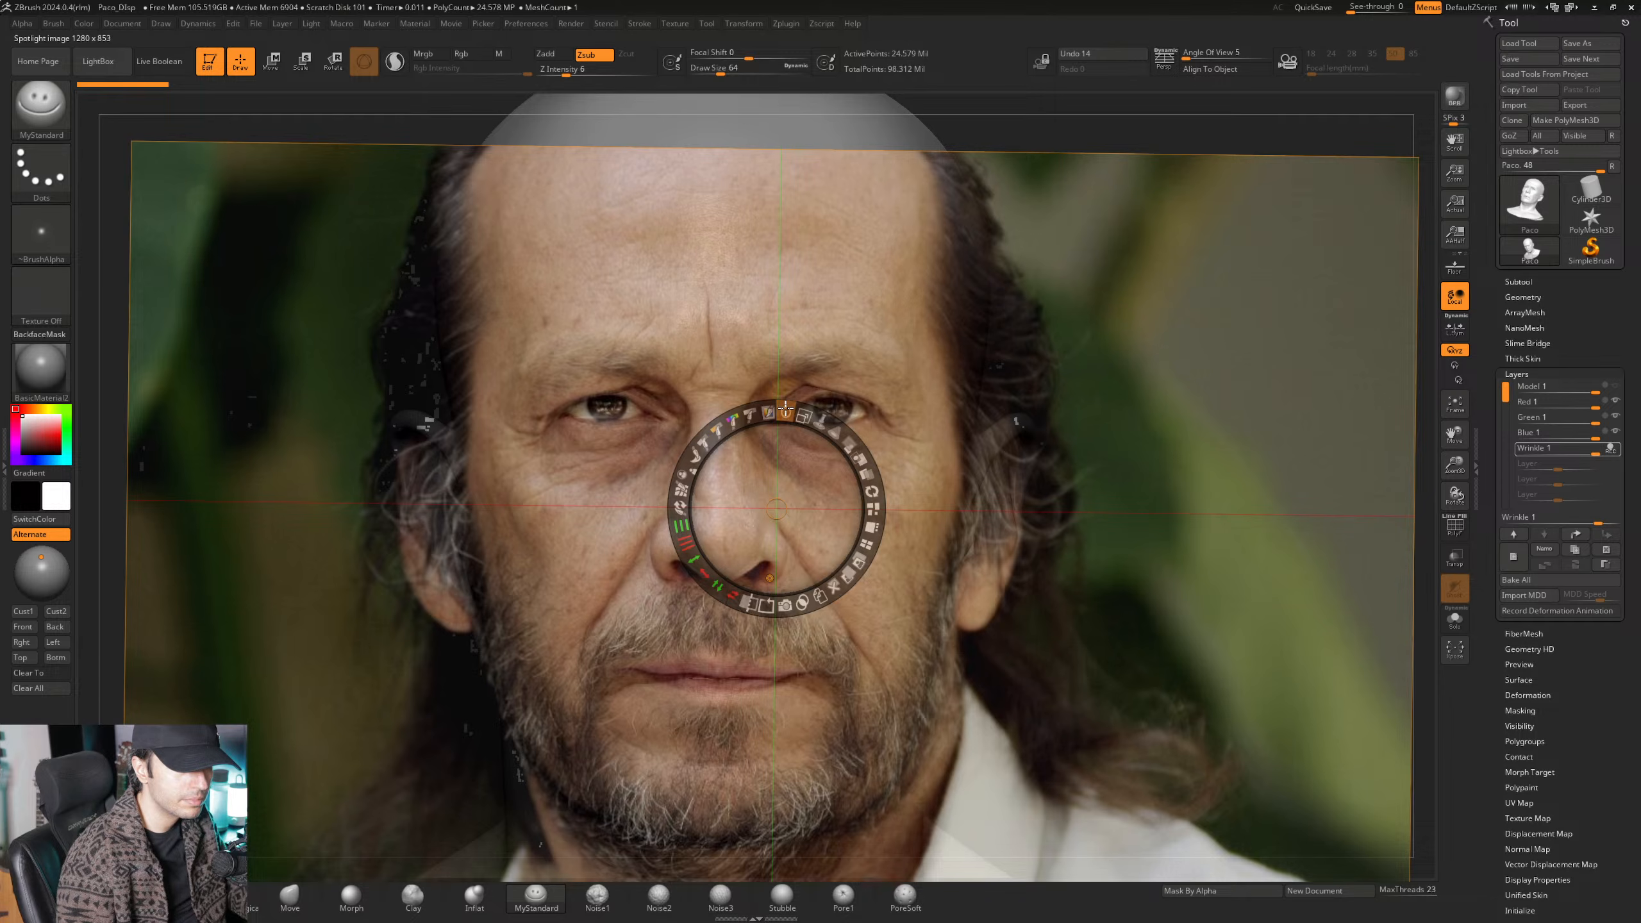
{"action": "left_click_drag", "start_coordinate": [786, 408], "coordinate": [786, 409]}
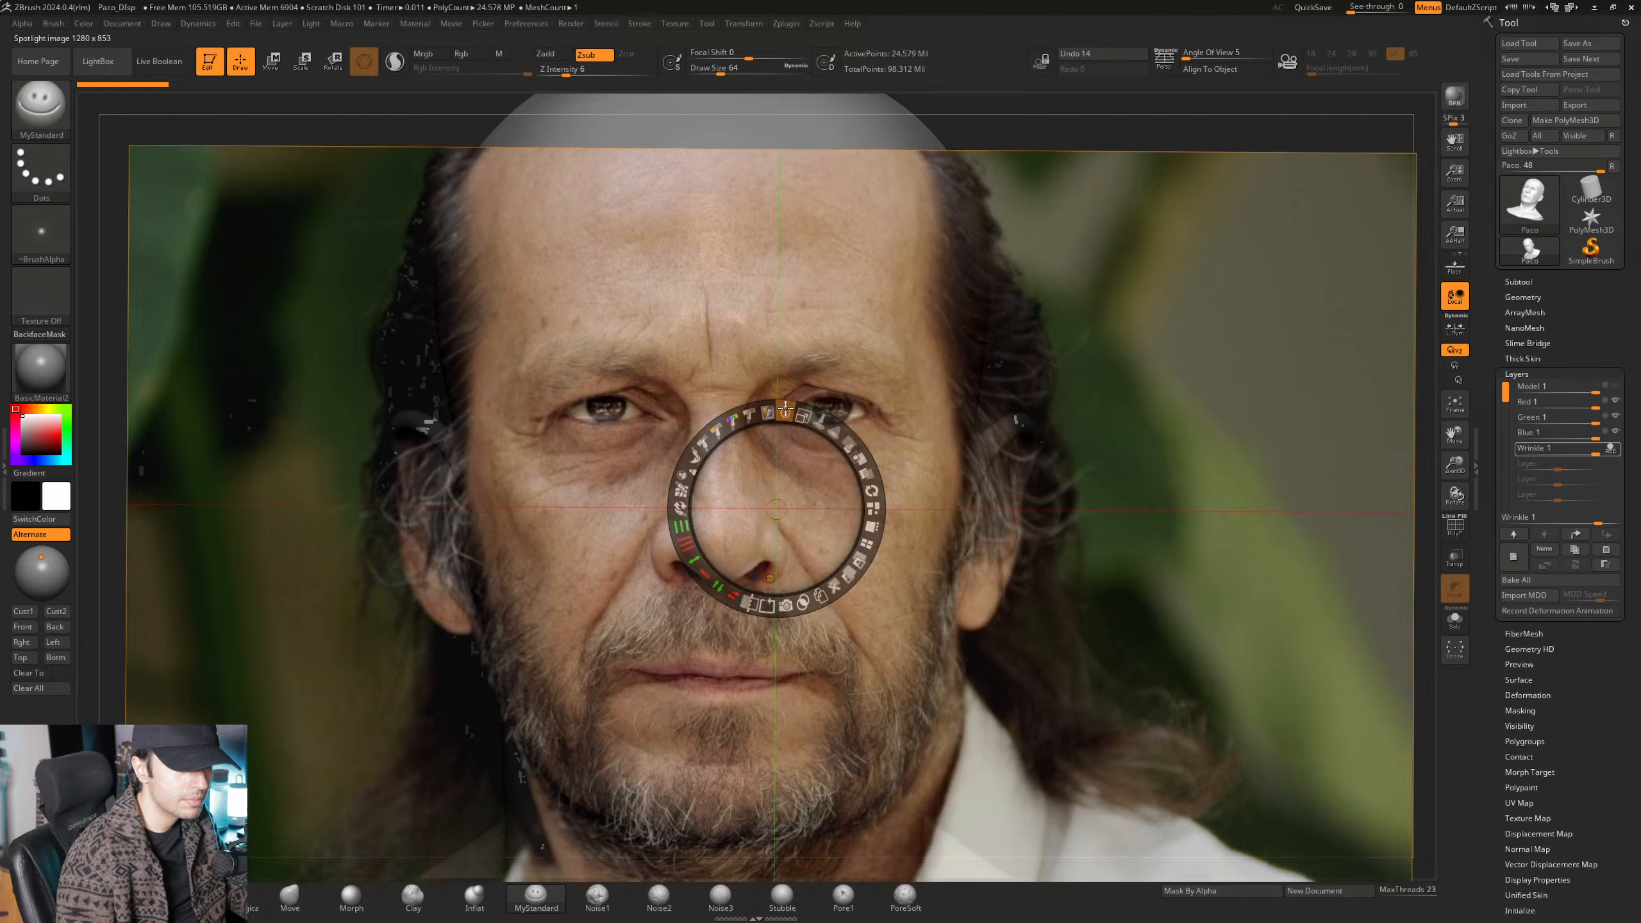
{"action": "left_click", "coordinate": [899, 365]}
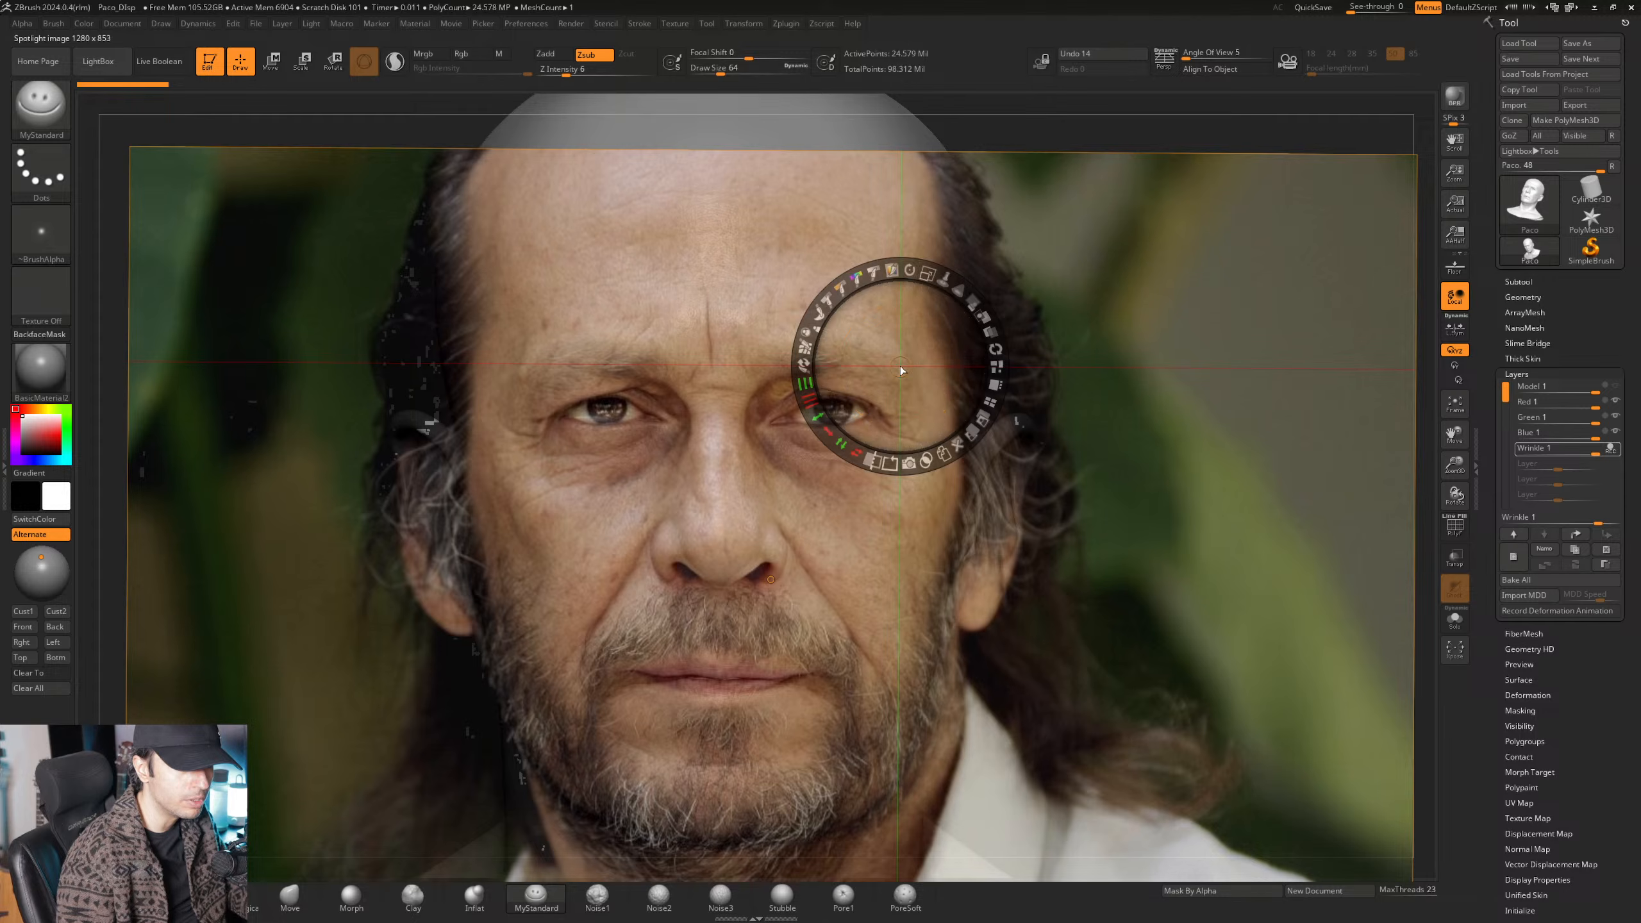
{"action": "key", "text": "z"}
{"action": "key", "text": "shift+z"}
{"action": "key", "text": "shift+z"}
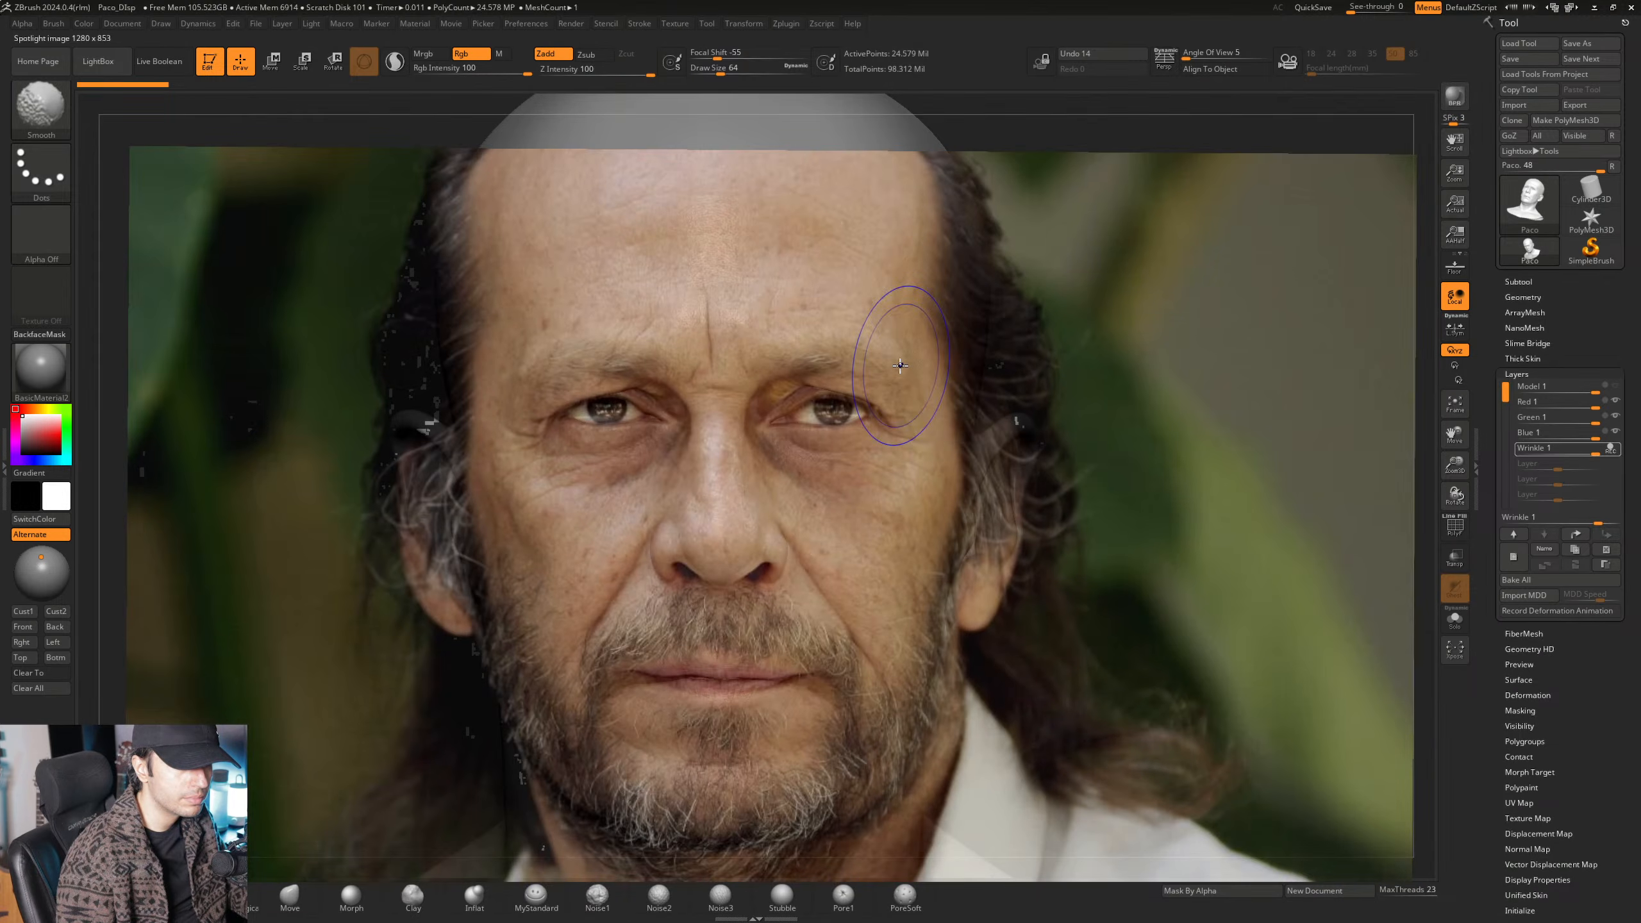
Compare the aligned head with the portrait by repeatedly hiding and showing the overlay, examining the facial features and ears.
{"action": "key", "text": "shift+z"}
{"action": "key", "text": "shift+z"}
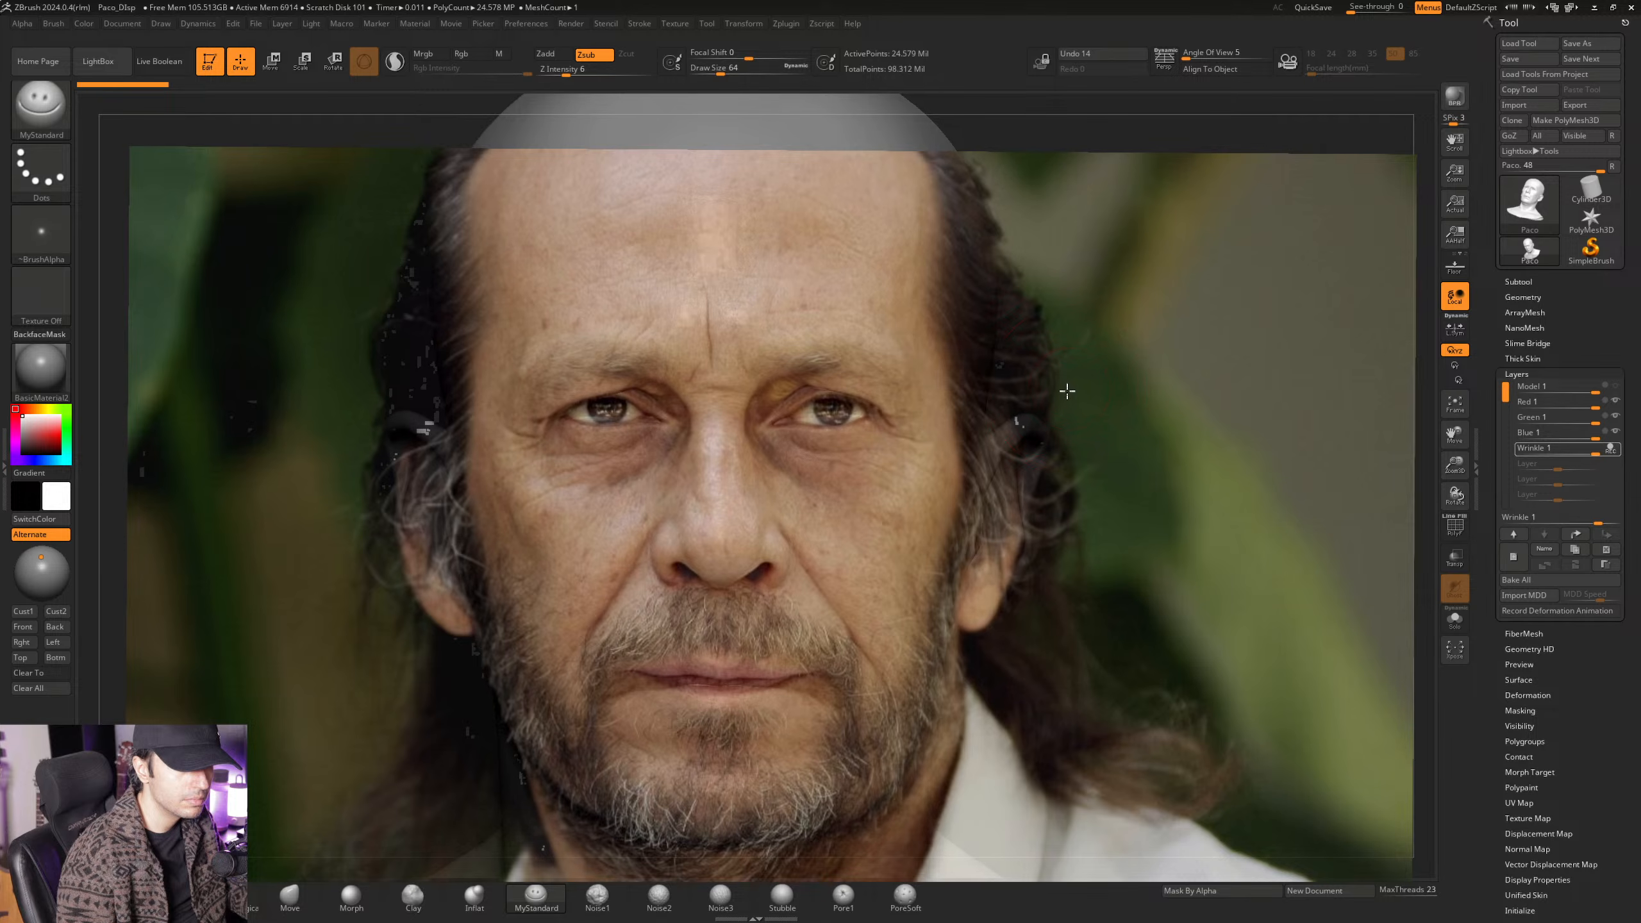
{"action": "key", "text": "shift"}
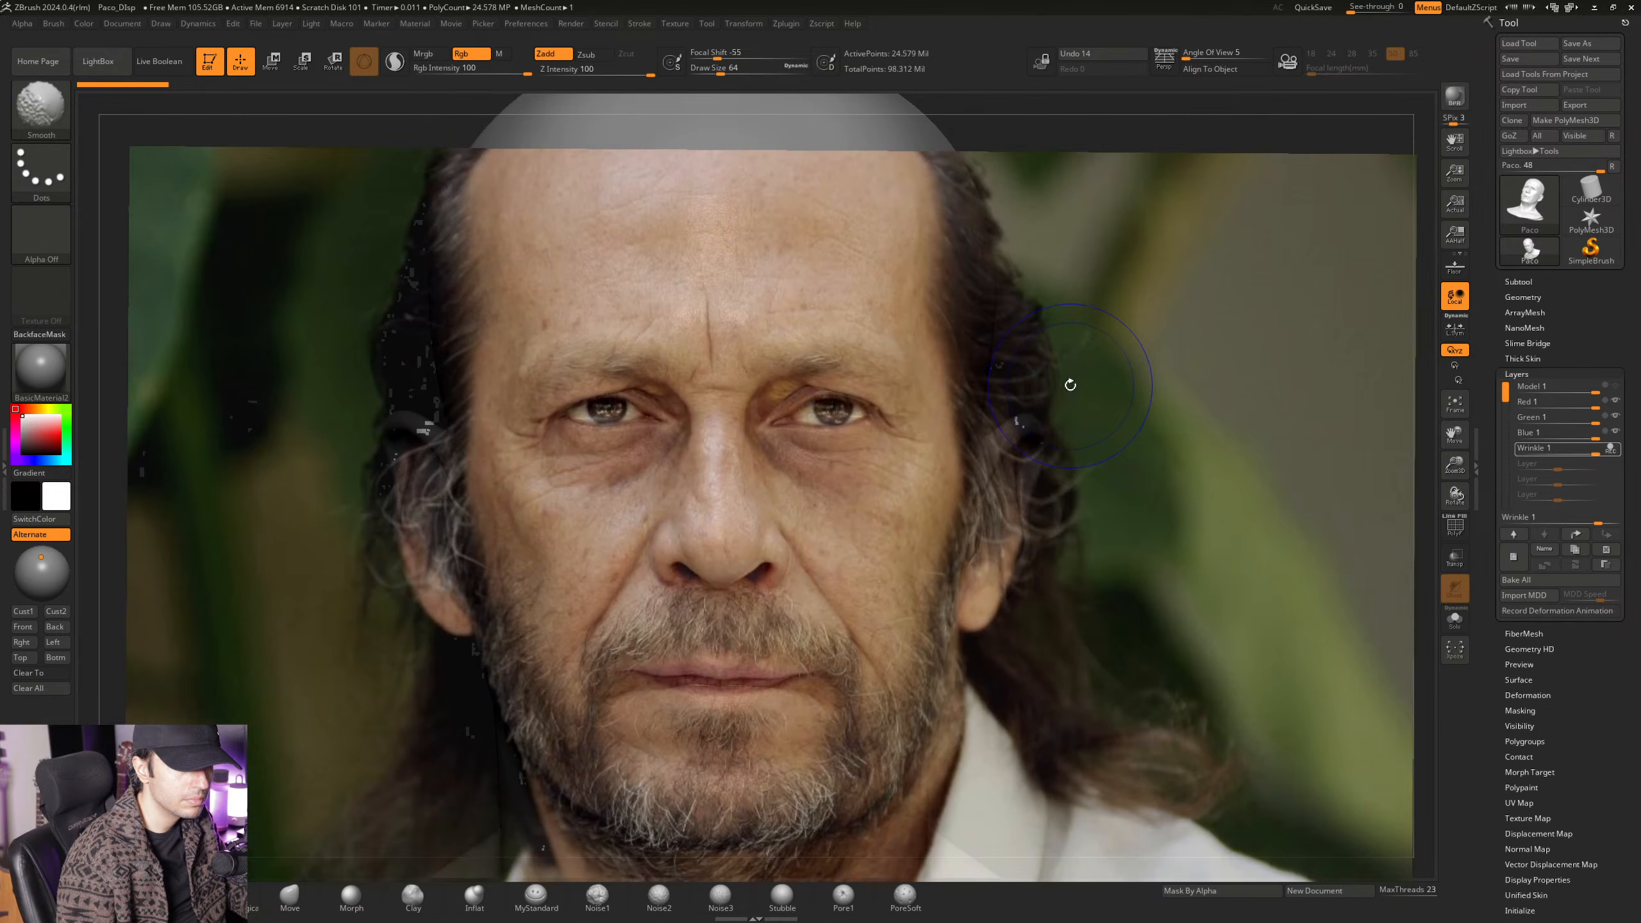
{"action": "key", "text": "shift+z"}
{"action": "key", "text": "shift+z"}
{"action": "key", "text": "shift+z"}
{"action": "key", "text": "shift+z"}
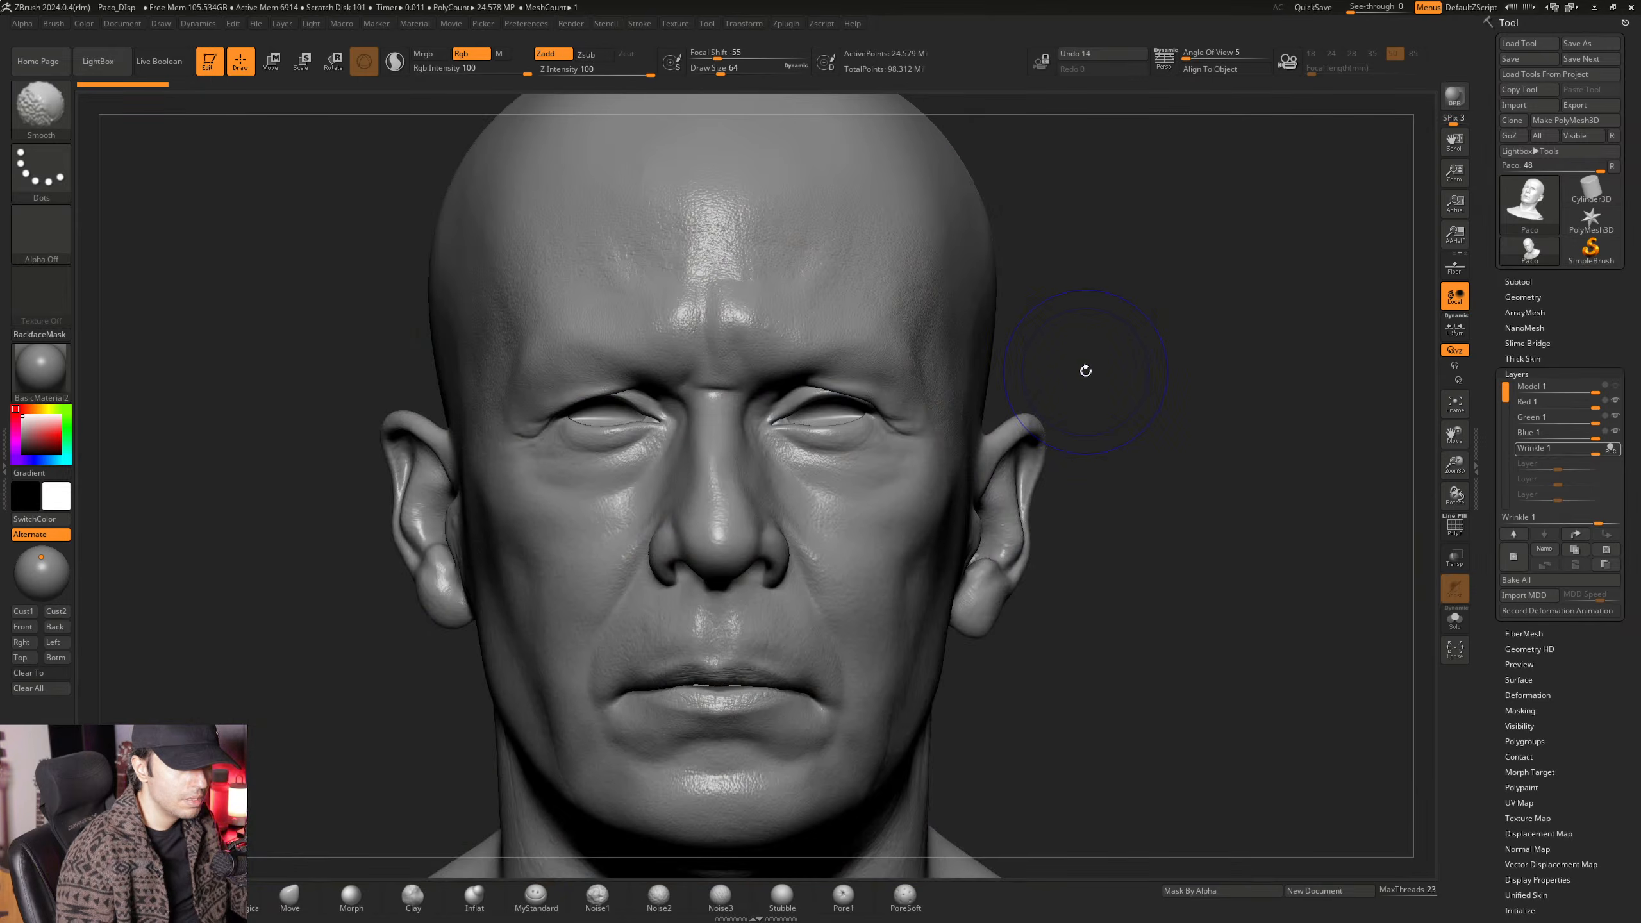
{"action": "key", "text": "shift+z"}
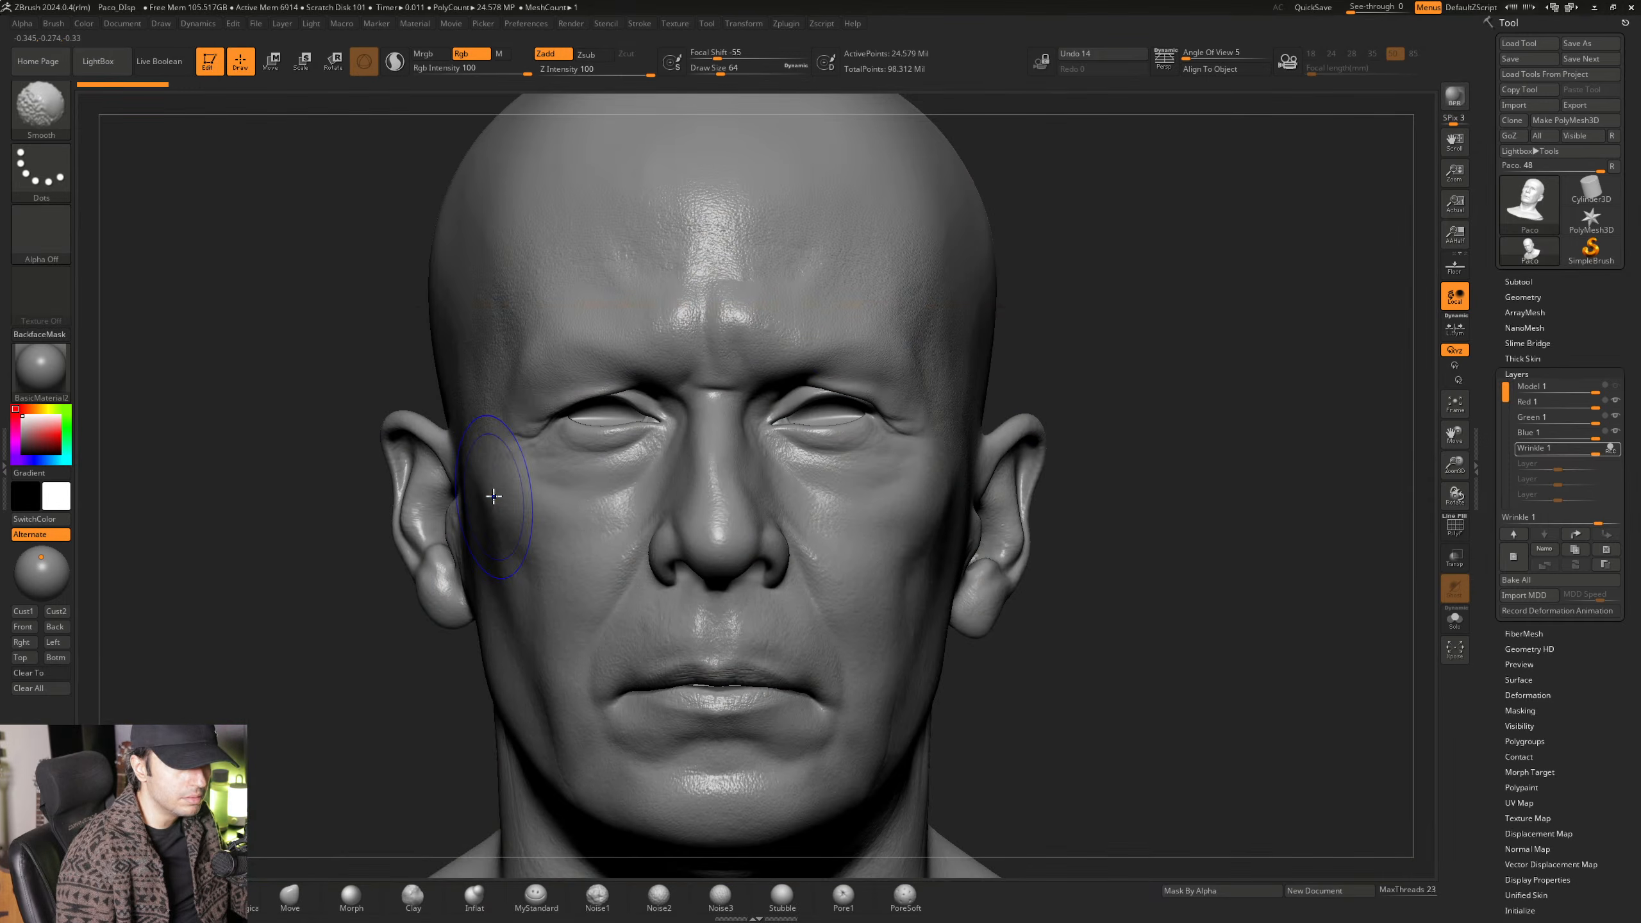
{"action": "key", "text": "shift+z"}
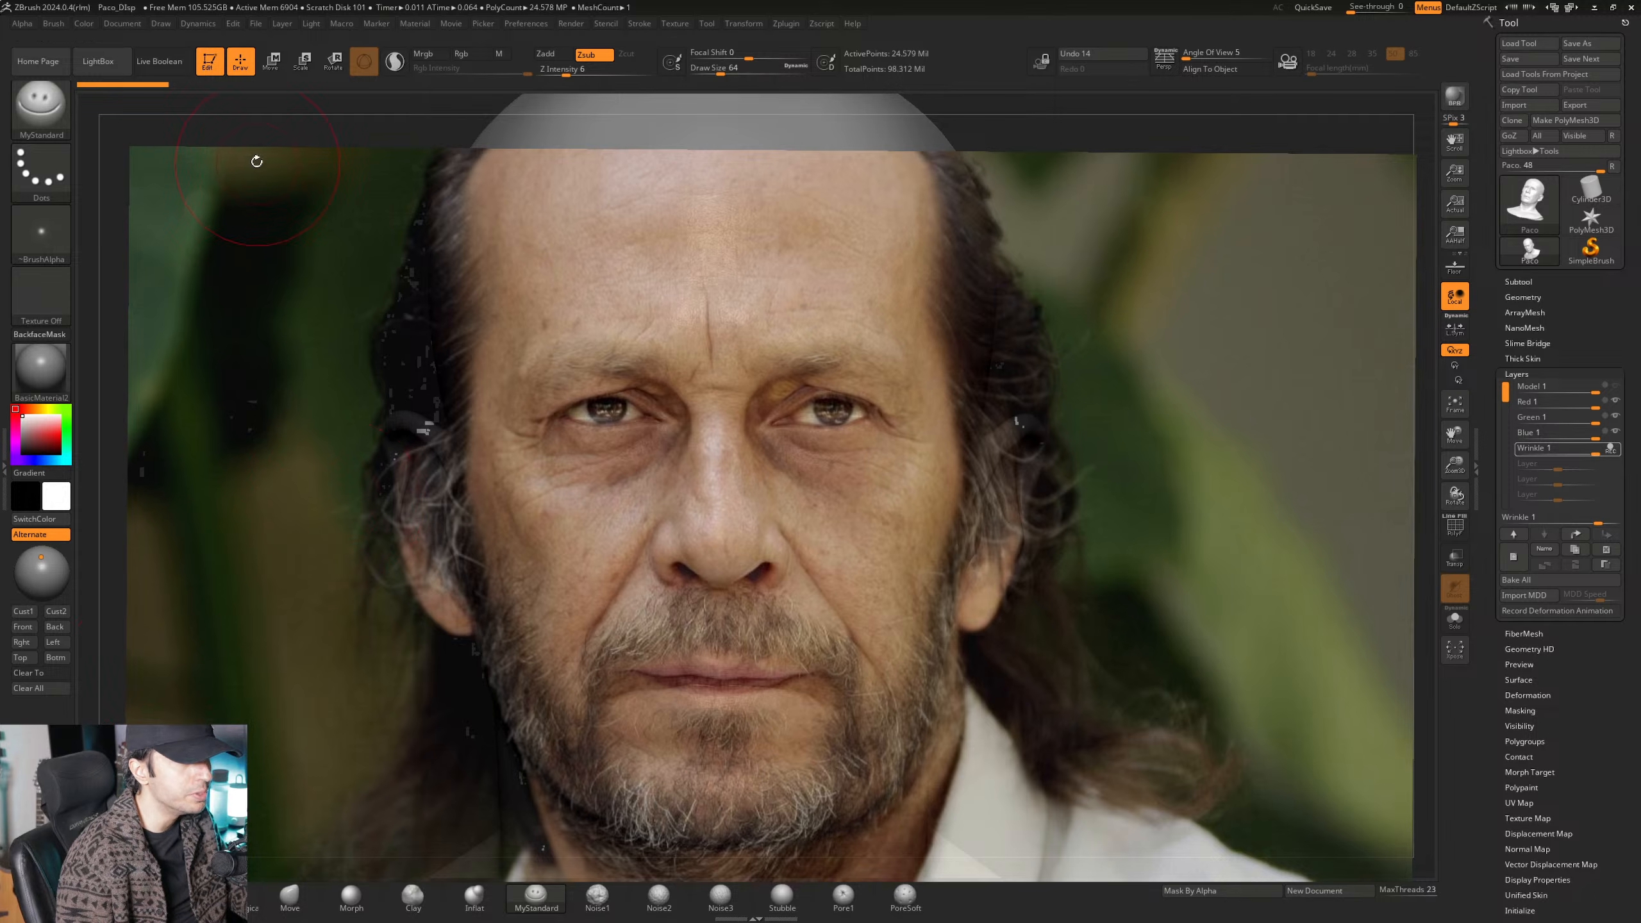
Open the document's ZAppLink Properties.
{"action": "left_click", "coordinate": [128, 23]}
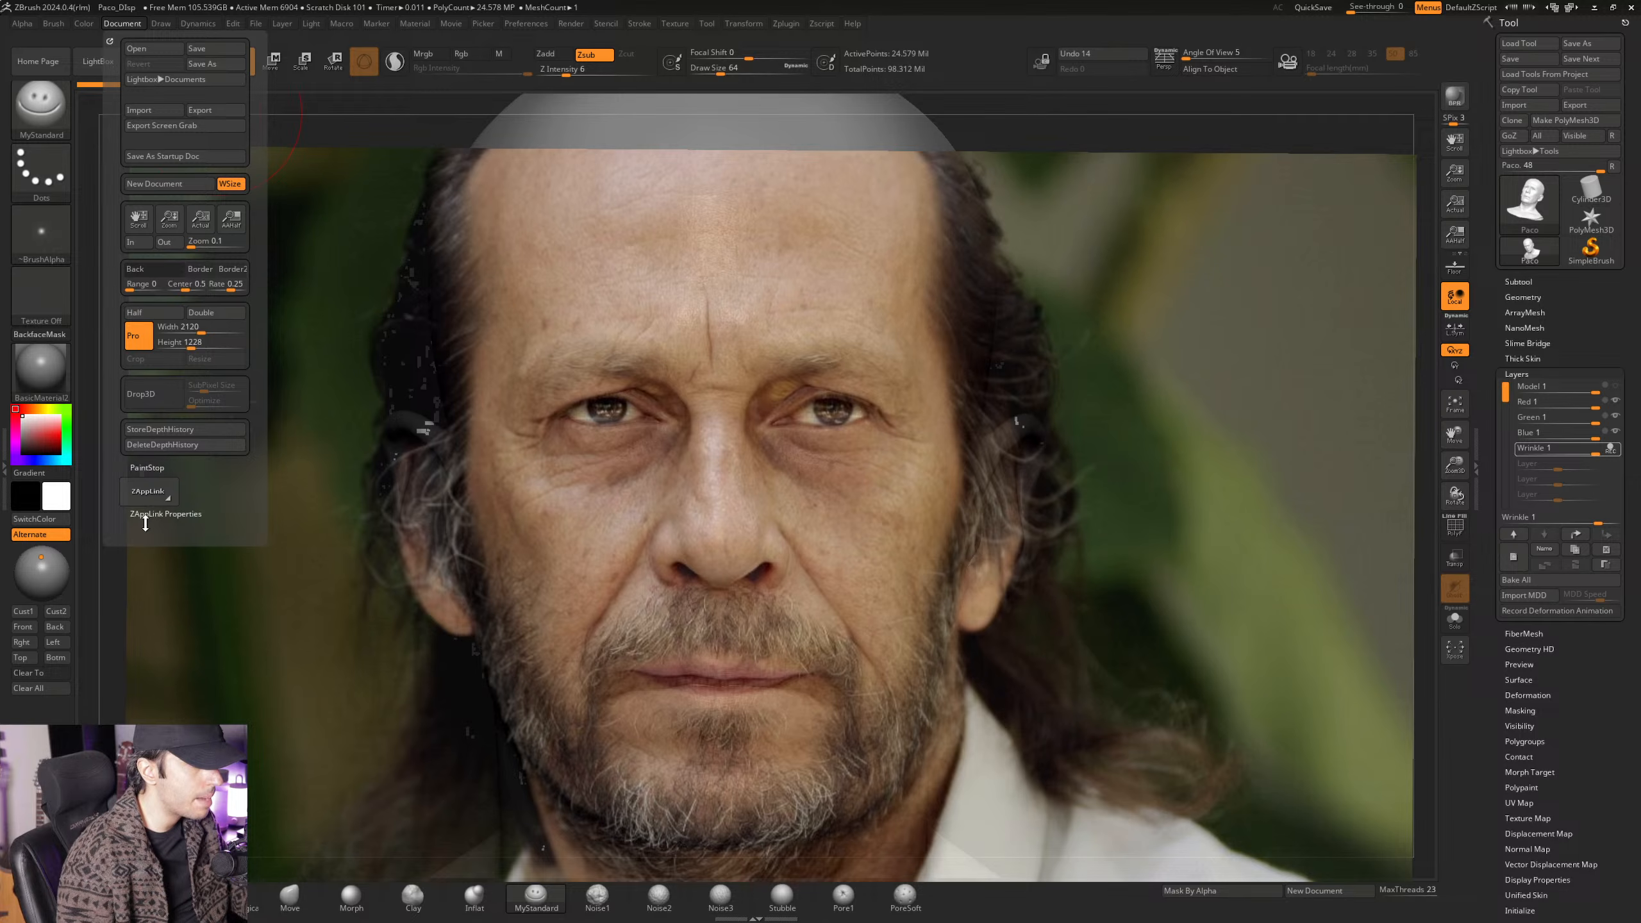
{"action": "left_click", "coordinate": [180, 515]}
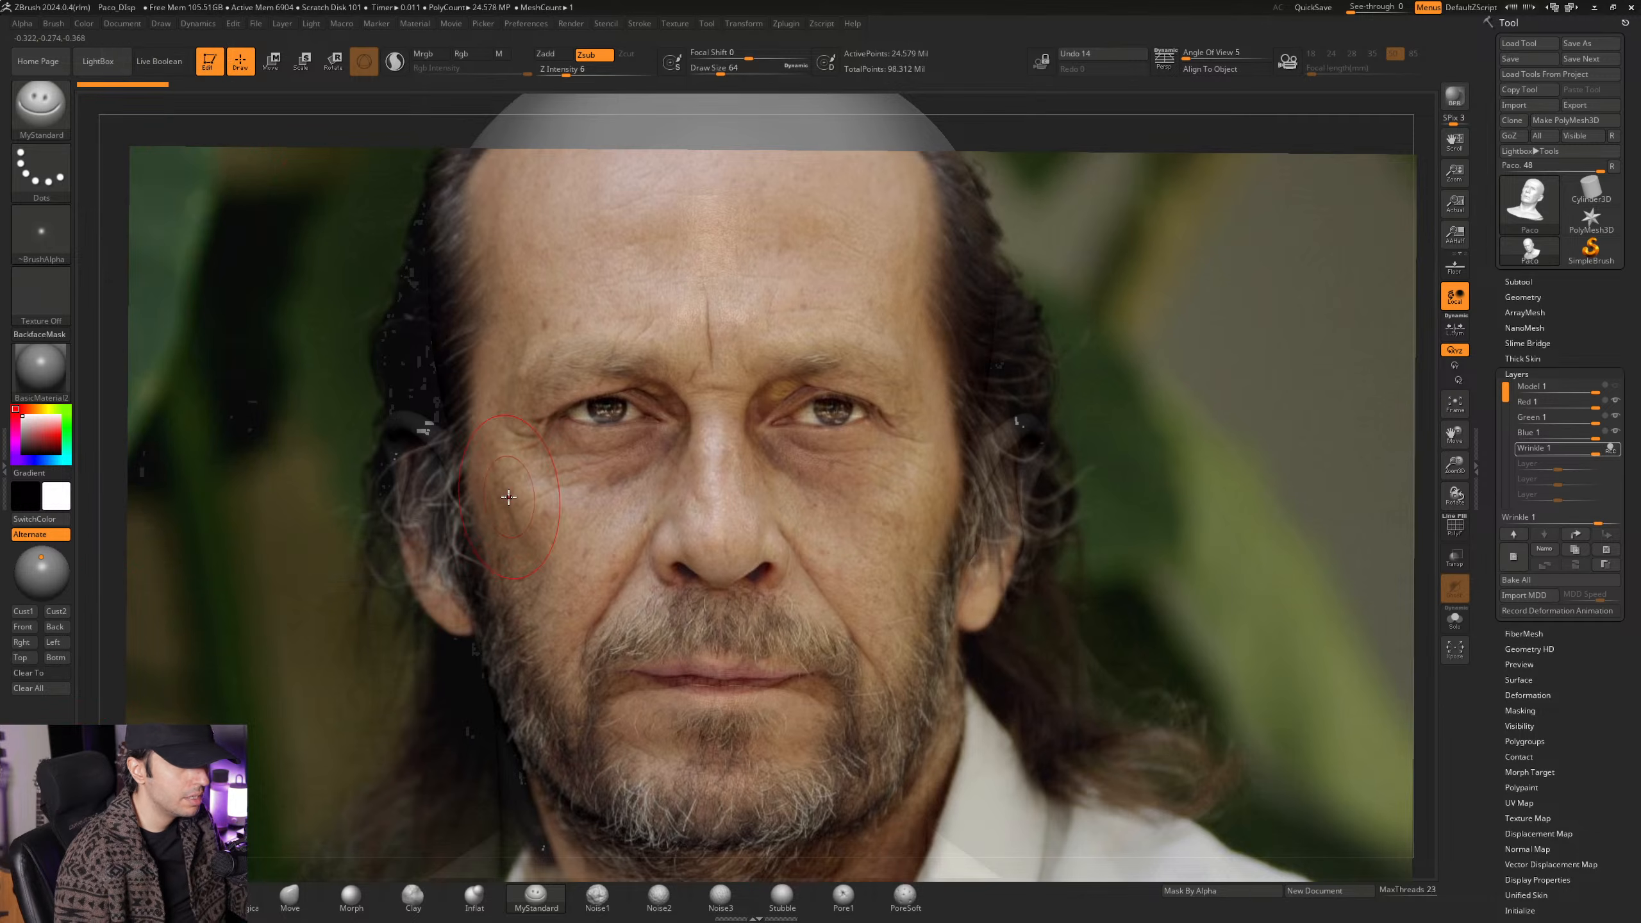
Hide the Spotlight portrait and turn the head to a smaller three-quarter view.
{"action": "right_click_drag", "start_coordinate": [508, 497], "coordinate": [618, 463], "text": "ctrl"}
{"action": "key", "text": "shift+z"}
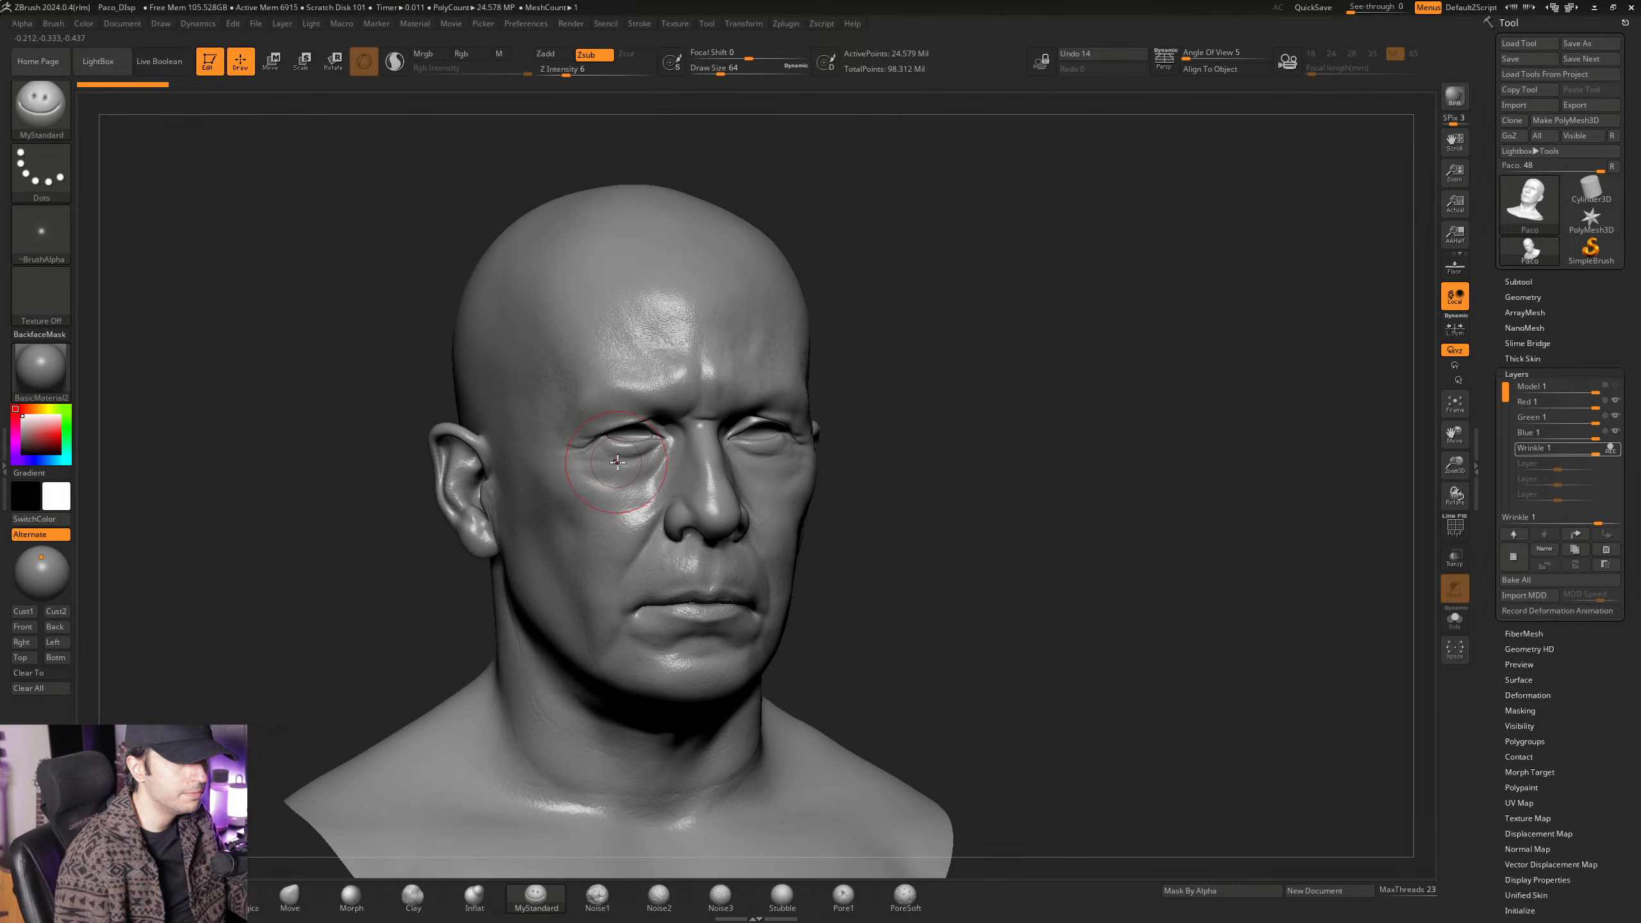
Recall the stored Cust1 camera view and toggle the Spotlight portrait to compare it with the head.
{"action": "left_click", "coordinate": [27, 611]}
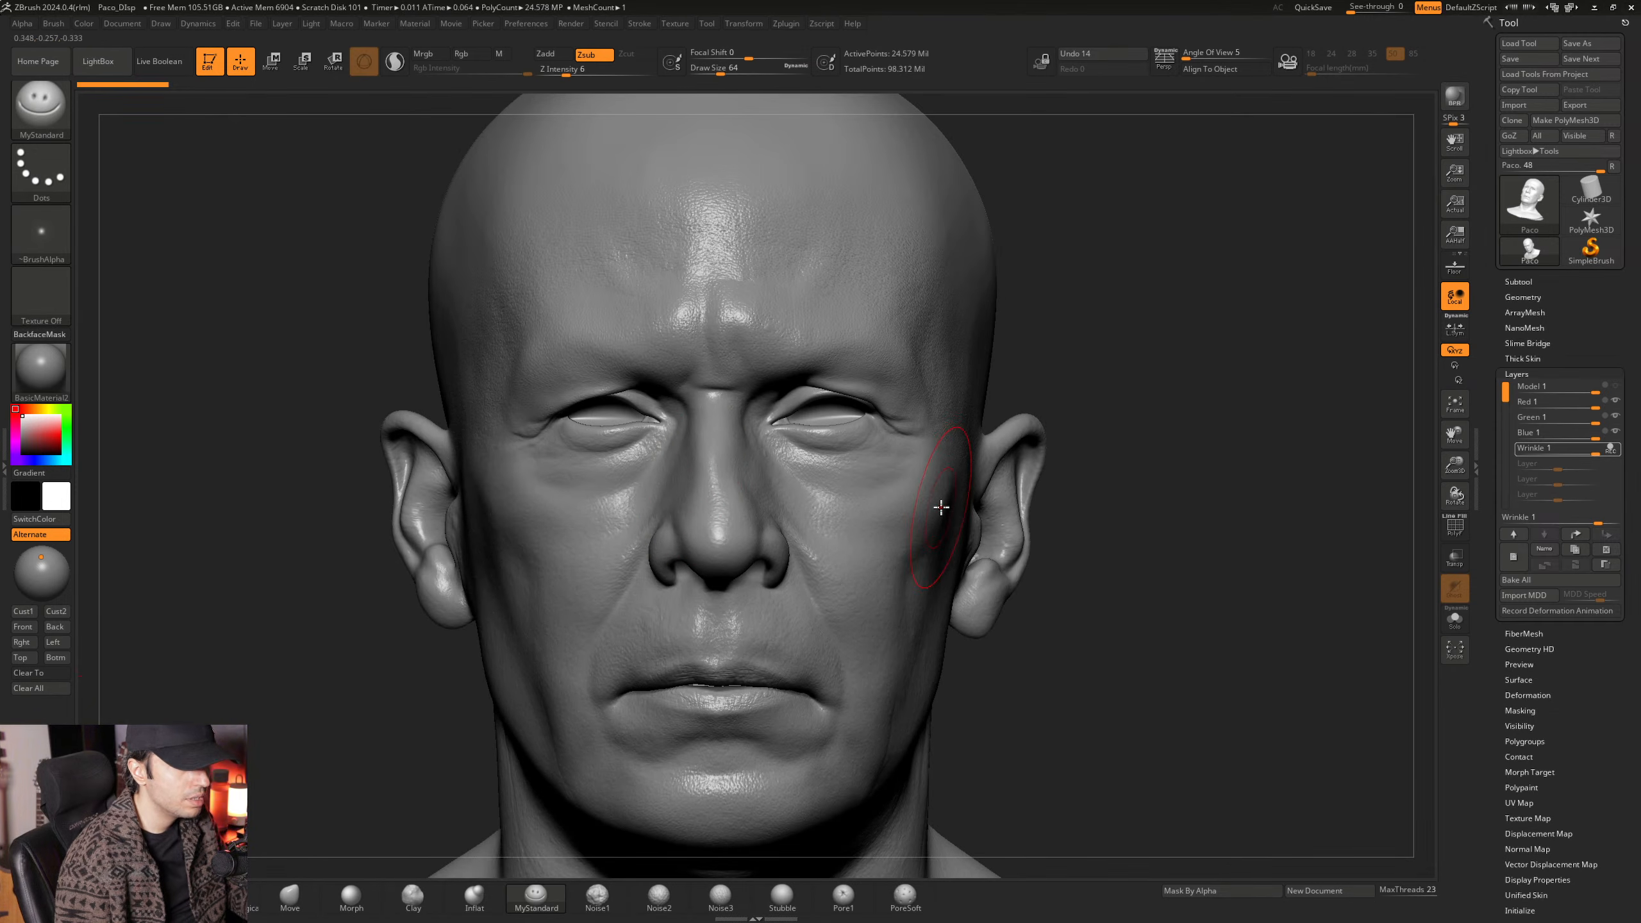
{"action": "key", "text": "shift+z"}
{"action": "key", "text": "shift+z"}
{"action": "key", "text": "shift+z"}
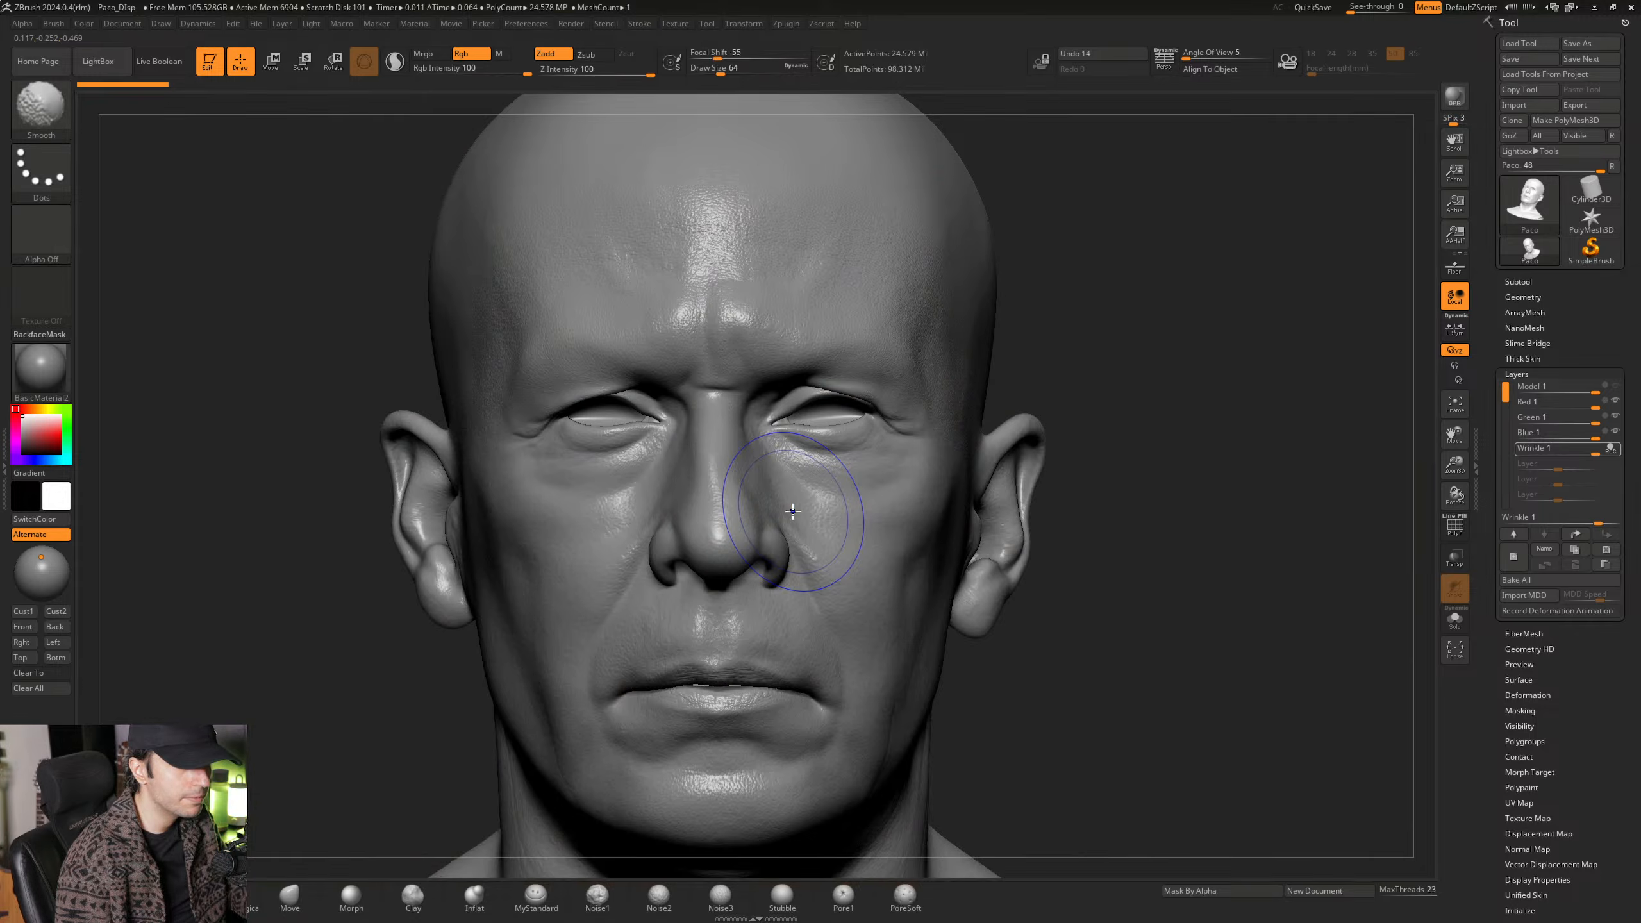
{"action": "key", "text": "shift+z"}
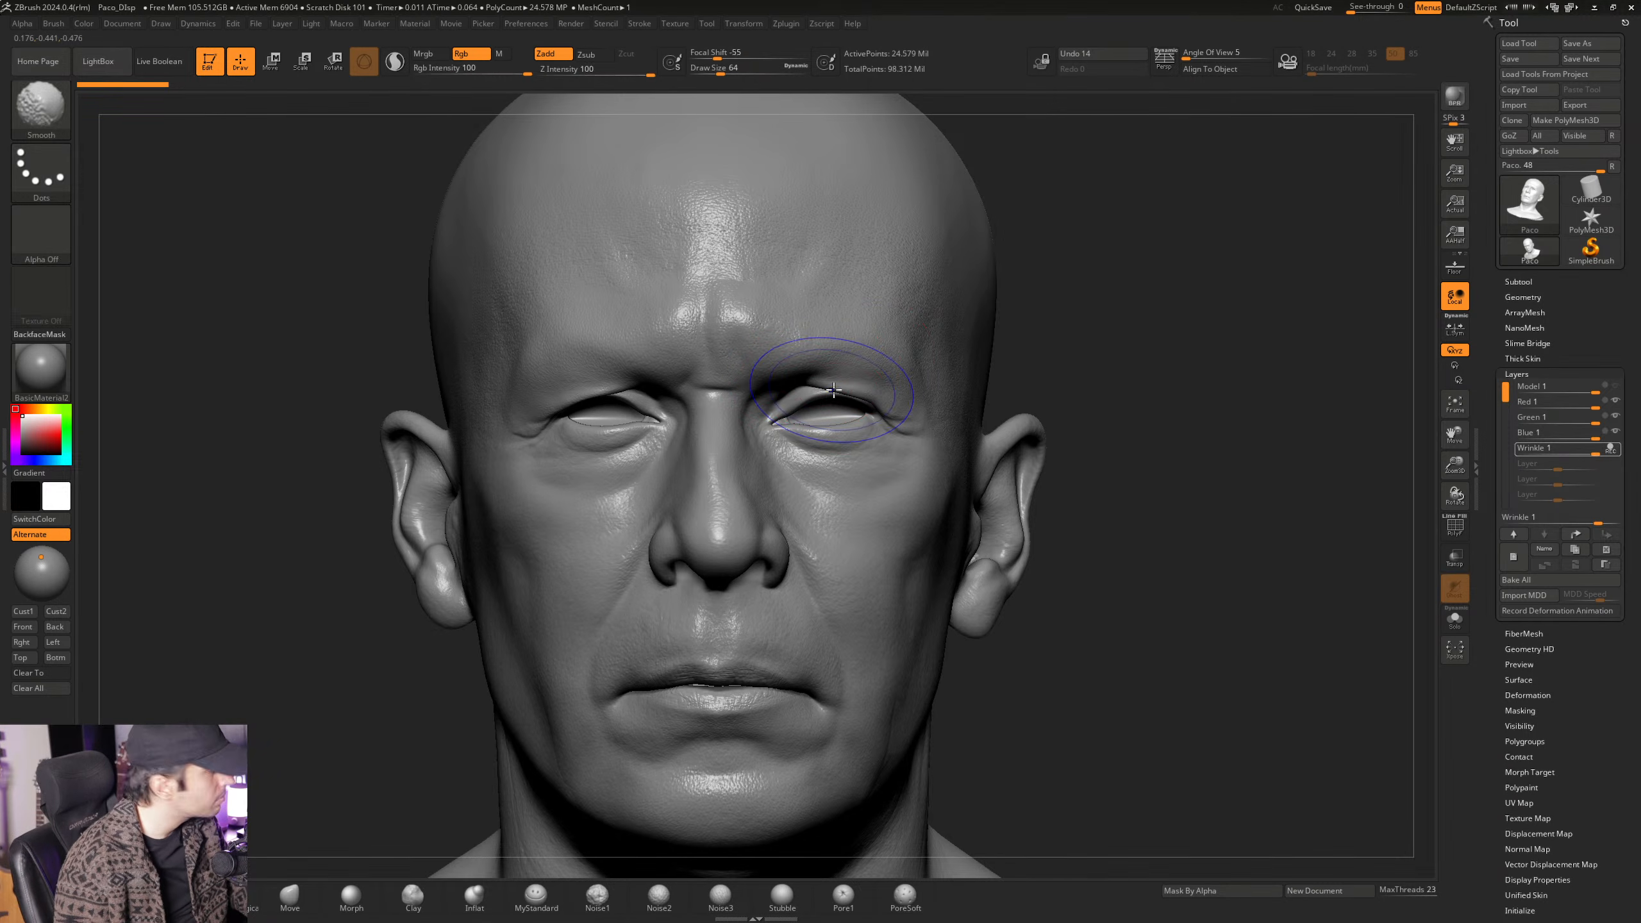
{"action": "key", "text": "shift+z"}
{"action": "key", "text": "shift+z"}
{"action": "key", "text": "shift+z"}
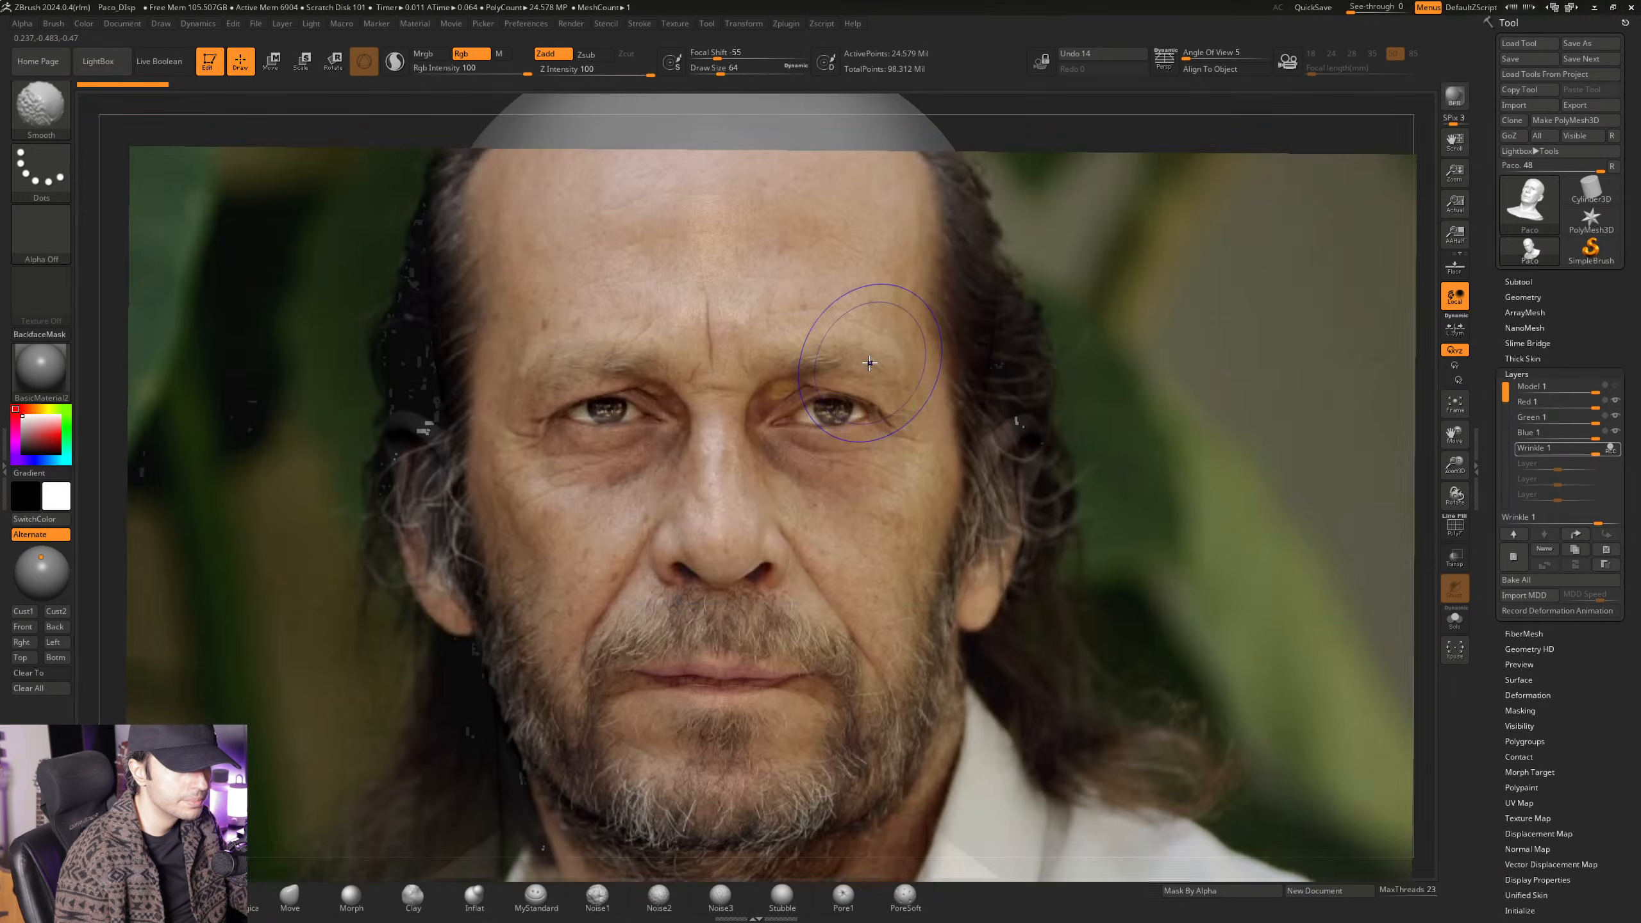
{"action": "key", "text": "shift+z"}
Switch to the portrait photo in Photoshop and set the brush size to 3 px.
{"action": "key", "text": "super"}
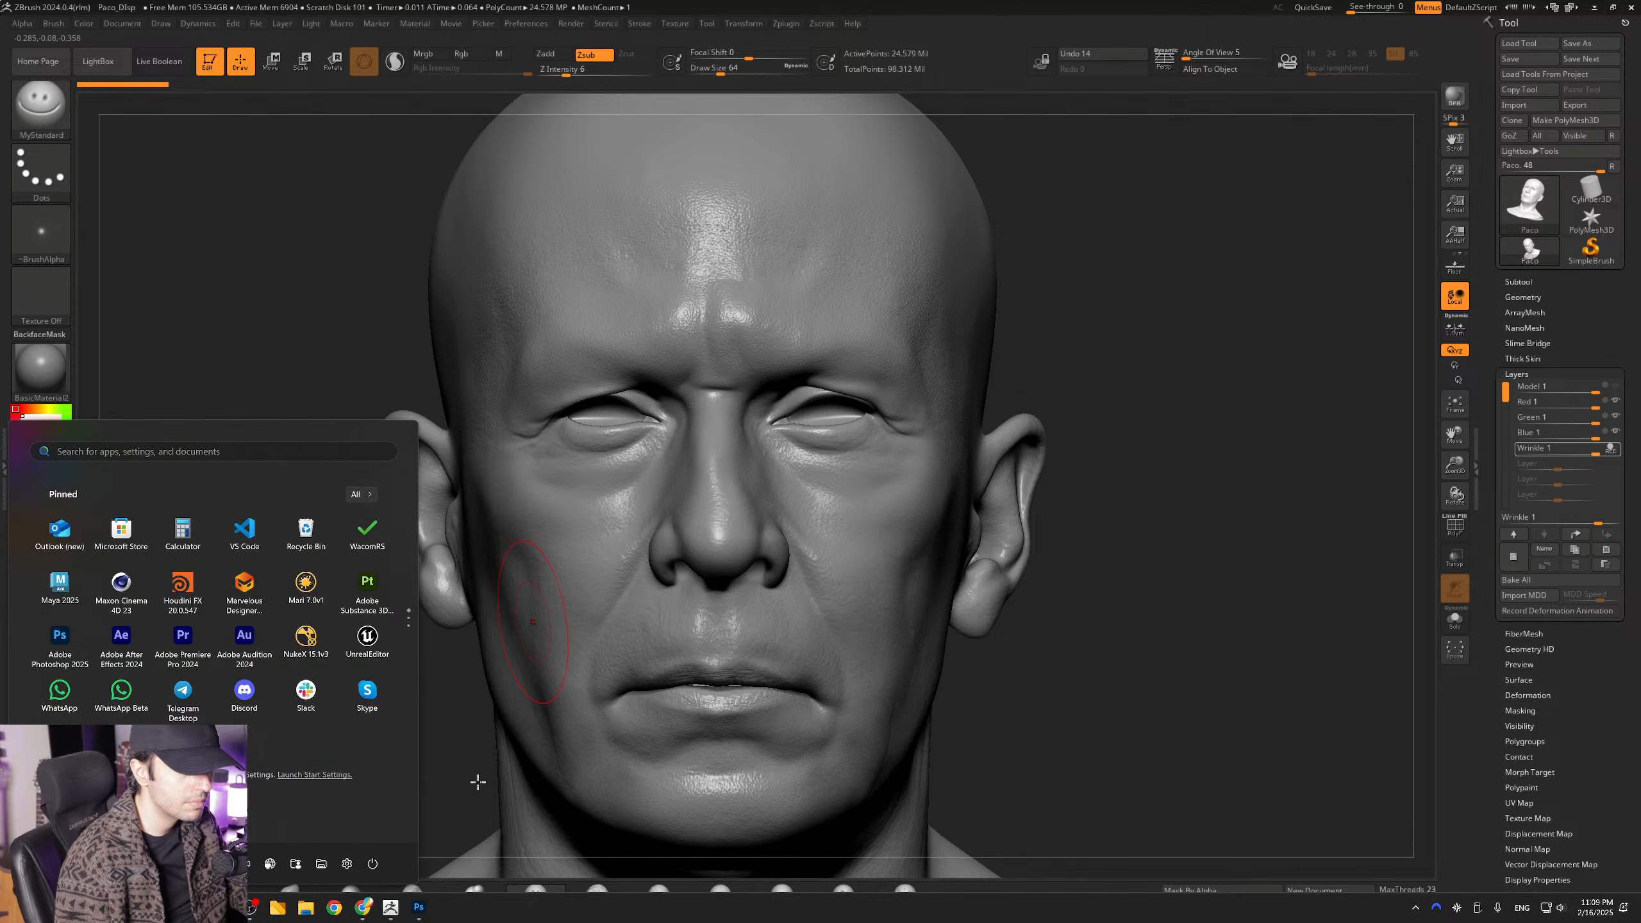
{"action": "left_click", "coordinate": [419, 907]}
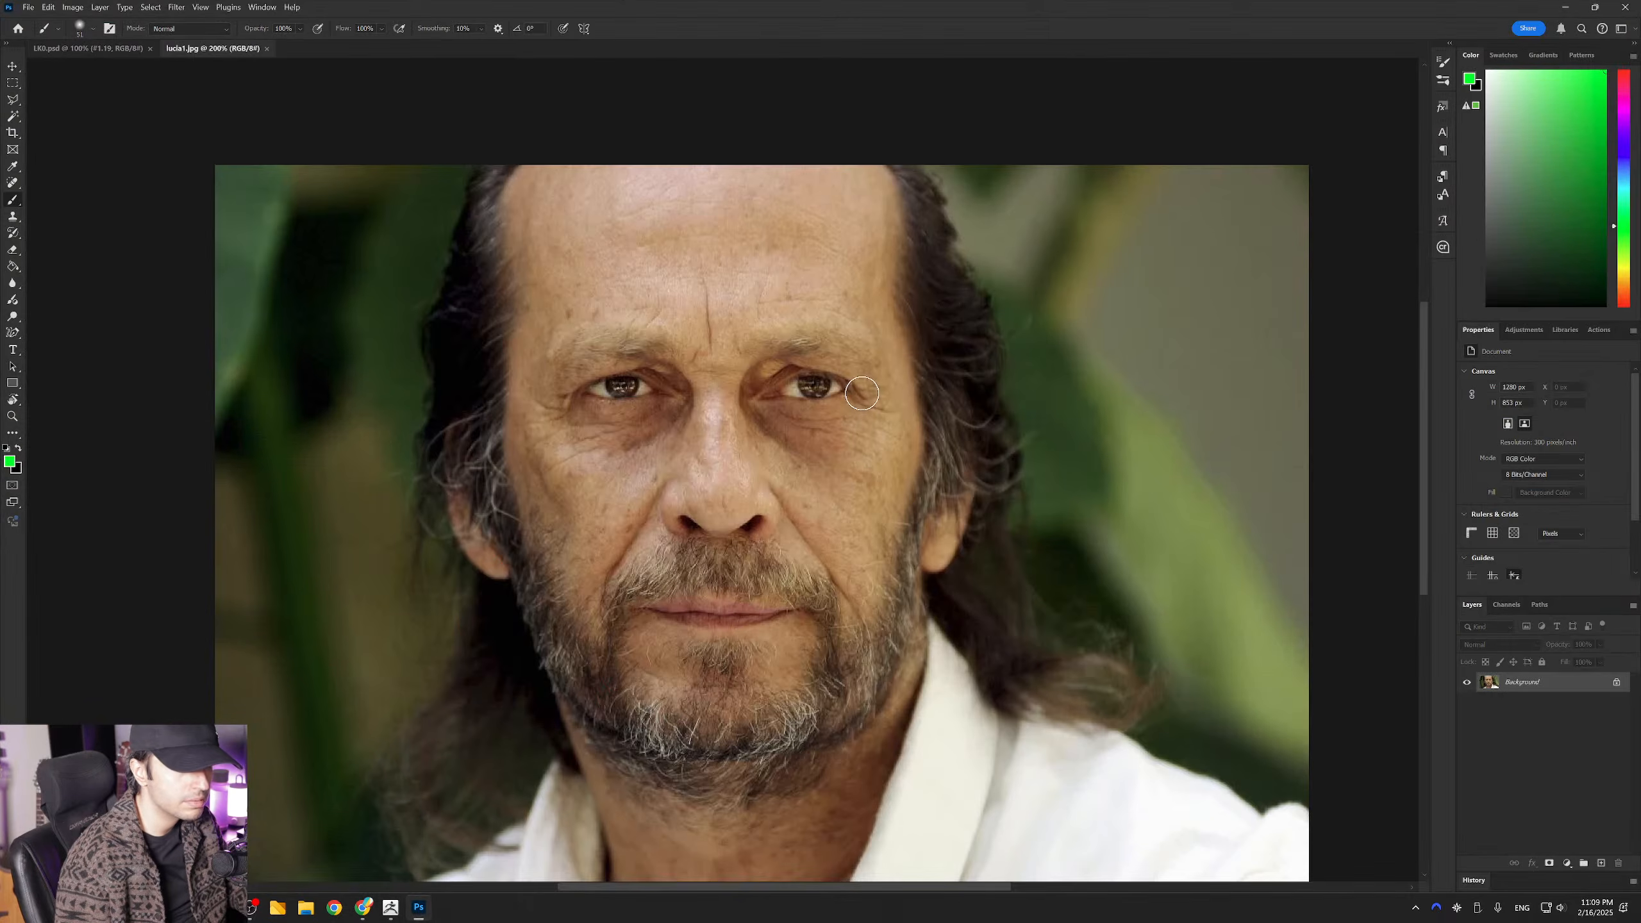
{"action": "left_click", "coordinate": [749, 366], "text": "ctrl"}
{"action": "left_click", "coordinate": [749, 366], "text": "ctrl"}
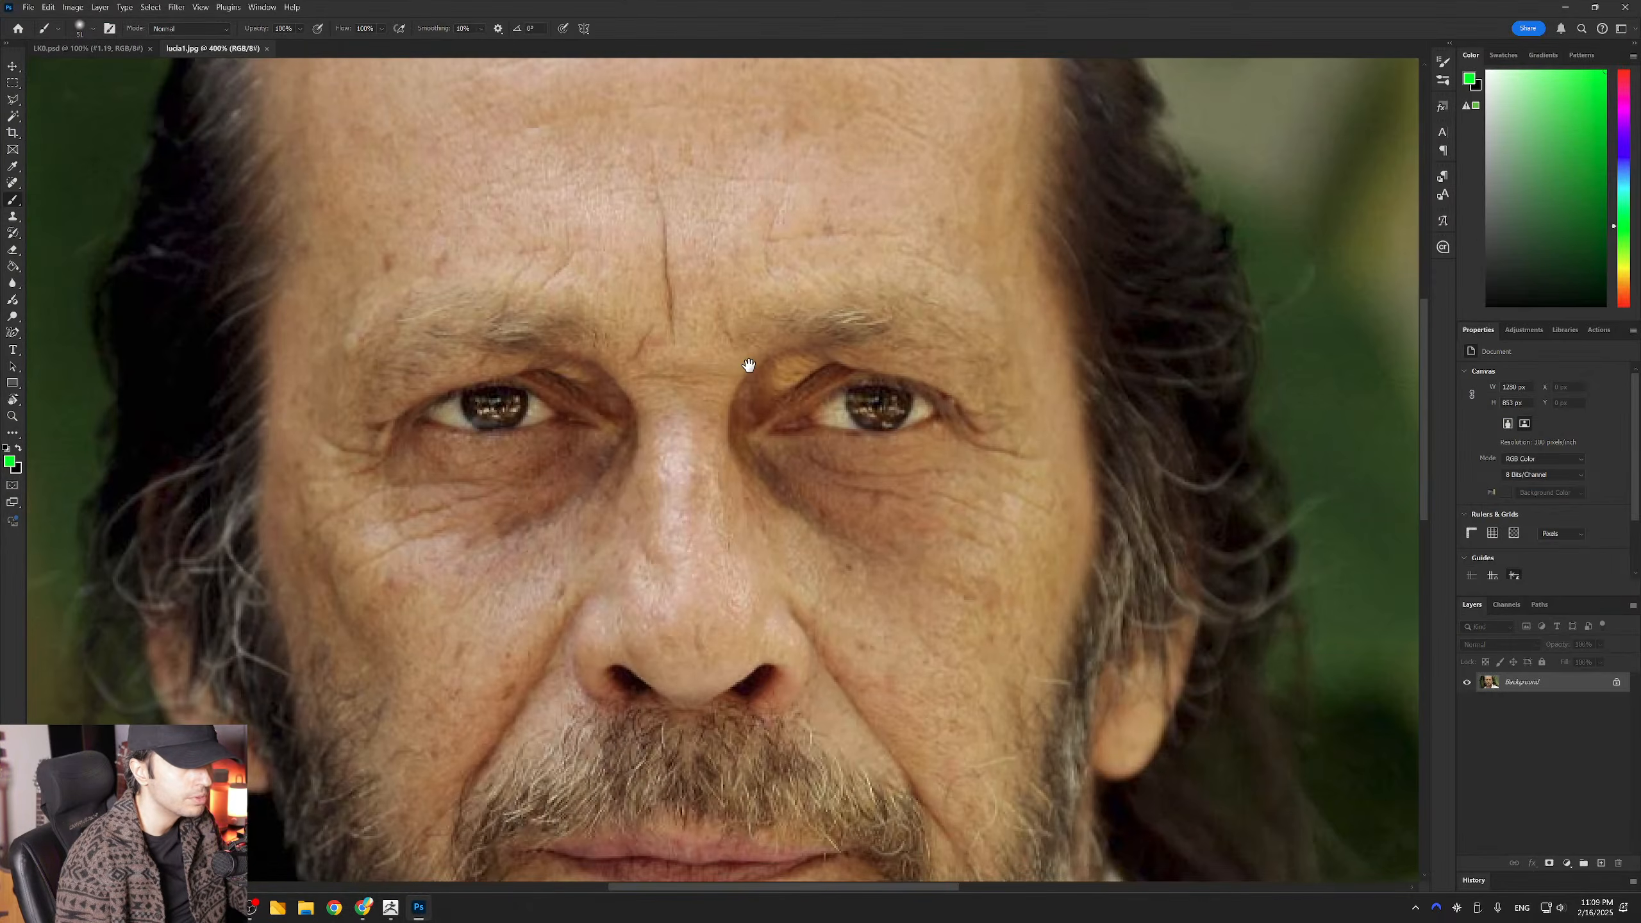
{"action": "right_click", "coordinate": [645, 381]}
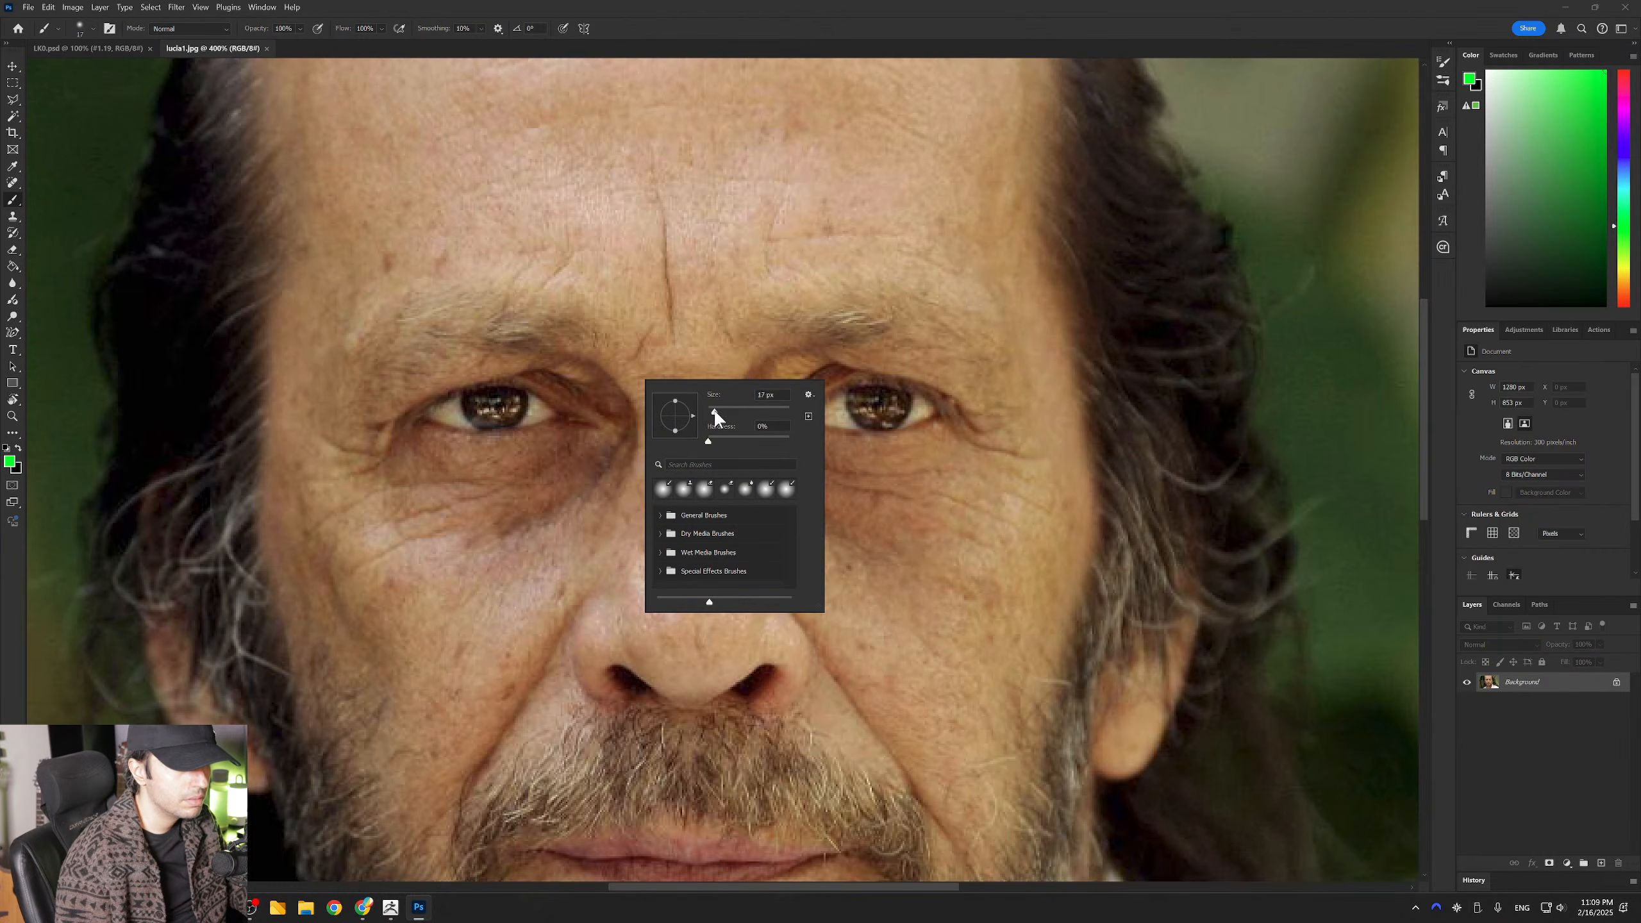
{"action": "left_click_drag", "start_coordinate": [713, 408], "coordinate": [713, 409]}
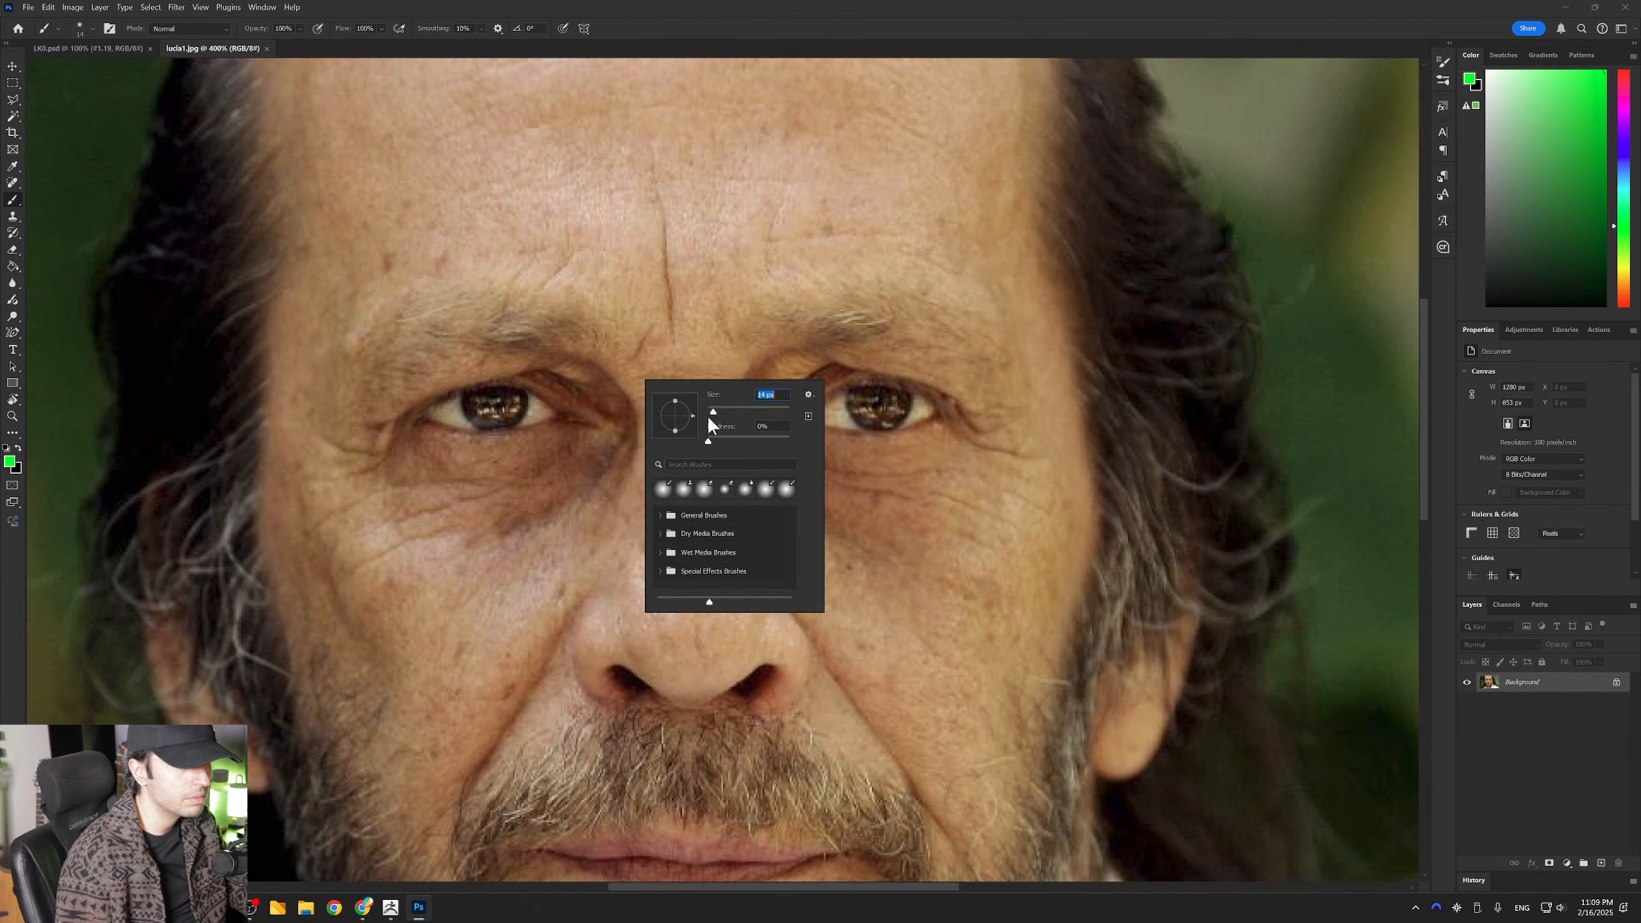
{"action": "type", "text": "23"}
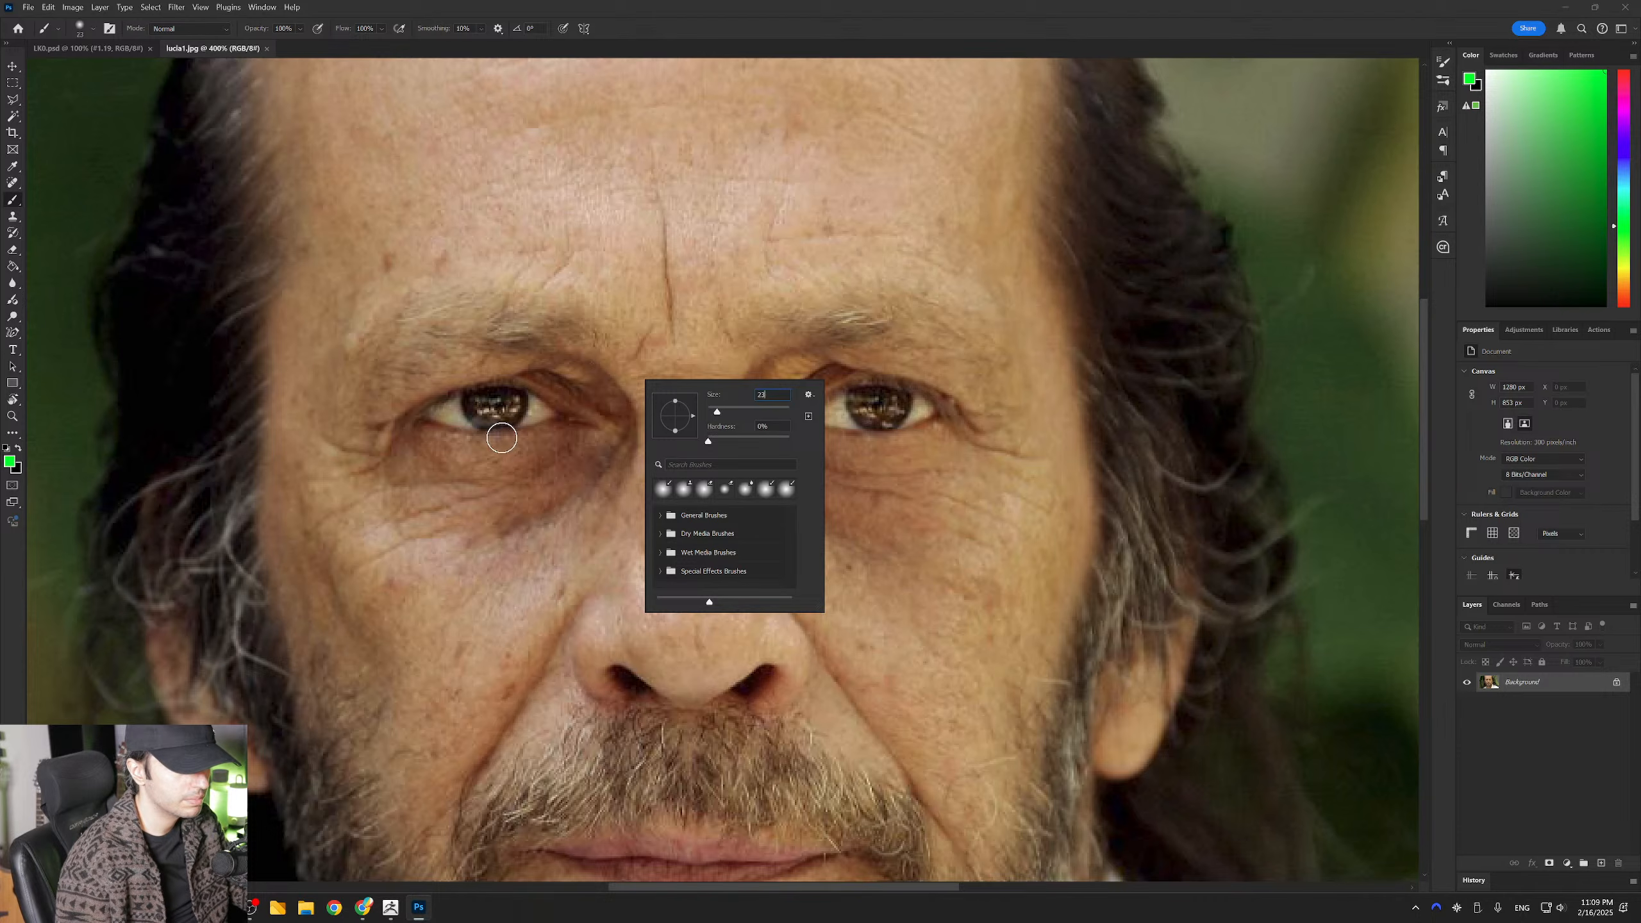
{"action": "key", "text": "BackSpace"}
{"action": "type", "text": "3"}
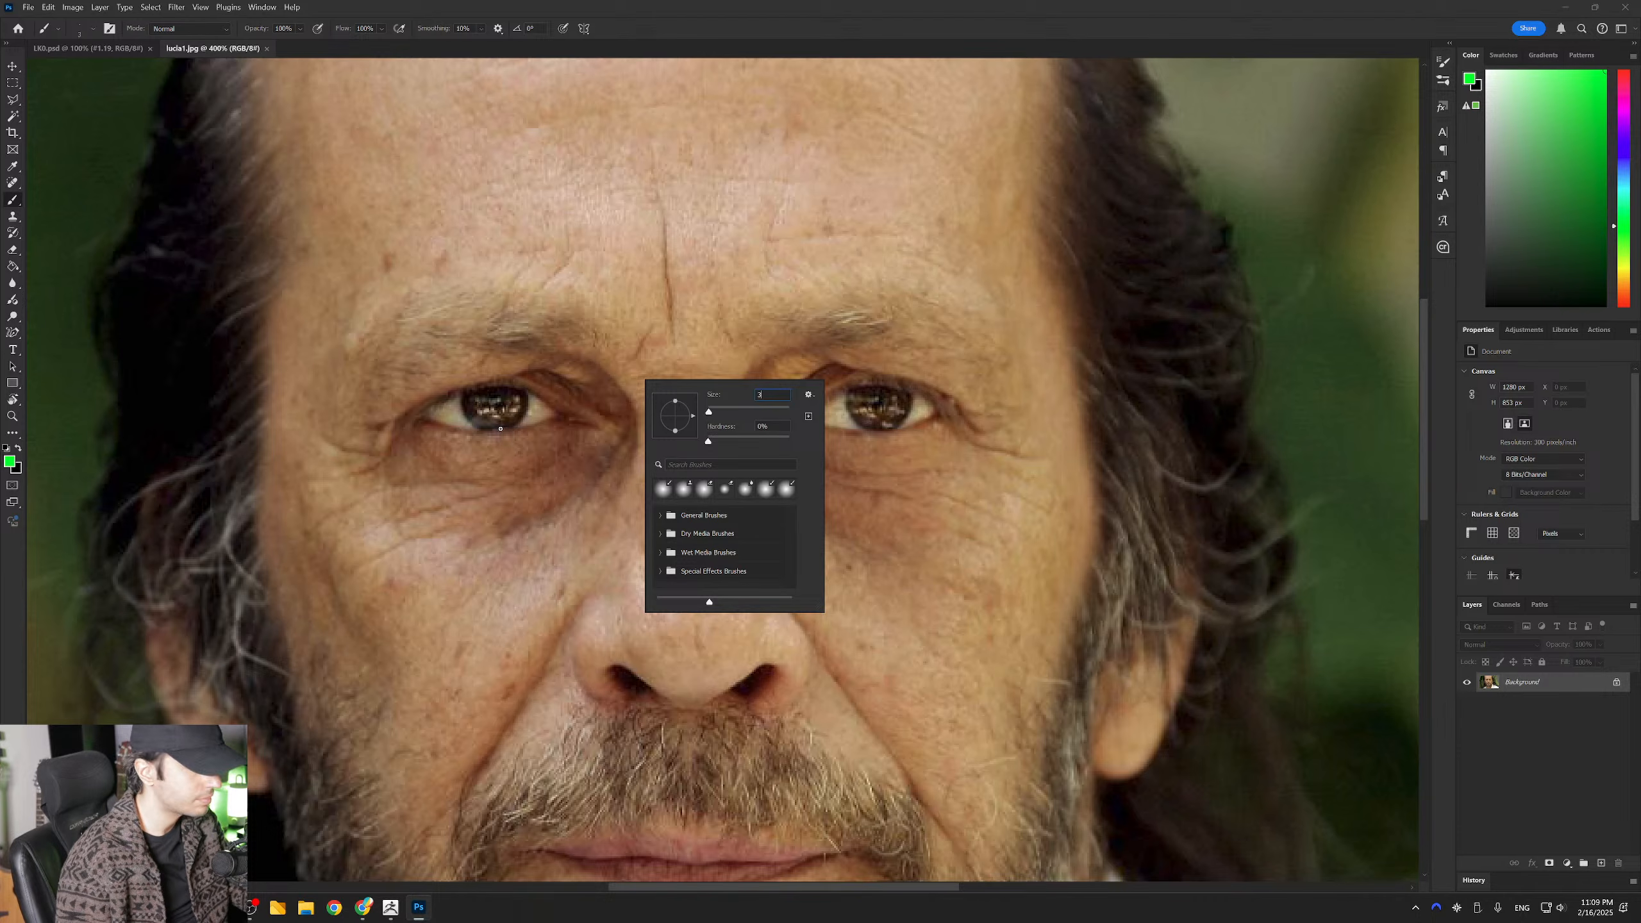
{"action": "key", "text": "Return"}
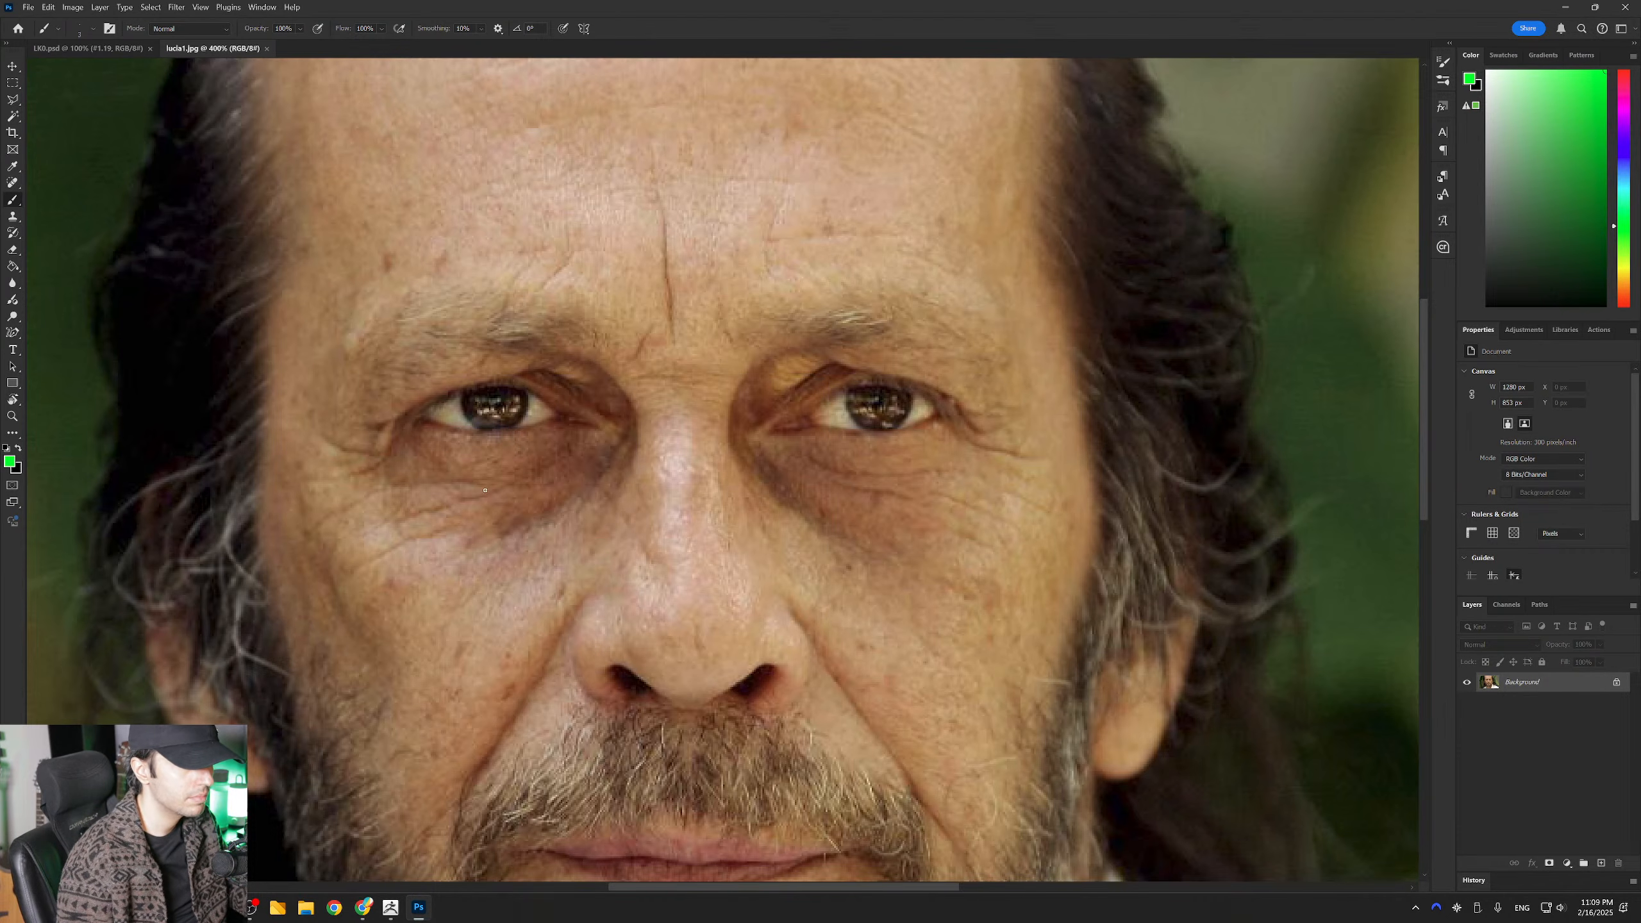
Trace the under-eye creases and crow's feet around the image-left eye with green brush strokes.
{"action": "left_click", "coordinate": [427, 493], "text": "ctrl"}
{"action": "mouse_move", "coordinate": [431, 496]}
{"action": "left_mouse_down"}
{"action": "mouse_move", "coordinate": [554, 479]}
{"action": "mouse_move", "coordinate": [550, 506]}
{"action": "mouse_move", "coordinate": [663, 466]}
{"action": "left_mouse_up"}
{"action": "left_click", "coordinate": [517, 486], "text": "ctrl"}
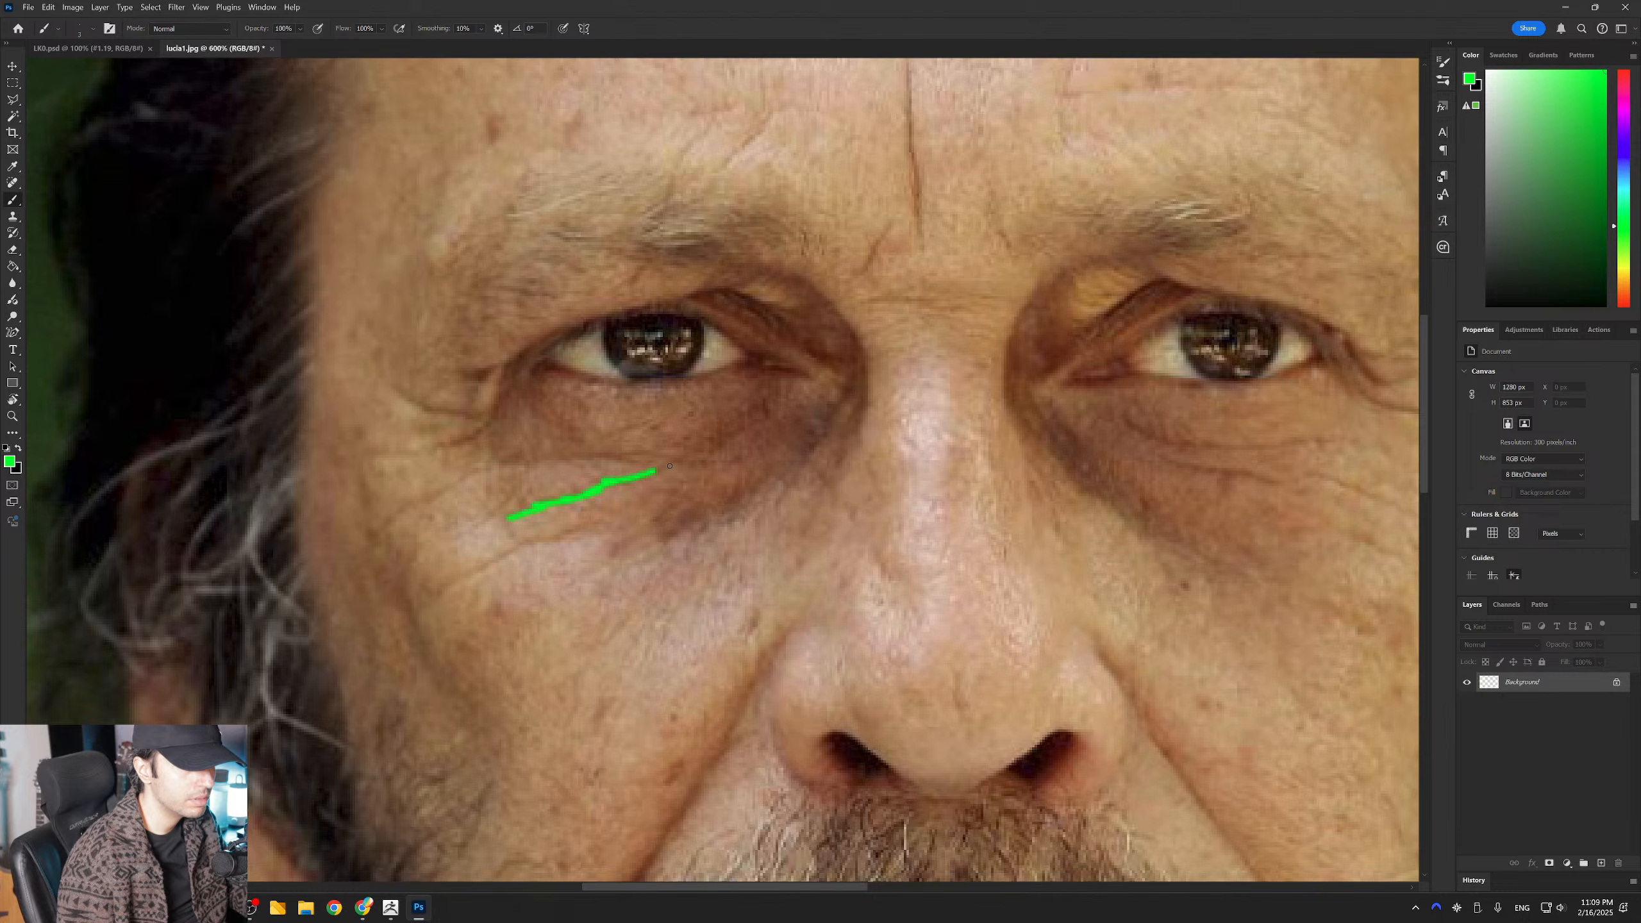
{"action": "left_click_drag", "start_coordinate": [524, 484], "coordinate": [416, 562]}
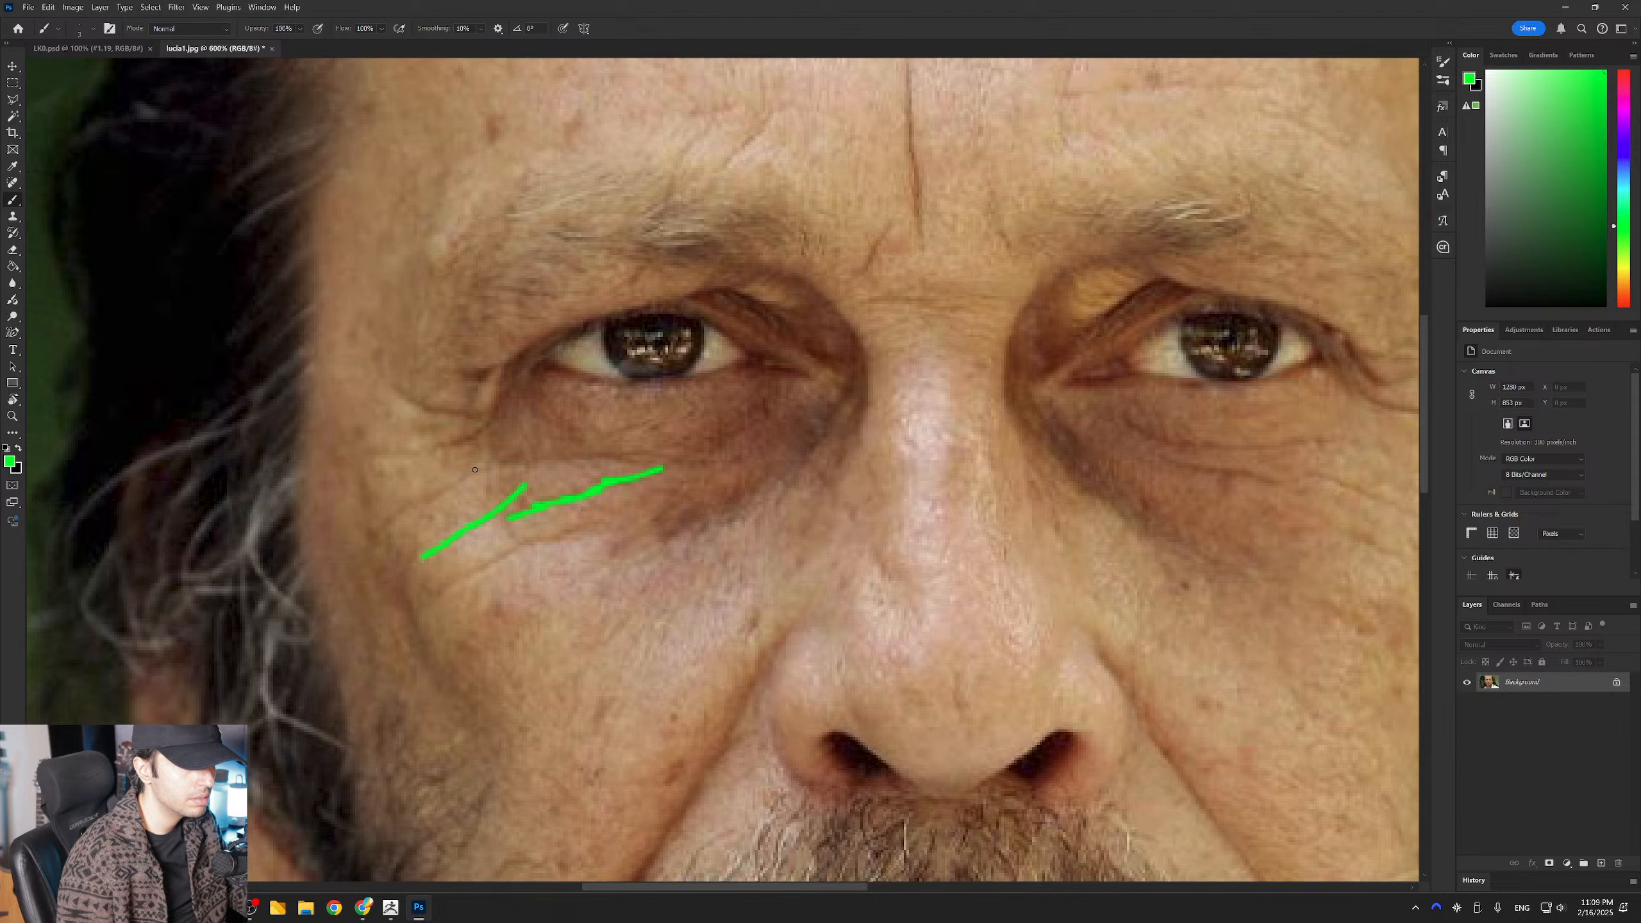
{"action": "left_click_drag", "start_coordinate": [477, 469], "coordinate": [366, 542]}
{"action": "left_click_drag", "start_coordinate": [377, 457], "coordinate": [490, 425]}
{"action": "left_click_drag", "start_coordinate": [392, 386], "coordinate": [482, 414]}
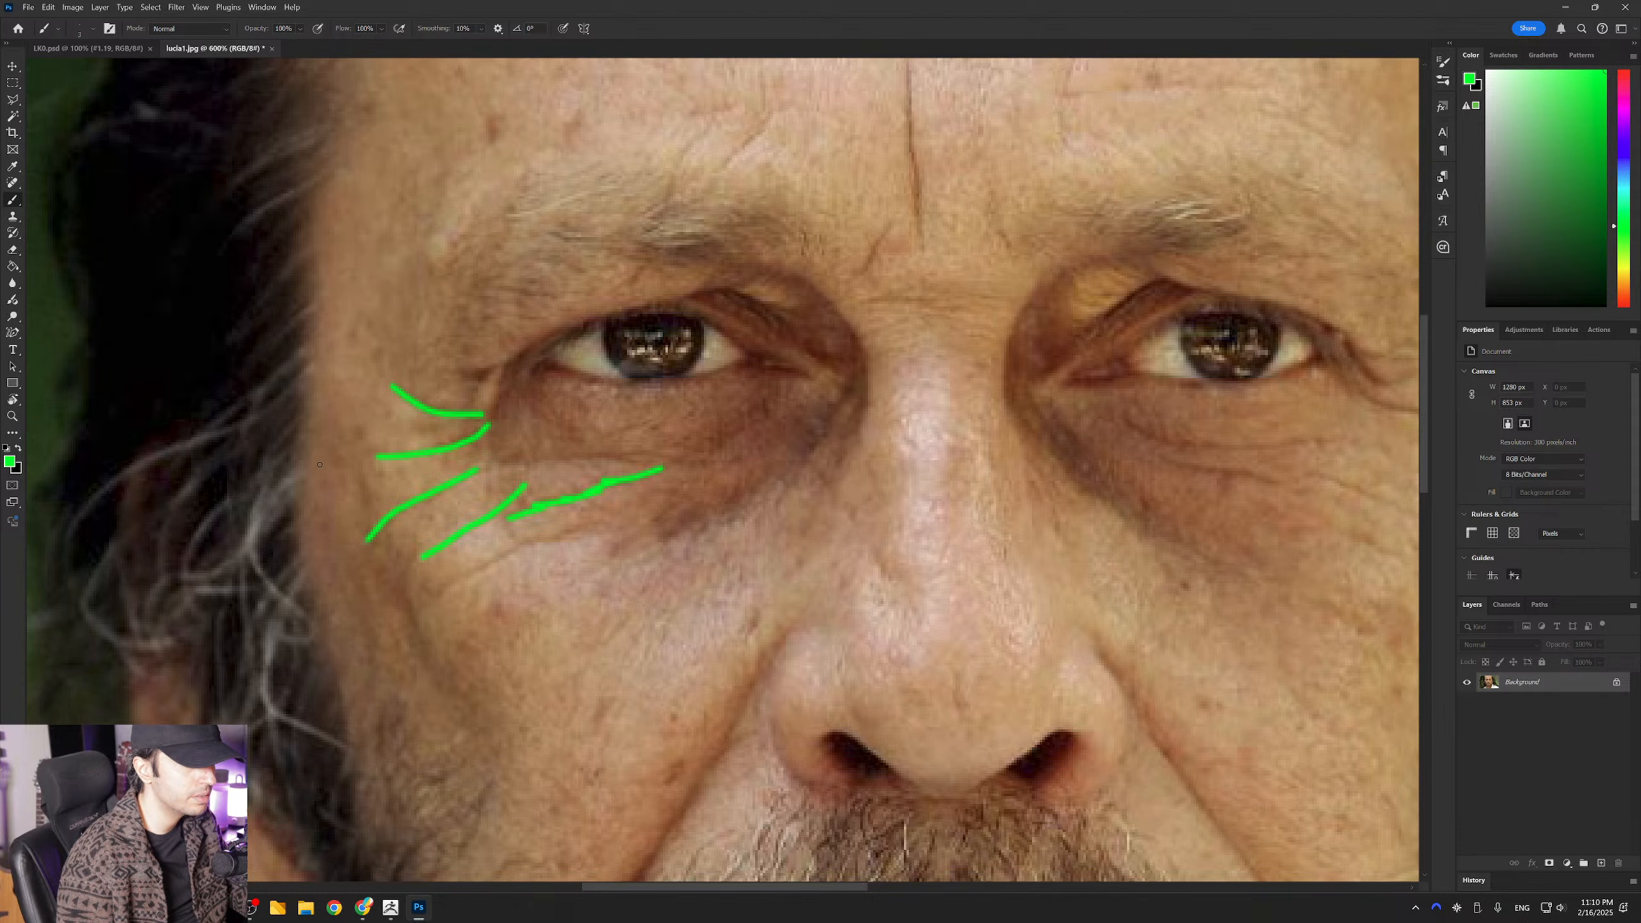
Mark the vertical frown line, the short diagonal crease beside it and the two horizontal nose-bridge creases in green.
{"action": "mouse_move", "coordinate": [545, 439]}
{"action": "left_mouse_down"}
{"action": "mouse_move", "coordinate": [535, 535]}
{"action": "mouse_move", "coordinate": [229, 648]}
{"action": "left_mouse_up"}
{"action": "mouse_move", "coordinate": [627, 319]}
{"action": "left_mouse_down"}
{"action": "mouse_move", "coordinate": [640, 498]}
{"action": "mouse_move", "coordinate": [612, 473]}
{"action": "left_mouse_up"}
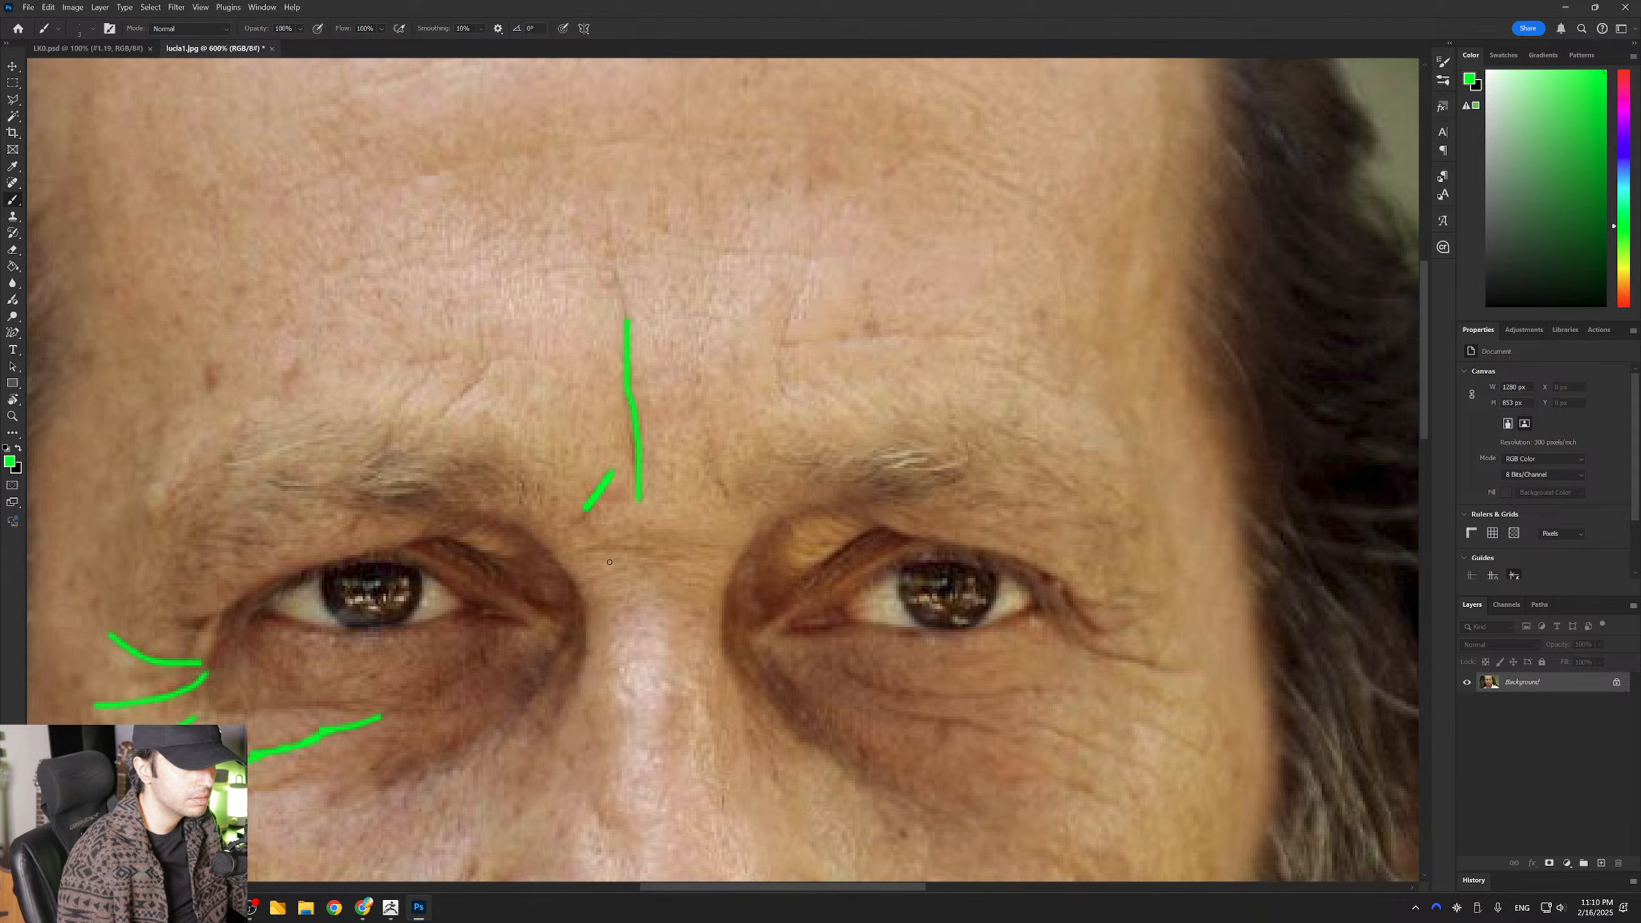
{"action": "left_click_drag", "start_coordinate": [597, 552], "coordinate": [716, 552]}
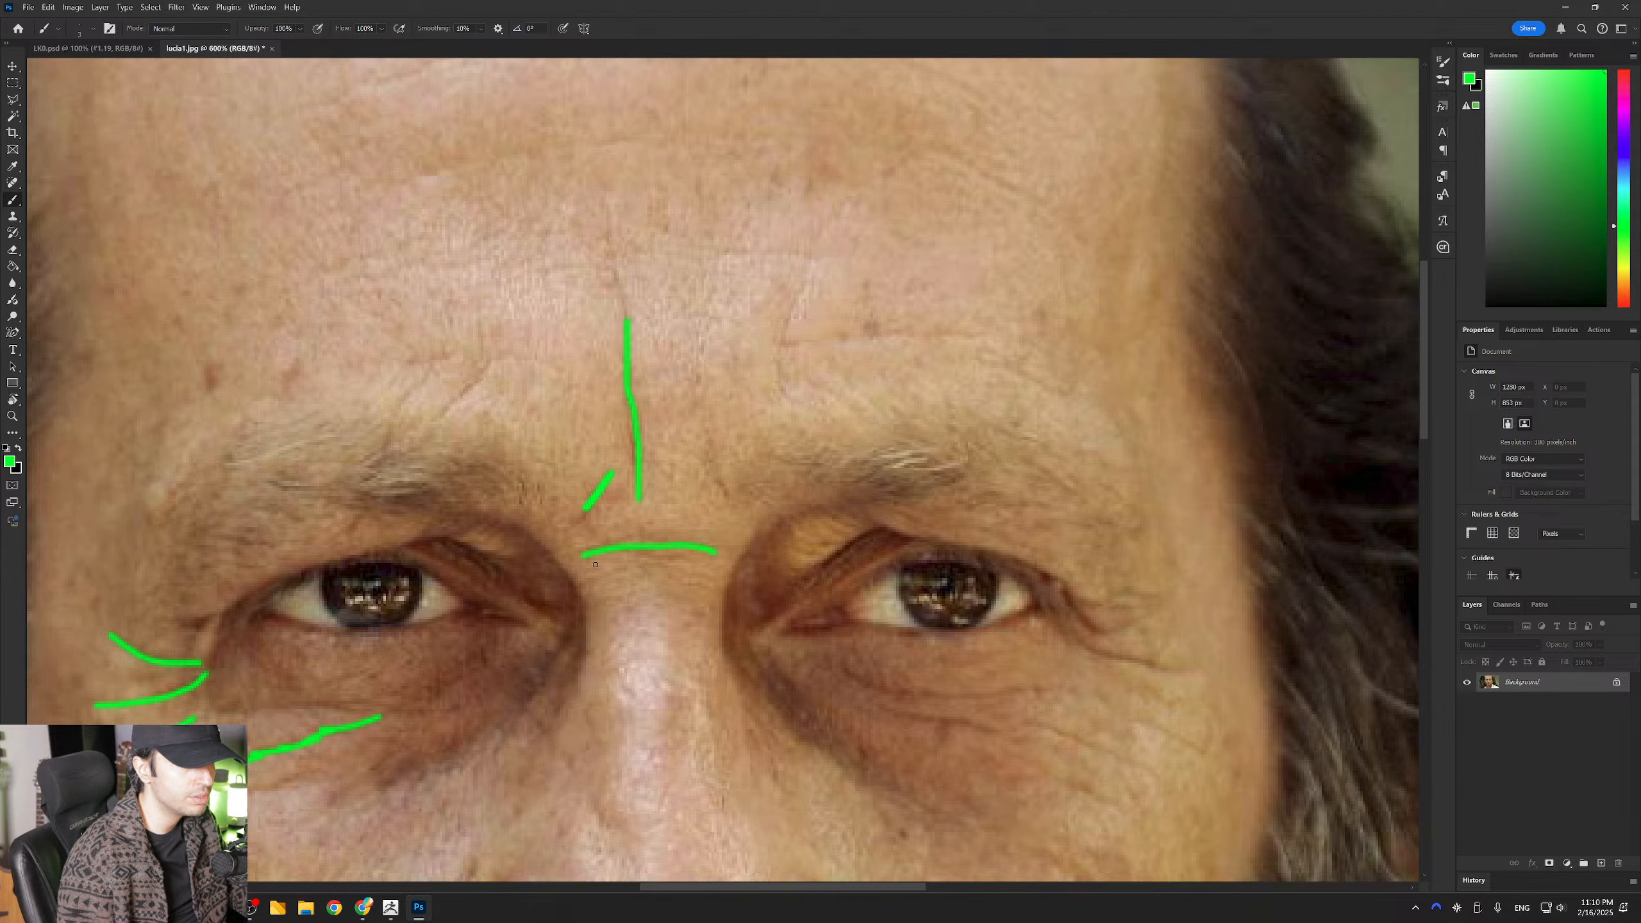
{"action": "left_click_drag", "start_coordinate": [592, 563], "coordinate": [702, 556]}
Trace the crow's feet and the creases under the image-right eye with green brush strokes.
{"action": "mouse_move", "coordinate": [1019, 593]}
{"action": "left_mouse_down"}
{"action": "mouse_move", "coordinate": [735, 477]}
{"action": "mouse_move", "coordinate": [815, 541]}
{"action": "mouse_move", "coordinate": [891, 557]}
{"action": "left_mouse_up"}
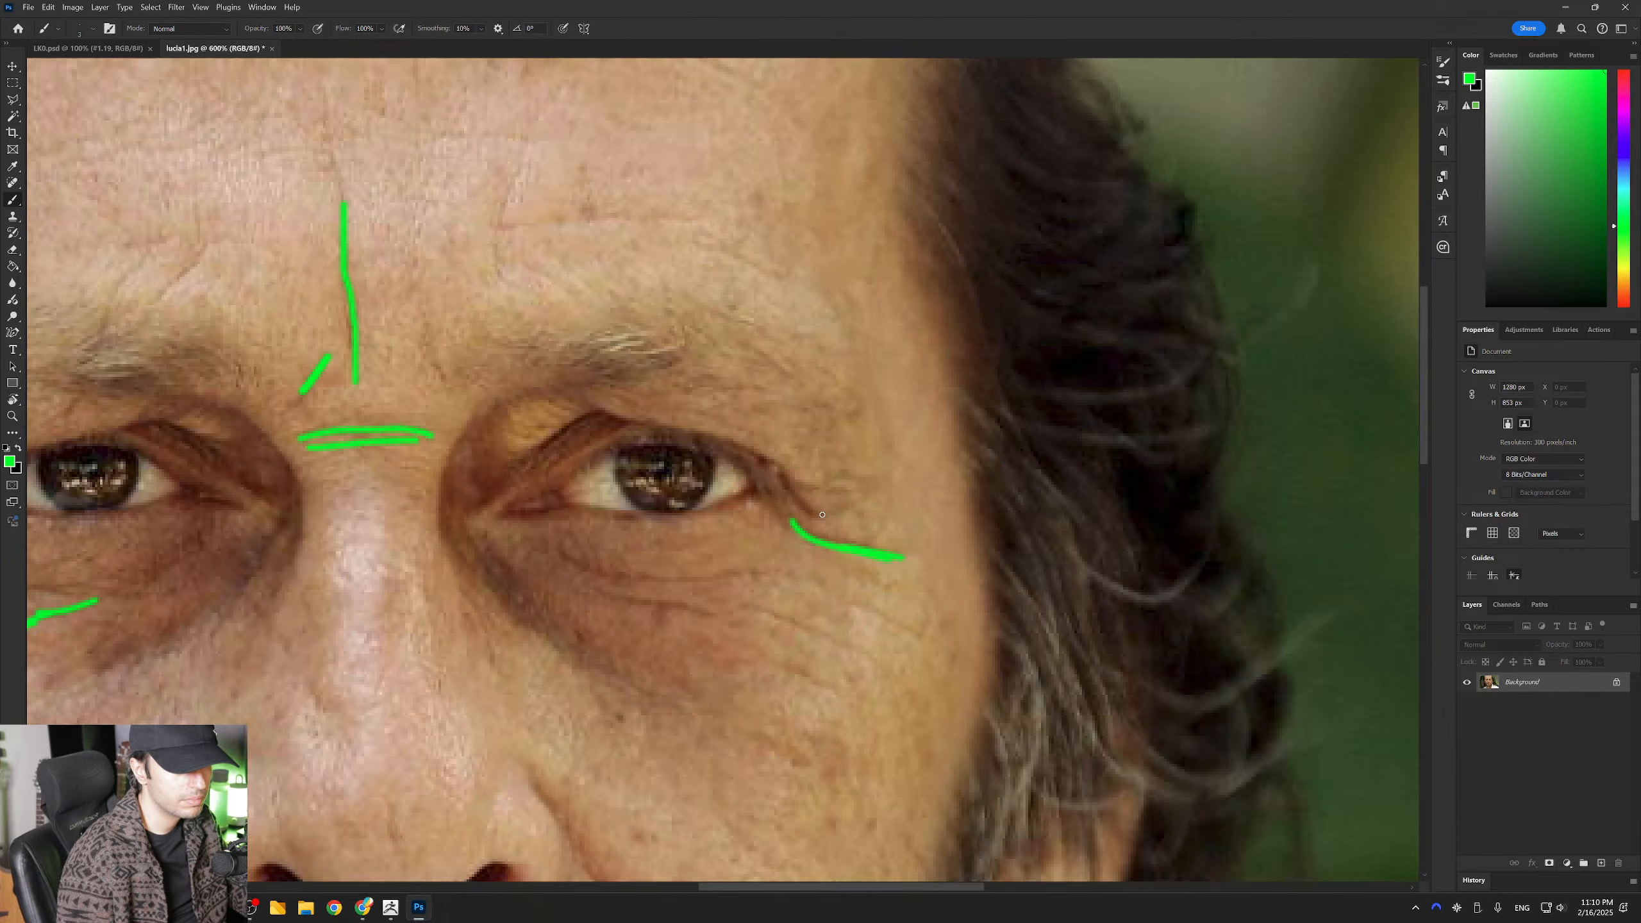
{"action": "left_click_drag", "start_coordinate": [823, 516], "coordinate": [868, 509]}
{"action": "mouse_move", "coordinate": [840, 624]}
{"action": "left_mouse_down"}
{"action": "mouse_move", "coordinate": [822, 536]}
{"action": "mouse_move", "coordinate": [881, 583]}
{"action": "left_mouse_up"}
{"action": "left_click_drag", "start_coordinate": [804, 505], "coordinate": [907, 545]}
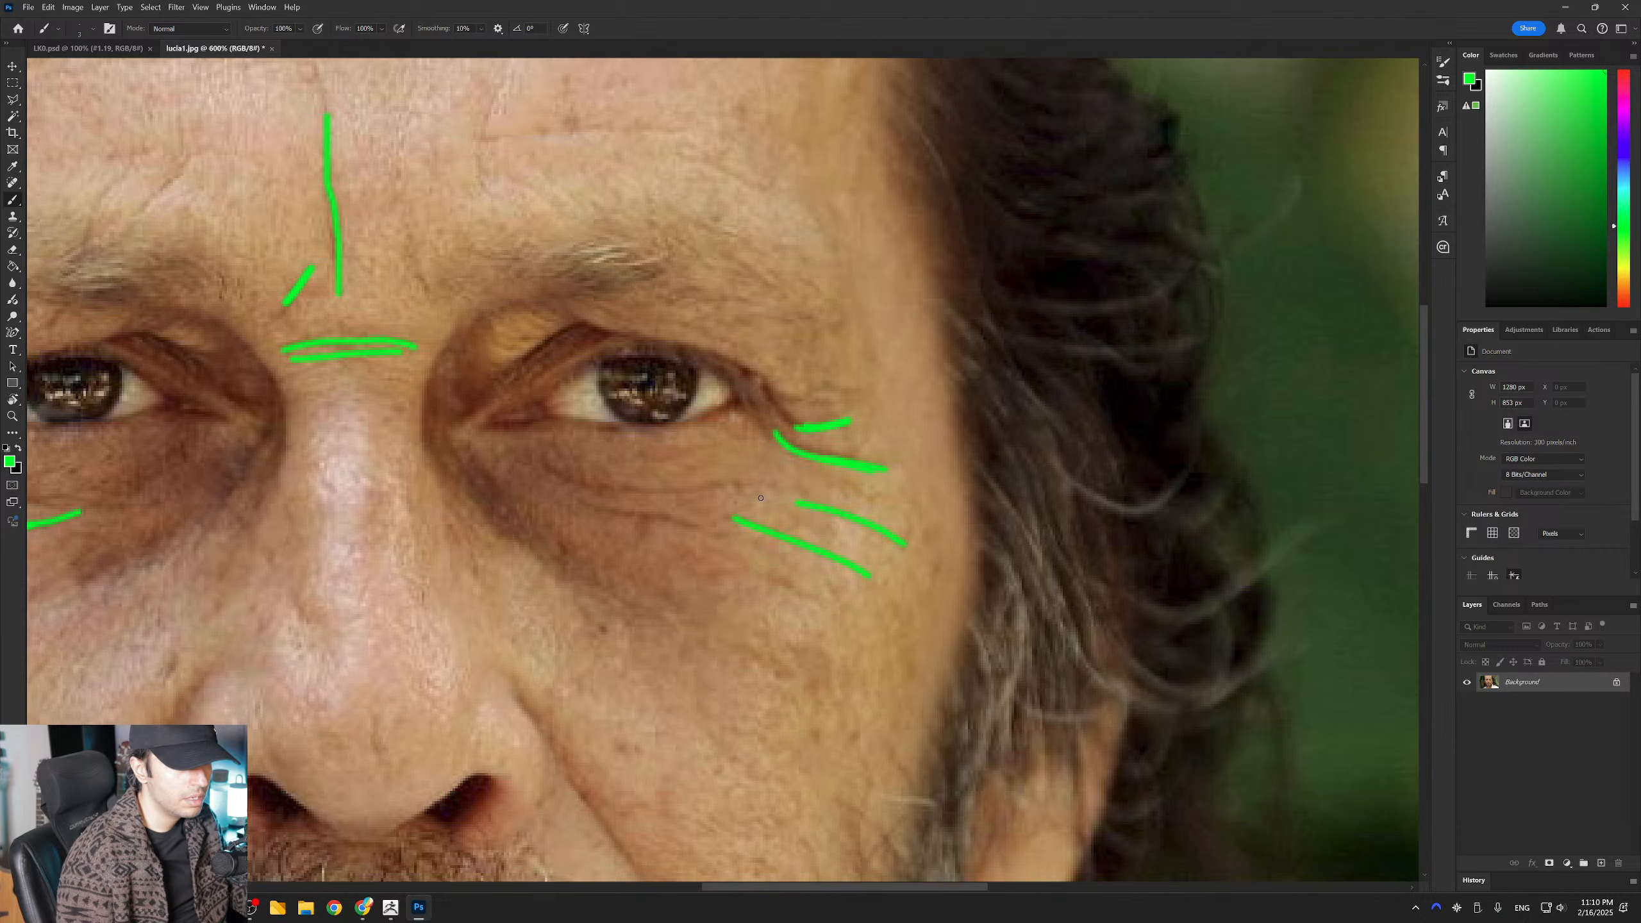
{"action": "left_click_drag", "start_coordinate": [567, 497], "coordinate": [683, 522]}
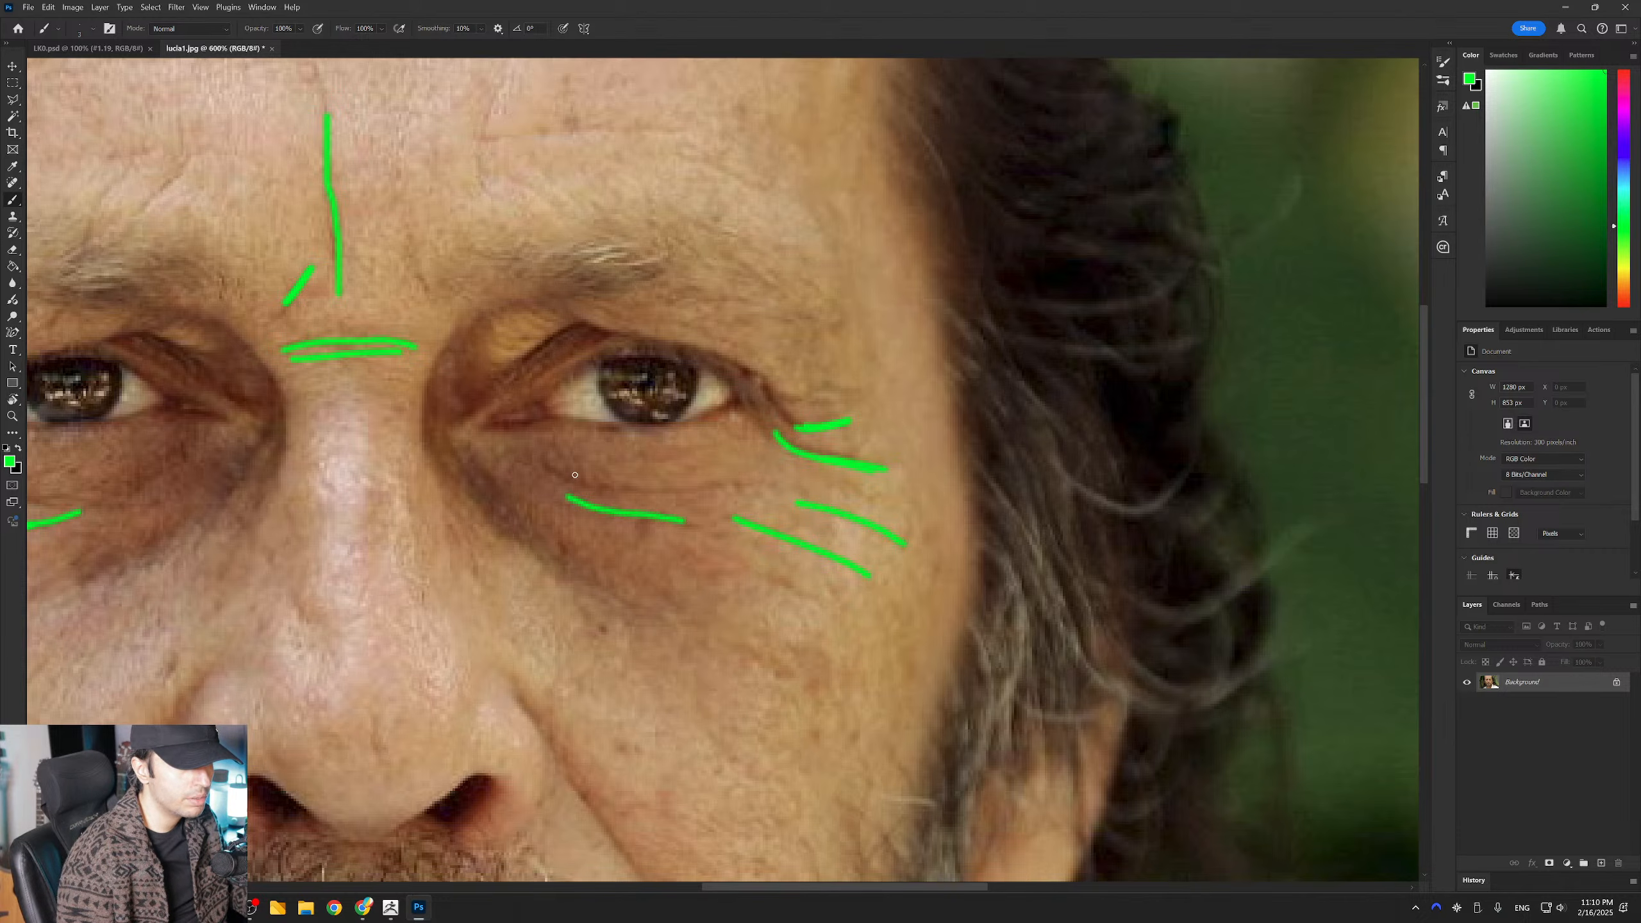
{"action": "left_click_drag", "start_coordinate": [543, 470], "coordinate": [716, 485]}
Trace the upper forehead creases and the short wrinkles above both eyebrows in green.
{"action": "mouse_move", "coordinate": [536, 425]}
{"action": "left_mouse_down"}
{"action": "mouse_move", "coordinate": [744, 652]}
{"action": "mouse_move", "coordinate": [820, 777]}
{"action": "left_mouse_up"}
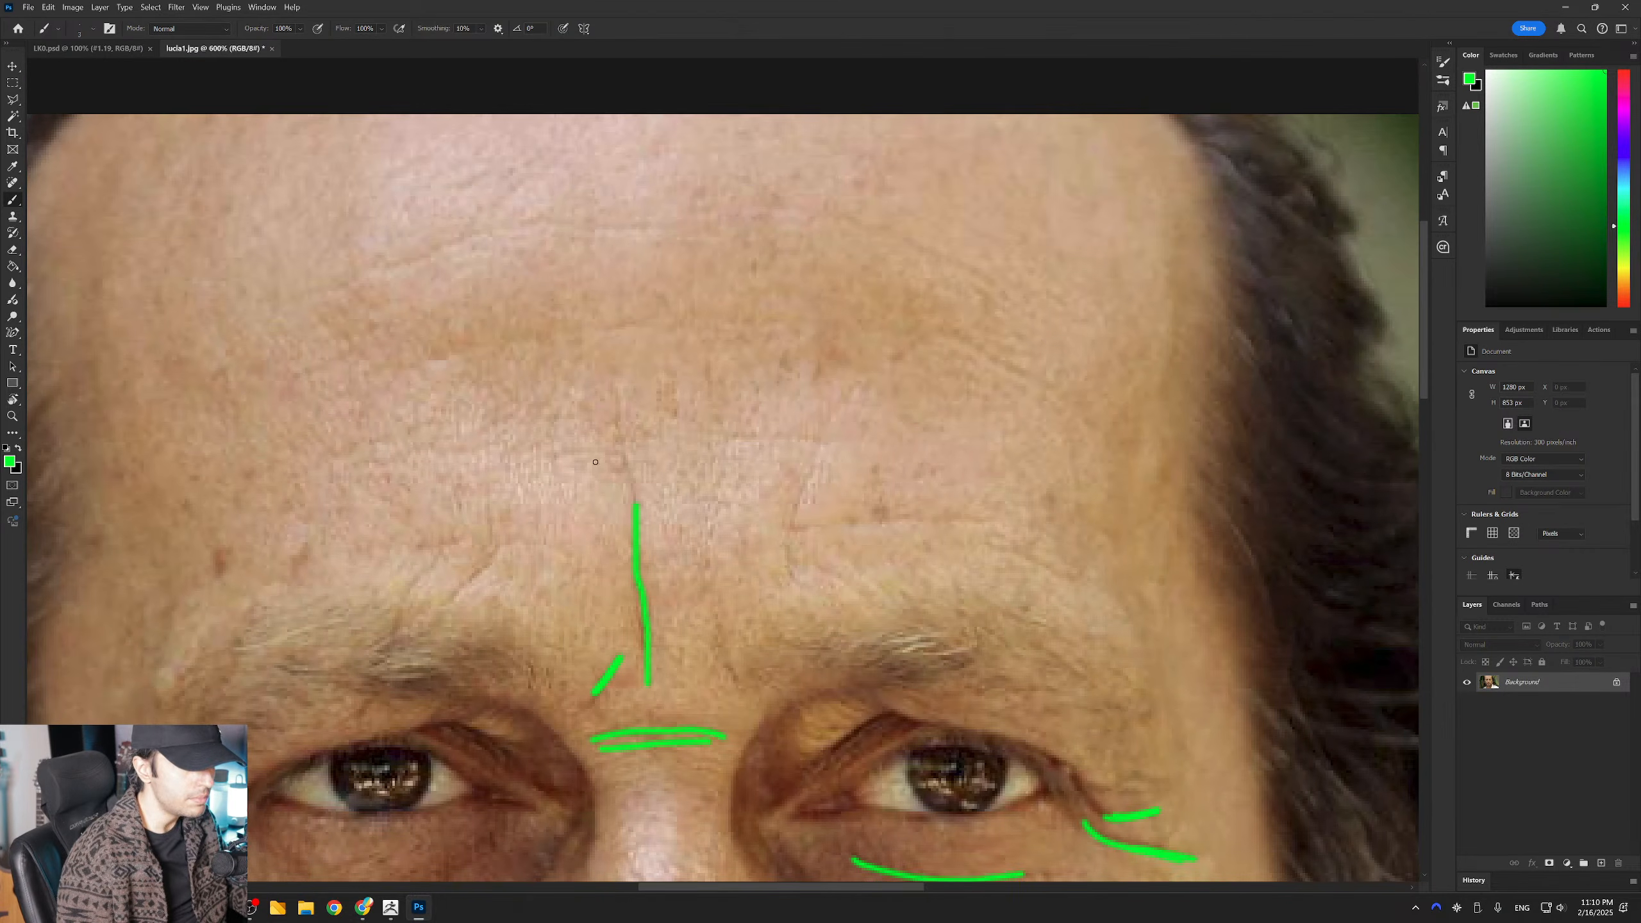
{"action": "left_click_drag", "start_coordinate": [348, 282], "coordinate": [484, 230]}
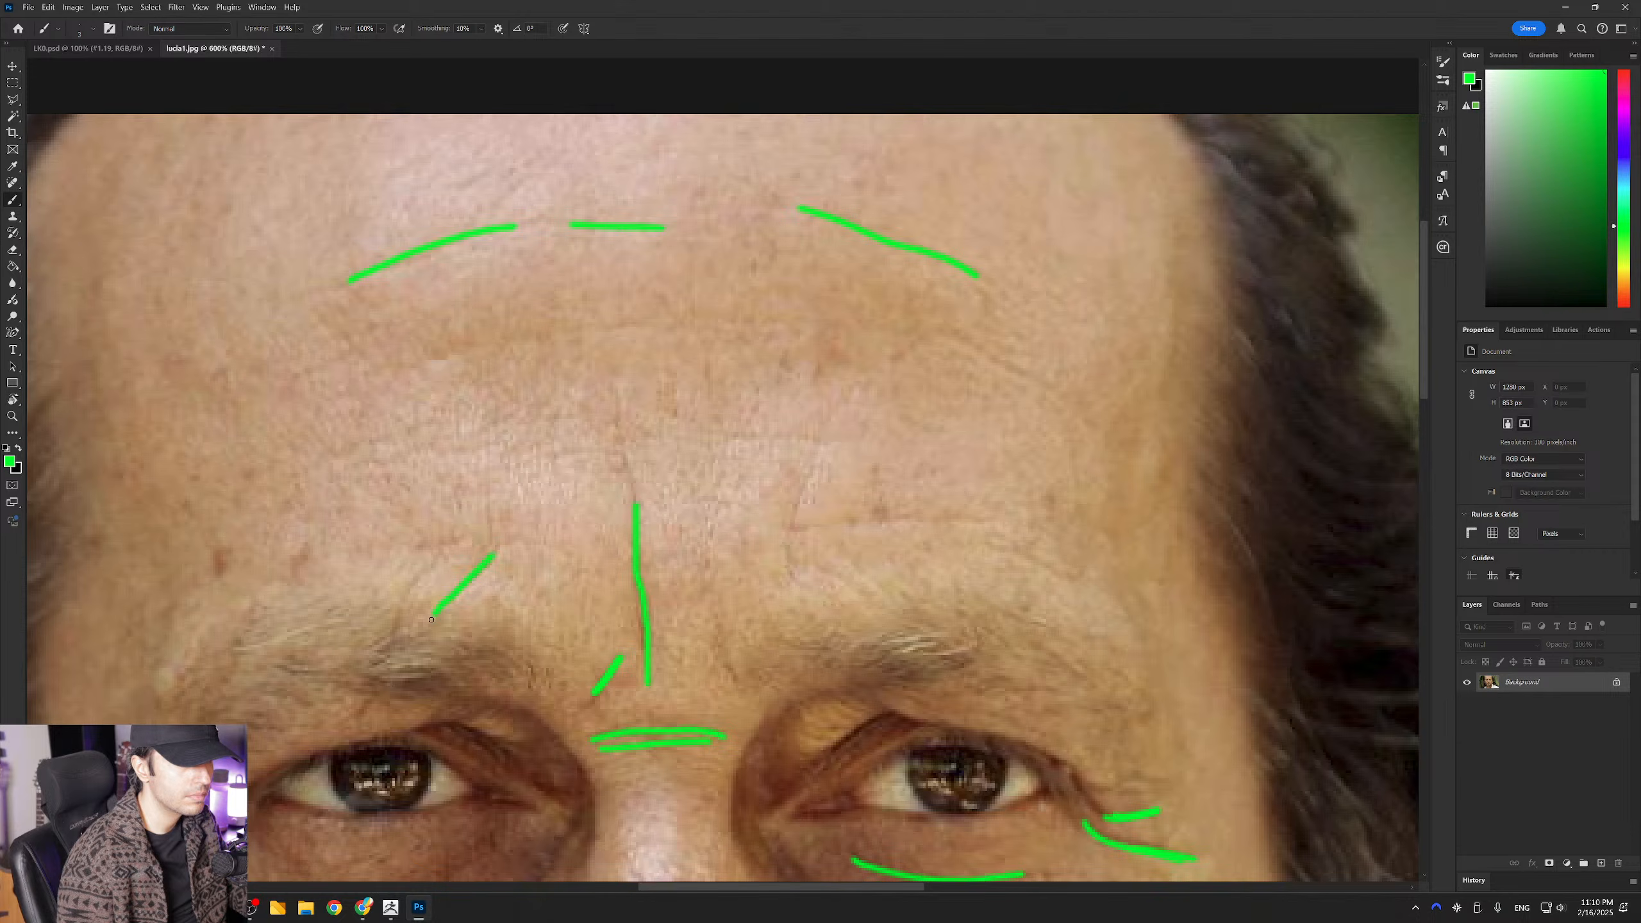
{"action": "left_click_drag", "start_coordinate": [427, 569], "coordinate": [392, 622]}
{"action": "mouse_move", "coordinate": [796, 508]}
{"action": "left_mouse_down"}
{"action": "mouse_move", "coordinate": [810, 598]}
{"action": "mouse_move", "coordinate": [717, 280]}
{"action": "left_mouse_up"}
{"action": "left_click", "coordinate": [579, 562], "text": "alt"}
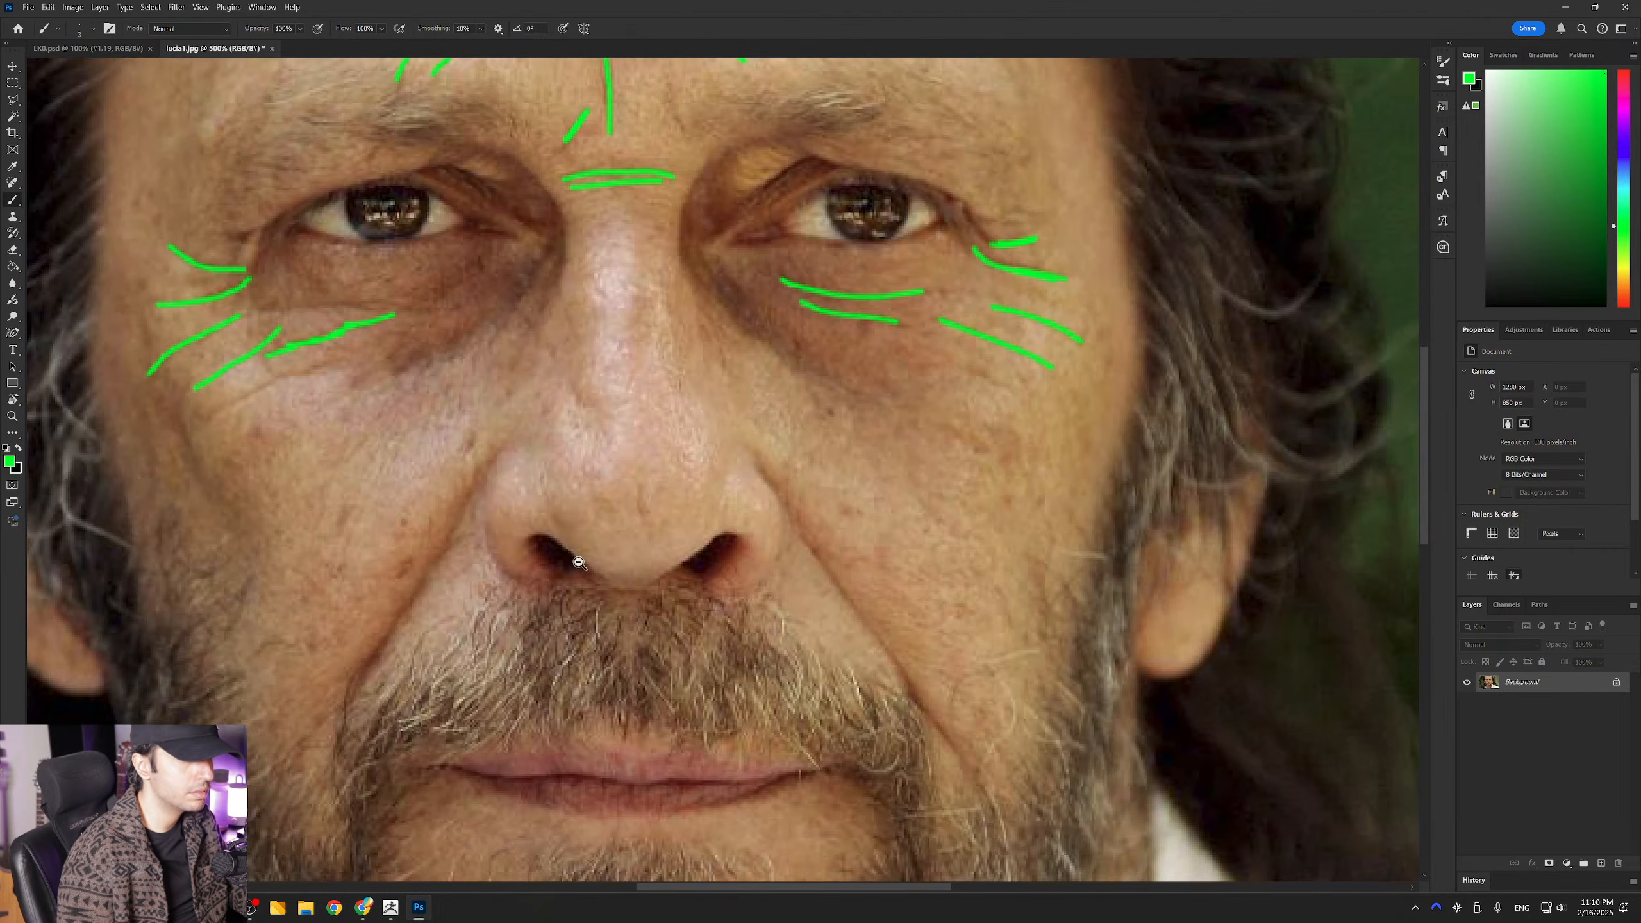
{"action": "left_click", "coordinate": [610, 522], "text": "alt"}
{"action": "left_click_drag", "start_coordinate": [630, 383], "coordinate": [677, 639]}
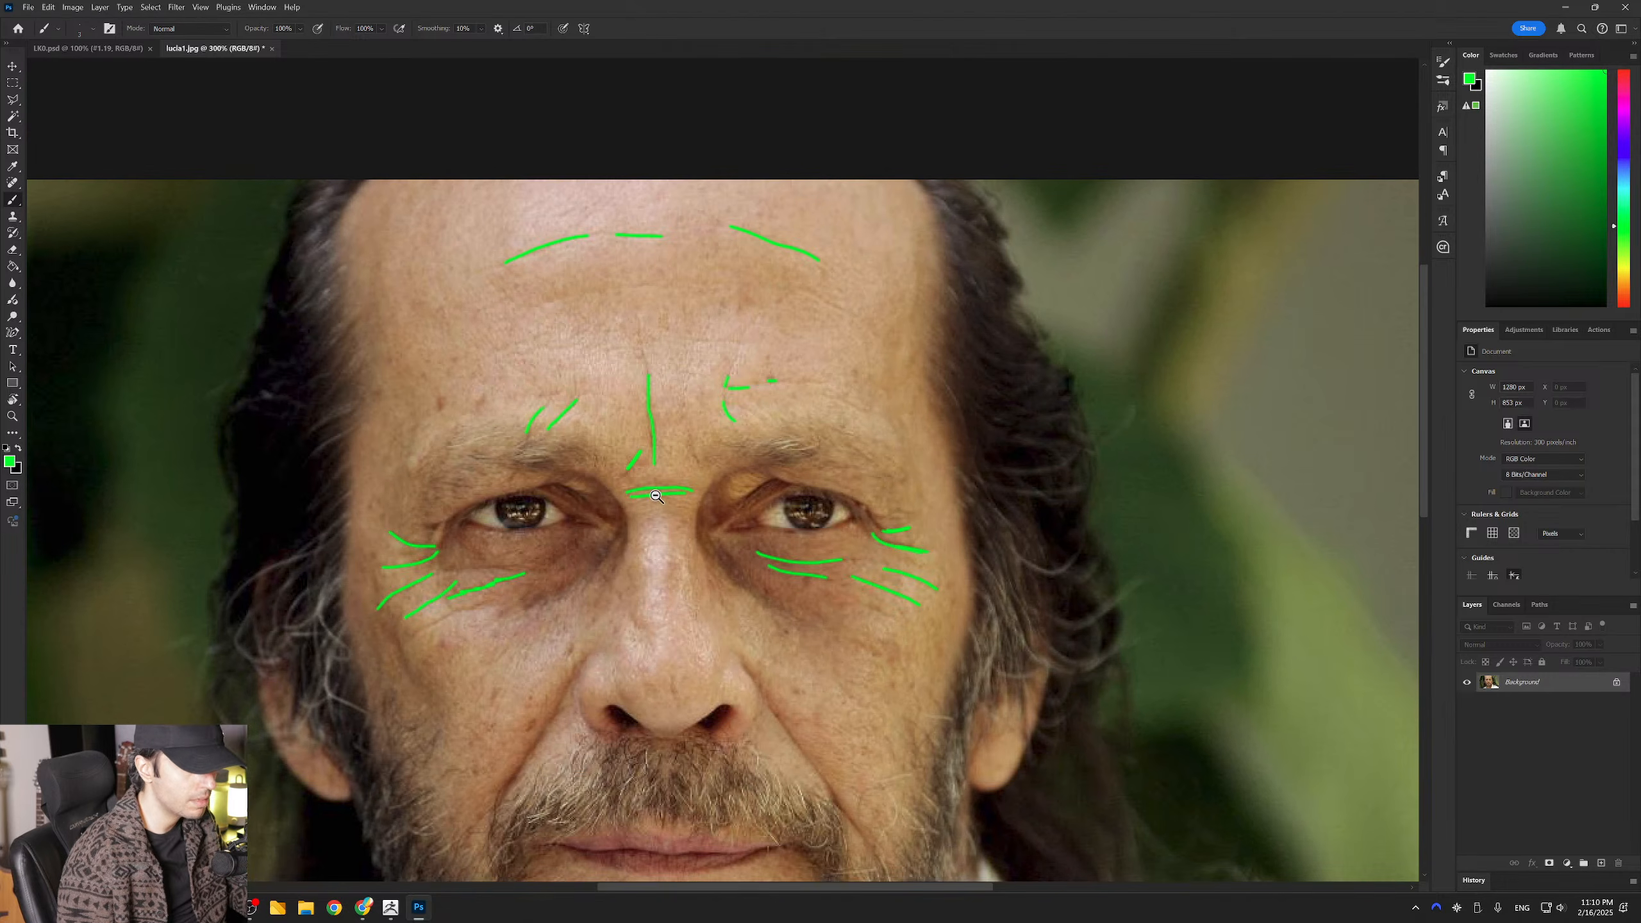
{"action": "left_click", "coordinate": [652, 488], "text": "alt"}
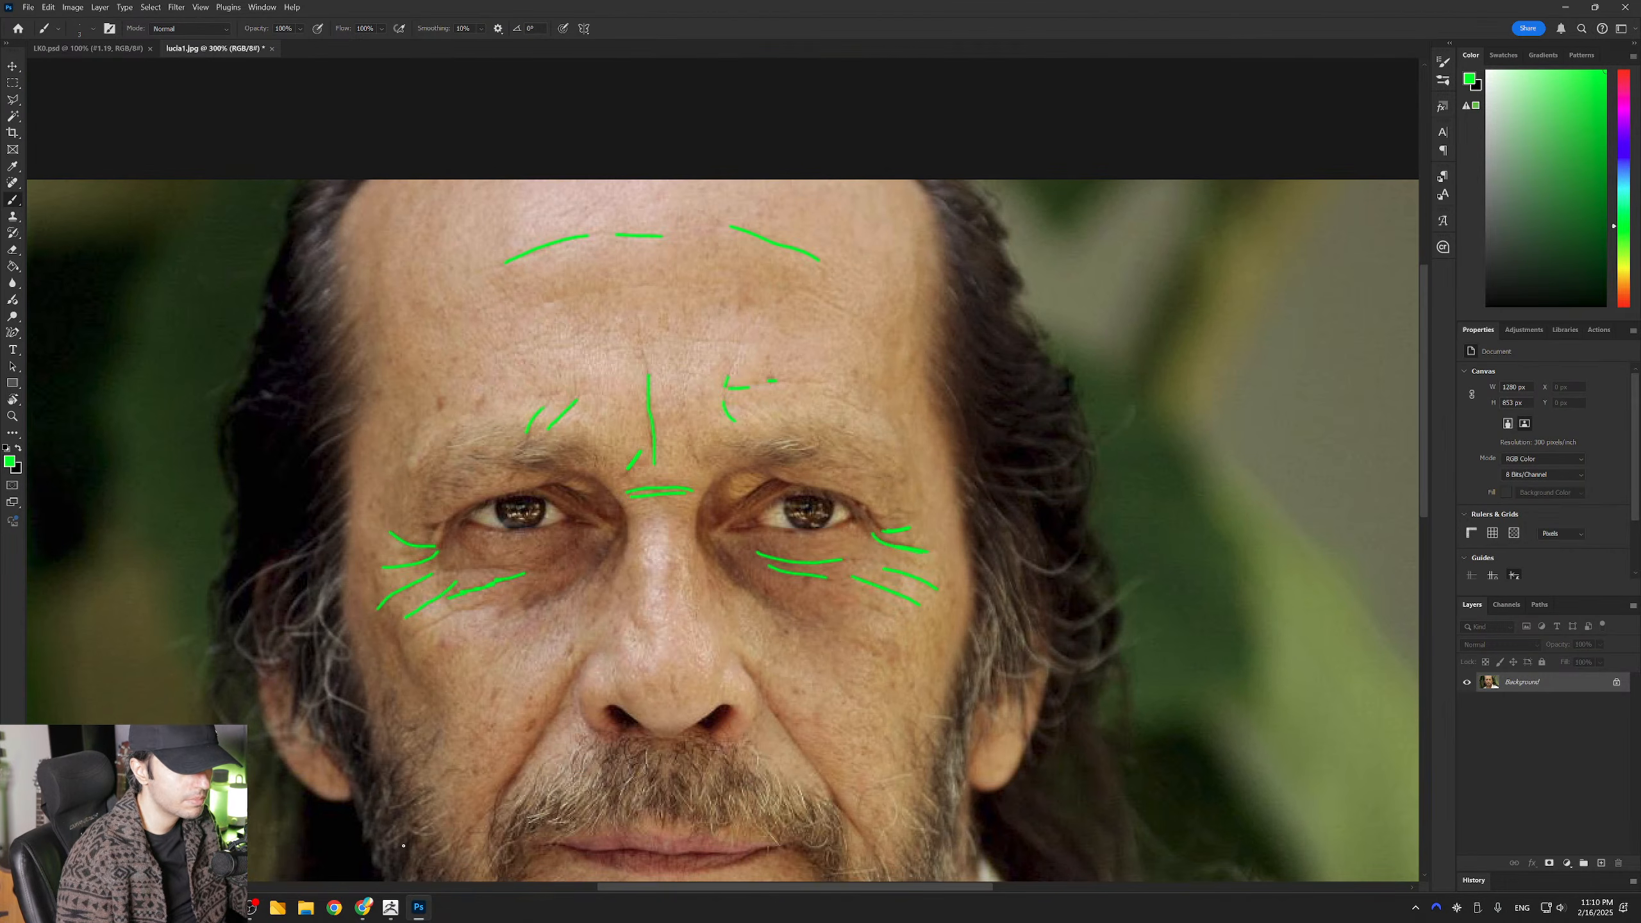
Switch back to ZBrush and repeatedly hide and show the portrait overlay to compare the brow and forehead creases.
{"action": "left_click", "coordinate": [390, 908]}
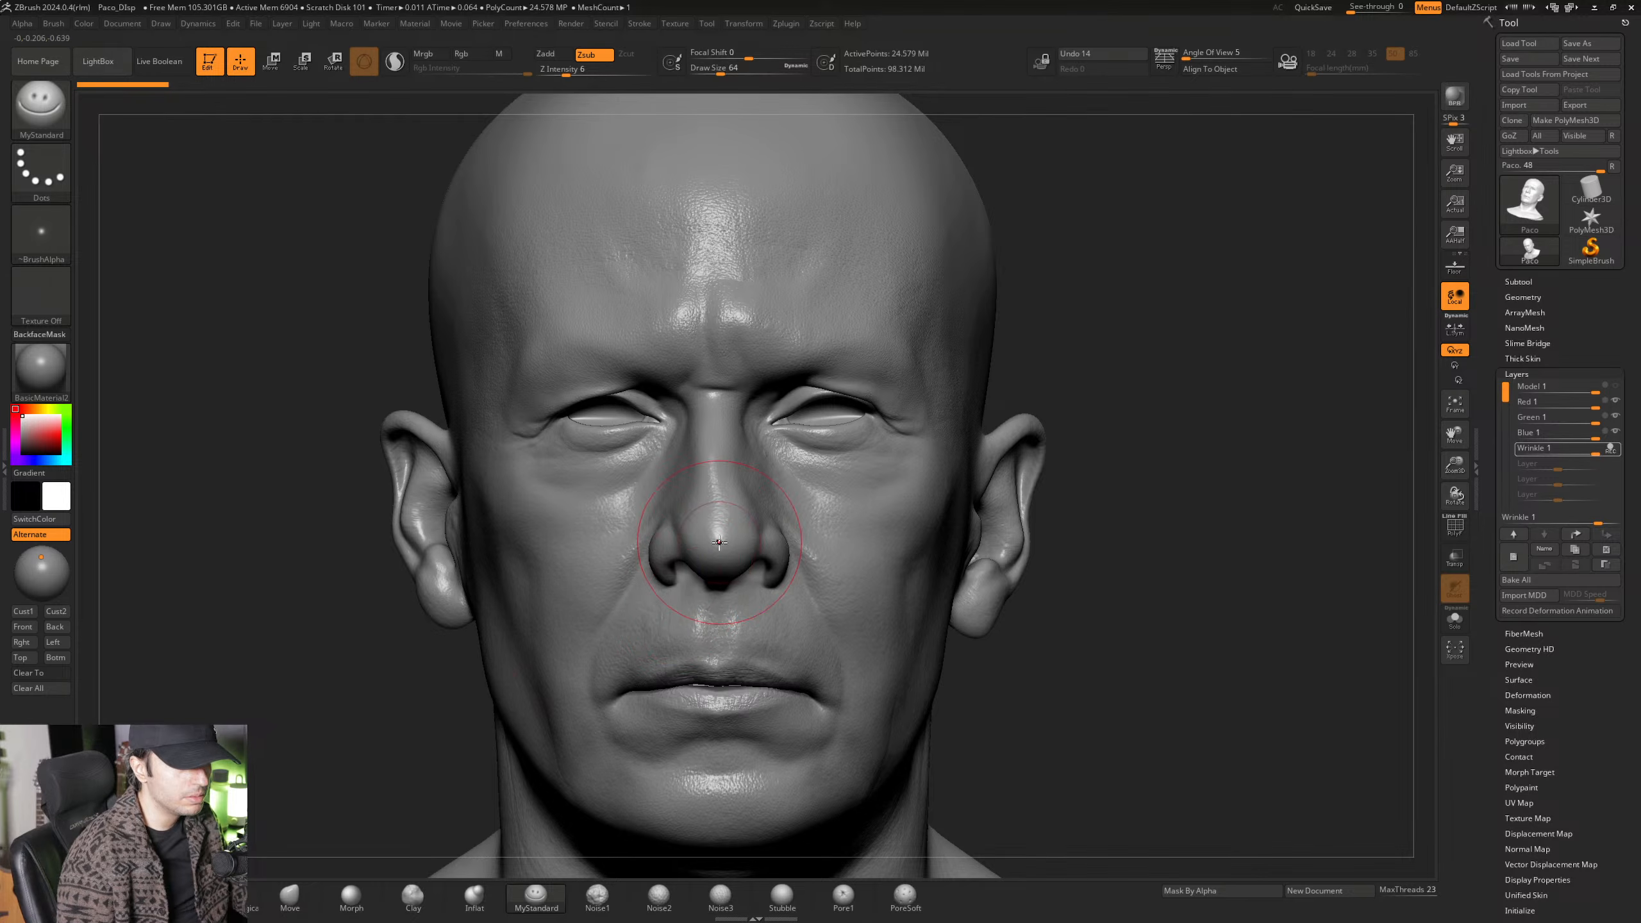
{"action": "key", "text": "shift+z"}
{"action": "key", "text": "shift+z"}
{"action": "key", "text": "shift+z"}
{"action": "key", "text": "shift+z"}
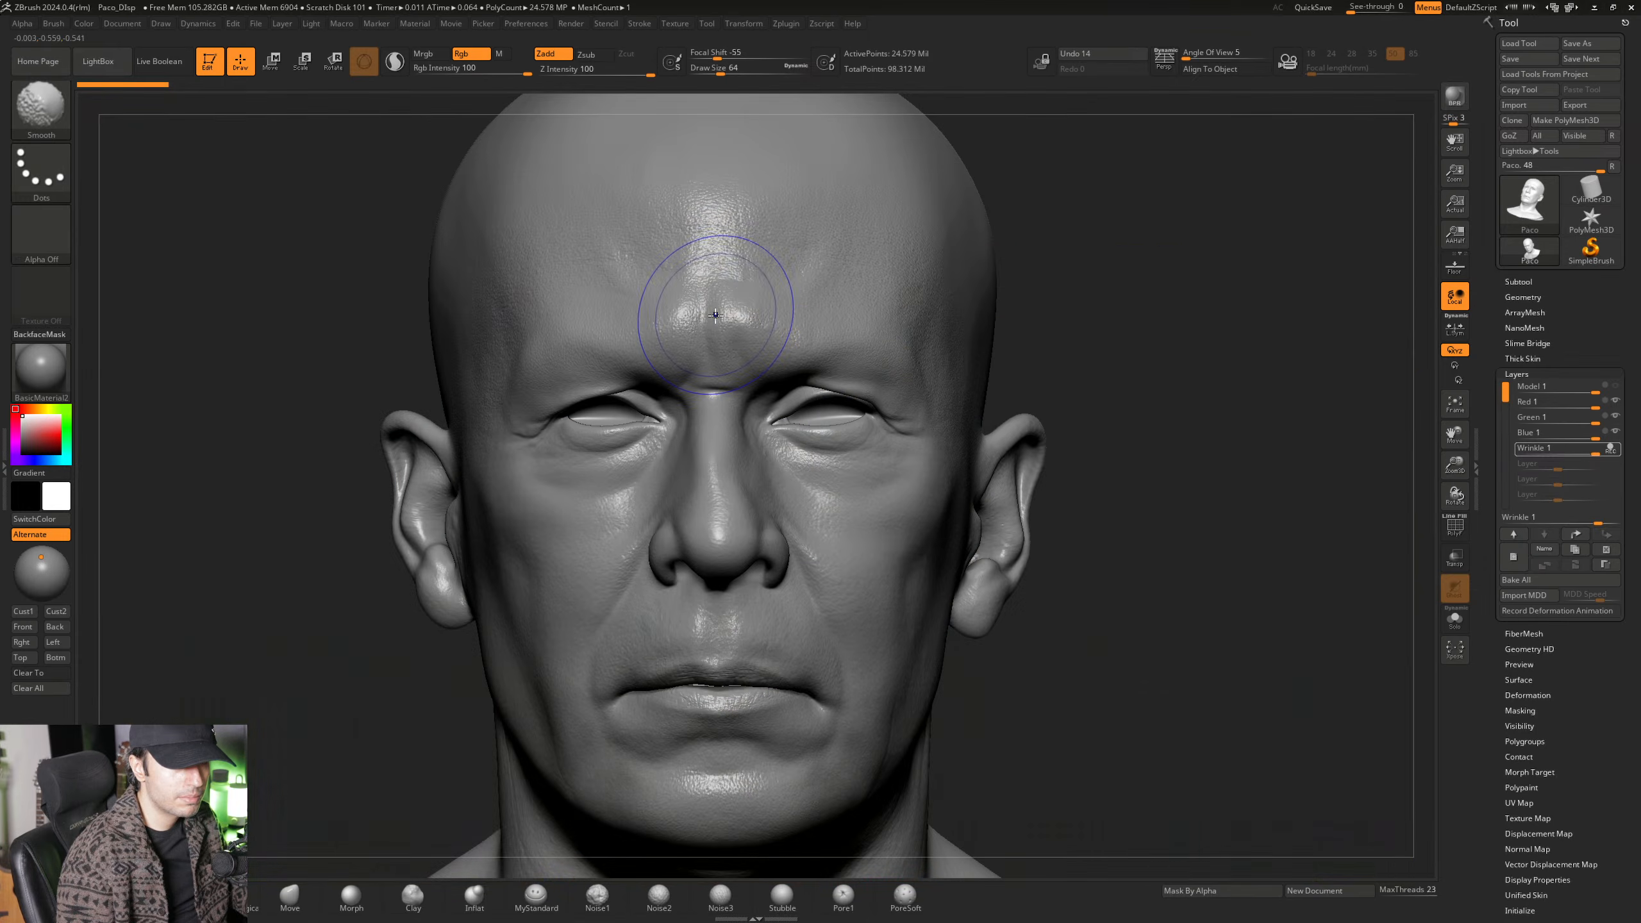
{"action": "key", "text": "shift+z"}
{"action": "key", "text": "shift+z"}
{"action": "key", "text": "shift+z"}
{"action": "key", "text": "shift+z"}
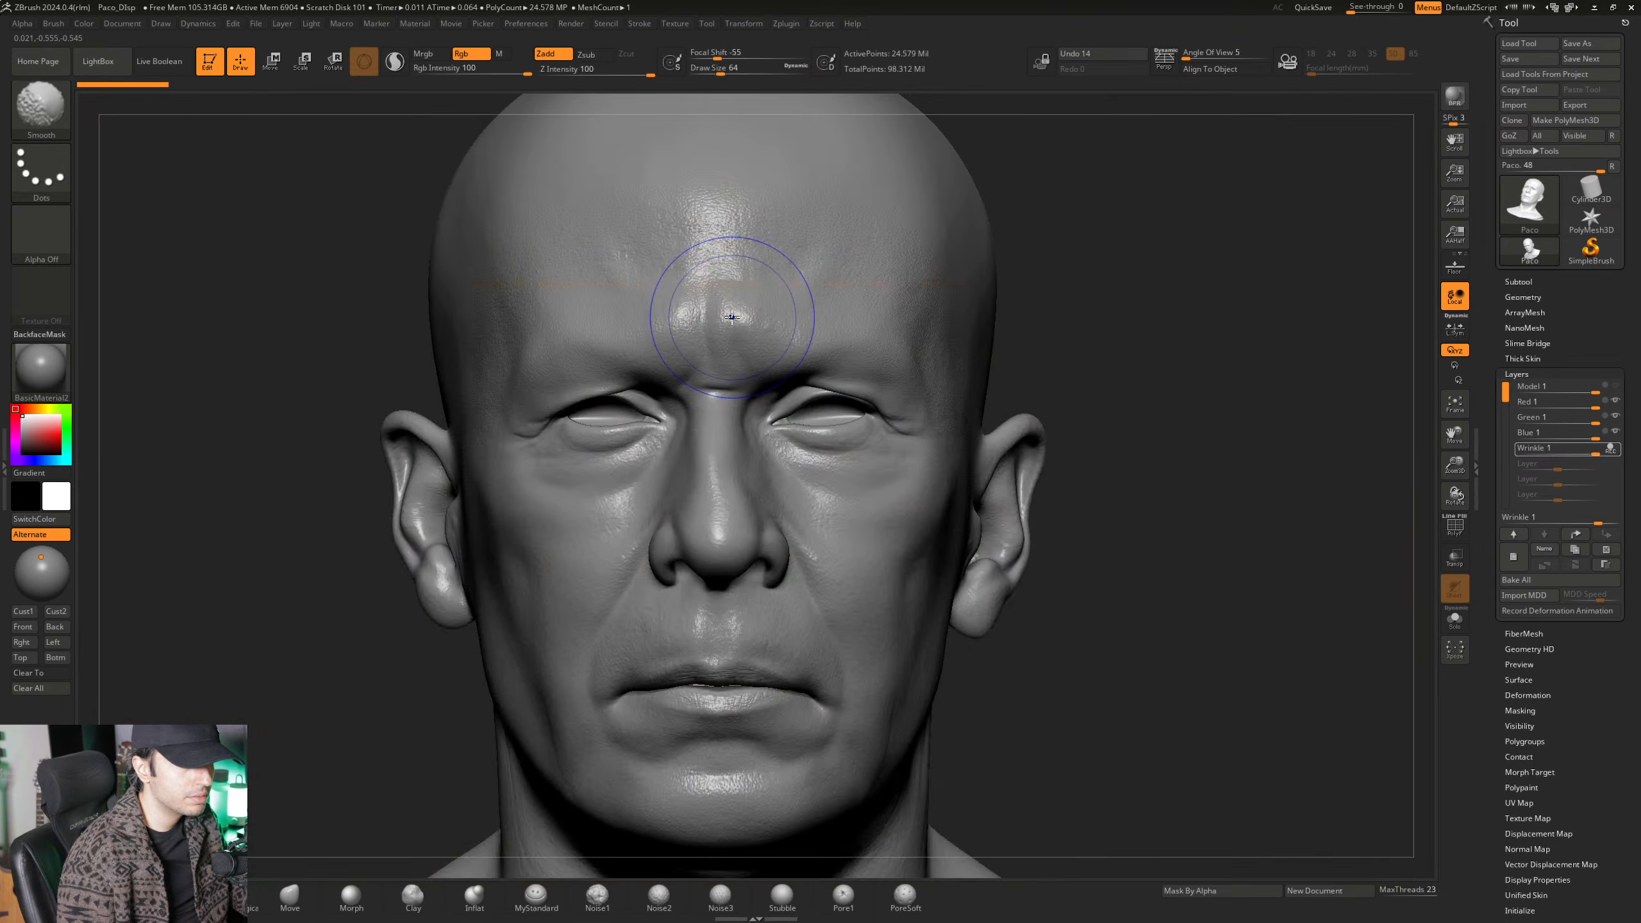
{"action": "key", "text": "shift+z"}
{"action": "key", "text": "shift+z"}
{"action": "key", "text": "shift+z"}
Flip between the portrait overlay and the bare head to examine the alignment of the whole face.
{"action": "key", "text": "alt"}
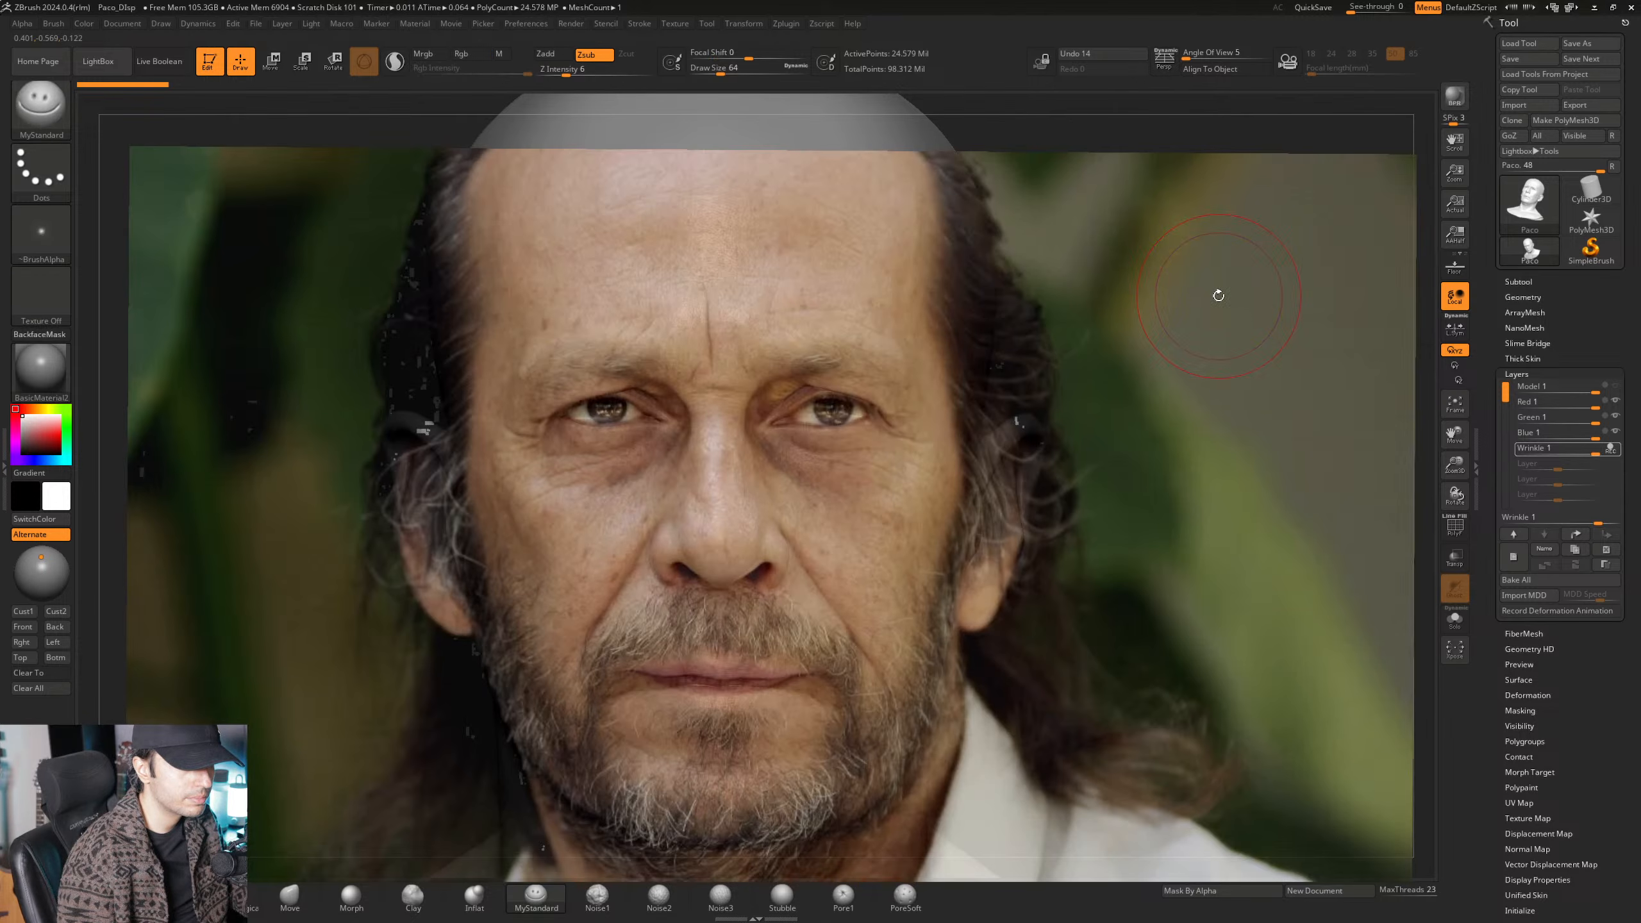
{"action": "left_click_drag", "start_coordinate": [1218, 296], "coordinate": [1219, 297]}
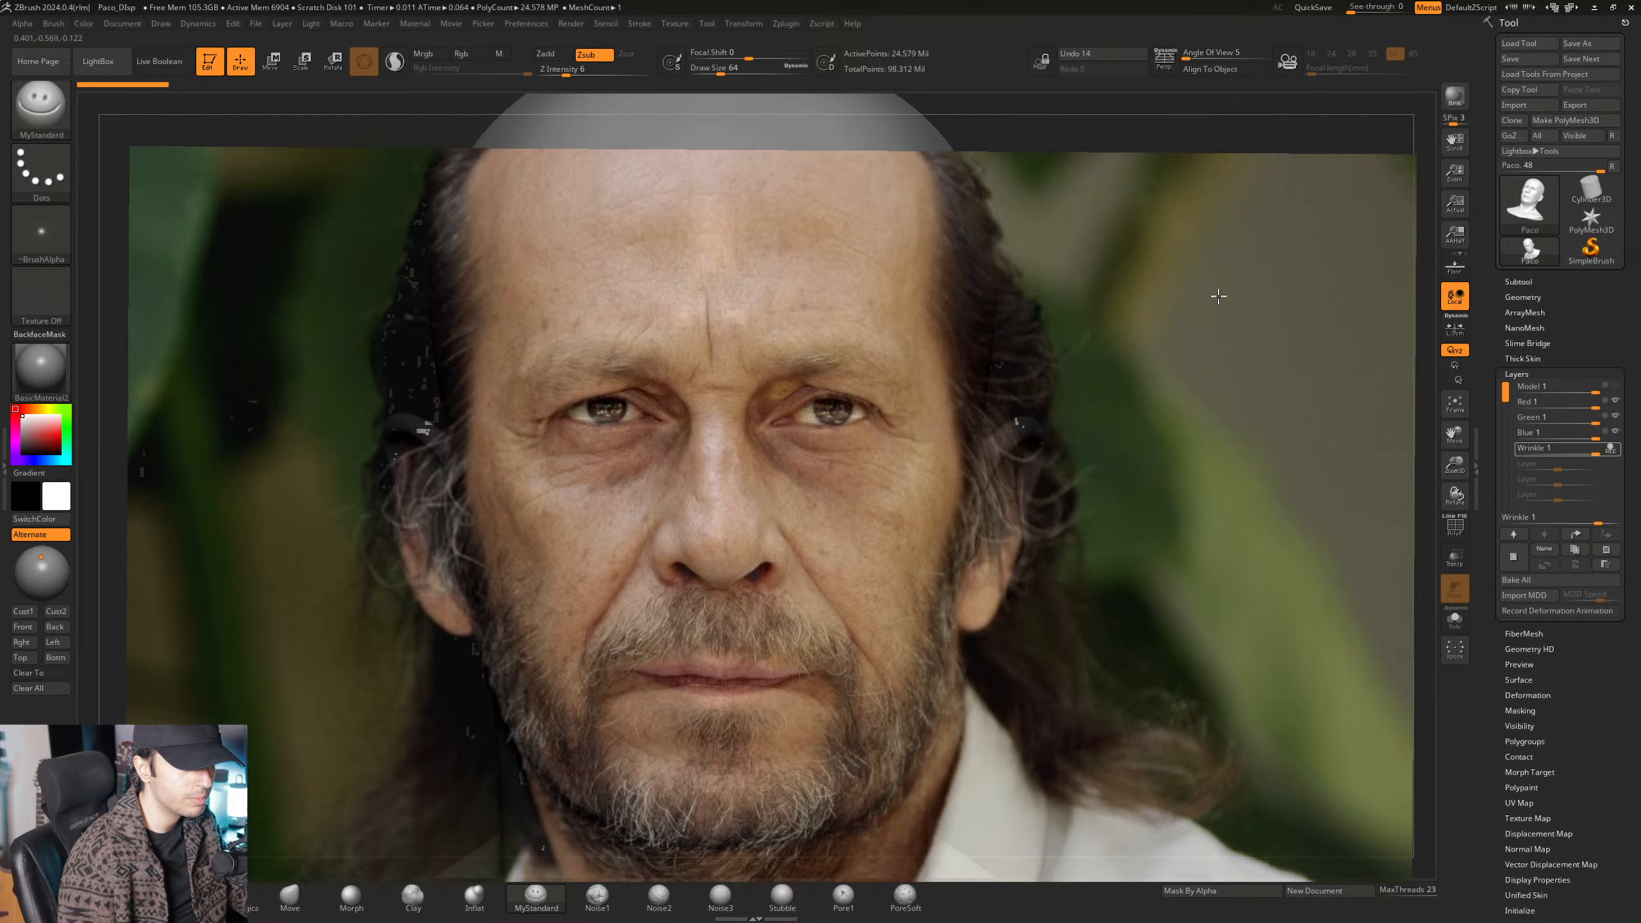
{"action": "left_click_drag", "start_coordinate": [1219, 296], "coordinate": [1218, 295]}
{"action": "left_click_drag", "start_coordinate": [1105, 325], "coordinate": [1116, 321]}
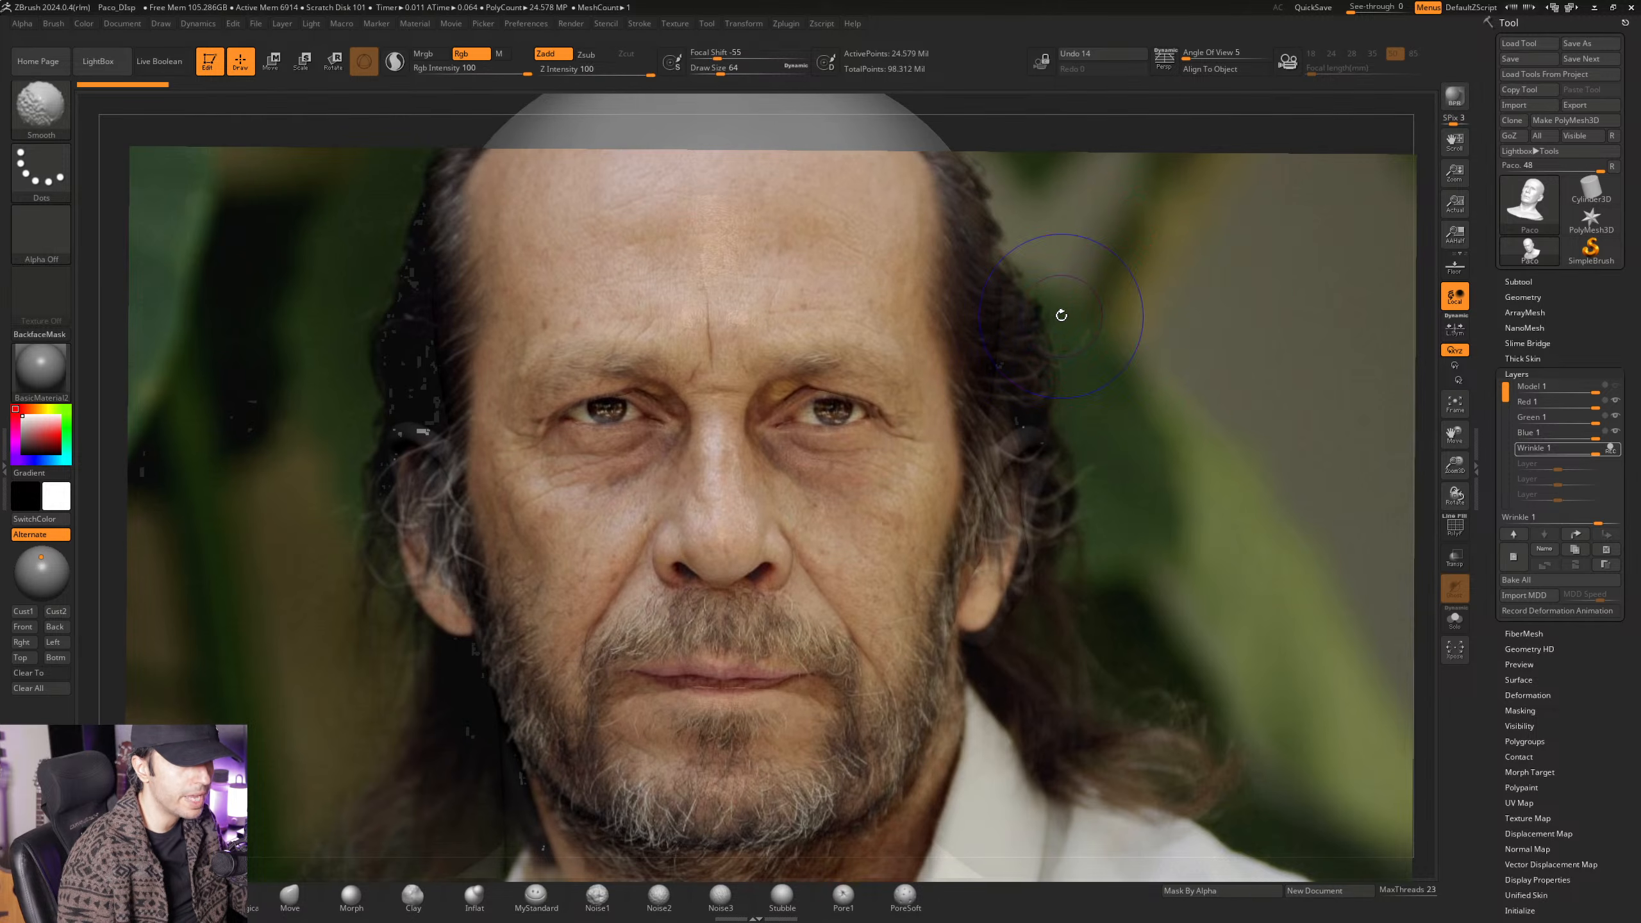
{"action": "key", "text": "shift+z"}
{"action": "key", "text": "shift+z"}
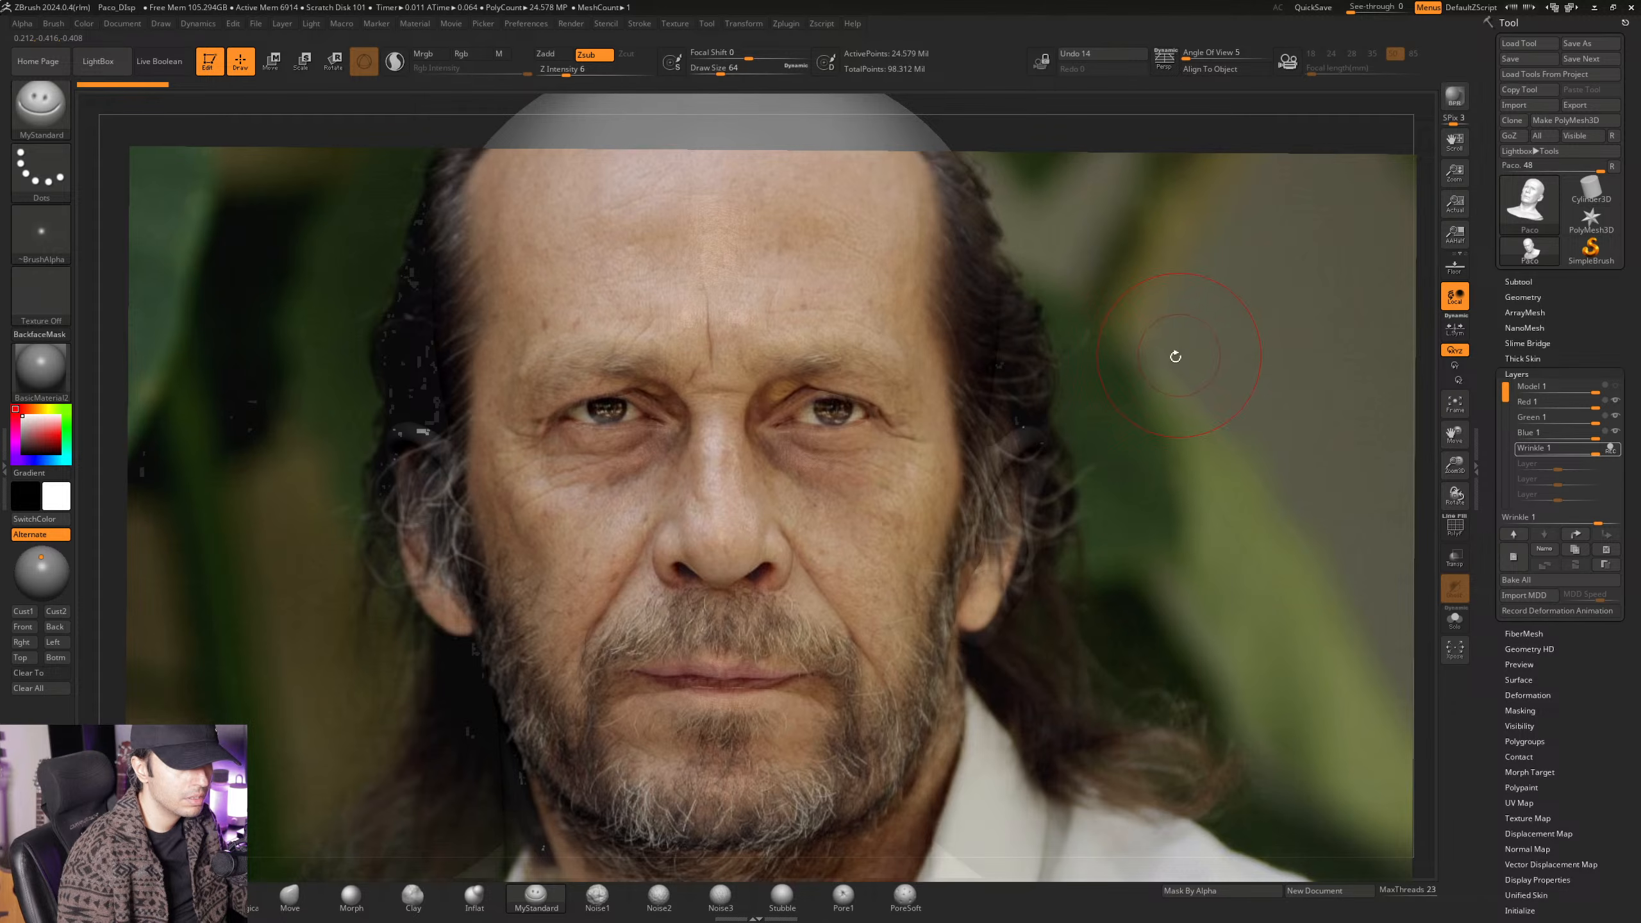
{"action": "mouse_move", "coordinate": [1165, 356]}
{"action": "left_mouse_down"}
{"action": "mouse_move", "coordinate": [1142, 375]}
{"action": "mouse_move", "coordinate": [1158, 391]}
{"action": "left_mouse_up"}
{"action": "key", "text": "shift+z"}
{"action": "key", "text": "shift+z"}
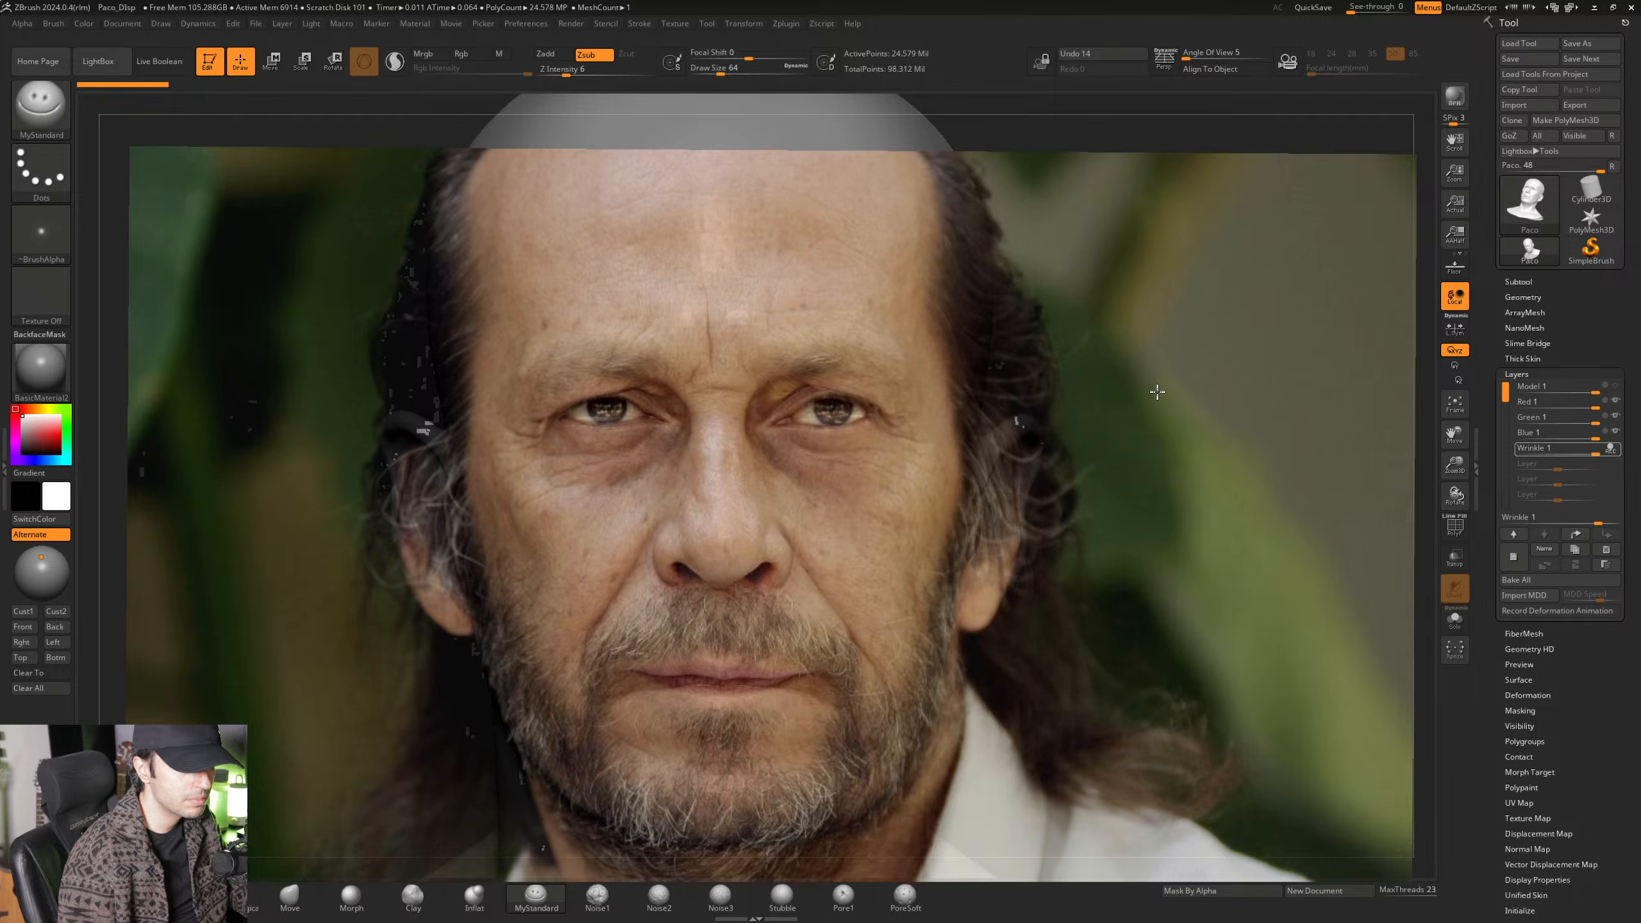
{"action": "key", "text": "shift+z"}
{"action": "key", "text": "shift+z"}
{"action": "key", "text": "shift+z"}
{"action": "key", "text": "shift+z"}
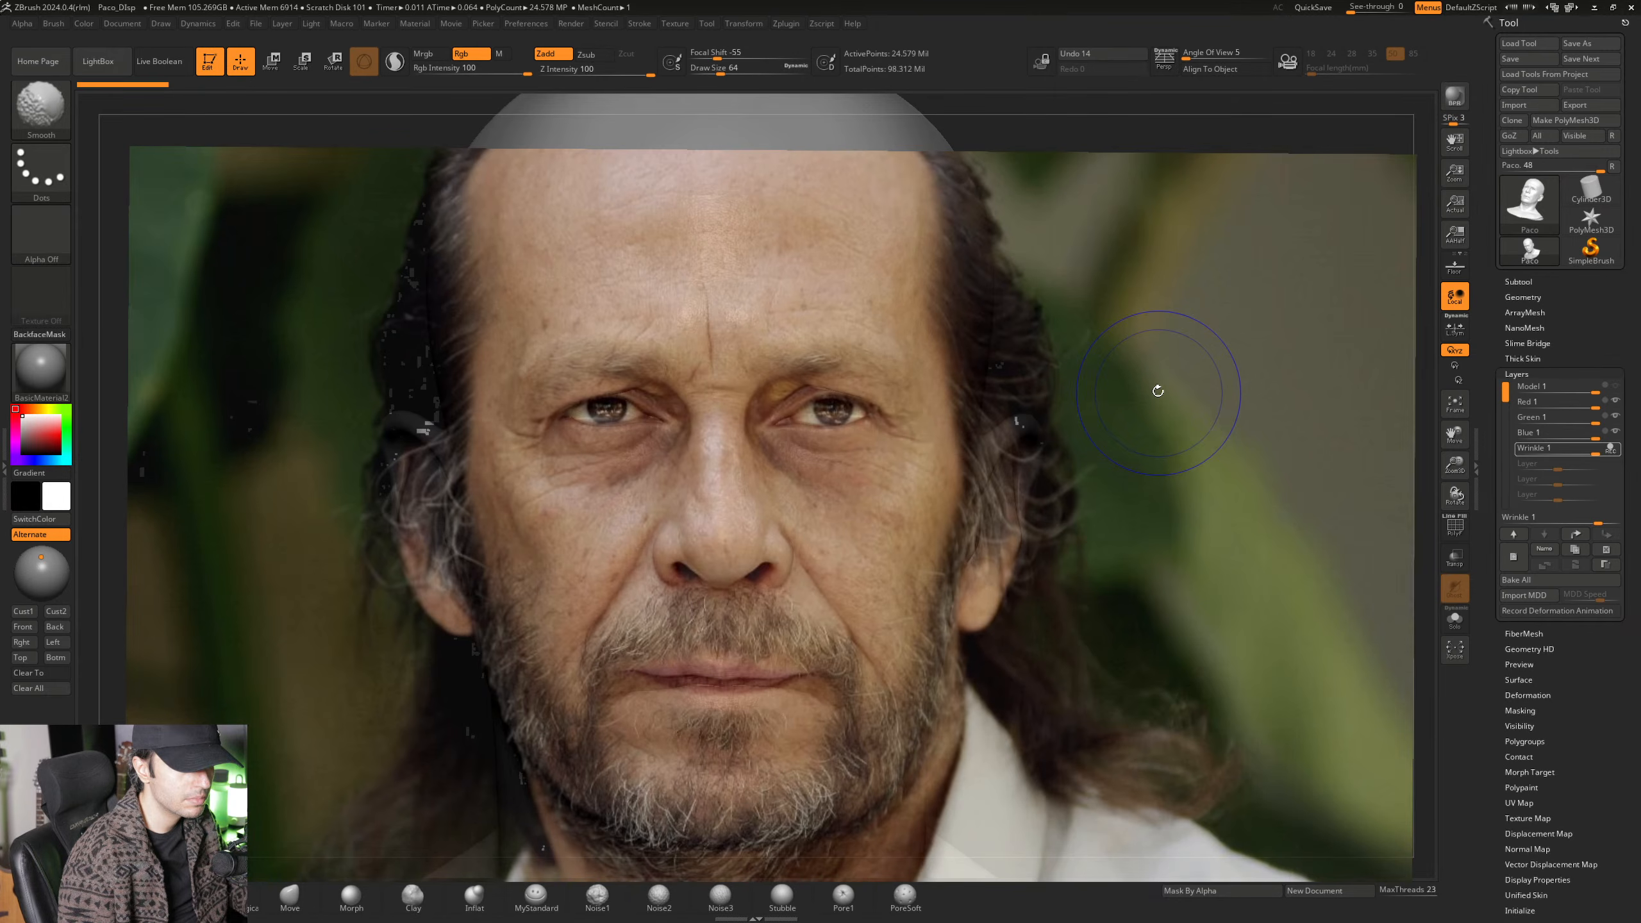
{"action": "key", "text": "shift+z"}
{"action": "key", "text": "shift+z"}
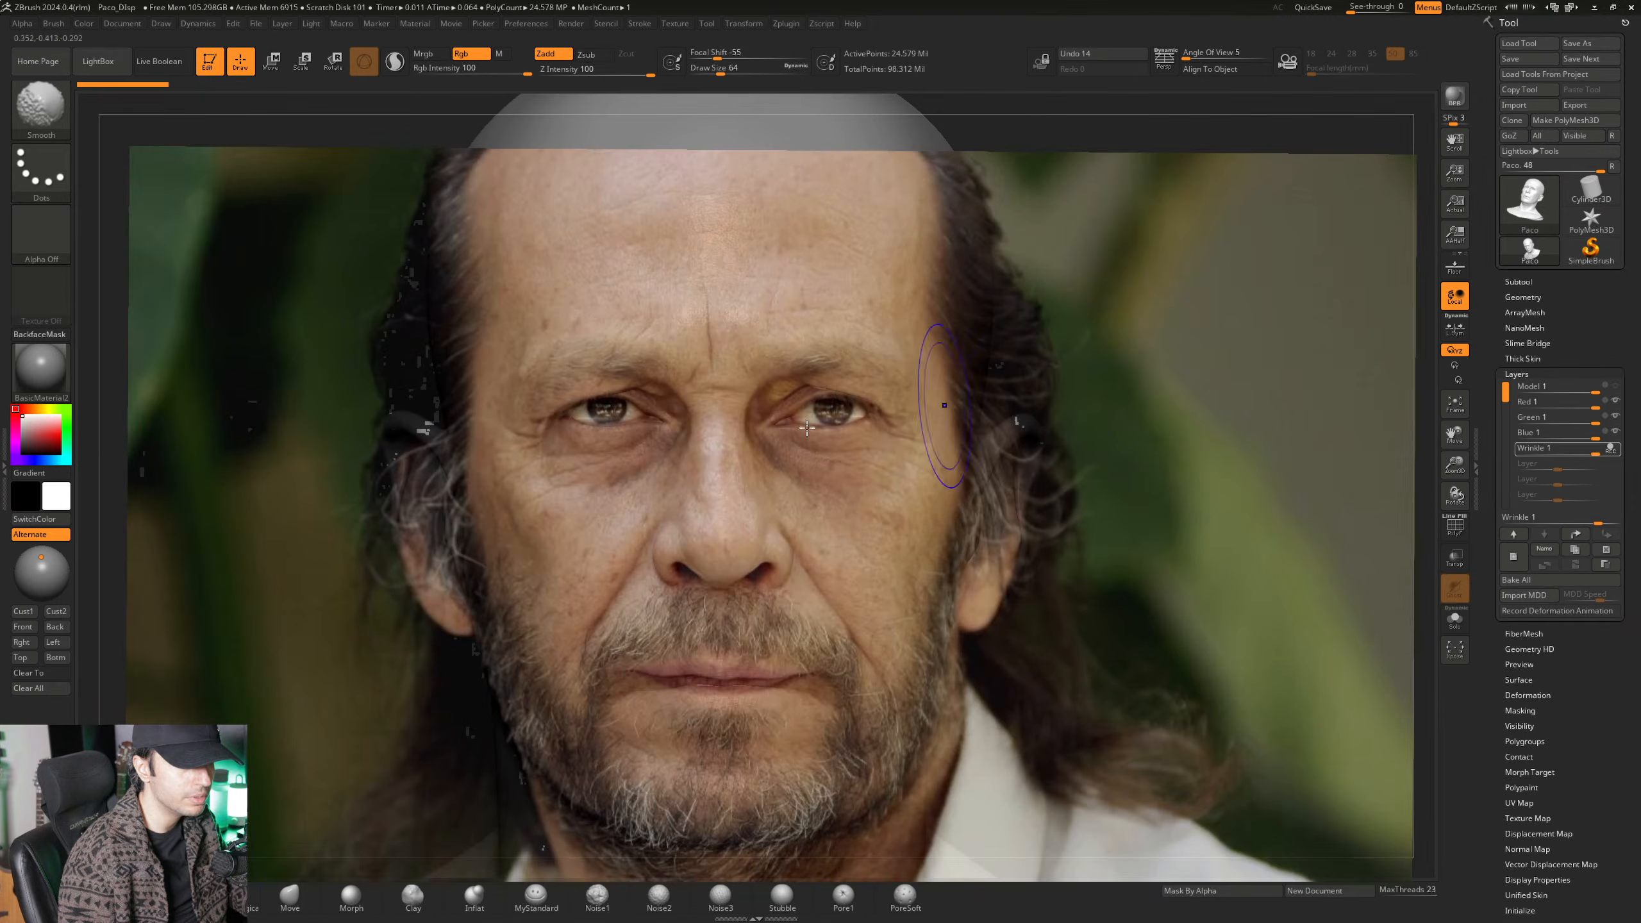
Hide and show the portrait overlay again to check the facial features against the sculpted head.
{"action": "key", "text": "shift+z"}
{"action": "key", "text": "shift+z"}
{"action": "key", "text": "shift+z"}
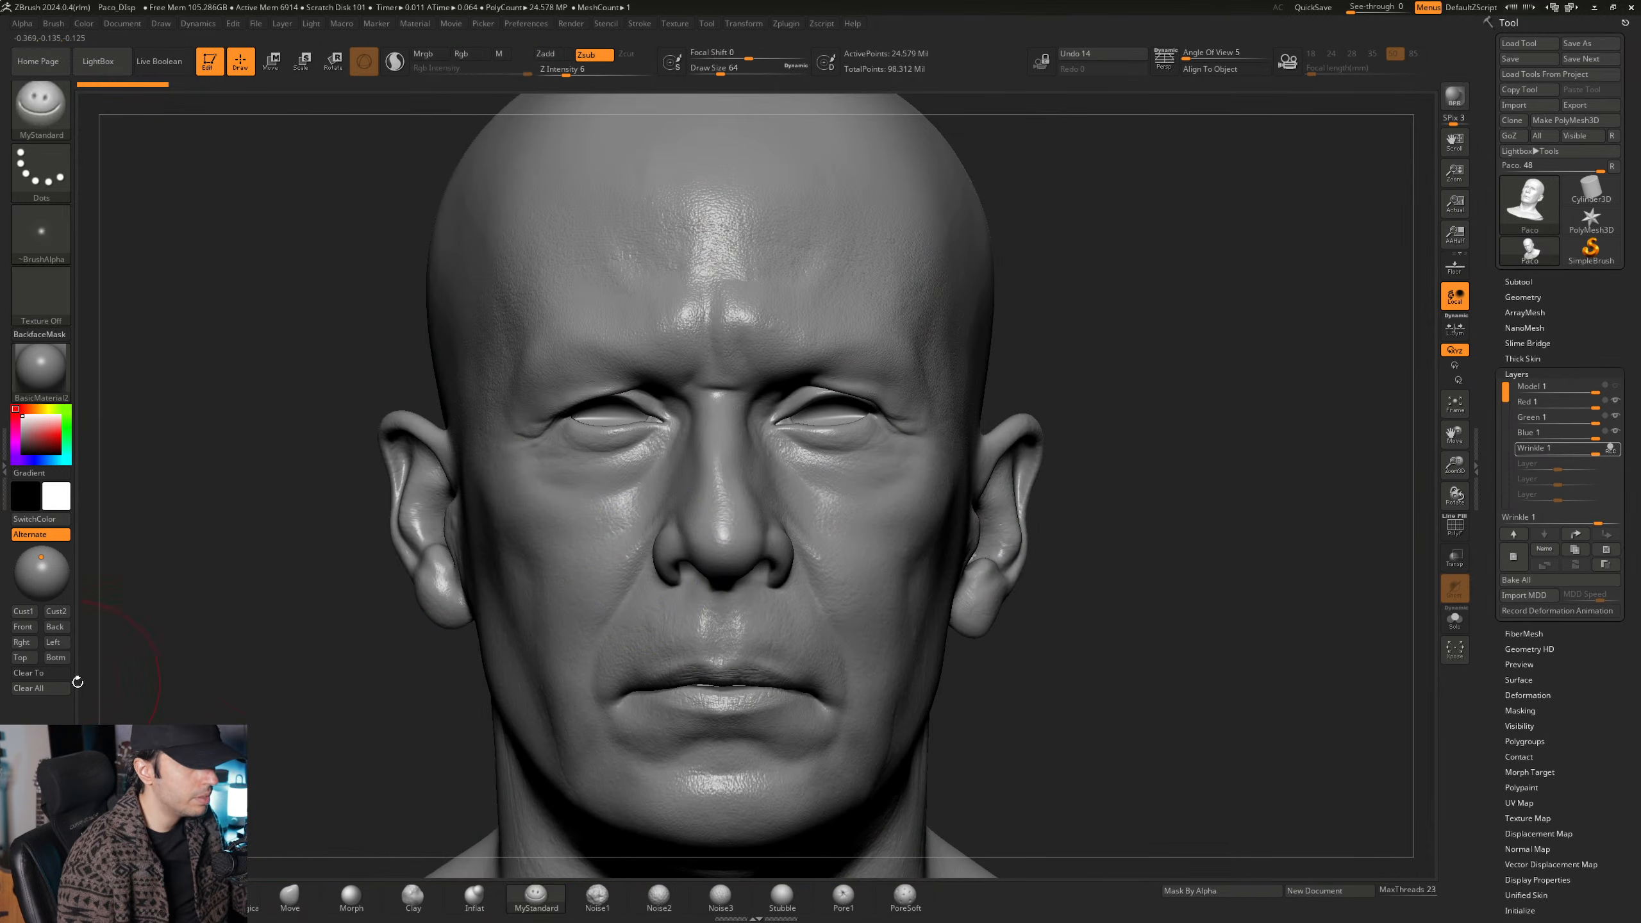
{"action": "left_click", "coordinate": [43, 673]}
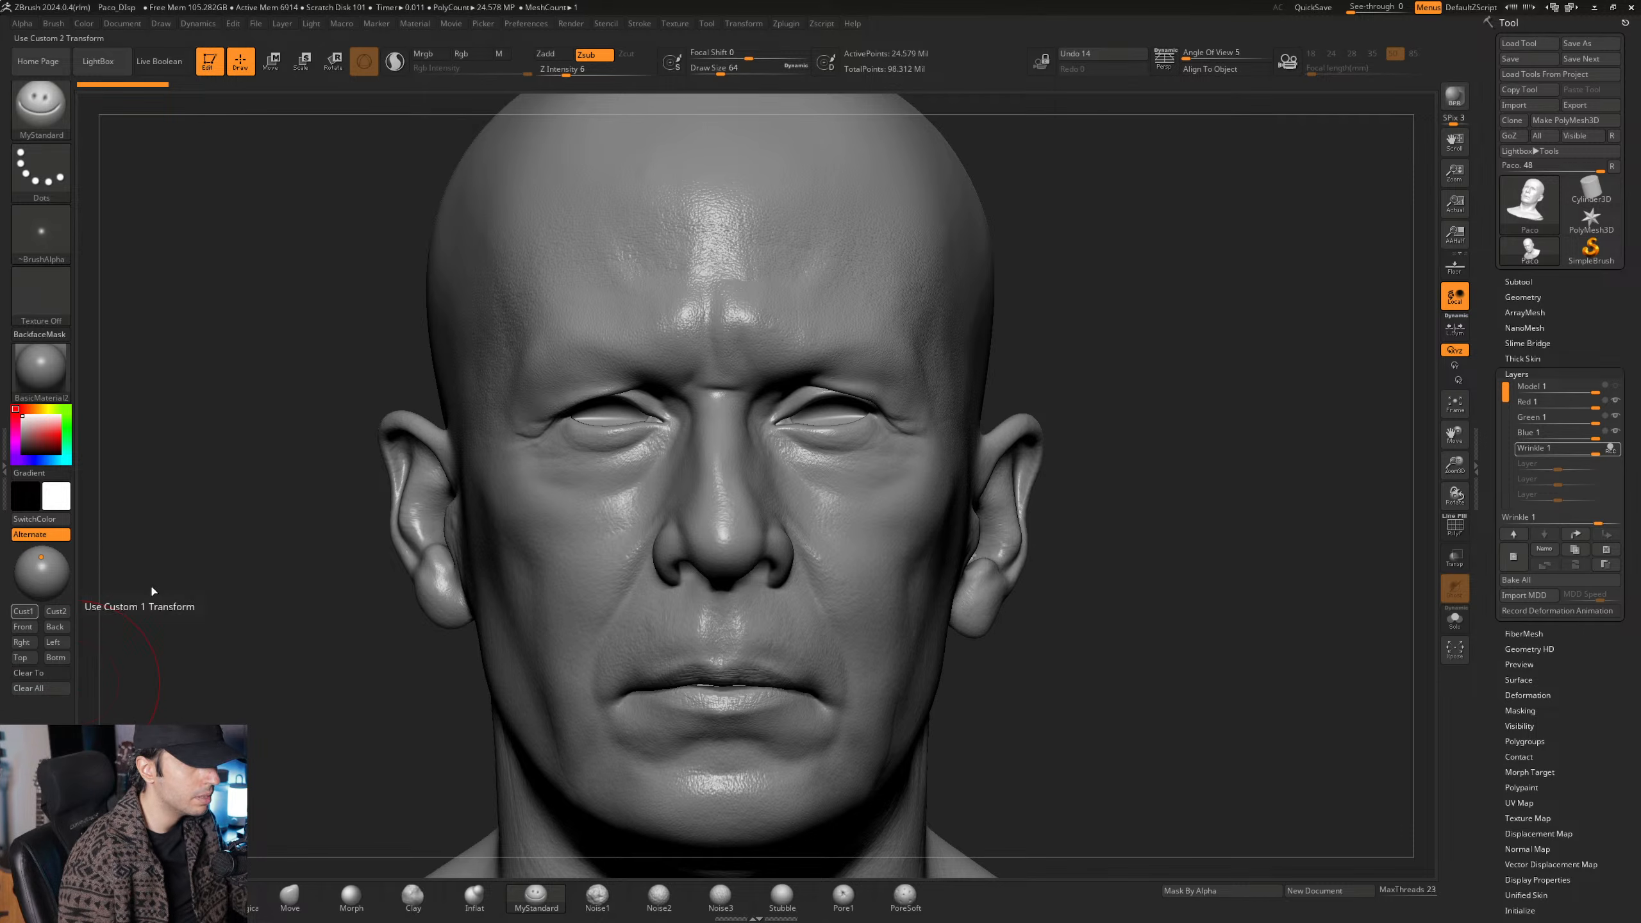
{"action": "key", "text": "shift+z"}
{"action": "key", "text": "shift+z"}
{"action": "key", "text": "shift+z"}
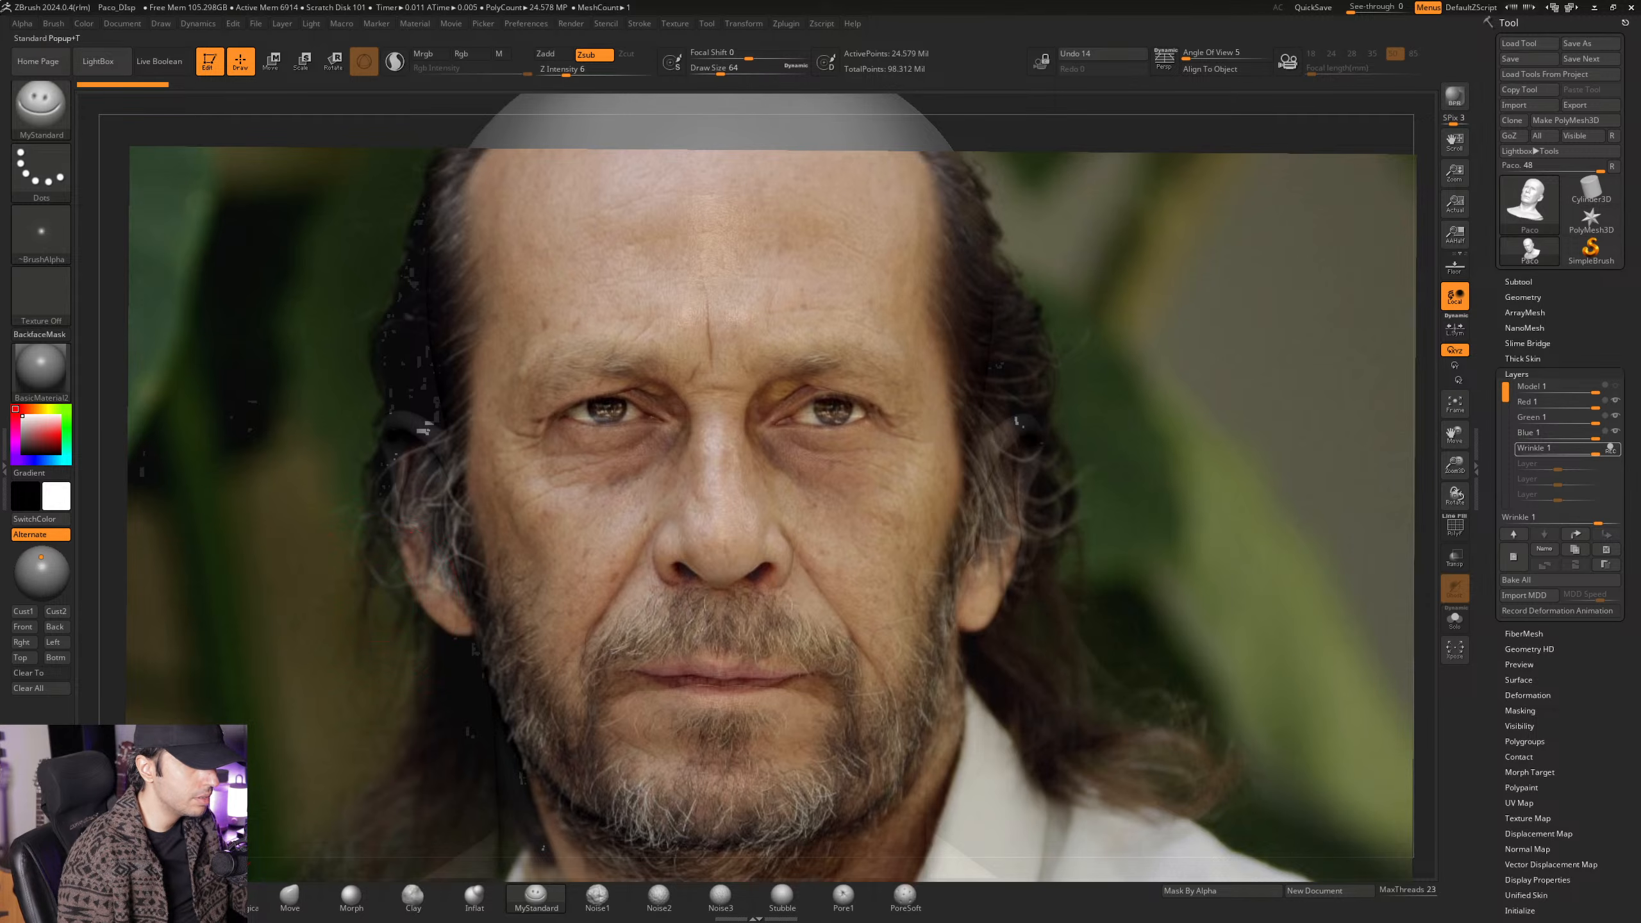
Choose the Standard brush and set it to paint colour only with Rgb.
{"action": "left_click", "coordinate": [105, 898]}
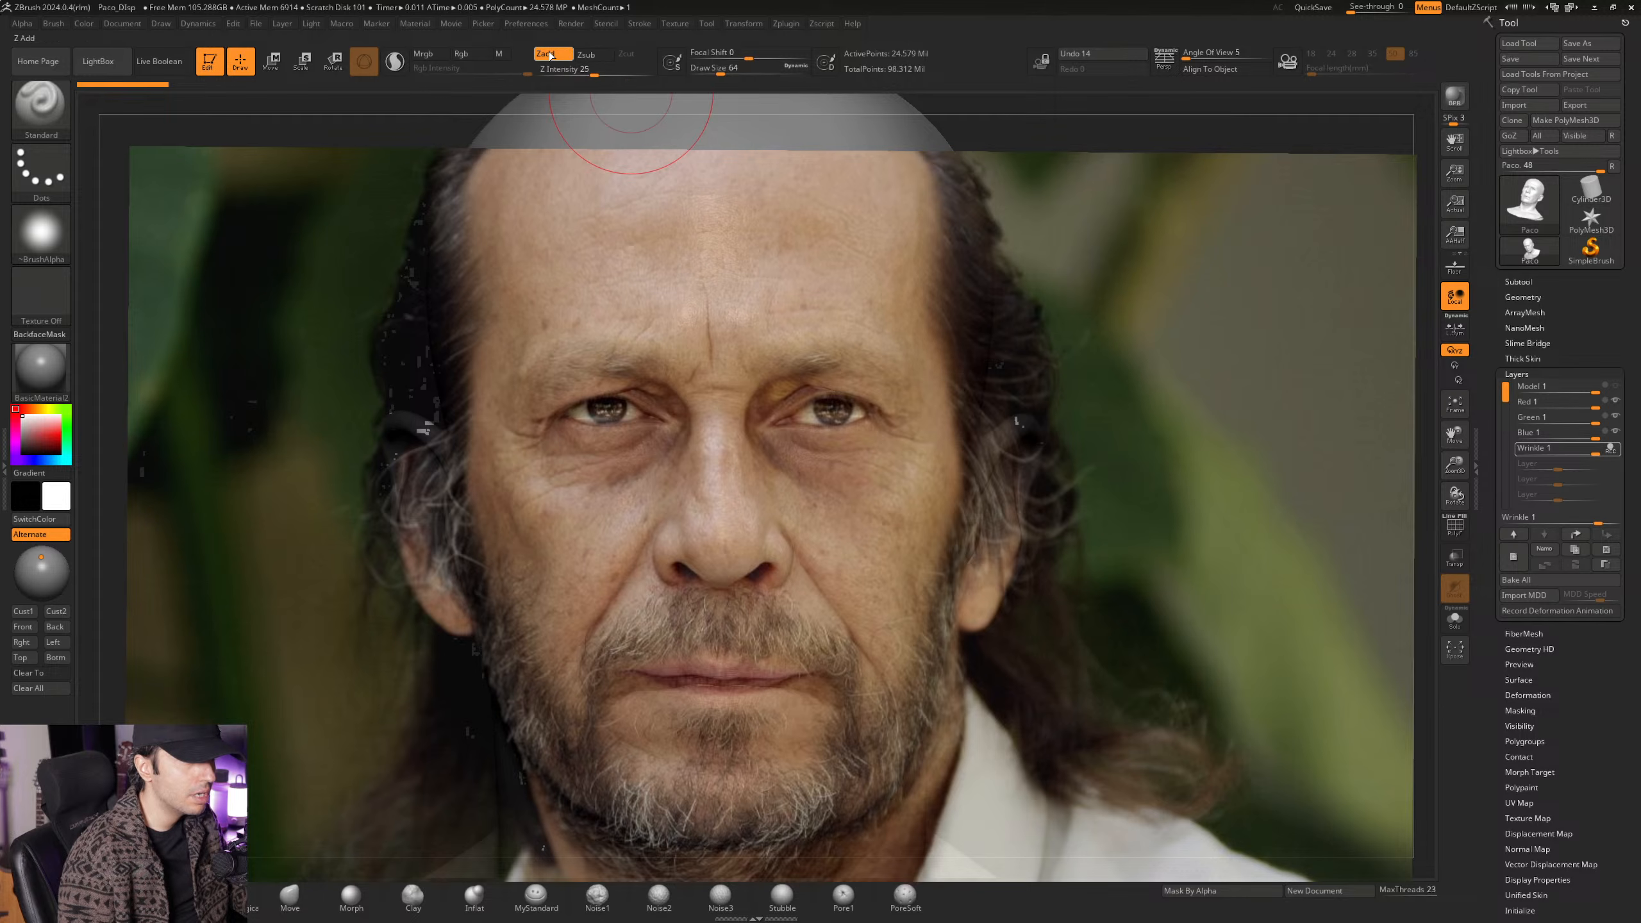
{"action": "left_click", "coordinate": [458, 54]}
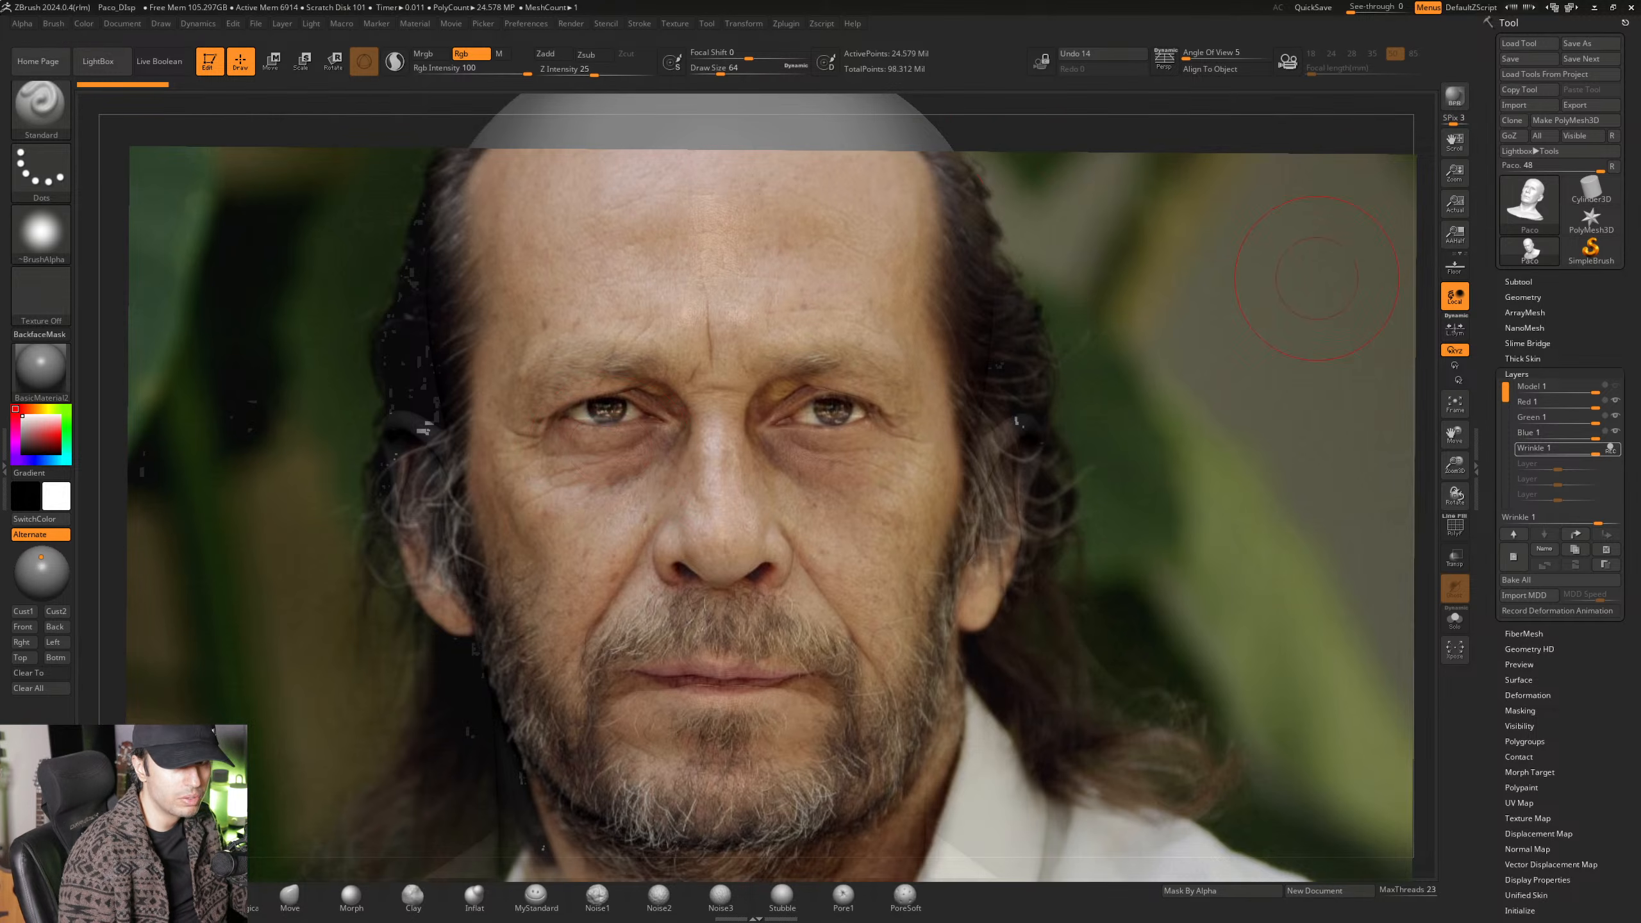
Hide the Green, Red and Blue detail layers and leave the Wrinkle 1 layer in recording mode.
{"action": "left_click", "coordinate": [1613, 417]}
{"action": "mouse_move", "coordinate": [1619, 404]}
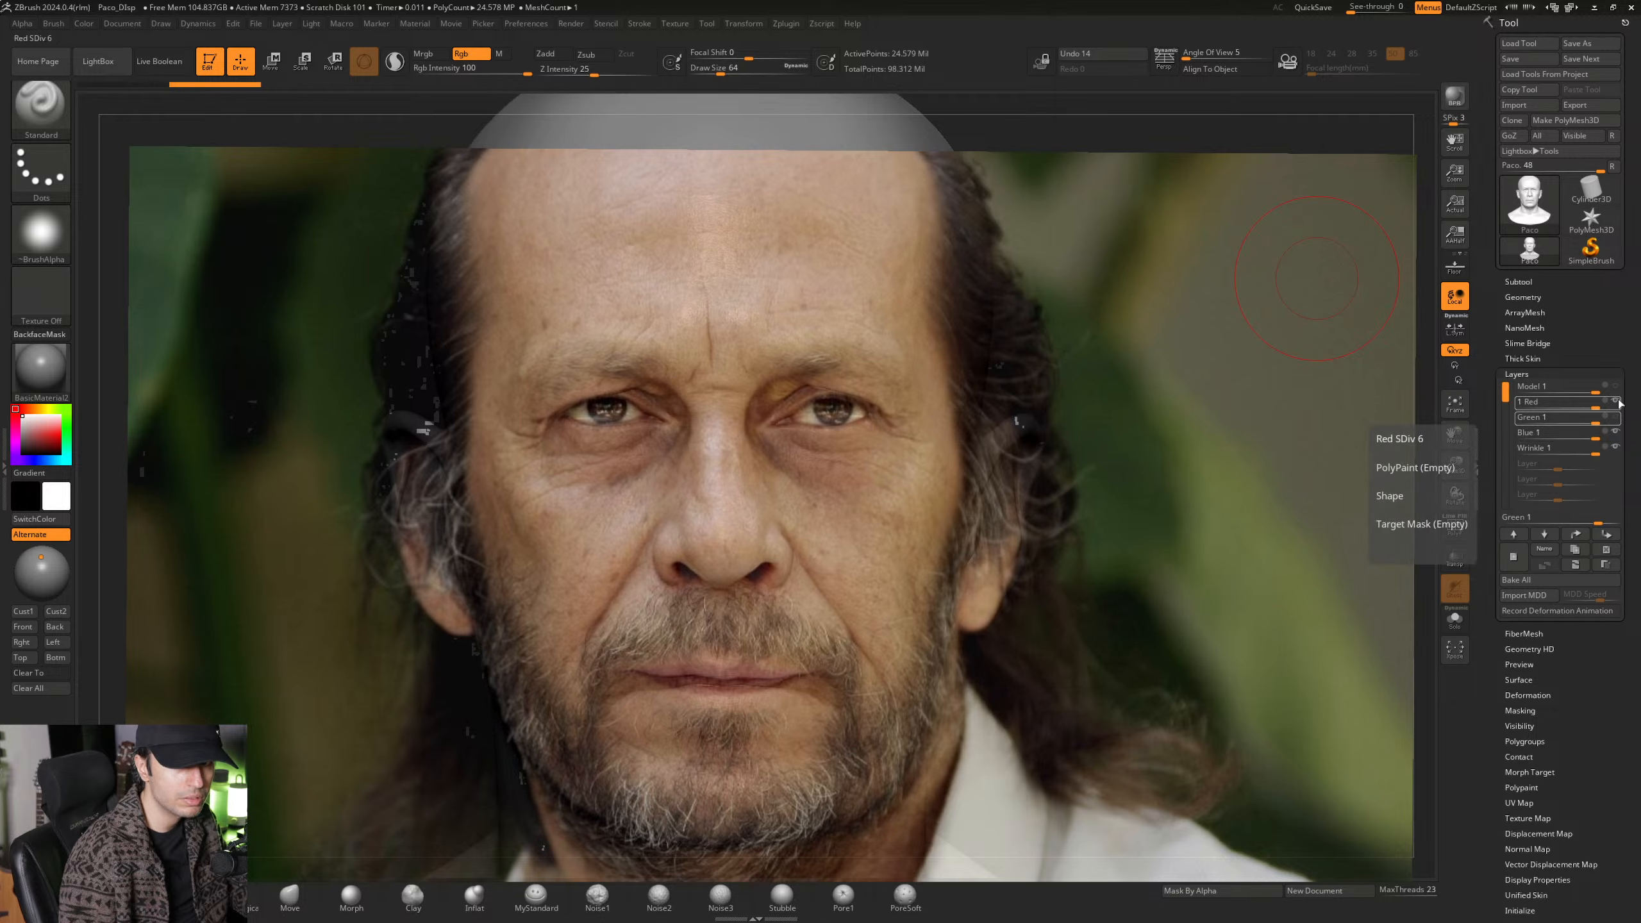
{"action": "left_click", "coordinate": [1617, 434]}
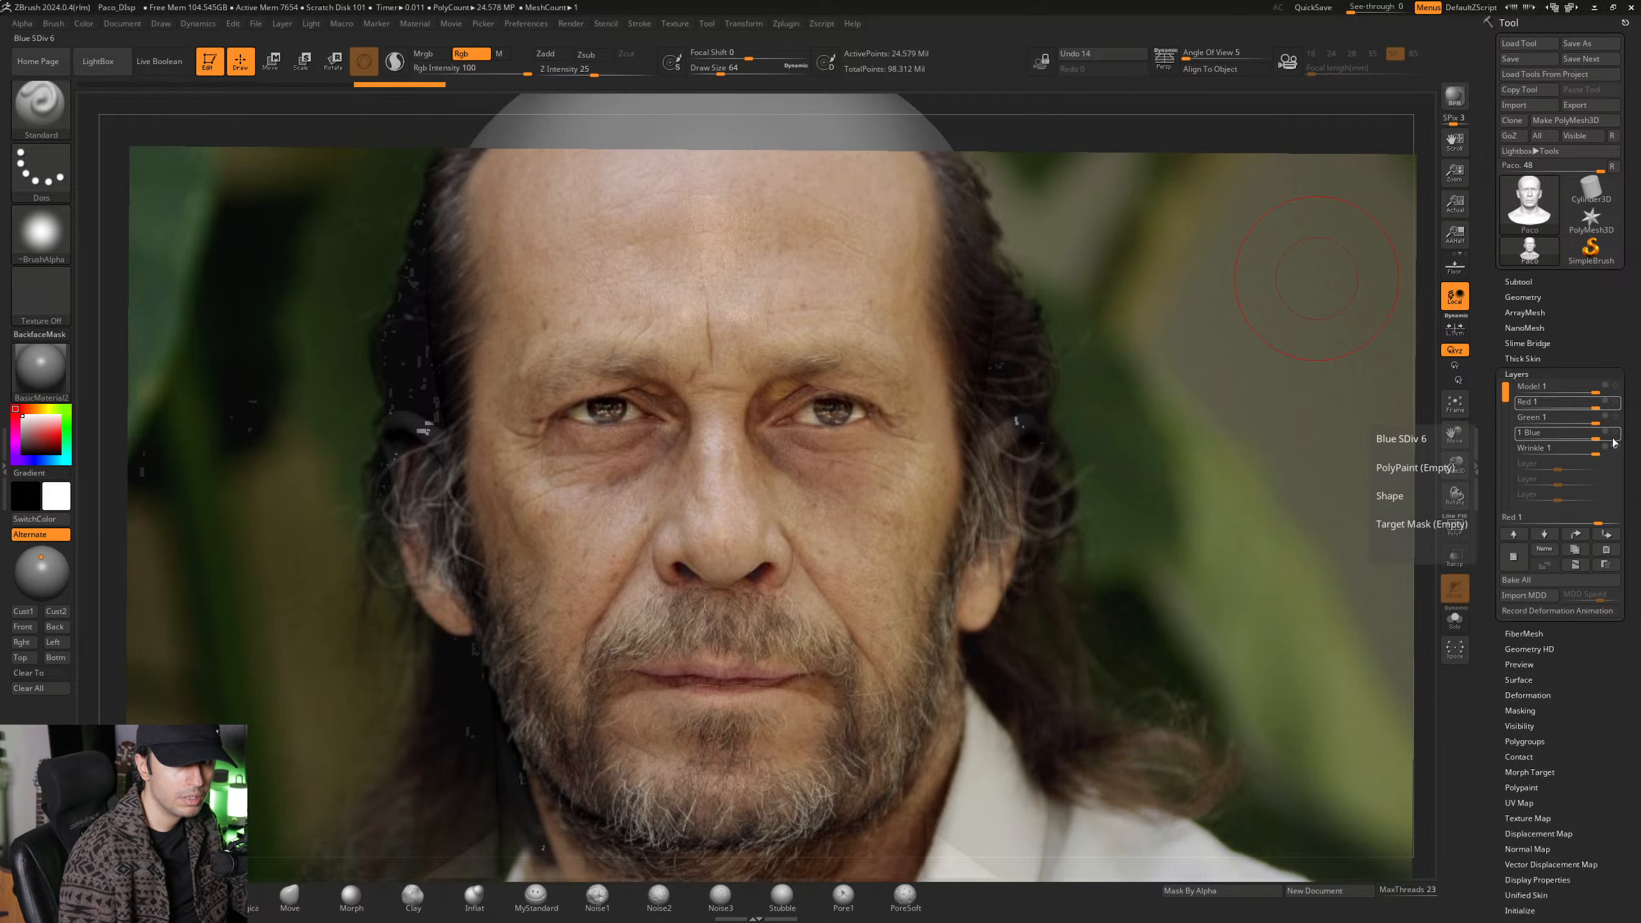
{"action": "left_click", "coordinate": [1609, 449]}
{"action": "left_click", "coordinate": [1610, 449]}
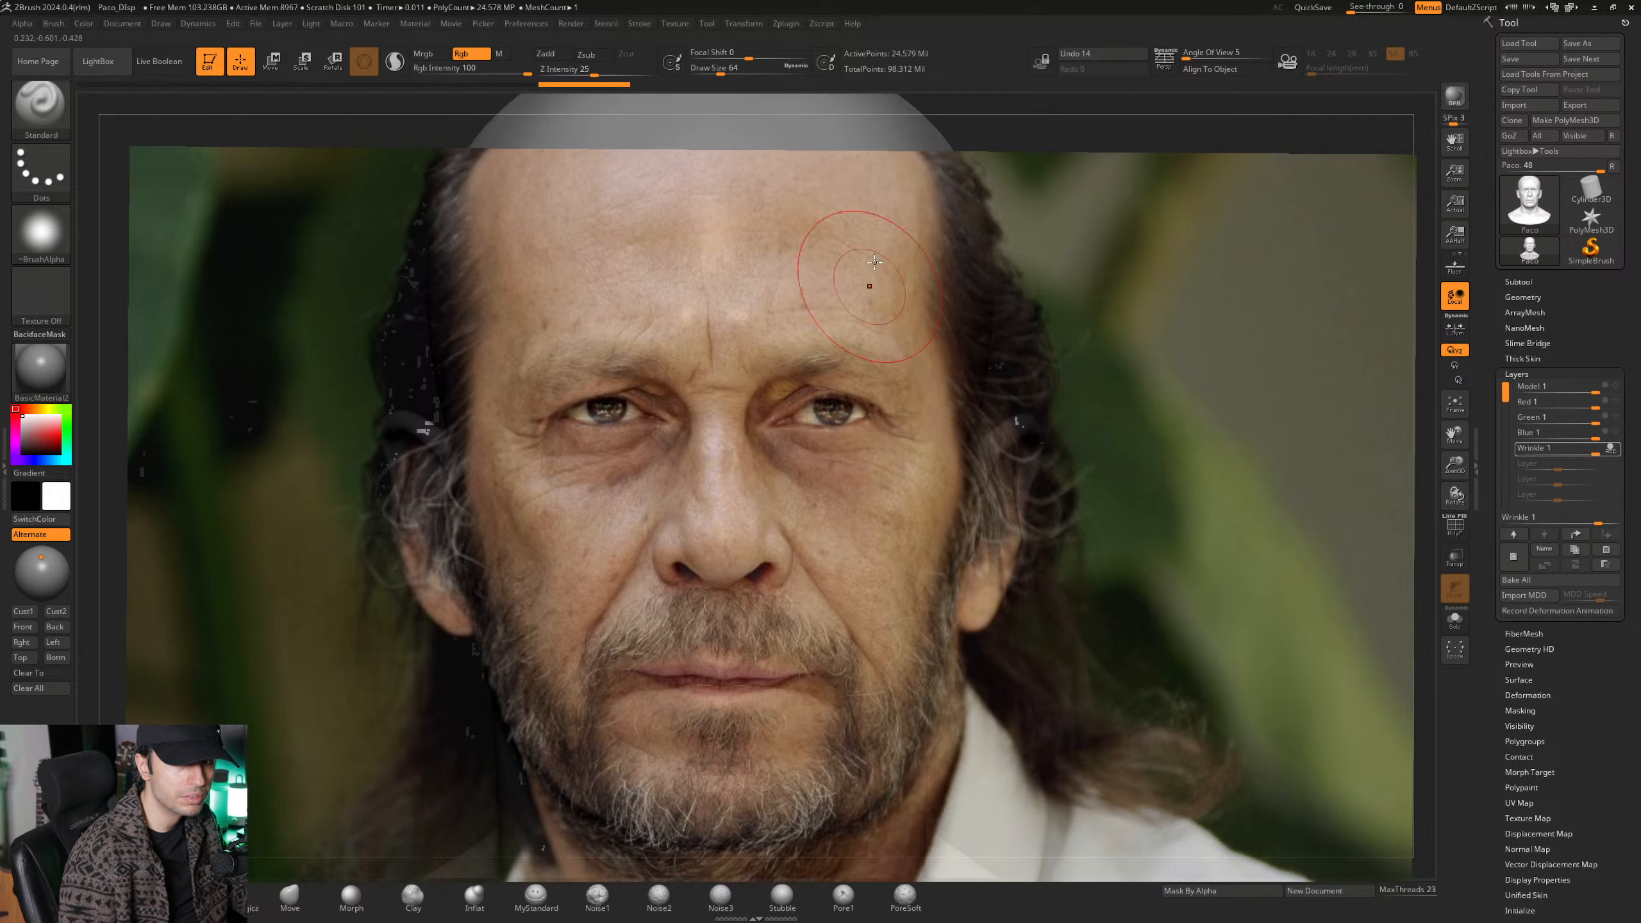
Reduce the brush's draw size to about 5.75 and hide the portrait overlay to show the bare head.
{"action": "key", "text": "space"}
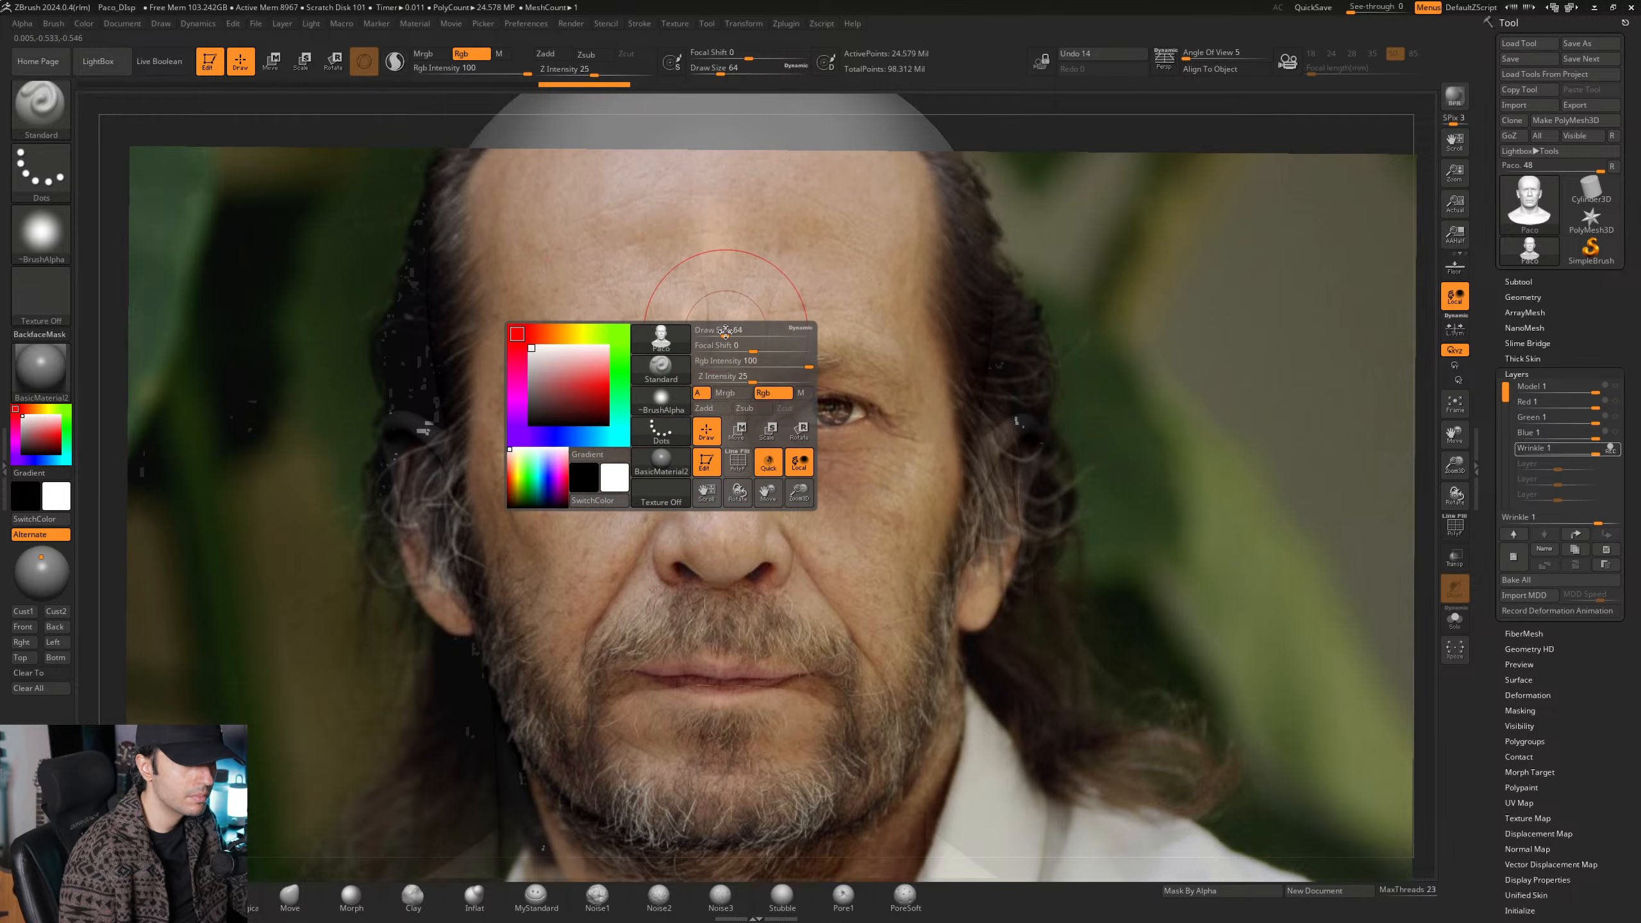
{"action": "left_click_drag", "start_coordinate": [729, 329], "coordinate": [712, 328]}
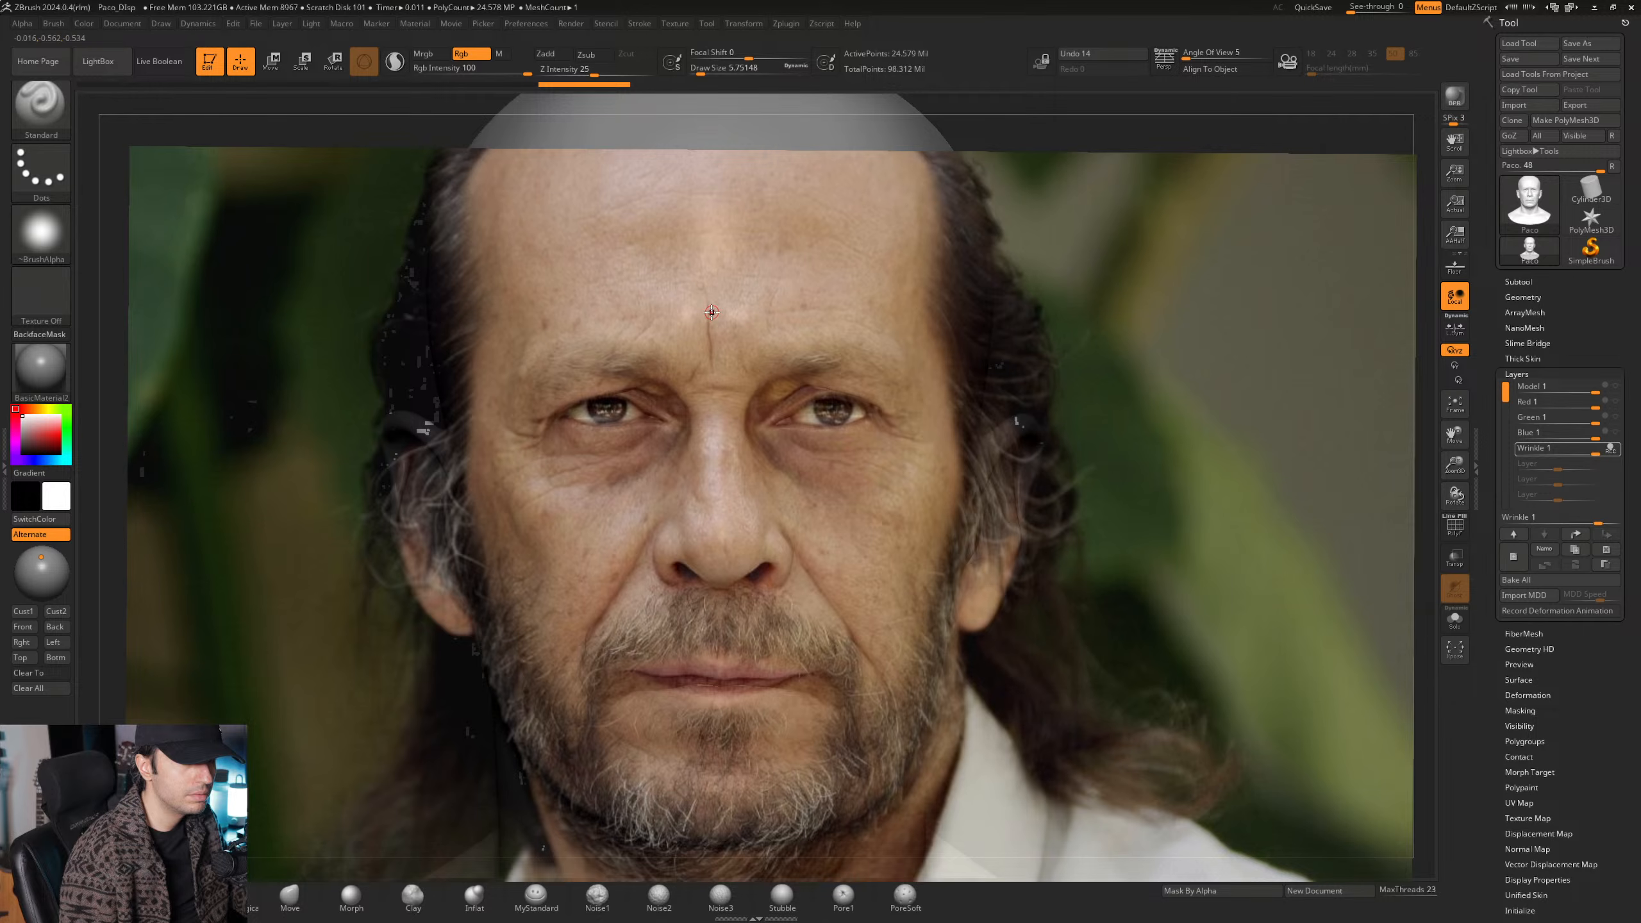
{"action": "key", "text": "shift+z"}
{"action": "key", "text": "shift+z"}
{"action": "key", "text": "shift+z"}
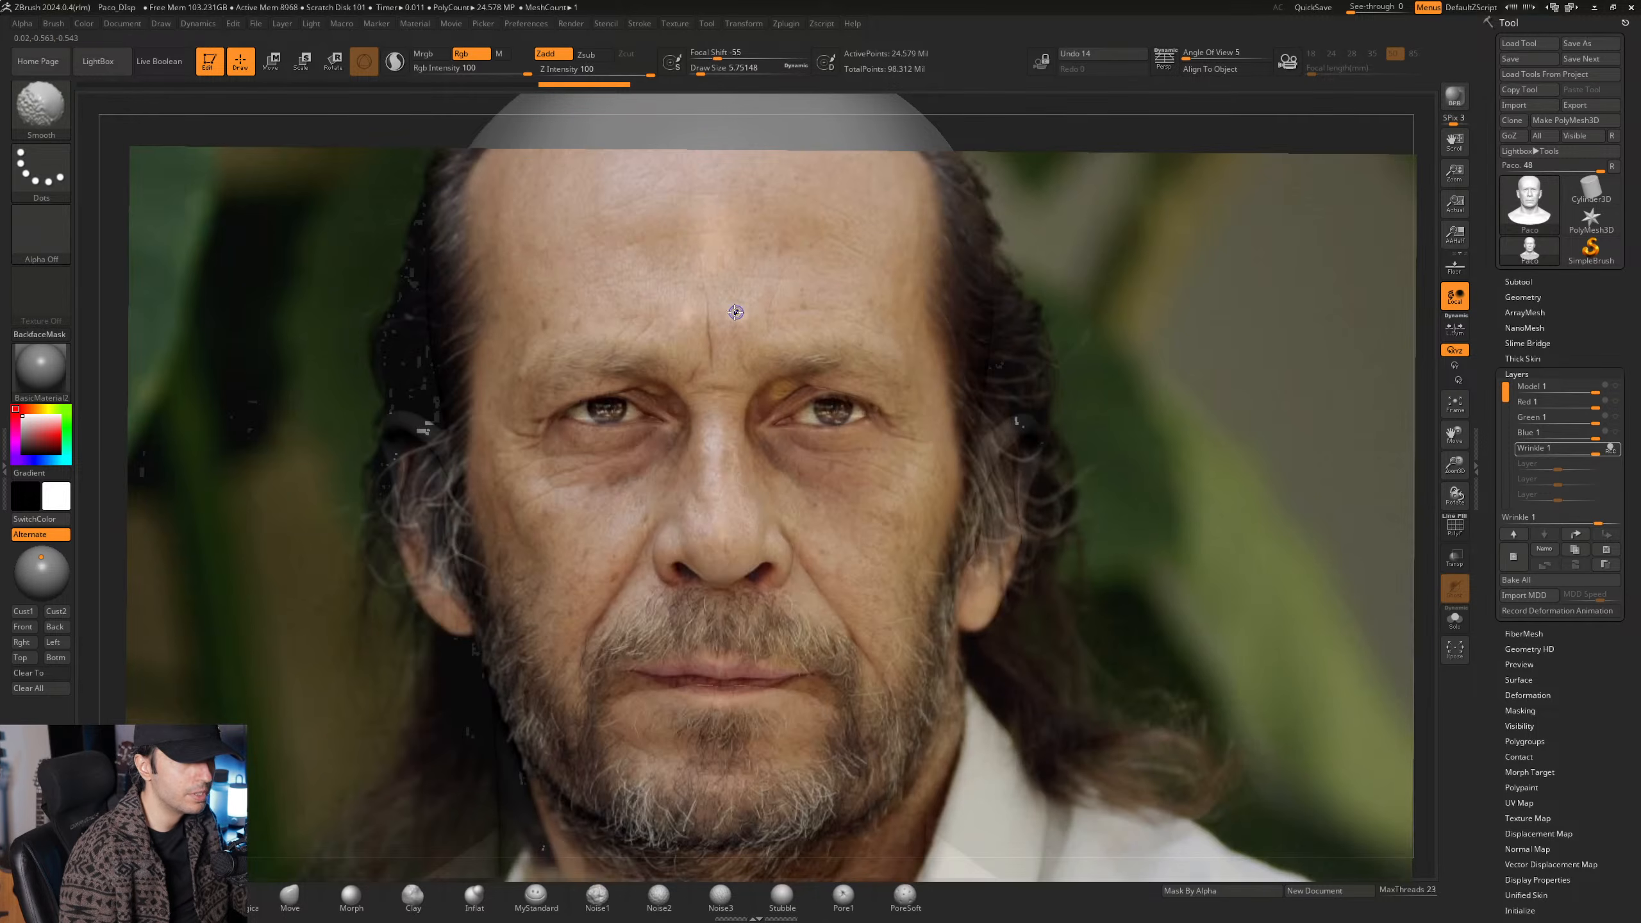
{"action": "key", "text": "shift+z"}
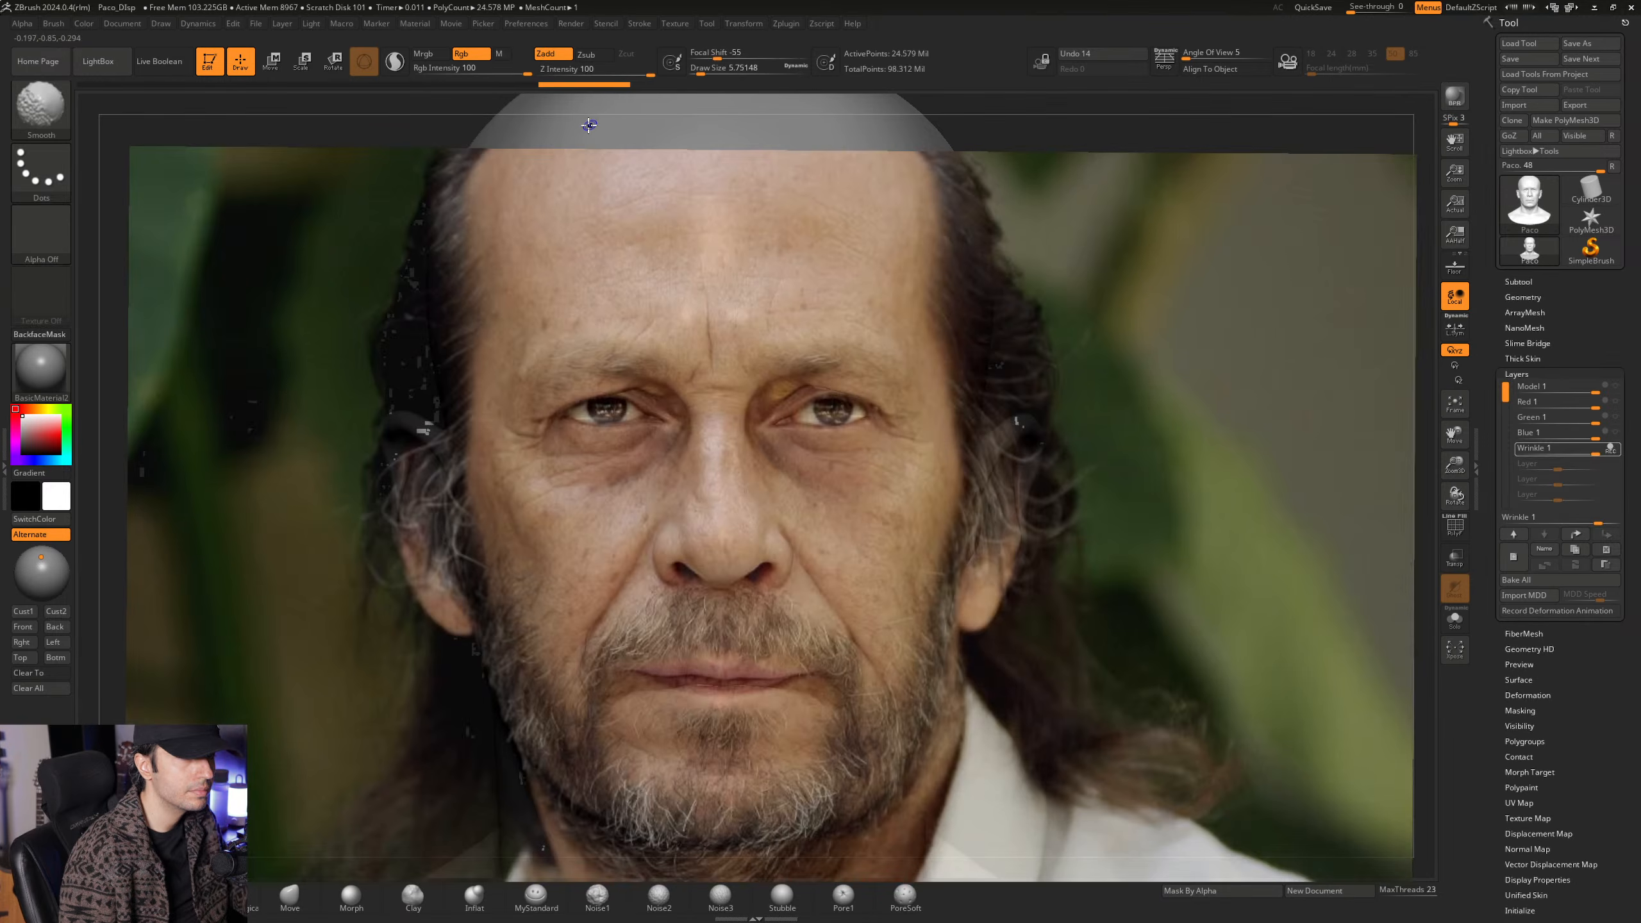
{"action": "key", "text": "shift+z"}
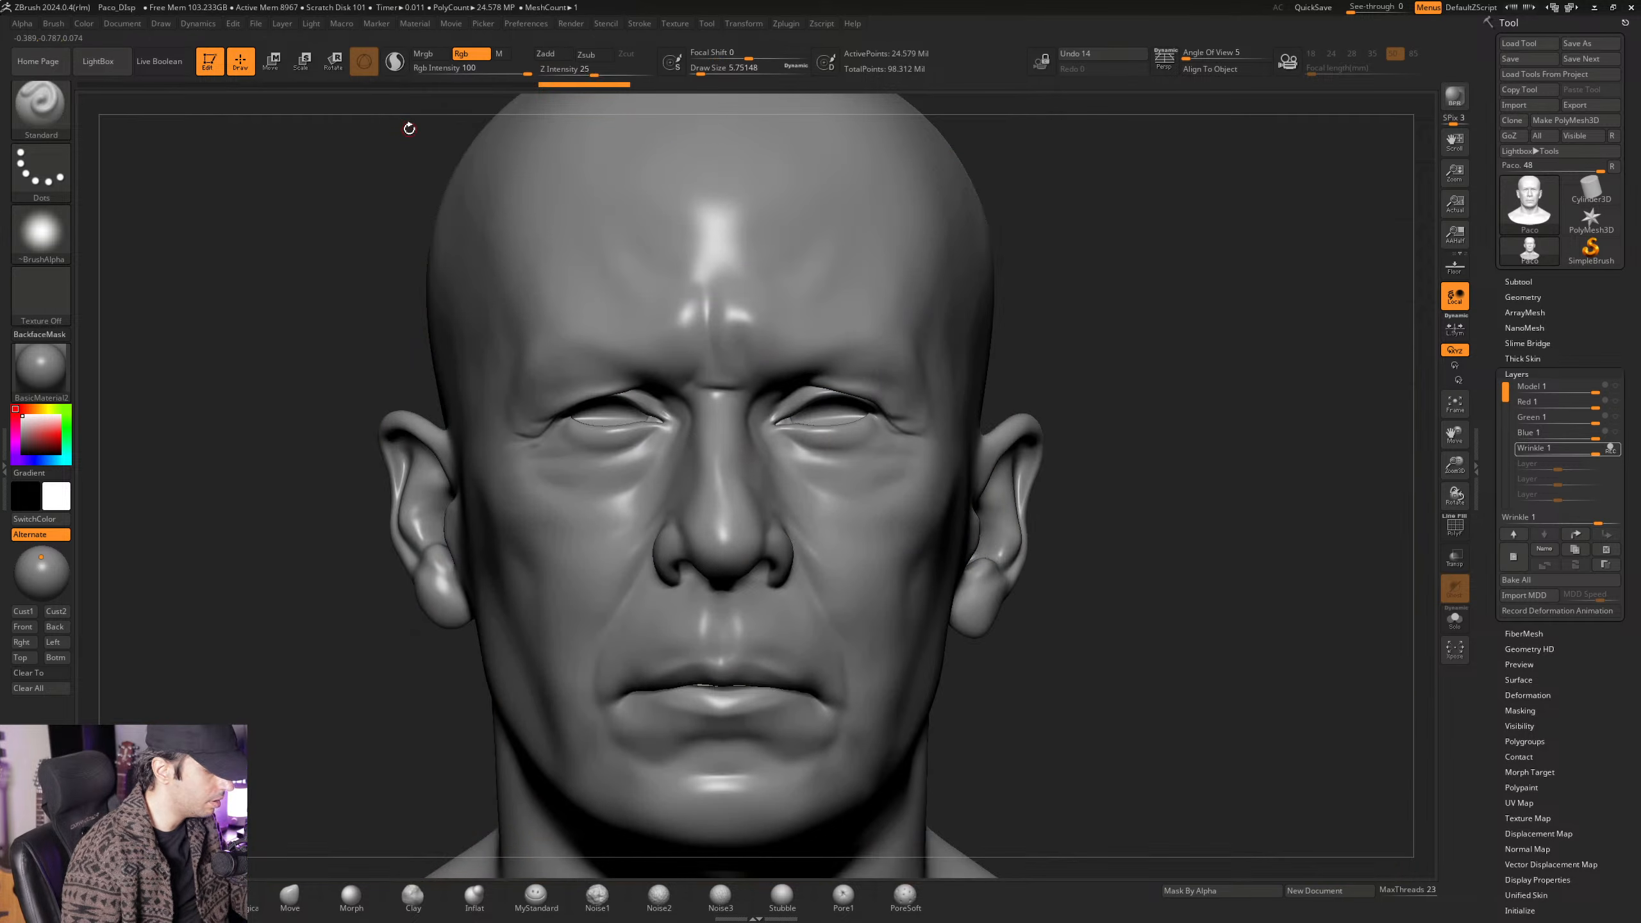
Swap the two paint colours and set the active one to red.
{"action": "key", "text": "v"}
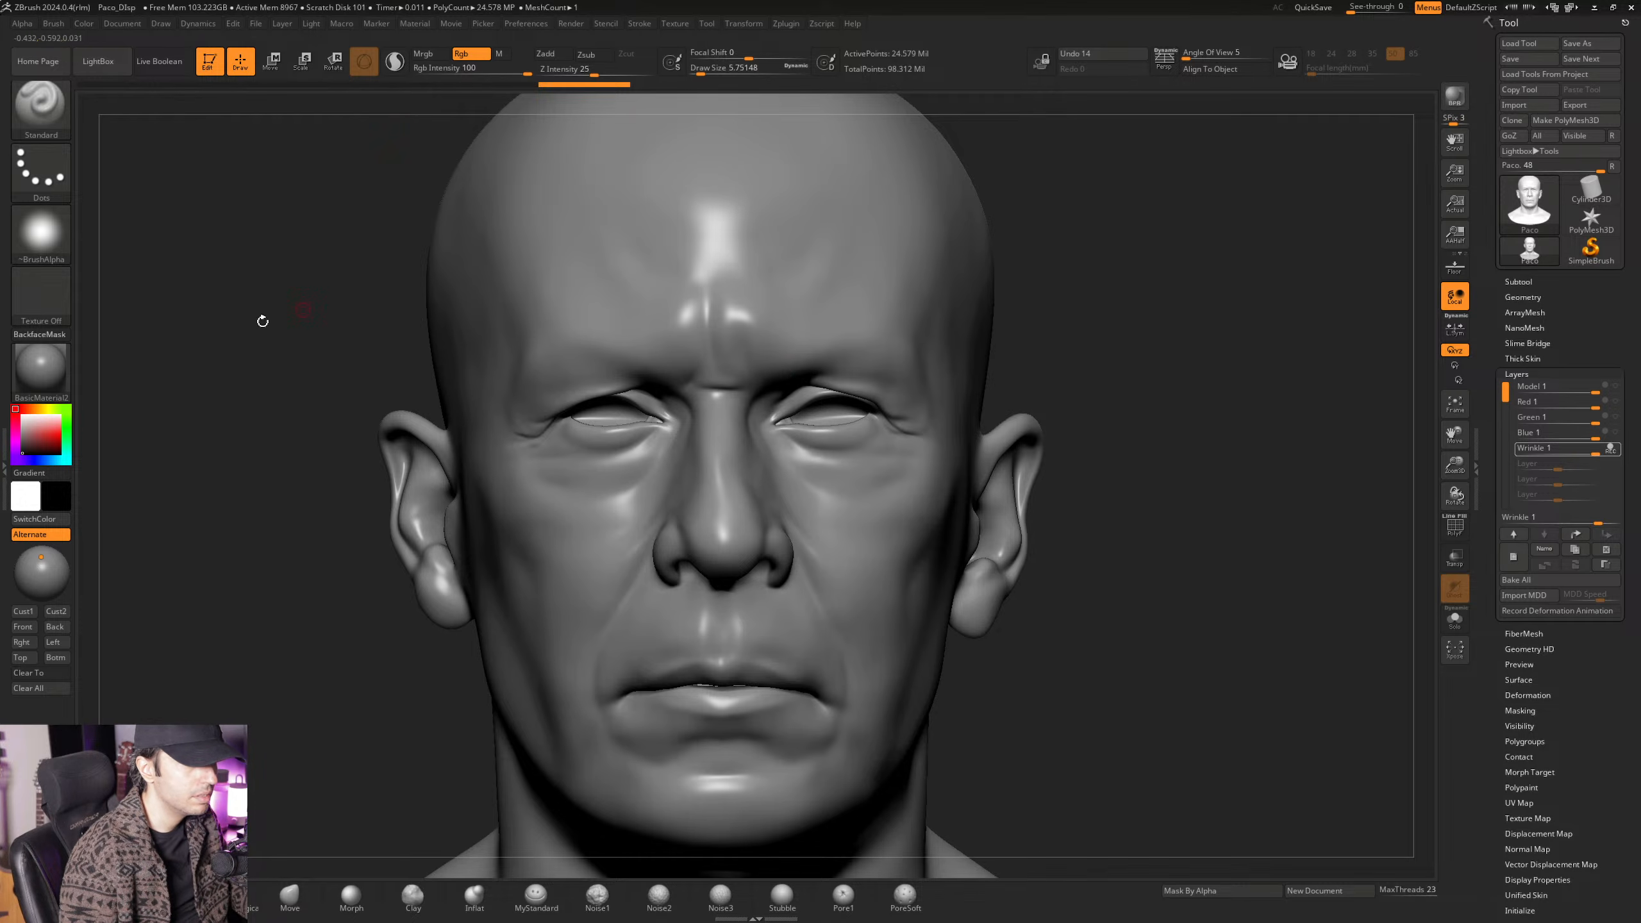
{"action": "left_click_drag", "start_coordinate": [48, 425], "coordinate": [56, 435]}
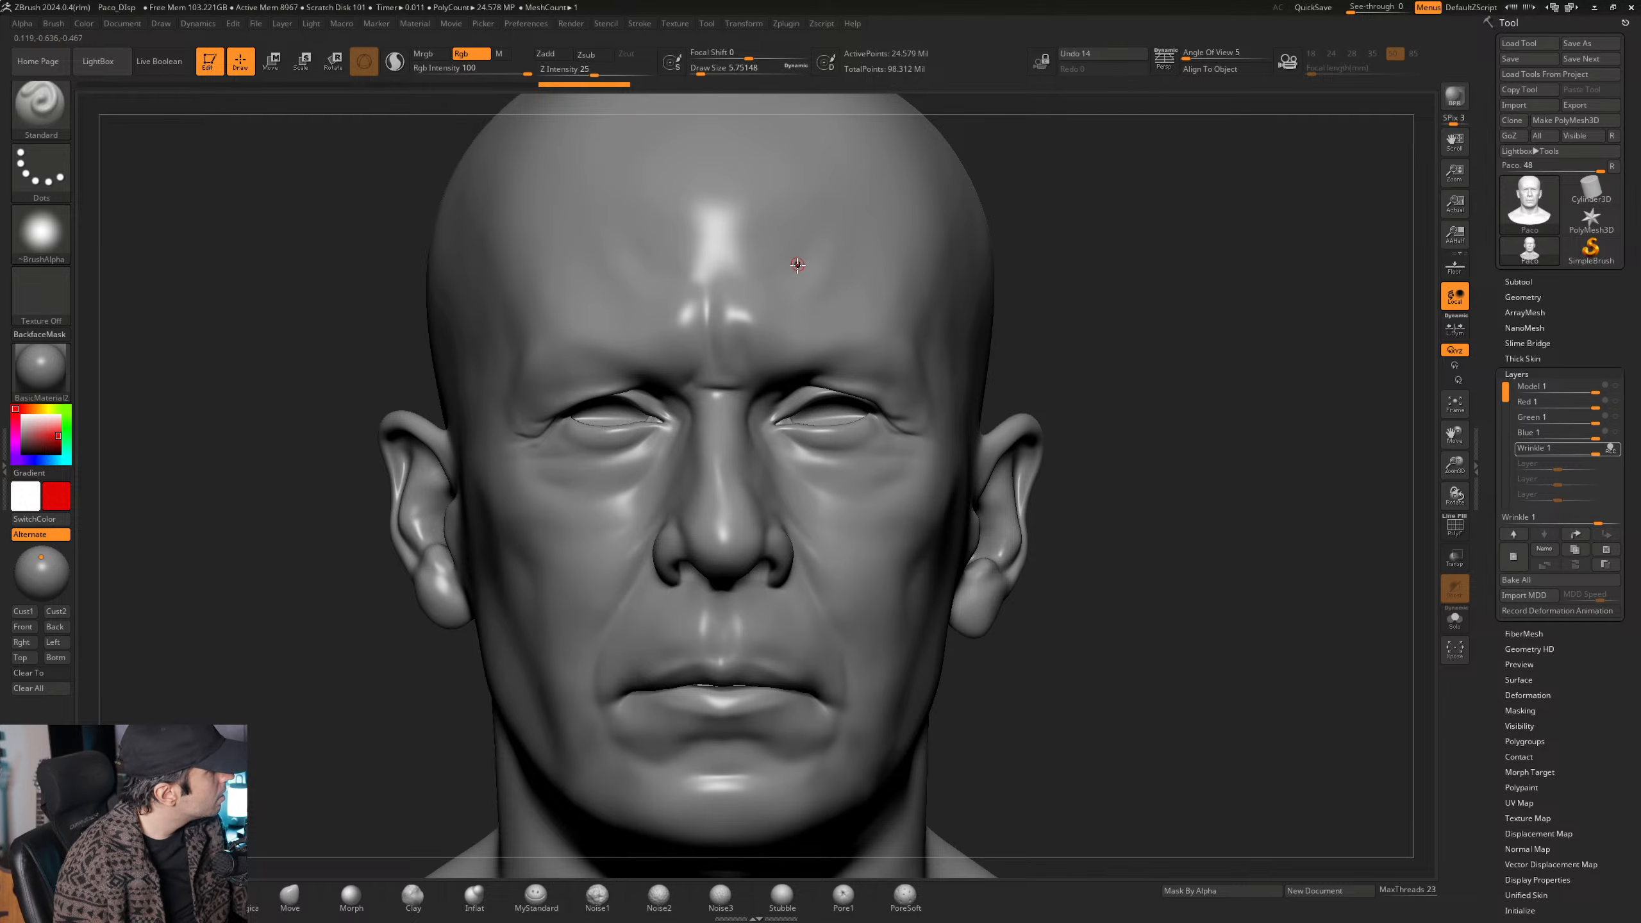
Toggle the portrait overlay repeatedly to compare the vertical frown crease between the eyebrows with the sculpted one.
{"action": "key", "text": "shift"}
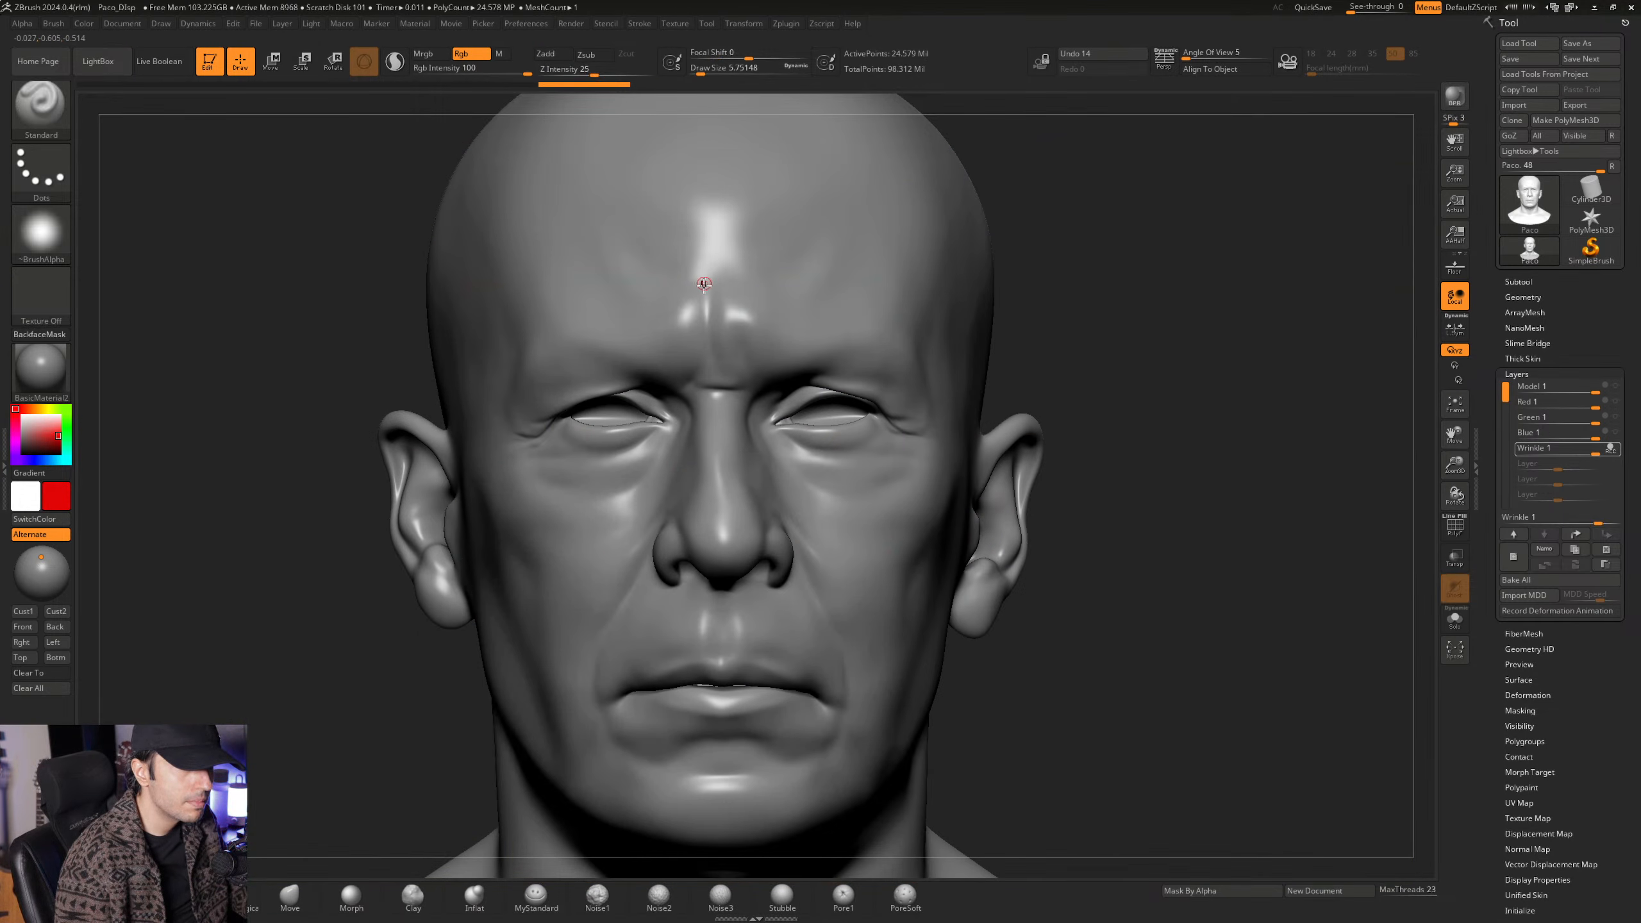
{"action": "key", "text": "shift"}
{"action": "key", "text": "shift+z"}
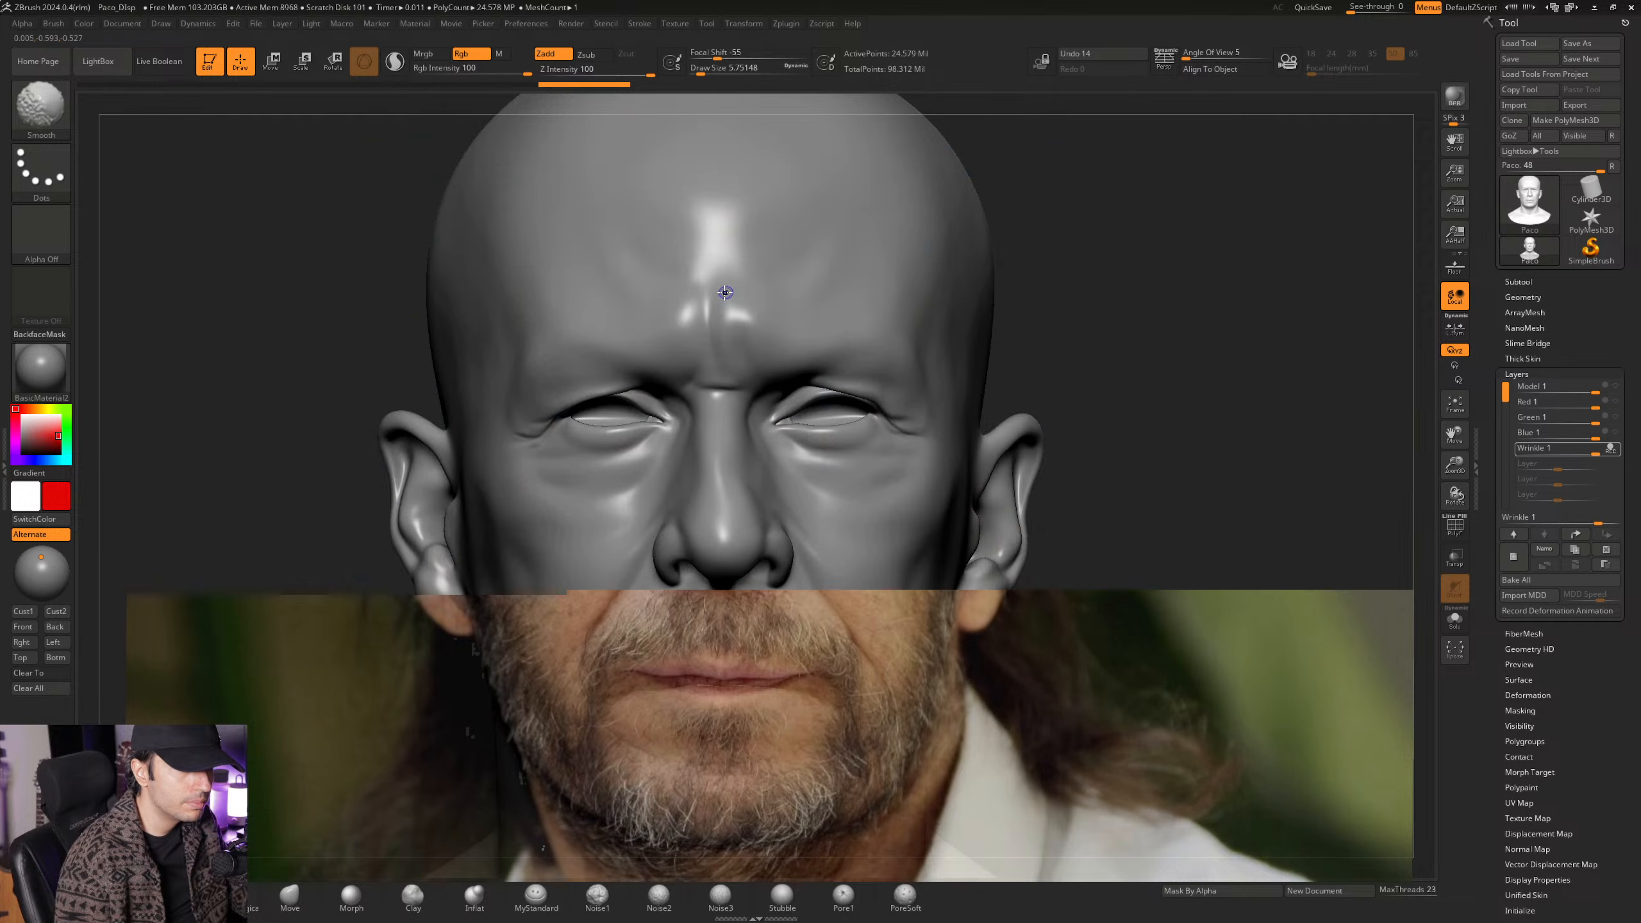
{"action": "key", "text": "shift+z"}
{"action": "key", "text": "shift+z"}
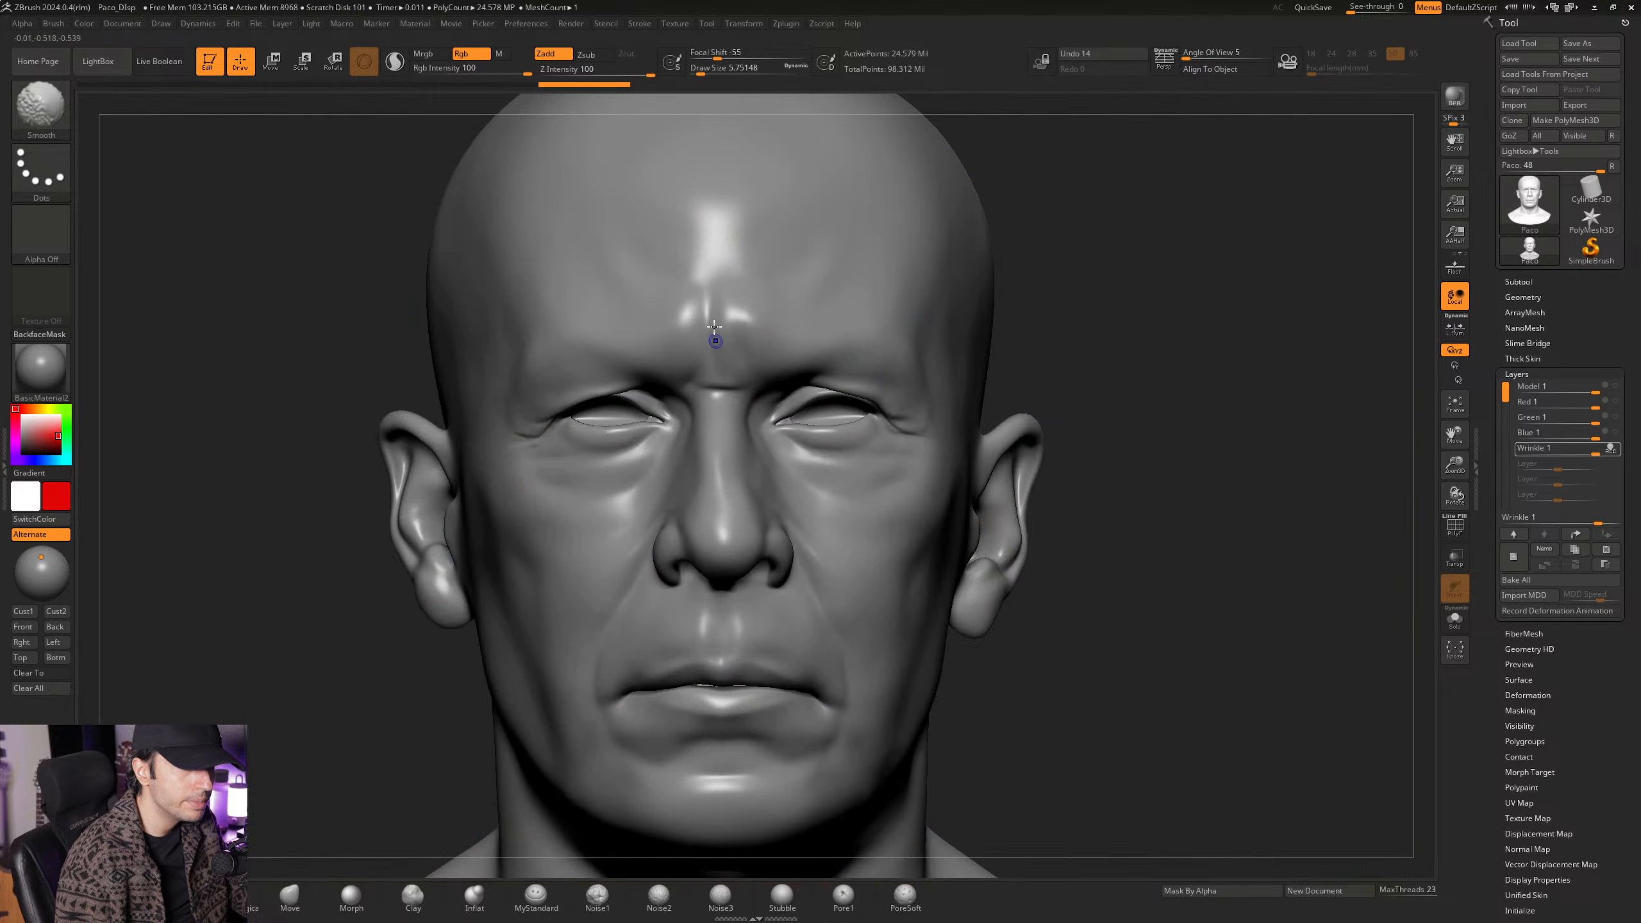
{"action": "key", "text": "shift+z"}
{"action": "key", "text": "shift+z"}
{"action": "key", "text": "shift+z"}
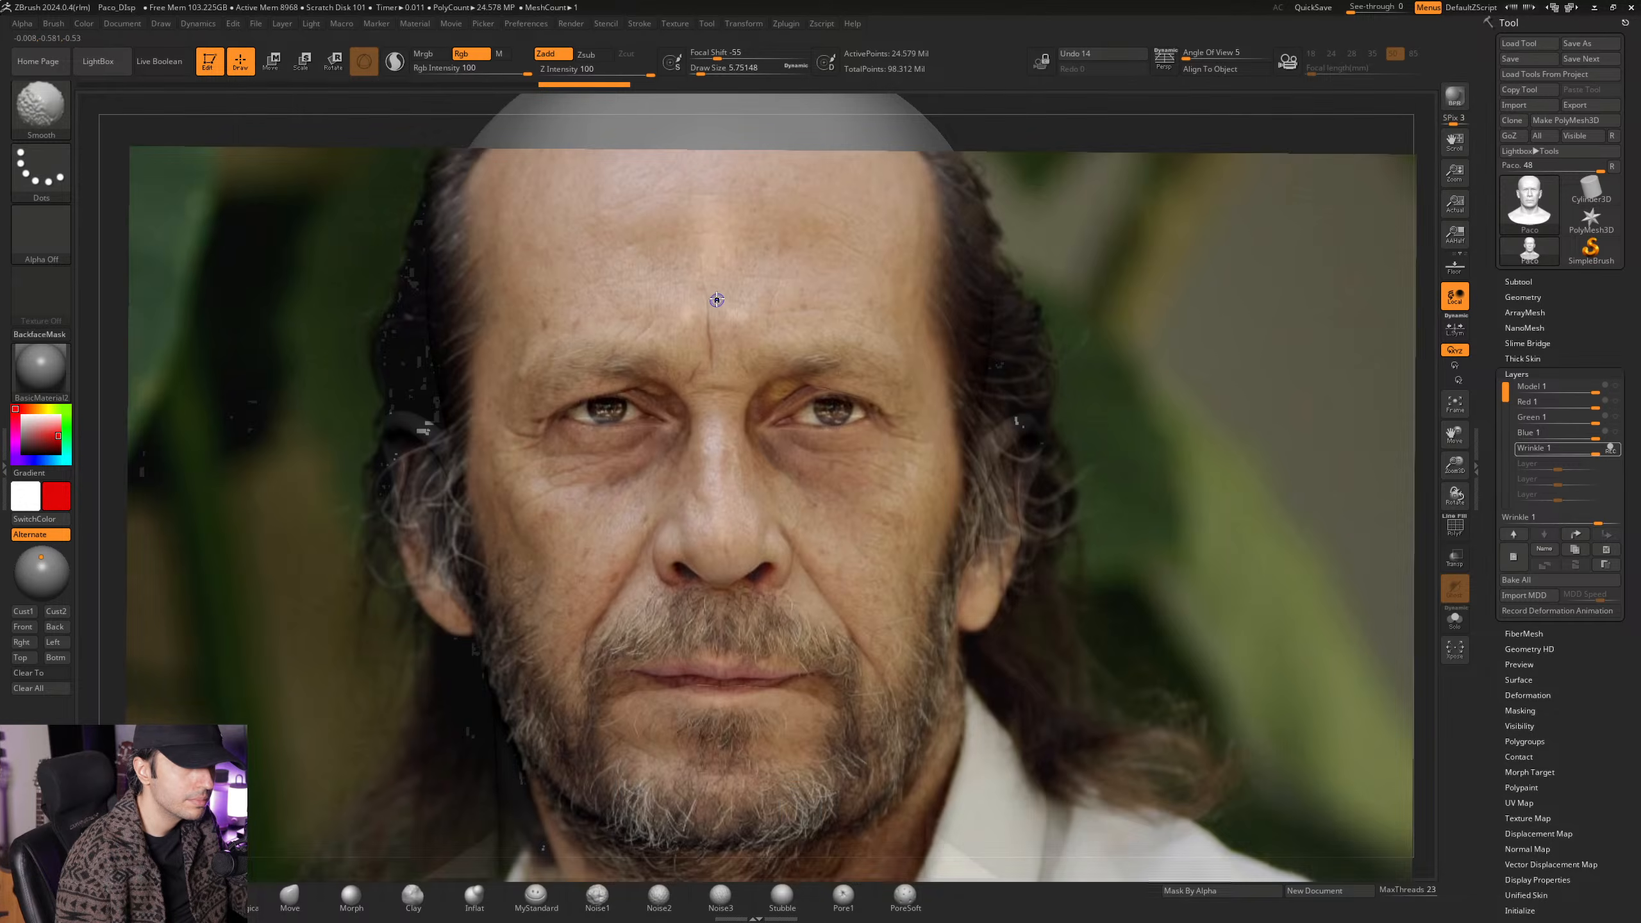
{"action": "key", "text": "shift+z"}
{"action": "key", "text": "shift+z"}
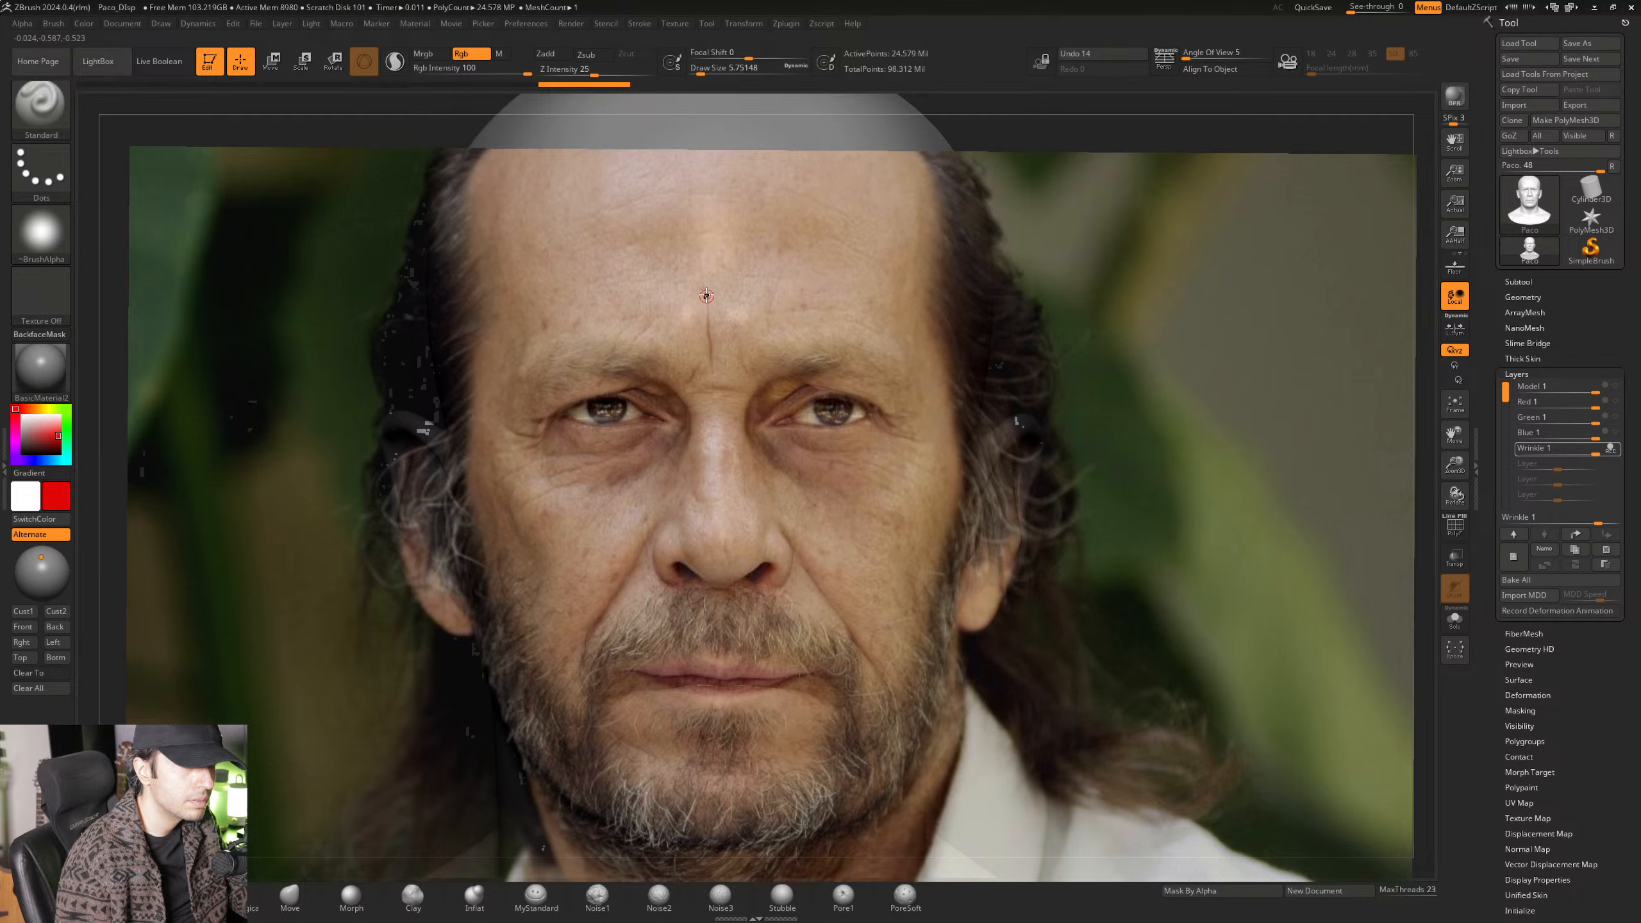
{"action": "key", "text": "shift+z"}
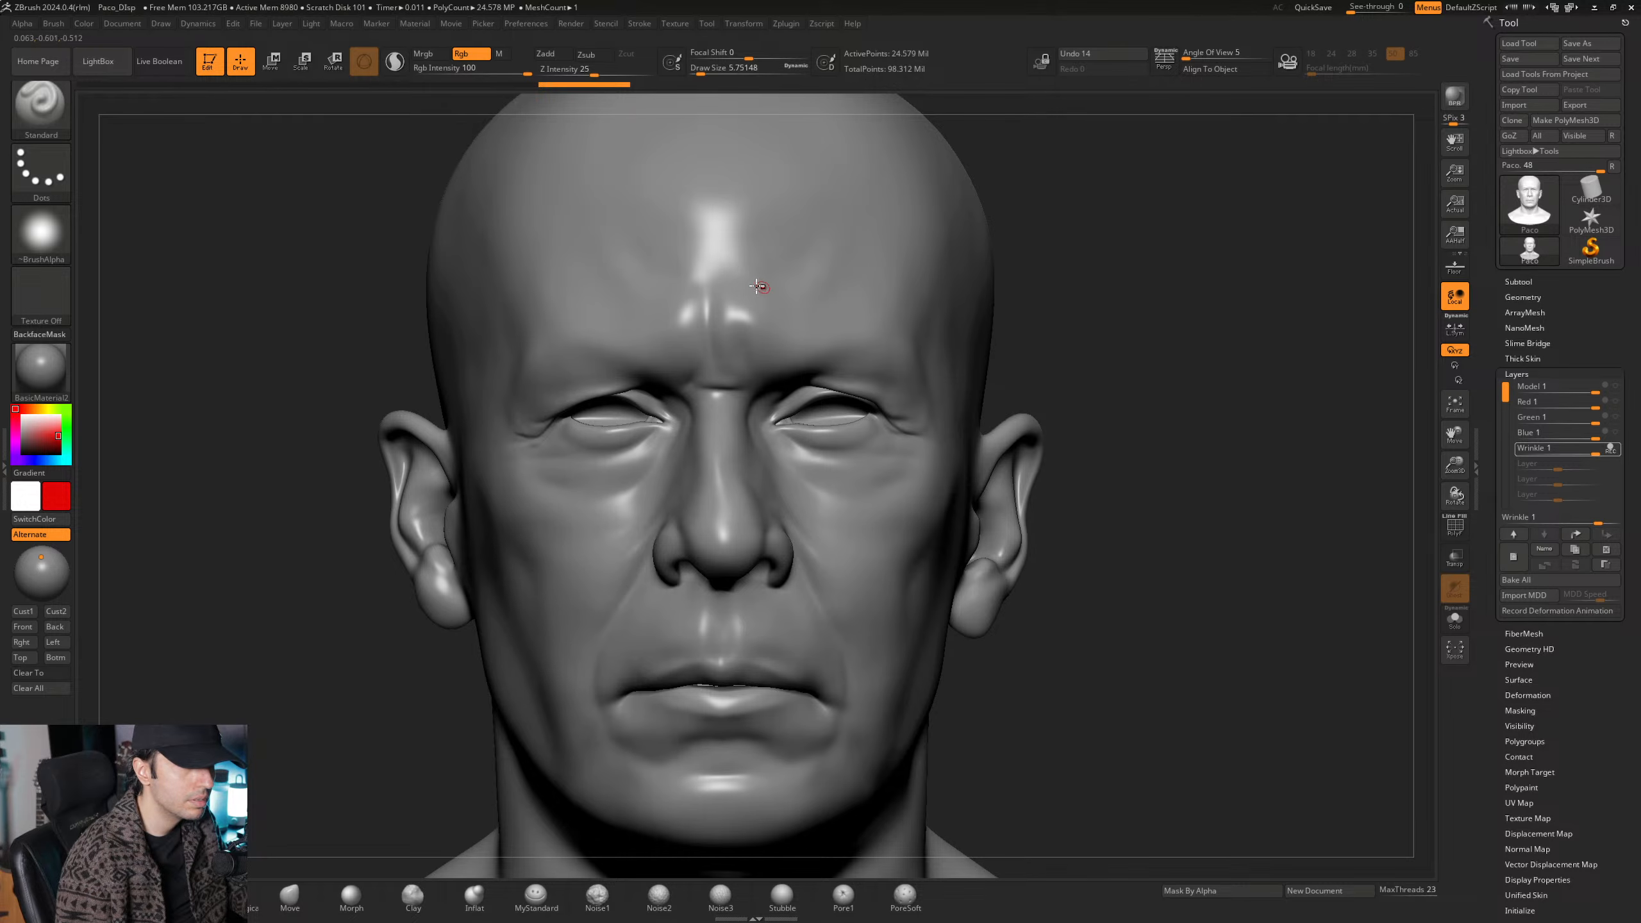
Turn off the texture map display on the head.
{"action": "right_click_drag", "start_coordinate": [759, 286], "coordinate": [735, 318], "text": "ctrl"}
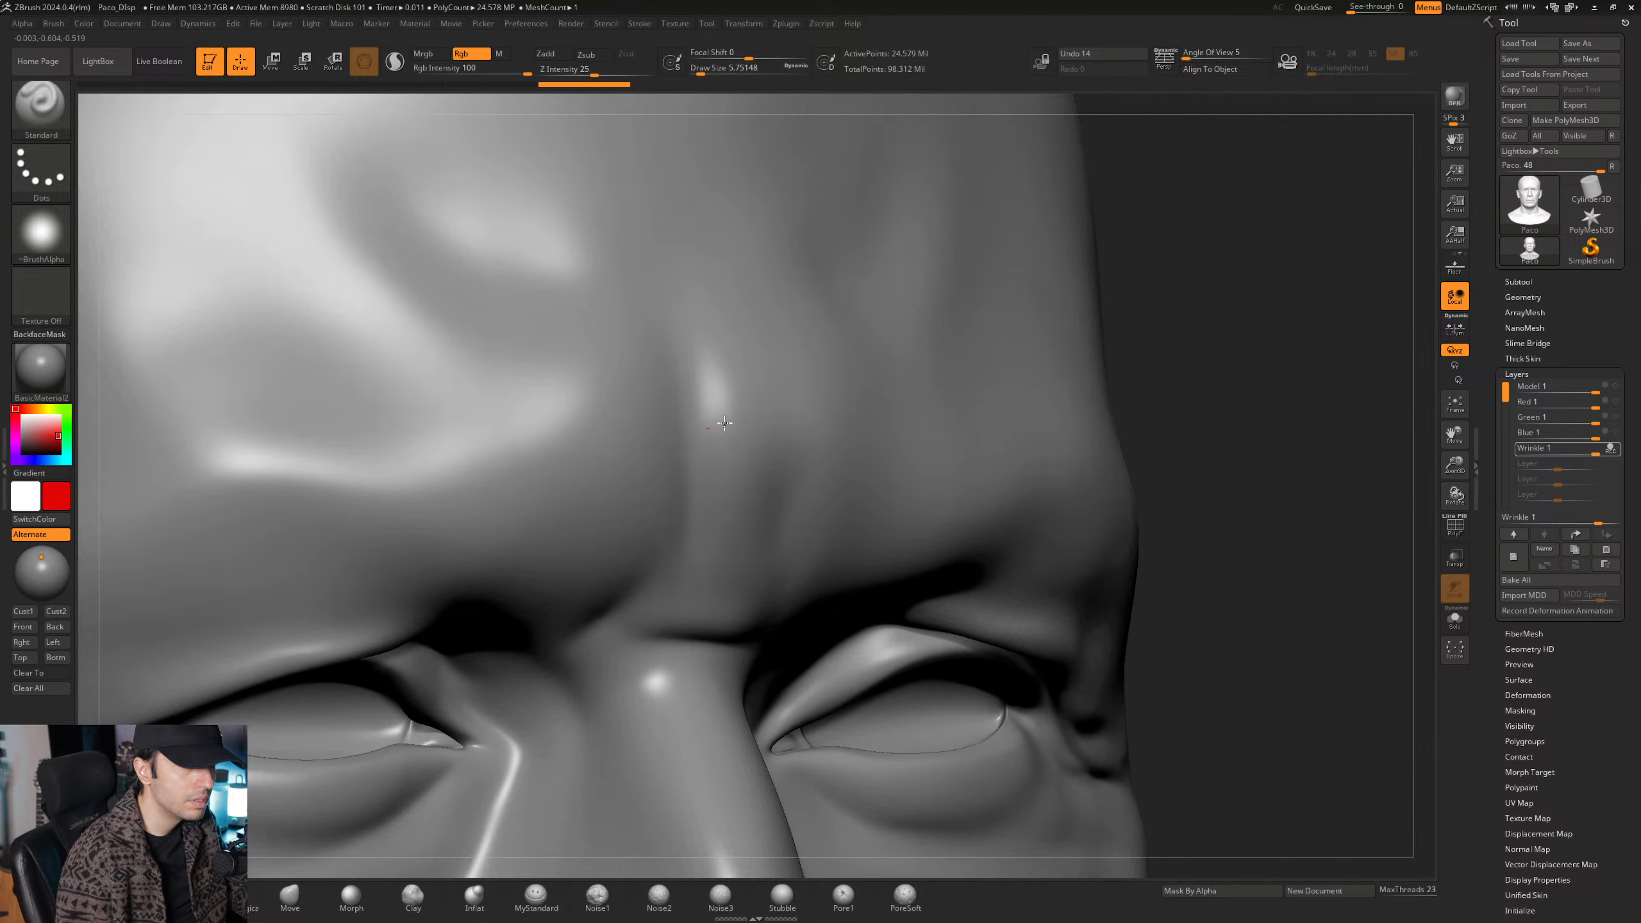
{"action": "mouse_move", "coordinate": [713, 408]}
{"action": "right_mouse_down"}
{"action": "mouse_move", "coordinate": [731, 355]}
{"action": "mouse_move", "coordinate": [735, 378]}
{"action": "right_mouse_up"}
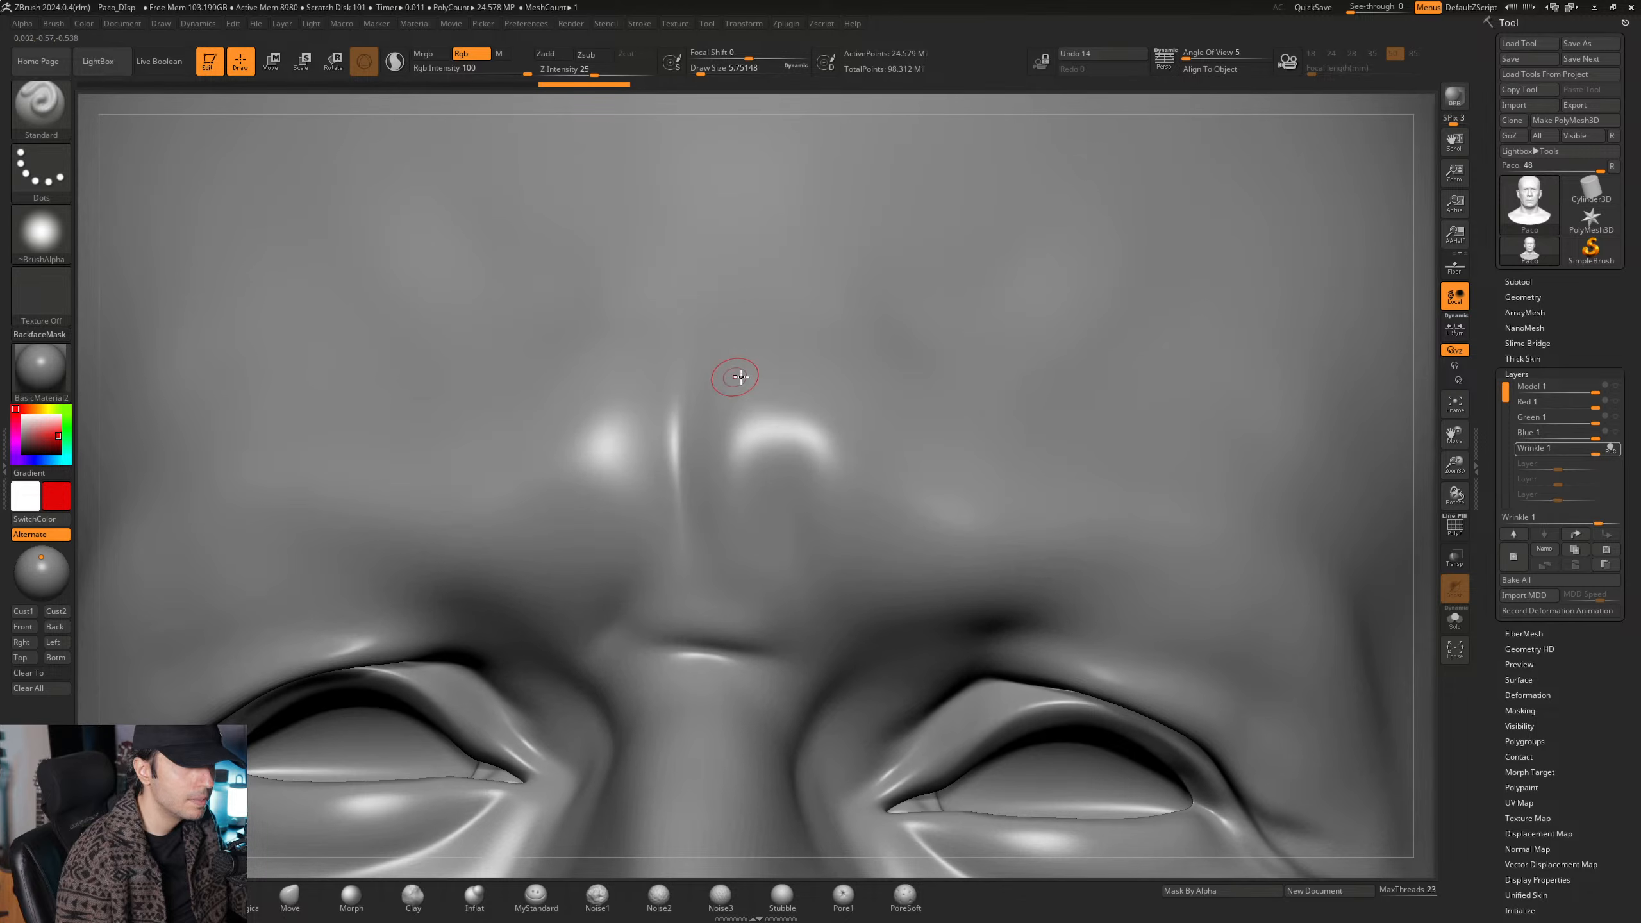
{"action": "left_click", "coordinate": [1519, 282]}
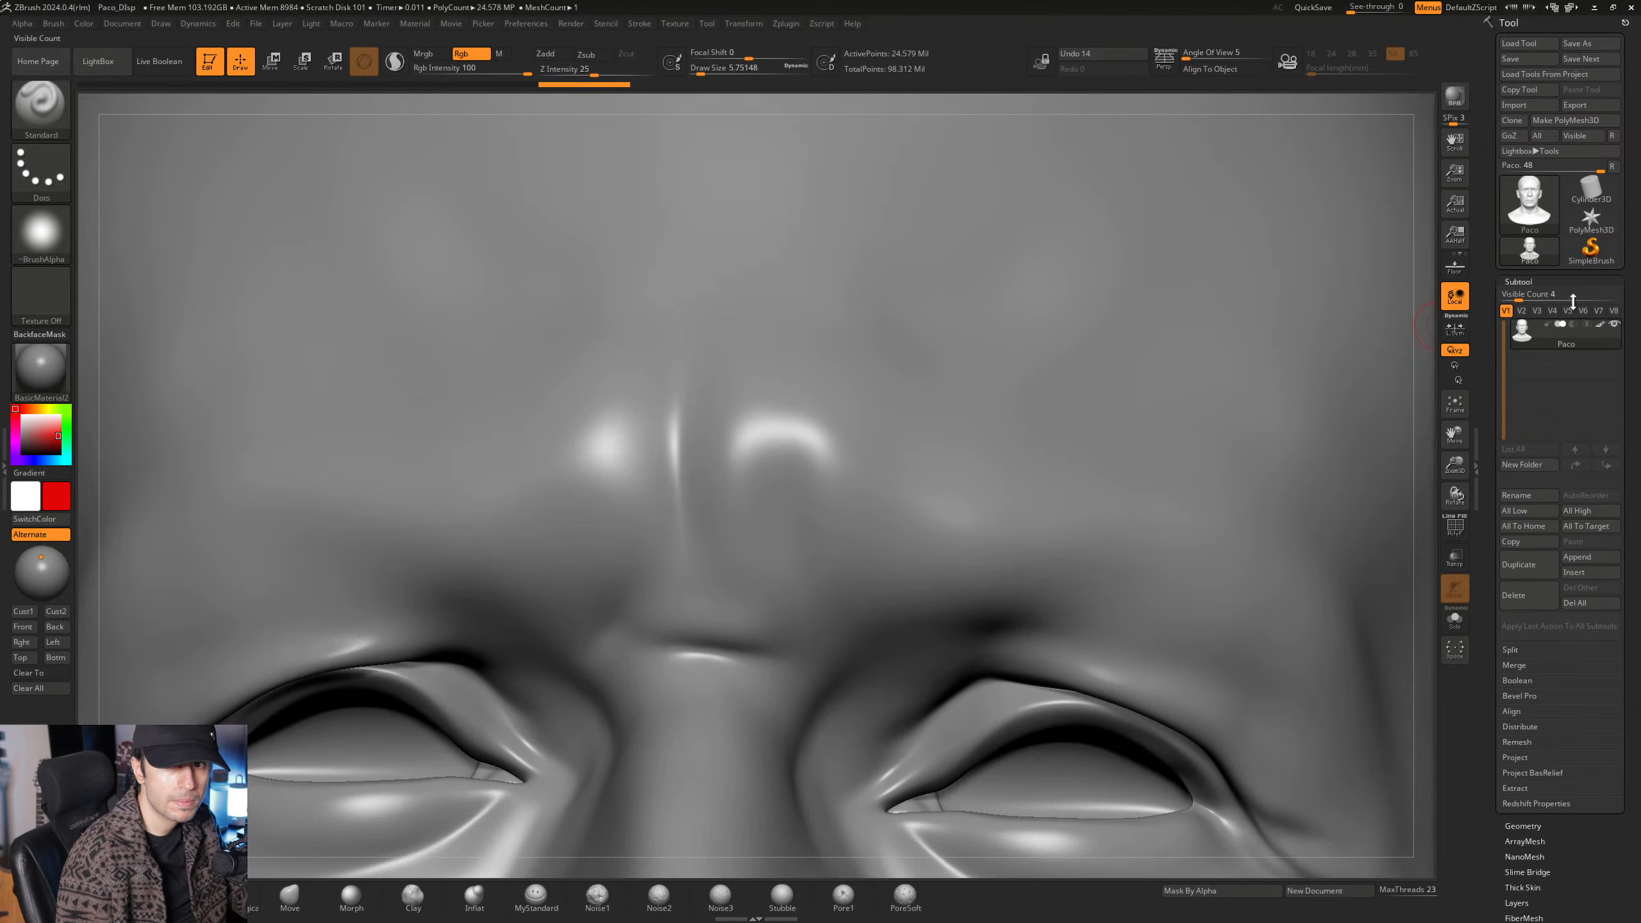
{"action": "left_click", "coordinate": [1544, 283]}
{"action": "left_click", "coordinate": [1524, 574]}
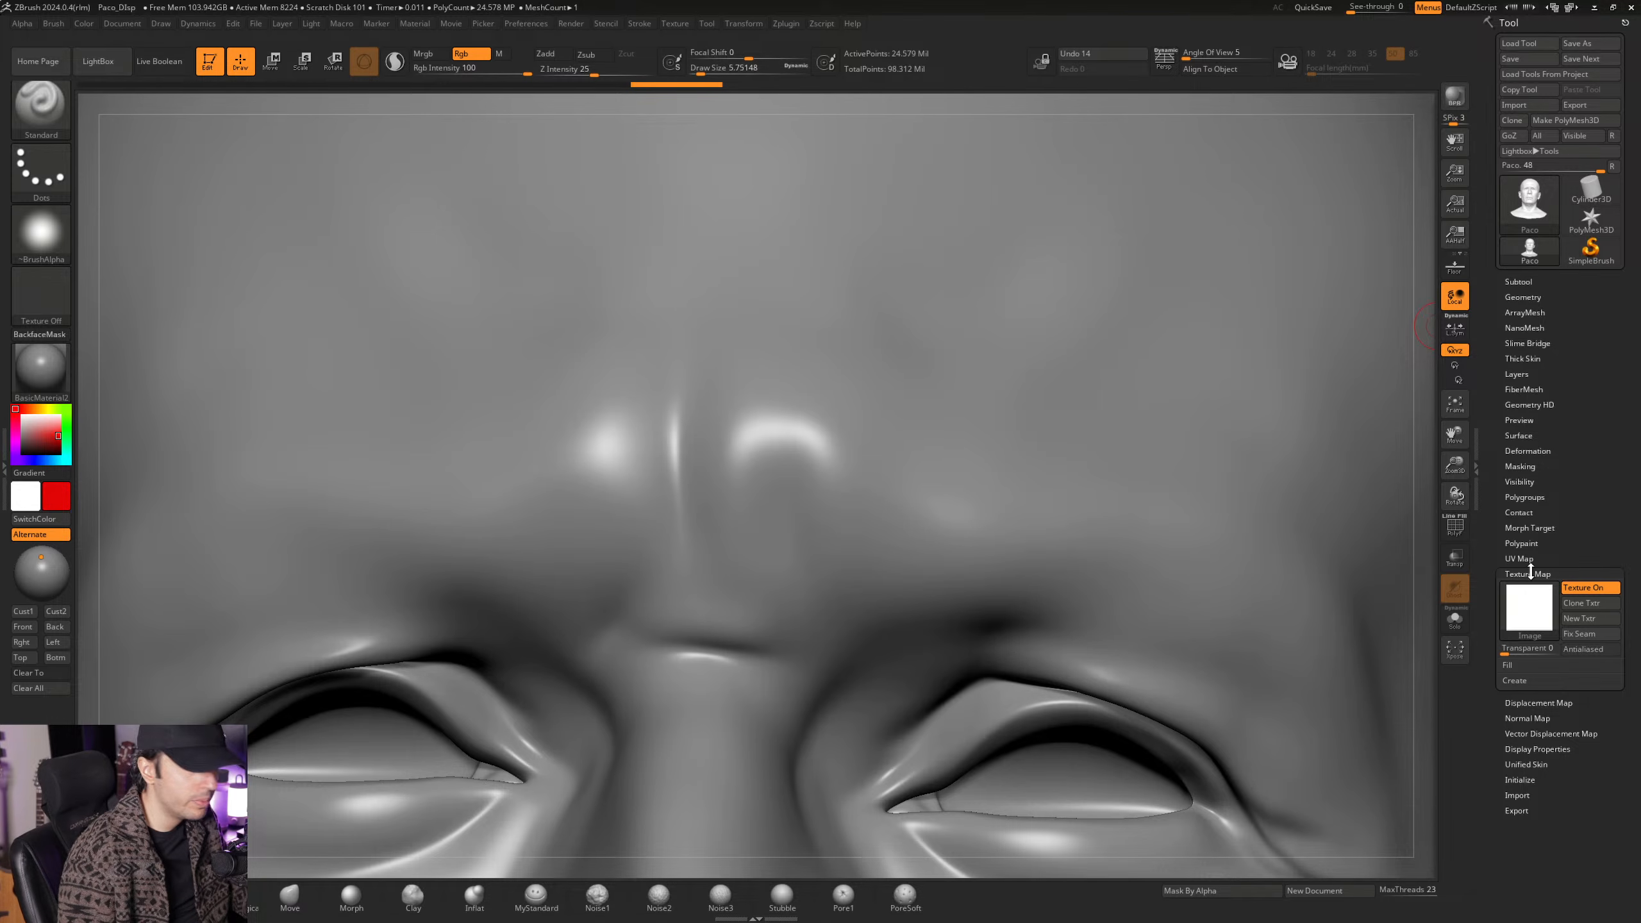
{"action": "left_click", "coordinate": [1524, 703]}
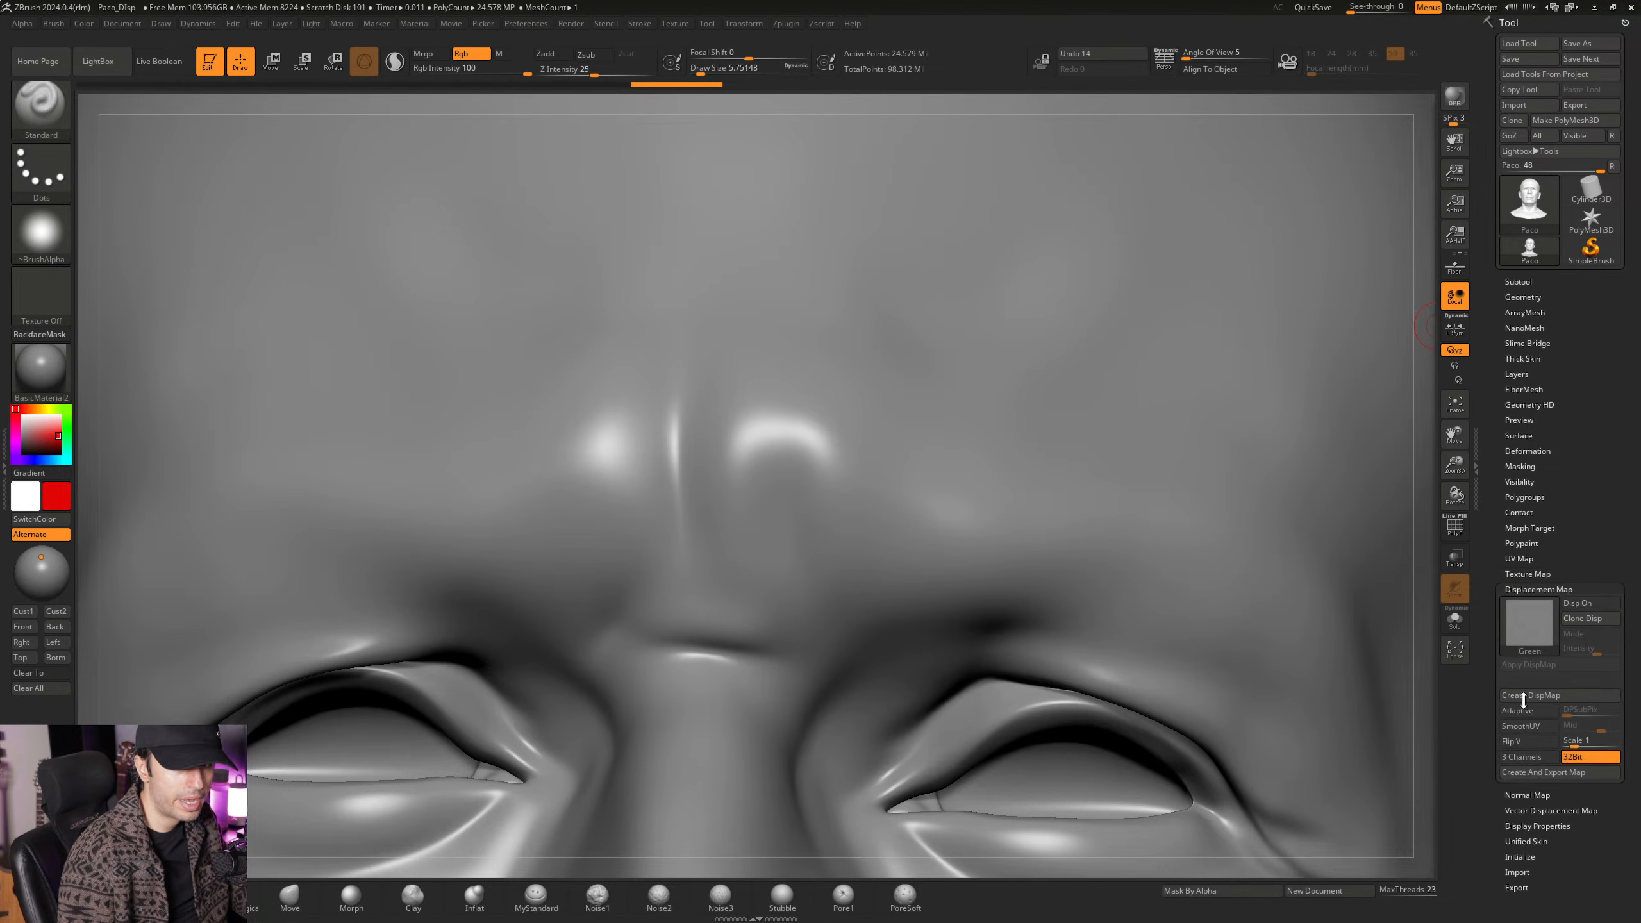
{"action": "left_click", "coordinate": [1543, 589]}
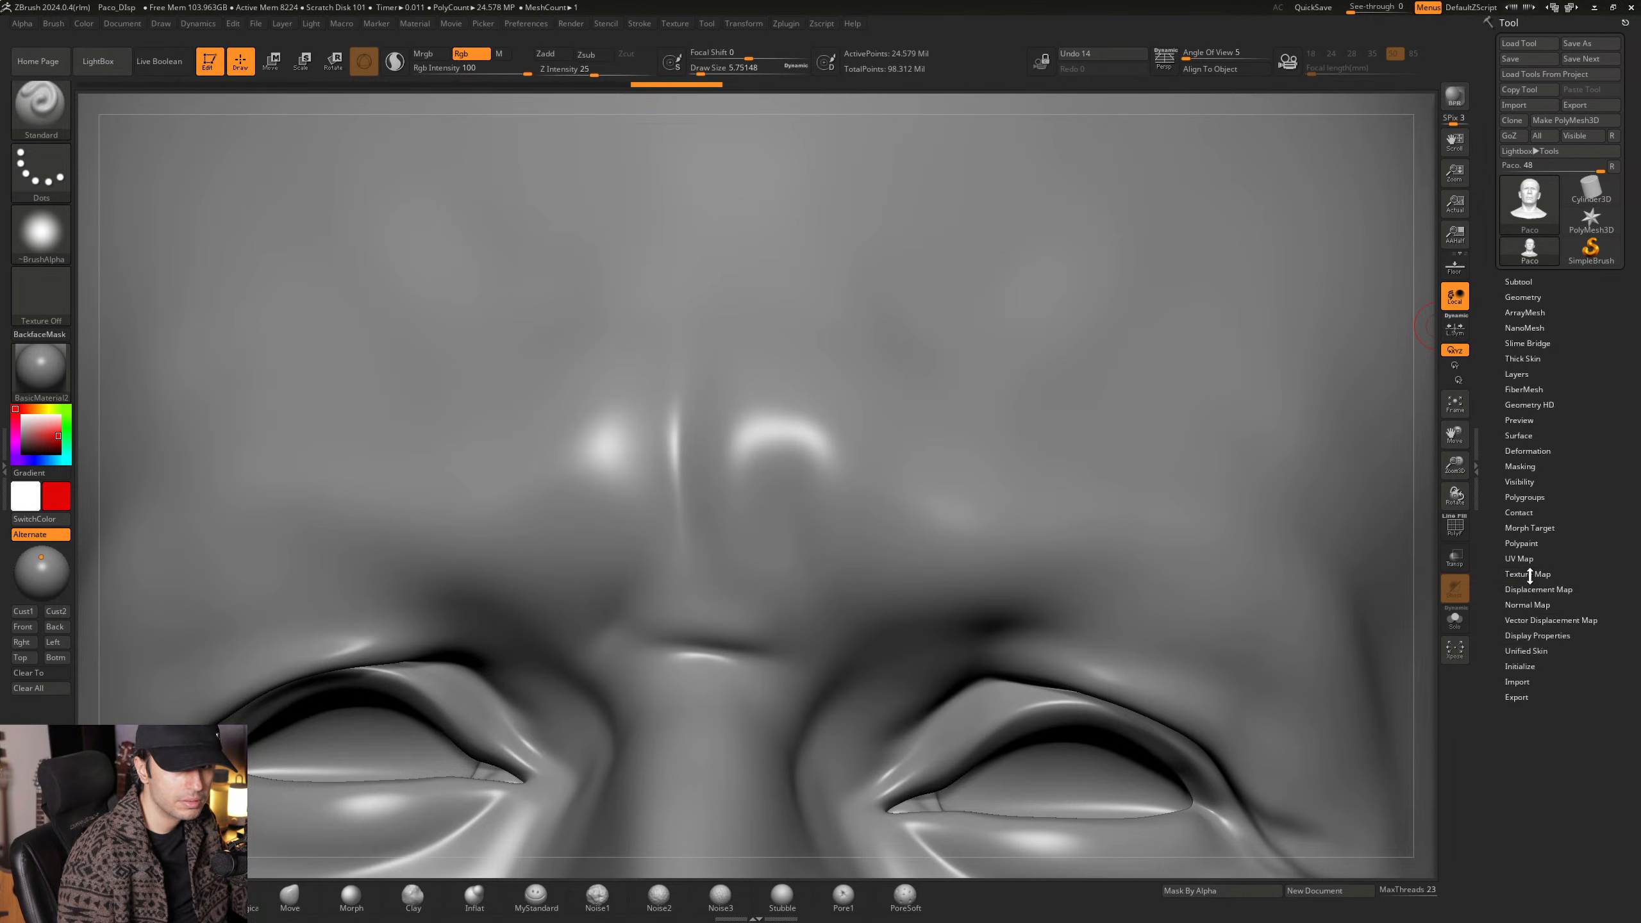
{"action": "left_click", "coordinate": [1530, 573]}
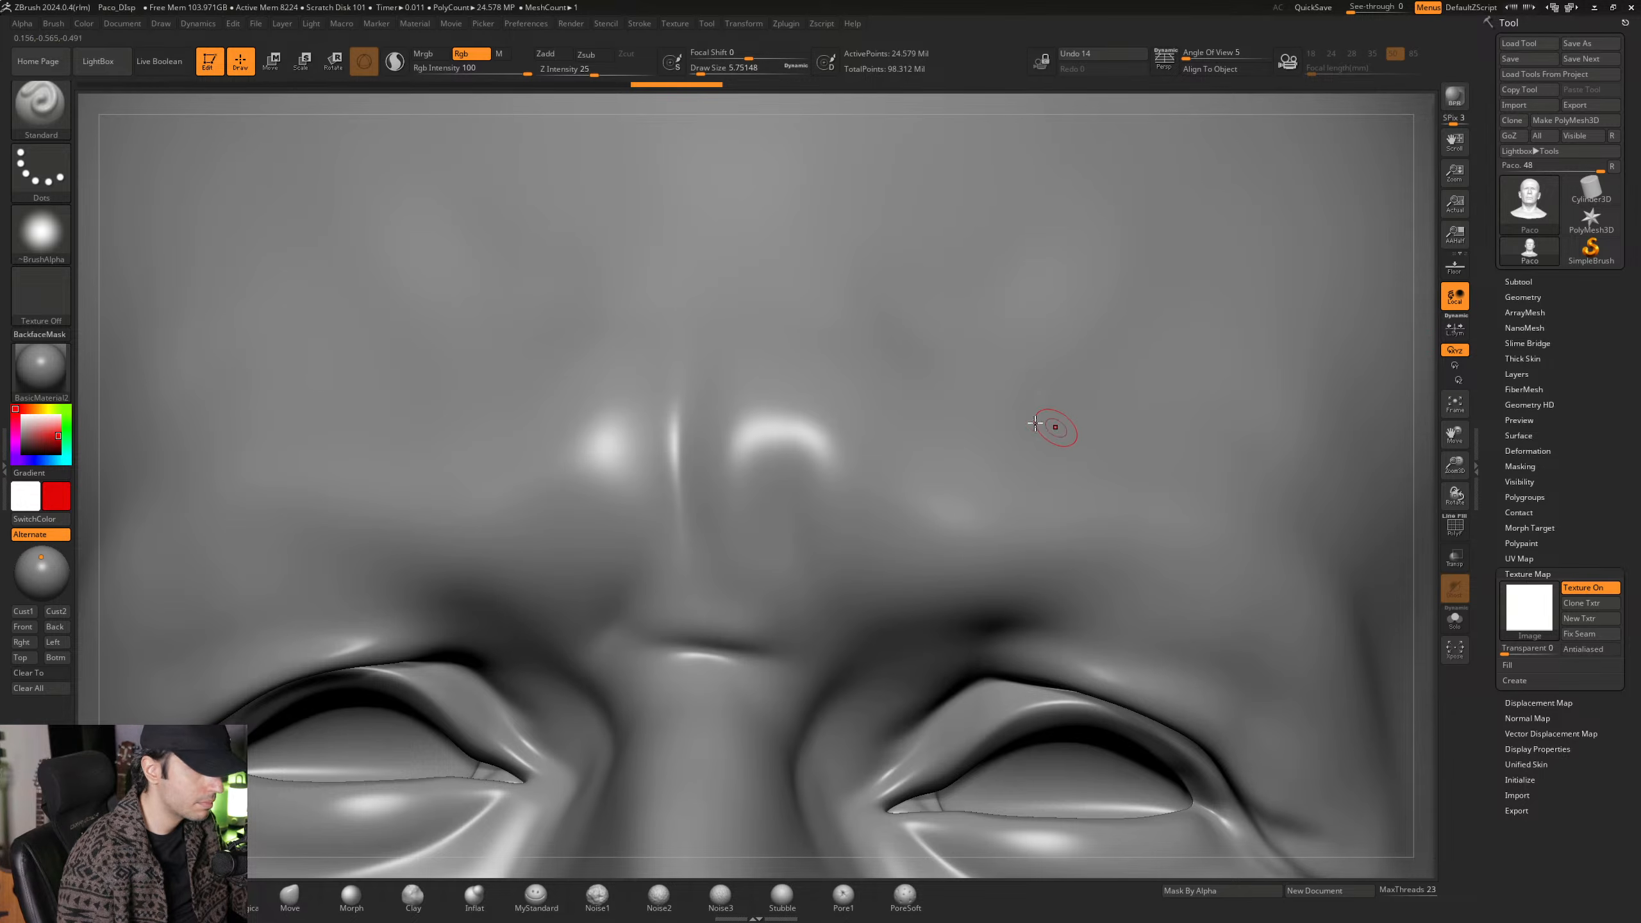
{"action": "right_click_drag", "start_coordinate": [1007, 416], "coordinate": [1161, 396], "text": "ctrl"}
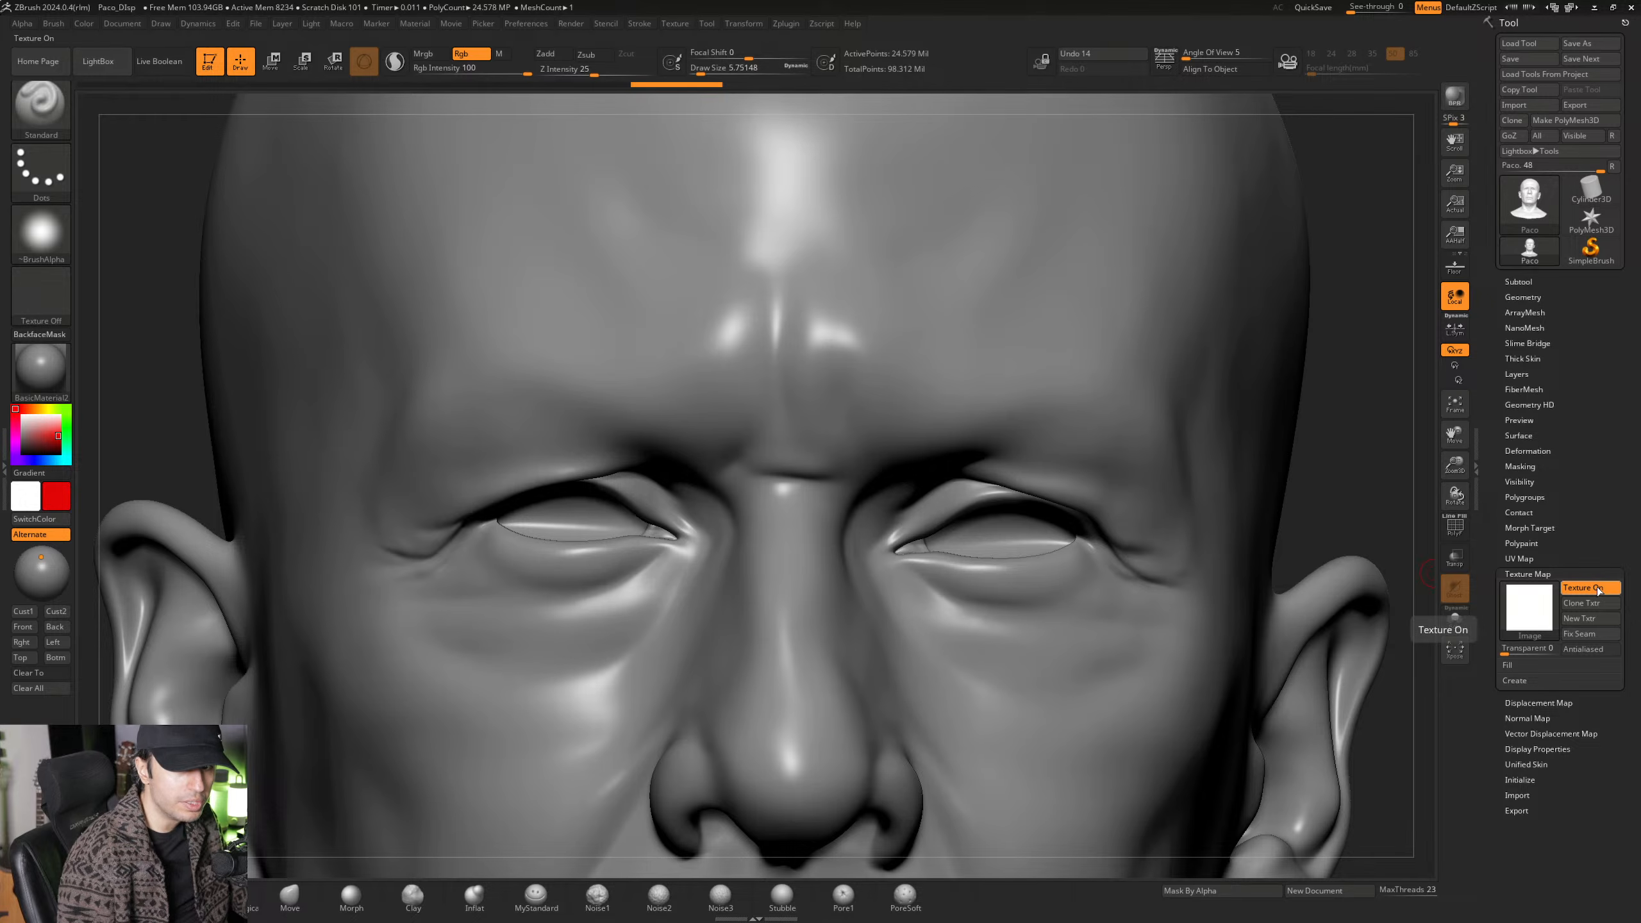
{"action": "mouse_move", "coordinate": [1549, 597]}
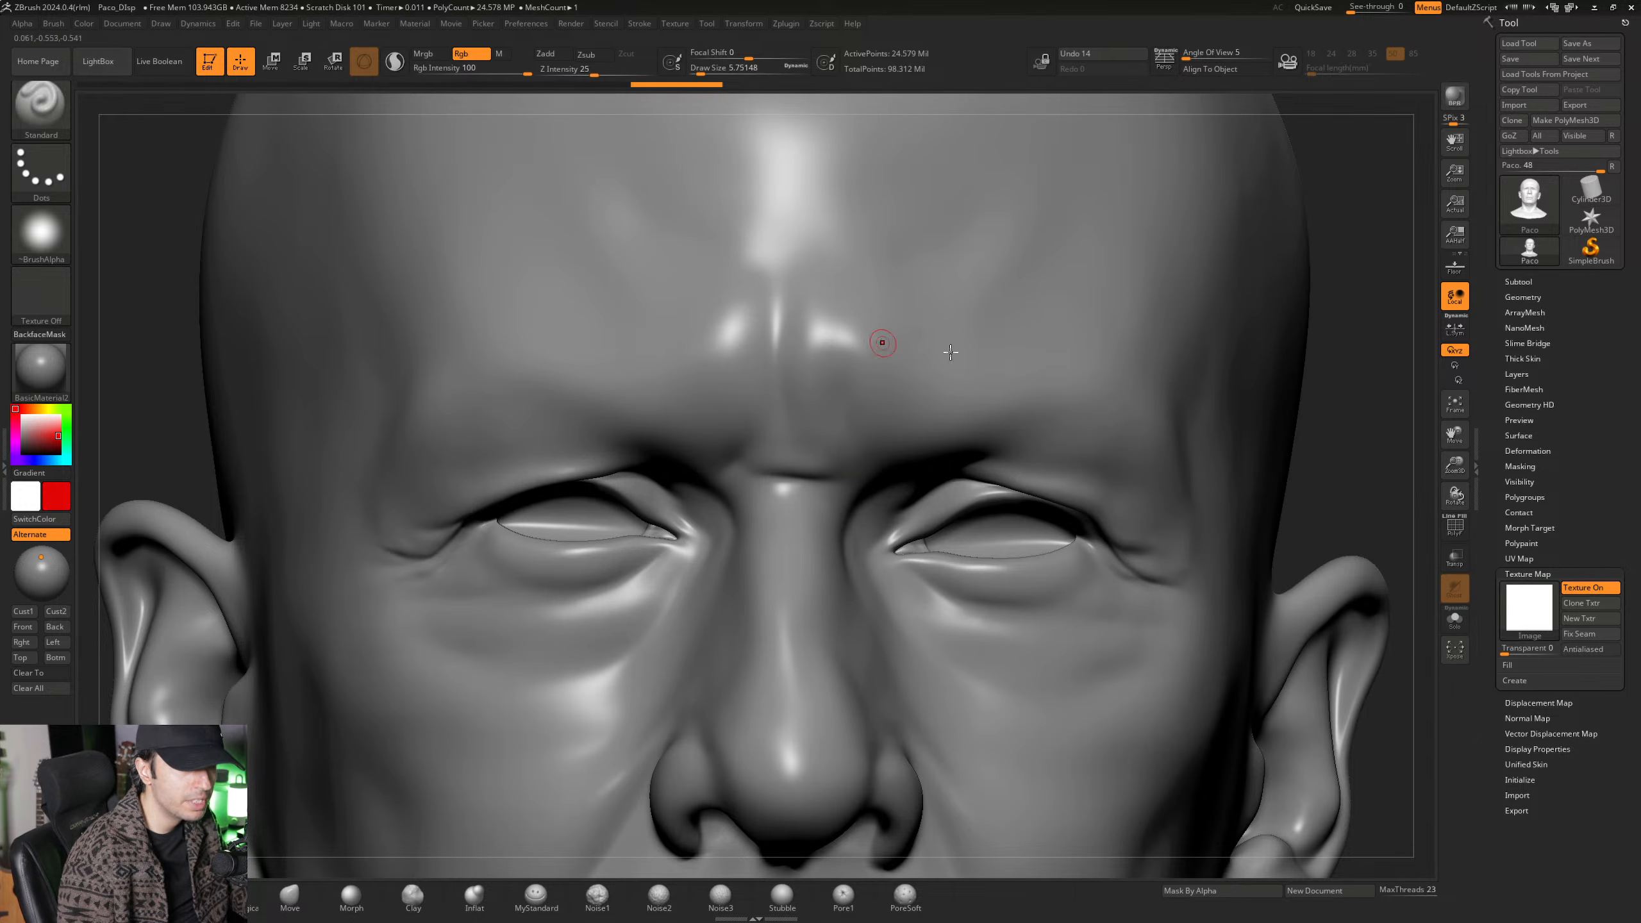
{"action": "left_click", "coordinate": [1583, 590]}
{"action": "left_click", "coordinate": [1546, 575]}
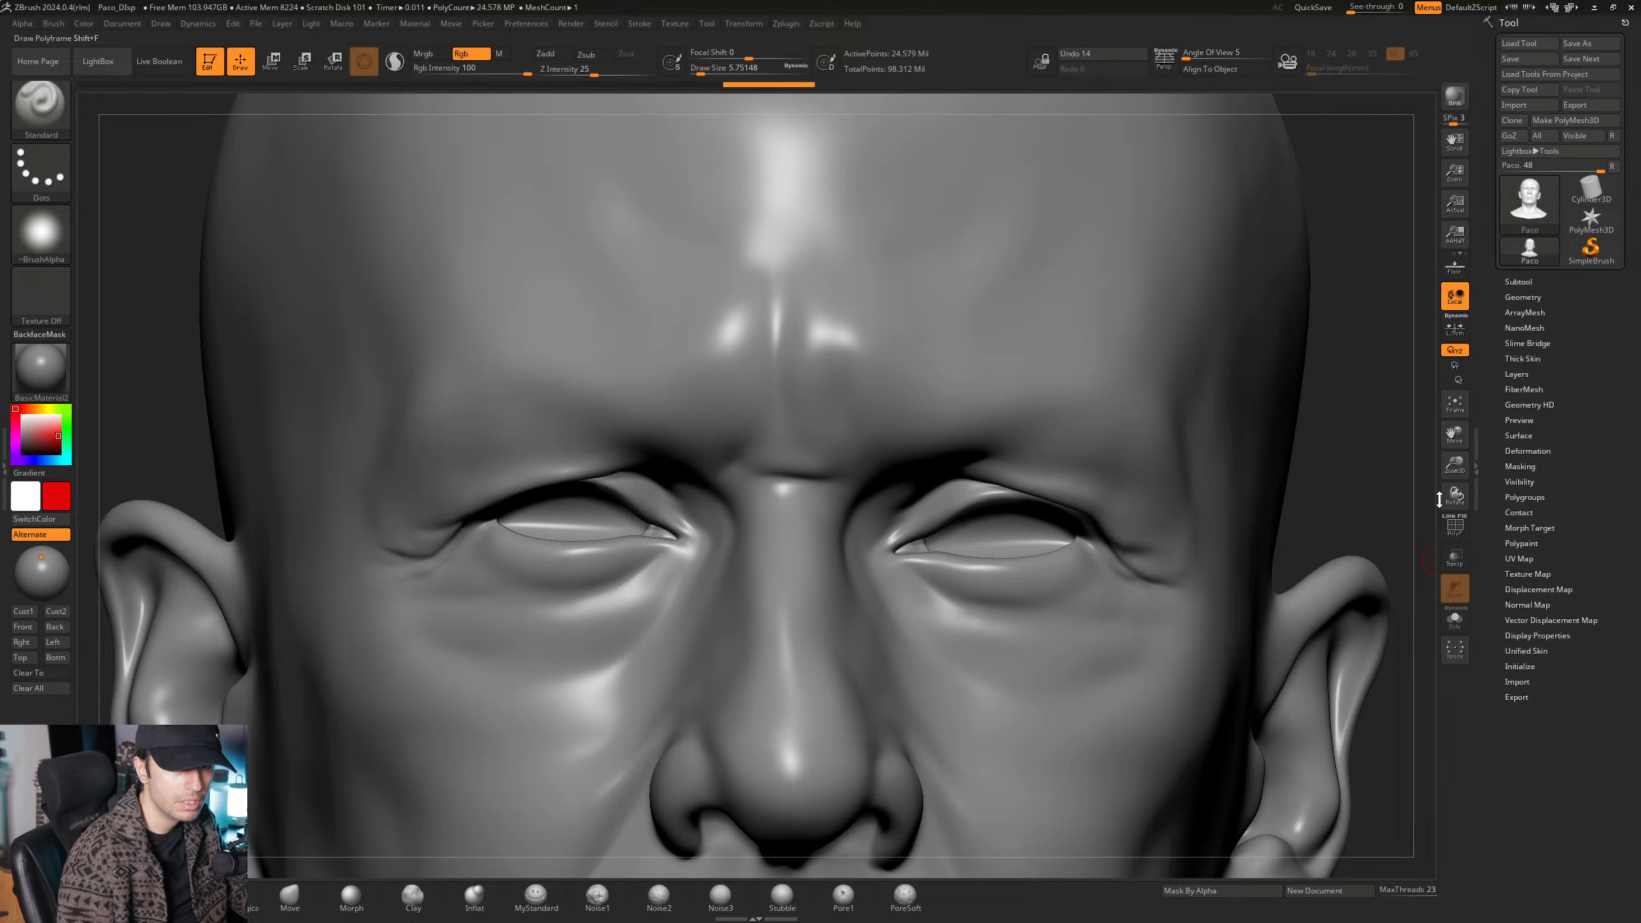
Try a red paint stroke beside the frown crease between the eyebrows, then undo it.
{"action": "mouse_move", "coordinate": [961, 336]}
{"action": "right_mouse_down", "text": "ctrl"}
{"action": "mouse_move", "coordinate": [930, 375]}
{"action": "mouse_move", "coordinate": [840, 414]}
{"action": "right_mouse_up", "text": "ctrl"}
{"action": "left_click_drag", "start_coordinate": [767, 386], "coordinate": [843, 377]}
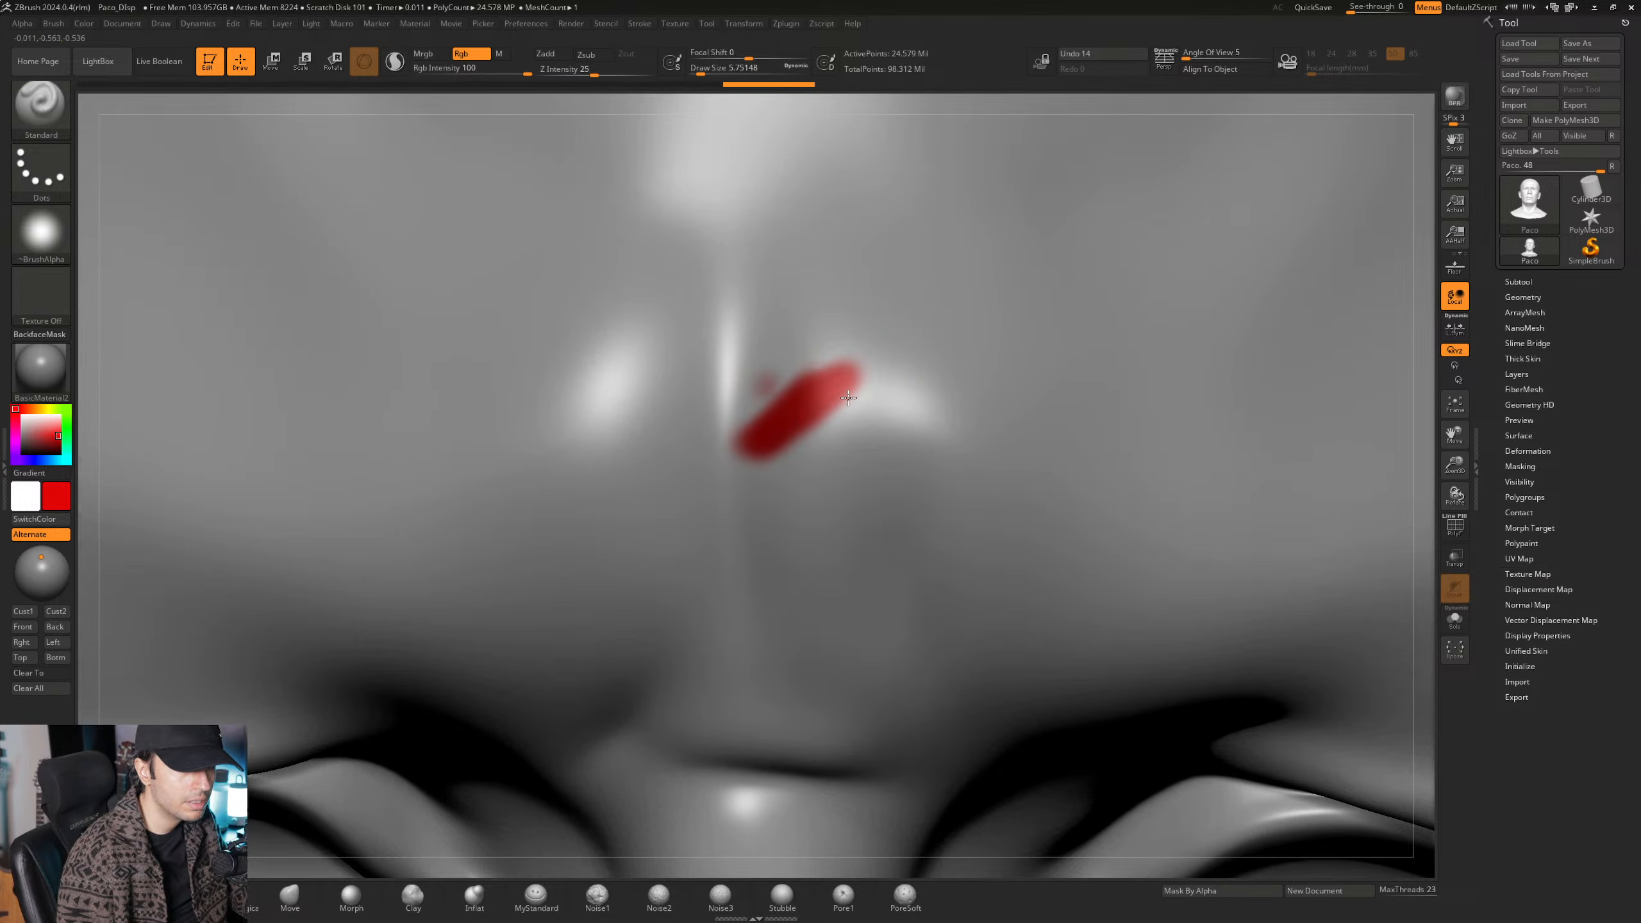
{"action": "key", "text": "ctrl+z"}
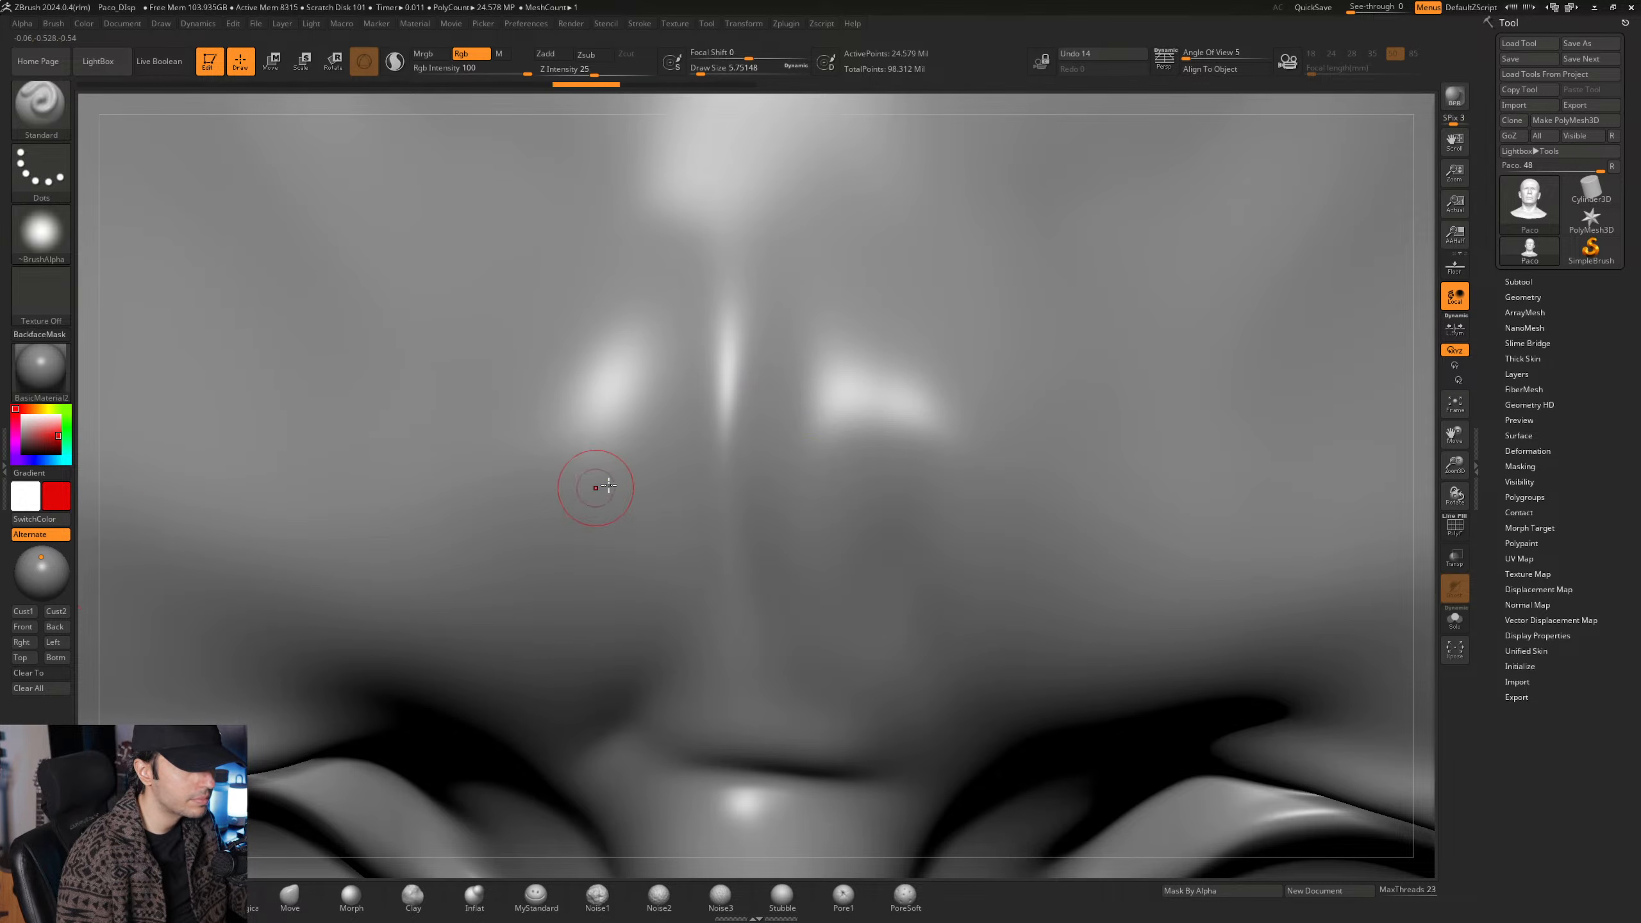
{"action": "key", "text": "ctrl+z"}
{"action": "right_click_drag", "start_coordinate": [405, 395], "coordinate": [794, 395]}
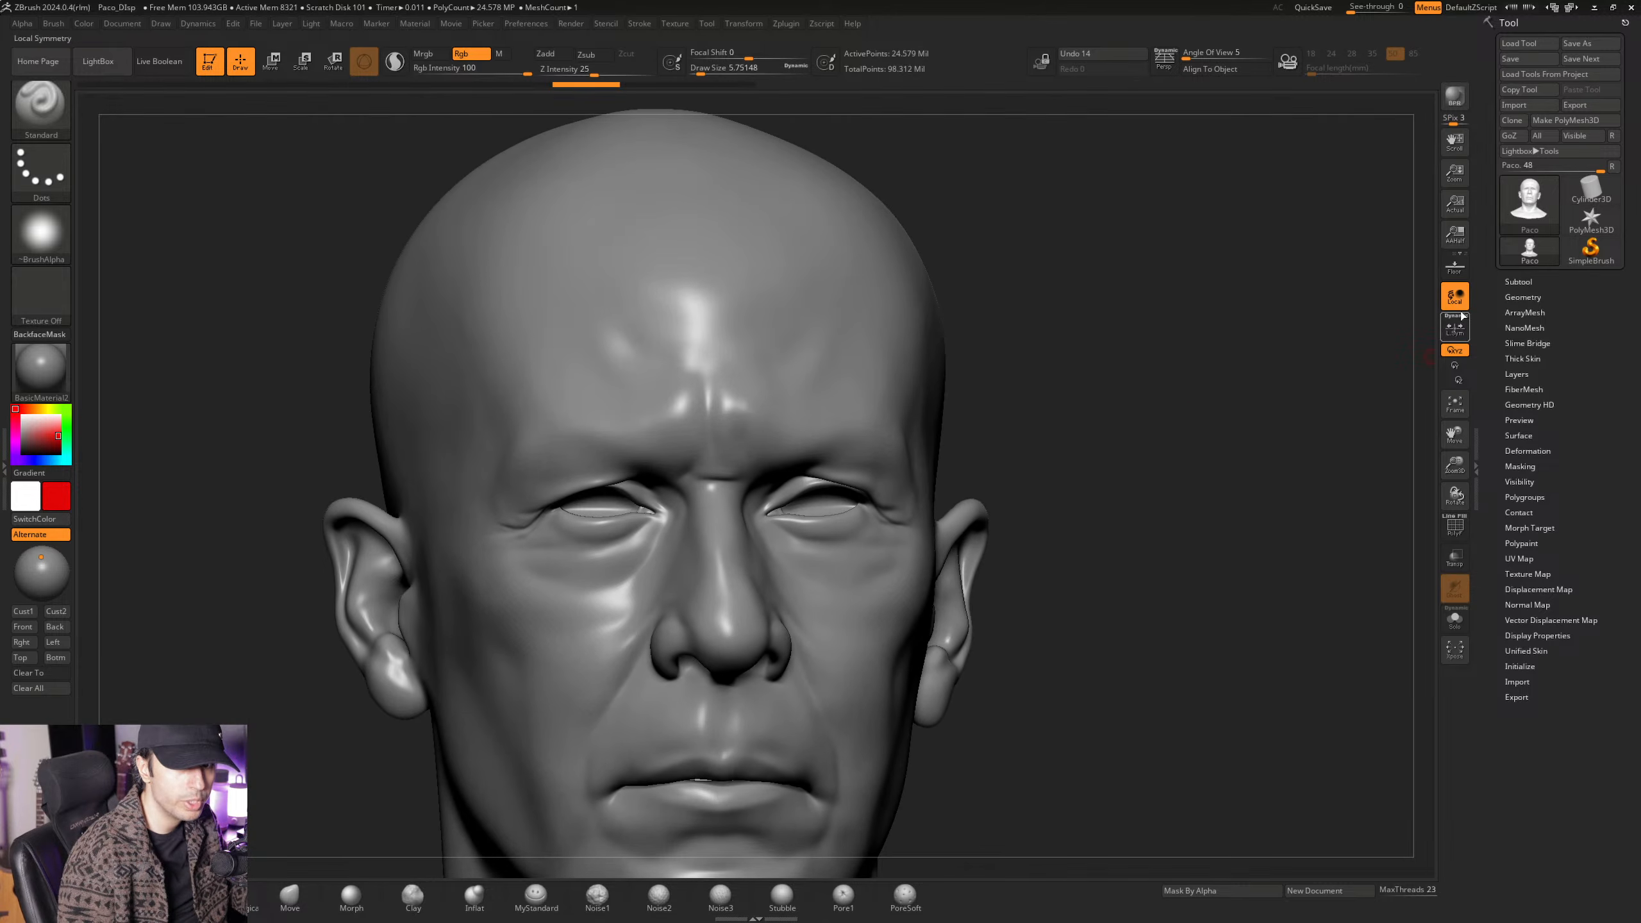
{"action": "left_click", "coordinate": [1520, 282]}
{"action": "left_click", "coordinate": [1521, 280]}
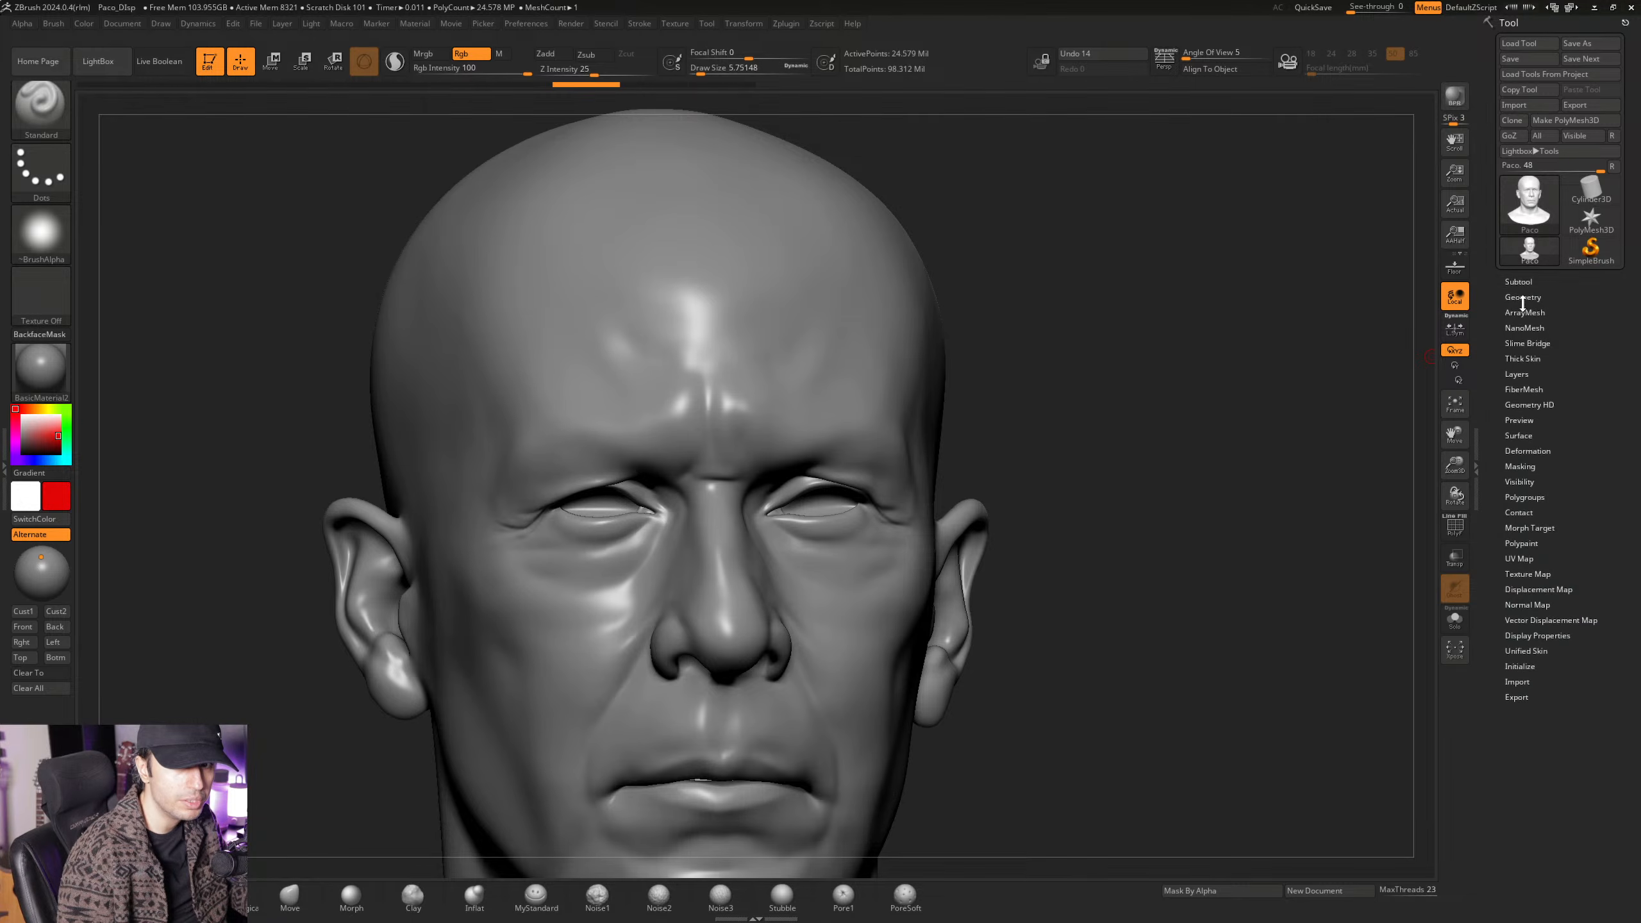
Add a new sculpt layer to the head and name it Paint 1.
{"action": "left_click", "coordinate": [1533, 374]}
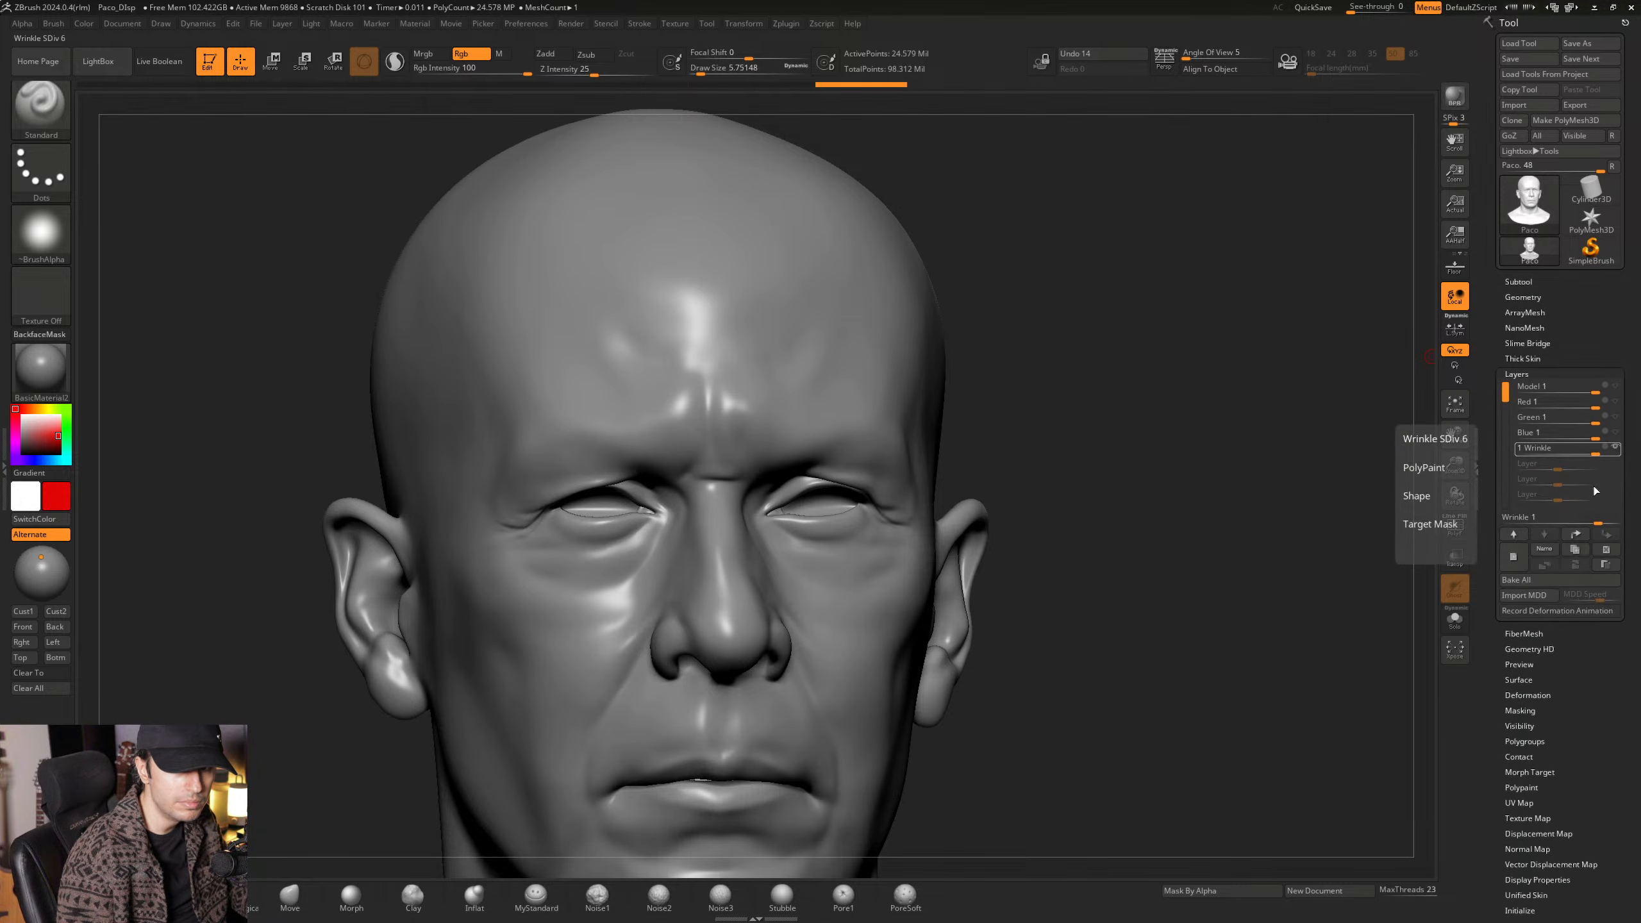
{"action": "left_click", "coordinate": [1516, 557]}
{"action": "left_click", "coordinate": [1543, 549]}
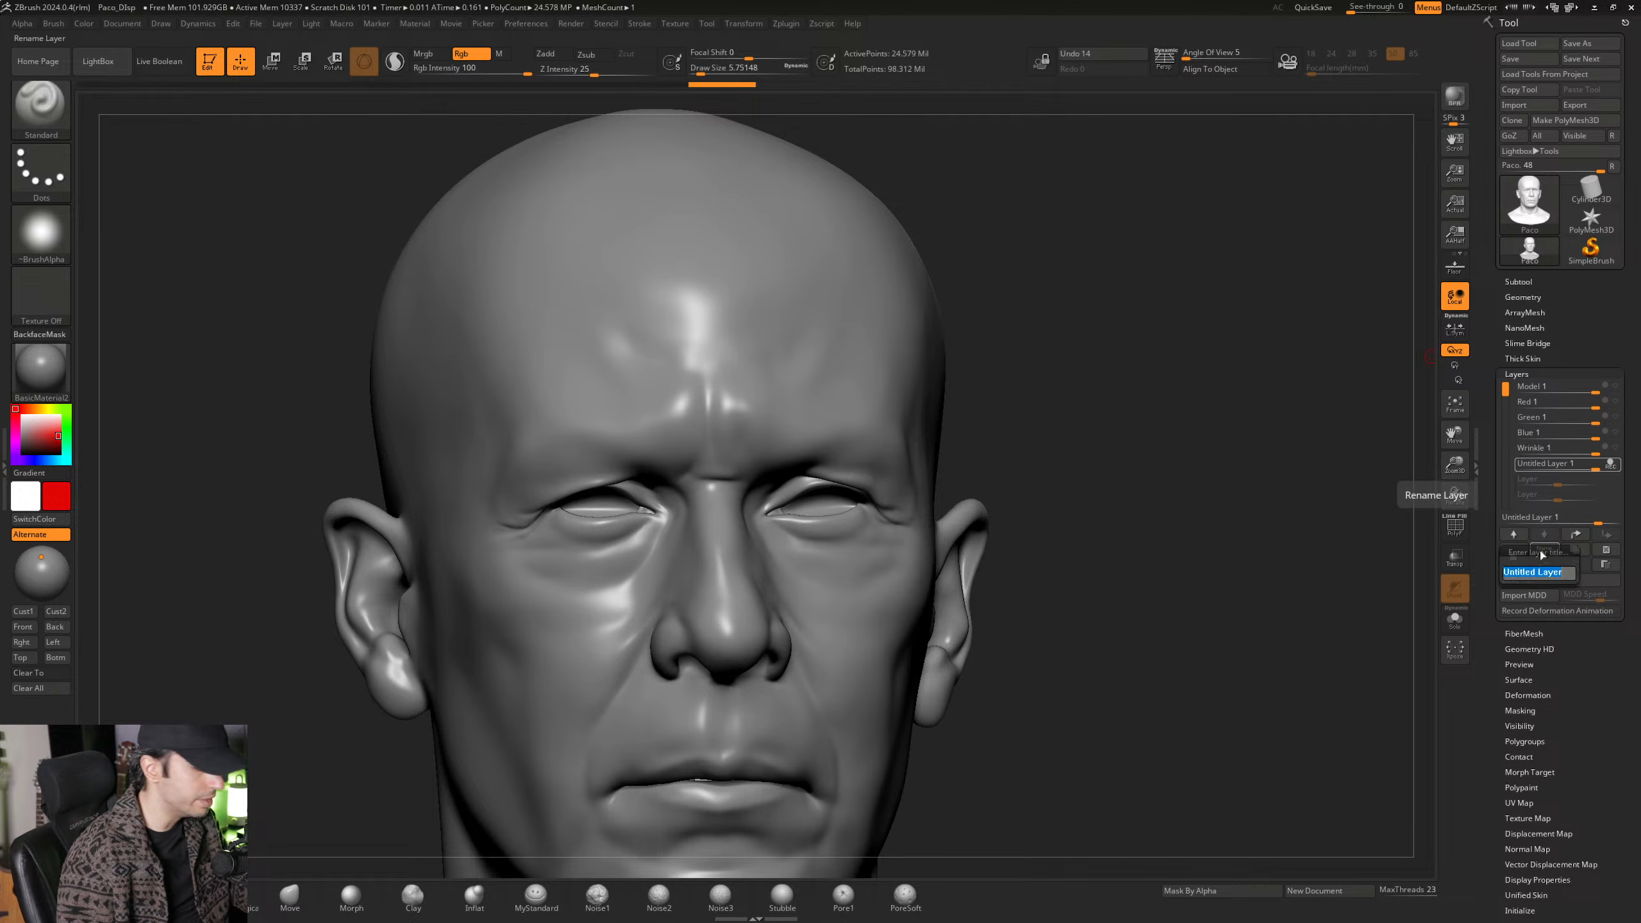
{"action": "type", "text": "Paint 1"}
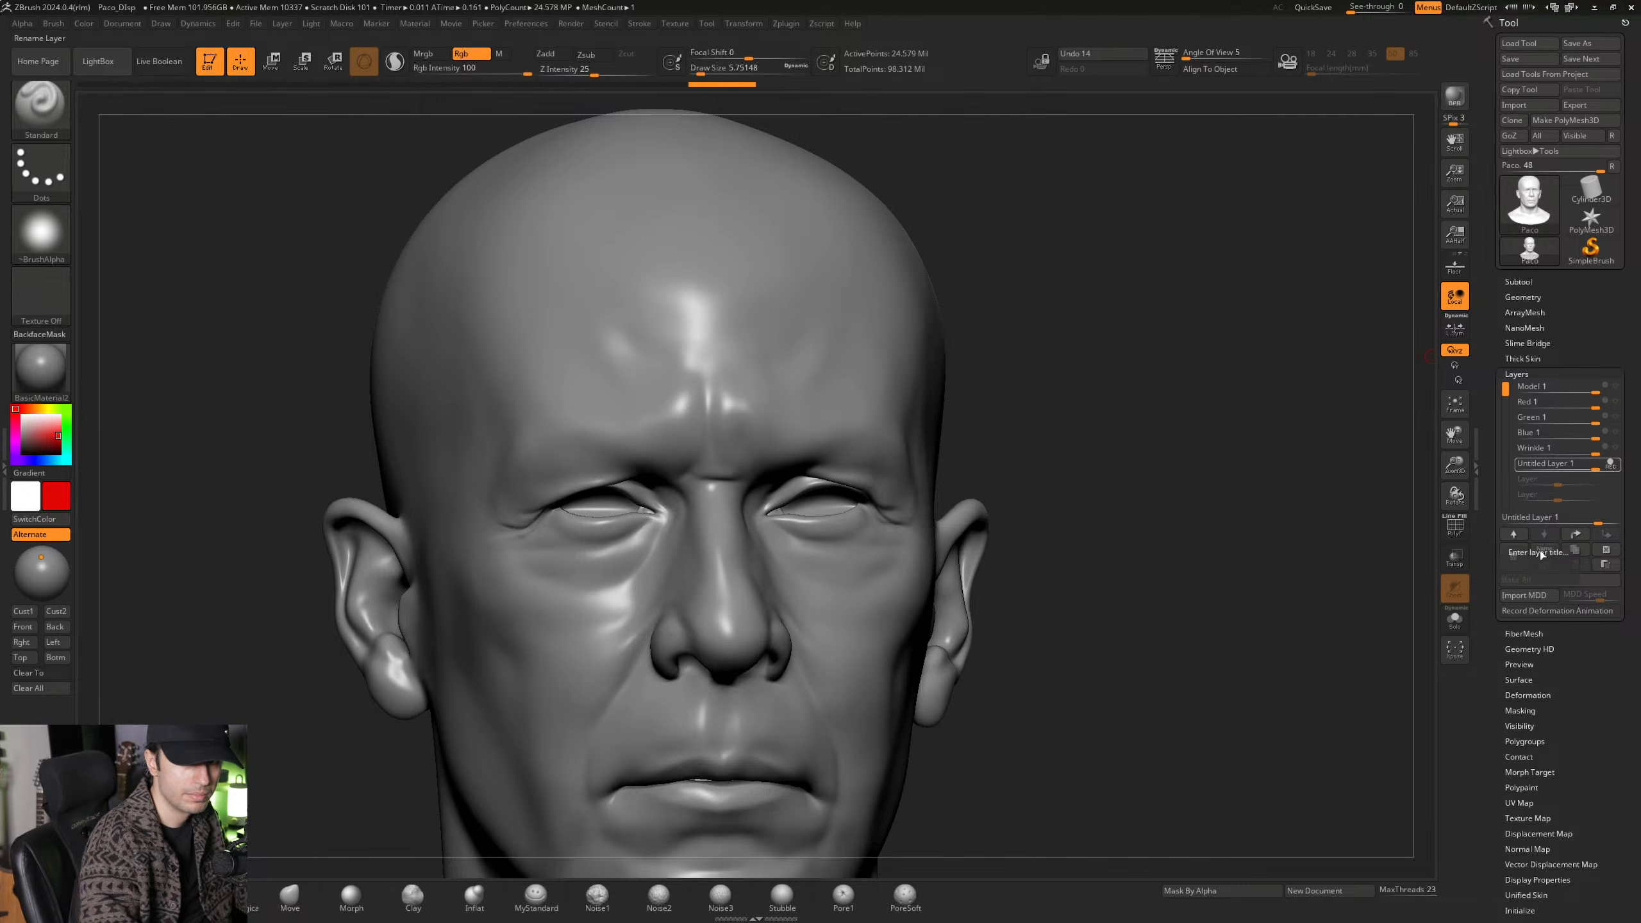
{"action": "key", "text": "Return"}
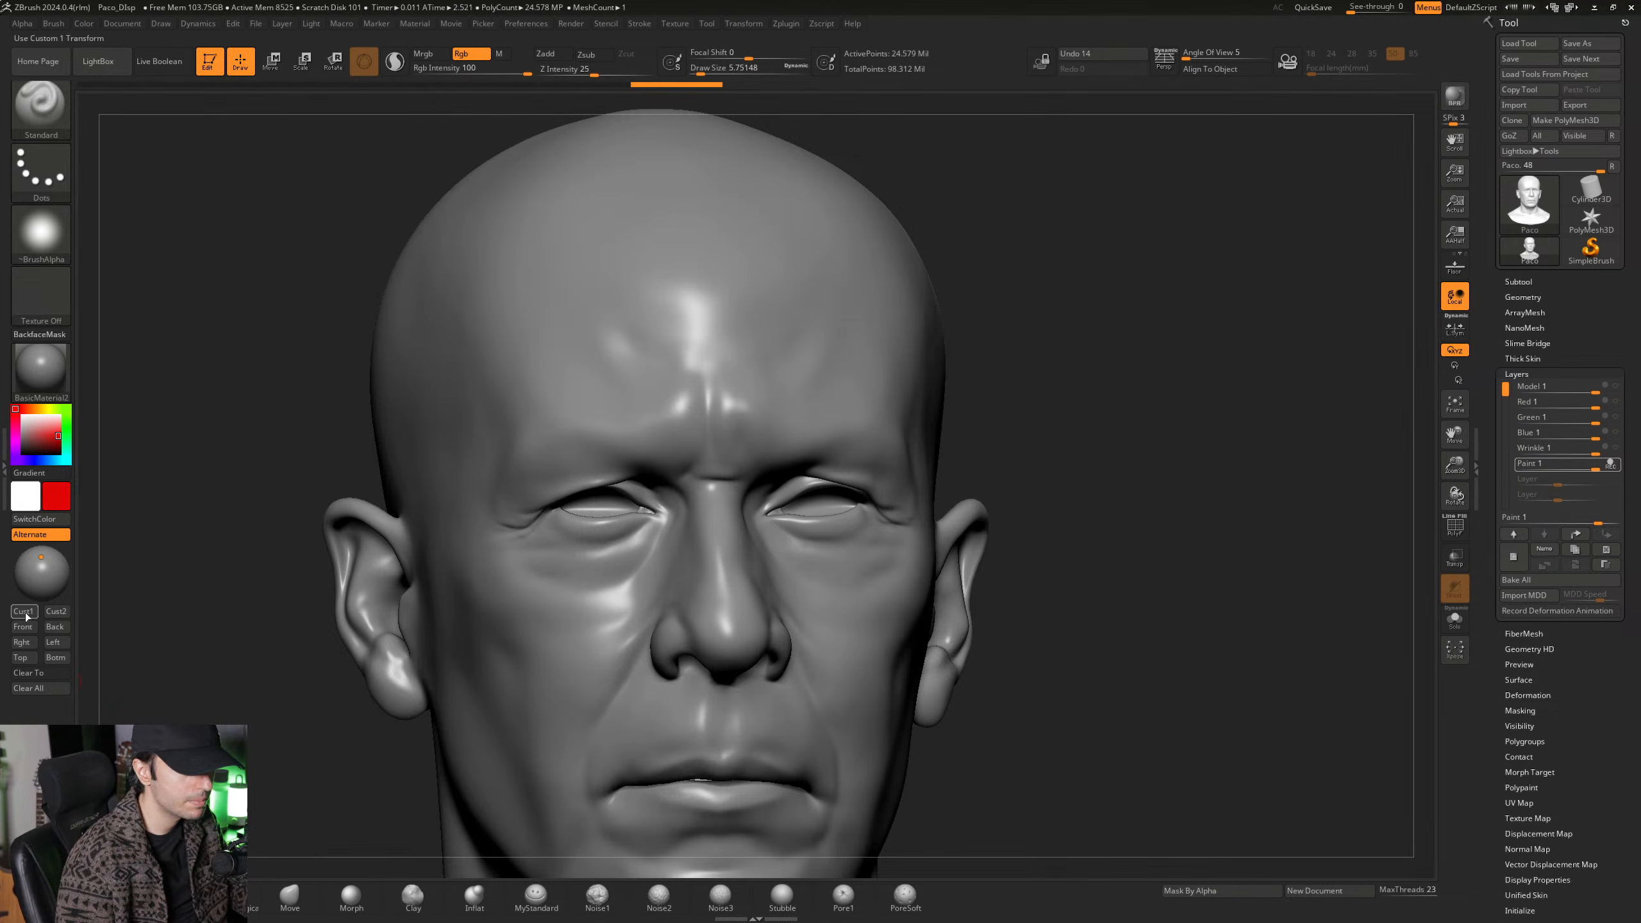
Restore the stored camera-matched view of the head and set the brush draw size to about 87.
{"action": "left_click", "coordinate": [24, 612]}
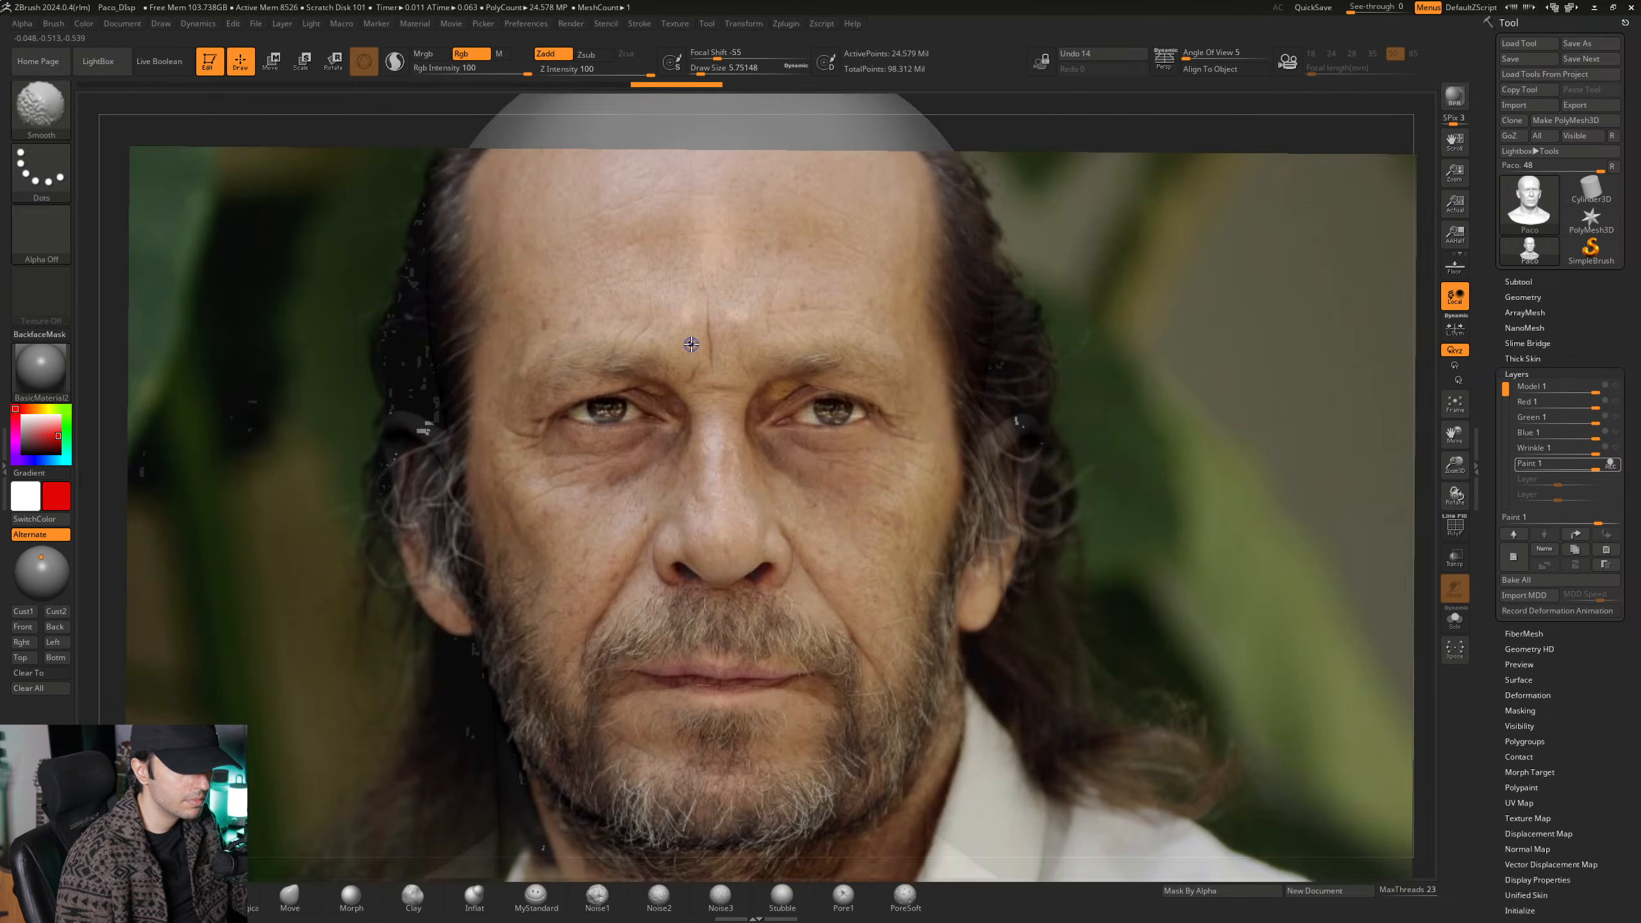
{"action": "key", "text": "space"}
{"action": "left_click_drag", "start_coordinate": [714, 305], "coordinate": [737, 305]}
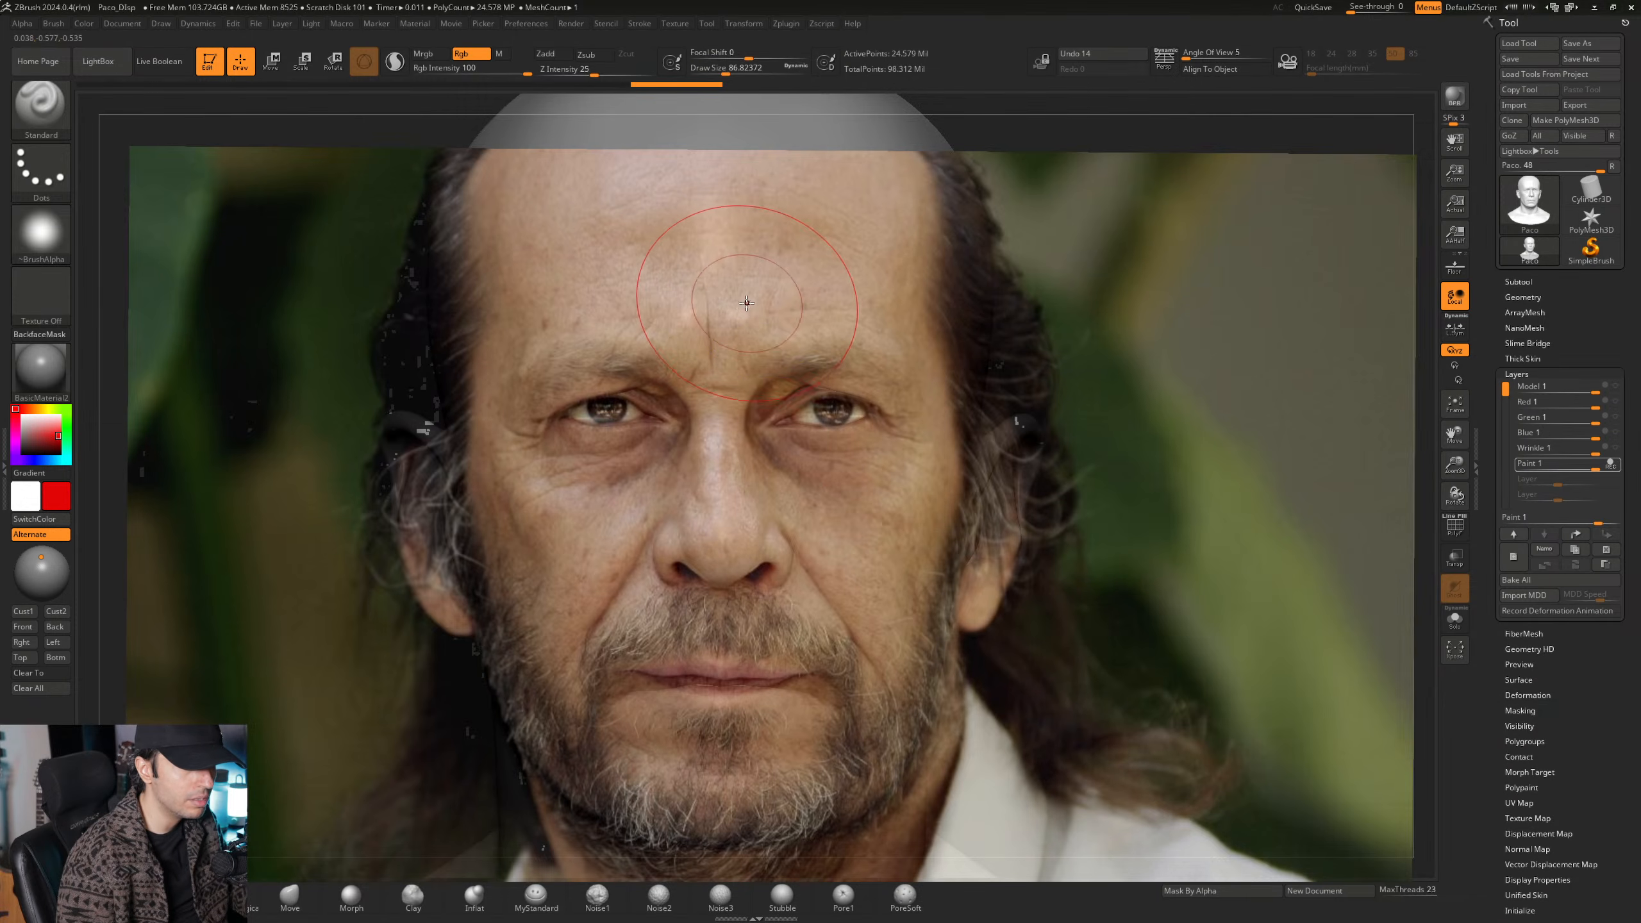
Toggle the portrait overlay repeatedly to compare the forehead and brow with the unpainted sculpt.
{"action": "key", "text": "shift+z"}
{"action": "key", "text": "shift+z"}
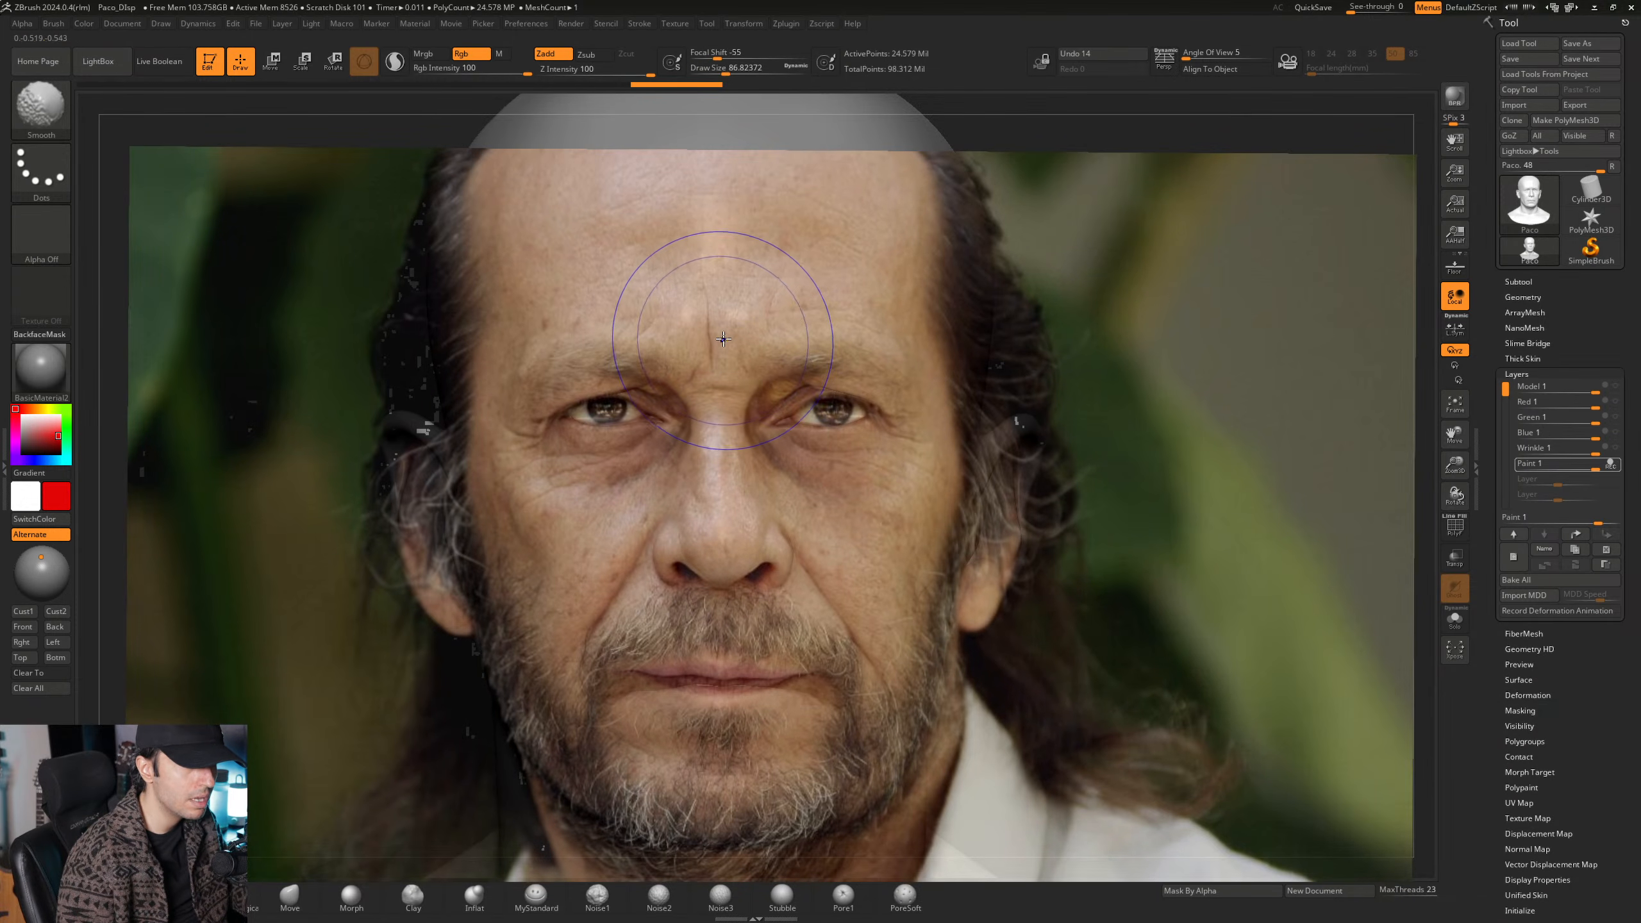
{"action": "key", "text": "shift+z"}
{"action": "key", "text": "shift+z"}
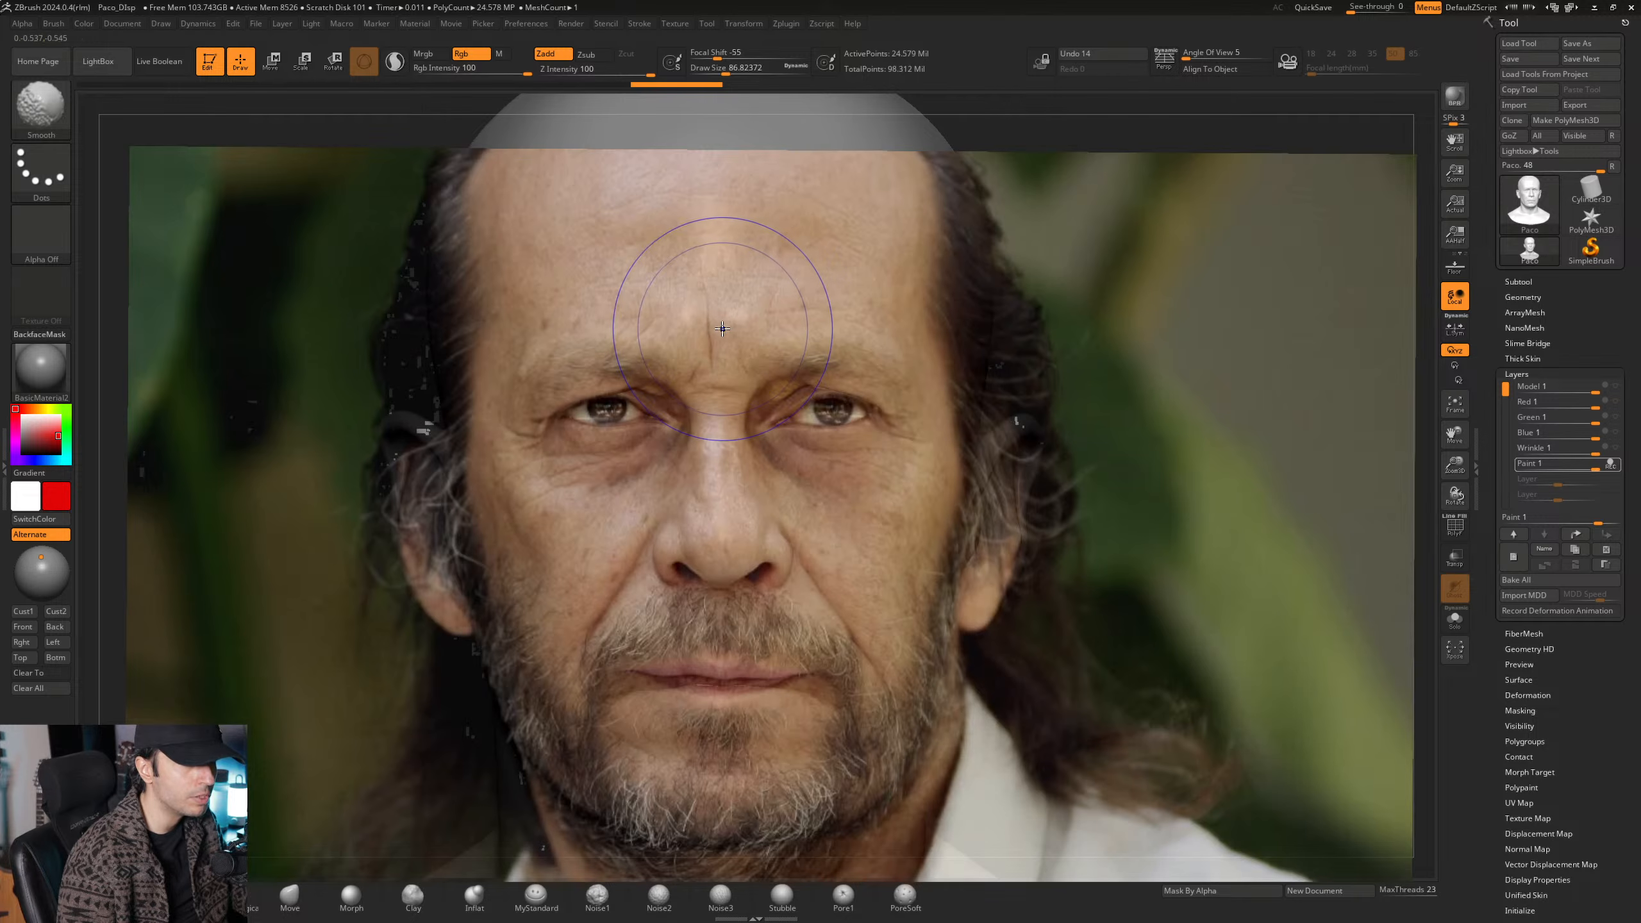
{"action": "key", "text": "shift+z"}
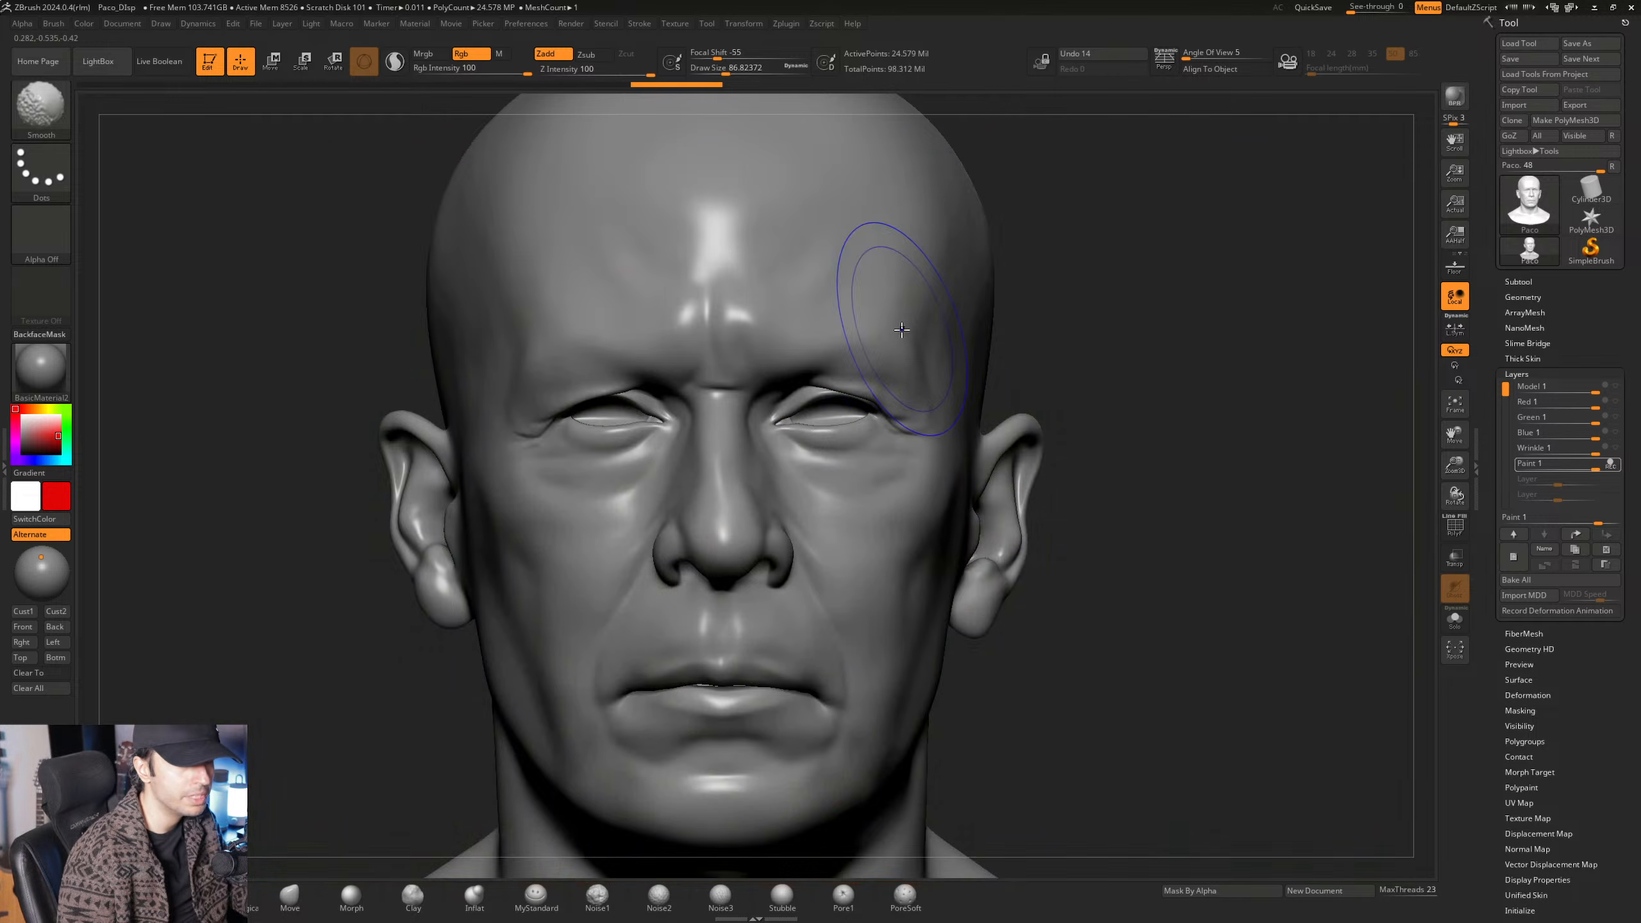
{"action": "key", "text": "shift+z"}
{"action": "key", "text": "shift+z"}
{"action": "key", "text": "shift+z"}
{"action": "key", "text": "shift+z"}
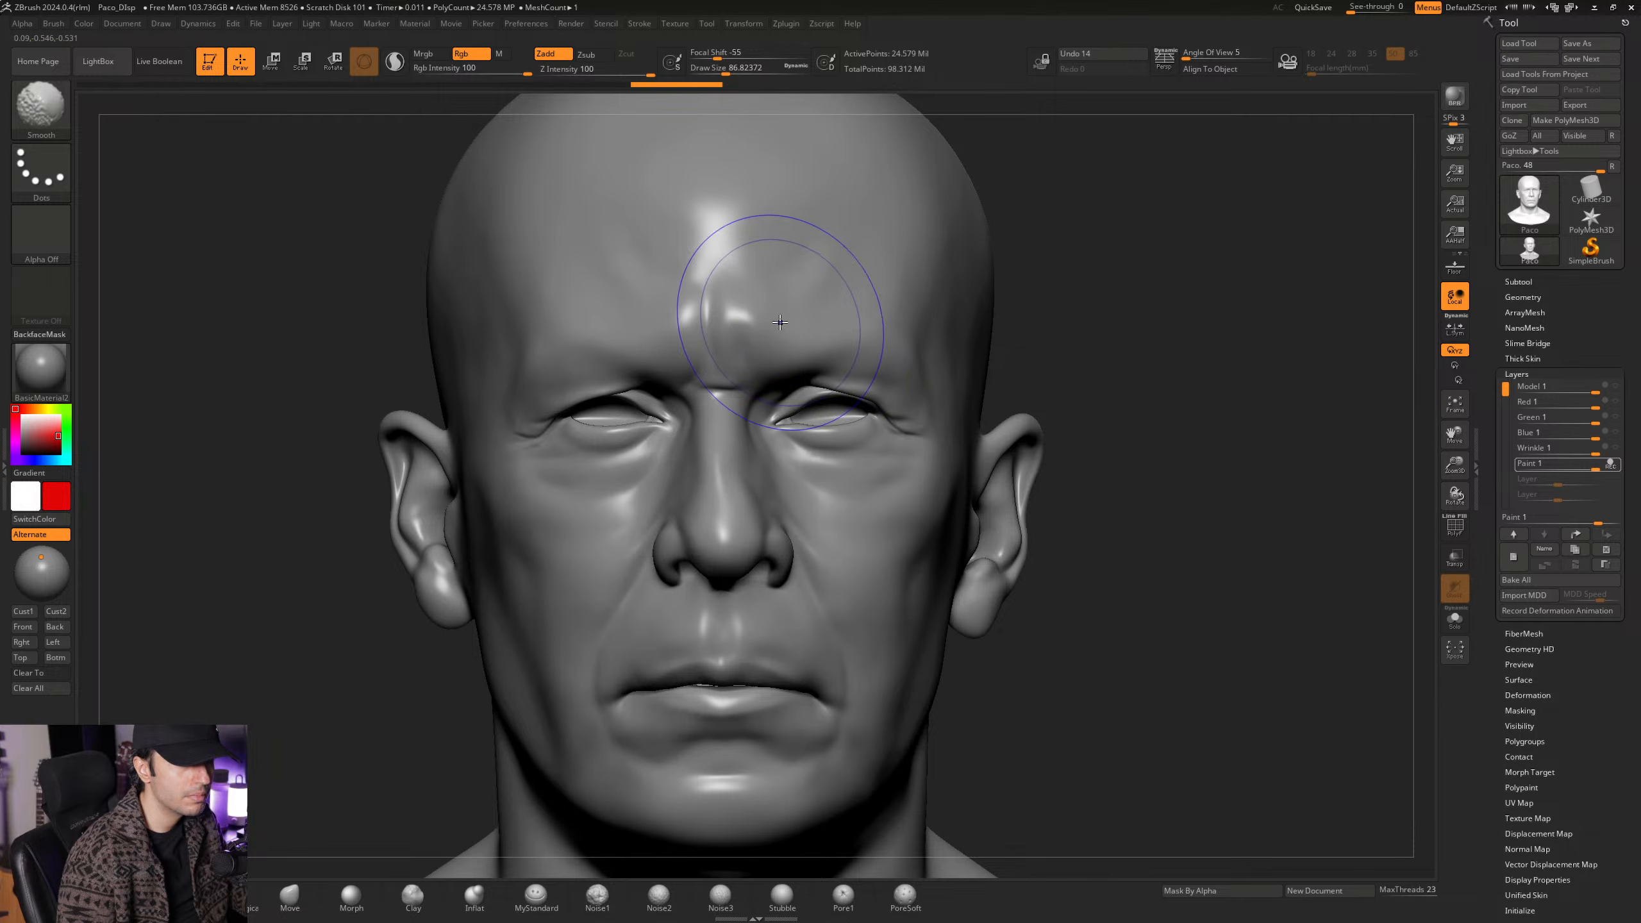
Set the brush draw size to about 136 and project the portrait's colours onto the front of the face on the Paint 1 layer.
{"action": "key", "text": "space"}
{"action": "left_click_drag", "start_coordinate": [715, 326], "coordinate": [724, 326]}
{"action": "key", "text": "shift+z"}
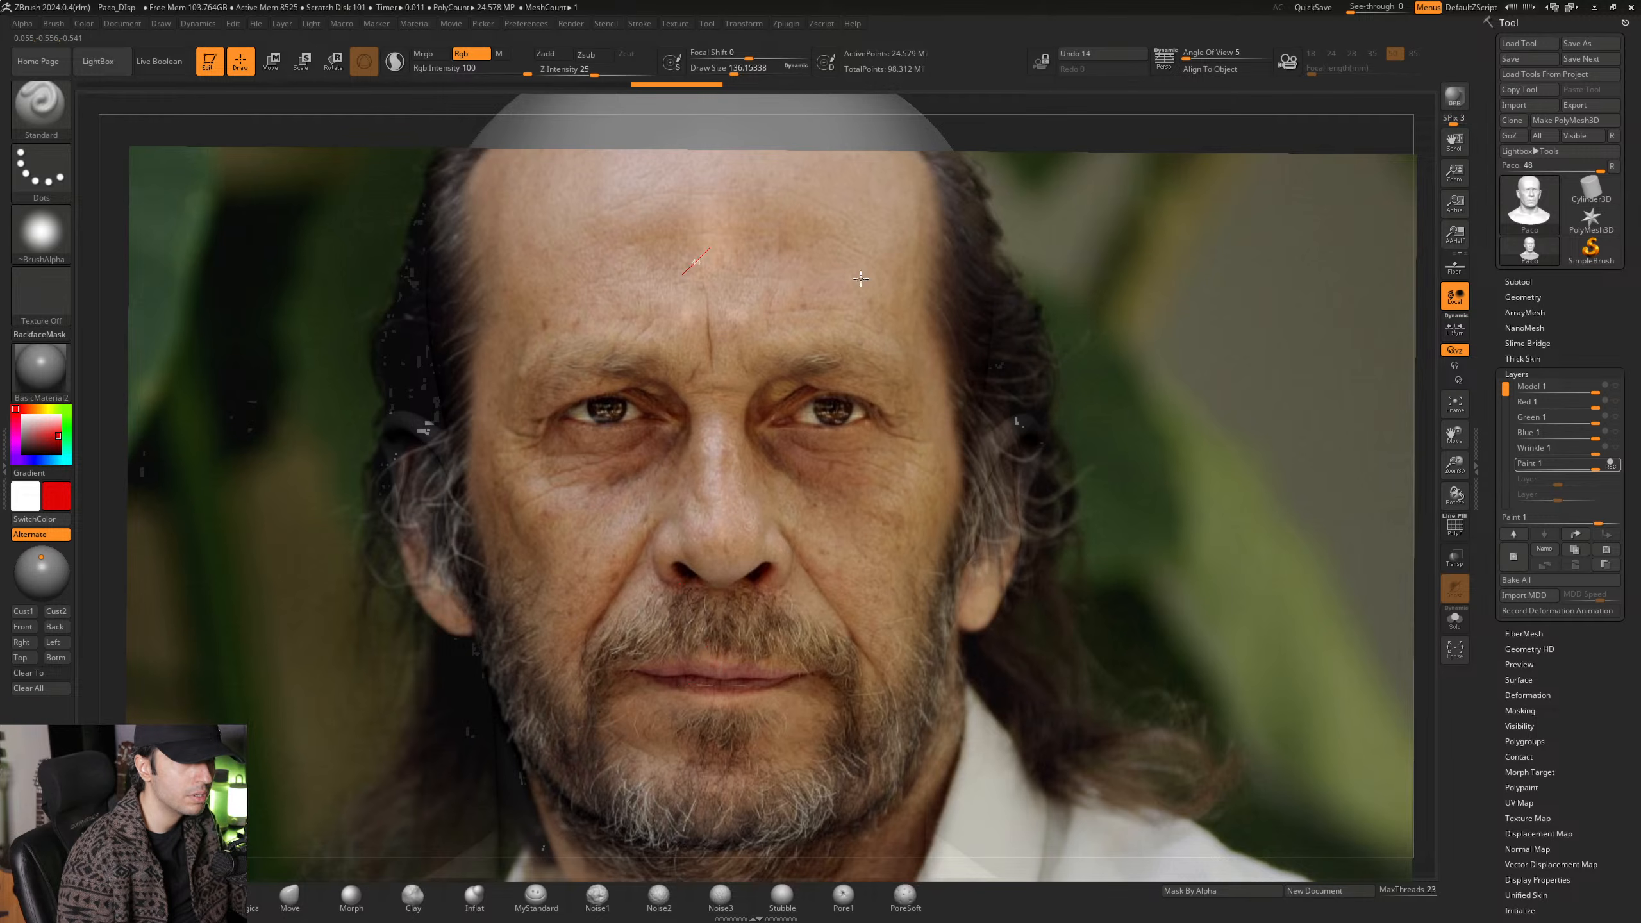
{"action": "key", "text": "shift+z"}
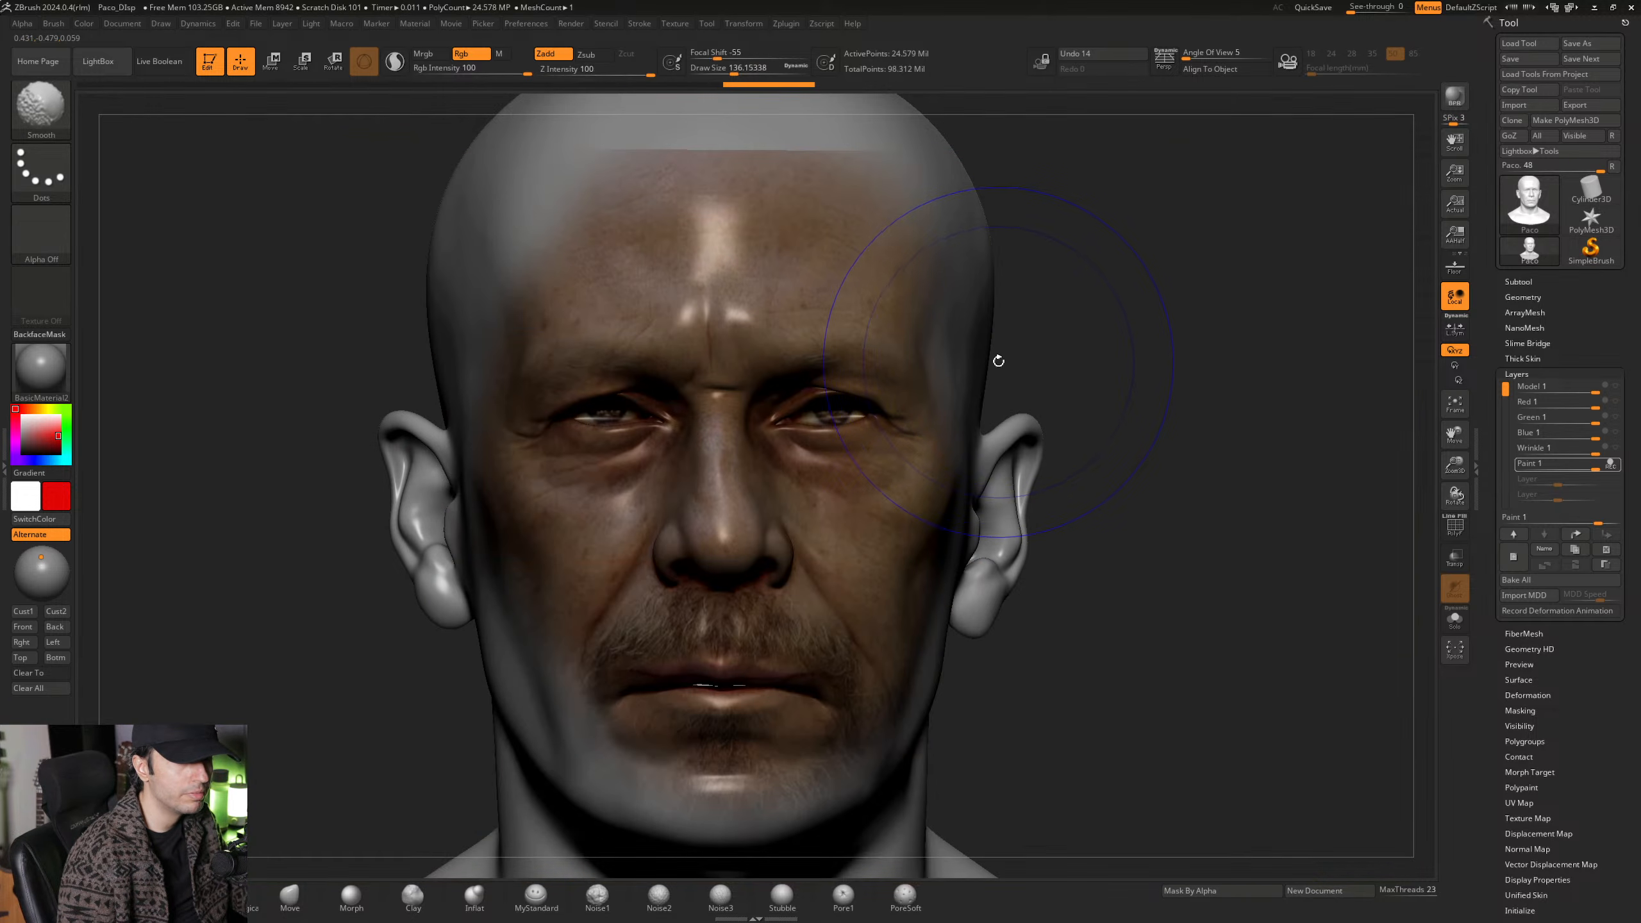
Toggle the portrait overlay to compare the photo with the colours projected on the face.
{"action": "key", "text": "shift"}
{"action": "key", "text": "shift+z"}
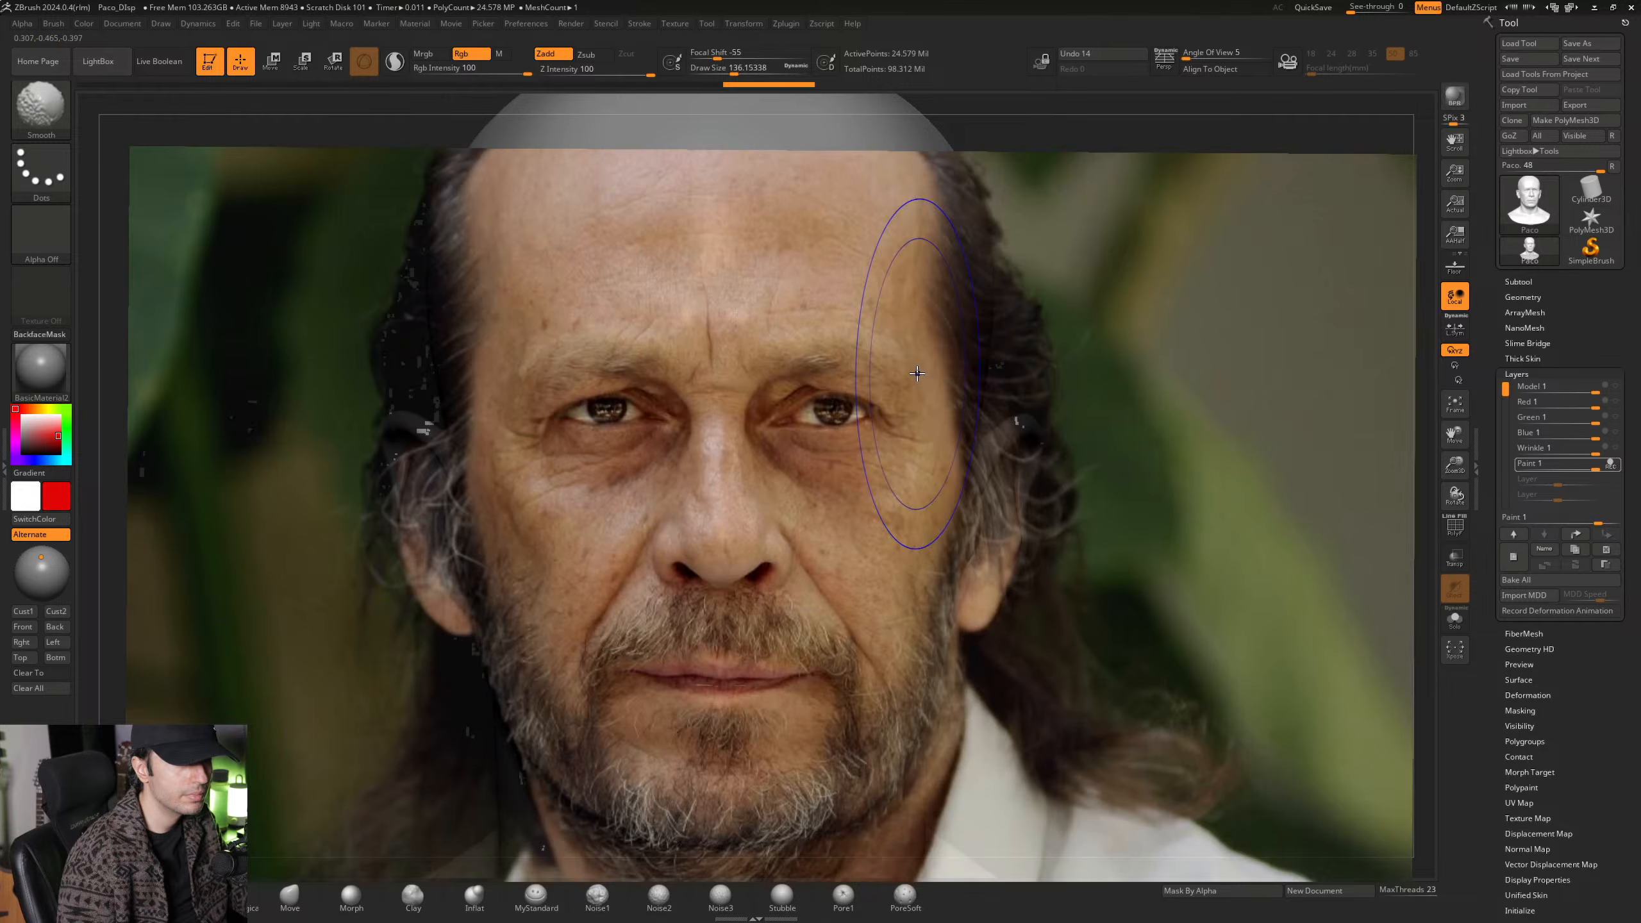
{"action": "key", "text": "shift+z"}
{"action": "key", "text": "shift+z"}
{"action": "key", "text": "shift+z"}
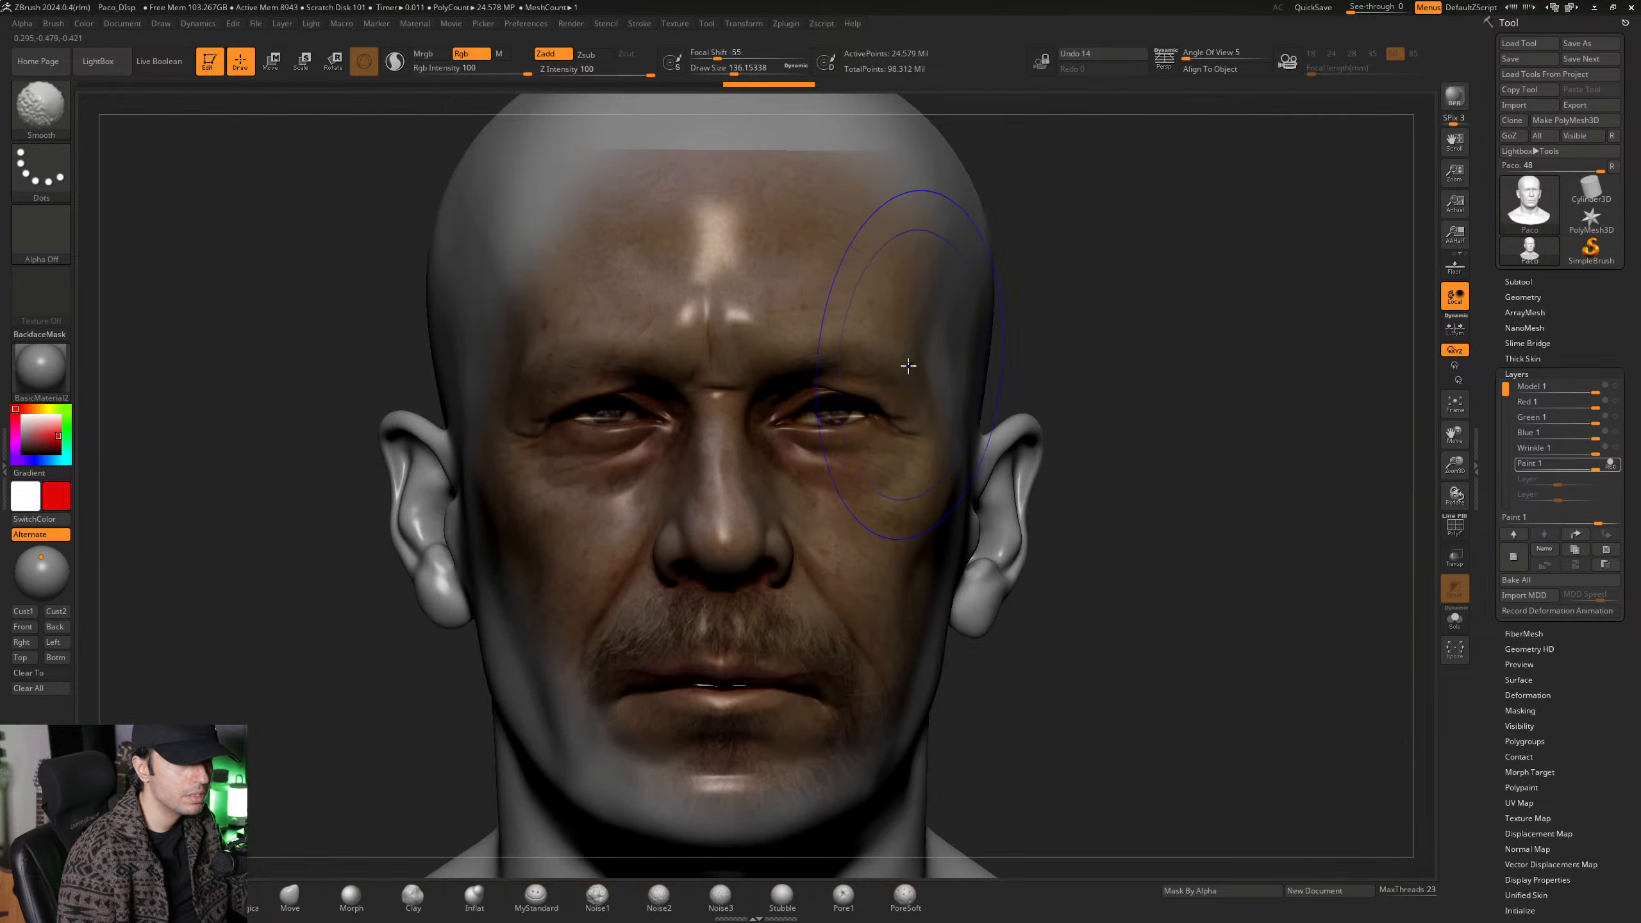
Apply the SkinShade4 material to the head.
{"action": "left_click", "coordinate": [38, 366]}
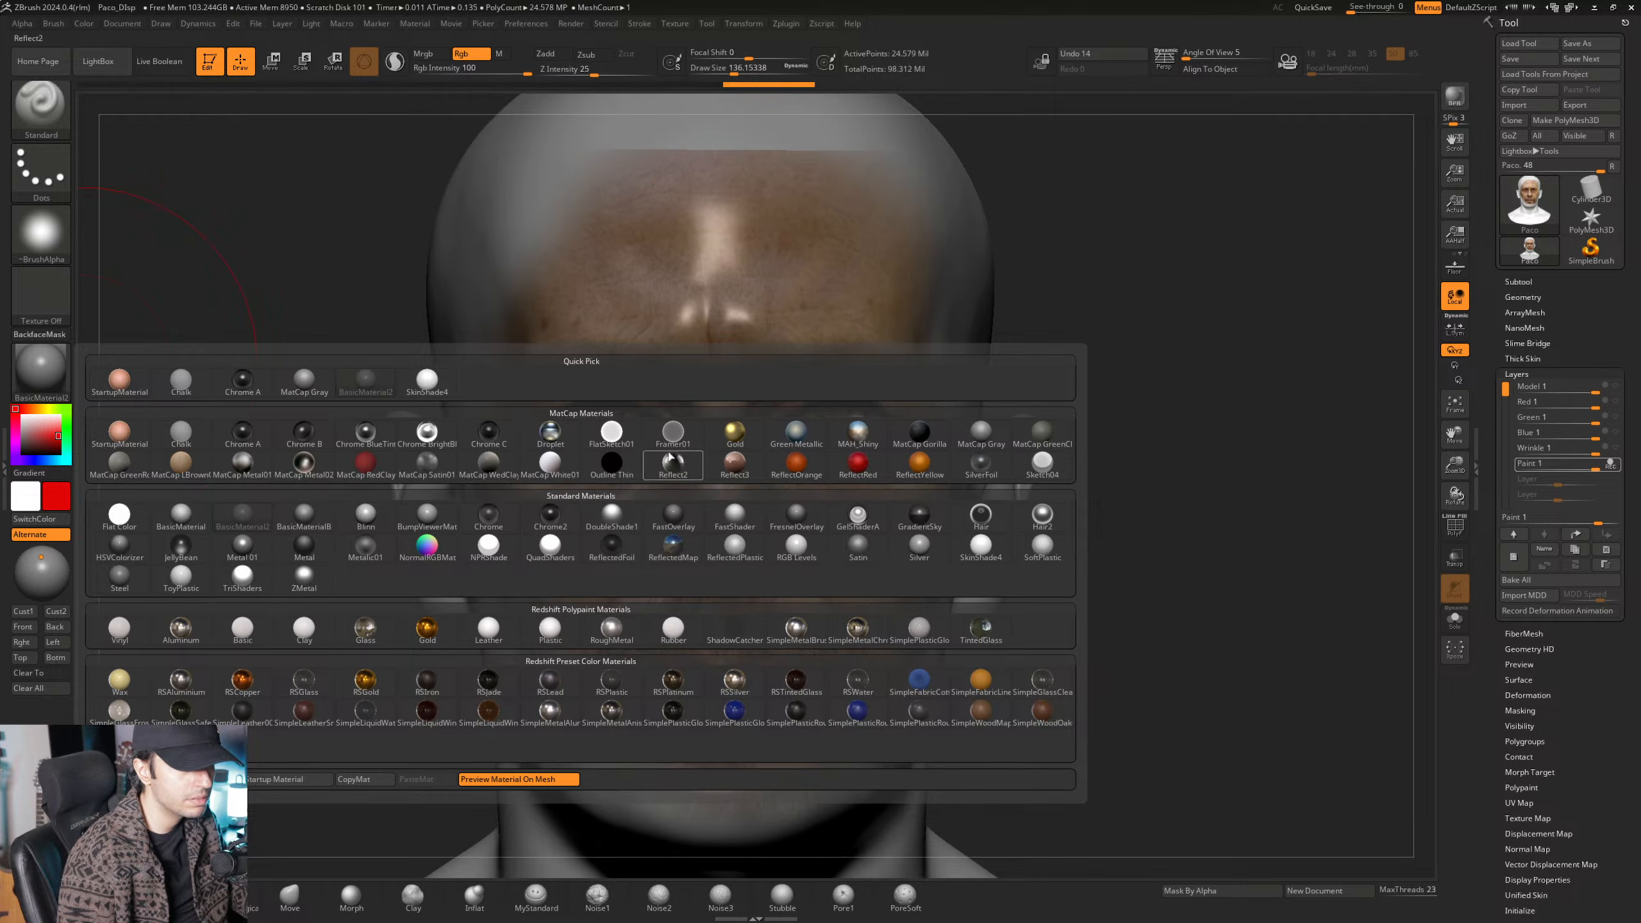
{"action": "mouse_move", "coordinate": [979, 434]}
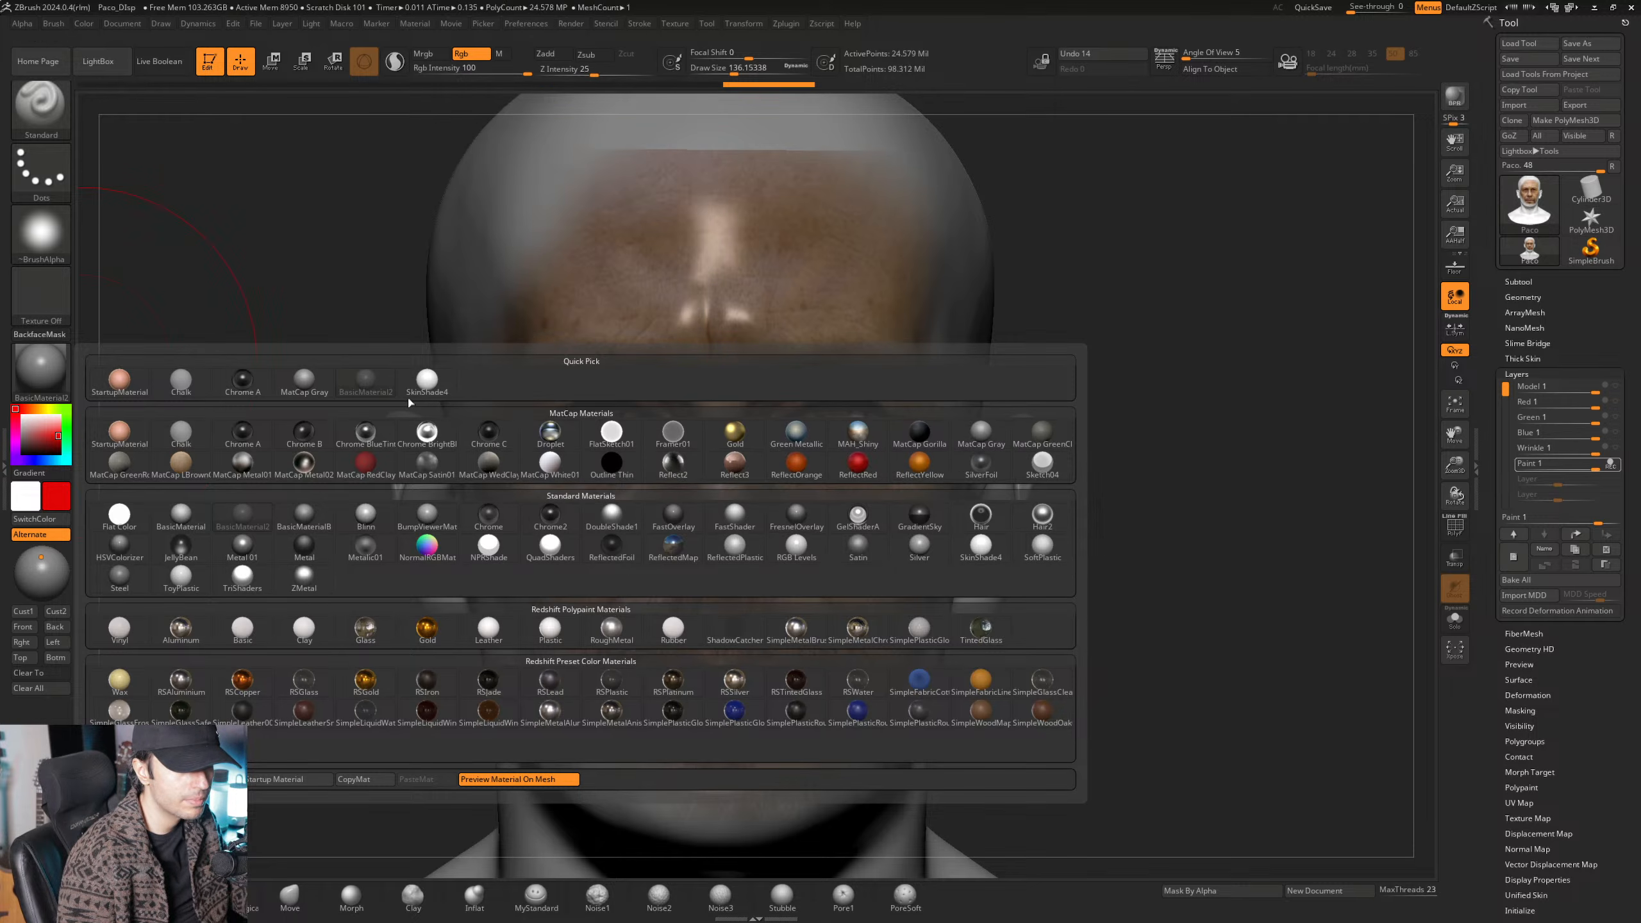
{"action": "mouse_move", "coordinate": [430, 388]}
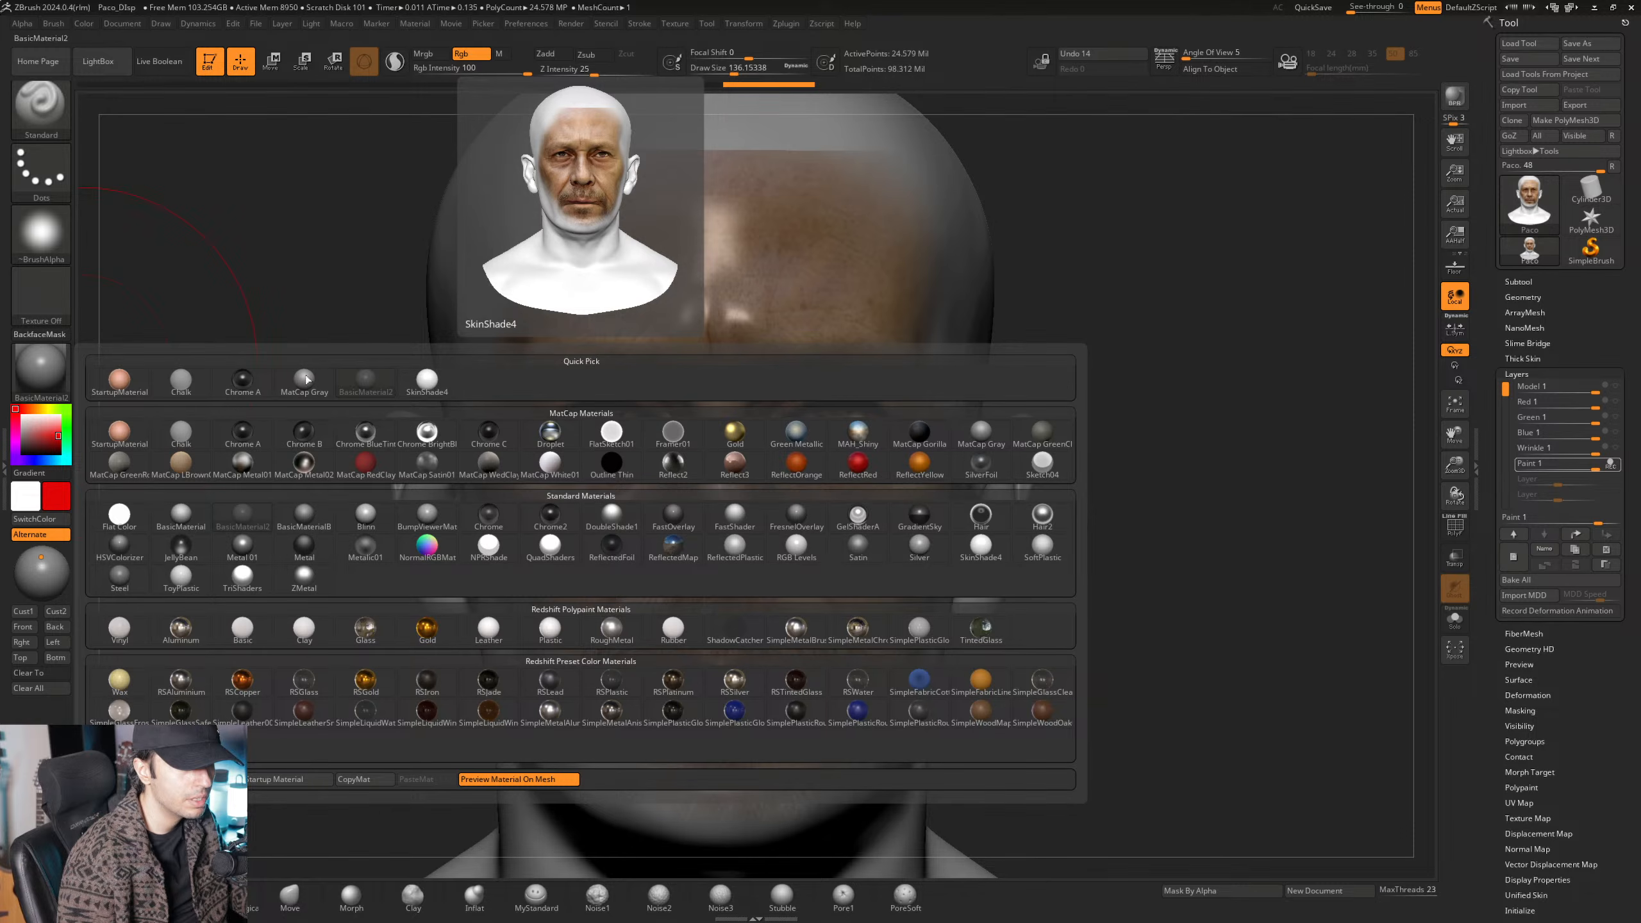
{"action": "left_click", "coordinate": [427, 382]}
{"action": "key", "text": "shift"}
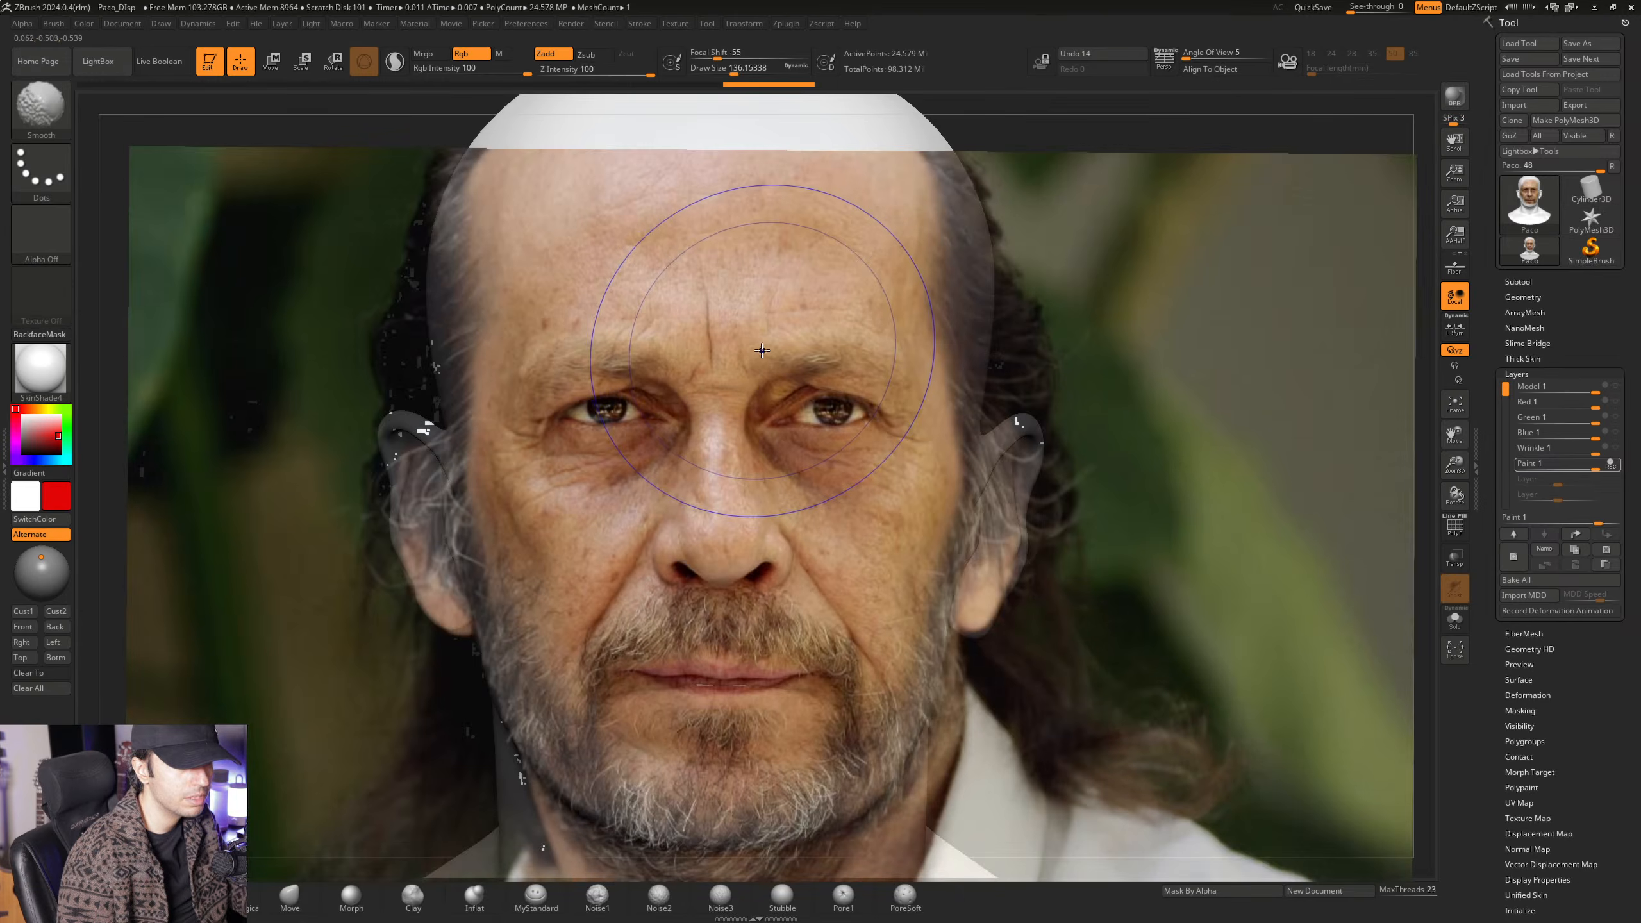
Switch the portrait overlay on and off to check the projected forehead and nose details under the SkinShade4 material.
{"action": "key", "text": "shift+z"}
{"action": "key", "text": "shift+z"}
{"action": "key", "text": "shift+z"}
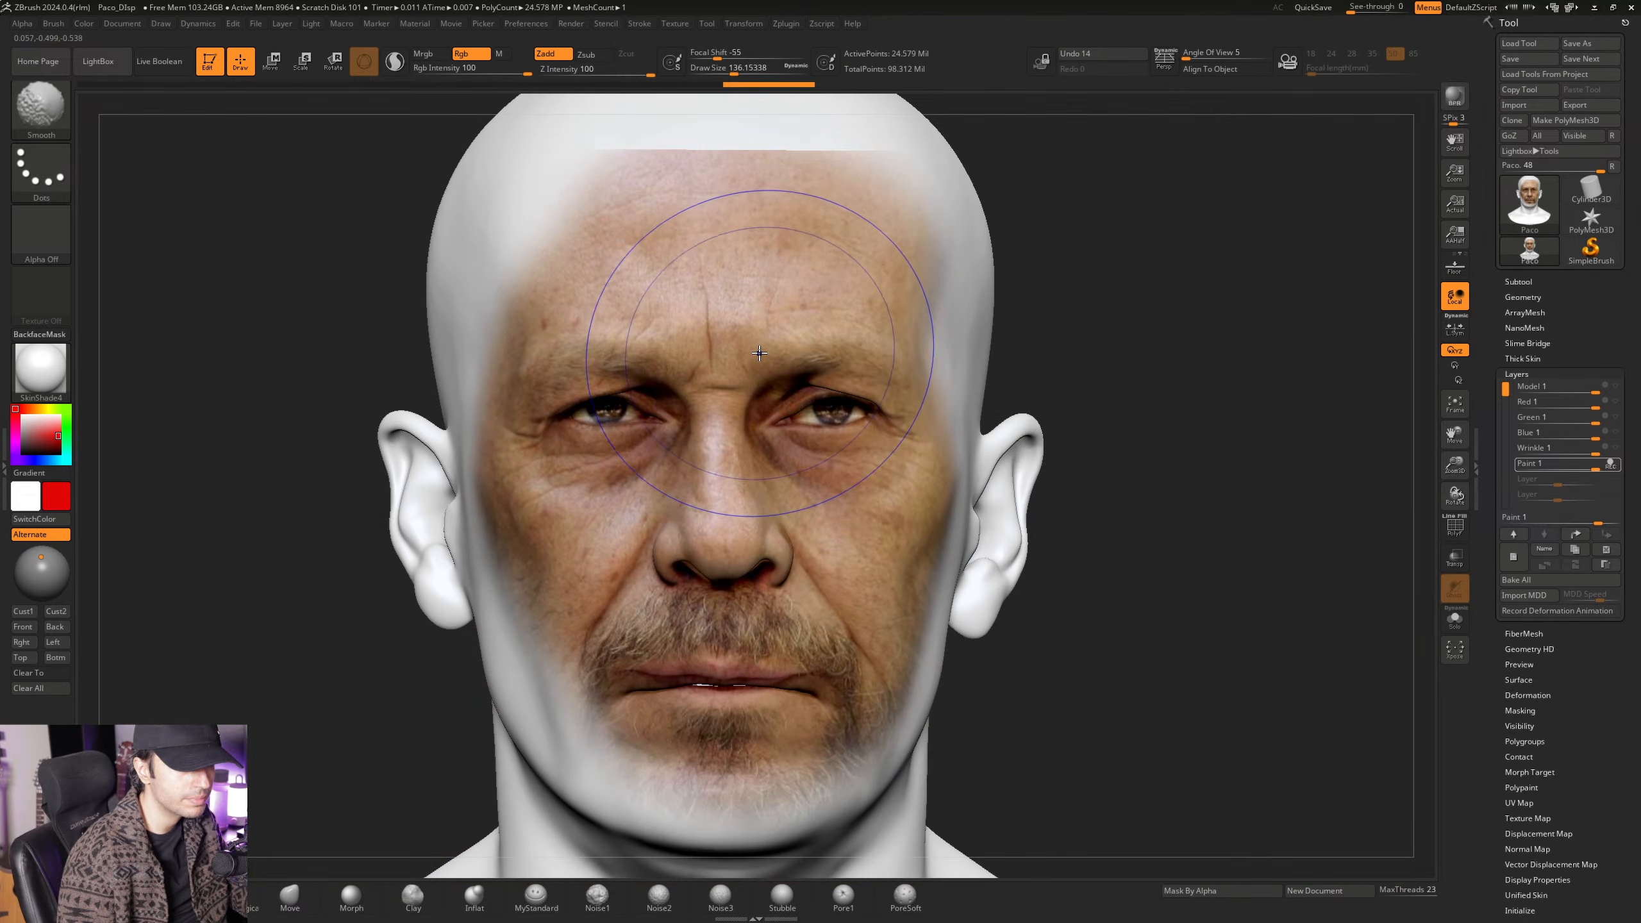
{"action": "key", "text": "shift+z"}
{"action": "key", "text": "shift+z"}
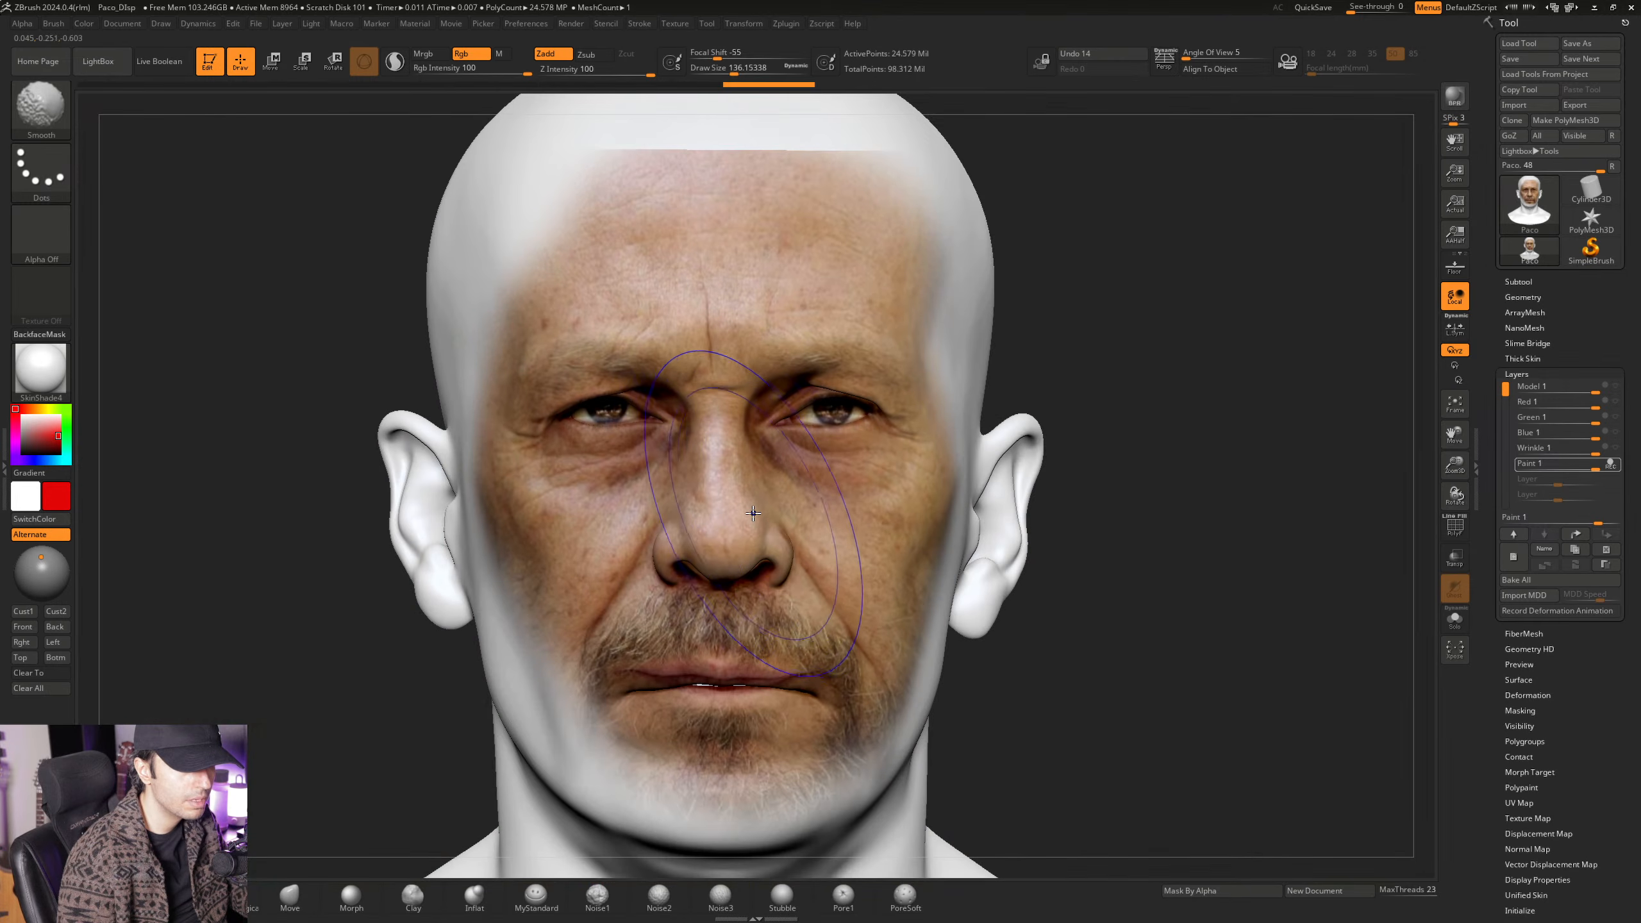
{"action": "key", "text": "shift+z"}
{"action": "key", "text": "shift+z"}
{"action": "key", "text": "shift+z"}
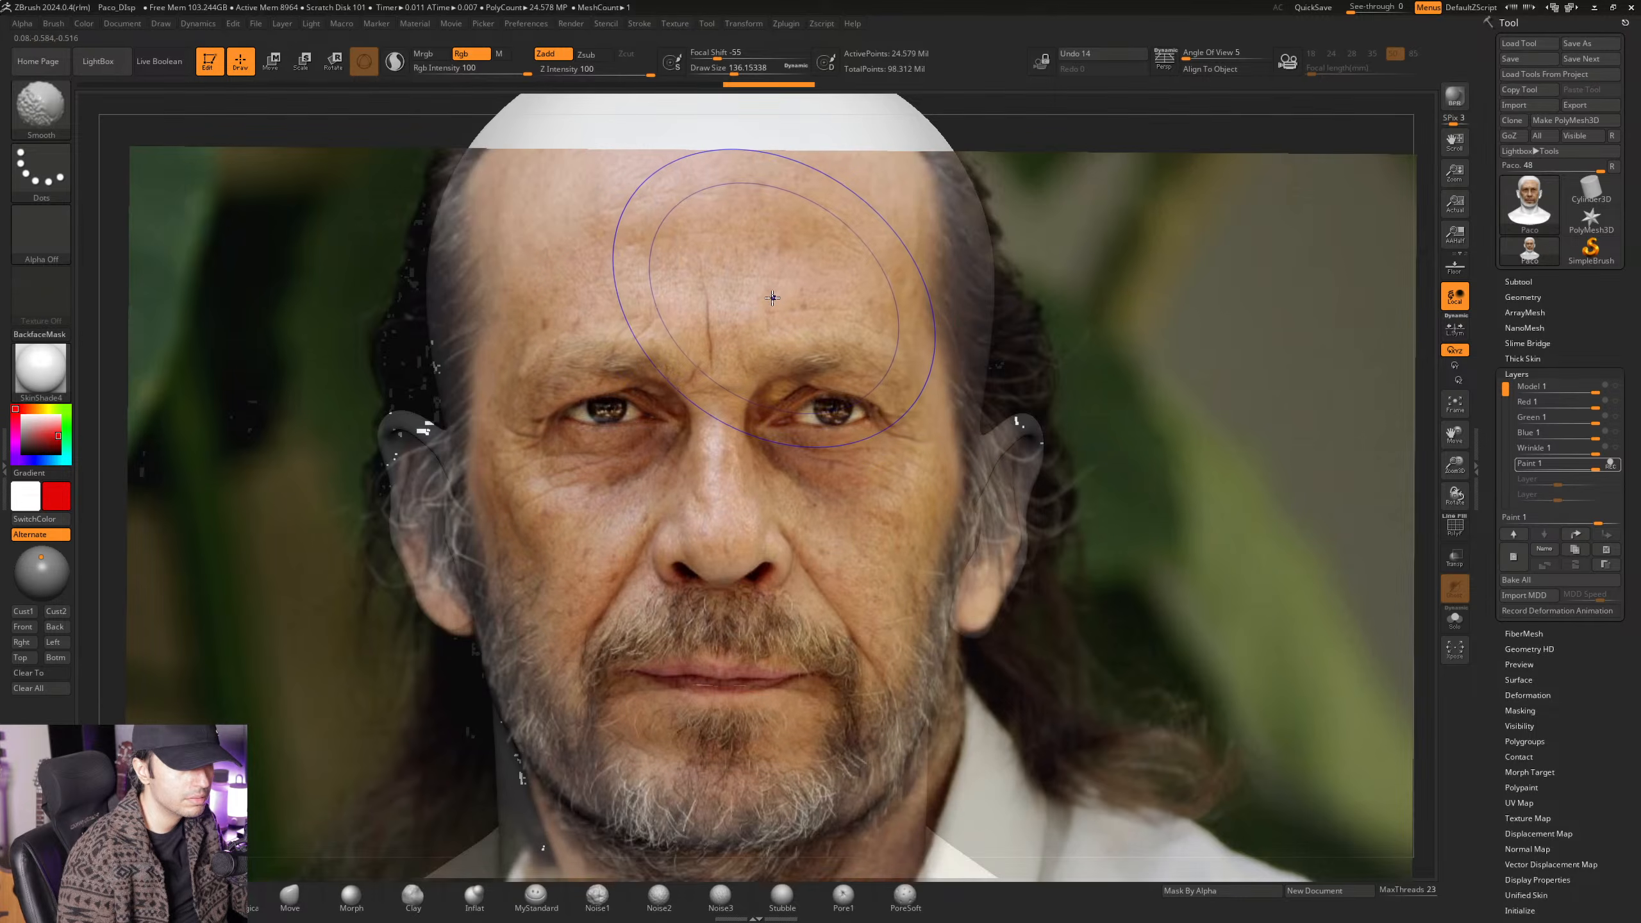
Extend the projected portrait colours outward over the temples, cheeks and bearded jaw, checking them against the photo.
{"action": "key", "text": "shift+z"}
{"action": "key", "text": "shift+z"}
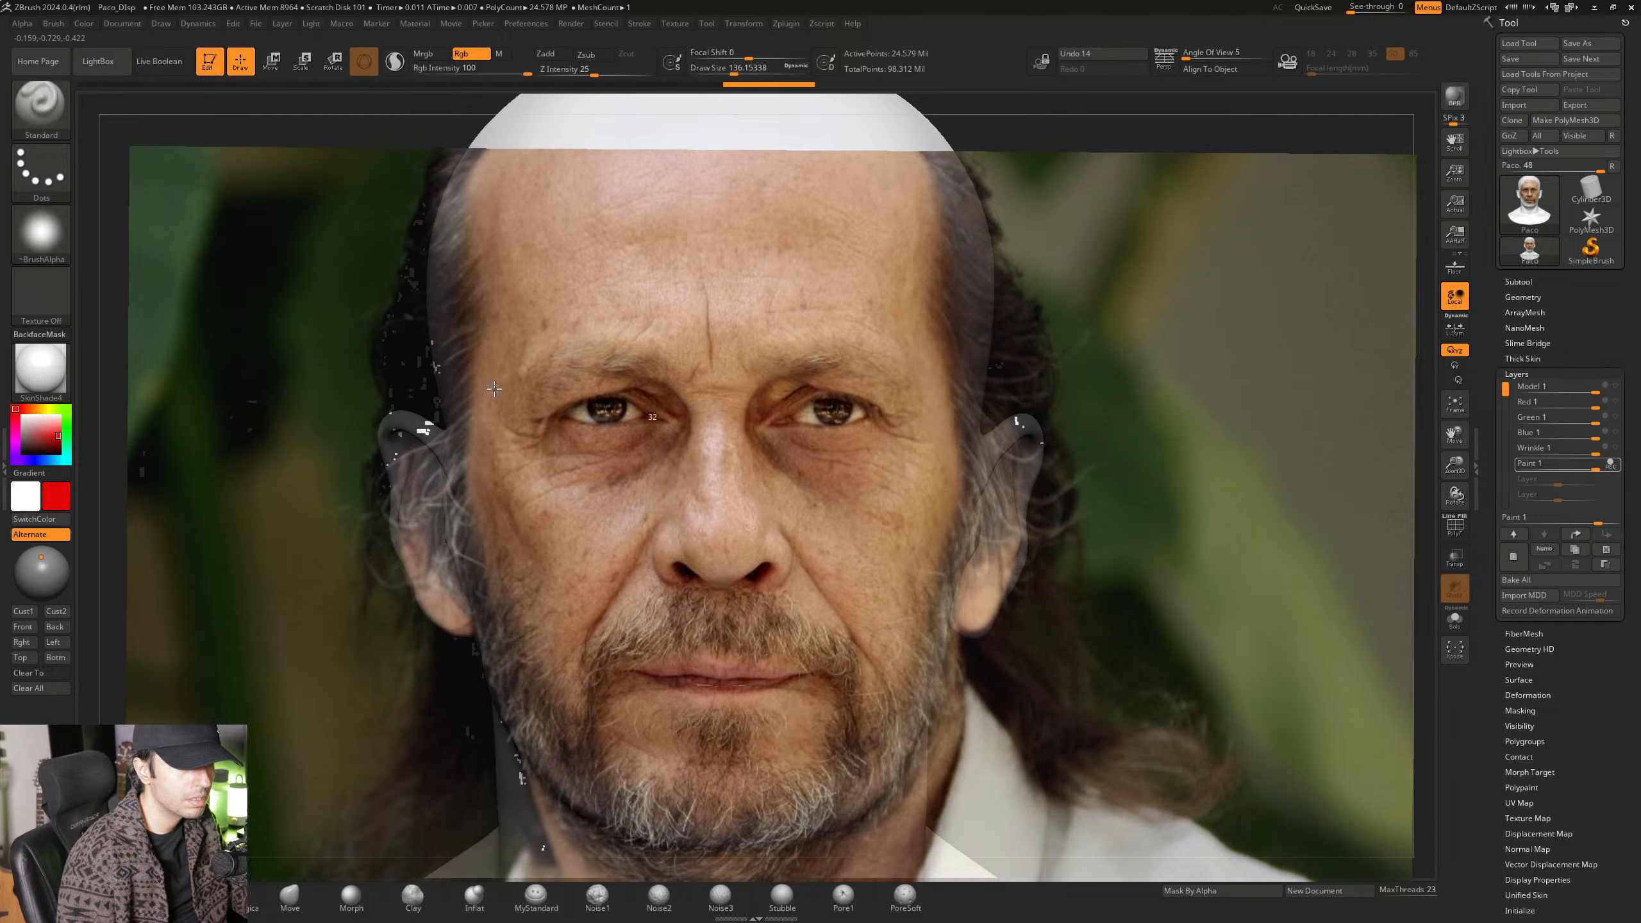
{"action": "key", "text": "shift+z"}
{"action": "key", "text": "shift+z"}
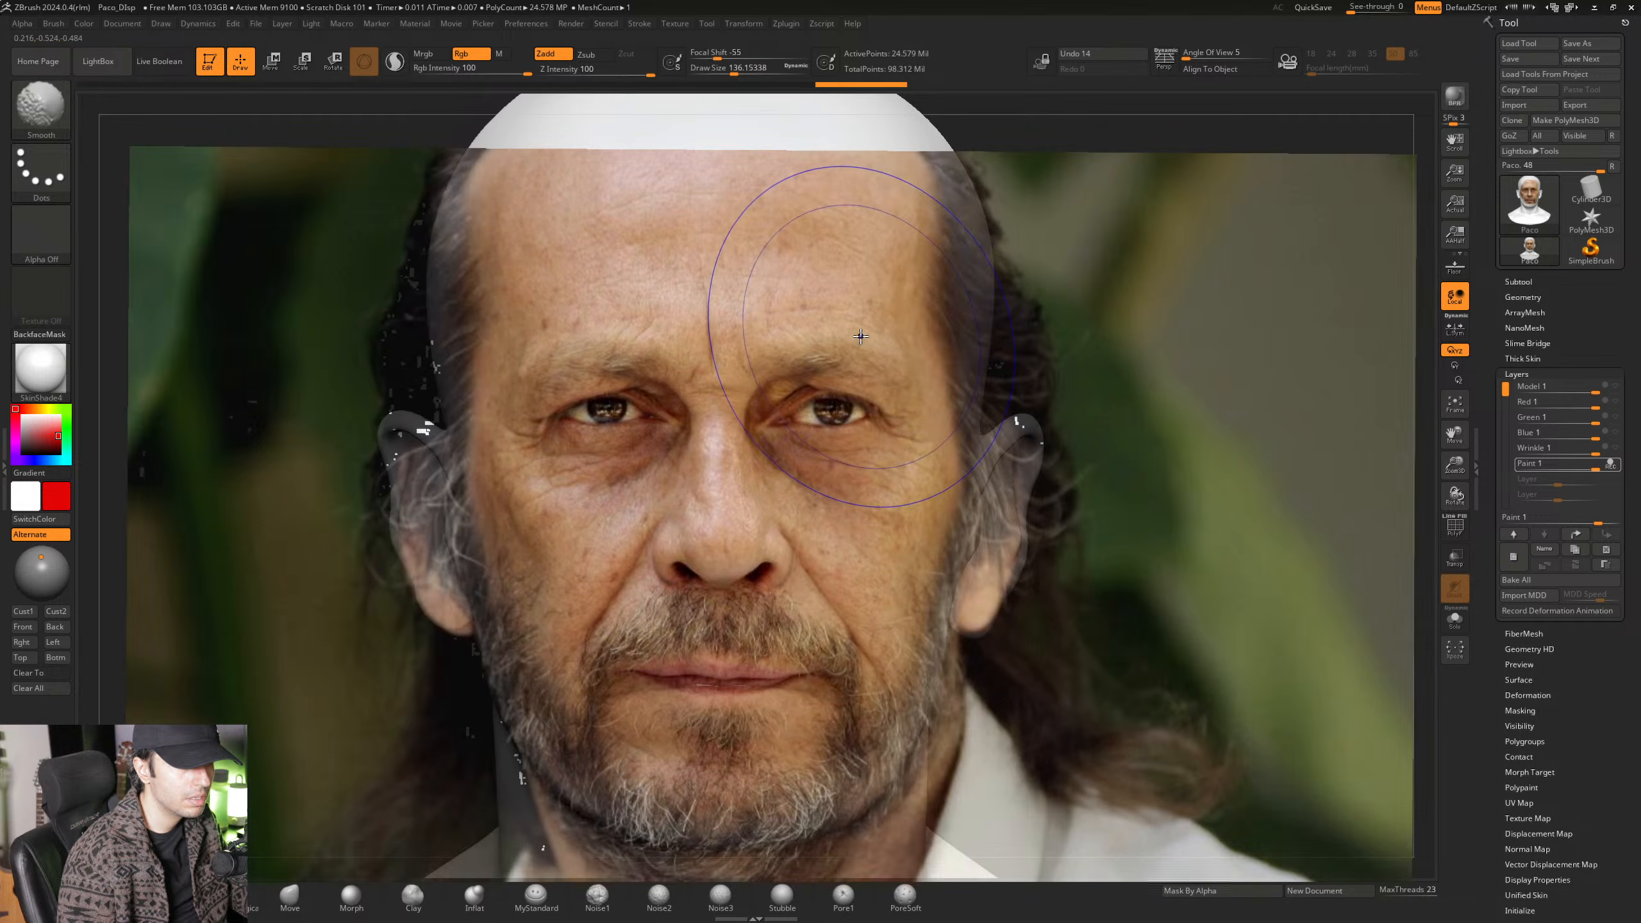
{"action": "key", "text": "shift+z"}
{"action": "key", "text": "shift+z"}
{"action": "key", "text": "shift+z"}
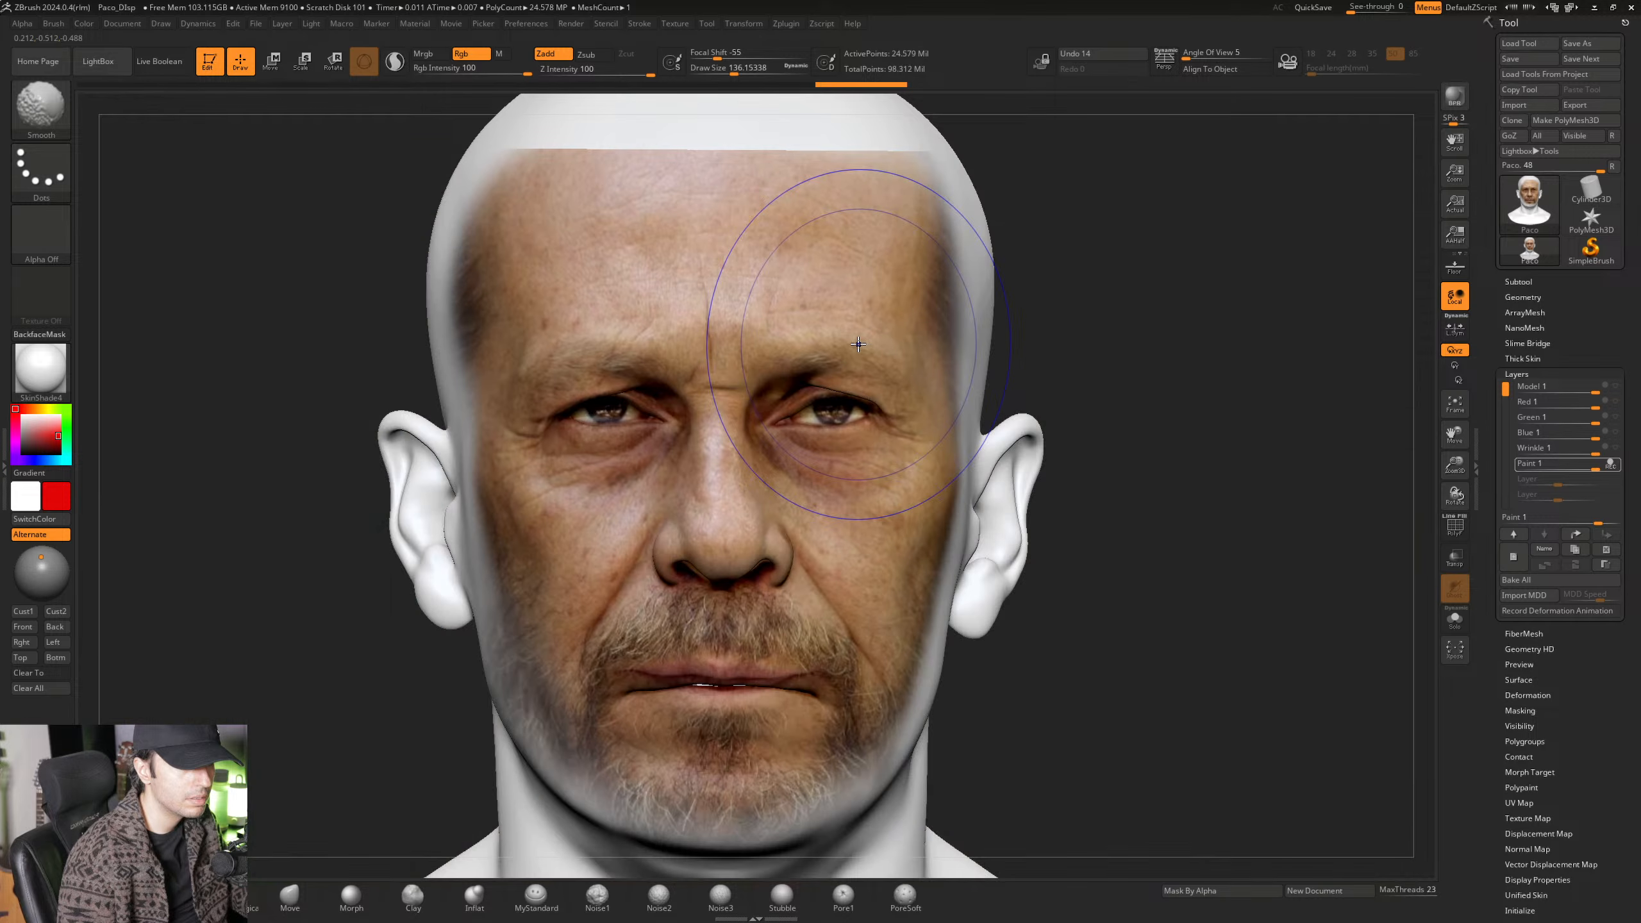
{"action": "key", "text": "shift+z"}
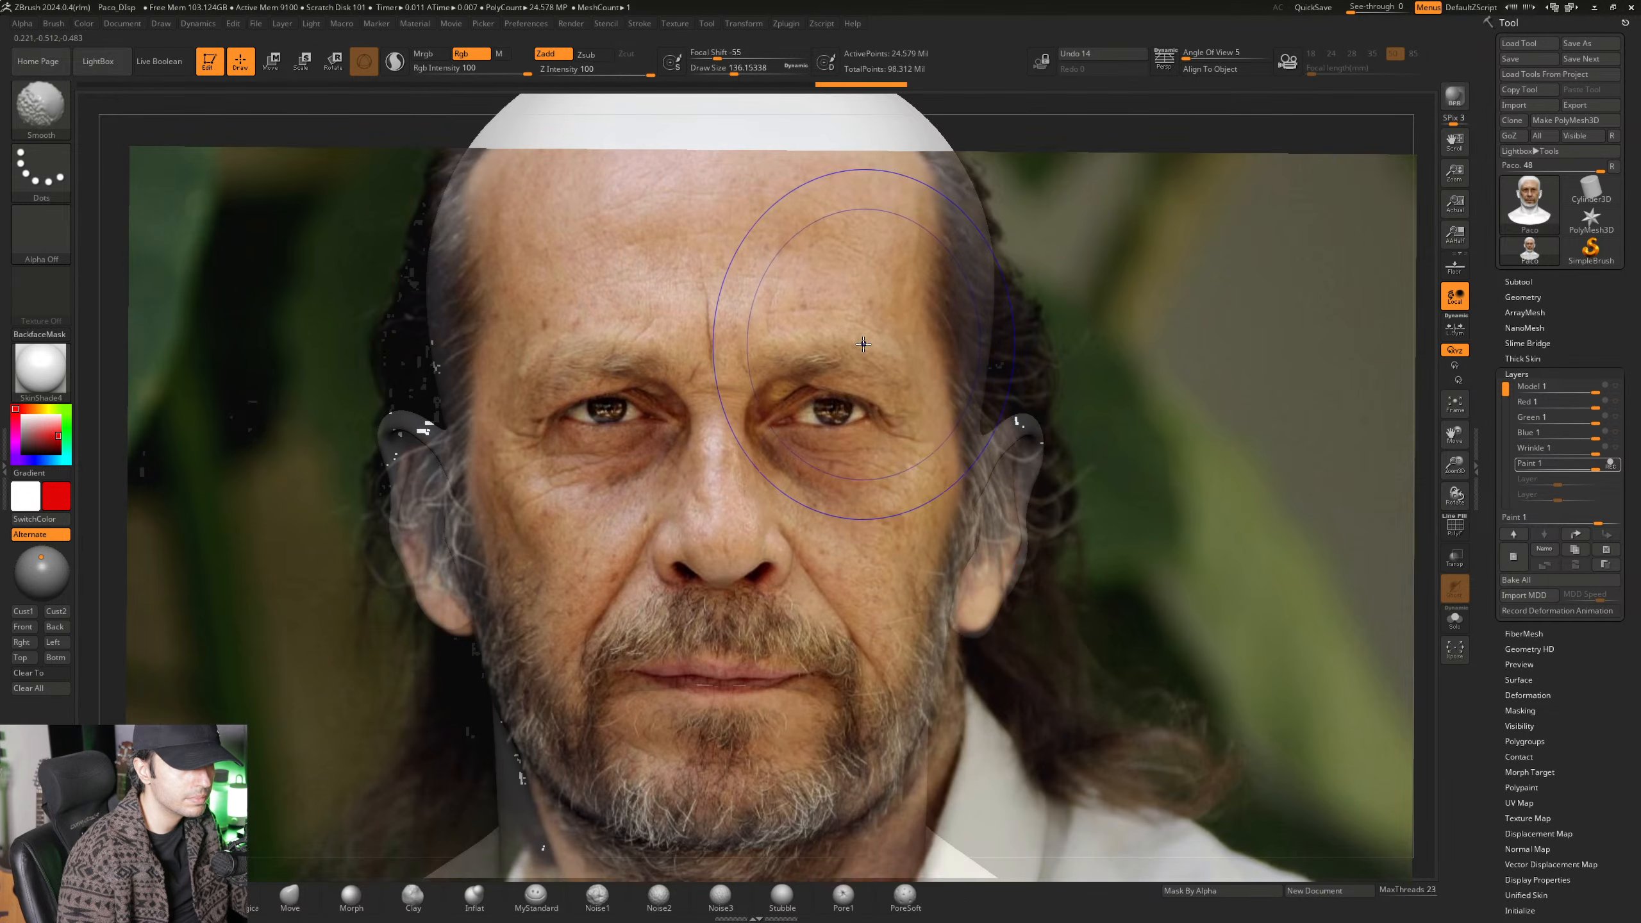
Close the Spotlight portrait and stop recording on the Paint 1 layer.
{"action": "key", "text": "z"}
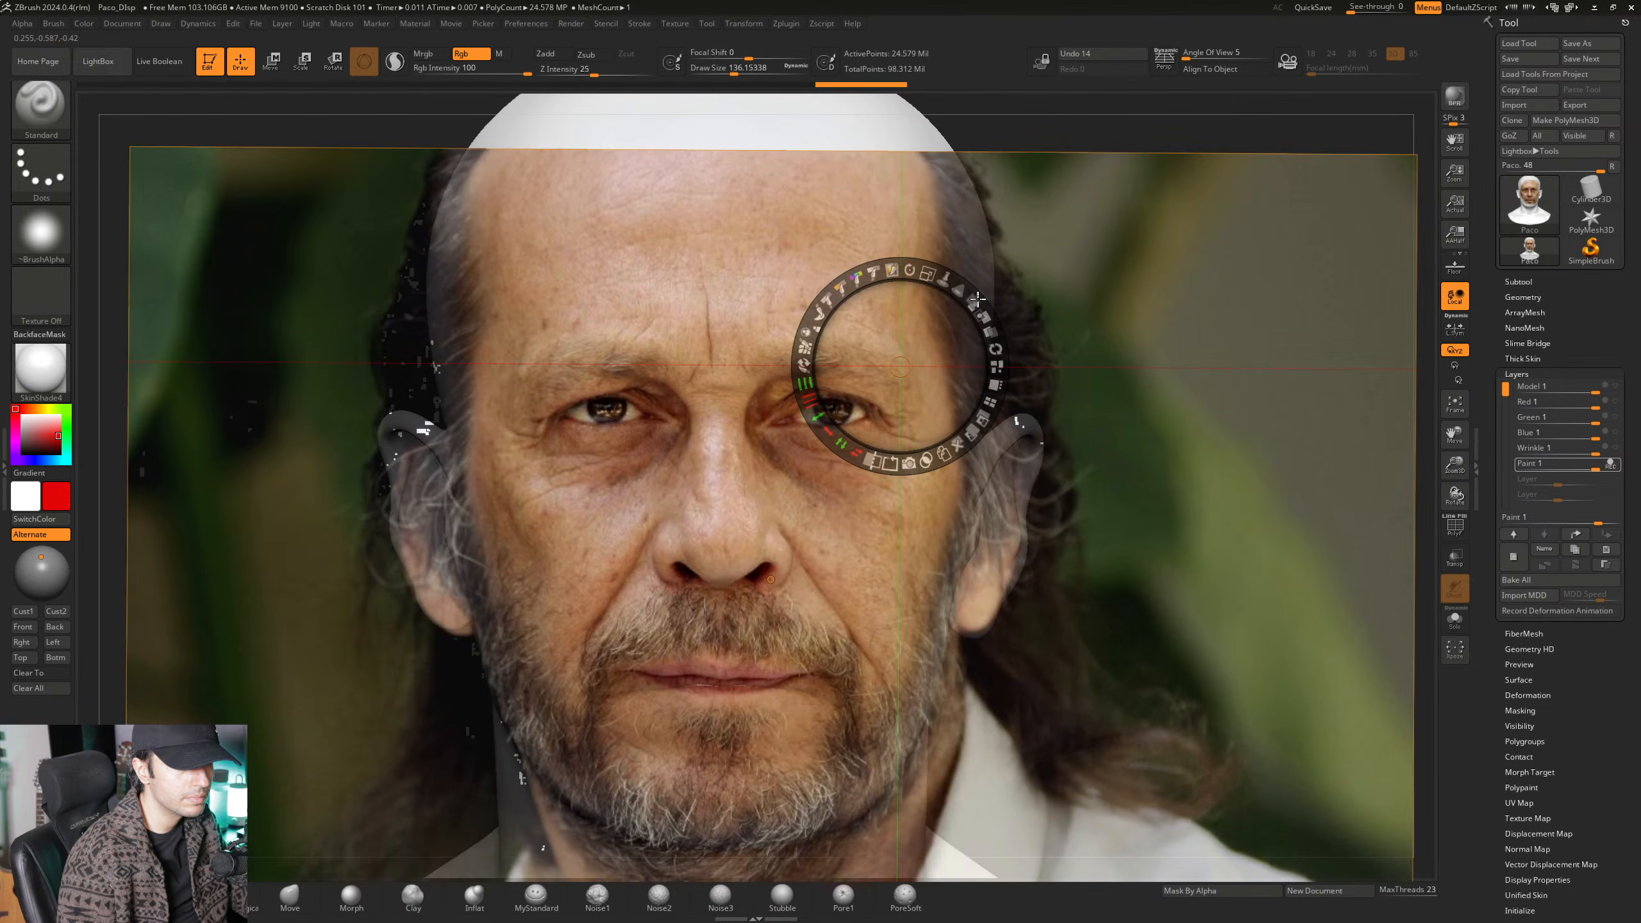
{"action": "mouse_move", "coordinate": [978, 297]}
{"action": "left_mouse_down"}
{"action": "mouse_move", "coordinate": [917, 270]}
{"action": "mouse_move", "coordinate": [941, 324]}
{"action": "left_mouse_up"}
{"action": "mouse_move", "coordinate": [942, 323]}
{"action": "left_mouse_down"}
{"action": "mouse_move", "coordinate": [815, 395]}
{"action": "mouse_move", "coordinate": [770, 457]}
{"action": "mouse_move", "coordinate": [600, 446]}
{"action": "left_mouse_up"}
{"action": "mouse_move", "coordinate": [743, 362]}
{"action": "right_mouse_down", "text": "ctrl"}
{"action": "mouse_move", "coordinate": [723, 327]}
{"action": "mouse_move", "coordinate": [634, 294]}
{"action": "mouse_move", "coordinate": [708, 480]}
{"action": "mouse_move", "coordinate": [648, 479]}
{"action": "mouse_move", "coordinate": [696, 482]}
{"action": "right_mouse_up", "text": "ctrl"}
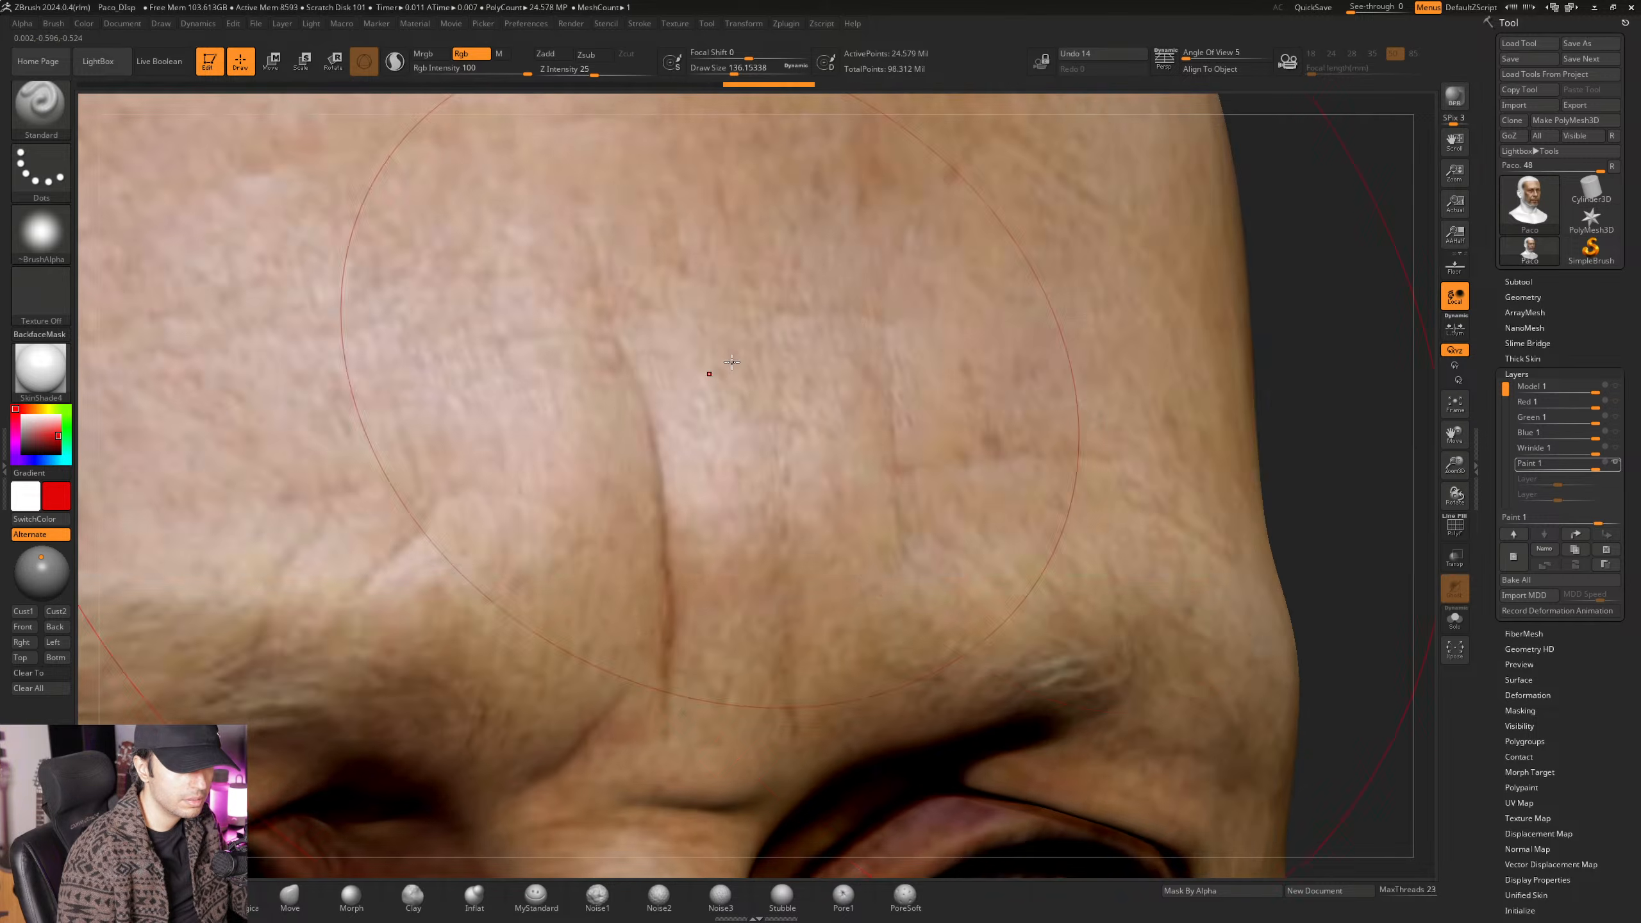
{"action": "right_click_drag", "start_coordinate": [718, 369], "coordinate": [717, 410]}
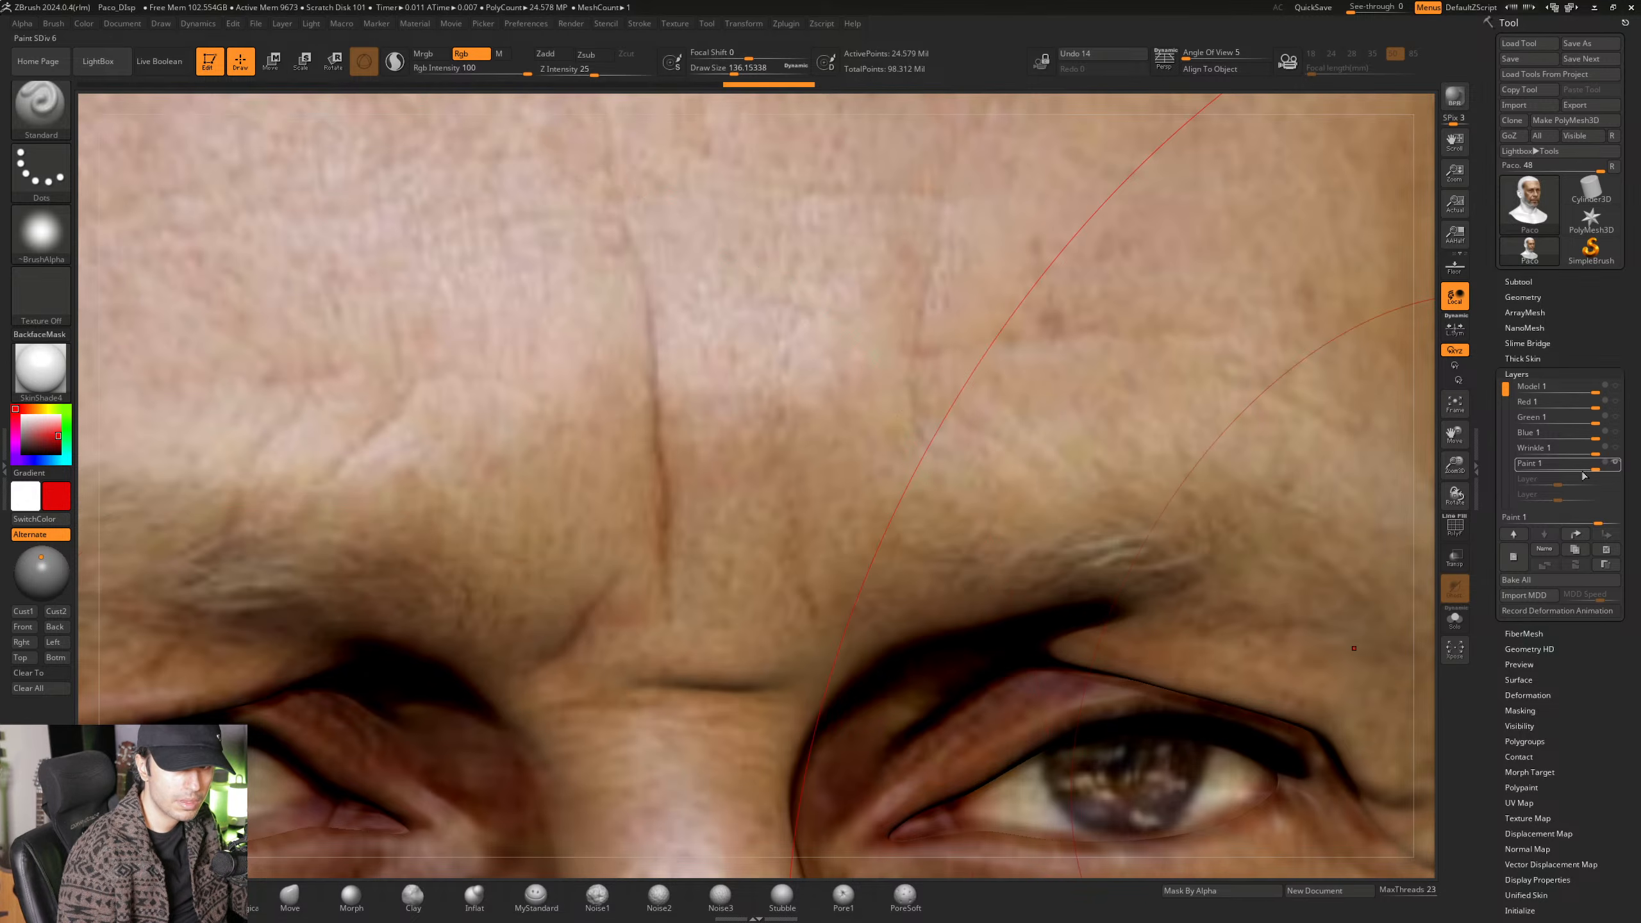
Select the MyStandard brush and set the Wrinkle 1 layer to record.
{"action": "mouse_move", "coordinate": [1609, 457]}
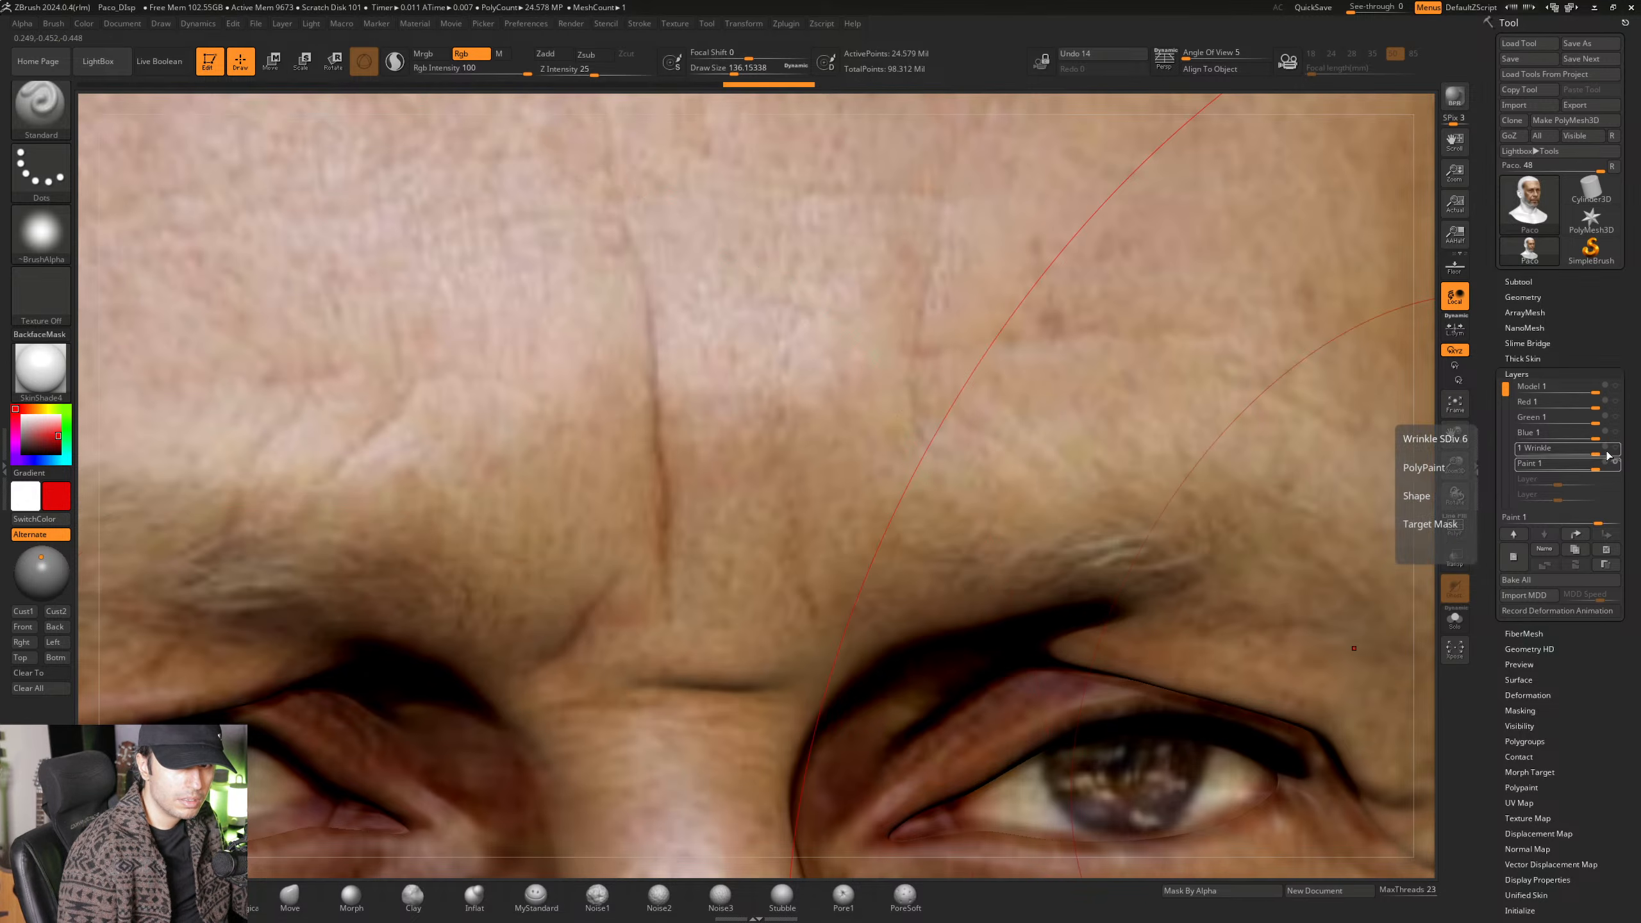
{"action": "left_click", "coordinate": [537, 894]}
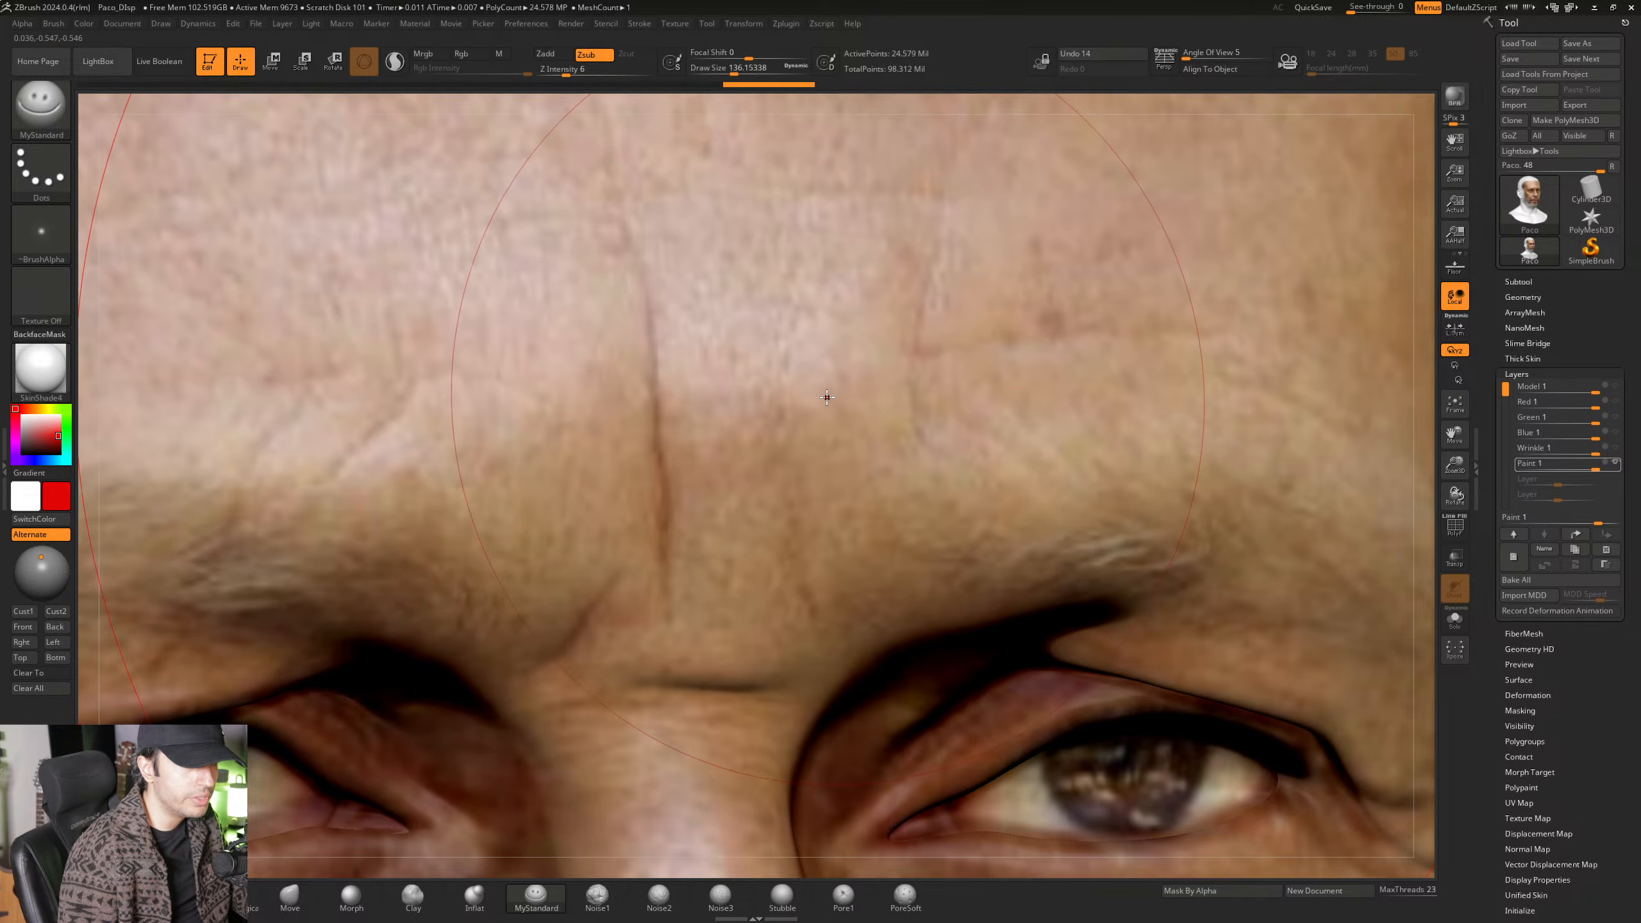
{"action": "right_click_drag", "start_coordinate": [827, 392], "coordinate": [739, 460], "text": "ctrl"}
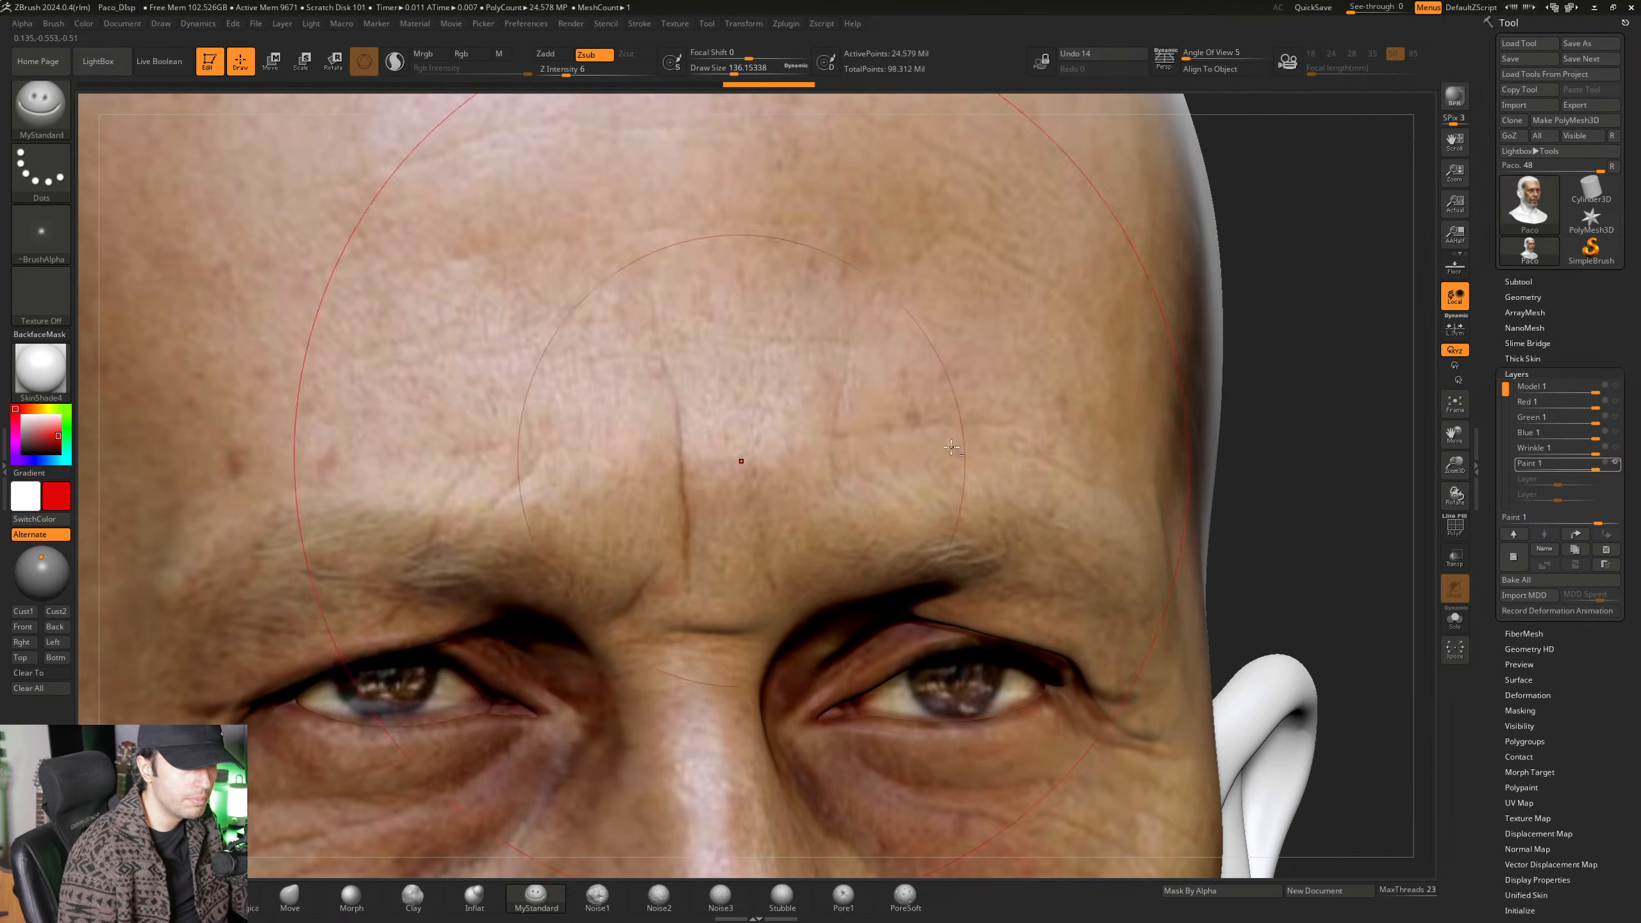
{"action": "mouse_move", "coordinate": [1615, 449]}
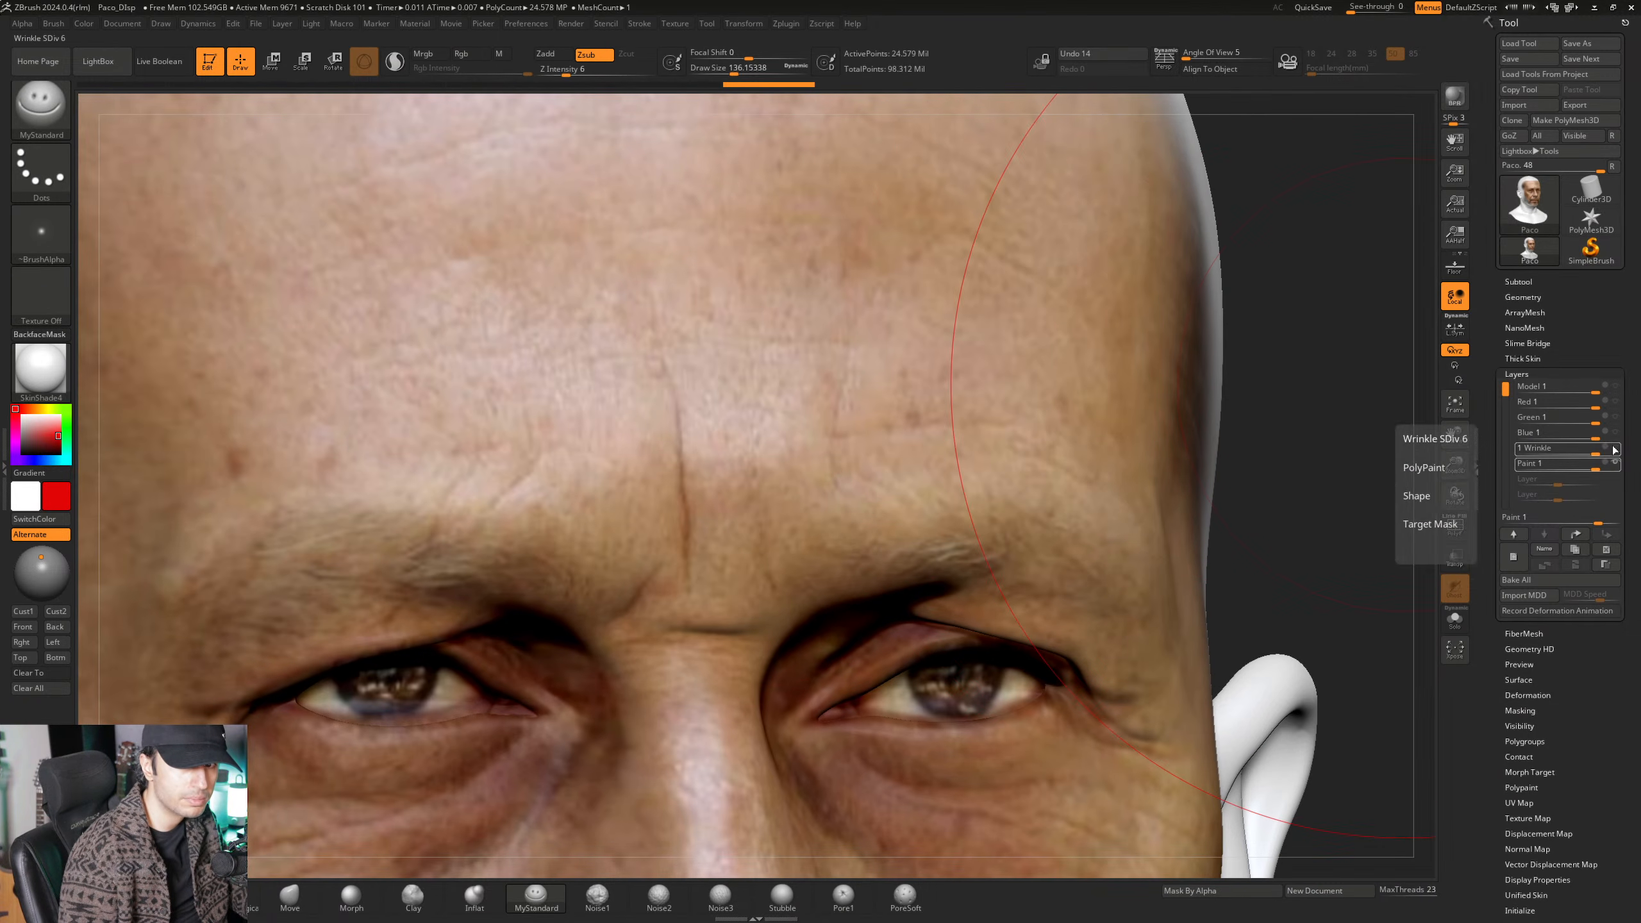
{"action": "left_click", "coordinate": [1609, 449]}
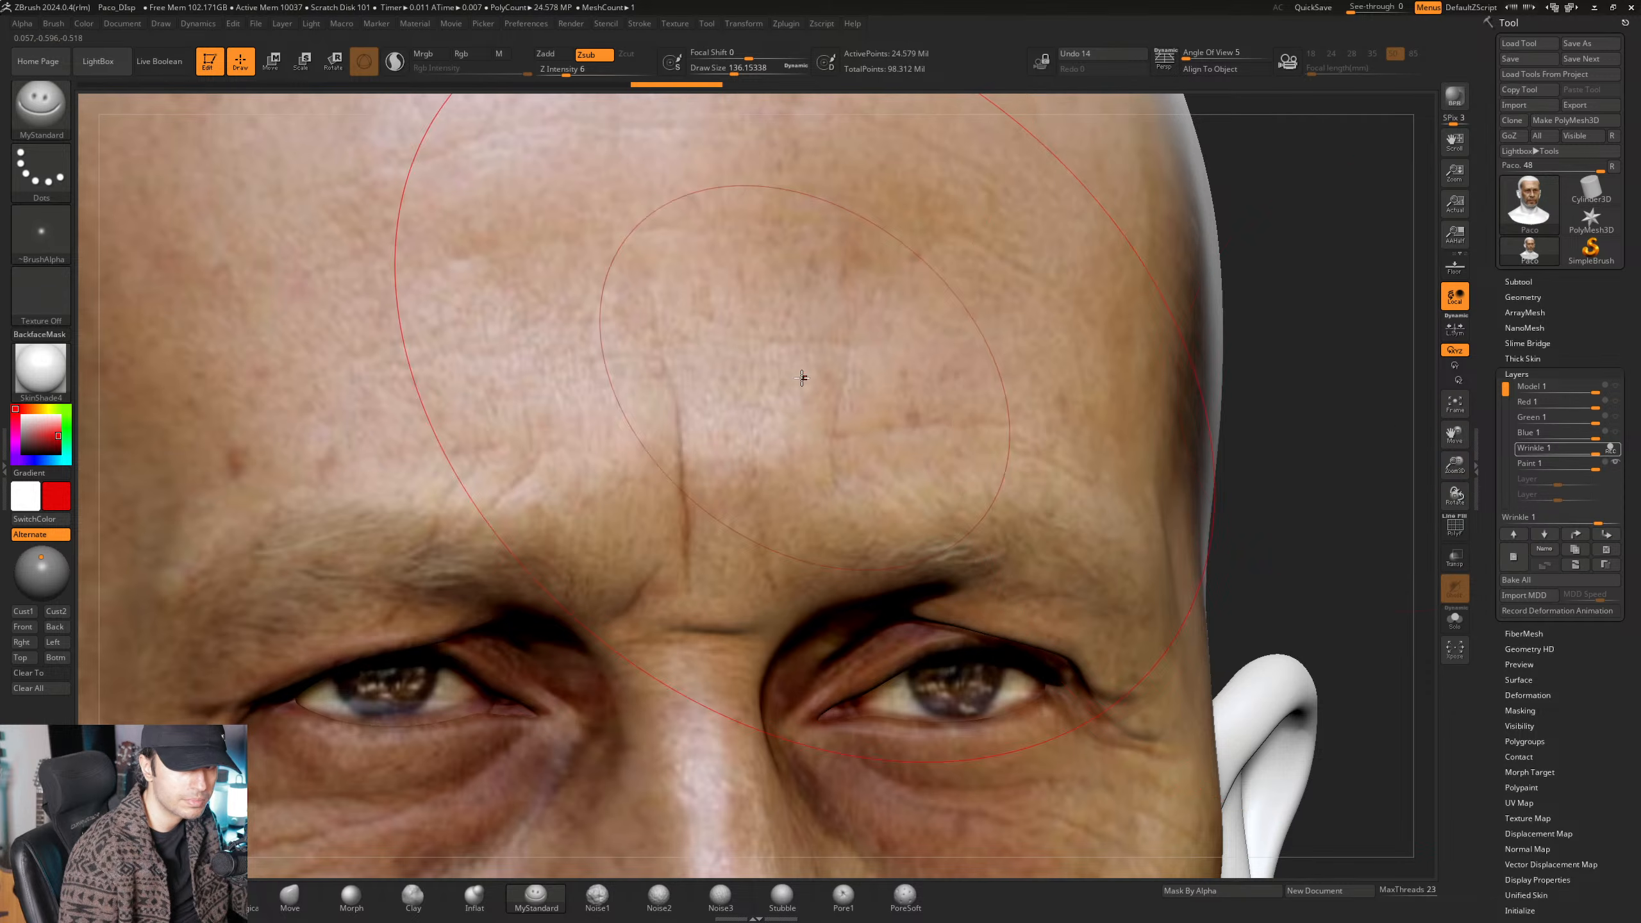
Reduce the brush draw size to about 13 for working on the frown crease between the eyebrows.
{"action": "mouse_move", "coordinate": [750, 283]}
{"action": "right_mouse_down", "text": "ctrl"}
{"action": "mouse_move", "coordinate": [733, 413]}
{"action": "mouse_move", "coordinate": [708, 431]}
{"action": "right_mouse_up", "text": "ctrl"}
{"action": "right_click", "coordinate": [708, 430]}
{"action": "left_click_drag", "start_coordinate": [718, 438], "coordinate": [705, 436]}
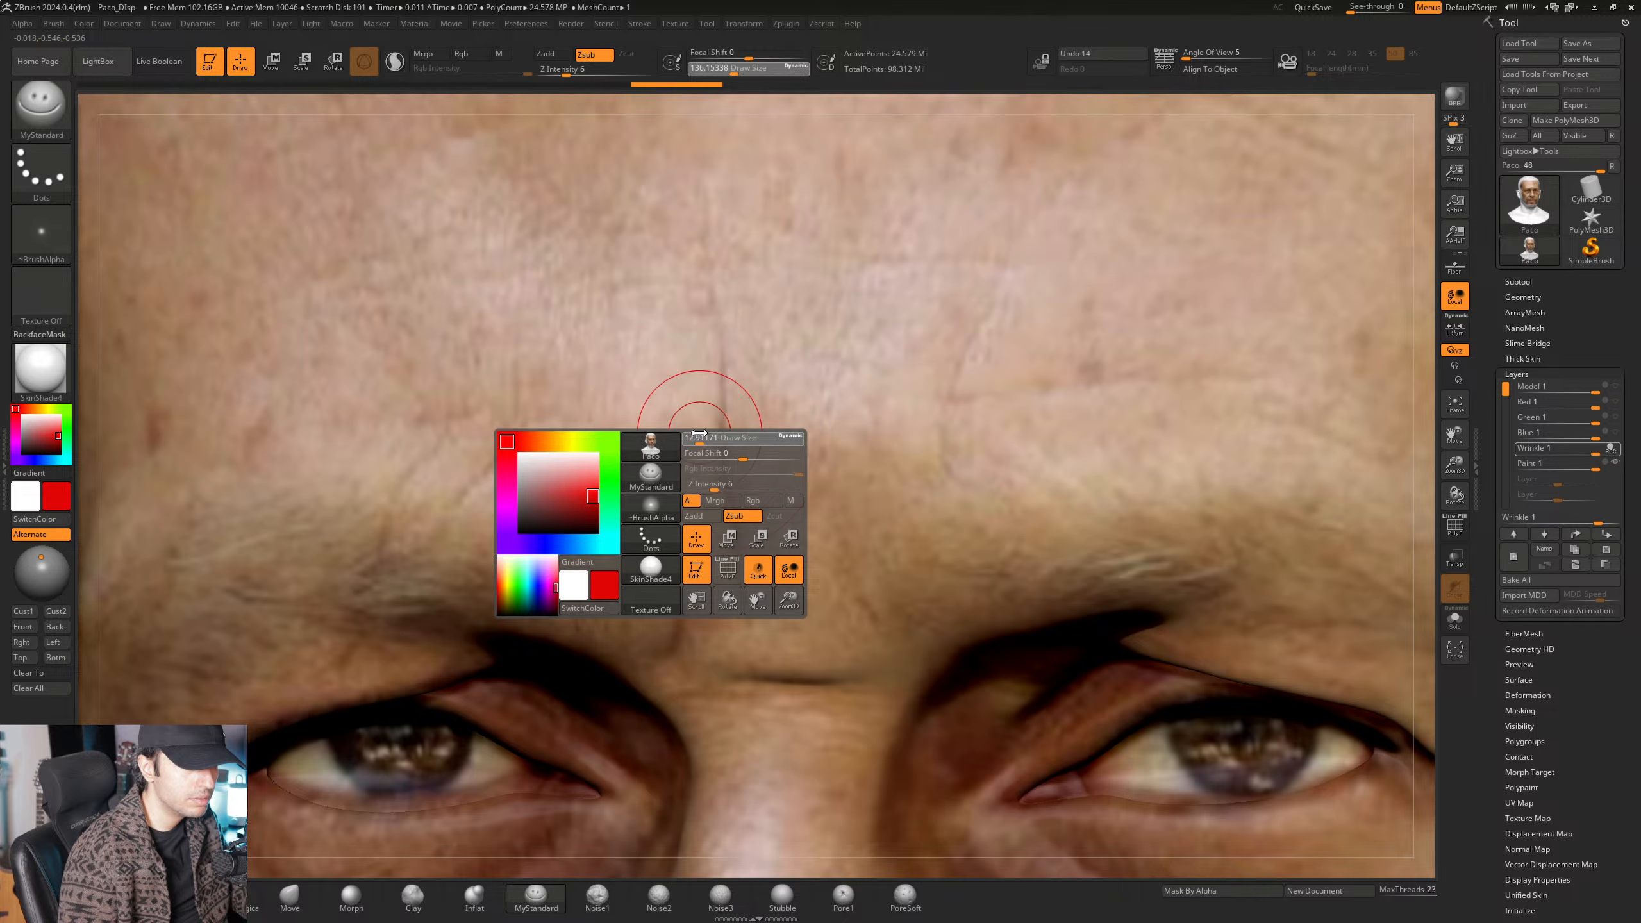
{"action": "right_click_drag", "start_coordinate": [582, 679], "coordinate": [536, 851], "text": "ctrl"}
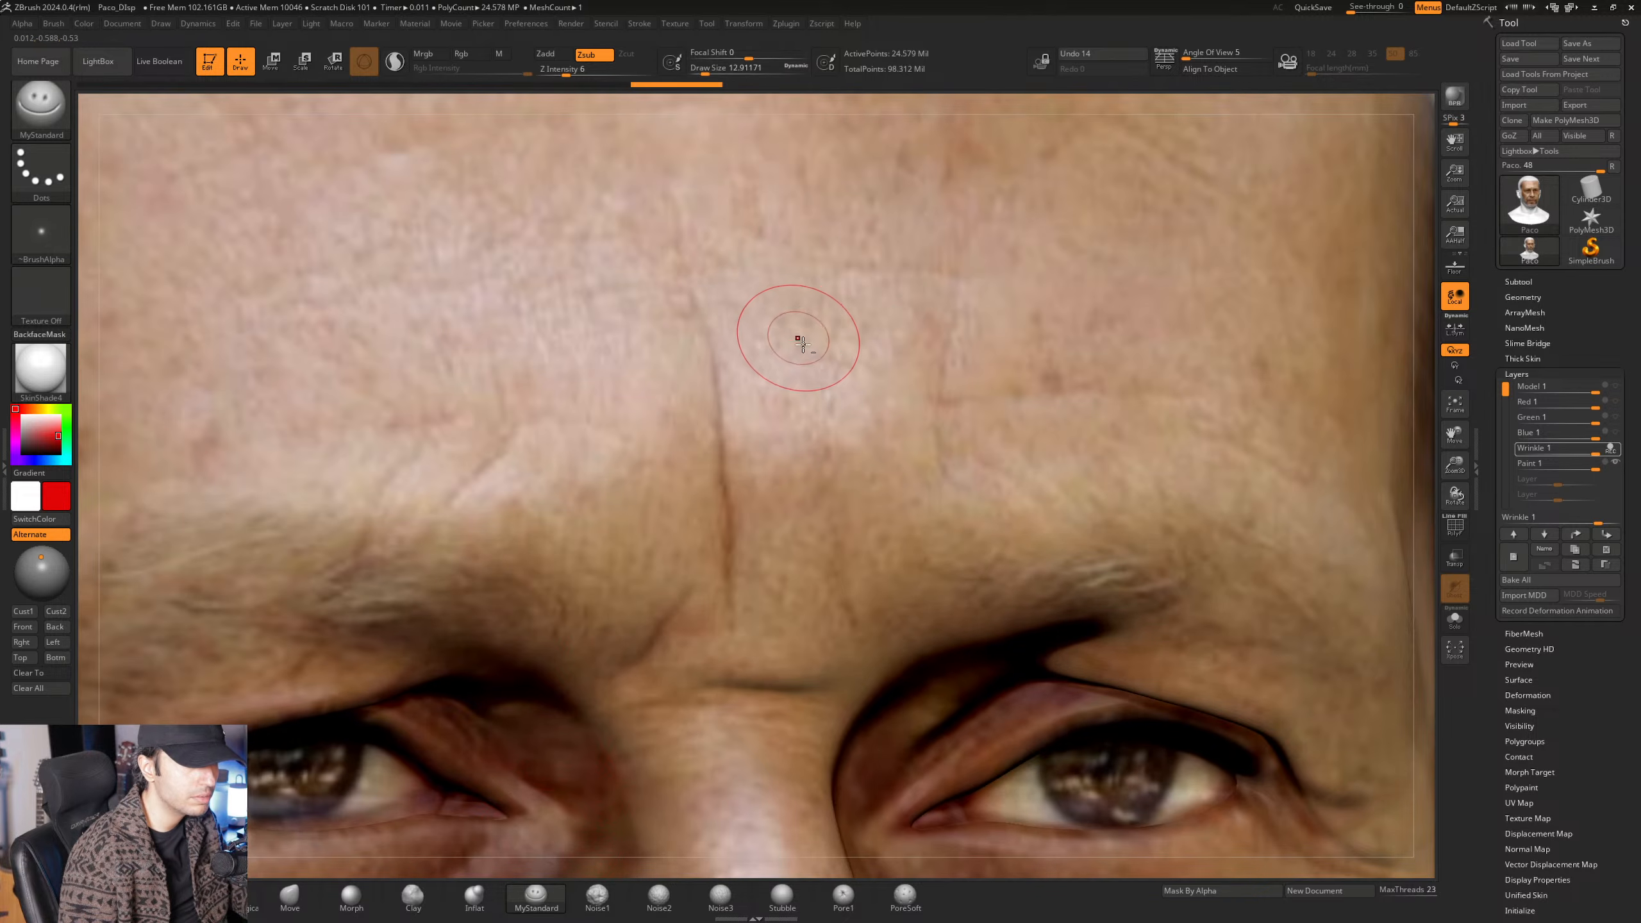
Carve the vertical frown crease between the eyebrows, following the line in the projected photo.
{"action": "mouse_move", "coordinate": [803, 344]}
{"action": "right_mouse_down", "text": "ctrl"}
{"action": "mouse_move", "coordinate": [766, 396]}
{"action": "mouse_move", "coordinate": [694, 439]}
{"action": "mouse_move", "coordinate": [705, 381]}
{"action": "mouse_move", "coordinate": [659, 373]}
{"action": "right_mouse_up", "text": "ctrl"}
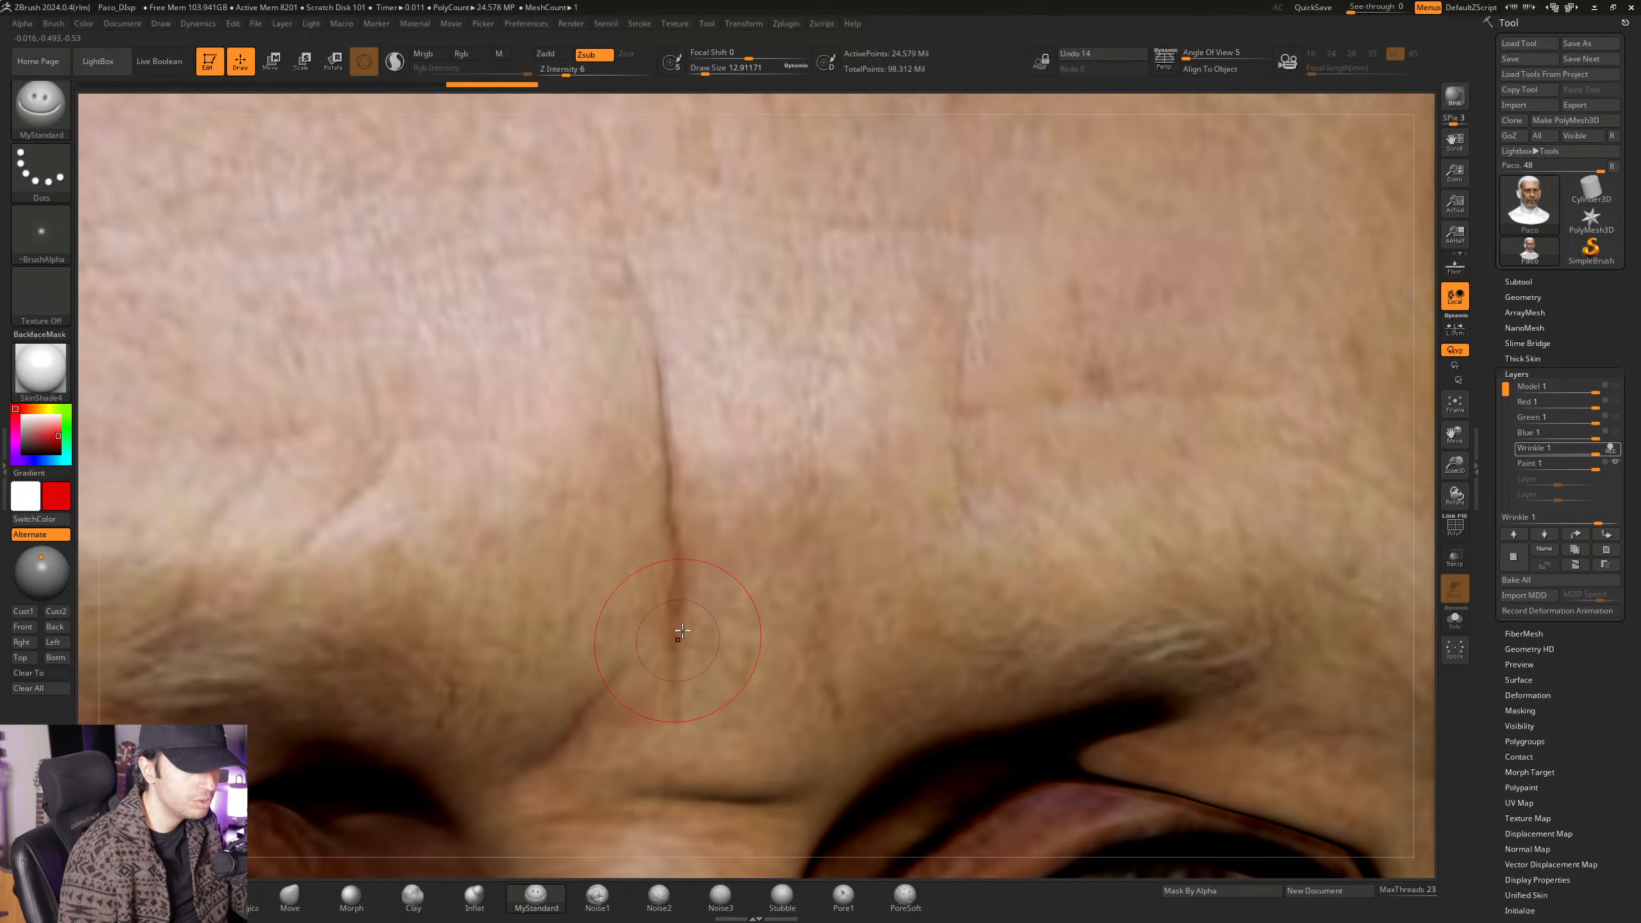
{"action": "right_click_drag", "start_coordinate": [723, 496], "coordinate": [678, 501]}
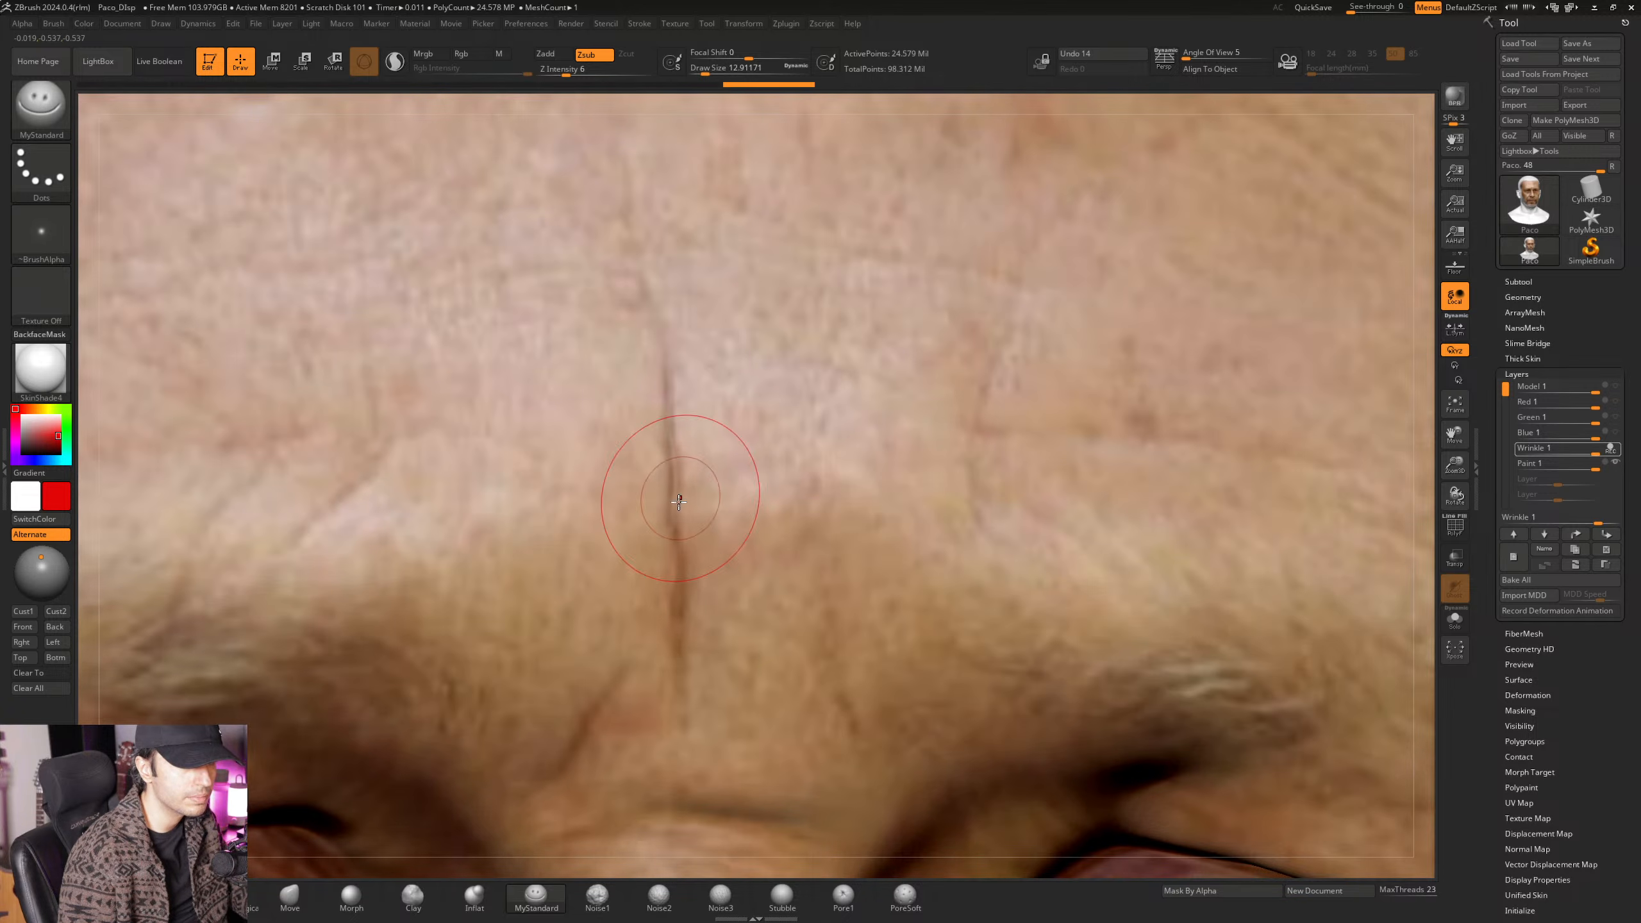
{"action": "mouse_move", "coordinate": [674, 651]}
{"action": "right_mouse_down"}
{"action": "mouse_move", "coordinate": [680, 483]}
{"action": "mouse_move", "coordinate": [730, 362]}
{"action": "mouse_move", "coordinate": [717, 511]}
{"action": "mouse_move", "coordinate": [696, 520]}
{"action": "mouse_move", "coordinate": [724, 454]}
{"action": "mouse_move", "coordinate": [749, 481]}
{"action": "right_mouse_up"}
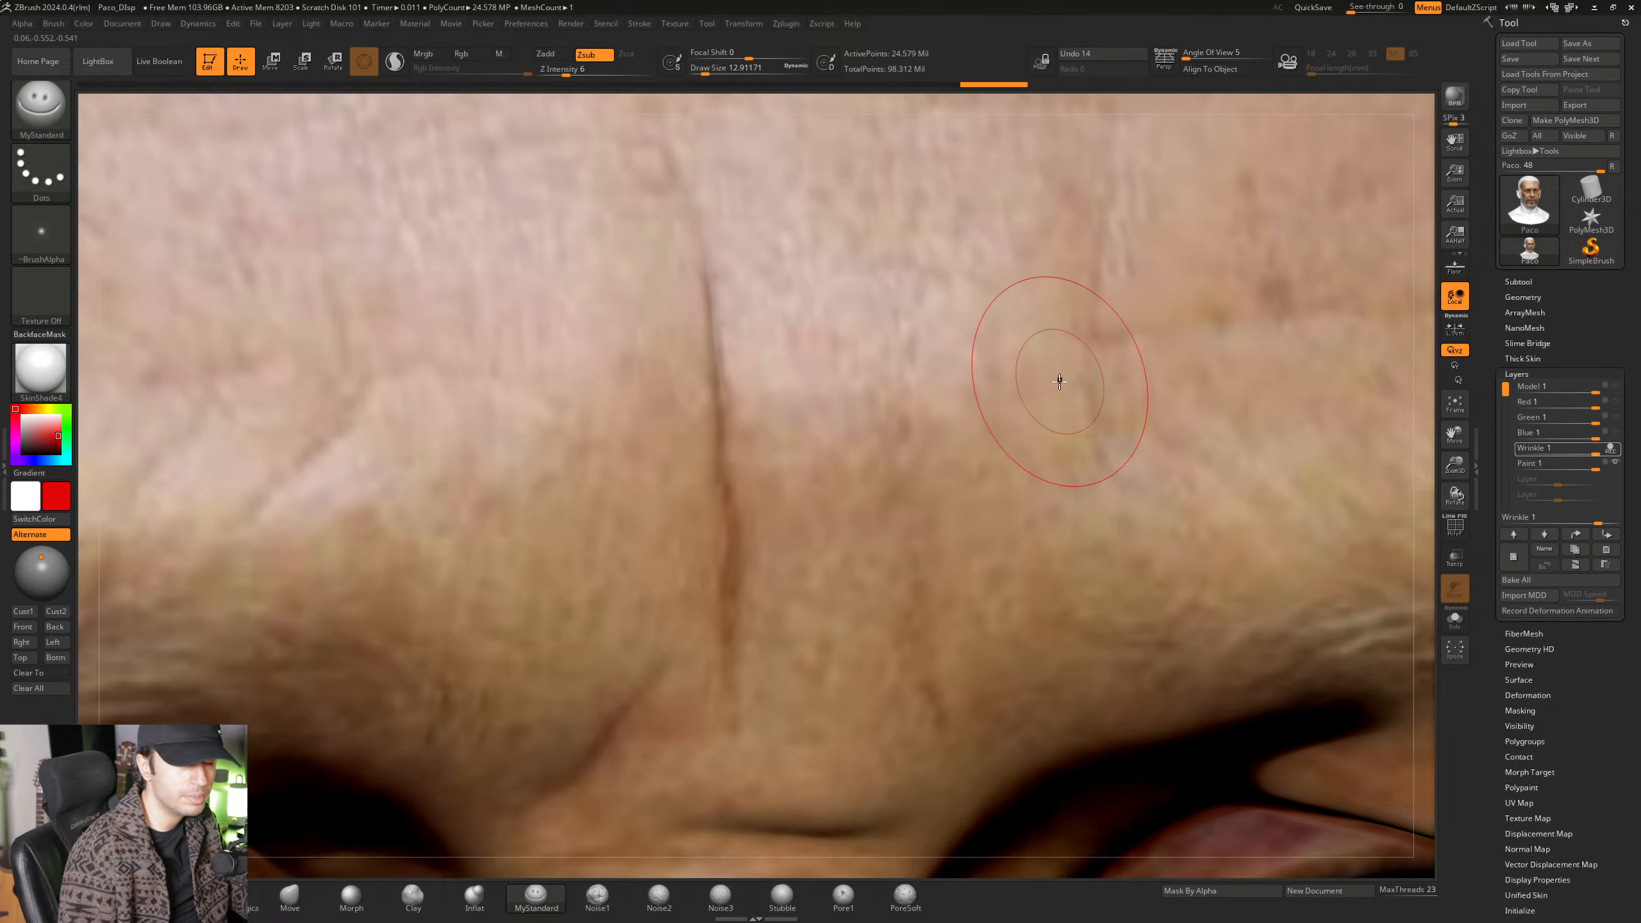
Hide the Paint 1 layer, inspect the frown crease on the bare sculpt, and show the layer again.
{"action": "left_click", "coordinate": [1616, 464]}
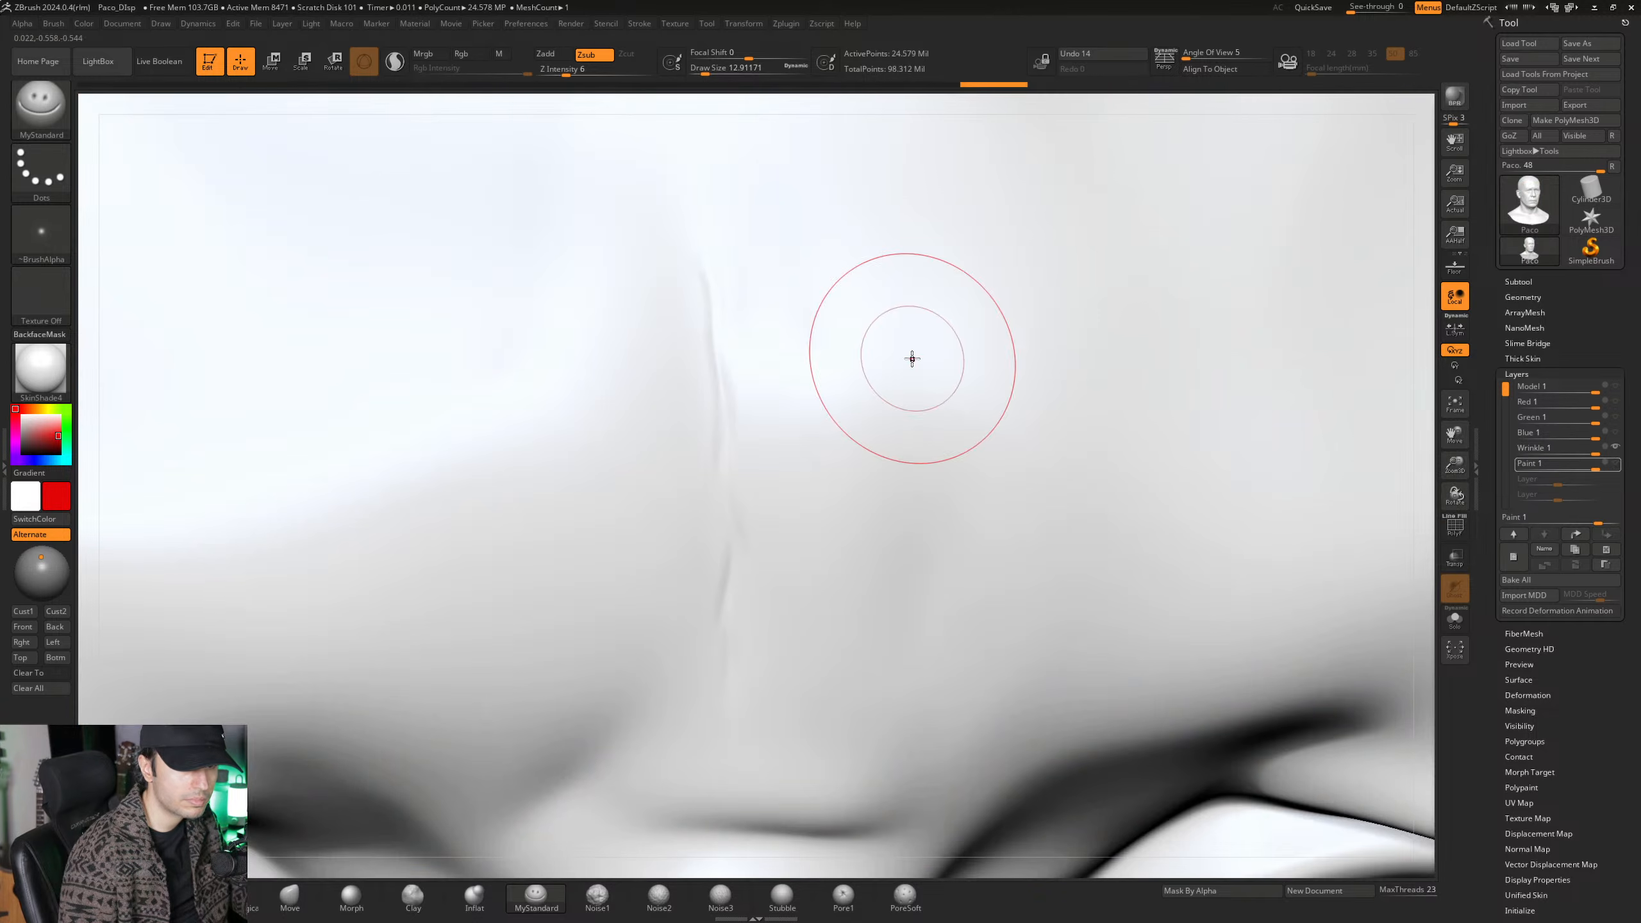
{"action": "mouse_move", "coordinate": [837, 453]}
{"action": "right_mouse_down"}
{"action": "mouse_move", "coordinate": [781, 410]}
{"action": "mouse_move", "coordinate": [740, 407]}
{"action": "mouse_move", "coordinate": [810, 523]}
{"action": "mouse_move", "coordinate": [868, 543]}
{"action": "mouse_move", "coordinate": [799, 542]}
{"action": "right_mouse_up"}
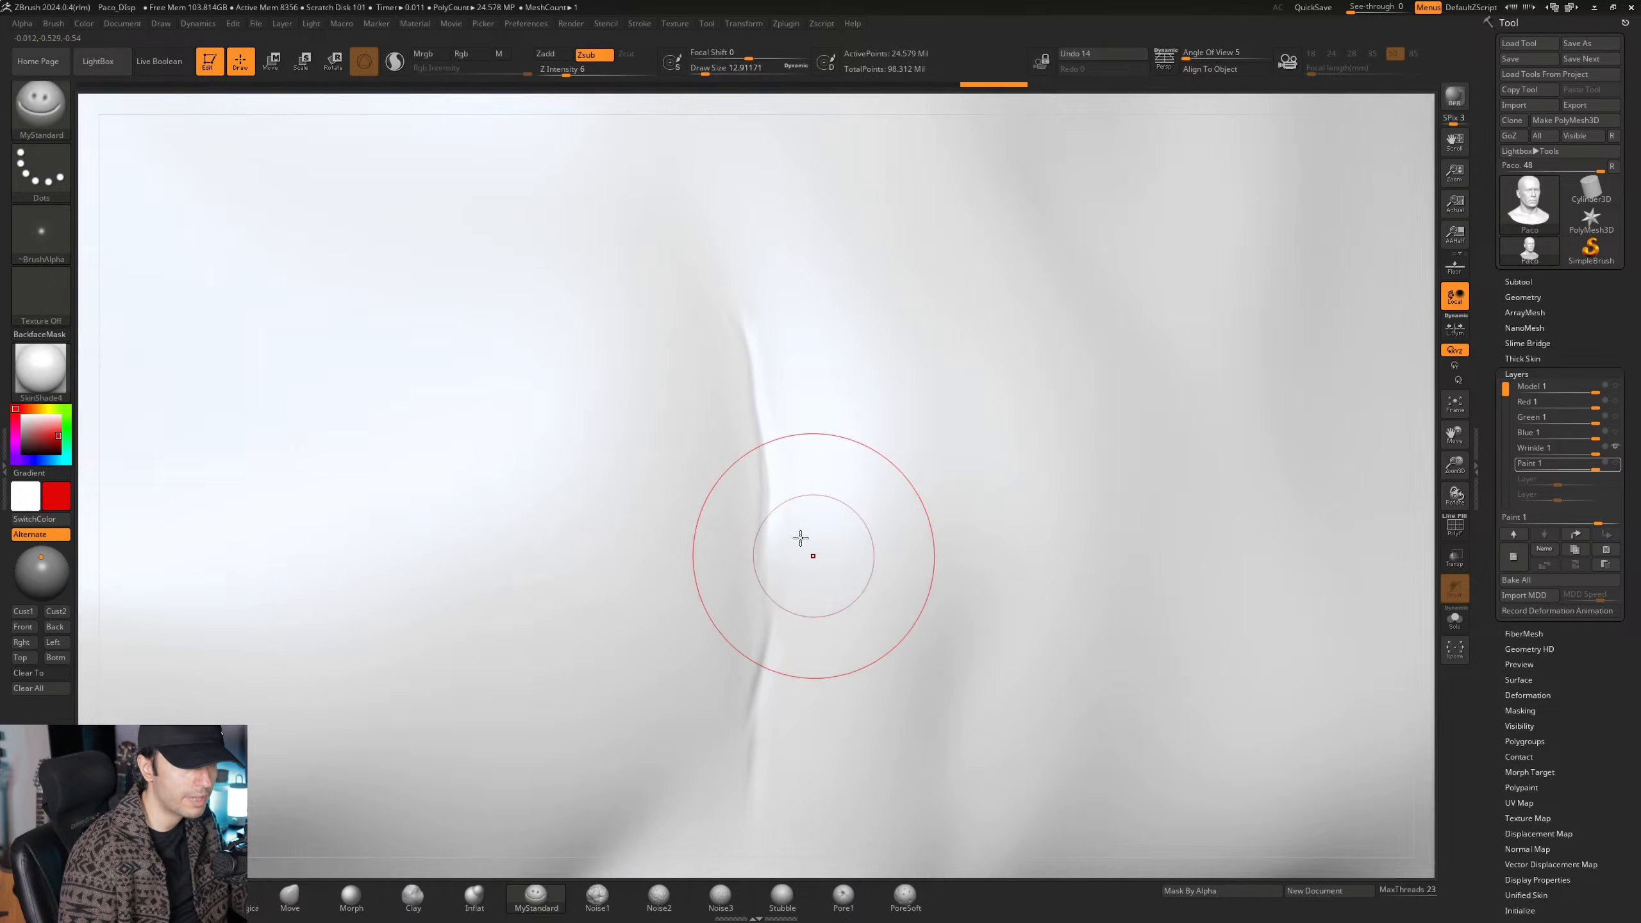
{"action": "right_click_drag", "start_coordinate": [729, 483], "coordinate": [969, 440], "text": "ctrl"}
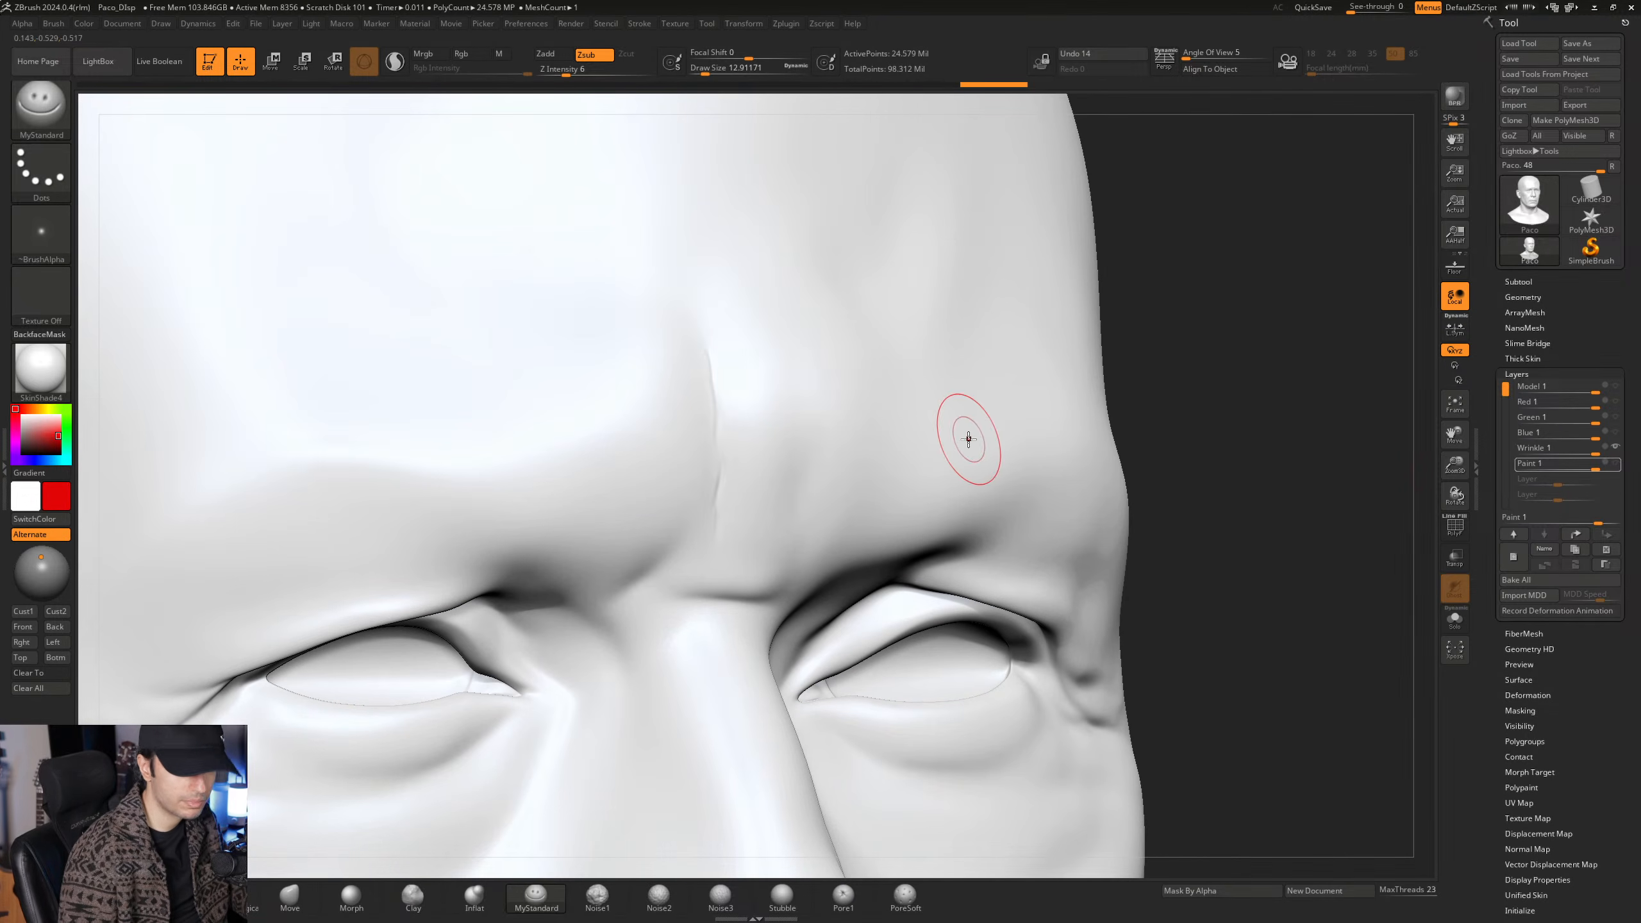
{"action": "left_click", "coordinate": [1616, 464]}
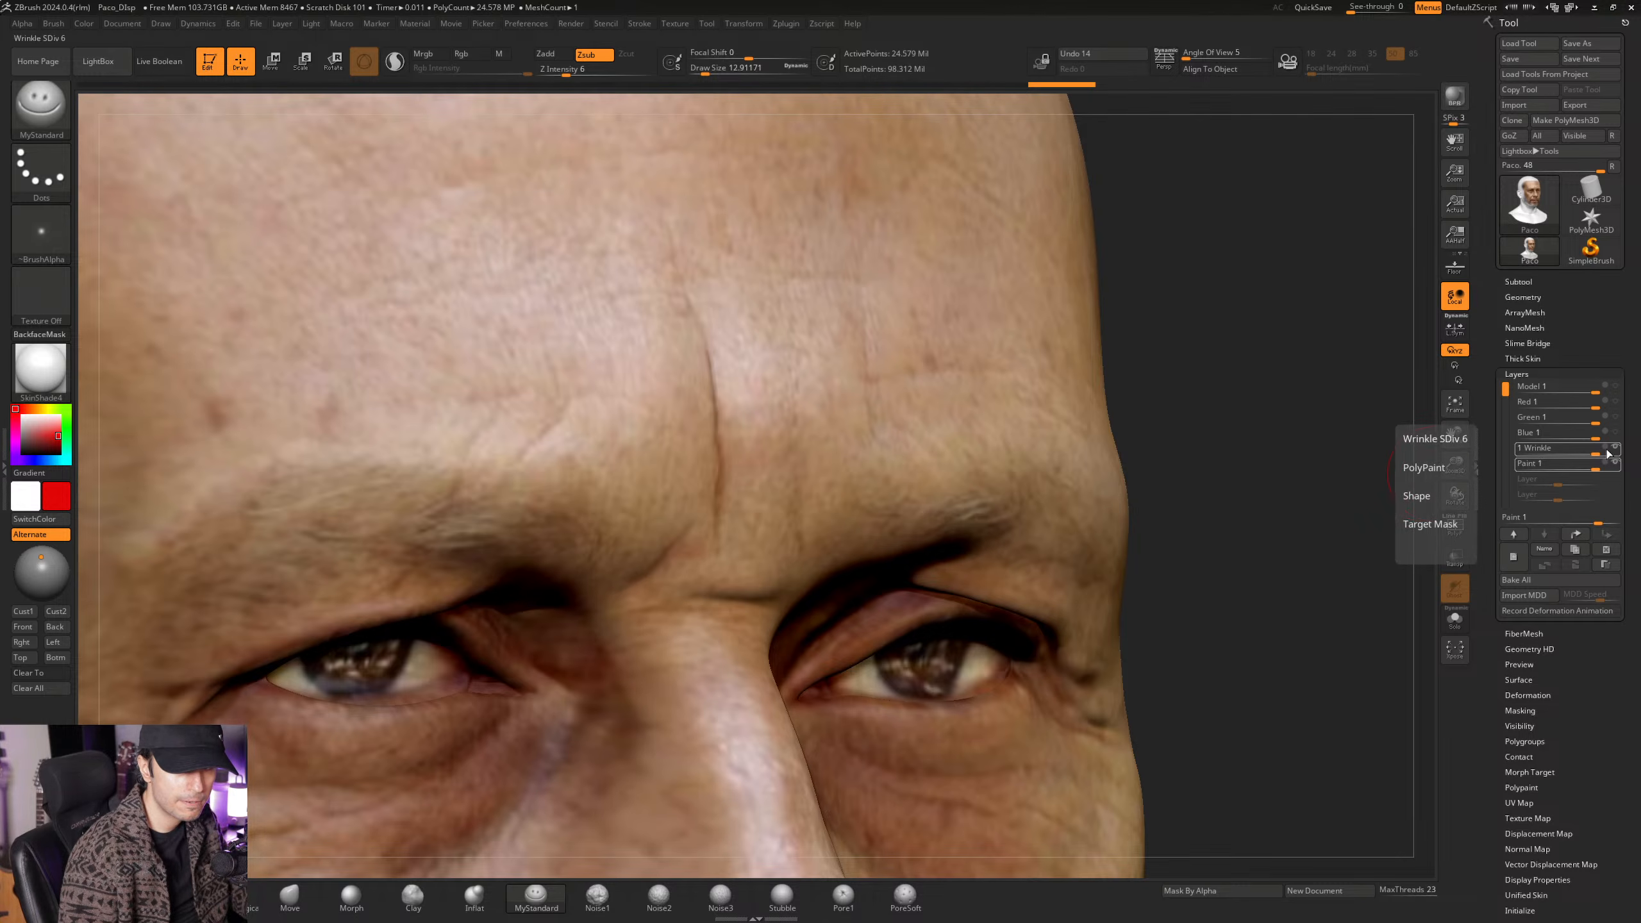
Increase the brush draw size to about 23 and carve the short diagonal wrinkles above the inner end of the character's right eyebrow.
{"action": "mouse_move", "coordinate": [611, 341]}
{"action": "right_mouse_down"}
{"action": "mouse_move", "coordinate": [715, 410]}
{"action": "mouse_move", "coordinate": [705, 453]}
{"action": "right_mouse_up"}
{"action": "key", "text": "space"}
{"action": "left_click_drag", "start_coordinate": [705, 453], "coordinate": [711, 461]}
{"action": "mouse_move", "coordinate": [711, 461]}
{"action": "right_mouse_down", "text": "ctrl"}
{"action": "mouse_move", "coordinate": [751, 448]}
{"action": "mouse_move", "coordinate": [781, 462]}
{"action": "mouse_move", "coordinate": [719, 424]}
{"action": "mouse_move", "coordinate": [788, 454]}
{"action": "mouse_move", "coordinate": [742, 477]}
{"action": "right_mouse_up", "text": "ctrl"}
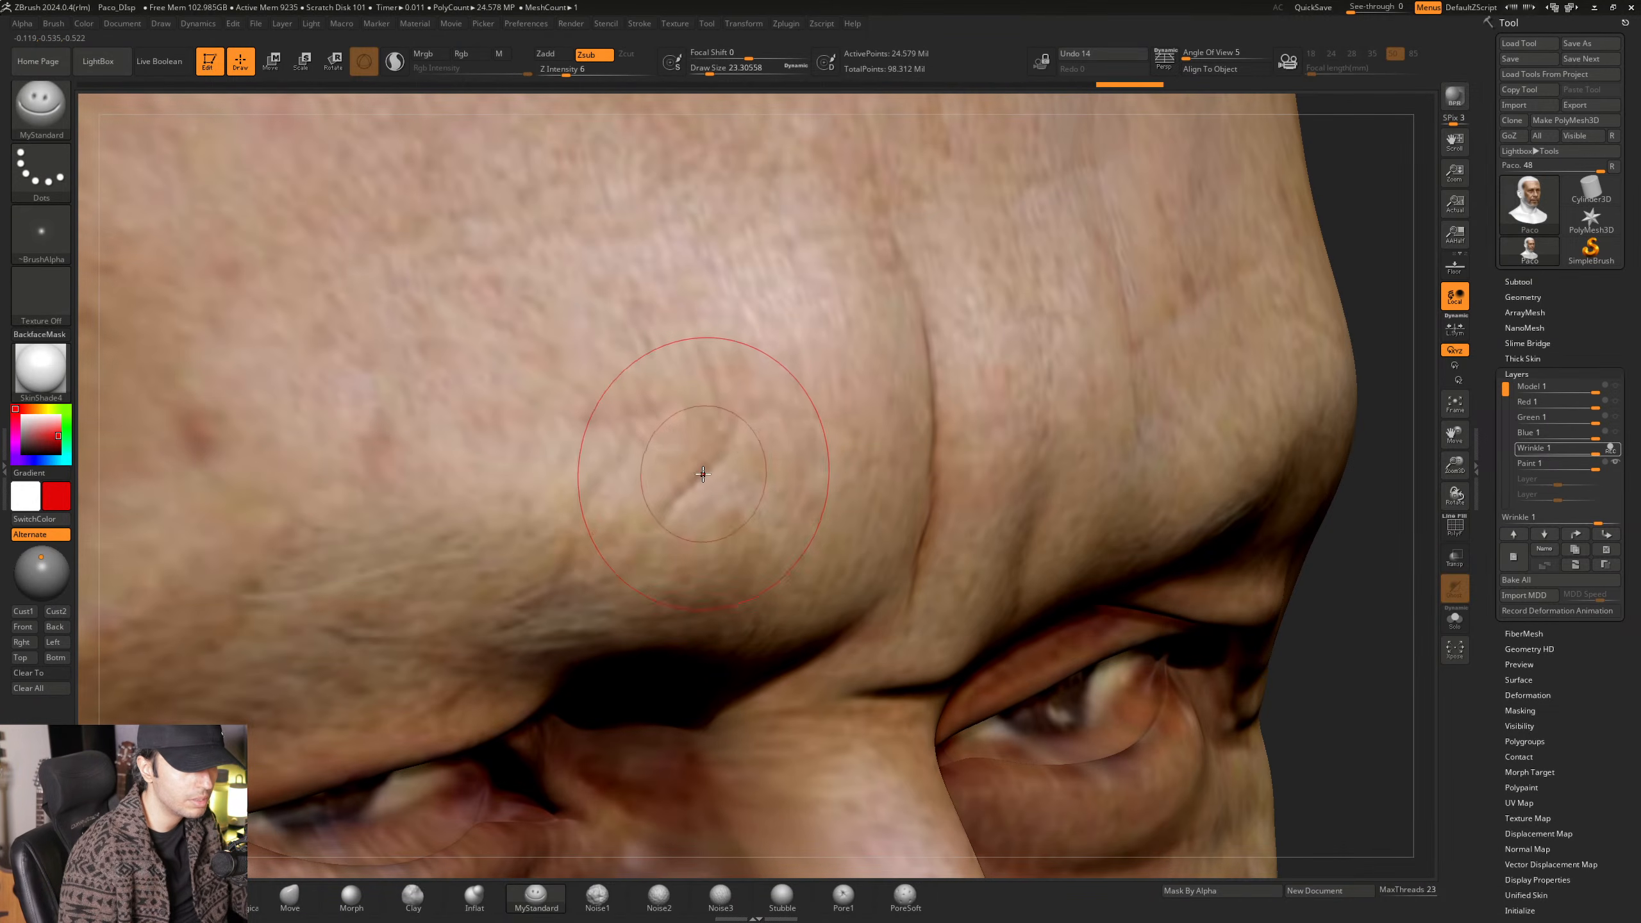
{"action": "mouse_move", "coordinate": [677, 510]}
{"action": "right_mouse_down"}
{"action": "mouse_move", "coordinate": [619, 489]}
{"action": "mouse_move", "coordinate": [711, 495]}
{"action": "mouse_move", "coordinate": [701, 480]}
{"action": "mouse_move", "coordinate": [730, 445]}
{"action": "mouse_move", "coordinate": [700, 558]}
{"action": "mouse_move", "coordinate": [776, 472]}
{"action": "mouse_move", "coordinate": [652, 456]}
{"action": "right_mouse_up"}
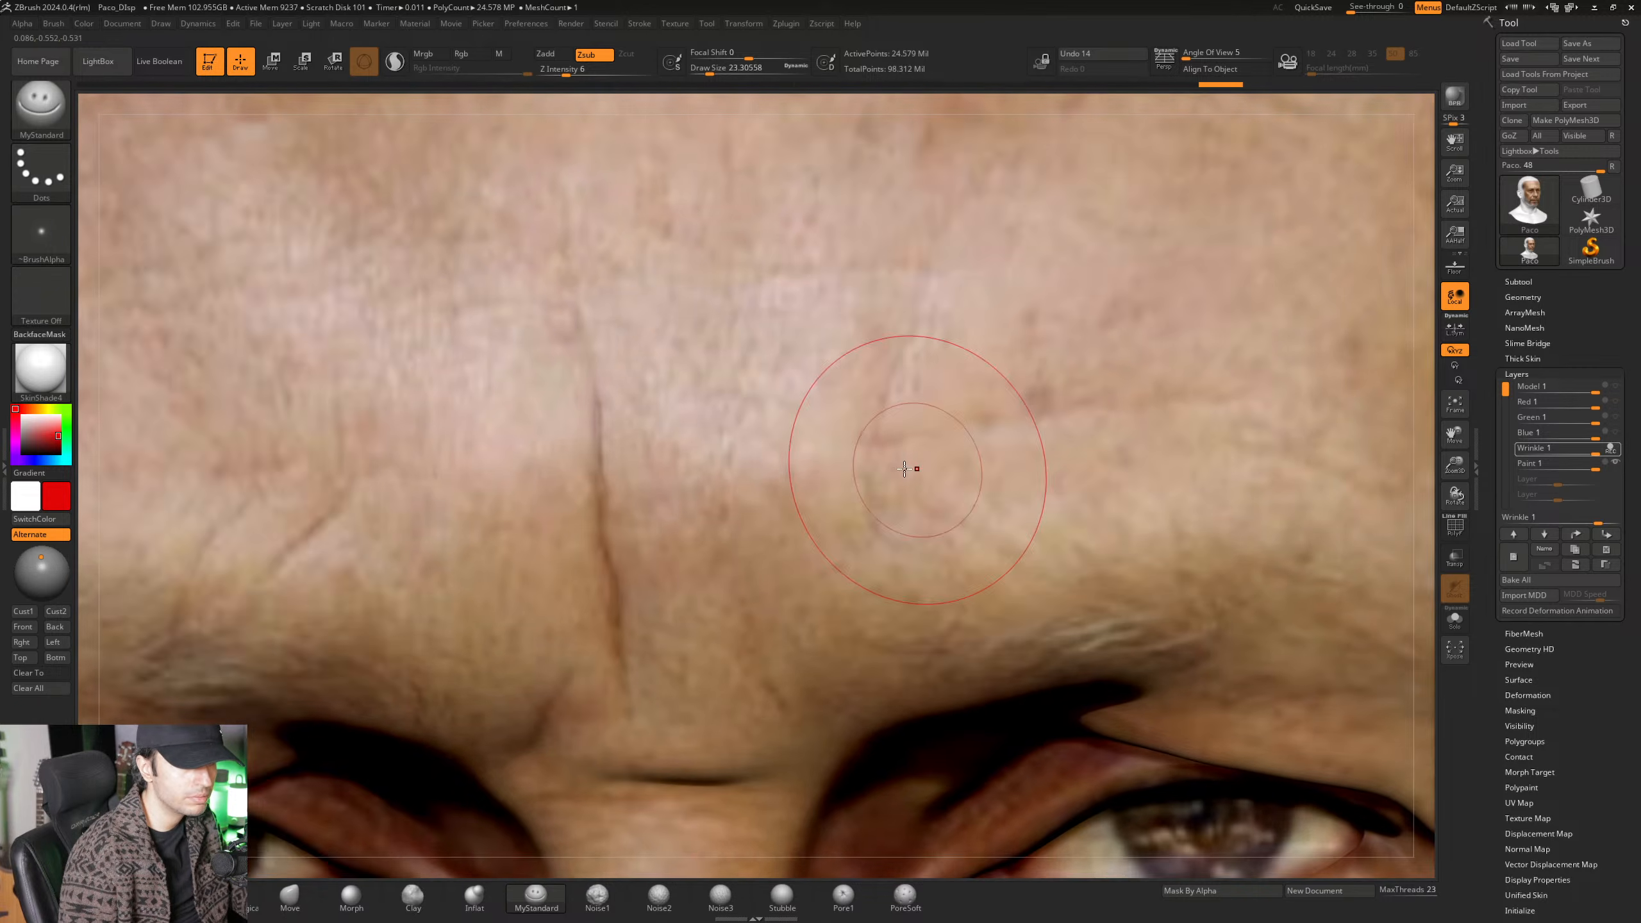
Carve the slanted wrinkles above the inner end of the character's left eyebrow, following the projected photo.
{"action": "mouse_move", "coordinate": [904, 469]}
{"action": "right_mouse_down"}
{"action": "mouse_move", "coordinate": [685, 477]}
{"action": "mouse_move", "coordinate": [641, 550]}
{"action": "mouse_move", "coordinate": [678, 382]}
{"action": "mouse_move", "coordinate": [590, 402]}
{"action": "mouse_move", "coordinate": [613, 334]}
{"action": "mouse_move", "coordinate": [646, 447]}
{"action": "mouse_move", "coordinate": [785, 517]}
{"action": "mouse_move", "coordinate": [762, 465]}
{"action": "right_mouse_up"}
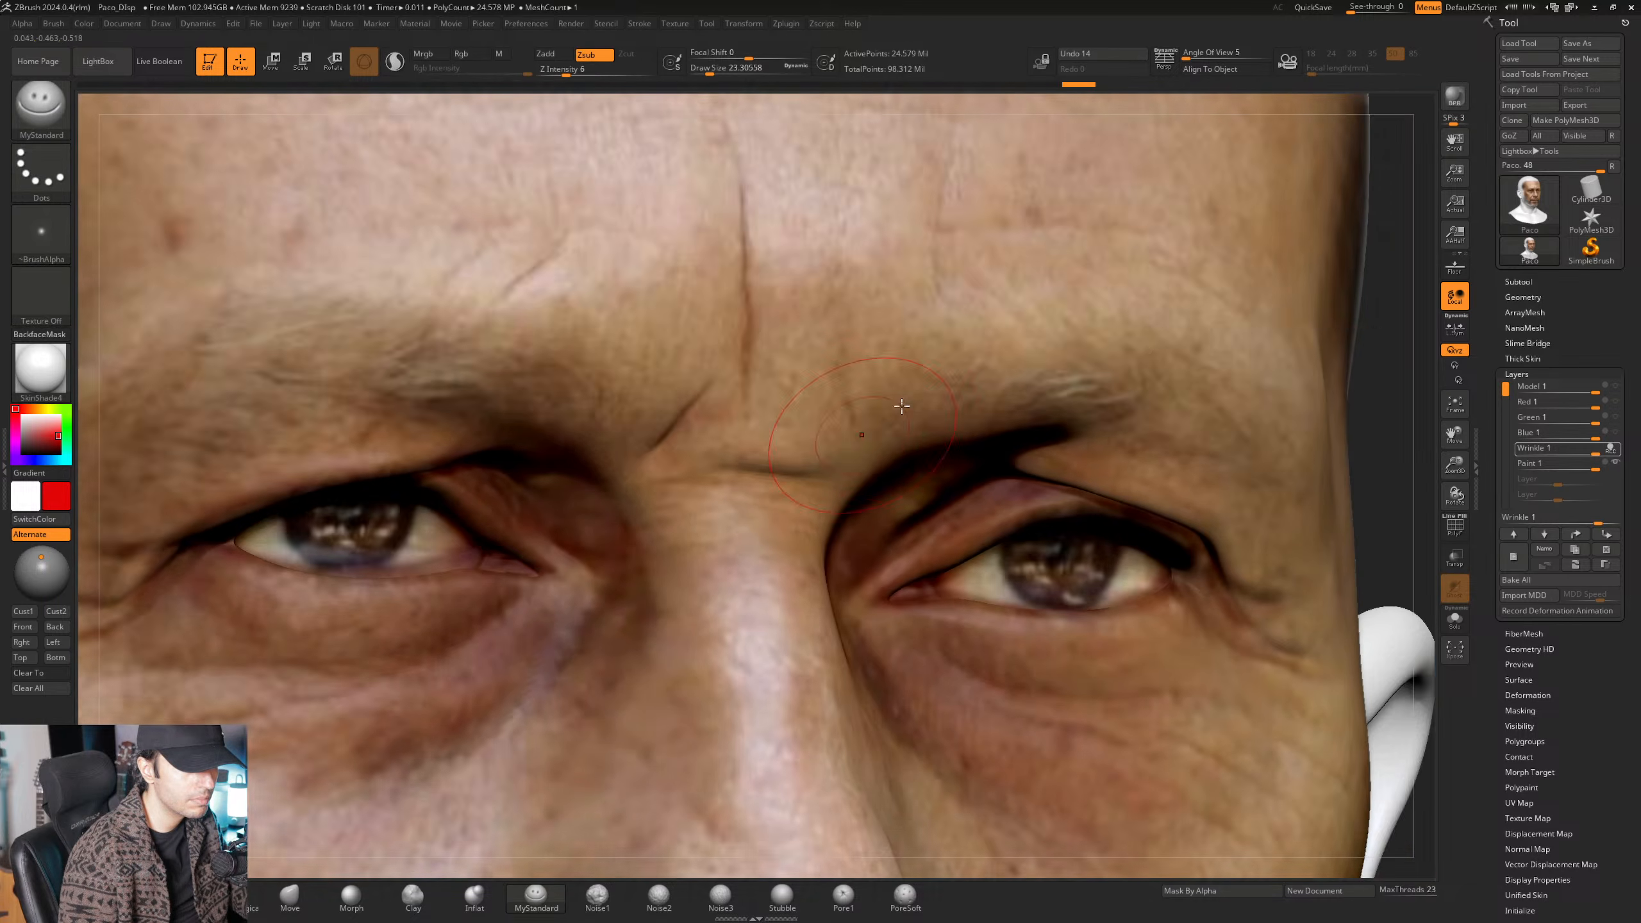
{"action": "right_click_drag", "start_coordinate": [905, 323], "coordinate": [557, 511], "text": "alt"}
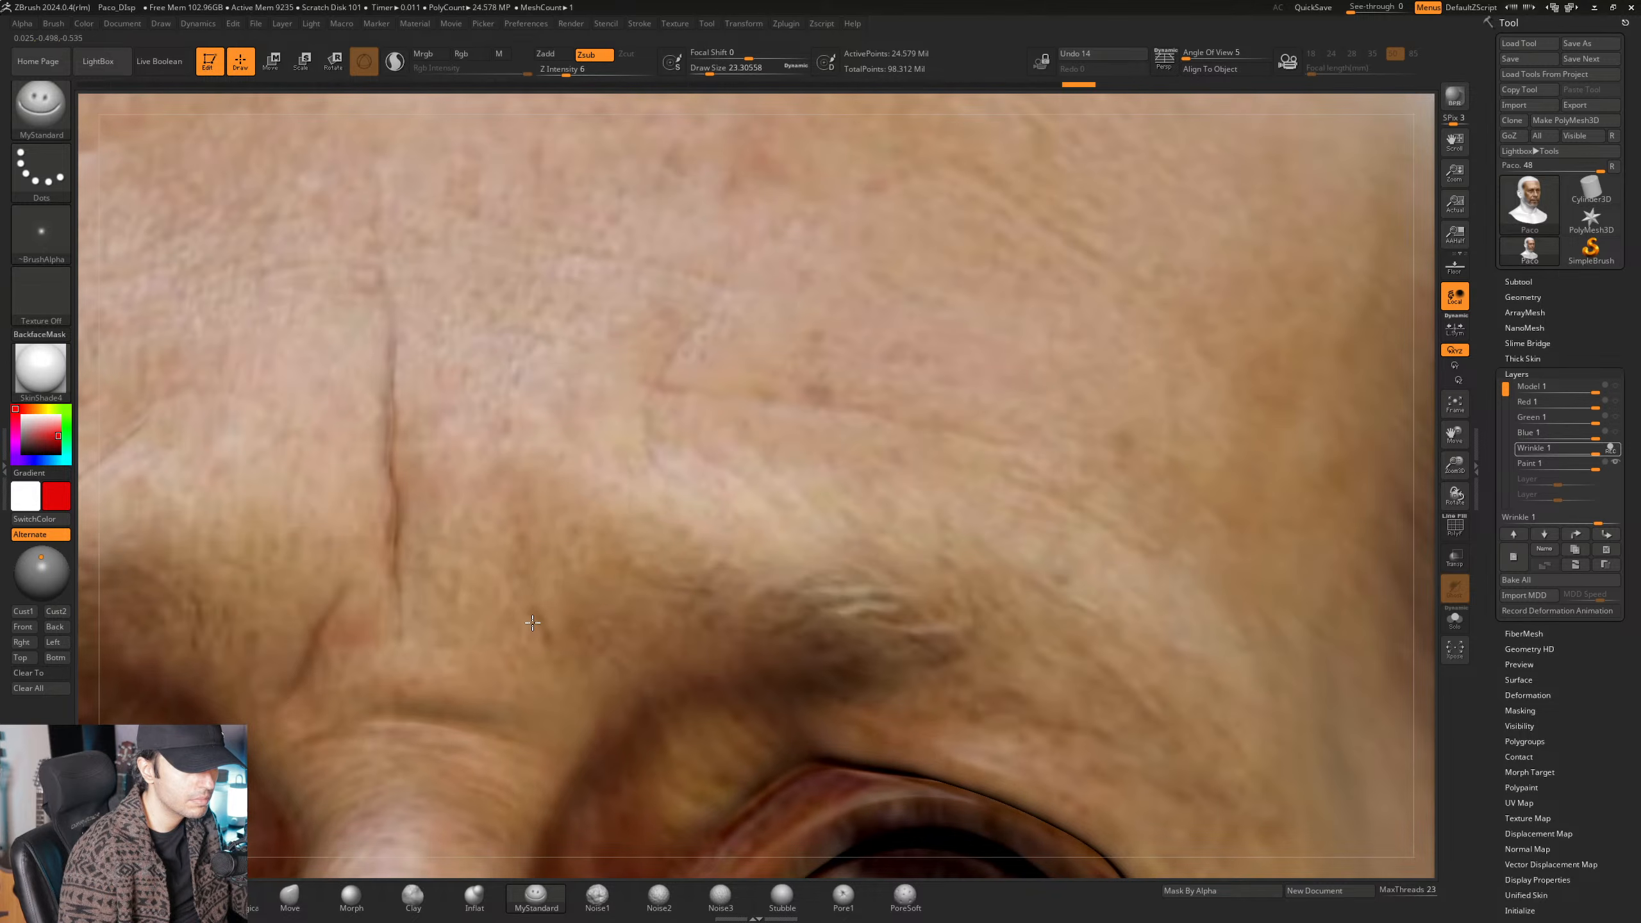
{"action": "right_click_drag", "start_coordinate": [639, 549], "coordinate": [694, 458]}
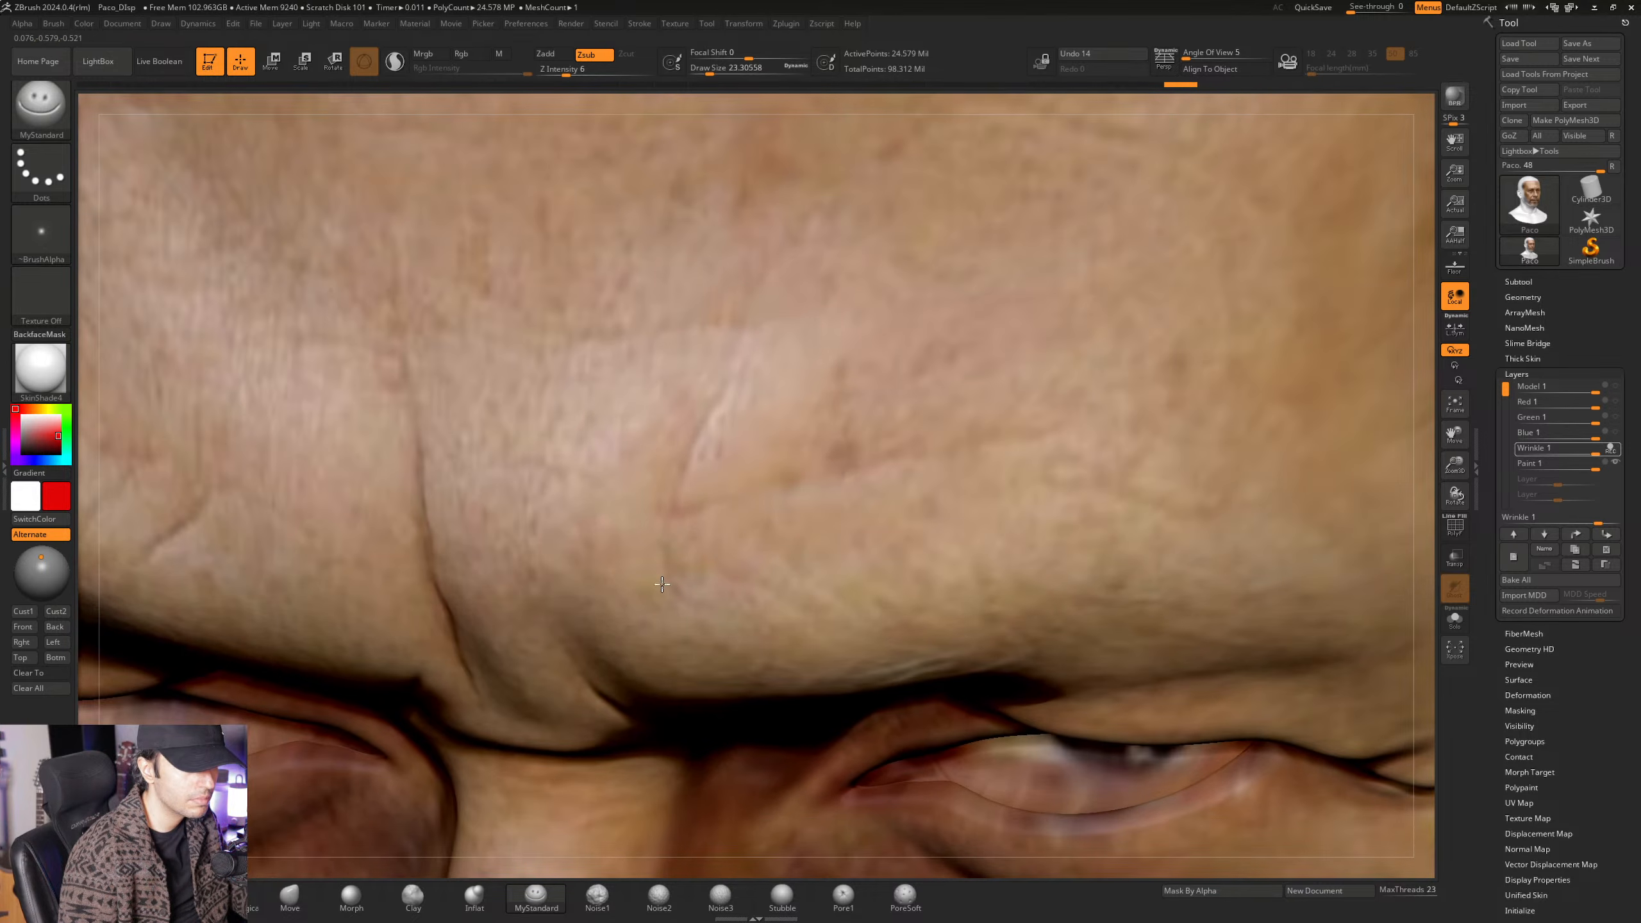
{"action": "right_click_drag", "start_coordinate": [775, 602], "coordinate": [730, 388], "text": "ctrl"}
{"action": "right_click_drag", "start_coordinate": [730, 388], "coordinate": [740, 423]}
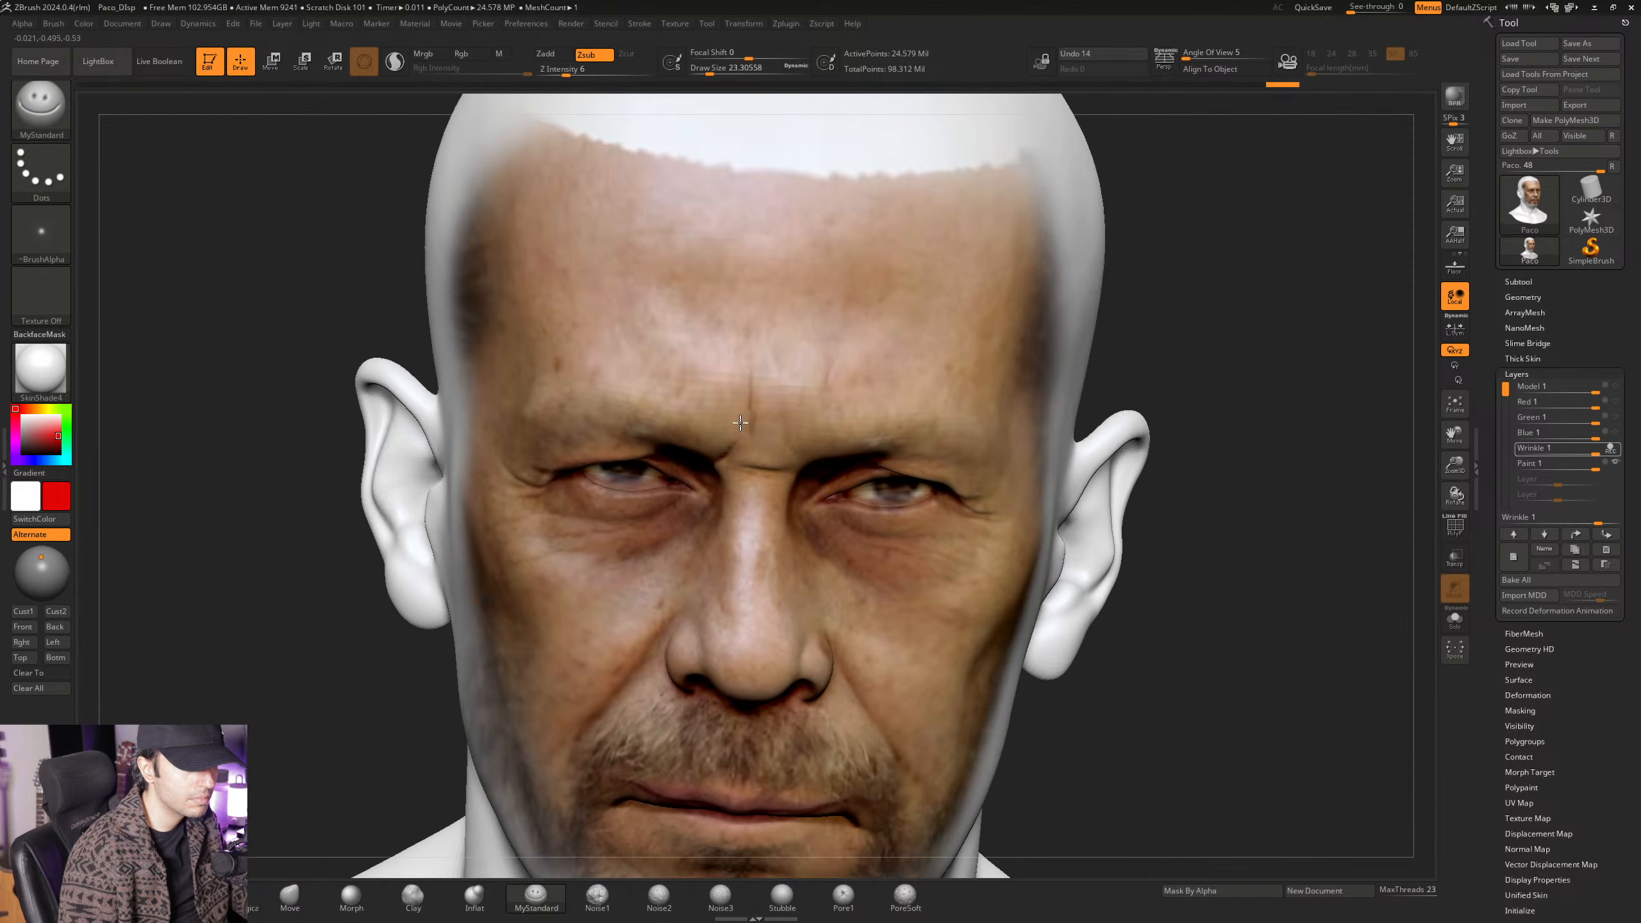
Carve the fine wrinkles on the bag beneath the character's right eye along the projected lines.
{"action": "right_click_drag", "start_coordinate": [614, 553], "coordinate": [853, 481], "text": "ctrl"}
{"action": "right_click_drag", "start_coordinate": [633, 486], "coordinate": [635, 528]}
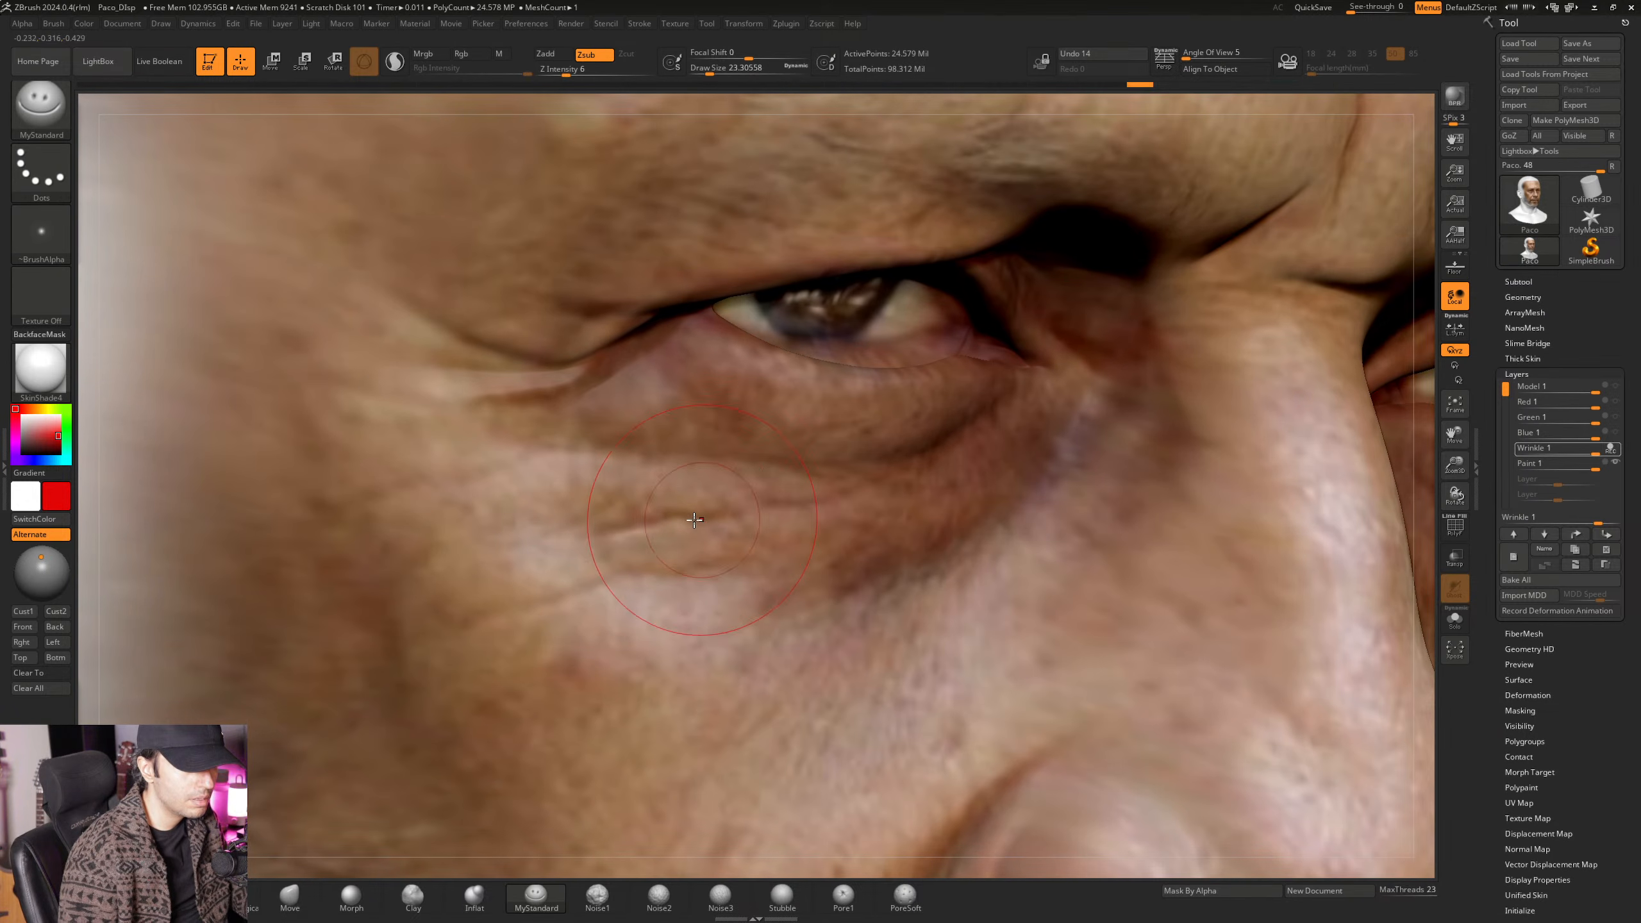
{"action": "mouse_move", "coordinate": [715, 509]}
{"action": "right_mouse_down", "text": "ctrl"}
{"action": "mouse_move", "coordinate": [759, 521]}
{"action": "mouse_move", "coordinate": [711, 537]}
{"action": "right_mouse_up", "text": "ctrl"}
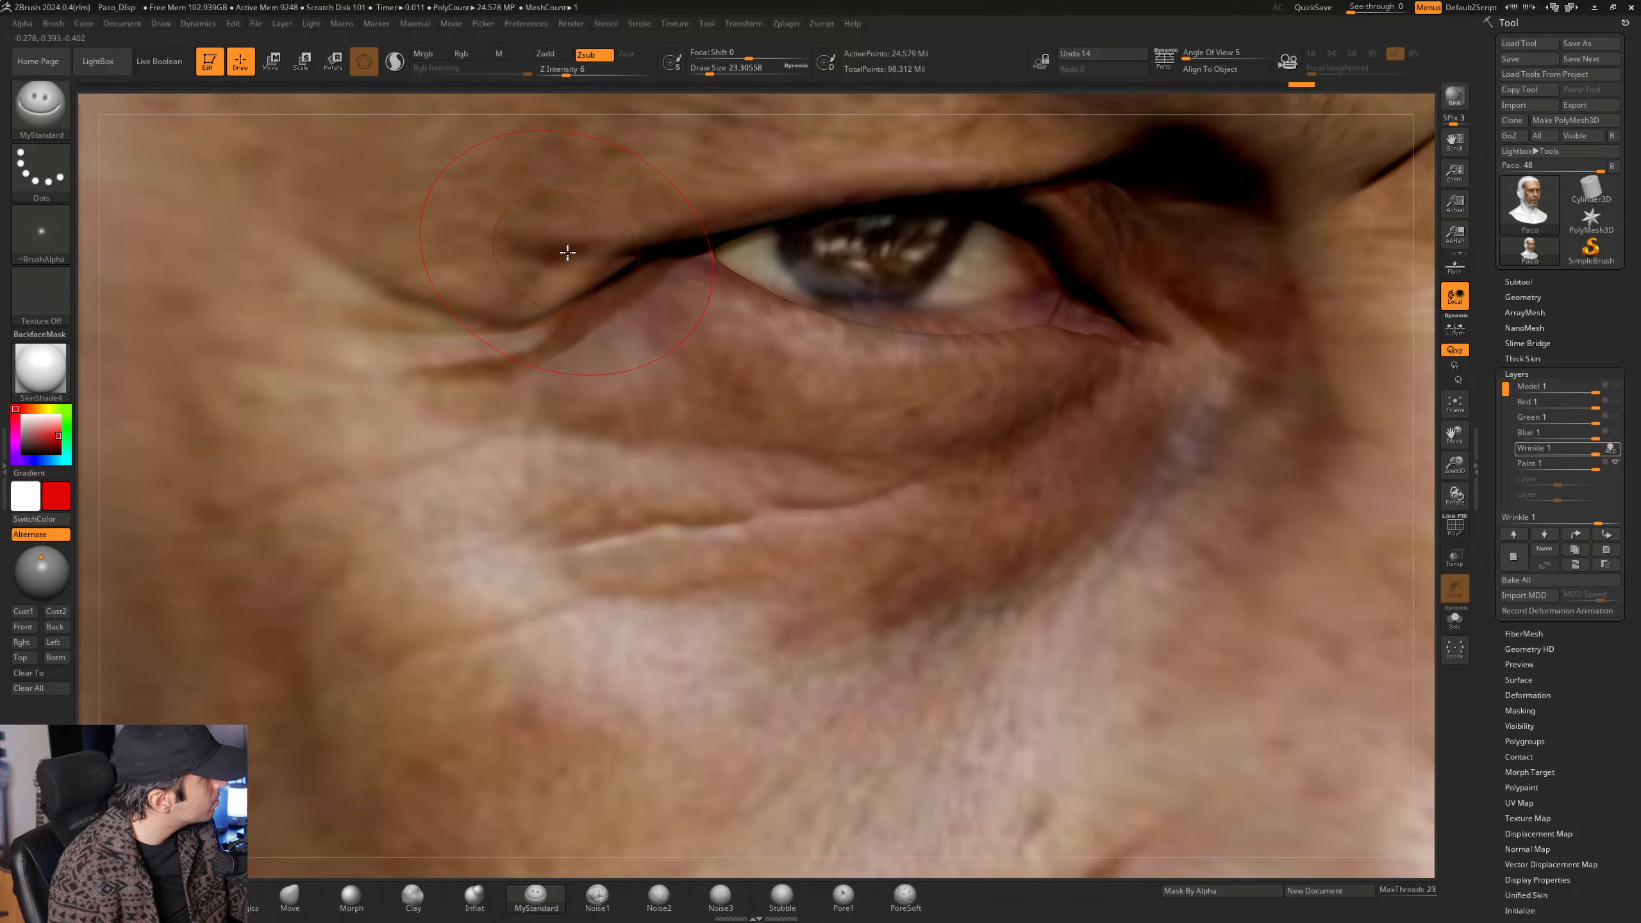
Reduce the brush draw size to about 20 and carve the crow's feet running from the character's right eye toward the cheek.
{"action": "mouse_move", "coordinate": [569, 334]}
{"action": "right_mouse_down", "text": "ctrl"}
{"action": "mouse_move", "coordinate": [516, 316]}
{"action": "mouse_move", "coordinate": [559, 366]}
{"action": "mouse_move", "coordinate": [666, 362]}
{"action": "mouse_move", "coordinate": [517, 388]}
{"action": "mouse_move", "coordinate": [504, 376]}
{"action": "mouse_move", "coordinate": [585, 404]}
{"action": "mouse_move", "coordinate": [575, 439]}
{"action": "mouse_move", "coordinate": [559, 392]}
{"action": "right_mouse_up", "text": "ctrl"}
{"action": "key", "text": "space"}
{"action": "left_click_drag", "start_coordinate": [557, 421], "coordinate": [549, 420]}
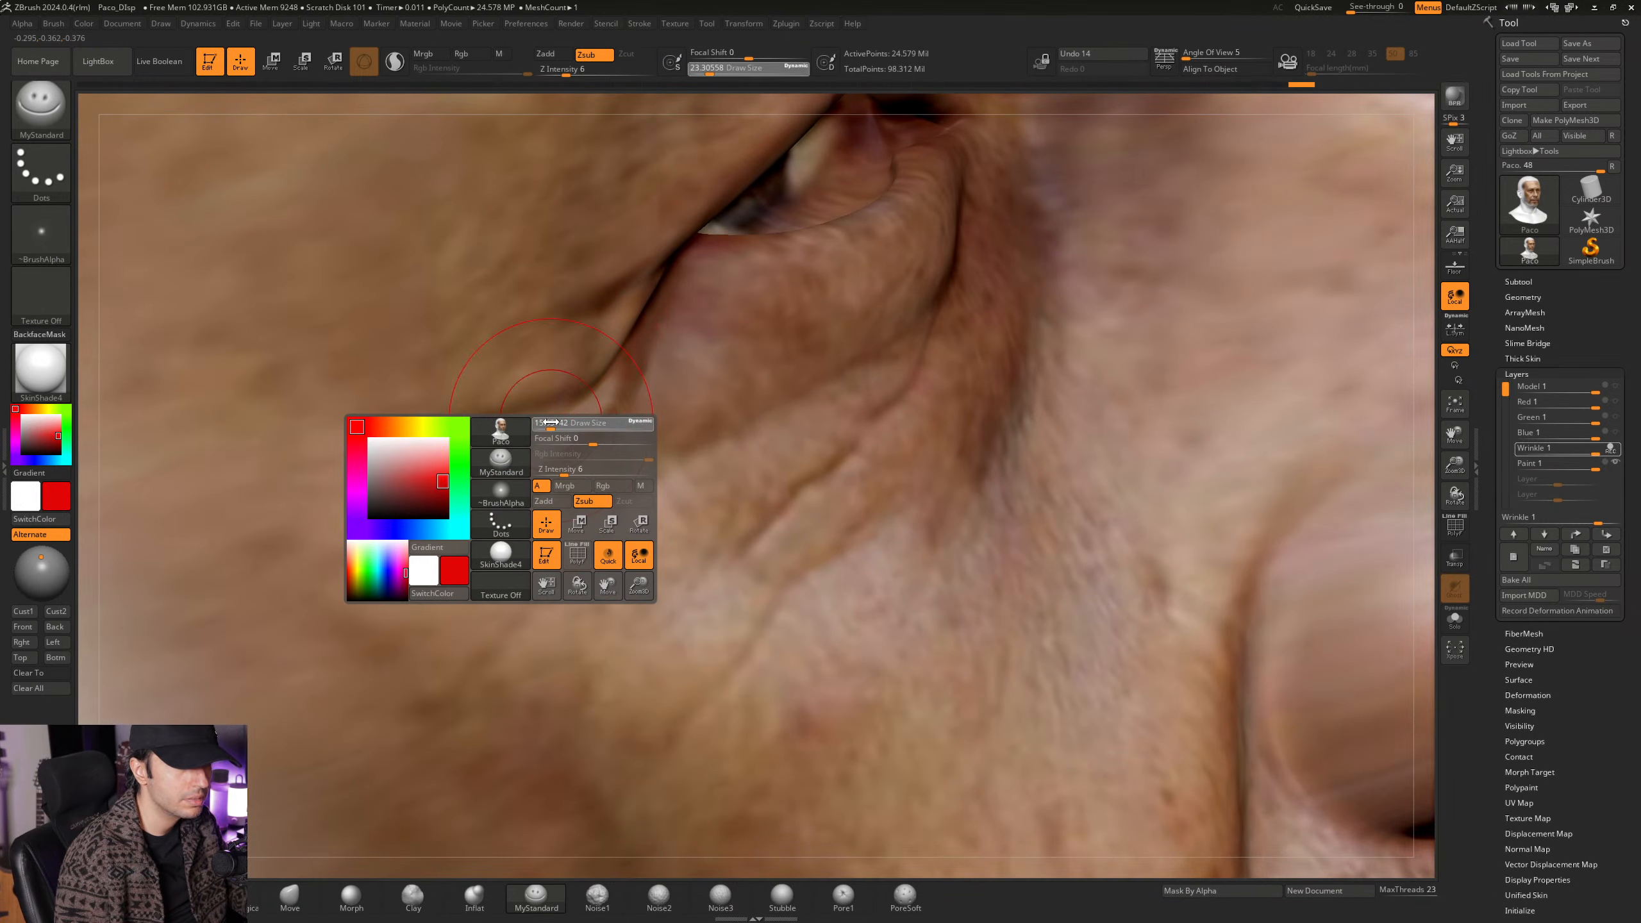
{"action": "mouse_move", "coordinate": [552, 416]}
{"action": "right_mouse_down"}
{"action": "mouse_move", "coordinate": [549, 395]}
{"action": "mouse_move", "coordinate": [608, 359]}
{"action": "mouse_move", "coordinate": [806, 340]}
{"action": "mouse_move", "coordinate": [794, 380]}
{"action": "mouse_move", "coordinate": [685, 329]}
{"action": "mouse_move", "coordinate": [654, 397]}
{"action": "mouse_move", "coordinate": [658, 371]}
{"action": "right_mouse_up"}
{"action": "key", "text": "space"}
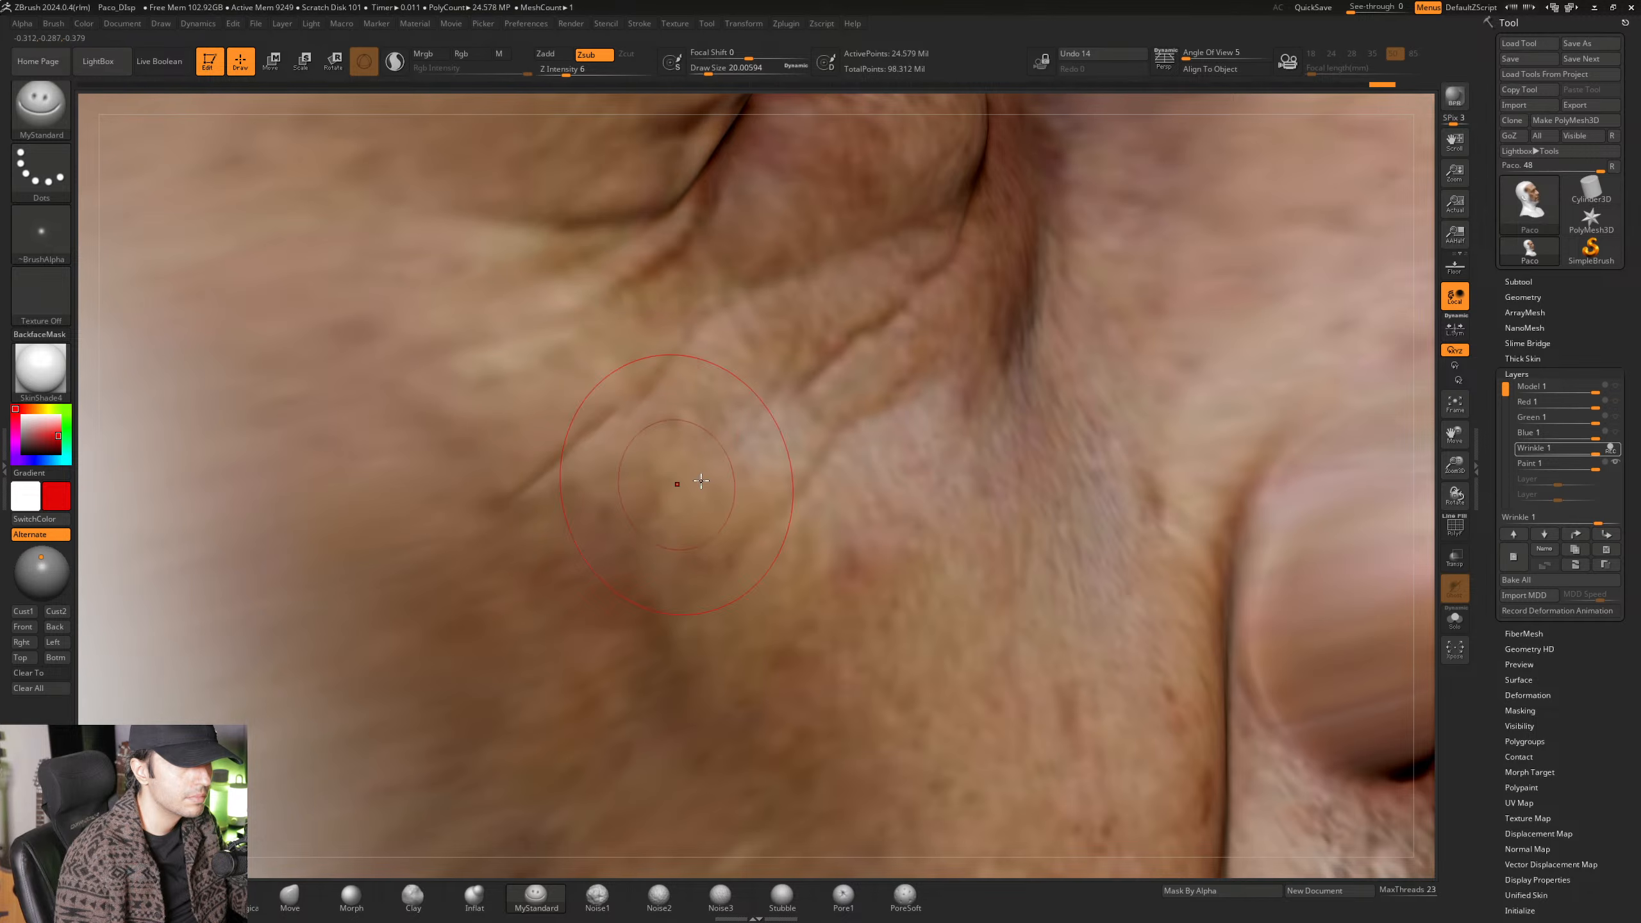
{"action": "mouse_move", "coordinate": [701, 480]}
{"action": "right_mouse_down"}
{"action": "mouse_move", "coordinate": [733, 422]}
{"action": "mouse_move", "coordinate": [715, 396]}
{"action": "mouse_move", "coordinate": [771, 458]}
{"action": "mouse_move", "coordinate": [859, 429]}
{"action": "right_mouse_up"}
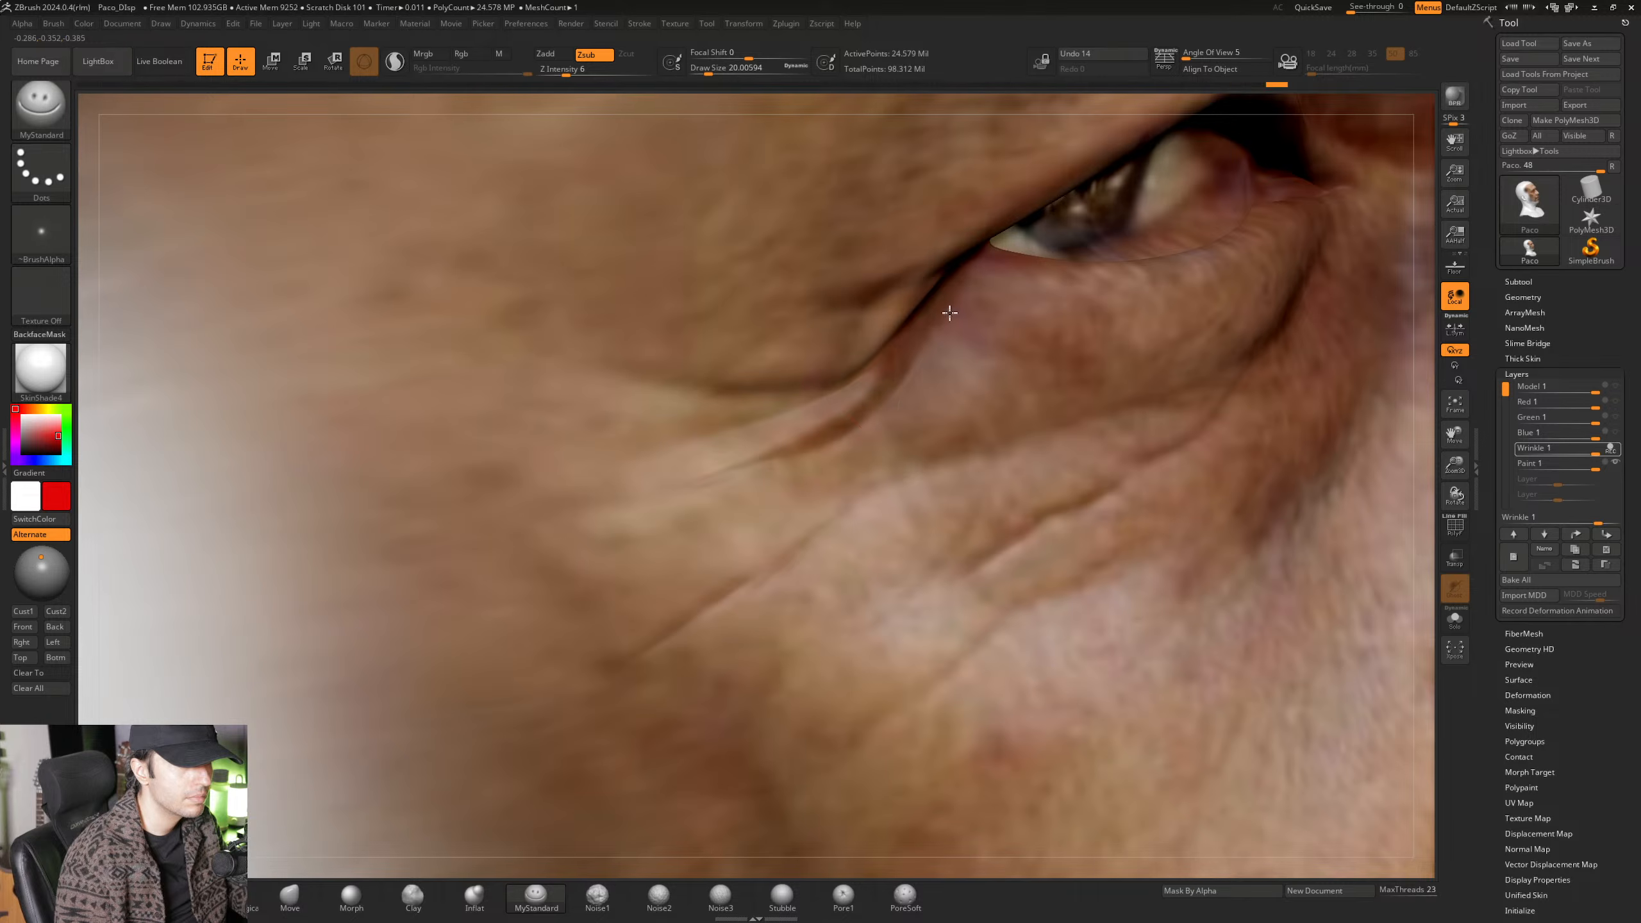
Carve the fold and fine diagonal wrinkles beneath the character's left eye, following the projected photo.
{"action": "right_click_drag", "start_coordinate": [1053, 517], "coordinate": [562, 307], "text": "ctrl"}
{"action": "right_click_drag", "start_coordinate": [1098, 362], "coordinate": [732, 282], "text": "alt"}
{"action": "mouse_move", "coordinate": [904, 279]}
{"action": "right_mouse_down", "text": "ctrl"}
{"action": "mouse_move", "coordinate": [971, 440]}
{"action": "mouse_move", "coordinate": [601, 382]}
{"action": "mouse_move", "coordinate": [637, 373]}
{"action": "right_mouse_up", "text": "ctrl"}
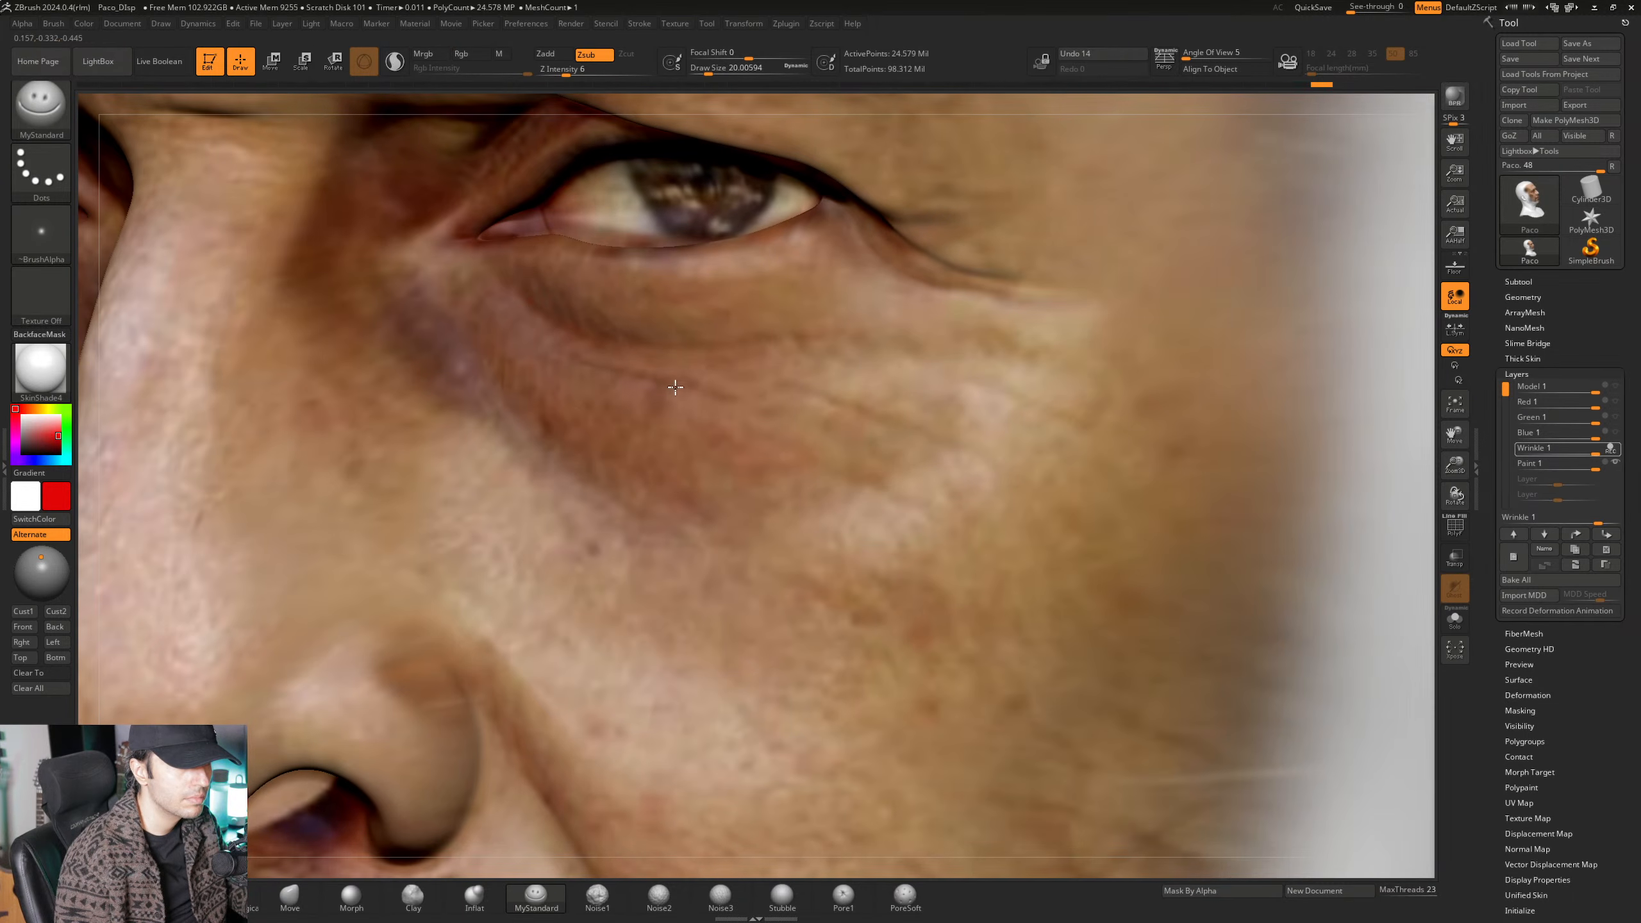
{"action": "mouse_move", "coordinate": [884, 447]}
{"action": "right_mouse_down", "text": "alt"}
{"action": "mouse_move", "coordinate": [810, 375]}
{"action": "mouse_move", "coordinate": [940, 424]}
{"action": "mouse_move", "coordinate": [989, 475]}
{"action": "right_mouse_up", "text": "alt"}
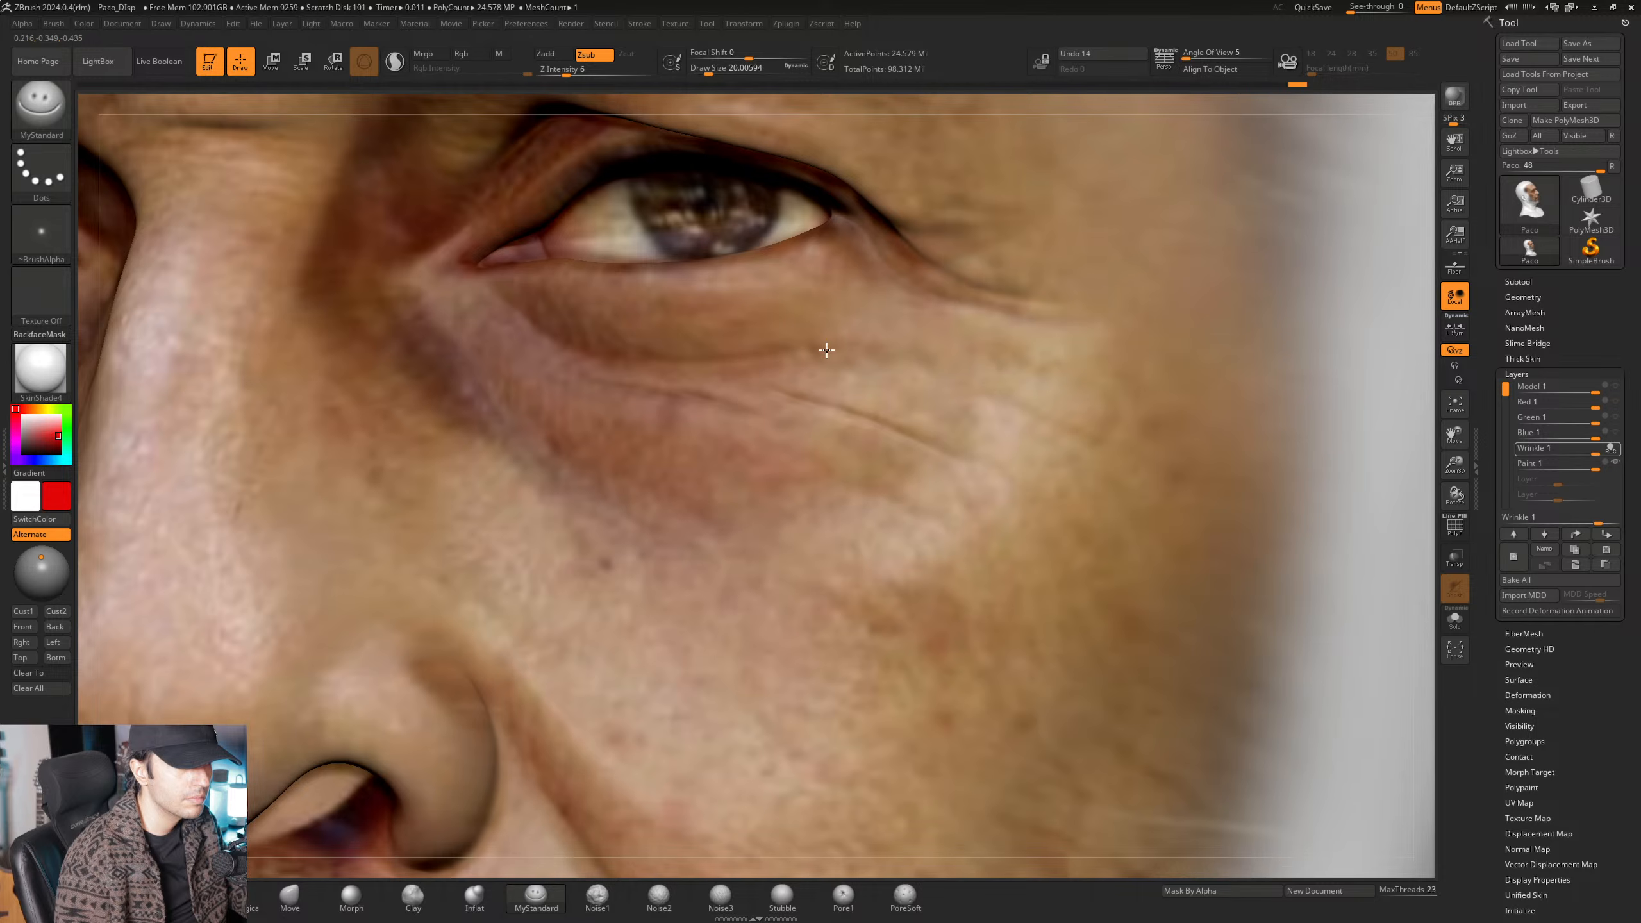
{"action": "right_click_drag", "start_coordinate": [902, 359], "coordinate": [615, 361]}
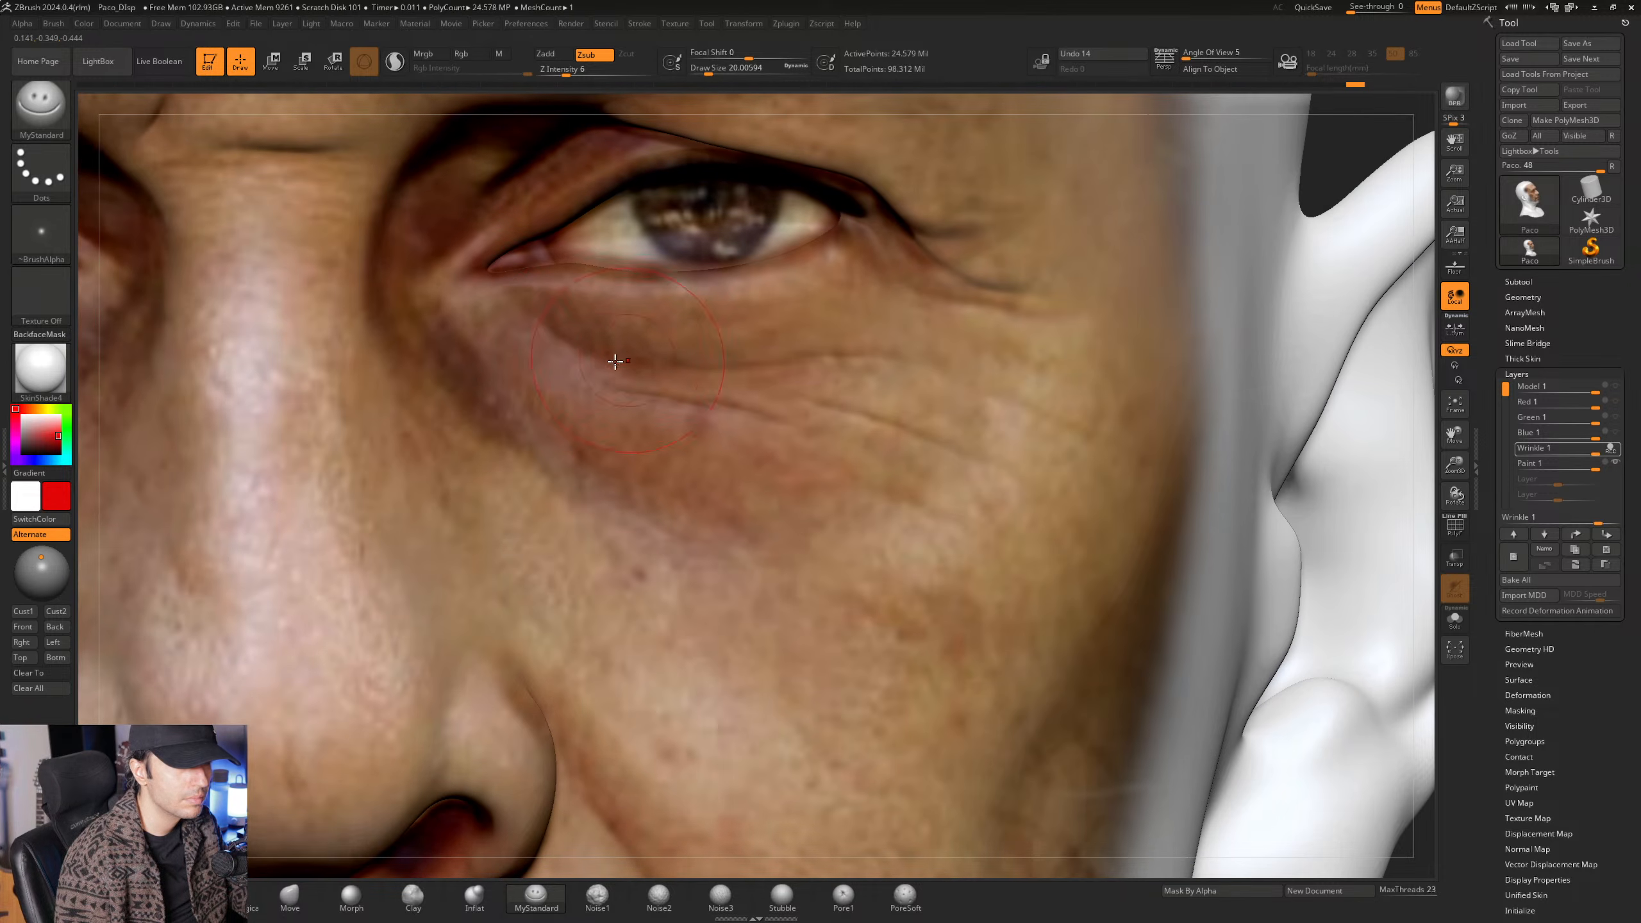
Extend the wrinkles past the outer corner of the character's left eye onto the upper cheek.
{"action": "right_click_drag", "start_coordinate": [1002, 400], "coordinate": [853, 338], "text": "alt"}
{"action": "right_click_drag", "start_coordinate": [852, 338], "coordinate": [795, 336]}
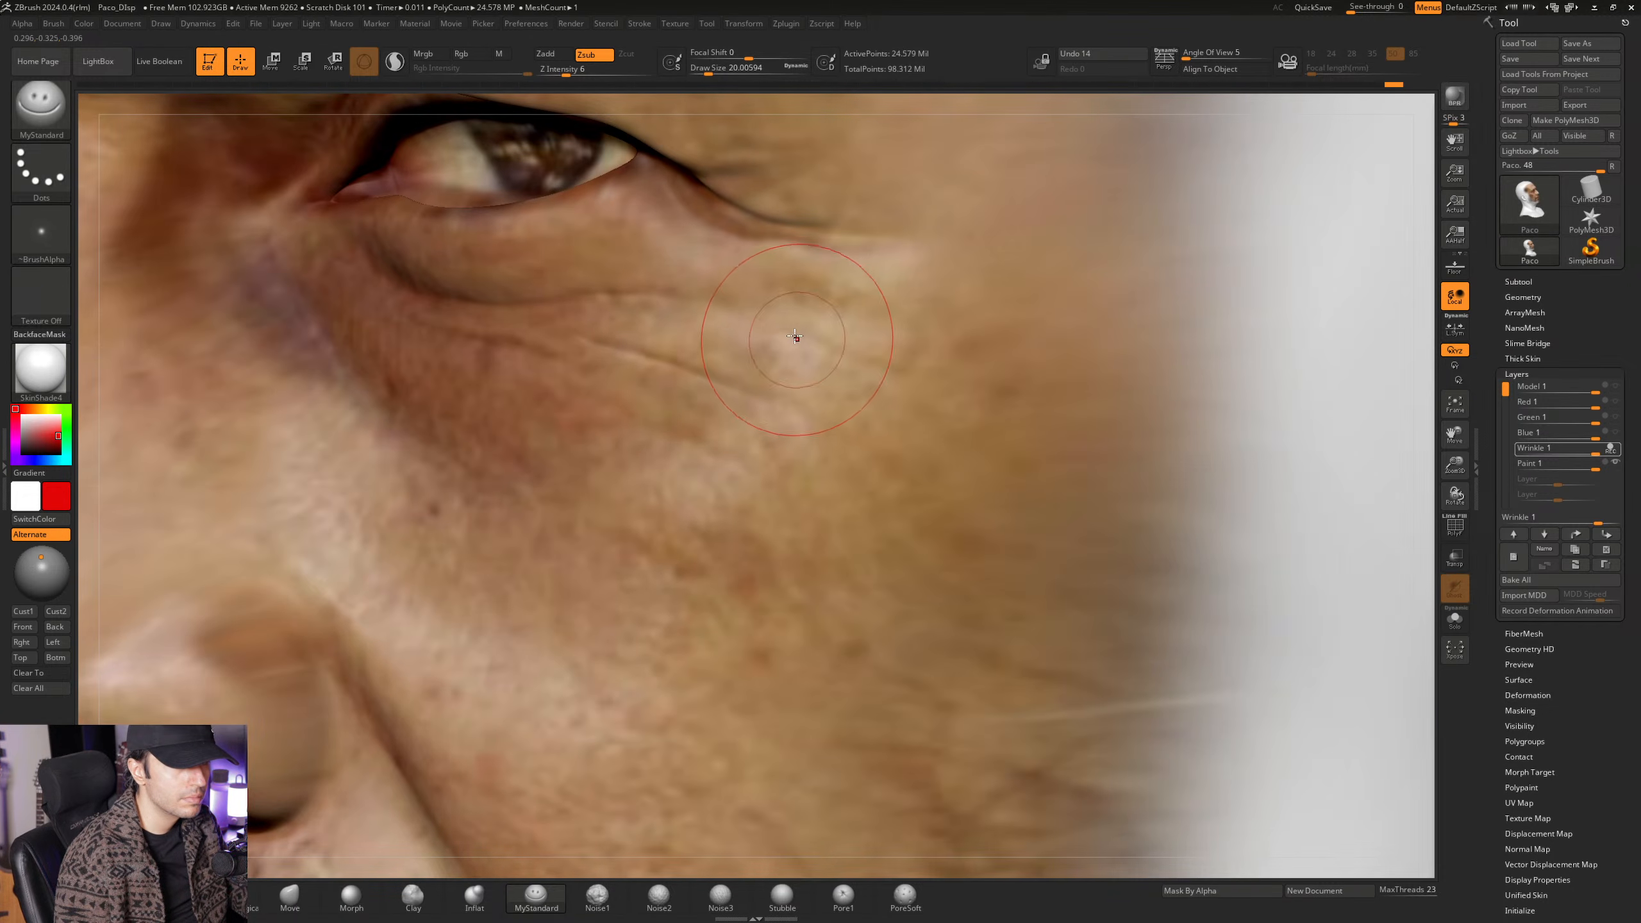
{"action": "left_click_drag", "start_coordinate": [979, 402], "coordinate": [989, 406]}
{"action": "mouse_move", "coordinate": [924, 350]}
{"action": "right_mouse_down", "text": "alt"}
{"action": "mouse_move", "coordinate": [973, 446]}
{"action": "mouse_move", "coordinate": [930, 440]}
{"action": "mouse_move", "coordinate": [956, 437]}
{"action": "right_mouse_up", "text": "alt"}
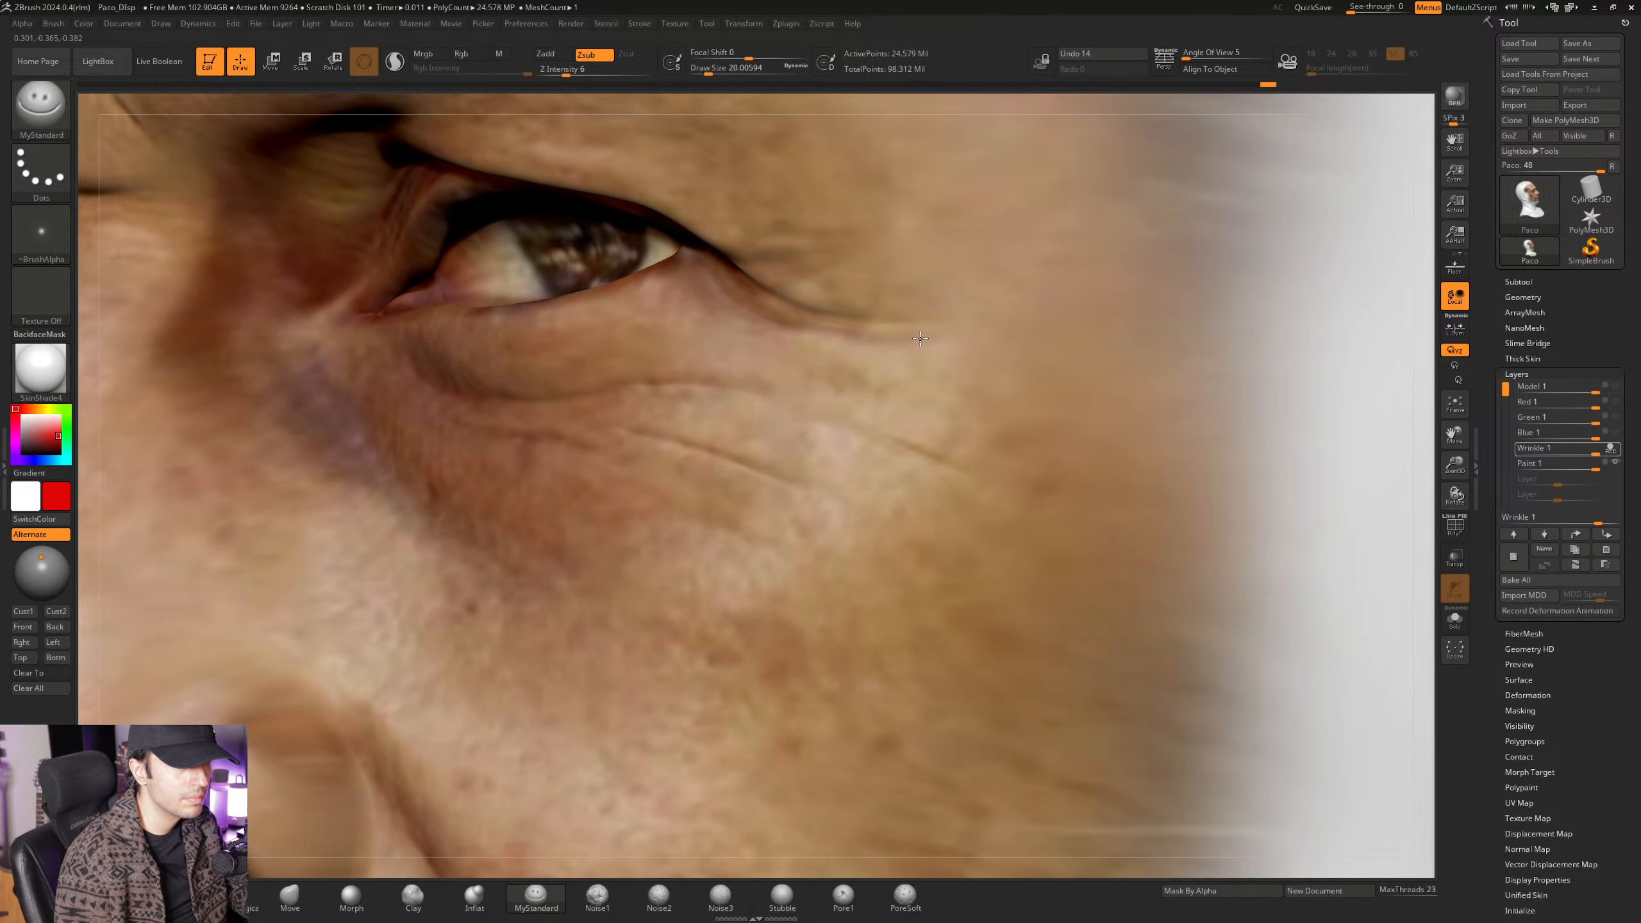
{"action": "mouse_move", "coordinate": [938, 367]}
{"action": "right_mouse_down", "text": "ctrl"}
{"action": "mouse_move", "coordinate": [768, 258]}
{"action": "mouse_move", "coordinate": [852, 272]}
{"action": "mouse_move", "coordinate": [698, 291]}
{"action": "mouse_move", "coordinate": [799, 295]}
{"action": "mouse_move", "coordinate": [805, 258]}
{"action": "mouse_move", "coordinate": [937, 259]}
{"action": "right_mouse_up", "text": "ctrl"}
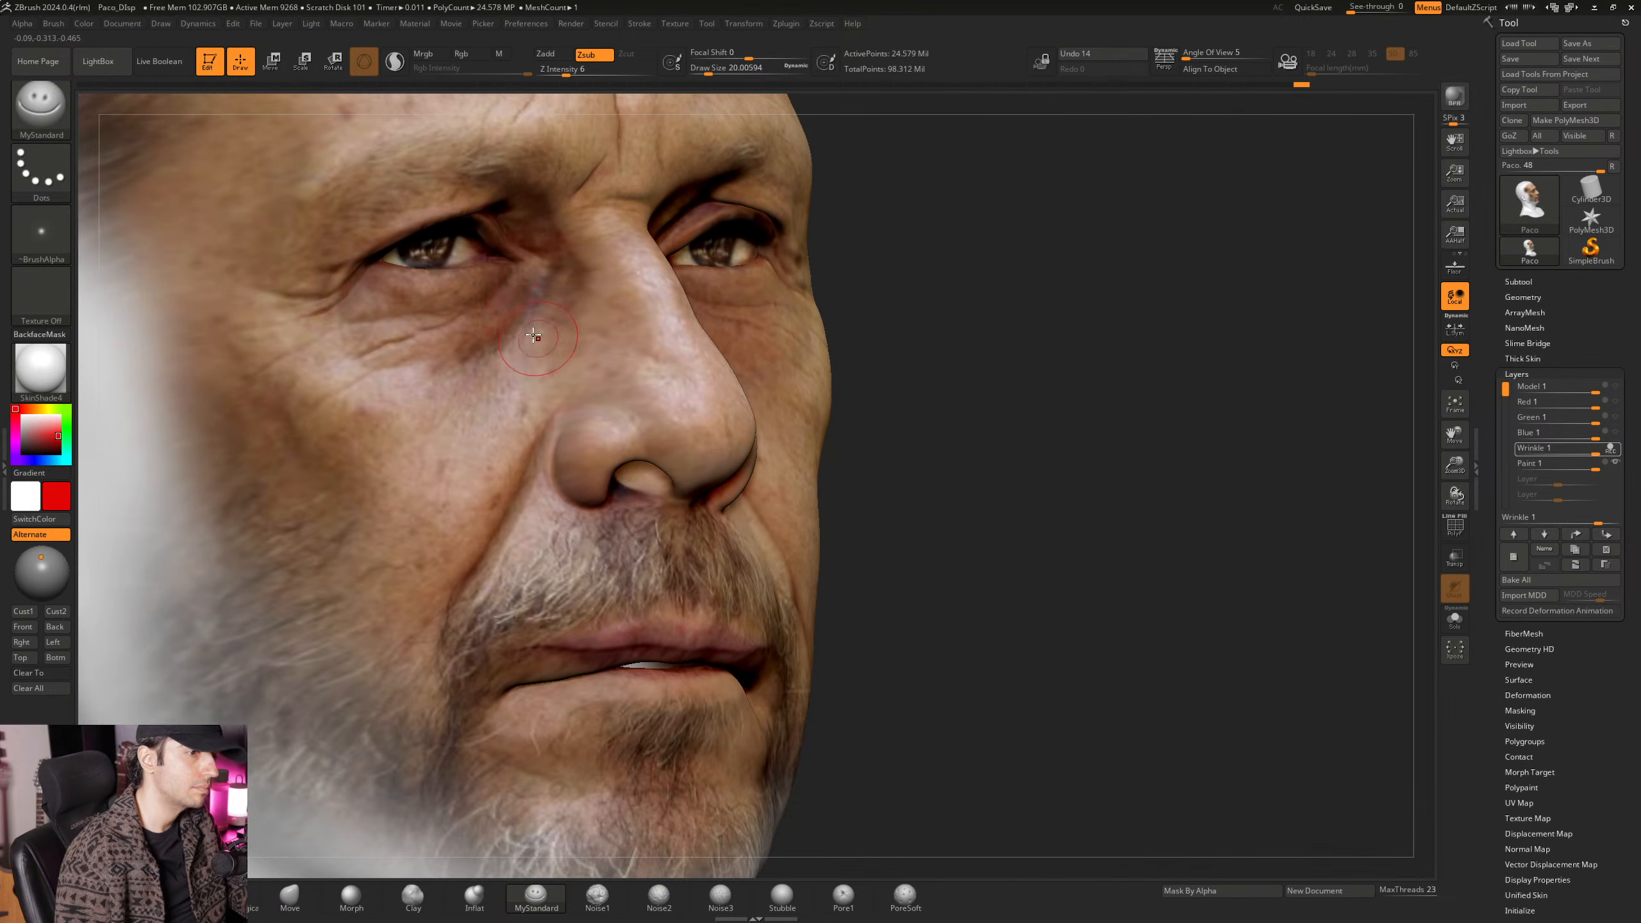
Hide Paint 1 to inspect the eye and brow wrinkles on the bare sculpt, and bring it back with Wrinkle 1 recording.
{"action": "mouse_move", "coordinate": [510, 214]}
{"action": "right_mouse_down", "text": "alt"}
{"action": "mouse_move", "coordinate": [688, 408]}
{"action": "mouse_move", "coordinate": [646, 410]}
{"action": "right_mouse_up", "text": "alt"}
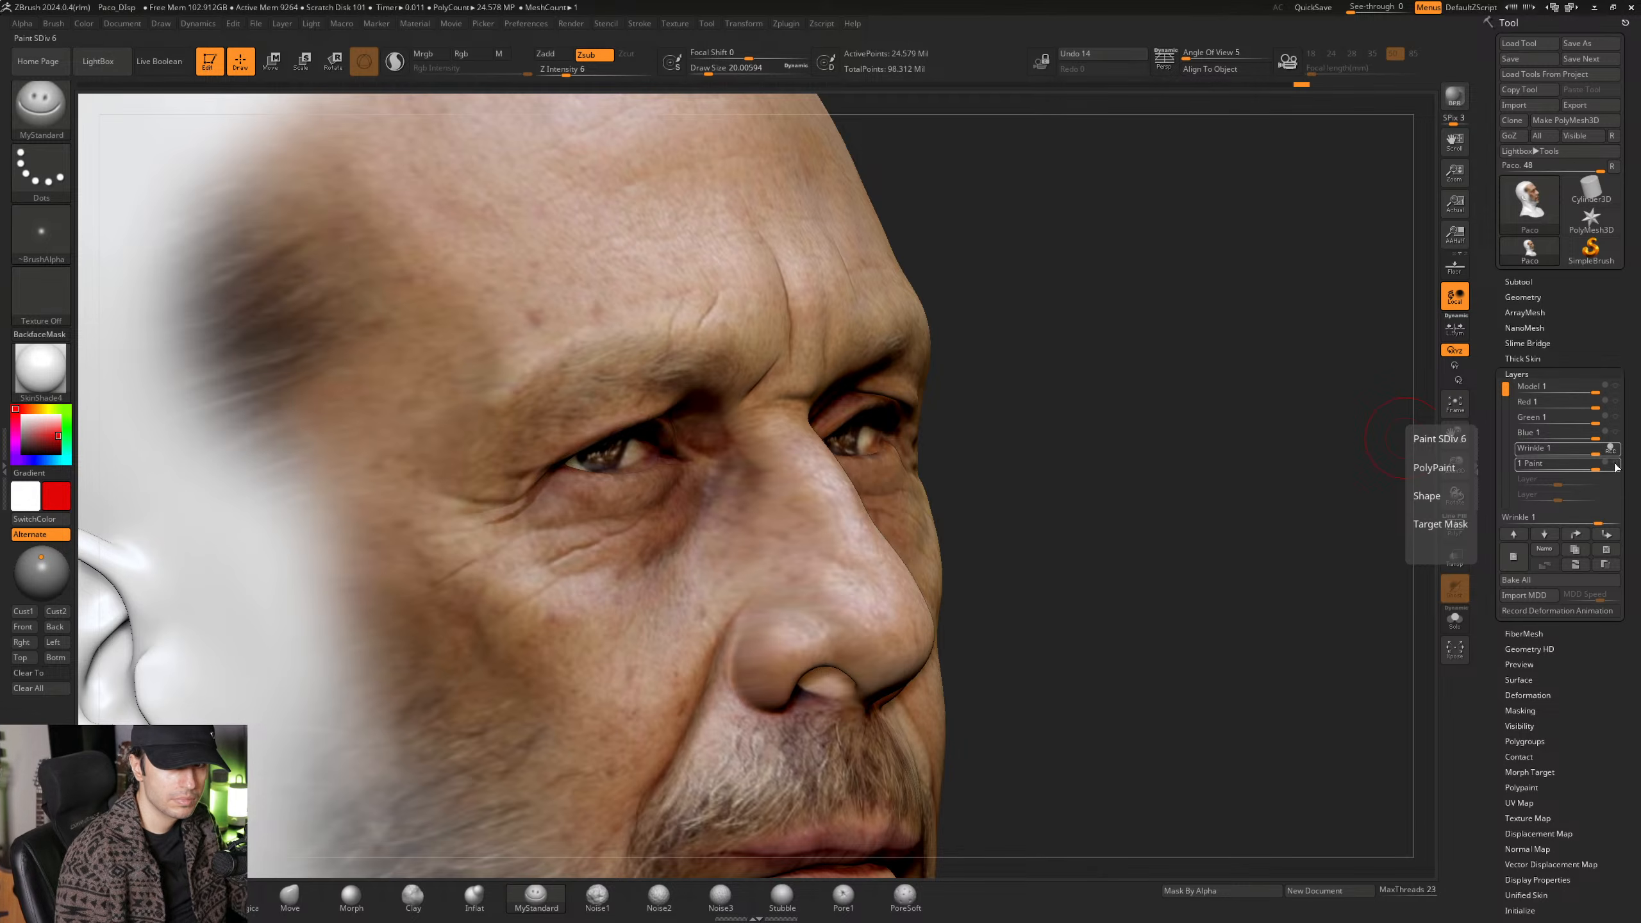
{"action": "left_click", "coordinate": [1617, 465]}
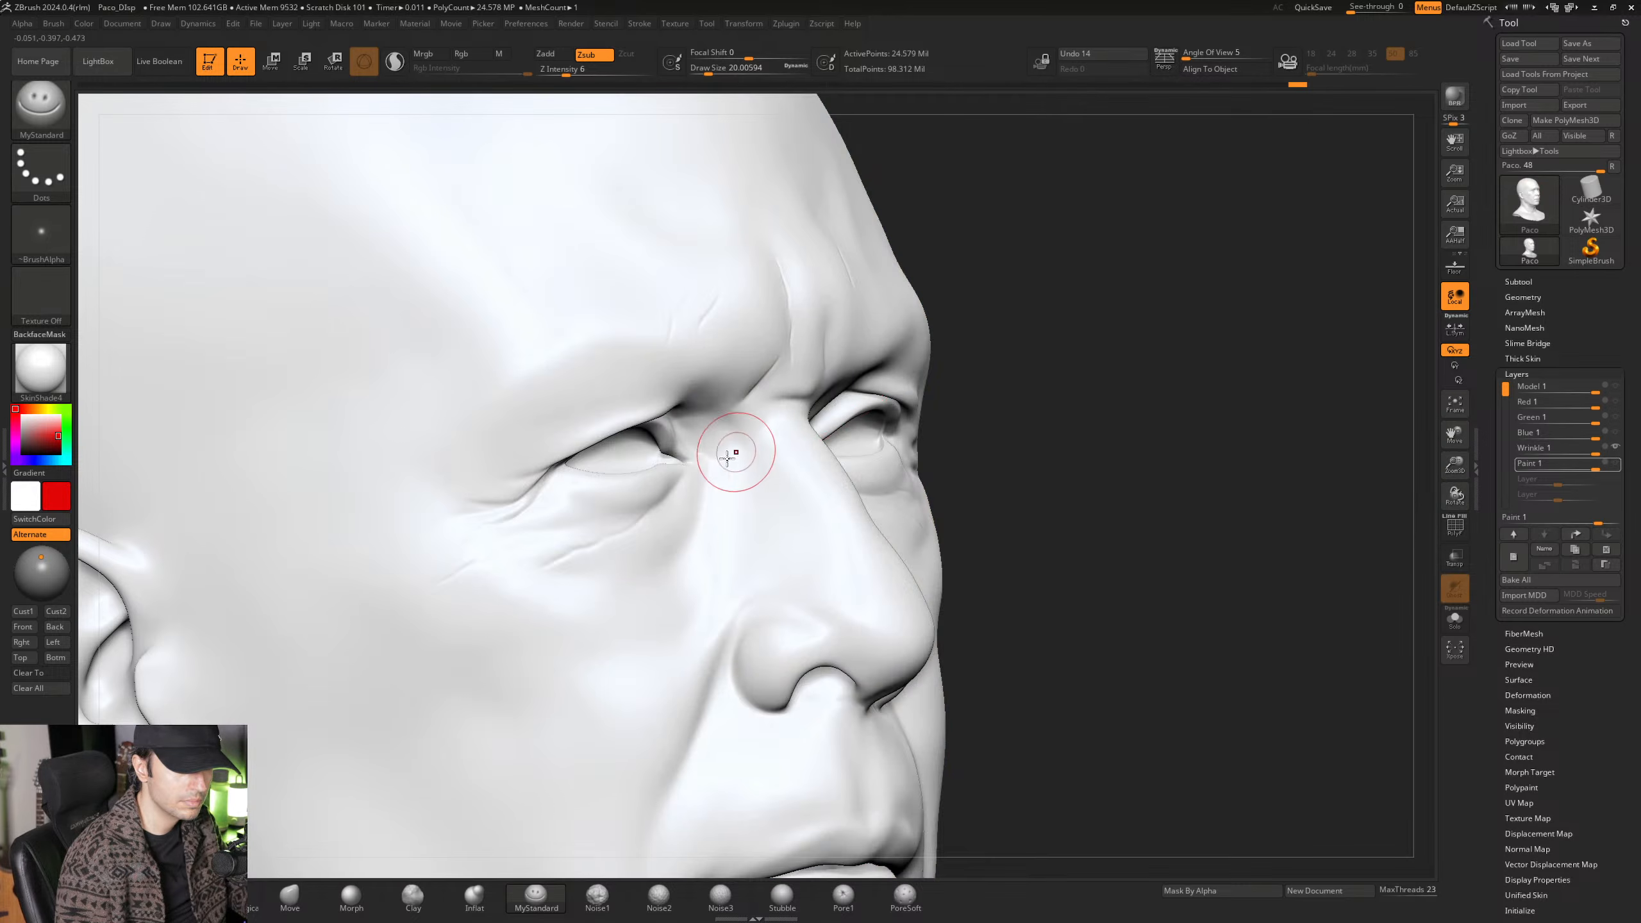
{"action": "right_click_drag", "start_coordinate": [711, 492], "coordinate": [660, 536]}
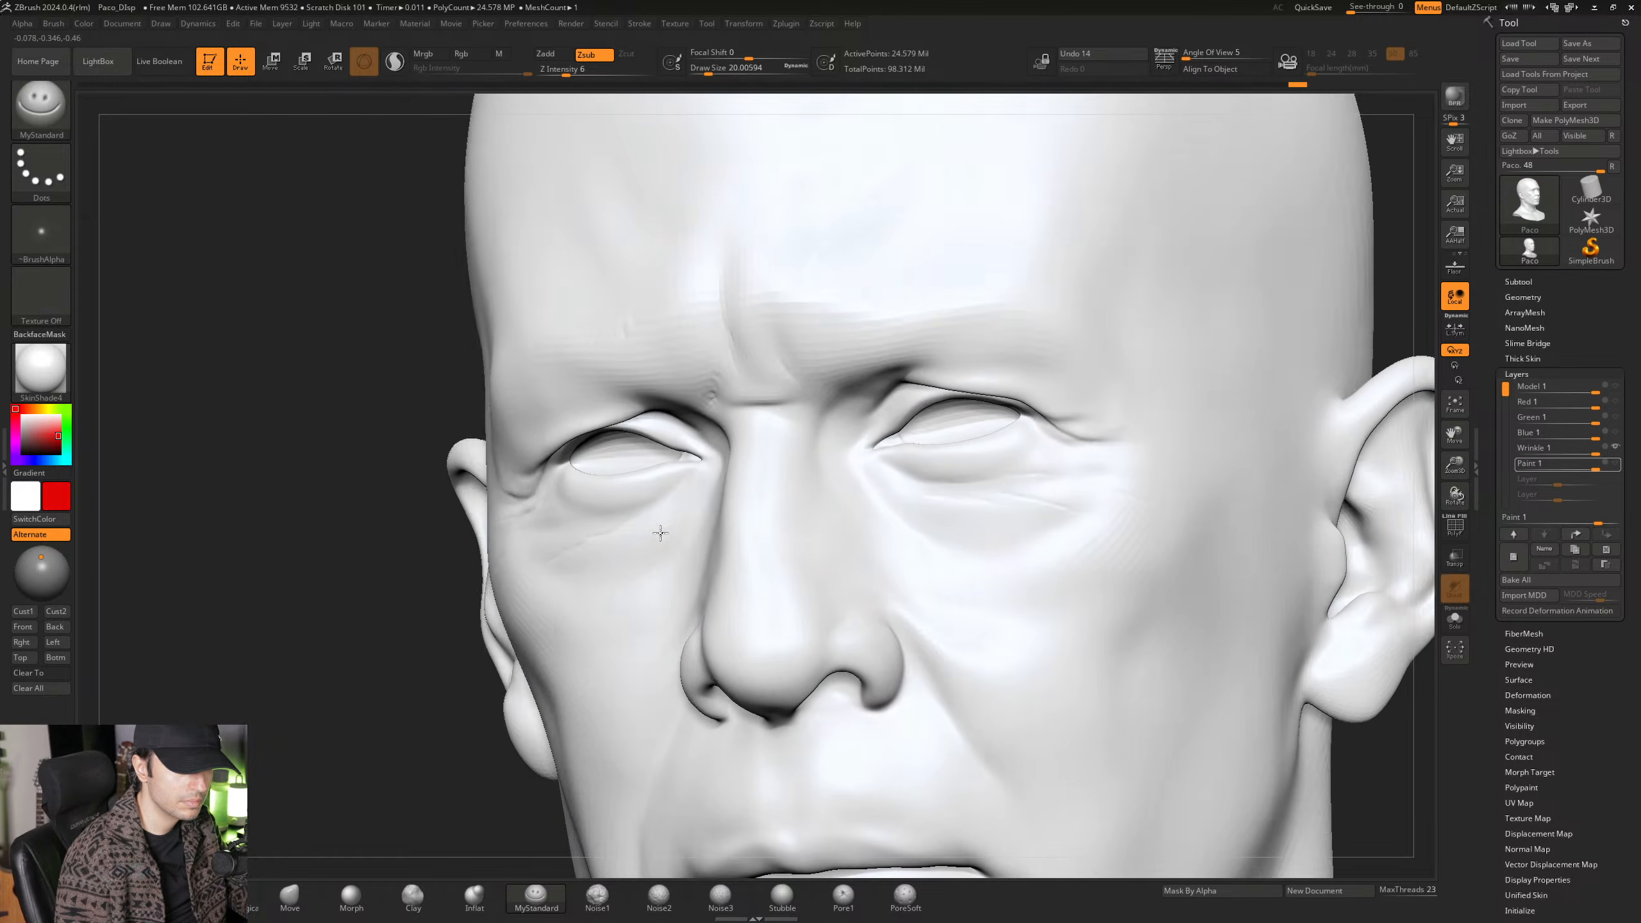
{"action": "right_click_drag", "start_coordinate": [950, 522], "coordinate": [810, 525], "text": "alt"}
{"action": "mouse_move", "coordinate": [690, 525]}
{"action": "right_mouse_down", "text": "alt"}
{"action": "mouse_move", "coordinate": [729, 536]}
{"action": "mouse_move", "coordinate": [678, 566]}
{"action": "right_mouse_up", "text": "alt"}
{"action": "right_click_drag", "start_coordinate": [678, 566], "coordinate": [737, 542], "text": "alt"}
{"action": "left_click", "coordinate": [1609, 447]}
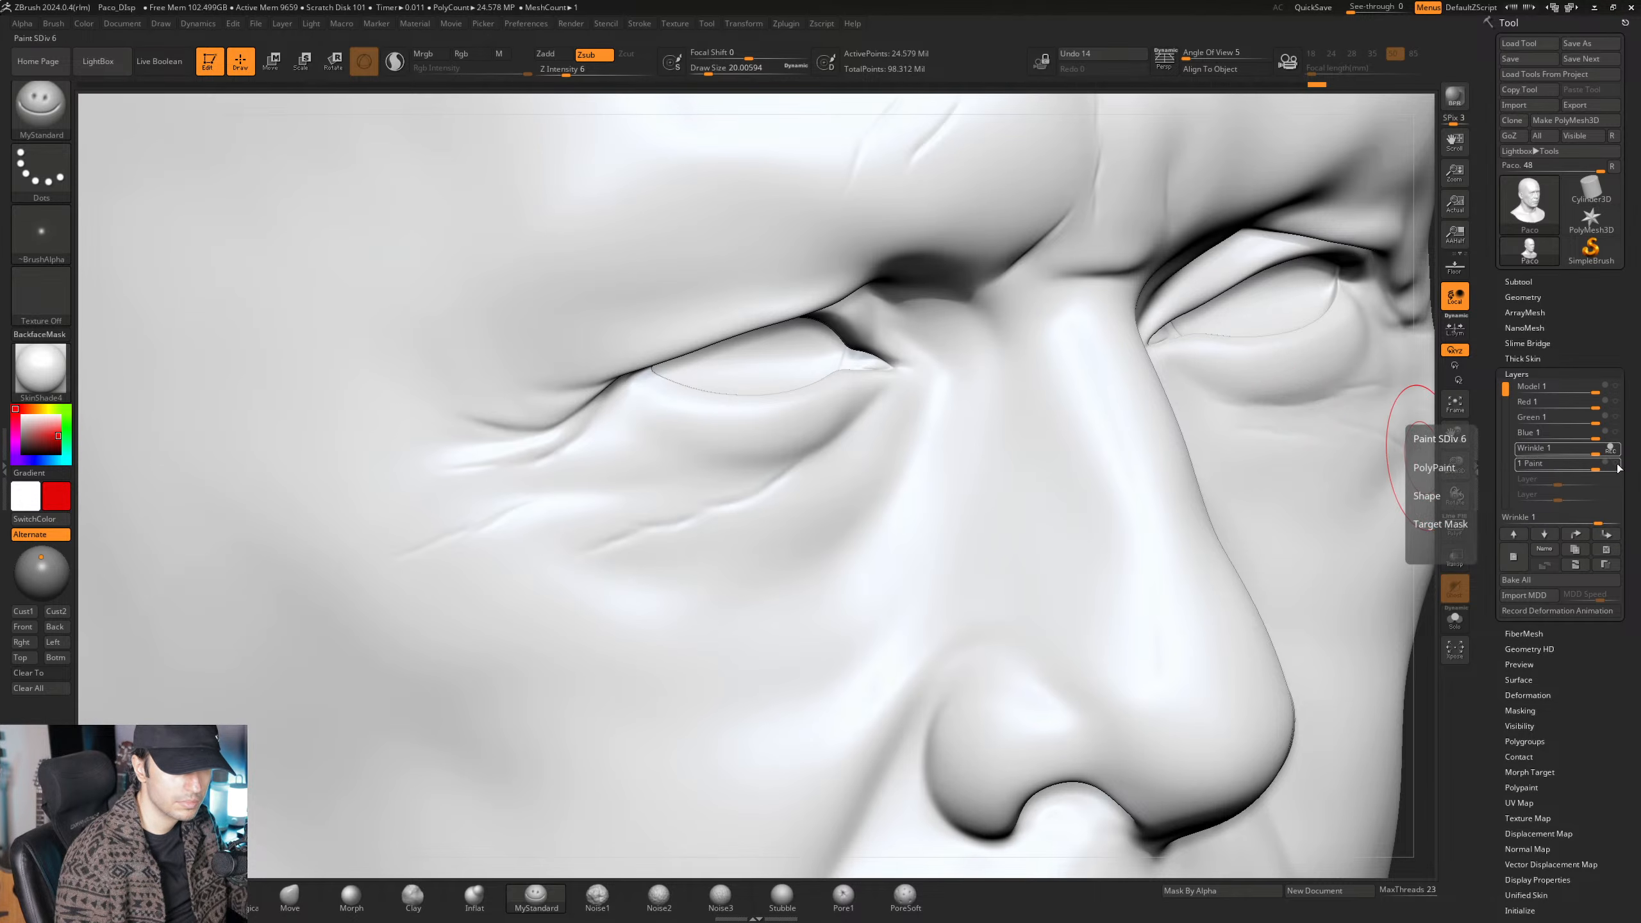
{"action": "left_click", "coordinate": [1610, 449]}
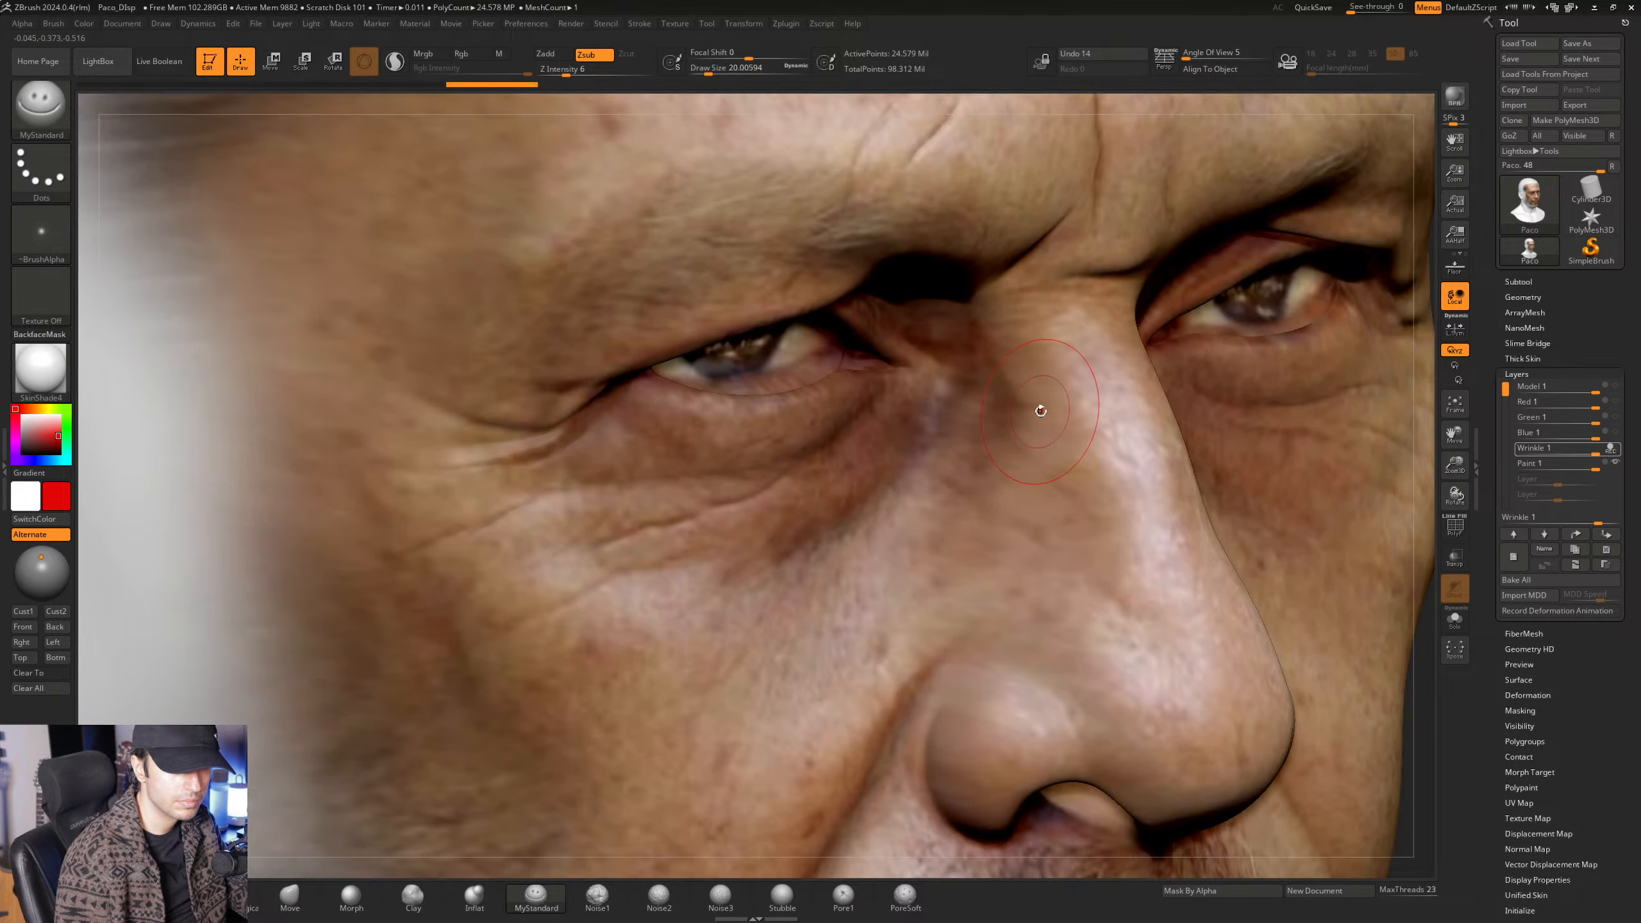
Increase the brush draw size to about 33 for sculpting the forehead wrinkles.
{"action": "mouse_move", "coordinate": [1138, 501]}
{"action": "right_mouse_down"}
{"action": "mouse_move", "coordinate": [997, 498]}
{"action": "mouse_move", "coordinate": [1033, 483]}
{"action": "mouse_move", "coordinate": [1051, 502]}
{"action": "mouse_move", "coordinate": [1040, 486]}
{"action": "mouse_move", "coordinate": [821, 592]}
{"action": "mouse_move", "coordinate": [859, 672]}
{"action": "right_mouse_up"}
{"action": "mouse_move", "coordinate": [1002, 582]}
{"action": "right_mouse_down"}
{"action": "mouse_move", "coordinate": [926, 508]}
{"action": "mouse_move", "coordinate": [889, 534]}
{"action": "right_mouse_up"}
{"action": "mouse_move", "coordinate": [937, 601]}
{"action": "right_mouse_down", "text": "ctrl"}
{"action": "mouse_move", "coordinate": [926, 564]}
{"action": "mouse_move", "coordinate": [763, 511]}
{"action": "mouse_move", "coordinate": [842, 451]}
{"action": "mouse_move", "coordinate": [816, 378]}
{"action": "mouse_move", "coordinate": [861, 525]}
{"action": "mouse_move", "coordinate": [814, 484]}
{"action": "mouse_move", "coordinate": [897, 399]}
{"action": "mouse_move", "coordinate": [762, 454]}
{"action": "mouse_move", "coordinate": [672, 388]}
{"action": "mouse_move", "coordinate": [728, 442]}
{"action": "mouse_move", "coordinate": [729, 518]}
{"action": "mouse_move", "coordinate": [637, 527]}
{"action": "mouse_move", "coordinate": [702, 513]}
{"action": "right_mouse_up", "text": "ctrl"}
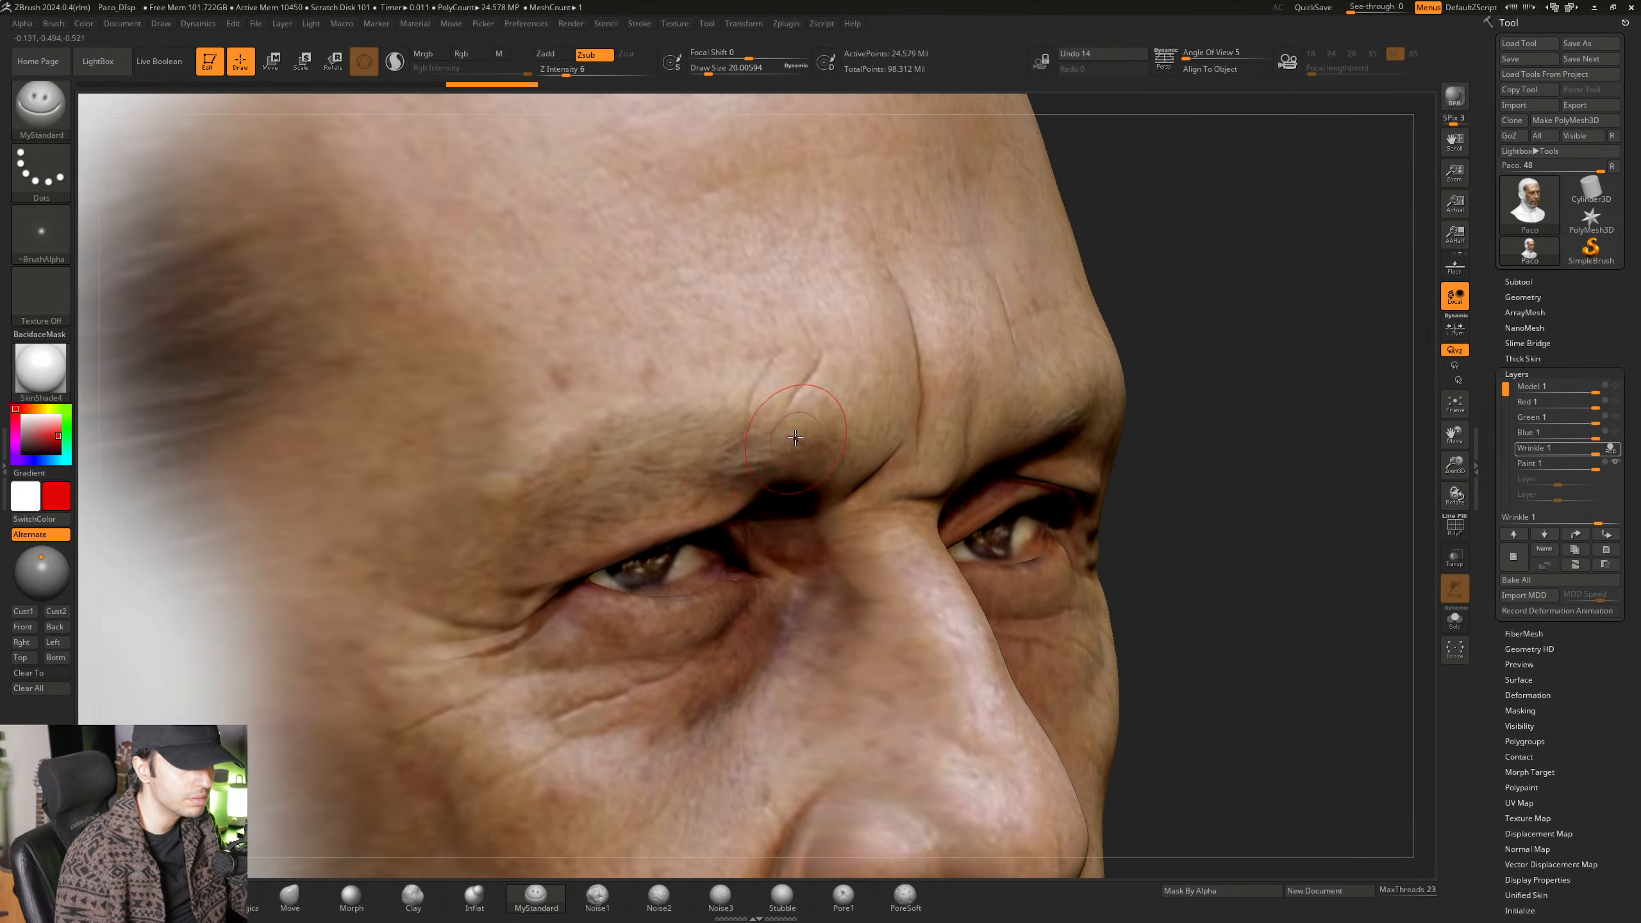
{"action": "right_click_drag", "start_coordinate": [795, 438], "coordinate": [841, 415]}
{"action": "mouse_move", "coordinate": [844, 481]}
{"action": "right_mouse_down"}
{"action": "mouse_move", "coordinate": [839, 429]}
{"action": "mouse_move", "coordinate": [820, 491]}
{"action": "mouse_move", "coordinate": [795, 427]}
{"action": "mouse_move", "coordinate": [839, 437]}
{"action": "mouse_move", "coordinate": [843, 476]}
{"action": "mouse_move", "coordinate": [915, 514]}
{"action": "mouse_move", "coordinate": [859, 480]}
{"action": "right_mouse_up"}
{"action": "key", "text": "space"}
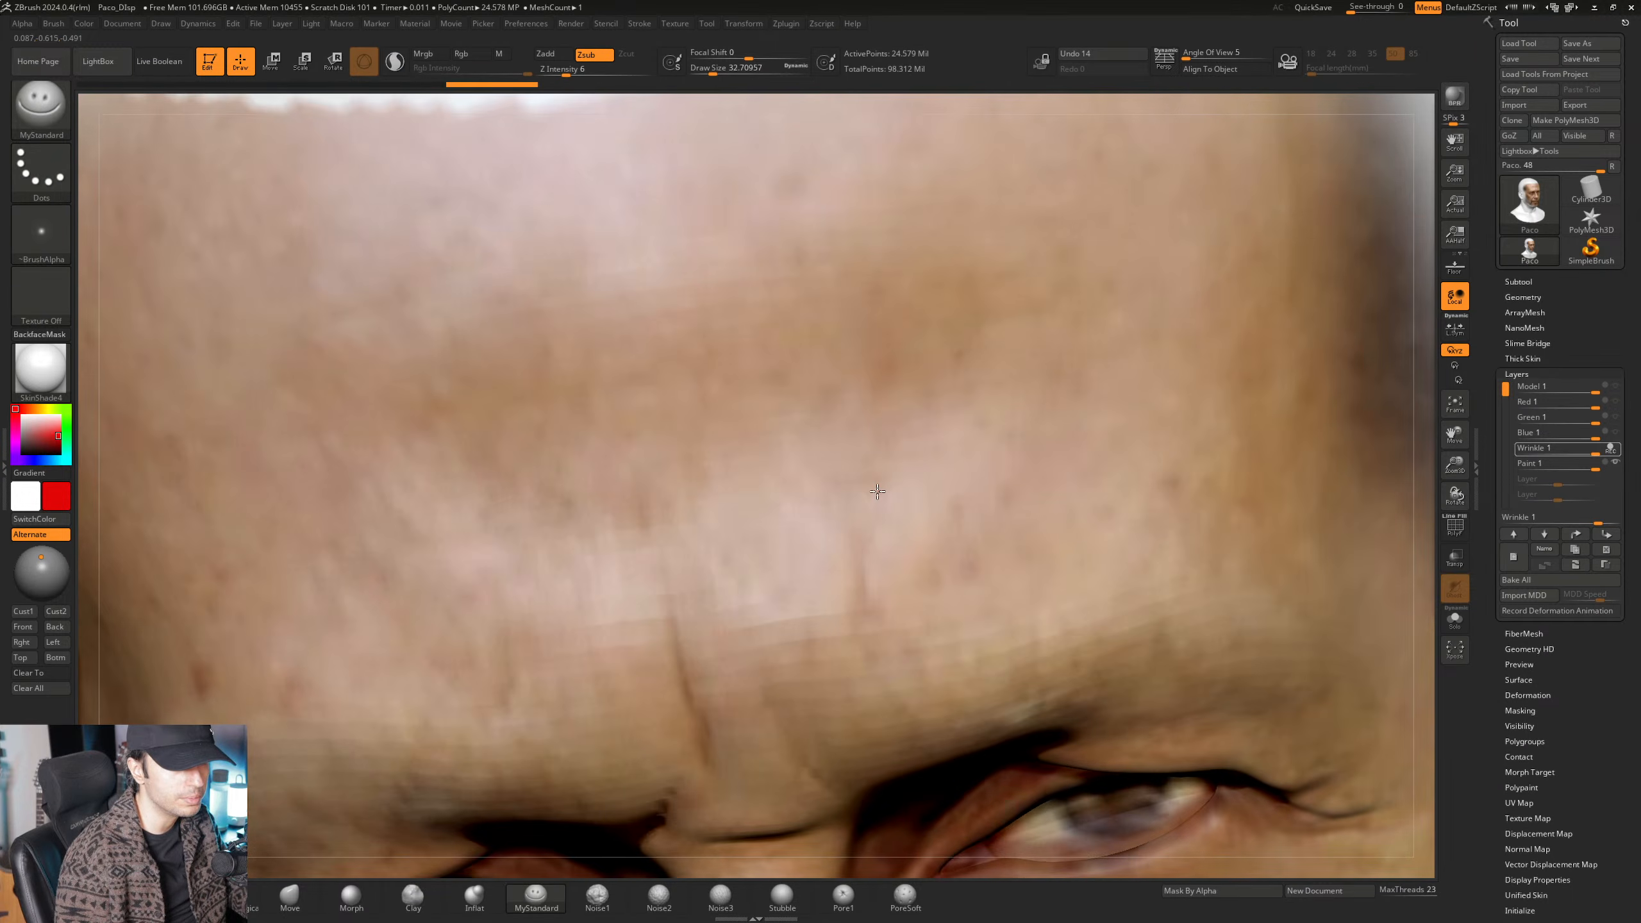
Carve the long horizontal wrinkle across the upper forehead and reduce the brush draw size to about 31.
{"action": "right_click_drag", "start_coordinate": [678, 383], "coordinate": [688, 493]}
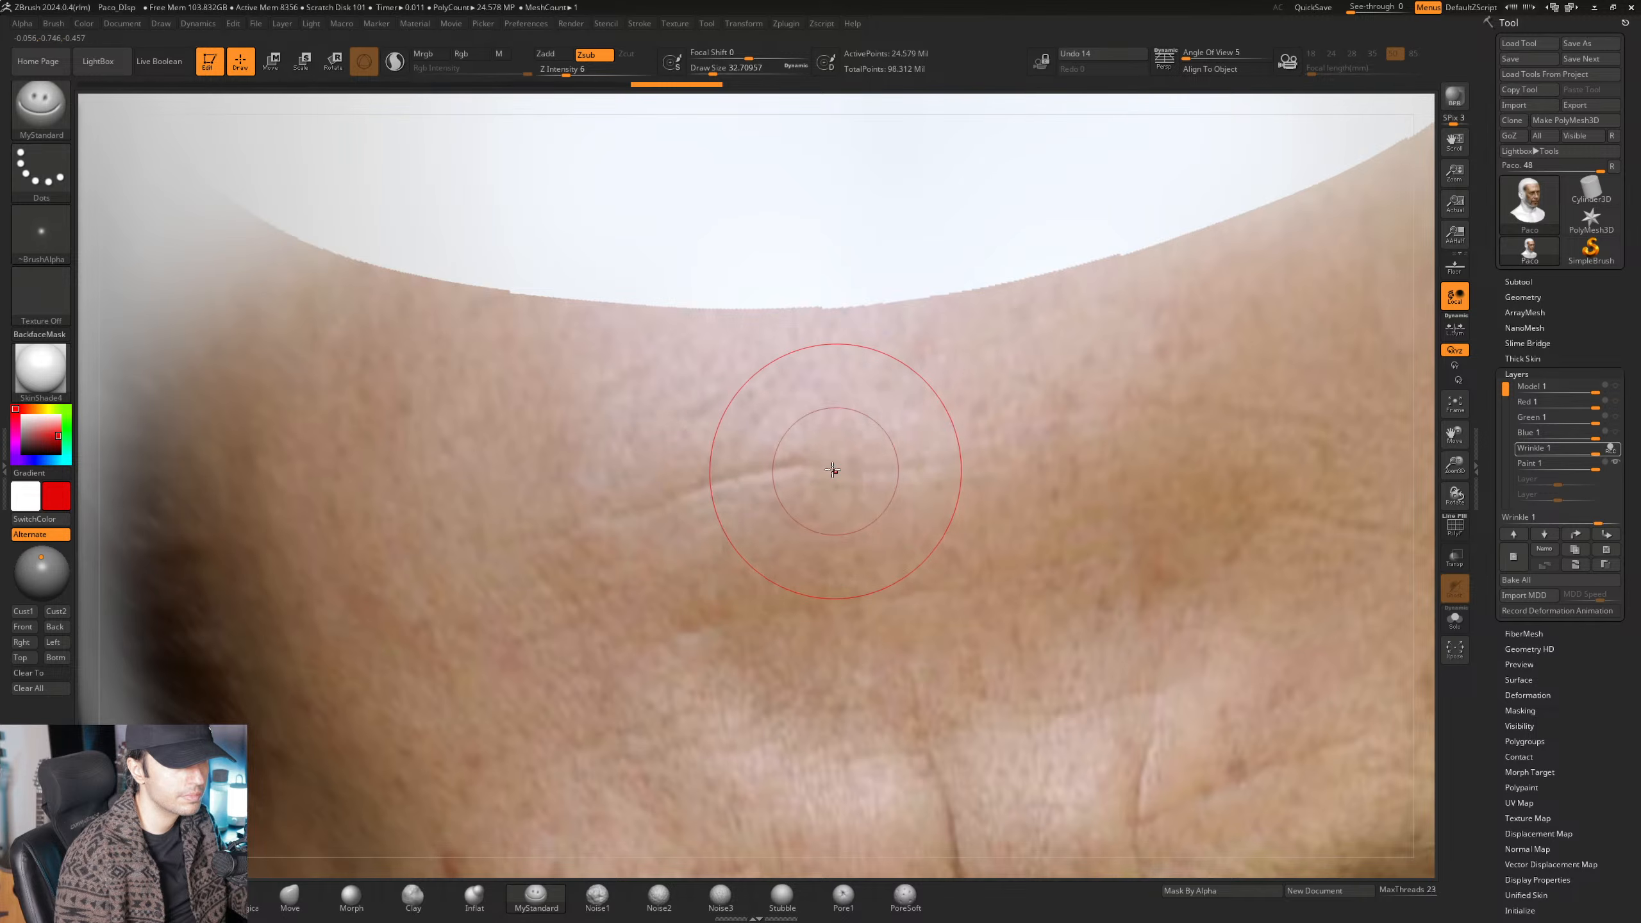
{"action": "left_click_drag", "start_coordinate": [886, 468], "coordinate": [1028, 441]}
{"action": "right_click_drag", "start_coordinate": [742, 489], "coordinate": [843, 453]}
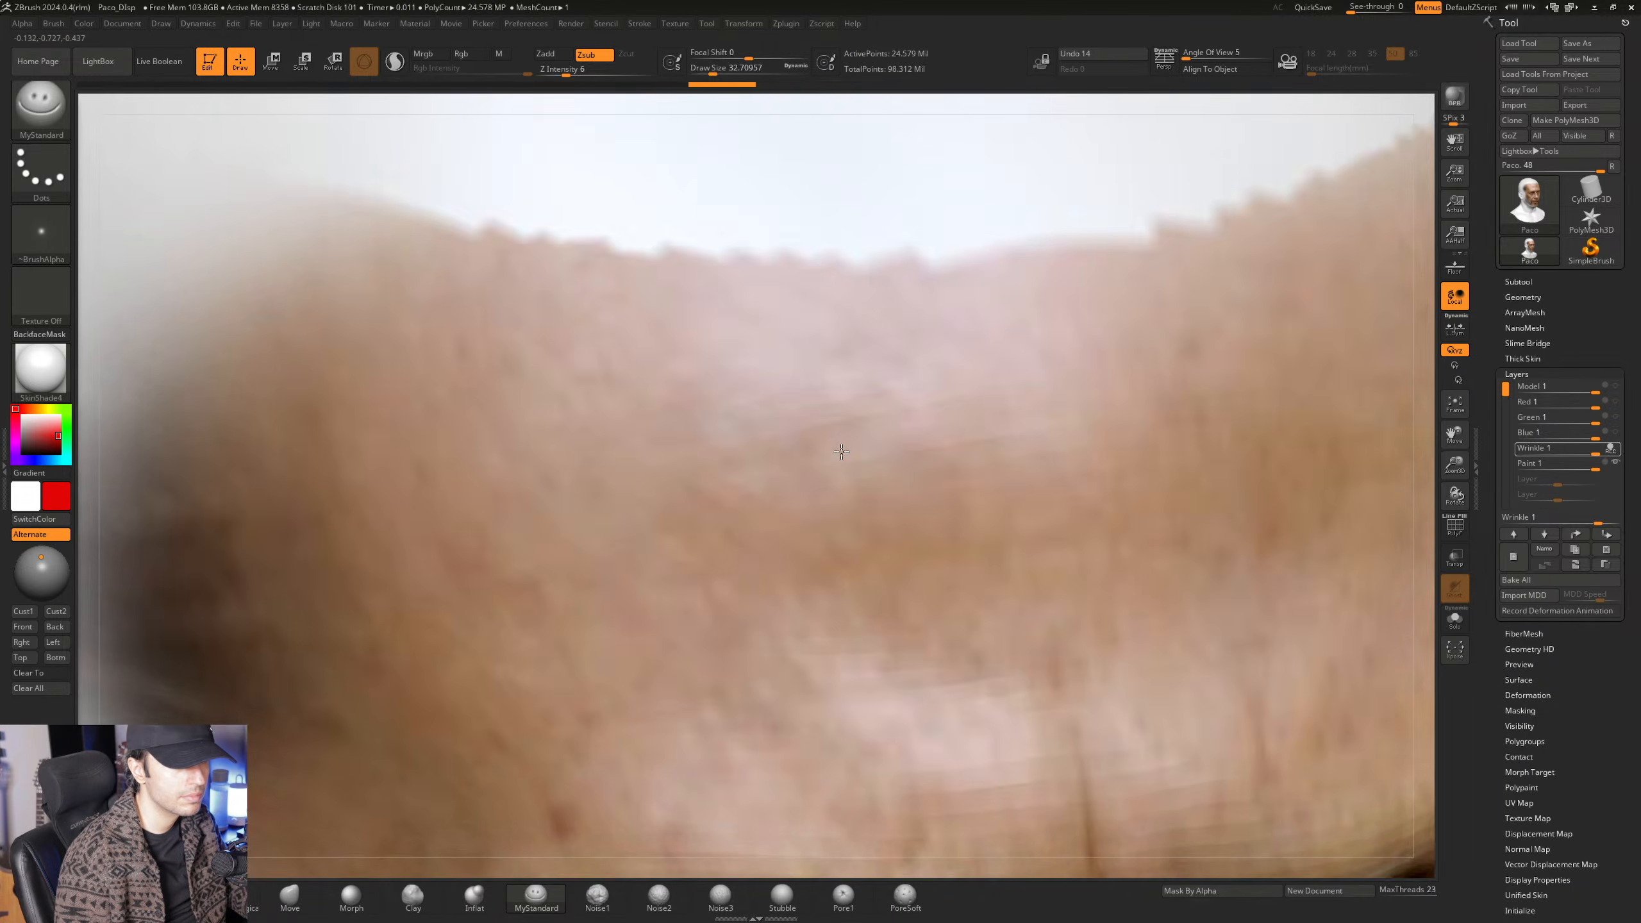
{"action": "mouse_move", "coordinate": [678, 483]}
{"action": "right_mouse_down"}
{"action": "mouse_move", "coordinate": [707, 478]}
{"action": "mouse_move", "coordinate": [672, 498]}
{"action": "mouse_move", "coordinate": [880, 432]}
{"action": "mouse_move", "coordinate": [814, 429]}
{"action": "mouse_move", "coordinate": [850, 462]}
{"action": "mouse_move", "coordinate": [787, 450]}
{"action": "mouse_move", "coordinate": [963, 454]}
{"action": "mouse_move", "coordinate": [996, 514]}
{"action": "mouse_move", "coordinate": [901, 443]}
{"action": "right_mouse_up"}
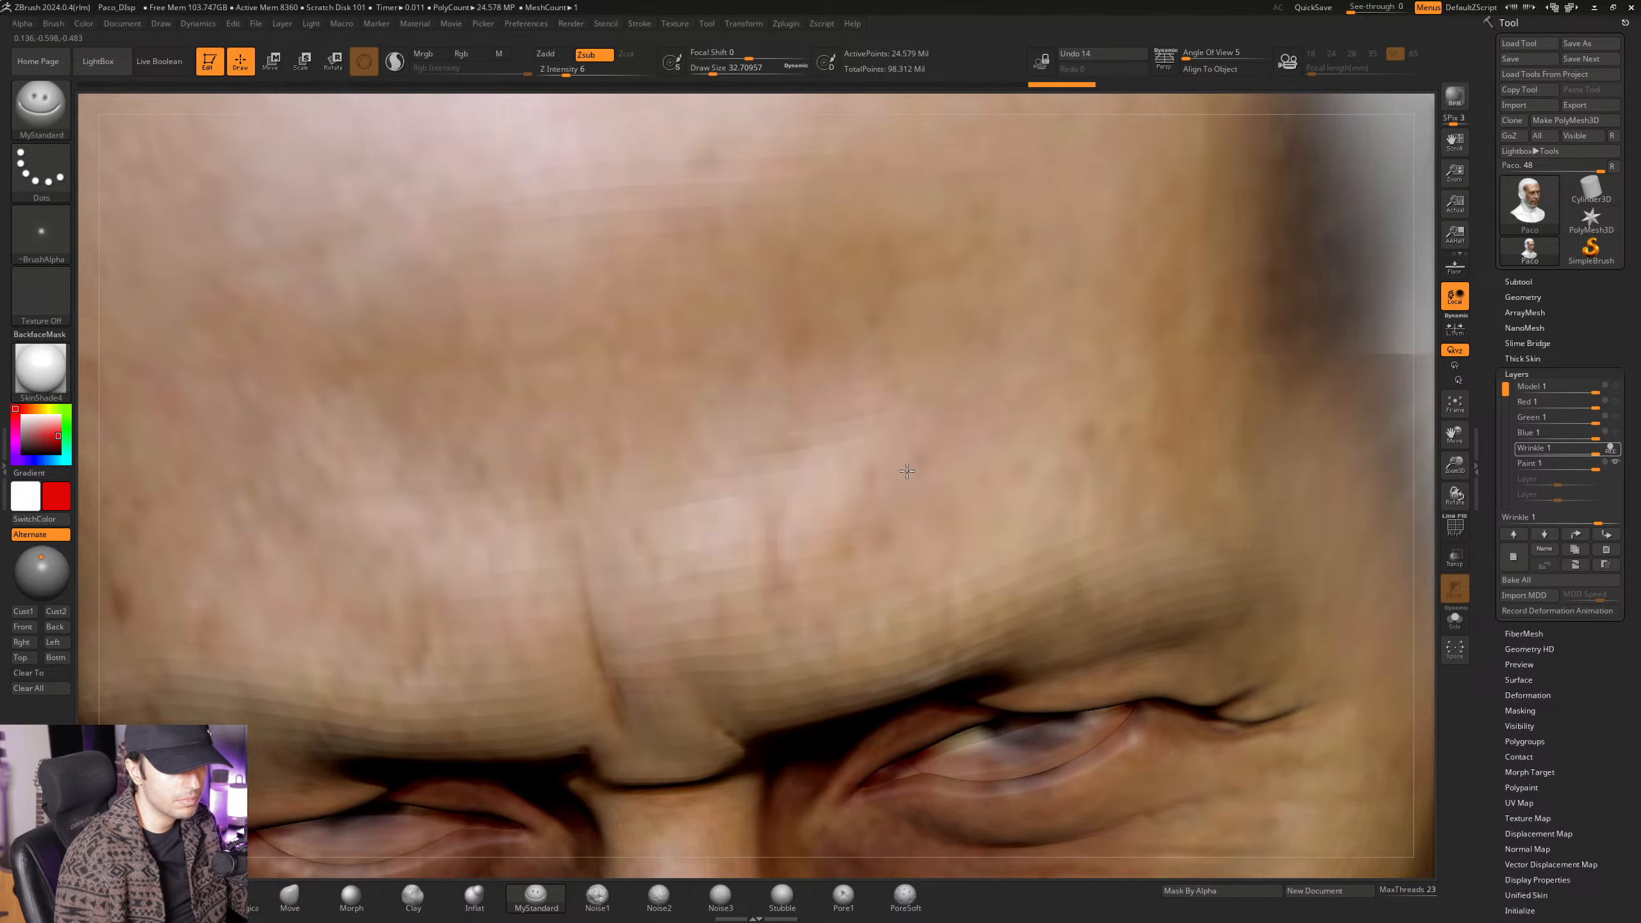
{"action": "key", "text": "space"}
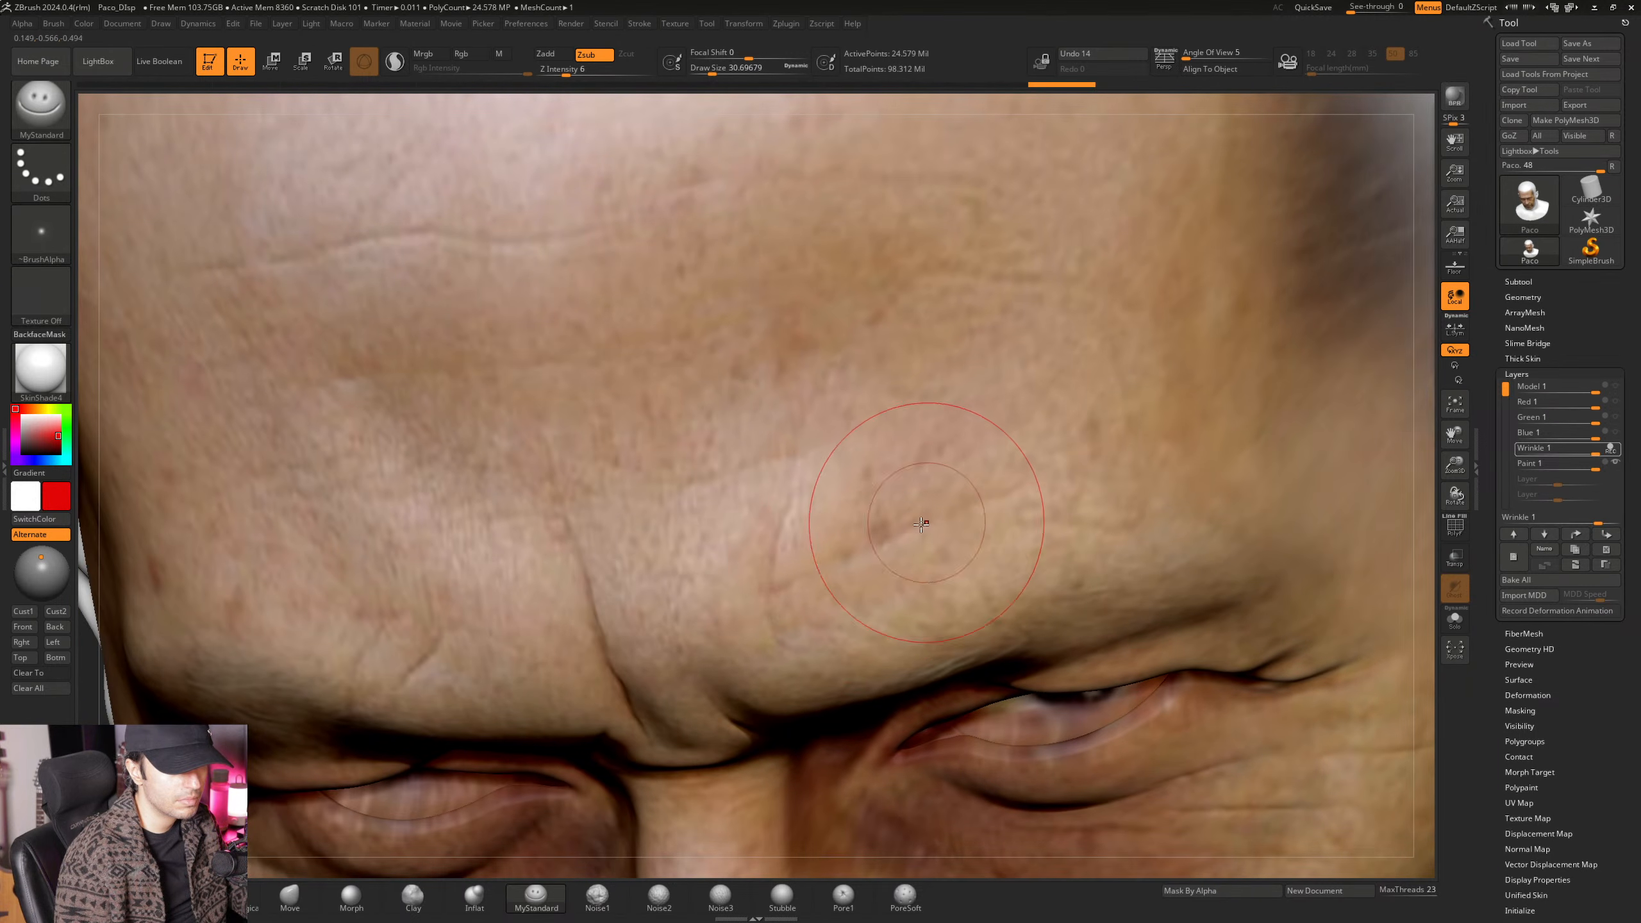
Carve a second horizontal wrinkle across the middle of the forehead, beneath the long upper one.
{"action": "right_click_drag", "start_coordinate": [776, 594], "coordinate": [782, 483], "text": "ctrl"}
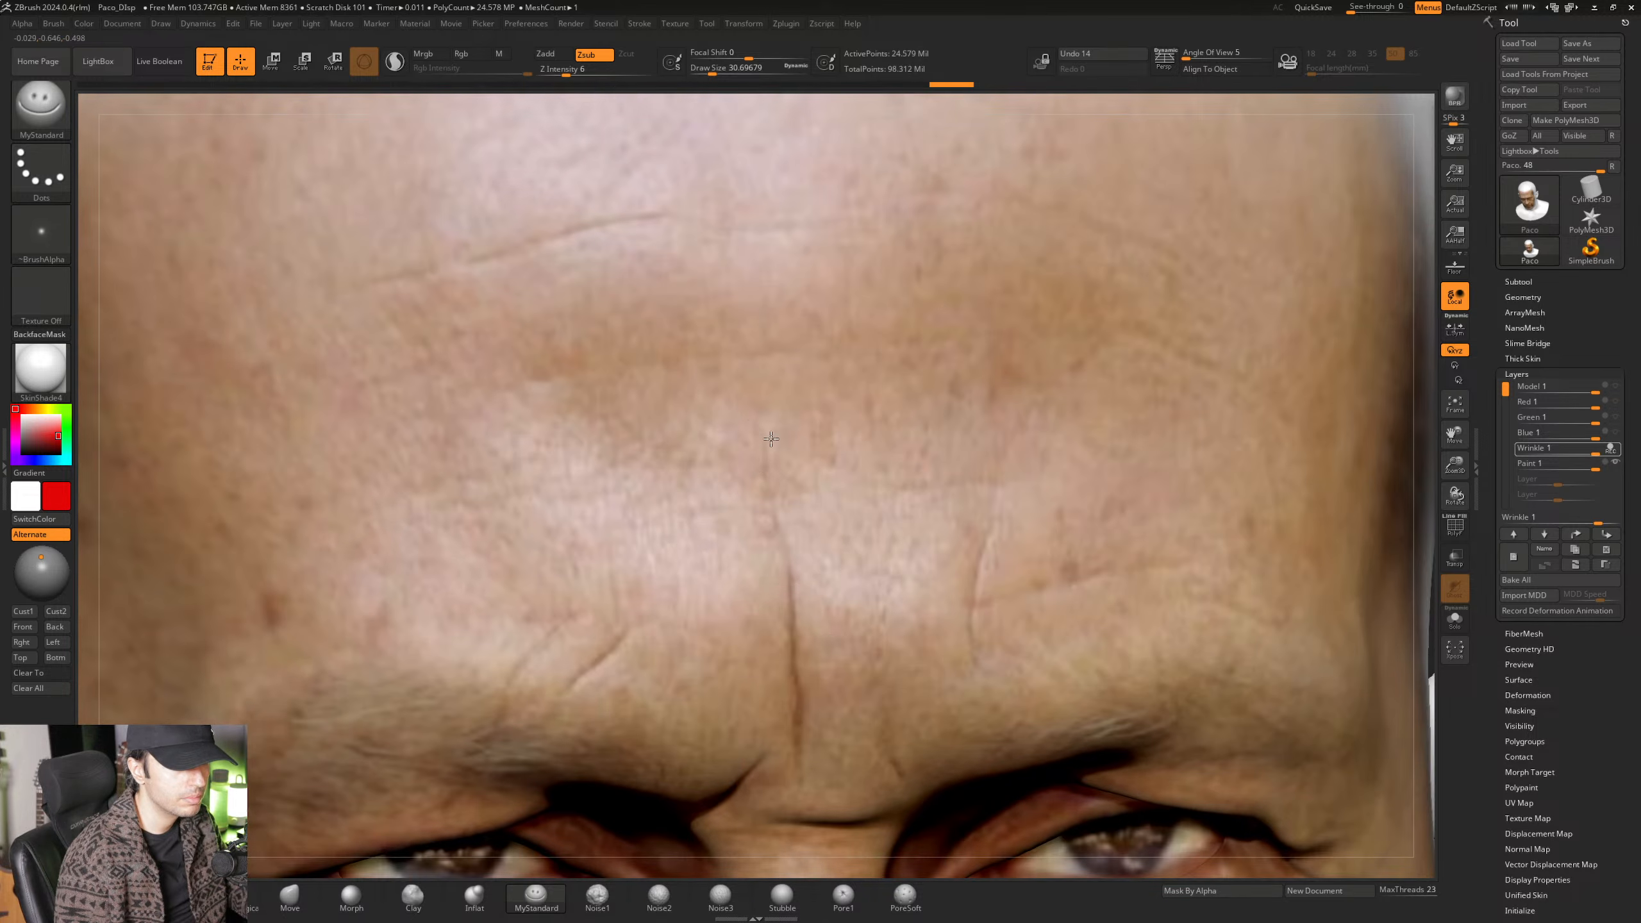
{"action": "mouse_move", "coordinate": [782, 574]}
{"action": "right_mouse_down"}
{"action": "mouse_move", "coordinate": [850, 532]}
{"action": "mouse_move", "coordinate": [703, 559]}
{"action": "right_mouse_up"}
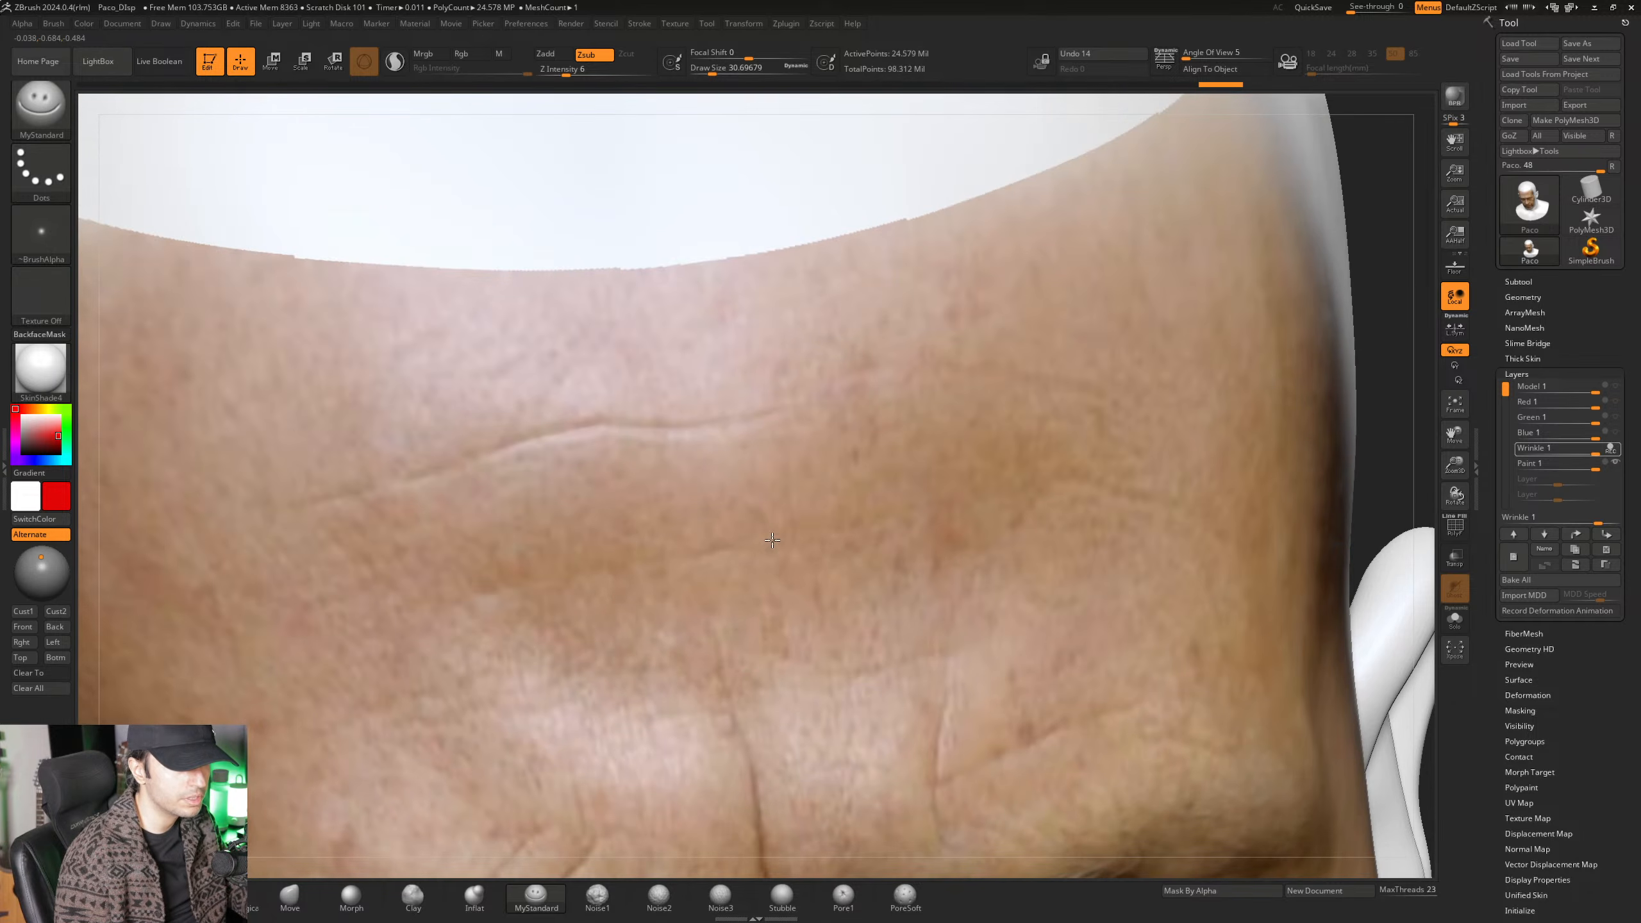
{"action": "right_click_drag", "start_coordinate": [815, 537], "coordinate": [621, 519]}
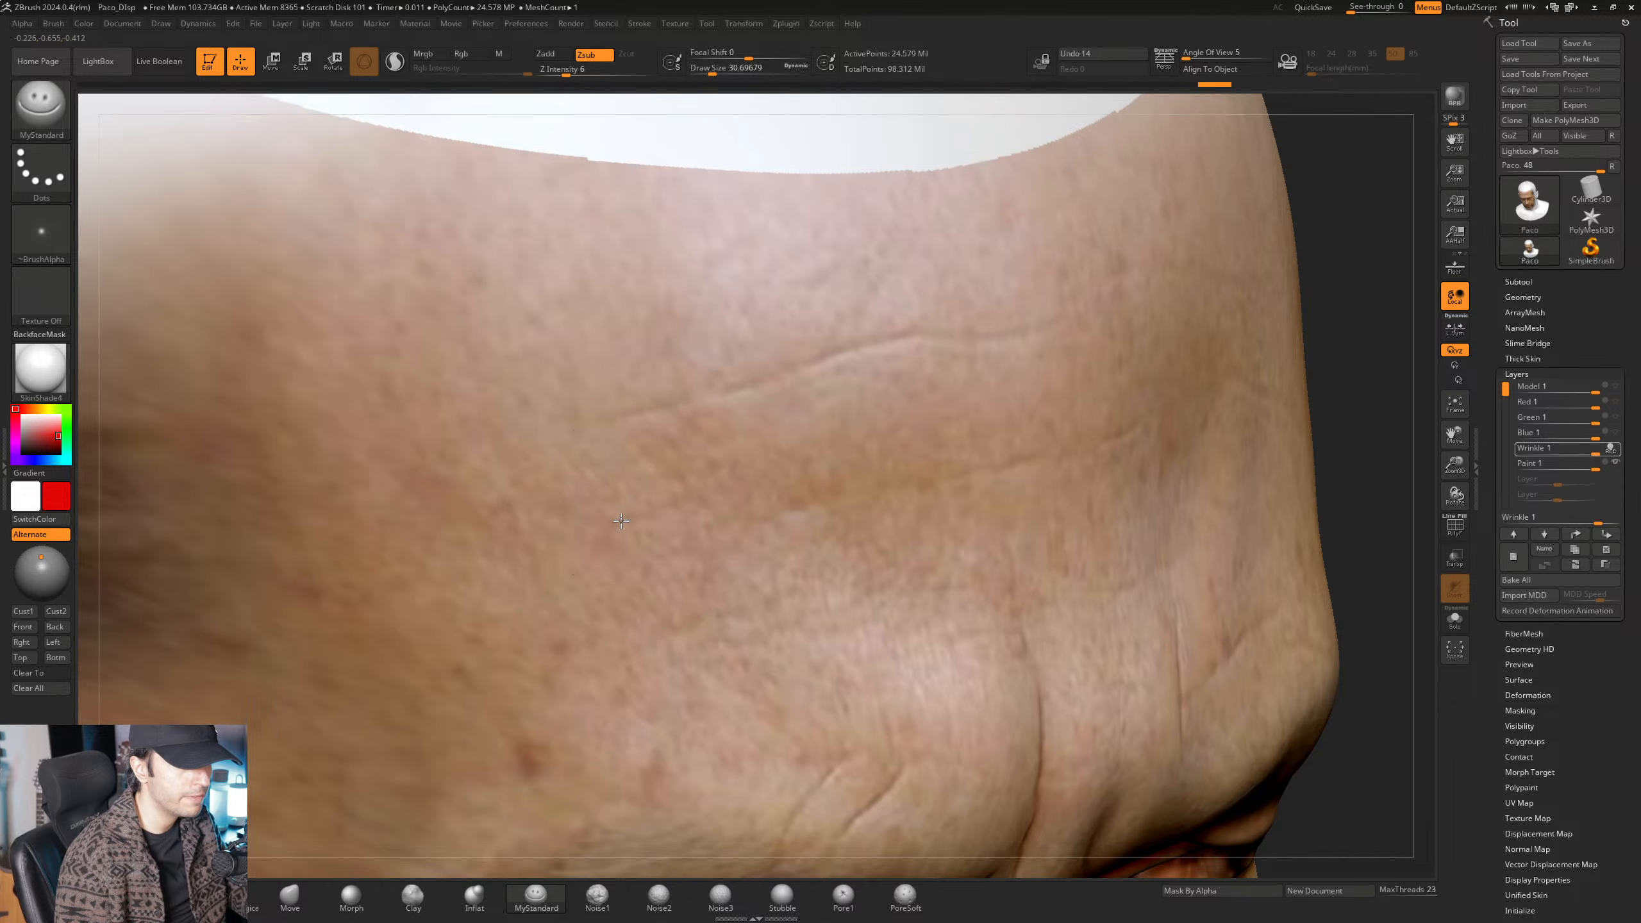
{"action": "mouse_move", "coordinate": [718, 491]}
{"action": "right_mouse_down", "text": "ctrl"}
{"action": "mouse_move", "coordinate": [838, 488]}
{"action": "mouse_move", "coordinate": [743, 531]}
{"action": "mouse_move", "coordinate": [772, 517]}
{"action": "mouse_move", "coordinate": [774, 538]}
{"action": "mouse_move", "coordinate": [895, 577]}
{"action": "right_mouse_up", "text": "ctrl"}
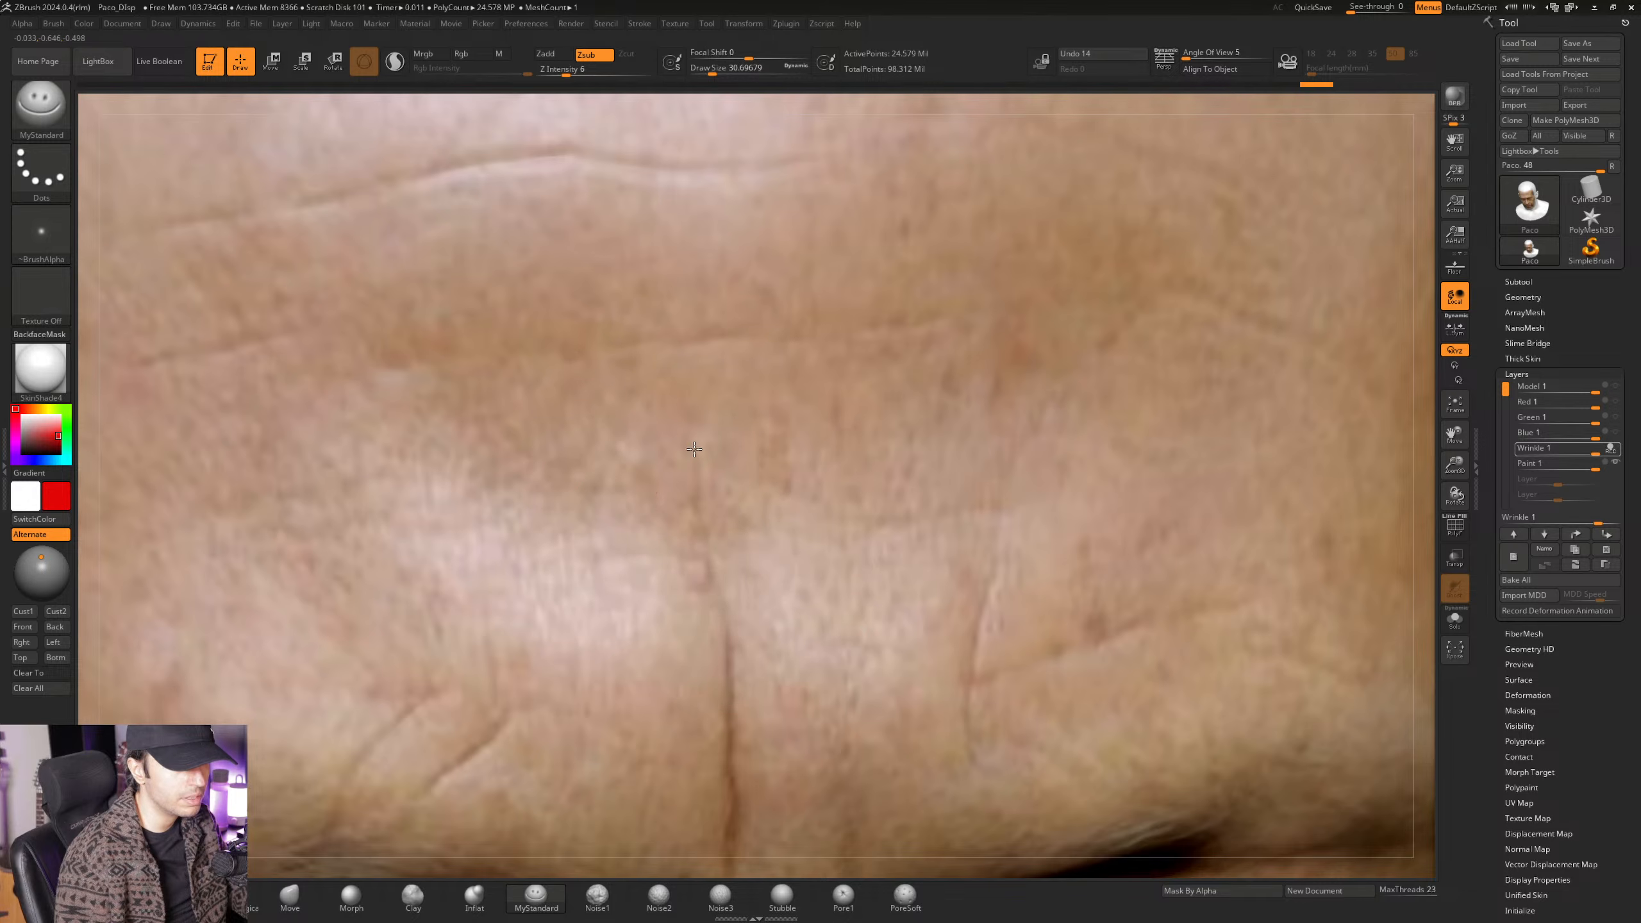
Continue the mid-forehead wrinkle above the character's left brow and carve faint short creases across the lower forehead.
{"action": "mouse_move", "coordinate": [701, 521]}
{"action": "right_mouse_down", "text": "ctrl"}
{"action": "mouse_move", "coordinate": [724, 459]}
{"action": "mouse_move", "coordinate": [846, 505]}
{"action": "mouse_move", "coordinate": [762, 514]}
{"action": "right_mouse_up", "text": "ctrl"}
{"action": "right_click_drag", "start_coordinate": [904, 498], "coordinate": [924, 562], "text": "ctrl"}
{"action": "right_click_drag", "start_coordinate": [924, 562], "coordinate": [847, 455]}
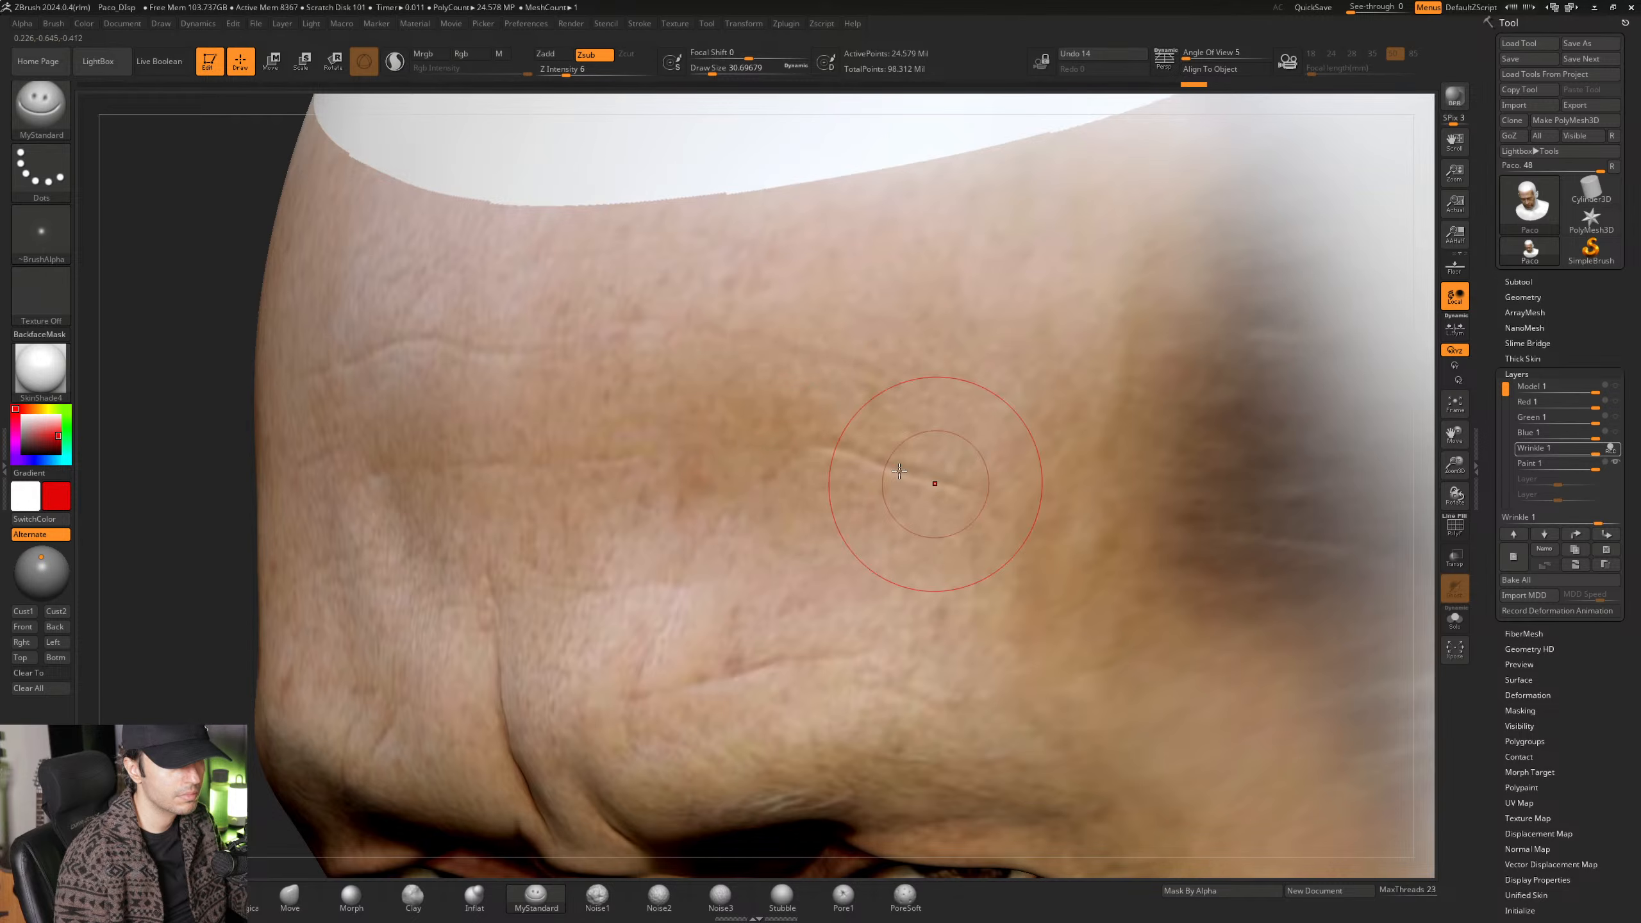
{"action": "mouse_move", "coordinate": [740, 449]}
{"action": "right_mouse_down", "text": "ctrl"}
{"action": "mouse_move", "coordinate": [743, 388]}
{"action": "mouse_move", "coordinate": [828, 481]}
{"action": "mouse_move", "coordinate": [892, 481]}
{"action": "mouse_move", "coordinate": [714, 481]}
{"action": "mouse_move", "coordinate": [708, 535]}
{"action": "right_mouse_up", "text": "ctrl"}
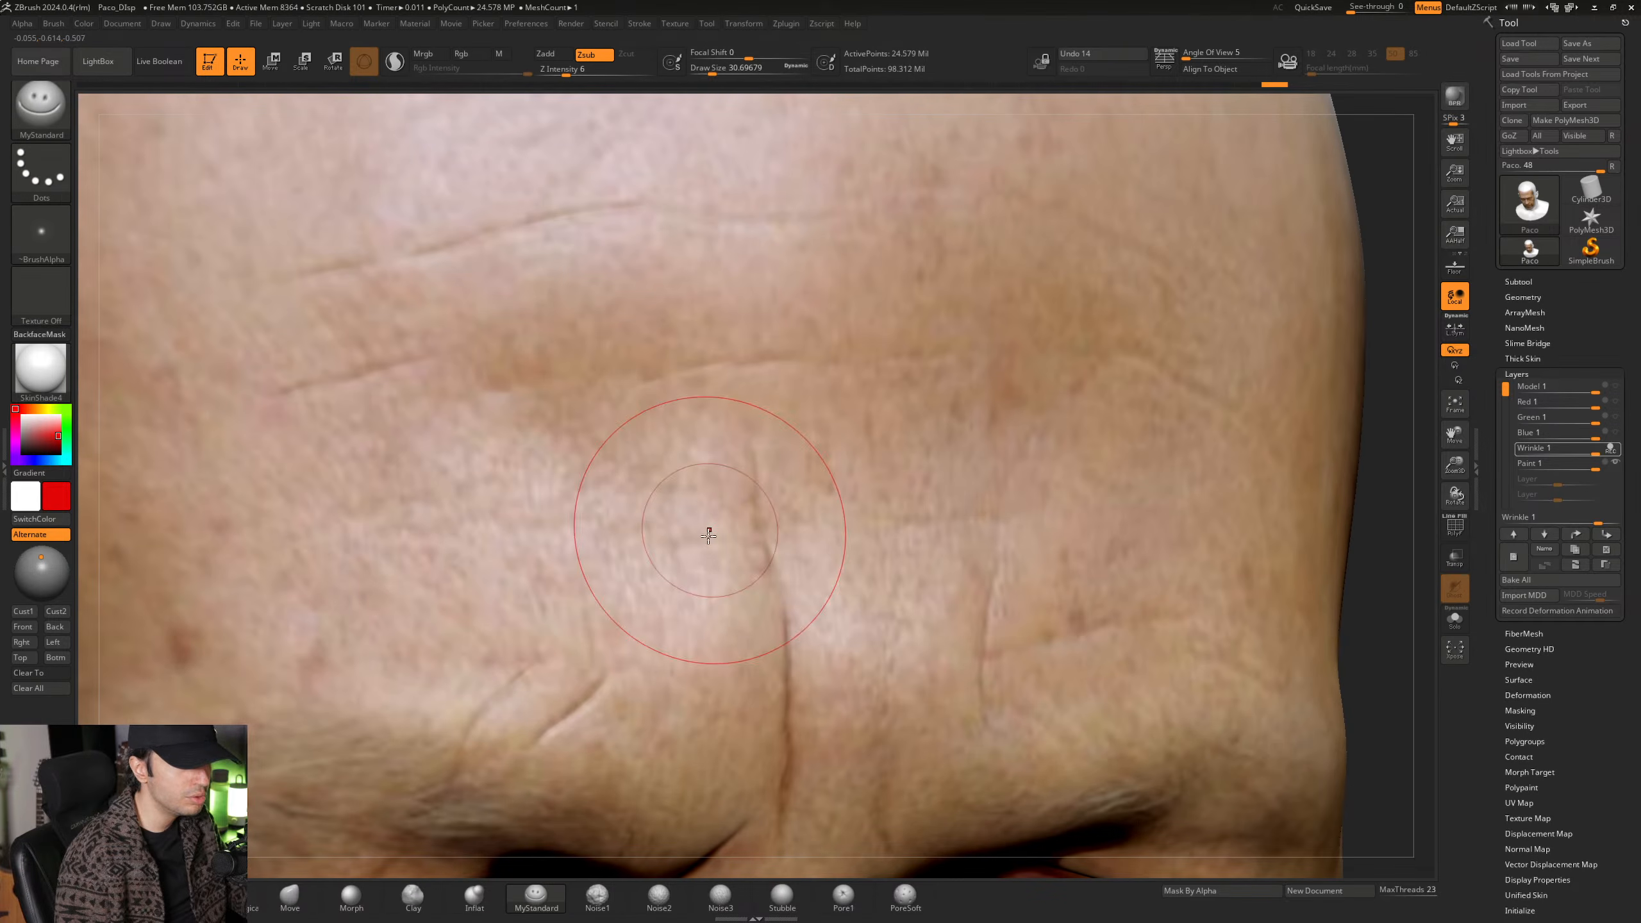
{"action": "right_click_drag", "start_coordinate": [761, 466], "coordinate": [762, 502]}
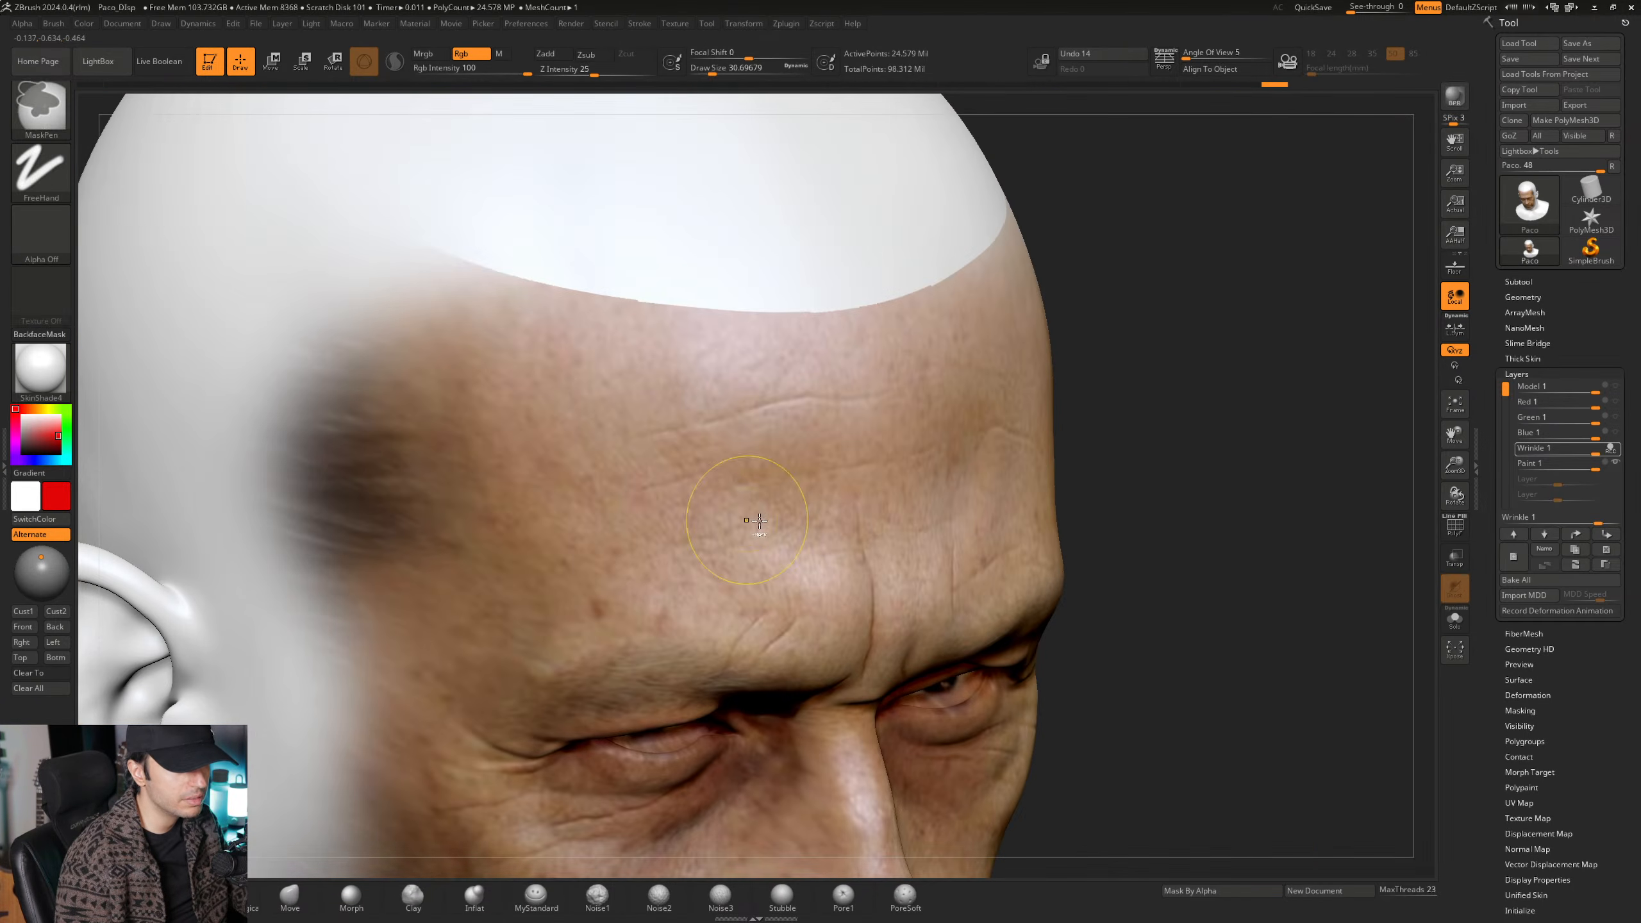
Examine the forehead wrinkles from the front and from three-quarter angles.
{"action": "right_click_drag", "start_coordinate": [845, 532], "coordinate": [685, 525], "text": "alt"}
{"action": "mouse_move", "coordinate": [1008, 524]}
{"action": "right_mouse_down", "text": "alt"}
{"action": "mouse_move", "coordinate": [807, 488]}
{"action": "mouse_move", "coordinate": [830, 499]}
{"action": "mouse_move", "coordinate": [794, 543]}
{"action": "right_mouse_up", "text": "alt"}
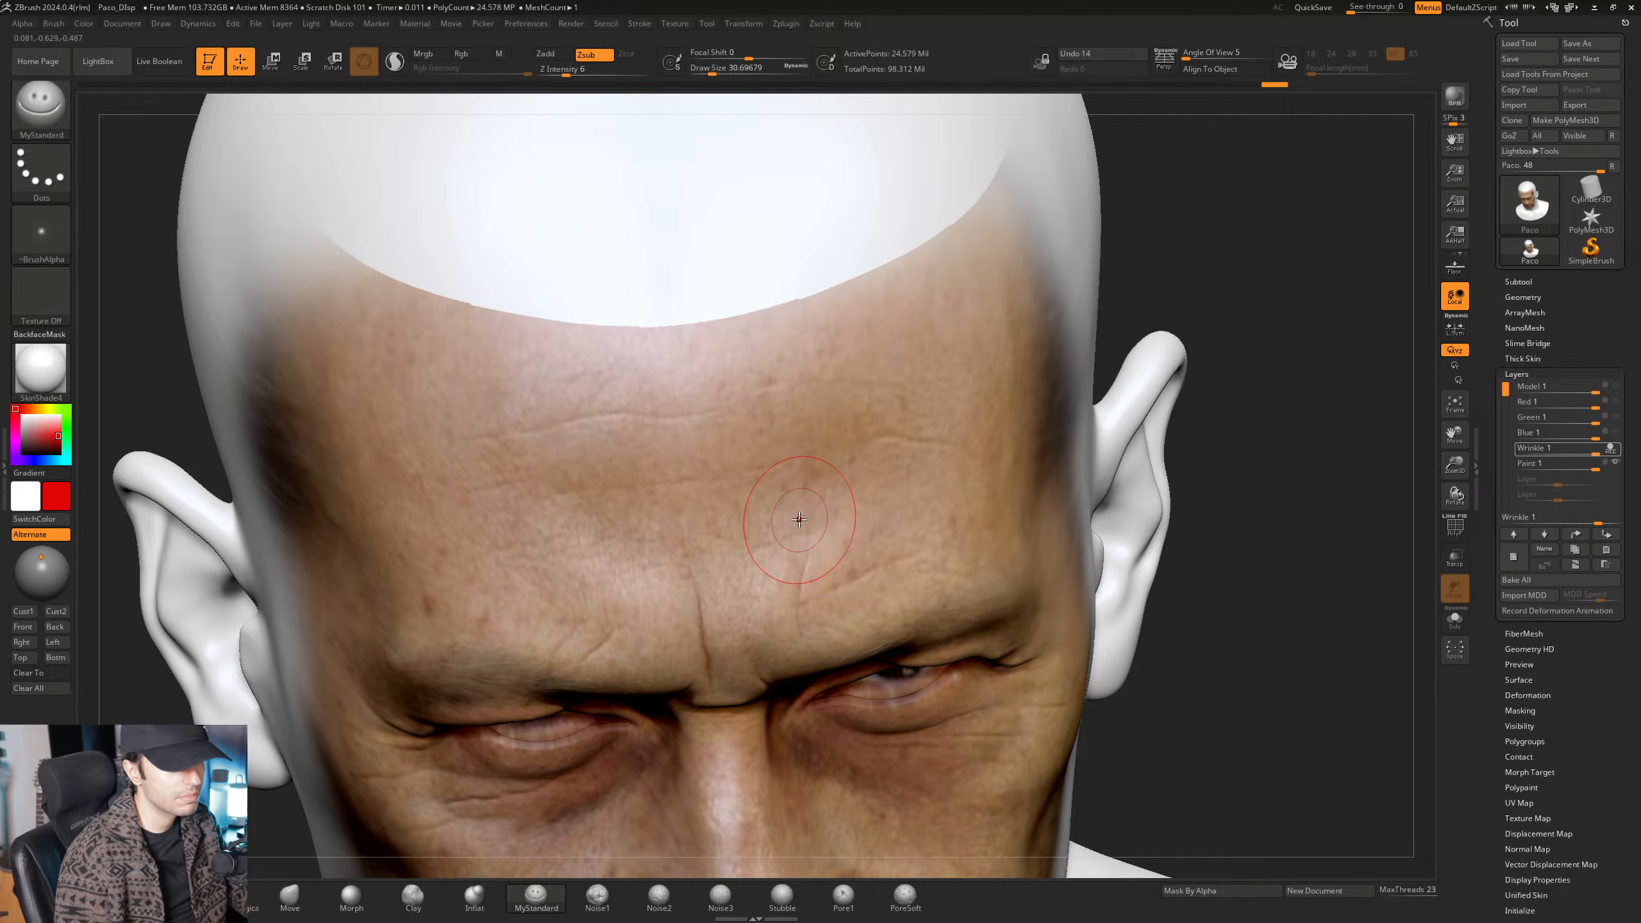
{"action": "mouse_move", "coordinate": [732, 593]}
{"action": "right_mouse_down"}
{"action": "mouse_move", "coordinate": [825, 437]}
{"action": "mouse_move", "coordinate": [806, 567]}
{"action": "right_mouse_up"}
{"action": "mouse_move", "coordinate": [805, 566]}
{"action": "right_mouse_down", "text": "alt"}
{"action": "mouse_move", "coordinate": [832, 403]}
{"action": "mouse_move", "coordinate": [834, 627]}
{"action": "right_mouse_up", "text": "alt"}
{"action": "right_click_drag", "start_coordinate": [834, 627], "coordinate": [776, 611]}
{"action": "mouse_move", "coordinate": [802, 517]}
{"action": "right_mouse_down"}
{"action": "mouse_move", "coordinate": [743, 523]}
{"action": "mouse_move", "coordinate": [796, 537]}
{"action": "mouse_move", "coordinate": [830, 518]}
{"action": "right_mouse_up"}
Bring the black-and-white reference portrait in One Photo Viewer beside the sculpt and study its forehead and brow wrinkles up close.
{"action": "key", "text": "super"}
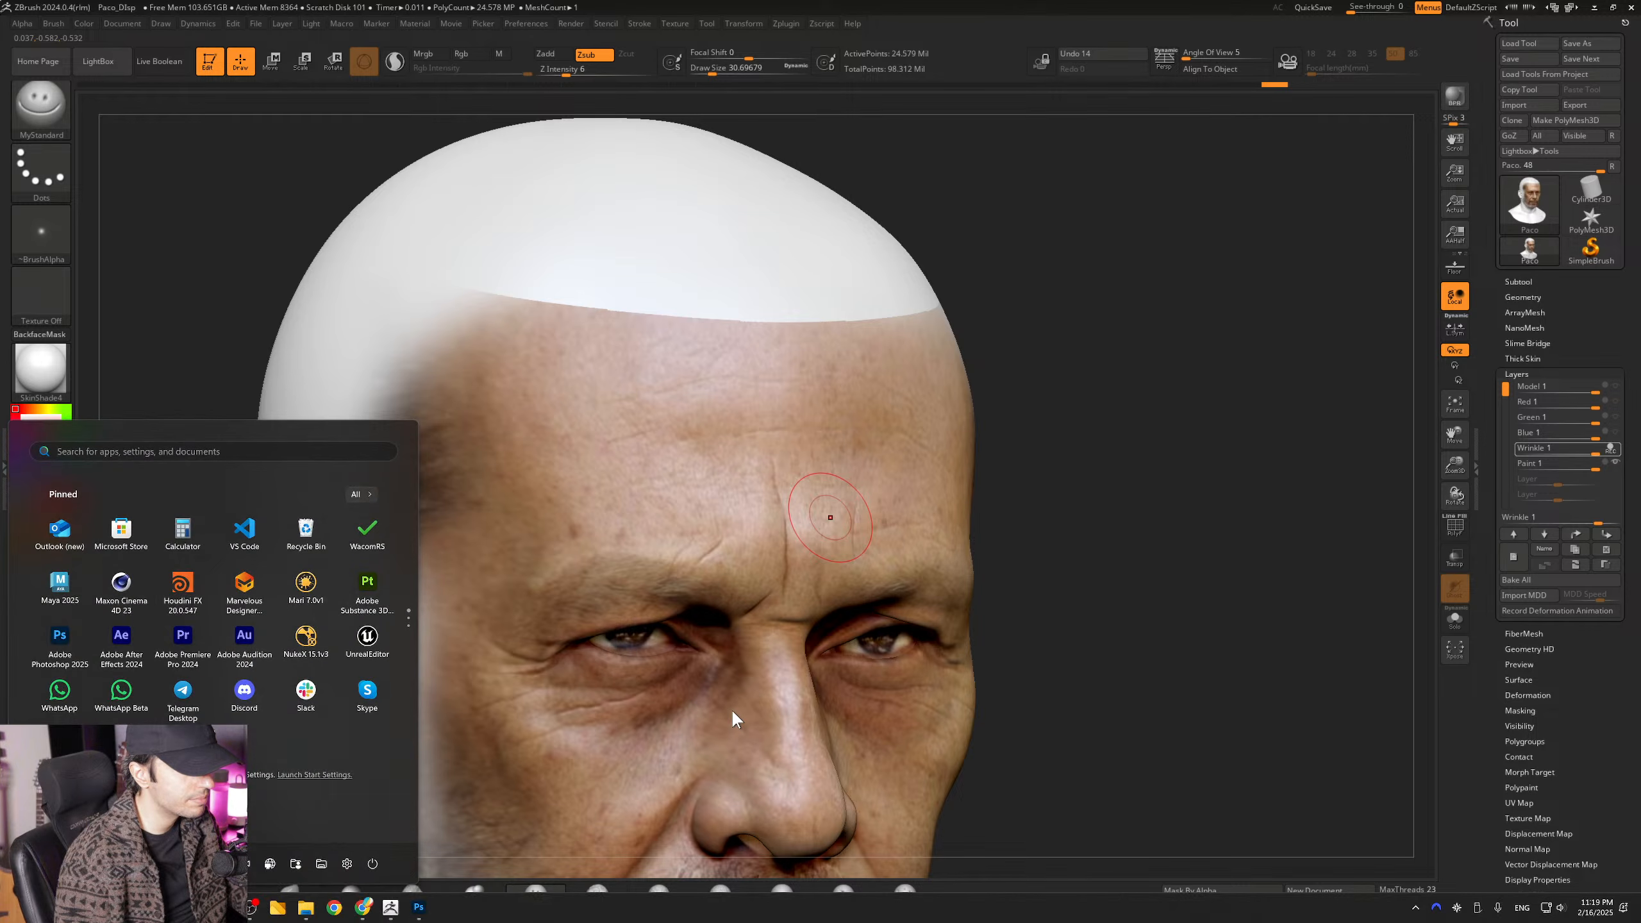
{"action": "key", "text": "super"}
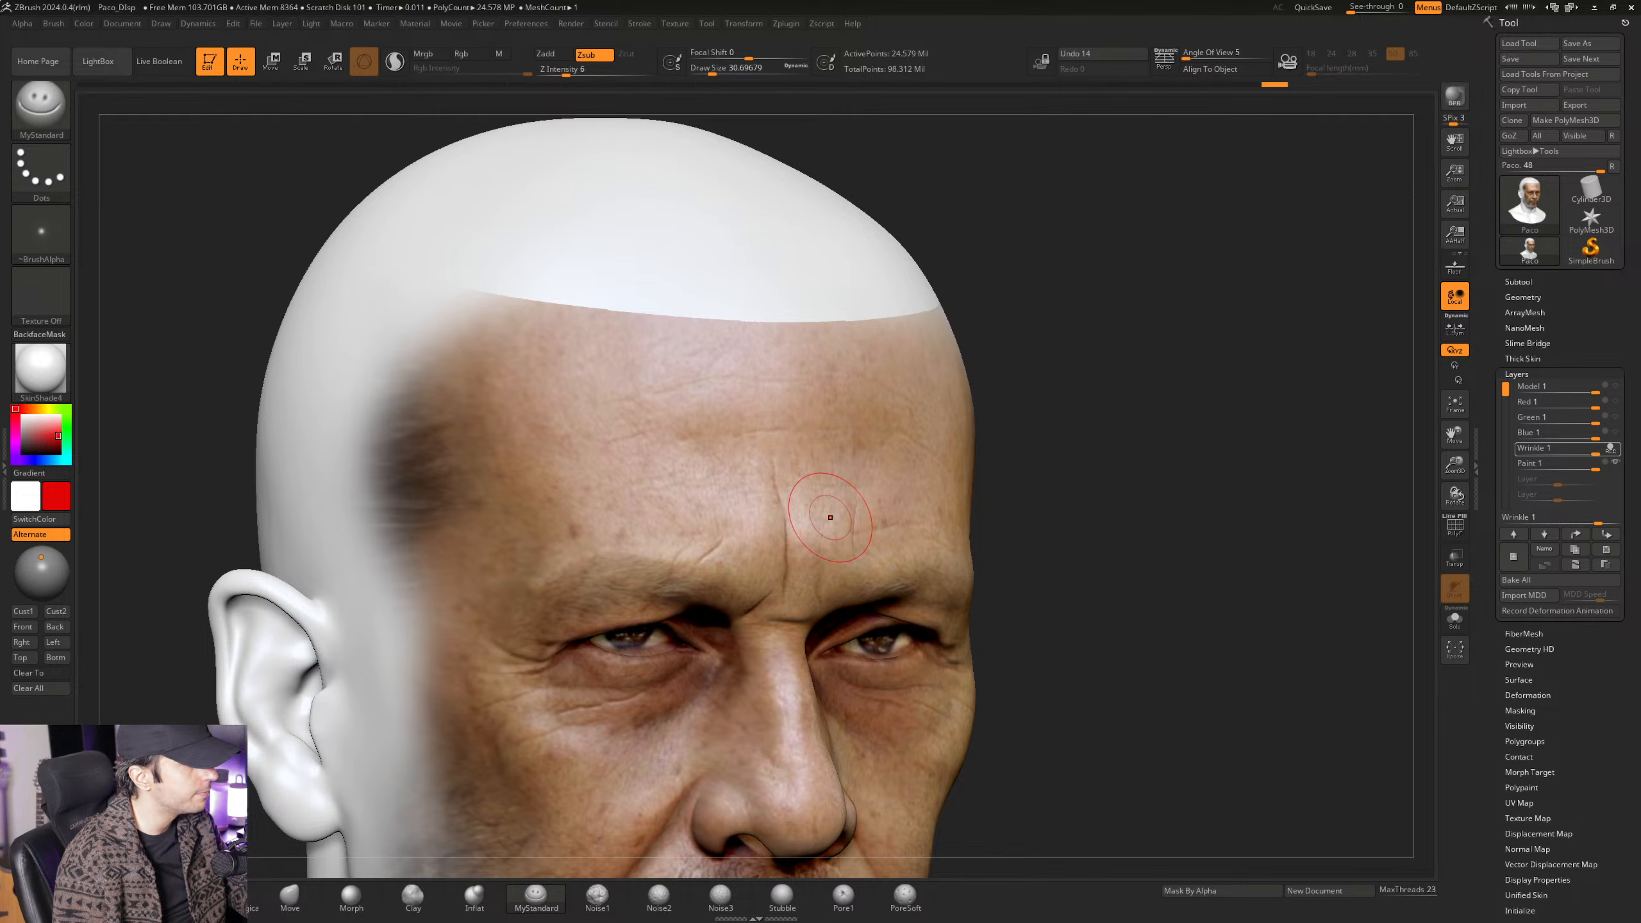
{"action": "left_click_drag", "start_coordinate": [0, 274], "coordinate": [1184, 346]}
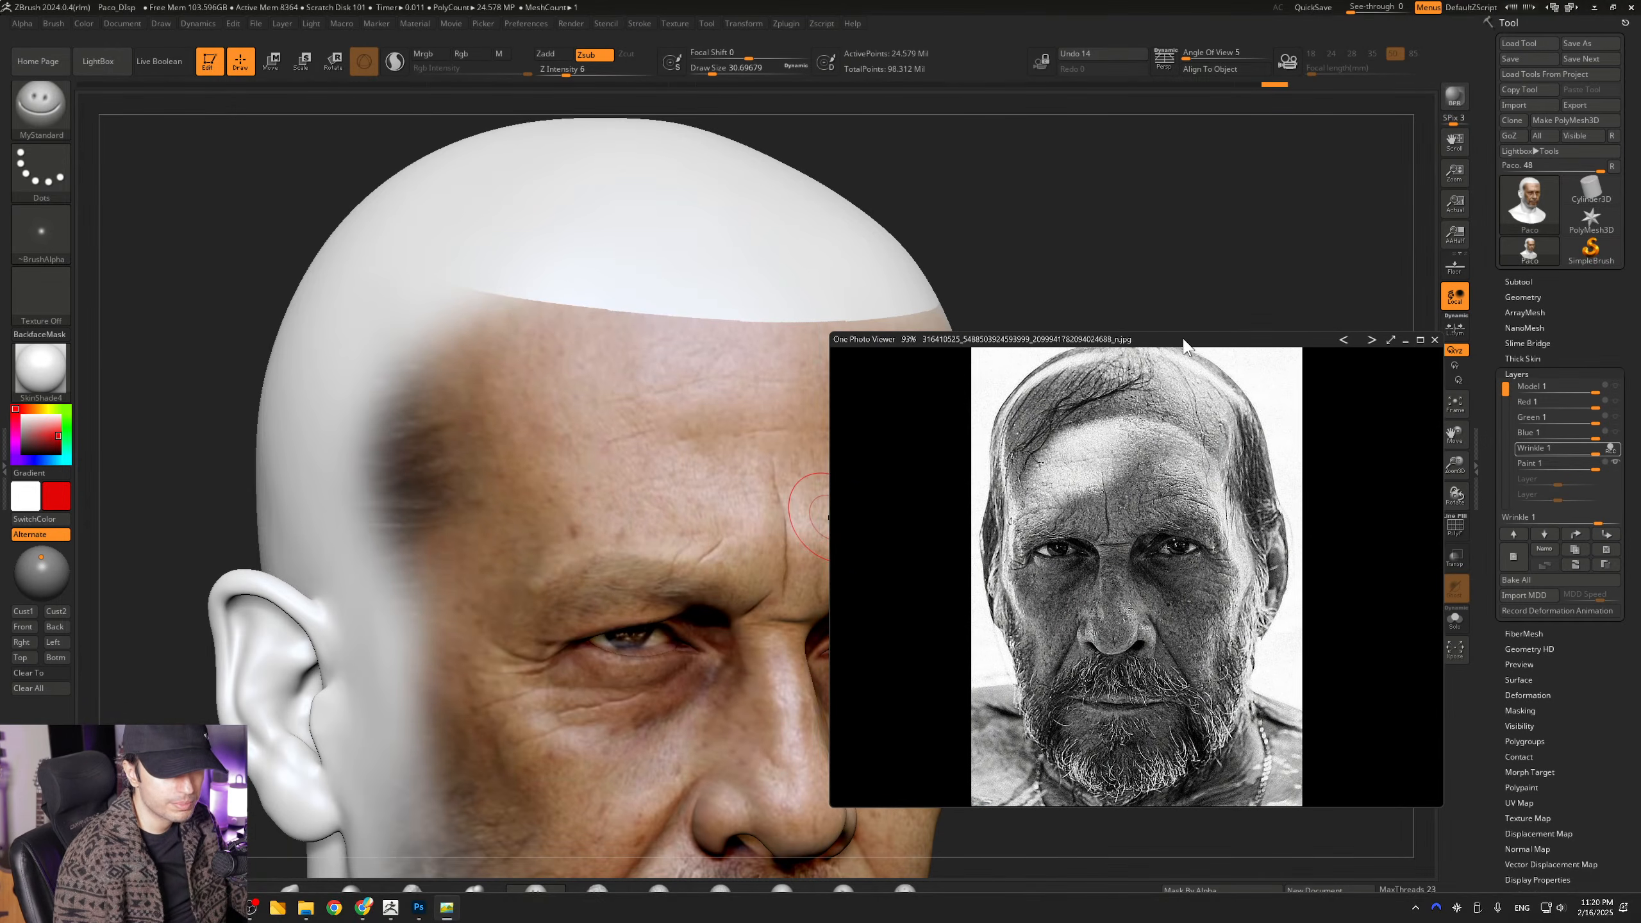
{"action": "scroll", "coordinate": [1173, 353], "scroll_direction": "up", "scroll_amount": 4}
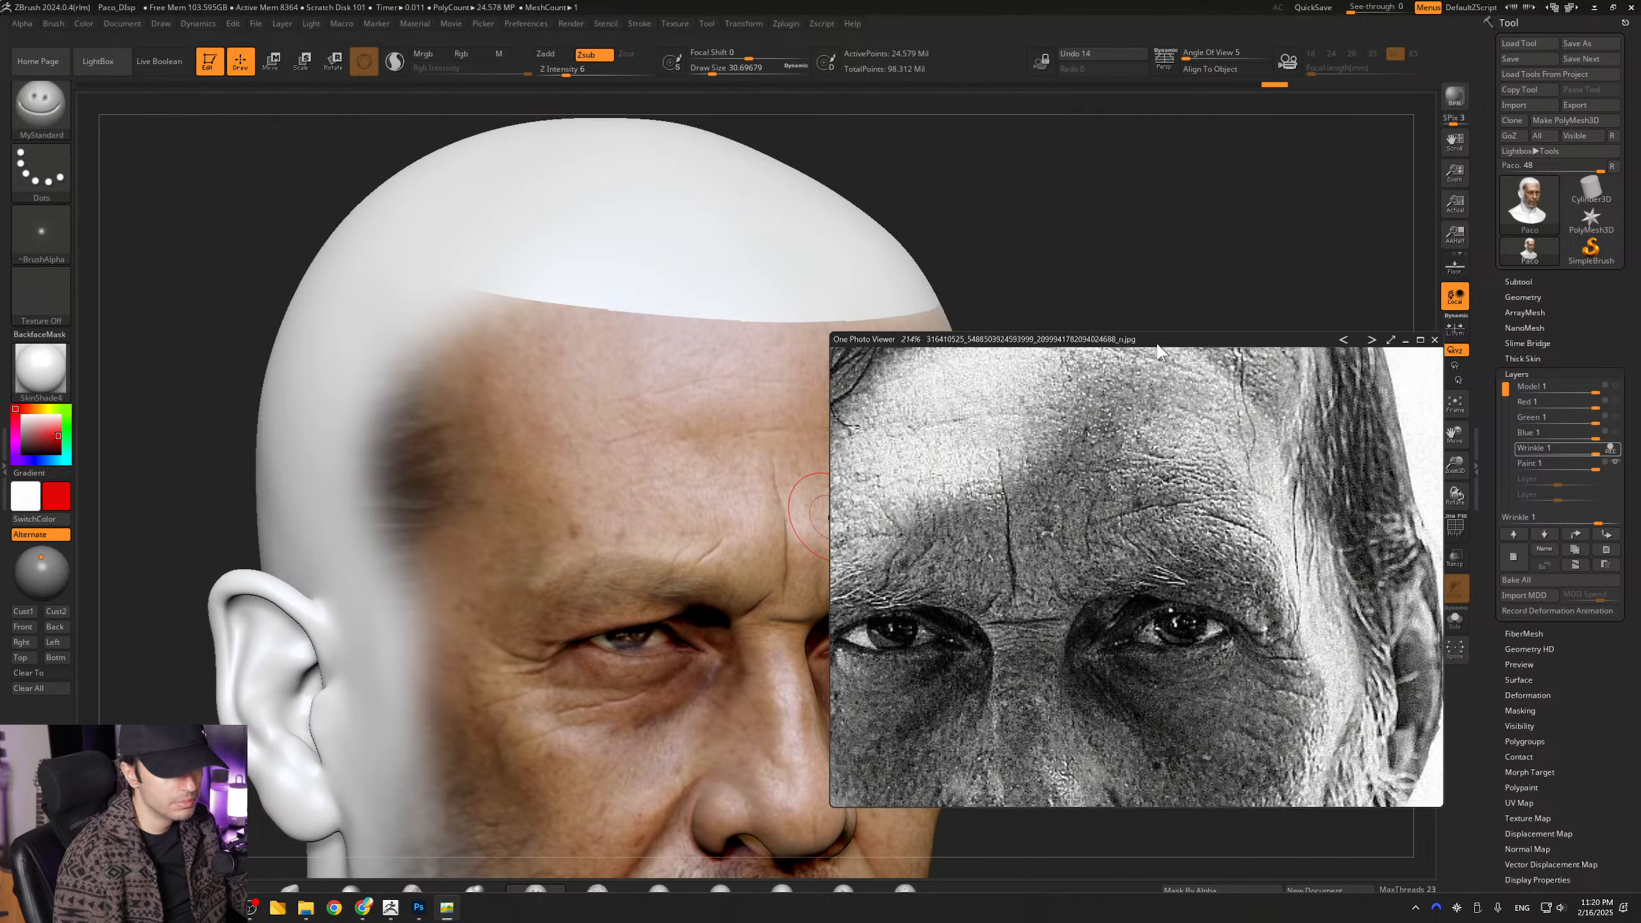
{"action": "left_click_drag", "start_coordinate": [1141, 340], "coordinate": [992, 304]}
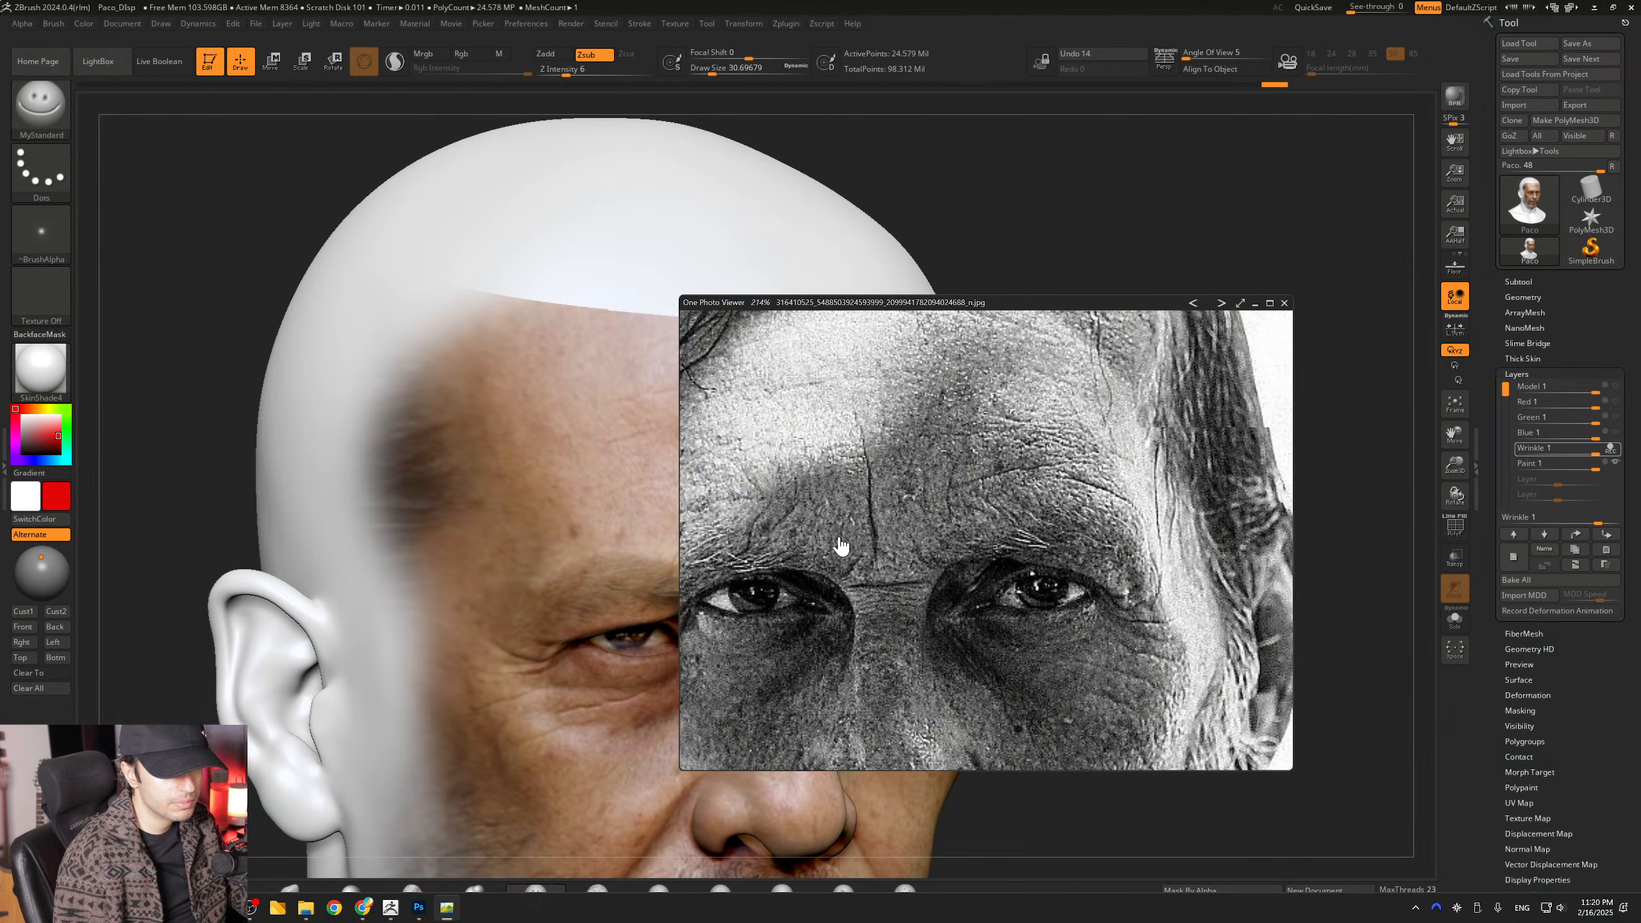
{"action": "left_click_drag", "start_coordinate": [842, 549], "coordinate": [882, 542]}
{"action": "scroll", "coordinate": [941, 555], "scroll_direction": "down", "scroll_amount": 3}
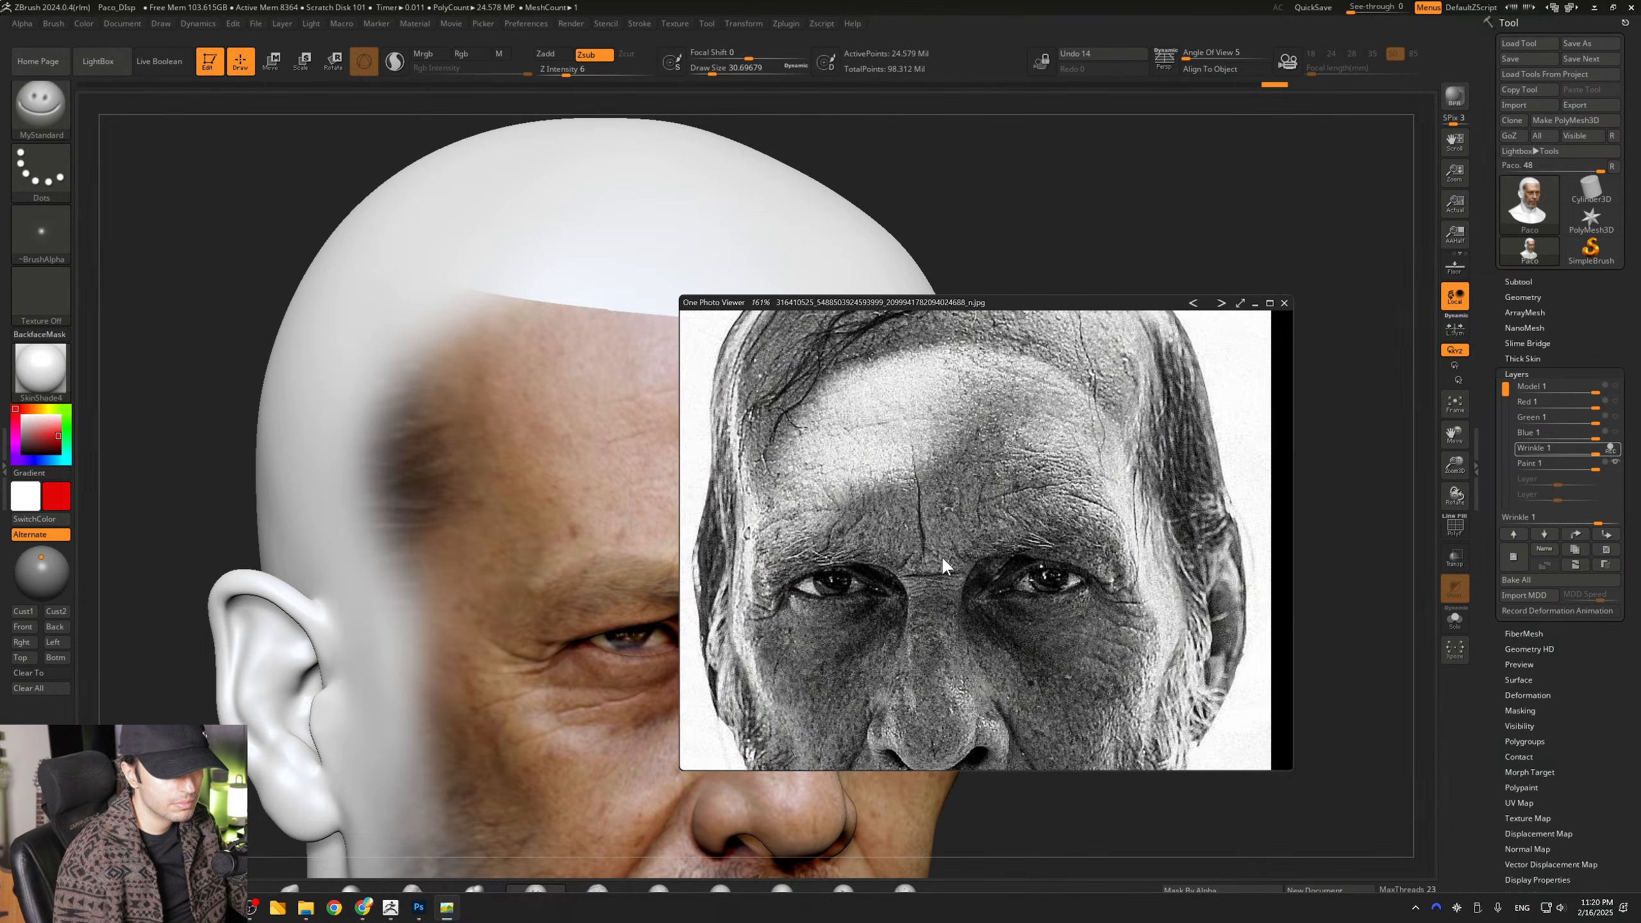
{"action": "left_click_drag", "start_coordinate": [975, 626], "coordinate": [951, 674]}
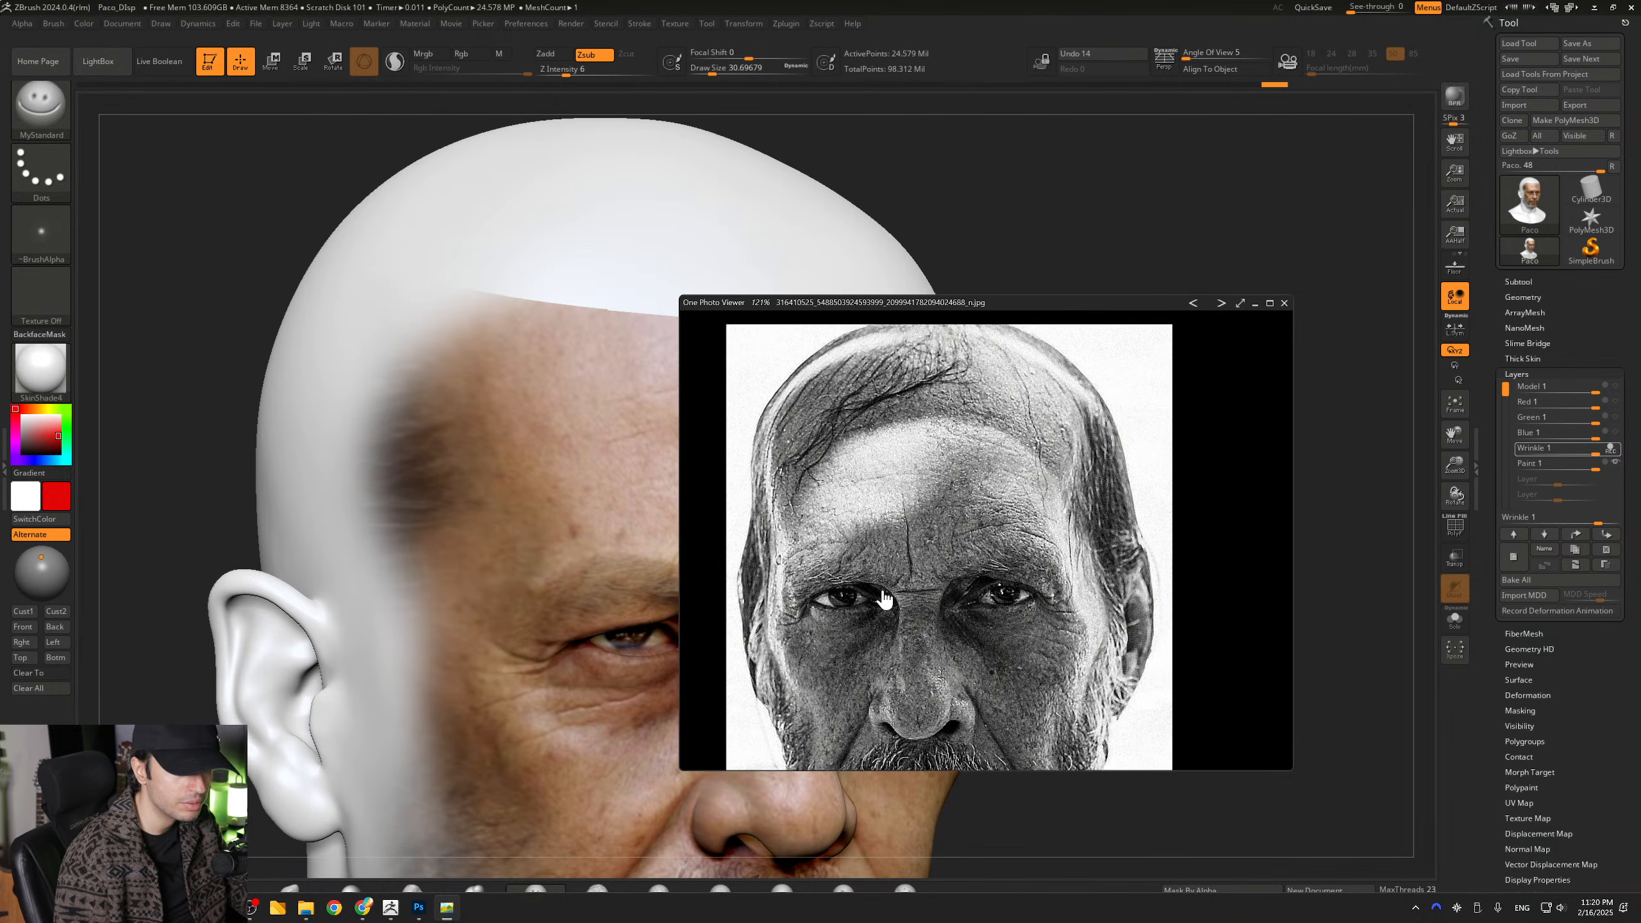
{"action": "scroll", "coordinate": [995, 531], "scroll_direction": "up", "scroll_amount": 2}
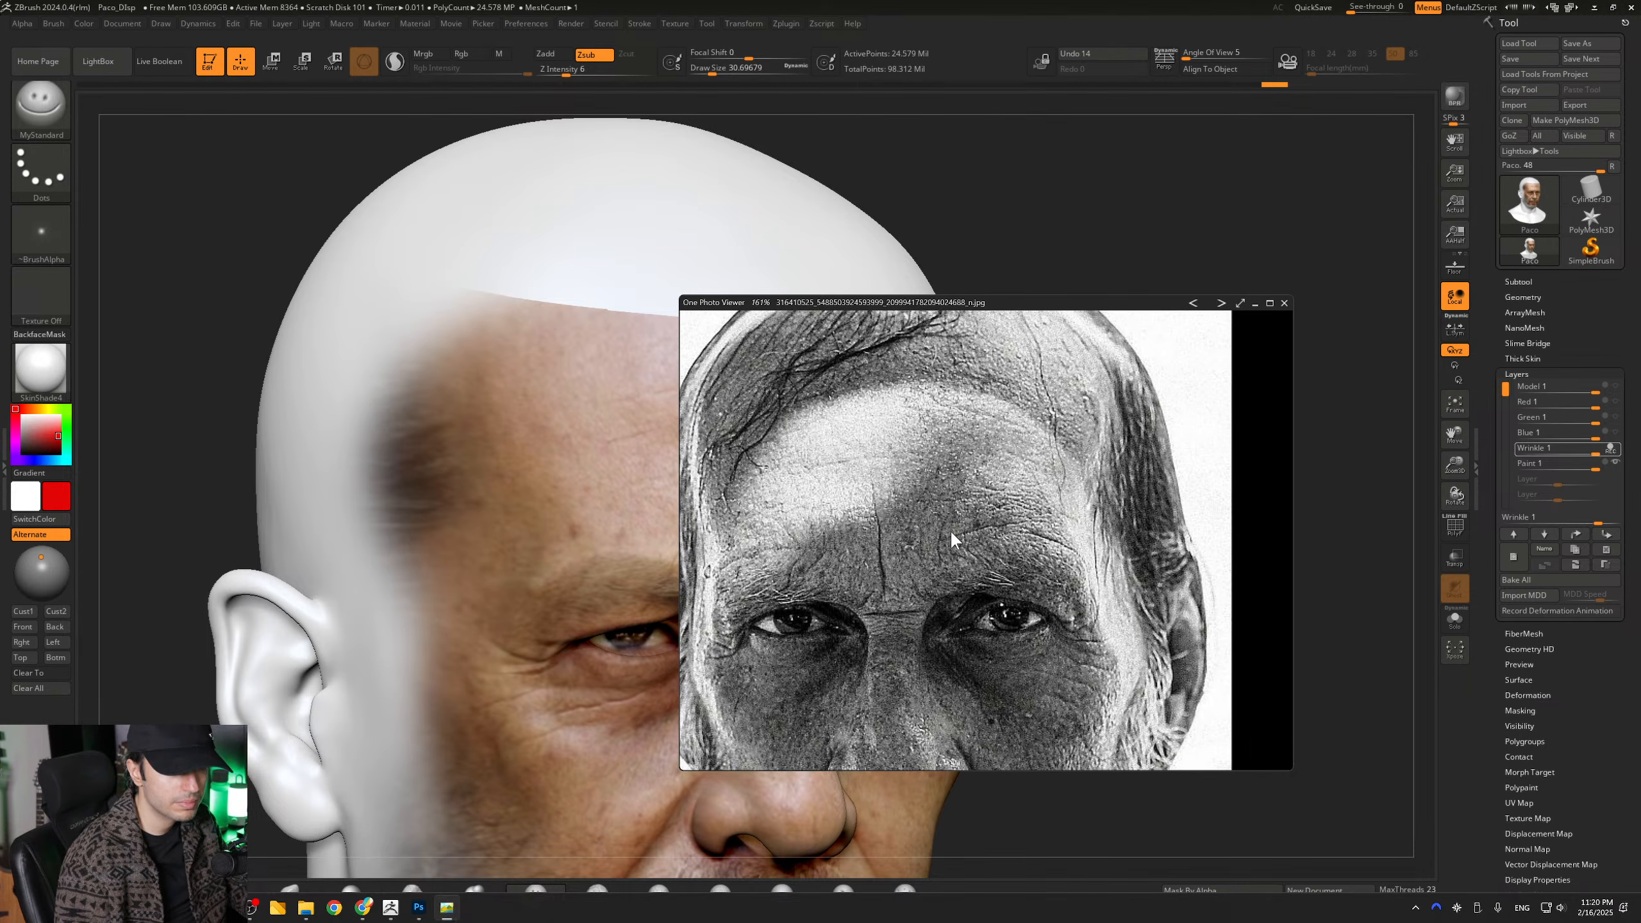
Return to ZBrush and review the forehead, frown lines and whole face of the head from several angles.
{"action": "left_click", "coordinate": [491, 350]}
{"action": "right_click_drag", "start_coordinate": [492, 351], "coordinate": [272, 350]}
{"action": "mouse_move", "coordinate": [685, 388]}
{"action": "right_mouse_down", "text": "ctrl"}
{"action": "mouse_move", "coordinate": [685, 479]}
{"action": "mouse_move", "coordinate": [649, 508]}
{"action": "right_mouse_up", "text": "ctrl"}
{"action": "mouse_move", "coordinate": [649, 507]}
{"action": "right_mouse_down"}
{"action": "mouse_move", "coordinate": [678, 513]}
{"action": "mouse_move", "coordinate": [660, 472]}
{"action": "mouse_move", "coordinate": [640, 497]}
{"action": "mouse_move", "coordinate": [630, 480]}
{"action": "mouse_move", "coordinate": [735, 504]}
{"action": "mouse_move", "coordinate": [672, 436]}
{"action": "mouse_move", "coordinate": [711, 489]}
{"action": "mouse_move", "coordinate": [677, 496]}
{"action": "mouse_move", "coordinate": [764, 515]}
{"action": "right_mouse_up"}
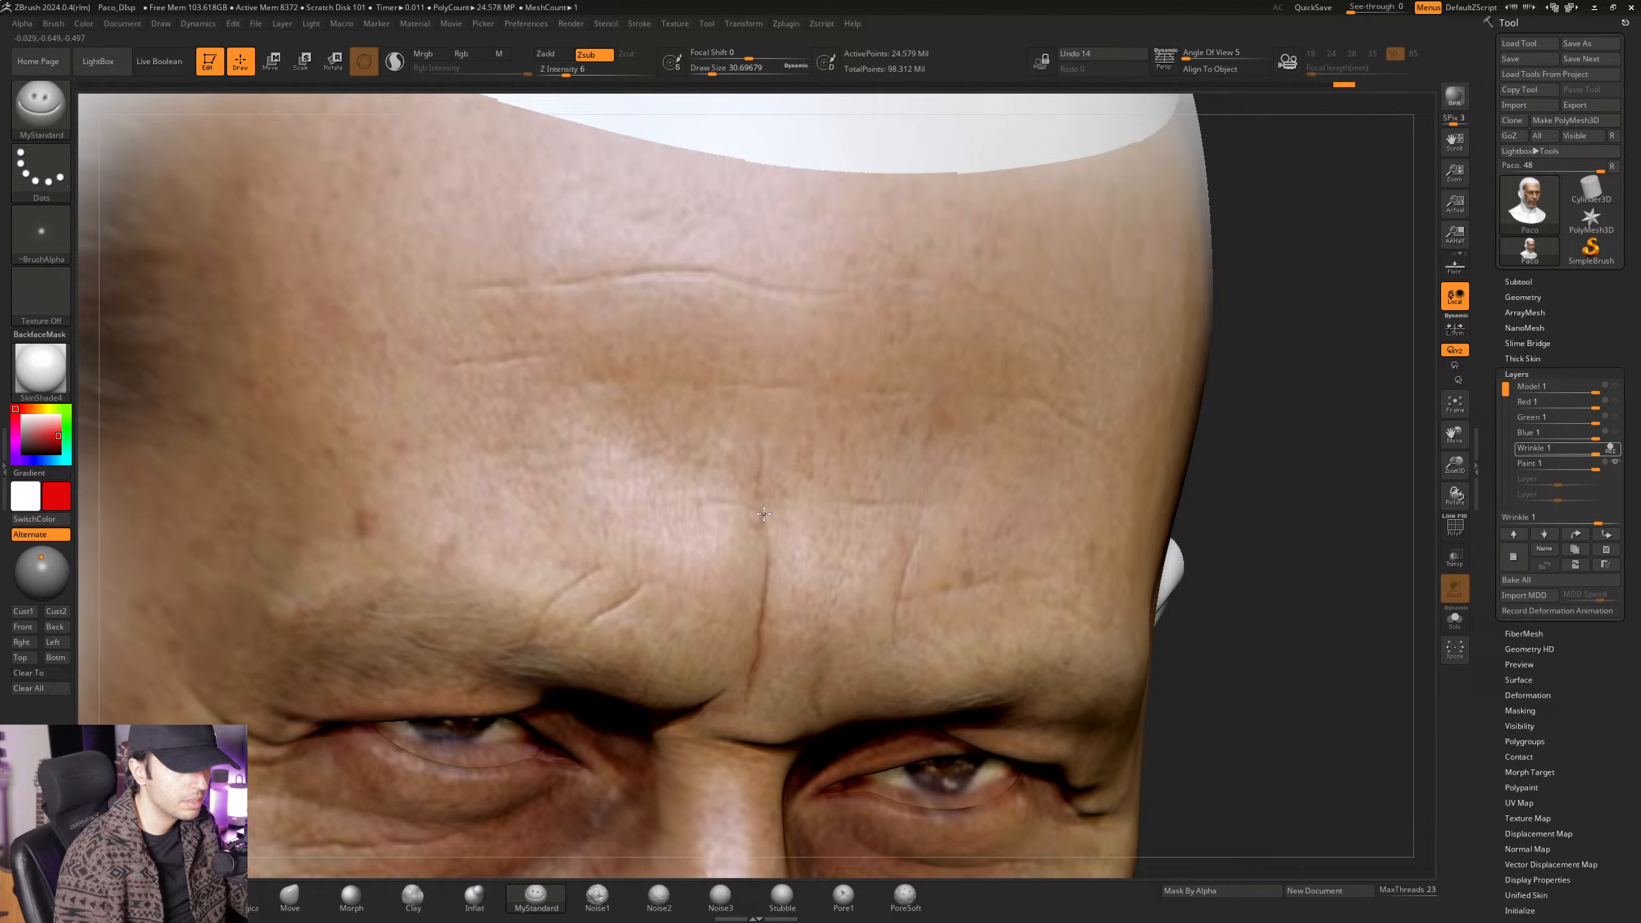
{"action": "mouse_move", "coordinate": [788, 615]}
{"action": "right_mouse_down", "text": "ctrl"}
{"action": "mouse_move", "coordinate": [885, 563]}
{"action": "mouse_move", "coordinate": [802, 354]}
{"action": "mouse_move", "coordinate": [863, 359]}
{"action": "right_mouse_up", "text": "ctrl"}
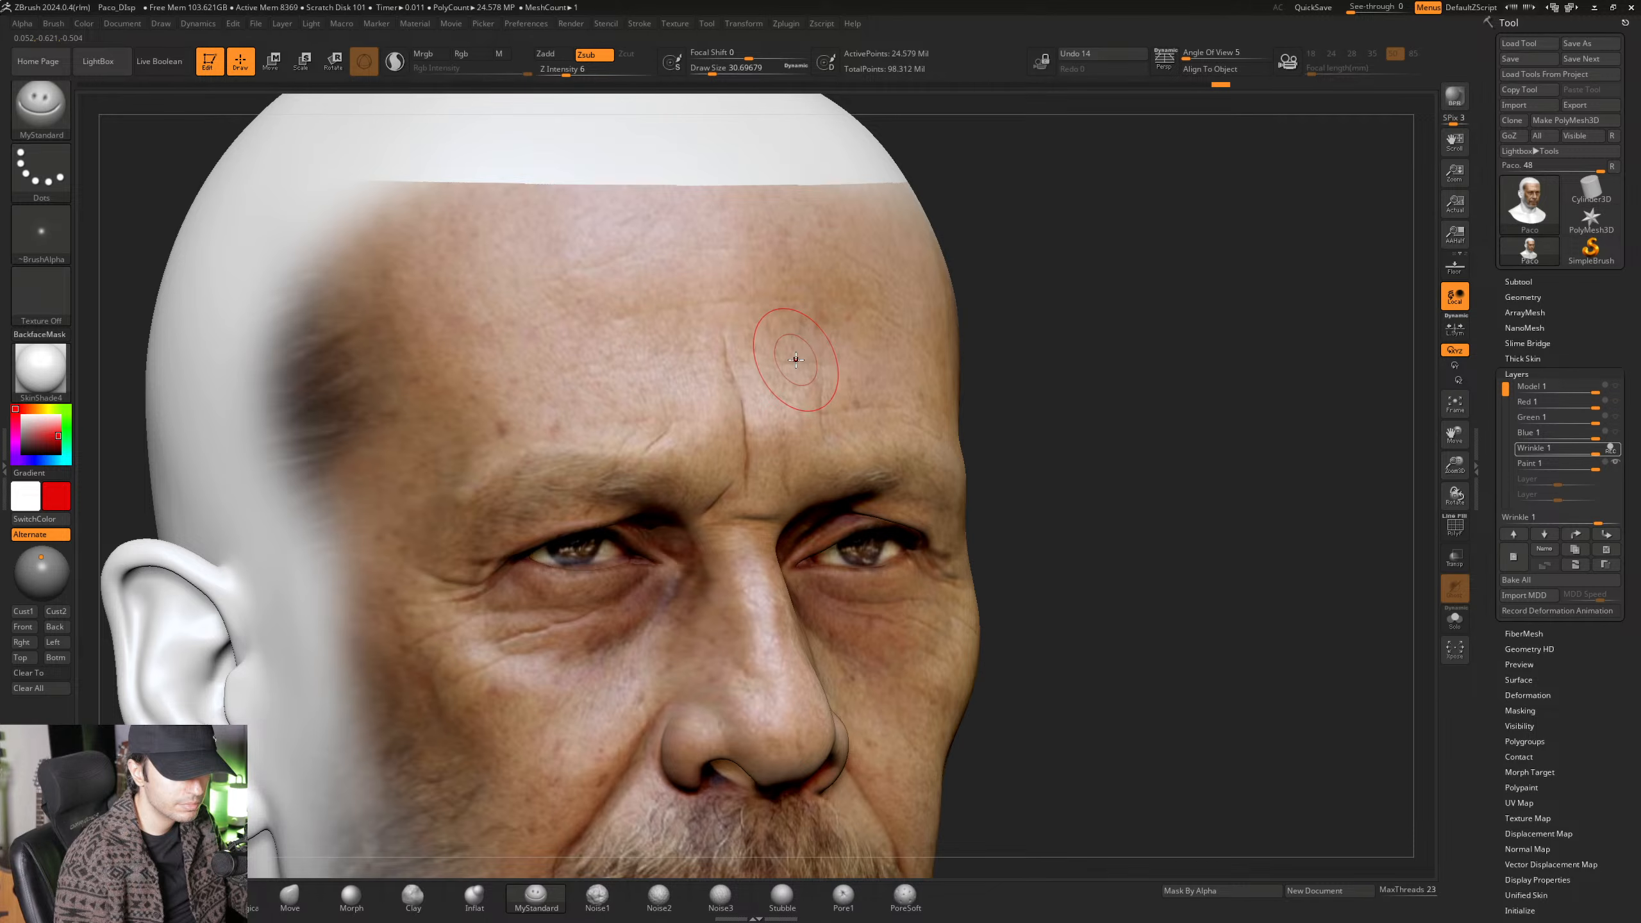
{"action": "key", "text": "super"}
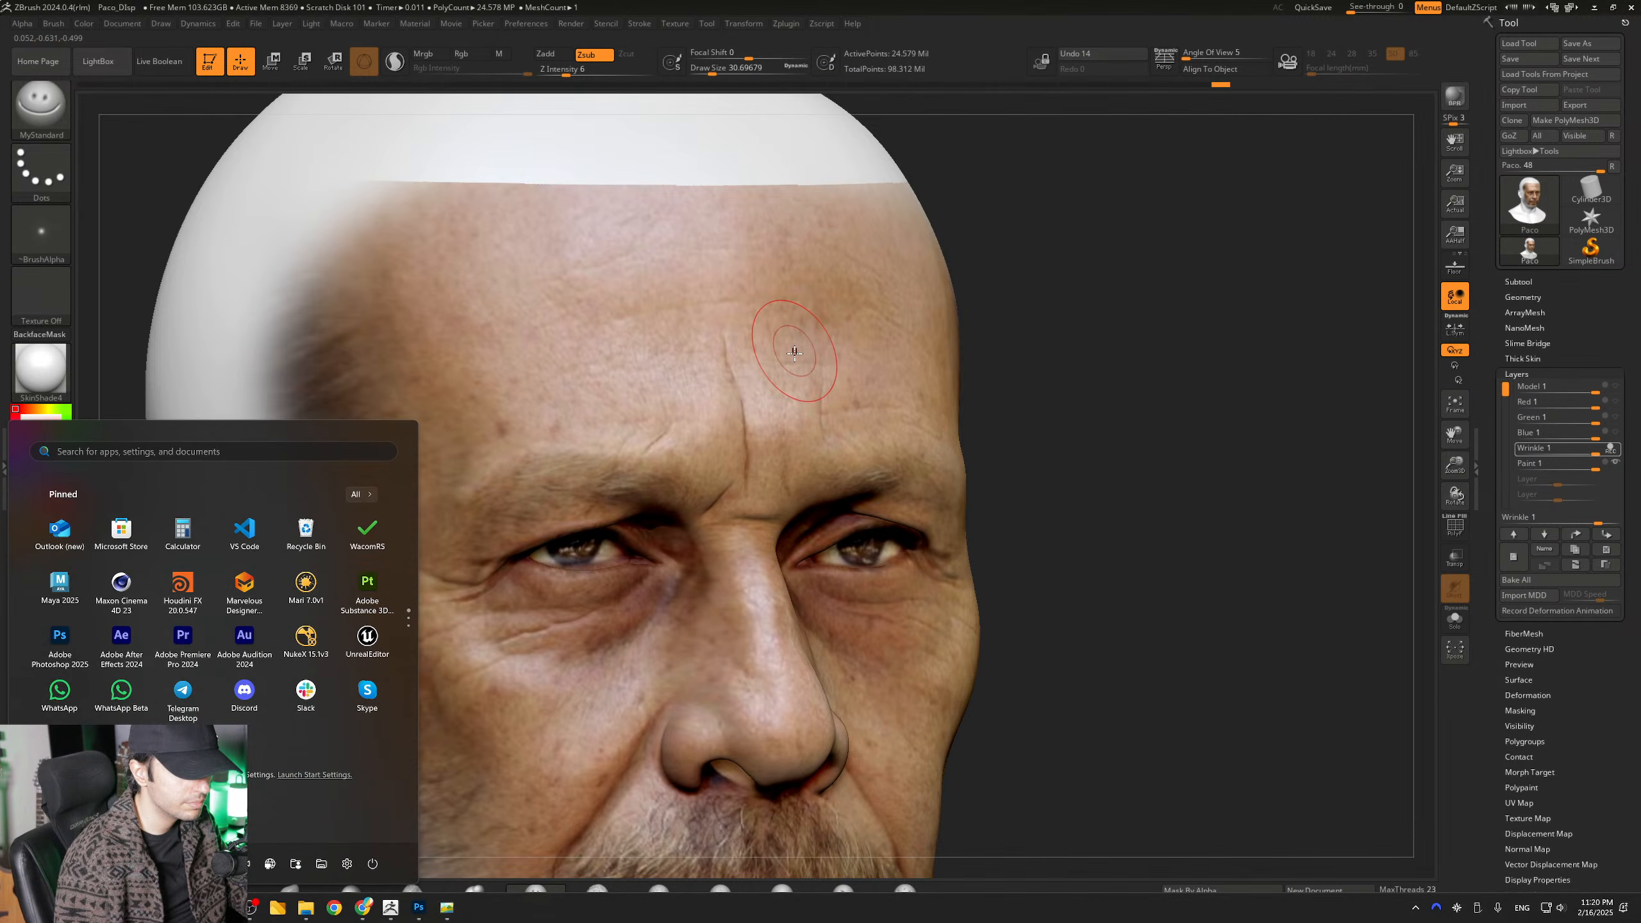
{"action": "key", "text": "super"}
{"action": "right_click_drag", "start_coordinate": [787, 364], "coordinate": [788, 406]}
{"action": "mouse_move", "coordinate": [788, 406]}
{"action": "right_mouse_down"}
{"action": "mouse_move", "coordinate": [769, 388]}
{"action": "mouse_move", "coordinate": [798, 367]}
{"action": "mouse_move", "coordinate": [759, 395]}
{"action": "mouse_move", "coordinate": [795, 384]}
{"action": "mouse_move", "coordinate": [781, 337]}
{"action": "right_mouse_up"}
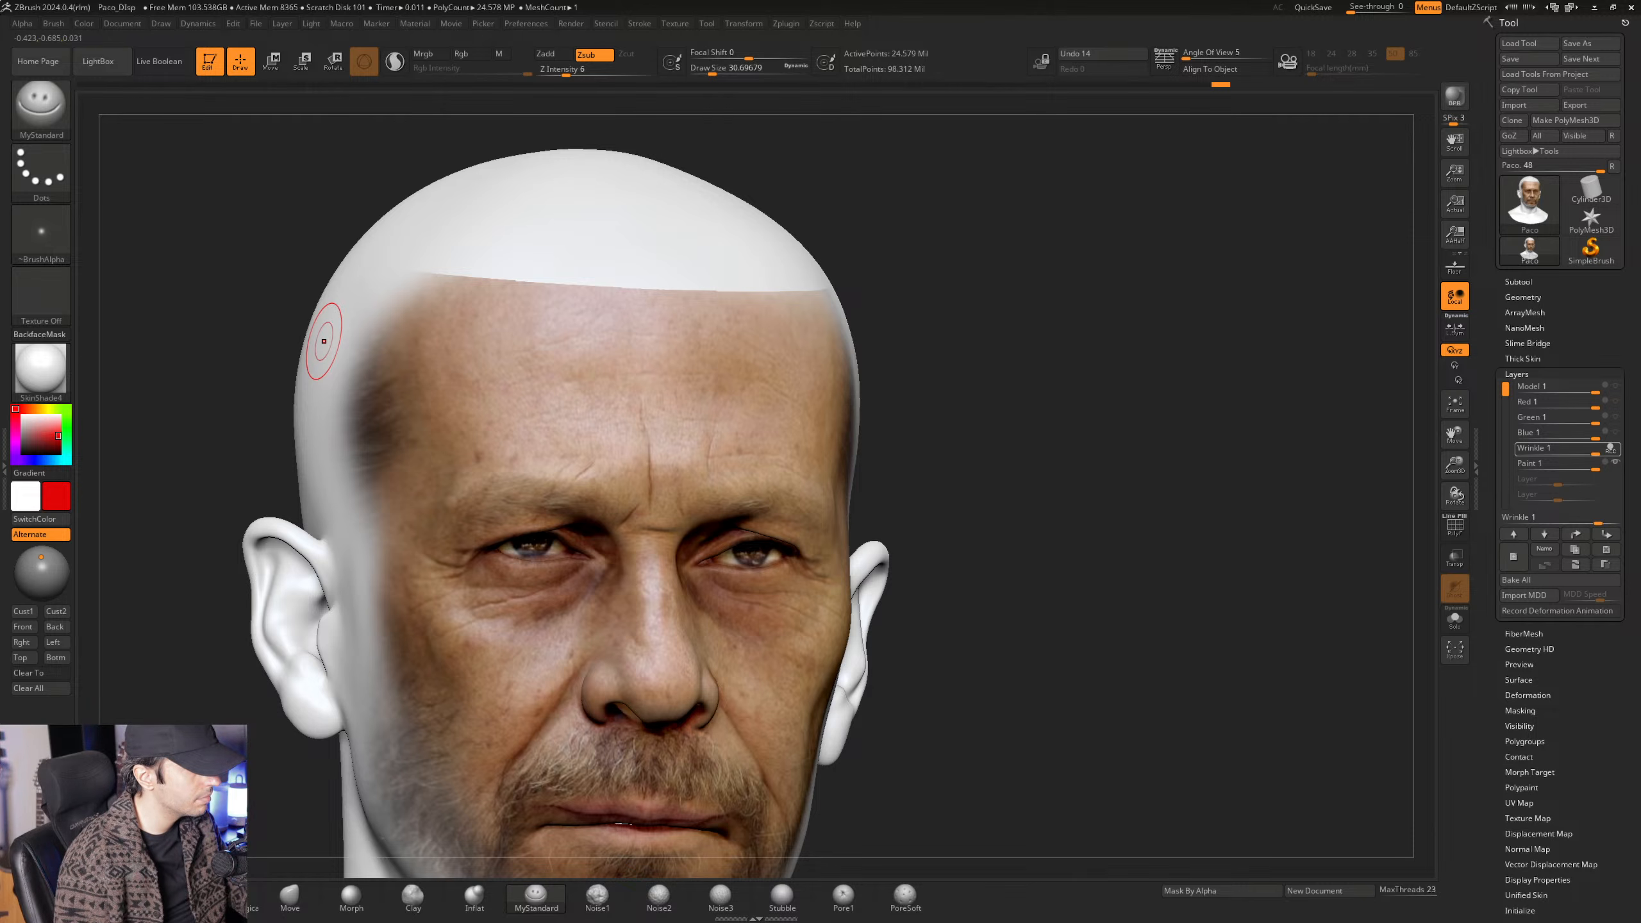
{"action": "mouse_move", "coordinate": [743, 428]}
{"action": "right_mouse_down"}
{"action": "mouse_move", "coordinate": [711, 478]}
{"action": "mouse_move", "coordinate": [798, 424]}
{"action": "mouse_move", "coordinate": [742, 464]}
{"action": "right_mouse_up"}
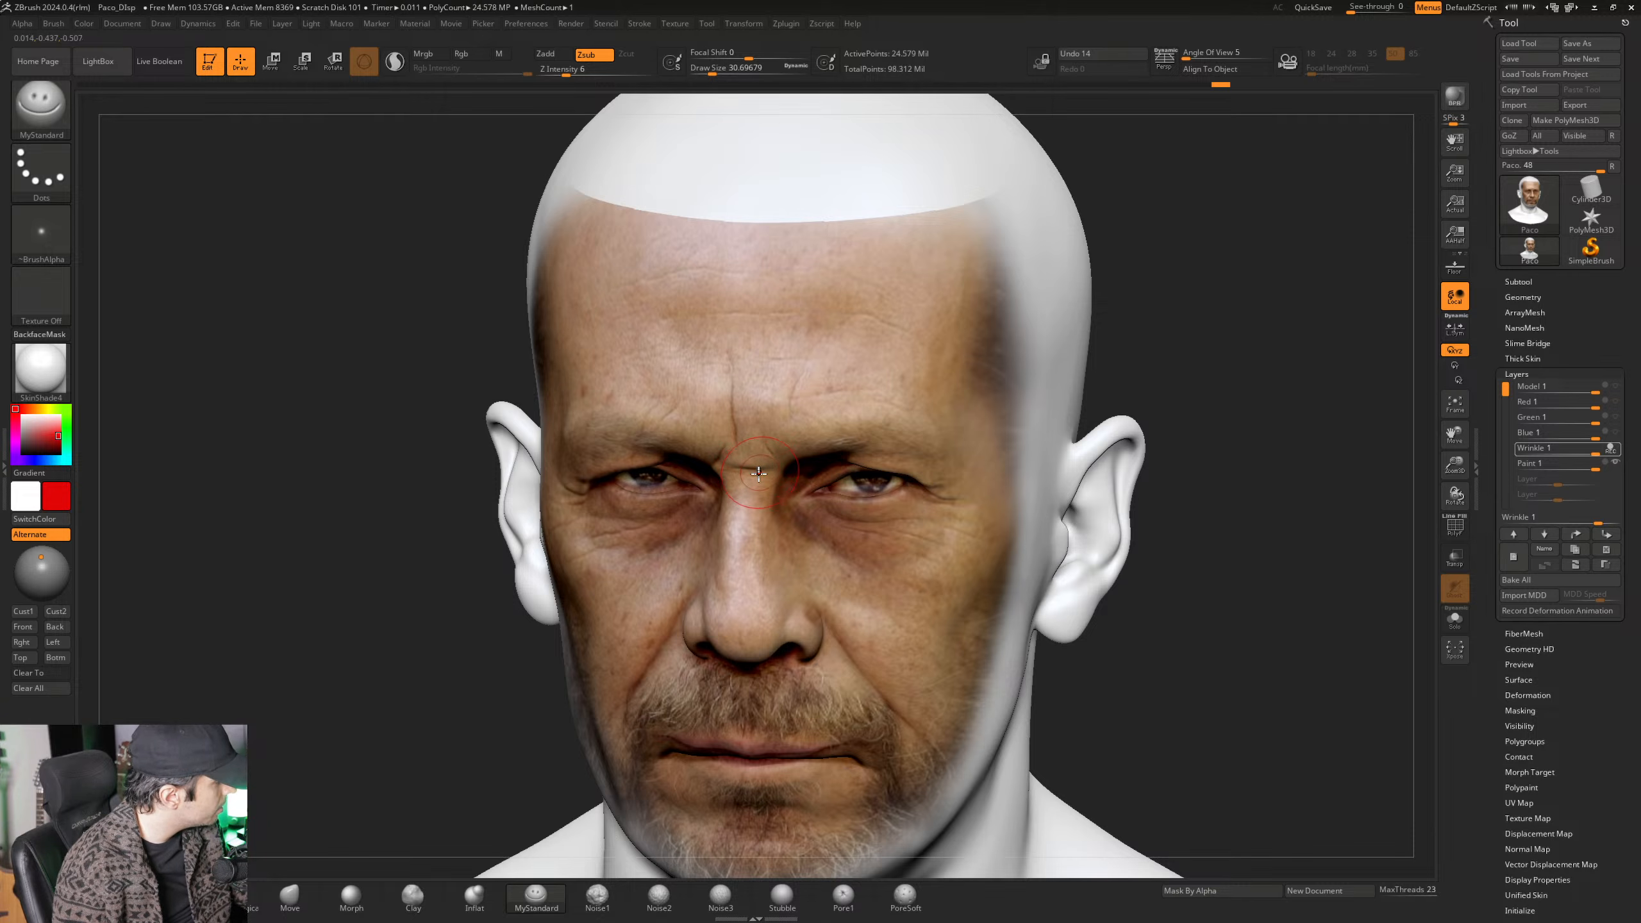
{"action": "mouse_move", "coordinate": [702, 489]}
{"action": "right_mouse_down"}
{"action": "mouse_move", "coordinate": [859, 465]}
{"action": "mouse_move", "coordinate": [833, 386]}
{"action": "mouse_move", "coordinate": [743, 453]}
{"action": "mouse_move", "coordinate": [812, 496]}
{"action": "mouse_move", "coordinate": [859, 486]}
{"action": "right_mouse_up"}
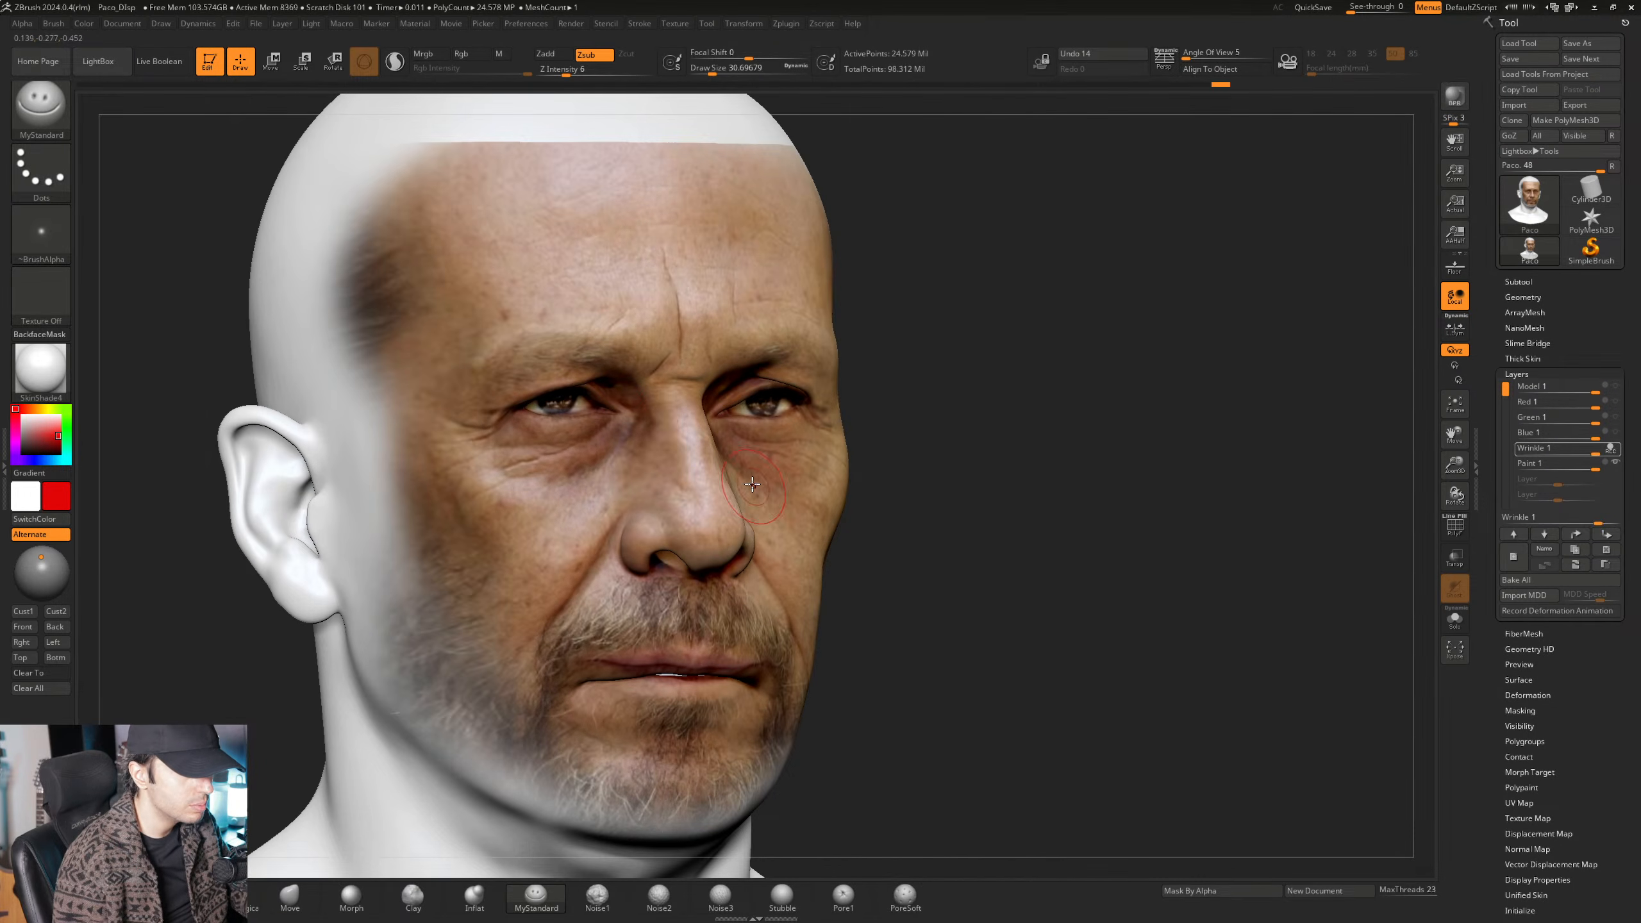
Frame the bridge of the nose between the eyes and reduce the brush draw size to about 22.
{"action": "mouse_move", "coordinate": [646, 424]}
{"action": "right_mouse_down", "text": "ctrl"}
{"action": "mouse_move", "coordinate": [646, 464]}
{"action": "mouse_move", "coordinate": [682, 440]}
{"action": "right_mouse_up", "text": "ctrl"}
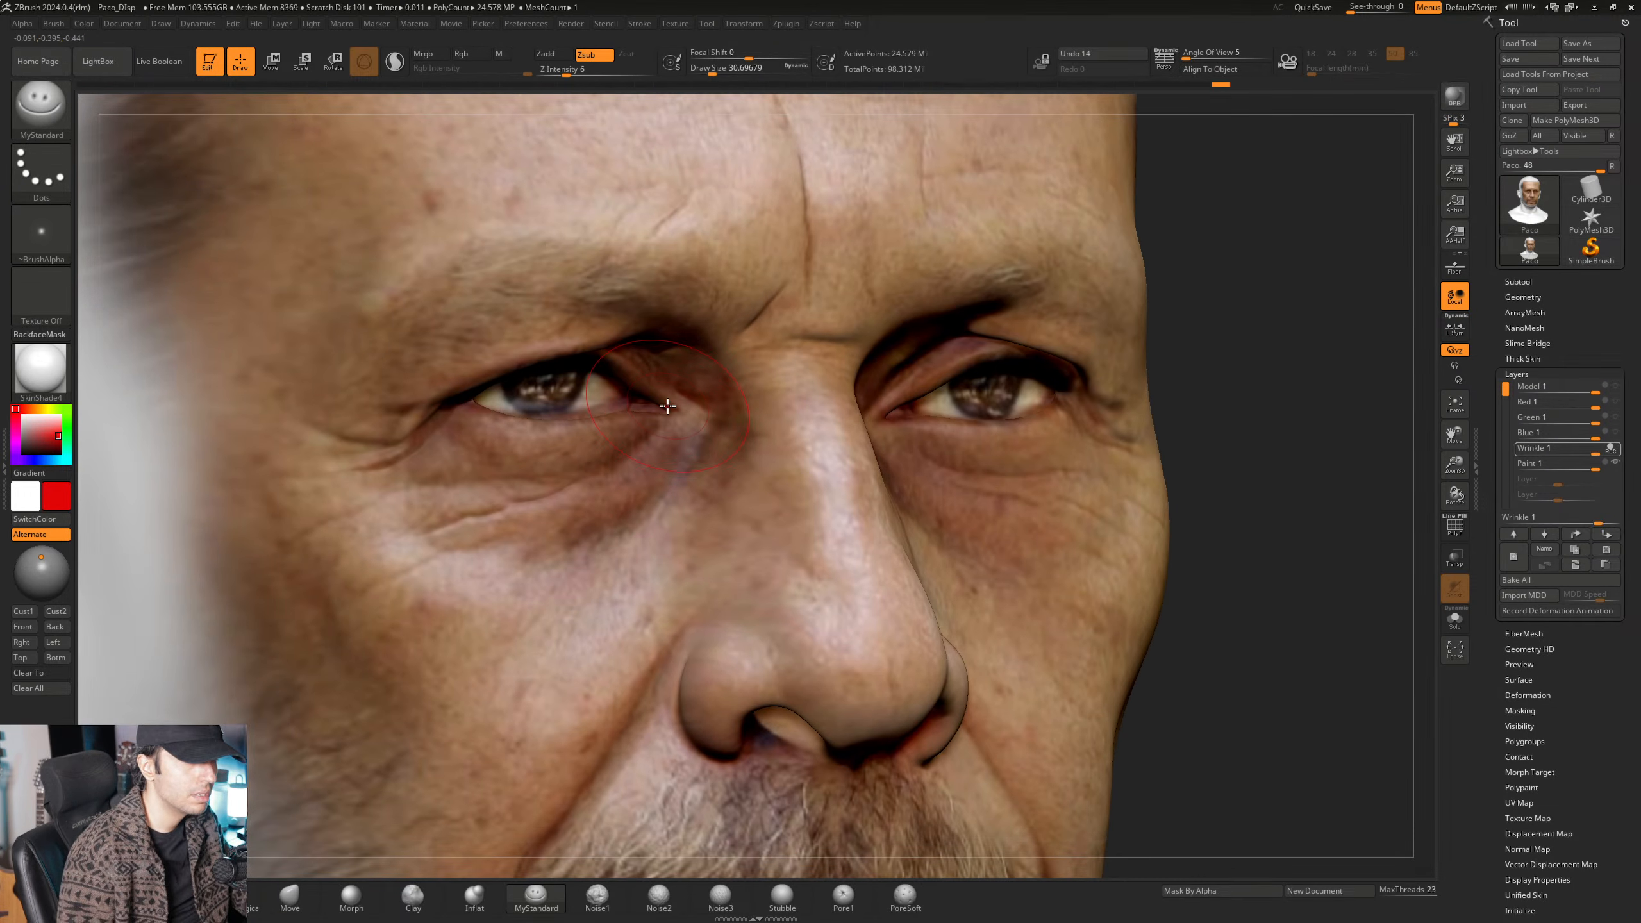
{"action": "right_click_drag", "start_coordinate": [730, 365], "coordinate": [653, 378]}
{"action": "right_click_drag", "start_coordinate": [772, 284], "coordinate": [678, 448], "text": "alt"}
{"action": "right_click_drag", "start_coordinate": [679, 447], "coordinate": [715, 444]}
{"action": "right_click_drag", "start_coordinate": [747, 388], "coordinate": [688, 420], "text": "ctrl"}
{"action": "mouse_move", "coordinate": [759, 479]}
{"action": "right_mouse_down", "text": "alt"}
{"action": "mouse_move", "coordinate": [751, 406]}
{"action": "mouse_move", "coordinate": [750, 449]}
{"action": "mouse_move", "coordinate": [786, 456]}
{"action": "right_mouse_up", "text": "alt"}
{"action": "key", "text": "space"}
{"action": "left_click_drag", "start_coordinate": [747, 488], "coordinate": [738, 488]}
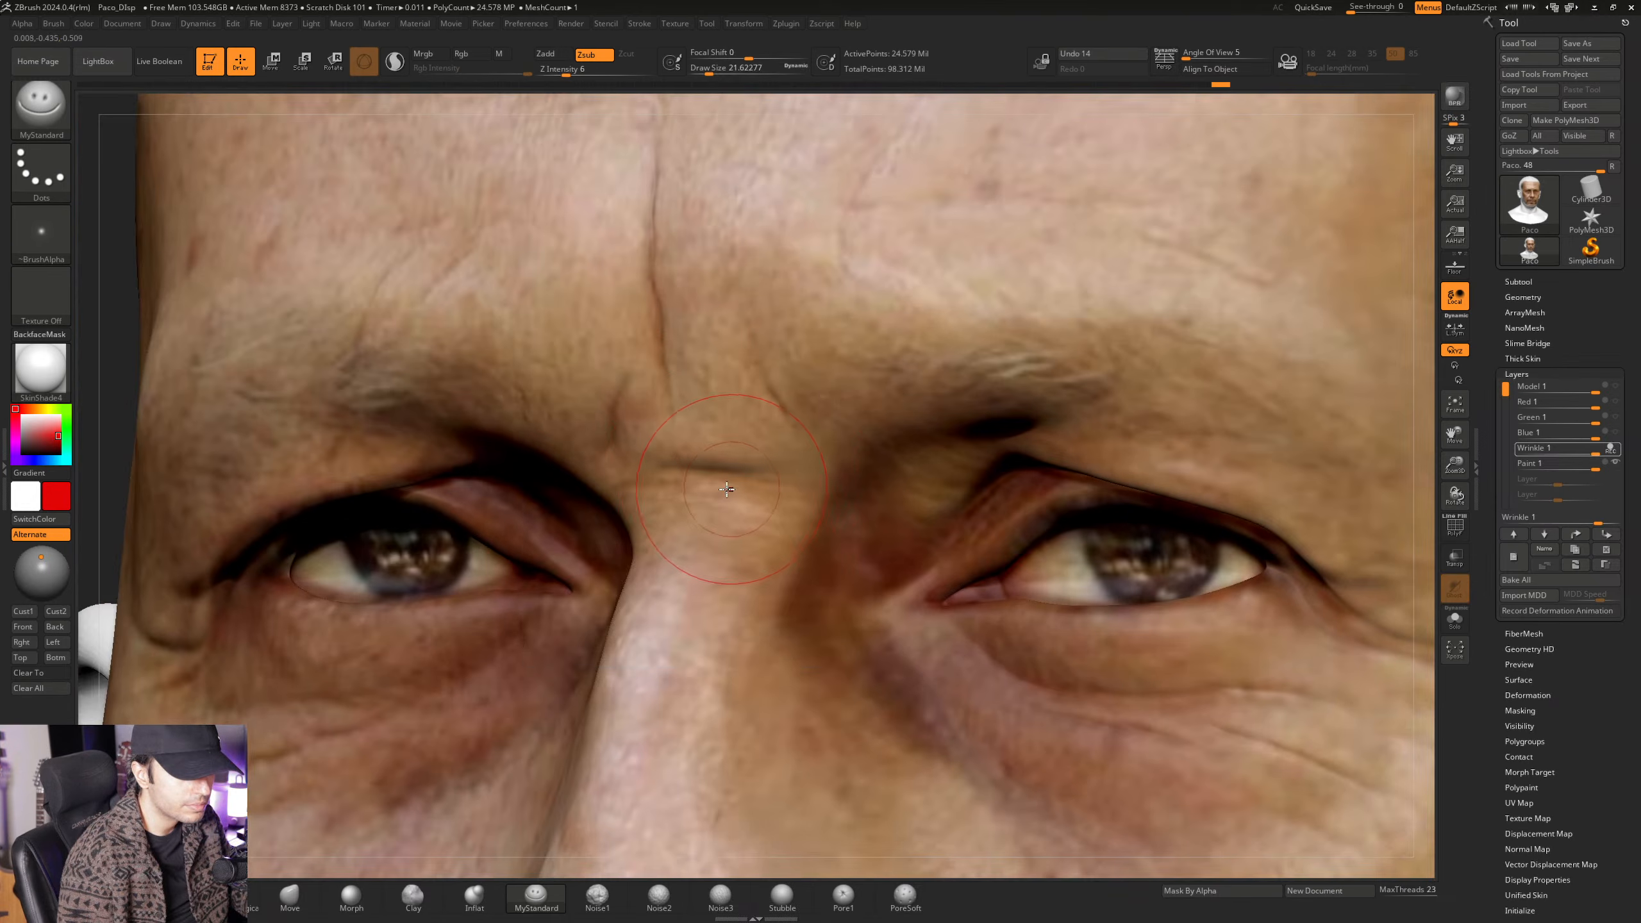
Sculpt the creases on the bridge and side of the nose and set the brush draw size to about 25.
{"action": "mouse_move", "coordinate": [816, 486]}
{"action": "right_mouse_down"}
{"action": "mouse_move", "coordinate": [761, 489]}
{"action": "mouse_move", "coordinate": [761, 446]}
{"action": "mouse_move", "coordinate": [805, 456]}
{"action": "mouse_move", "coordinate": [769, 469]}
{"action": "right_mouse_up"}
{"action": "right_click_drag", "start_coordinate": [767, 491], "coordinate": [771, 283], "text": "alt"}
{"action": "right_click_drag", "start_coordinate": [772, 452], "coordinate": [709, 441]}
{"action": "right_click_drag", "start_coordinate": [720, 454], "coordinate": [769, 475]}
{"action": "mouse_move", "coordinate": [642, 464]}
{"action": "right_mouse_down", "text": "alt"}
{"action": "mouse_move", "coordinate": [682, 486]}
{"action": "mouse_move", "coordinate": [657, 476]}
{"action": "mouse_move", "coordinate": [681, 459]}
{"action": "mouse_move", "coordinate": [717, 484]}
{"action": "mouse_move", "coordinate": [740, 476]}
{"action": "mouse_move", "coordinate": [684, 476]}
{"action": "mouse_move", "coordinate": [688, 490]}
{"action": "mouse_move", "coordinate": [630, 476]}
{"action": "mouse_move", "coordinate": [661, 392]}
{"action": "mouse_move", "coordinate": [766, 410]}
{"action": "mouse_move", "coordinate": [791, 487]}
{"action": "mouse_move", "coordinate": [722, 386]}
{"action": "mouse_move", "coordinate": [758, 404]}
{"action": "mouse_move", "coordinate": [720, 434]}
{"action": "mouse_move", "coordinate": [732, 384]}
{"action": "mouse_move", "coordinate": [660, 544]}
{"action": "right_mouse_up", "text": "alt"}
{"action": "key", "text": "space"}
{"action": "key", "text": "space"}
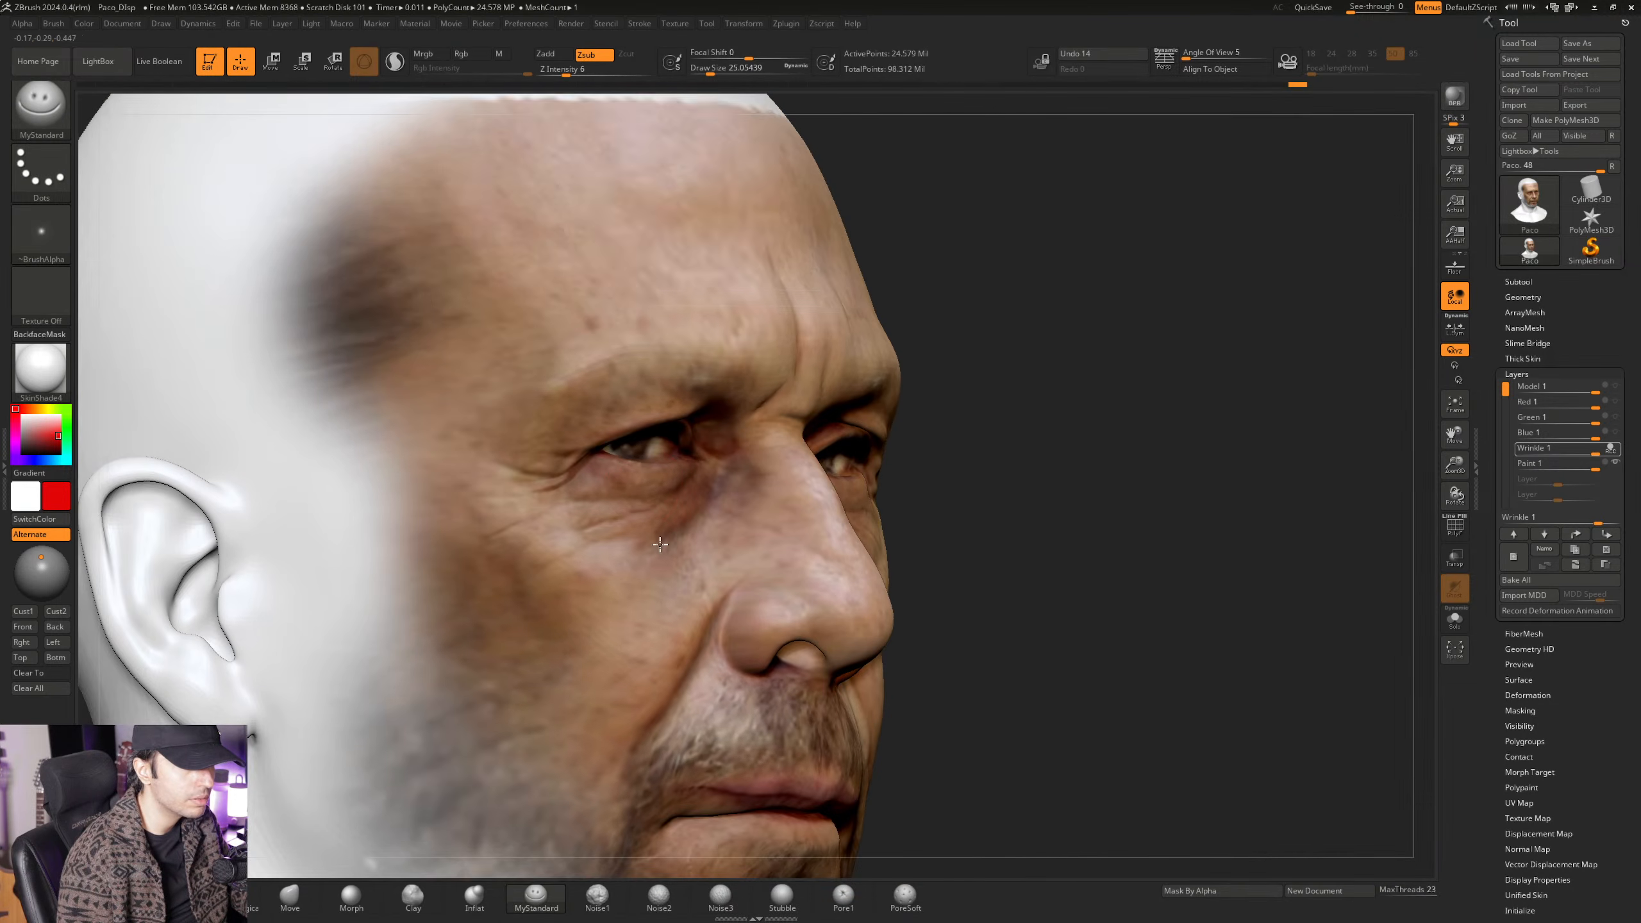
Hide the Paint 1 layer and inspect the forehead, eye and nose wrinkles on the bare sculpt.
{"action": "right_click_drag", "start_coordinate": [655, 361], "coordinate": [991, 321]}
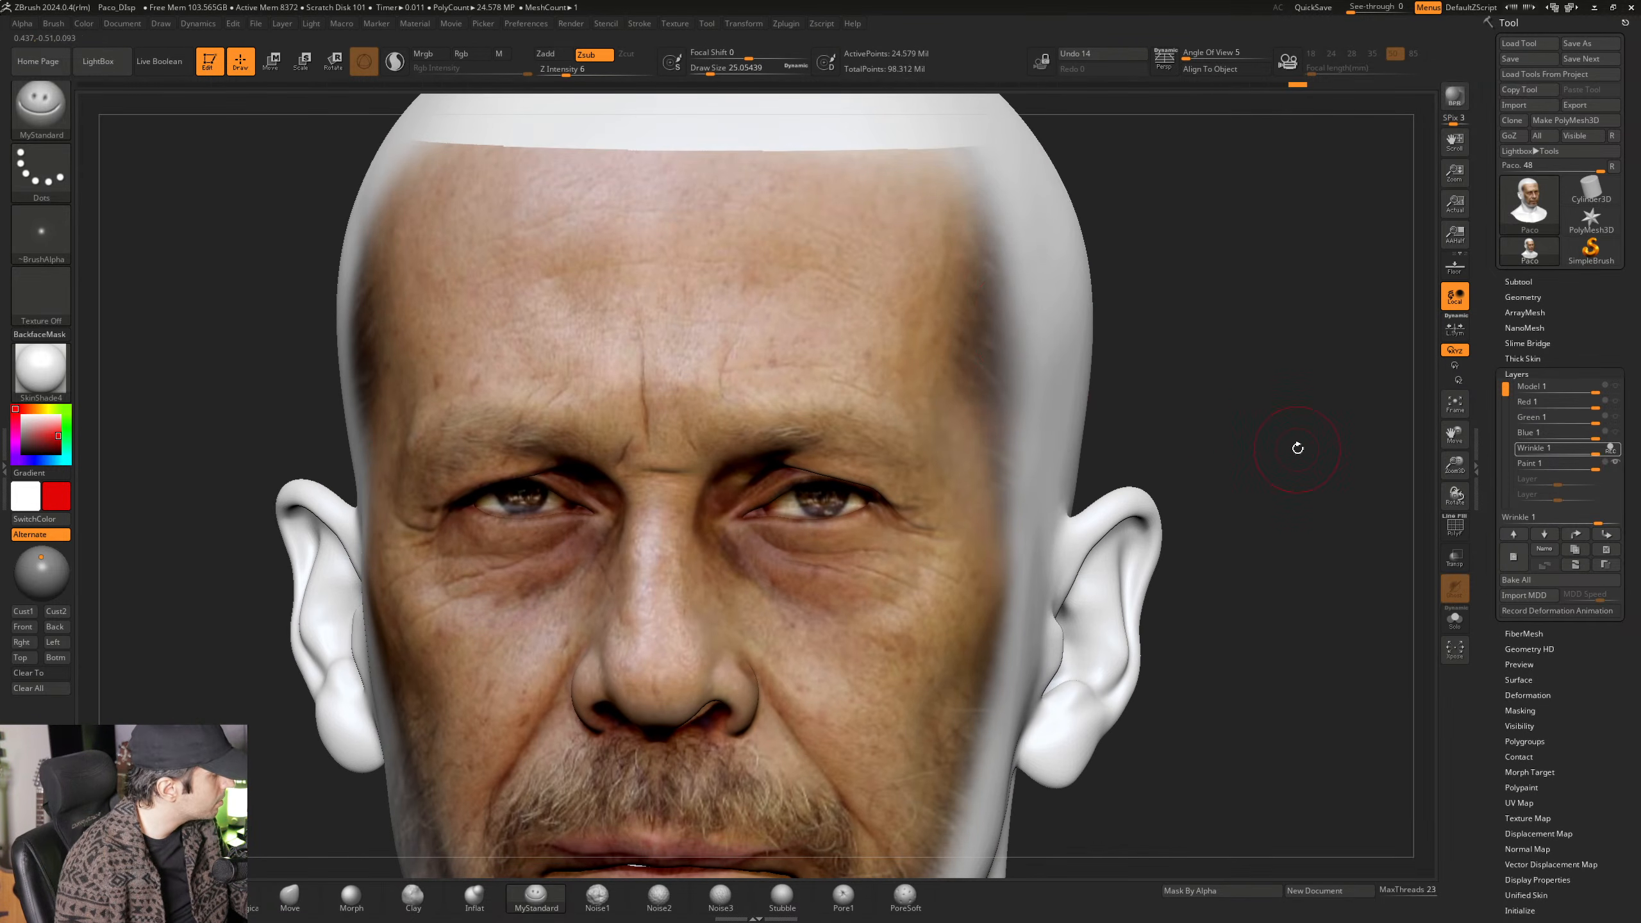
{"action": "mouse_move", "coordinate": [1576, 453]}
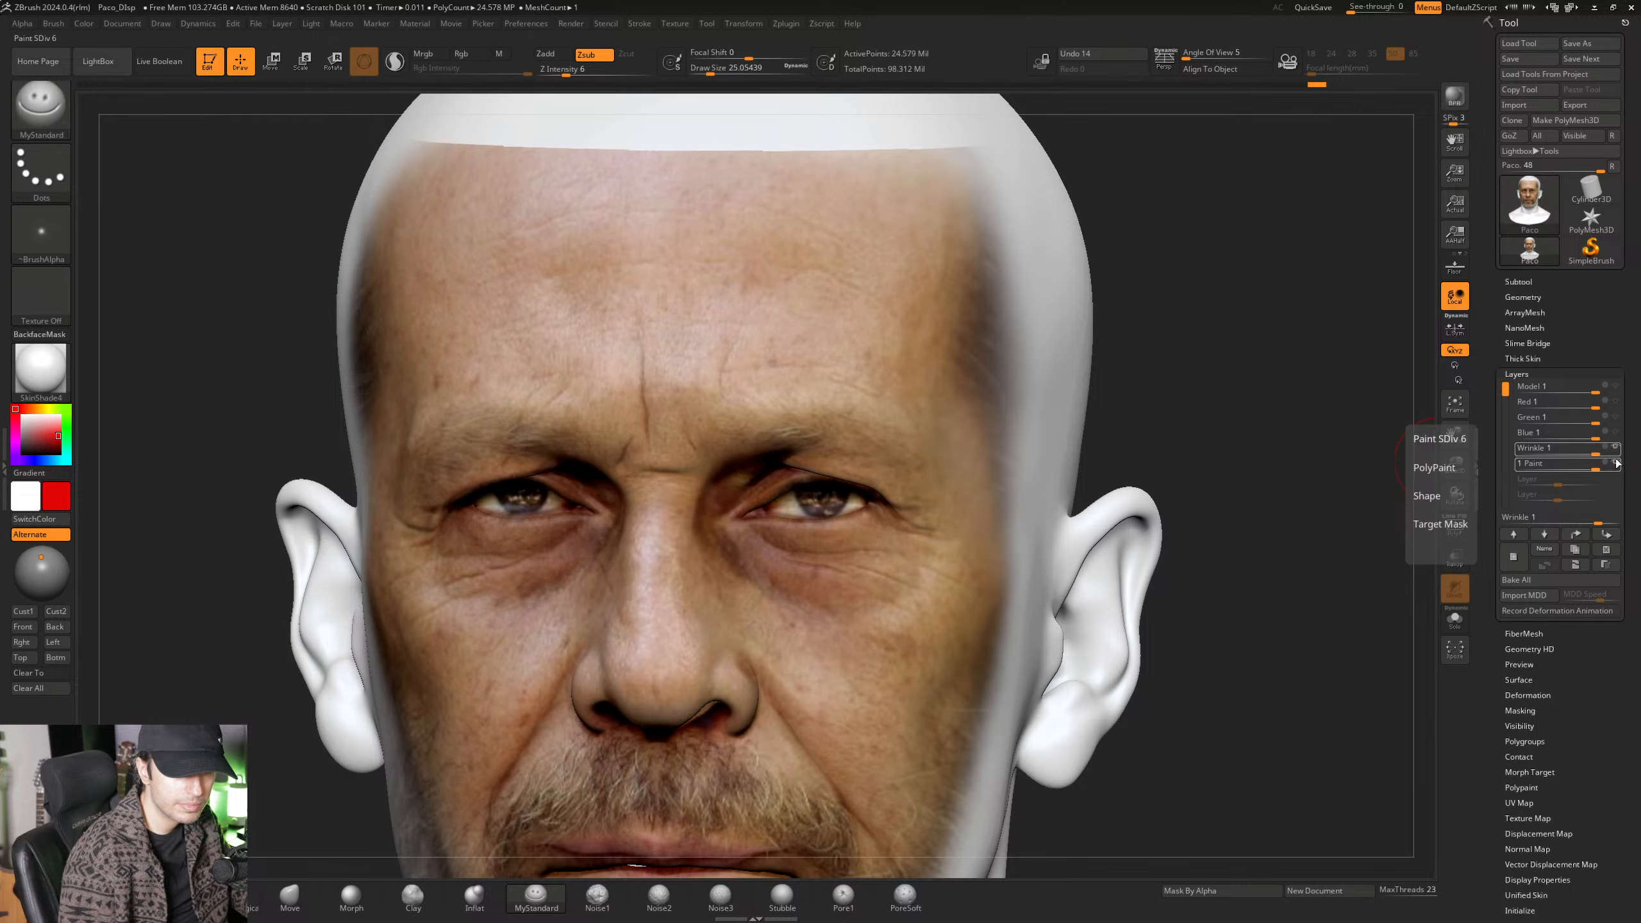
{"action": "left_click", "coordinate": [1618, 463]}
{"action": "right_click_drag", "start_coordinate": [671, 409], "coordinate": [788, 547]}
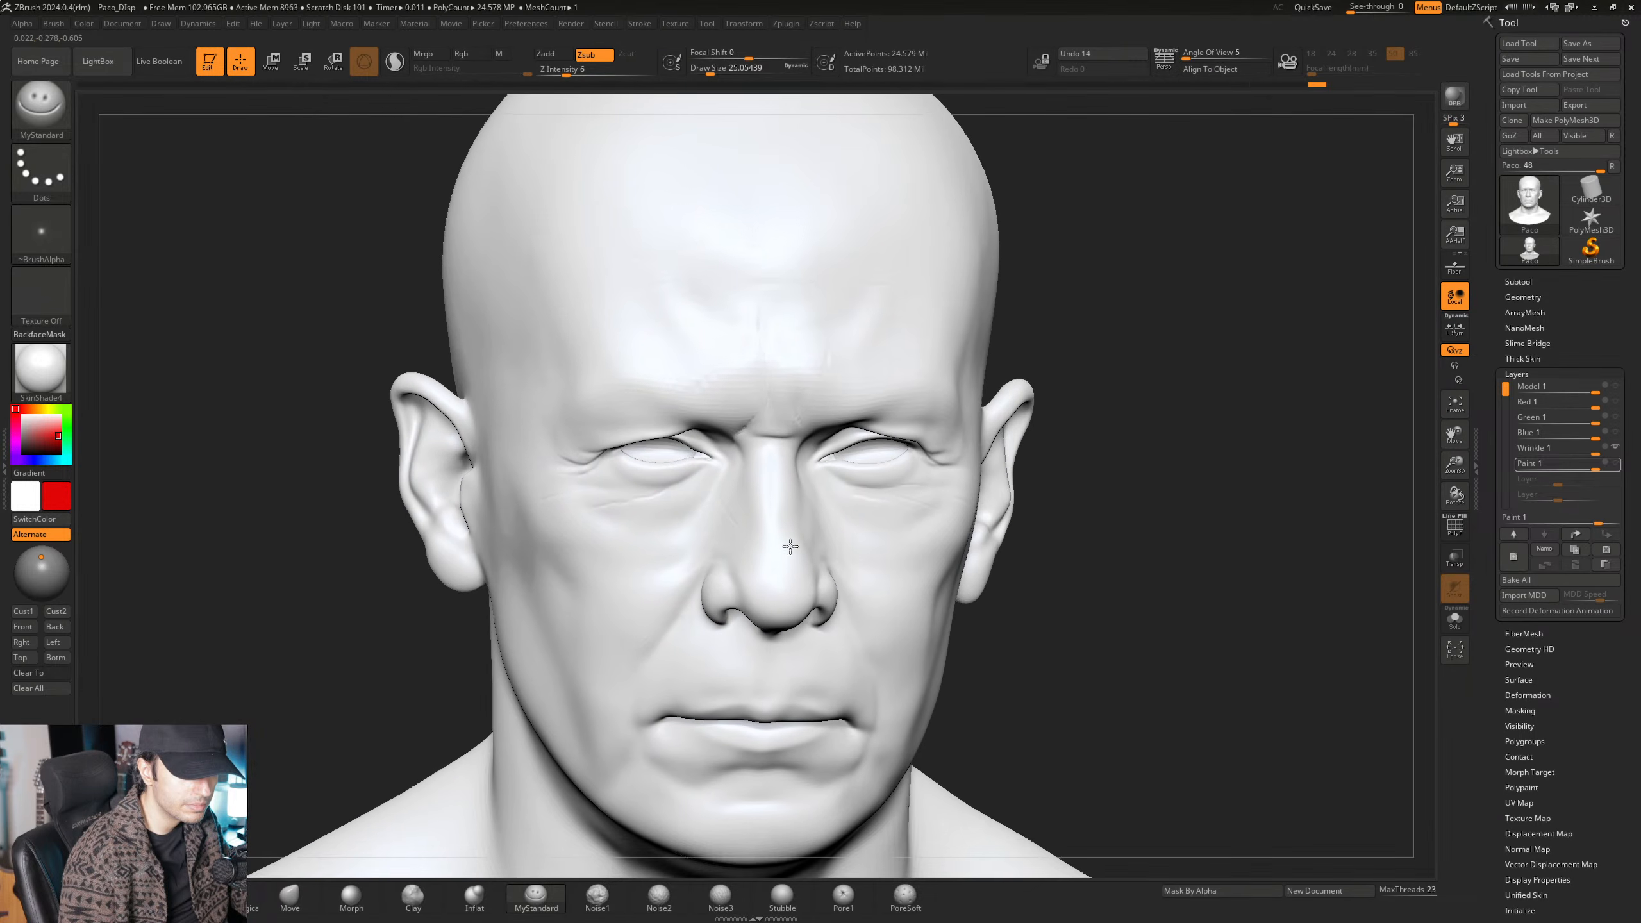
{"action": "right_click_drag", "start_coordinate": [743, 472], "coordinate": [735, 540], "text": "ctrl"}
{"action": "right_click_drag", "start_coordinate": [585, 521], "coordinate": [846, 536]}
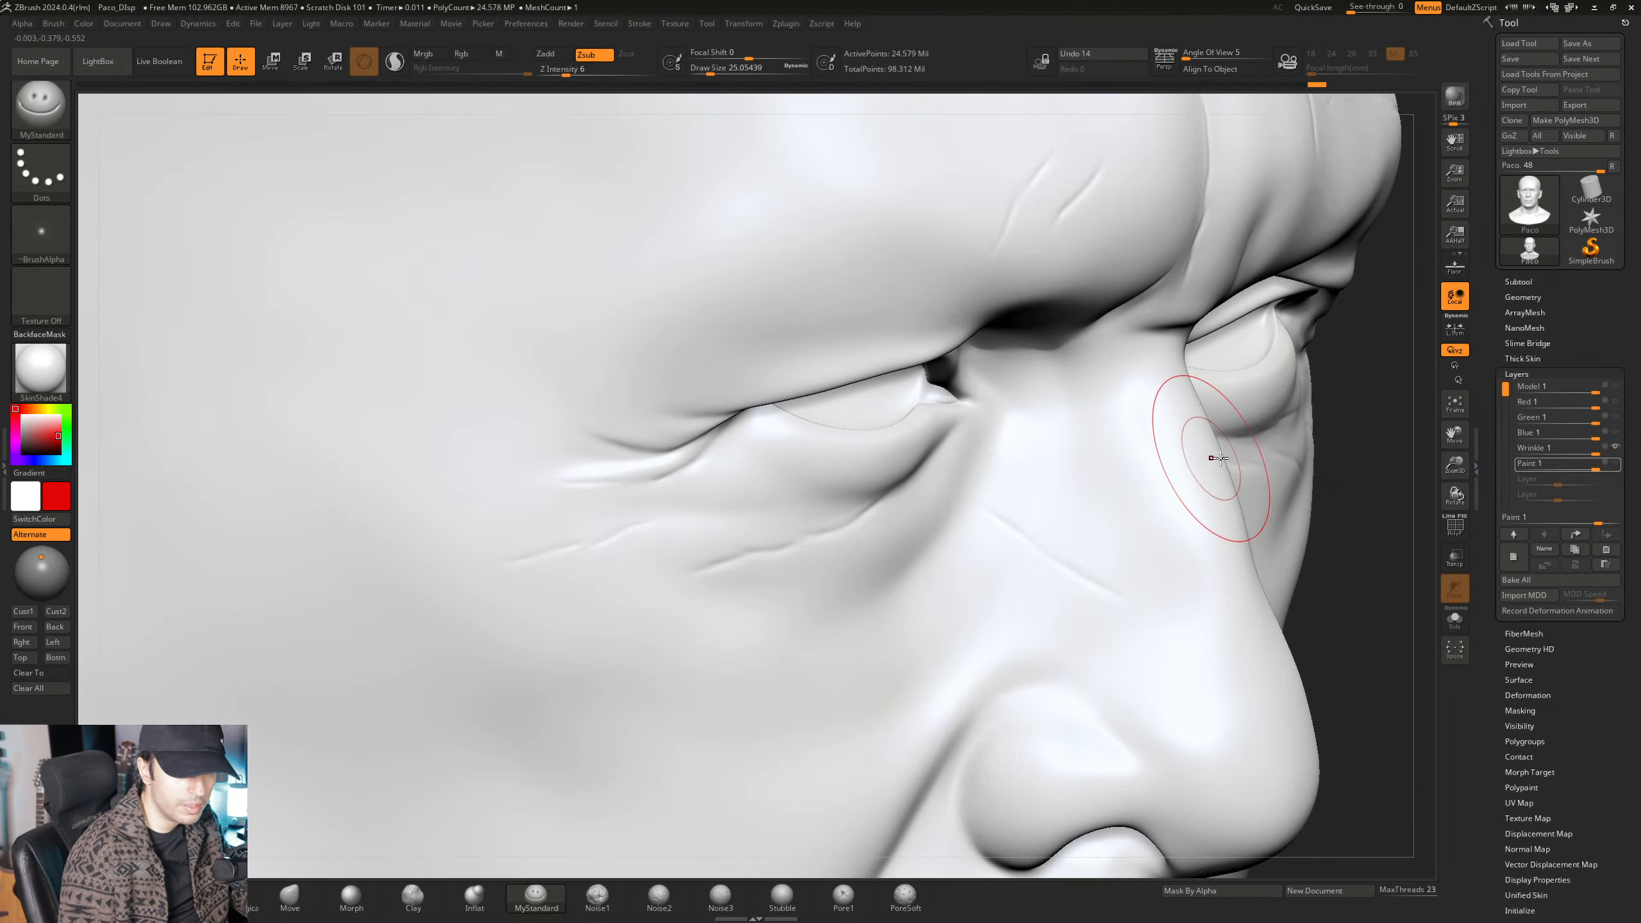
Compare the sculpt with and without Paint 1, leave that layer visible and set Wrinkle 1 to record.
{"action": "left_click", "coordinate": [1613, 466]}
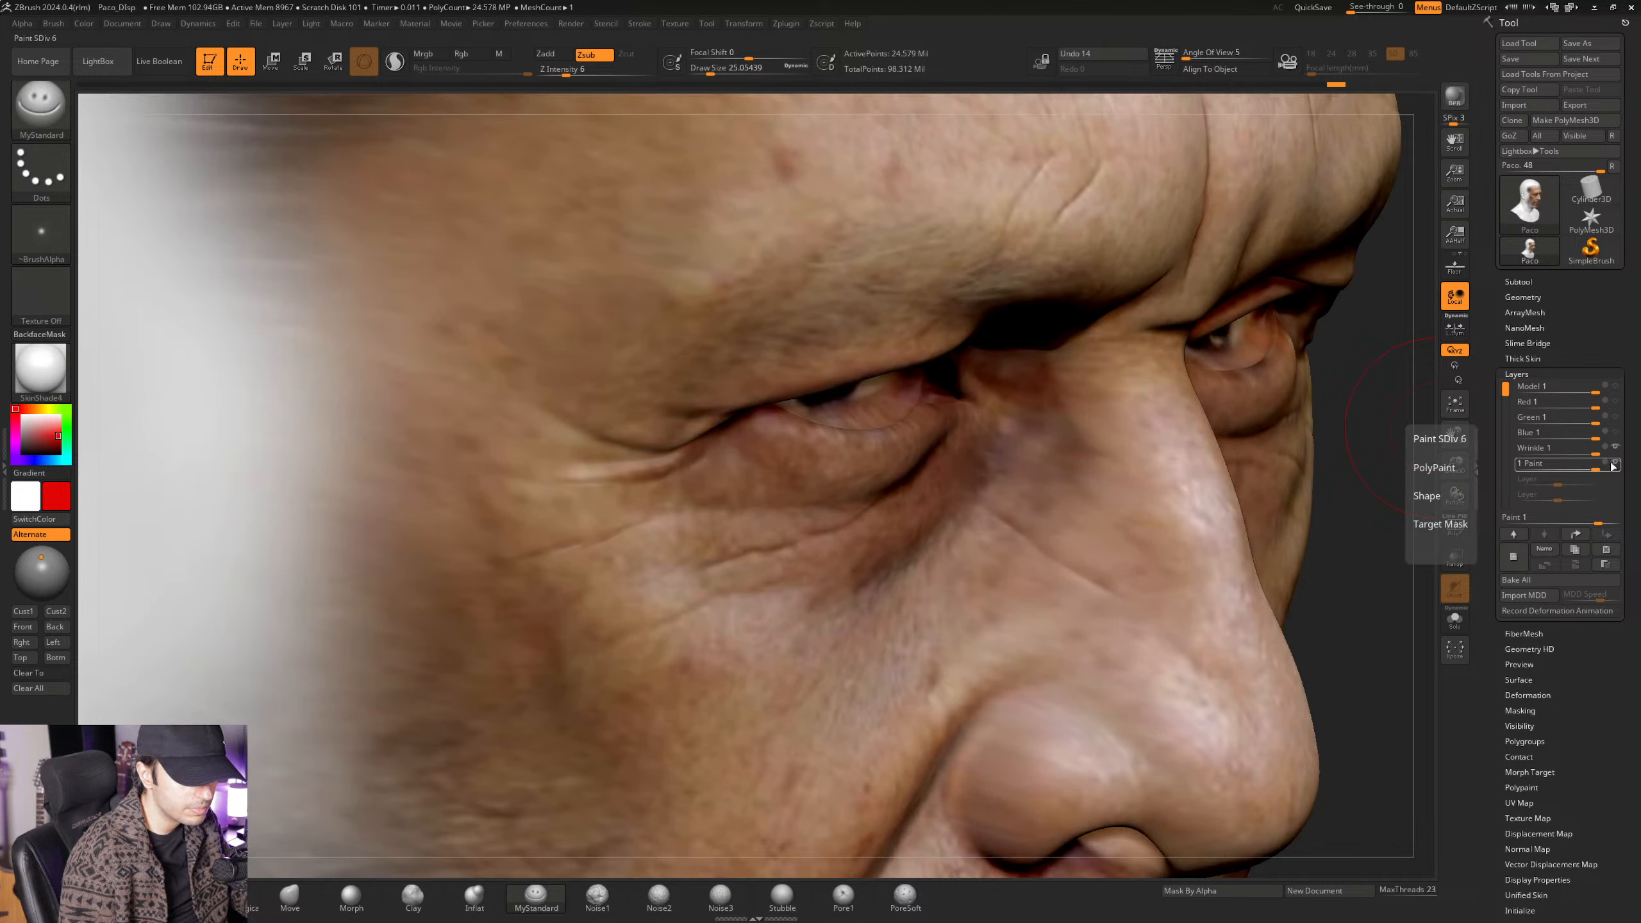
{"action": "left_click", "coordinate": [1613, 465]}
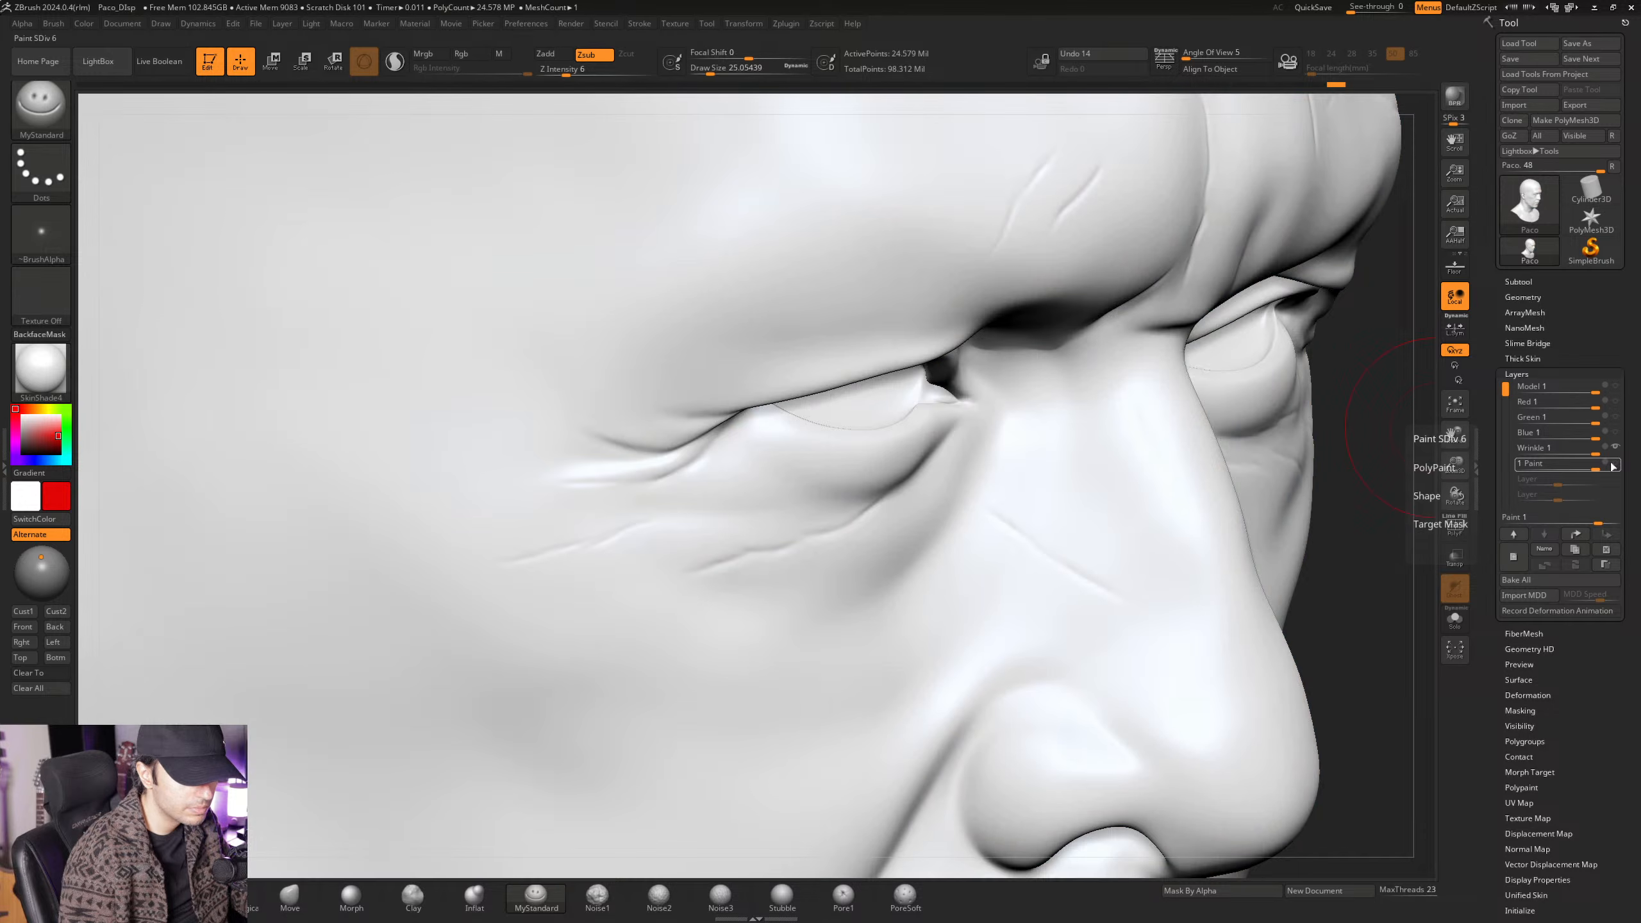
{"action": "left_click", "coordinate": [1609, 456]}
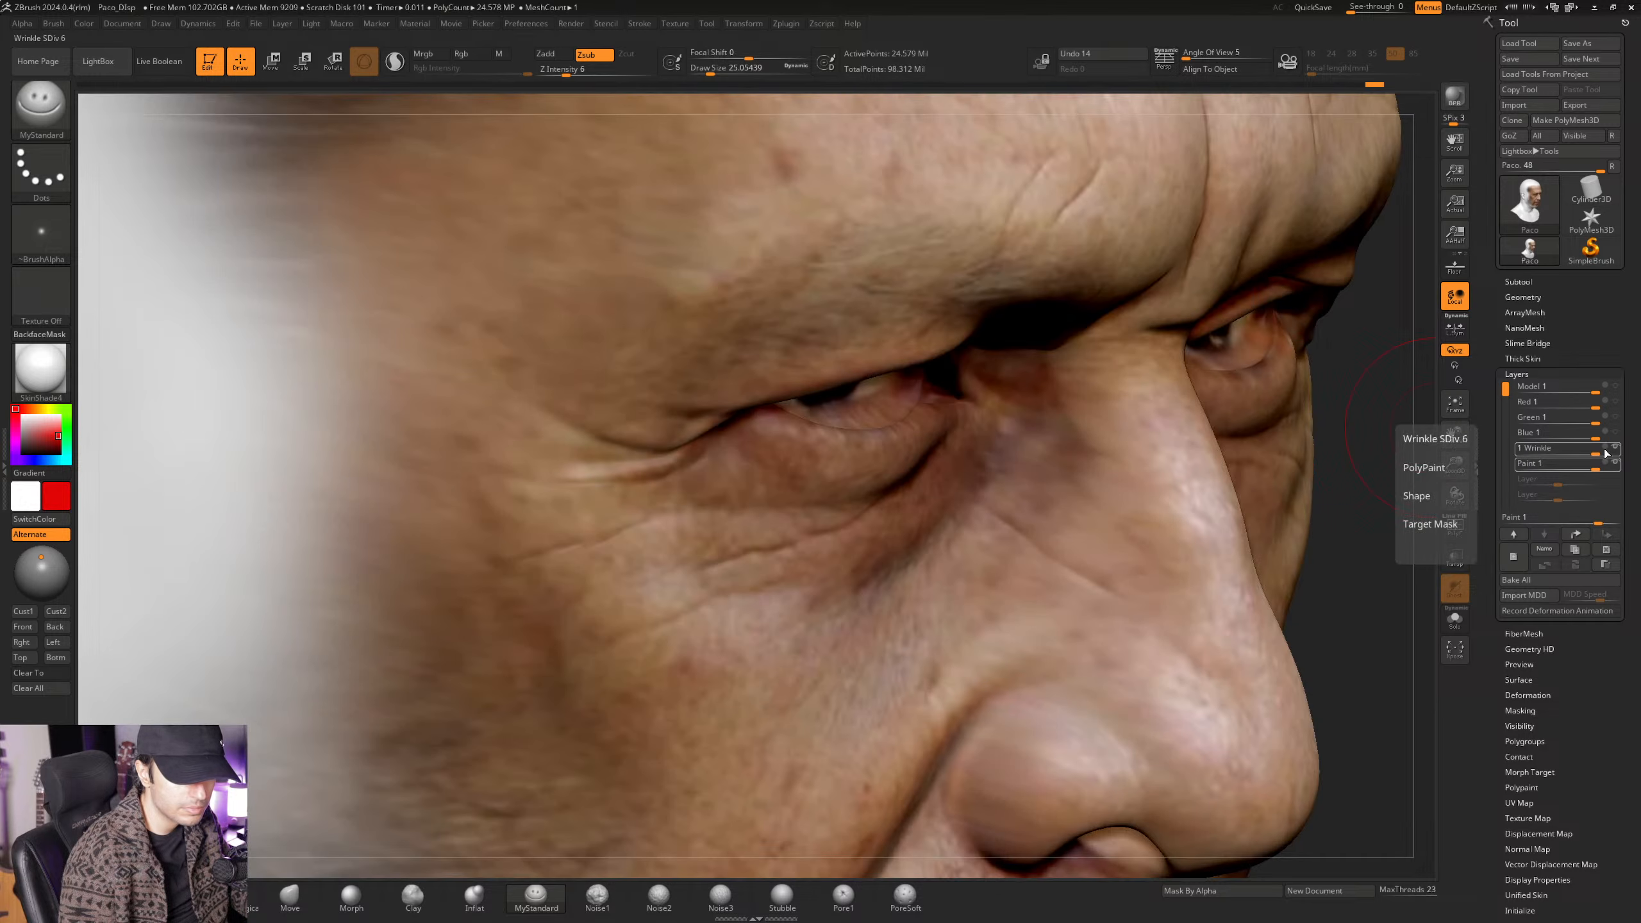
{"action": "left_click", "coordinate": [1605, 450]}
Examine the under-eye folds and crow's feet of both eyes against the portrait projected on the head.
{"action": "mouse_move", "coordinate": [666, 542]}
{"action": "right_mouse_down", "text": "ctrl"}
{"action": "mouse_move", "coordinate": [708, 575]}
{"action": "mouse_move", "coordinate": [685, 524]}
{"action": "mouse_move", "coordinate": [626, 516]}
{"action": "right_mouse_up", "text": "ctrl"}
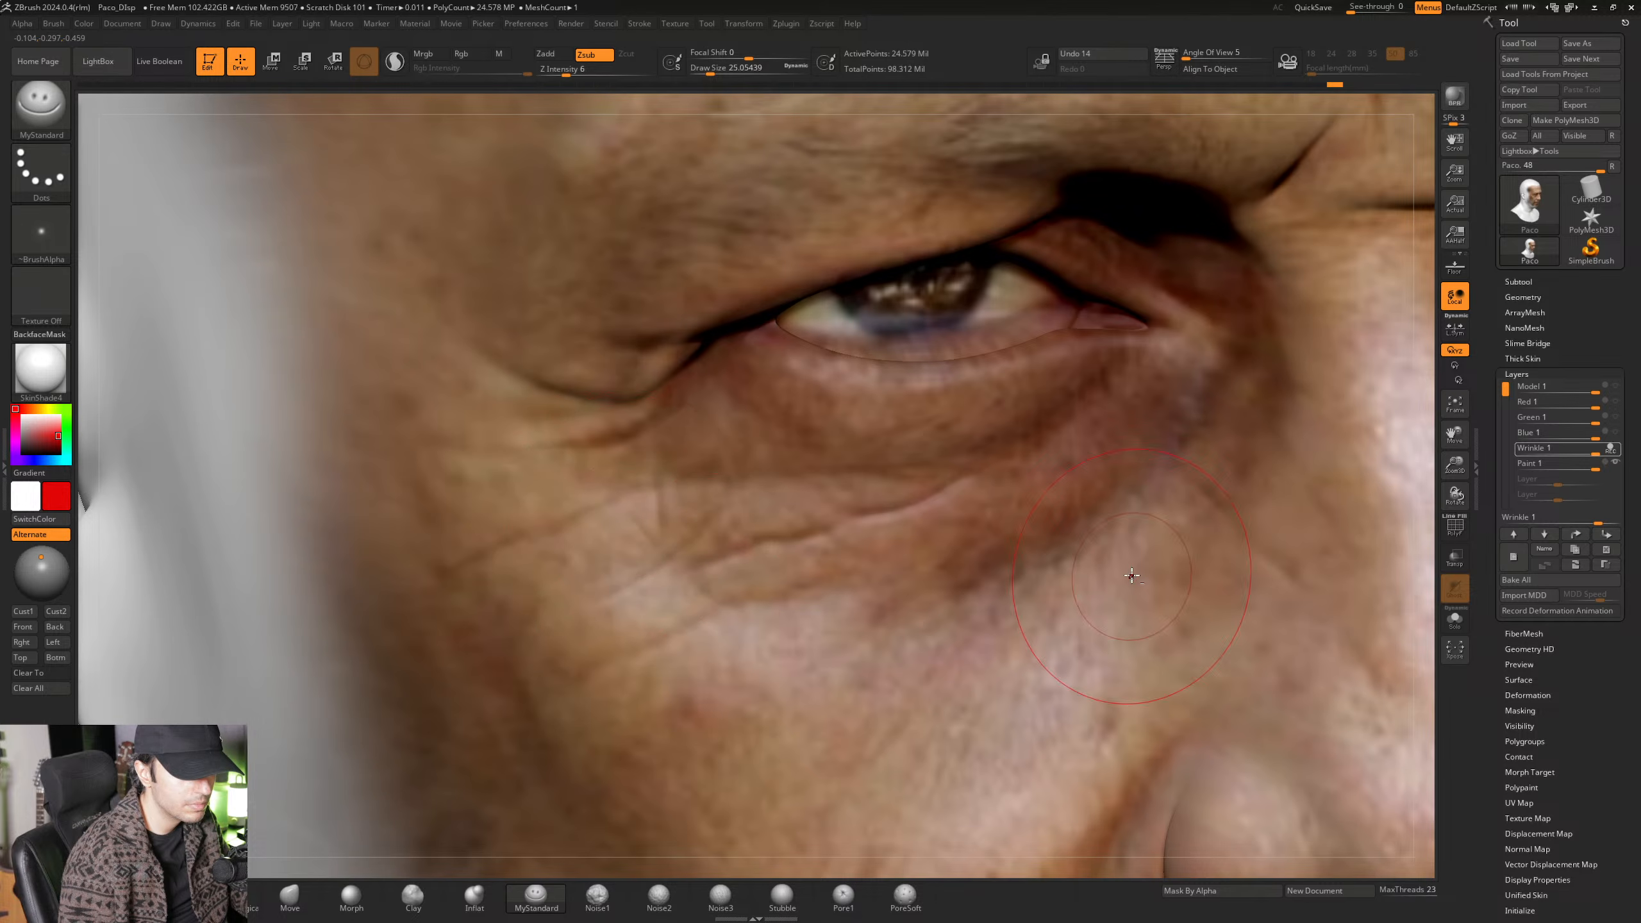
{"action": "right_click_drag", "start_coordinate": [1132, 575], "coordinate": [694, 505]}
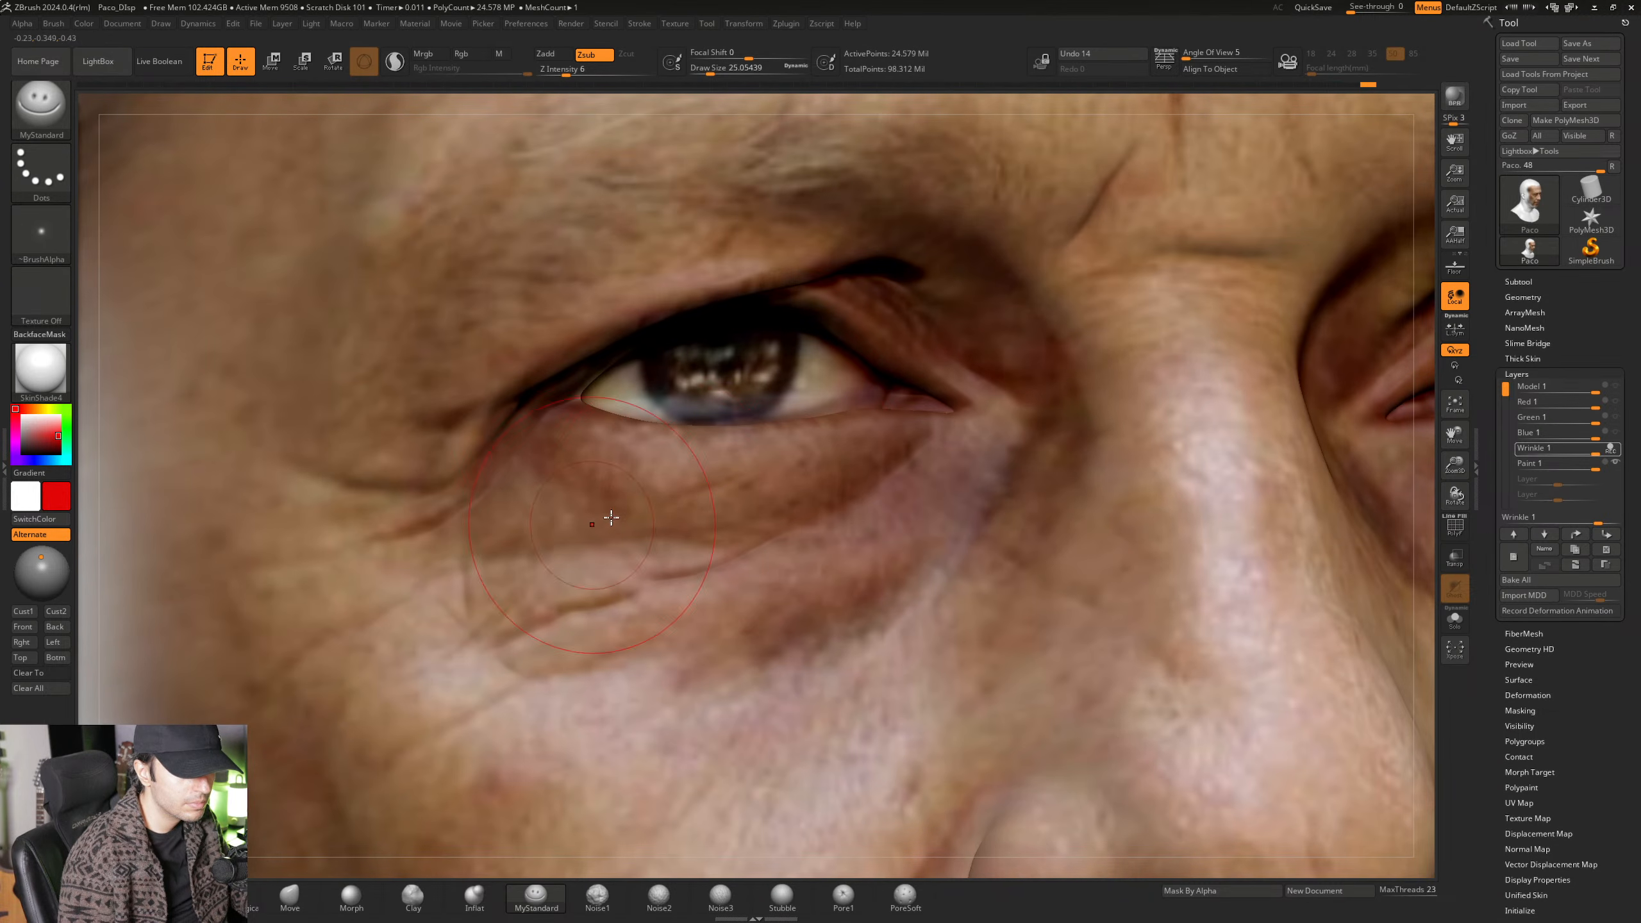
{"action": "right_click_drag", "start_coordinate": [1099, 543], "coordinate": [756, 540]}
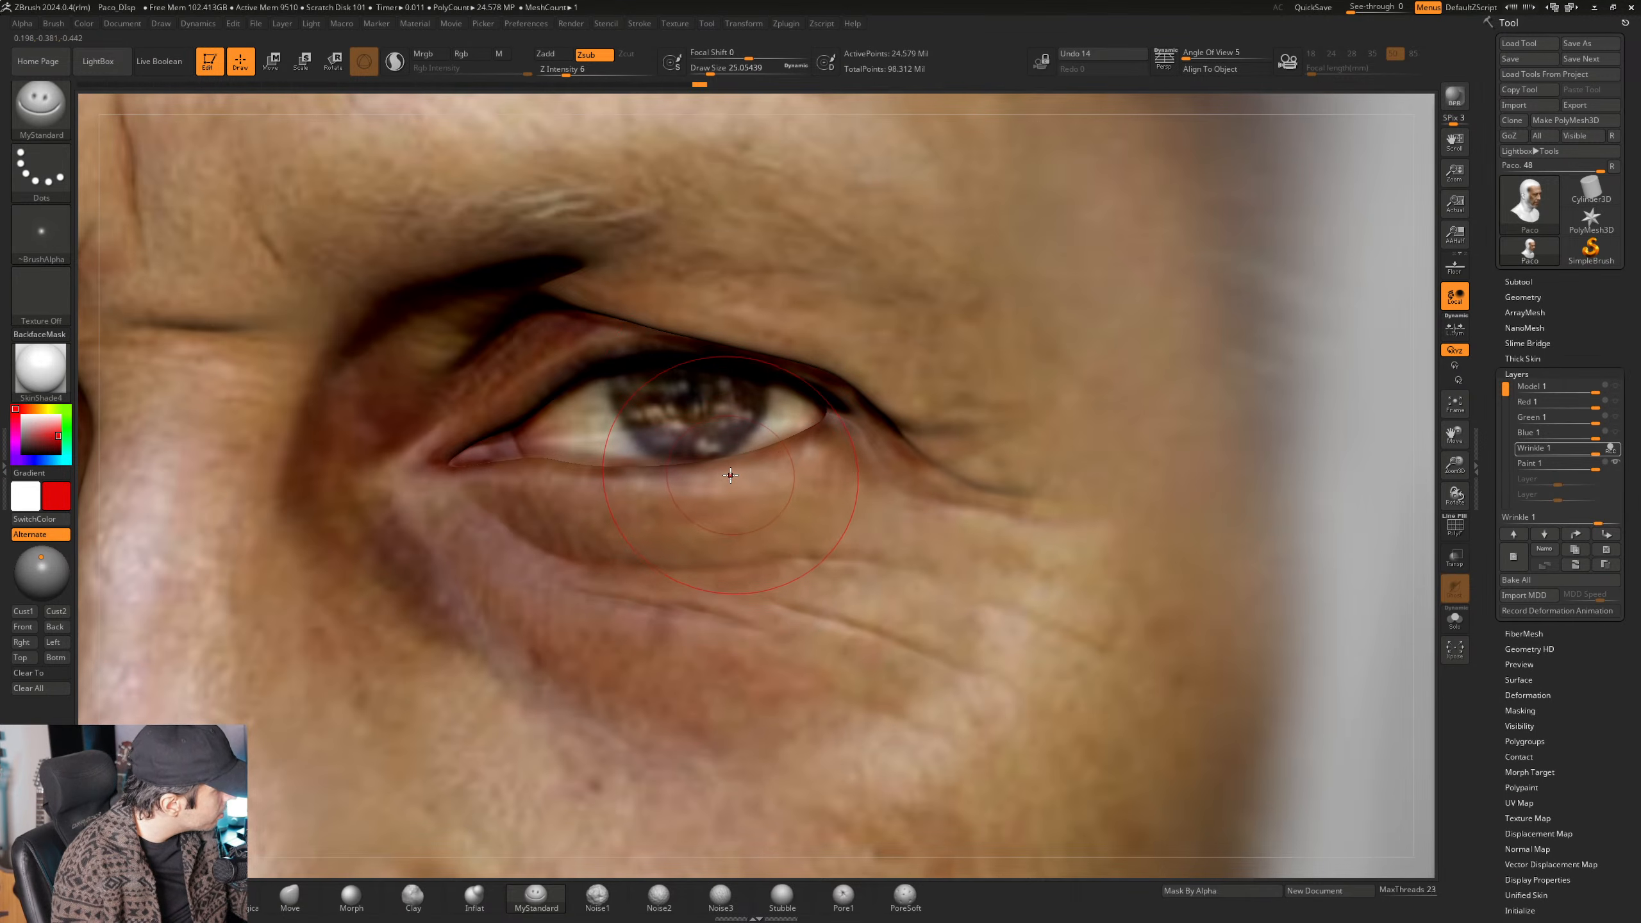
{"action": "mouse_move", "coordinate": [739, 489]}
{"action": "right_mouse_down"}
{"action": "mouse_move", "coordinate": [752, 504]}
{"action": "mouse_move", "coordinate": [728, 495]}
{"action": "right_mouse_up"}
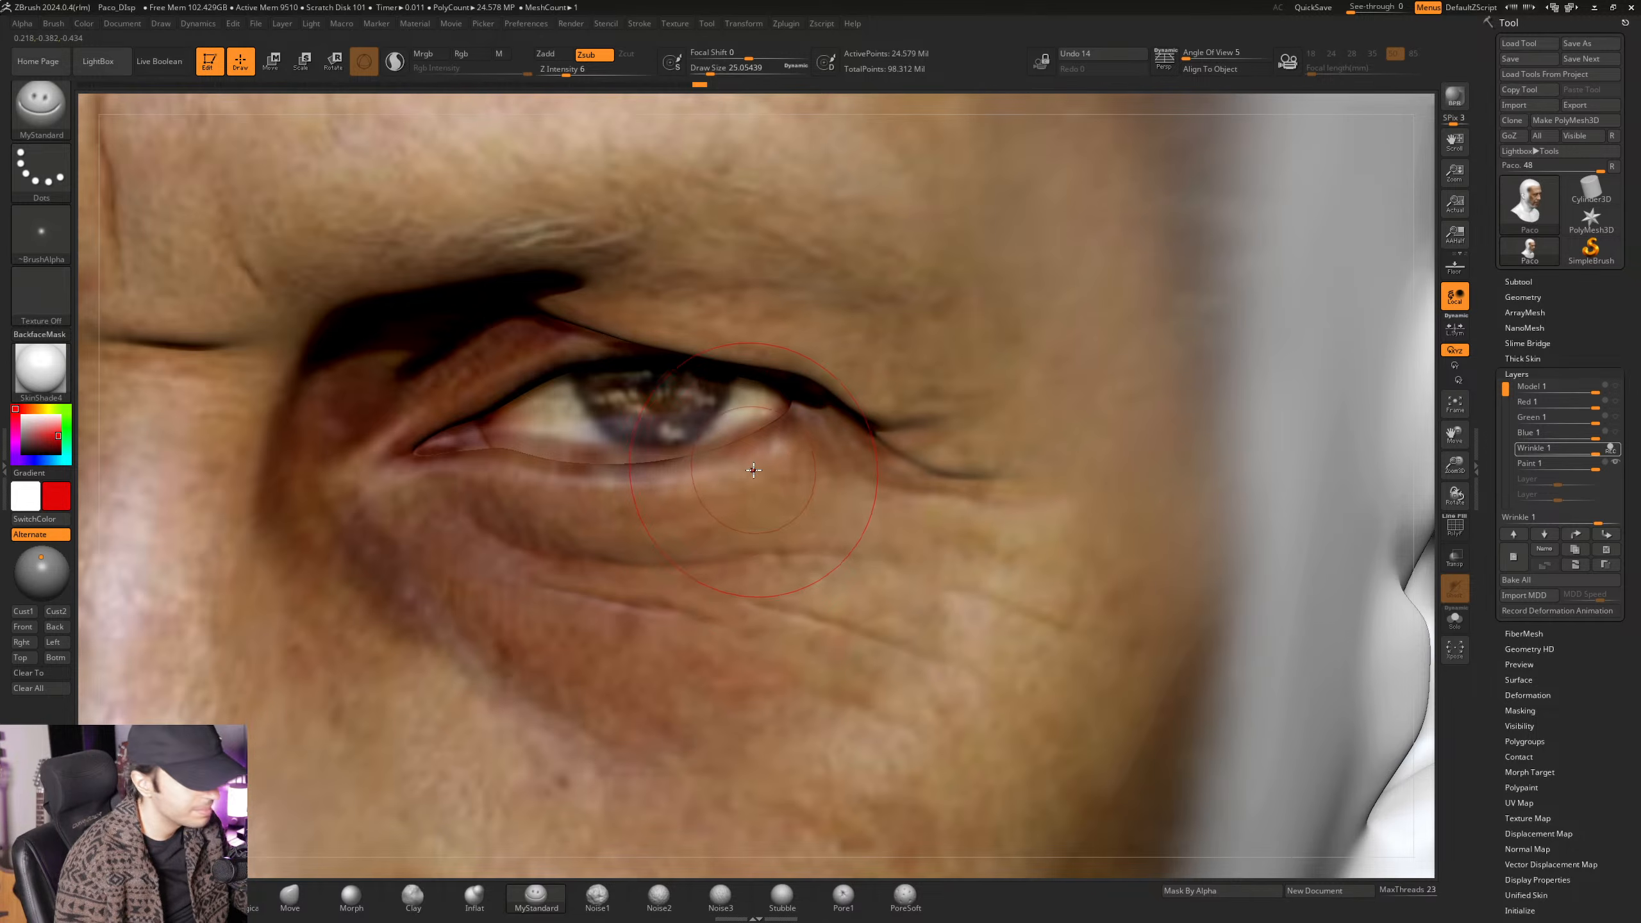
{"action": "mouse_move", "coordinate": [753, 470]}
{"action": "right_mouse_down", "text": "ctrl"}
{"action": "mouse_move", "coordinate": [803, 498]}
{"action": "mouse_move", "coordinate": [743, 488]}
{"action": "mouse_move", "coordinate": [736, 511]}
{"action": "mouse_move", "coordinate": [741, 479]}
{"action": "right_mouse_up", "text": "ctrl"}
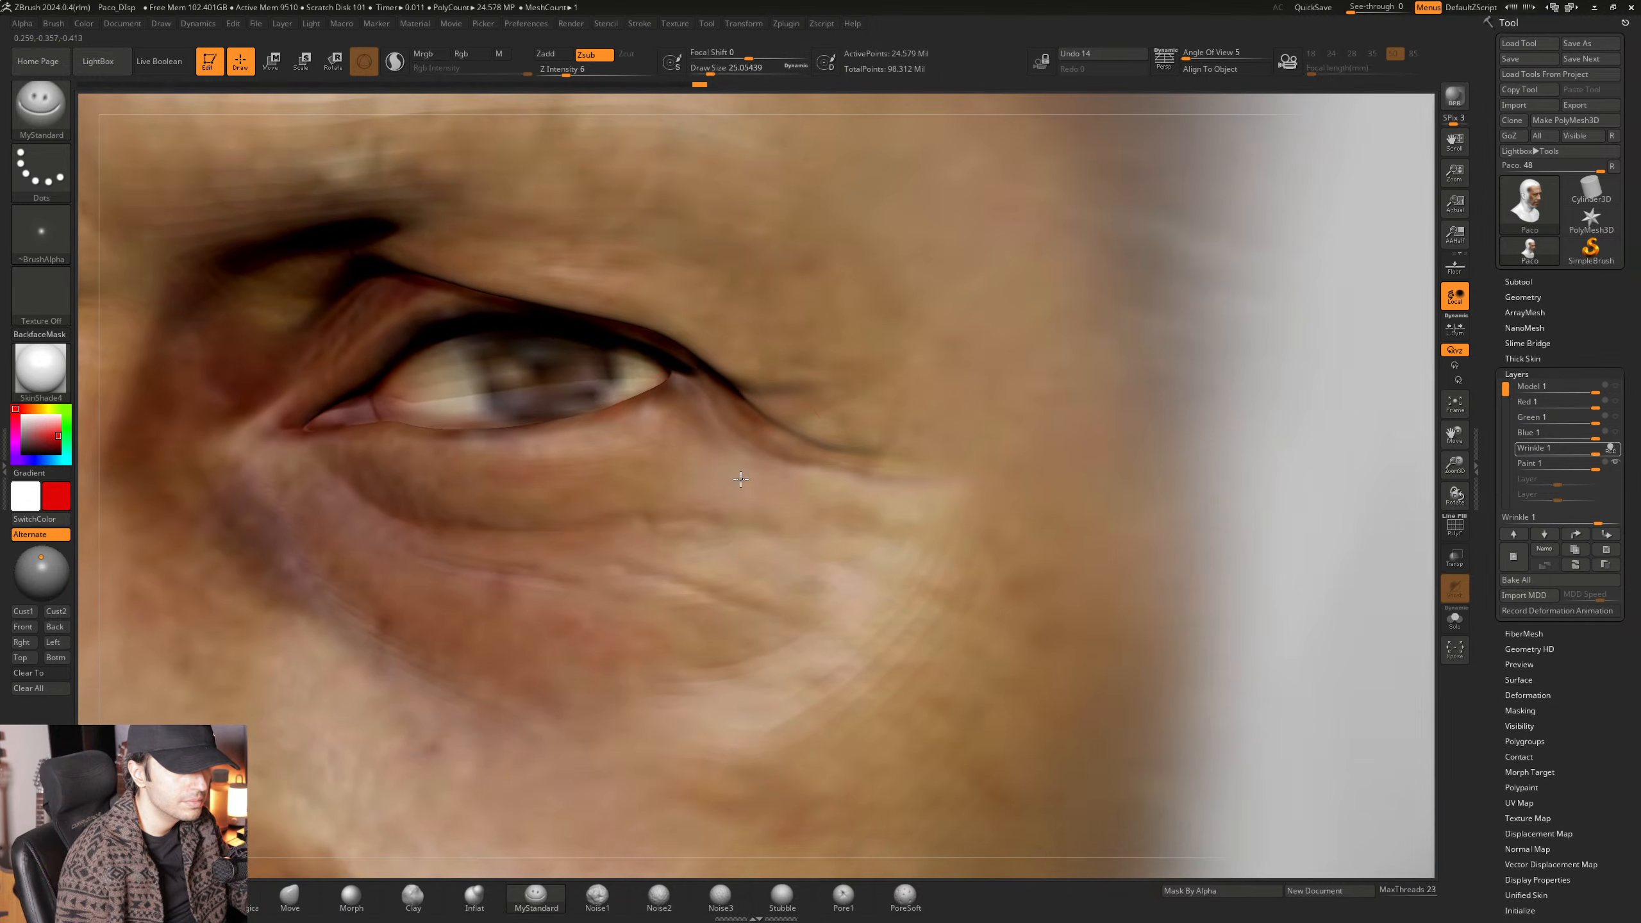
{"action": "right_click_drag", "start_coordinate": [633, 510], "coordinate": [704, 506]}
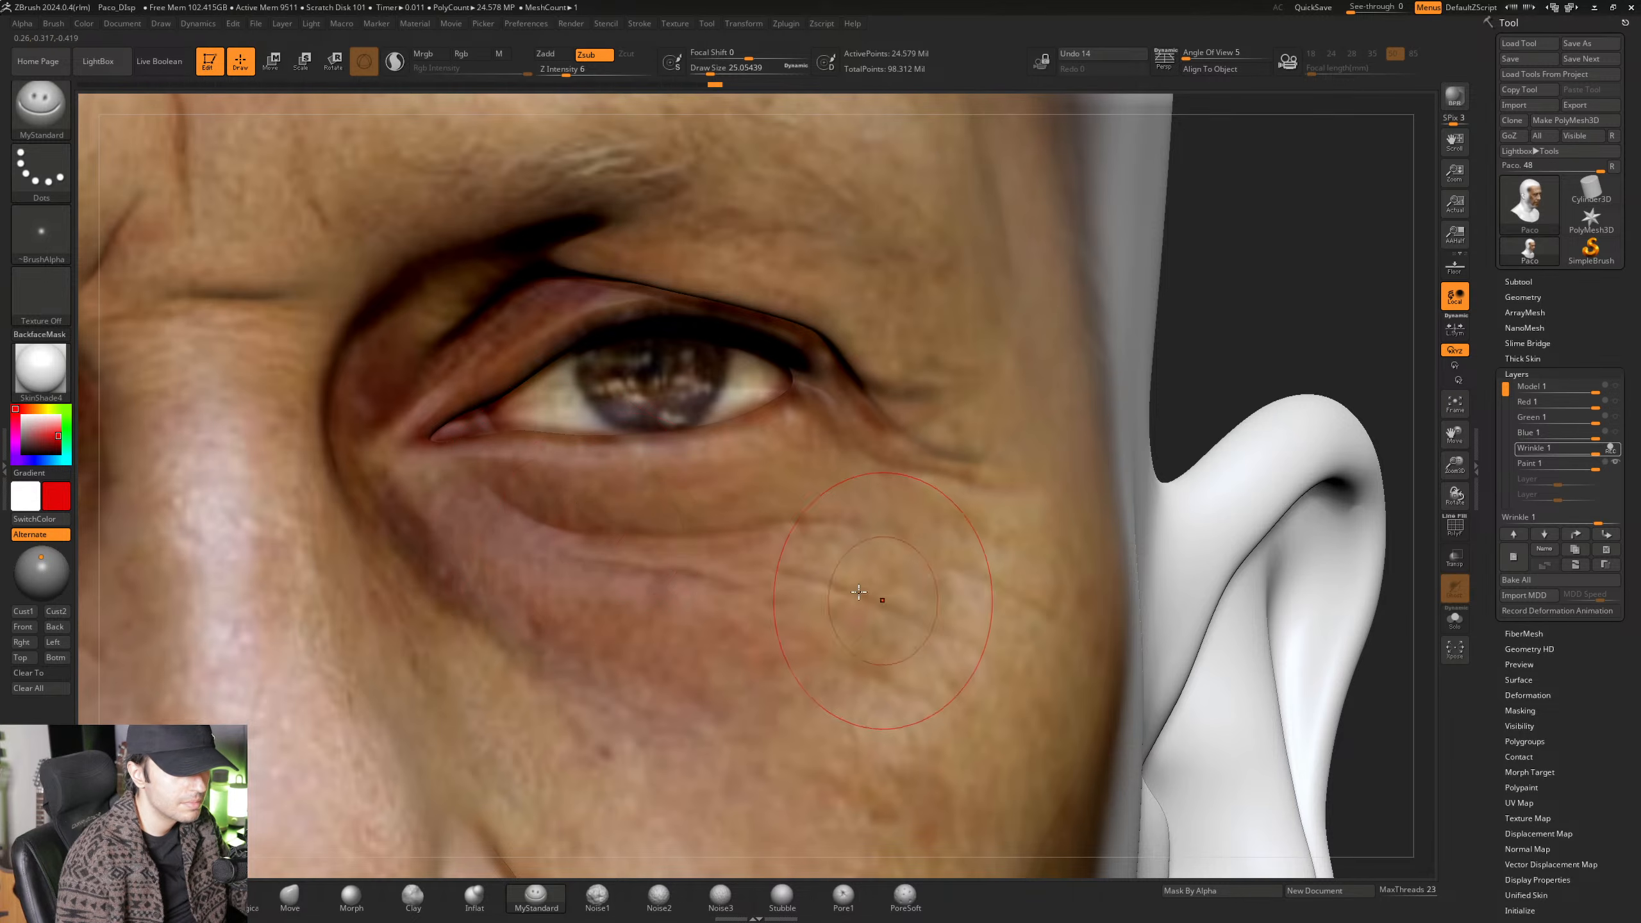
{"action": "right_click_drag", "start_coordinate": [858, 592], "coordinate": [735, 525]}
{"action": "right_click_drag", "start_coordinate": [885, 583], "coordinate": [642, 492]}
{"action": "mouse_move", "coordinate": [820, 543]}
{"action": "right_mouse_down"}
{"action": "mouse_move", "coordinate": [732, 499]}
{"action": "mouse_move", "coordinate": [748, 516]}
{"action": "mouse_move", "coordinate": [509, 520]}
{"action": "mouse_move", "coordinate": [659, 517]}
{"action": "mouse_move", "coordinate": [607, 524]}
{"action": "right_mouse_up"}
Examine the eyelid fold and outer-corner creases from the side, ending with the whole painted face in front view.
{"action": "key", "text": "ctrl"}
{"action": "mouse_move", "coordinate": [620, 607]}
{"action": "right_mouse_down", "text": "alt"}
{"action": "mouse_move", "coordinate": [562, 396]}
{"action": "mouse_move", "coordinate": [420, 385]}
{"action": "mouse_move", "coordinate": [510, 394]}
{"action": "right_mouse_up", "text": "alt"}
{"action": "mouse_move", "coordinate": [647, 421]}
{"action": "right_mouse_down", "text": "alt"}
{"action": "mouse_move", "coordinate": [672, 574]}
{"action": "mouse_move", "coordinate": [729, 510]}
{"action": "mouse_move", "coordinate": [716, 505]}
{"action": "mouse_move", "coordinate": [763, 502]}
{"action": "right_mouse_up", "text": "alt"}
{"action": "mouse_move", "coordinate": [681, 447]}
{"action": "right_mouse_down", "text": "alt"}
{"action": "mouse_move", "coordinate": [687, 530]}
{"action": "mouse_move", "coordinate": [636, 473]}
{"action": "mouse_move", "coordinate": [646, 569]}
{"action": "right_mouse_up", "text": "alt"}
{"action": "mouse_move", "coordinate": [647, 568]}
{"action": "right_mouse_down", "text": "ctrl"}
{"action": "mouse_move", "coordinate": [549, 542]}
{"action": "mouse_move", "coordinate": [696, 493]}
{"action": "mouse_move", "coordinate": [645, 525]}
{"action": "right_mouse_up", "text": "ctrl"}
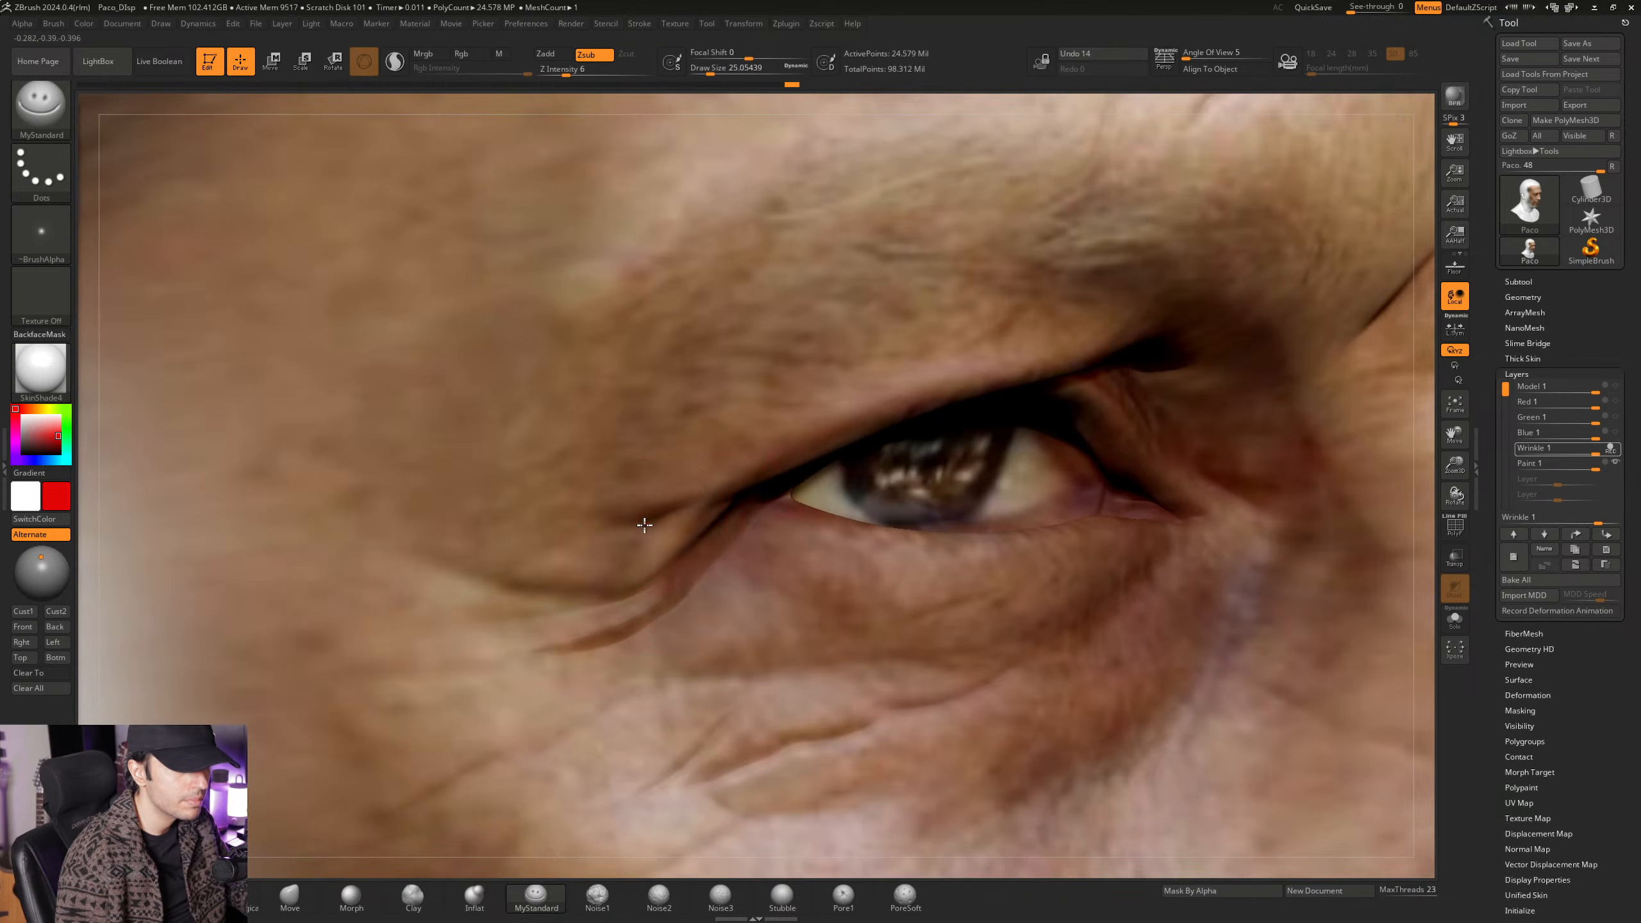
{"action": "mouse_move", "coordinate": [760, 469]}
{"action": "right_mouse_down"}
{"action": "mouse_move", "coordinate": [696, 503]}
{"action": "mouse_move", "coordinate": [593, 516]}
{"action": "right_mouse_up"}
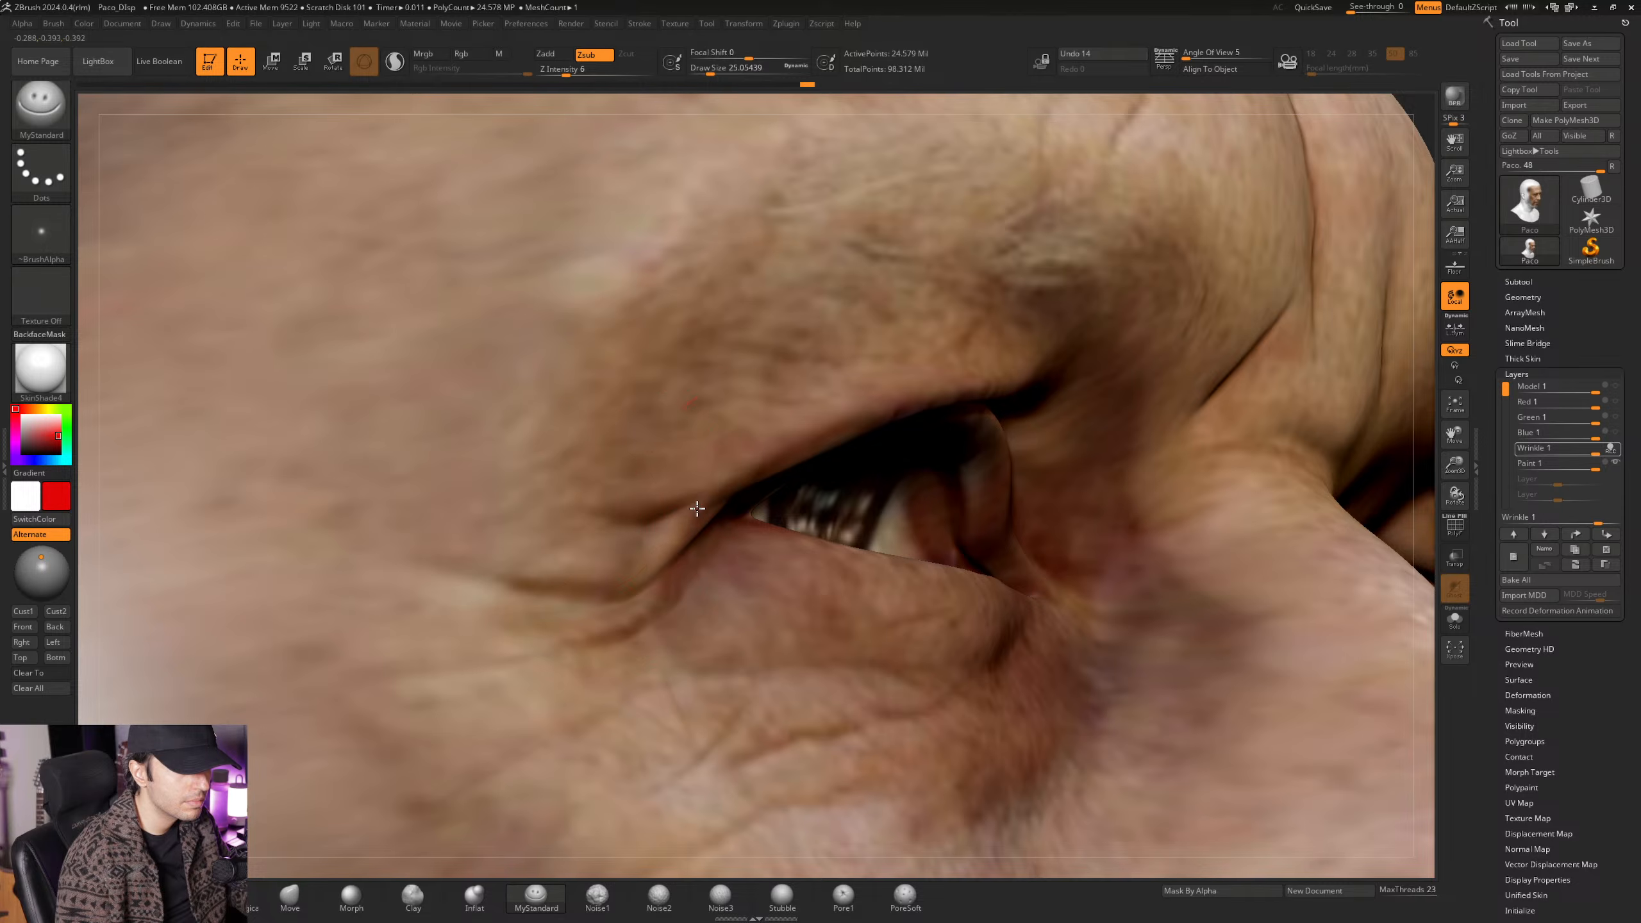
{"action": "right_click_drag", "start_coordinate": [696, 509], "coordinate": [733, 489]}
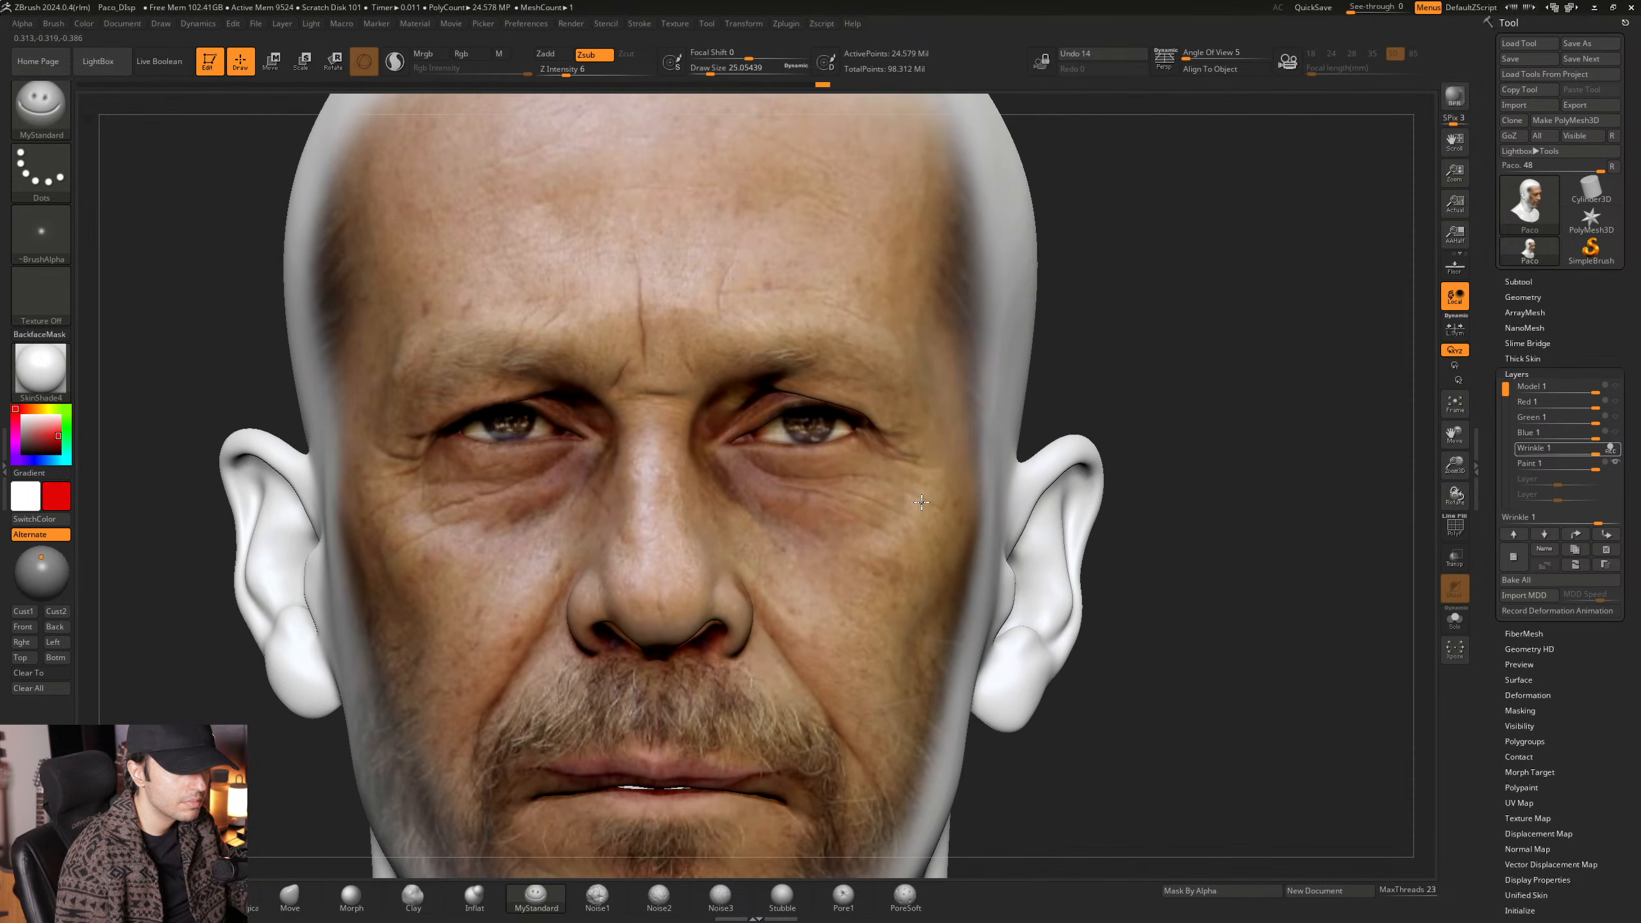
Frame the forehead wrinkles above the brows and set the brush draw size to about 20.
{"action": "mouse_move", "coordinate": [922, 503]}
{"action": "right_mouse_down"}
{"action": "mouse_move", "coordinate": [783, 498]}
{"action": "mouse_move", "coordinate": [912, 492]}
{"action": "mouse_move", "coordinate": [851, 479]}
{"action": "mouse_move", "coordinate": [924, 414]}
{"action": "mouse_move", "coordinate": [879, 509]}
{"action": "mouse_move", "coordinate": [875, 462]}
{"action": "mouse_move", "coordinate": [858, 491]}
{"action": "mouse_move", "coordinate": [864, 463]}
{"action": "right_mouse_up"}
{"action": "mouse_move", "coordinate": [864, 463]}
{"action": "right_mouse_down"}
{"action": "mouse_move", "coordinate": [840, 537]}
{"action": "mouse_move", "coordinate": [874, 504]}
{"action": "mouse_move", "coordinate": [855, 534]}
{"action": "mouse_move", "coordinate": [728, 471]}
{"action": "mouse_move", "coordinate": [726, 442]}
{"action": "mouse_move", "coordinate": [796, 491]}
{"action": "mouse_move", "coordinate": [754, 497]}
{"action": "mouse_move", "coordinate": [723, 453]}
{"action": "mouse_move", "coordinate": [690, 441]}
{"action": "mouse_move", "coordinate": [692, 464]}
{"action": "mouse_move", "coordinate": [679, 399]}
{"action": "mouse_move", "coordinate": [632, 484]}
{"action": "mouse_move", "coordinate": [604, 438]}
{"action": "right_mouse_up"}
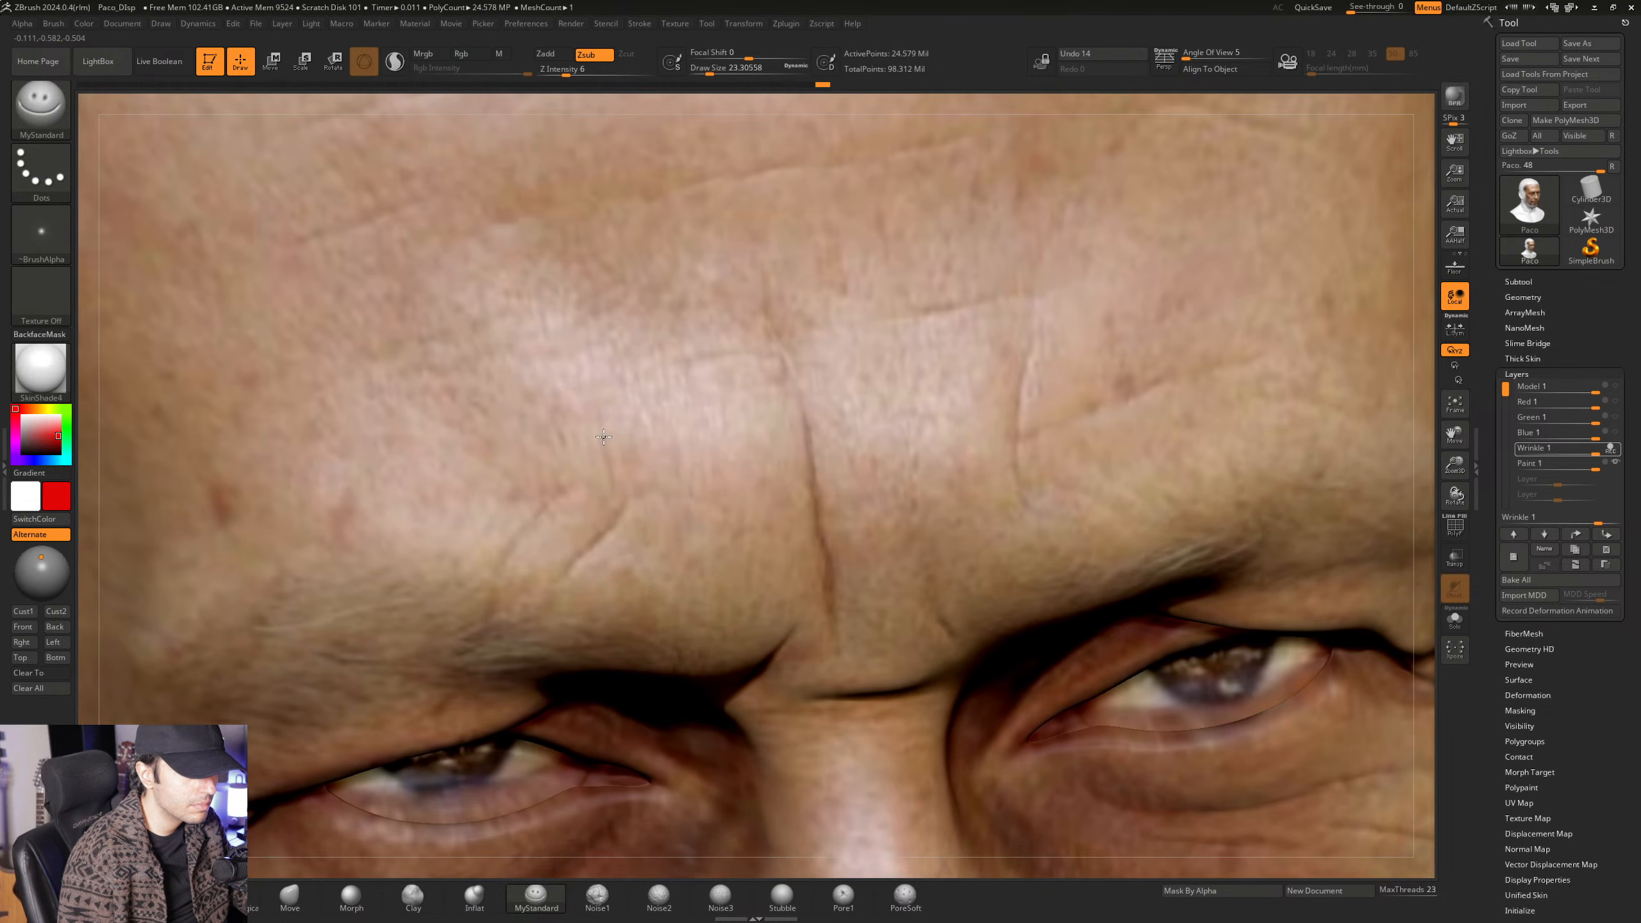
{"action": "mouse_move", "coordinate": [972, 454]}
{"action": "right_mouse_down"}
{"action": "mouse_move", "coordinate": [717, 552]}
{"action": "mouse_move", "coordinate": [643, 521]}
{"action": "mouse_move", "coordinate": [593, 550]}
{"action": "mouse_move", "coordinate": [547, 547]}
{"action": "mouse_move", "coordinate": [692, 531]}
{"action": "right_mouse_up"}
{"action": "mouse_move", "coordinate": [682, 457]}
{"action": "right_mouse_down"}
{"action": "mouse_move", "coordinate": [695, 542]}
{"action": "mouse_move", "coordinate": [851, 524]}
{"action": "mouse_move", "coordinate": [865, 488]}
{"action": "mouse_move", "coordinate": [730, 502]}
{"action": "mouse_move", "coordinate": [677, 446]}
{"action": "mouse_move", "coordinate": [581, 596]}
{"action": "right_mouse_up"}
{"action": "key", "text": "space"}
{"action": "left_click_drag", "start_coordinate": [640, 510], "coordinate": [638, 510]}
{"action": "mouse_move", "coordinate": [607, 475]}
{"action": "right_mouse_down"}
{"action": "mouse_move", "coordinate": [663, 491]}
{"action": "mouse_move", "coordinate": [717, 475]}
{"action": "mouse_move", "coordinate": [605, 502]}
{"action": "right_mouse_up"}
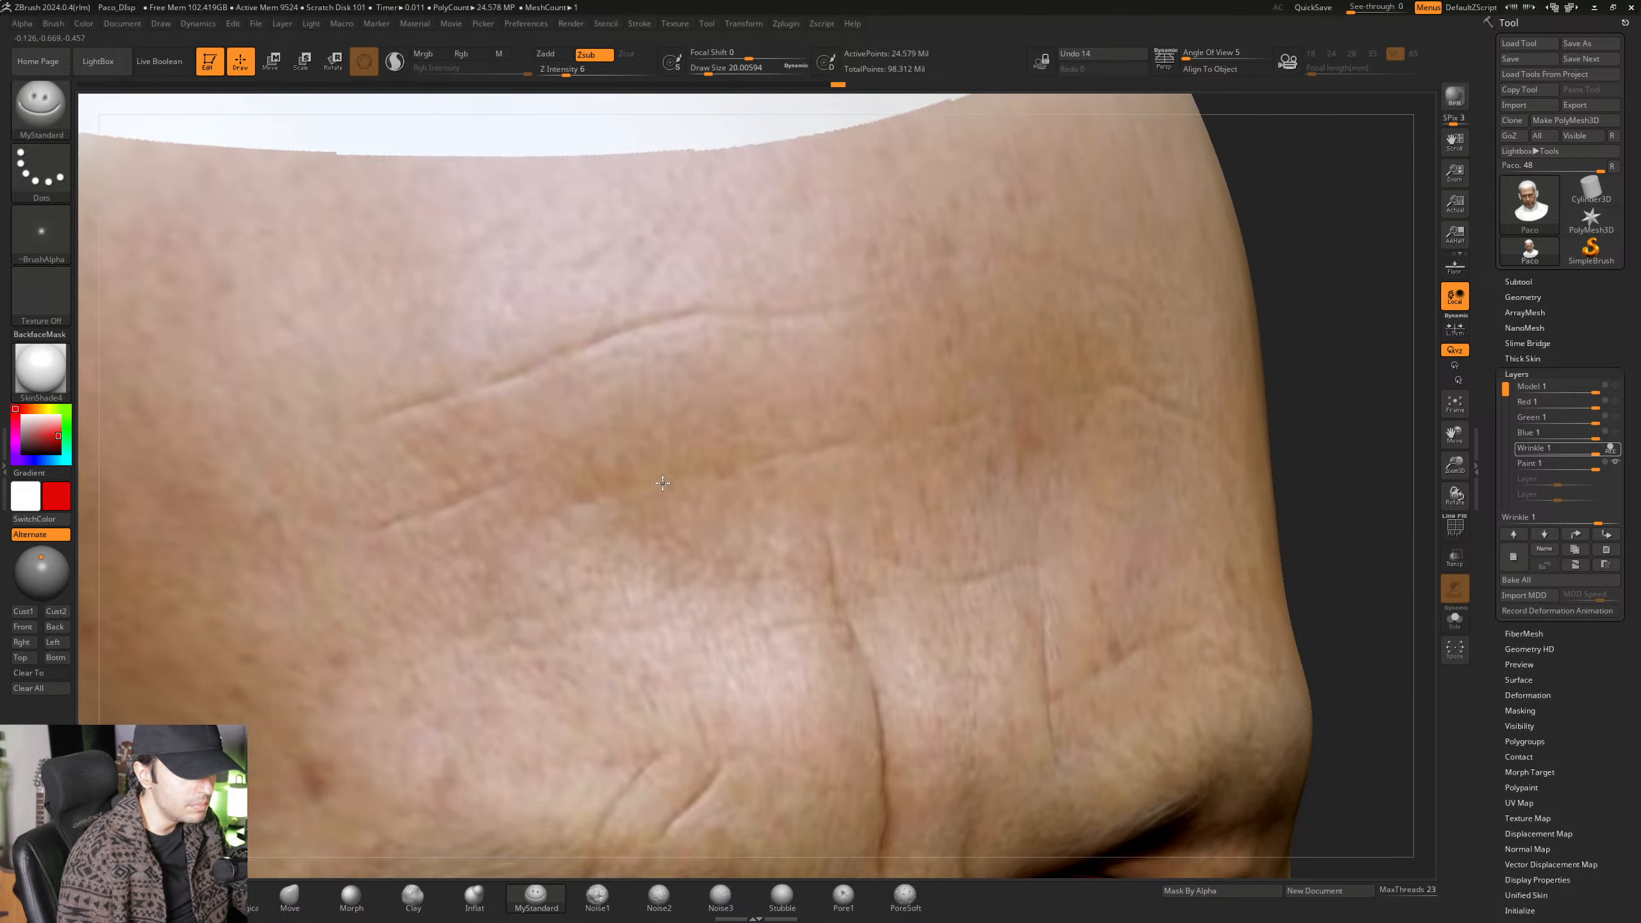
Follow the upper forehead creases toward the temple and set the brush draw size to about 23.
{"action": "mouse_move", "coordinate": [711, 476]}
{"action": "right_mouse_down"}
{"action": "mouse_move", "coordinate": [613, 518]}
{"action": "mouse_move", "coordinate": [586, 549]}
{"action": "mouse_move", "coordinate": [670, 522]}
{"action": "right_mouse_up"}
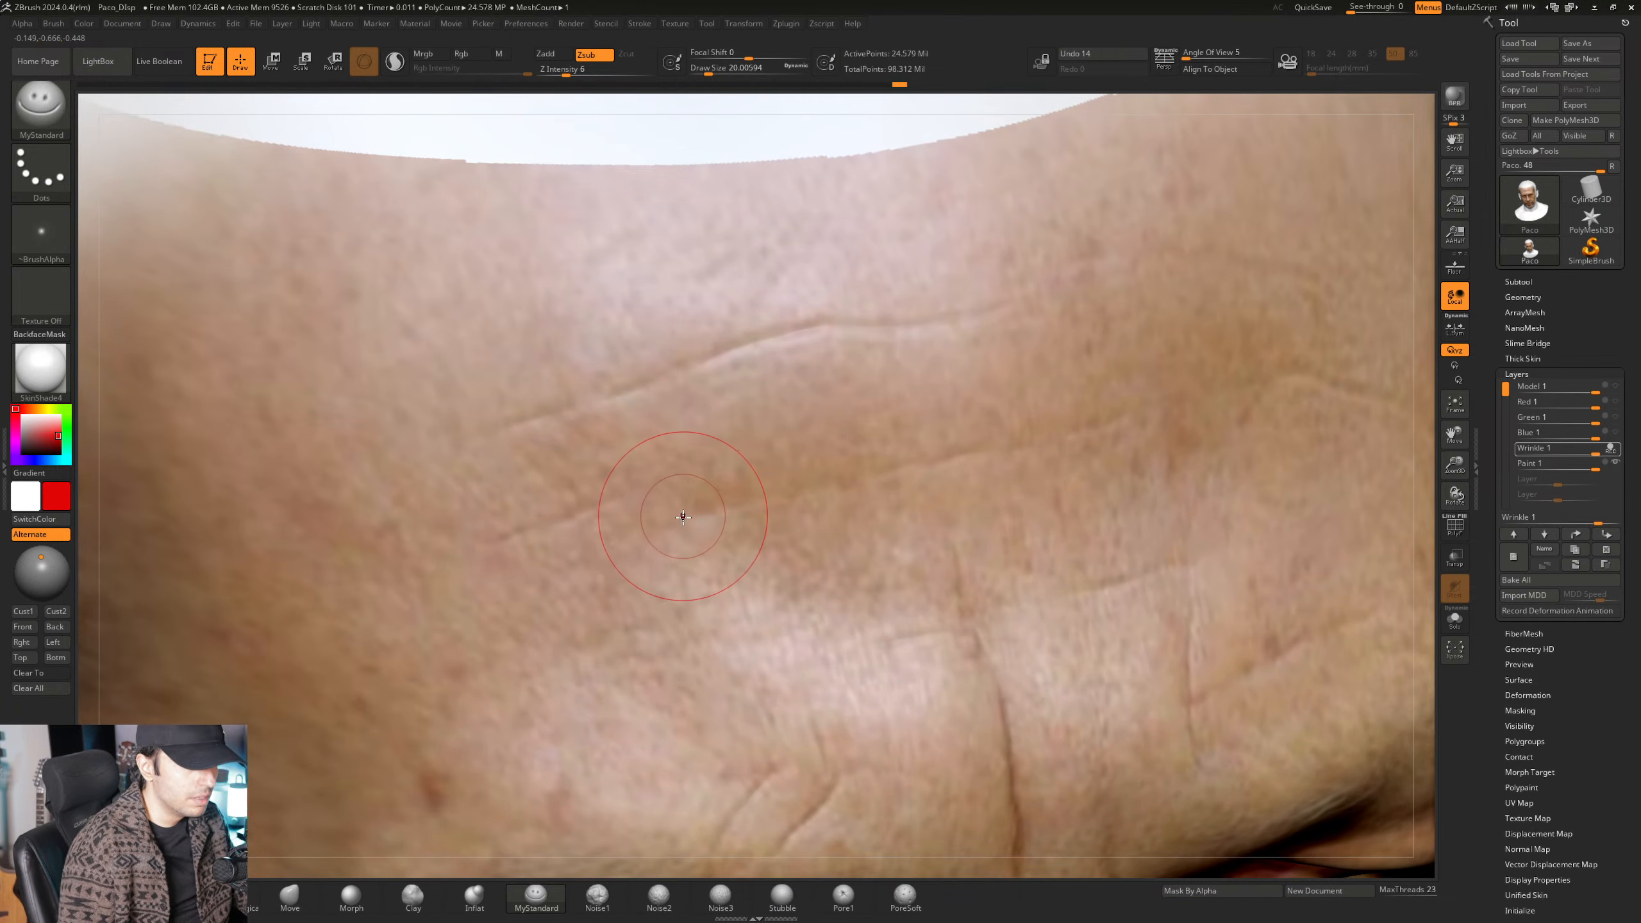
{"action": "mouse_move", "coordinate": [699, 526]}
{"action": "right_mouse_down"}
{"action": "mouse_move", "coordinate": [636, 527]}
{"action": "mouse_move", "coordinate": [717, 517]}
{"action": "mouse_move", "coordinate": [659, 550]}
{"action": "mouse_move", "coordinate": [758, 522]}
{"action": "mouse_move", "coordinate": [691, 501]}
{"action": "mouse_move", "coordinate": [695, 533]}
{"action": "right_mouse_up"}
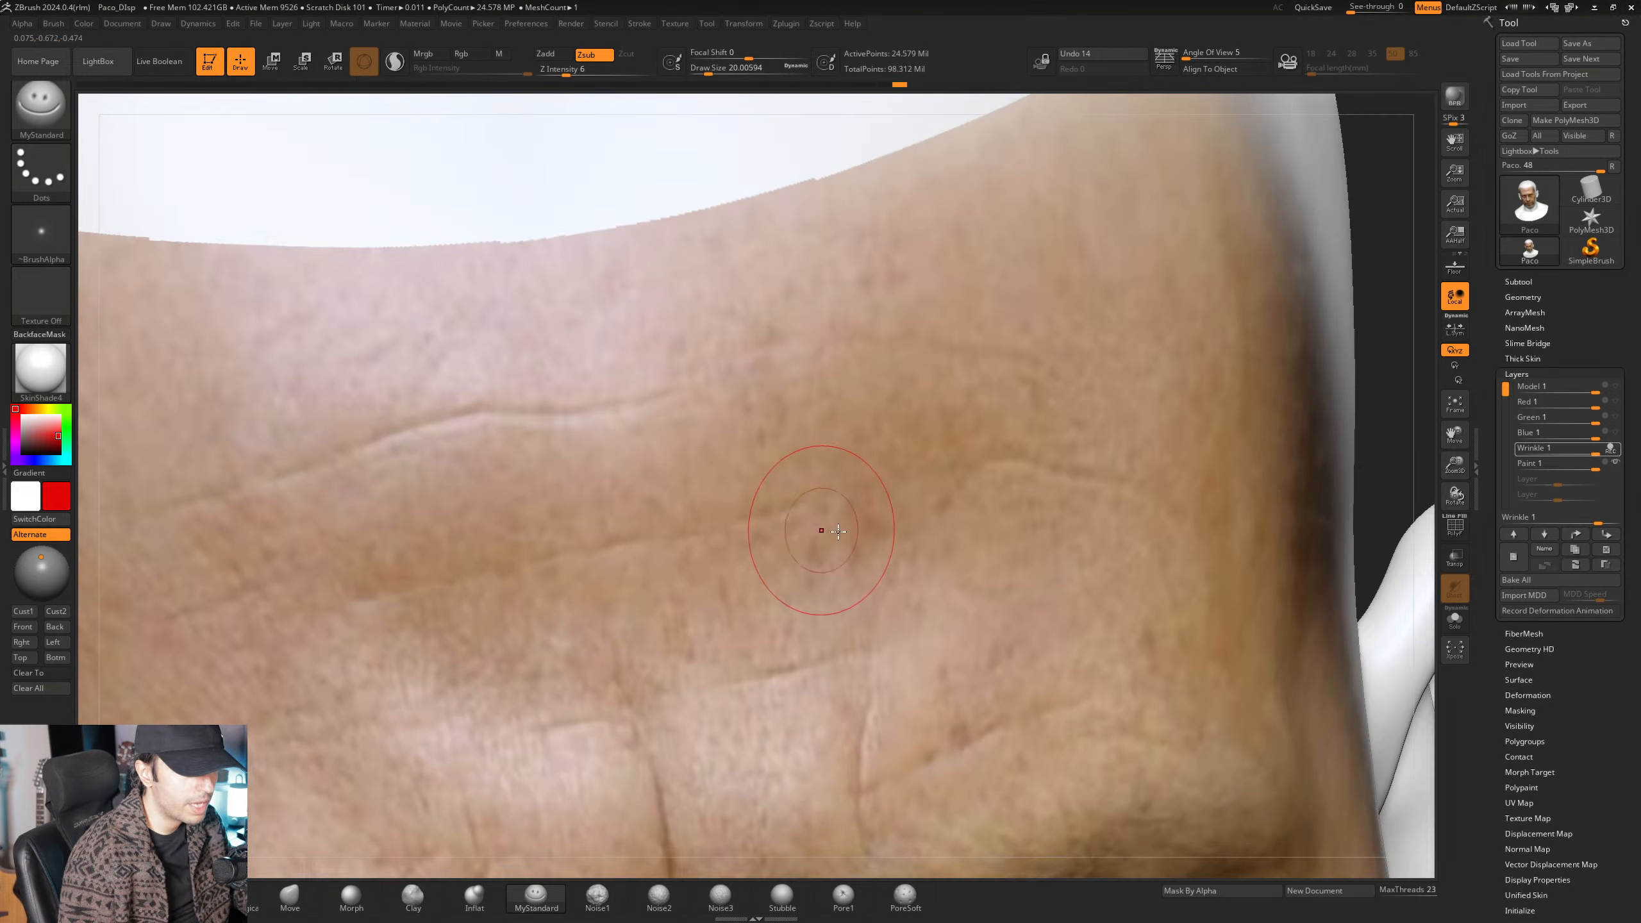
{"action": "mouse_move", "coordinate": [838, 531]}
{"action": "right_mouse_down"}
{"action": "mouse_move", "coordinate": [776, 543]}
{"action": "mouse_move", "coordinate": [768, 527]}
{"action": "mouse_move", "coordinate": [868, 503]}
{"action": "mouse_move", "coordinate": [905, 441]}
{"action": "mouse_move", "coordinate": [814, 514]}
{"action": "mouse_move", "coordinate": [716, 509]}
{"action": "right_mouse_up"}
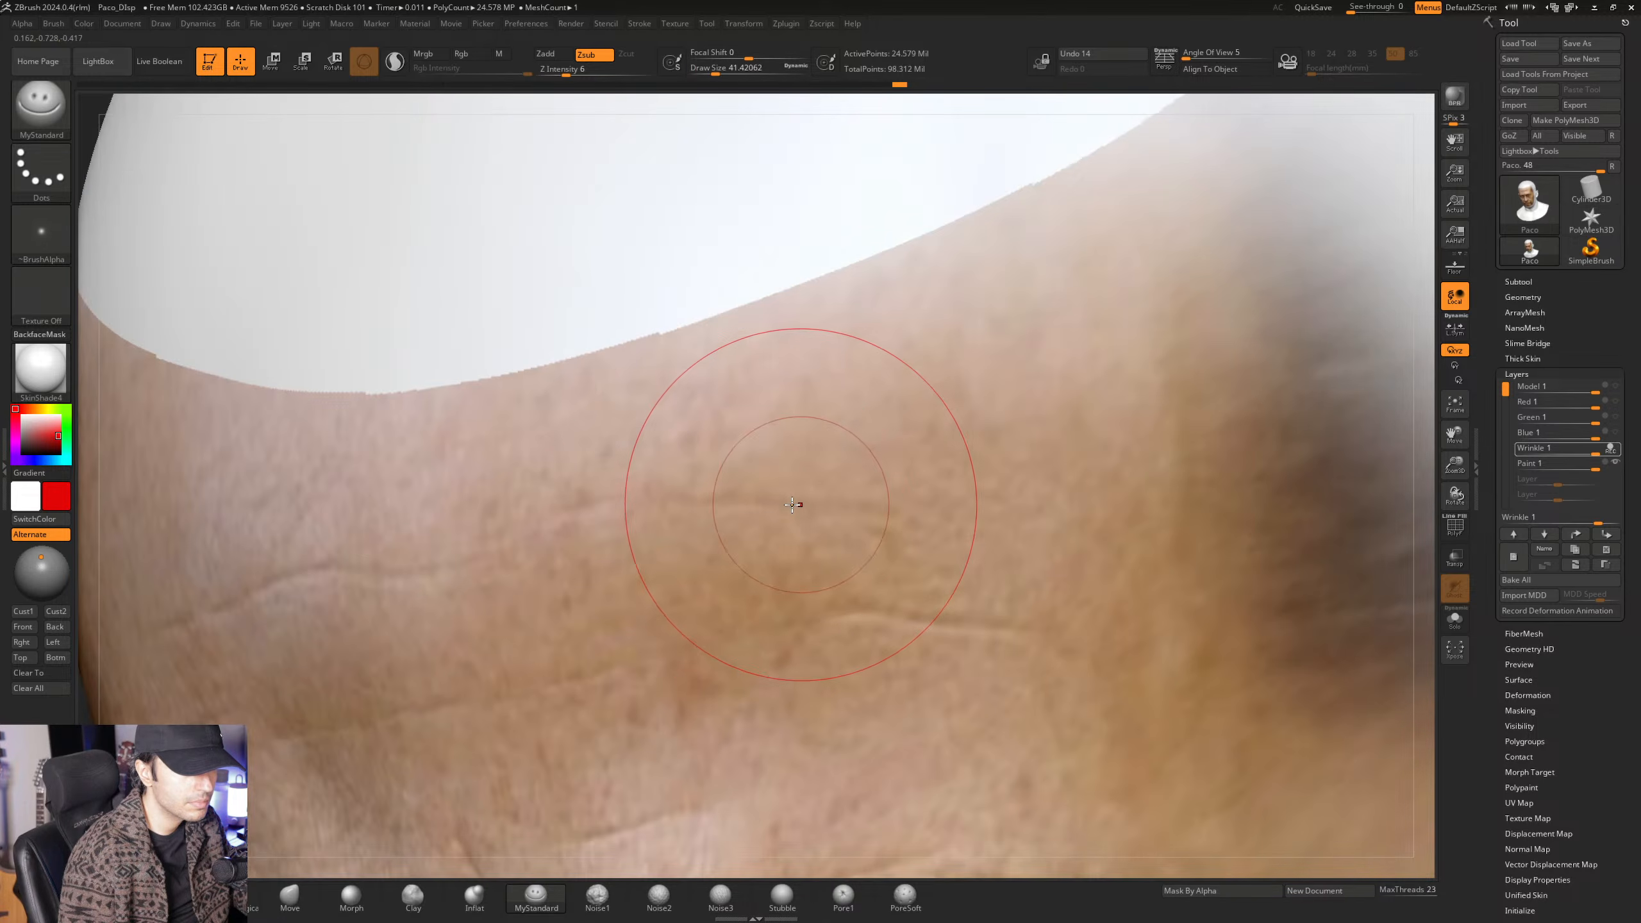
{"action": "mouse_move", "coordinate": [857, 516]}
{"action": "right_mouse_down"}
{"action": "mouse_move", "coordinate": [811, 519]}
{"action": "mouse_move", "coordinate": [890, 505]}
{"action": "mouse_move", "coordinate": [664, 499]}
{"action": "right_mouse_up"}
{"action": "right_click", "coordinate": [808, 520]}
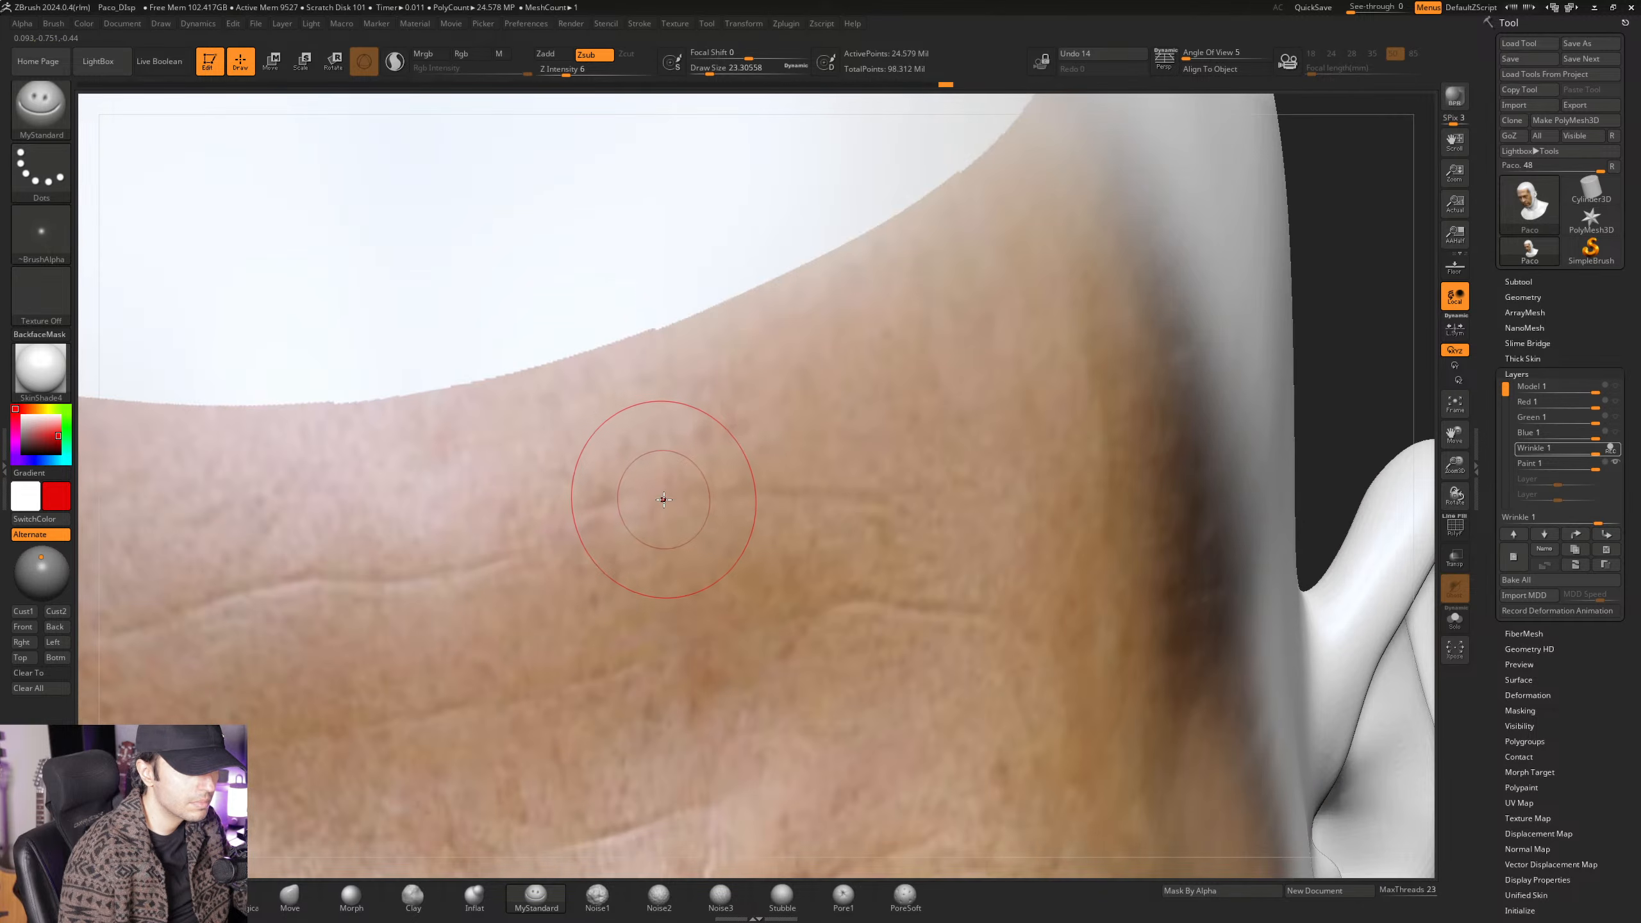
Examine the whole painted head in side, three-quarter and front views to judge the overall wrinkle placement.
{"action": "mouse_move", "coordinate": [937, 481]}
{"action": "right_mouse_down", "text": "ctrl"}
{"action": "mouse_move", "coordinate": [918, 462]}
{"action": "mouse_move", "coordinate": [569, 414]}
{"action": "mouse_move", "coordinate": [778, 462]}
{"action": "mouse_move", "coordinate": [633, 466]}
{"action": "mouse_move", "coordinate": [763, 601]}
{"action": "mouse_move", "coordinate": [736, 568]}
{"action": "right_mouse_up", "text": "ctrl"}
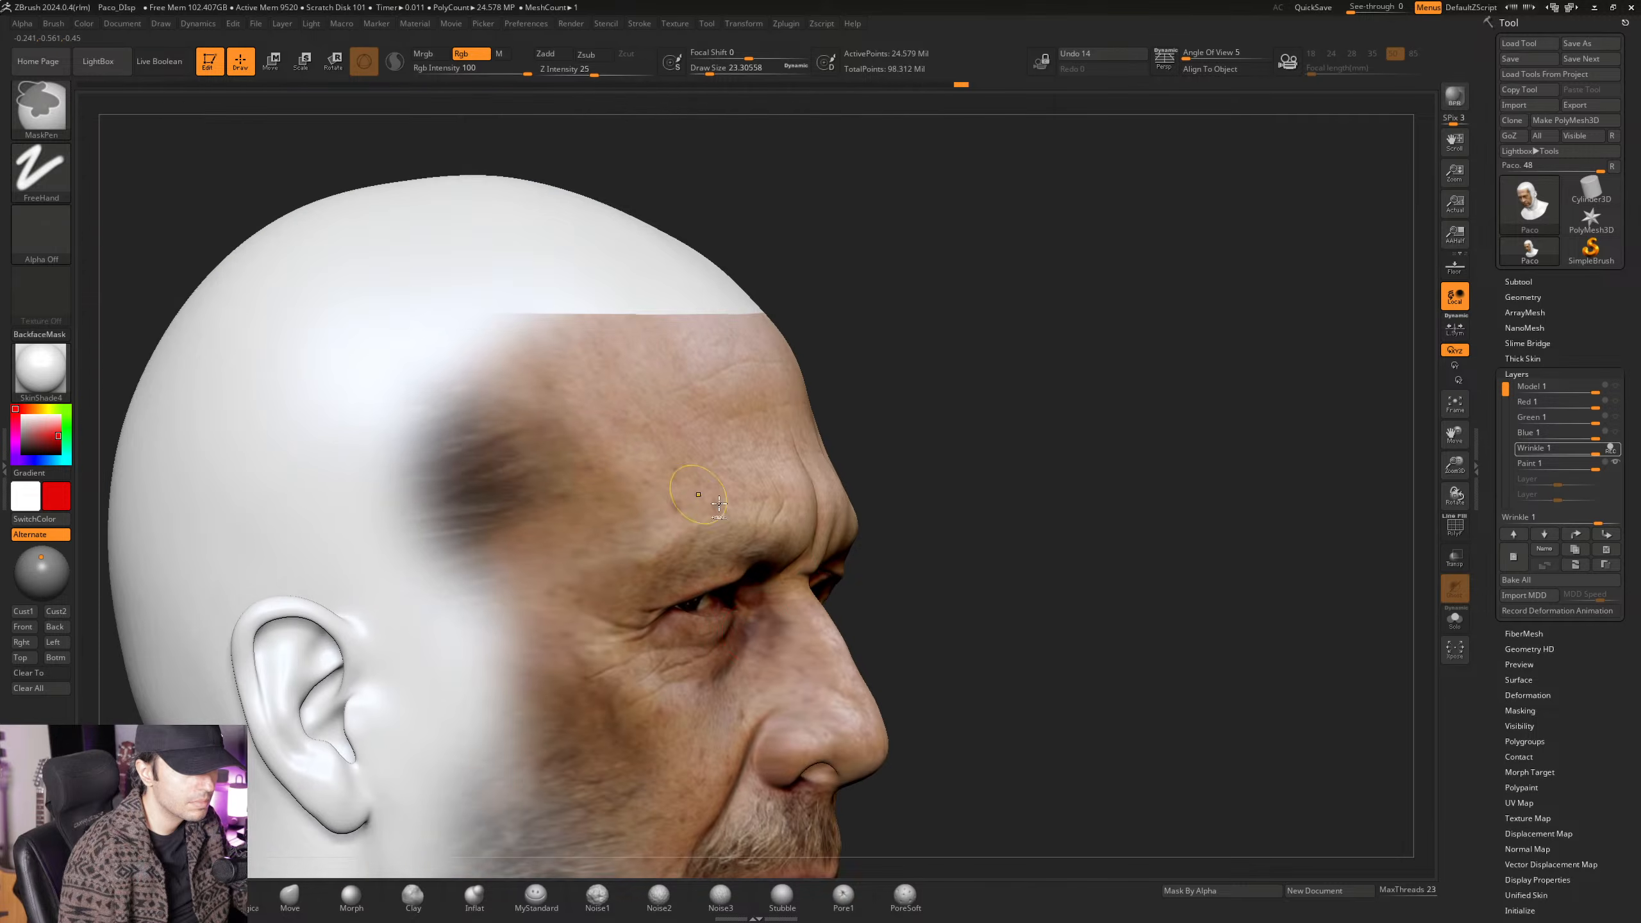
{"action": "mouse_move", "coordinate": [744, 631]}
{"action": "right_mouse_down", "text": "alt"}
{"action": "mouse_move", "coordinate": [722, 420]}
{"action": "mouse_move", "coordinate": [685, 453]}
{"action": "mouse_move", "coordinate": [775, 466]}
{"action": "mouse_move", "coordinate": [724, 485]}
{"action": "mouse_move", "coordinate": [786, 575]}
{"action": "mouse_move", "coordinate": [734, 508]}
{"action": "mouse_move", "coordinate": [750, 491]}
{"action": "mouse_move", "coordinate": [712, 463]}
{"action": "mouse_move", "coordinate": [741, 457]}
{"action": "right_mouse_up", "text": "alt"}
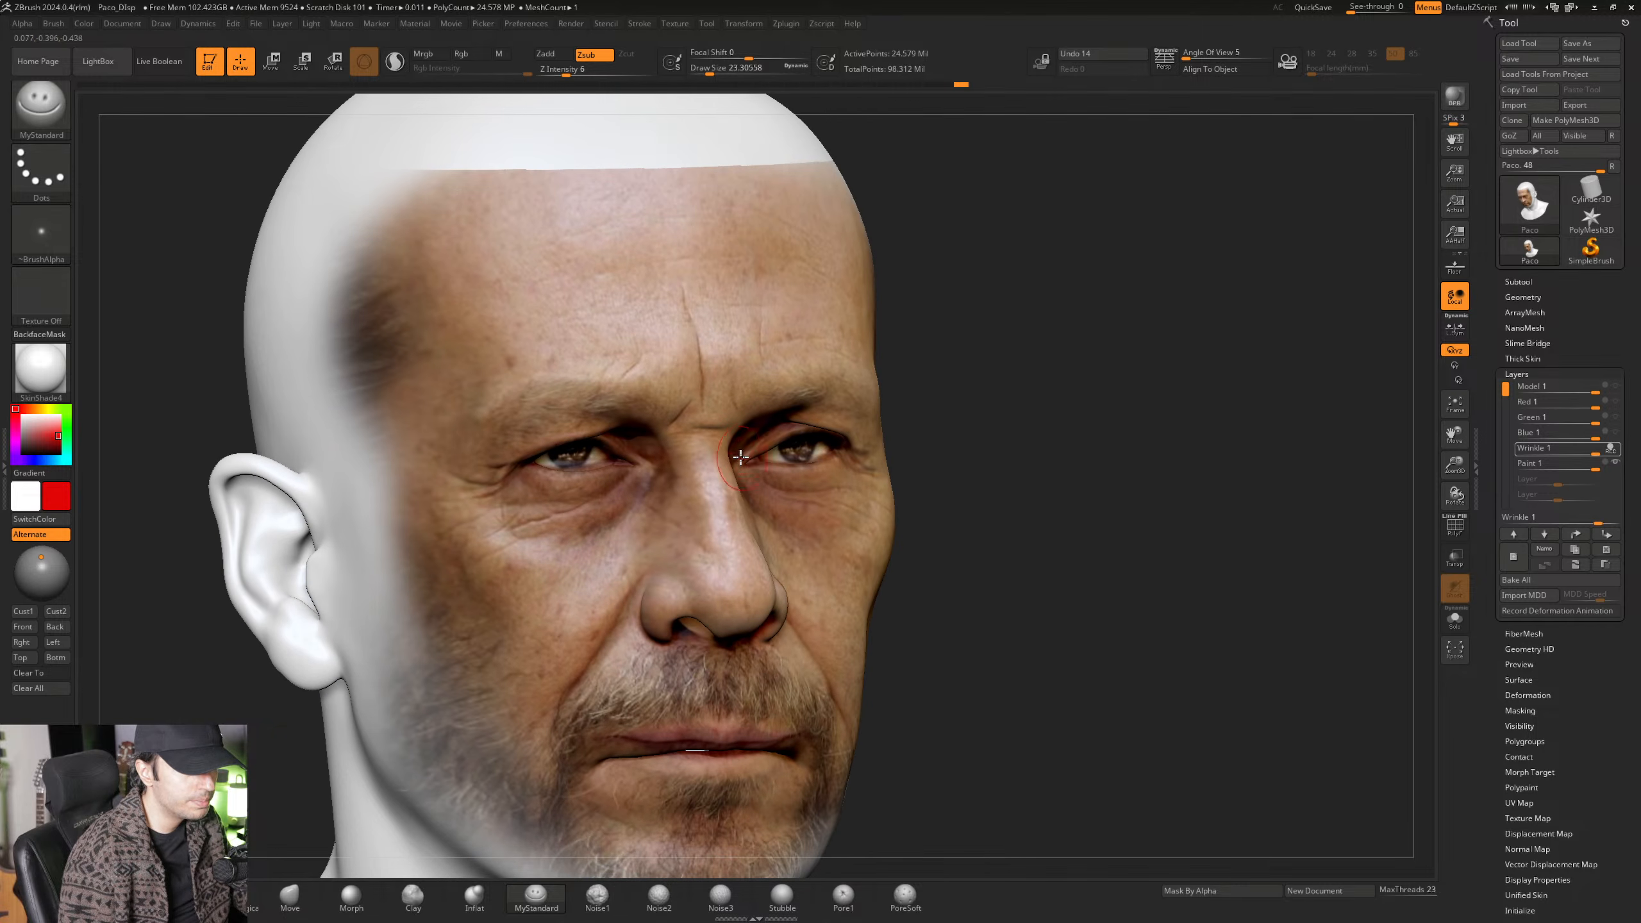
{"action": "key", "text": "super"}
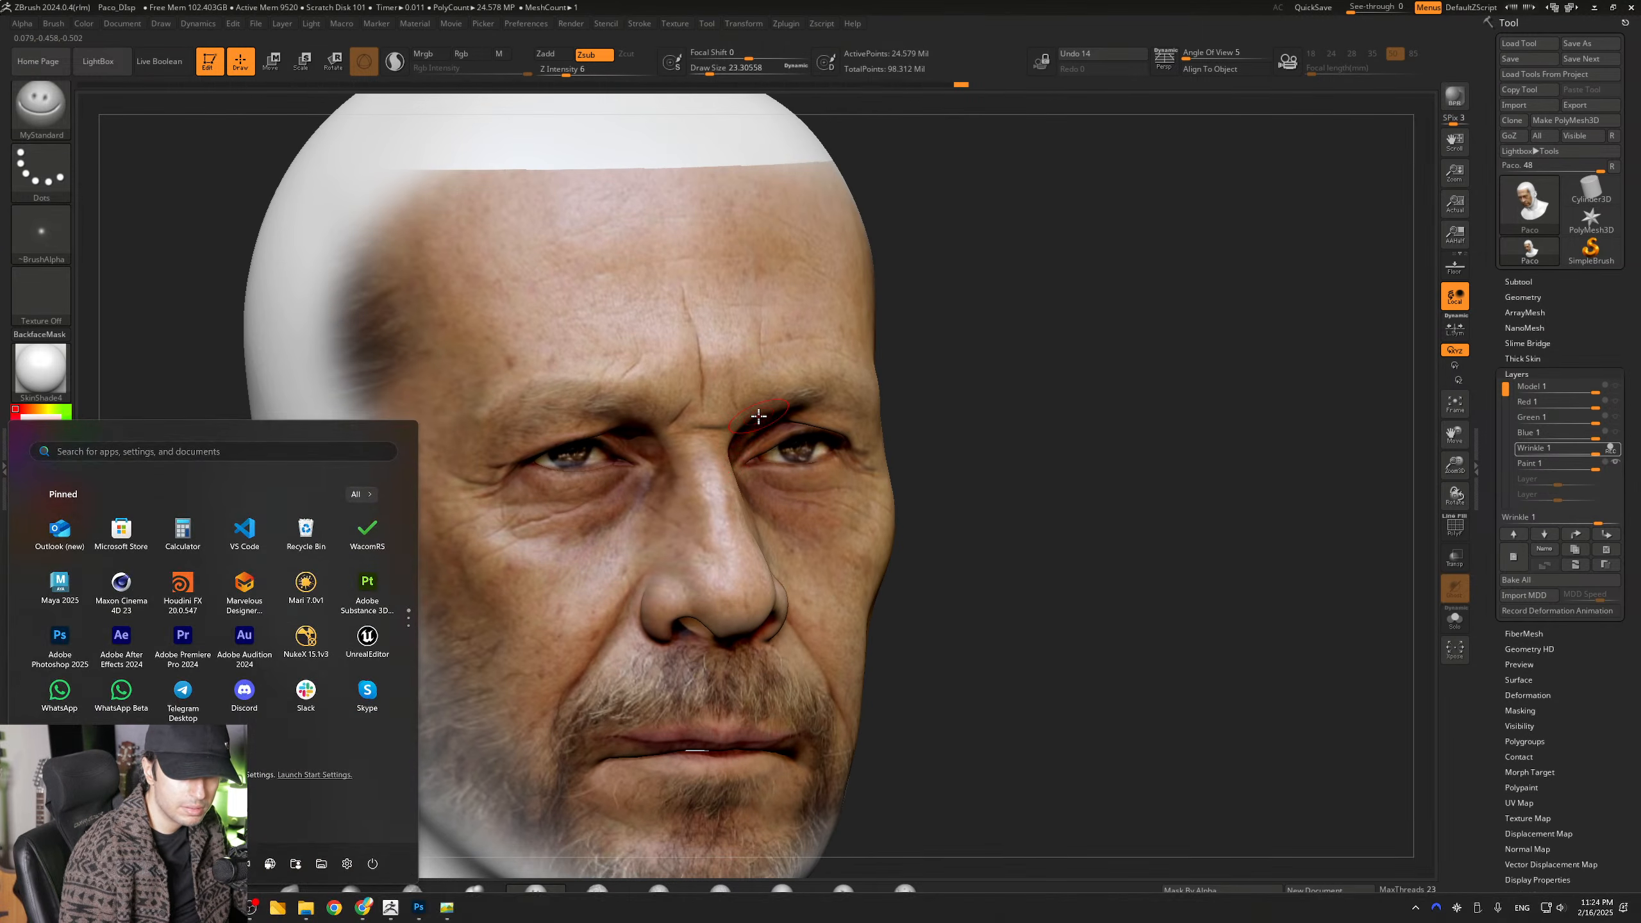
{"action": "key", "text": "super"}
{"action": "mouse_move", "coordinate": [758, 414]}
{"action": "right_mouse_down"}
{"action": "mouse_move", "coordinate": [732, 450]}
{"action": "mouse_move", "coordinate": [751, 417]}
{"action": "mouse_move", "coordinate": [737, 443]}
{"action": "mouse_move", "coordinate": [713, 438]}
{"action": "mouse_move", "coordinate": [729, 440]}
{"action": "mouse_move", "coordinate": [707, 532]}
{"action": "mouse_move", "coordinate": [714, 434]}
{"action": "right_mouse_up"}
{"action": "key", "text": "ctrl"}
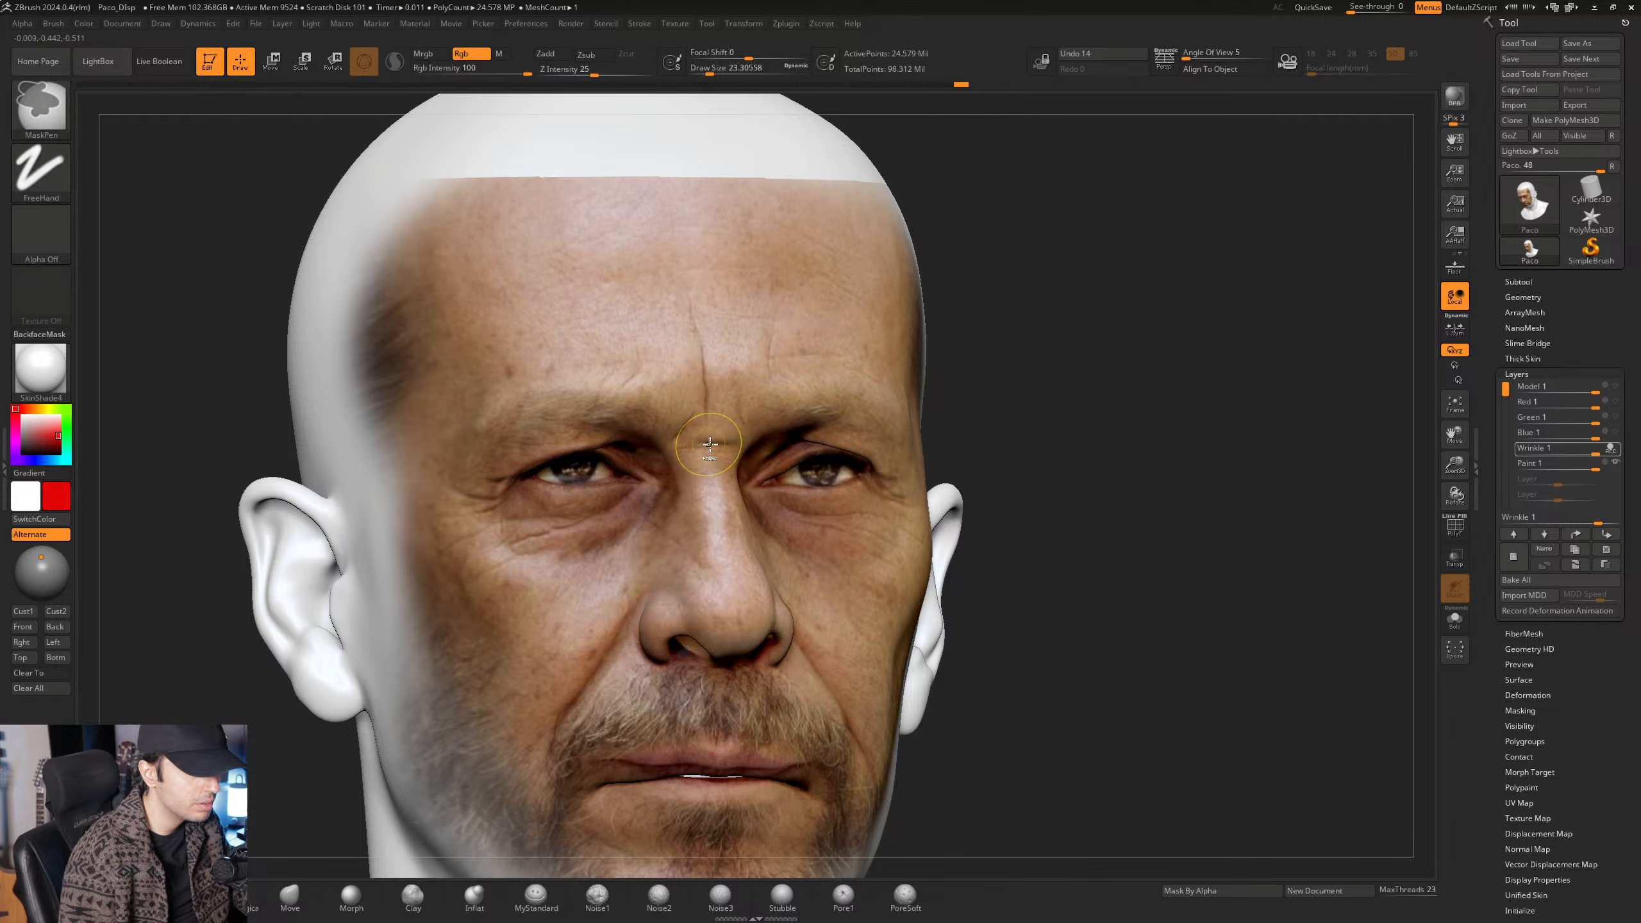
{"action": "mouse_move", "coordinate": [817, 450]}
{"action": "right_mouse_down"}
{"action": "mouse_move", "coordinate": [693, 474]}
{"action": "mouse_move", "coordinate": [765, 438]}
{"action": "mouse_move", "coordinate": [737, 550]}
{"action": "mouse_move", "coordinate": [597, 407]}
{"action": "mouse_move", "coordinate": [530, 414]}
{"action": "right_mouse_up"}
{"action": "right_click_drag", "start_coordinate": [737, 615], "coordinate": [744, 666], "text": "ctrl"}
{"action": "right_click_drag", "start_coordinate": [853, 711], "coordinate": [1053, 463], "text": "alt"}
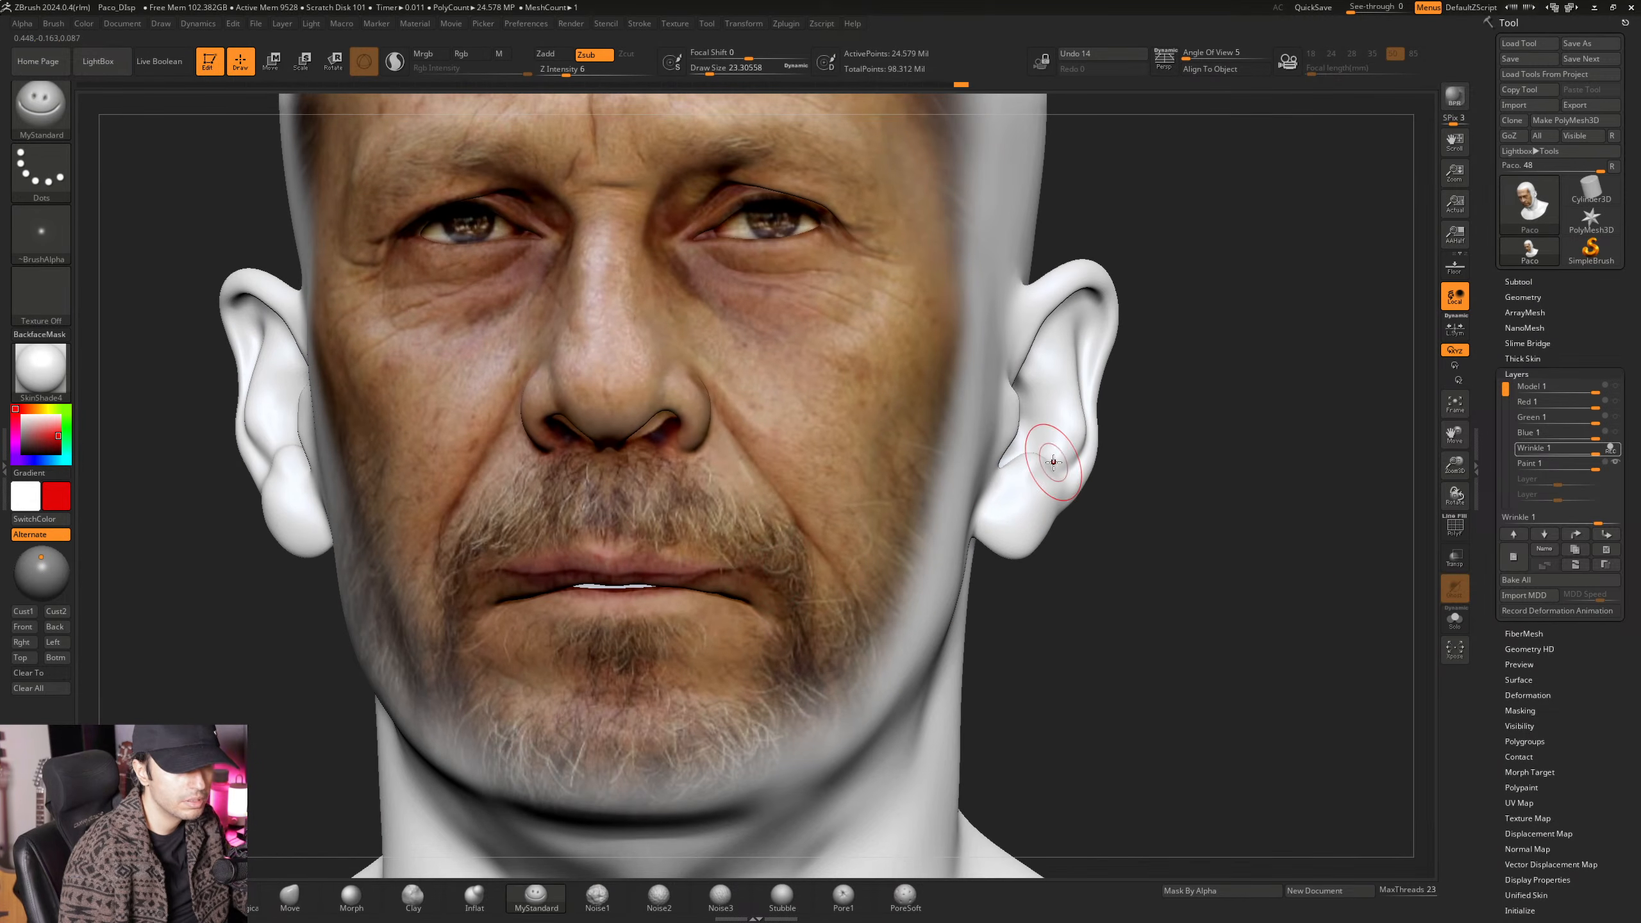
Hide the Paint 1 layer and switch the sculpt's material to BasicMaterial2.
{"action": "left_click", "coordinate": [1616, 463]}
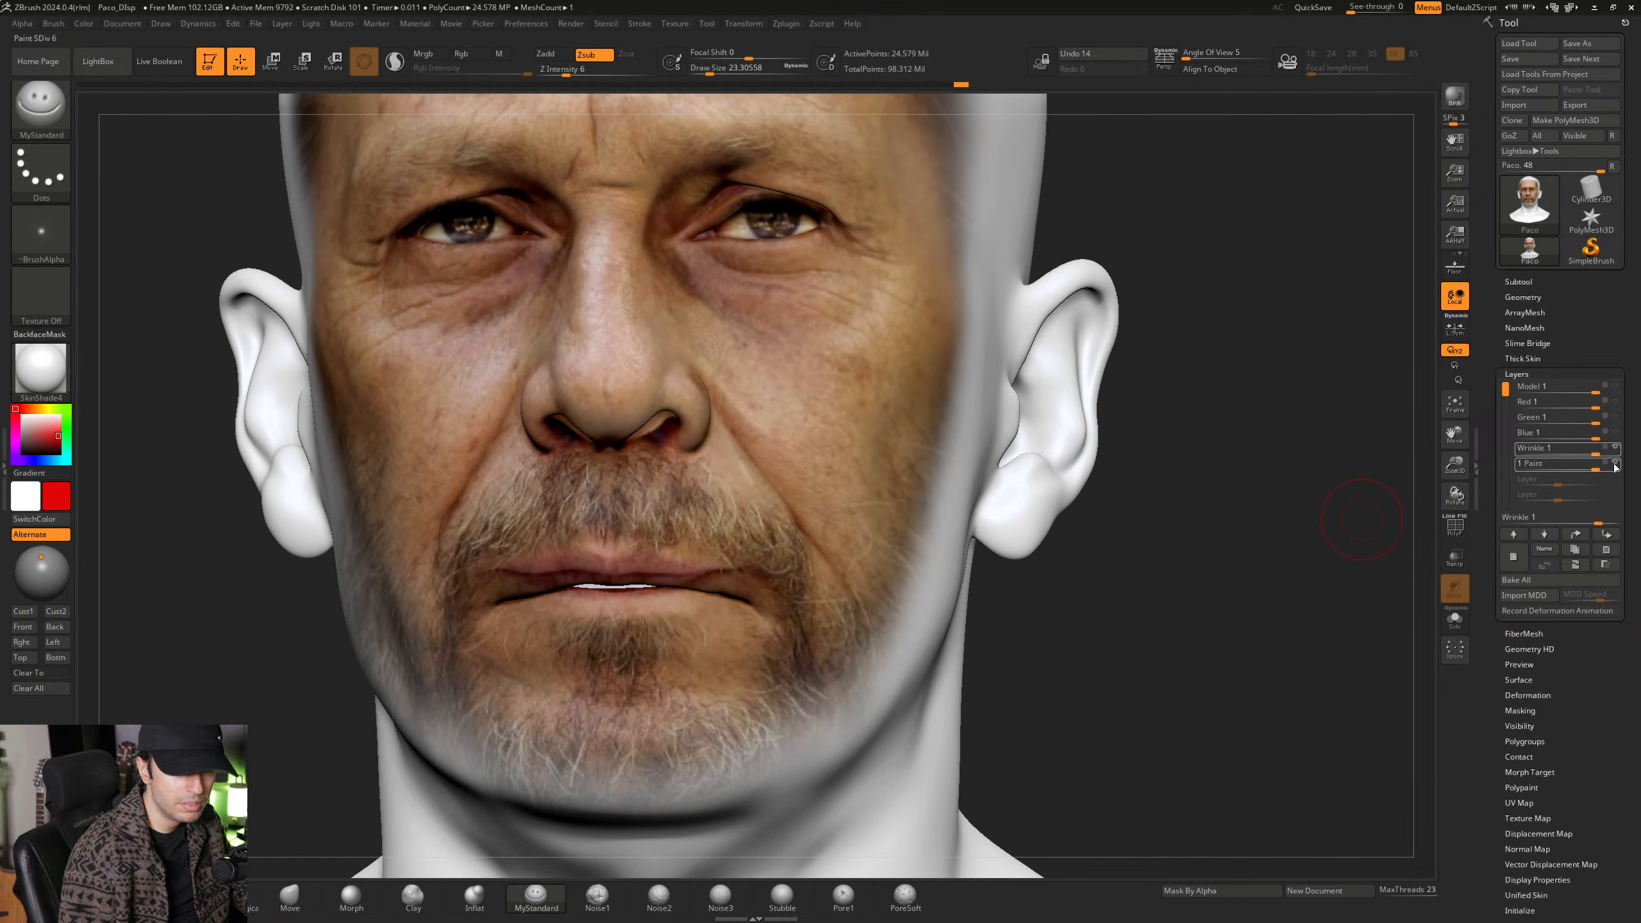
{"action": "left_click", "coordinate": [1615, 463]}
{"action": "mouse_move", "coordinate": [946, 348]}
{"action": "right_mouse_down"}
{"action": "mouse_move", "coordinate": [843, 459]}
{"action": "mouse_move", "coordinate": [587, 357]}
{"action": "right_mouse_up"}
{"action": "left_click", "coordinate": [40, 369]}
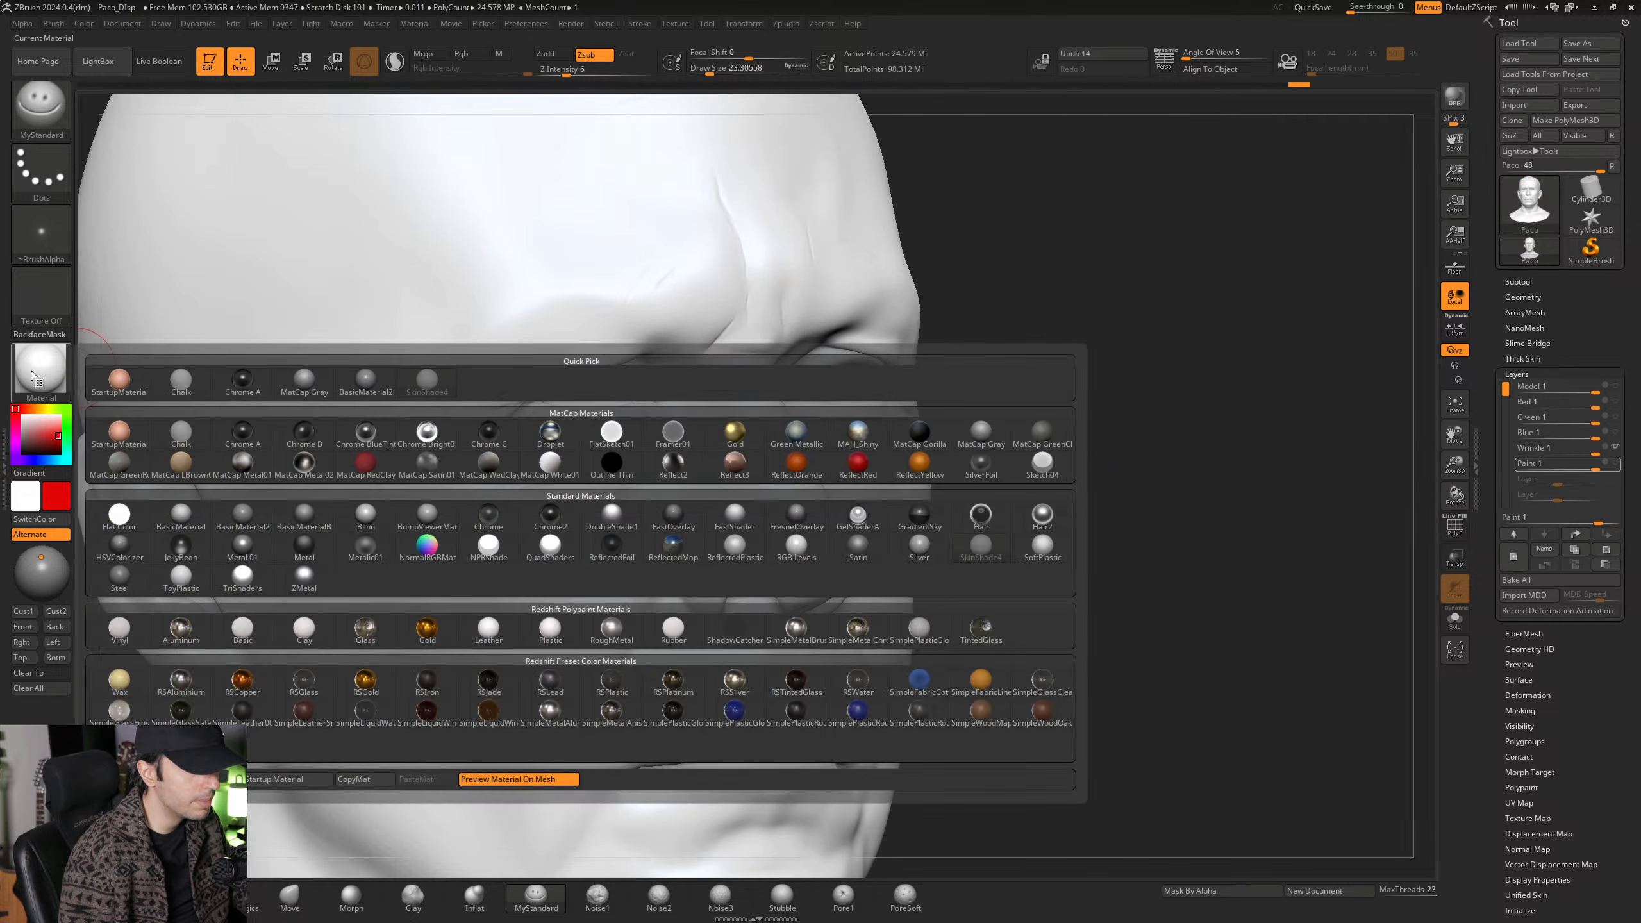
{"action": "left_click", "coordinate": [361, 395]}
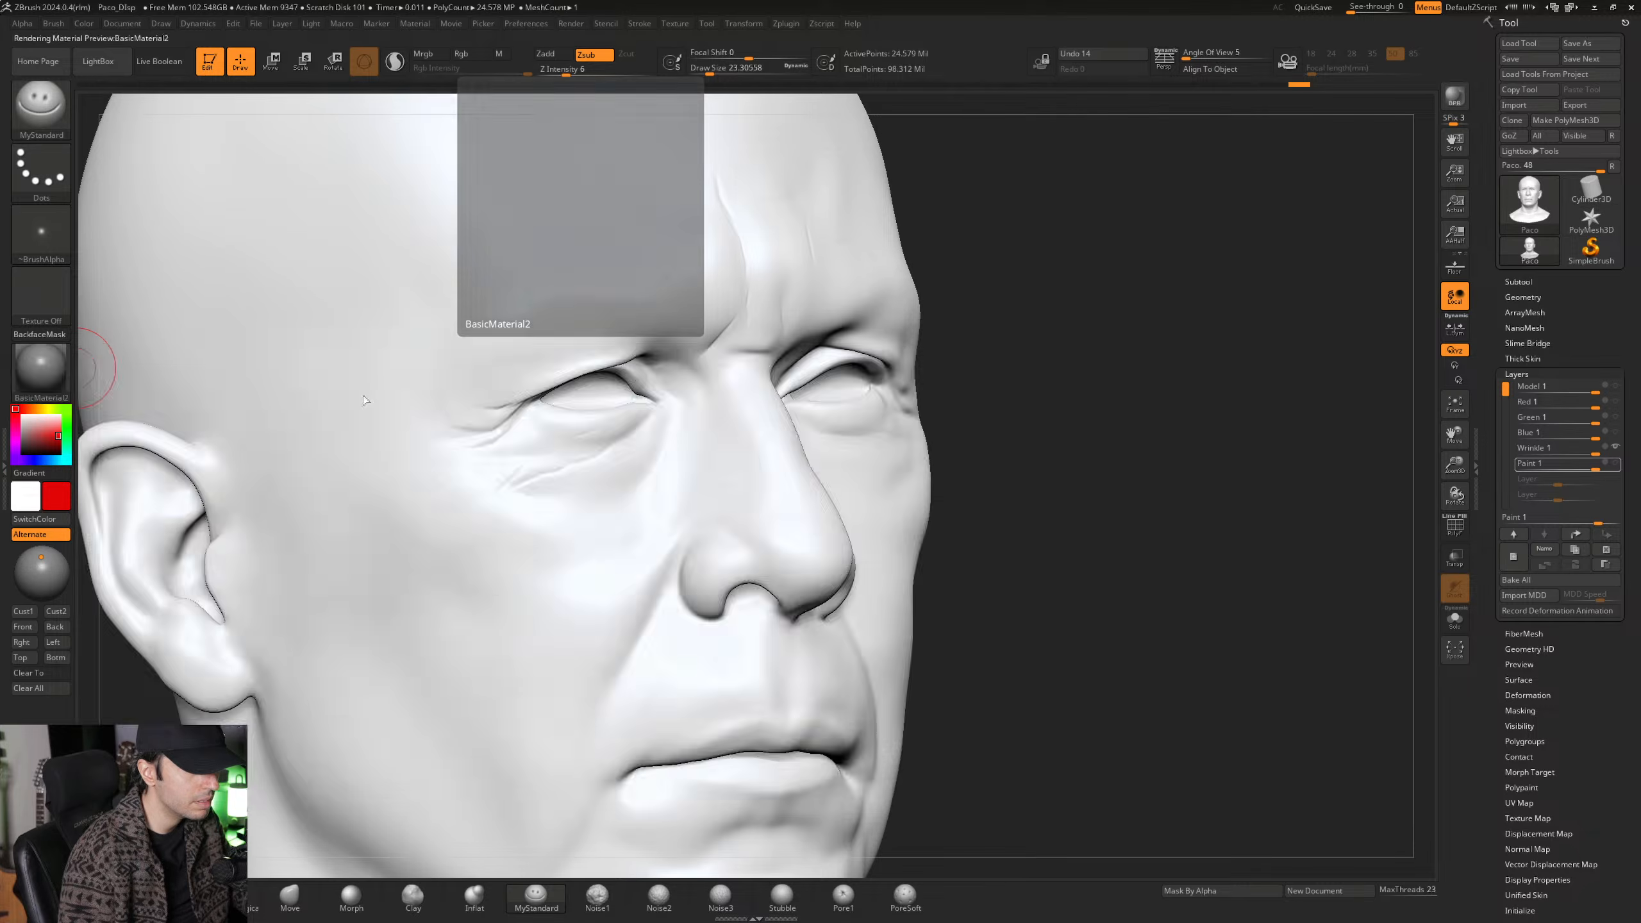
{"action": "mouse_move", "coordinate": [870, 322]}
{"action": "right_mouse_down"}
{"action": "mouse_move", "coordinate": [699, 258]}
{"action": "mouse_move", "coordinate": [646, 362]}
{"action": "mouse_move", "coordinate": [742, 429]}
{"action": "mouse_move", "coordinate": [890, 372]}
{"action": "right_mouse_up"}
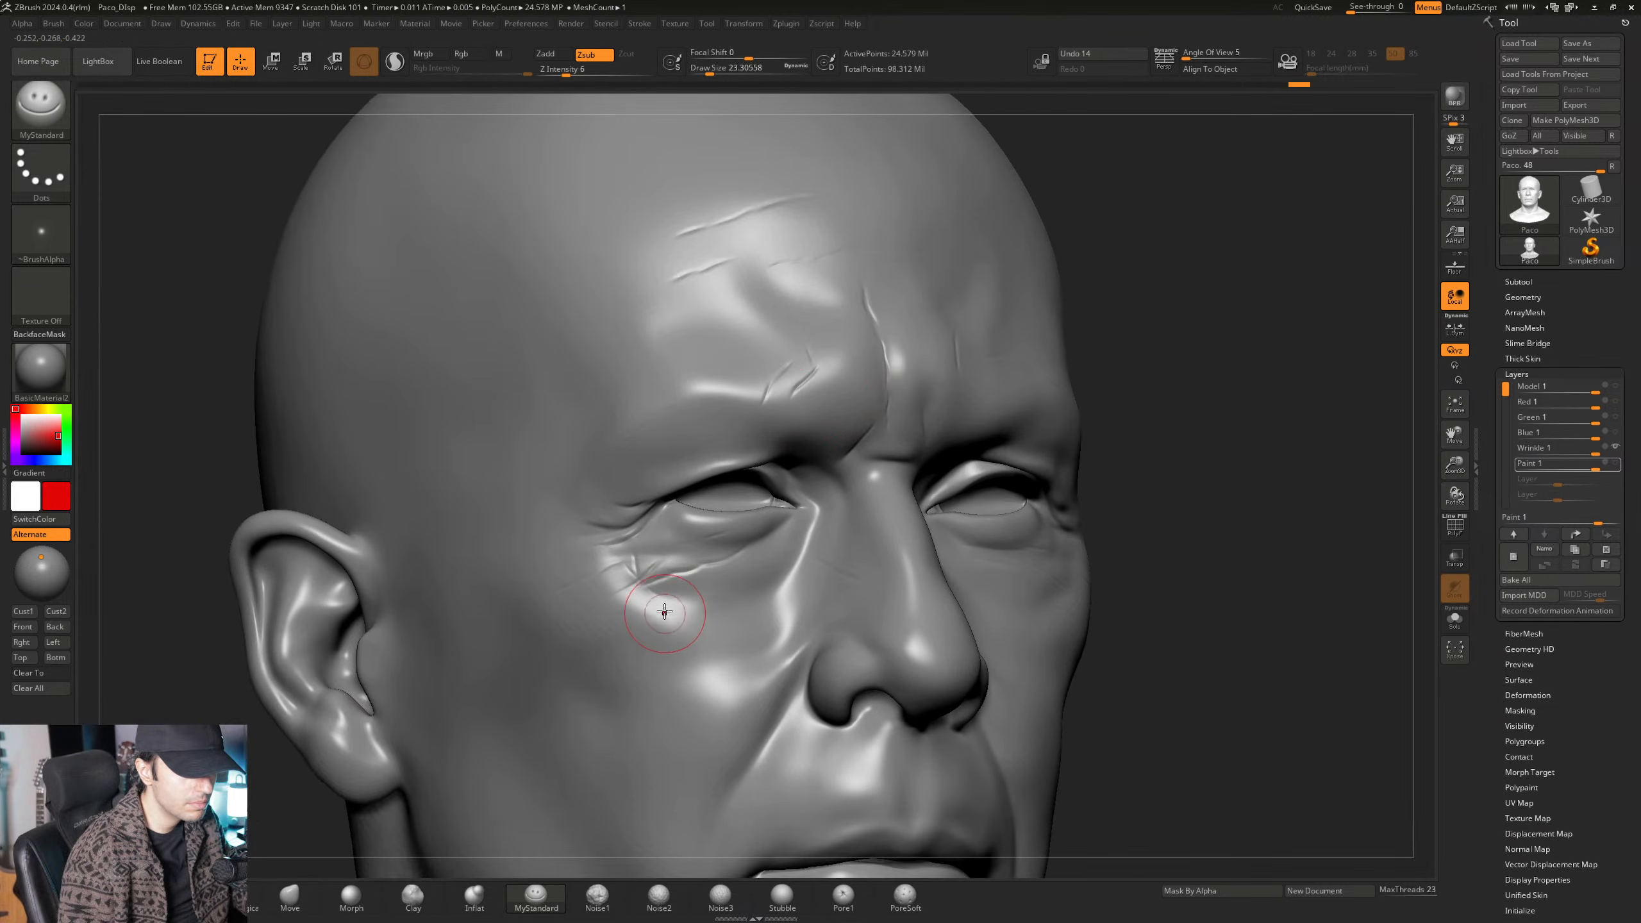
Inspect the forehead, brow and under-eye wrinkles on the unpainted grey sculpt.
{"action": "mouse_move", "coordinate": [646, 591]}
{"action": "right_mouse_down", "text": "ctrl"}
{"action": "mouse_move", "coordinate": [770, 590]}
{"action": "mouse_move", "coordinate": [834, 497]}
{"action": "mouse_move", "coordinate": [847, 414]}
{"action": "mouse_move", "coordinate": [814, 400]}
{"action": "mouse_move", "coordinate": [859, 472]}
{"action": "right_mouse_up", "text": "ctrl"}
{"action": "mouse_move", "coordinate": [878, 405]}
{"action": "right_mouse_down"}
{"action": "mouse_move", "coordinate": [840, 420]}
{"action": "mouse_move", "coordinate": [842, 377]}
{"action": "right_mouse_up"}
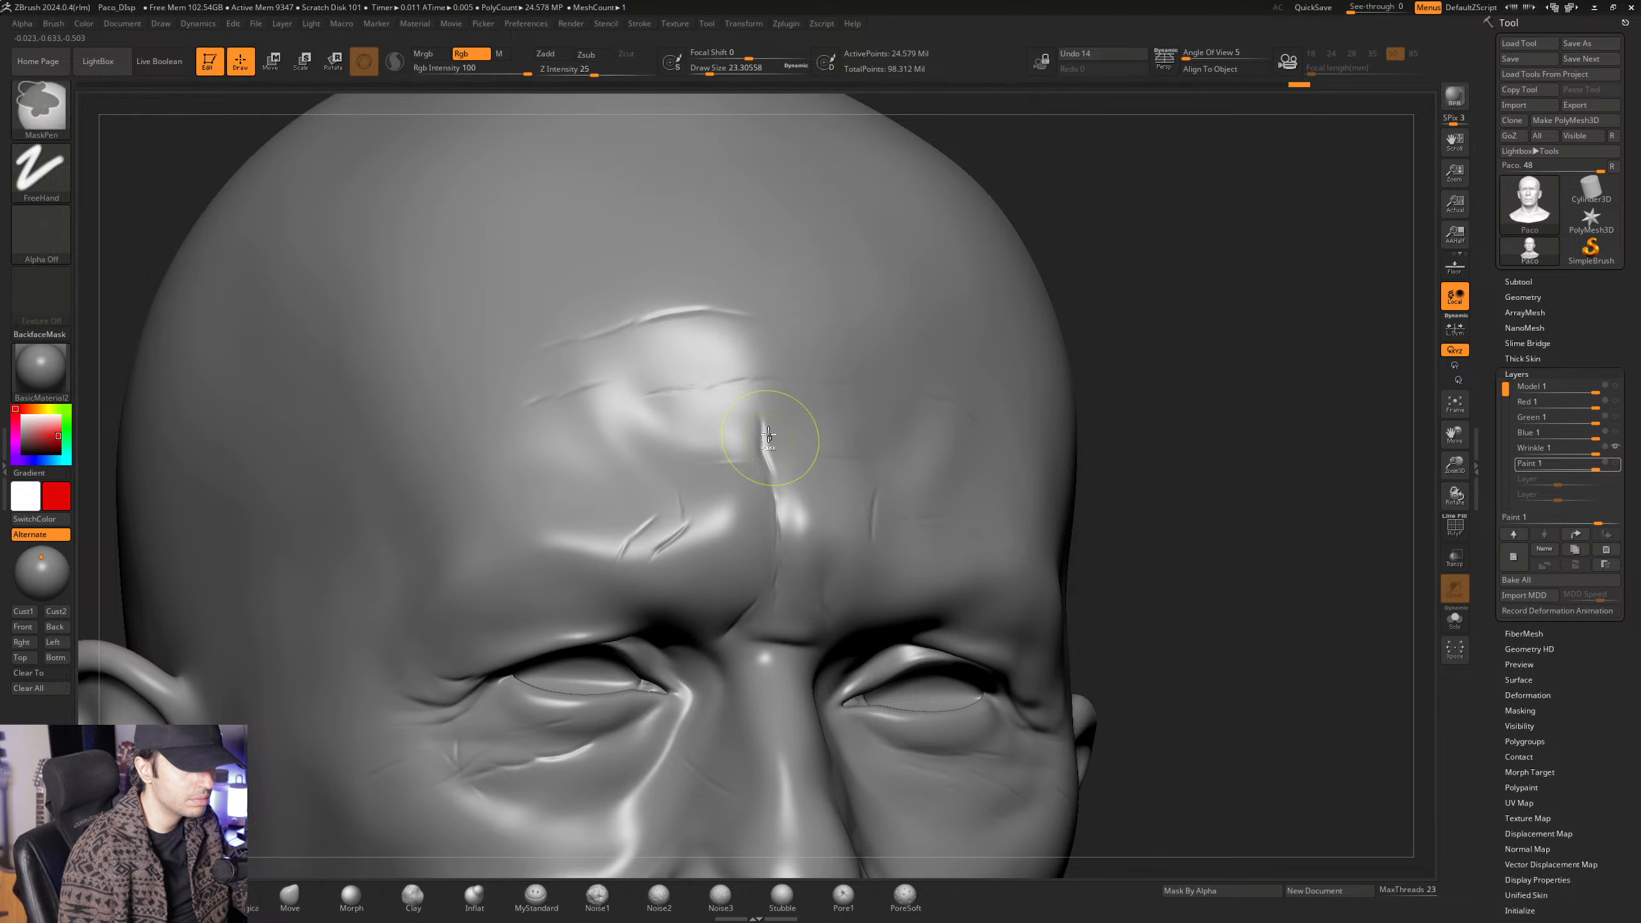
{"action": "mouse_move", "coordinate": [781, 433]}
{"action": "right_mouse_down", "text": "ctrl"}
{"action": "mouse_move", "coordinate": [828, 443]}
{"action": "mouse_move", "coordinate": [732, 452]}
{"action": "mouse_move", "coordinate": [738, 526]}
{"action": "mouse_move", "coordinate": [744, 459]}
{"action": "mouse_move", "coordinate": [696, 407]}
{"action": "mouse_move", "coordinate": [696, 447]}
{"action": "mouse_move", "coordinate": [737, 447]}
{"action": "mouse_move", "coordinate": [659, 463]}
{"action": "mouse_move", "coordinate": [691, 461]}
{"action": "mouse_move", "coordinate": [690, 475]}
{"action": "mouse_move", "coordinate": [811, 427]}
{"action": "mouse_move", "coordinate": [757, 523]}
{"action": "mouse_move", "coordinate": [737, 363]}
{"action": "right_mouse_up", "text": "ctrl"}
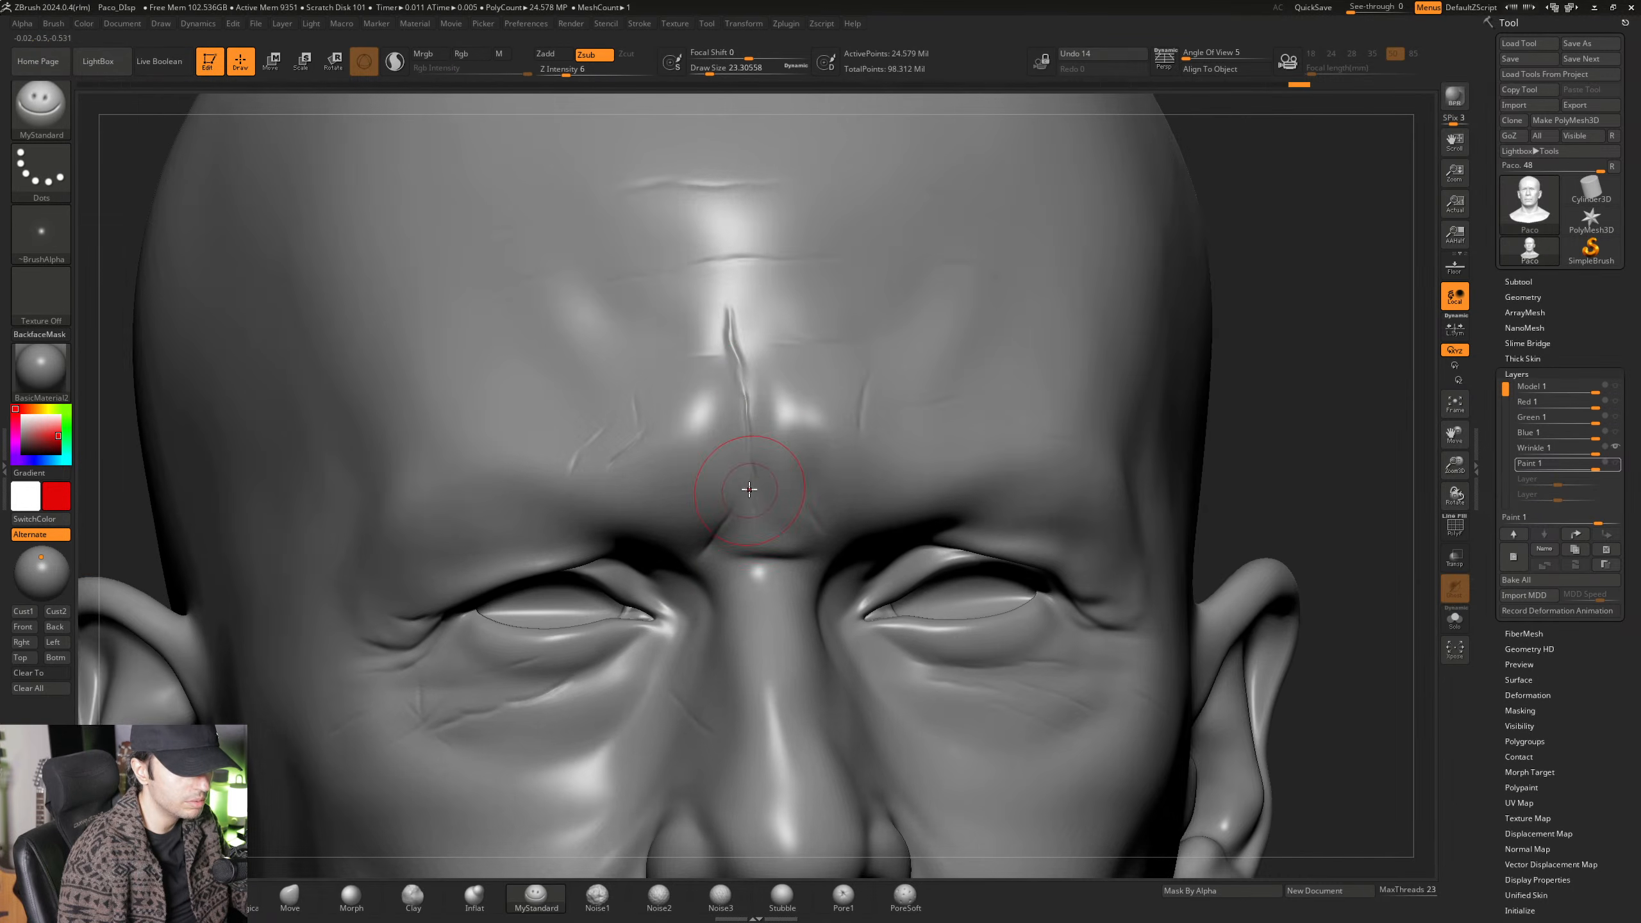
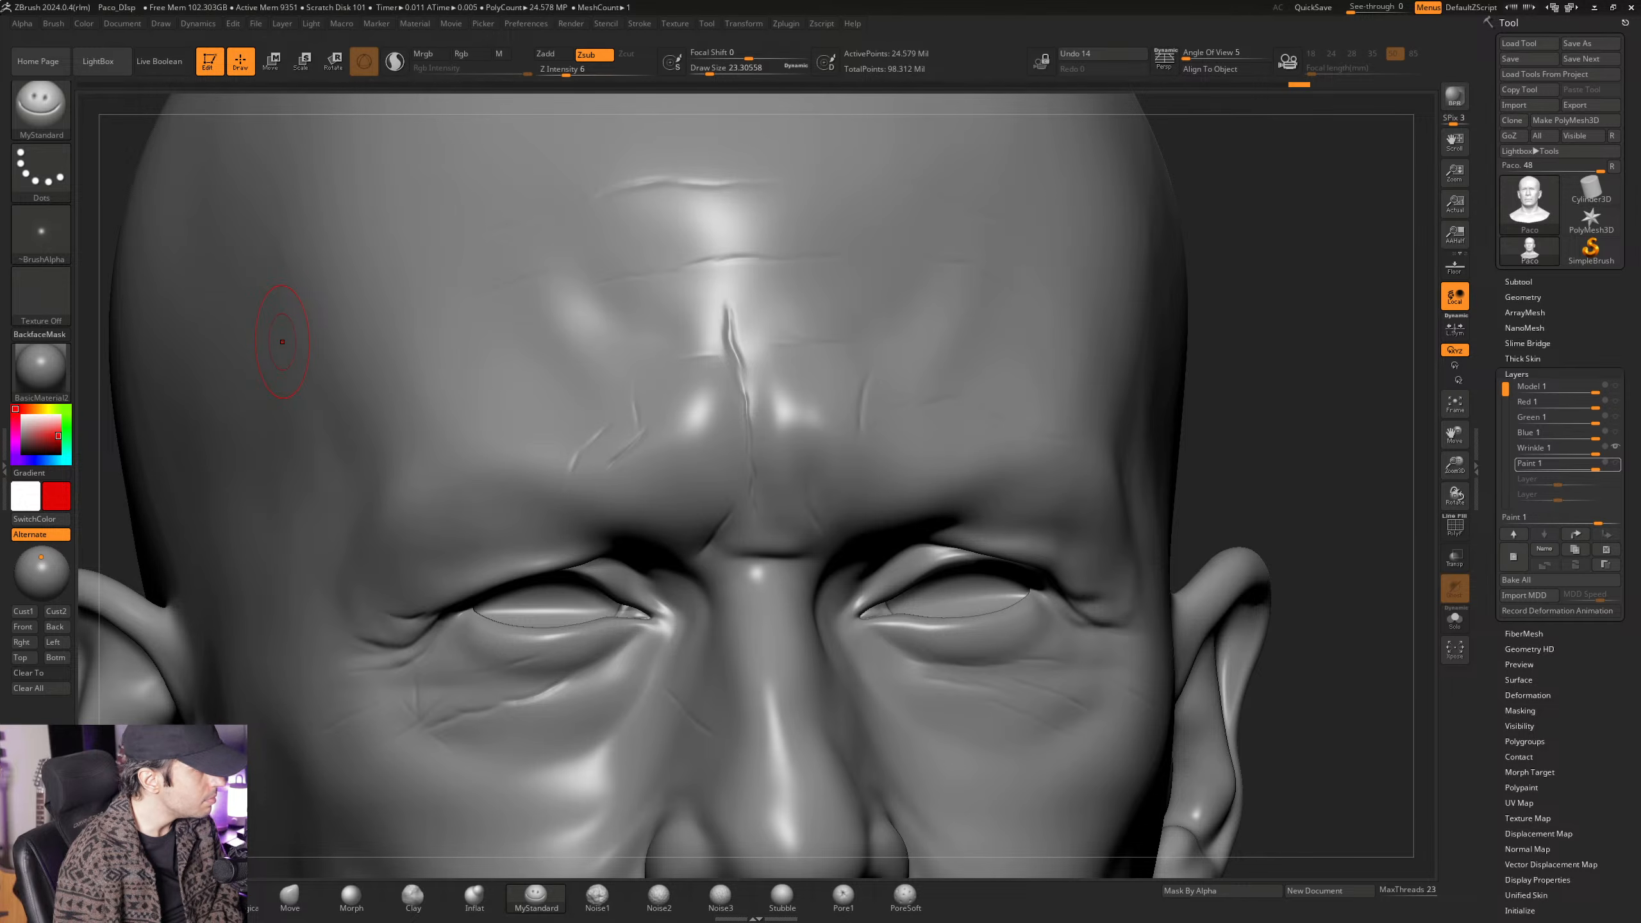
{"action": "mouse_move", "coordinate": [699, 495]}
{"action": "right_mouse_down"}
{"action": "mouse_move", "coordinate": [765, 477]}
{"action": "mouse_move", "coordinate": [761, 364]}
{"action": "mouse_move", "coordinate": [666, 401]}
{"action": "right_mouse_up"}
{"action": "mouse_move", "coordinate": [569, 485]}
{"action": "right_mouse_down", "text": "alt"}
{"action": "mouse_move", "coordinate": [768, 497]}
{"action": "mouse_move", "coordinate": [648, 501]}
{"action": "mouse_move", "coordinate": [659, 479]}
{"action": "mouse_move", "coordinate": [714, 503]}
{"action": "mouse_move", "coordinate": [709, 539]}
{"action": "mouse_move", "coordinate": [683, 529]}
{"action": "mouse_move", "coordinate": [696, 467]}
{"action": "right_mouse_up", "text": "alt"}
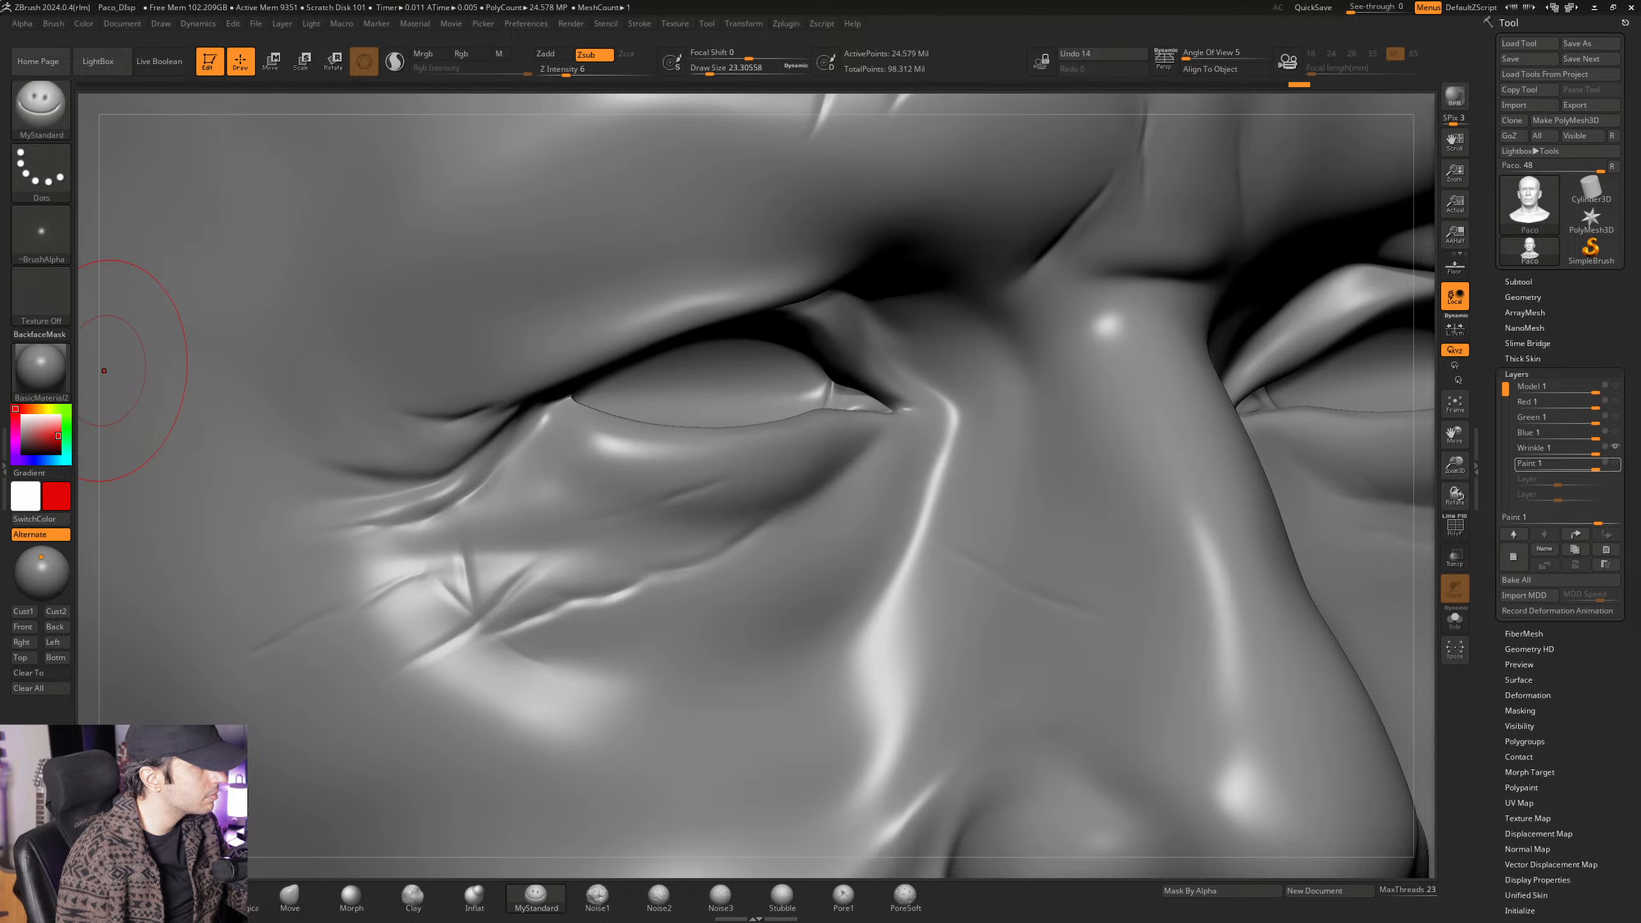
Bring the profile reference photo over the sculpt in One Photo Viewer, study its eye and forehead wrinkles at 146%, and move it away.
{"action": "left_click_drag", "start_coordinate": [0, 401], "coordinate": [667, 238]}
{"action": "left_click_drag", "start_coordinate": [671, 393], "coordinate": [568, 411]}
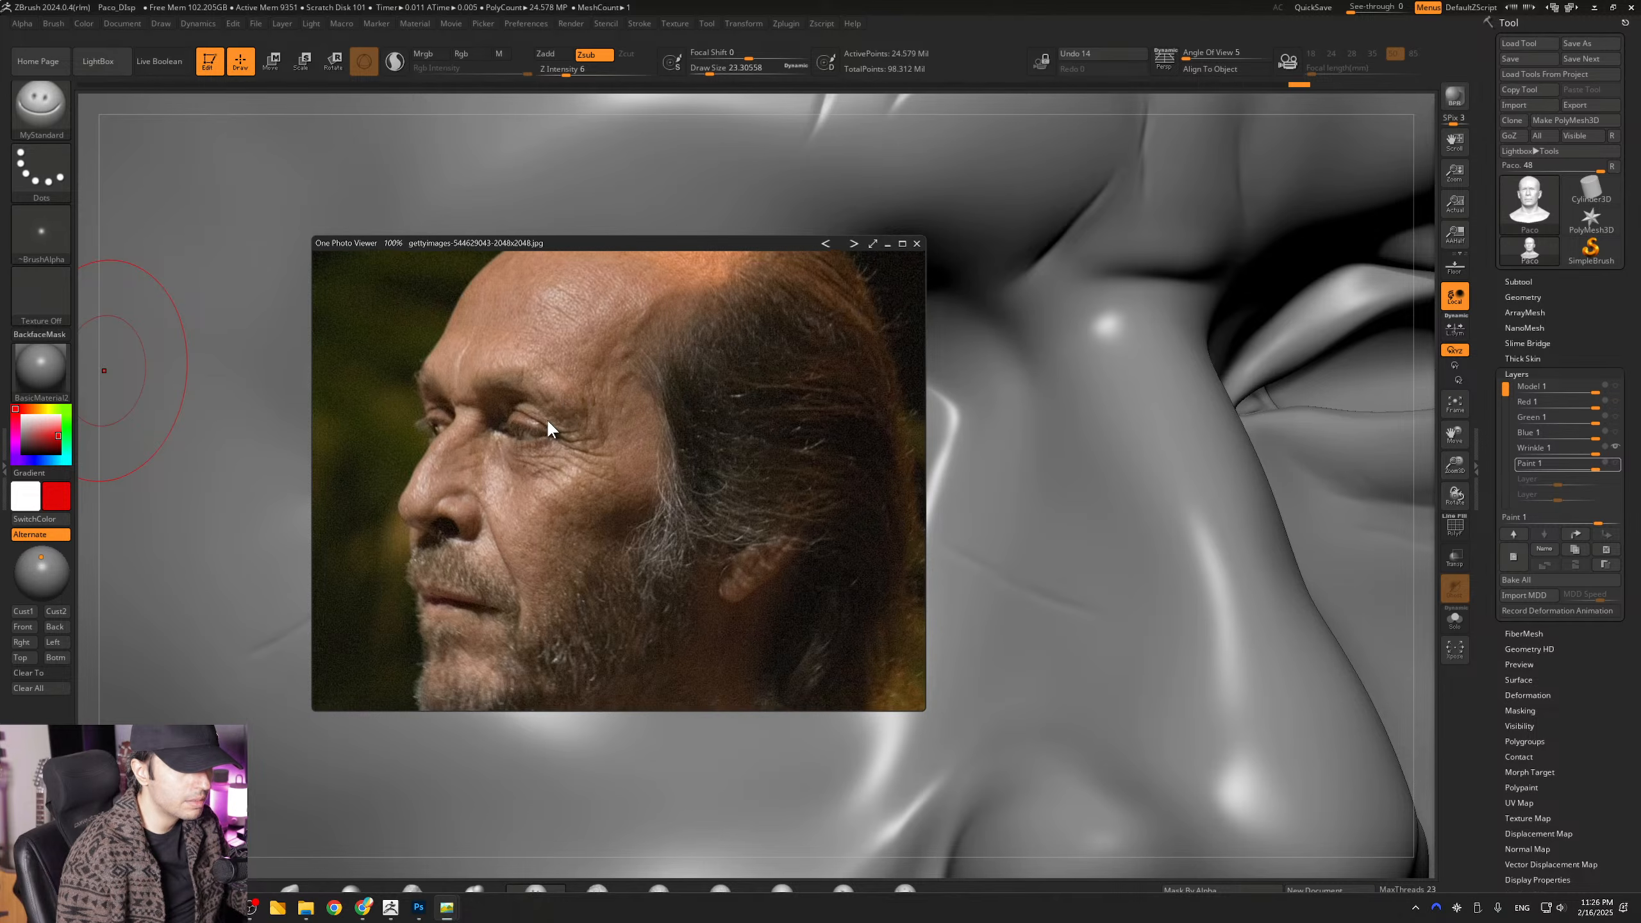
{"action": "scroll", "coordinate": [544, 424], "scroll_direction": "up", "scroll_amount": 2}
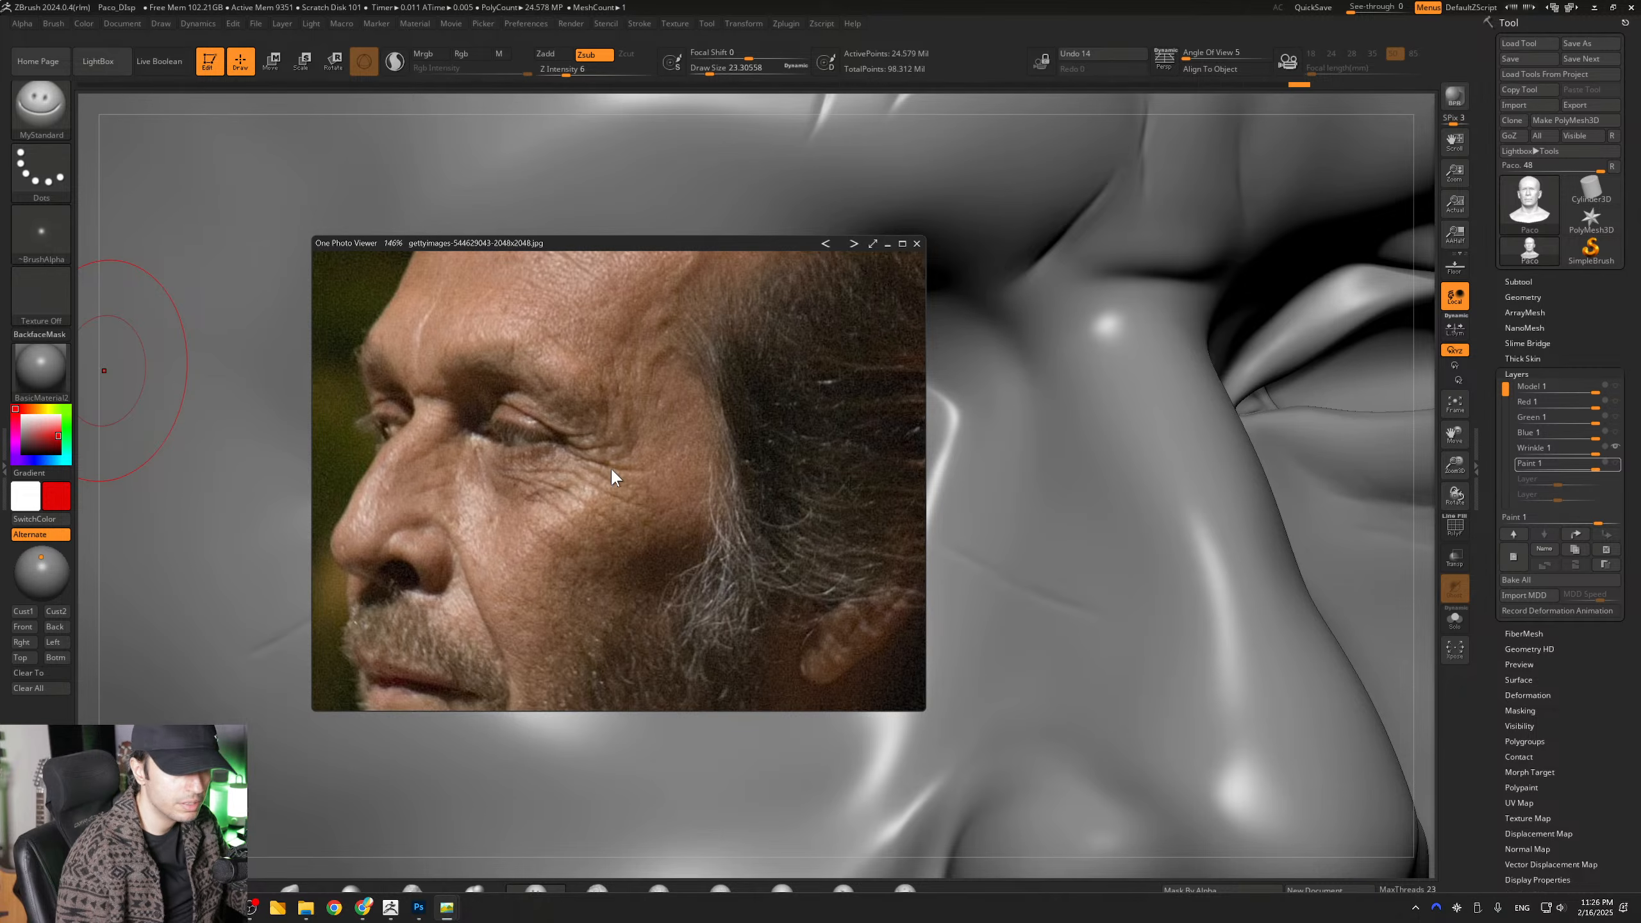
{"action": "left_click_drag", "start_coordinate": [542, 487], "coordinate": [572, 550]}
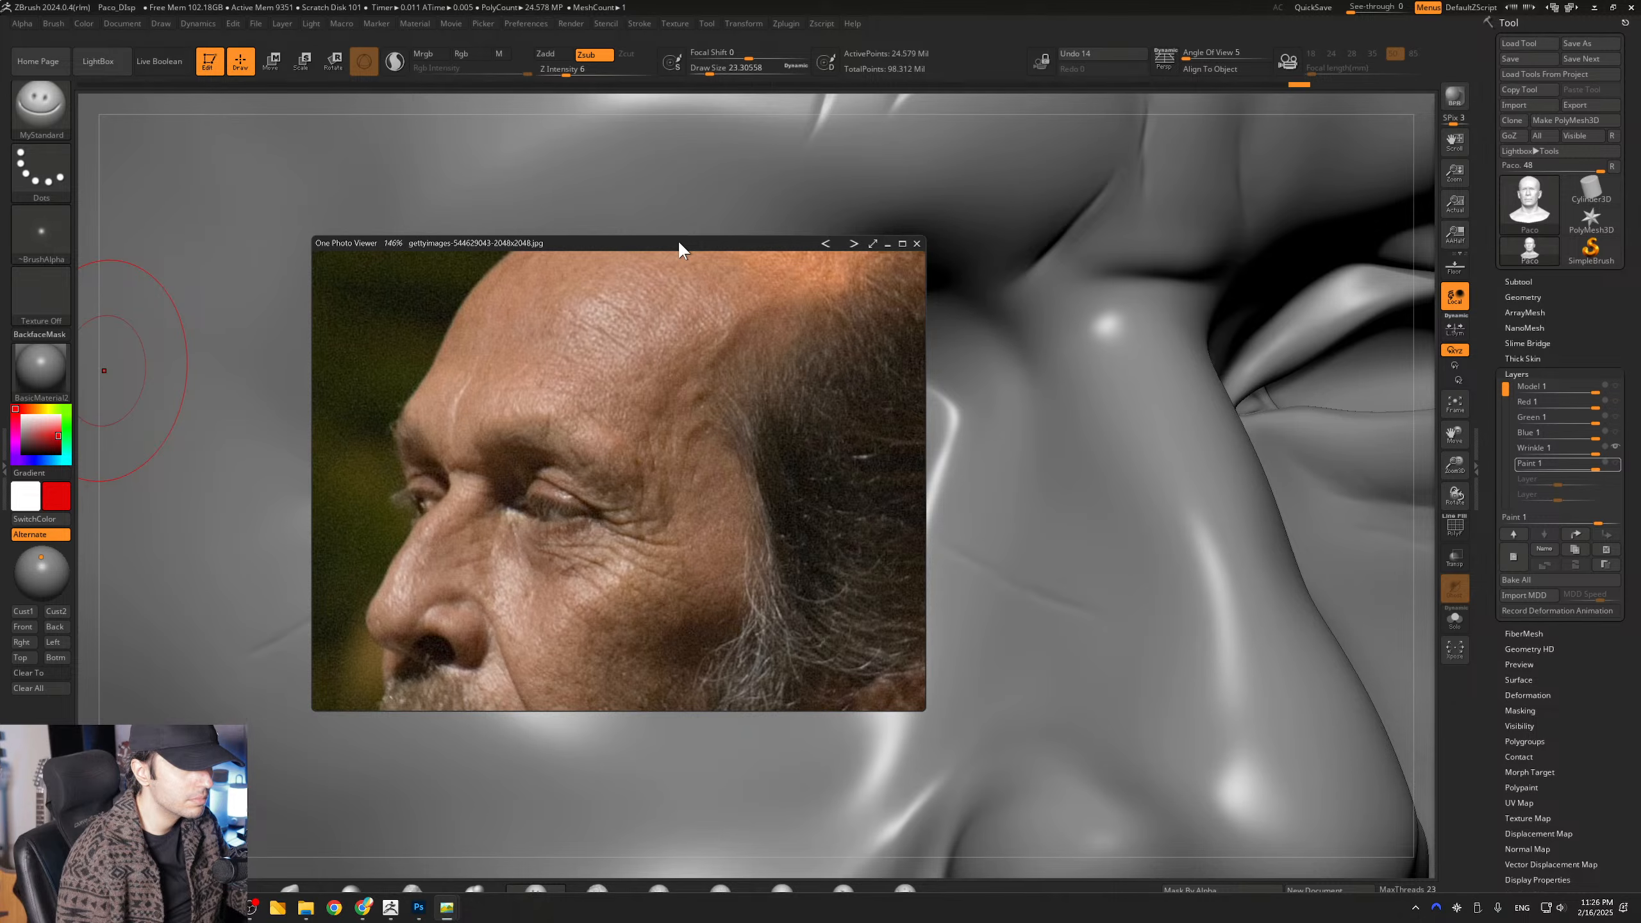
{"action": "left_click_drag", "start_coordinate": [679, 243], "coordinate": [0, 273]}
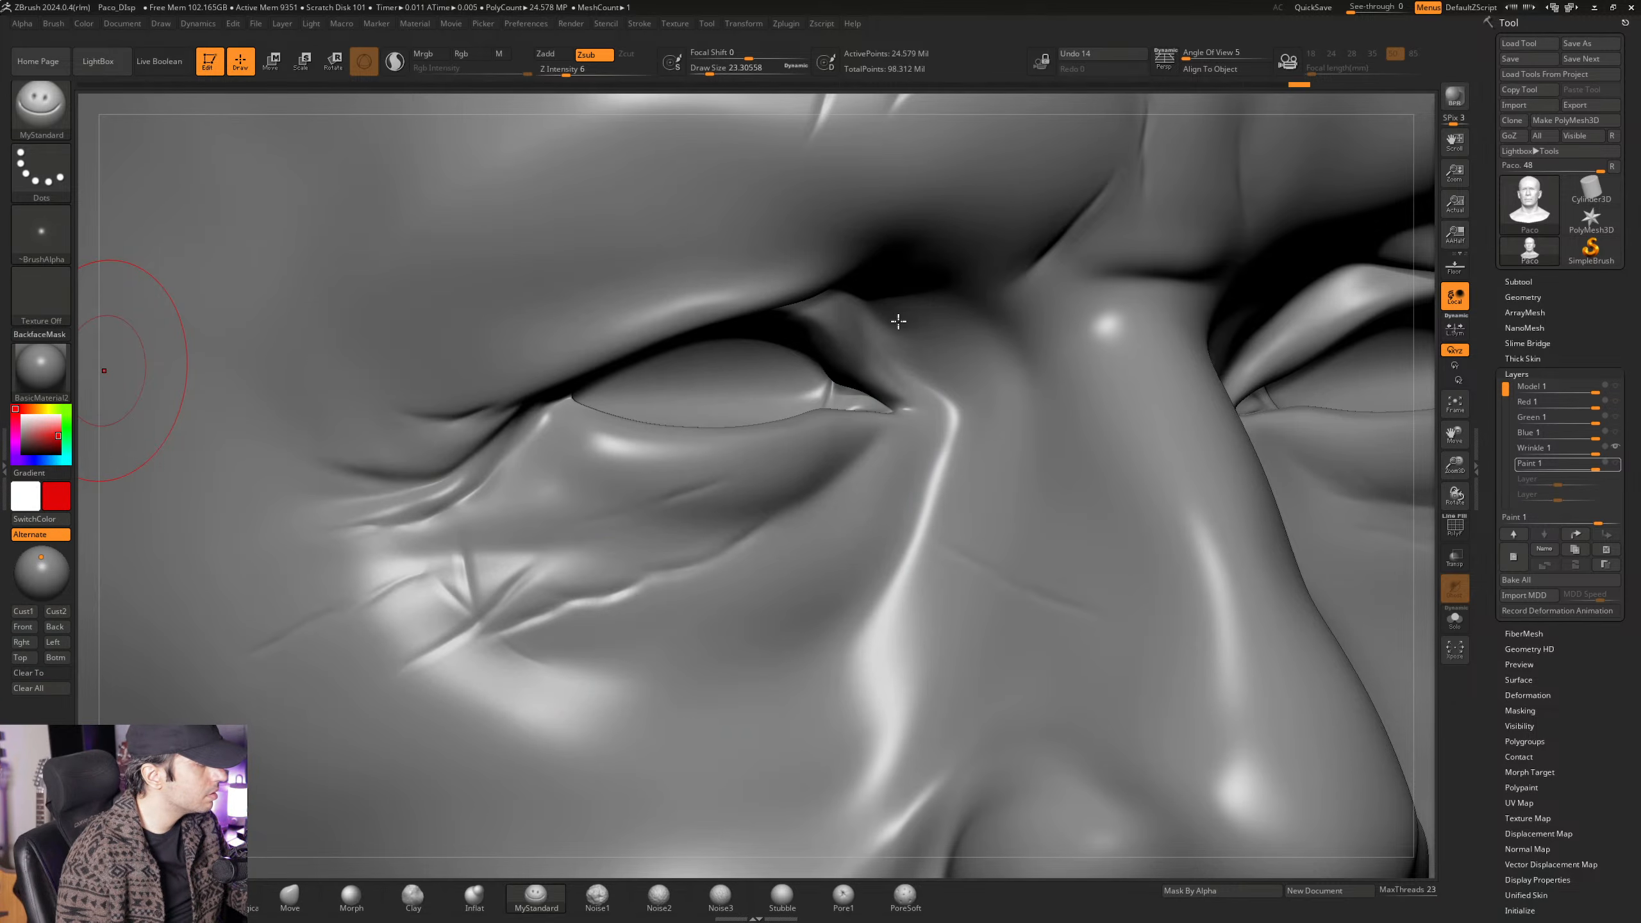
Add the 840 x 905 frontal portrait of the grey-haired man from the texture library to Spotlight over the sculpt.
{"action": "right_click_drag", "start_coordinate": [899, 282], "coordinate": [859, 275]}
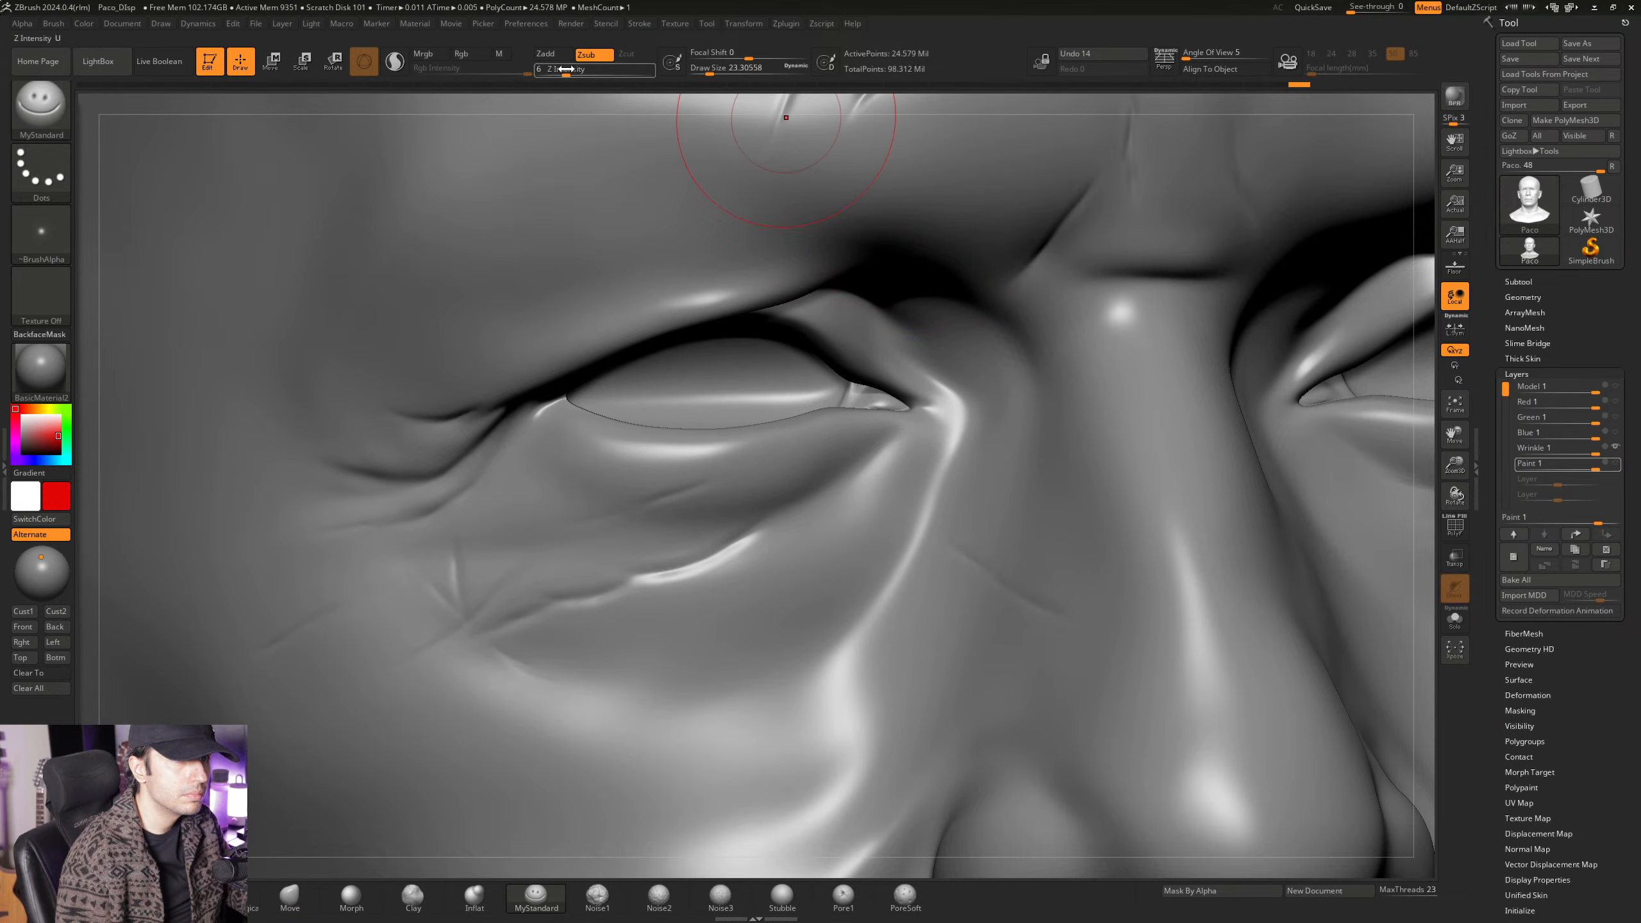
{"action": "left_click", "coordinate": [678, 24]}
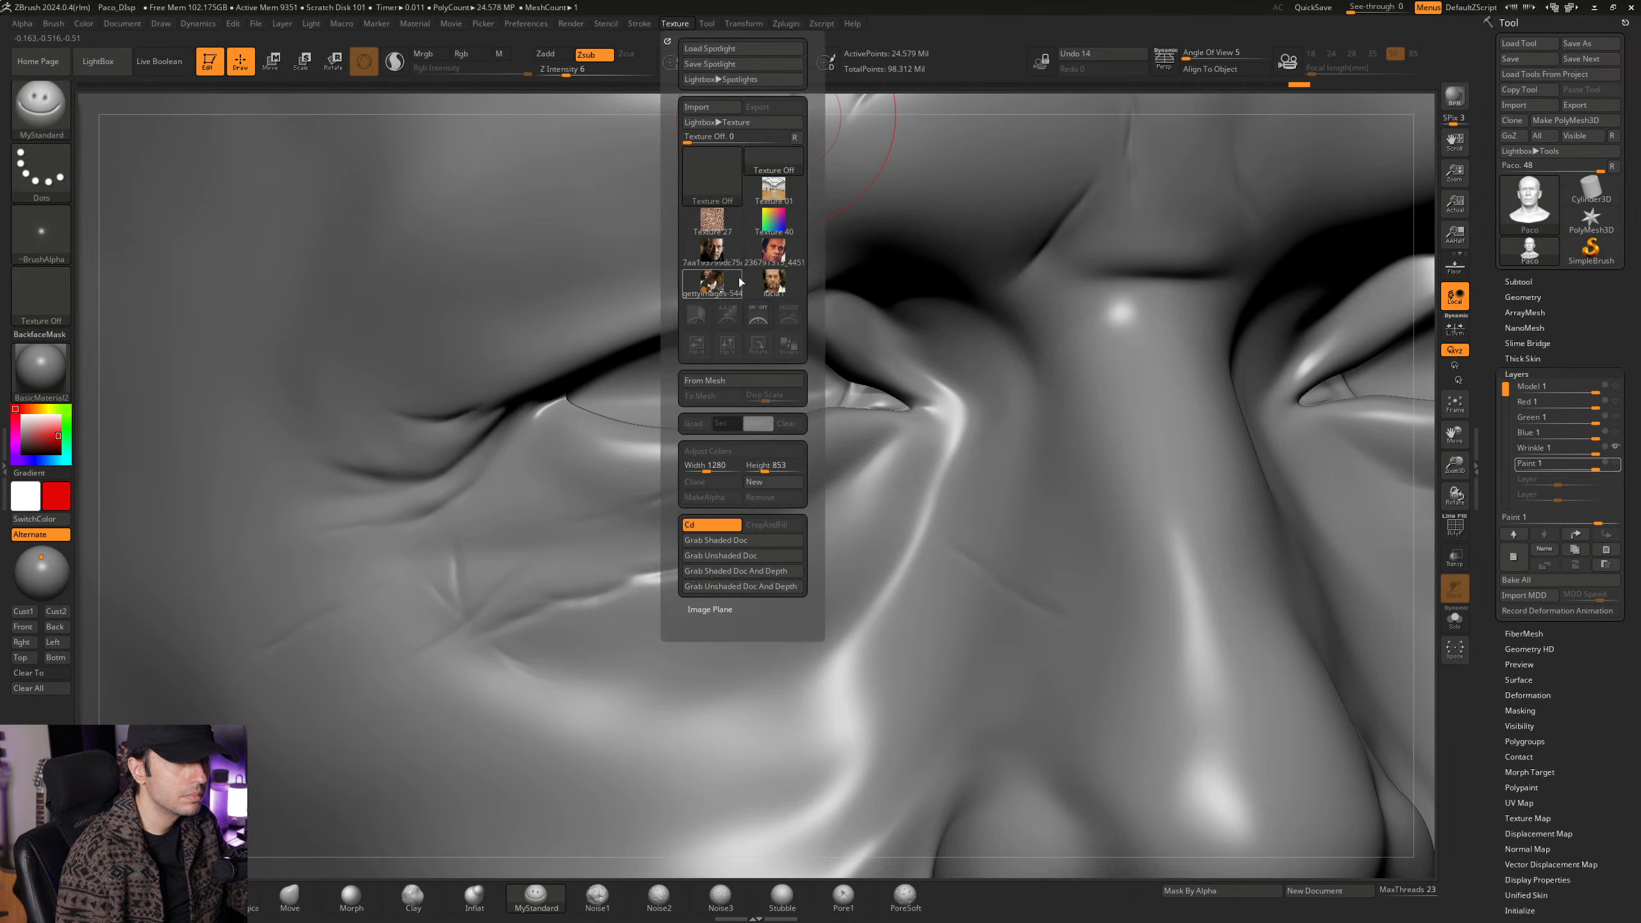
{"action": "mouse_move", "coordinate": [725, 263]}
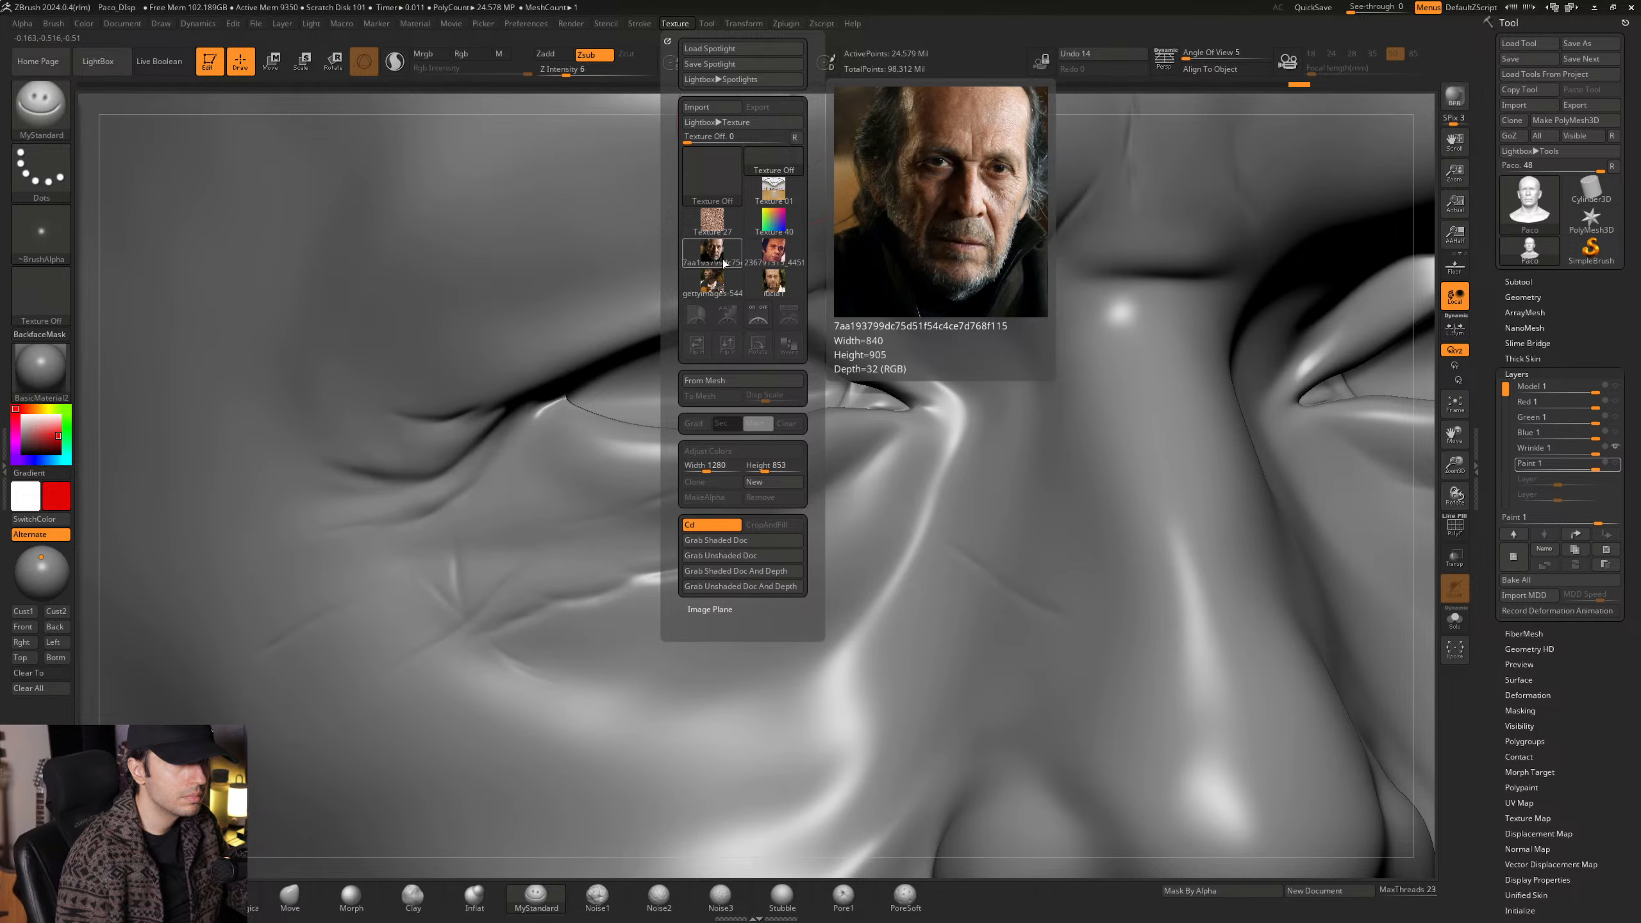
{"action": "left_click", "coordinate": [725, 264]}
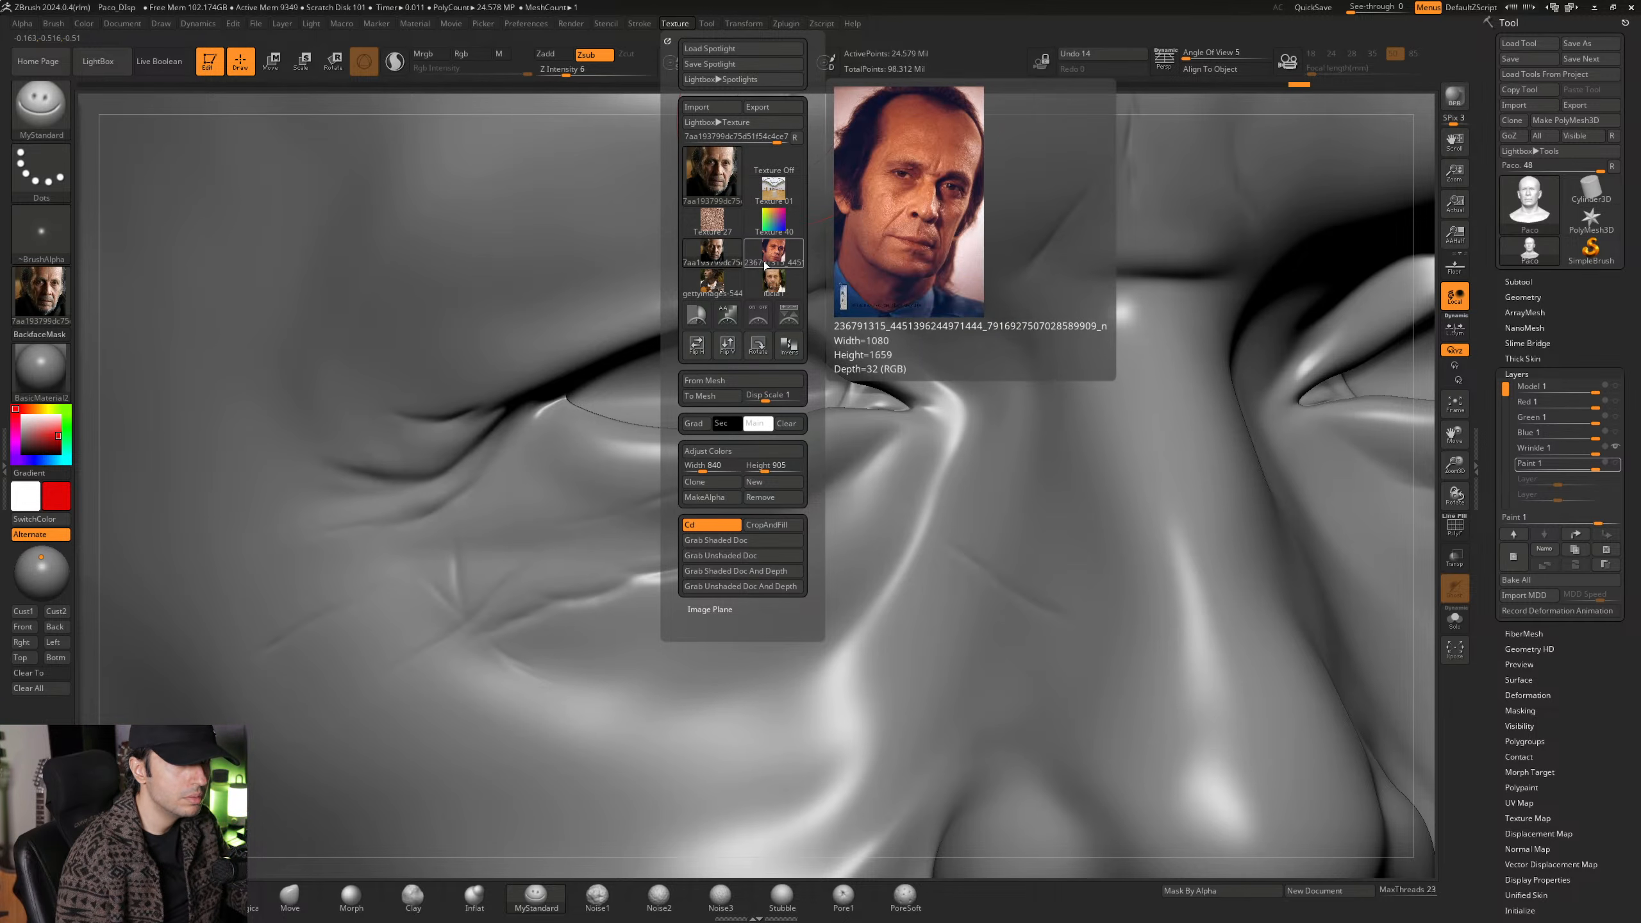
{"action": "left_click", "coordinate": [786, 316]}
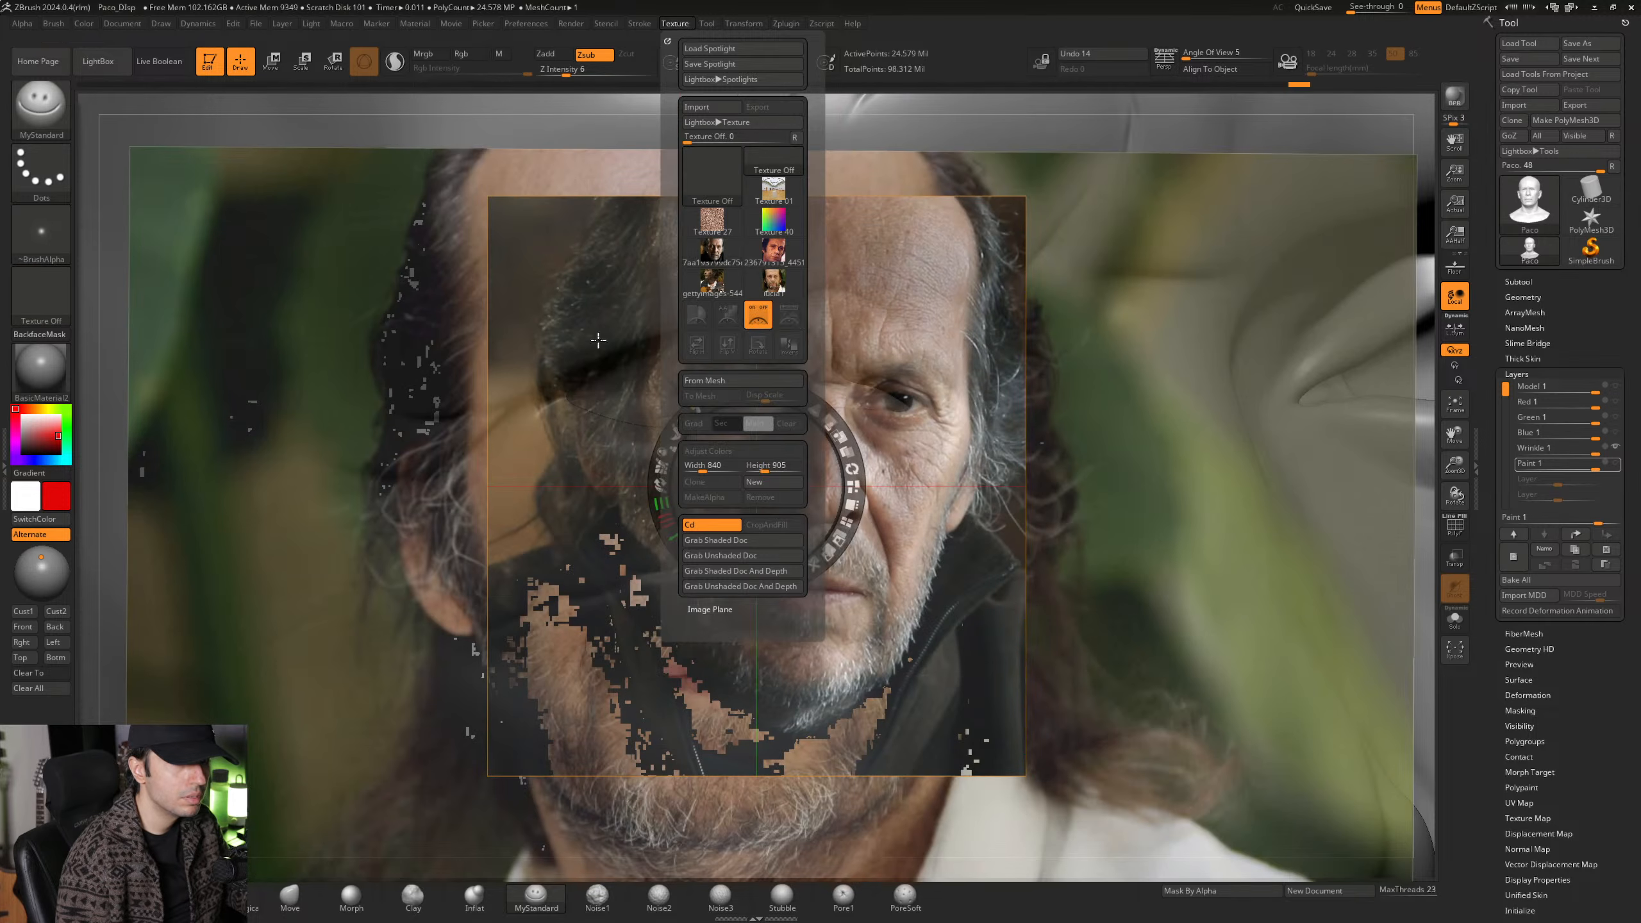
Scale, tilt and position the new portrait in Spotlight over the sculpted face, and leave Spotlight editing.
{"action": "left_click_drag", "start_coordinate": [782, 392], "coordinate": [830, 422]}
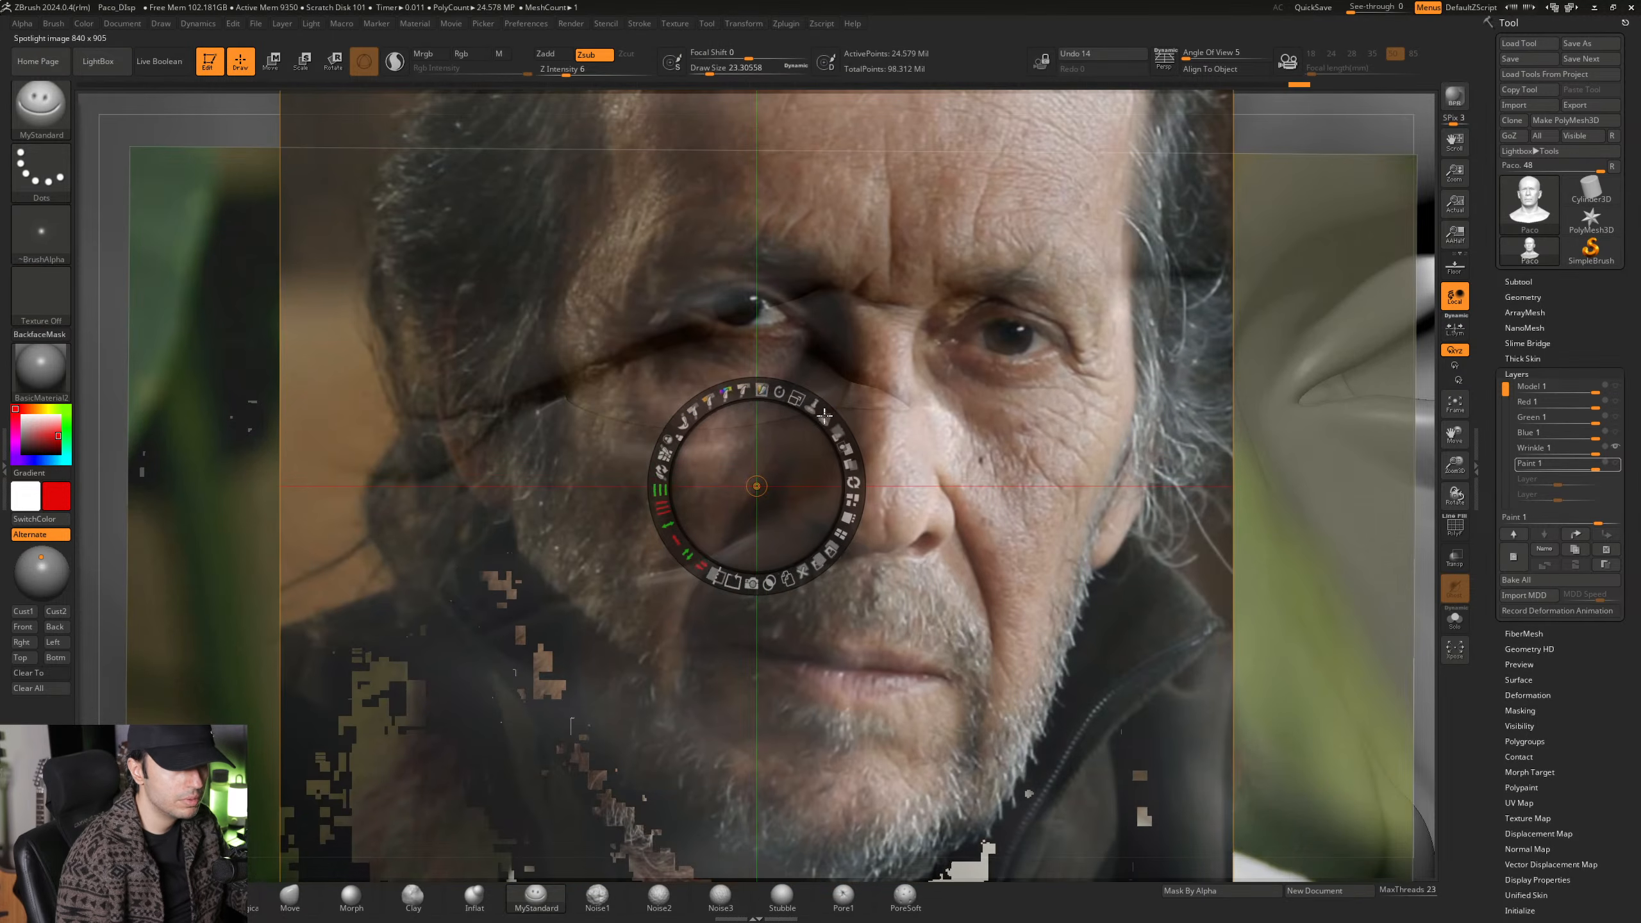
{"action": "left_click_drag", "start_coordinate": [901, 263], "coordinate": [857, 314]}
{"action": "left_click_drag", "start_coordinate": [866, 218], "coordinate": [860, 209]}
{"action": "left_click_drag", "start_coordinate": [1075, 389], "coordinate": [1034, 402]}
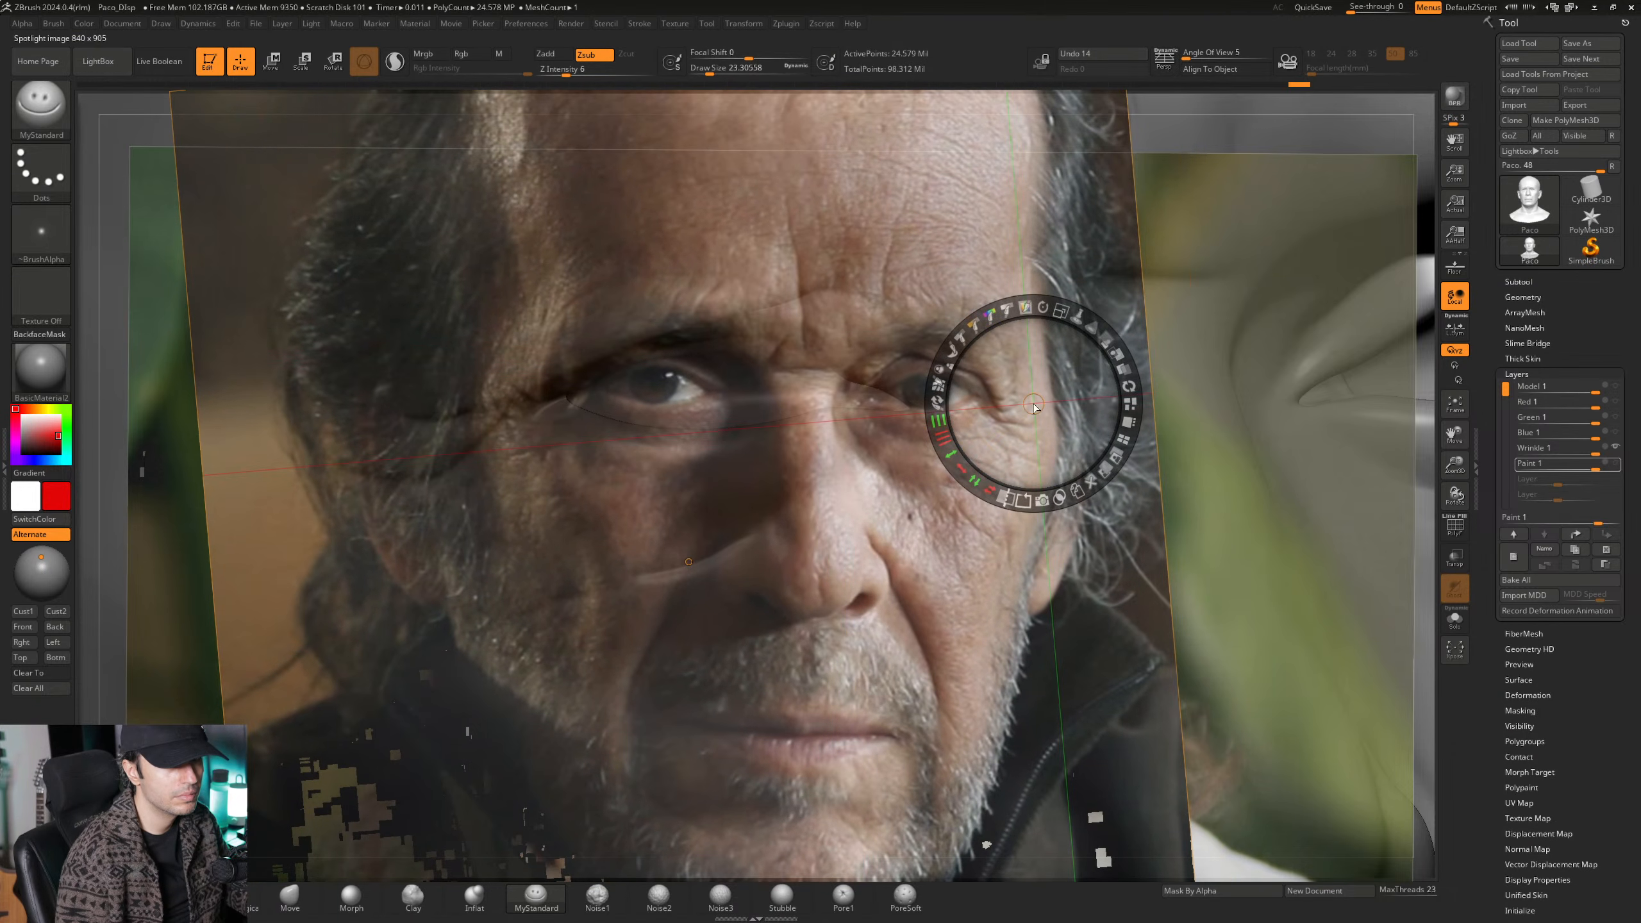
{"action": "left_click_drag", "start_coordinate": [1060, 304], "coordinate": [1027, 303]}
{"action": "left_click_drag", "start_coordinate": [866, 226], "coordinate": [829, 243]}
{"action": "key", "text": "z"}
Resize and rotate the head beneath the portrait so its eyes, nose and mouth line up with the photo.
{"action": "mouse_move", "coordinate": [820, 413]}
{"action": "right_mouse_down", "text": "ctrl"}
{"action": "mouse_move", "coordinate": [801, 349]}
{"action": "mouse_move", "coordinate": [730, 388]}
{"action": "mouse_move", "coordinate": [715, 356]}
{"action": "mouse_move", "coordinate": [898, 381]}
{"action": "mouse_move", "coordinate": [827, 366]}
{"action": "mouse_move", "coordinate": [845, 365]}
{"action": "right_mouse_up", "text": "ctrl"}
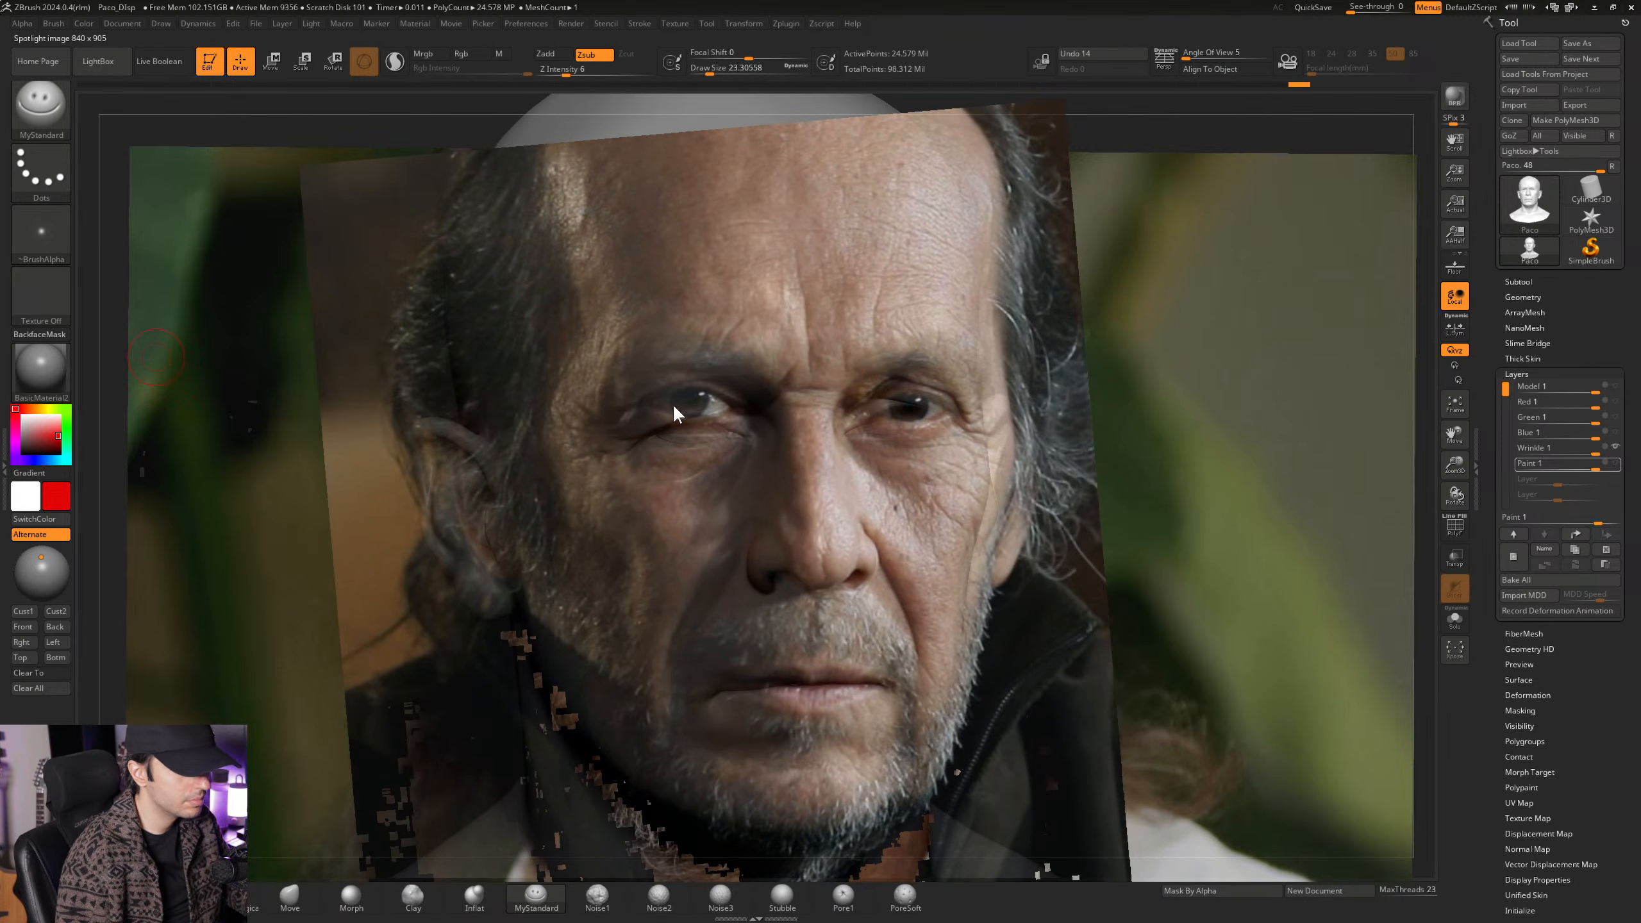
{"action": "mouse_move", "coordinate": [760, 429]}
{"action": "right_mouse_down"}
{"action": "mouse_move", "coordinate": [778, 429]}
{"action": "mouse_move", "coordinate": [761, 416]}
{"action": "right_mouse_up"}
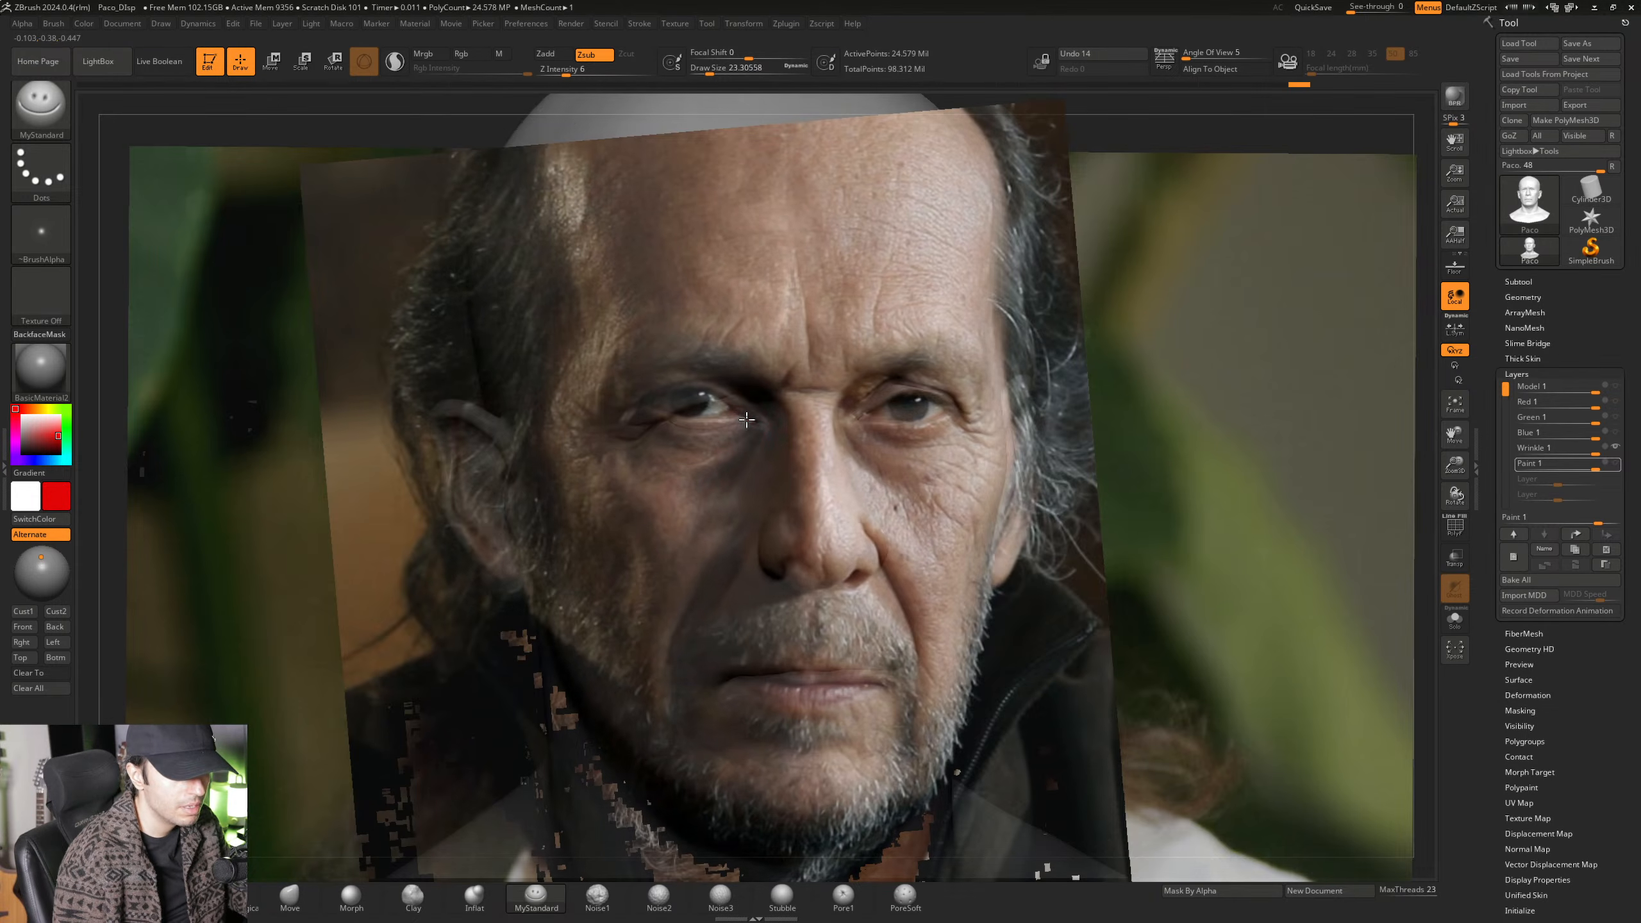
{"action": "key", "text": "ctrl"}
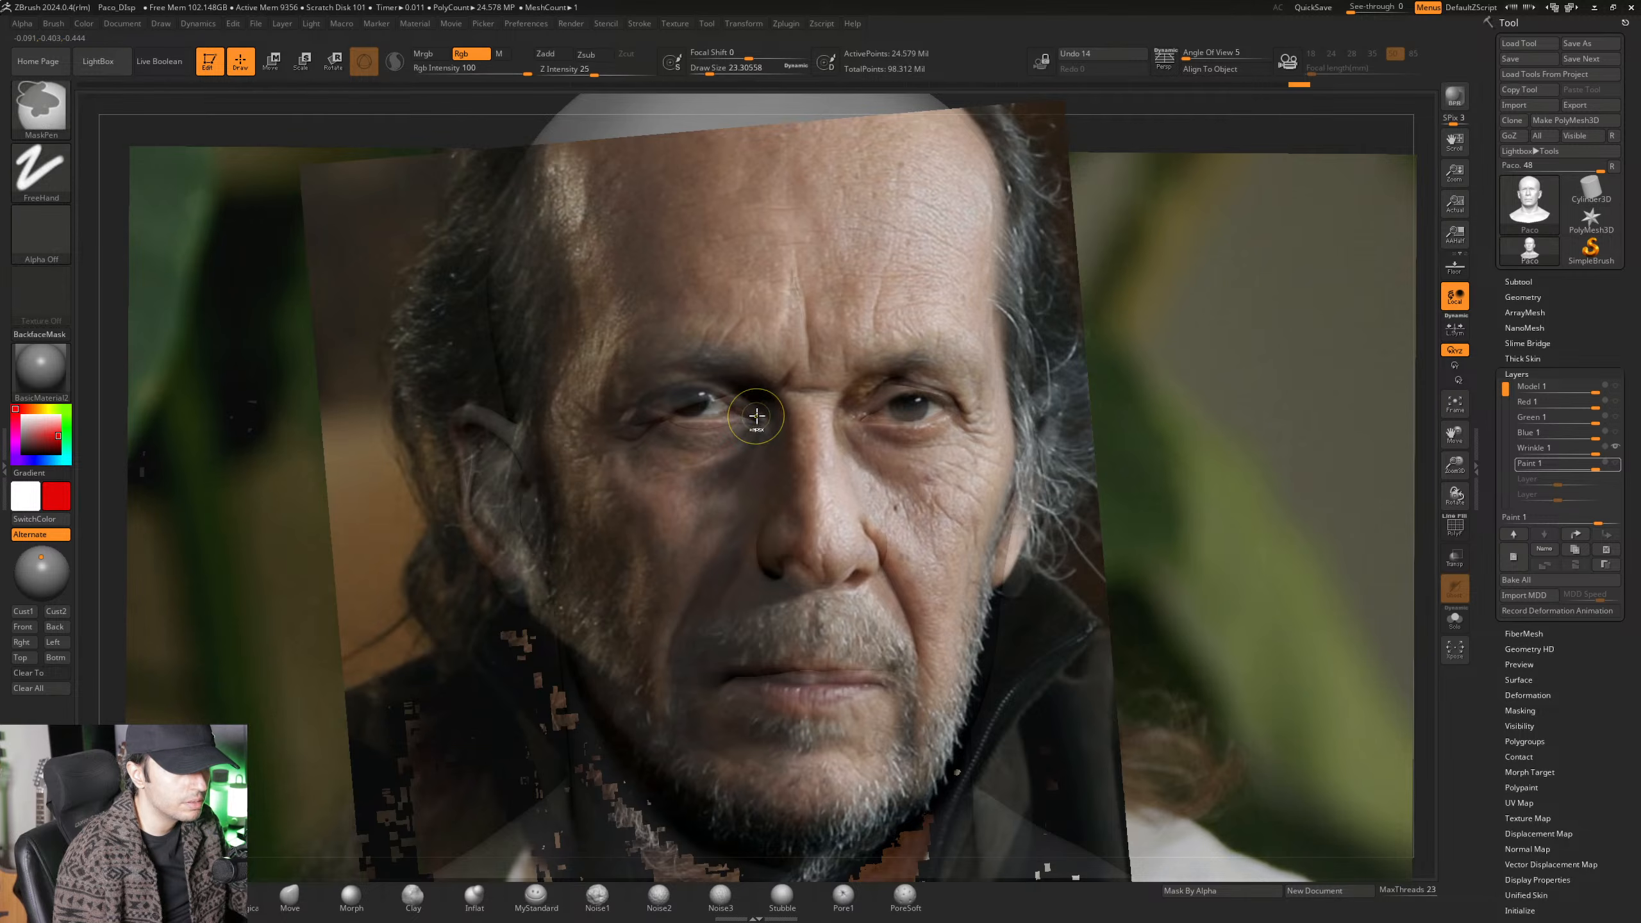
{"action": "right_click_drag", "start_coordinate": [757, 417], "coordinate": [764, 434], "text": "ctrl"}
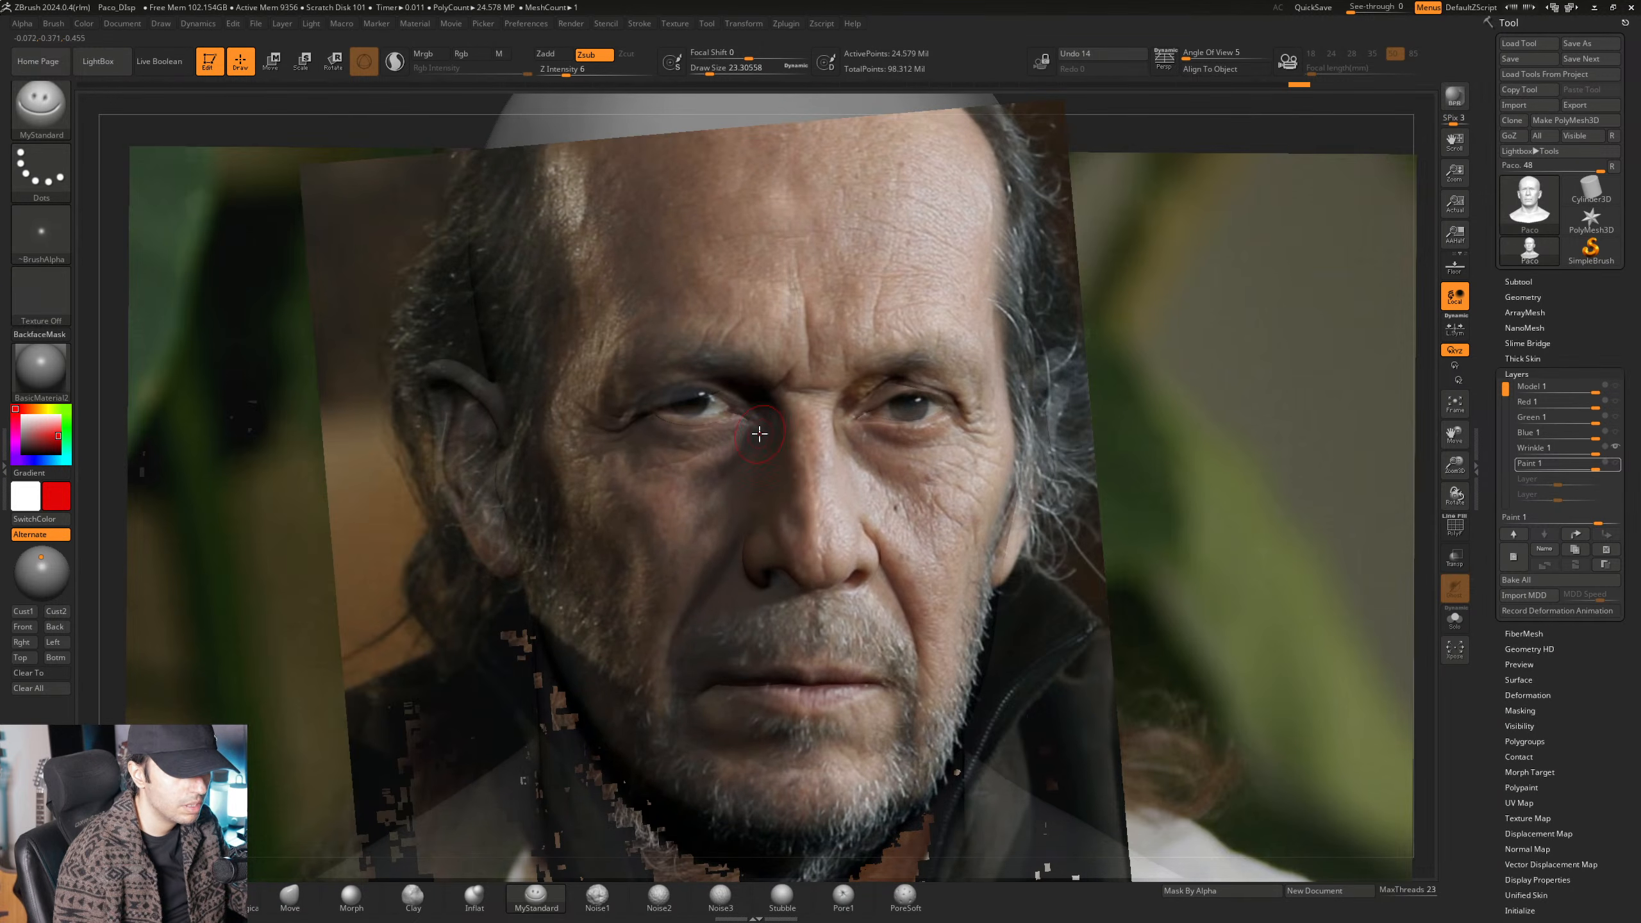
{"action": "key", "text": "shift"}
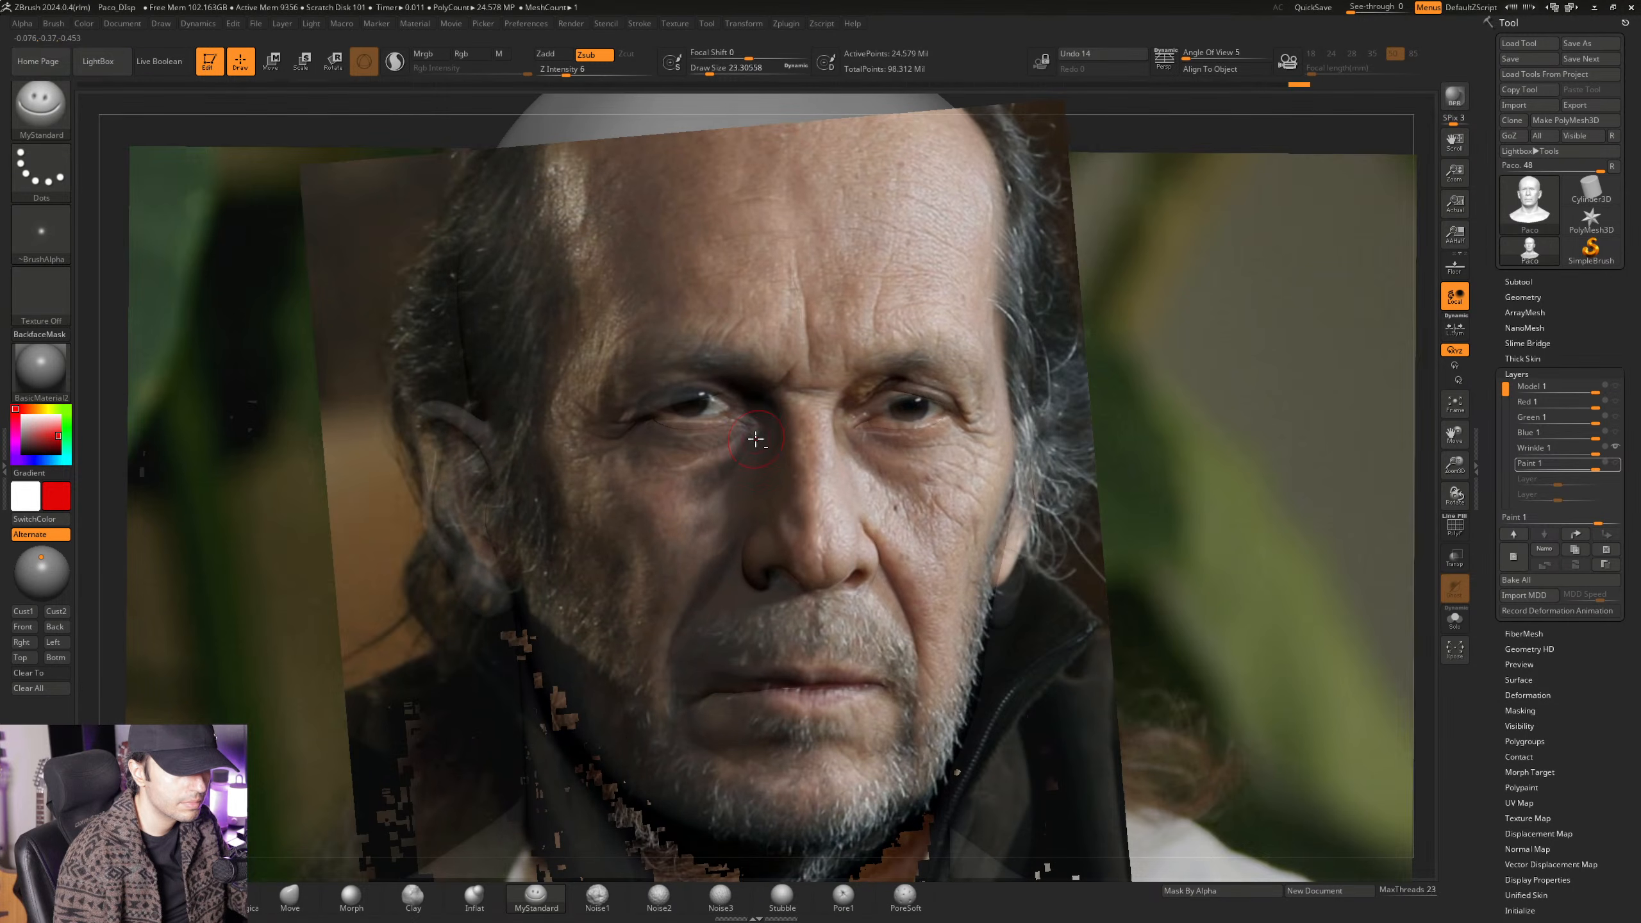
{"action": "key", "text": "shift"}
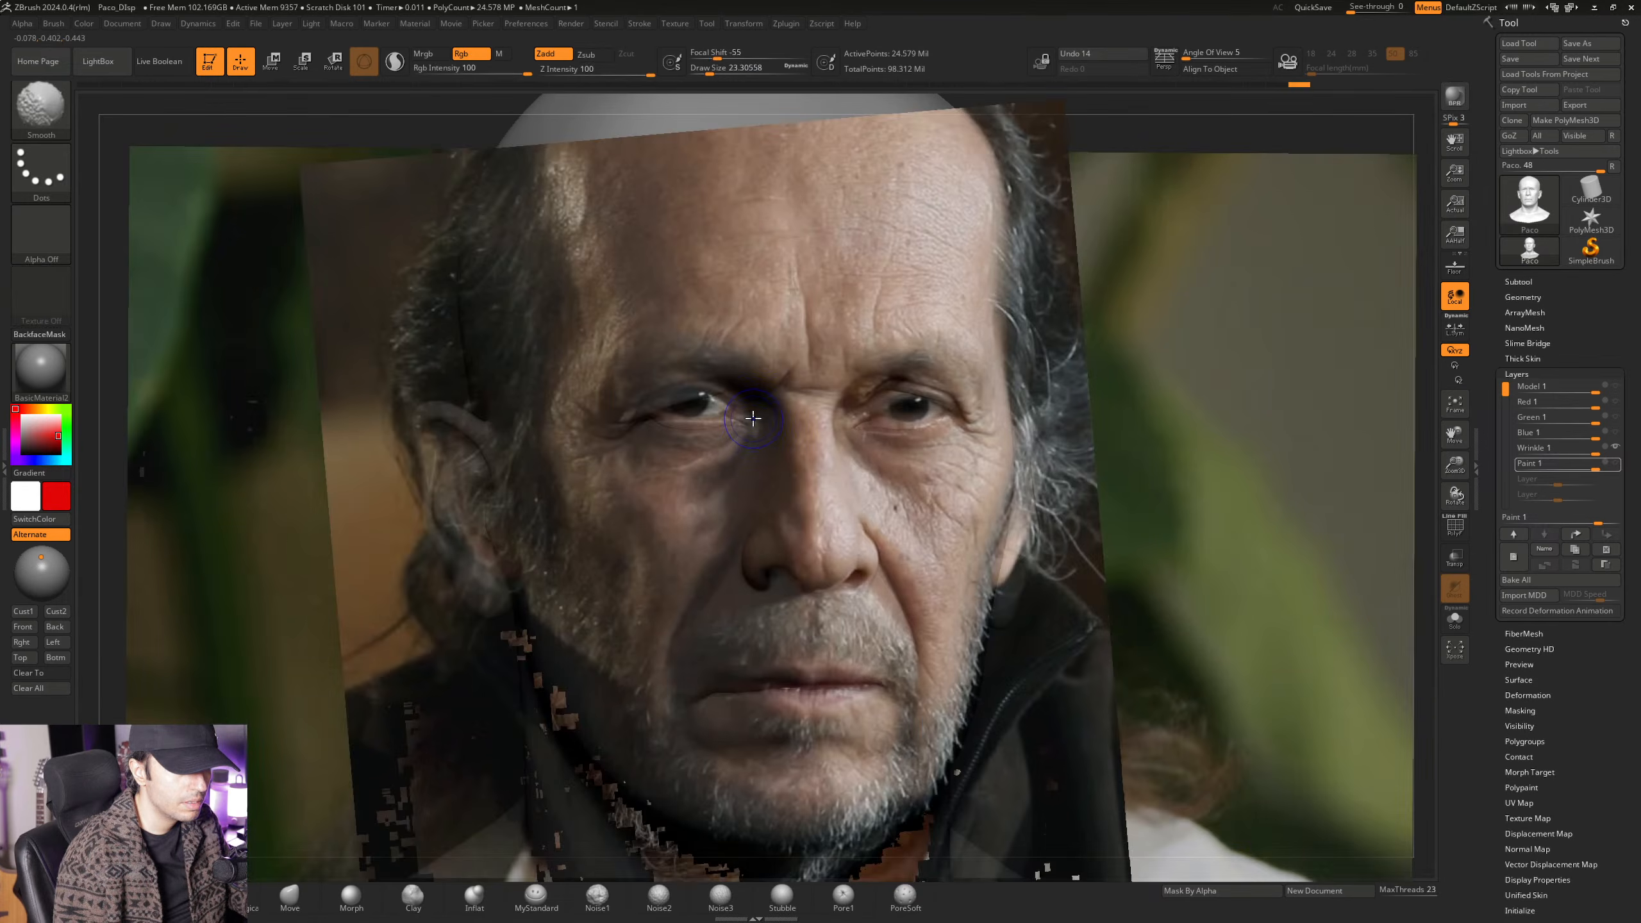
Fine-tune the head's turn around the nose and eyes, toggling the portrait overlay to check the match.
{"action": "key", "text": "shift+z"}
{"action": "key", "text": "shift+z"}
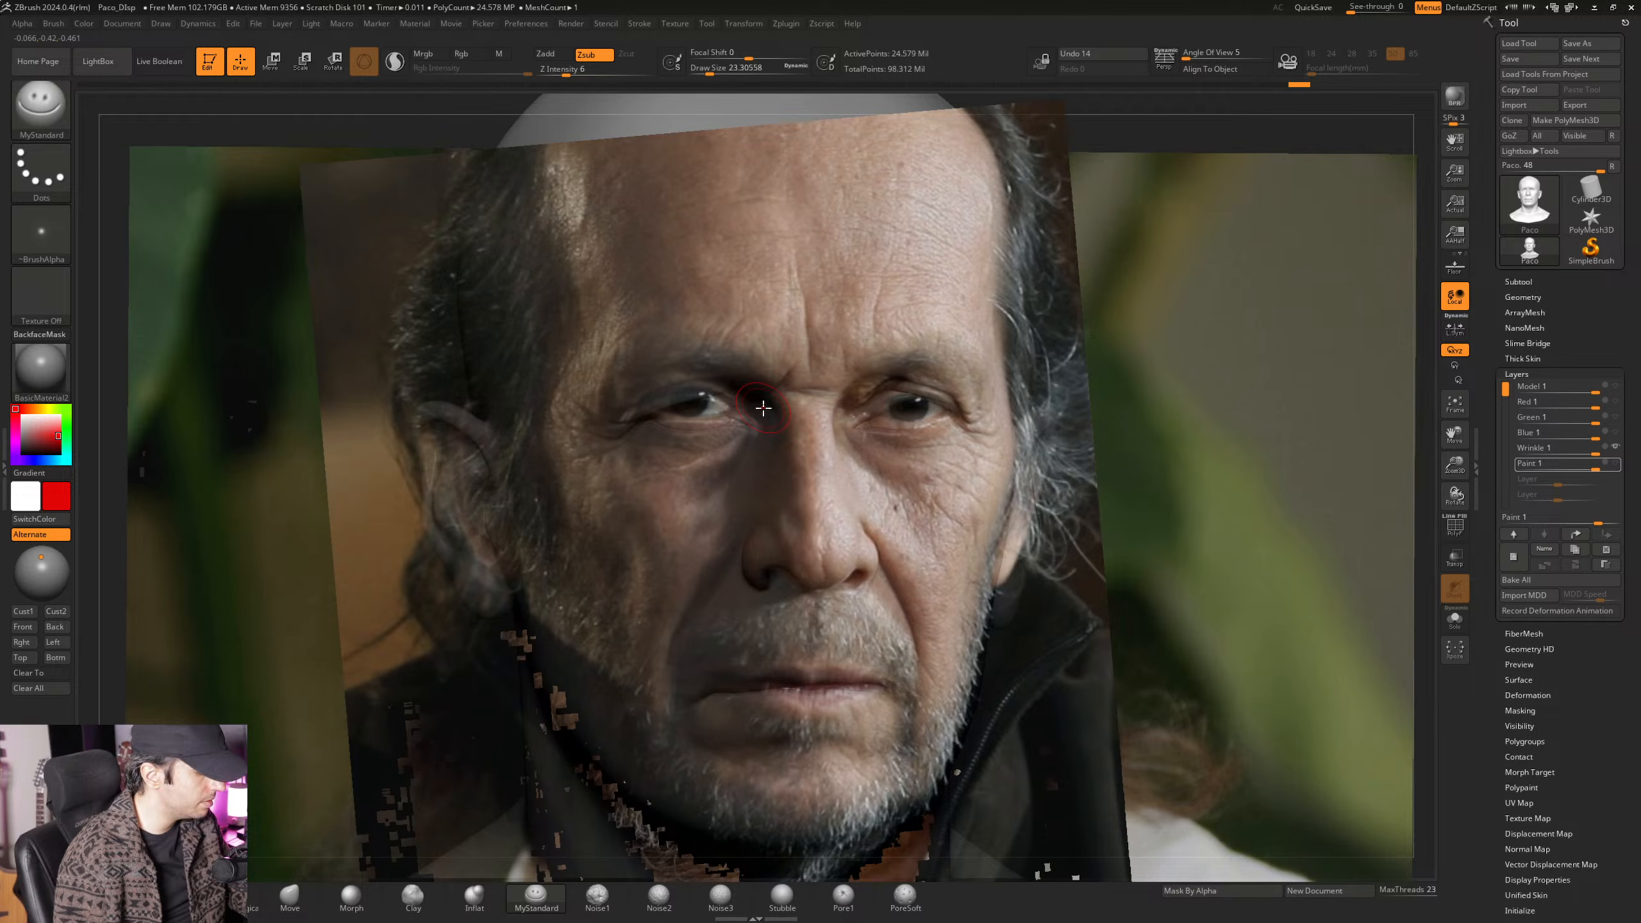
{"action": "key", "text": "shift"}
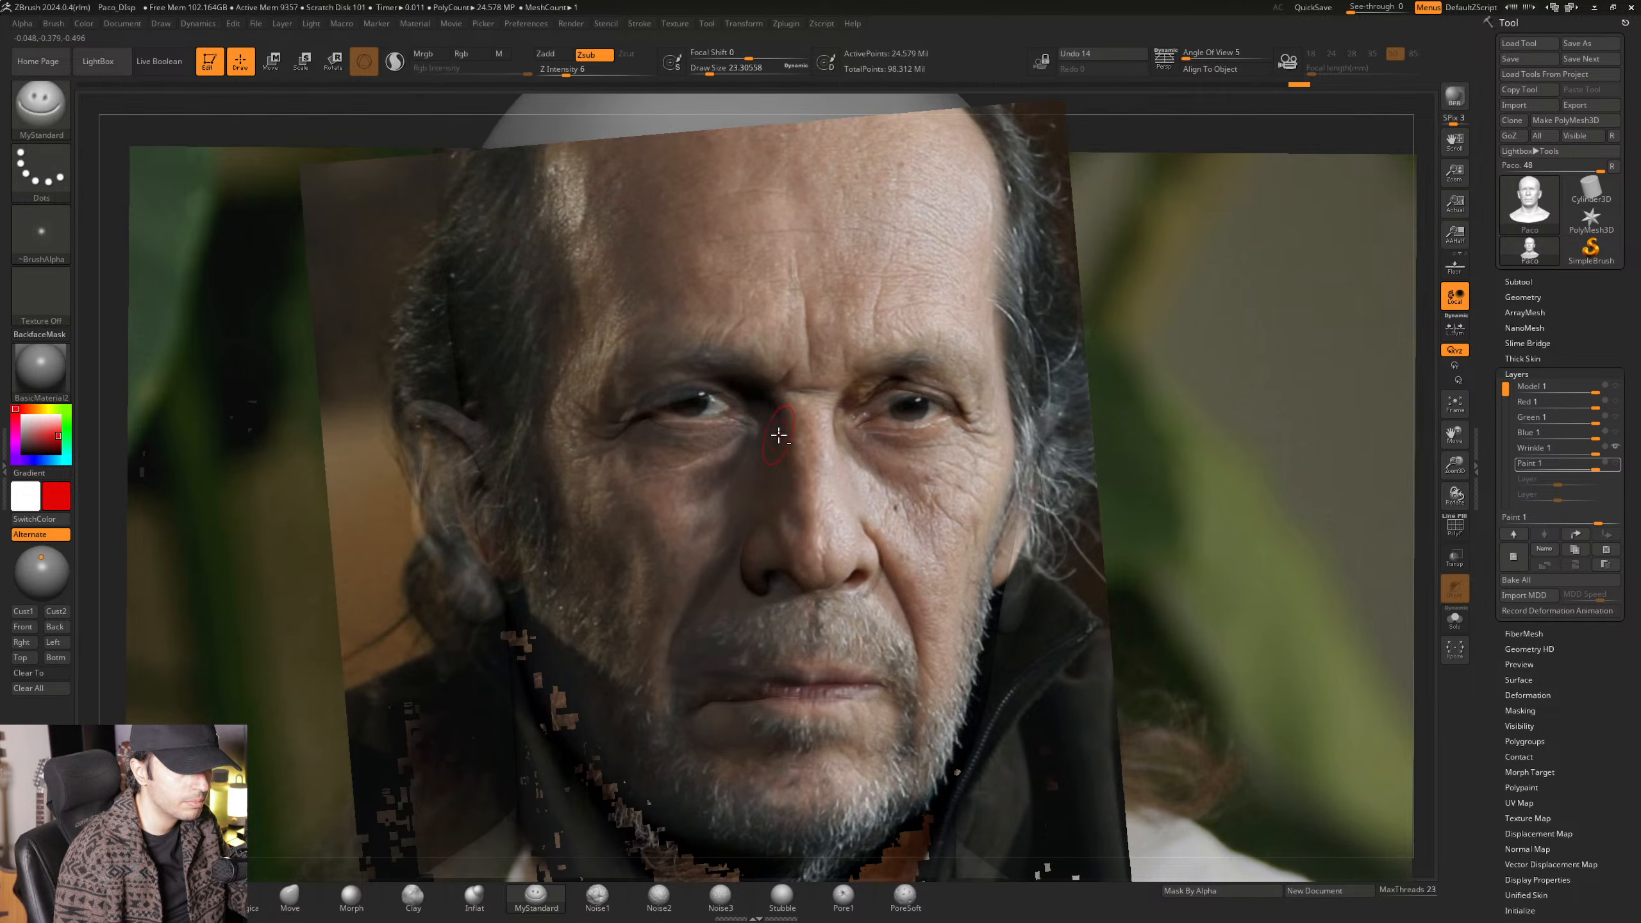
{"action": "key", "text": "shift+z"}
{"action": "key", "text": "shift+z"}
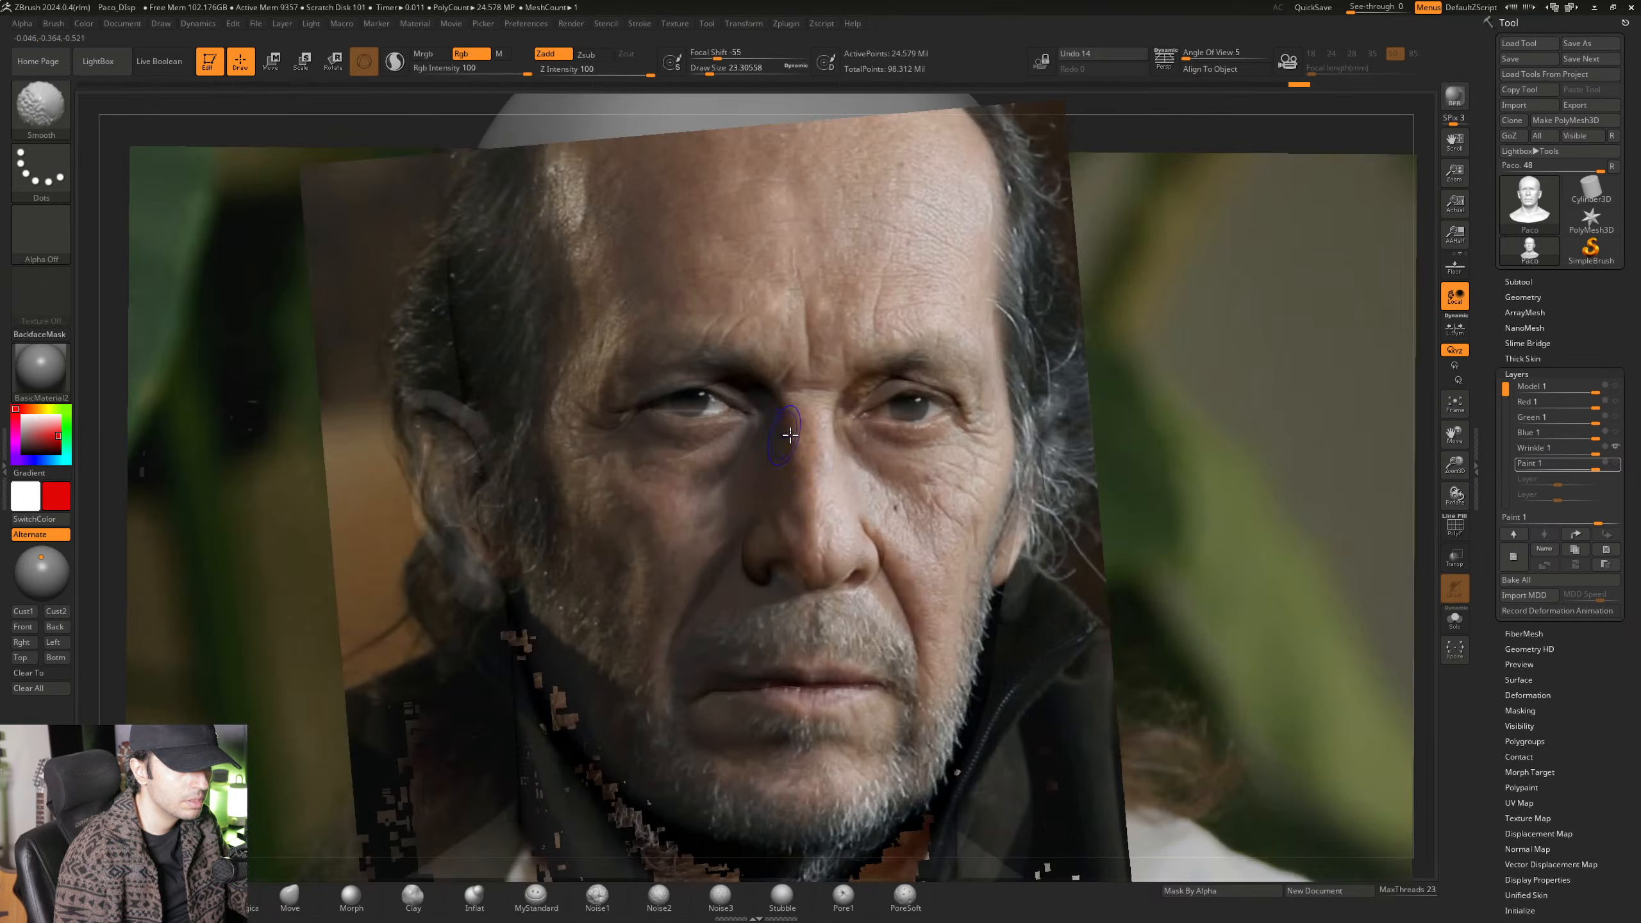
{"action": "right_click_drag", "start_coordinate": [784, 433], "coordinate": [807, 434]}
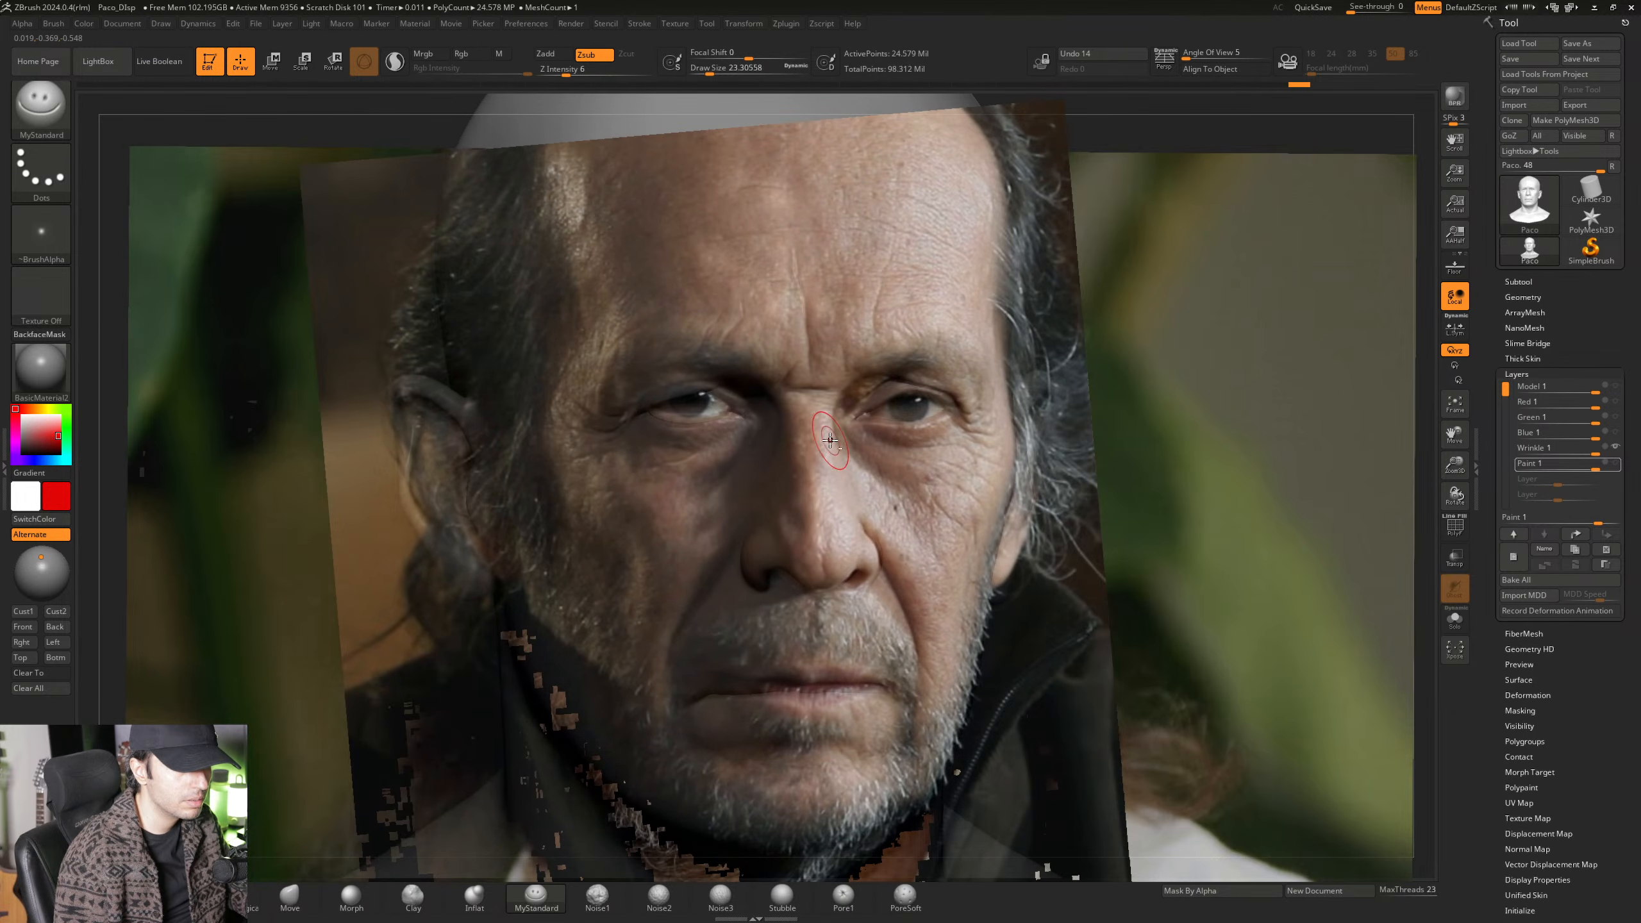
{"action": "key", "text": "shift+z"}
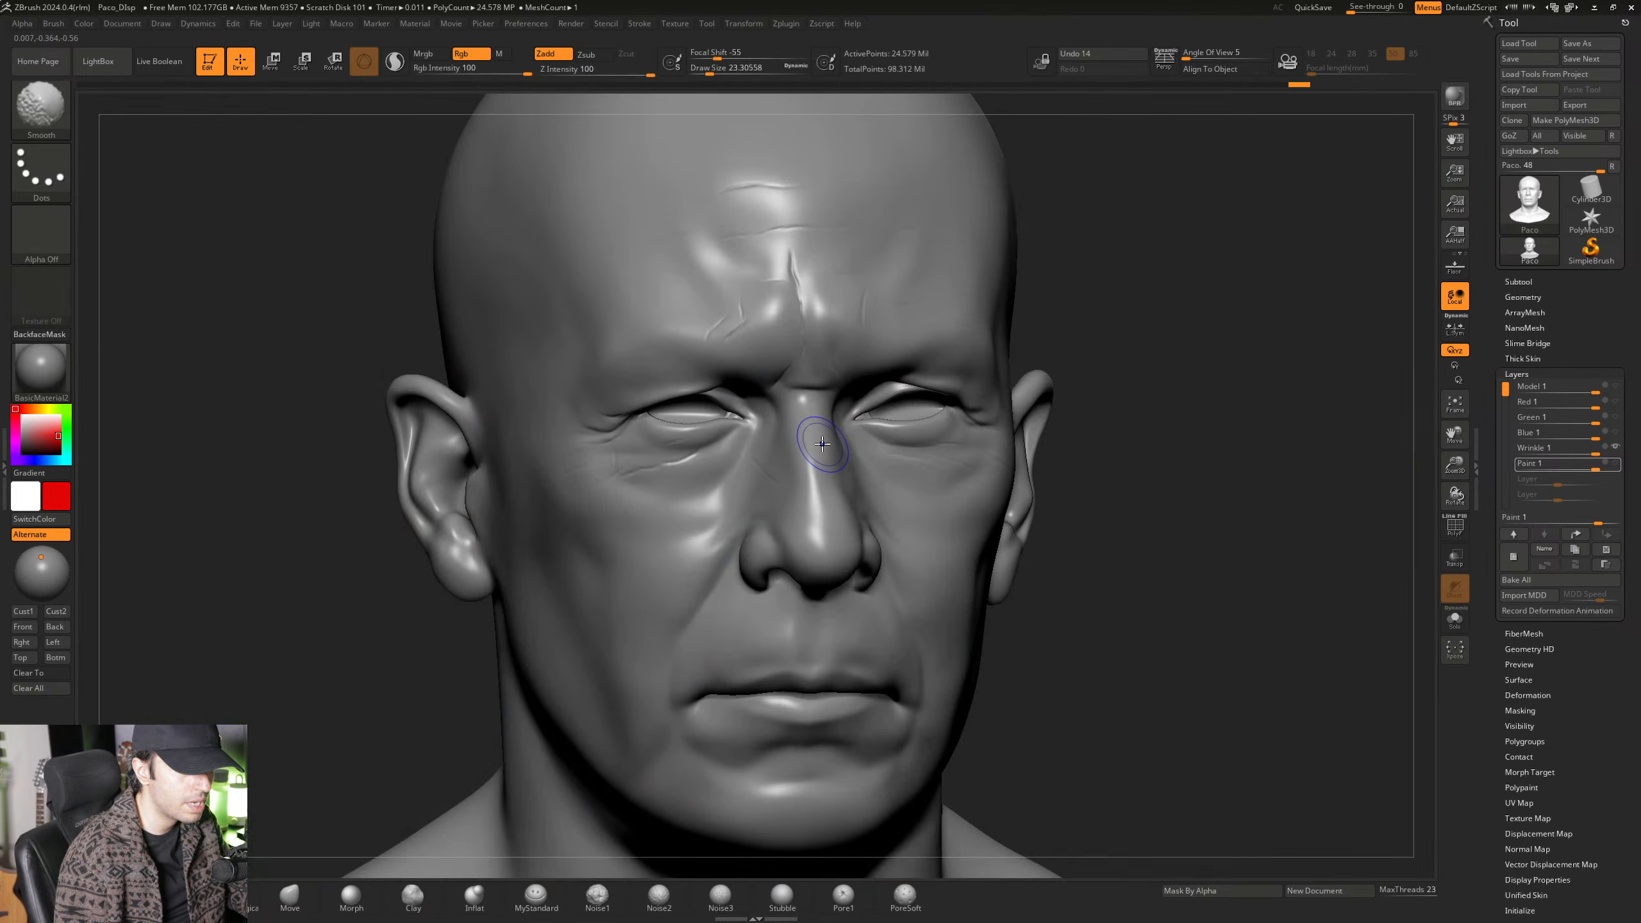
{"action": "key", "text": "shift+z"}
Tilt the portrait slightly counter-clockwise in Spotlight to fit the head and leave Spotlight editing.
{"action": "key", "text": "z"}
{"action": "left_click", "coordinate": [697, 608]}
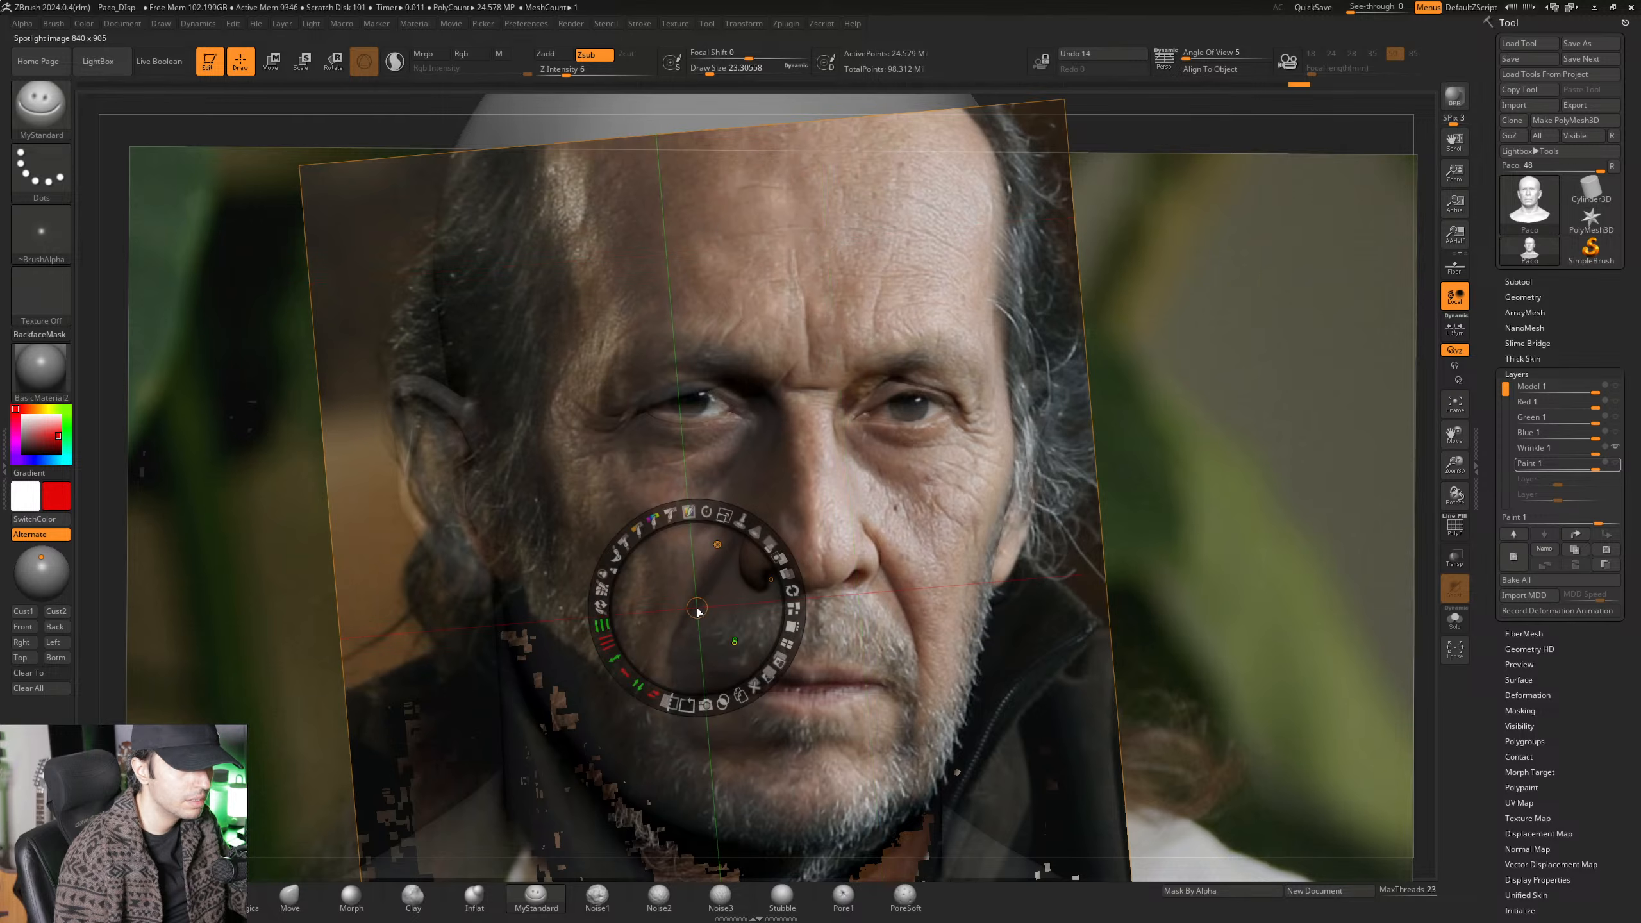
{"action": "left_click_drag", "start_coordinate": [706, 512], "coordinate": [806, 433]}
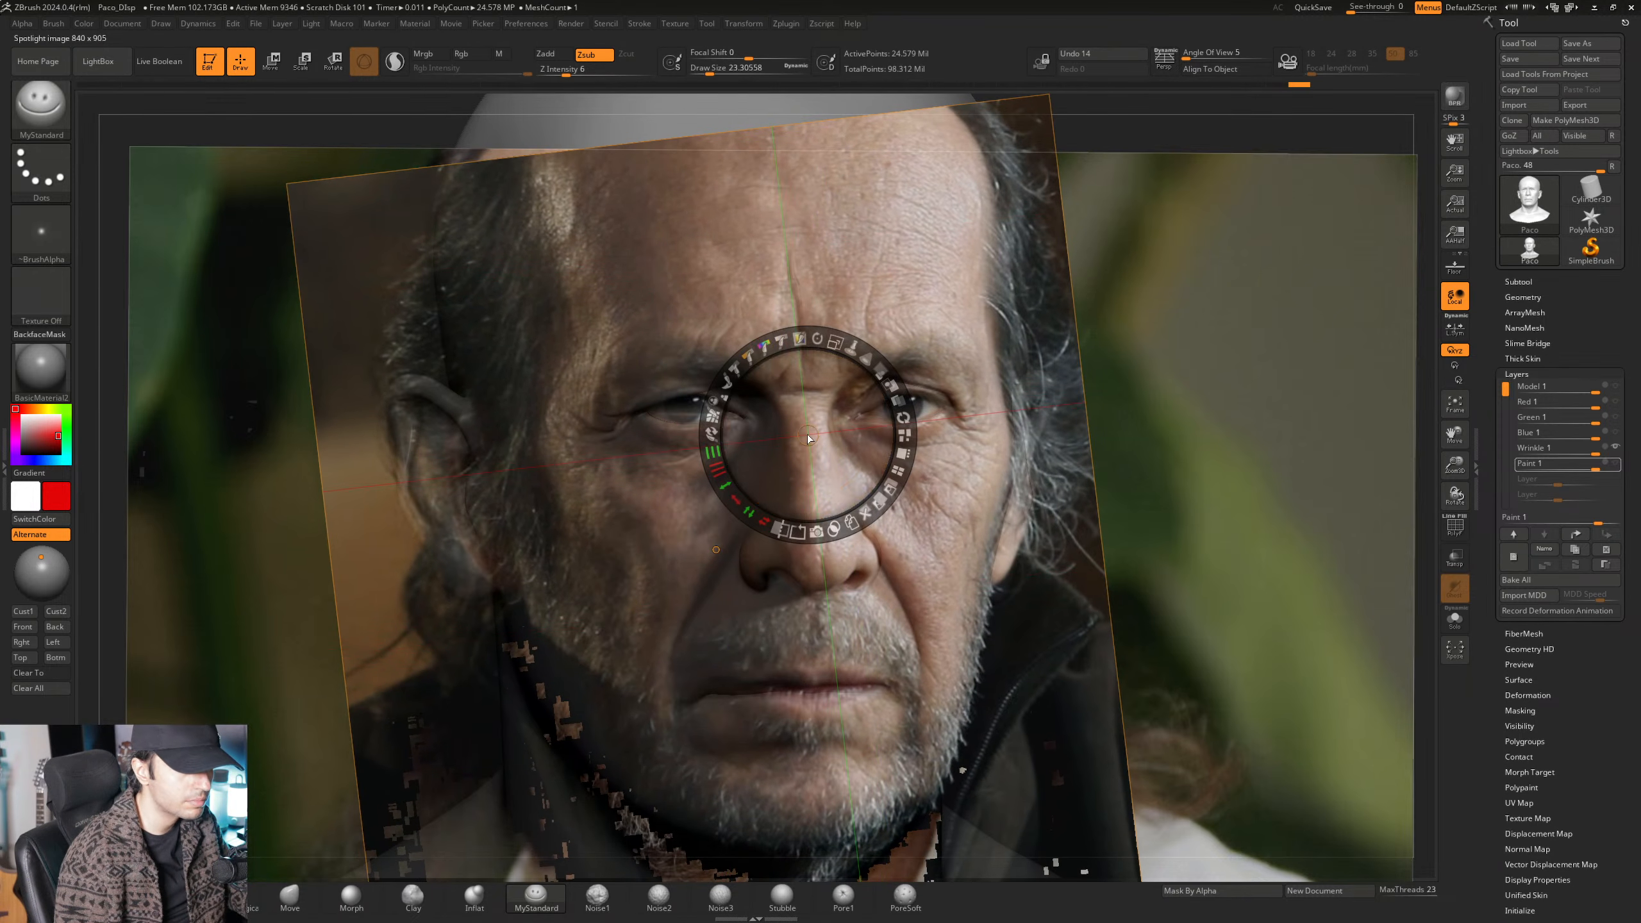
{"action": "key", "text": "z"}
Compare the bare sculpt with the realigned portrait by hiding and showing the Spotlight overlay.
{"action": "key", "text": "shift+z"}
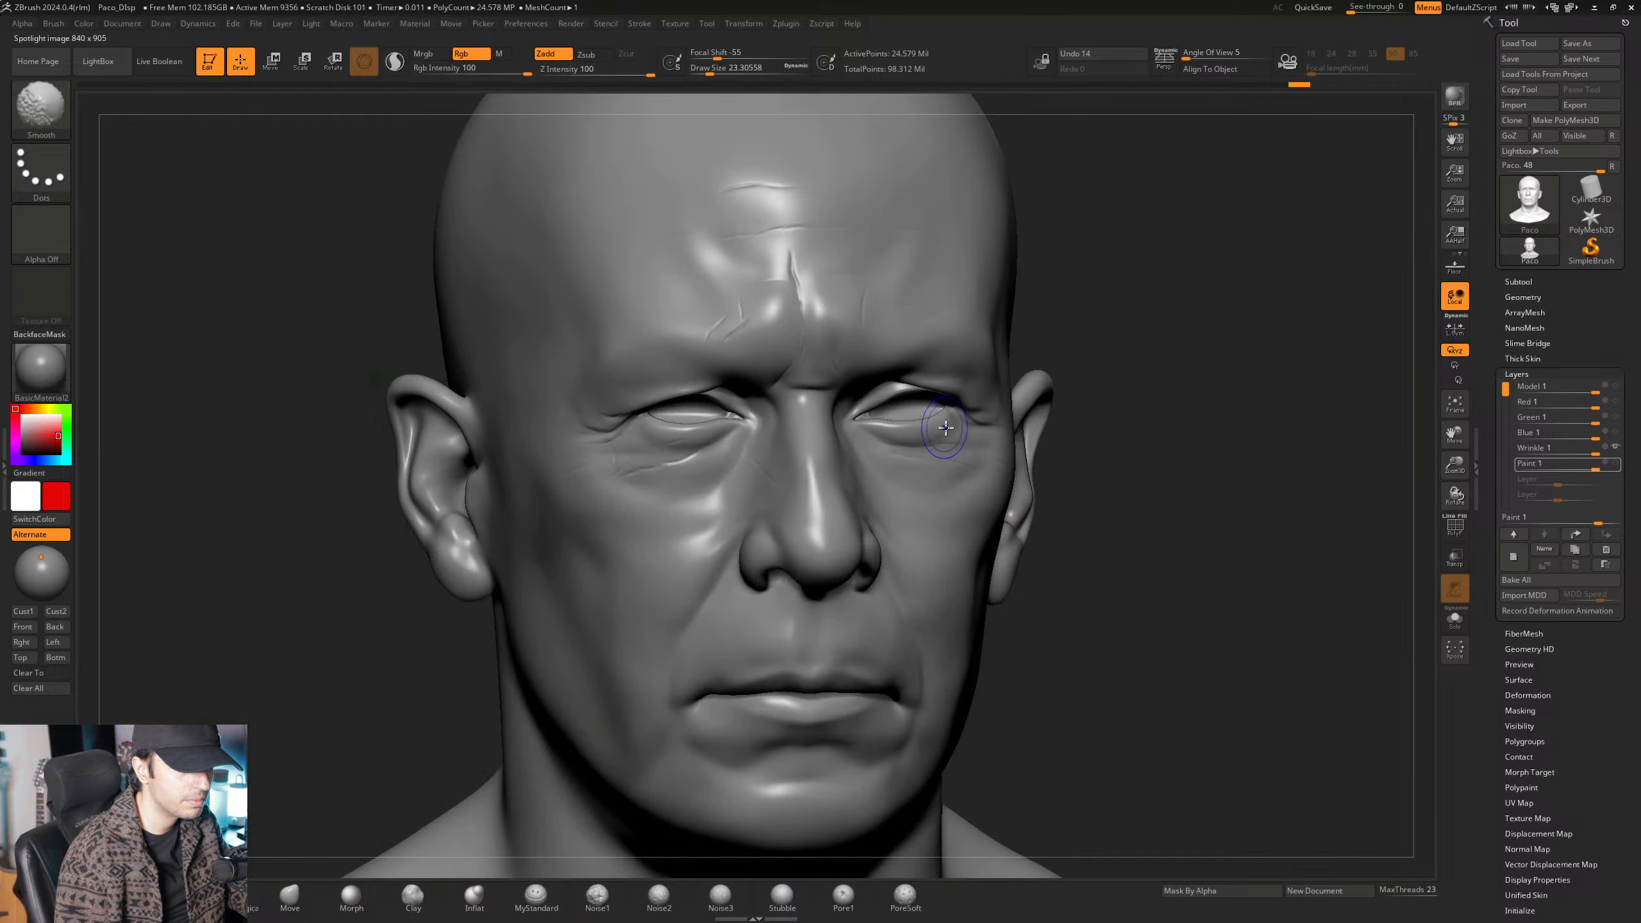
{"action": "key", "text": "shift+z"}
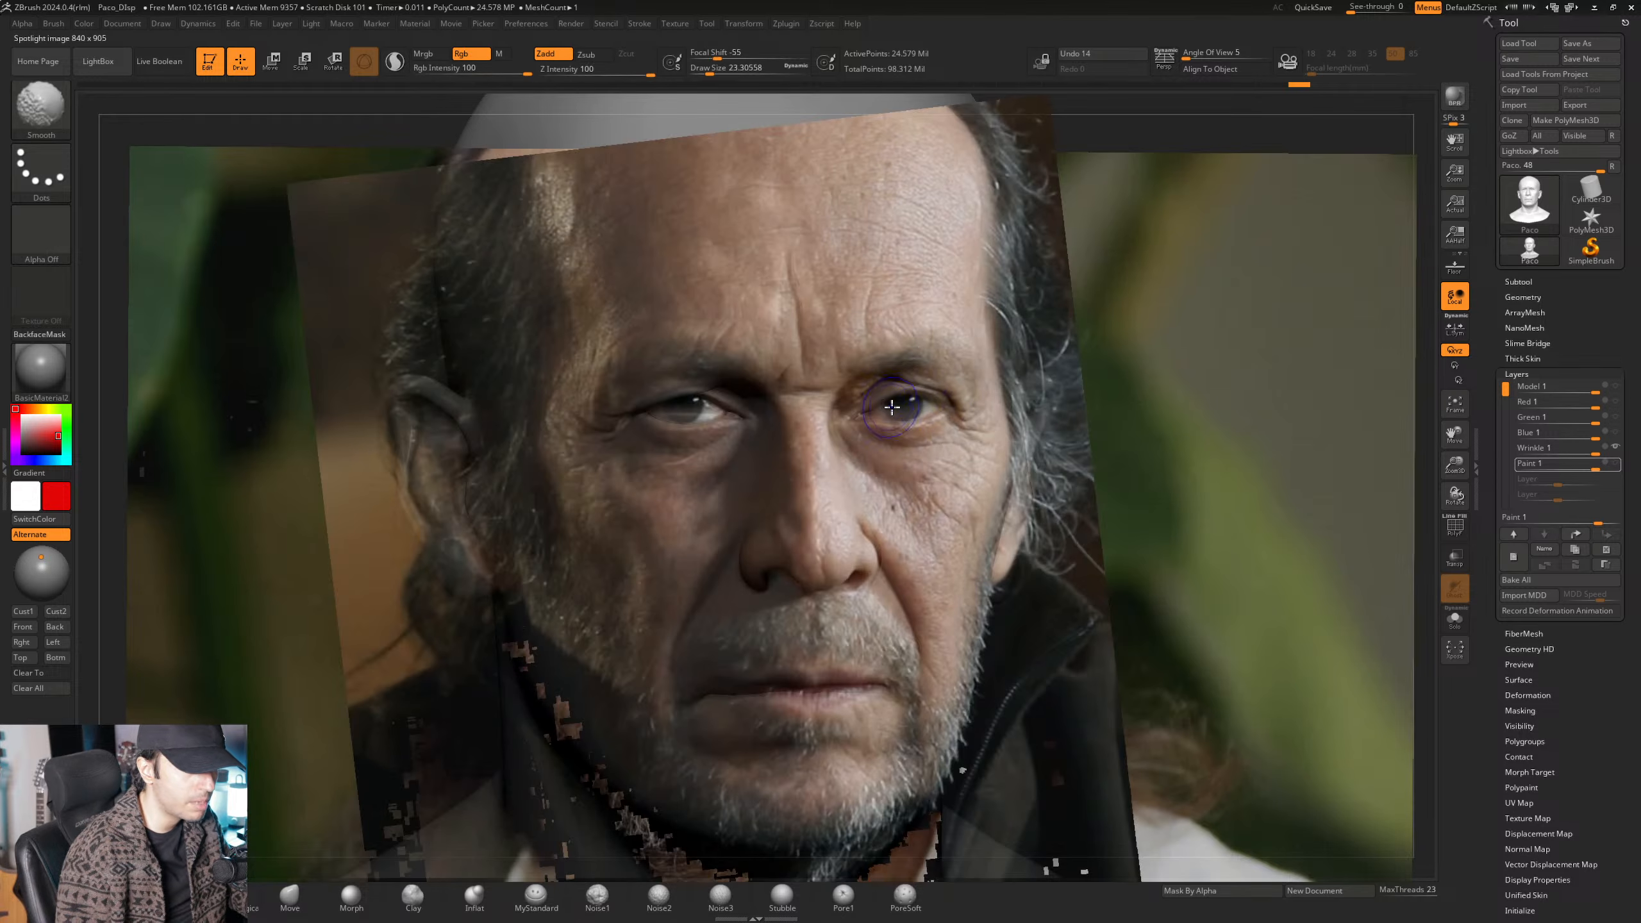
{"action": "key", "text": "shift+z"}
{"action": "key", "text": "shift+z"}
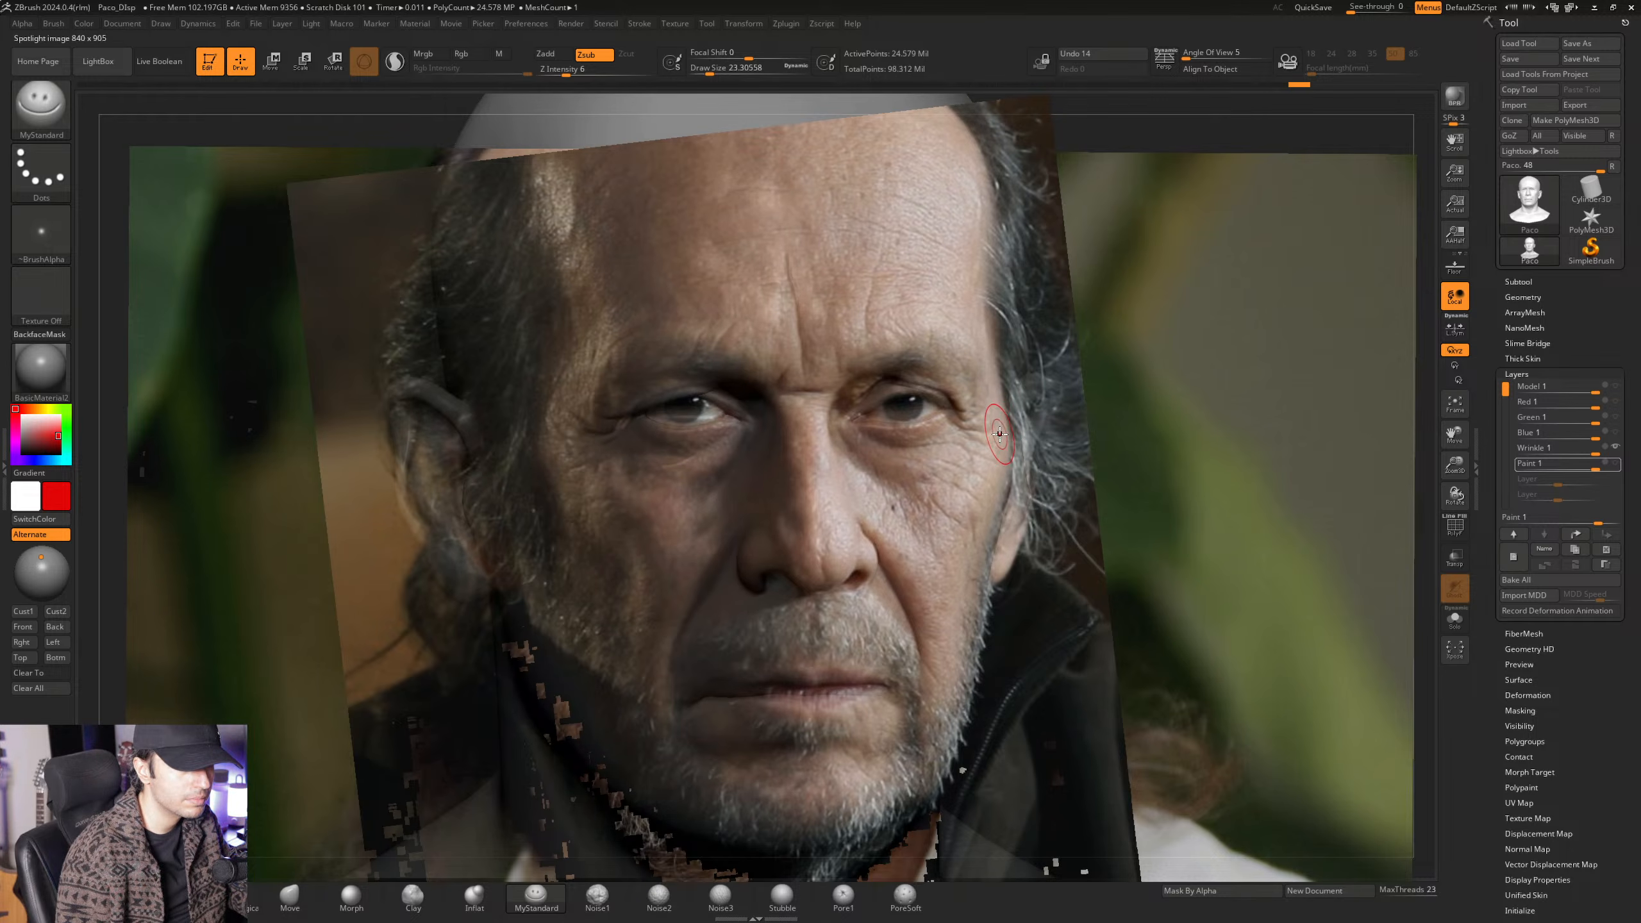
{"action": "key", "text": "shift+z"}
{"action": "key", "text": "shift+z"}
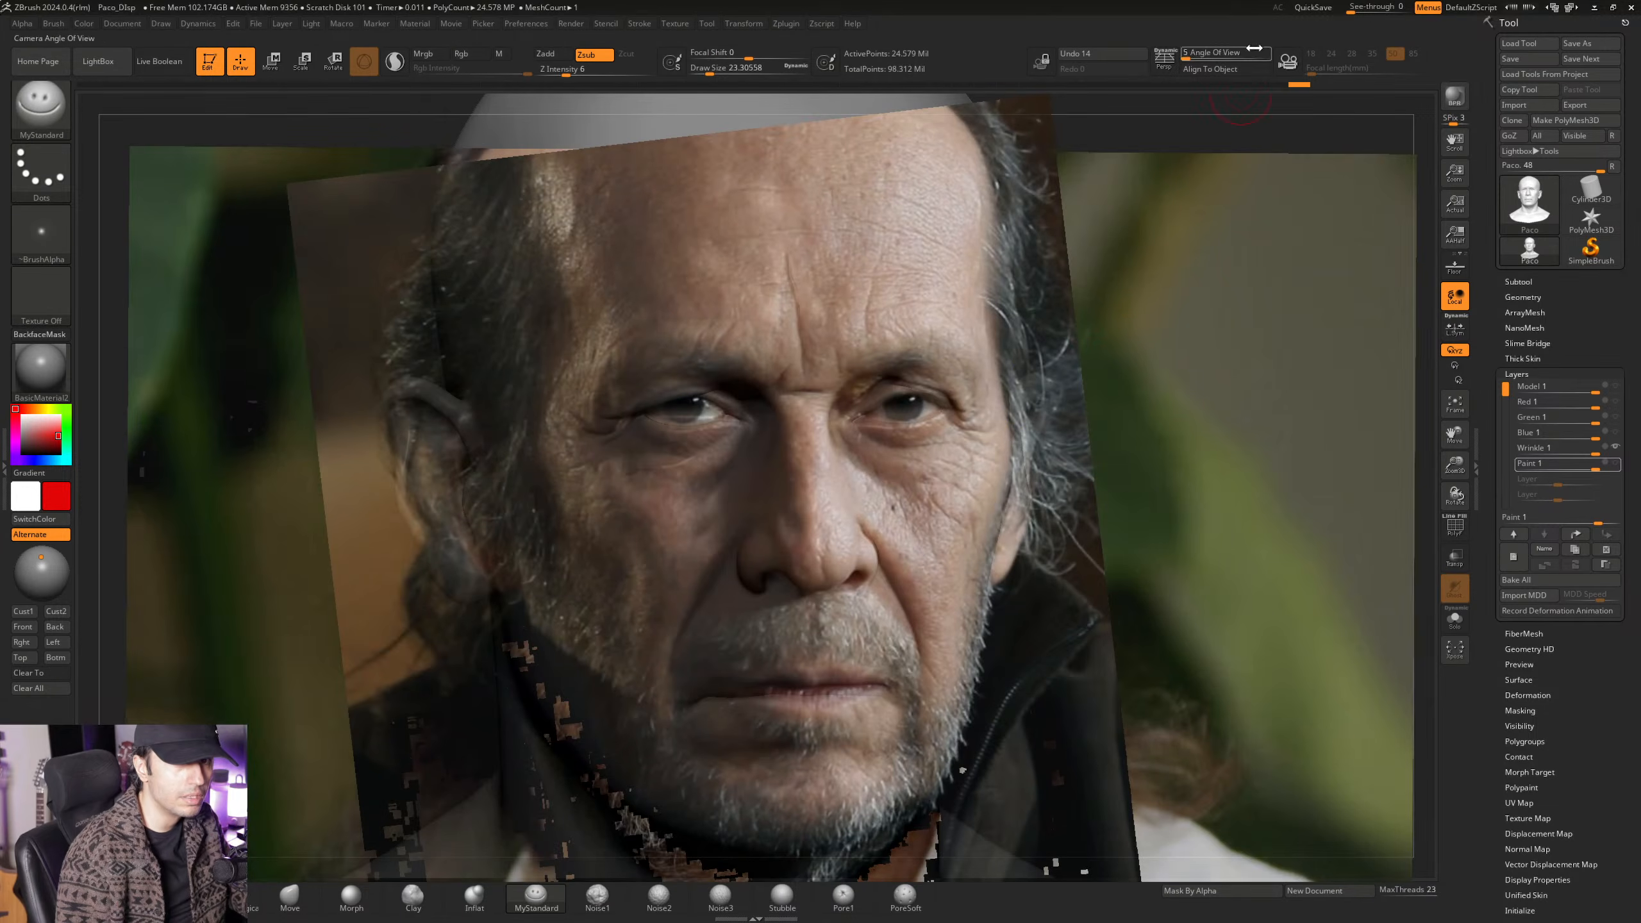
Turn on perspective with a camera Angle Of View of 10 and realign the head to the portrait.
{"action": "left_click", "coordinate": [1153, 71]}
{"action": "left_click_drag", "start_coordinate": [1202, 54], "coordinate": [1215, 54]}
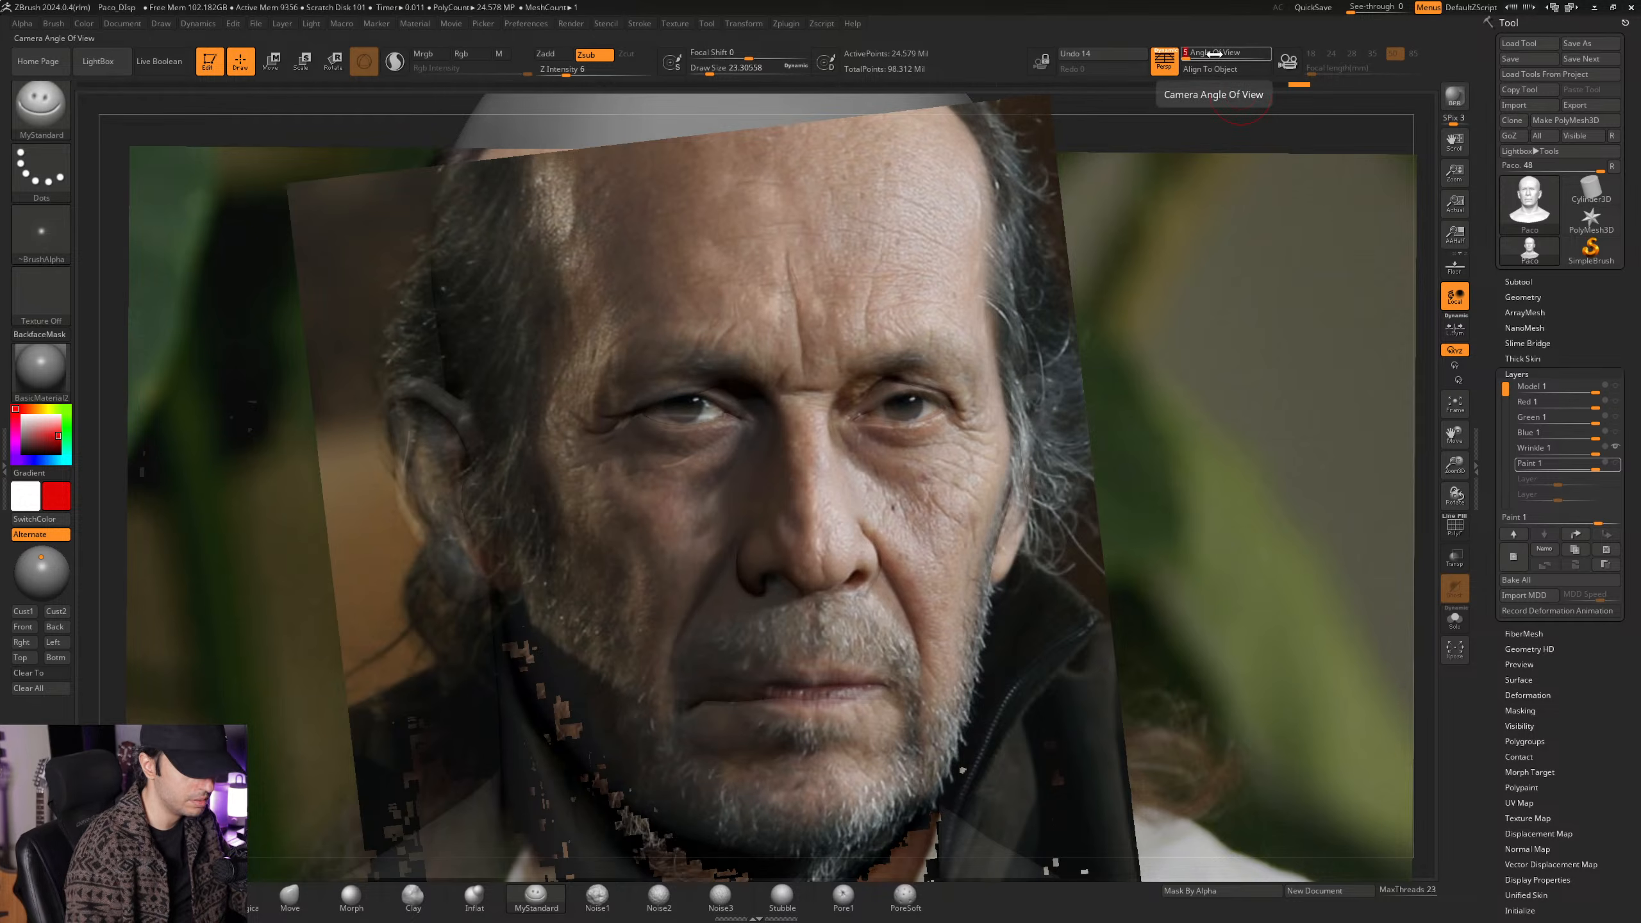
{"action": "right_click_drag", "start_coordinate": [1021, 323], "coordinate": [935, 340], "text": "ctrl"}
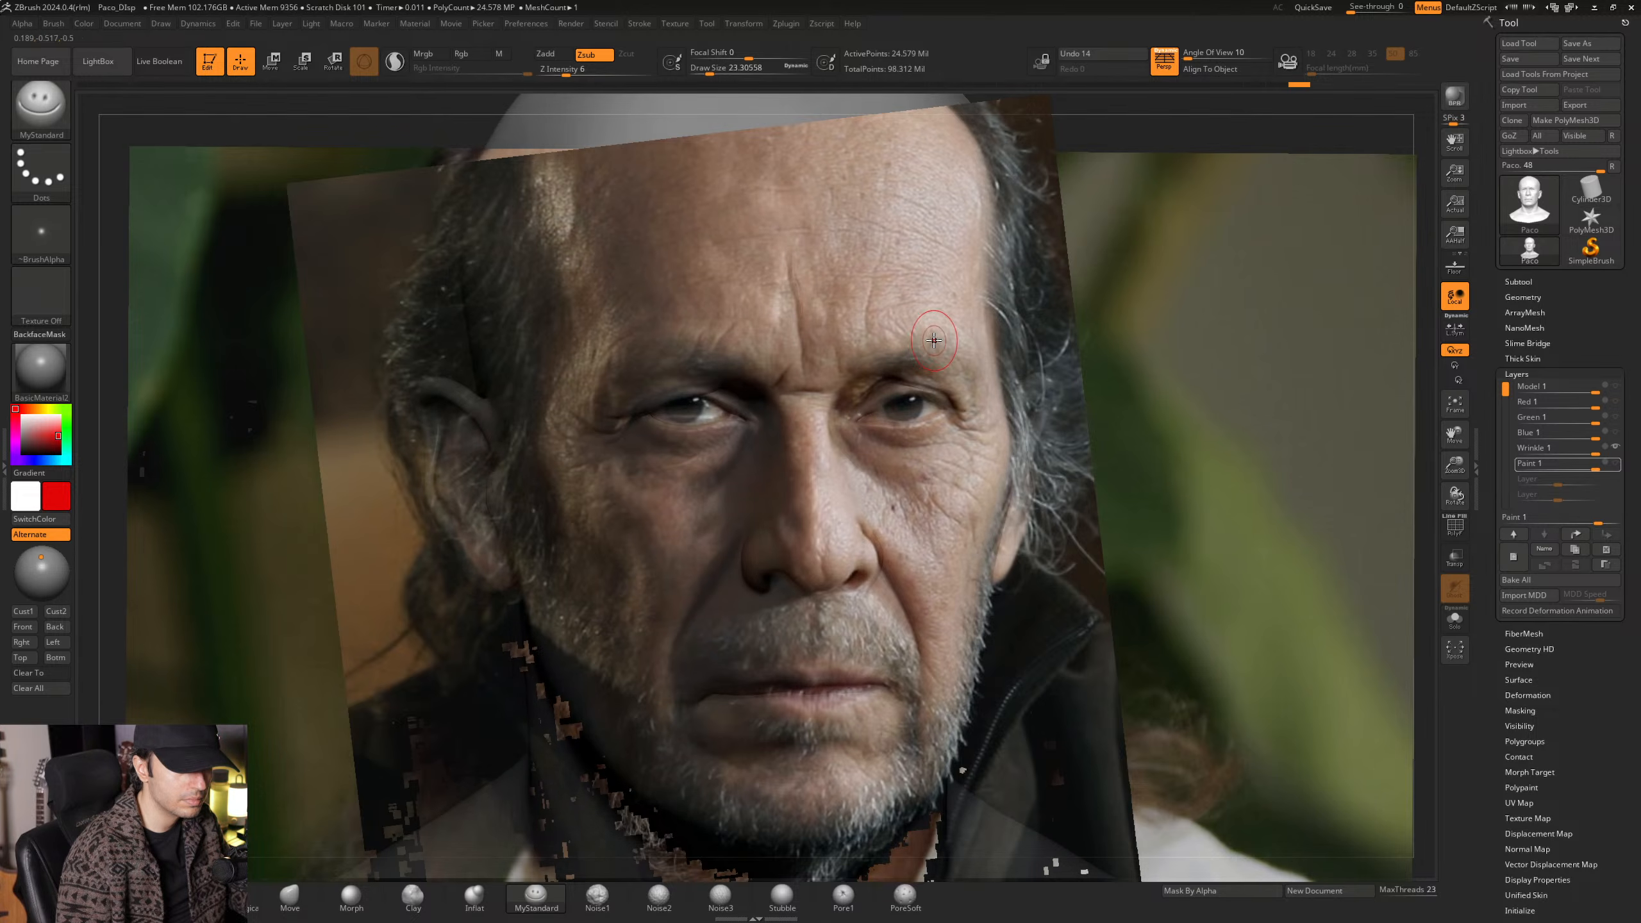
{"action": "key", "text": "shift+z"}
{"action": "key", "text": "shift+z"}
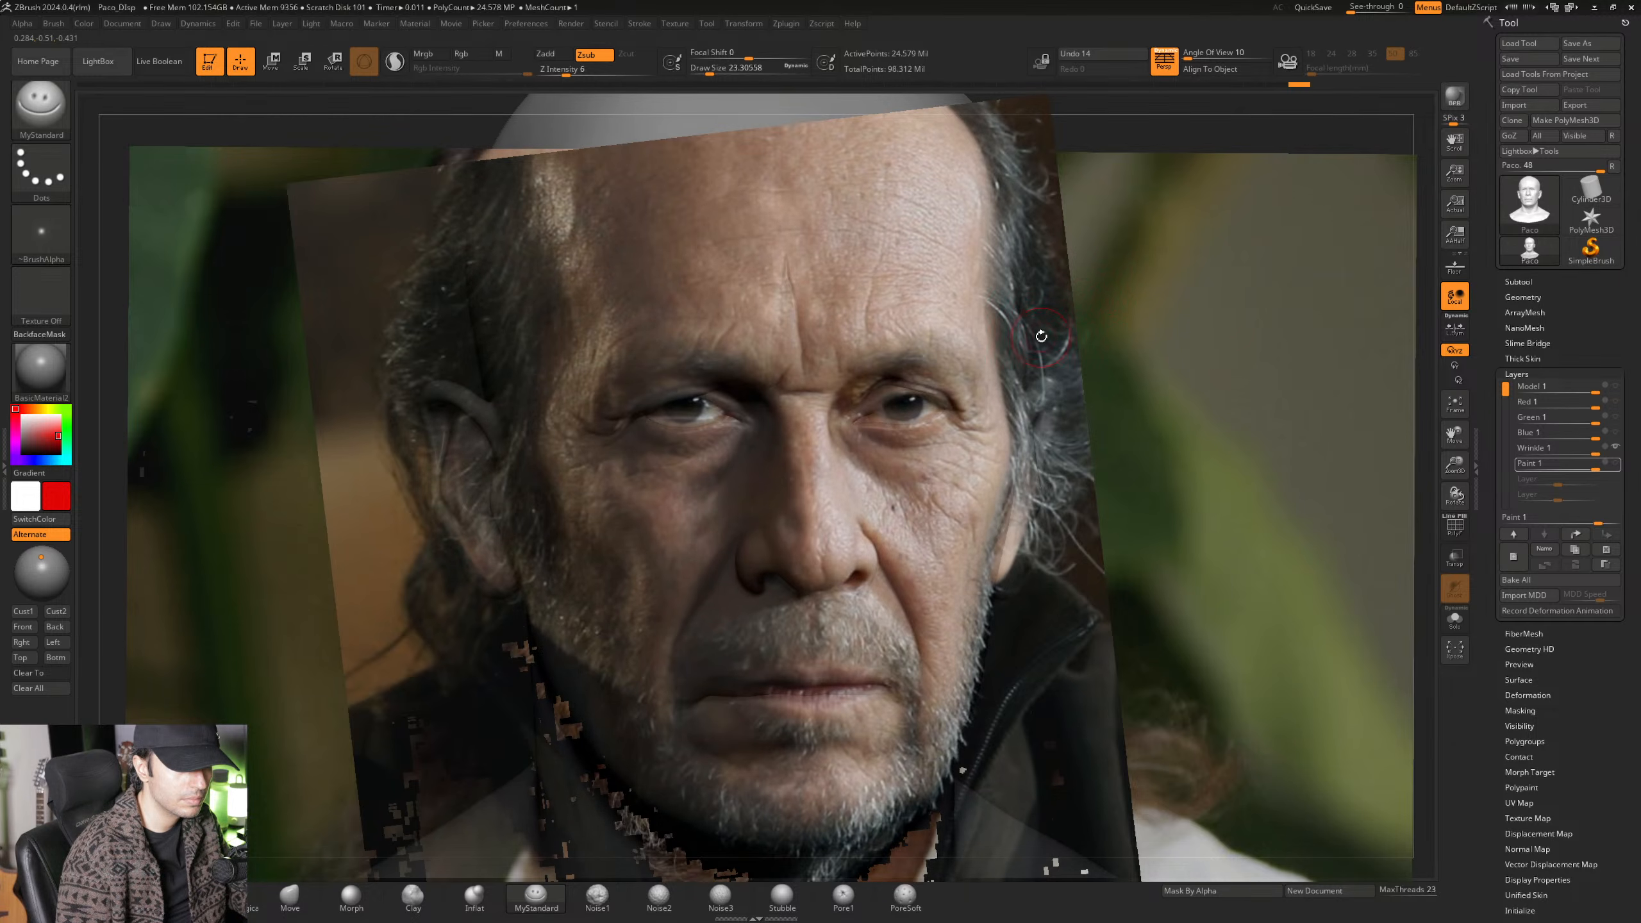
Check the perspective sculpt's eyes, brow and temple against the portrait by repeatedly toggling the overlay.
{"action": "key", "text": "shift+z"}
{"action": "key", "text": "shift+z"}
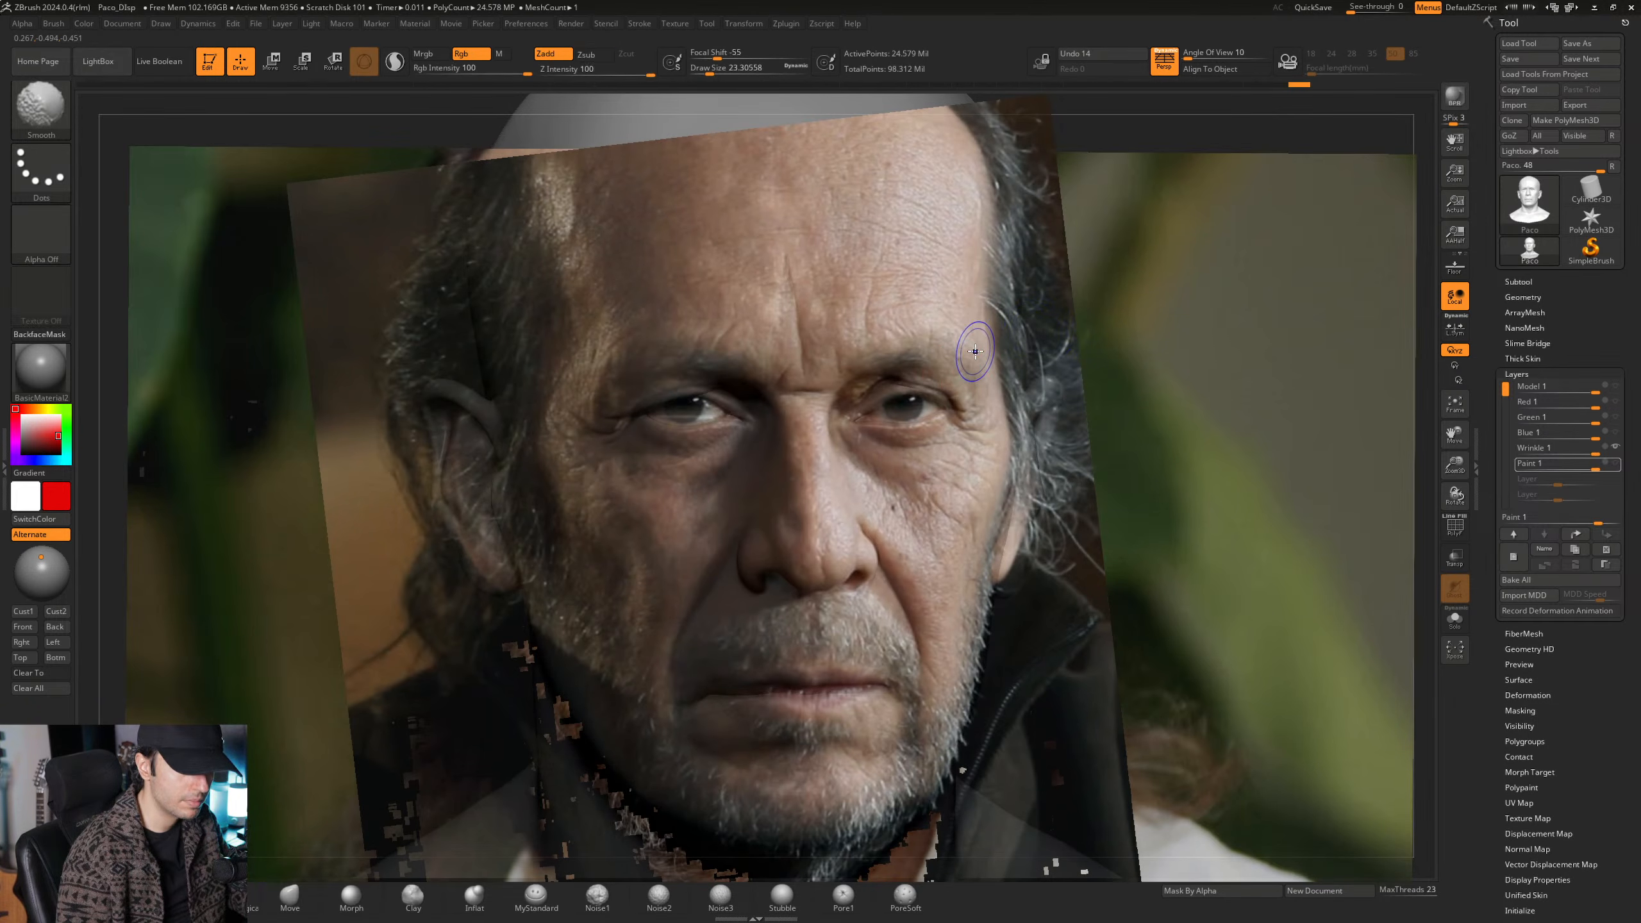
{"action": "key", "text": "shift+z"}
{"action": "key", "text": "shift+z"}
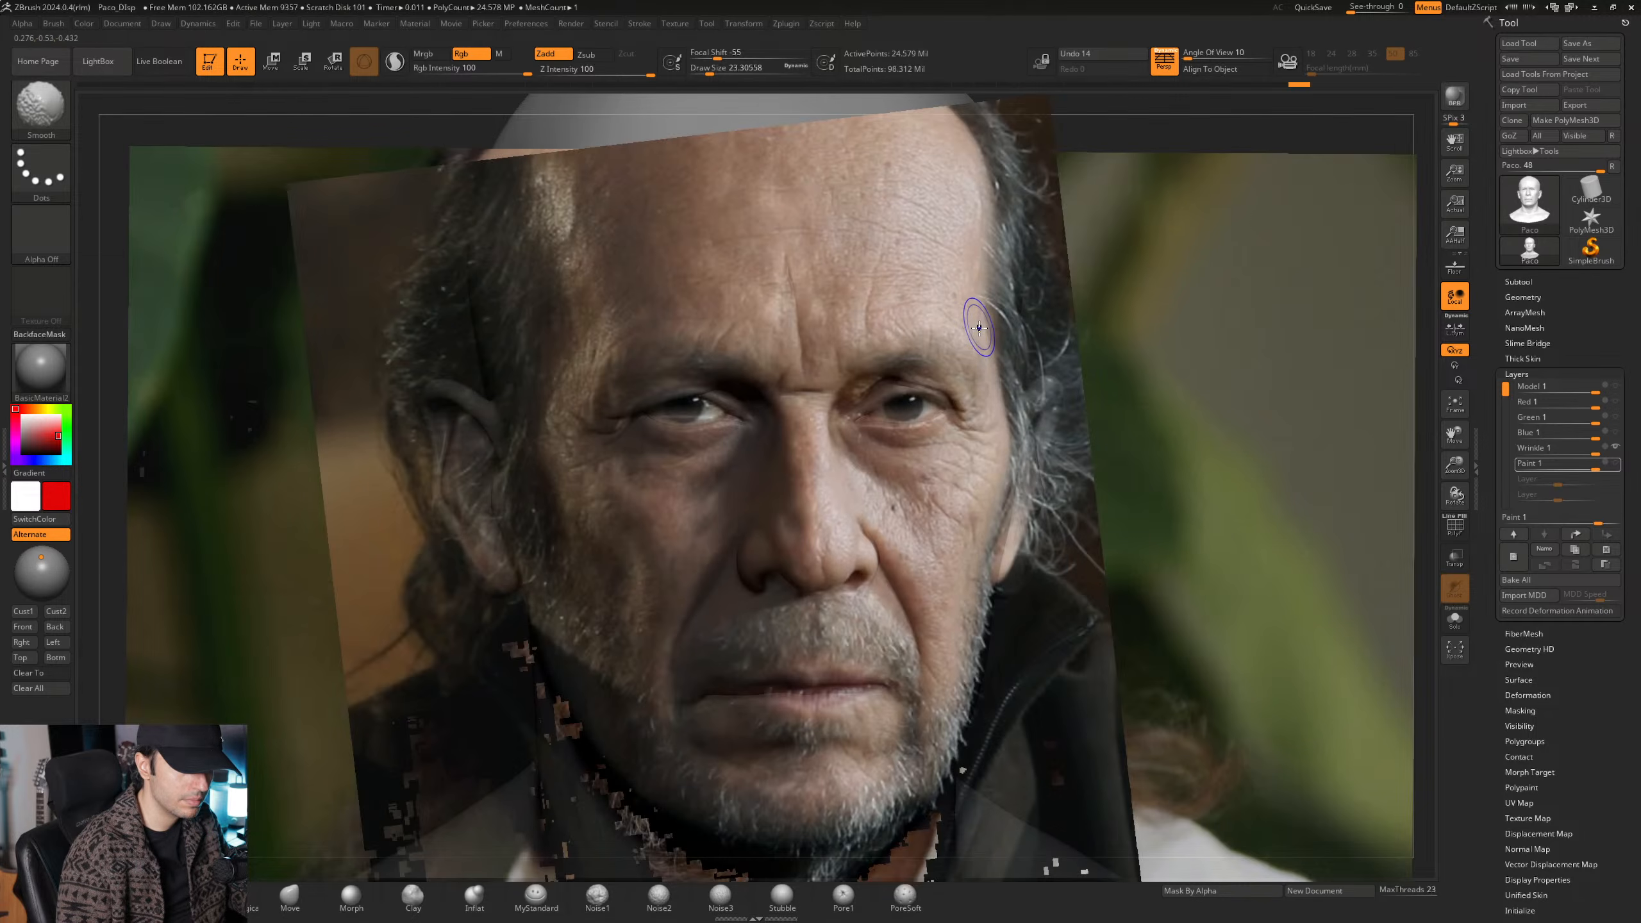
{"action": "key", "text": "ctrl"}
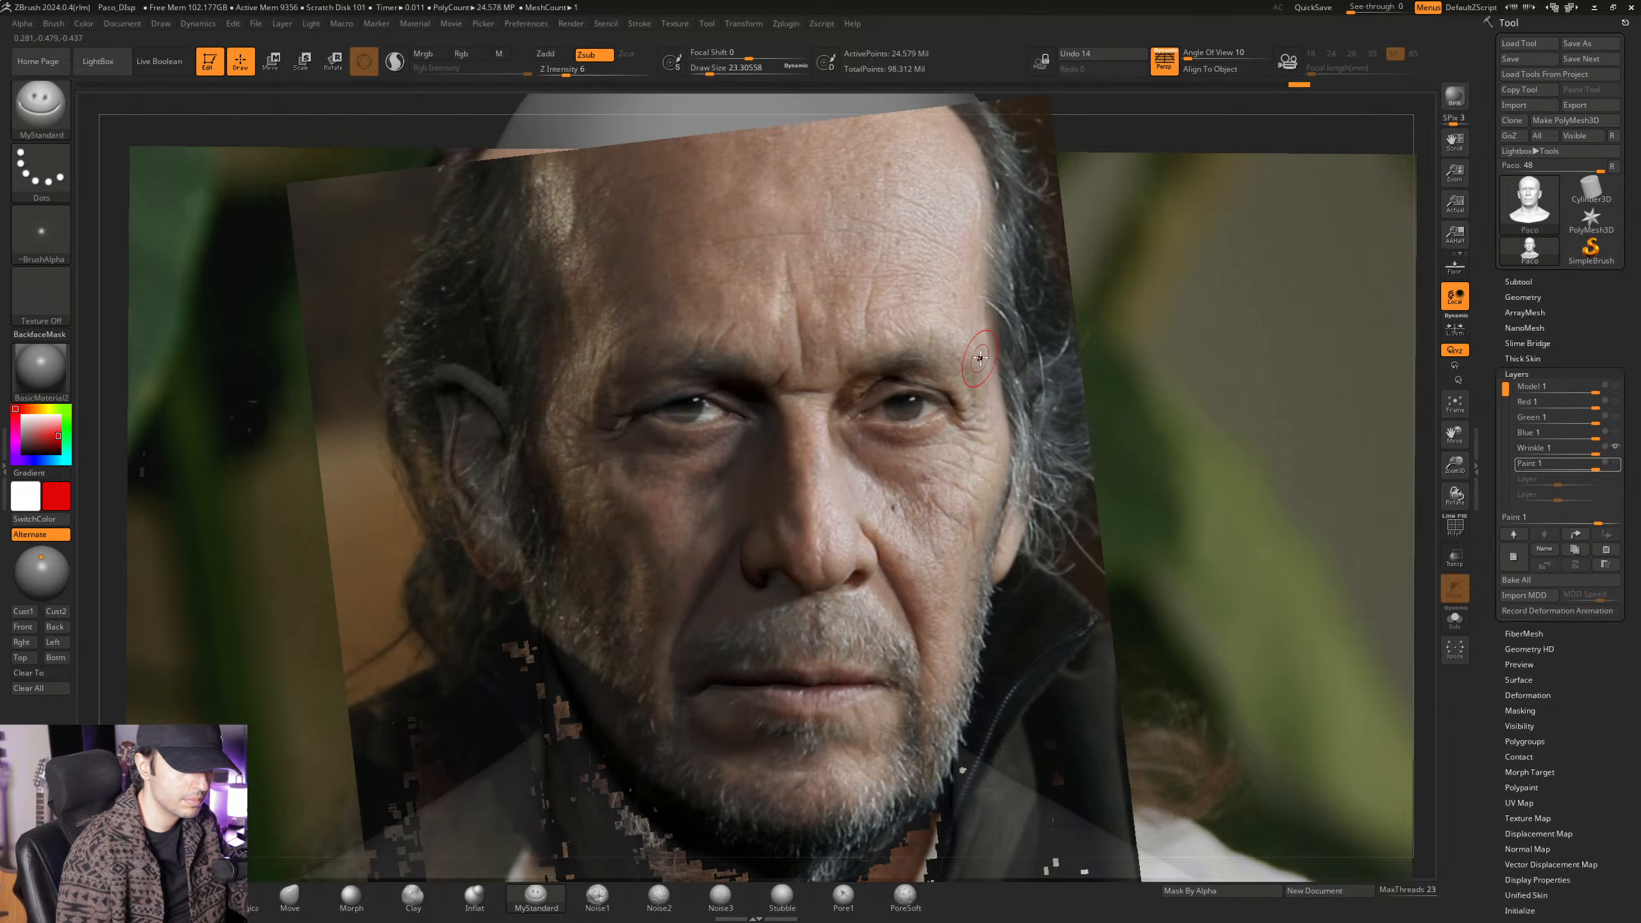
{"action": "key", "text": "shift+z"}
{"action": "key", "text": "shift+z"}
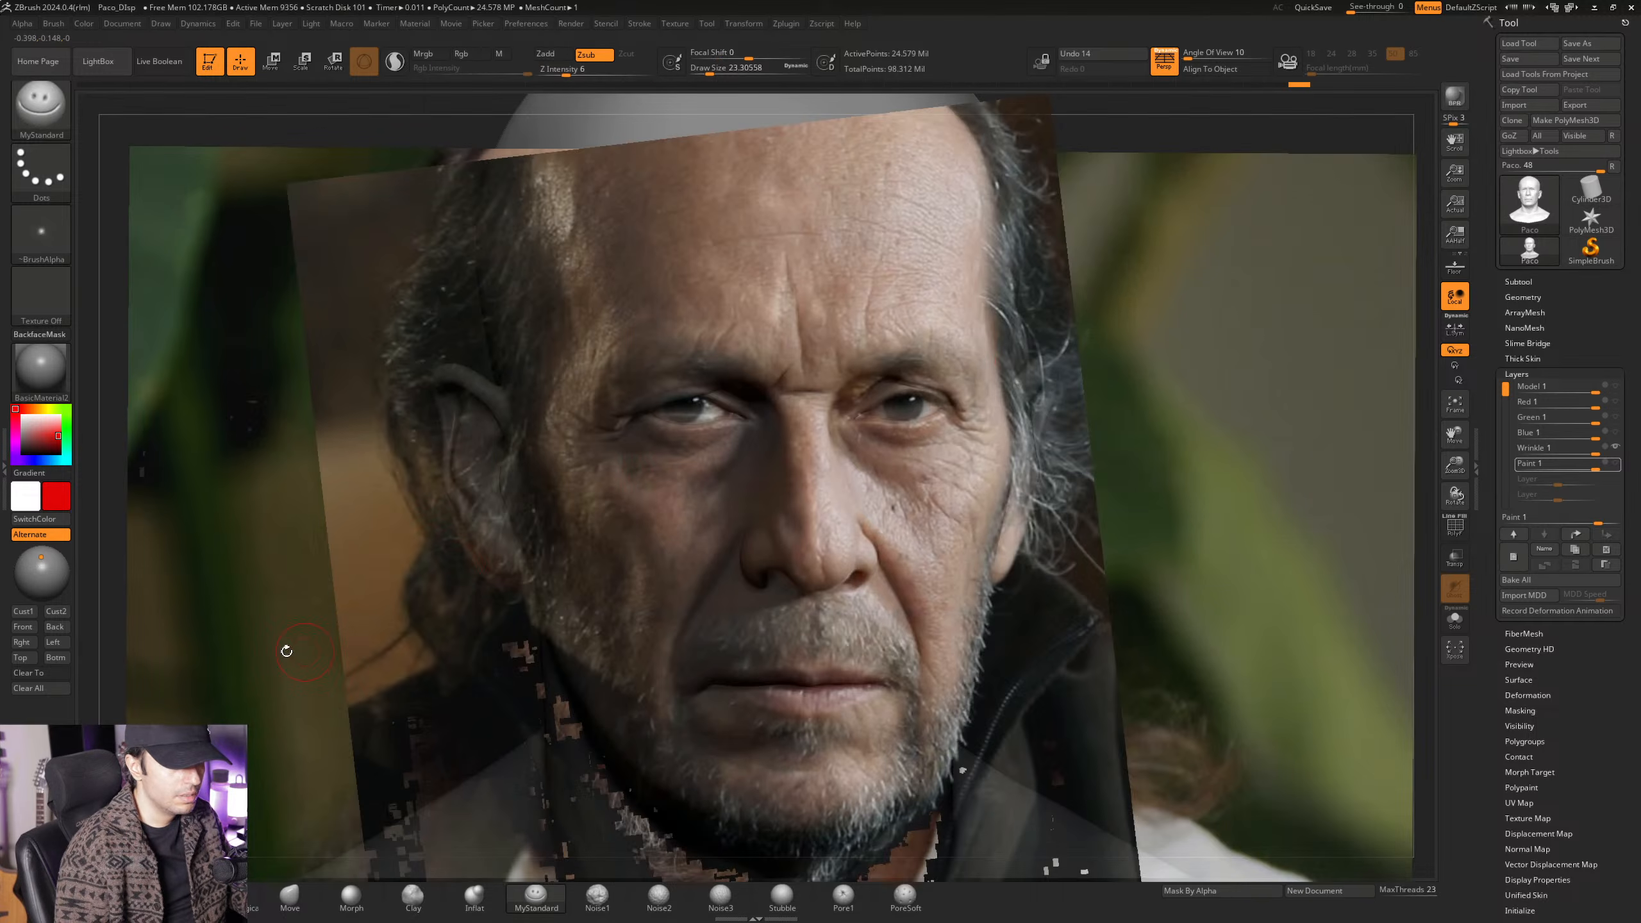
{"action": "key", "text": "shift"}
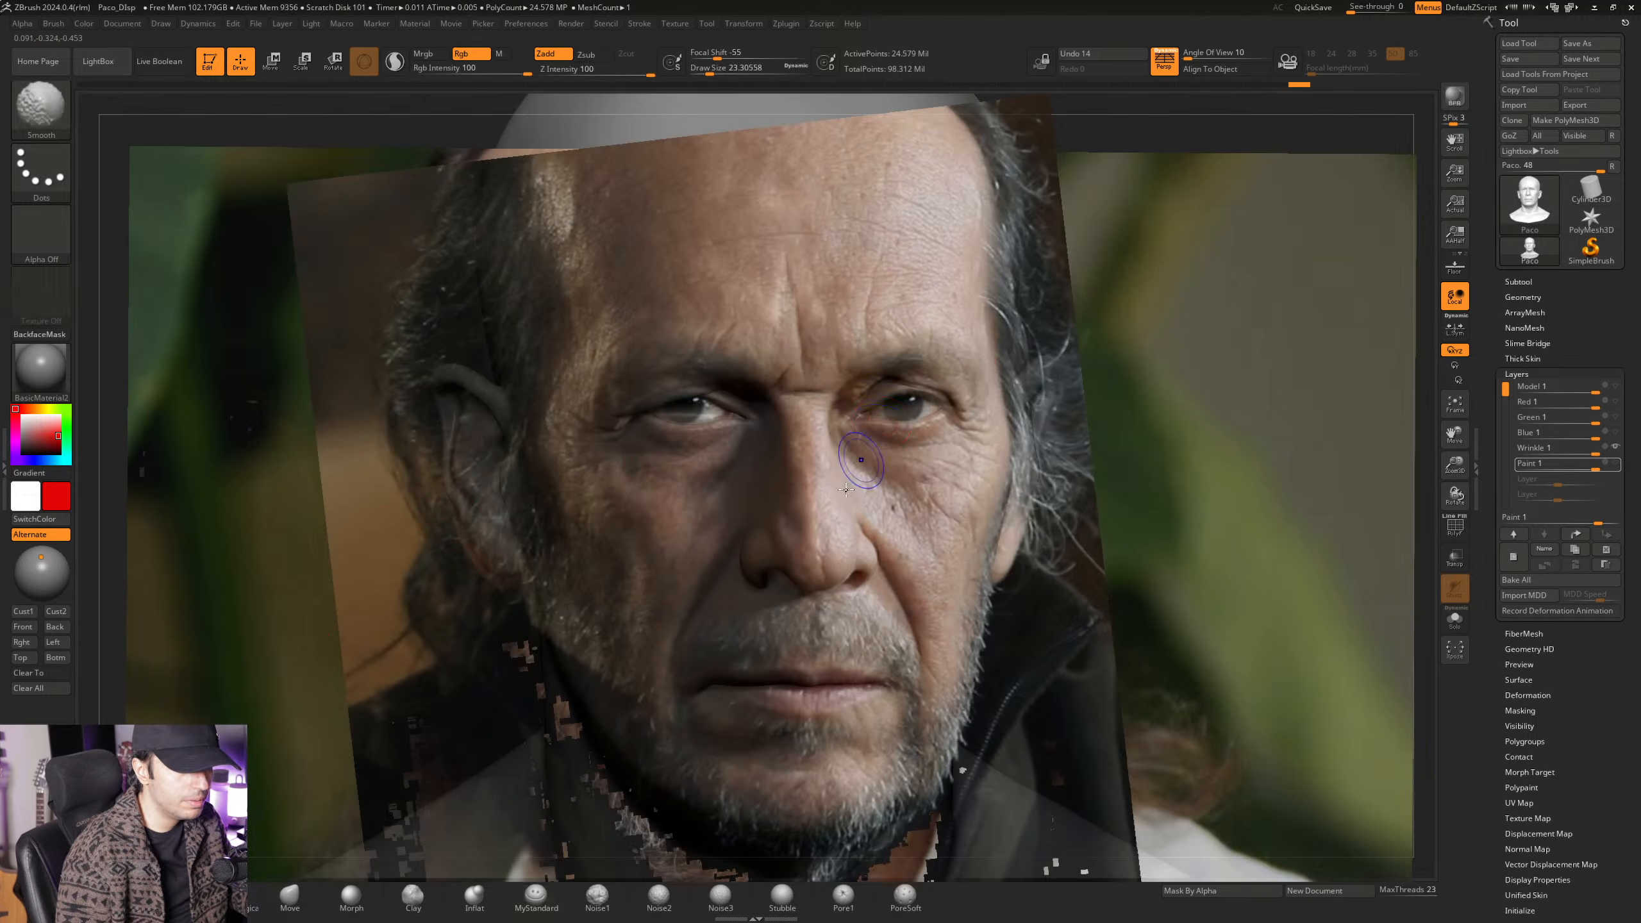
{"action": "key", "text": "shift+z"}
{"action": "key", "text": "shift+z"}
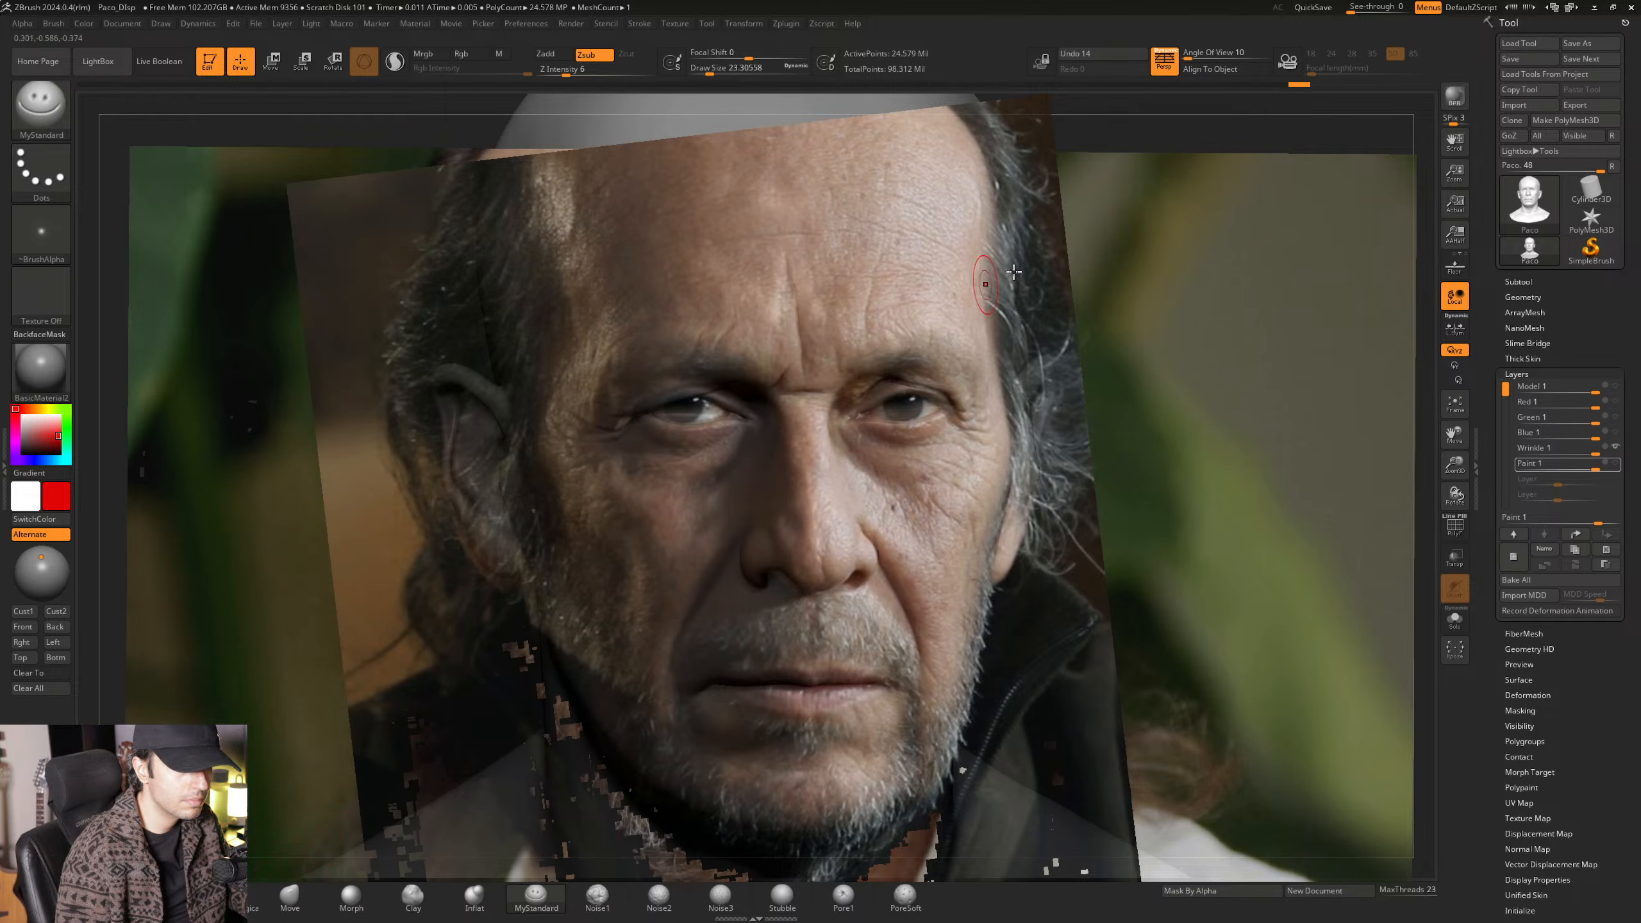
{"action": "key", "text": "shift+z"}
{"action": "key", "text": "shift+z"}
Increase the MyStandard brush's draw size to about 46.
{"action": "key", "text": "space"}
{"action": "left_click_drag", "start_coordinate": [855, 320], "coordinate": [867, 320]}
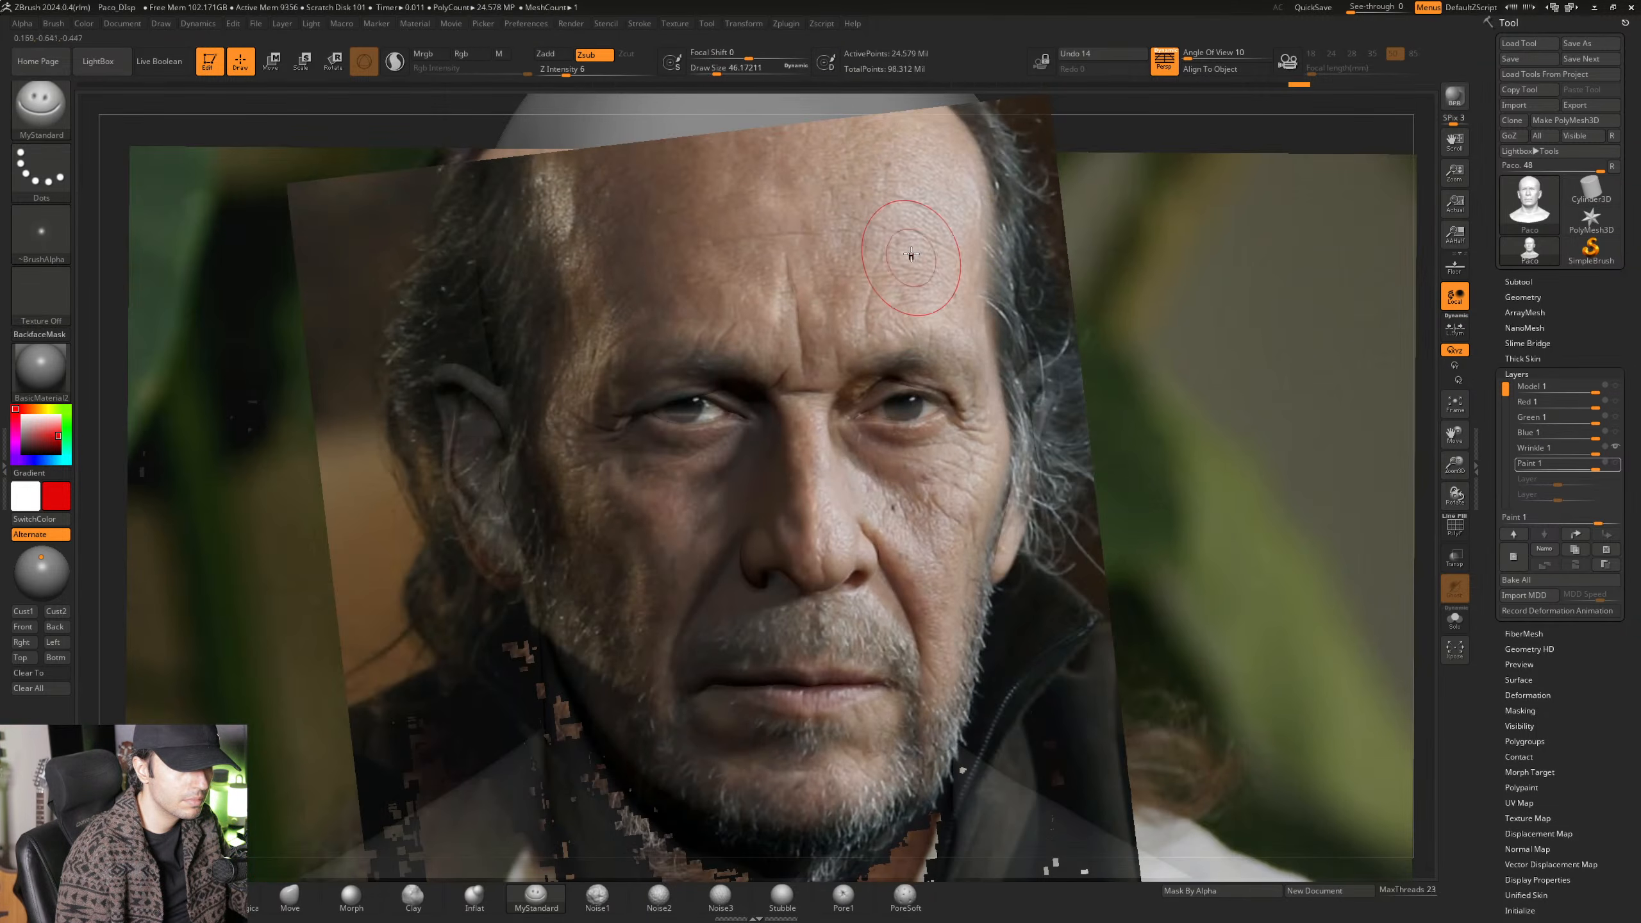
Select the Wrinkle 1 layer and turn on recording for it so the head can be sculpted.
{"action": "key", "text": "shift+z"}
{"action": "key", "text": "shift+z"}
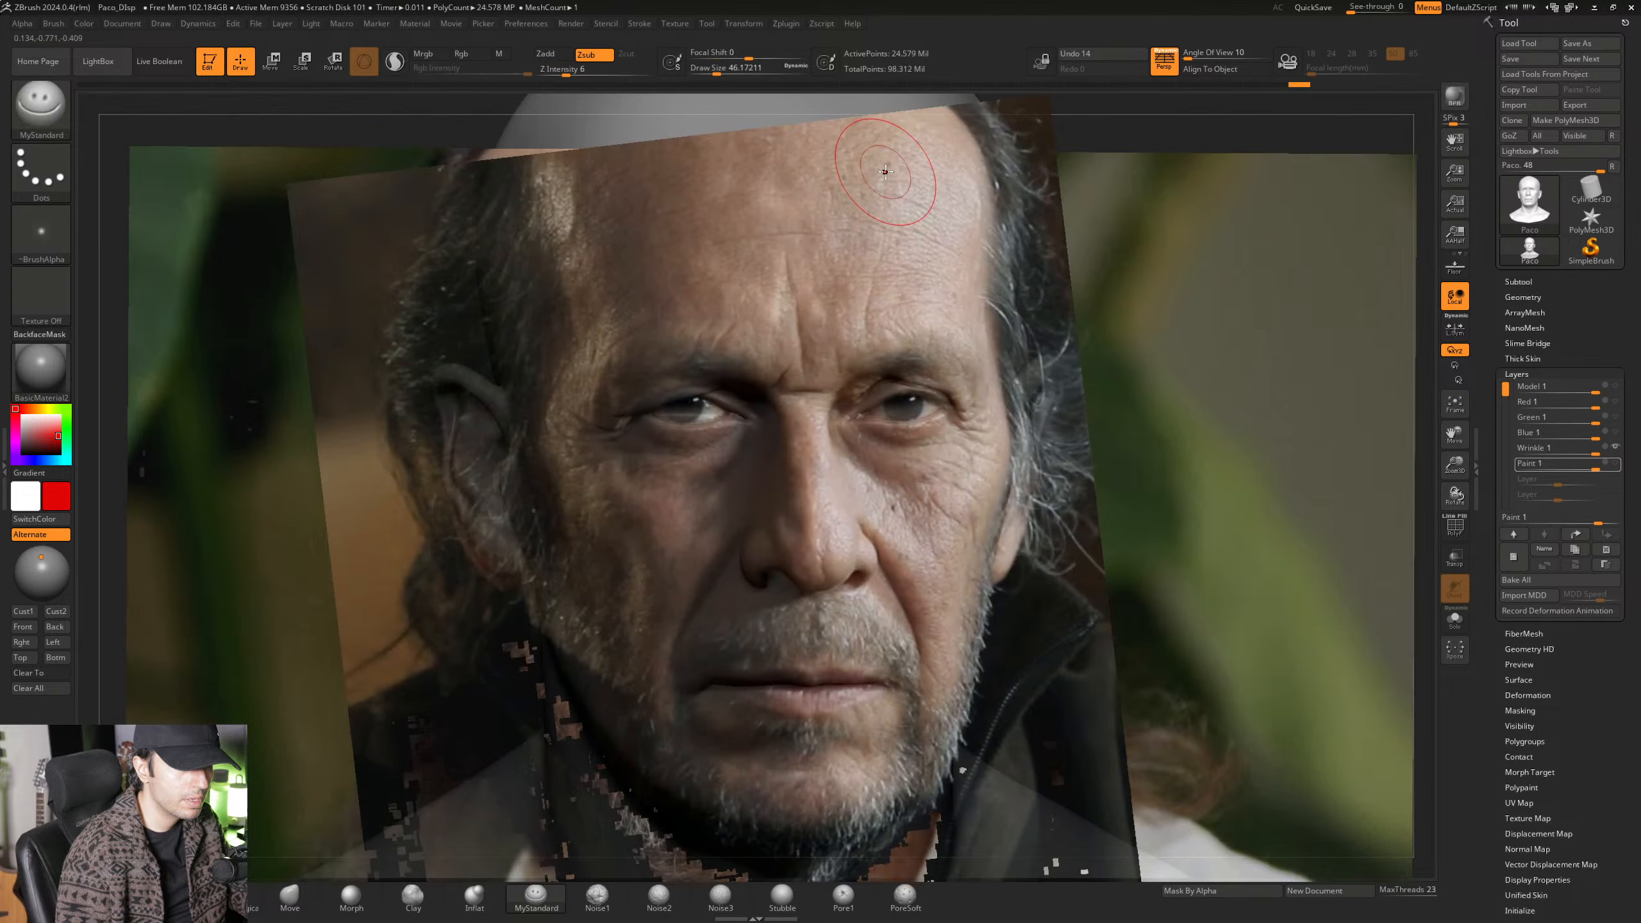
{"action": "left_click", "coordinate": [885, 171]}
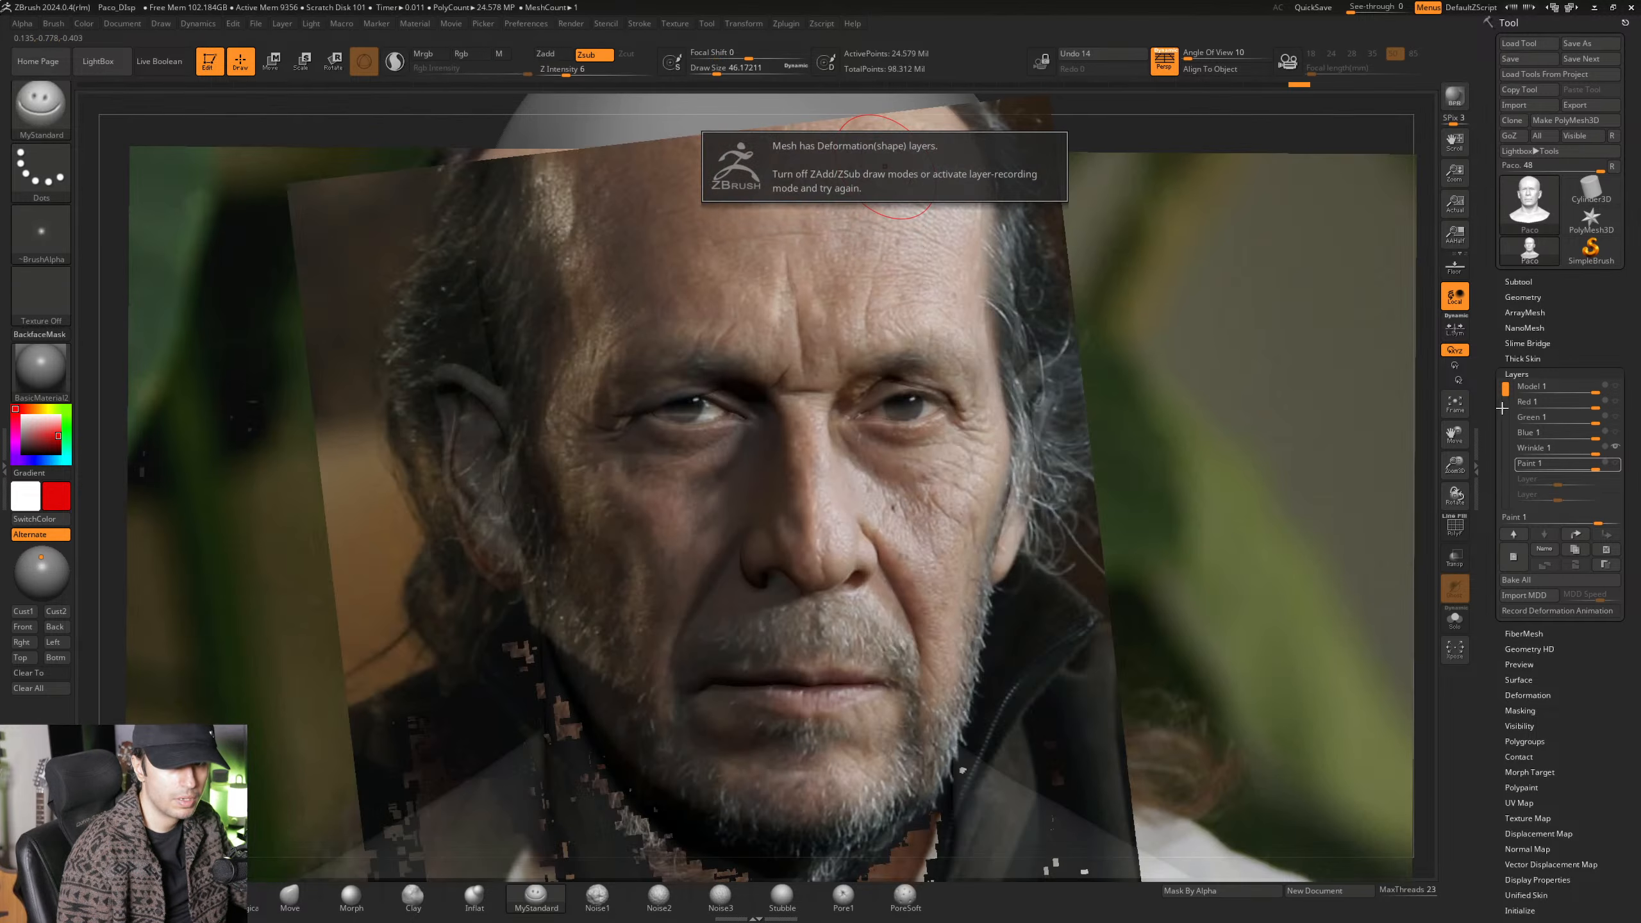
{"action": "left_click", "coordinate": [1557, 448]}
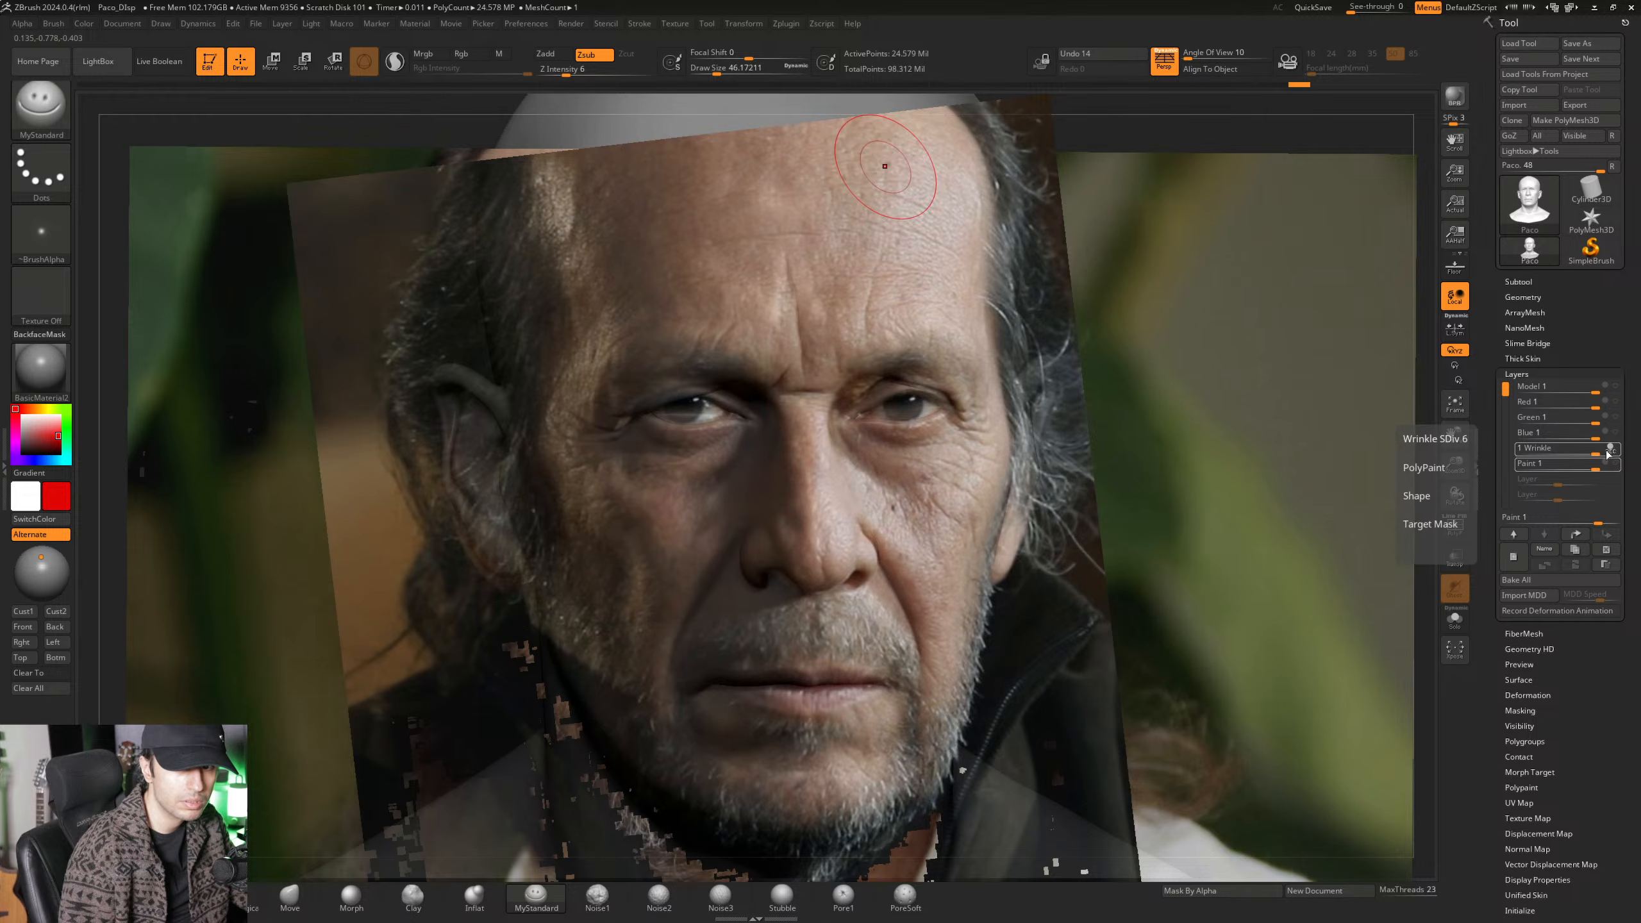
{"action": "left_click", "coordinate": [1610, 451]}
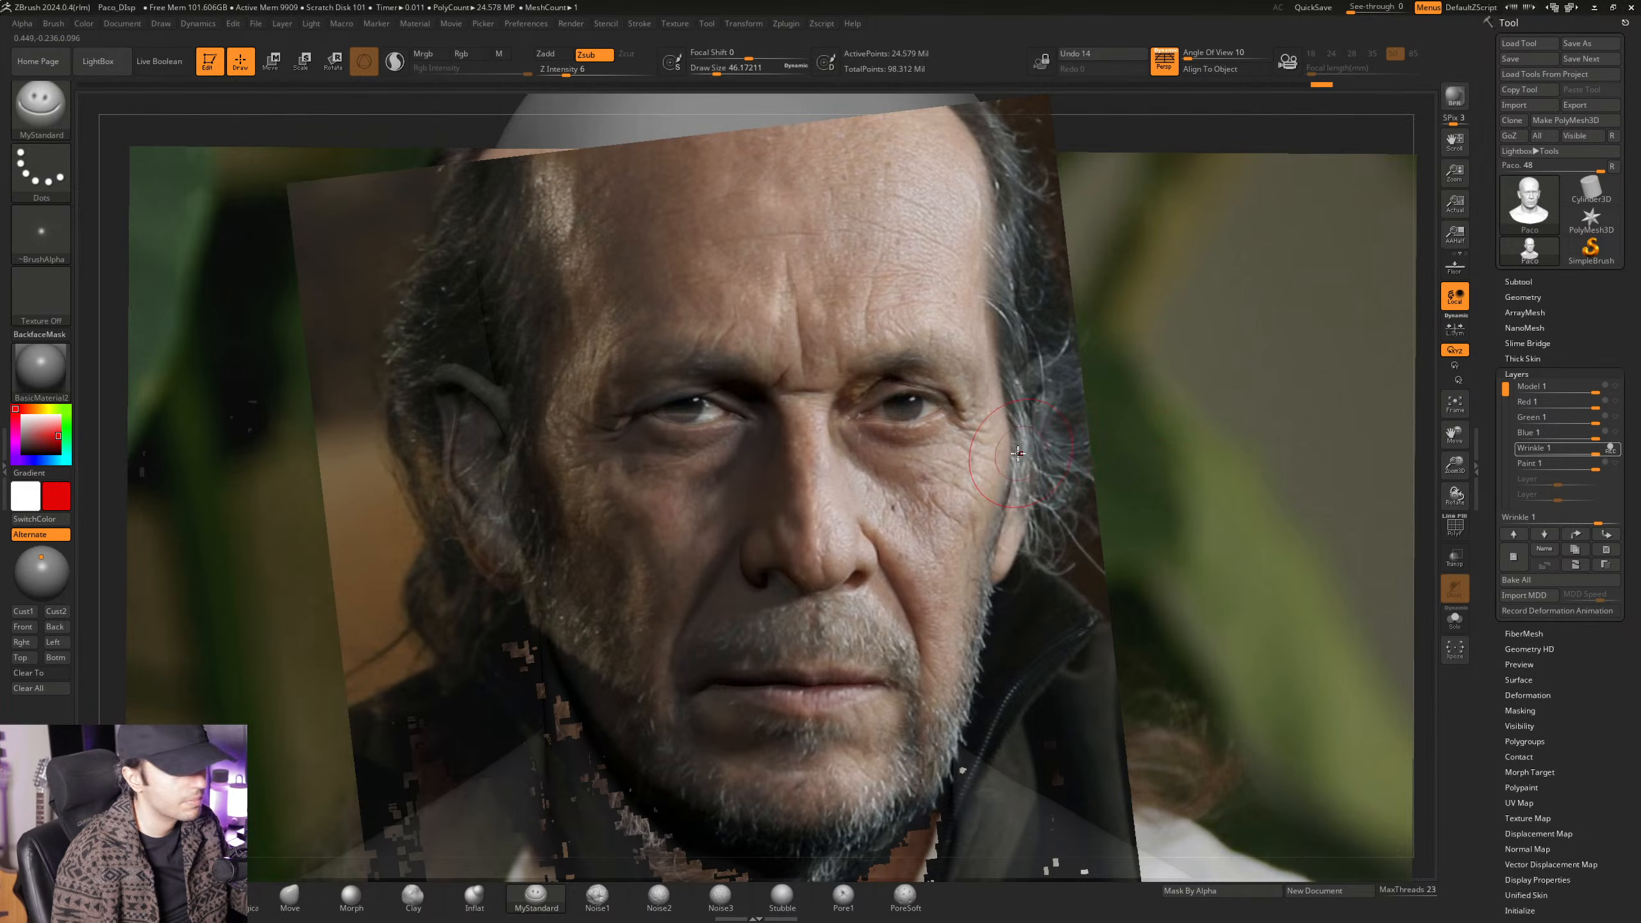
Compare the sculpted forehead with the reference photo overlay and set the brush draw size to about 35.
{"action": "key", "text": "shift+z"}
{"action": "key", "text": "shift+z"}
{"action": "key", "text": "shift+z"}
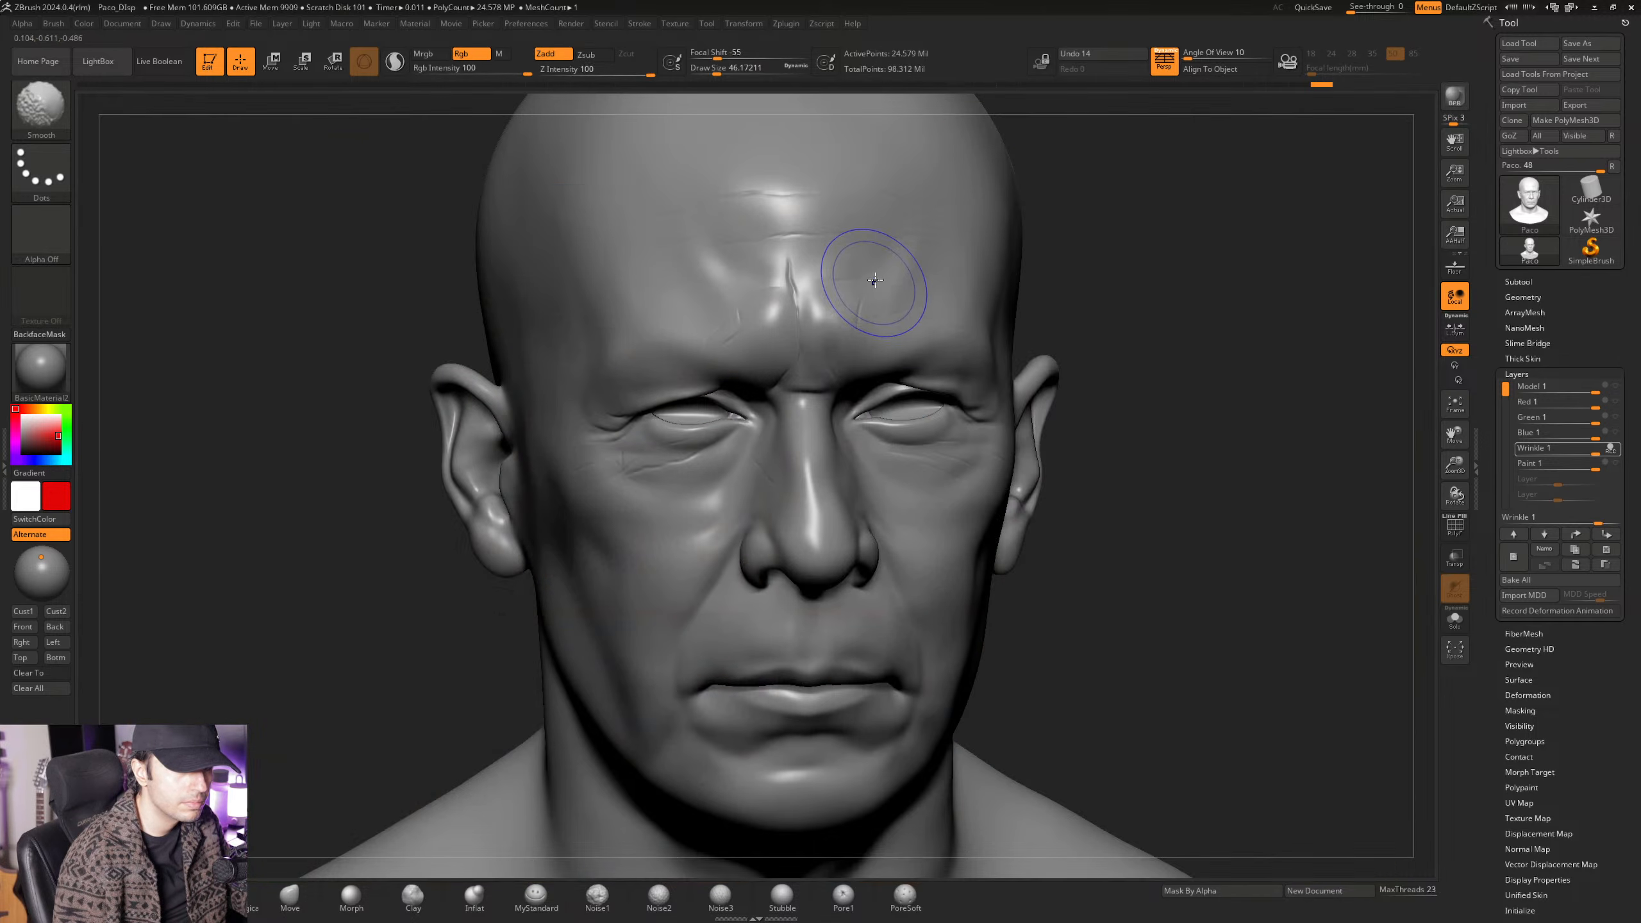
{"action": "key", "text": "shift+z"}
{"action": "key", "text": "space"}
{"action": "left_click_drag", "start_coordinate": [868, 302], "coordinate": [863, 301]}
Examine the sculpted forehead and brow wrinkles against the reference photo by alternating between the overlay and the bare model.
{"action": "key", "text": "shift+z"}
{"action": "key", "text": "shift+z"}
{"action": "key", "text": "shift+z"}
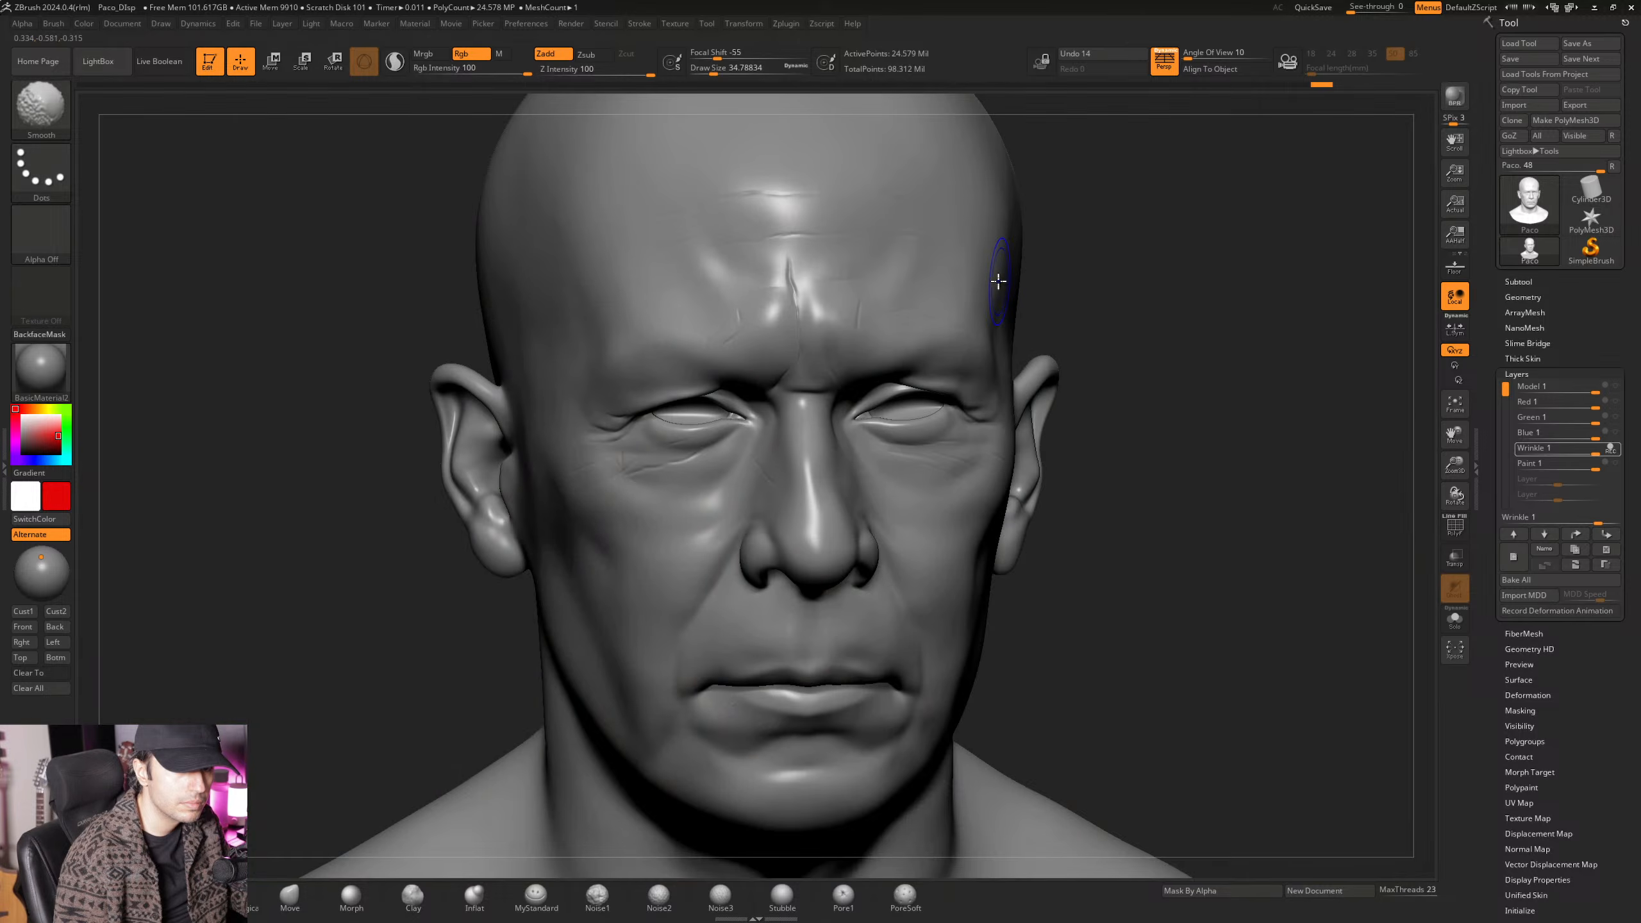
{"action": "key", "text": "shift+z"}
{"action": "key", "text": "shift+z"}
{"action": "key", "text": "shift+z"}
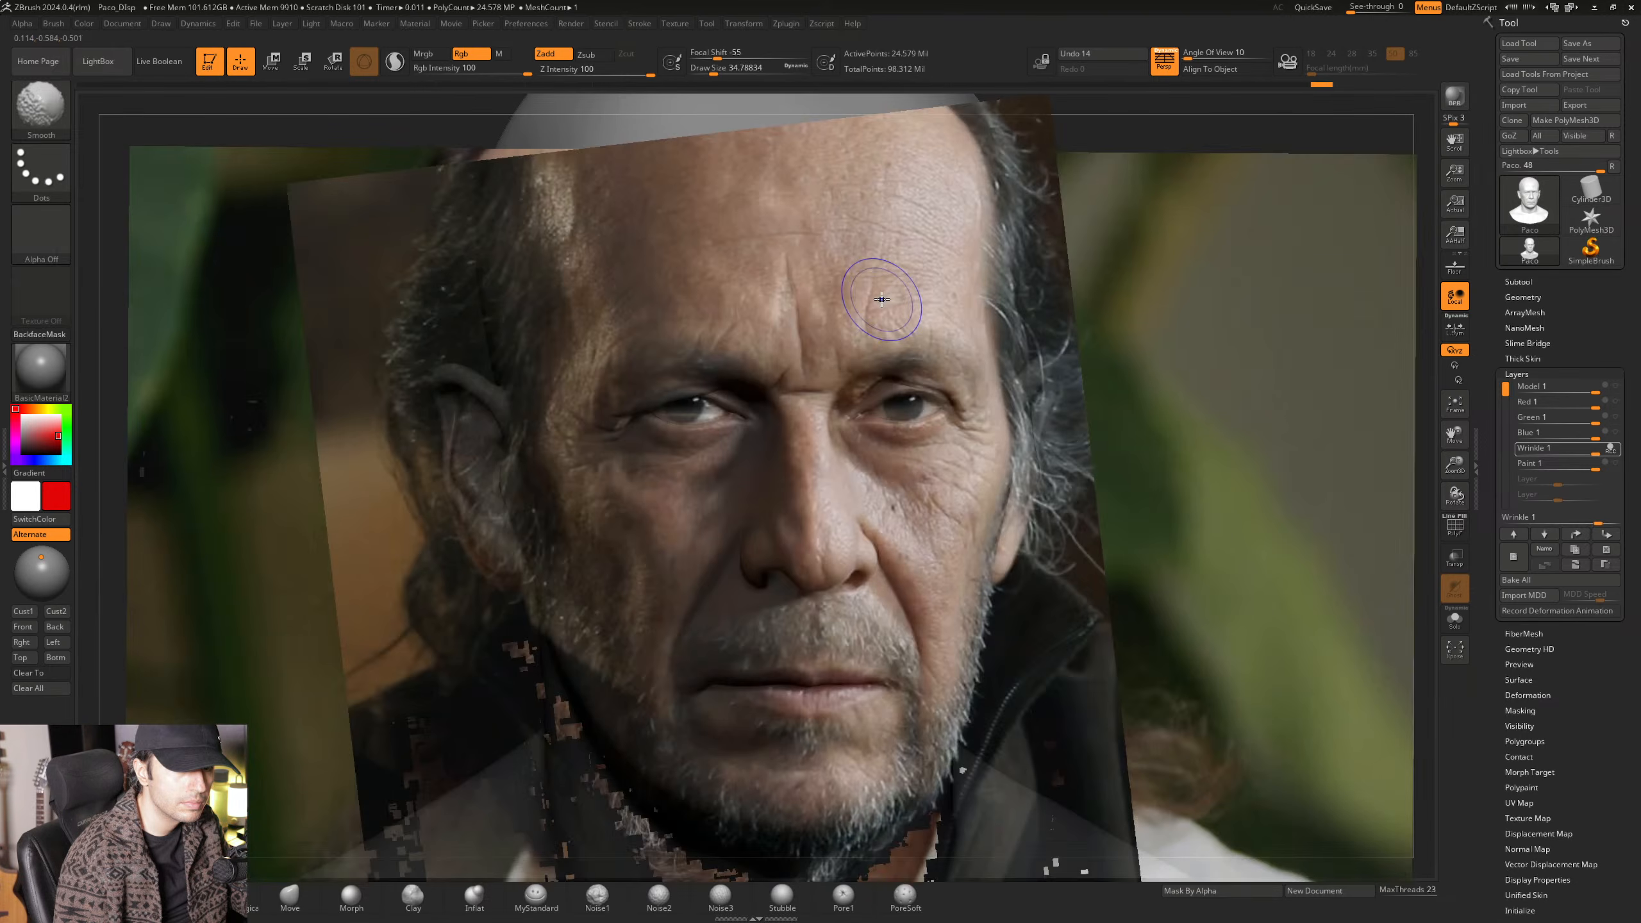
{"action": "key", "text": "shift+z"}
{"action": "key", "text": "shift+z"}
{"action": "key", "text": "shift+z"}
{"action": "key", "text": "shift+z"}
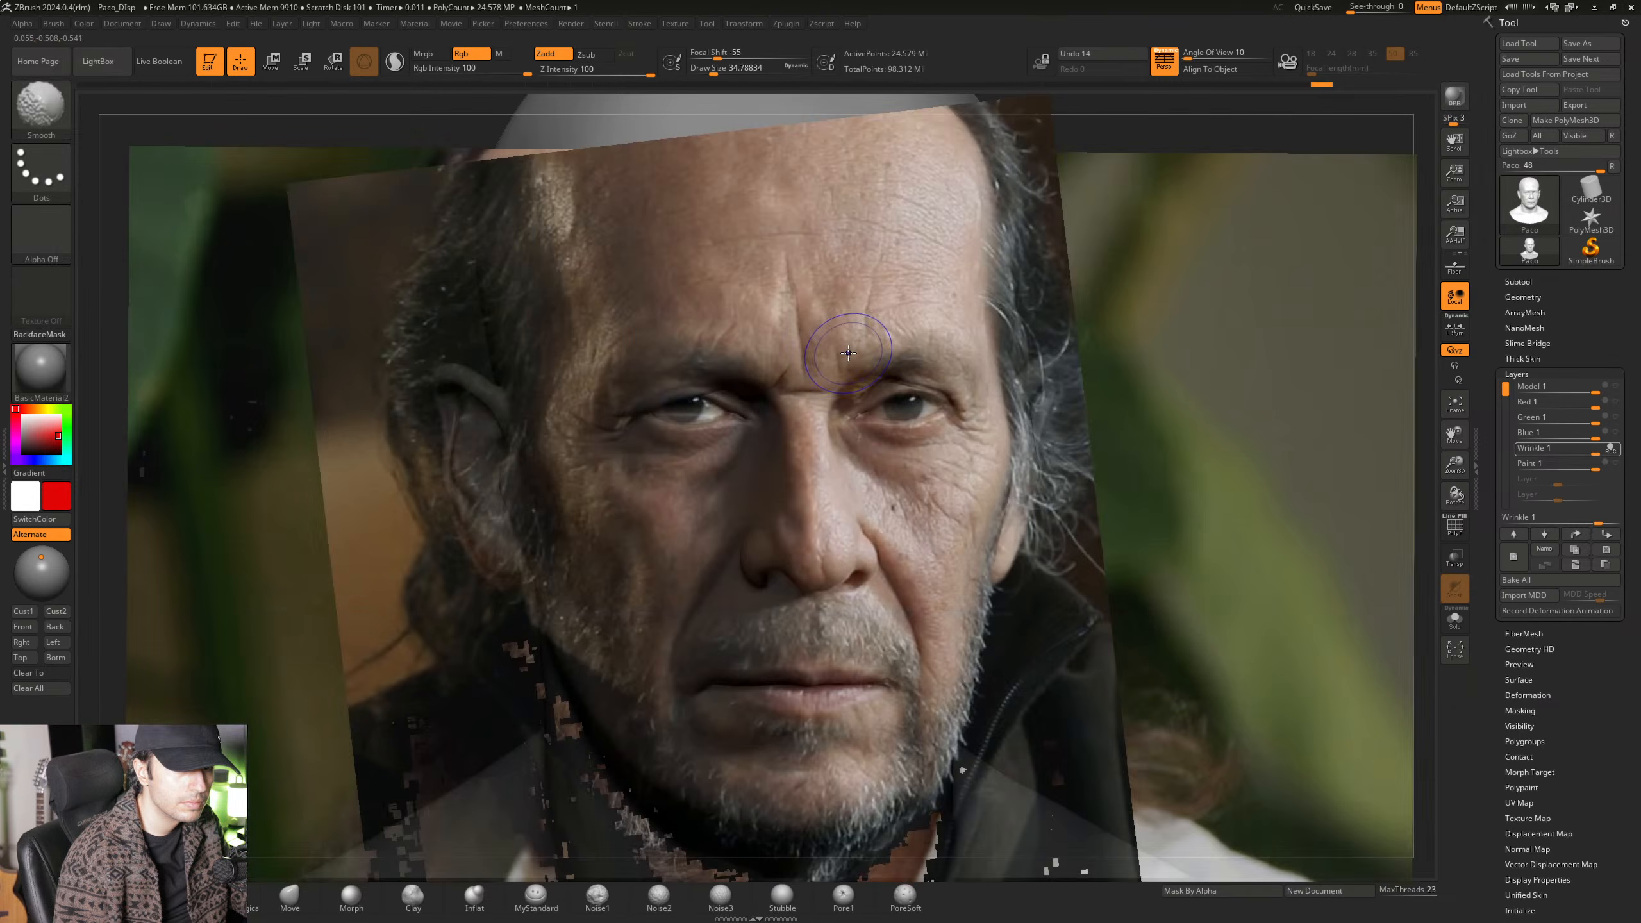
{"action": "key", "text": "shift+z"}
{"action": "key", "text": "shift+z"}
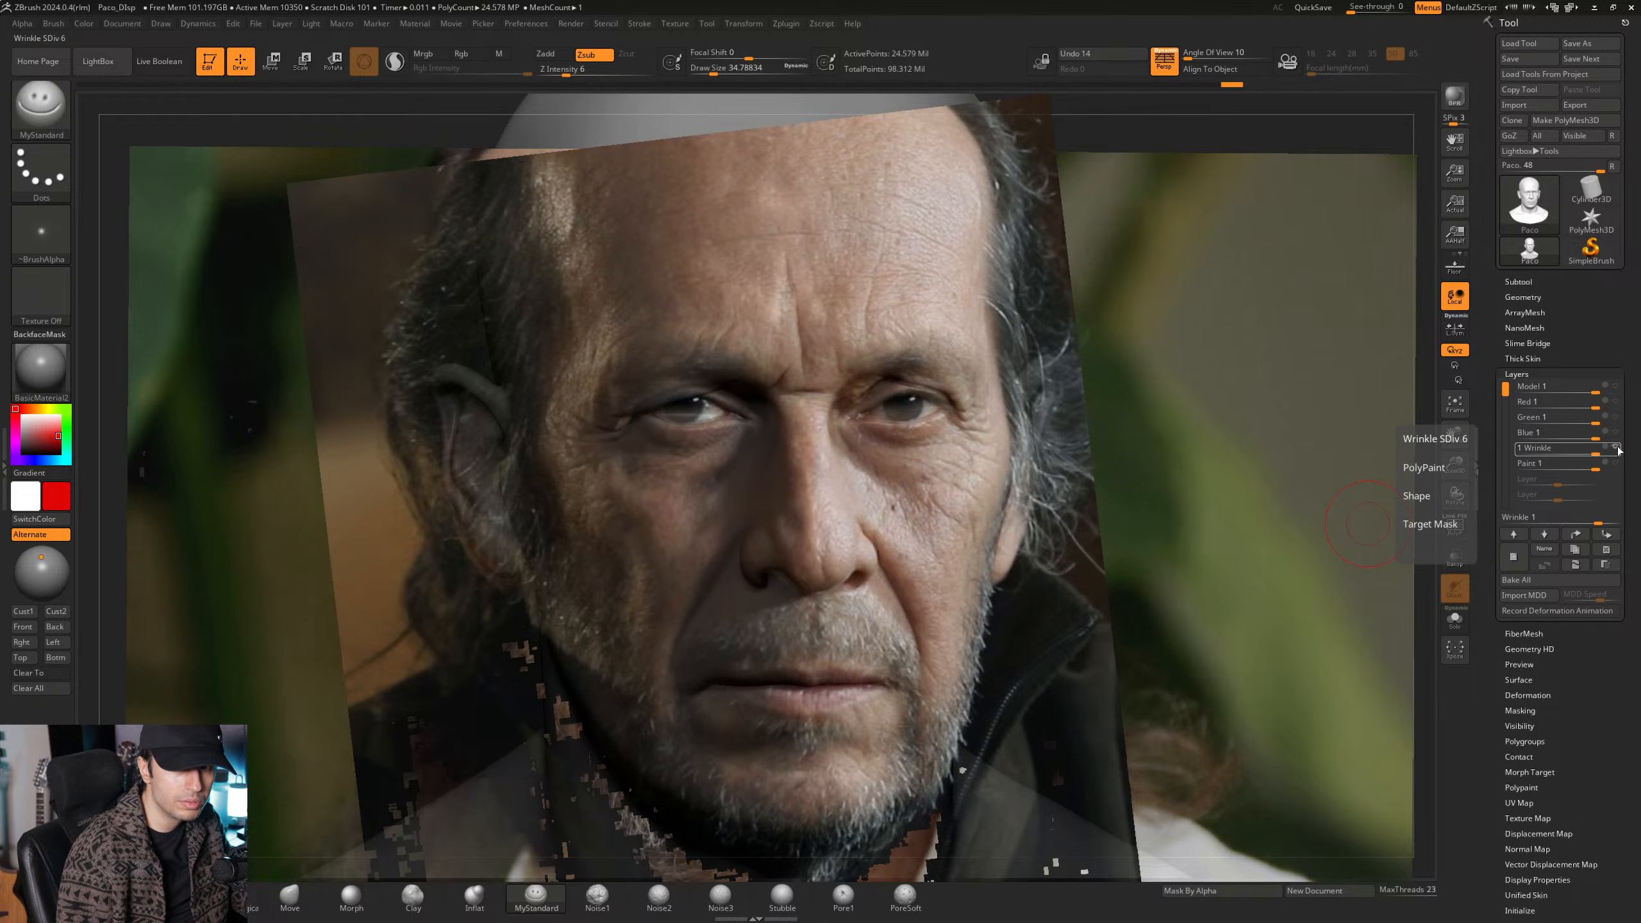
Stop recording on the Wrinkle 1 layer and add a new layer to the head.
{"action": "left_click", "coordinate": [1617, 449]}
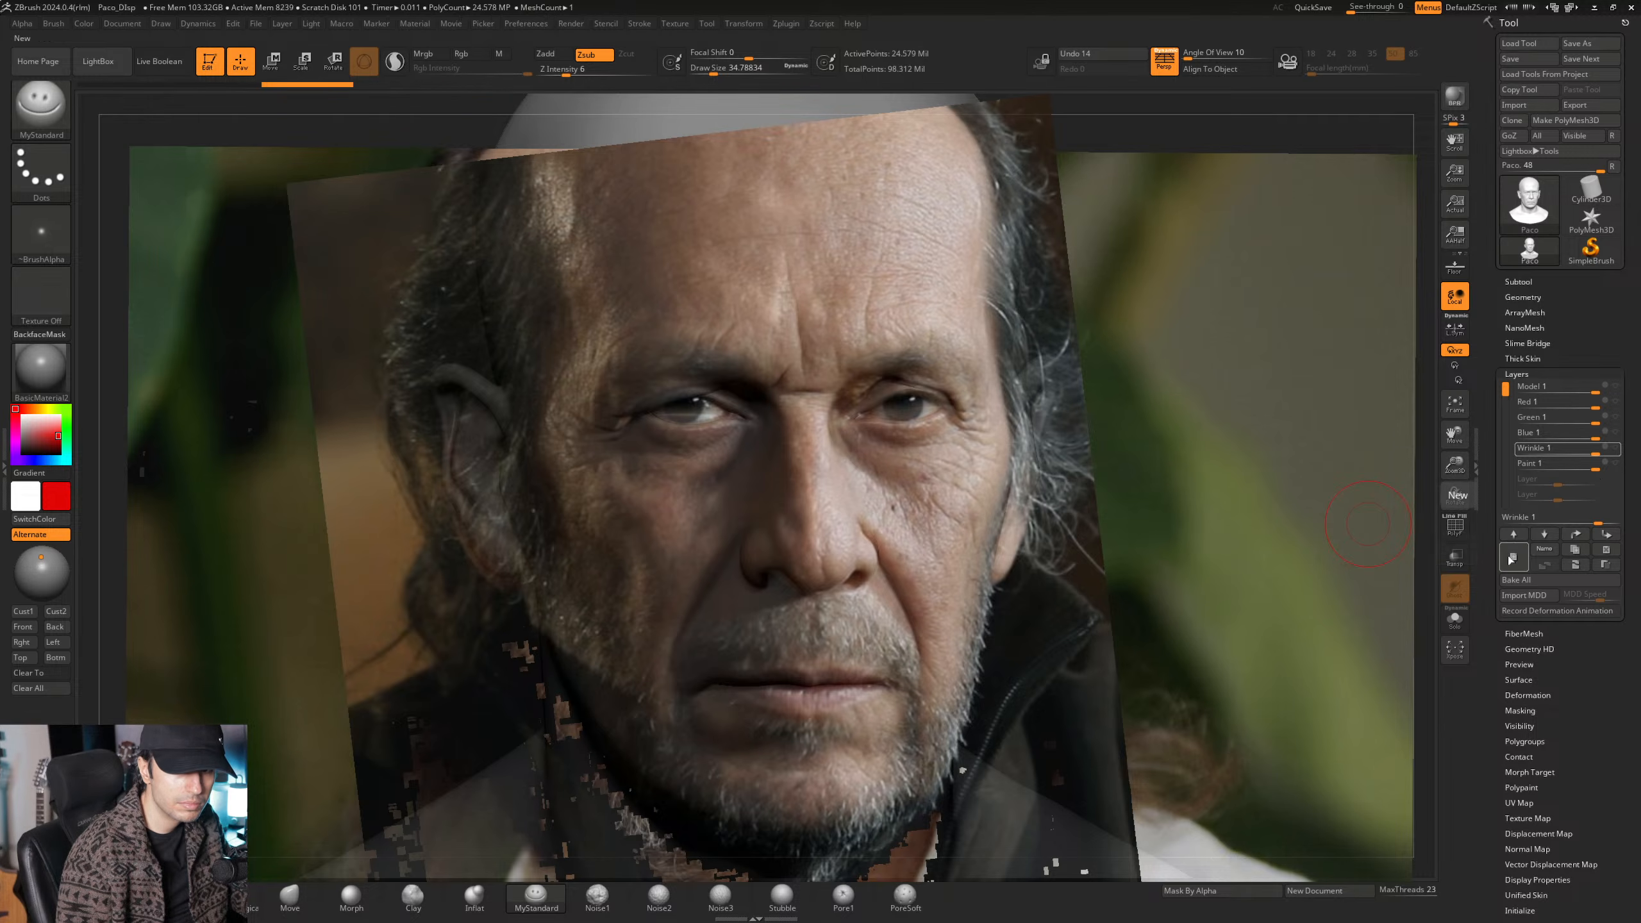
{"action": "left_click", "coordinate": [1554, 506]}
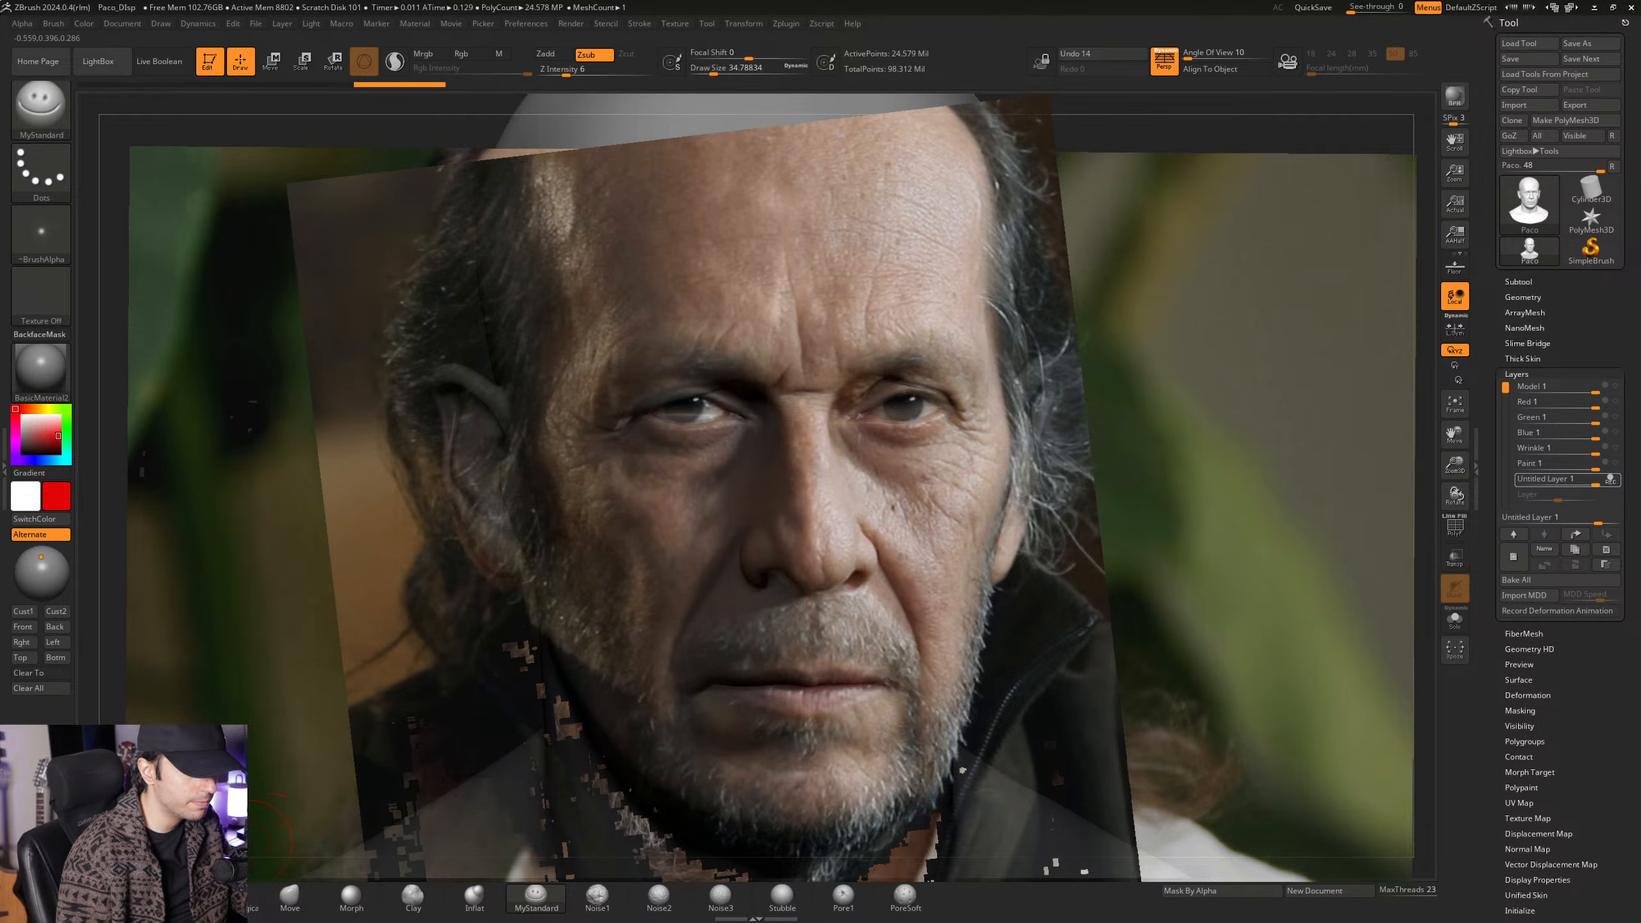
Project the reference photo's colour onto the face using the Standard brush in Rgb mode at a draw size of about 158.
{"action": "key", "text": "b"}
{"action": "key", "text": "s"}
{"action": "key", "text": "t"}
{"action": "key", "text": "space"}
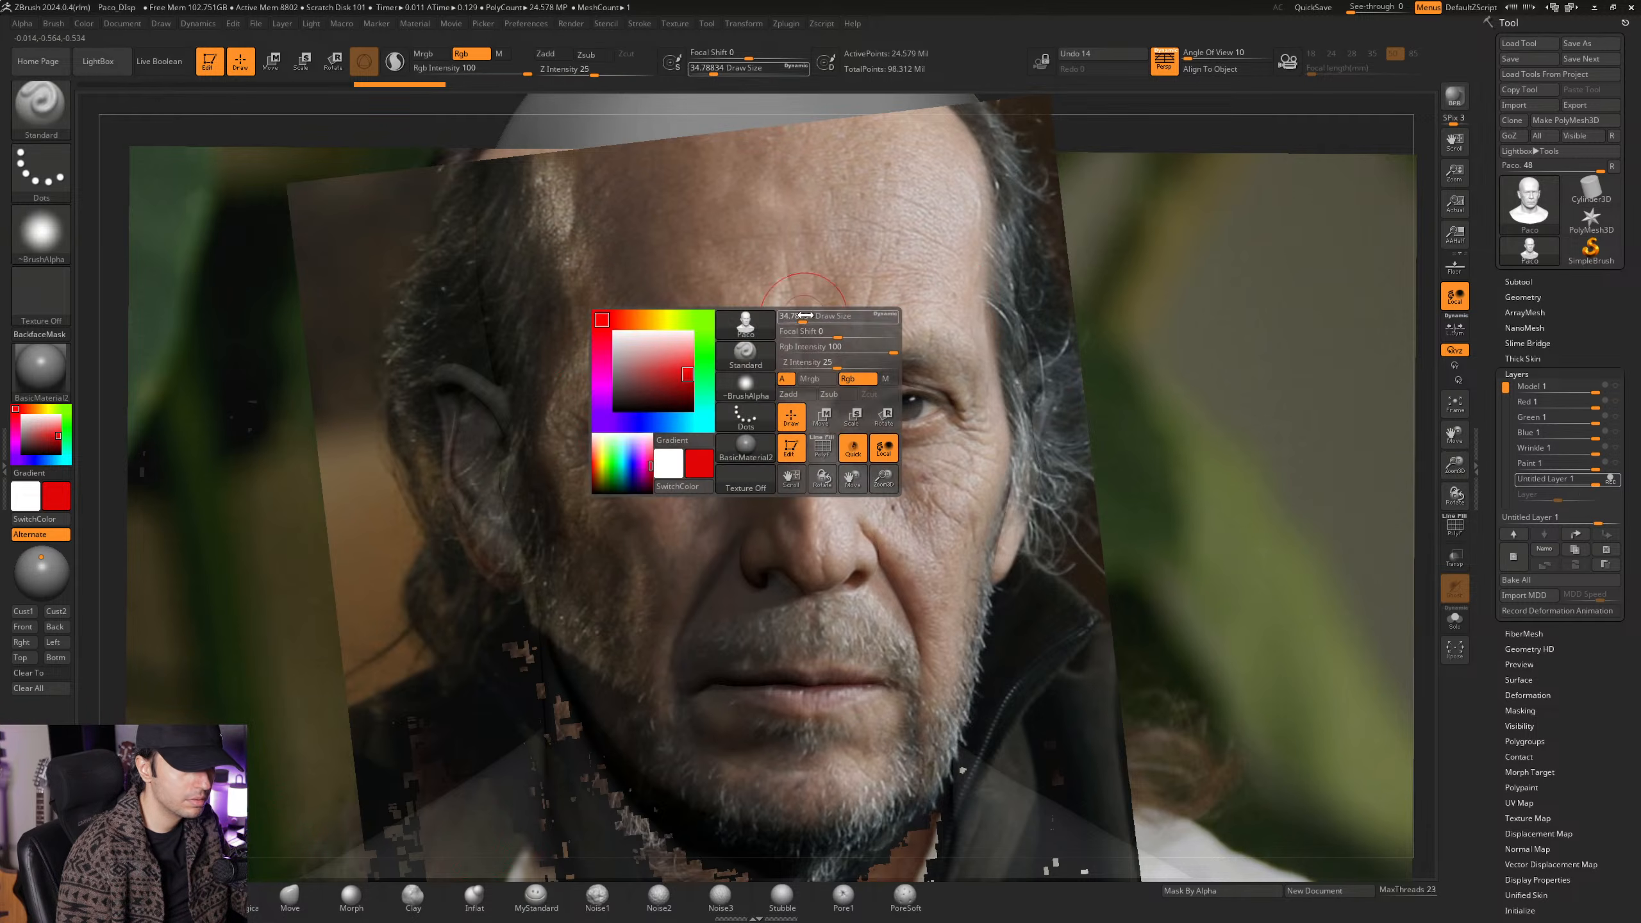
{"action": "left_click_drag", "start_coordinate": [808, 317], "coordinate": [829, 317]}
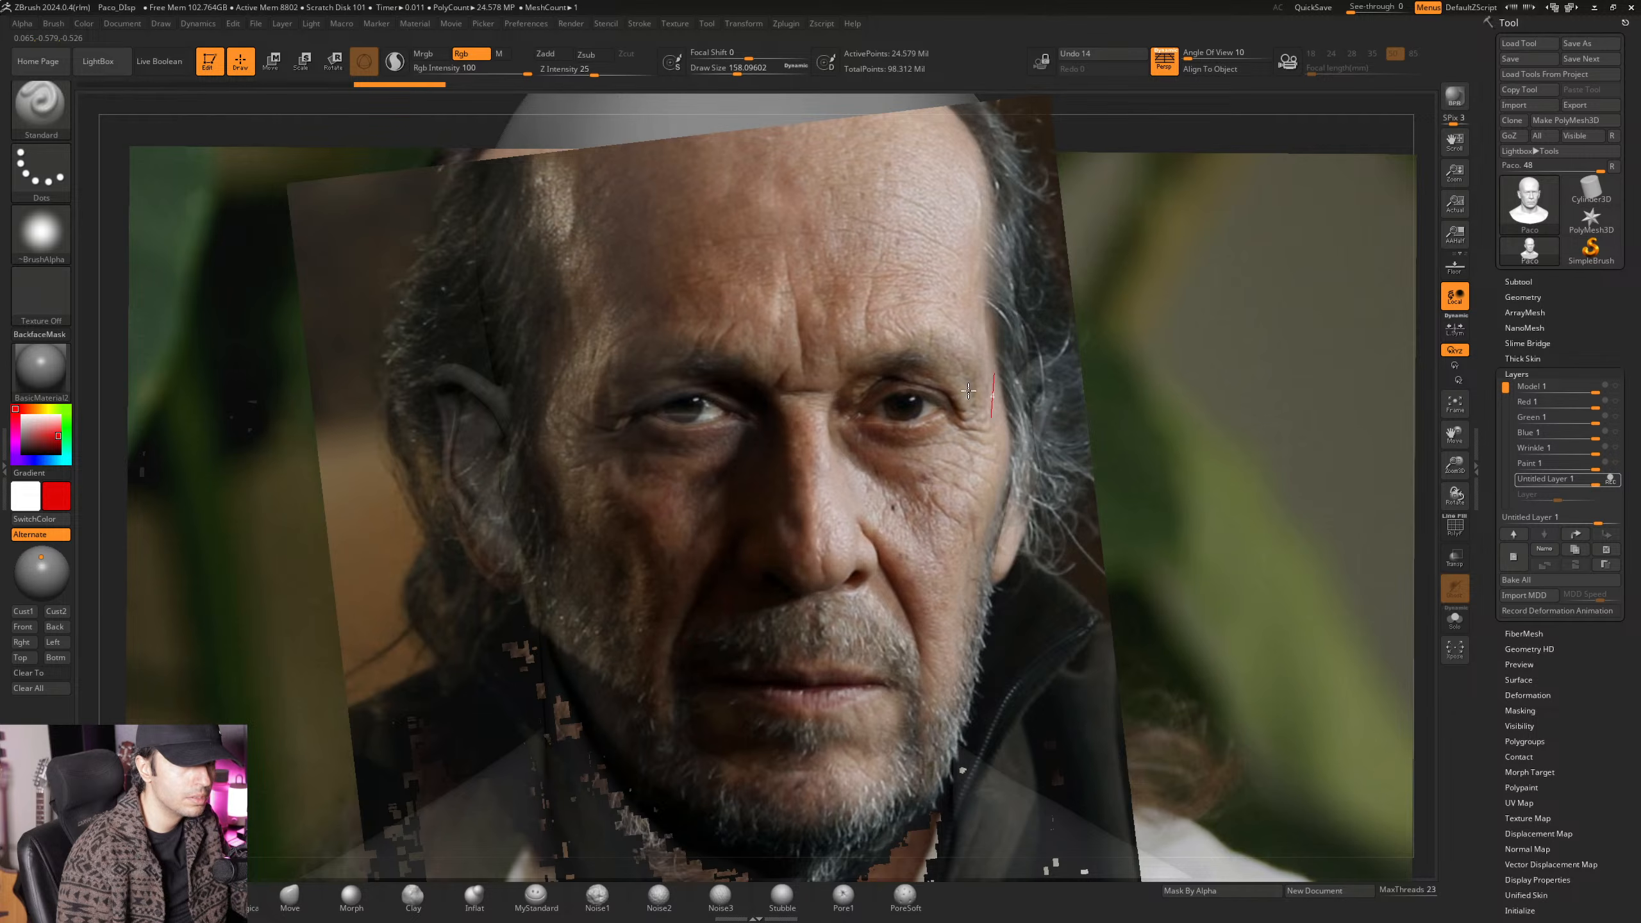
{"action": "mouse_move", "coordinate": [969, 391]}
{"action": "left_mouse_down"}
{"action": "mouse_move", "coordinate": [564, 356]}
{"action": "mouse_move", "coordinate": [449, 518]}
{"action": "mouse_move", "coordinate": [631, 433]}
{"action": "mouse_move", "coordinate": [758, 498]}
{"action": "left_mouse_up"}
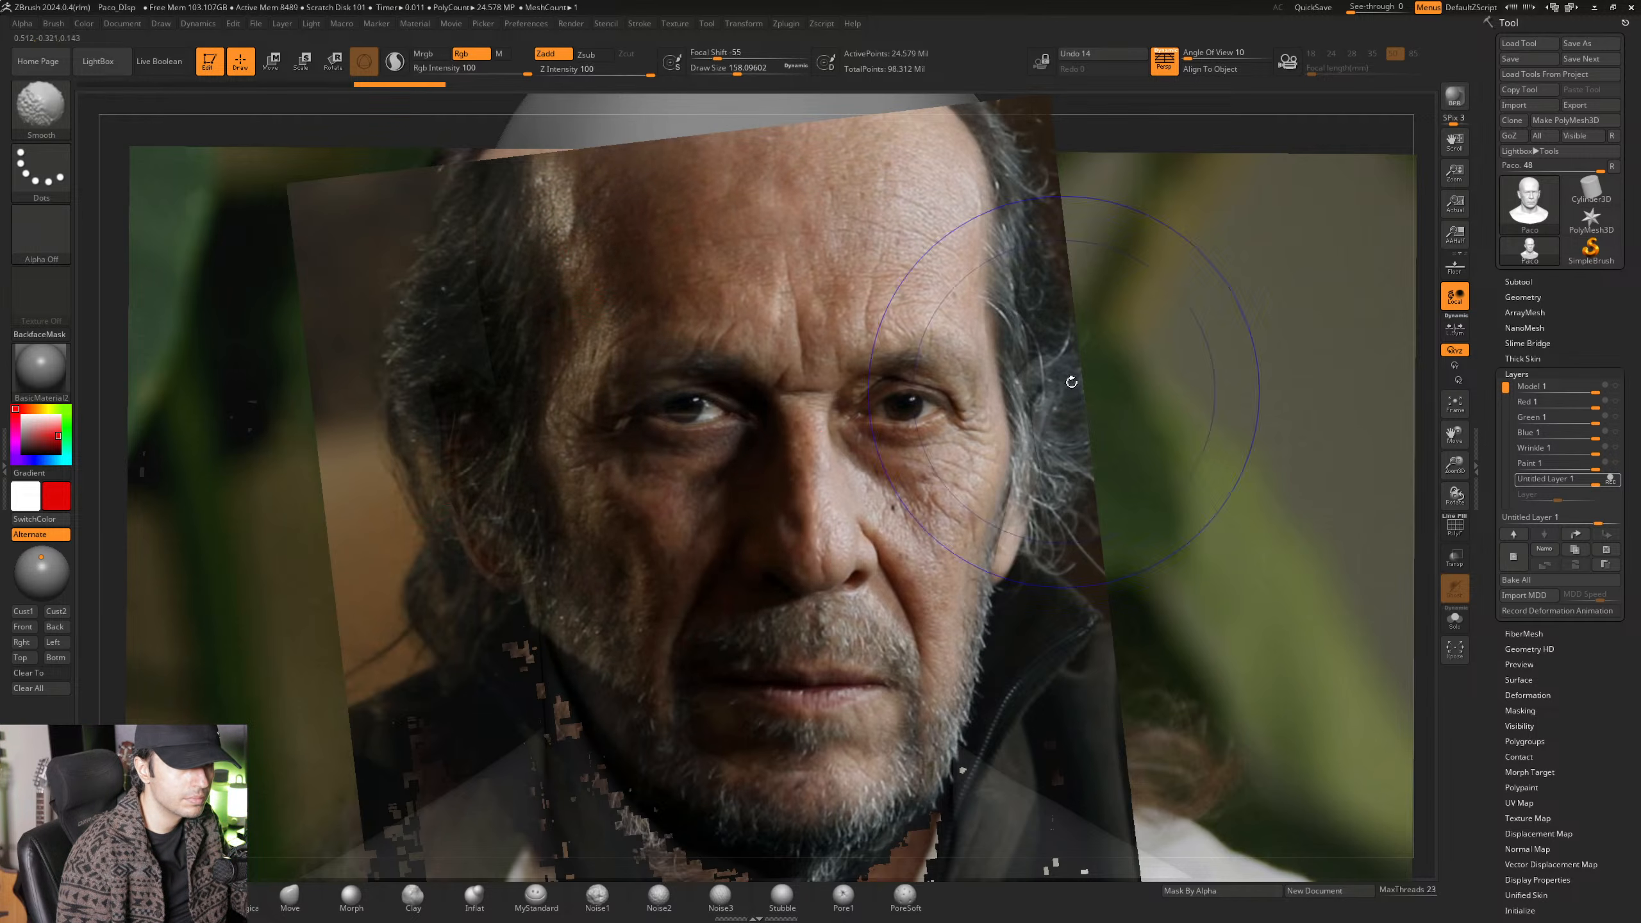
{"action": "key", "text": "shift+z"}
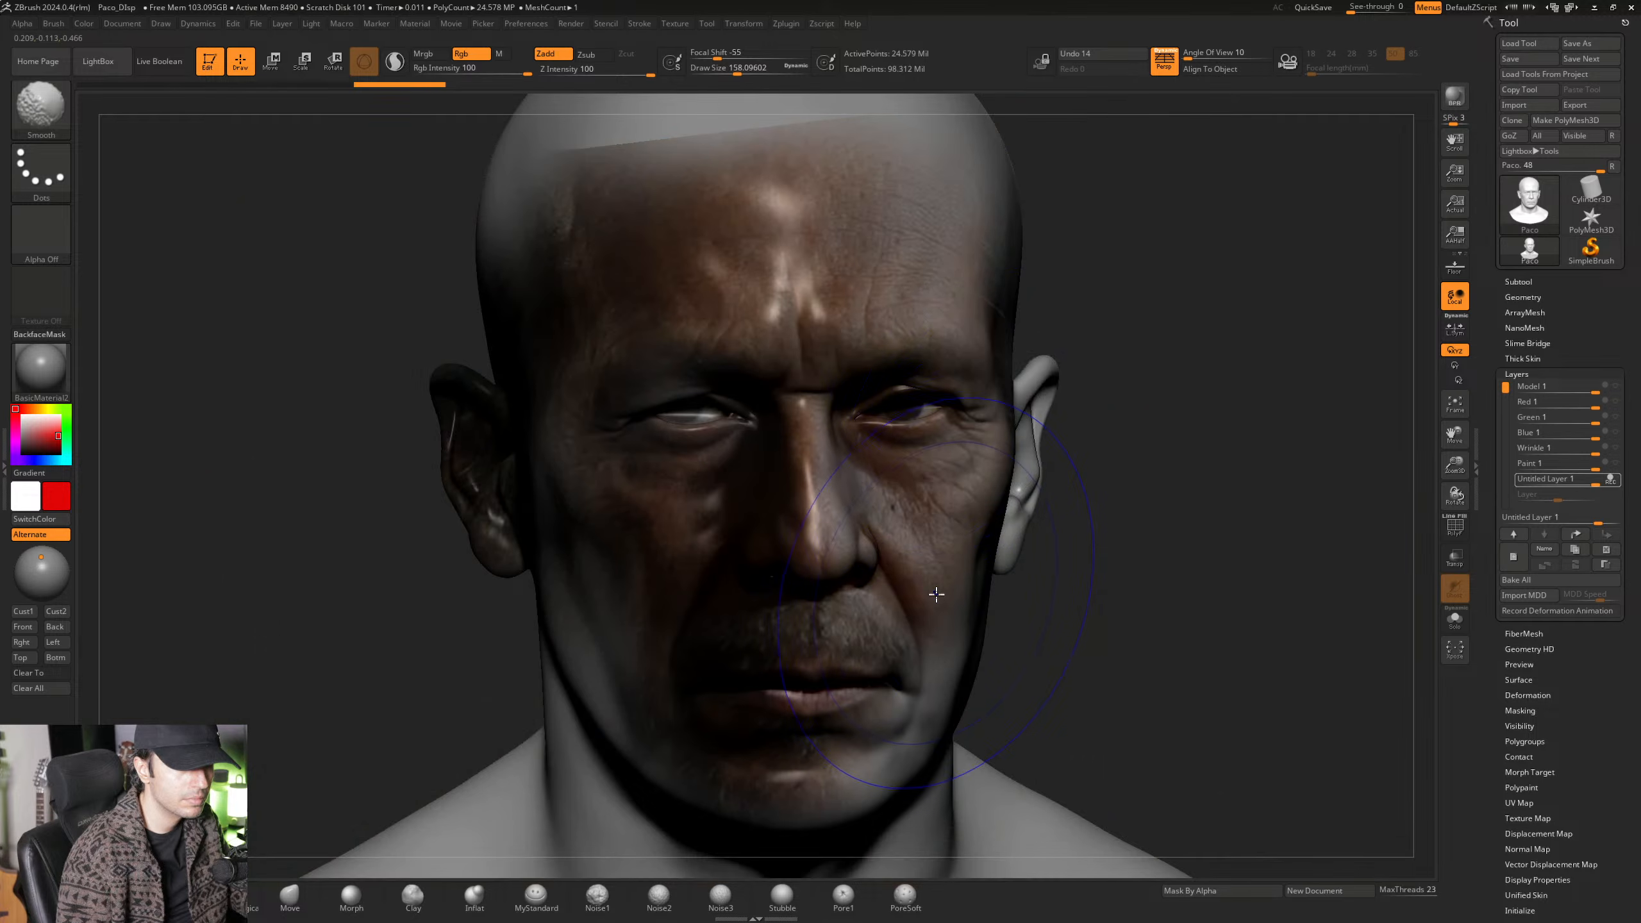
{"action": "key", "text": "shift+z"}
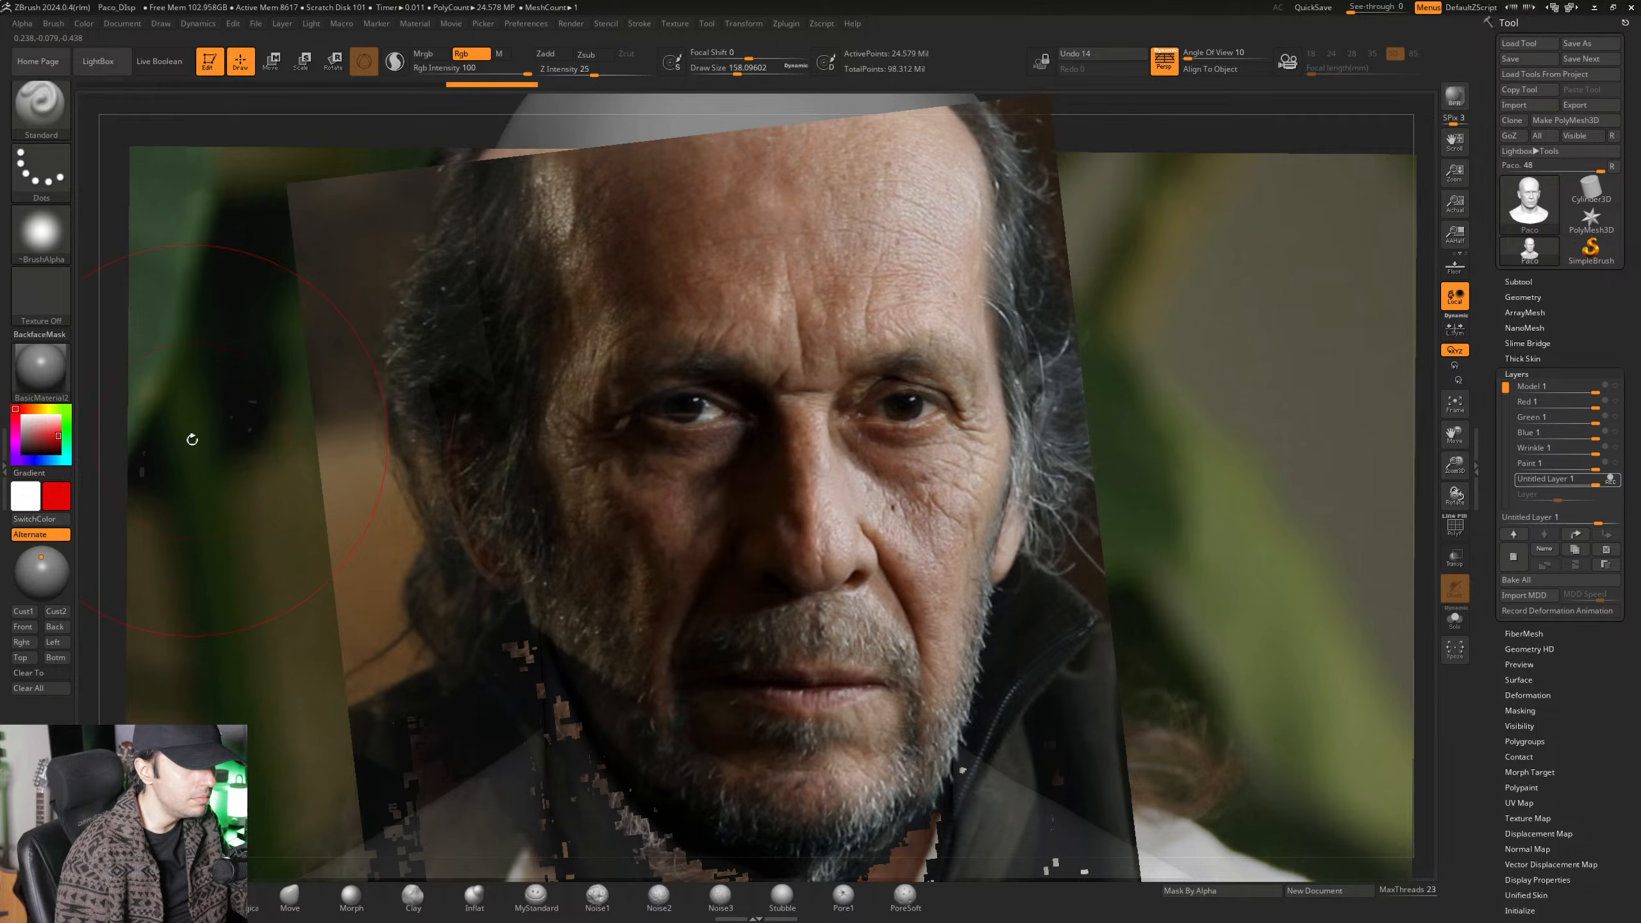
Switch the head's material to SkinShade4 and hide the reference photo overlay.
{"action": "left_click", "coordinate": [45, 372]}
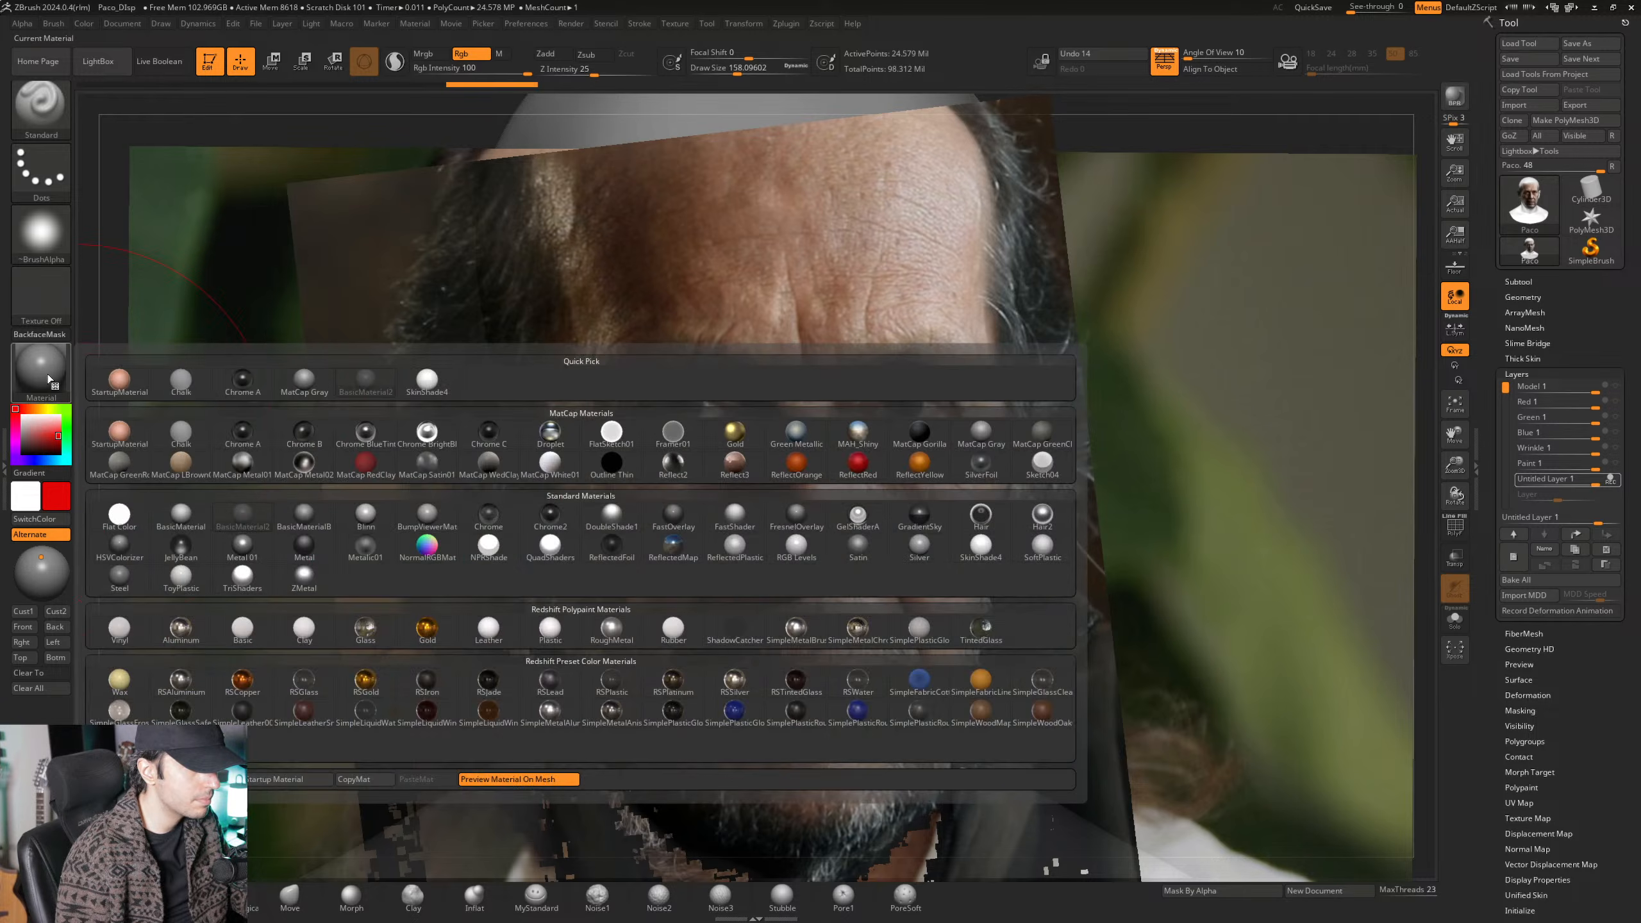
{"action": "left_click", "coordinate": [424, 381]}
{"action": "key", "text": "shift+z"}
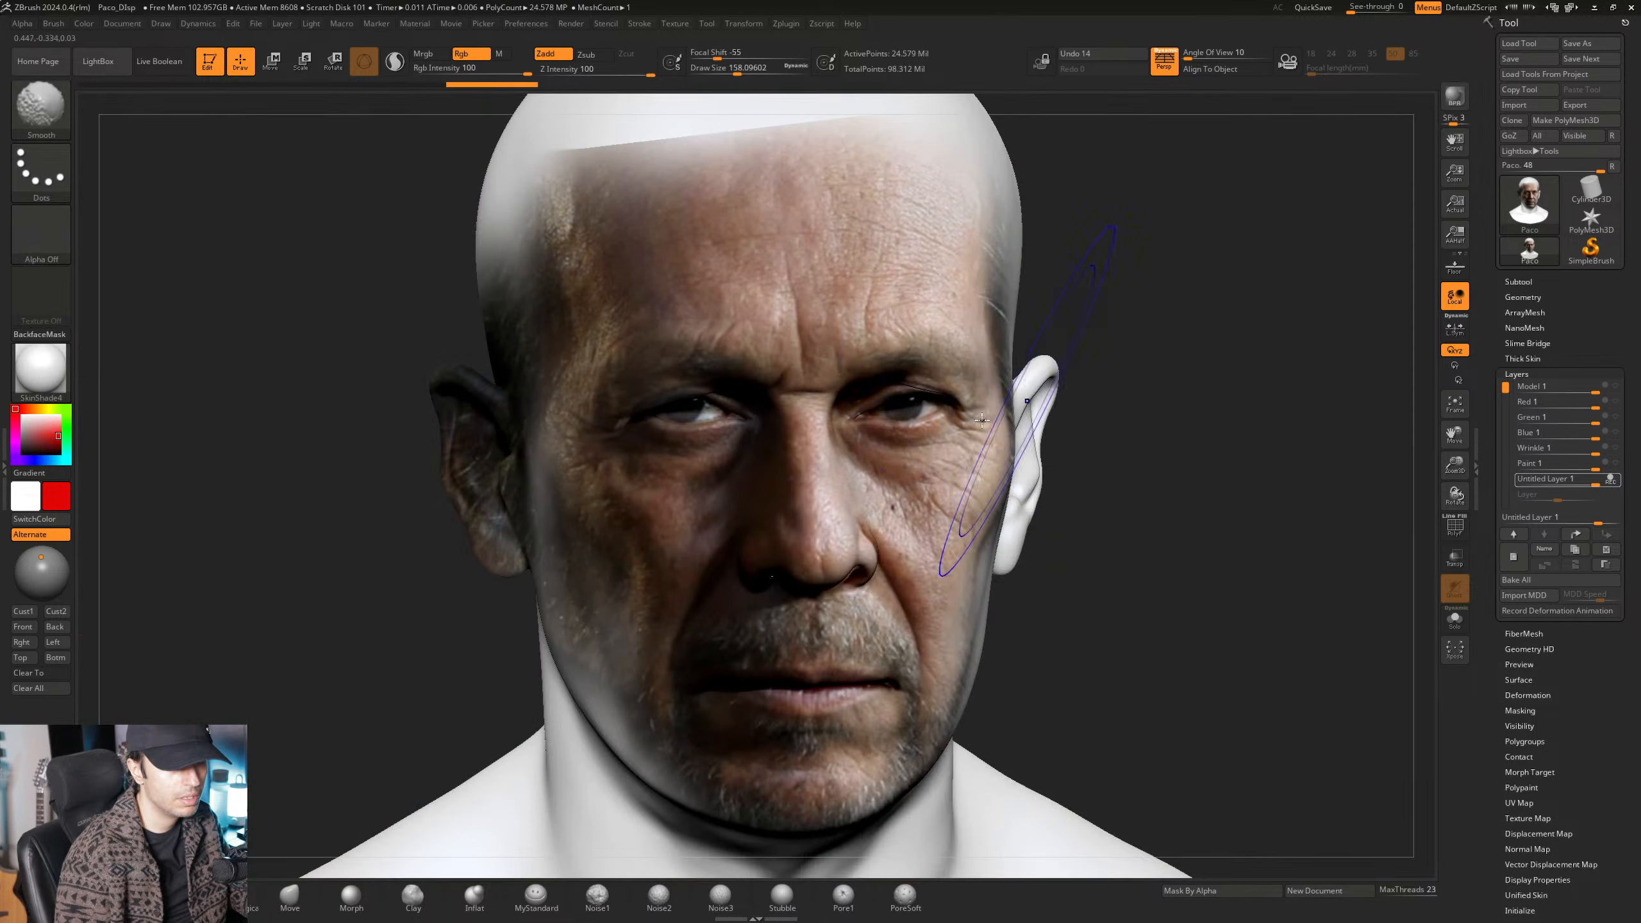
Turn on recording for the Wrinkle 1 layer and set up the MyStandard brush with a draw size of about 37.
{"action": "right_click_drag", "start_coordinate": [947, 434], "coordinate": [1017, 597]}
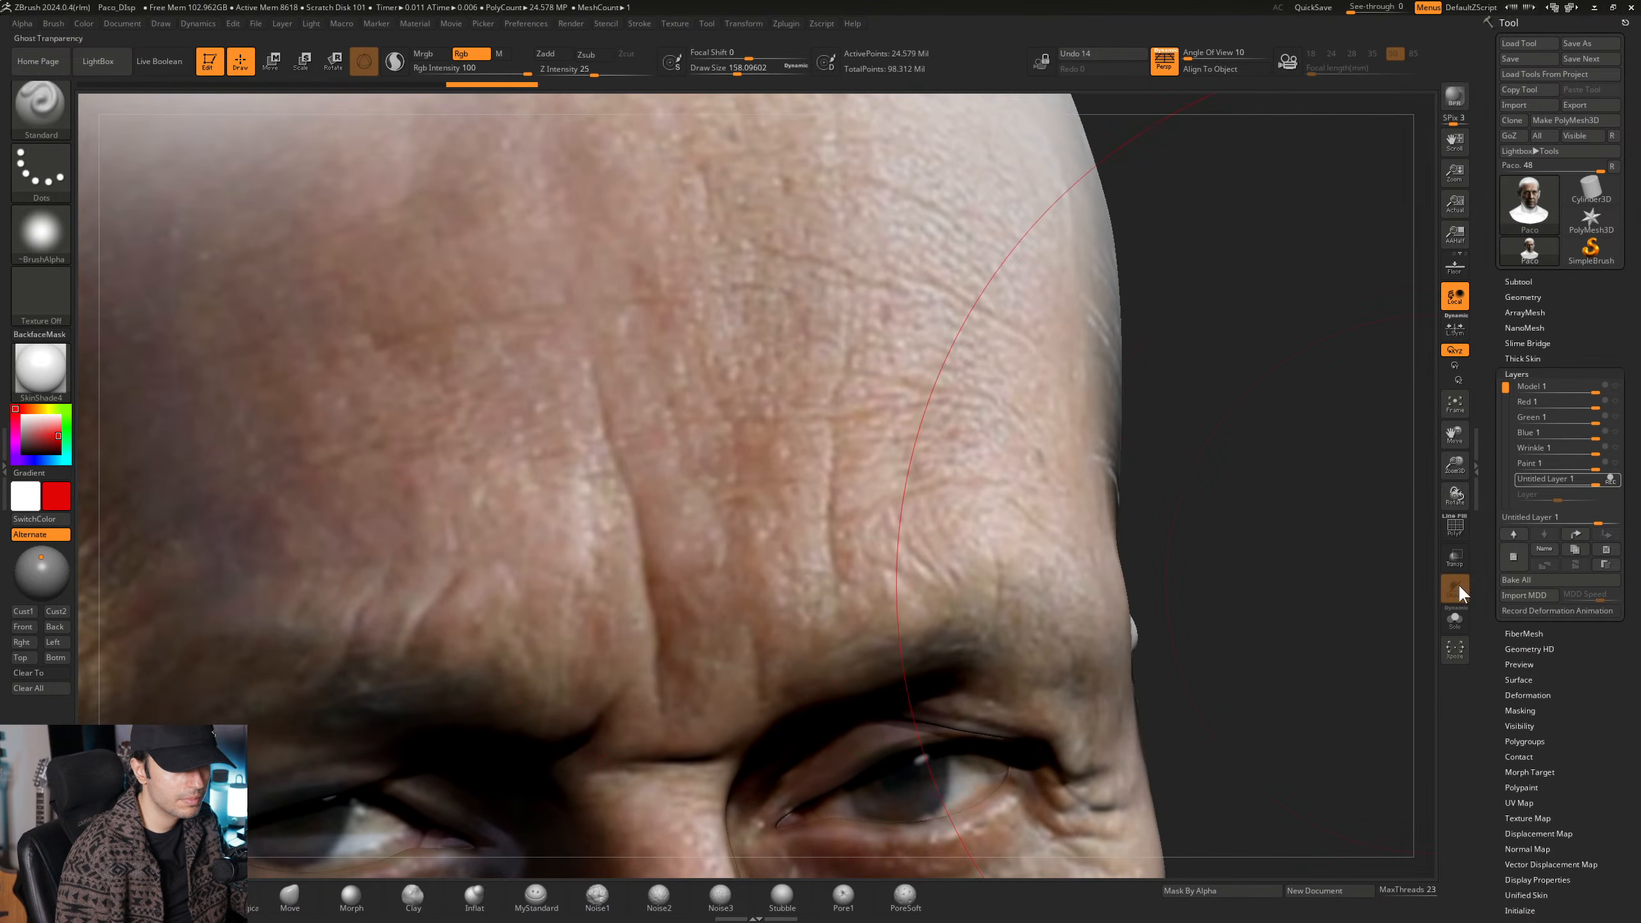
{"action": "left_click", "coordinate": [1605, 455]}
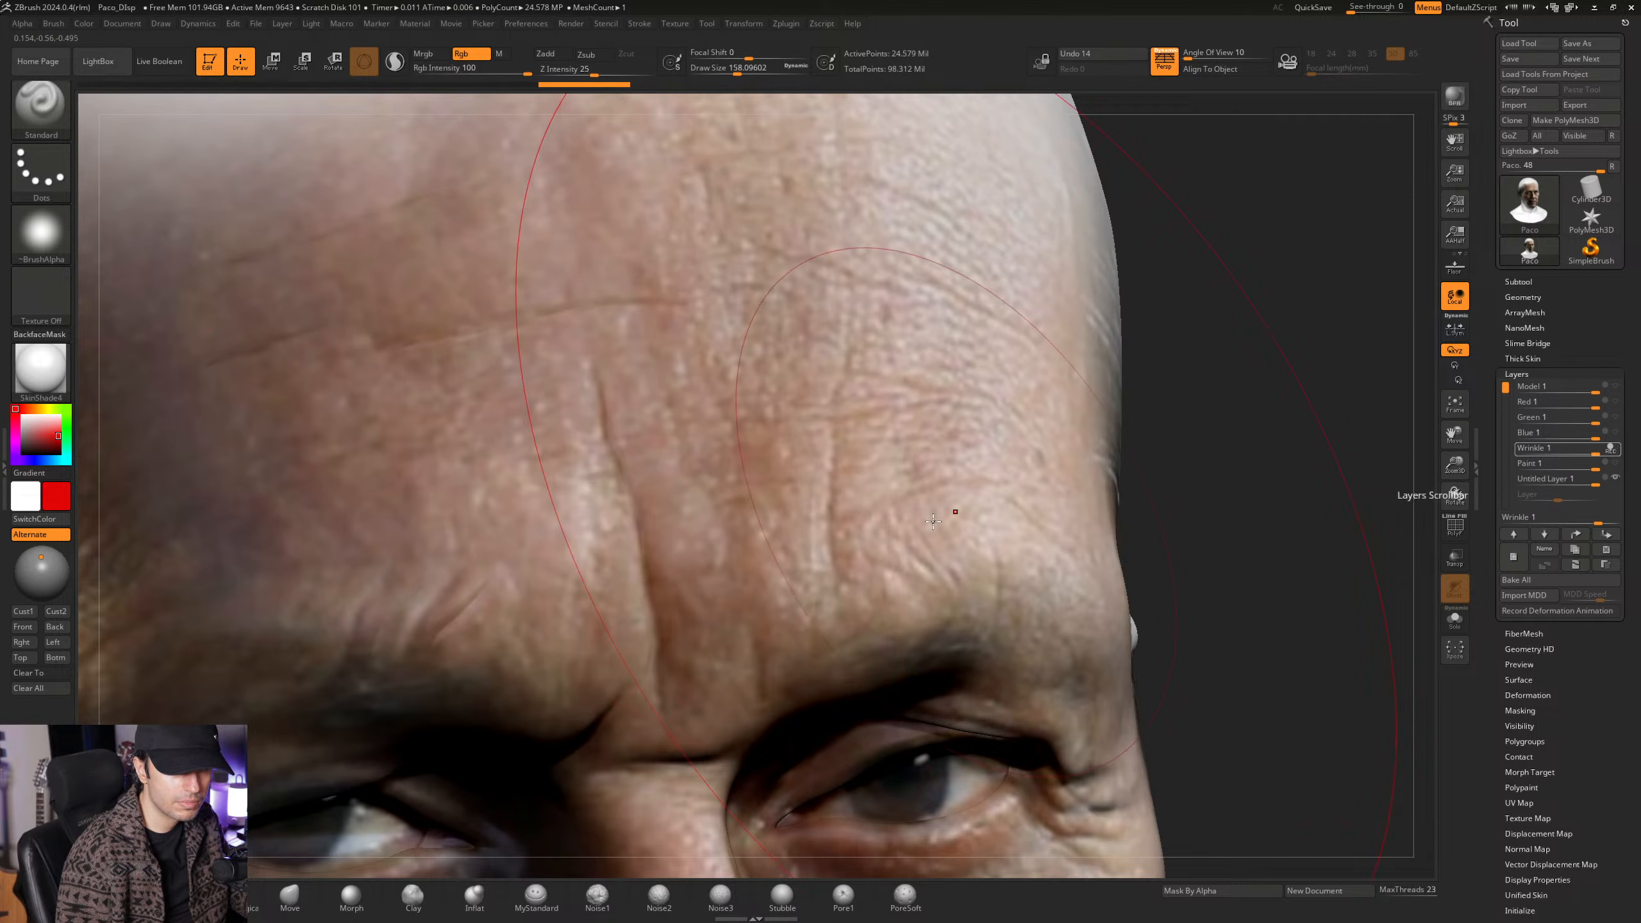
{"action": "left_click", "coordinate": [535, 897]}
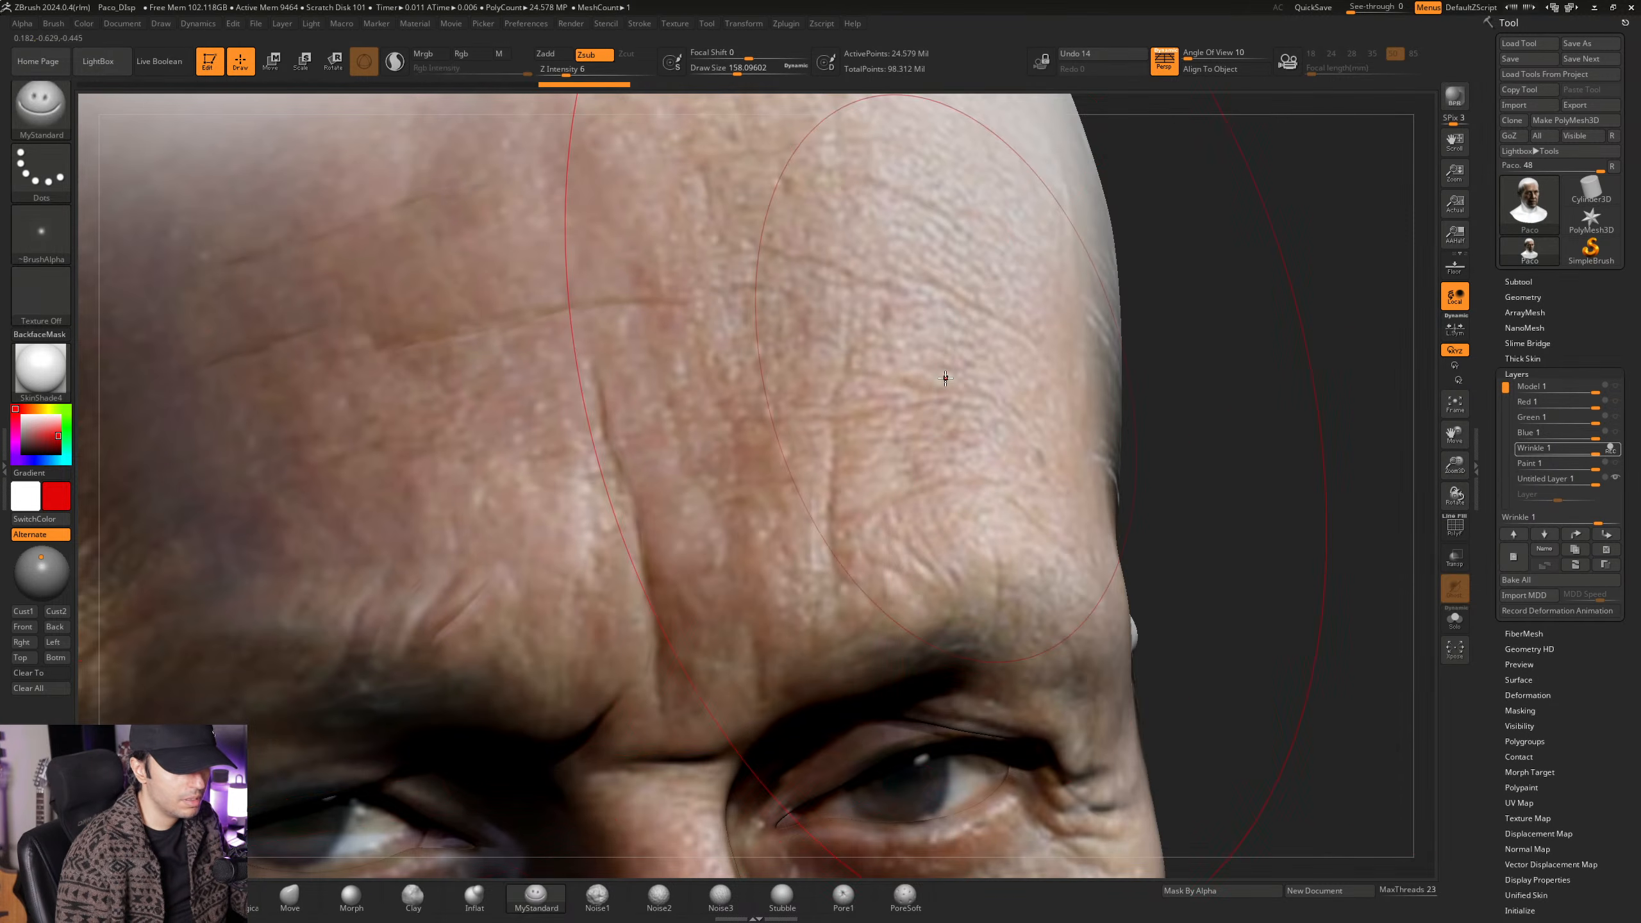
{"action": "mouse_move", "coordinate": [905, 441]}
{"action": "right_mouse_down"}
{"action": "mouse_move", "coordinate": [947, 459]}
{"action": "mouse_move", "coordinate": [776, 452]}
{"action": "mouse_move", "coordinate": [744, 472]}
{"action": "right_mouse_up"}
{"action": "key", "text": "space"}
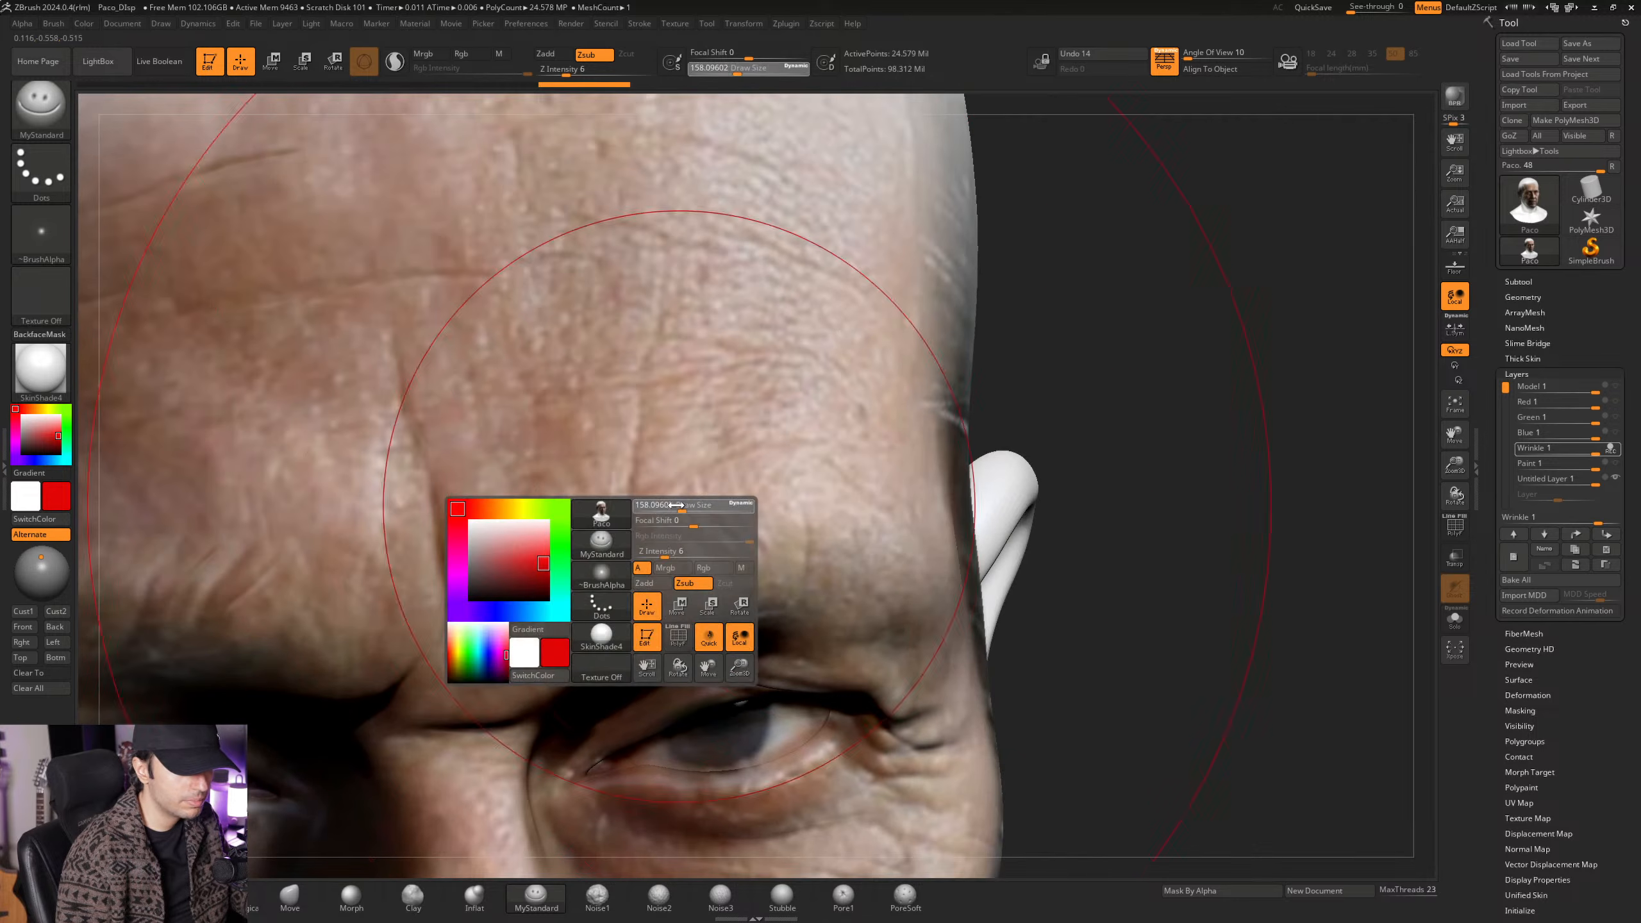
{"action": "left_click_drag", "start_coordinate": [675, 507], "coordinate": [657, 505]}
{"action": "mouse_move", "coordinate": [653, 517]}
{"action": "right_mouse_down"}
{"action": "mouse_move", "coordinate": [674, 737]}
{"action": "mouse_move", "coordinate": [643, 518]}
{"action": "mouse_move", "coordinate": [682, 516]}
{"action": "right_mouse_up"}
{"action": "key", "text": "space"}
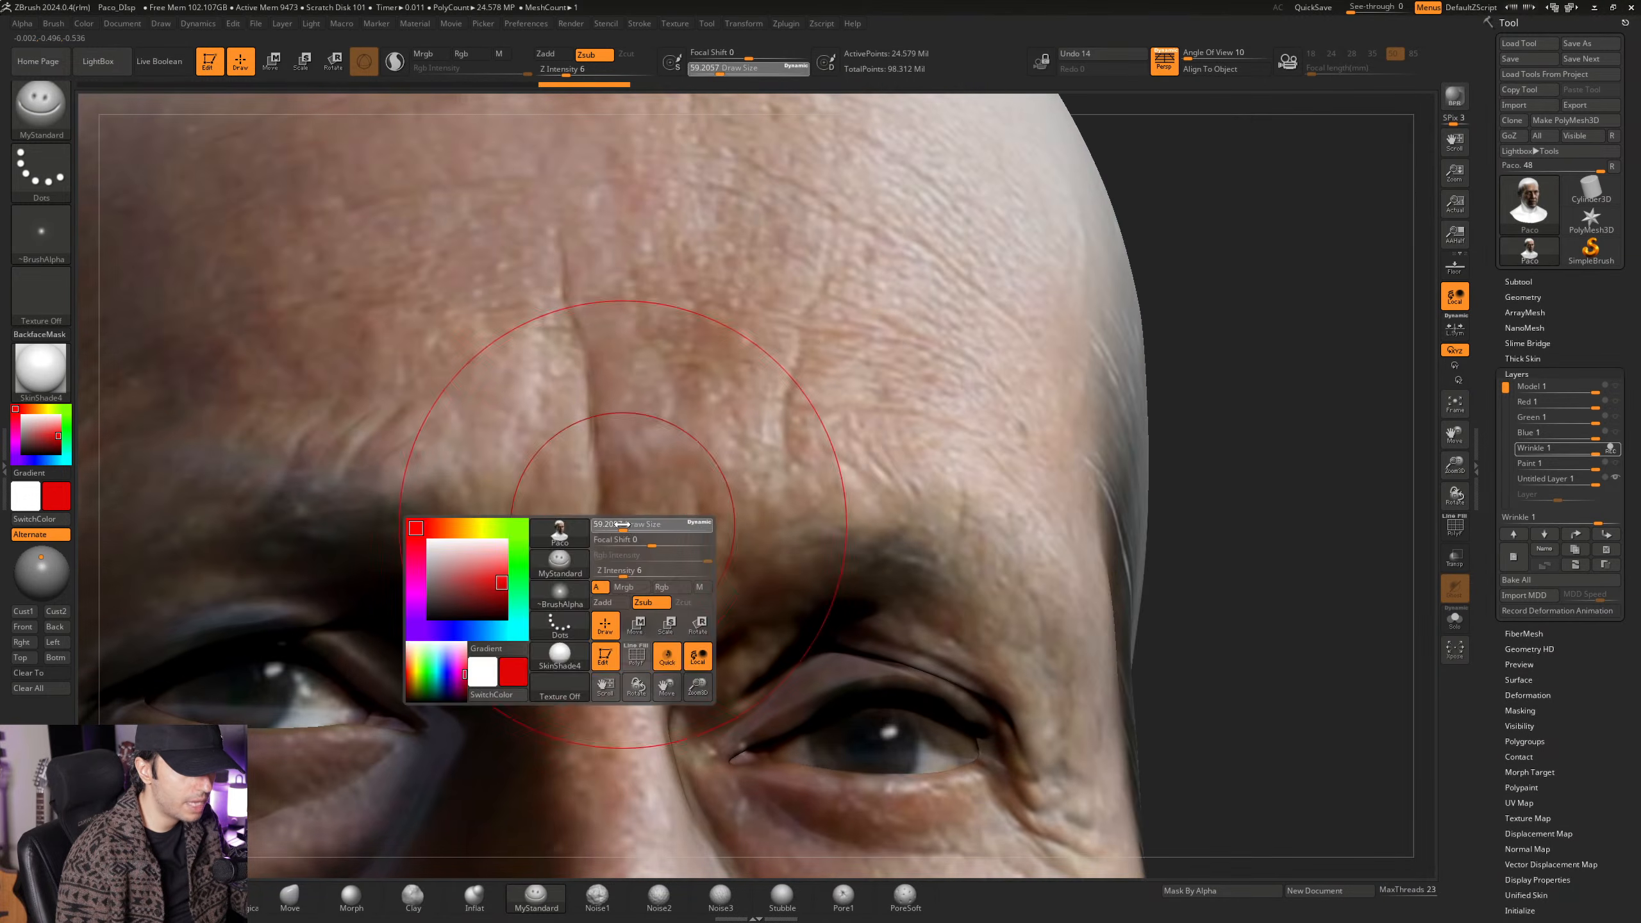
{"action": "left_click_drag", "start_coordinate": [679, 517], "coordinate": [670, 496]}
Carve the forehead creases and fine wrinkles above the model's left eyebrow, following the projected photo.
{"action": "right_click_drag", "start_coordinate": [672, 495], "coordinate": [770, 488]}
{"action": "key", "text": "shift+z"}
{"action": "key", "text": "shift+z"}
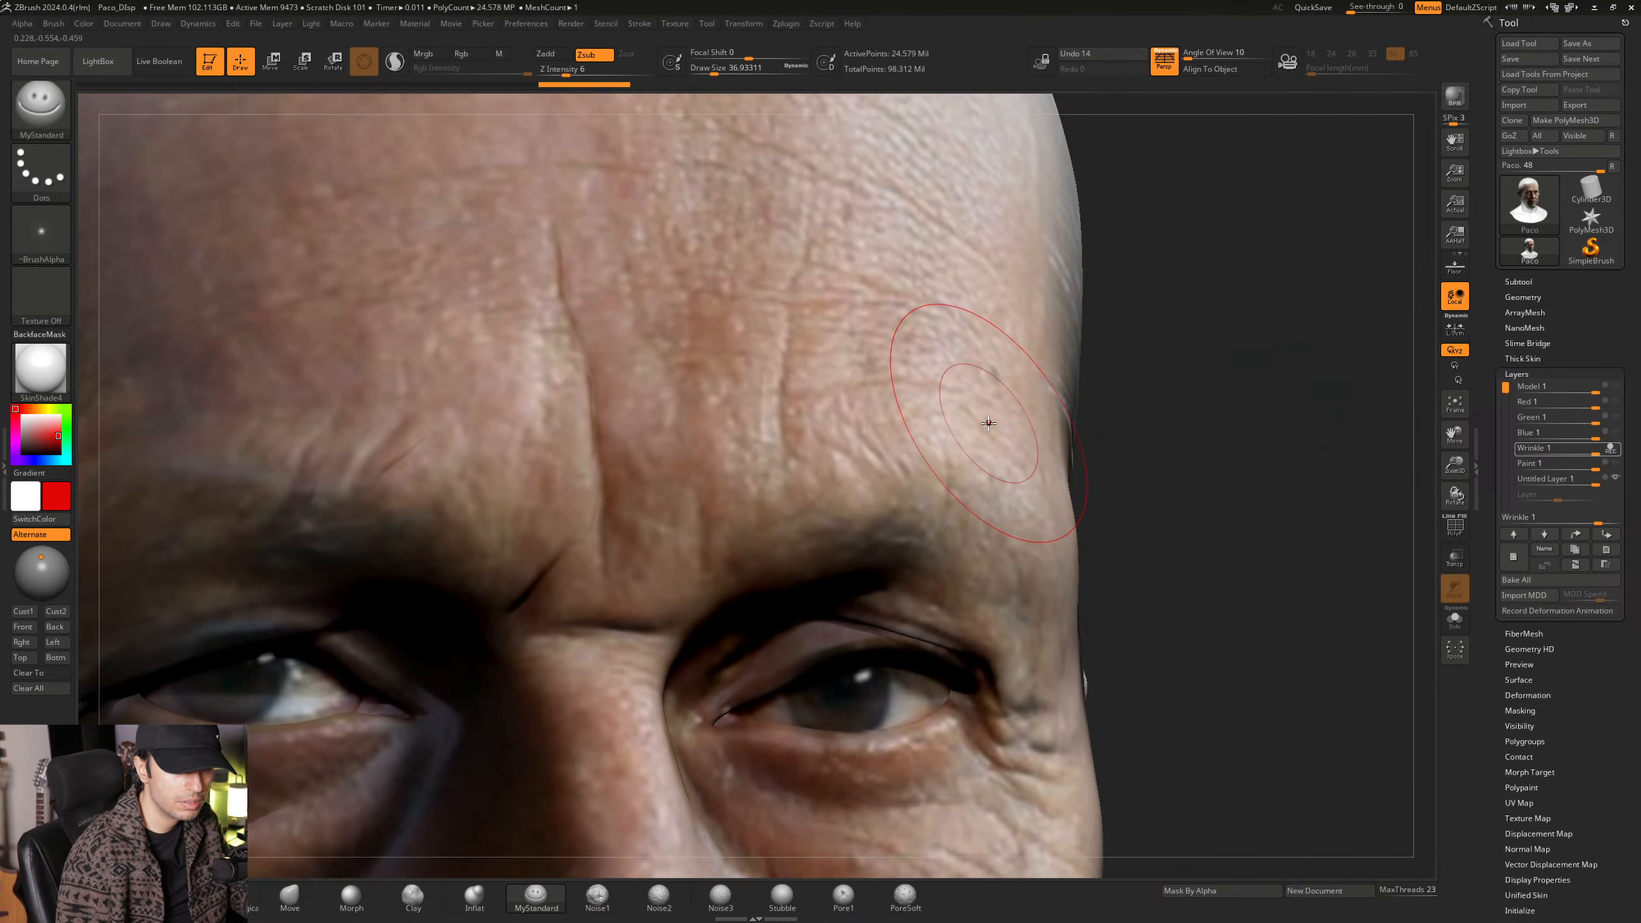
{"action": "mouse_move", "coordinate": [846, 373]}
{"action": "right_mouse_down"}
{"action": "mouse_move", "coordinate": [889, 369]}
{"action": "mouse_move", "coordinate": [730, 401]}
{"action": "mouse_move", "coordinate": [743, 453]}
{"action": "mouse_move", "coordinate": [879, 439]}
{"action": "mouse_move", "coordinate": [806, 465]}
{"action": "mouse_move", "coordinate": [878, 464]}
{"action": "right_mouse_up"}
{"action": "key", "text": "ctrl+z"}
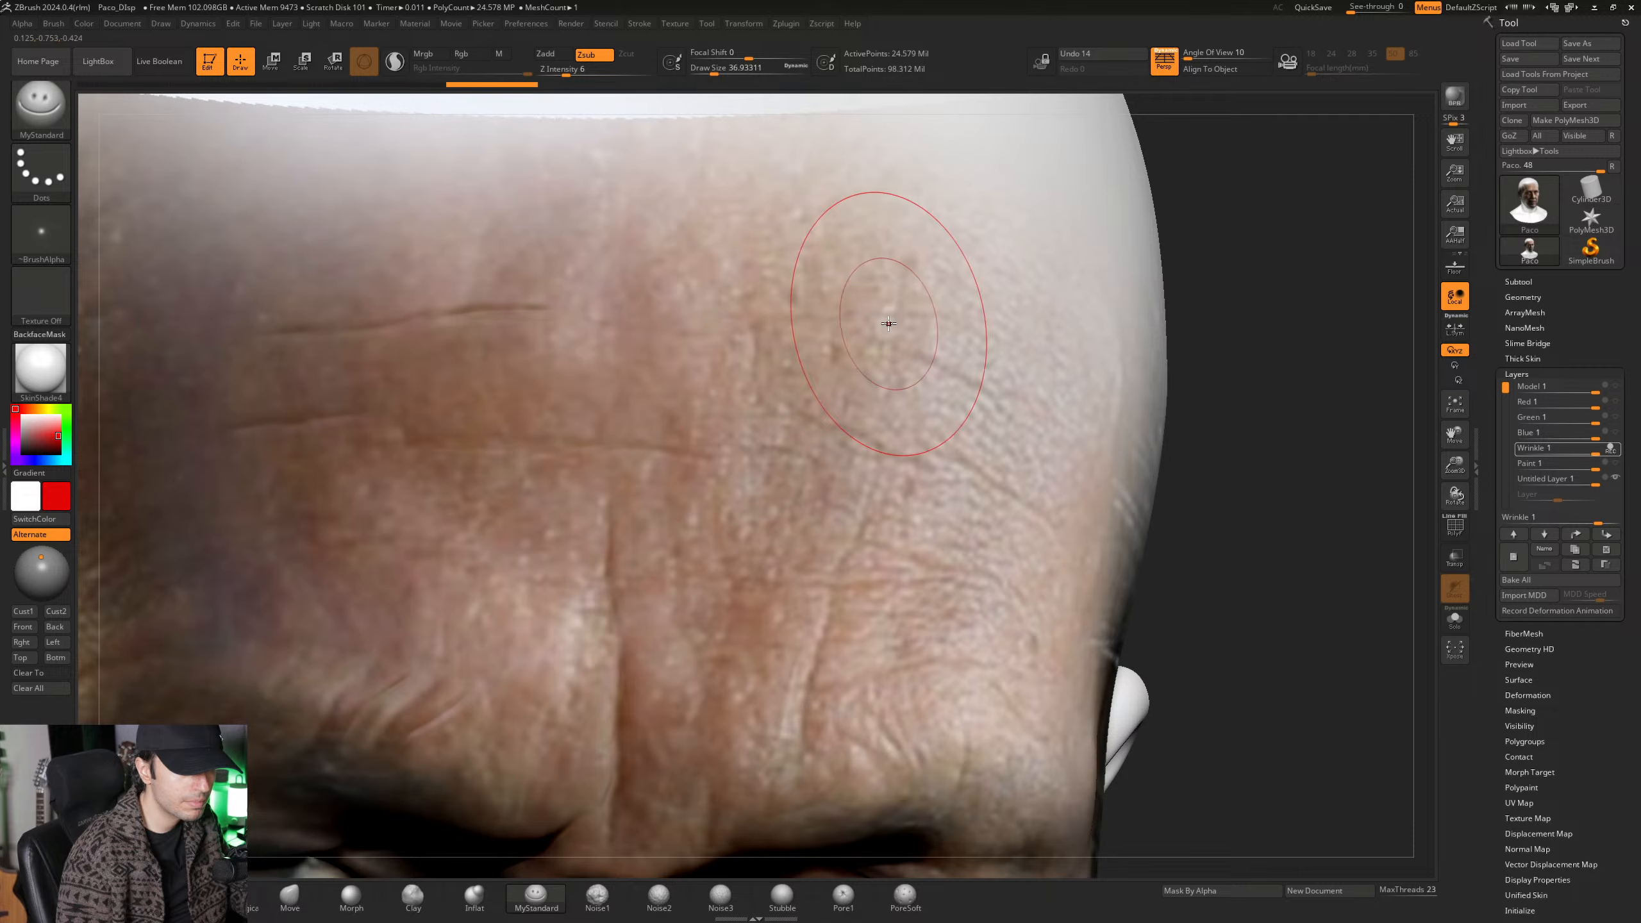
{"action": "key", "text": "ctrl+shift+z"}
{"action": "key", "text": "ctrl+shift+z"}
{"action": "key", "text": "ctrl+shift+z"}
{"action": "key", "text": "ctrl+shift+z"}
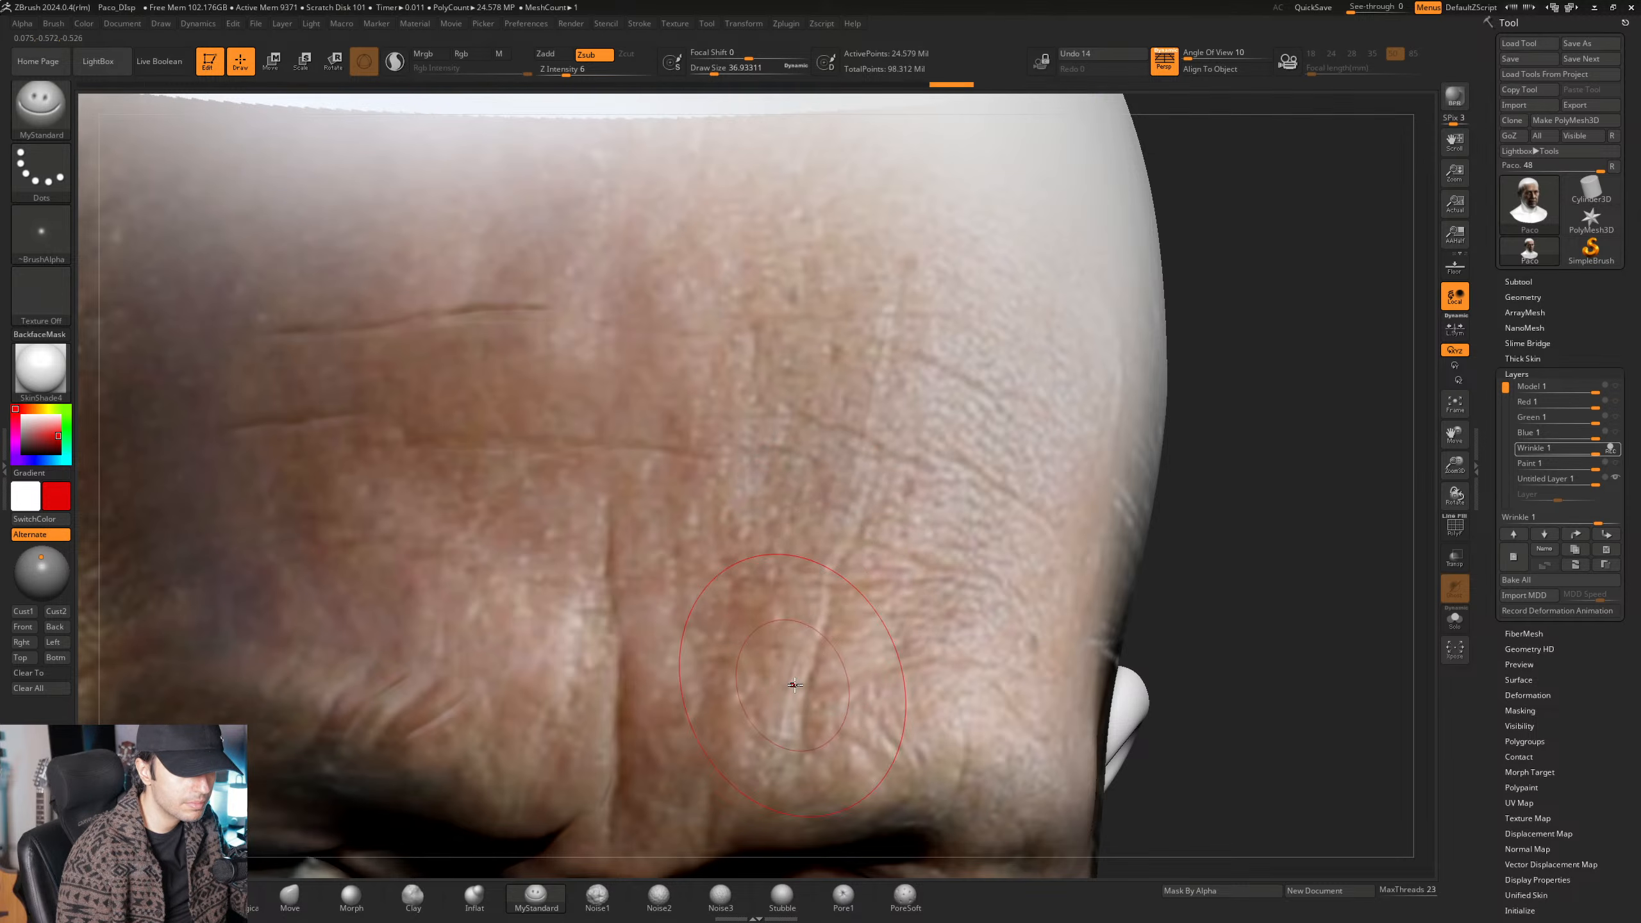
{"action": "key", "text": "ctrl+shift+z"}
{"action": "key", "text": "ctrl+shift+z"}
{"action": "key", "text": "ctrl+shift+z"}
{"action": "mouse_move", "coordinate": [860, 653]}
{"action": "right_mouse_down"}
{"action": "mouse_move", "coordinate": [865, 575]}
{"action": "mouse_move", "coordinate": [842, 553]}
{"action": "mouse_move", "coordinate": [840, 566]}
{"action": "right_mouse_up"}
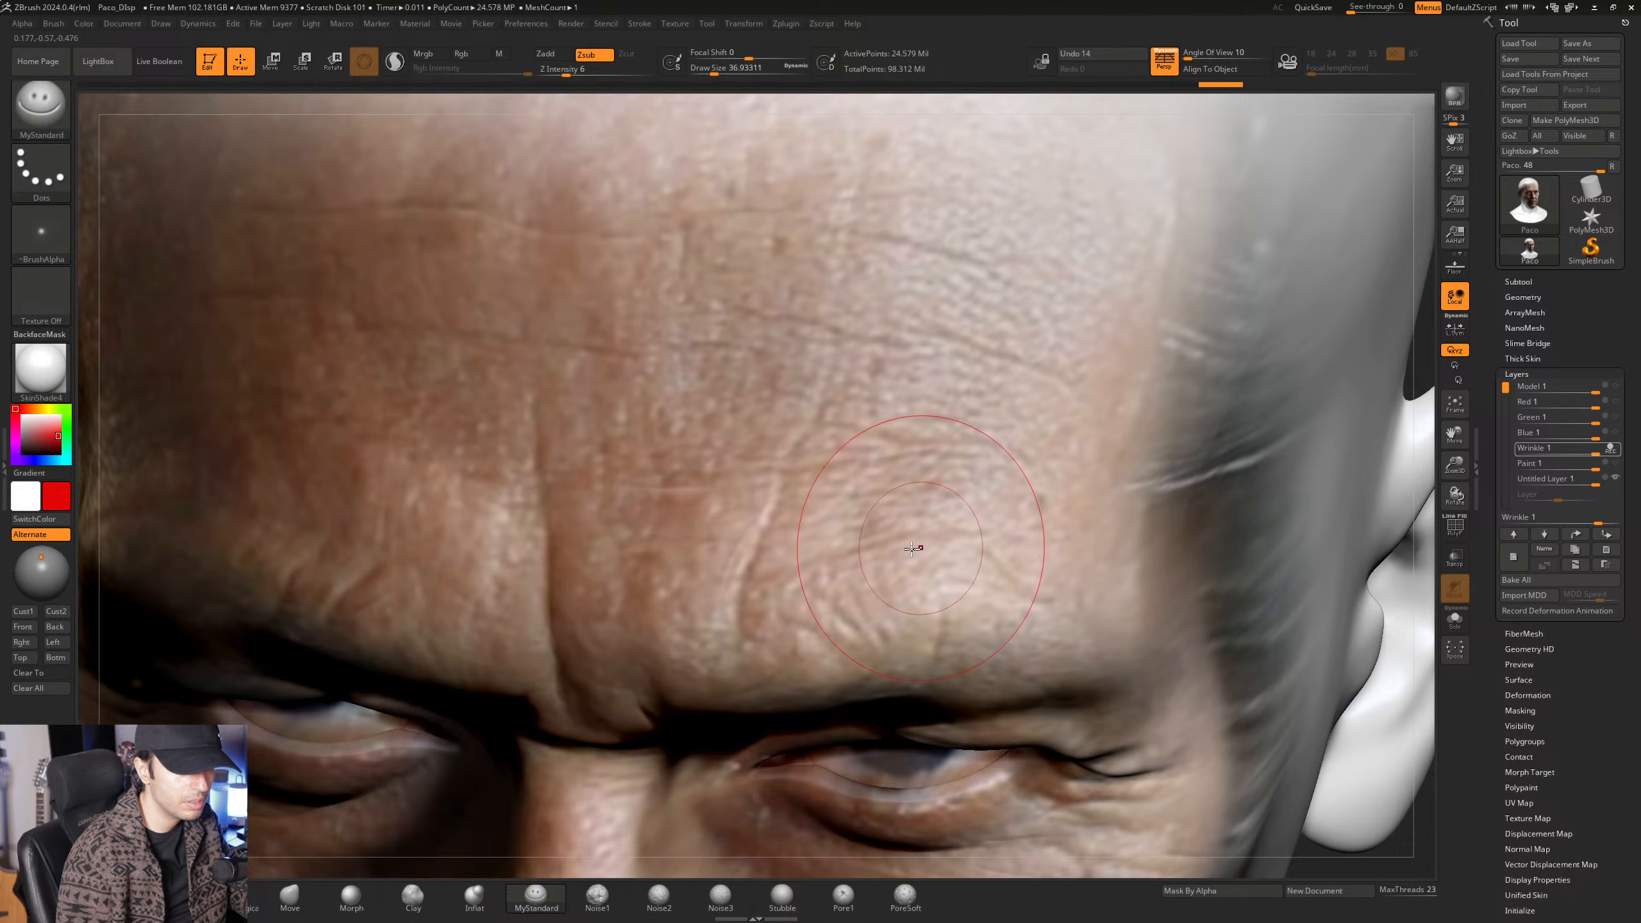
Carve the creases above the model's right eyebrow and towards the temple, following the projected photo.
{"action": "right_click_drag", "start_coordinate": [991, 599], "coordinate": [952, 542], "text": "ctrl"}
{"action": "right_click_drag", "start_coordinate": [653, 536], "coordinate": [774, 503]}
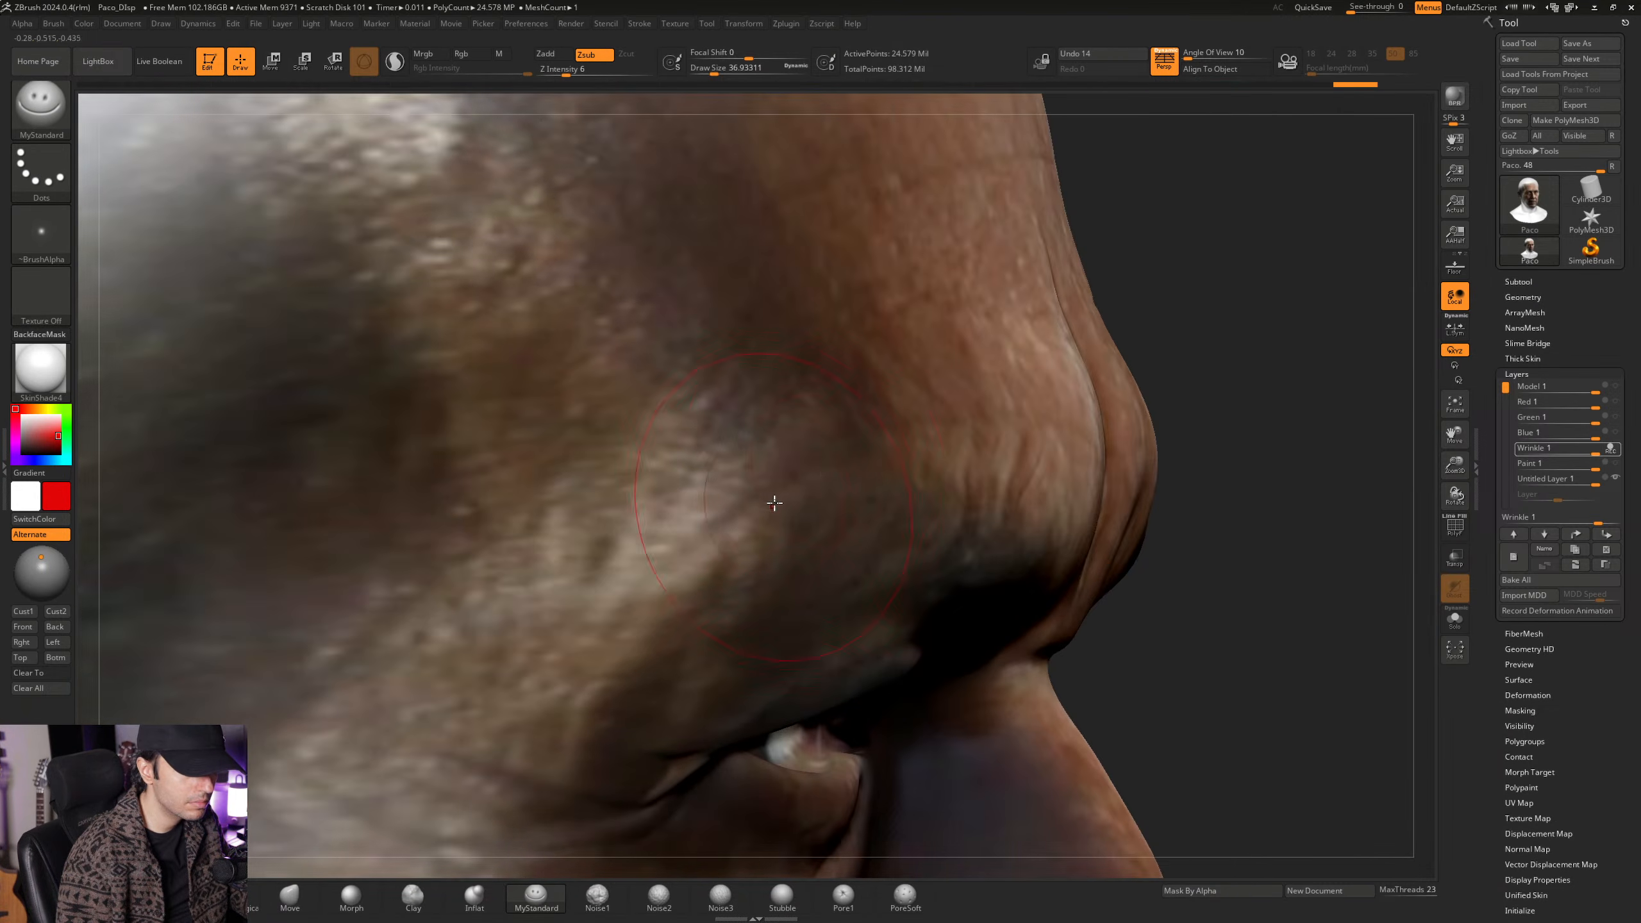
{"action": "mouse_move", "coordinate": [680, 598]}
{"action": "right_mouse_down"}
{"action": "mouse_move", "coordinate": [814, 558]}
{"action": "mouse_move", "coordinate": [765, 550]}
{"action": "right_mouse_up"}
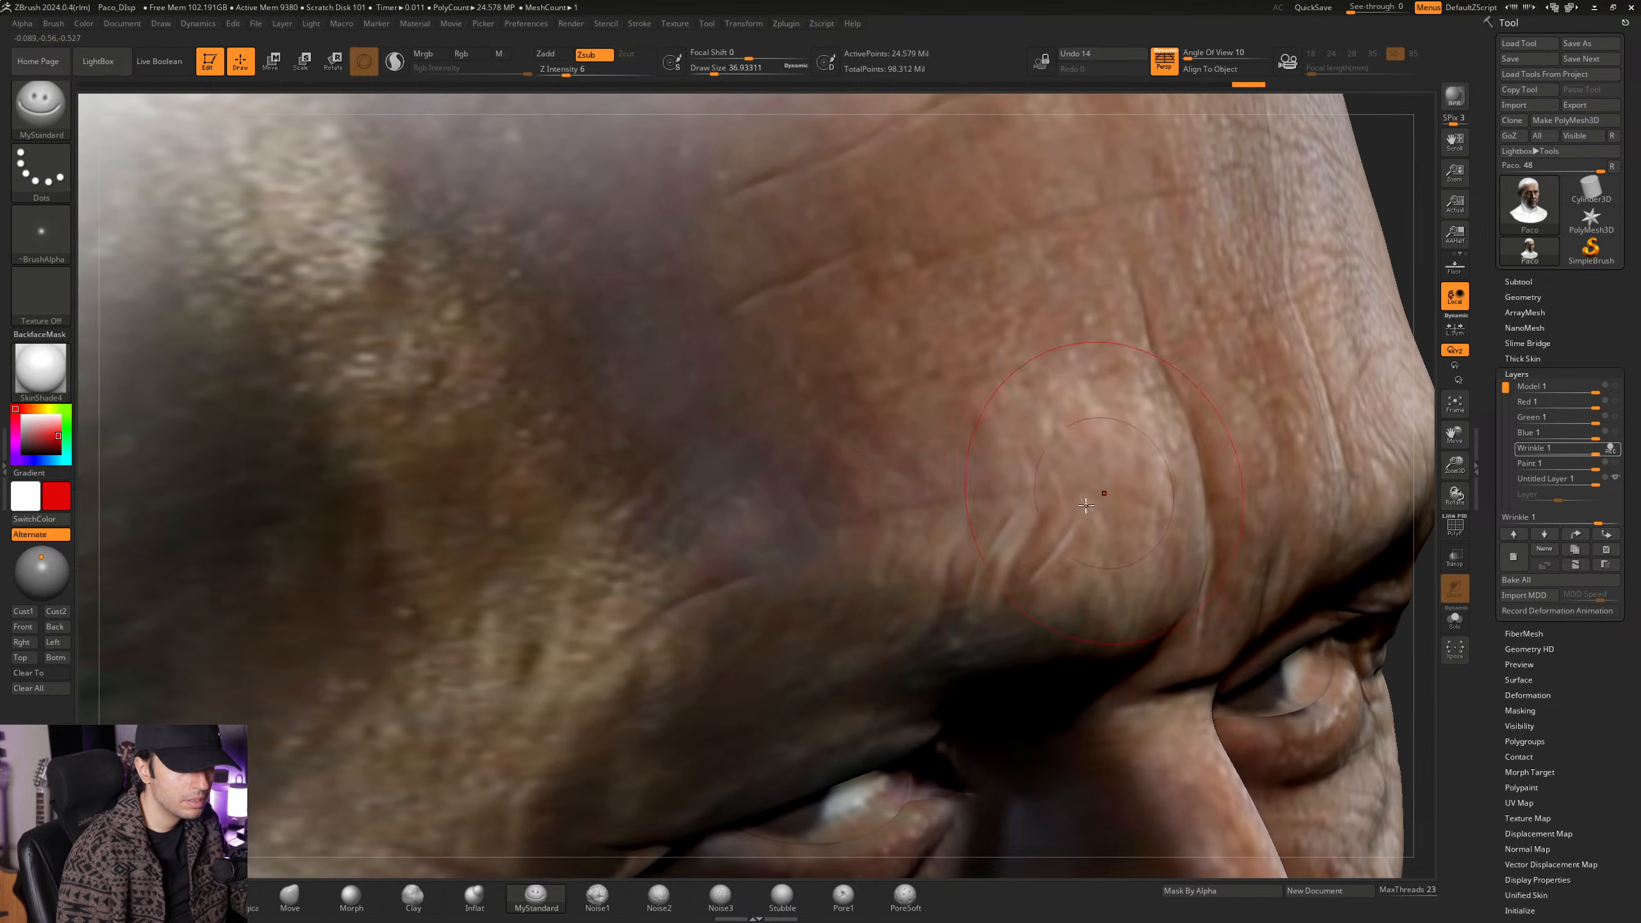
{"action": "mouse_move", "coordinate": [1086, 505]}
{"action": "right_mouse_down"}
{"action": "mouse_move", "coordinate": [898, 510]}
{"action": "mouse_move", "coordinate": [808, 357]}
{"action": "mouse_move", "coordinate": [827, 513]}
{"action": "mouse_move", "coordinate": [930, 502]}
{"action": "right_mouse_up"}
Set the draw size to about 20 and carve the fine vertical lines in the lower lip.
{"action": "key", "text": "space"}
{"action": "left_click_drag", "start_coordinate": [860, 481], "coordinate": [845, 481]}
{"action": "mouse_move", "coordinate": [860, 434]}
{"action": "right_mouse_down", "text": "ctrl"}
{"action": "mouse_move", "coordinate": [855, 473]}
{"action": "mouse_move", "coordinate": [833, 439]}
{"action": "mouse_move", "coordinate": [892, 449]}
{"action": "right_mouse_up", "text": "ctrl"}
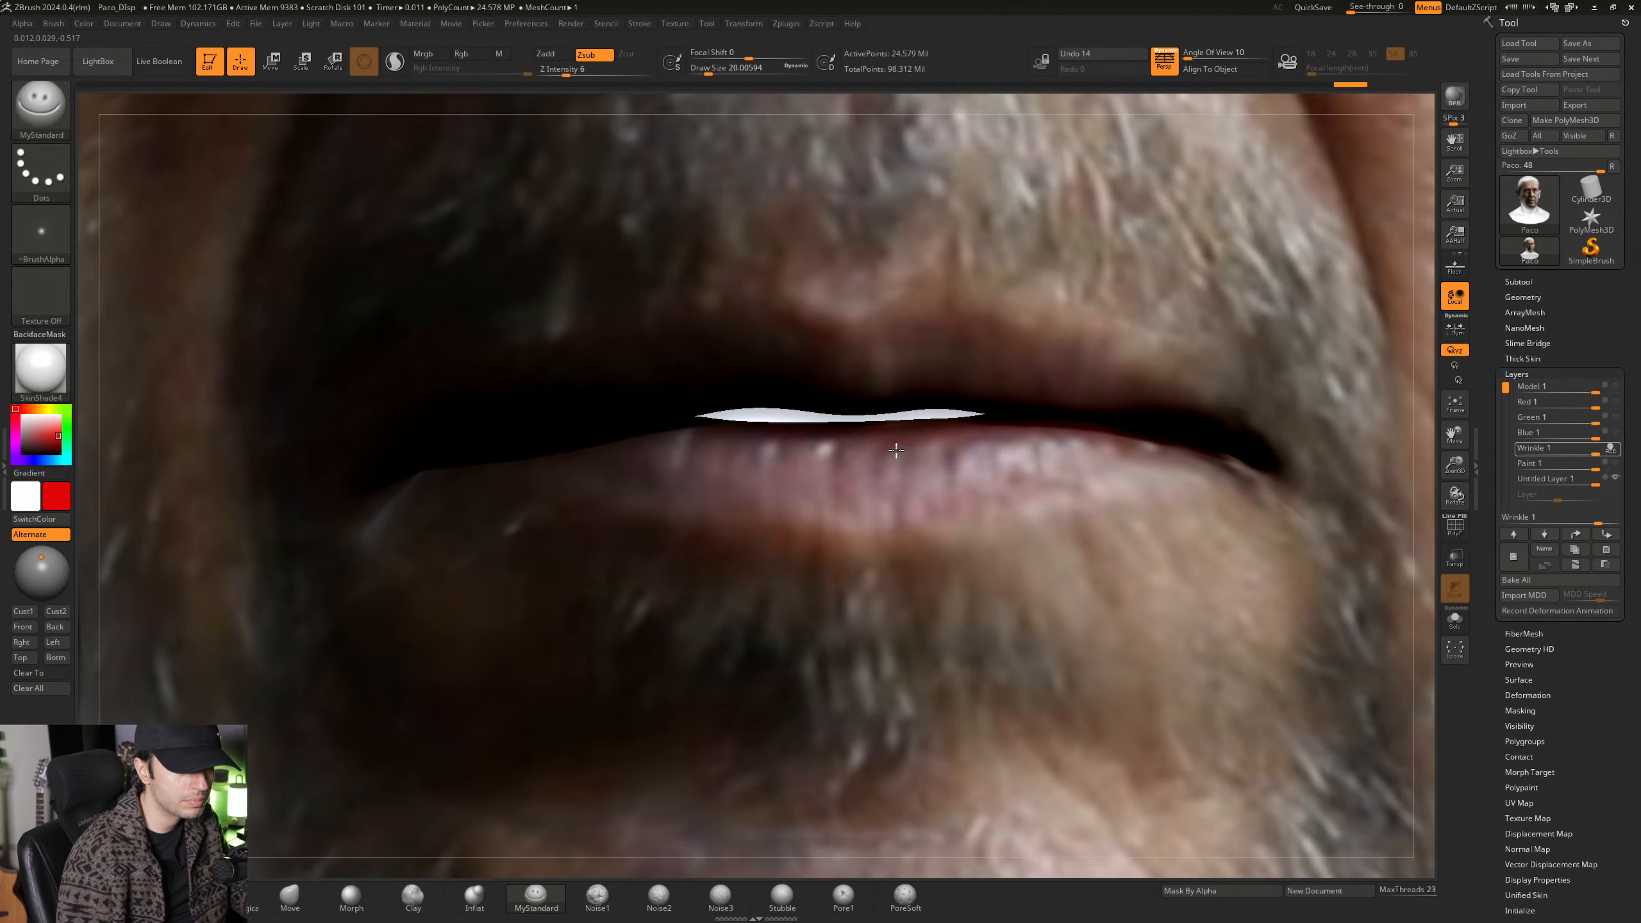
{"action": "mouse_move", "coordinate": [948, 496]}
{"action": "right_mouse_down"}
{"action": "mouse_move", "coordinate": [717, 480]}
{"action": "mouse_move", "coordinate": [646, 536]}
{"action": "right_mouse_up"}
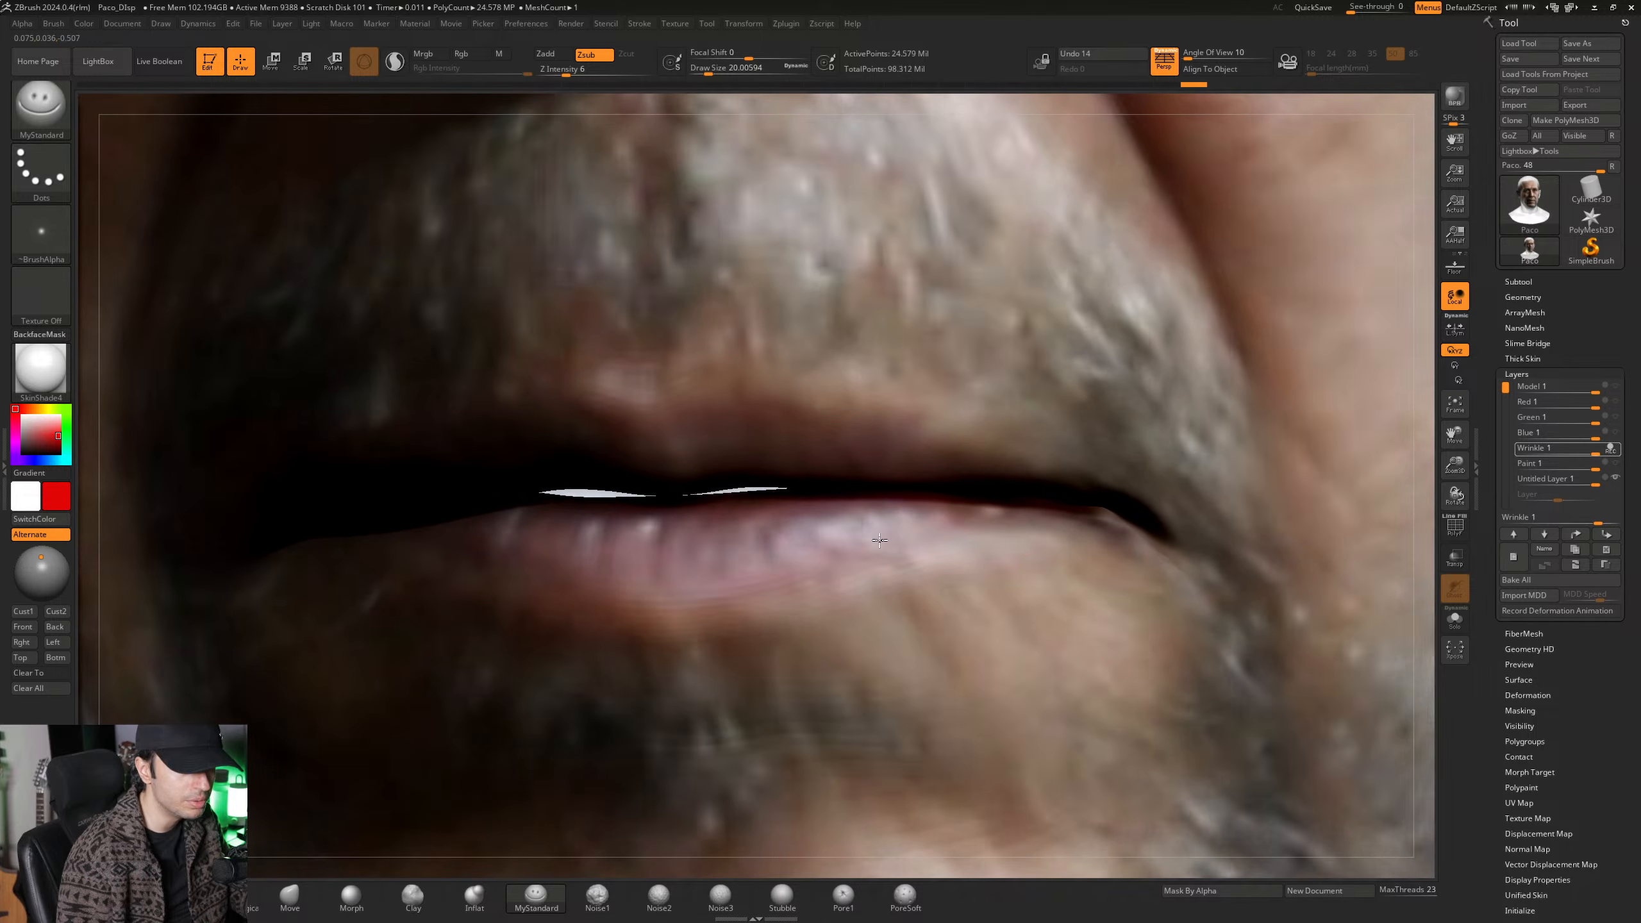
{"action": "right_click_drag", "start_coordinate": [940, 590], "coordinate": [1015, 323]}
{"action": "right_click_drag", "start_coordinate": [916, 683], "coordinate": [931, 375], "text": "alt"}
{"action": "mouse_move", "coordinate": [931, 375]}
{"action": "right_mouse_down"}
{"action": "mouse_move", "coordinate": [1022, 438]}
{"action": "mouse_move", "coordinate": [1028, 537]}
{"action": "mouse_move", "coordinate": [853, 680]}
{"action": "right_mouse_up"}
Set the draw size to about 33 and carve the folds around the mouth on the model's left side.
{"action": "key", "text": "space"}
{"action": "left_click_drag", "start_coordinate": [905, 598], "coordinate": [911, 598]}
{"action": "right_click_drag", "start_coordinate": [911, 598], "coordinate": [872, 472], "text": "alt"}
{"action": "mouse_move", "coordinate": [621, 491]}
{"action": "right_mouse_down"}
{"action": "mouse_move", "coordinate": [777, 521]}
{"action": "mouse_move", "coordinate": [873, 595]}
{"action": "mouse_move", "coordinate": [794, 497]}
{"action": "right_mouse_up"}
{"action": "left_click_drag", "start_coordinate": [811, 532], "coordinate": [824, 565]}
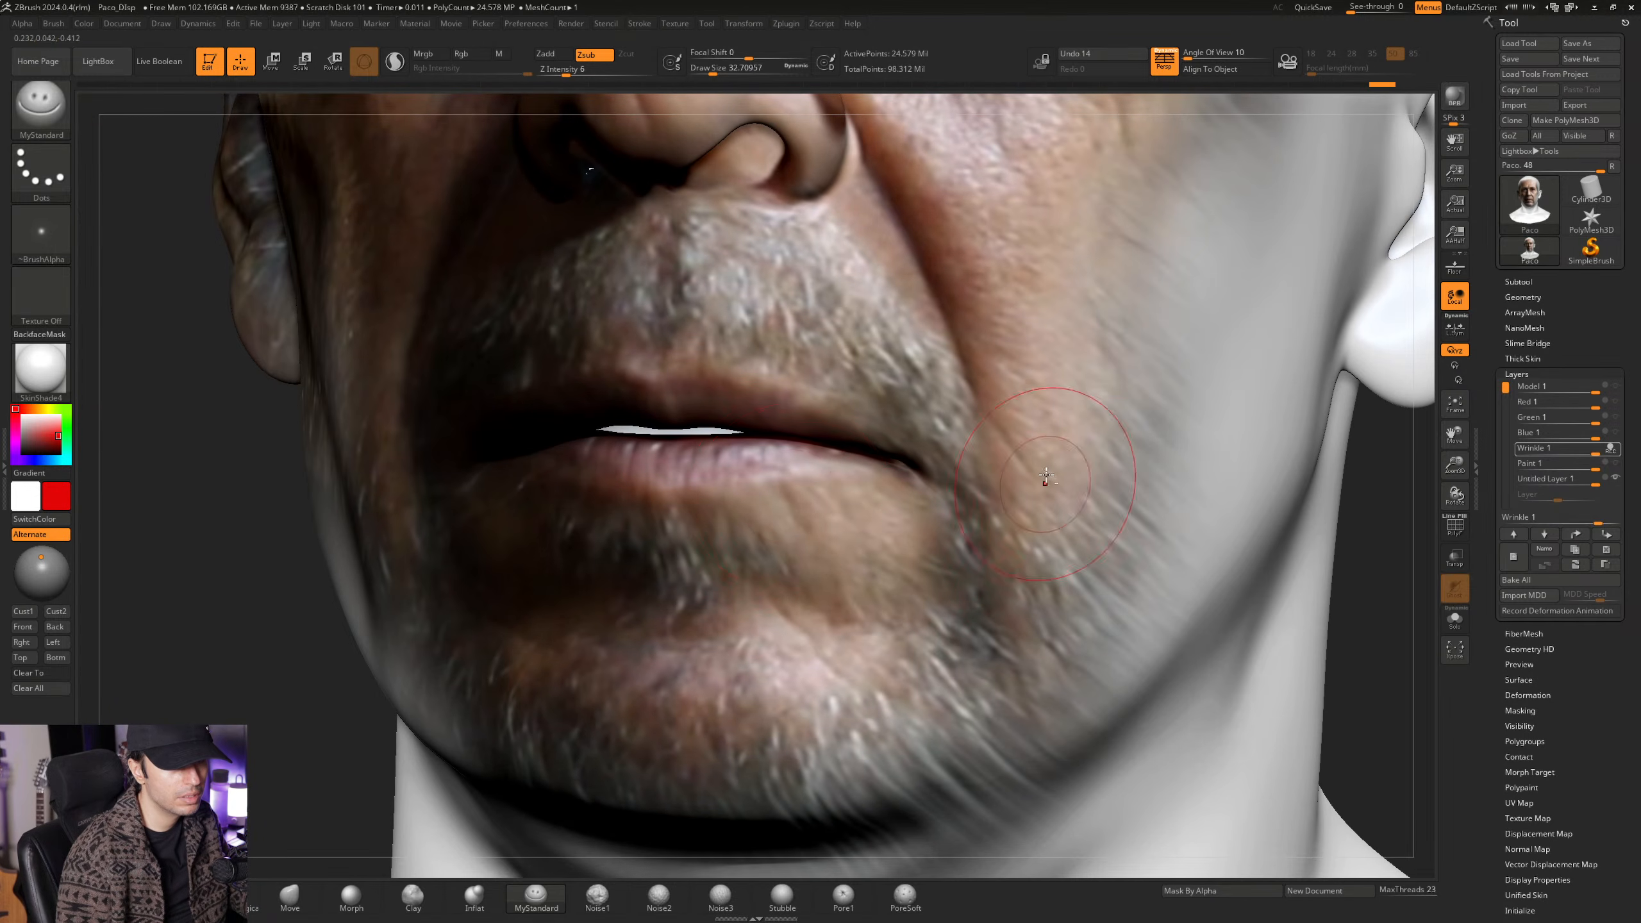
Carve the creases across the model's left cheek and below the left eye, following the projected photo.
{"action": "mouse_move", "coordinate": [1015, 440]}
{"action": "right_mouse_down", "text": "alt"}
{"action": "mouse_move", "coordinate": [976, 559]}
{"action": "mouse_move", "coordinate": [913, 551]}
{"action": "right_mouse_up", "text": "alt"}
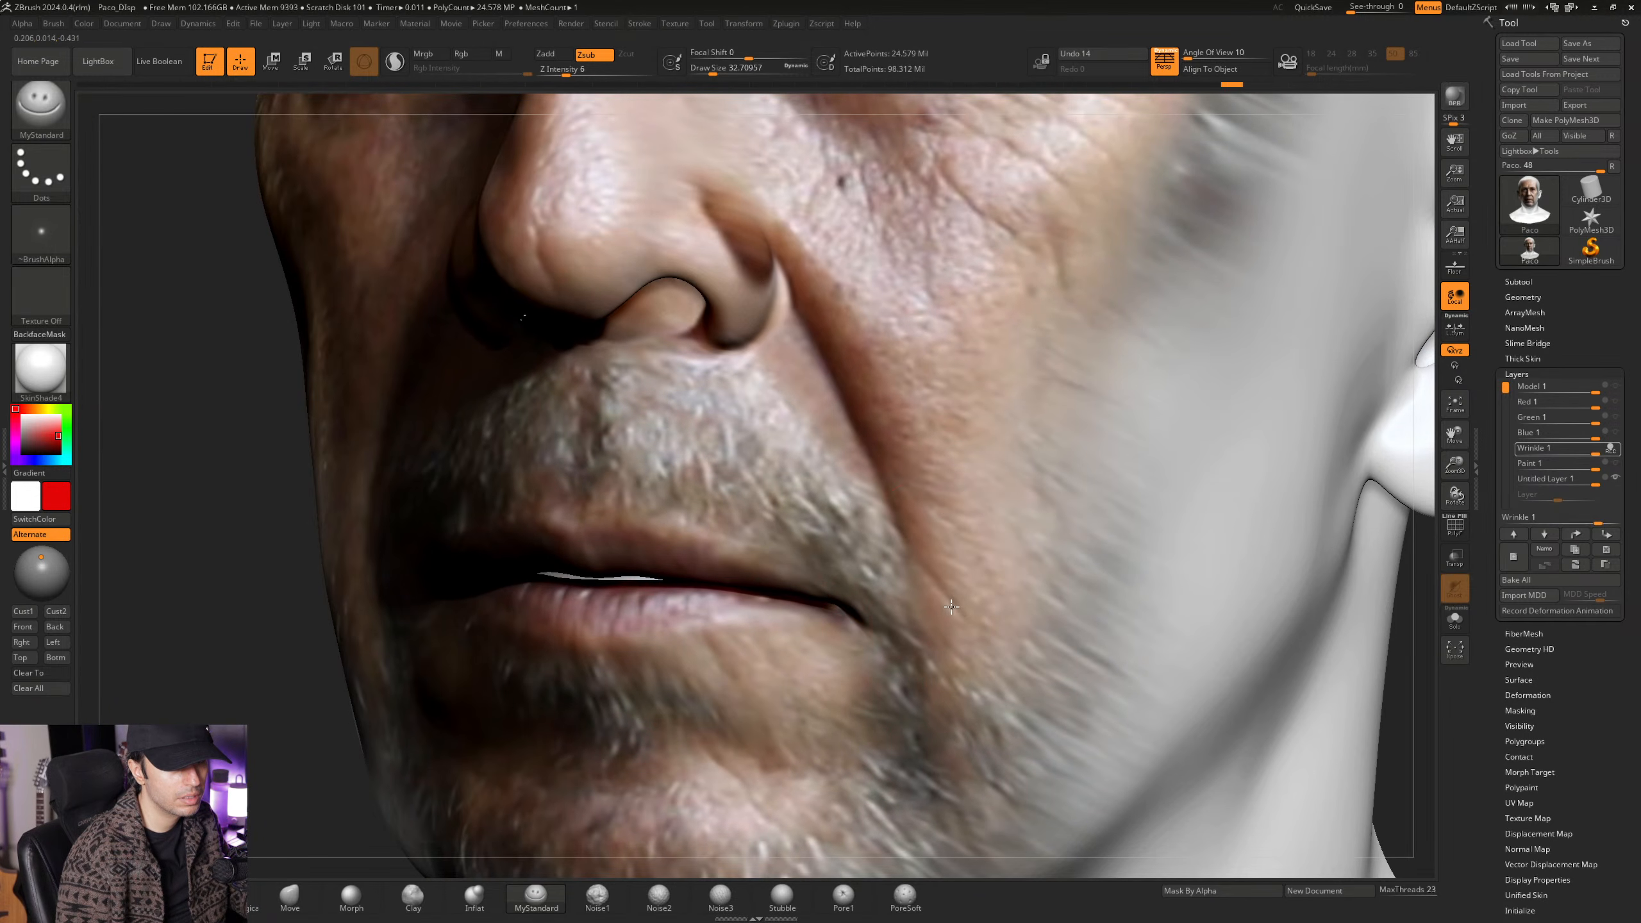
{"action": "right_click_drag", "start_coordinate": [995, 420], "coordinate": [853, 818], "text": "alt"}
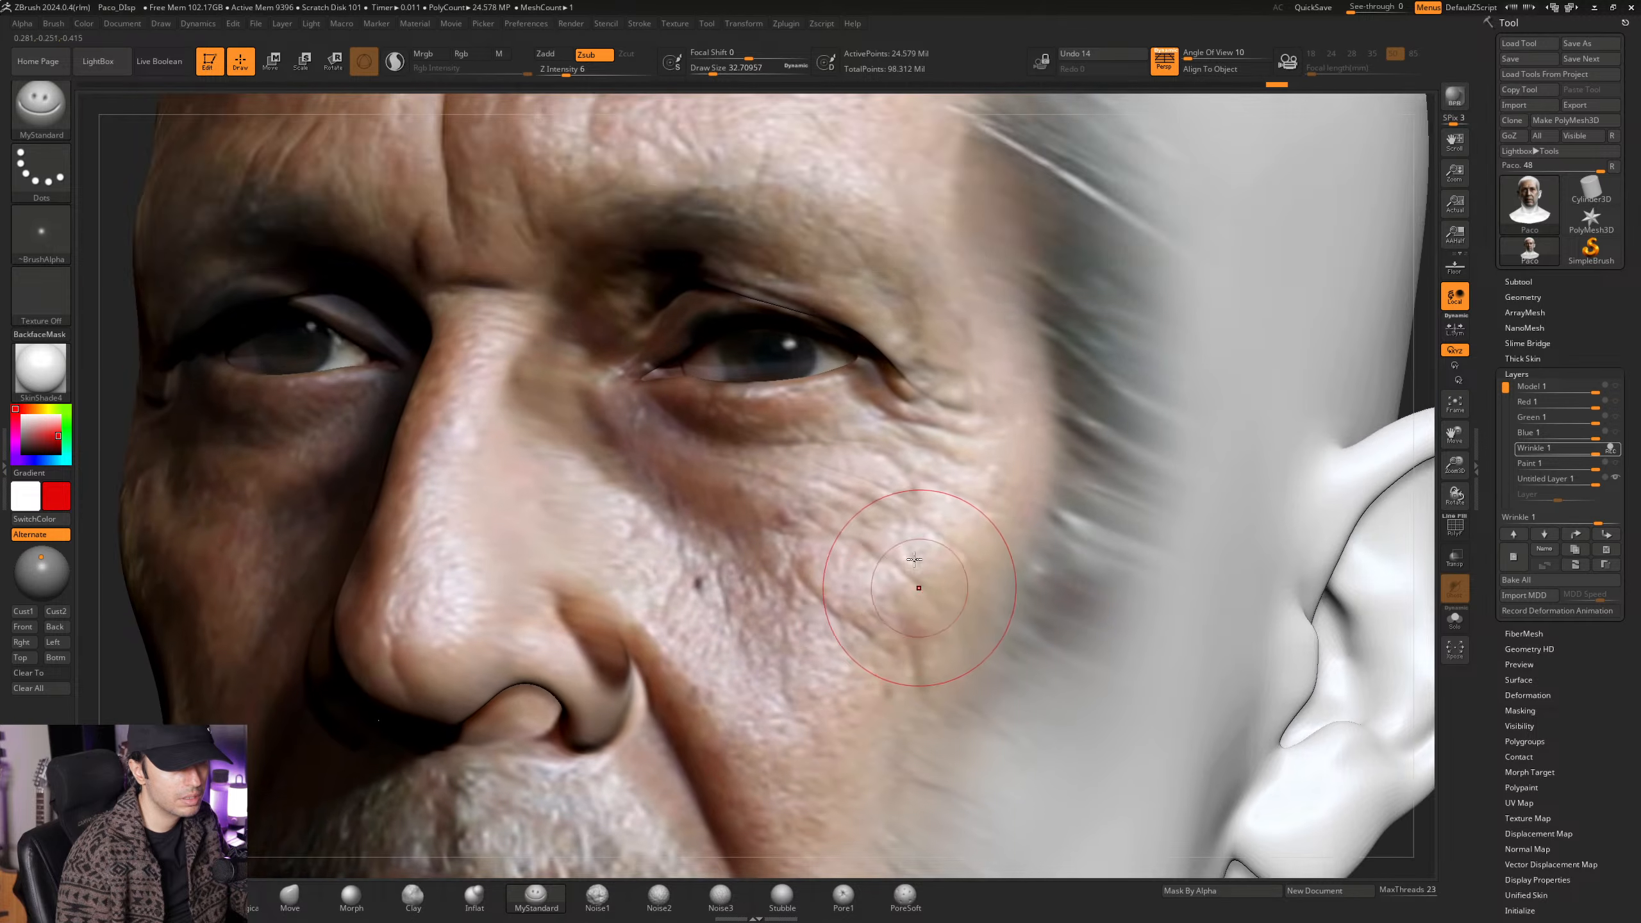
{"action": "right_click_drag", "start_coordinate": [915, 559], "coordinate": [882, 414], "text": "alt"}
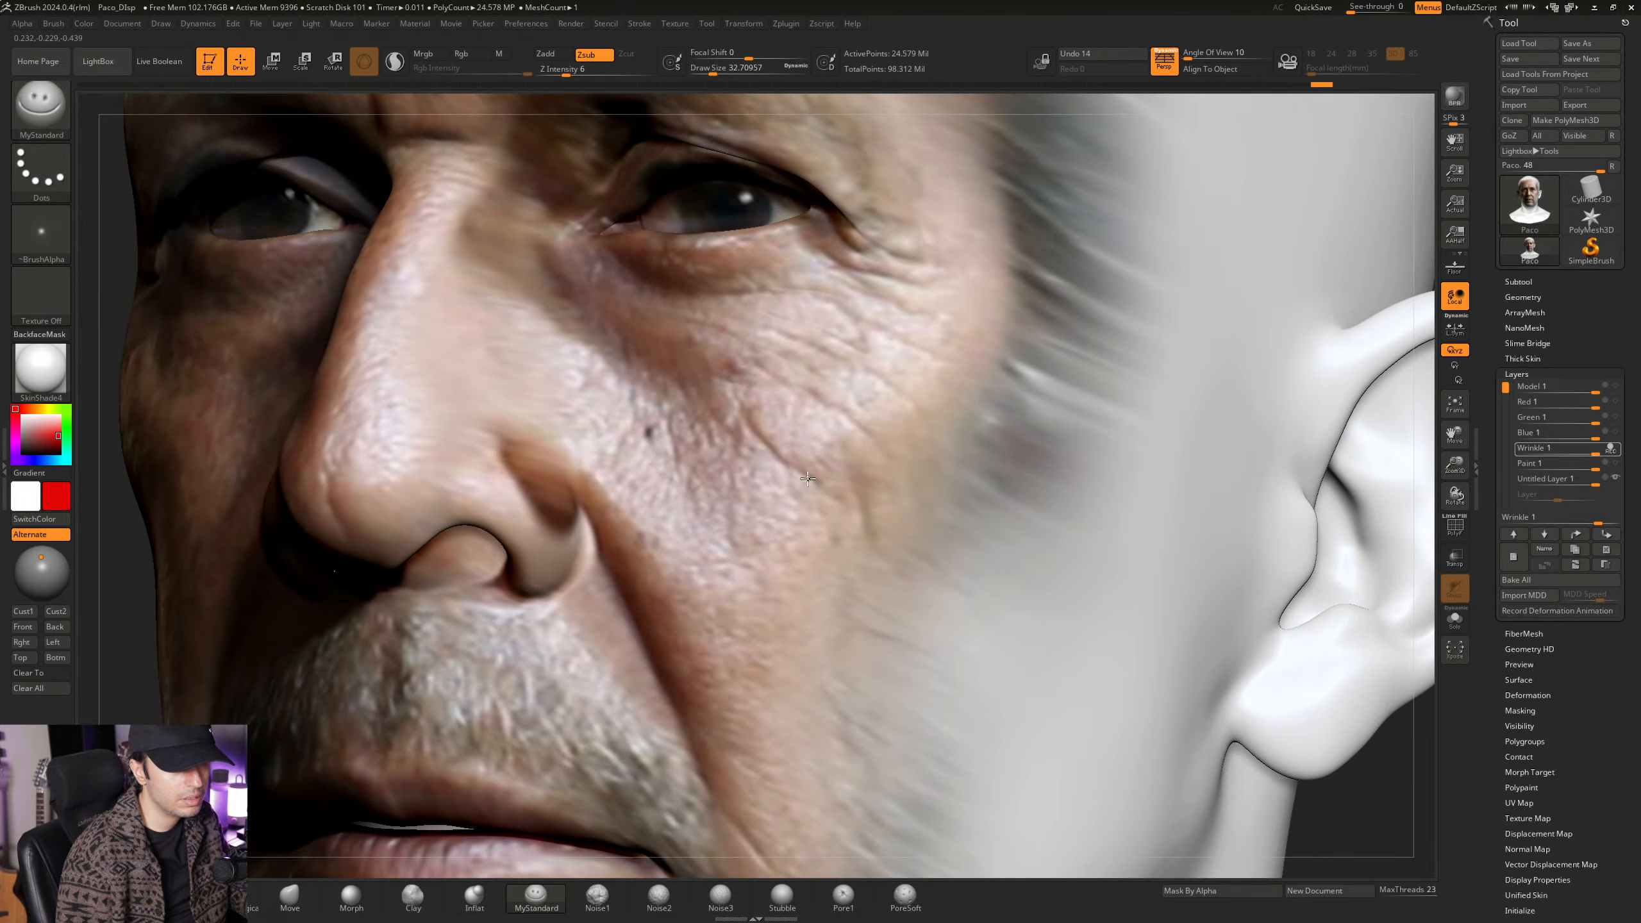
{"action": "right_click_drag", "start_coordinate": [888, 527], "coordinate": [856, 526]}
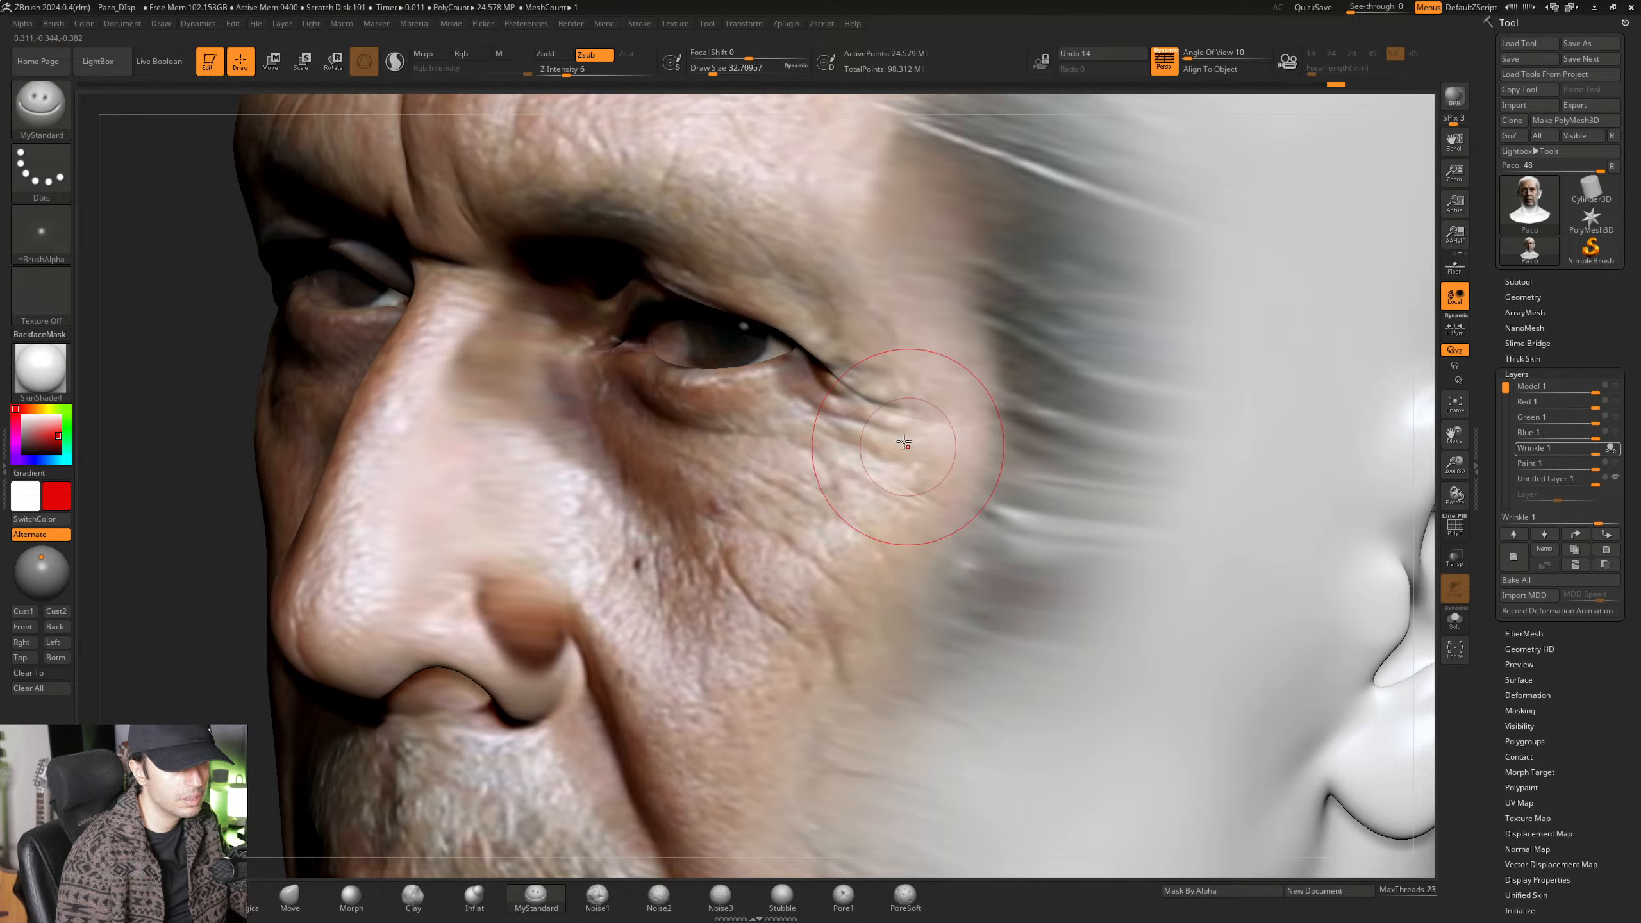
{"action": "right_click_drag", "start_coordinate": [846, 463], "coordinate": [800, 454]}
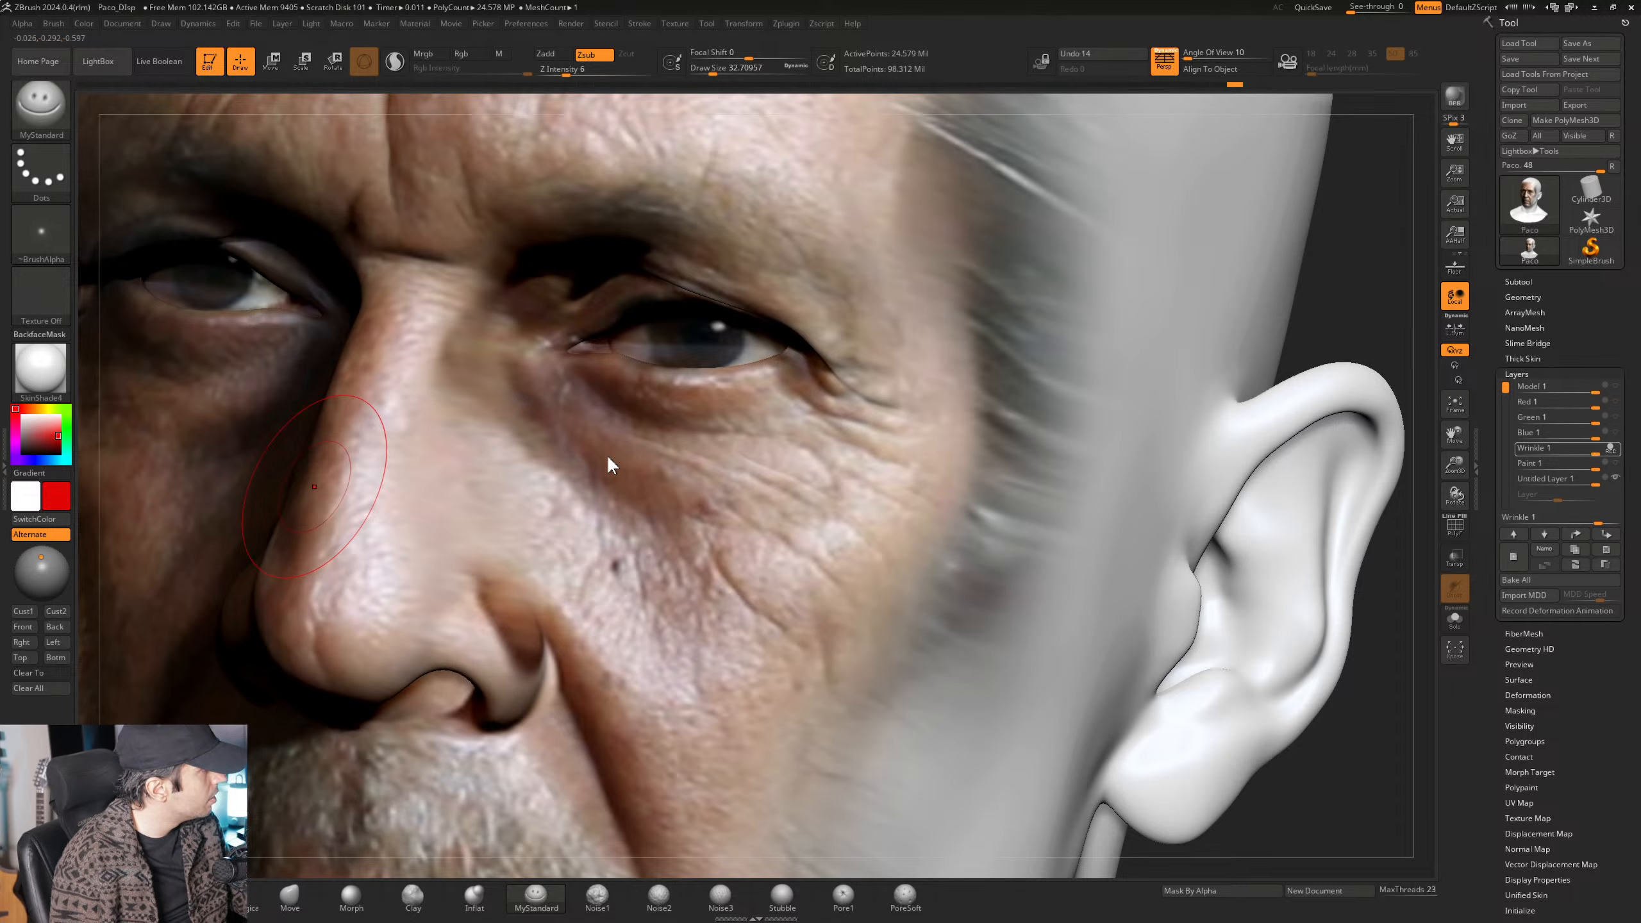
Carve the wrinkles around the model's left brow and outer eye corner, following the projected photo.
{"action": "right_click_drag", "start_coordinate": [581, 451], "coordinate": [638, 398]}
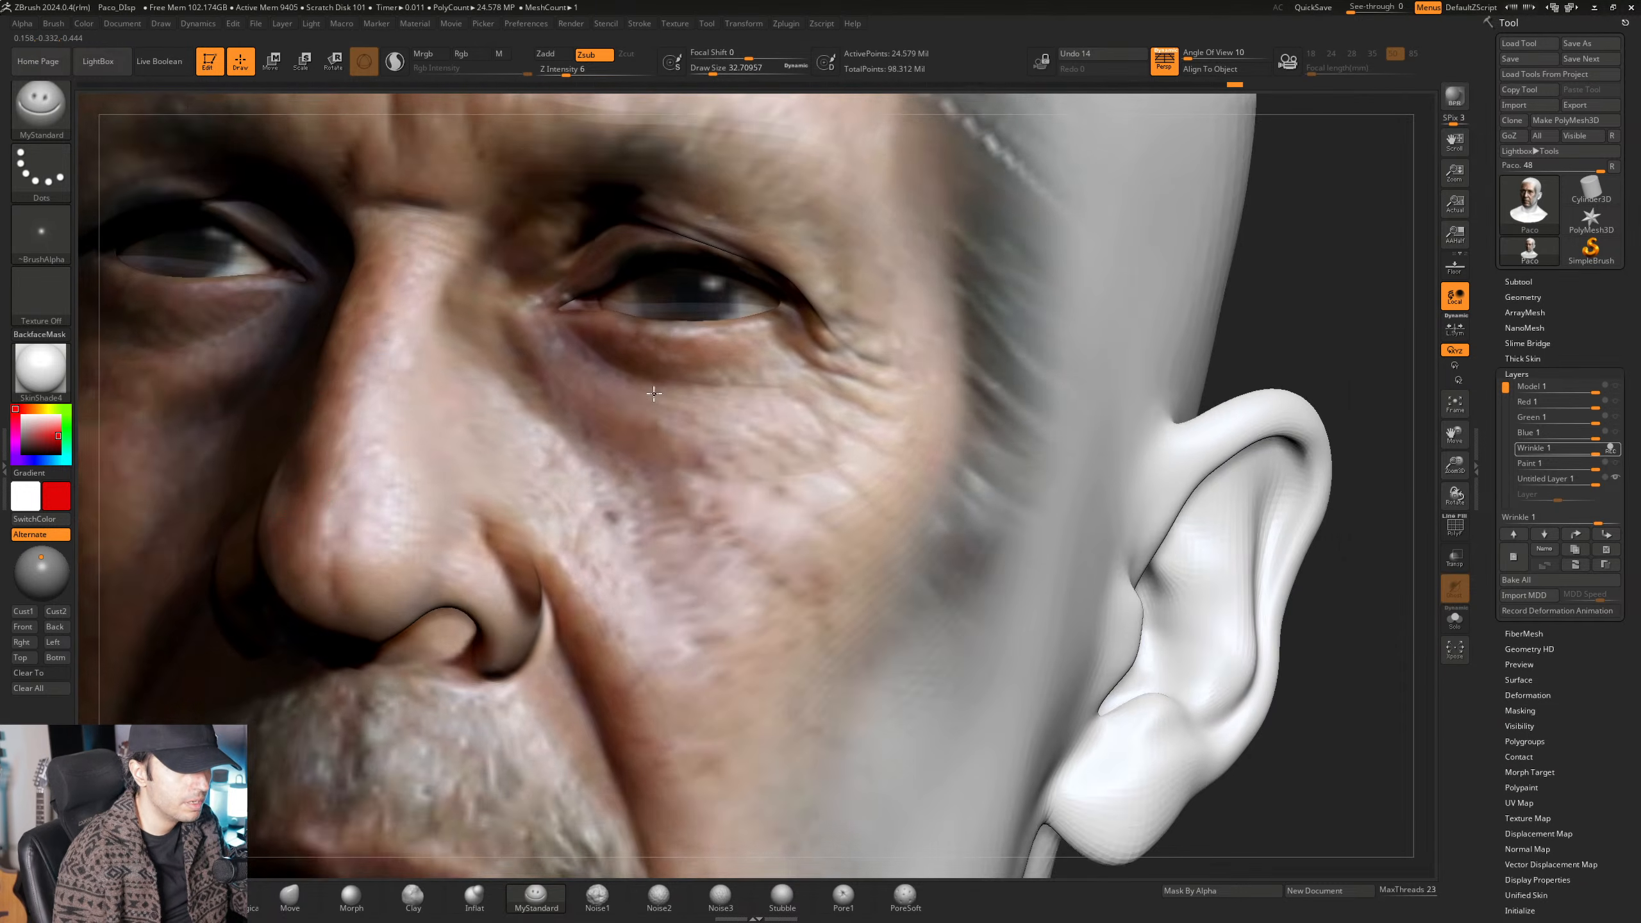
{"action": "right_click_drag", "start_coordinate": [530, 440], "coordinate": [726, 386]}
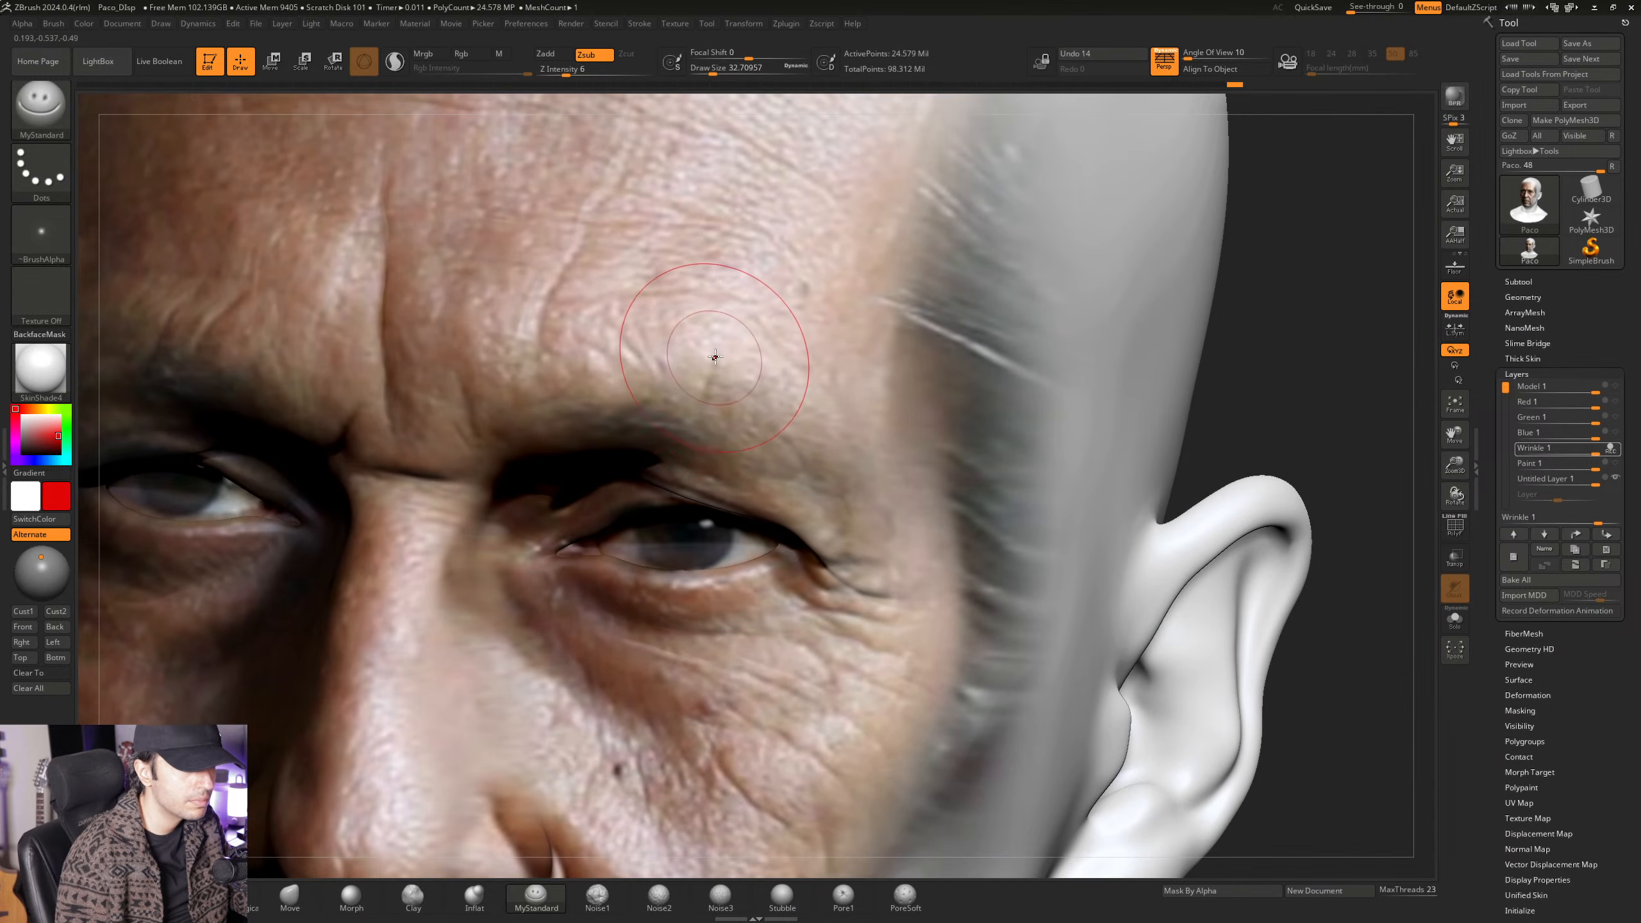
{"action": "right_click_drag", "start_coordinate": [774, 440], "coordinate": [774, 404]}
{"action": "mouse_move", "coordinate": [802, 477]}
{"action": "right_mouse_down"}
{"action": "mouse_move", "coordinate": [662, 434]}
{"action": "mouse_move", "coordinate": [630, 476]}
{"action": "mouse_move", "coordinate": [768, 469]}
{"action": "mouse_move", "coordinate": [693, 298]}
{"action": "mouse_move", "coordinate": [734, 505]}
{"action": "mouse_move", "coordinate": [675, 455]}
{"action": "mouse_move", "coordinate": [824, 420]}
{"action": "mouse_move", "coordinate": [708, 522]}
{"action": "mouse_move", "coordinate": [766, 480]}
{"action": "right_mouse_up"}
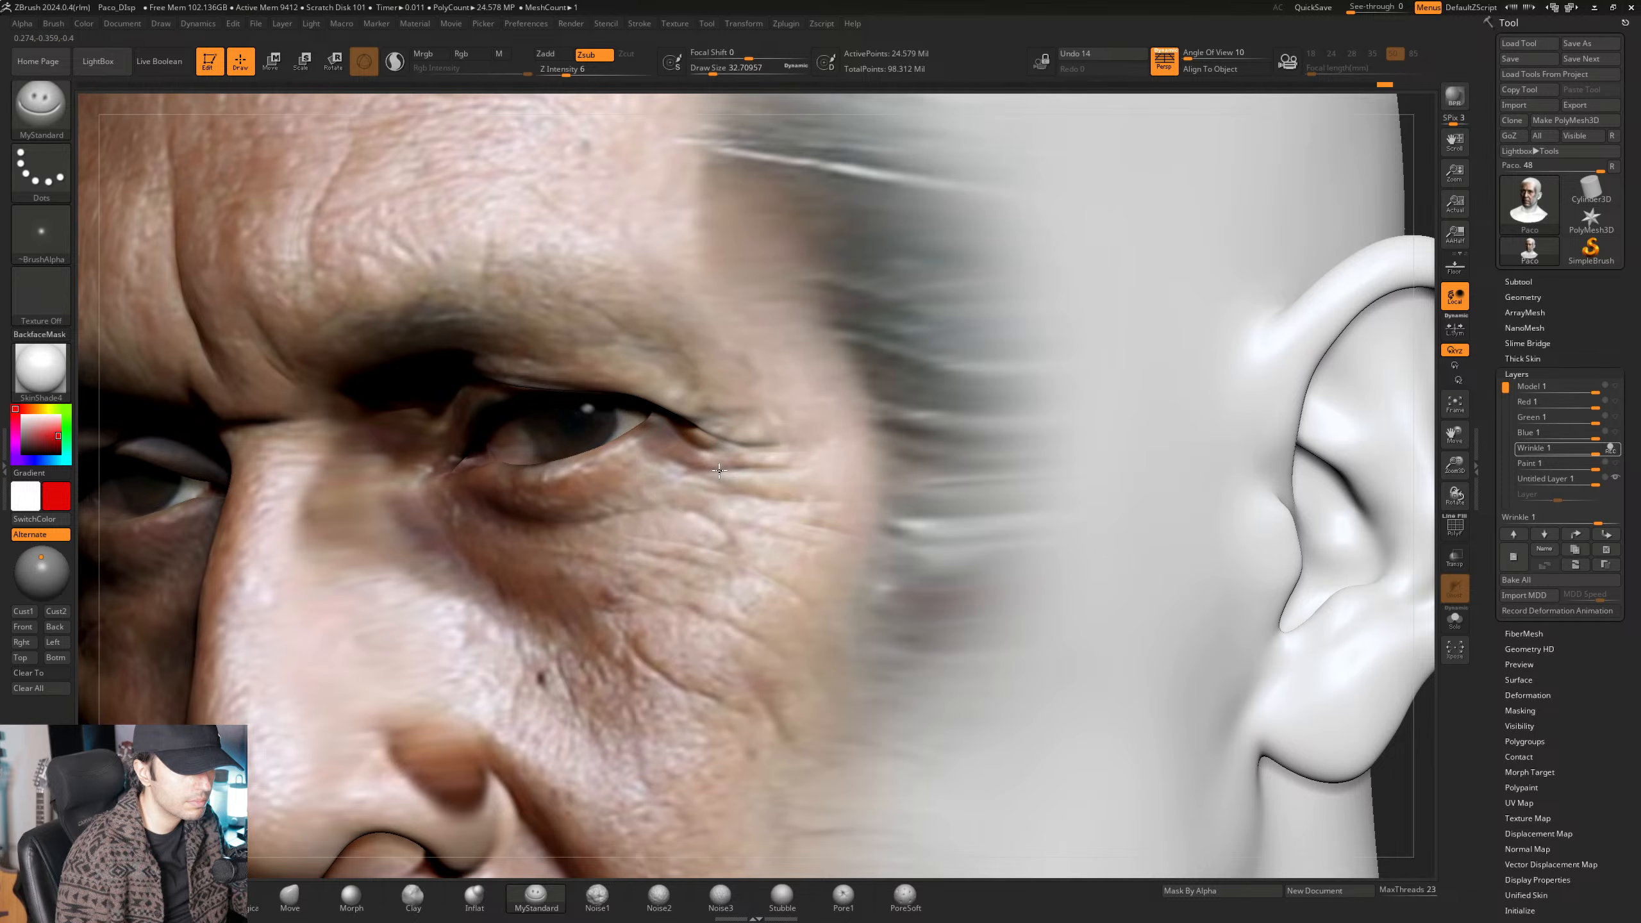
Carve the crow's feet and fine lines below the model's left eye, continuing down to the diagonal cheek crease.
{"action": "mouse_move", "coordinate": [656, 455]}
{"action": "right_mouse_down", "text": "ctrl"}
{"action": "mouse_move", "coordinate": [718, 479]}
{"action": "mouse_move", "coordinate": [703, 483]}
{"action": "right_mouse_up", "text": "ctrl"}
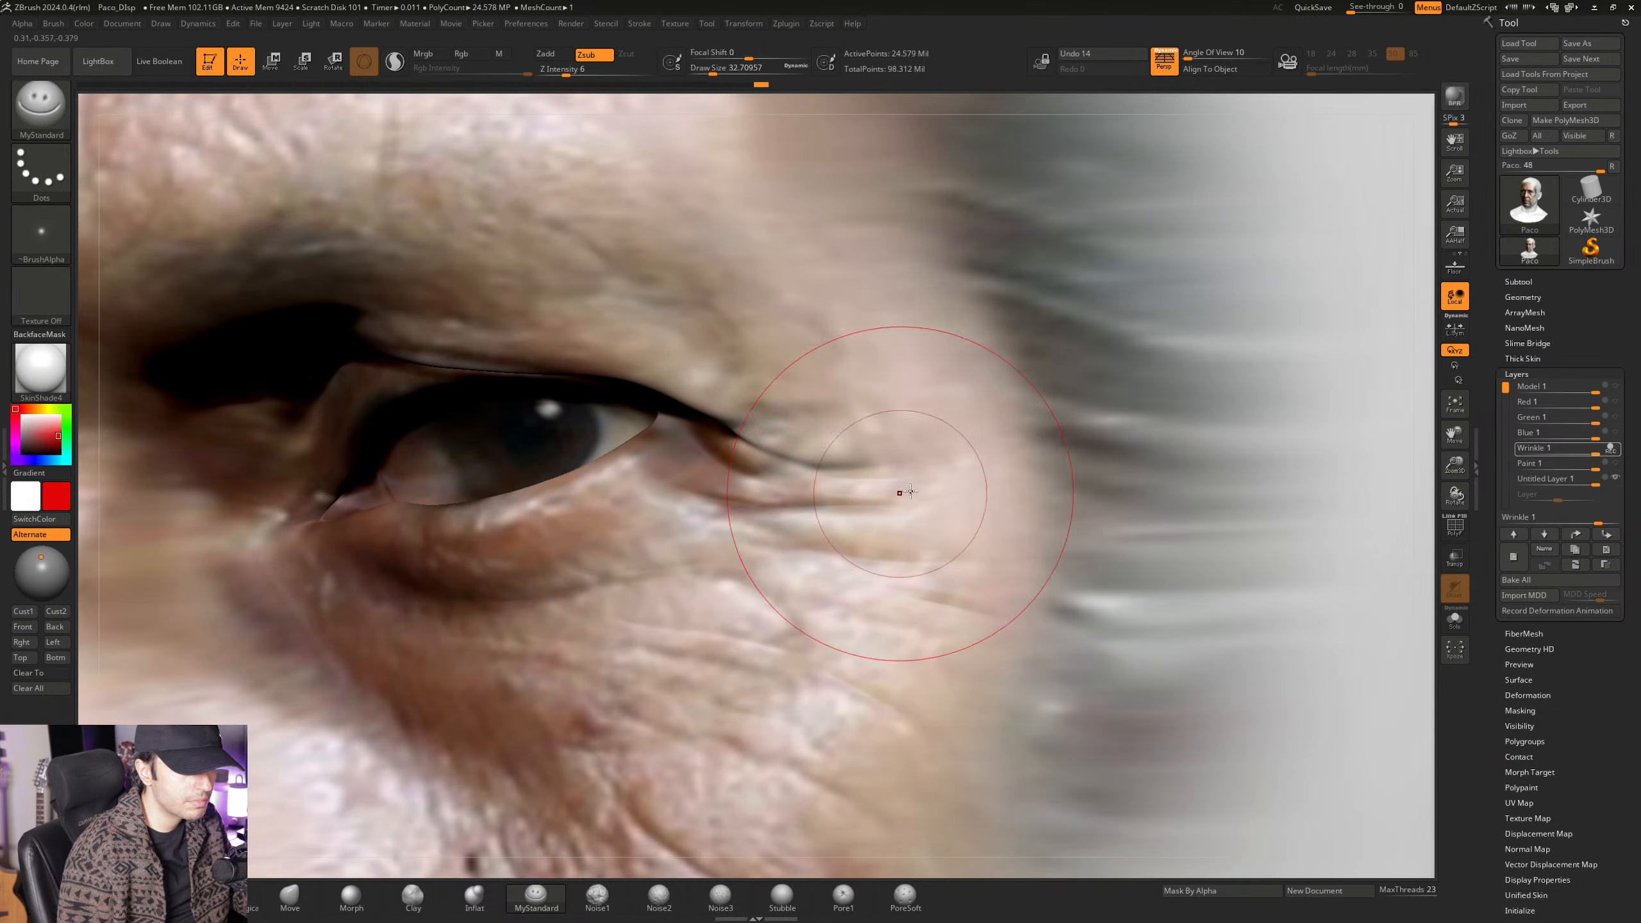
{"action": "mouse_move", "coordinate": [877, 506]}
{"action": "right_mouse_down"}
{"action": "mouse_move", "coordinate": [825, 470]}
{"action": "mouse_move", "coordinate": [859, 470]}
{"action": "mouse_move", "coordinate": [765, 458]}
{"action": "mouse_move", "coordinate": [840, 401]}
{"action": "mouse_move", "coordinate": [761, 454]}
{"action": "right_mouse_up"}
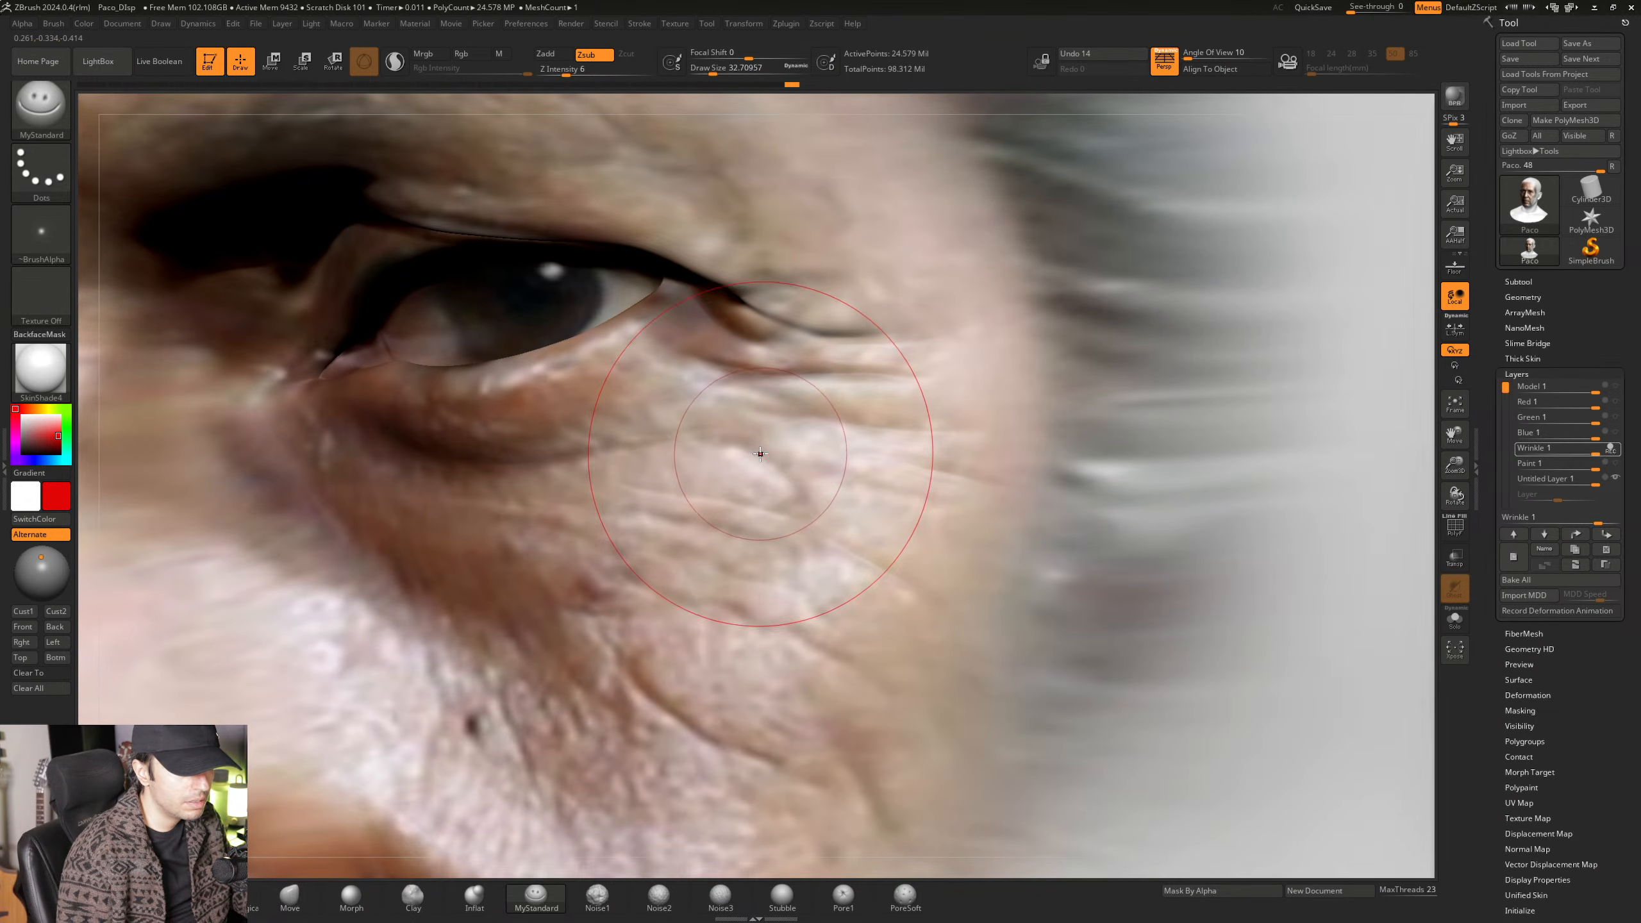
{"action": "mouse_move", "coordinate": [832, 535]}
{"action": "right_mouse_down"}
{"action": "mouse_move", "coordinate": [847, 476]}
{"action": "mouse_move", "coordinate": [800, 469]}
{"action": "mouse_move", "coordinate": [859, 468]}
{"action": "mouse_move", "coordinate": [802, 498]}
{"action": "mouse_move", "coordinate": [663, 453]}
{"action": "right_mouse_up"}
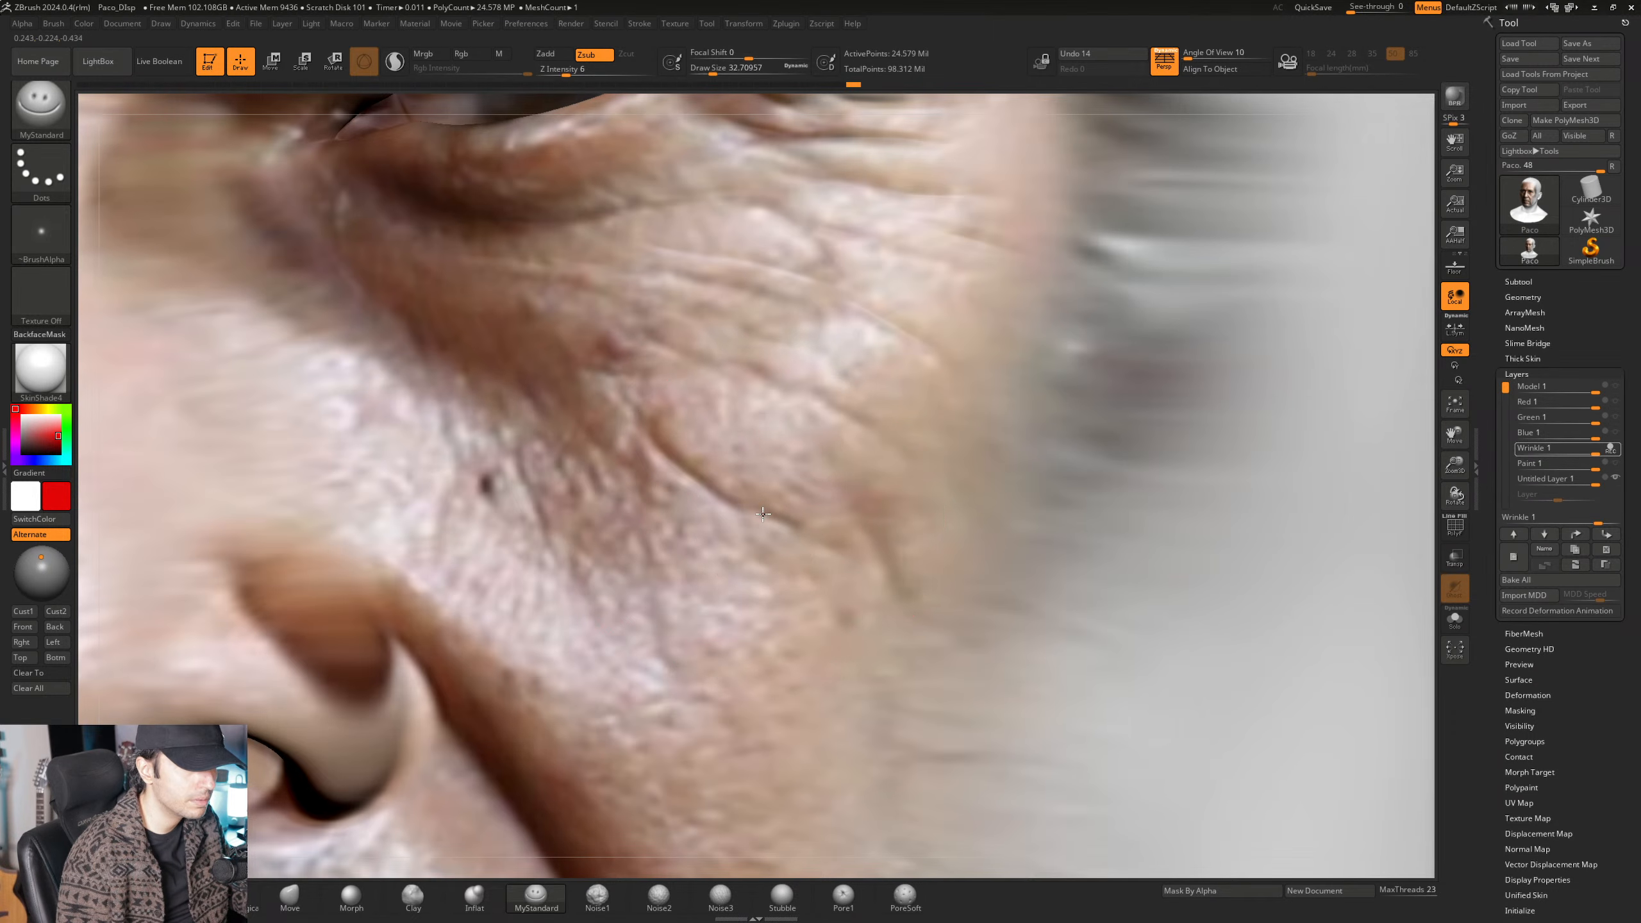
{"action": "right_click_drag", "start_coordinate": [763, 514], "coordinate": [758, 513]}
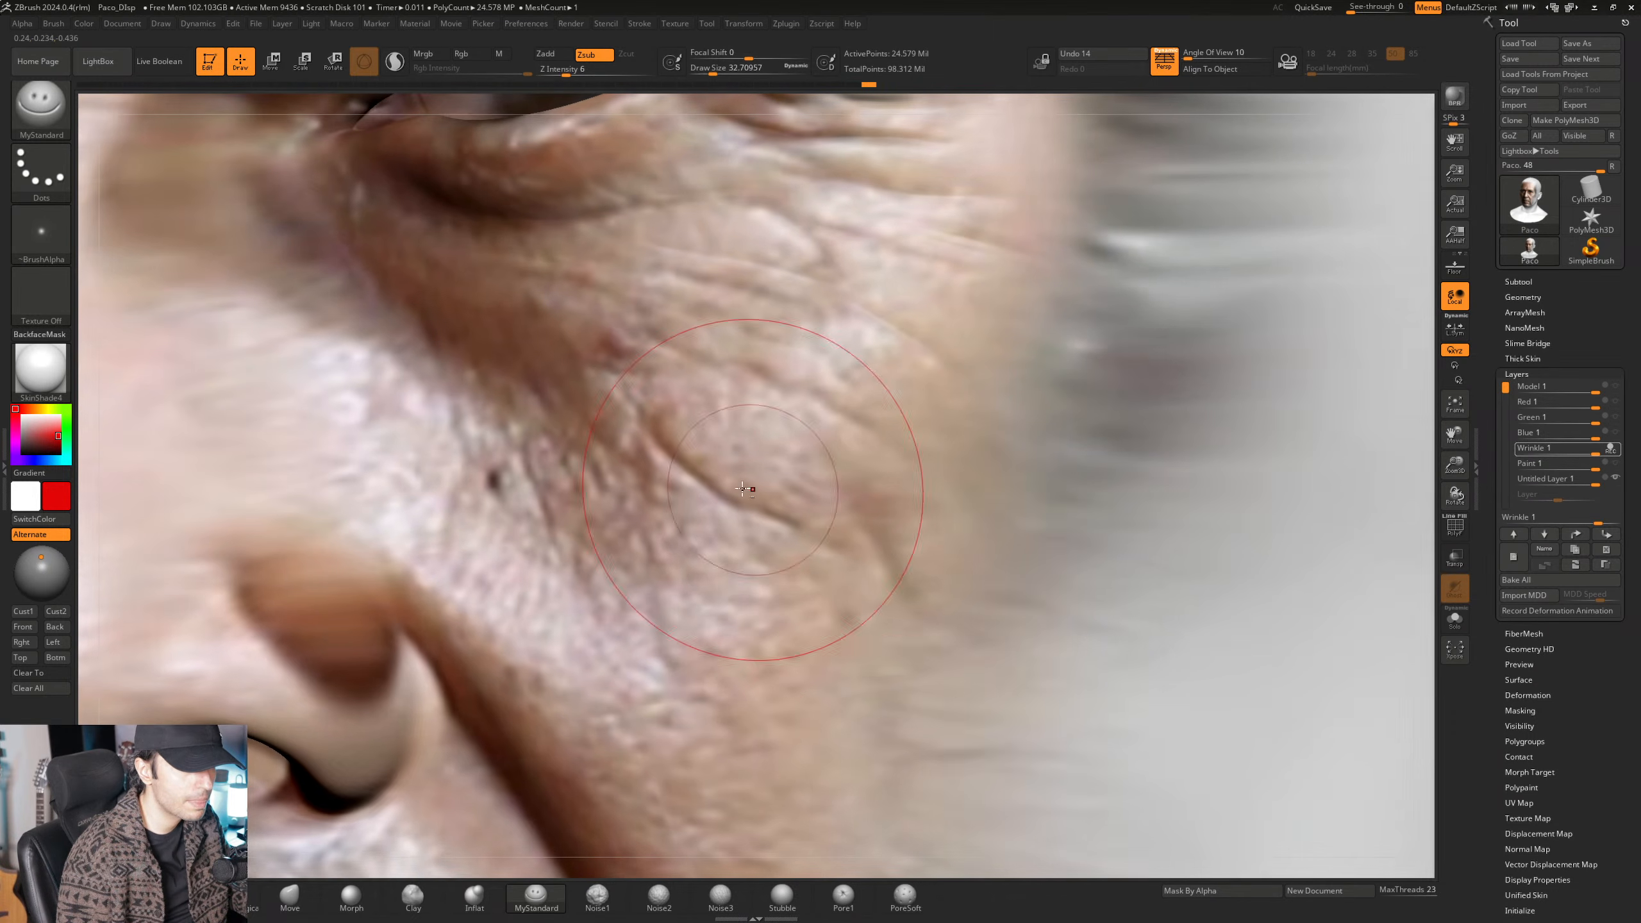
Examine the carved wrinkles on the left eye and cheek, and check the face in profile from the model's right.
{"action": "mouse_move", "coordinate": [611, 438]}
{"action": "right_mouse_down", "text": "alt"}
{"action": "mouse_move", "coordinate": [776, 554]}
{"action": "mouse_move", "coordinate": [771, 483]}
{"action": "mouse_move", "coordinate": [819, 516]}
{"action": "mouse_move", "coordinate": [739, 476]}
{"action": "mouse_move", "coordinate": [724, 517]}
{"action": "mouse_move", "coordinate": [658, 481]}
{"action": "mouse_move", "coordinate": [730, 564]}
{"action": "mouse_move", "coordinate": [642, 511]}
{"action": "mouse_move", "coordinate": [673, 527]}
{"action": "right_mouse_up", "text": "alt"}
{"action": "right_click_drag", "start_coordinate": [709, 591], "coordinate": [904, 549]}
{"action": "right_click_drag", "start_coordinate": [957, 444], "coordinate": [606, 696], "text": "alt"}
{"action": "right_click_drag", "start_coordinate": [779, 516], "coordinate": [743, 400], "text": "ctrl"}
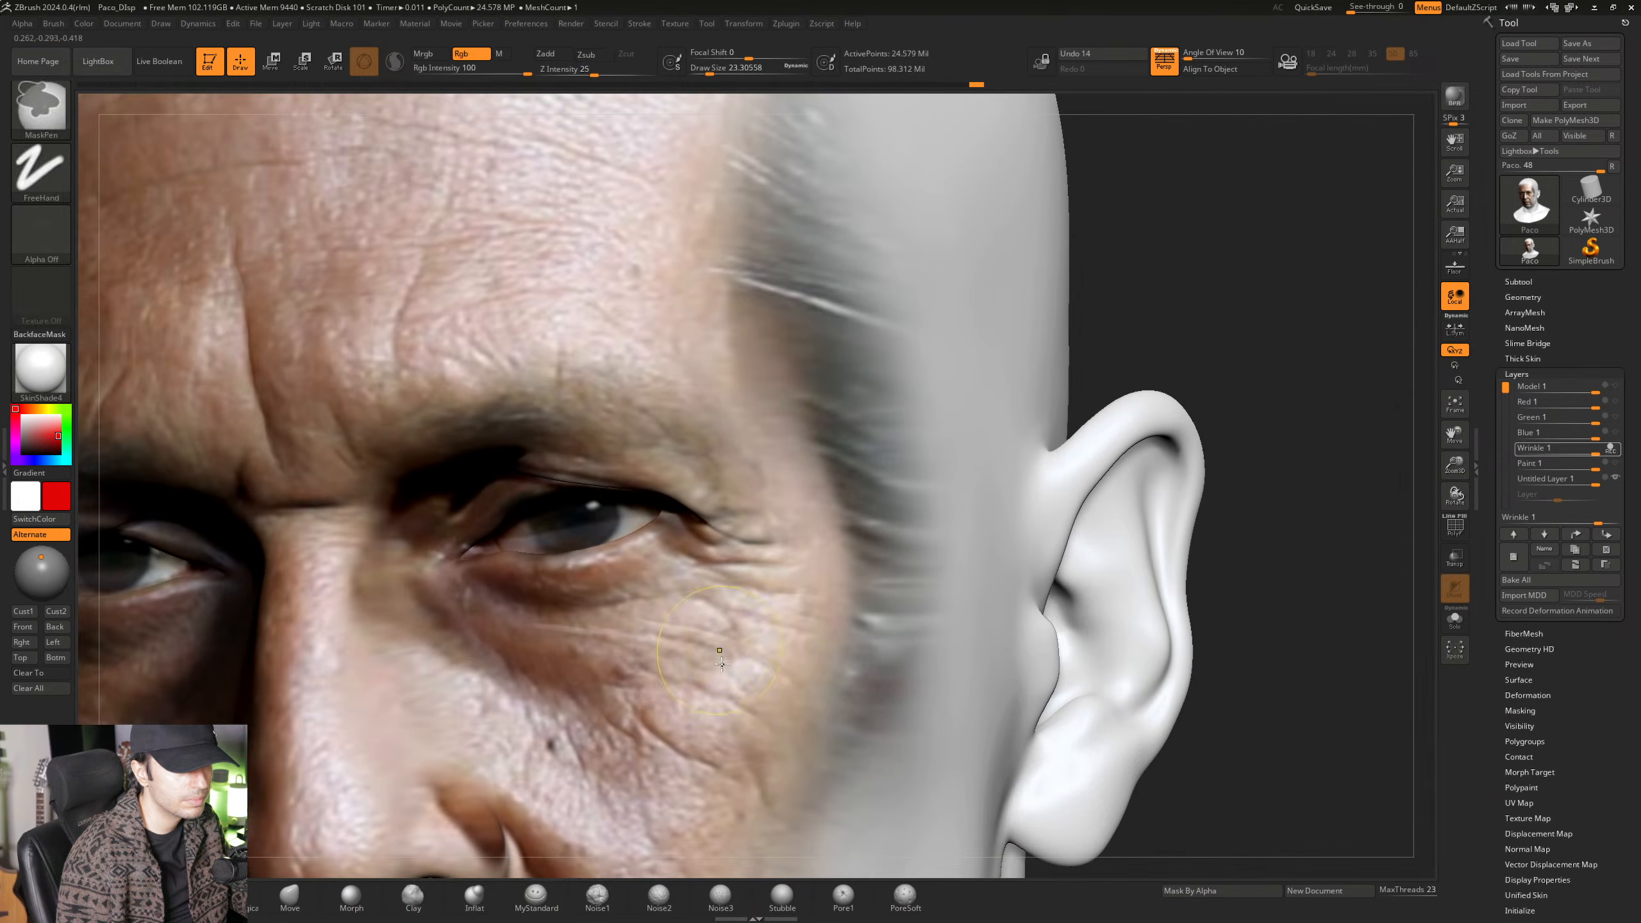
{"action": "right_click_drag", "start_coordinate": [744, 620], "coordinate": [743, 310], "text": "alt"}
{"action": "right_click_drag", "start_coordinate": [762, 452], "coordinate": [814, 485]}
{"action": "right_click_drag", "start_coordinate": [685, 660], "coordinate": [788, 401], "text": "alt"}
{"action": "right_click_drag", "start_coordinate": [620, 472], "coordinate": [811, 255]}
{"action": "right_click_drag", "start_coordinate": [756, 537], "coordinate": [716, 692], "text": "ctrl"}
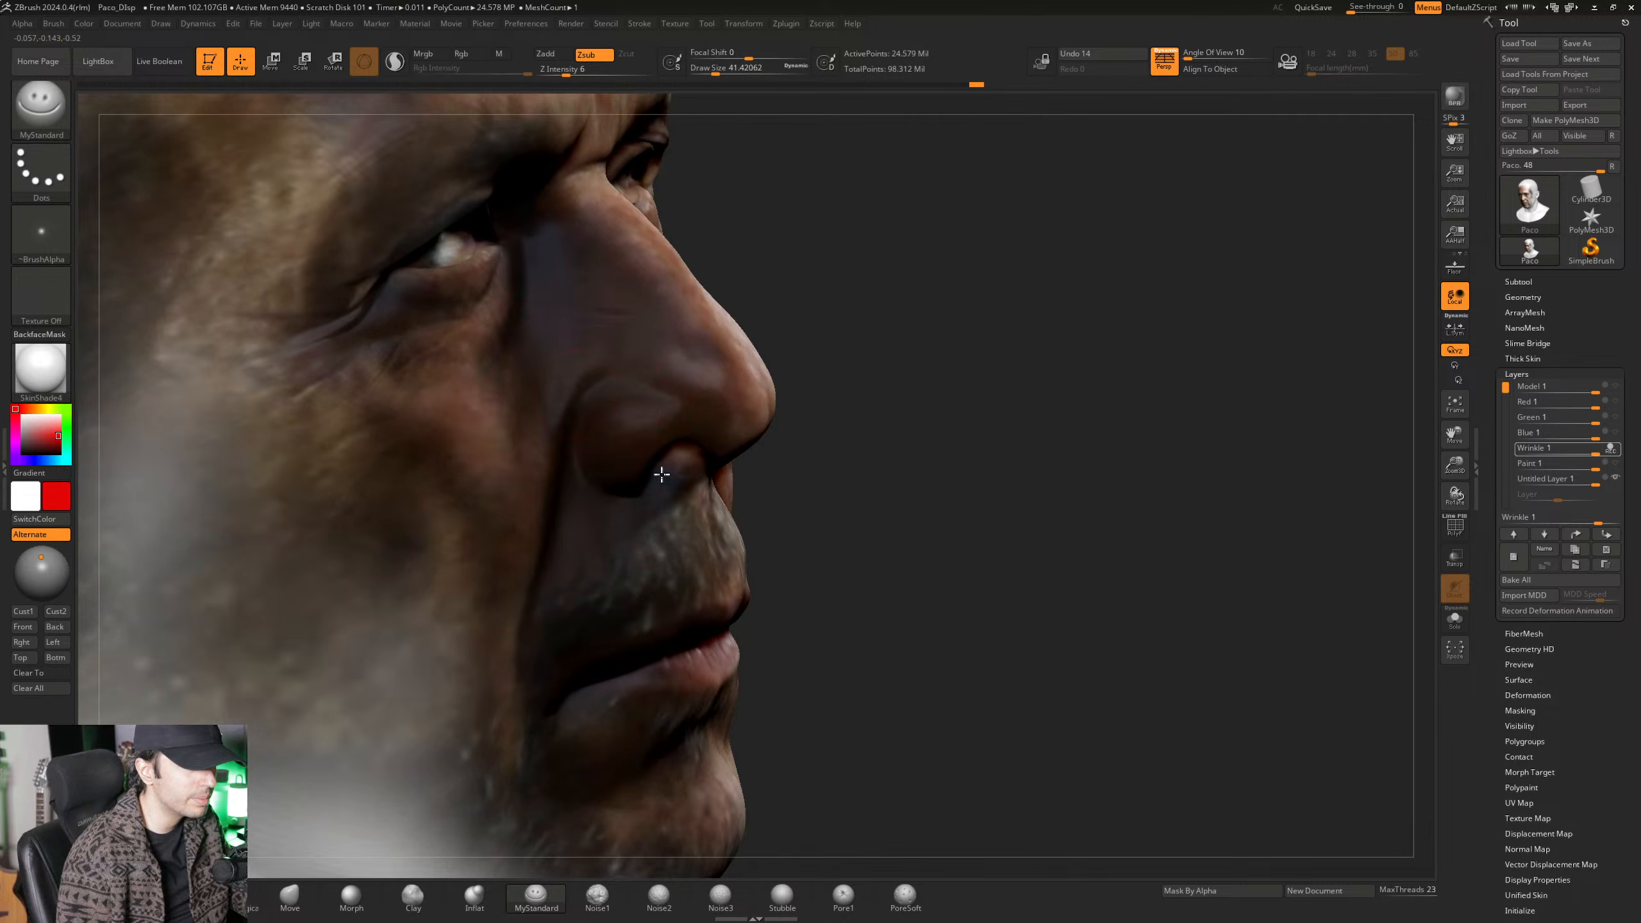
{"action": "right_click_drag", "start_coordinate": [536, 262], "coordinate": [446, 518], "text": "alt"}
{"action": "right_click_drag", "start_coordinate": [446, 259], "coordinate": [607, 446], "text": "alt"}
{"action": "right_click_drag", "start_coordinate": [813, 443], "coordinate": [647, 447], "text": "alt"}
{"action": "right_click_drag", "start_coordinate": [688, 540], "coordinate": [695, 479]}
{"action": "mouse_move", "coordinate": [685, 420]}
{"action": "right_mouse_down", "text": "ctrl"}
{"action": "mouse_move", "coordinate": [692, 531]}
{"action": "mouse_move", "coordinate": [711, 510]}
{"action": "mouse_move", "coordinate": [594, 453]}
{"action": "right_mouse_up", "text": "ctrl"}
Set the draw size to about 31 and examine the forehead, eye and cheek wrinkles from several angles.
{"action": "key", "text": "space"}
{"action": "mouse_move", "coordinate": [988, 478]}
{"action": "right_mouse_down", "text": "alt"}
{"action": "mouse_move", "coordinate": [586, 444]}
{"action": "mouse_move", "coordinate": [627, 447]}
{"action": "mouse_move", "coordinate": [614, 456]}
{"action": "right_mouse_up", "text": "alt"}
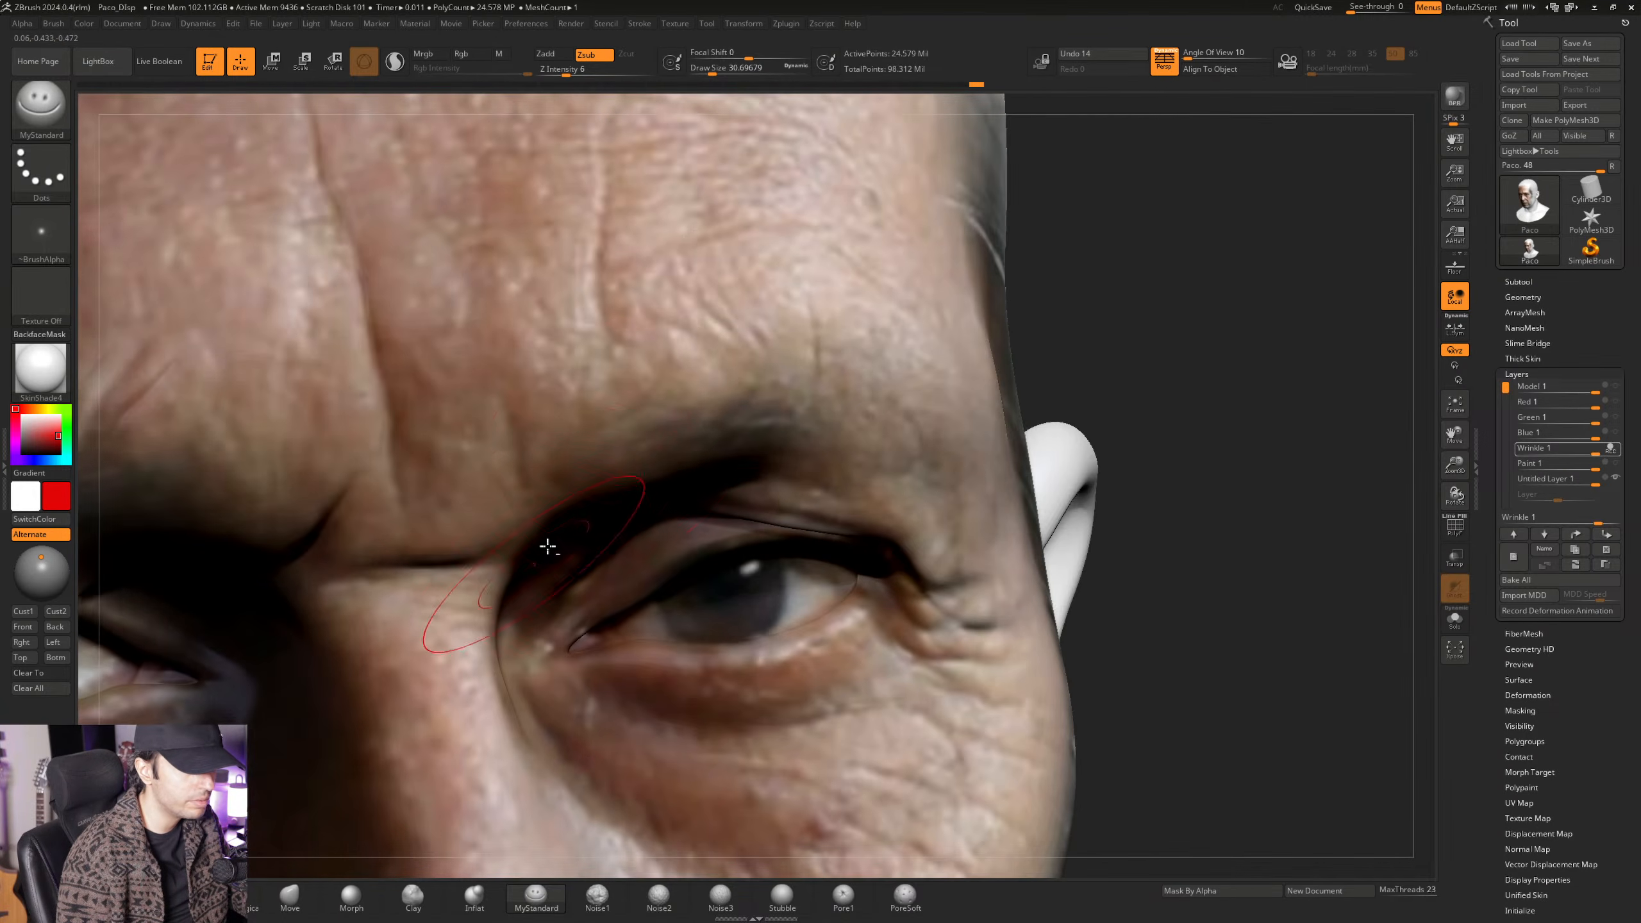
{"action": "right_click_drag", "start_coordinate": [548, 547], "coordinate": [653, 414], "text": "alt"}
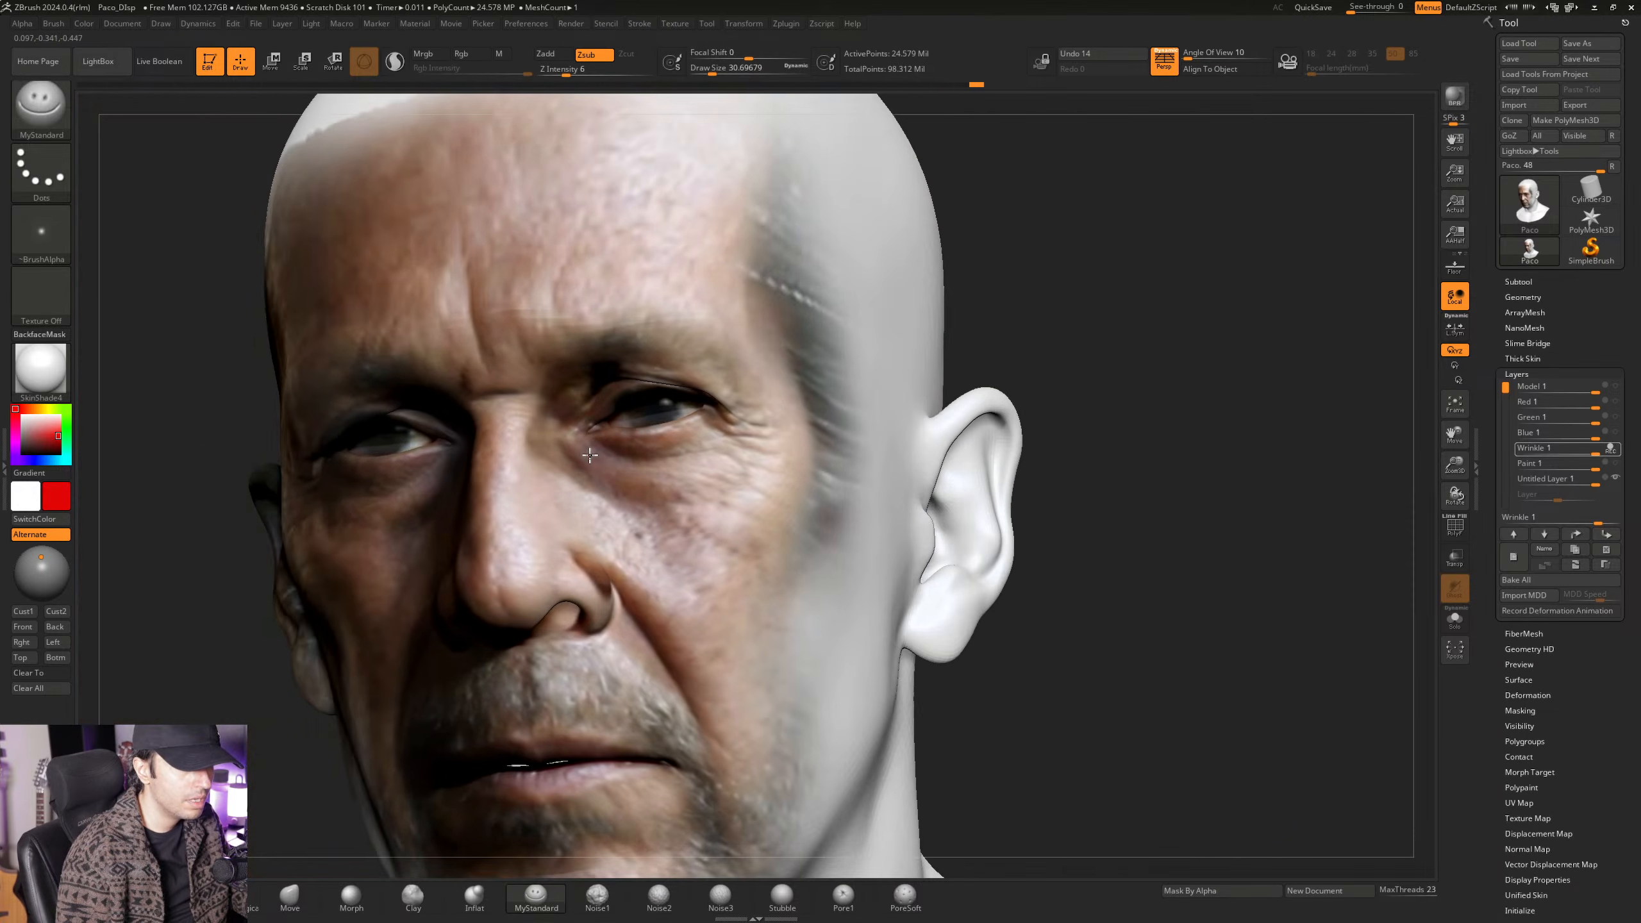
{"action": "right_click_drag", "start_coordinate": [601, 486], "coordinate": [631, 460]}
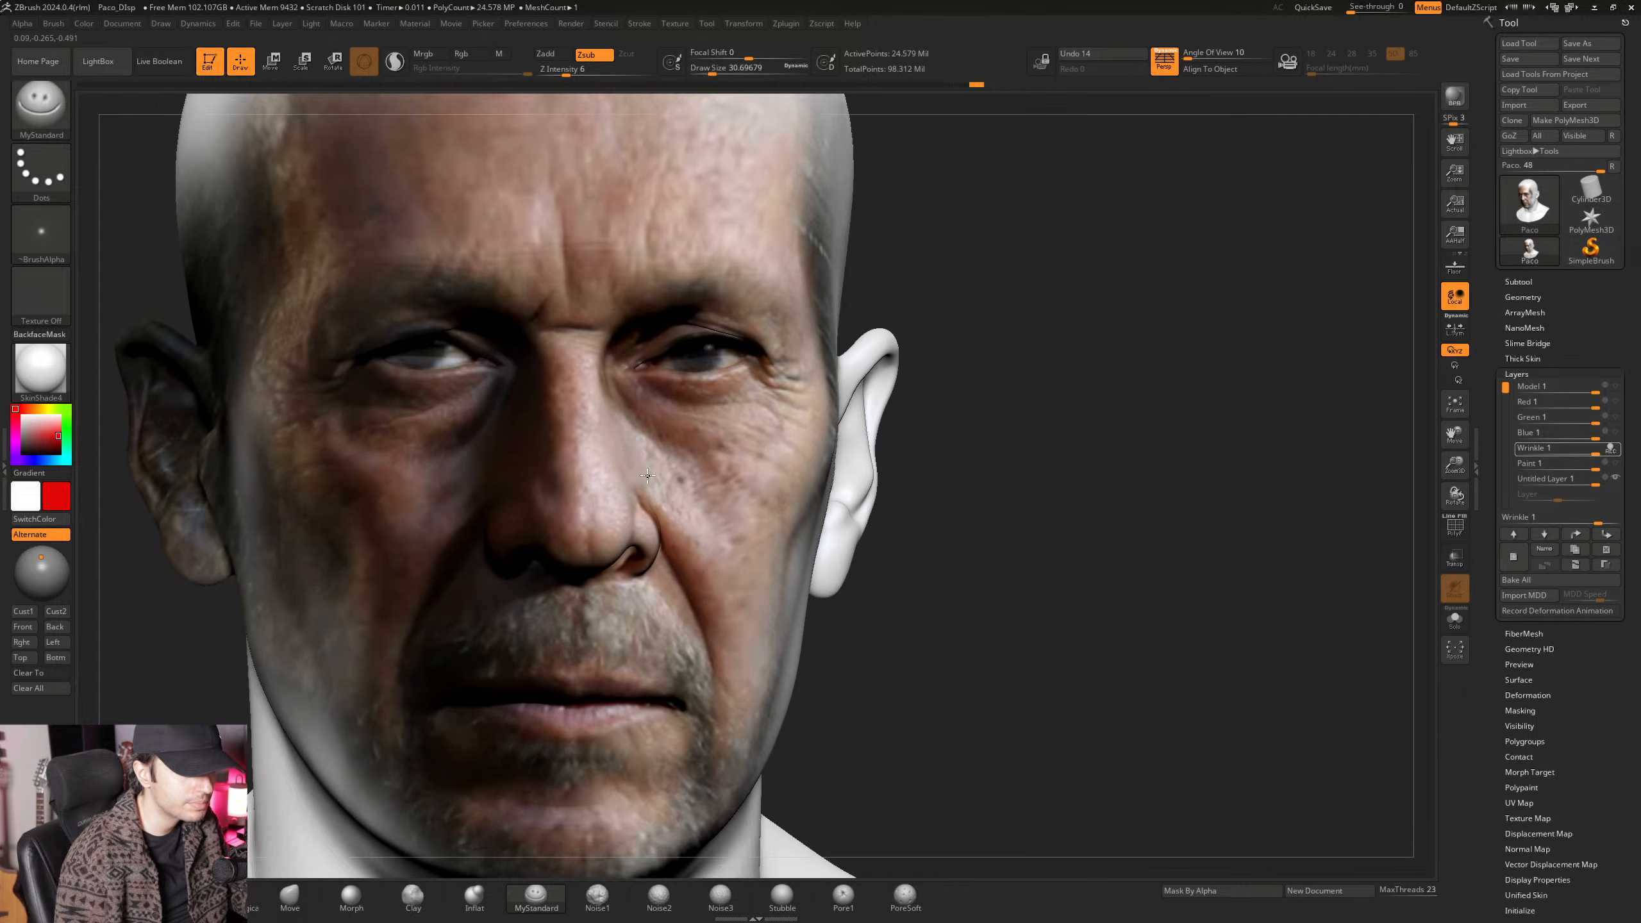
{"action": "right_click_drag", "start_coordinate": [650, 484], "coordinate": [658, 477]}
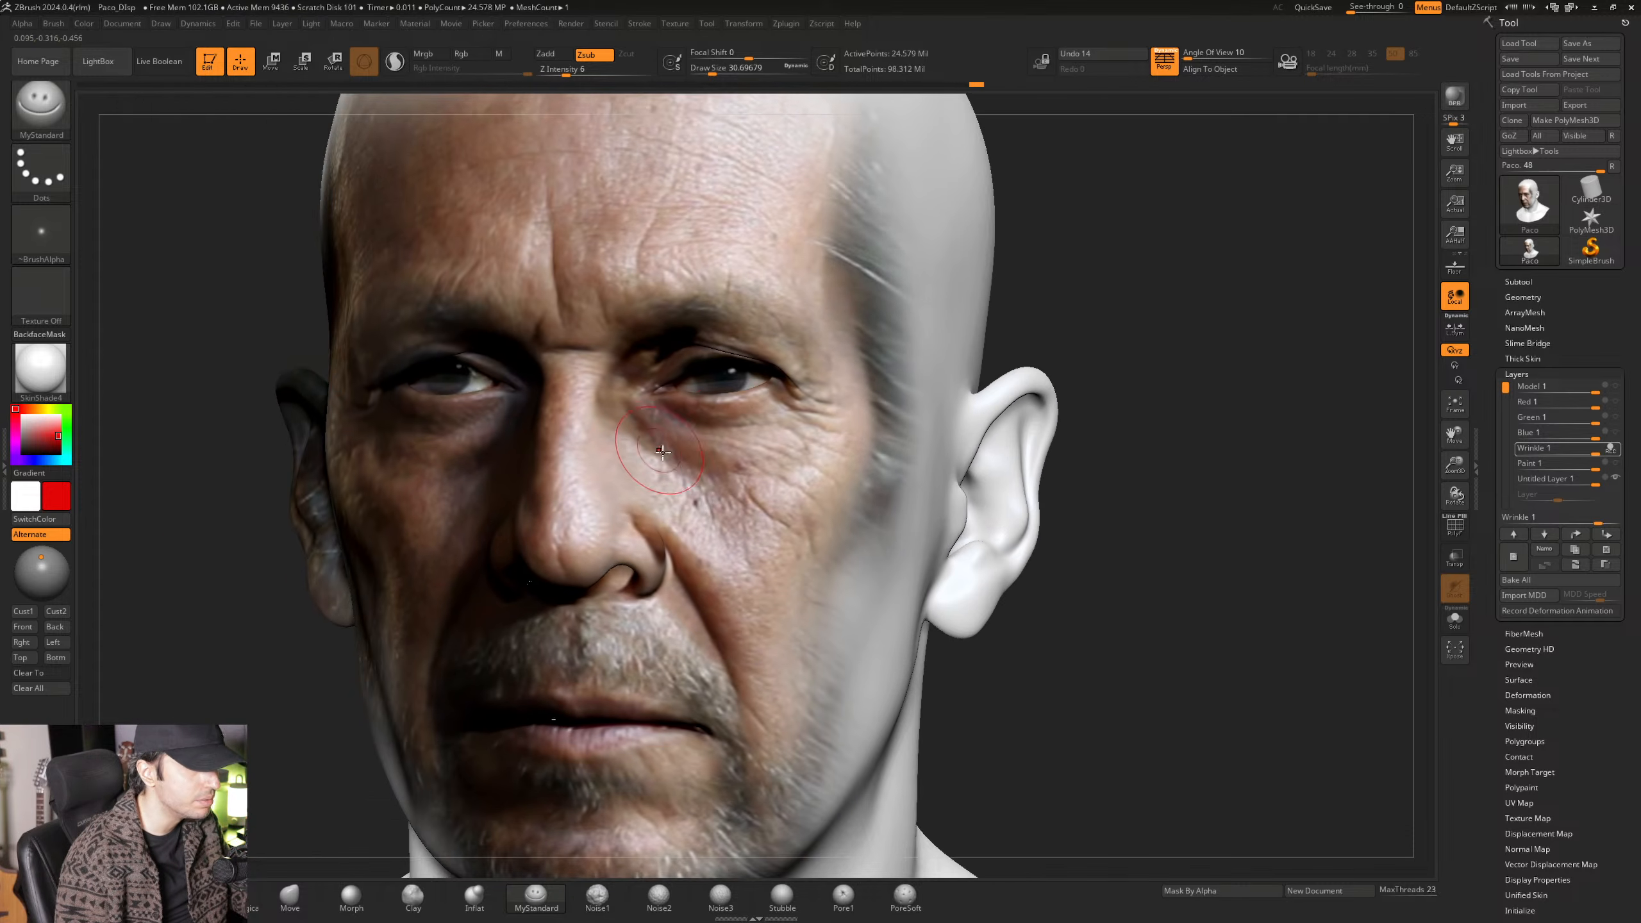
{"action": "scroll", "coordinate": [769, 442], "scroll_direction": "up", "scroll_amount": 5}
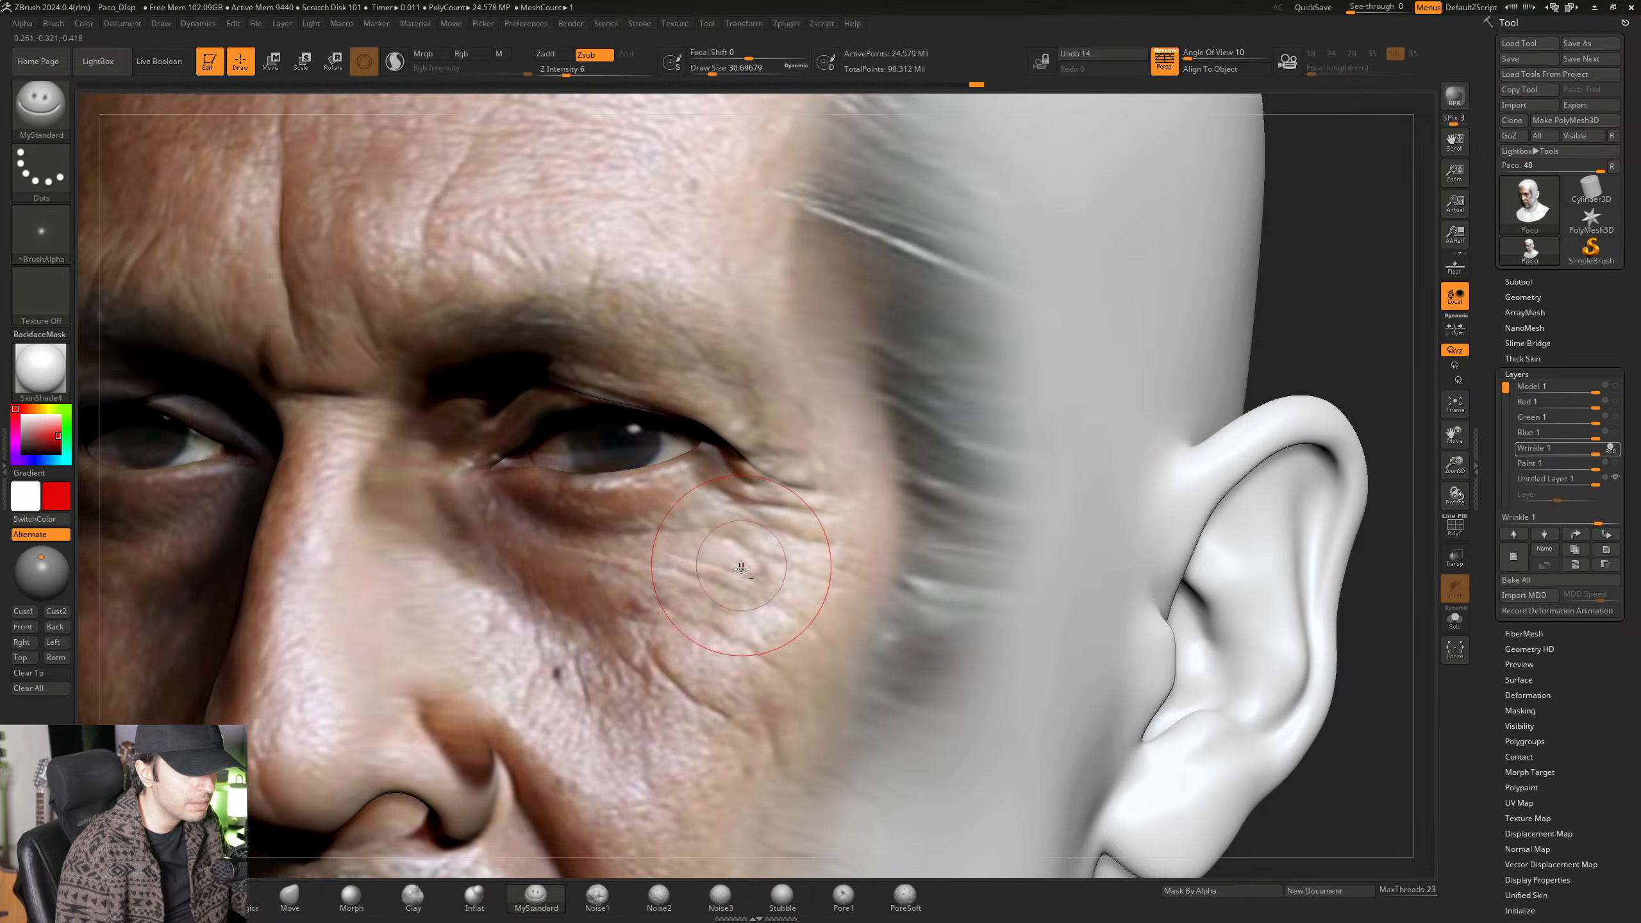
{"action": "right_click_drag", "start_coordinate": [741, 567], "coordinate": [813, 330], "text": "alt"}
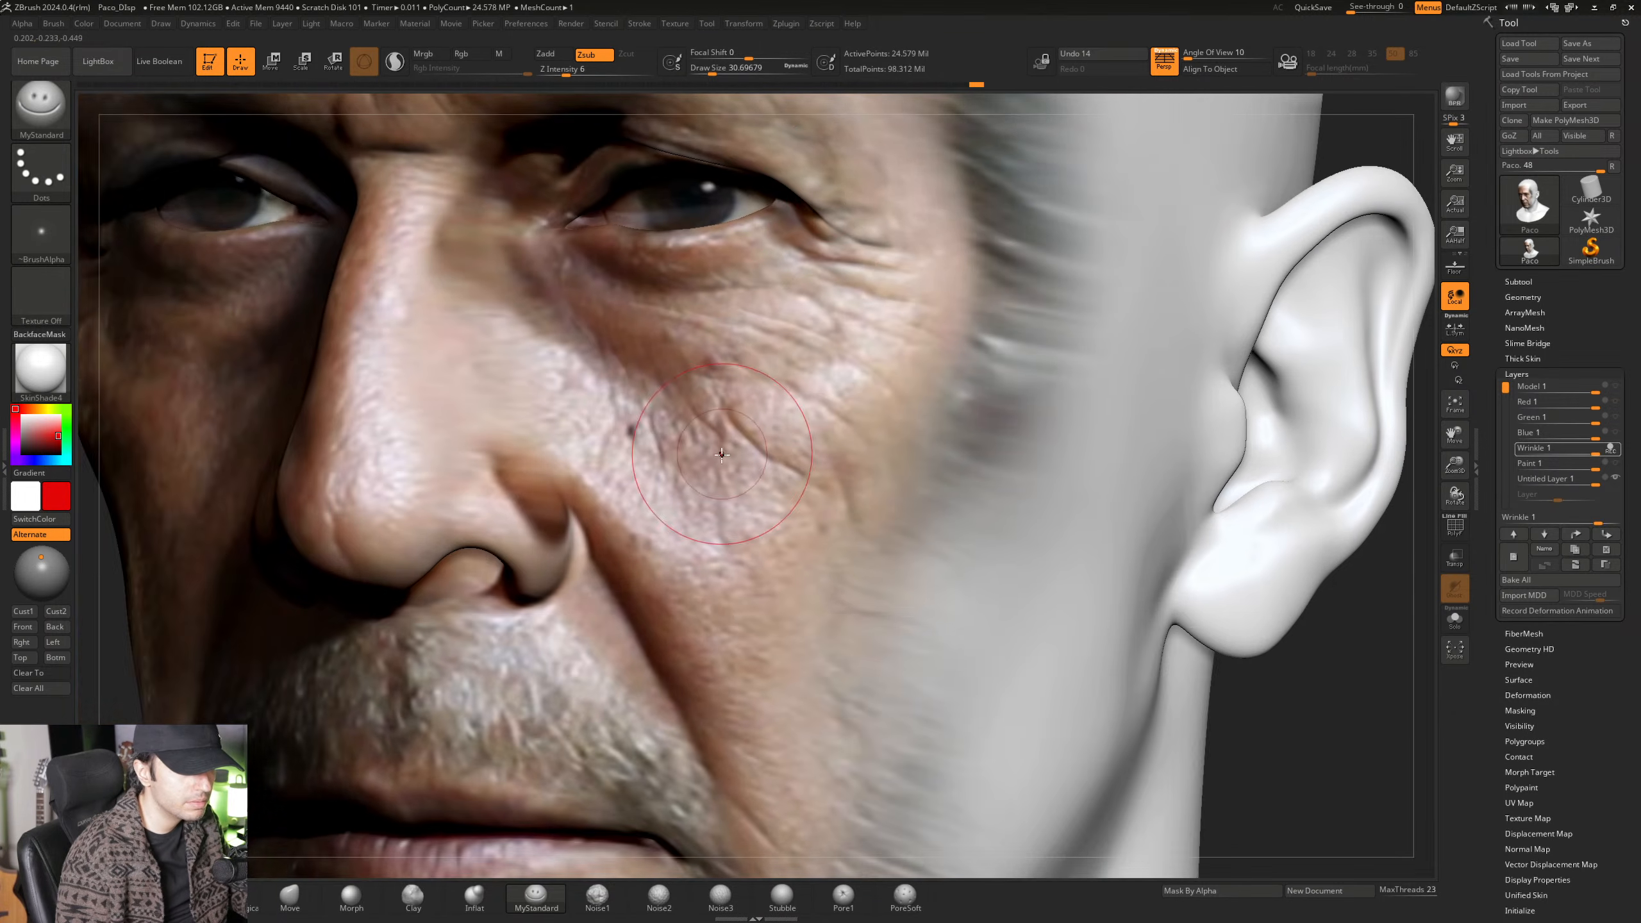
{"action": "right_click_drag", "start_coordinate": [646, 466], "coordinate": [843, 466]}
{"action": "right_click_drag", "start_coordinate": [662, 674], "coordinate": [582, 446], "text": "alt"}
{"action": "scroll", "coordinate": [646, 440], "scroll_direction": "down", "scroll_amount": 4}
{"action": "right_click_drag", "start_coordinate": [717, 381], "coordinate": [631, 569], "text": "alt"}
{"action": "right_click_drag", "start_coordinate": [689, 487], "coordinate": [621, 489]}
{"action": "right_click_drag", "start_coordinate": [660, 640], "coordinate": [646, 420], "text": "alt"}
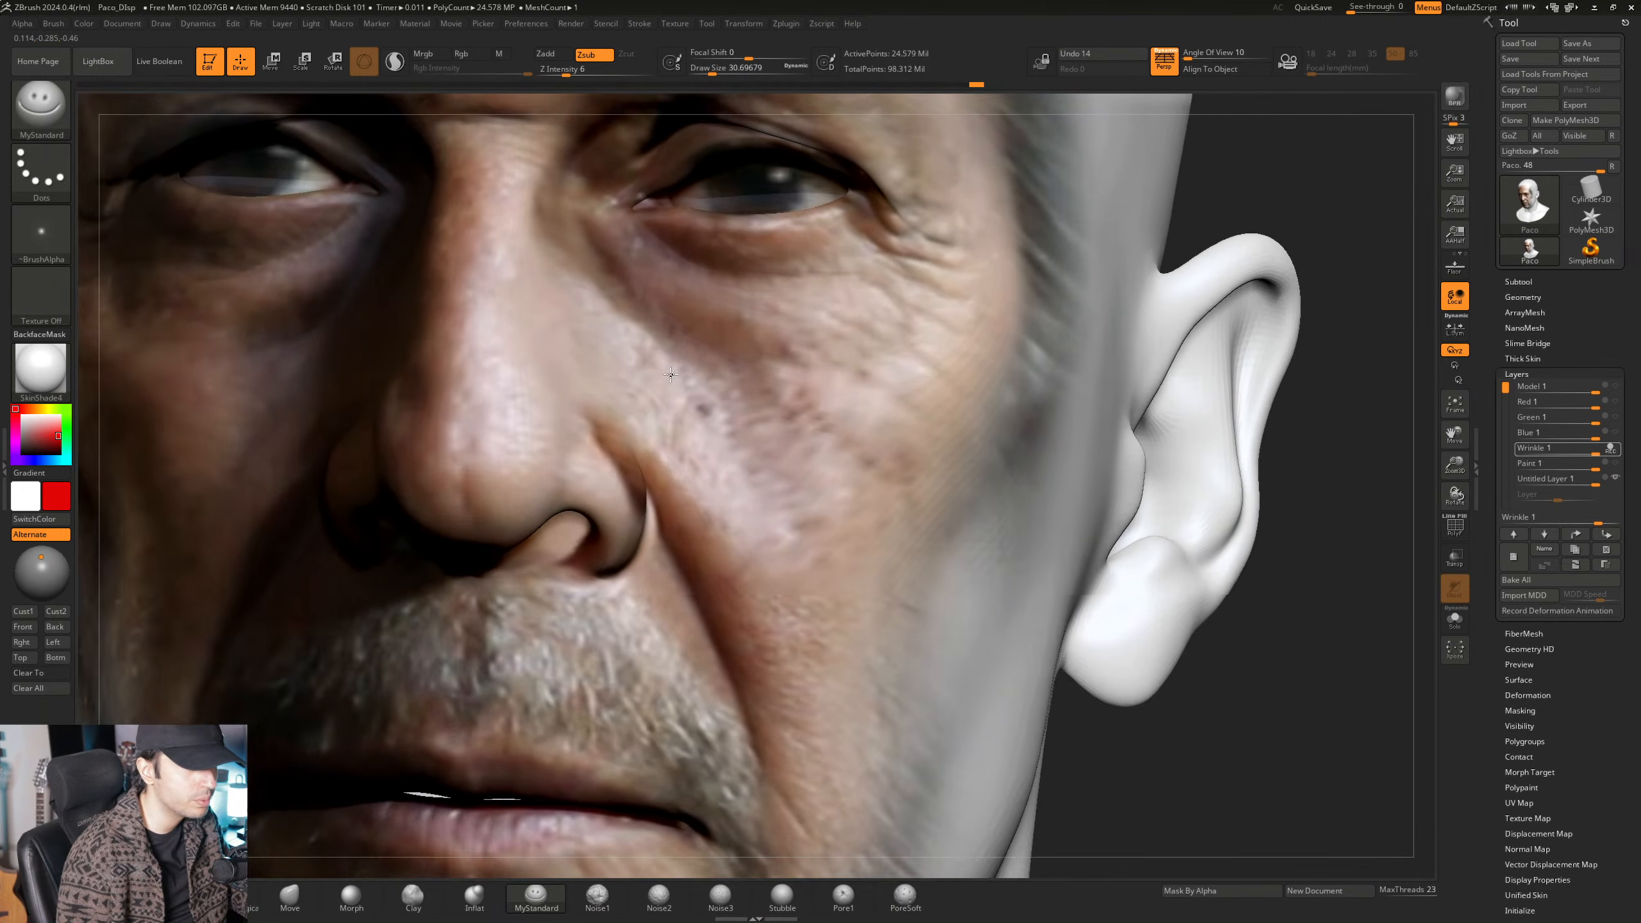
{"action": "right_click_drag", "start_coordinate": [624, 194], "coordinate": [675, 491], "text": "alt"}
{"action": "right_click_drag", "start_coordinate": [666, 388], "coordinate": [614, 381]}
{"action": "right_click_drag", "start_coordinate": [633, 310], "coordinate": [731, 446], "text": "alt"}
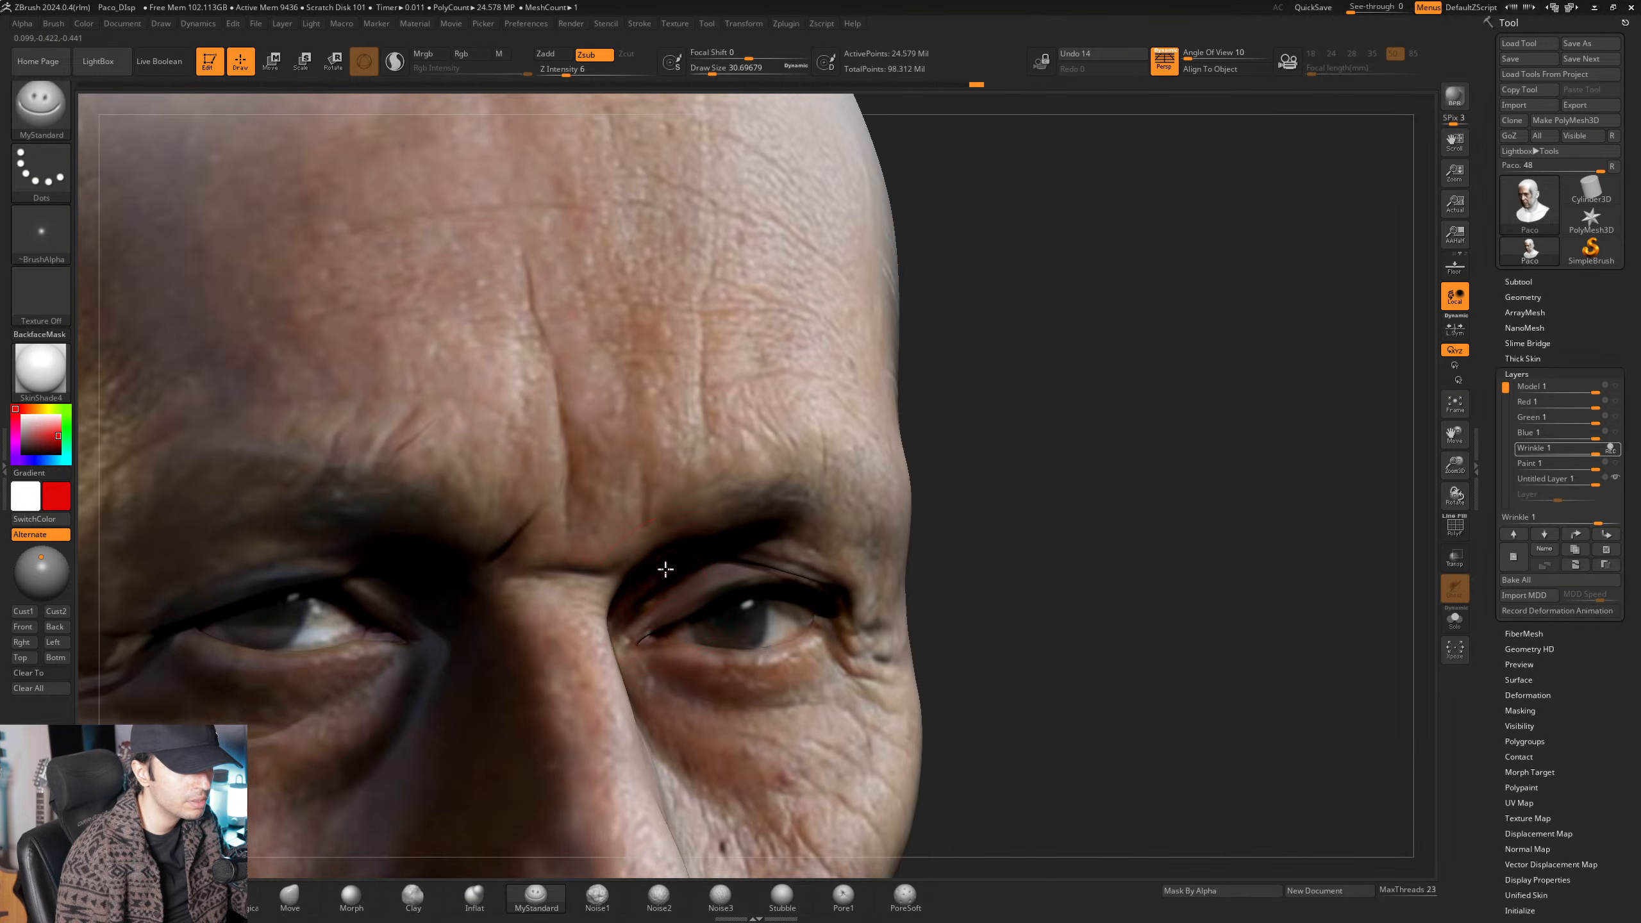
{"action": "right_click_drag", "start_coordinate": [663, 571], "coordinate": [750, 258], "text": "alt"}
{"action": "right_click_drag", "start_coordinate": [749, 324], "coordinate": [727, 446]}
{"action": "right_click_drag", "start_coordinate": [711, 633], "coordinate": [721, 401], "text": "alt"}
{"action": "mouse_move", "coordinate": [684, 511]}
{"action": "right_mouse_down", "text": "ctrl"}
{"action": "mouse_move", "coordinate": [668, 461]}
{"action": "mouse_move", "coordinate": [630, 475]}
{"action": "mouse_move", "coordinate": [653, 636]}
{"action": "mouse_move", "coordinate": [630, 633]}
{"action": "mouse_move", "coordinate": [778, 515]}
{"action": "mouse_move", "coordinate": [711, 398]}
{"action": "mouse_move", "coordinate": [672, 407]}
{"action": "mouse_move", "coordinate": [746, 414]}
{"action": "right_mouse_up", "text": "ctrl"}
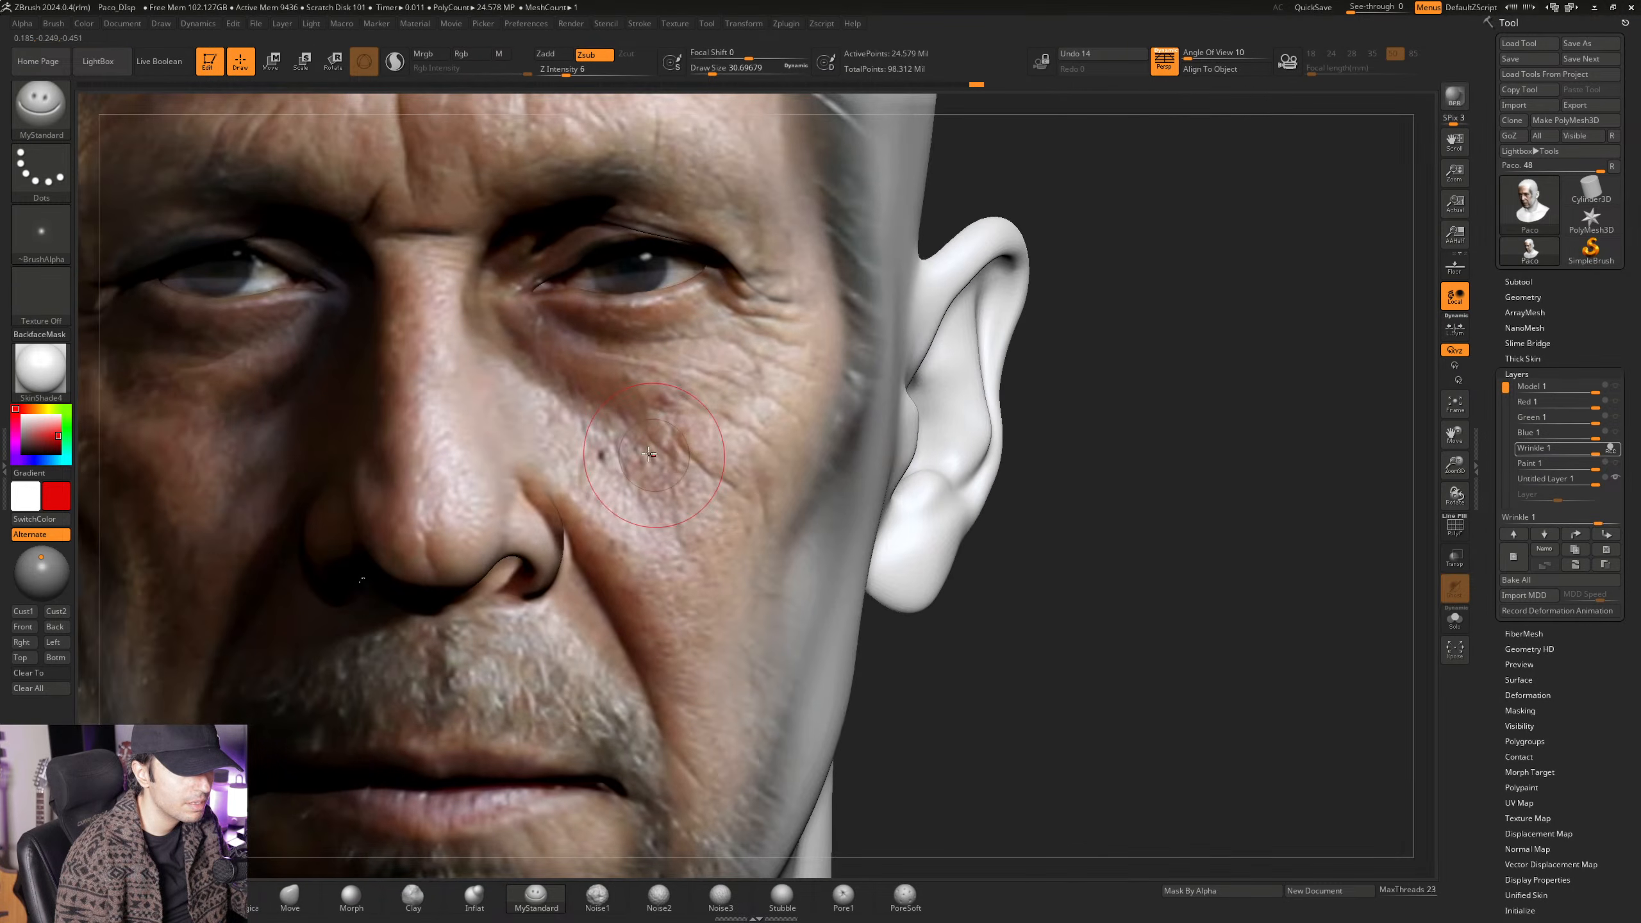
Set the draw size to about 22 and carve the vertical crease in the tip of the nose.
{"action": "mouse_move", "coordinate": [531, 424]}
{"action": "right_mouse_down", "text": "alt"}
{"action": "mouse_move", "coordinate": [775, 462]}
{"action": "mouse_move", "coordinate": [772, 268]}
{"action": "mouse_move", "coordinate": [833, 453]}
{"action": "right_mouse_up", "text": "alt"}
{"action": "mouse_move", "coordinate": [834, 453]}
{"action": "right_mouse_down"}
{"action": "mouse_move", "coordinate": [735, 499]}
{"action": "mouse_move", "coordinate": [792, 502]}
{"action": "mouse_move", "coordinate": [618, 497]}
{"action": "mouse_move", "coordinate": [639, 446]}
{"action": "mouse_move", "coordinate": [757, 388]}
{"action": "mouse_move", "coordinate": [678, 496]}
{"action": "mouse_move", "coordinate": [771, 594]}
{"action": "mouse_move", "coordinate": [701, 568]}
{"action": "mouse_move", "coordinate": [704, 491]}
{"action": "right_mouse_up"}
{"action": "key", "text": "space"}
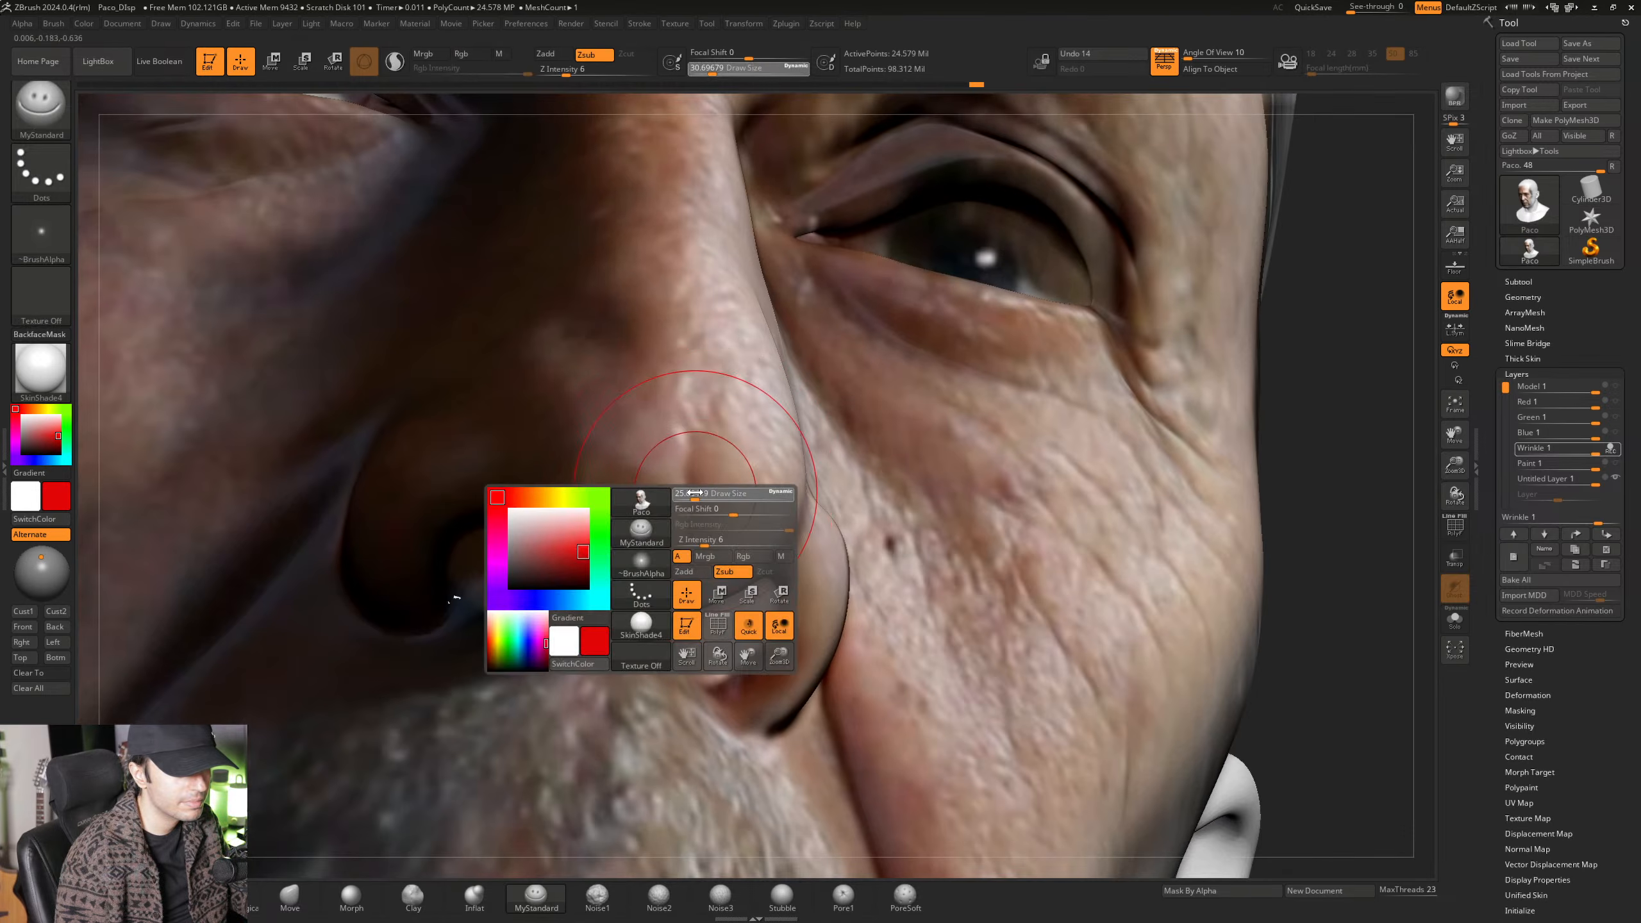
{"action": "left_click_drag", "start_coordinate": [705, 491], "coordinate": [700, 491]}
{"action": "right_click_drag", "start_coordinate": [700, 491], "coordinate": [693, 442]}
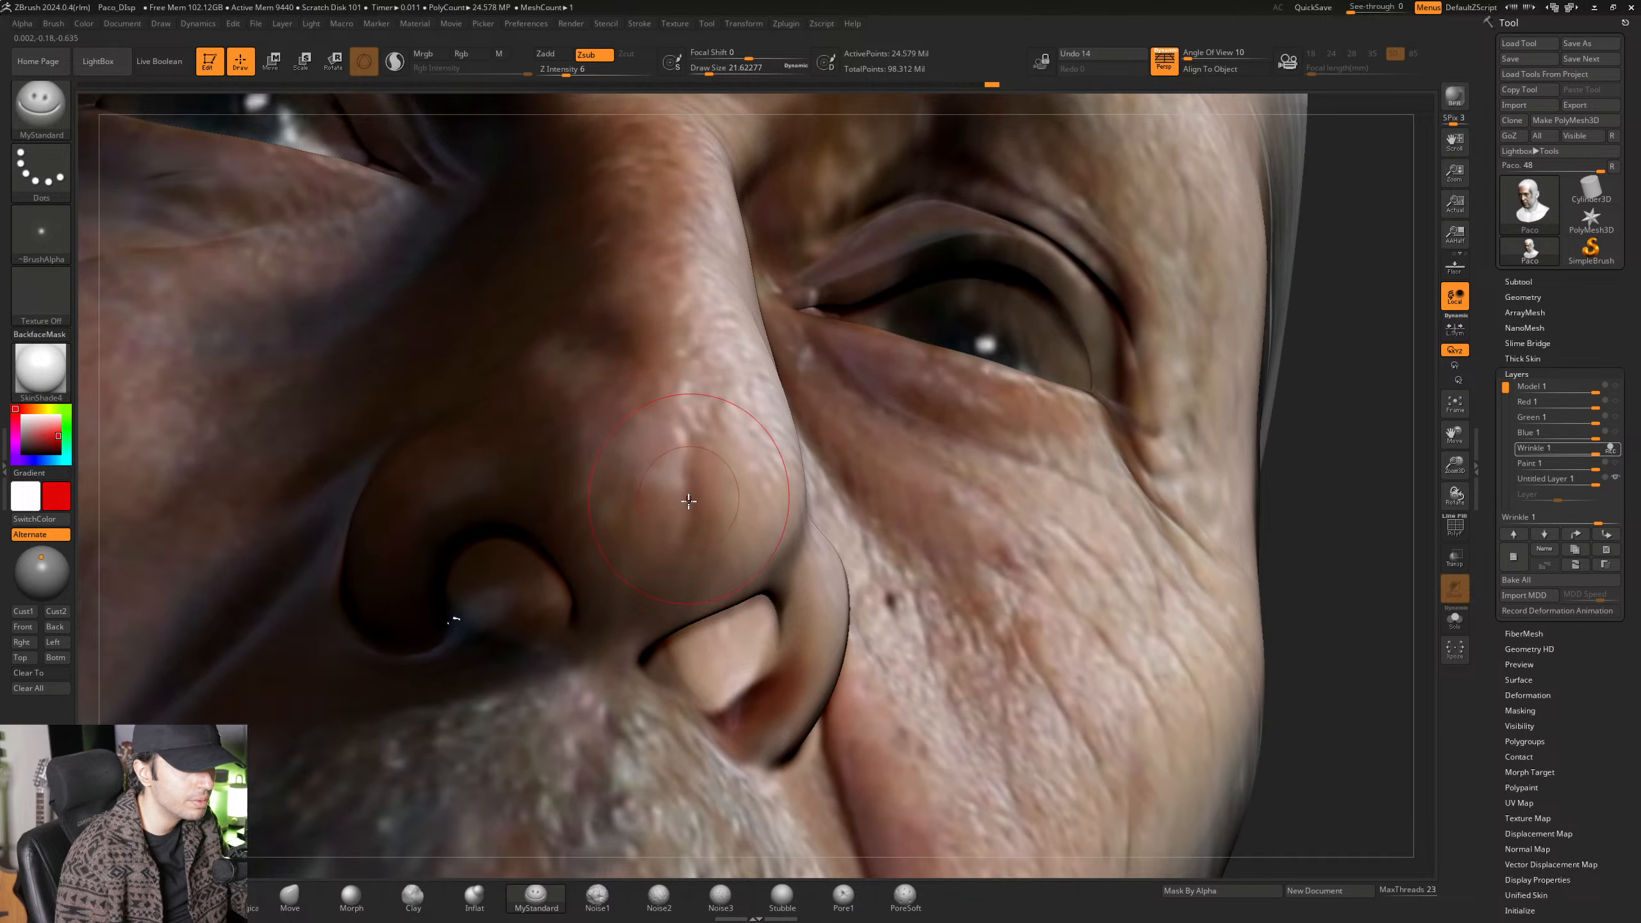
{"action": "right_click_drag", "start_coordinate": [687, 506], "coordinate": [637, 545]}
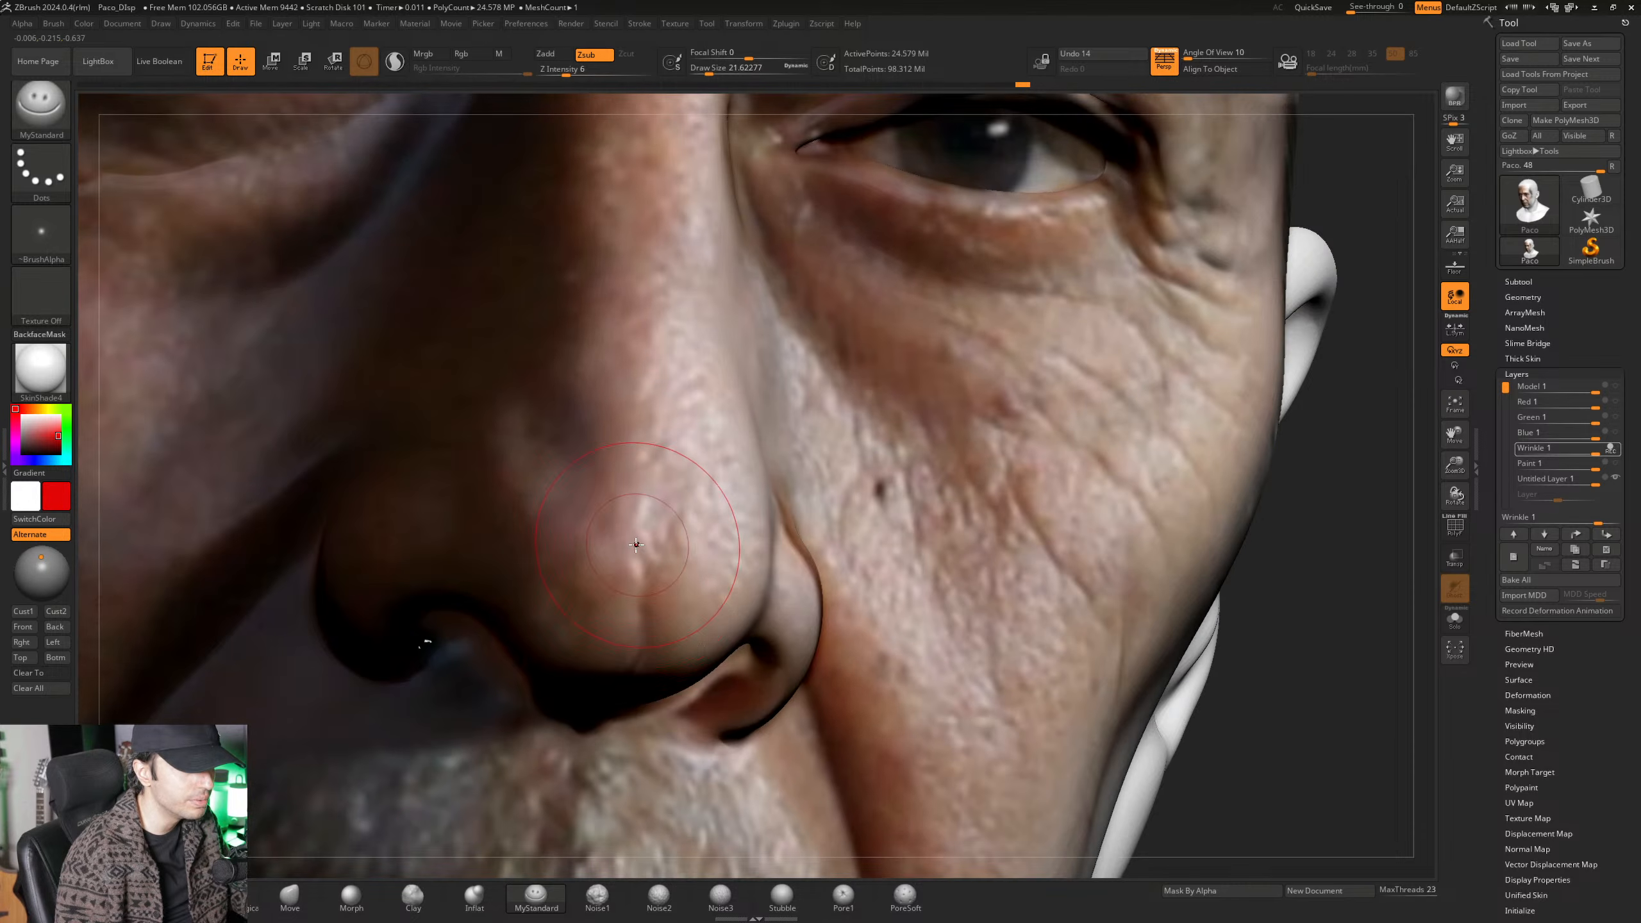
{"action": "right_click_drag", "start_coordinate": [670, 603], "coordinate": [636, 563]}
Carve fine surface lines up the bridge of the nose towards the brow.
{"action": "right_click_drag", "start_coordinate": [659, 401], "coordinate": [659, 621], "text": "alt"}
{"action": "right_click_drag", "start_coordinate": [737, 452], "coordinate": [692, 414]}
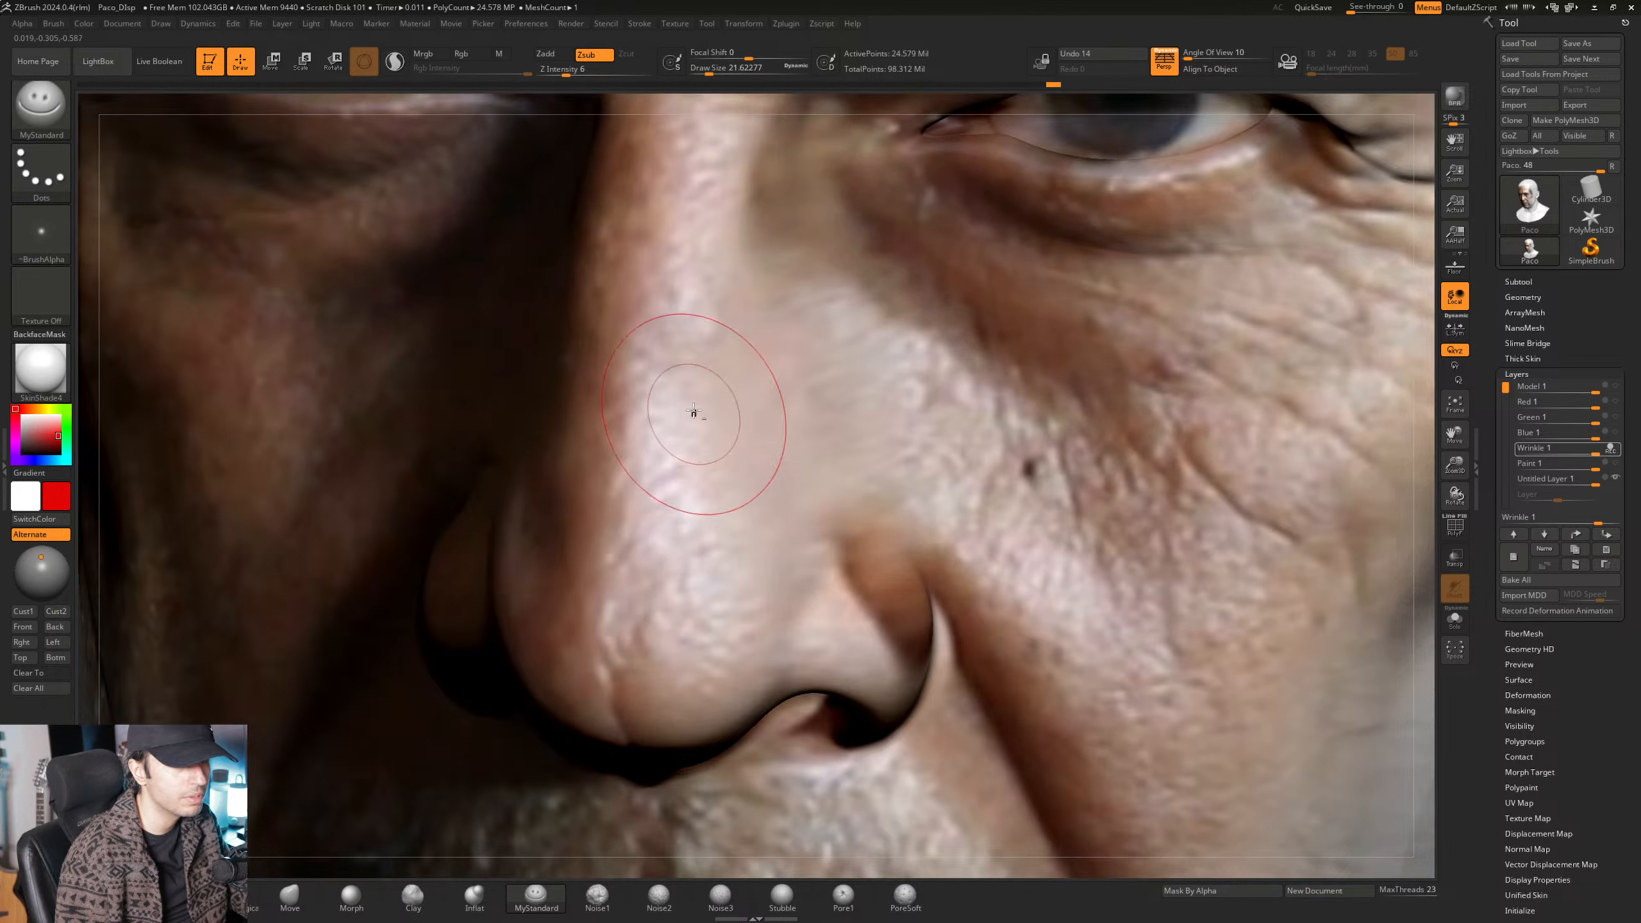
{"action": "mouse_move", "coordinate": [678, 258]}
{"action": "right_mouse_down", "text": "alt"}
{"action": "mouse_move", "coordinate": [645, 482]}
{"action": "mouse_move", "coordinate": [600, 440]}
{"action": "mouse_move", "coordinate": [669, 520]}
{"action": "mouse_move", "coordinate": [719, 506]}
{"action": "right_mouse_up", "text": "alt"}
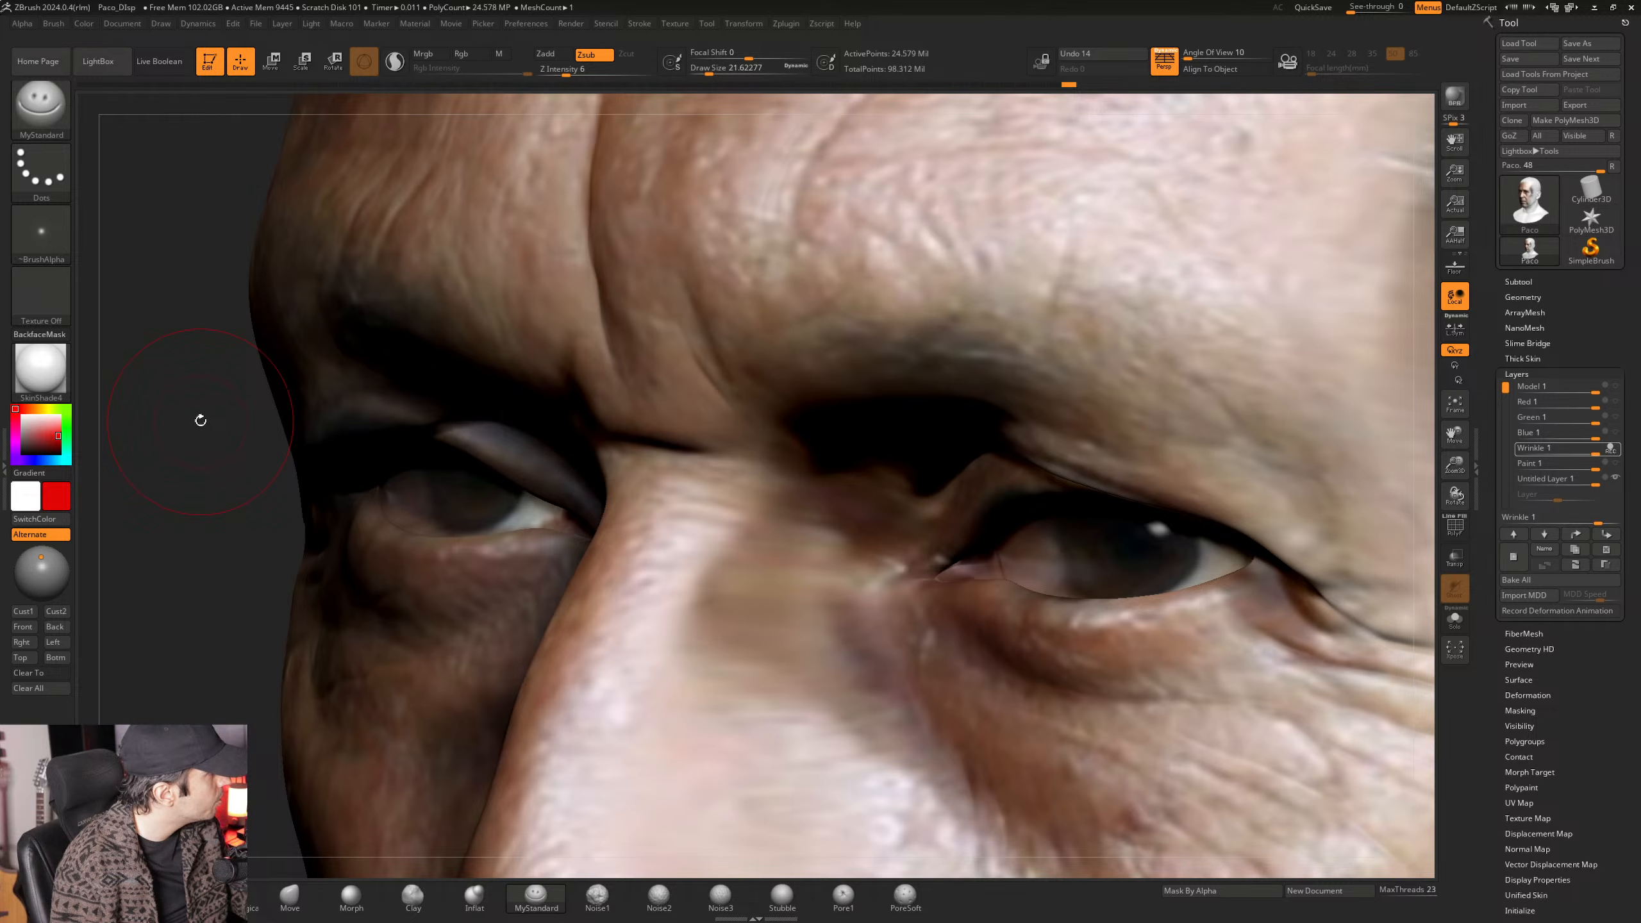
Set the draw size to about 31 and carve the creases at the outer corner of the model's right eye.
{"action": "right_click_drag", "start_coordinate": [828, 344], "coordinate": [779, 475]}
{"action": "right_click_drag", "start_coordinate": [646, 536], "coordinate": [792, 446]}
{"action": "right_click_drag", "start_coordinate": [791, 446], "coordinate": [775, 356], "text": "ctrl"}
{"action": "key", "text": "space"}
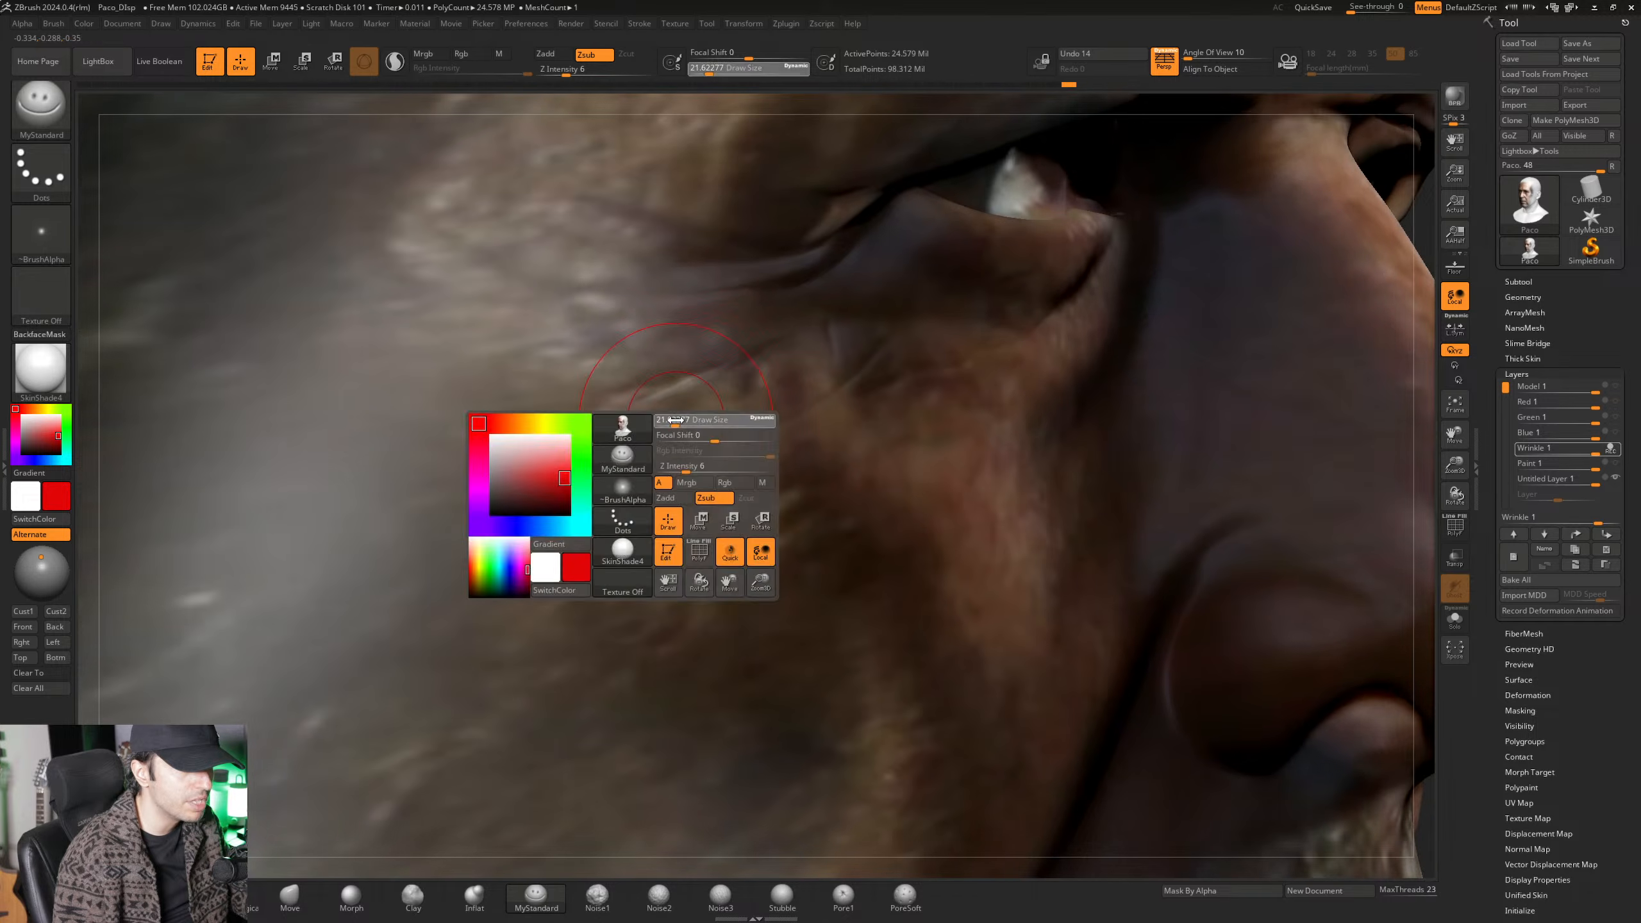
{"action": "left_click_drag", "start_coordinate": [675, 420], "coordinate": [679, 420]}
{"action": "right_click_drag", "start_coordinate": [762, 469], "coordinate": [753, 436]}
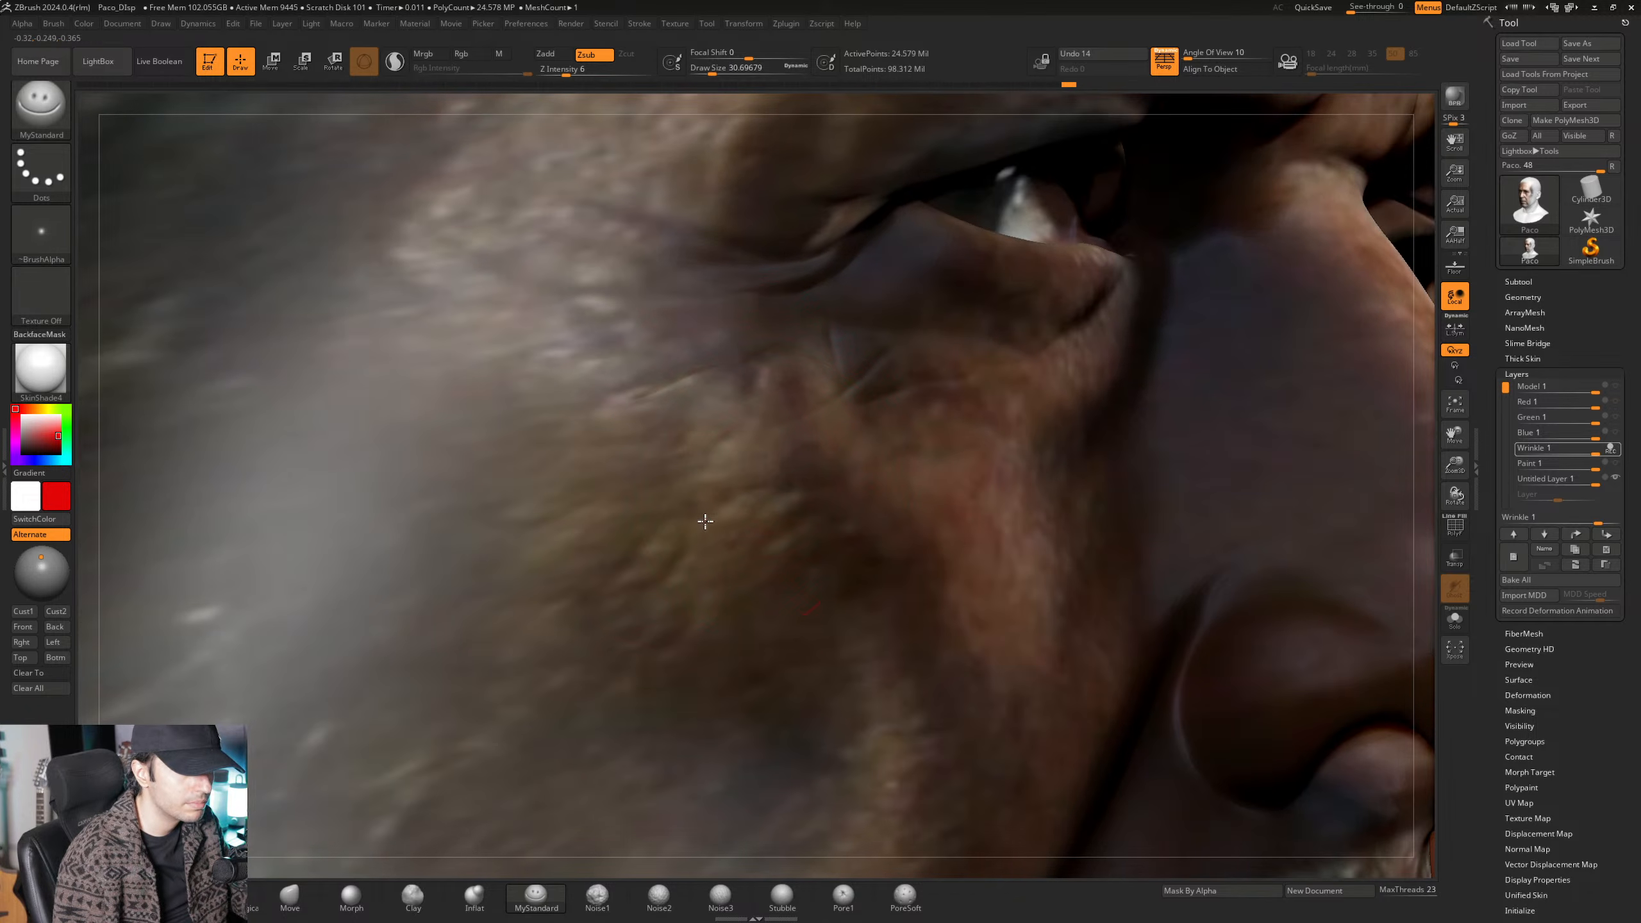
{"action": "right_click_drag", "start_coordinate": [648, 583], "coordinate": [709, 457]}
{"action": "left_click_drag", "start_coordinate": [843, 486], "coordinate": [873, 484]}
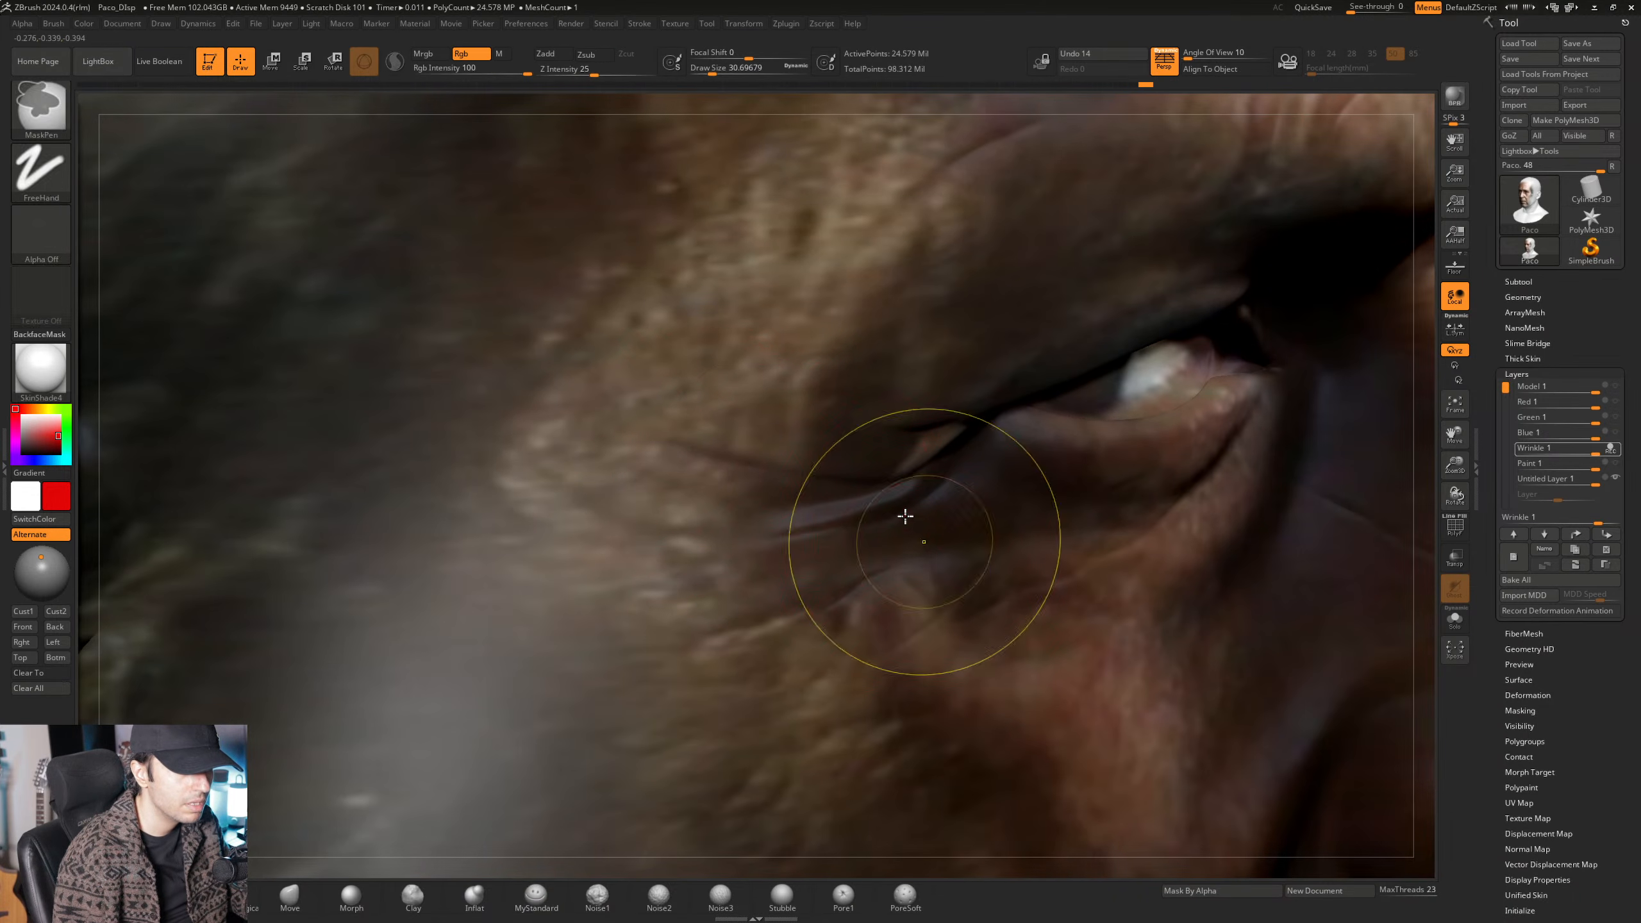
Examine the whole face from the front and check the area around the mouth and chin.
{"action": "mouse_move", "coordinate": [904, 517]}
{"action": "right_mouse_down", "text": "ctrl"}
{"action": "mouse_move", "coordinate": [911, 446]}
{"action": "mouse_move", "coordinate": [762, 388]}
{"action": "right_mouse_up", "text": "ctrl"}
{"action": "right_click_drag", "start_coordinate": [763, 387], "coordinate": [733, 387]}
{"action": "right_click_drag", "start_coordinate": [758, 459], "coordinate": [816, 407]}
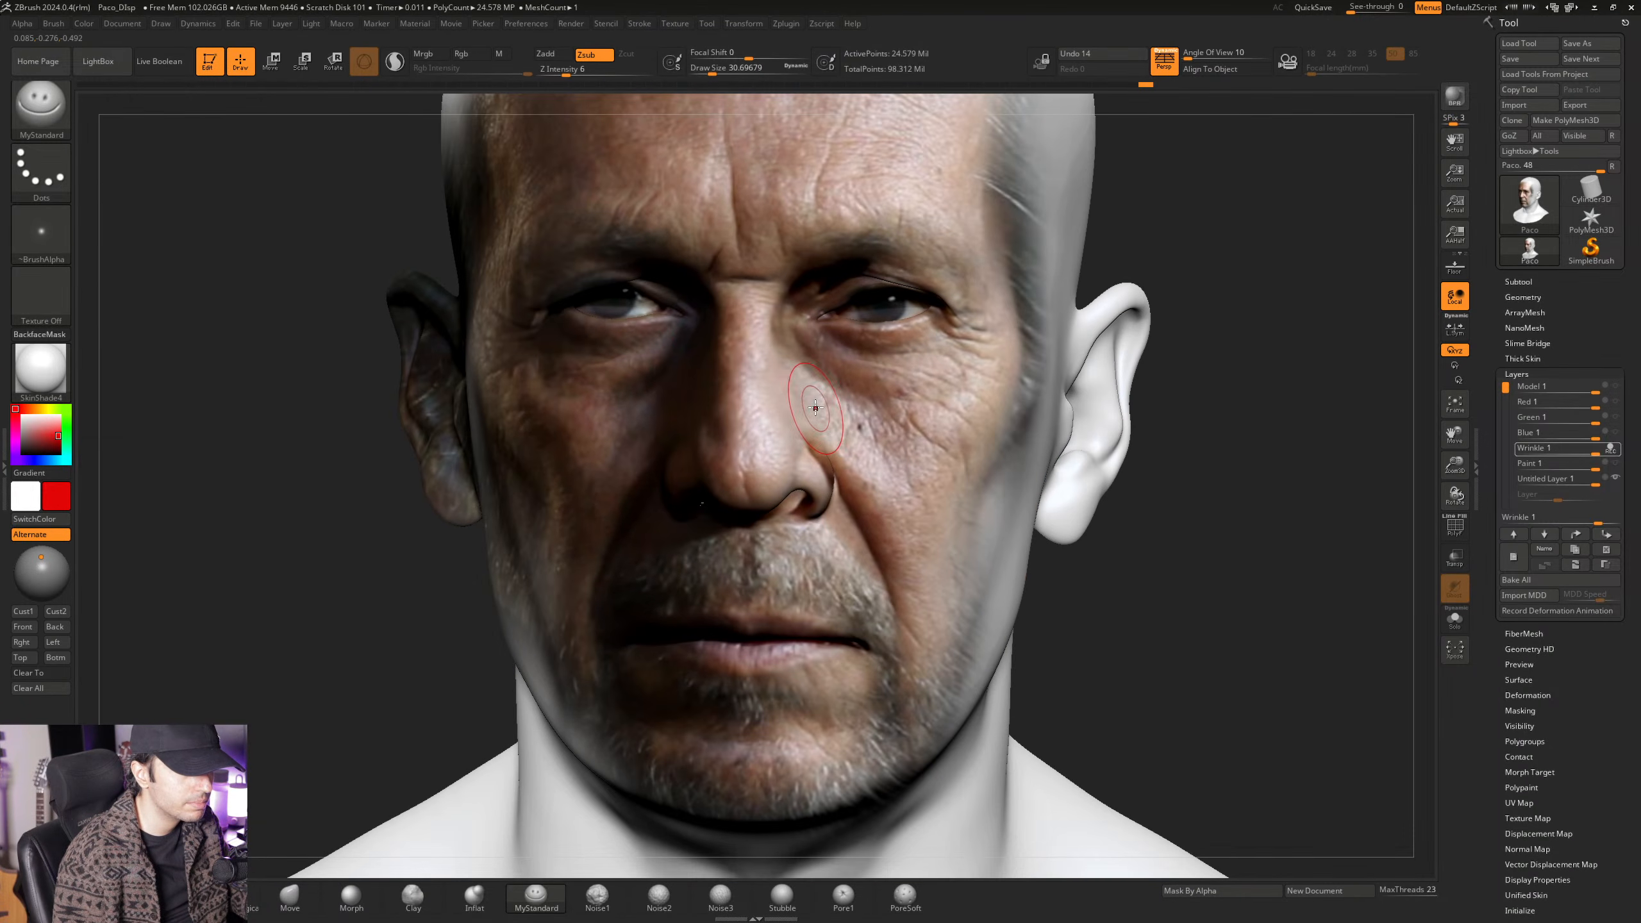
{"action": "left_click", "coordinate": [125, 24]}
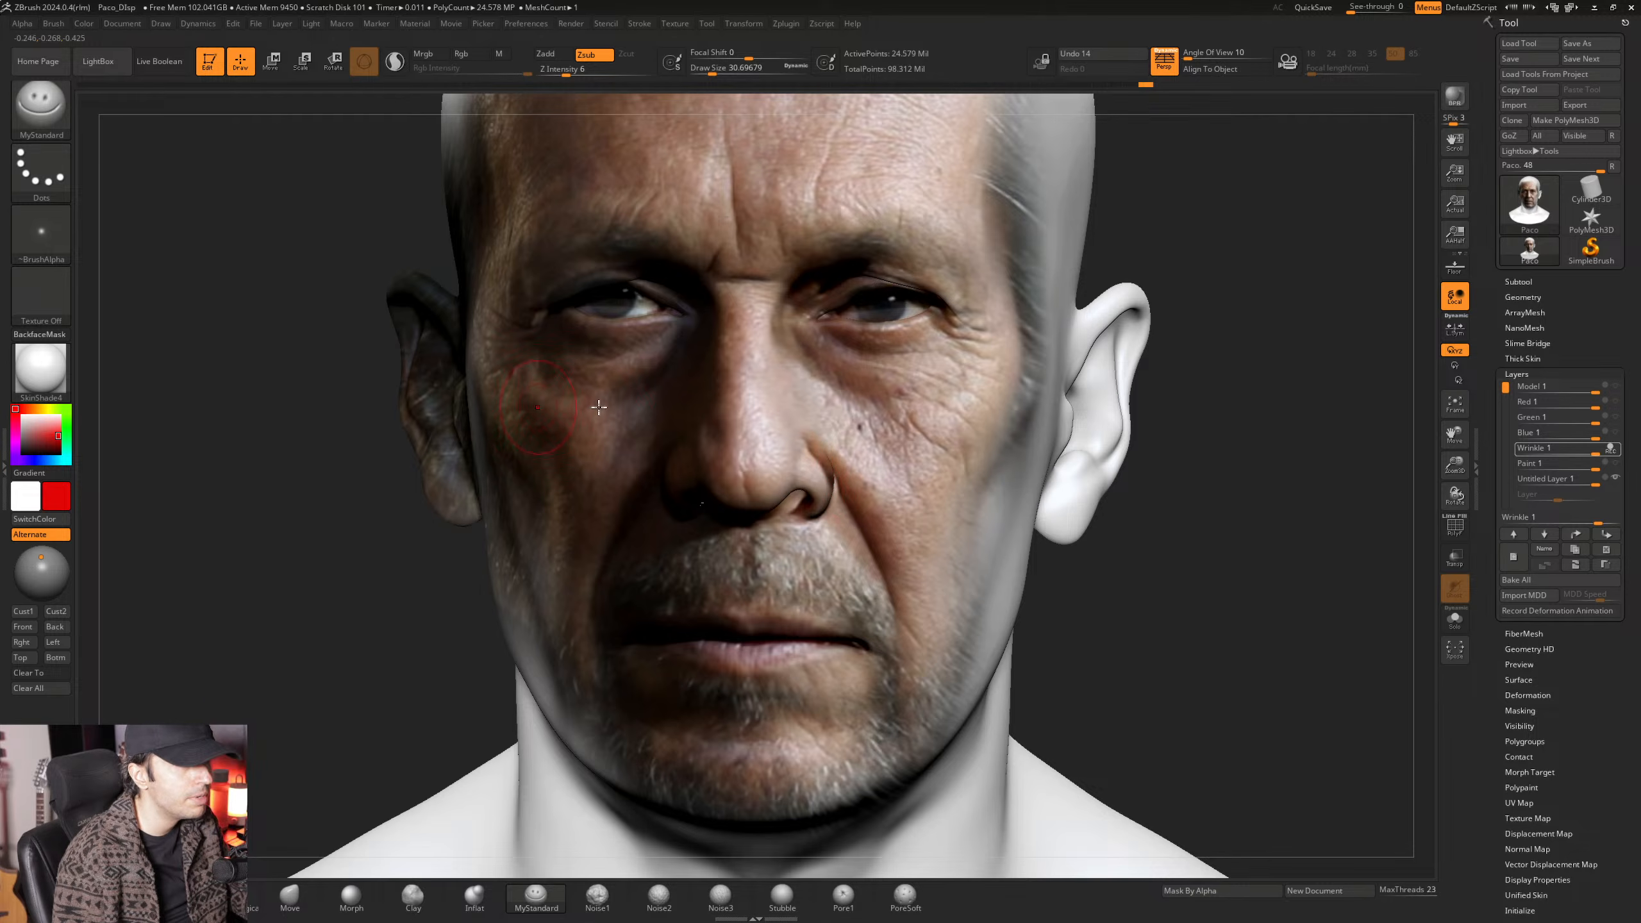
{"action": "right_click_drag", "start_coordinate": [787, 390], "coordinate": [766, 446]}
{"action": "mouse_move", "coordinate": [767, 446]}
{"action": "right_mouse_down"}
{"action": "mouse_move", "coordinate": [896, 406]}
{"action": "mouse_move", "coordinate": [900, 369]}
{"action": "mouse_move", "coordinate": [771, 452]}
{"action": "mouse_move", "coordinate": [779, 362]}
{"action": "mouse_move", "coordinate": [872, 399]}
{"action": "mouse_move", "coordinate": [833, 213]}
{"action": "mouse_move", "coordinate": [833, 471]}
{"action": "mouse_move", "coordinate": [788, 461]}
{"action": "mouse_move", "coordinate": [733, 527]}
{"action": "mouse_move", "coordinate": [733, 569]}
{"action": "right_mouse_up"}
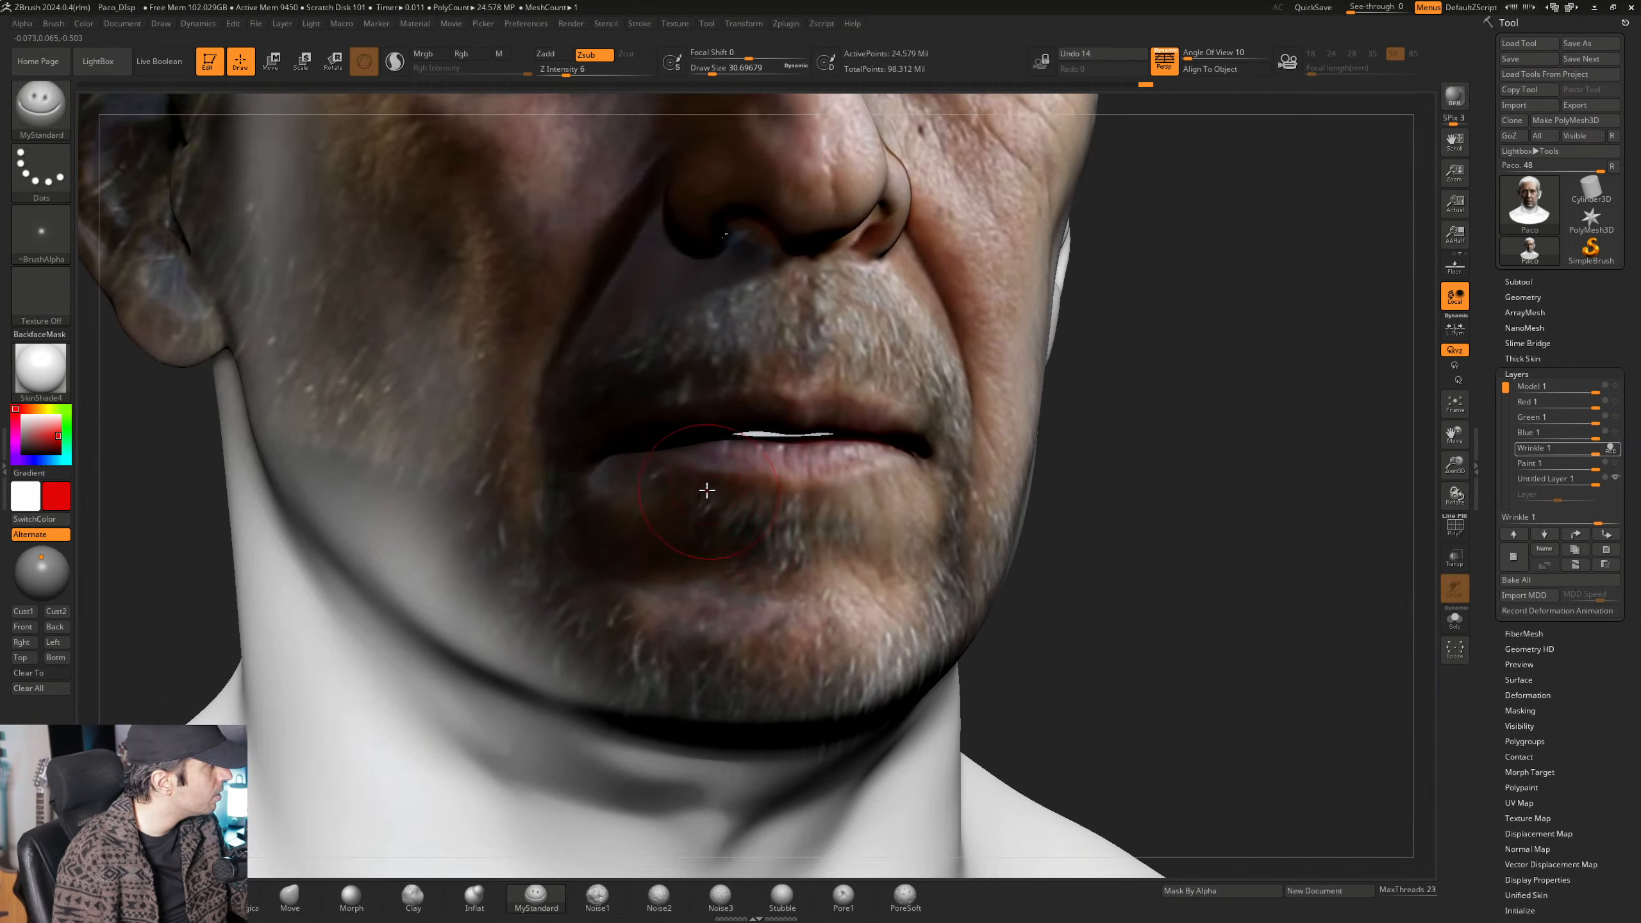
Carve the fine horizontal wrinkles across the forehead, following the projected photo towards the model's left temple.
{"action": "right_click_drag", "start_coordinate": [678, 484], "coordinate": [750, 497]}
{"action": "right_click_drag", "start_coordinate": [749, 497], "coordinate": [810, 462], "text": "ctrl"}
{"action": "right_click_drag", "start_coordinate": [1034, 475], "coordinate": [889, 640]}
{"action": "right_click_drag", "start_coordinate": [834, 427], "coordinate": [892, 427]}
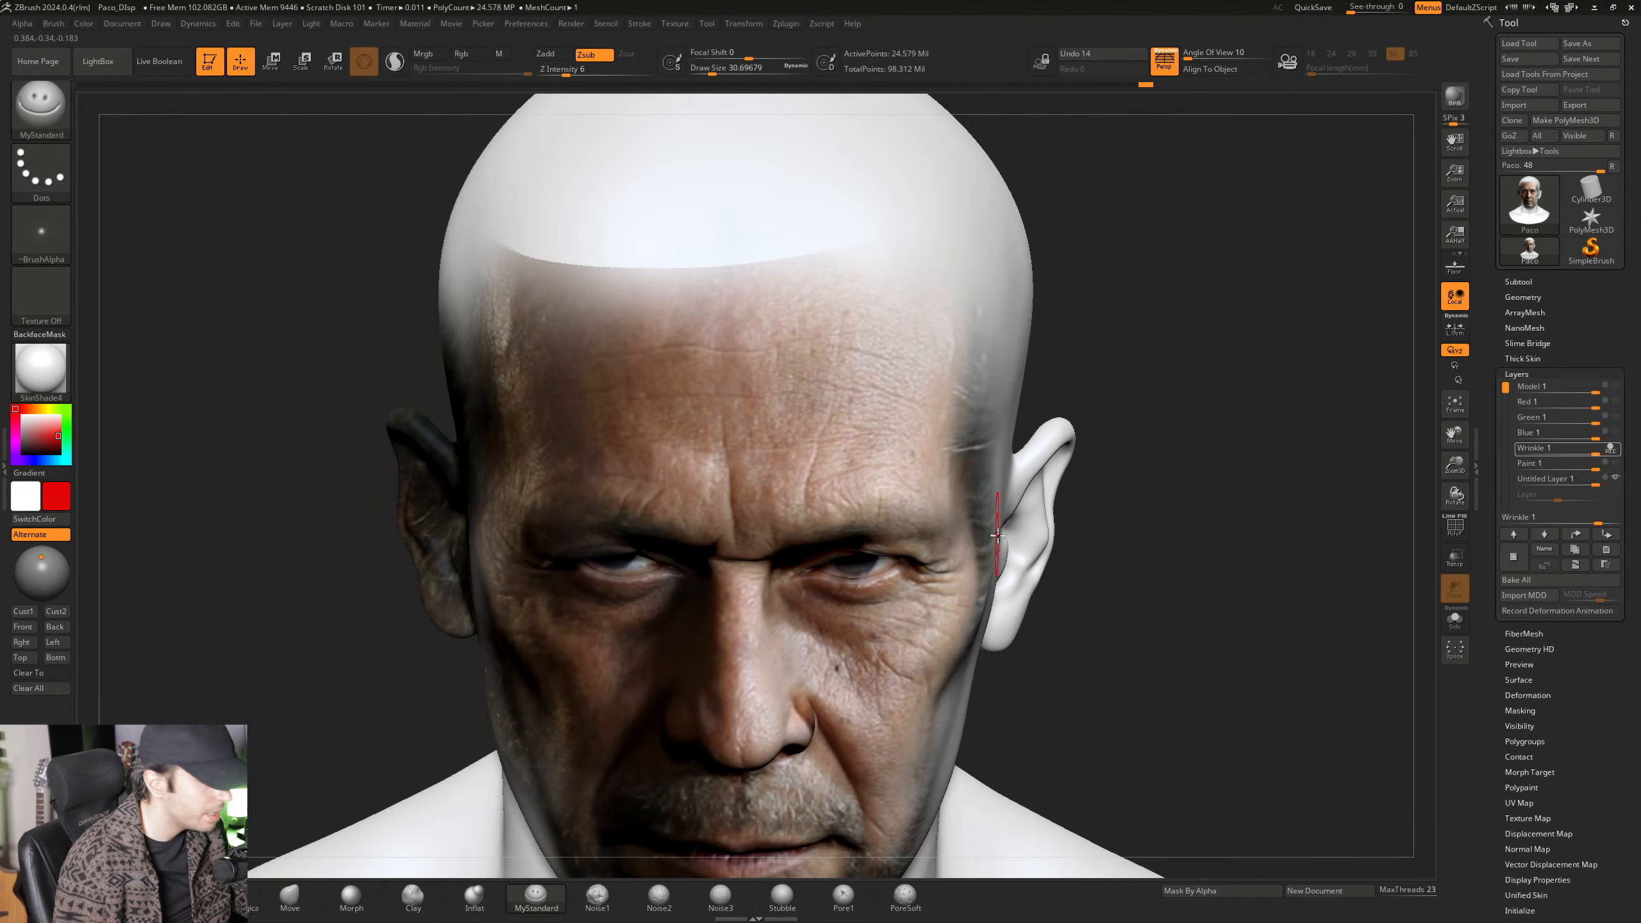
{"action": "mouse_move", "coordinate": [717, 475]}
{"action": "right_mouse_down"}
{"action": "mouse_move", "coordinate": [778, 422]}
{"action": "mouse_move", "coordinate": [788, 439]}
{"action": "mouse_move", "coordinate": [860, 430]}
{"action": "mouse_move", "coordinate": [756, 447]}
{"action": "mouse_move", "coordinate": [795, 518]}
{"action": "mouse_move", "coordinate": [938, 508]}
{"action": "mouse_move", "coordinate": [818, 475]}
{"action": "mouse_move", "coordinate": [851, 525]}
{"action": "mouse_move", "coordinate": [808, 491]}
{"action": "mouse_move", "coordinate": [860, 520]}
{"action": "mouse_move", "coordinate": [789, 504]}
{"action": "mouse_move", "coordinate": [892, 523]}
{"action": "mouse_move", "coordinate": [854, 531]}
{"action": "mouse_move", "coordinate": [918, 525]}
{"action": "mouse_move", "coordinate": [823, 532]}
{"action": "mouse_move", "coordinate": [820, 496]}
{"action": "mouse_move", "coordinate": [833, 511]}
{"action": "mouse_move", "coordinate": [747, 501]}
{"action": "right_mouse_up"}
{"action": "mouse_move", "coordinate": [930, 453]}
{"action": "right_mouse_down", "text": "ctrl"}
{"action": "mouse_move", "coordinate": [935, 487]}
{"action": "mouse_move", "coordinate": [811, 518]}
{"action": "mouse_move", "coordinate": [839, 535]}
{"action": "mouse_move", "coordinate": [845, 567]}
{"action": "mouse_move", "coordinate": [934, 569]}
{"action": "mouse_move", "coordinate": [839, 520]}
{"action": "mouse_move", "coordinate": [735, 534]}
{"action": "right_mouse_up", "text": "ctrl"}
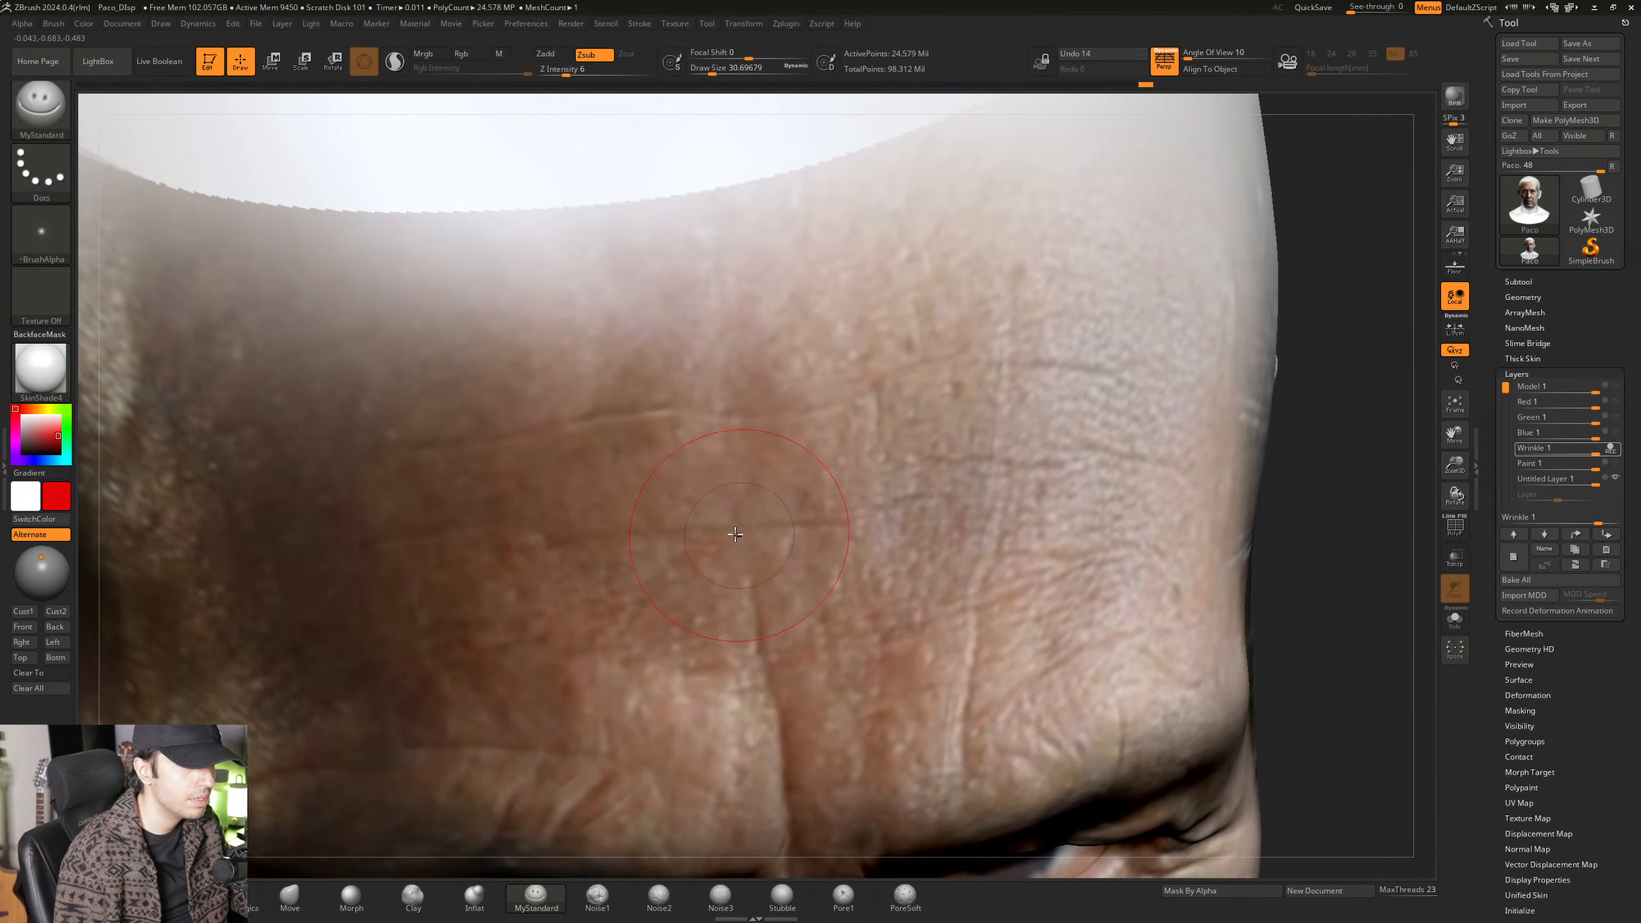
{"action": "mouse_move", "coordinate": [907, 513]}
{"action": "right_mouse_down"}
{"action": "mouse_move", "coordinate": [885, 506]}
{"action": "mouse_move", "coordinate": [992, 562]}
{"action": "mouse_move", "coordinate": [1002, 504]}
{"action": "mouse_move", "coordinate": [925, 486]}
{"action": "mouse_move", "coordinate": [889, 536]}
{"action": "mouse_move", "coordinate": [776, 531]}
{"action": "mouse_move", "coordinate": [708, 584]}
{"action": "mouse_move", "coordinate": [905, 538]}
{"action": "mouse_move", "coordinate": [832, 480]}
{"action": "mouse_move", "coordinate": [842, 503]}
{"action": "mouse_move", "coordinate": [803, 522]}
{"action": "mouse_move", "coordinate": [942, 536]}
{"action": "mouse_move", "coordinate": [775, 519]}
{"action": "mouse_move", "coordinate": [891, 543]}
{"action": "mouse_move", "coordinate": [839, 530]}
{"action": "right_mouse_up"}
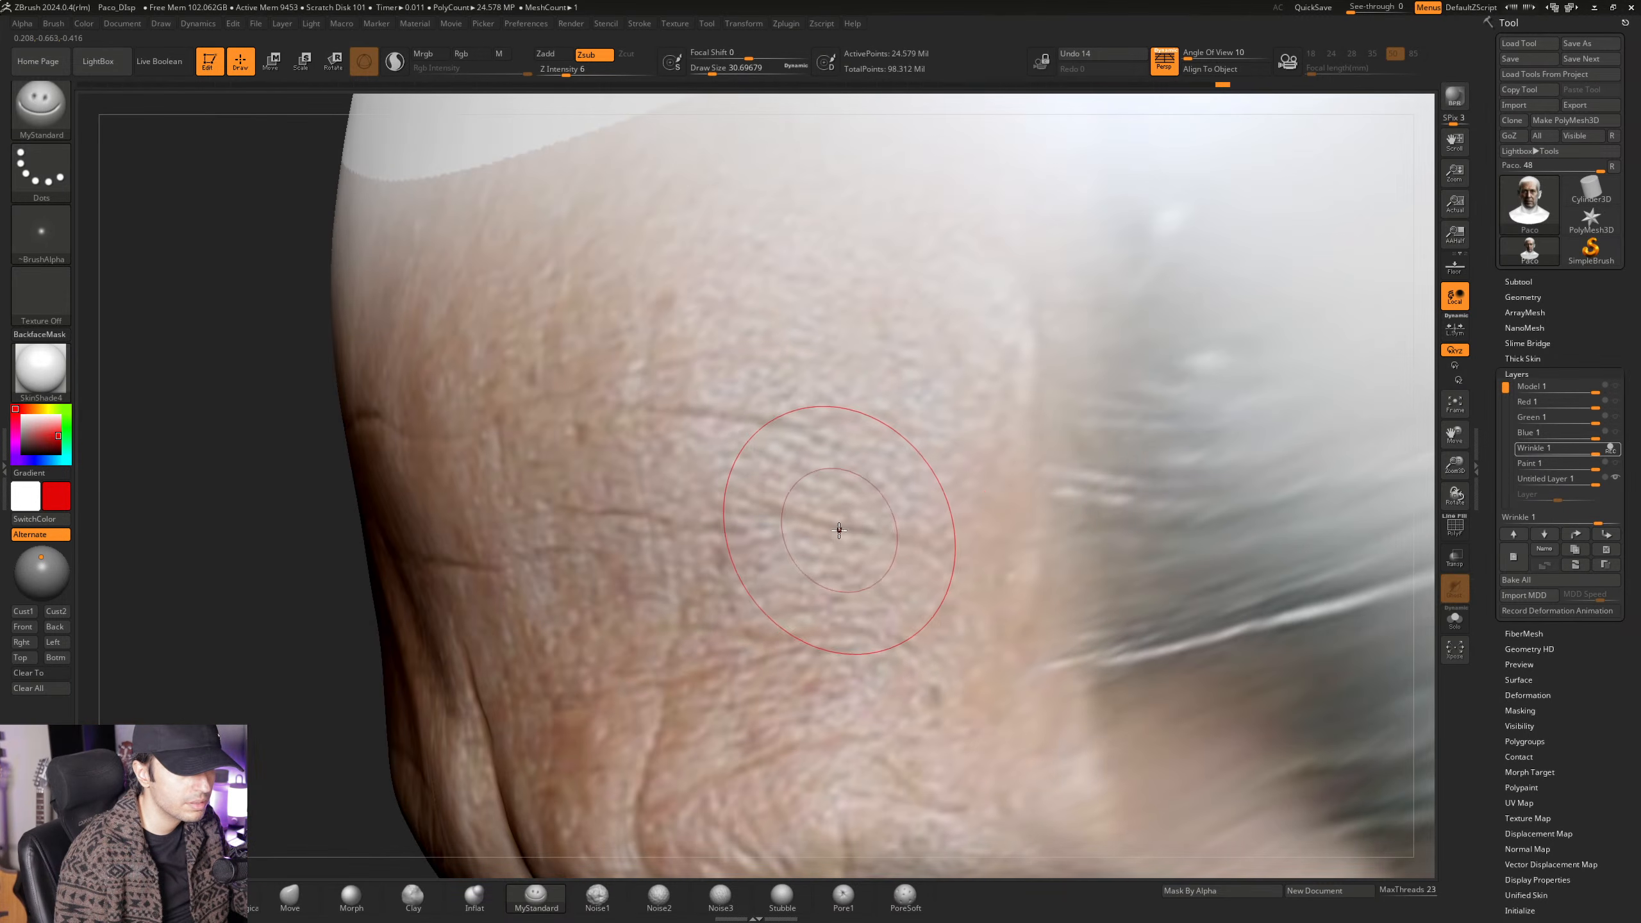
Set the draw size to about 39 and carve the wrinkles on the model's right side of the forehead and above the eye.
{"action": "mouse_move", "coordinate": [969, 553]}
{"action": "right_mouse_down"}
{"action": "mouse_move", "coordinate": [836, 514]}
{"action": "mouse_move", "coordinate": [868, 513]}
{"action": "mouse_move", "coordinate": [821, 476]}
{"action": "mouse_move", "coordinate": [846, 626]}
{"action": "mouse_move", "coordinate": [835, 532]}
{"action": "mouse_move", "coordinate": [811, 550]}
{"action": "mouse_move", "coordinate": [795, 498]}
{"action": "mouse_move", "coordinate": [761, 541]}
{"action": "mouse_move", "coordinate": [837, 533]}
{"action": "mouse_move", "coordinate": [773, 536]}
{"action": "mouse_move", "coordinate": [785, 543]}
{"action": "mouse_move", "coordinate": [777, 526]}
{"action": "mouse_move", "coordinate": [806, 544]}
{"action": "mouse_move", "coordinate": [798, 570]}
{"action": "mouse_move", "coordinate": [785, 554]}
{"action": "mouse_move", "coordinate": [742, 566]}
{"action": "mouse_move", "coordinate": [752, 554]}
{"action": "mouse_move", "coordinate": [711, 469]}
{"action": "mouse_move", "coordinate": [781, 453]}
{"action": "mouse_move", "coordinate": [777, 388]}
{"action": "mouse_move", "coordinate": [563, 529]}
{"action": "mouse_move", "coordinate": [659, 494]}
{"action": "mouse_move", "coordinate": [615, 553]}
{"action": "mouse_move", "coordinate": [645, 523]}
{"action": "right_mouse_up"}
{"action": "key", "text": "space"}
{"action": "right_click_drag", "start_coordinate": [616, 627], "coordinate": [645, 548]}
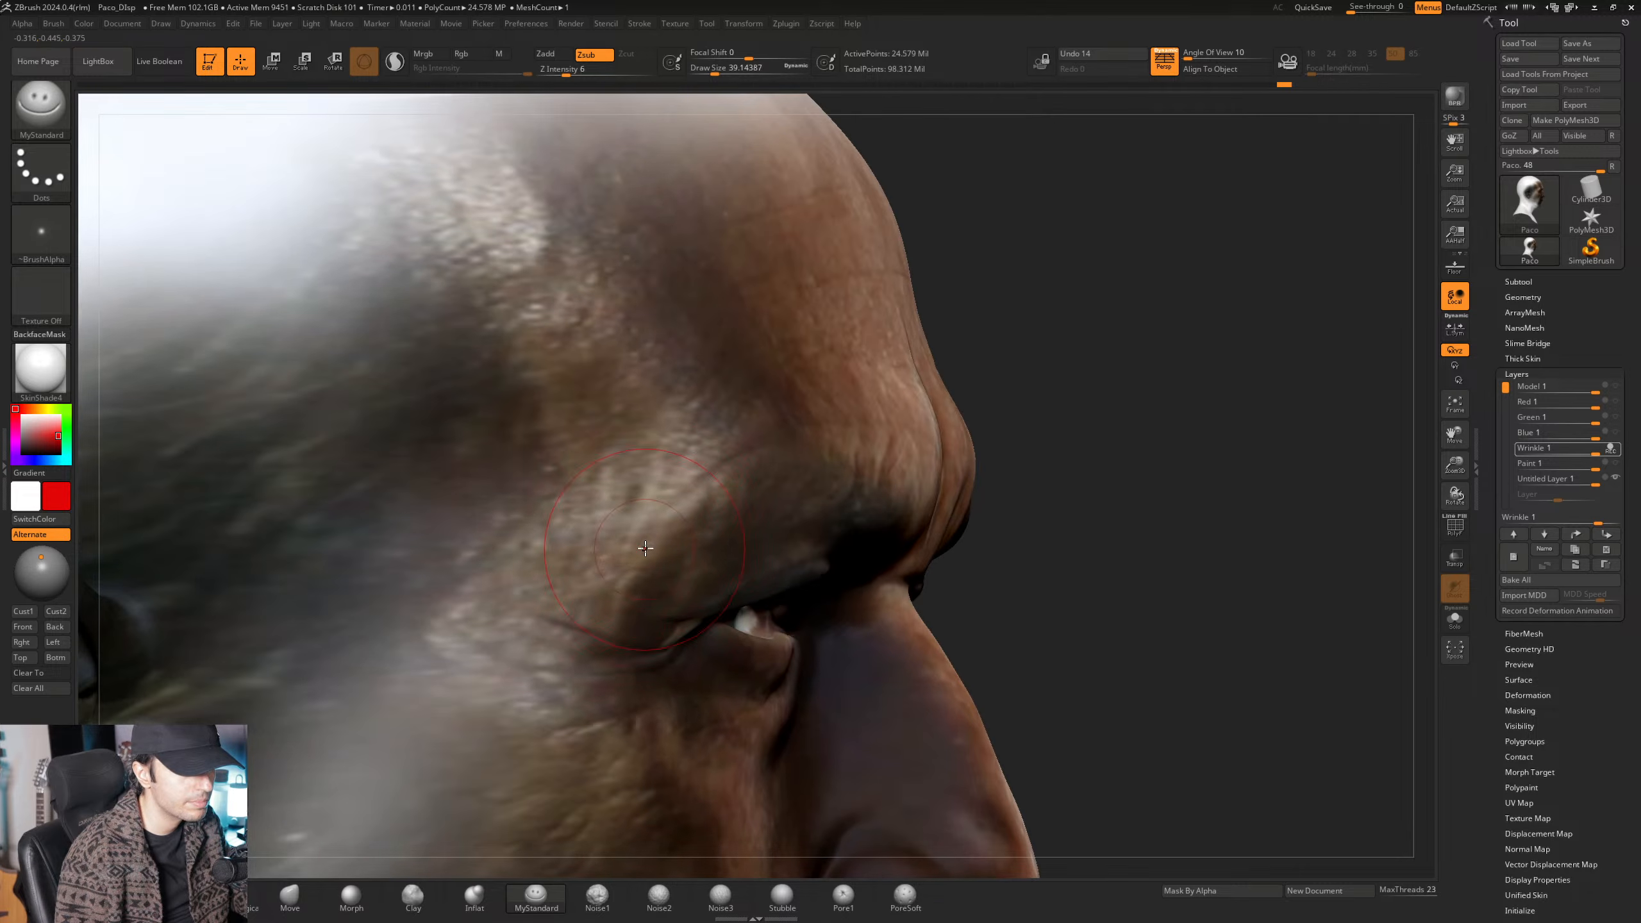
{"action": "right_click_drag", "start_coordinate": [625, 609], "coordinate": [638, 540]}
{"action": "right_click_drag", "start_coordinate": [657, 471], "coordinate": [597, 486]}
Carve the vertical frown lines between the brows and set the draw size to about 35.
{"action": "right_click_drag", "start_coordinate": [759, 482], "coordinate": [792, 513]}
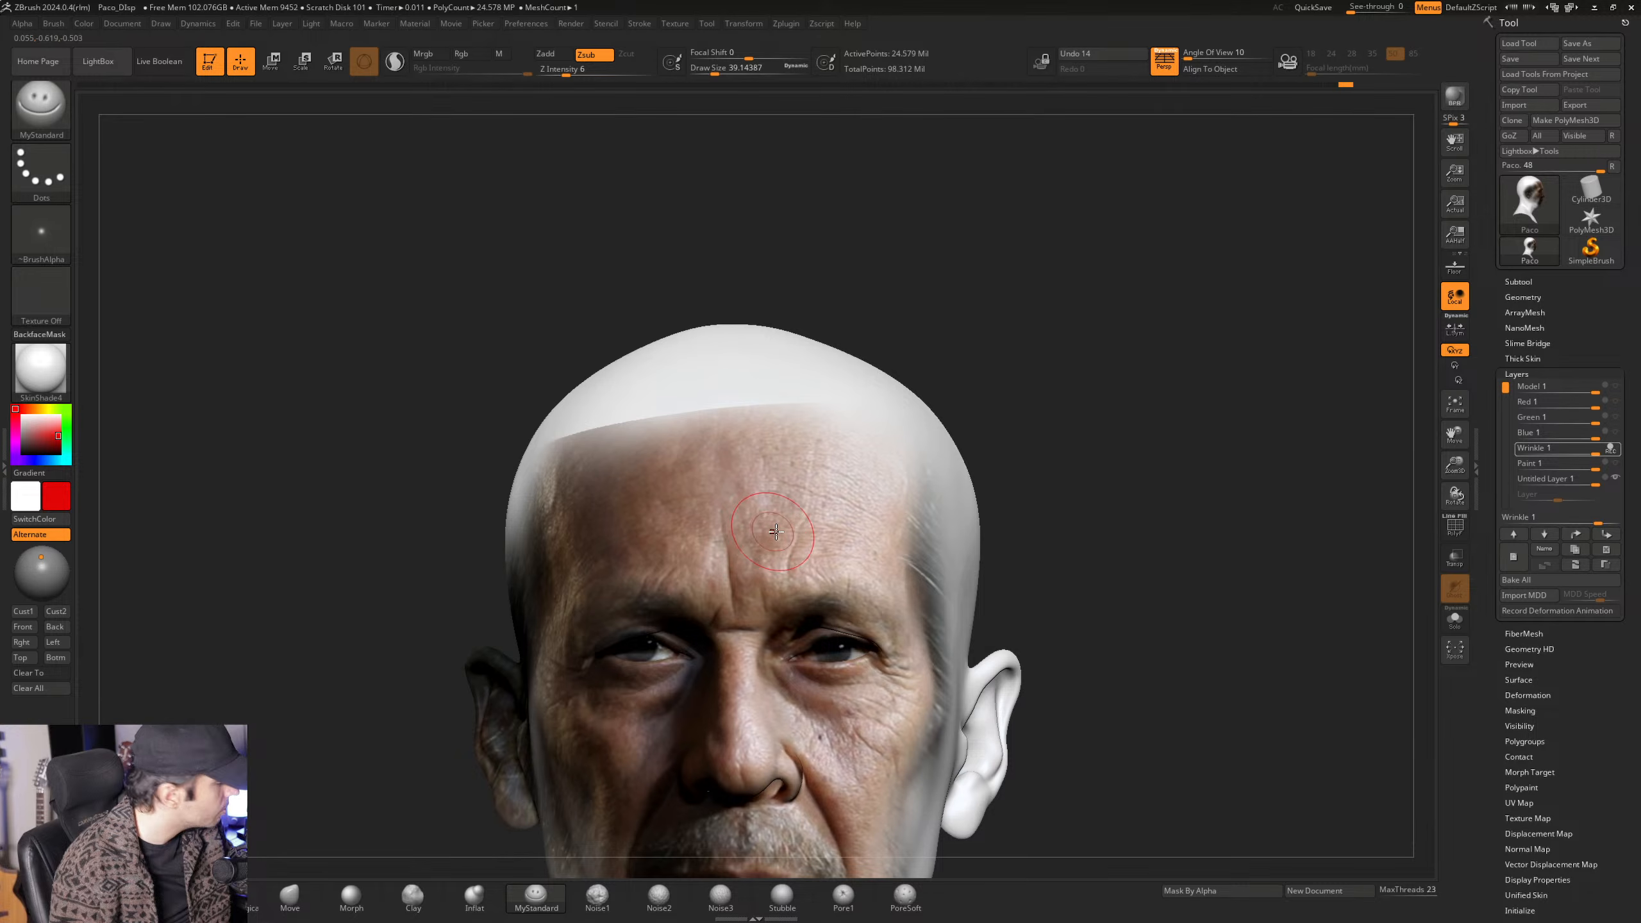
{"action": "mouse_move", "coordinate": [821, 559]}
{"action": "right_mouse_down"}
{"action": "mouse_move", "coordinate": [892, 540]}
{"action": "mouse_move", "coordinate": [889, 572]}
{"action": "mouse_move", "coordinate": [873, 480]}
{"action": "mouse_move", "coordinate": [777, 510]}
{"action": "mouse_move", "coordinate": [802, 476]}
{"action": "mouse_move", "coordinate": [817, 543]}
{"action": "mouse_move", "coordinate": [789, 550]}
{"action": "mouse_move", "coordinate": [840, 479]}
{"action": "right_mouse_up"}
{"action": "mouse_move", "coordinate": [840, 478]}
{"action": "right_mouse_down"}
{"action": "mouse_move", "coordinate": [806, 480]}
{"action": "mouse_move", "coordinate": [774, 514]}
{"action": "mouse_move", "coordinate": [873, 517]}
{"action": "right_mouse_up"}
{"action": "right_click_drag", "start_coordinate": [873, 517], "coordinate": [857, 550]}
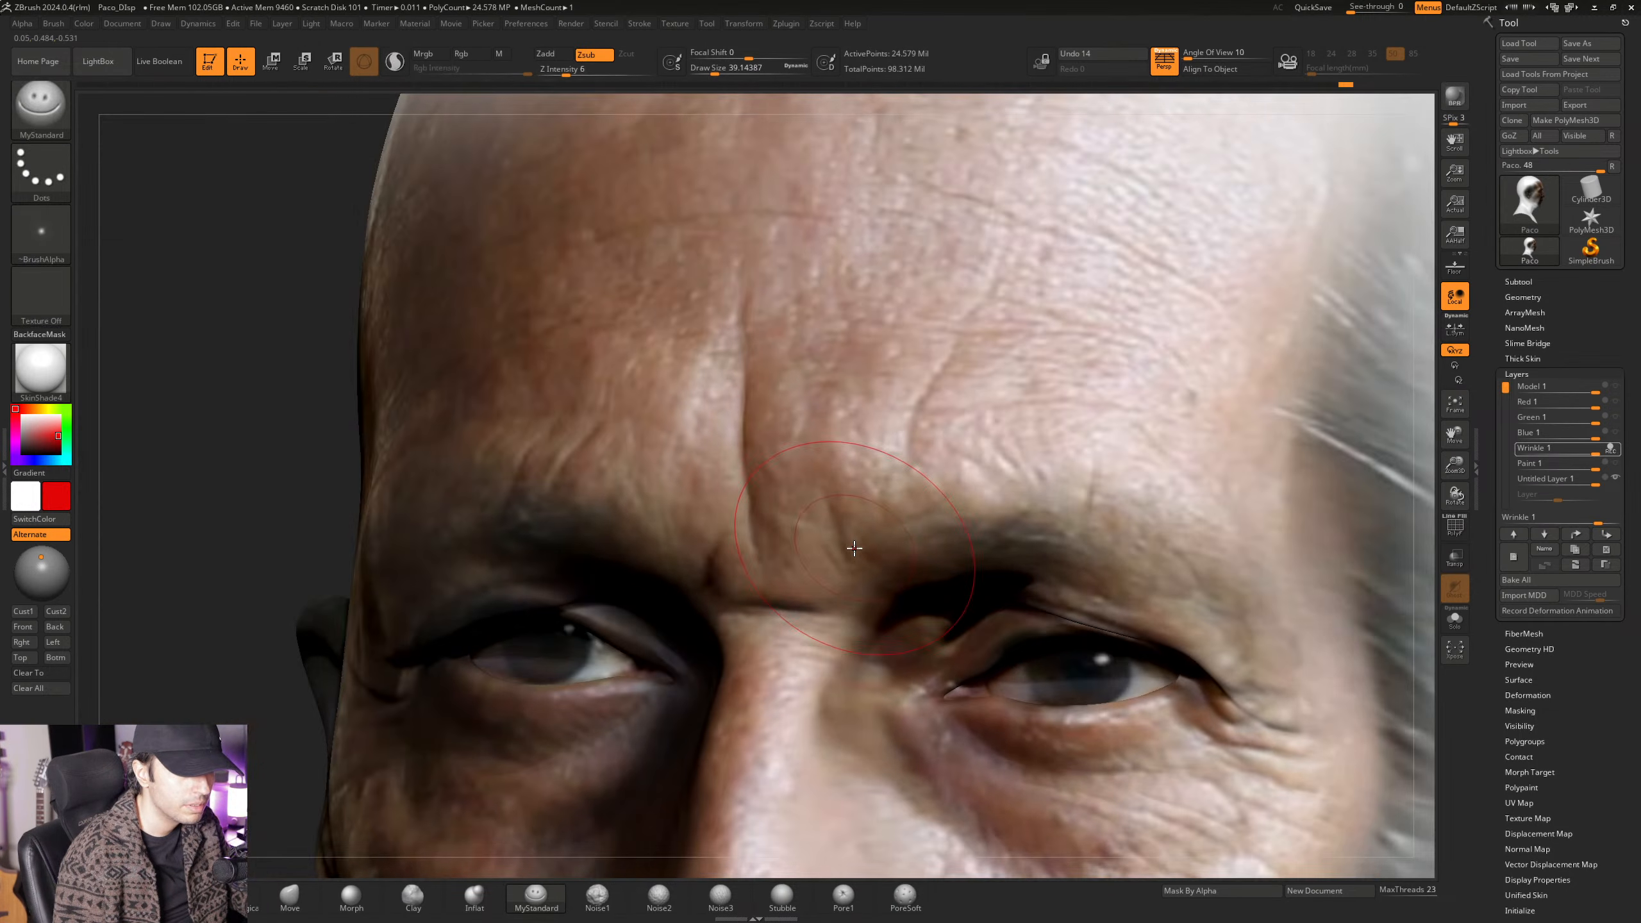
{"action": "key", "text": "space"}
{"action": "left_click_drag", "start_coordinate": [858, 549], "coordinate": [845, 548]}
{"action": "mouse_move", "coordinate": [845, 548]}
{"action": "right_mouse_down"}
{"action": "mouse_move", "coordinate": [860, 516]}
{"action": "mouse_move", "coordinate": [821, 521]}
{"action": "mouse_move", "coordinate": [837, 553]}
{"action": "right_mouse_up"}
{"action": "key", "text": "space"}
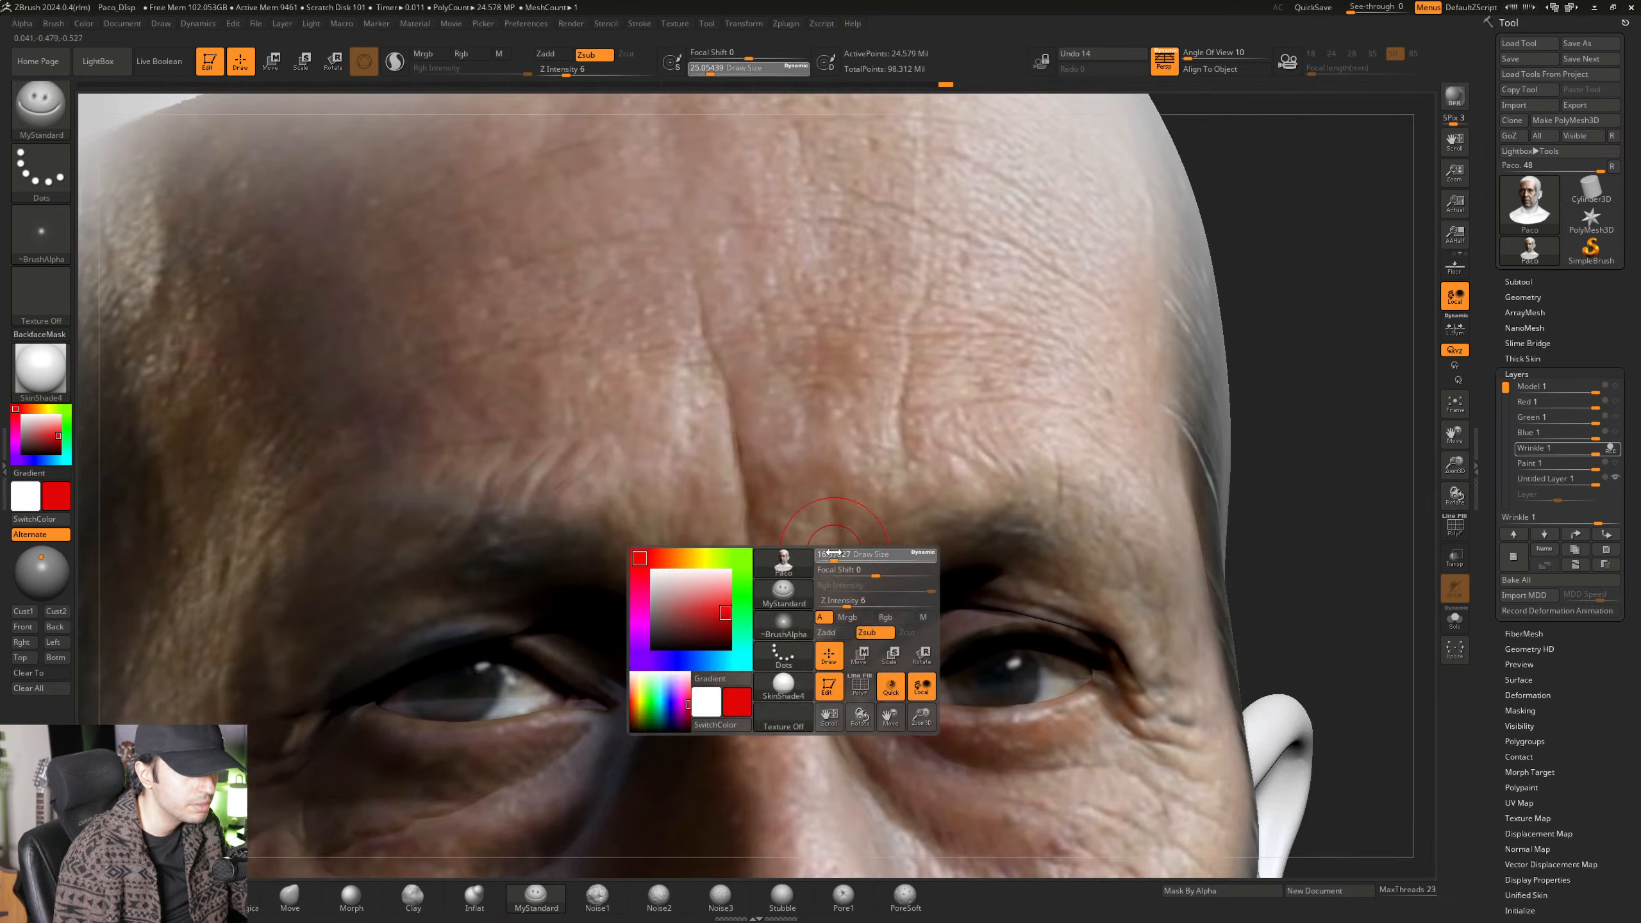
{"action": "left_click_drag", "start_coordinate": [838, 555], "coordinate": [841, 554]}
{"action": "mouse_move", "coordinate": [849, 555]}
{"action": "right_mouse_down"}
{"action": "mouse_move", "coordinate": [886, 682]}
{"action": "mouse_move", "coordinate": [863, 687]}
{"action": "mouse_move", "coordinate": [752, 537]}
{"action": "right_mouse_up"}
{"action": "mouse_move", "coordinate": [753, 536]}
{"action": "right_mouse_down"}
{"action": "mouse_move", "coordinate": [791, 532]}
{"action": "mouse_move", "coordinate": [828, 626]}
{"action": "mouse_move", "coordinate": [790, 560]}
{"action": "mouse_move", "coordinate": [764, 589]}
{"action": "right_mouse_up"}
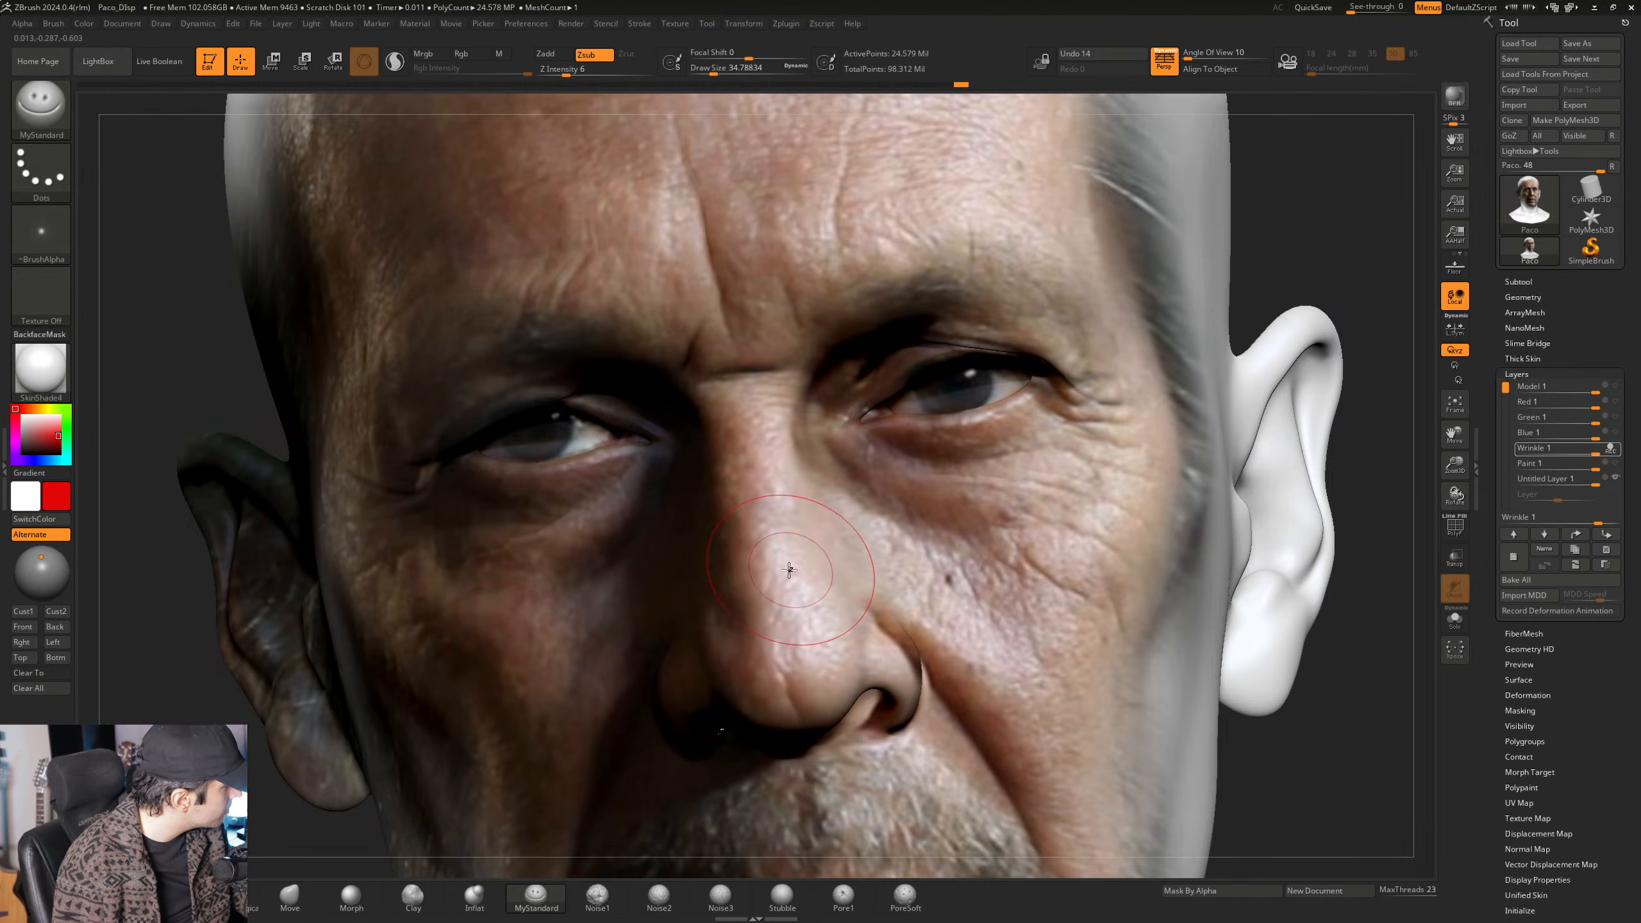
{"action": "right_click_drag", "start_coordinate": [789, 570], "coordinate": [787, 569]}
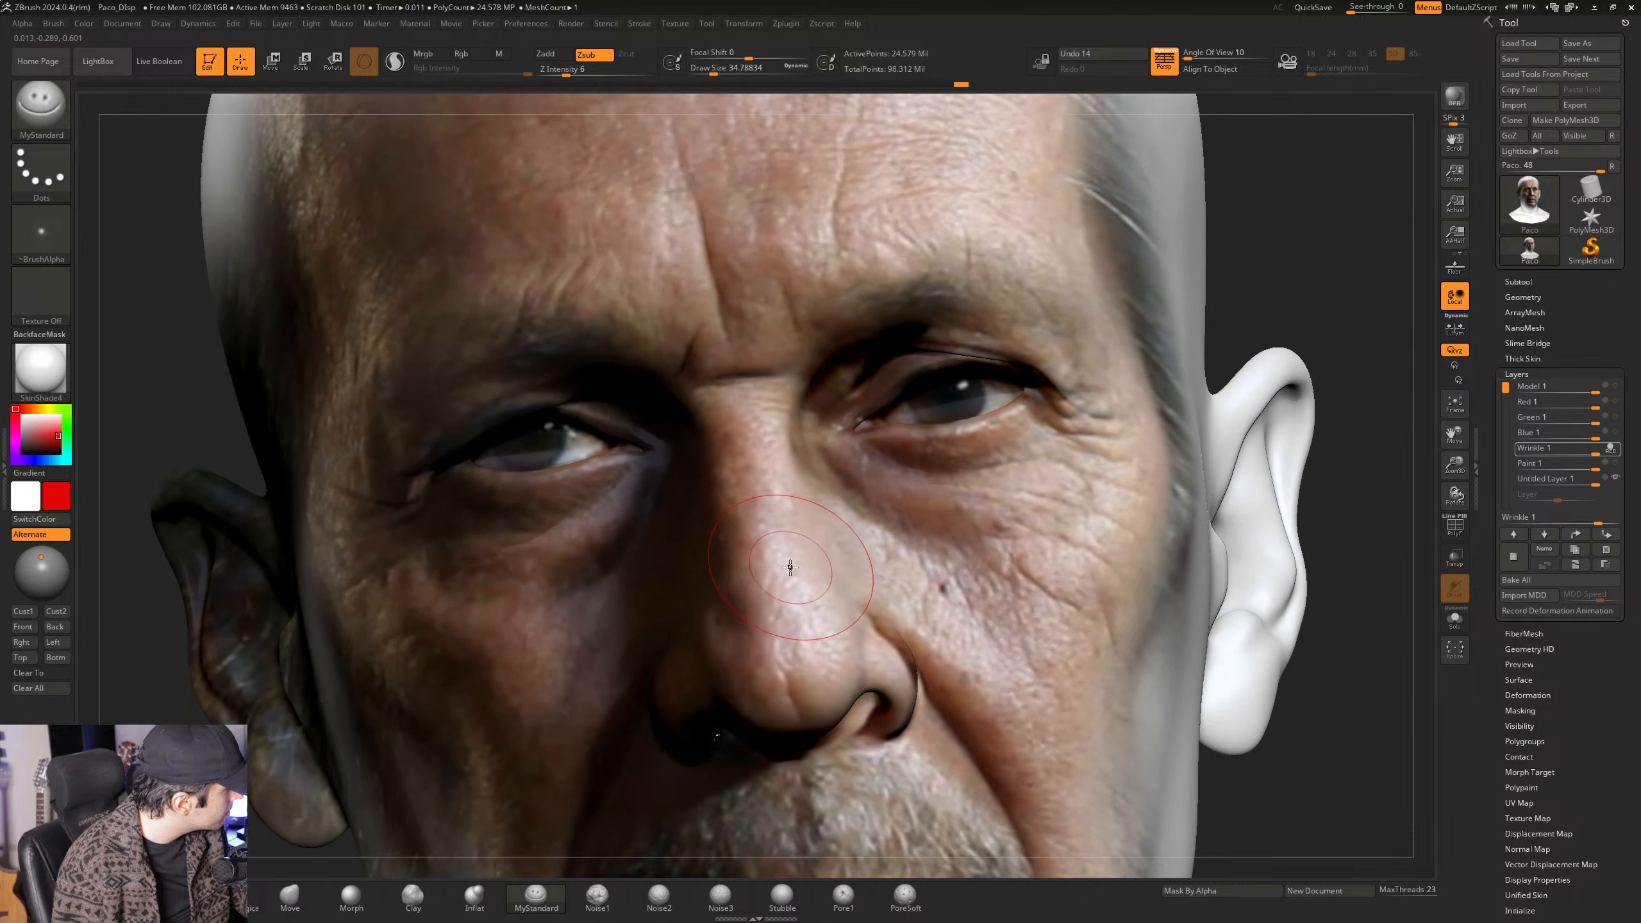
{"action": "key", "text": "ctrl"}
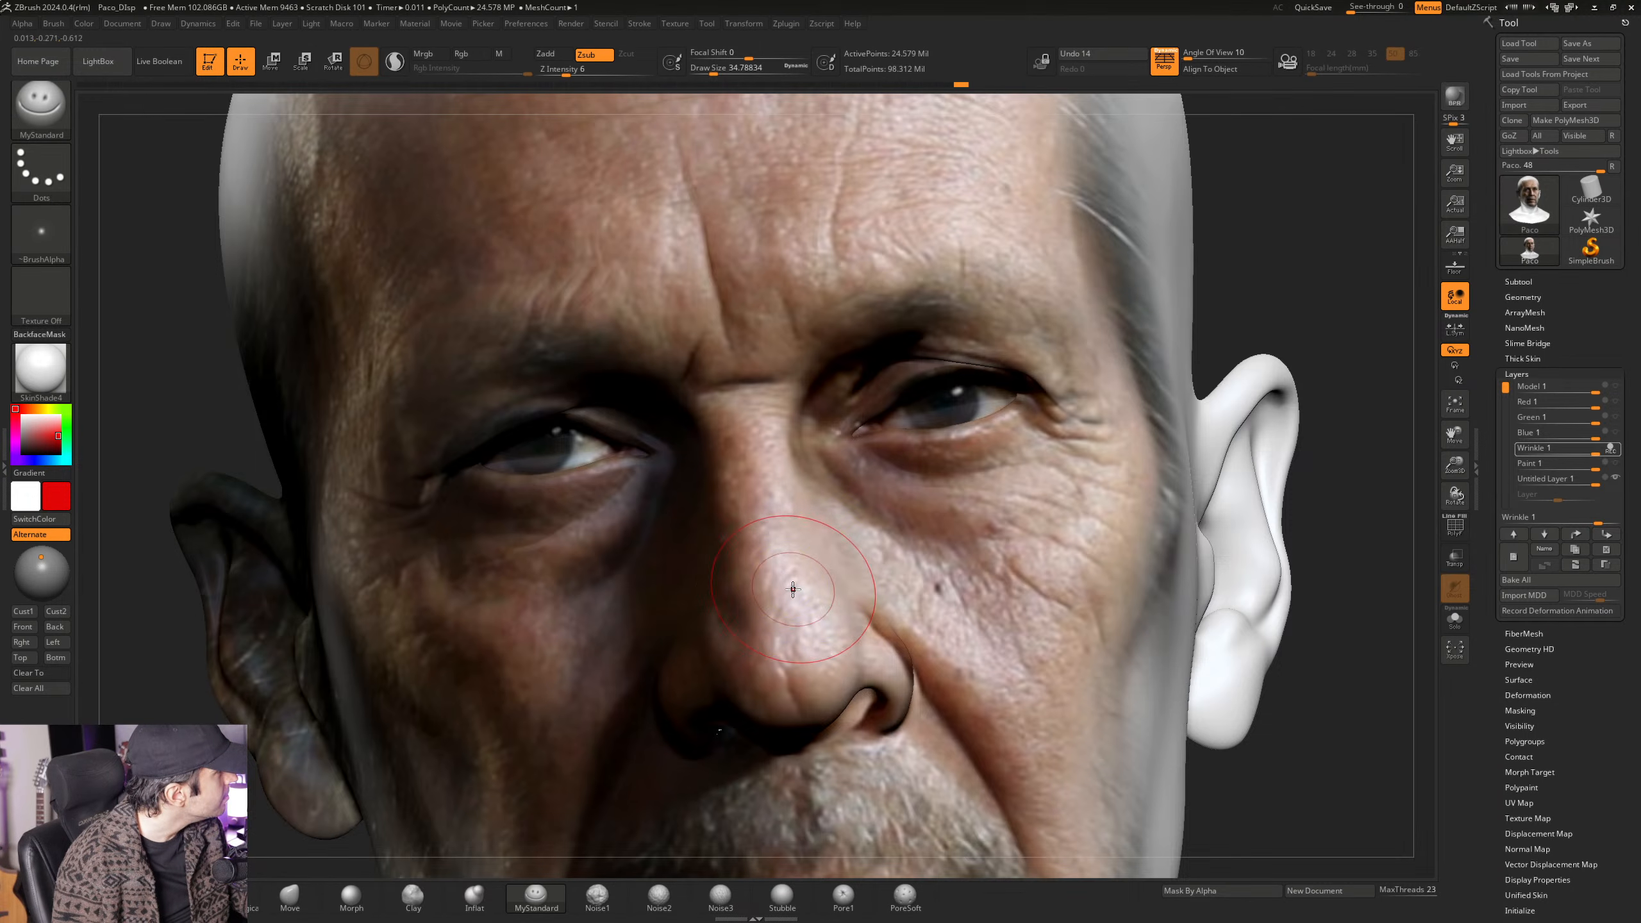
{"action": "right_click_drag", "start_coordinate": [796, 580], "coordinate": [797, 587]}
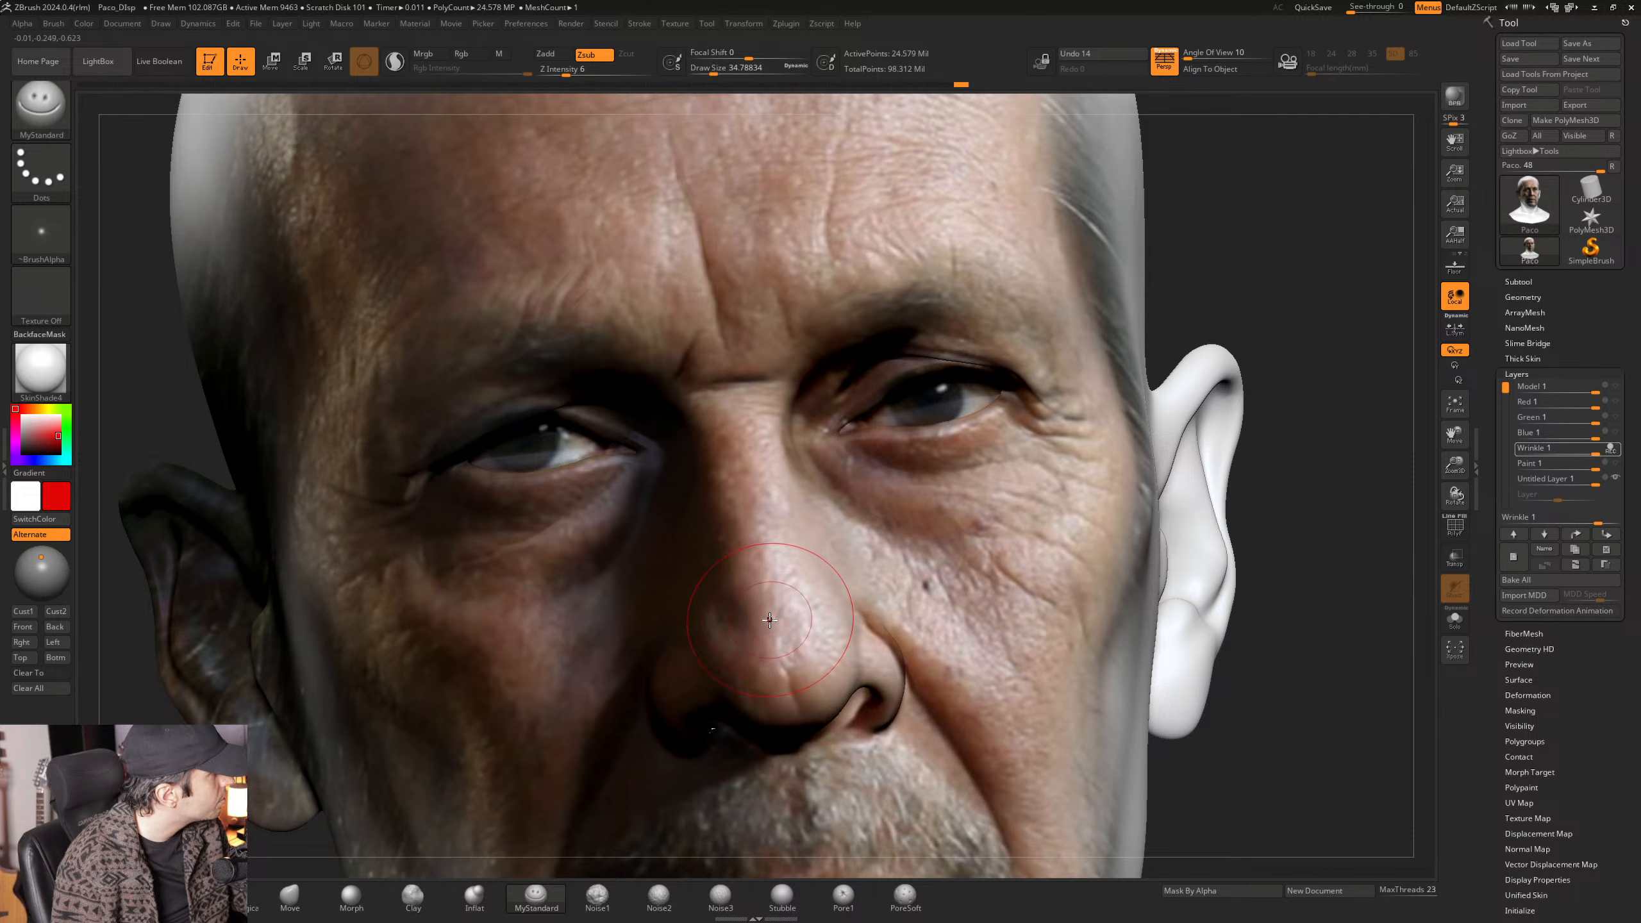
{"action": "right_click_drag", "start_coordinate": [779, 611], "coordinate": [760, 642]}
Stop recording on the Wrinkle layer and hide the photo paint on Untitled Layer to inspect the bare sculpted wrinkles.
{"action": "right_click_drag", "start_coordinate": [775, 655], "coordinate": [786, 624], "text": "ctrl"}
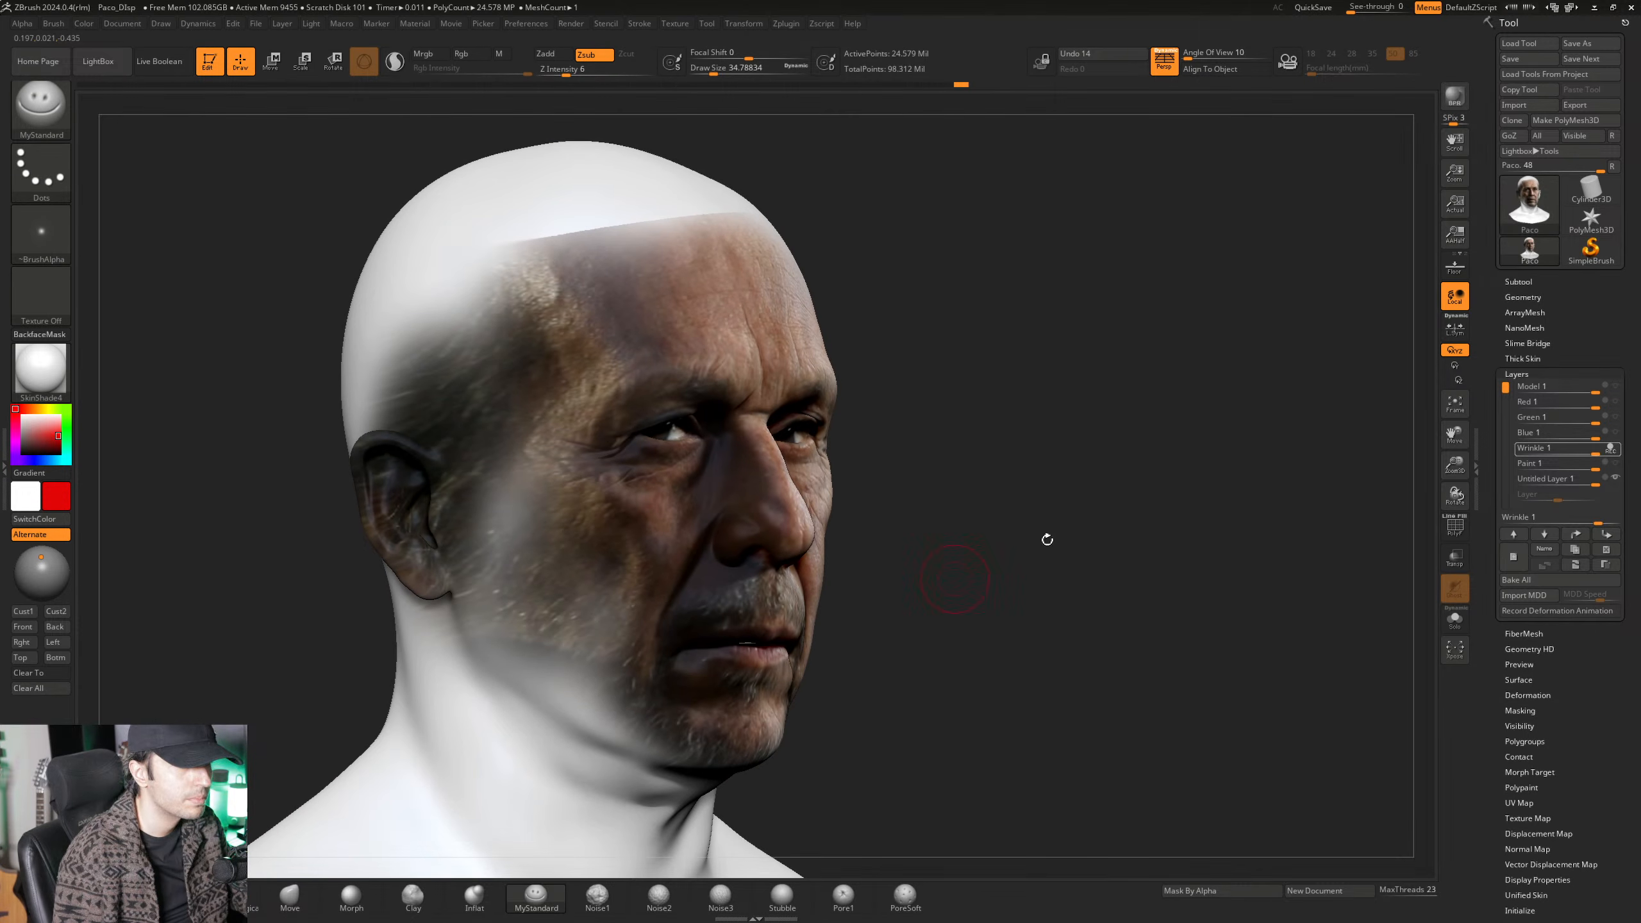
{"action": "left_click", "coordinate": [1615, 449]}
{"action": "left_click", "coordinate": [1616, 478]}
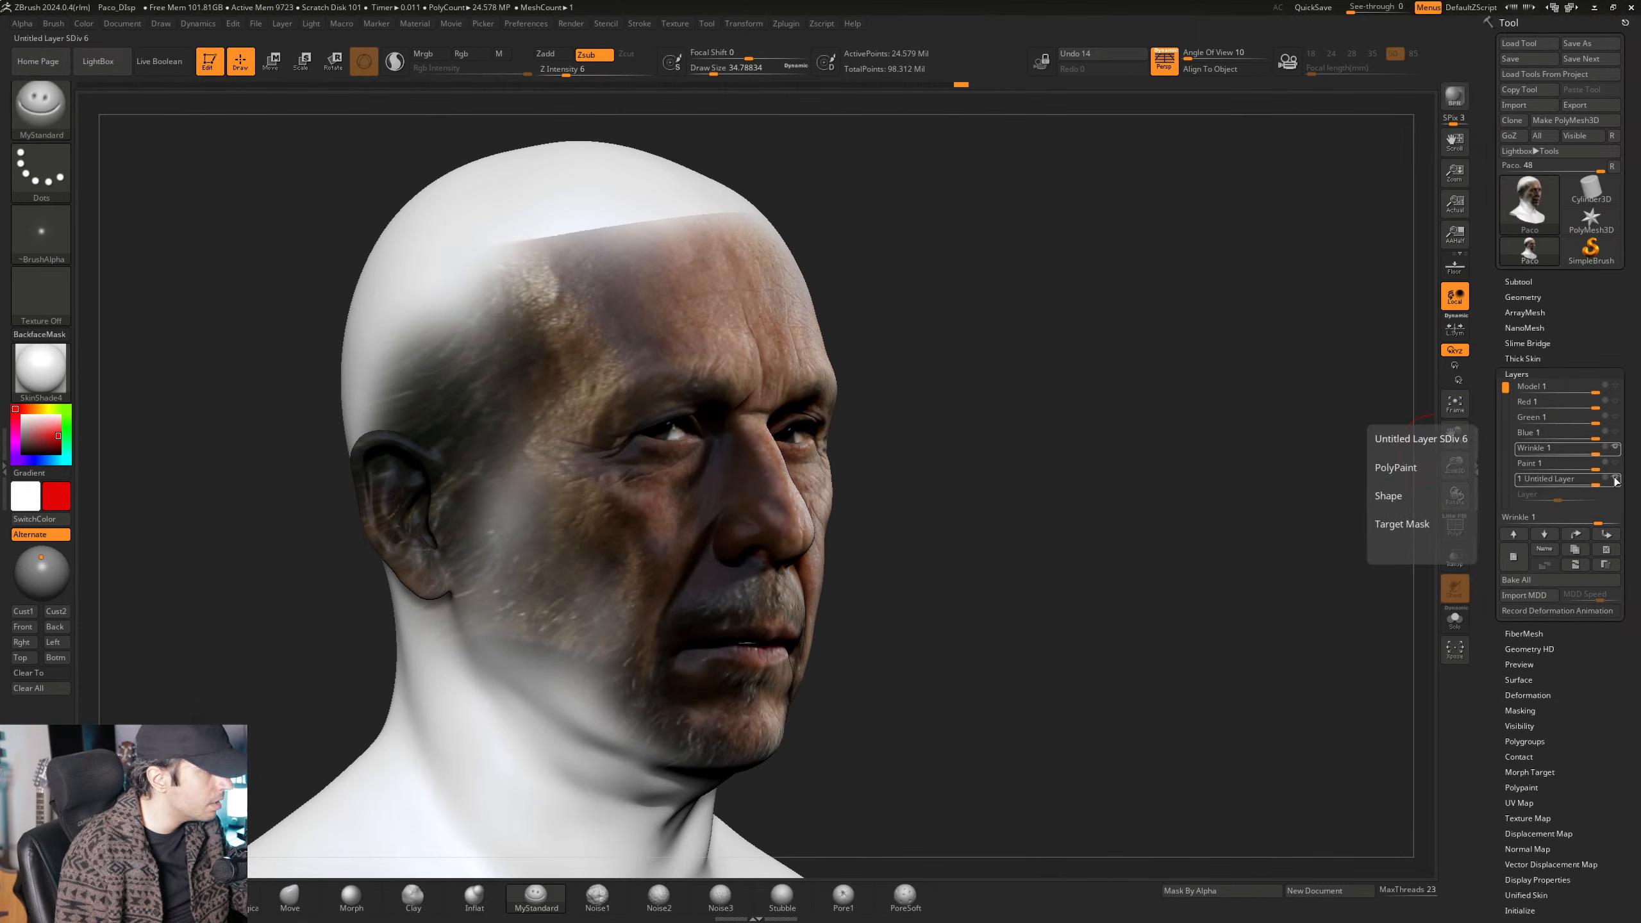
{"action": "left_click", "coordinate": [1617, 481]}
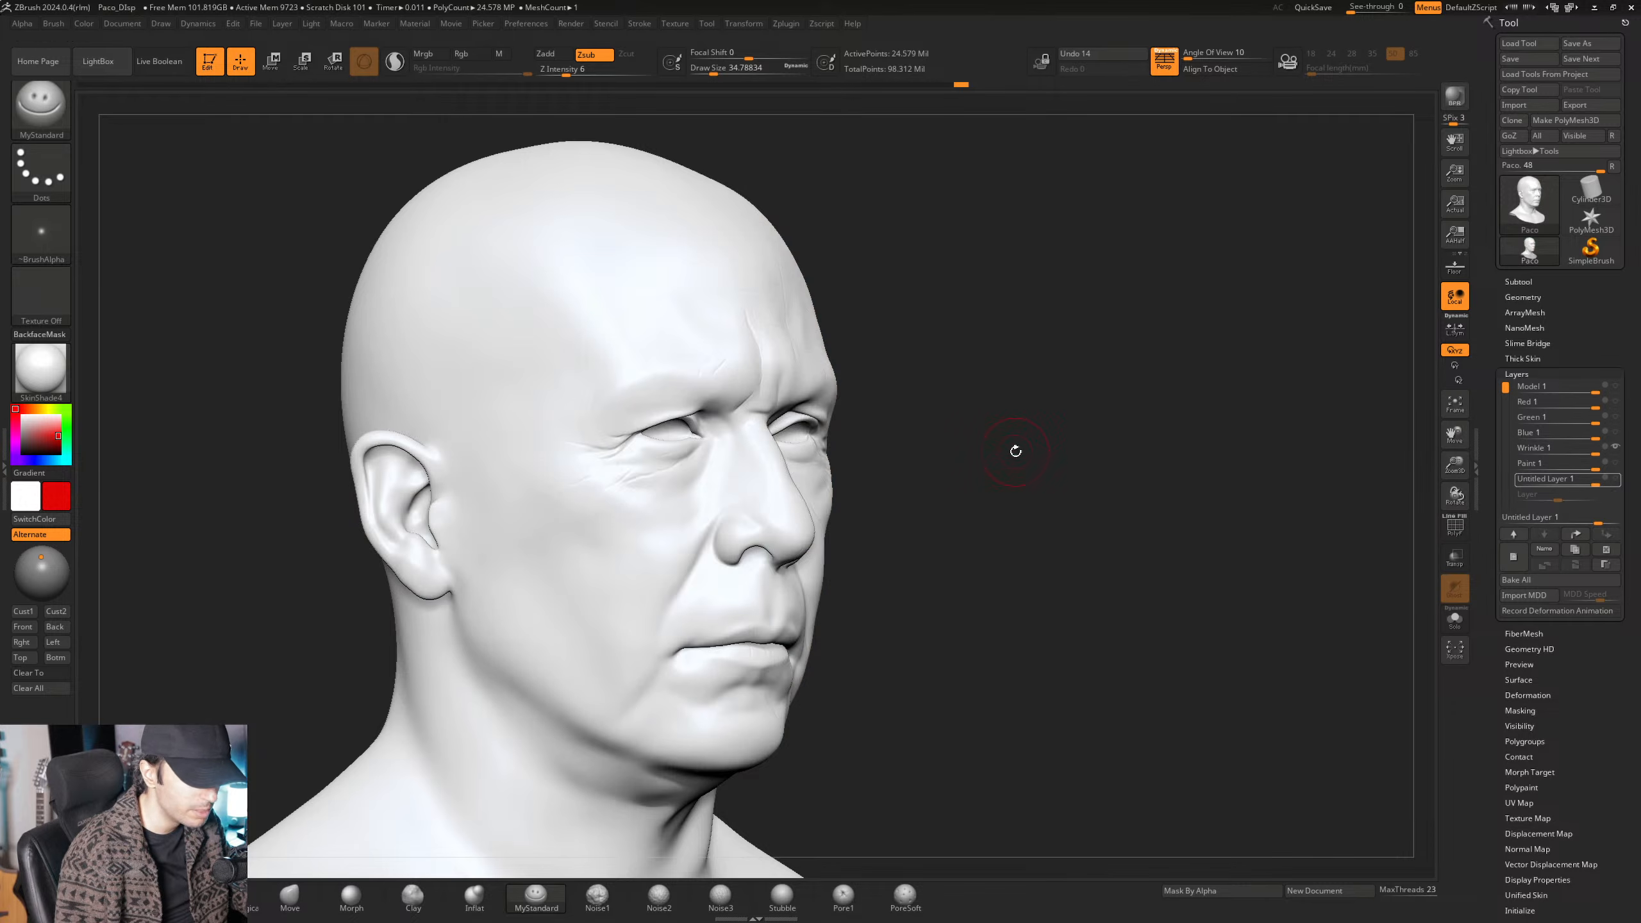
{"action": "mouse_move", "coordinate": [955, 448]}
{"action": "left_mouse_down", "text": "shift"}
{"action": "mouse_move", "coordinate": [836, 462]}
{"action": "mouse_move", "coordinate": [897, 443]}
{"action": "left_mouse_up", "text": "shift"}
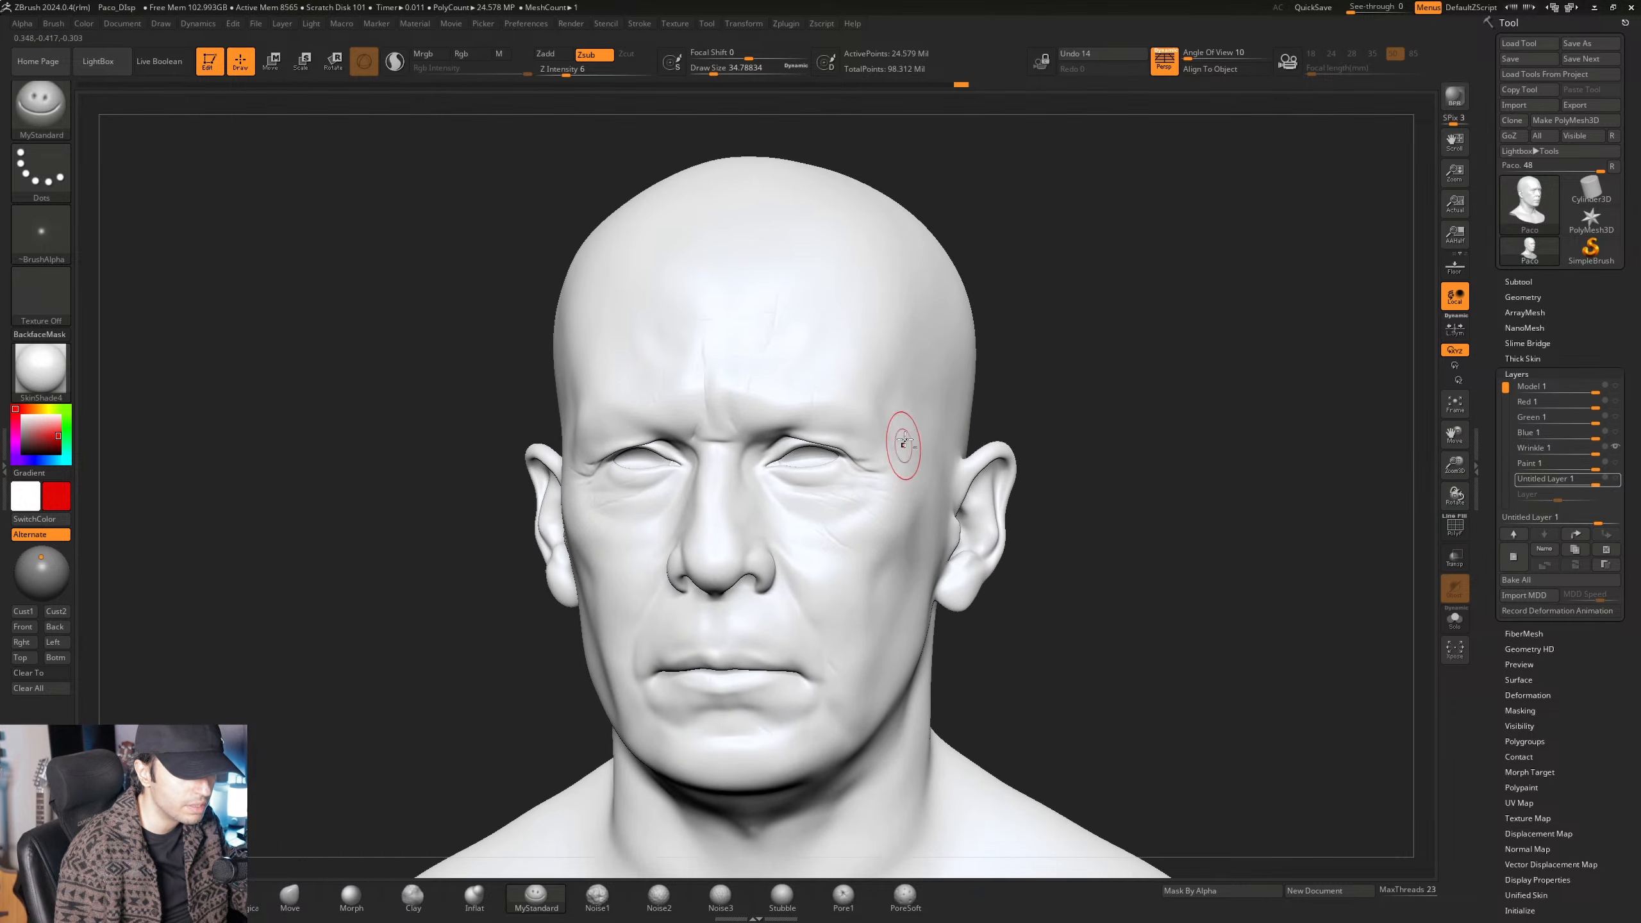
{"action": "mouse_move", "coordinate": [735, 327]}
{"action": "right_mouse_down", "text": "ctrl"}
{"action": "mouse_move", "coordinate": [869, 381]}
{"action": "mouse_move", "coordinate": [801, 411]}
{"action": "mouse_move", "coordinate": [836, 421]}
{"action": "mouse_move", "coordinate": [831, 443]}
{"action": "mouse_move", "coordinate": [928, 420]}
{"action": "right_mouse_up", "text": "ctrl"}
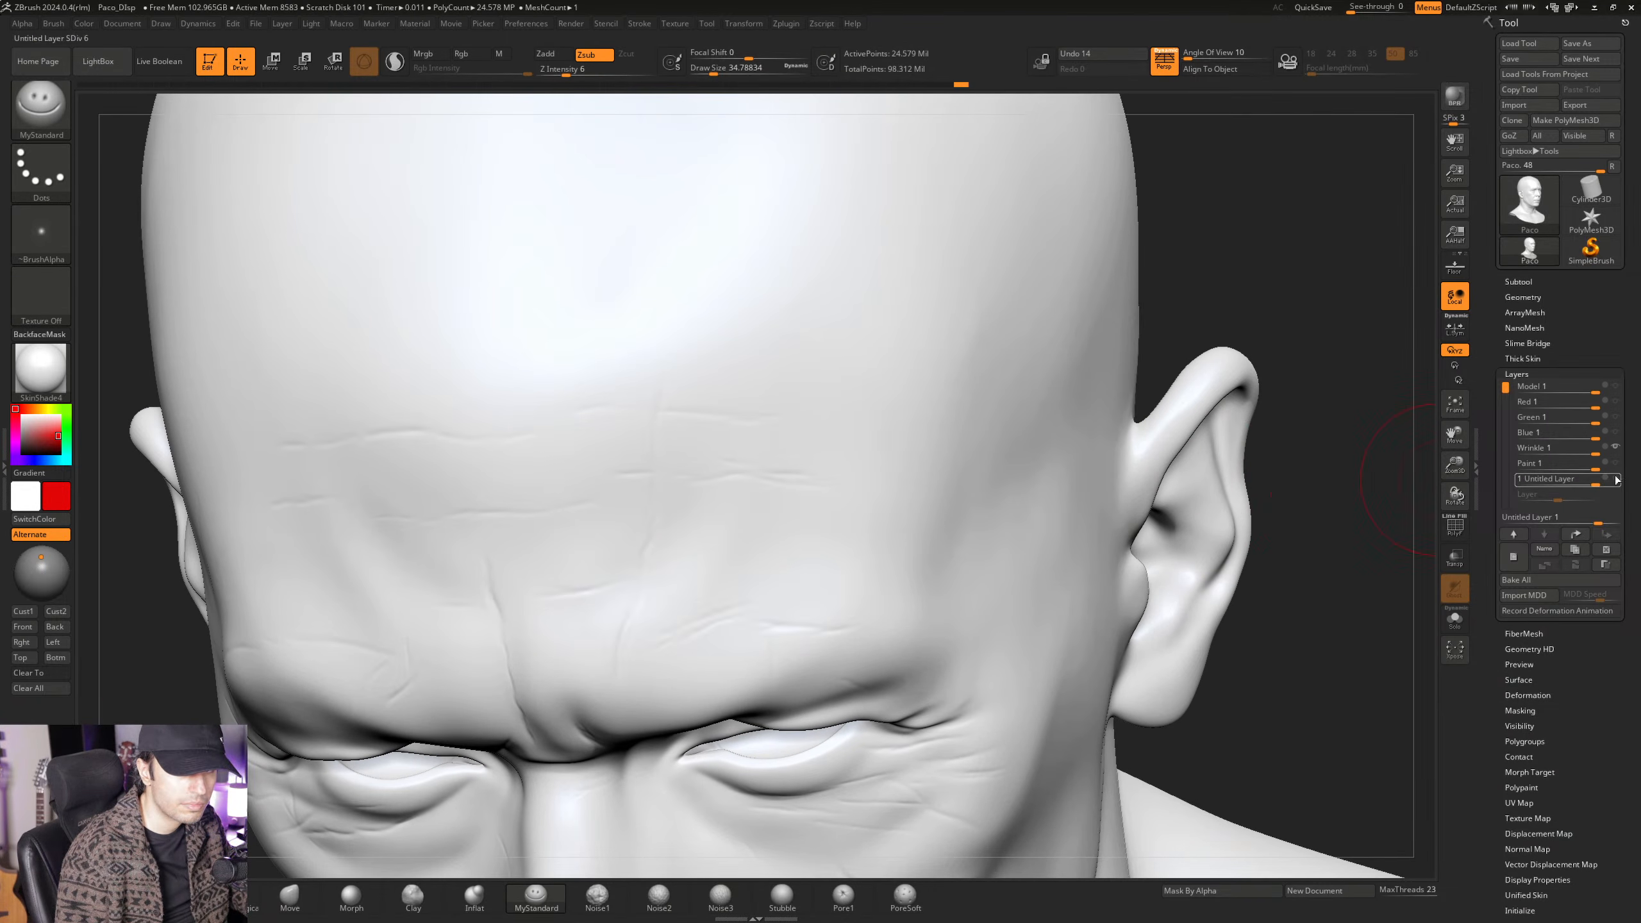
Switch the photo paint layer on and off over the forehead to compare the sculpted wrinkles with the photo, leaving it visible.
{"action": "mouse_move", "coordinate": [1618, 479]}
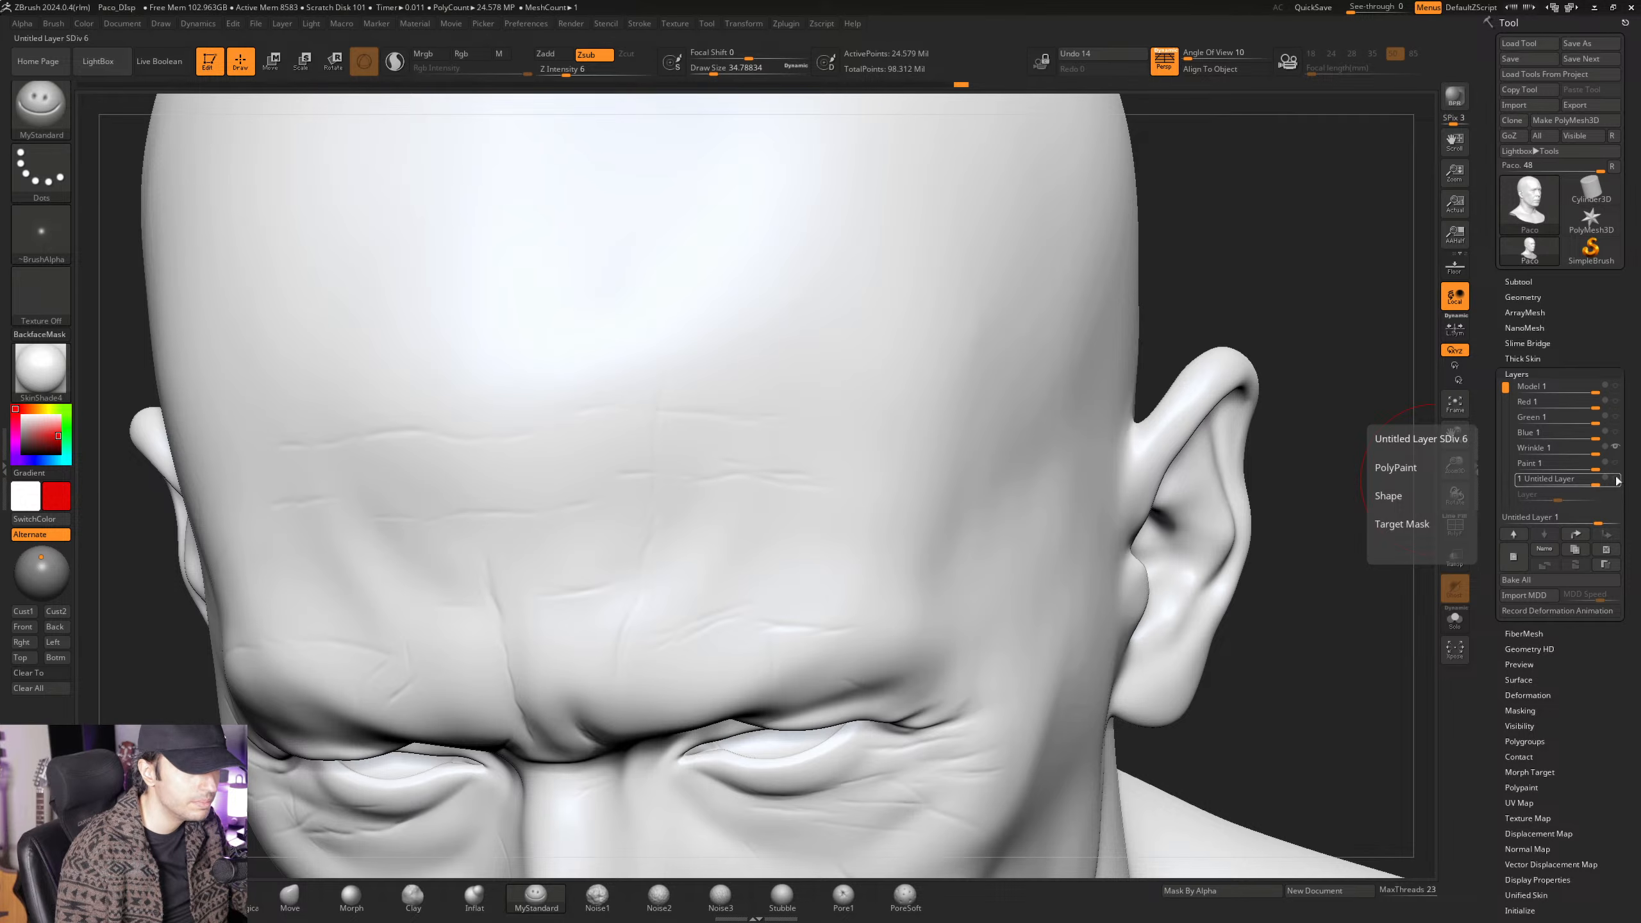
{"action": "left_click", "coordinate": [1618, 479]}
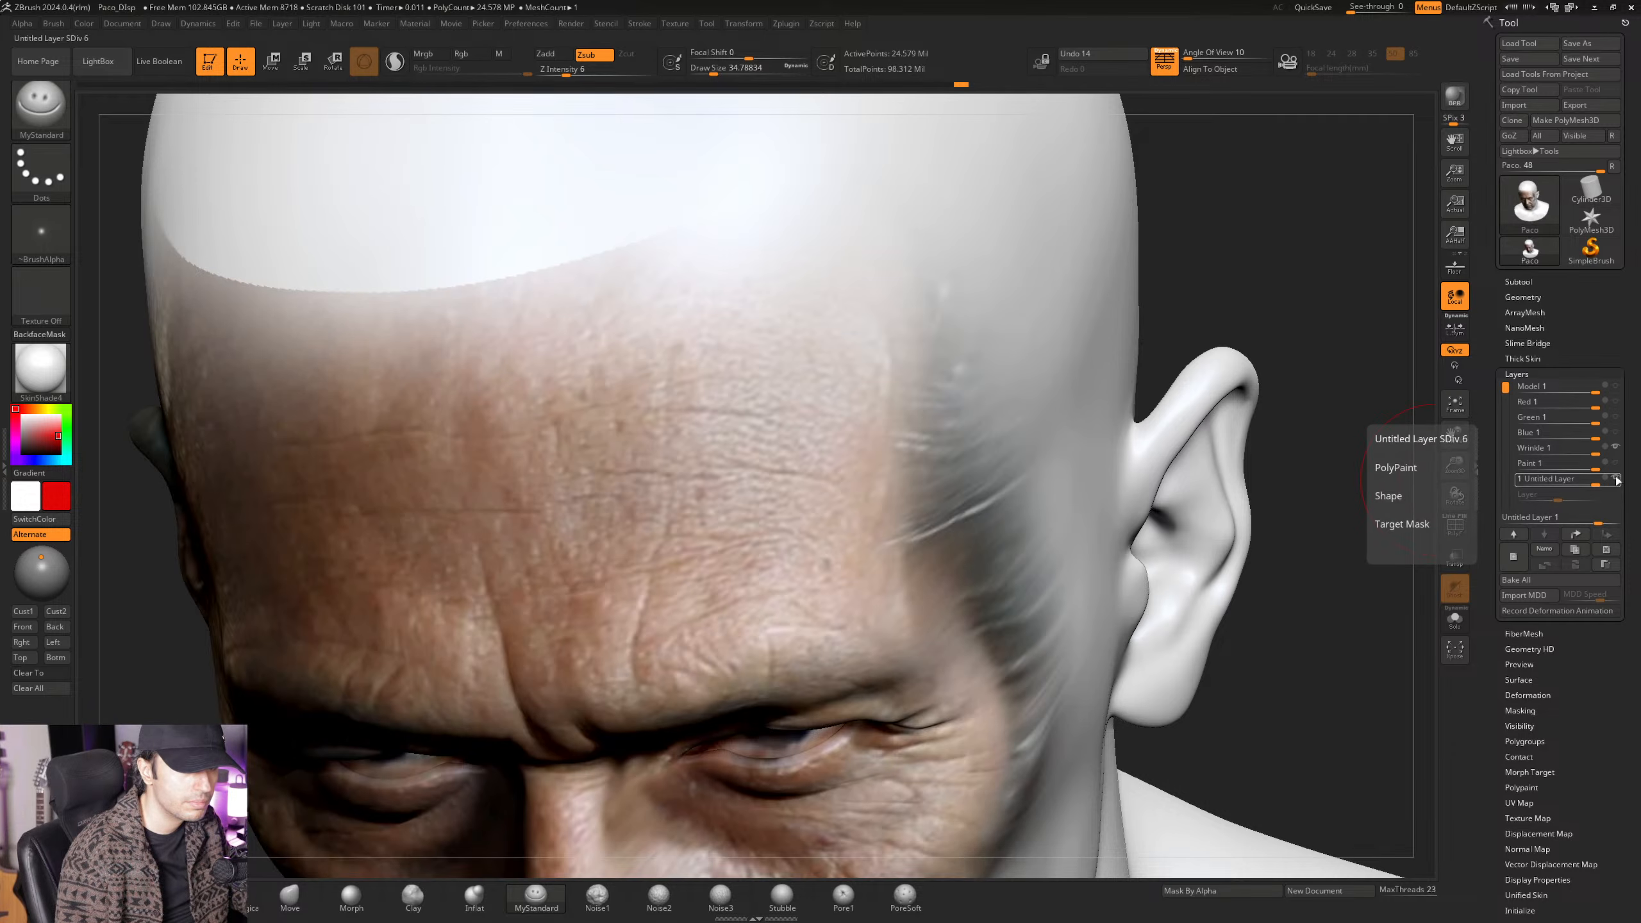
{"action": "left_click", "coordinate": [1618, 479]}
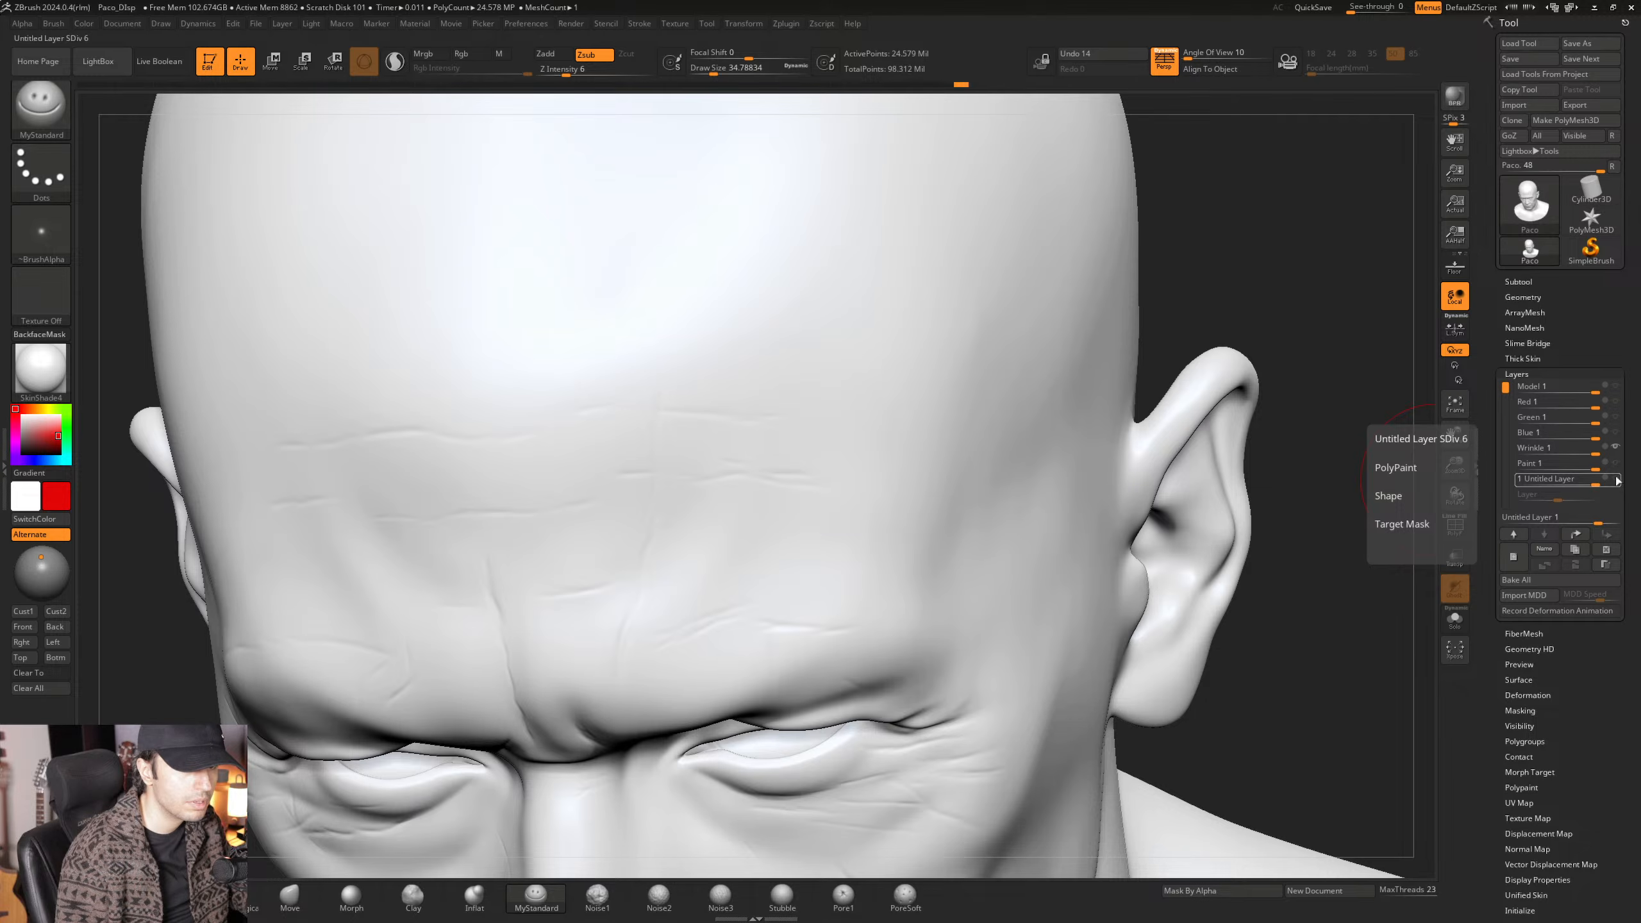
{"action": "left_click", "coordinate": [1617, 479]}
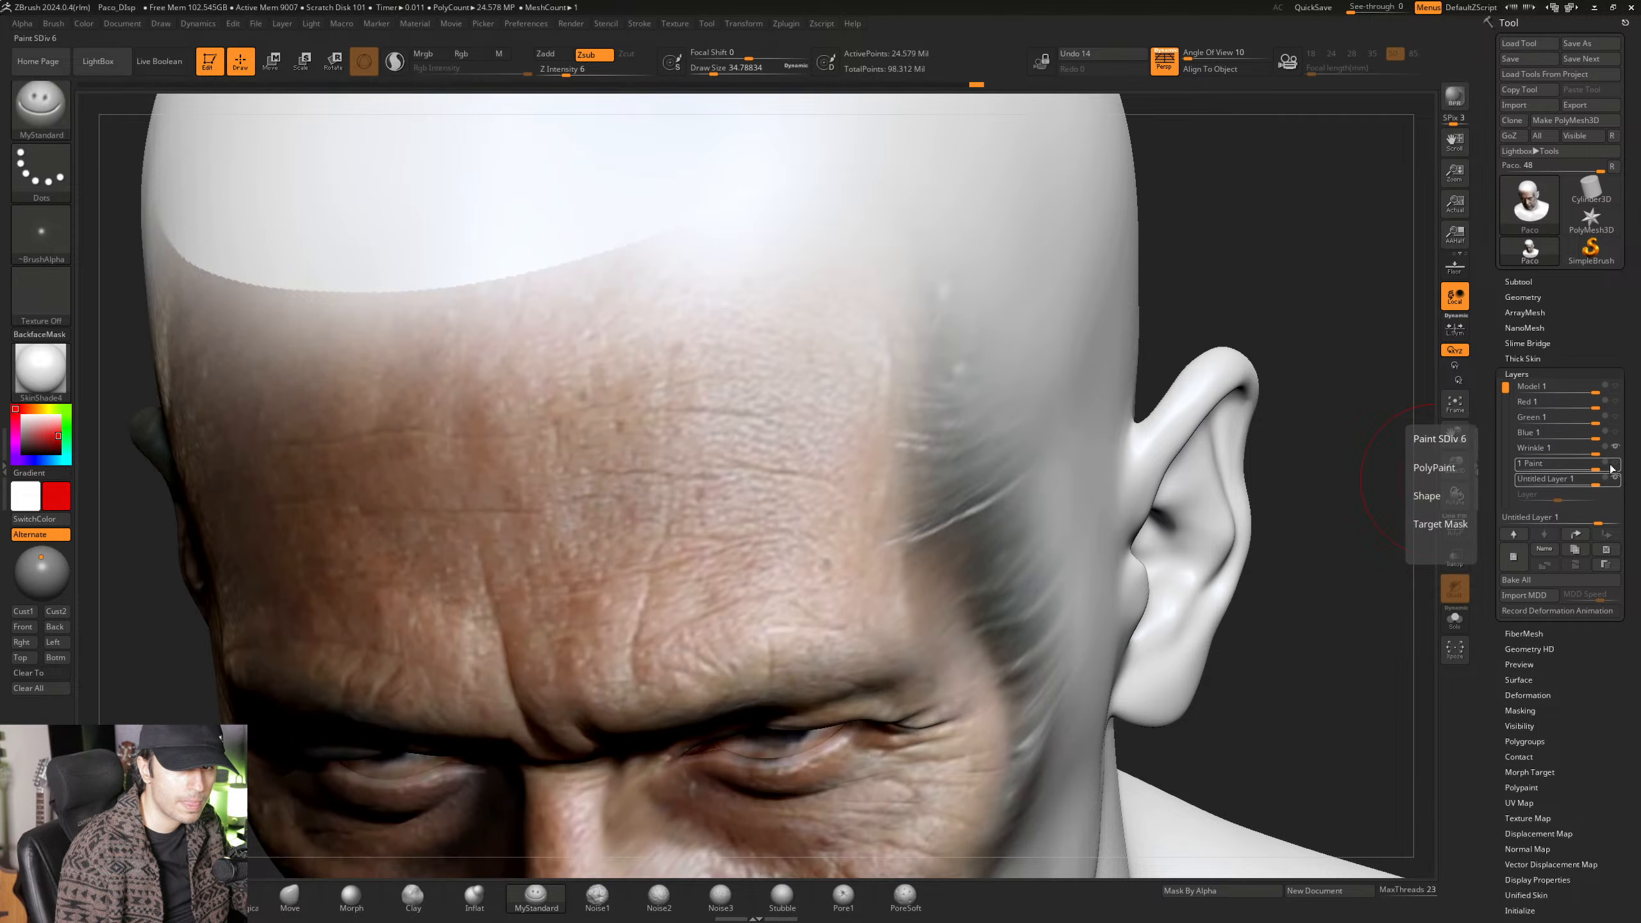
Resume recording on the Wrinkle layer and carve more wrinkles across the forehead and above the model's right brow.
{"action": "left_click", "coordinate": [1606, 447]}
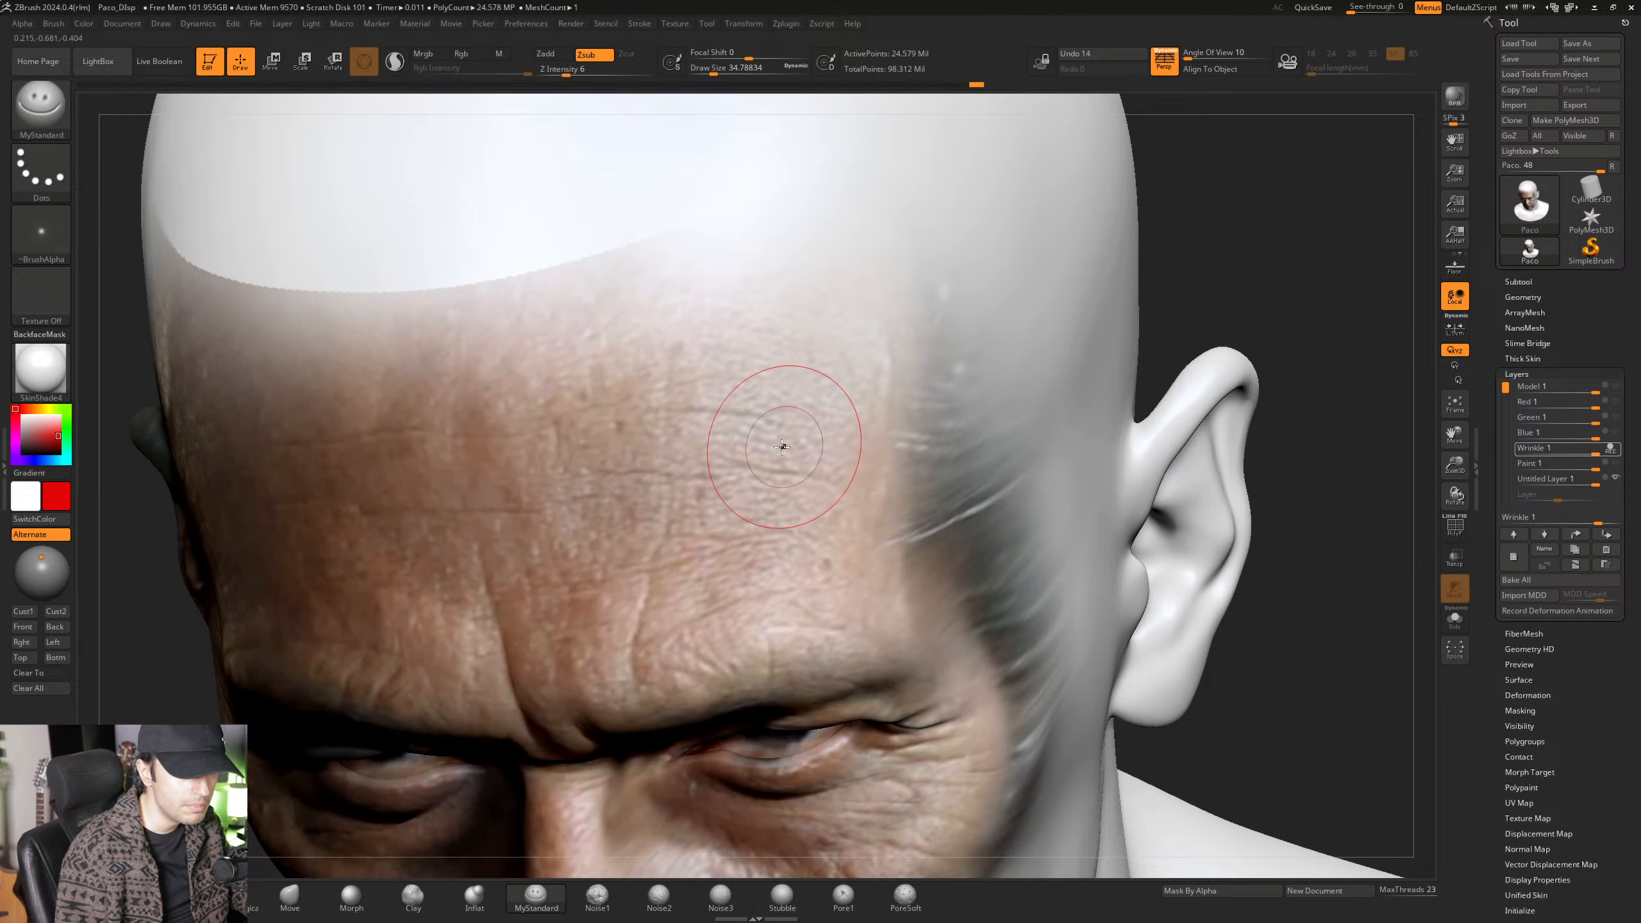
{"action": "mouse_move", "coordinate": [688, 550]}
{"action": "right_mouse_down"}
{"action": "mouse_move", "coordinate": [703, 537]}
{"action": "mouse_move", "coordinate": [619, 584]}
{"action": "right_mouse_up"}
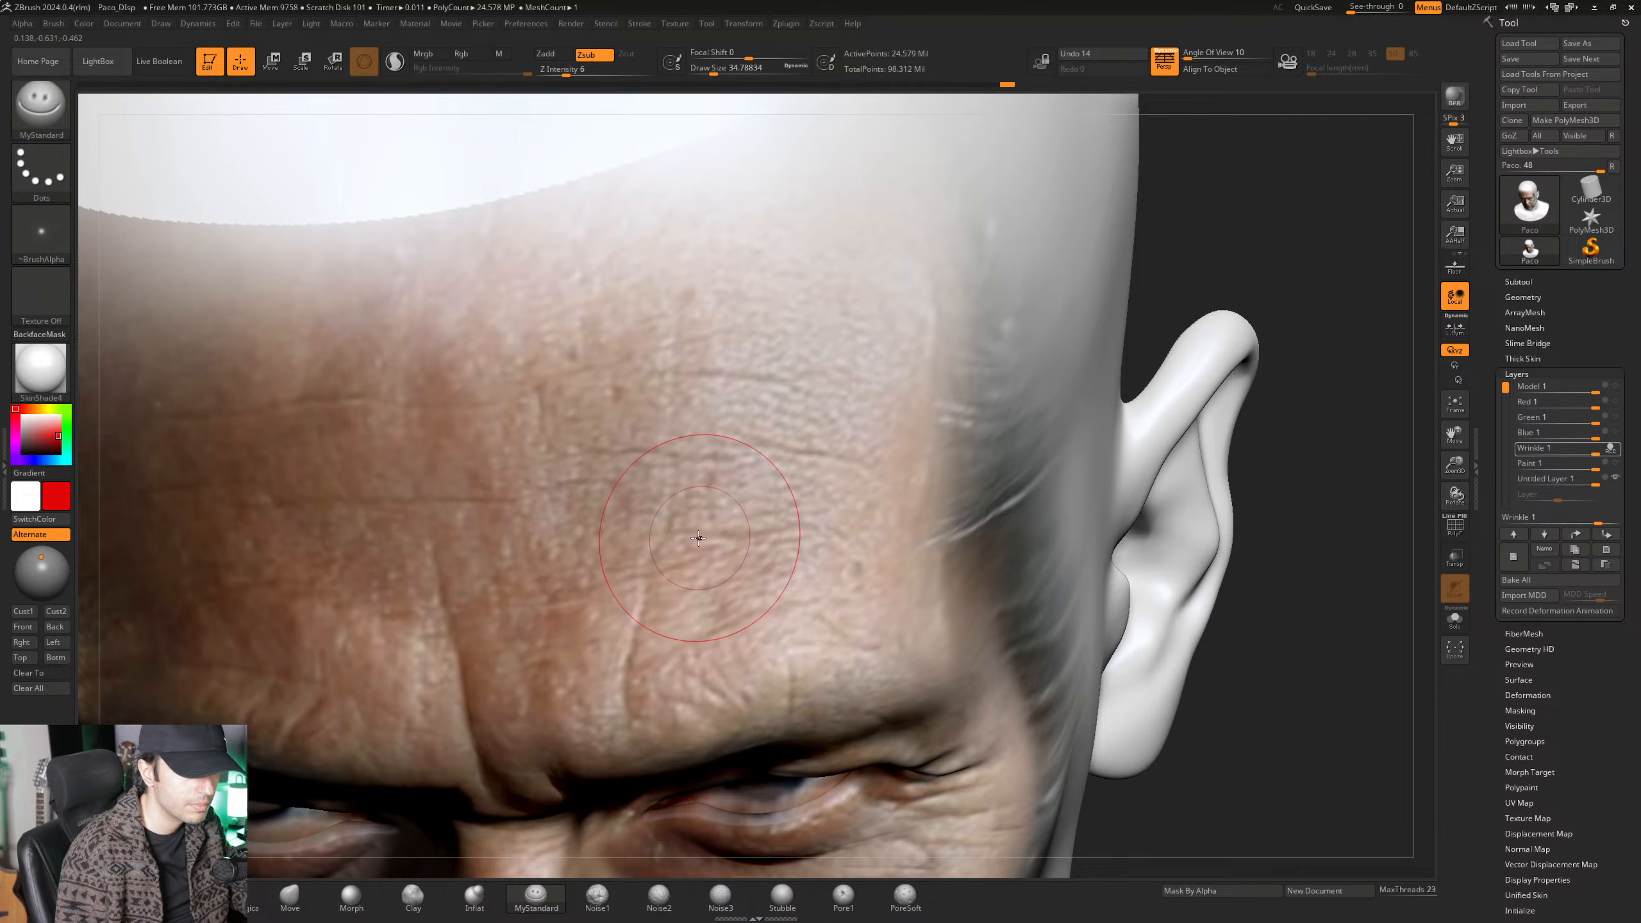
{"action": "right_click_drag", "start_coordinate": [586, 564], "coordinate": [516, 490]}
{"action": "mouse_move", "coordinate": [620, 459]}
{"action": "right_mouse_down", "text": "ctrl"}
{"action": "mouse_move", "coordinate": [630, 413]}
{"action": "mouse_move", "coordinate": [675, 438]}
{"action": "mouse_move", "coordinate": [638, 458]}
{"action": "mouse_move", "coordinate": [575, 447]}
{"action": "mouse_move", "coordinate": [615, 462]}
{"action": "mouse_move", "coordinate": [645, 510]}
{"action": "mouse_move", "coordinate": [604, 543]}
{"action": "mouse_move", "coordinate": [562, 485]}
{"action": "right_mouse_up", "text": "ctrl"}
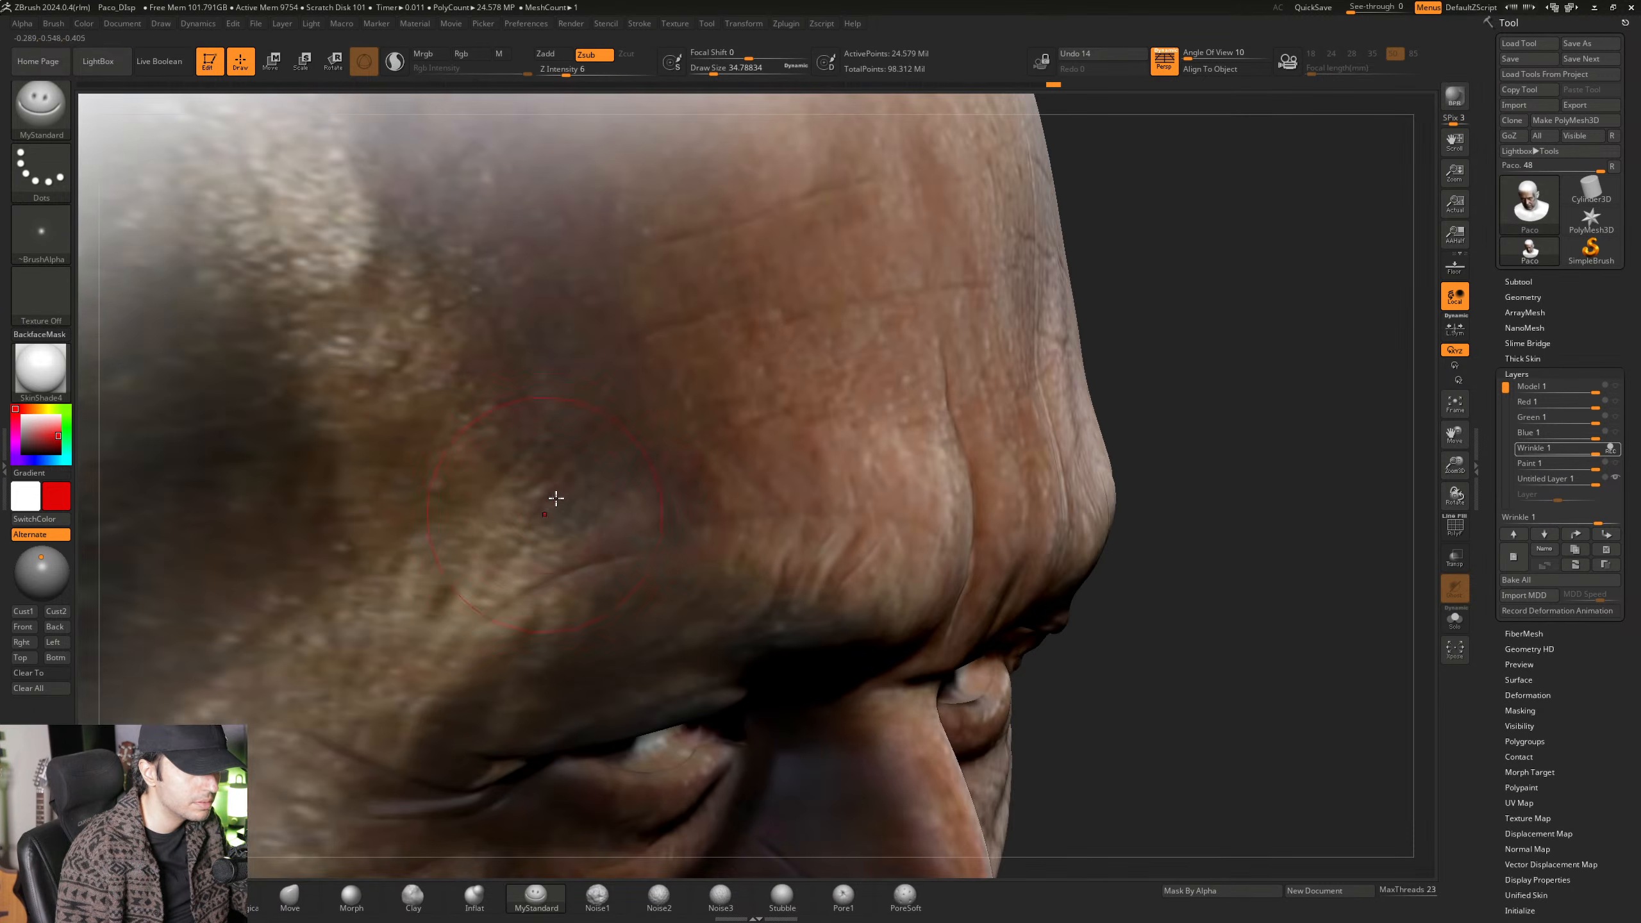
Select the three-quarter portrait photo from the loaded textures and add it to Spotlight over the whole head.
{"action": "mouse_move", "coordinate": [548, 542]}
{"action": "right_mouse_down", "text": "alt"}
{"action": "mouse_move", "coordinate": [677, 571]}
{"action": "mouse_move", "coordinate": [743, 420]}
{"action": "mouse_move", "coordinate": [687, 424]}
{"action": "mouse_move", "coordinate": [752, 337]}
{"action": "right_mouse_up", "text": "alt"}
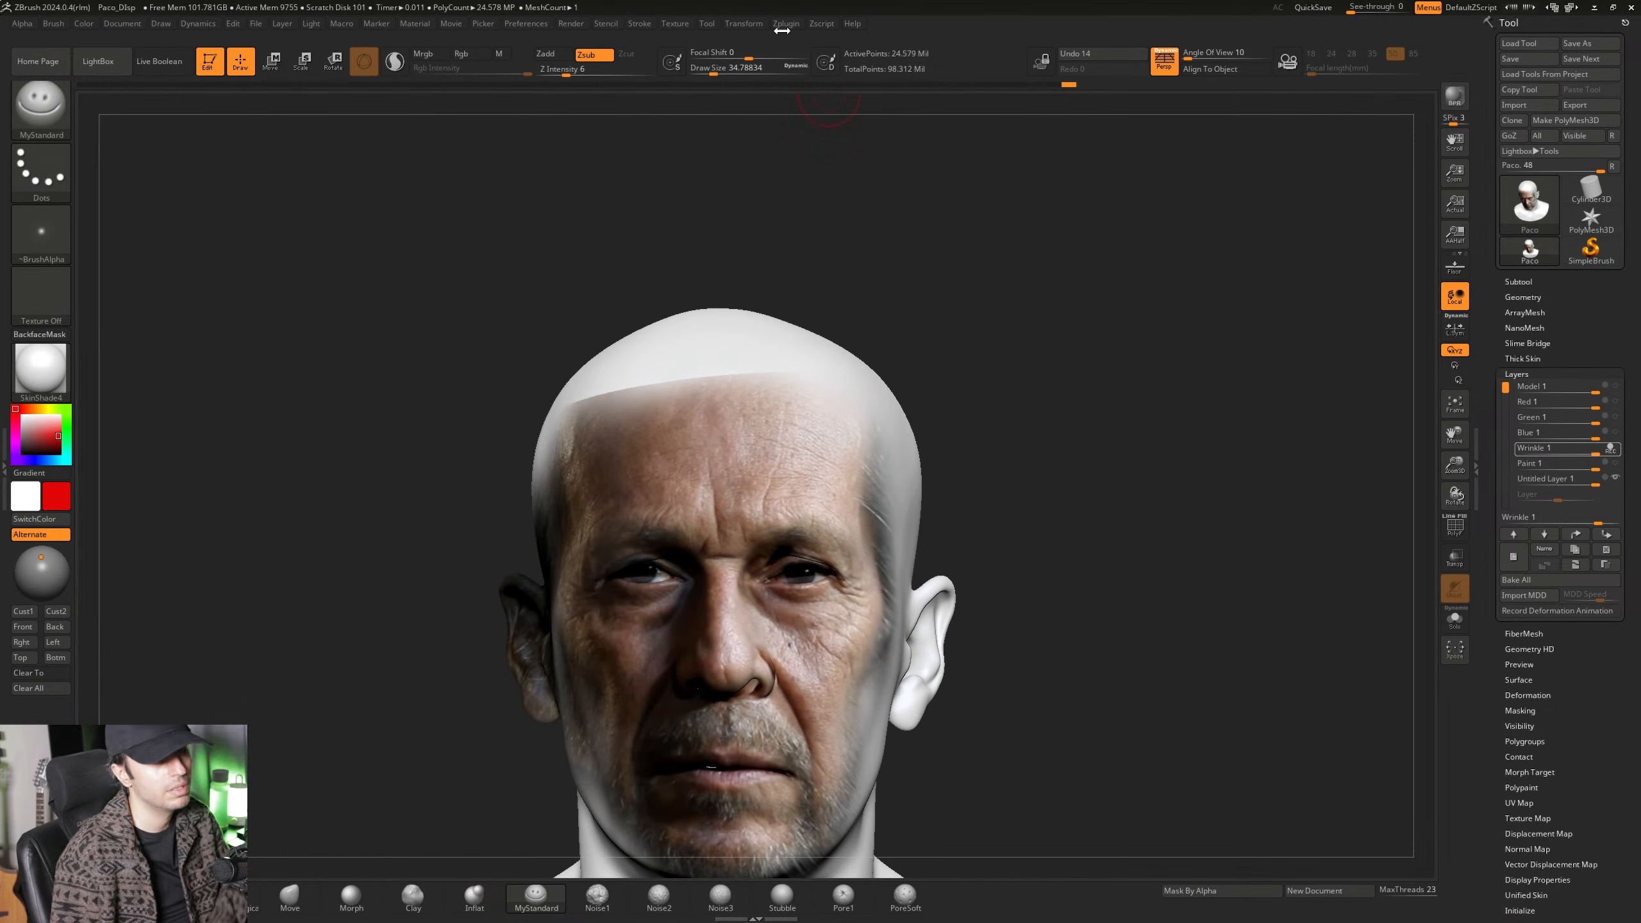
{"action": "left_click", "coordinate": [674, 25]}
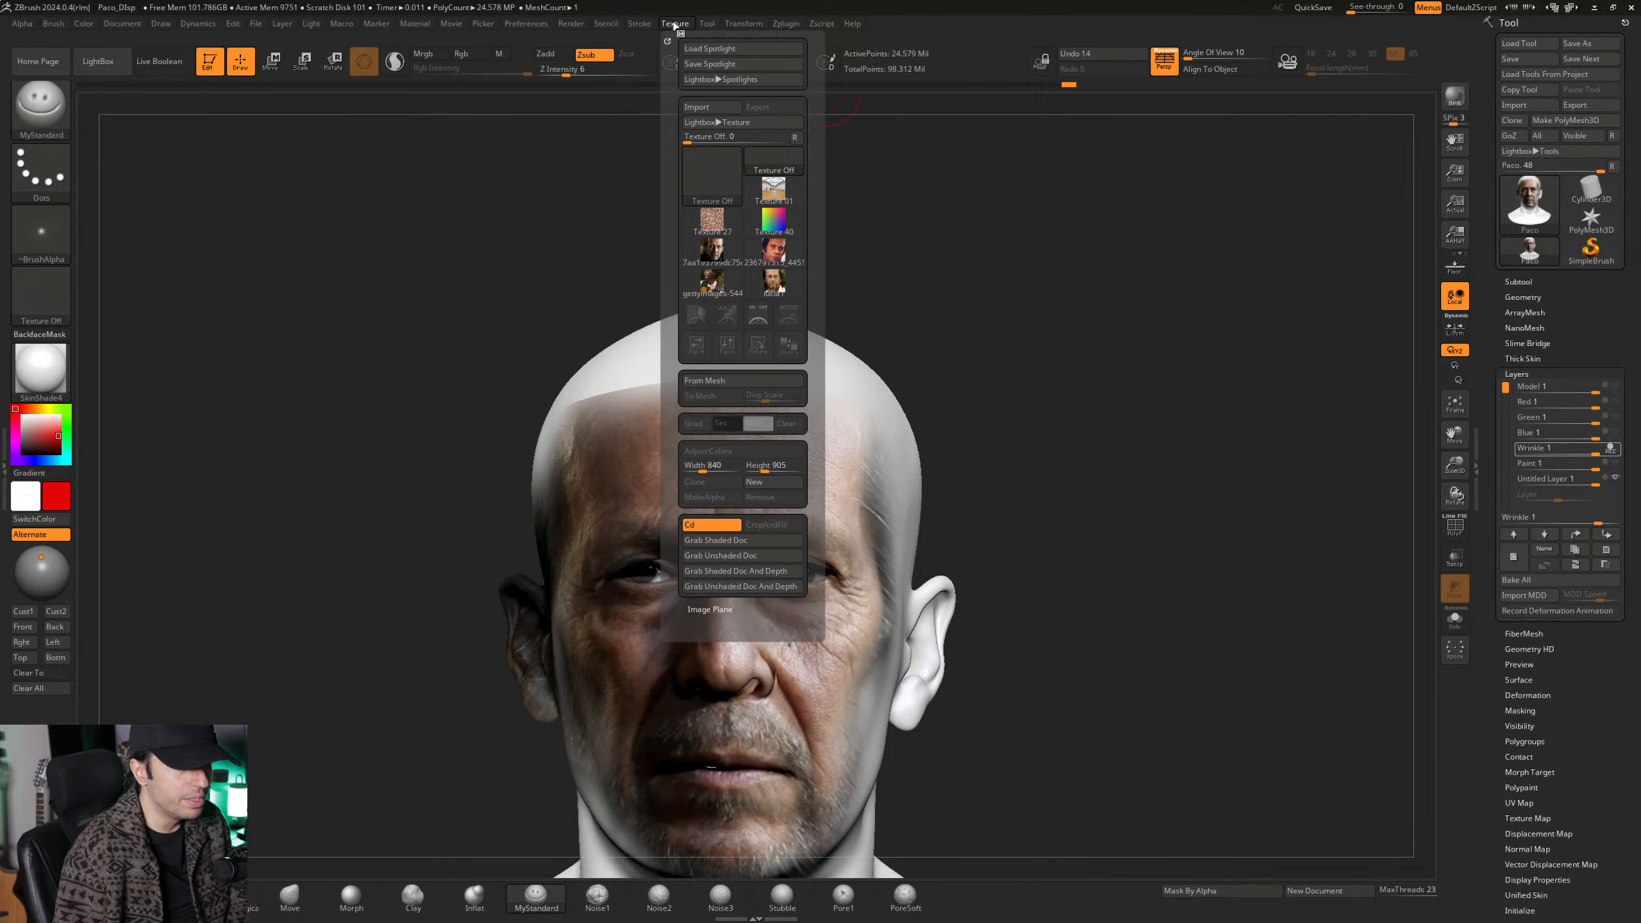
{"action": "left_click", "coordinate": [716, 290]}
{"action": "left_click", "coordinate": [696, 315]}
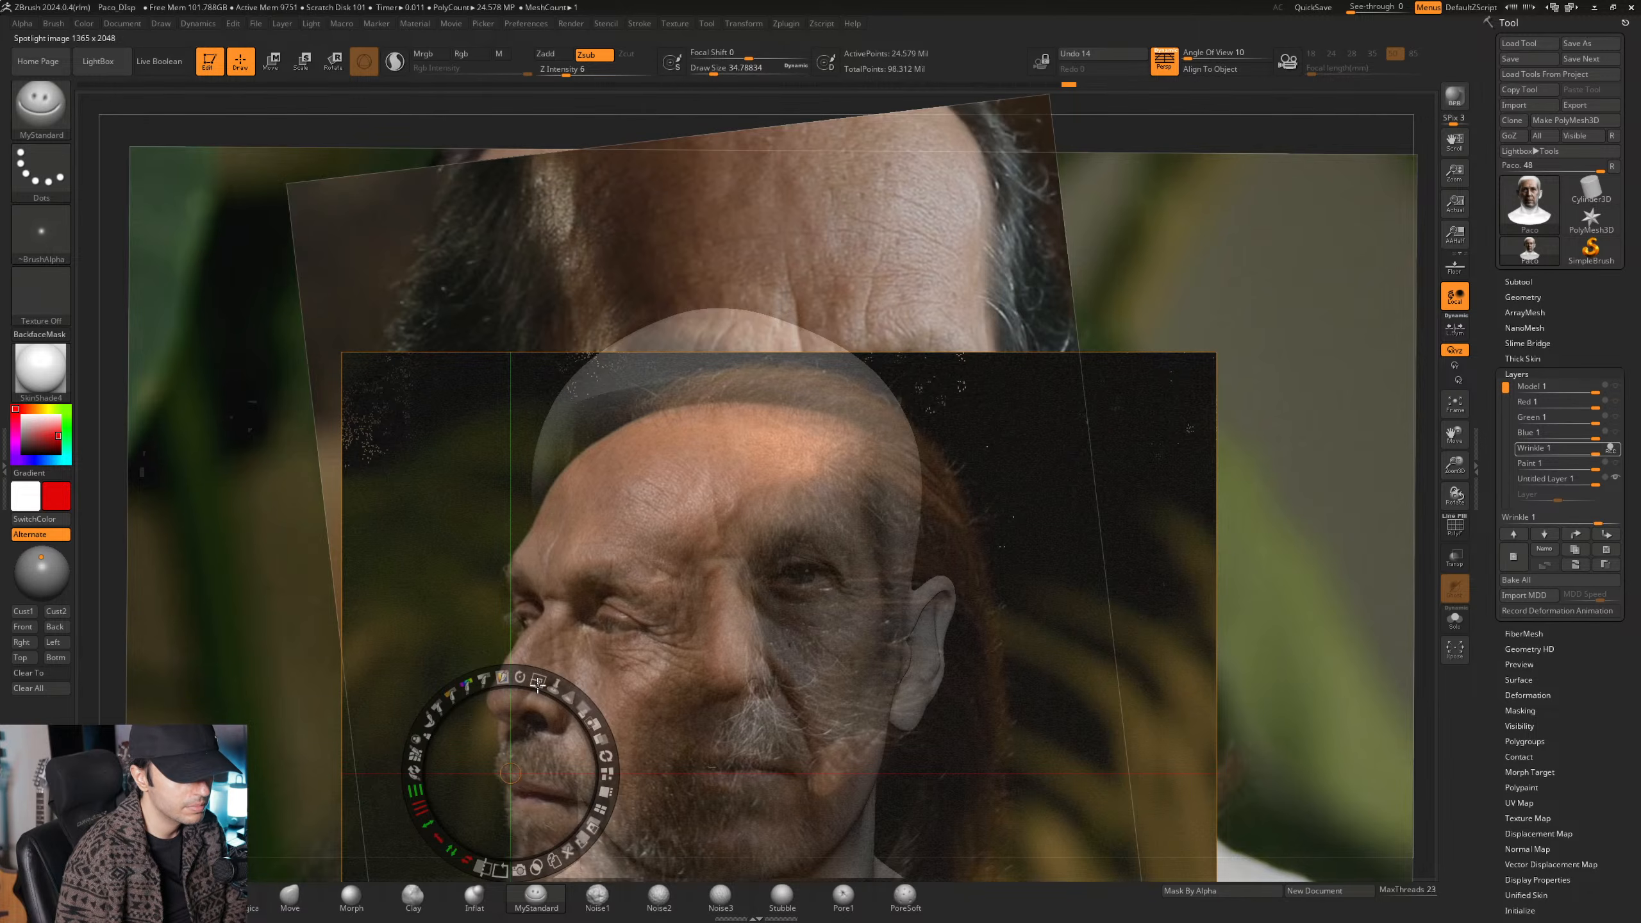
Enlarge, move and rotate the three-quarter photo in Spotlight until its face fills the canvas upright, and leave Spotlight editing.
{"action": "left_click_drag", "start_coordinate": [538, 686], "coordinate": [614, 763]}
{"action": "left_click_drag", "start_coordinate": [1147, 678], "coordinate": [1166, 507]}
{"action": "left_click_drag", "start_coordinate": [1179, 407], "coordinate": [993, 557]}
{"action": "left_click", "coordinate": [999, 558]}
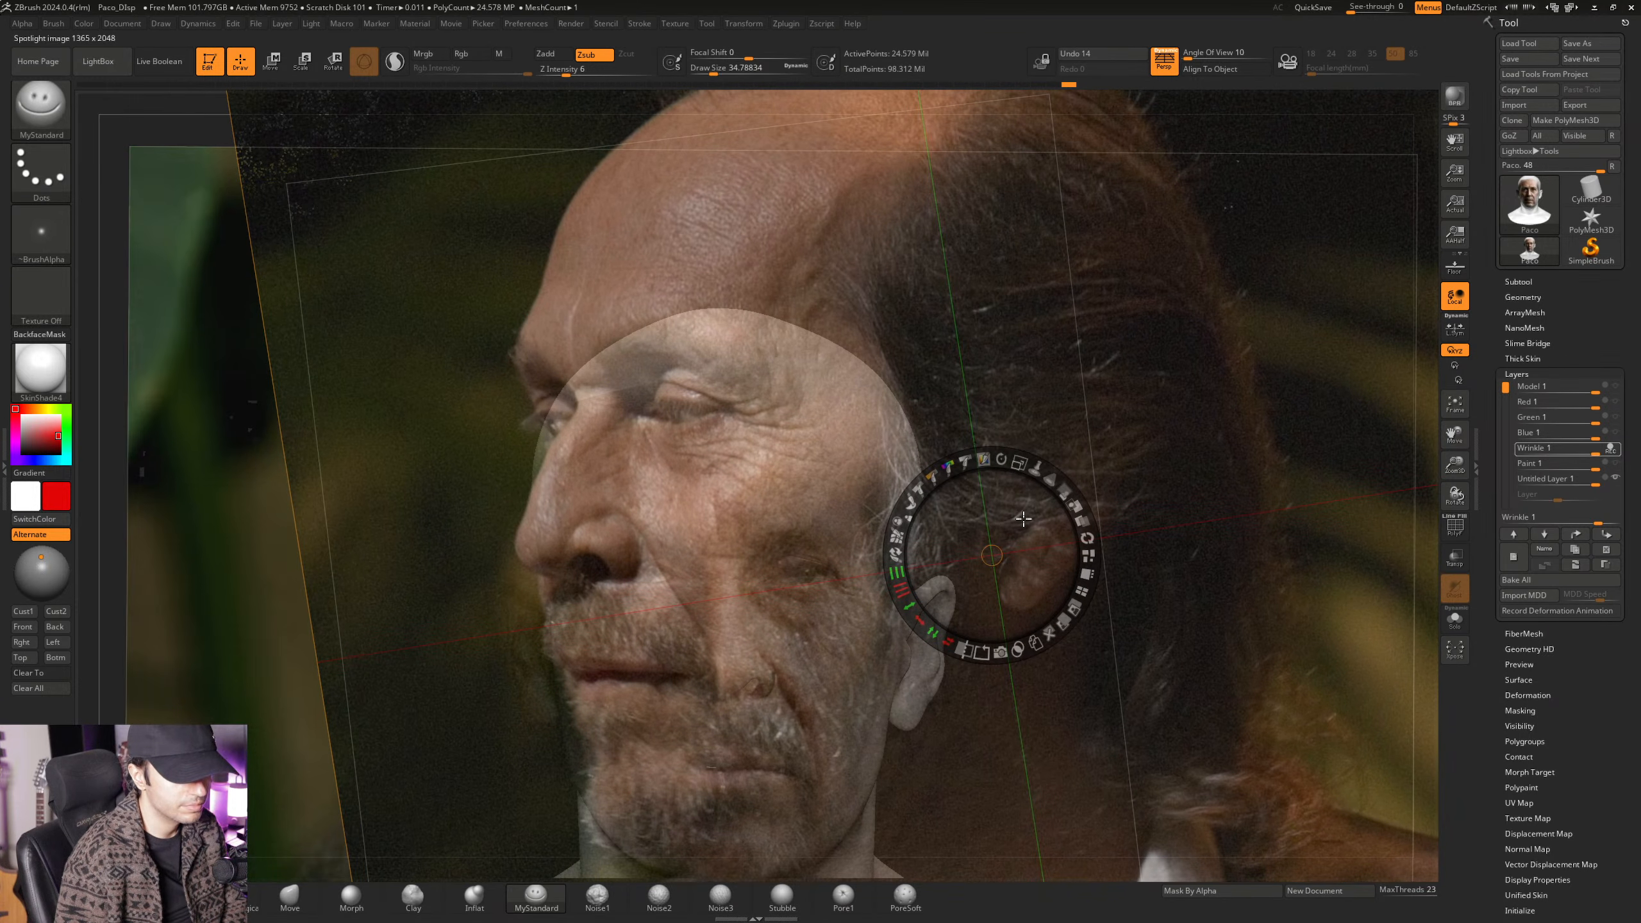
{"action": "left_click_drag", "start_coordinate": [1003, 459], "coordinate": [1006, 461]}
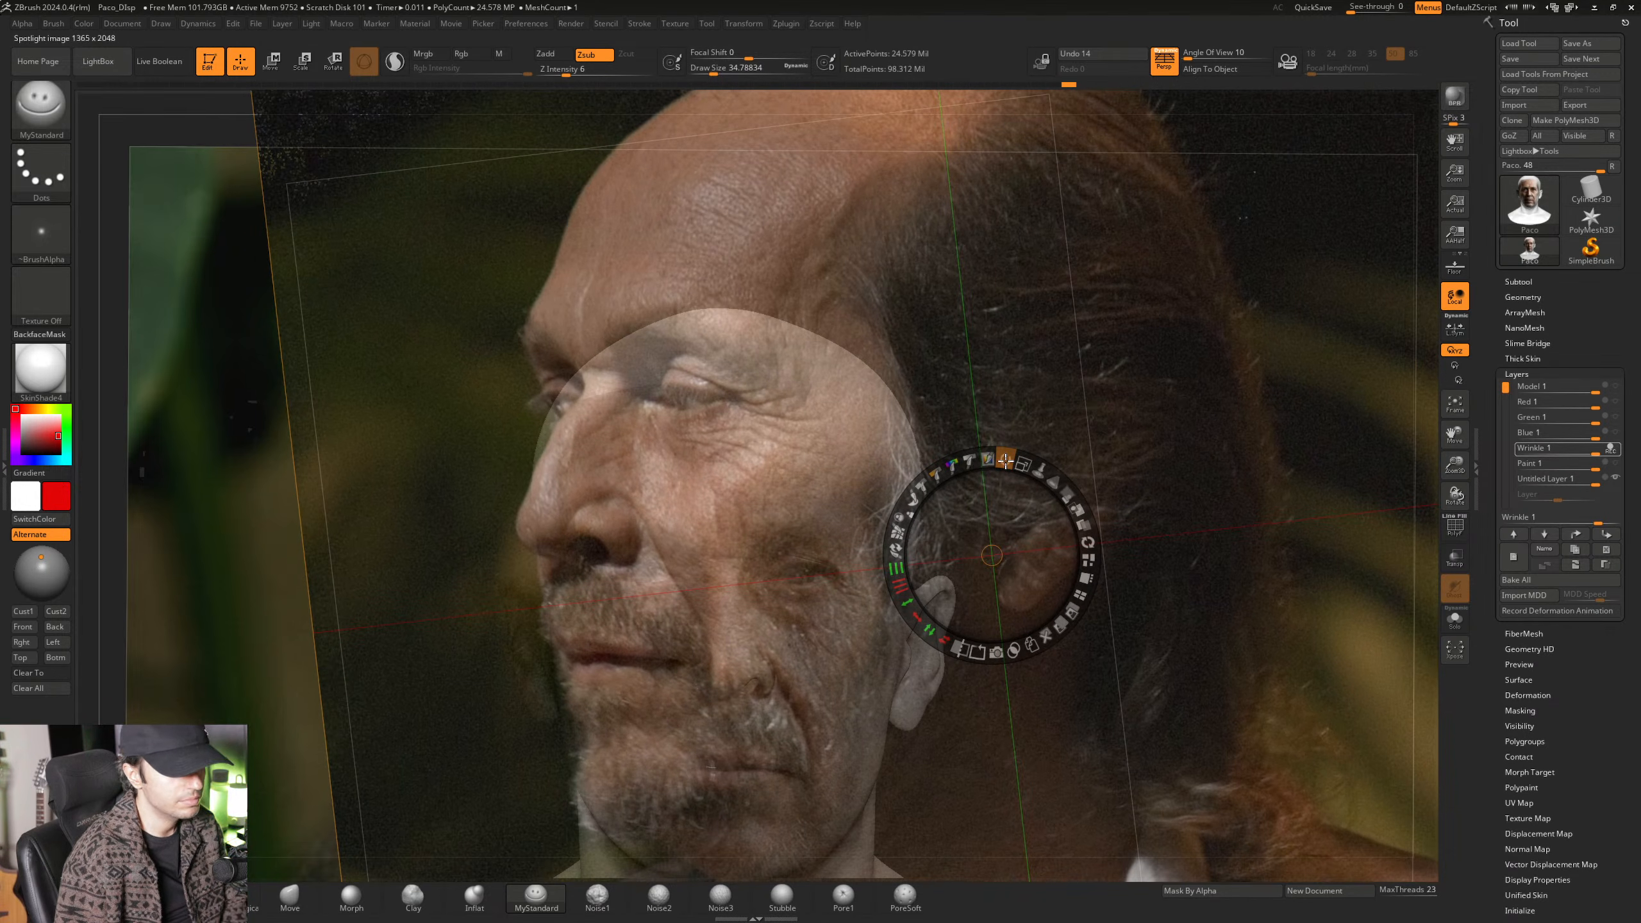
{"action": "key", "text": "z"}
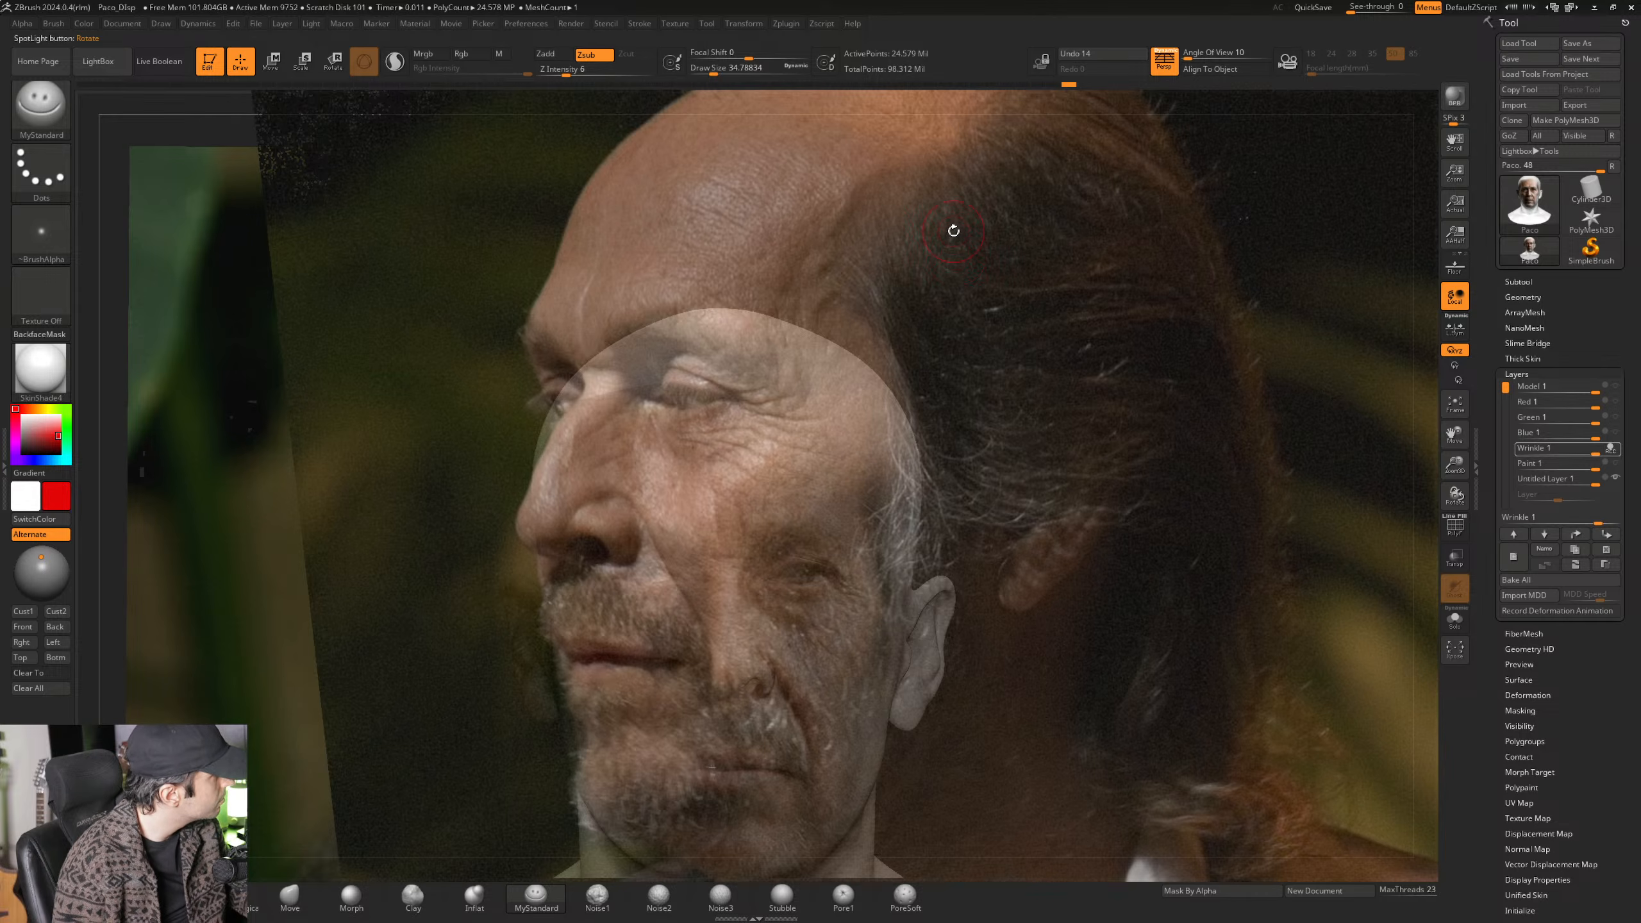
Turn, move and scale the head to line up its eyes, nose and ear with the three-quarter photo.
{"action": "left_click_drag", "start_coordinate": [906, 266], "coordinate": [843, 322]}
{"action": "mouse_move", "coordinate": [845, 331]}
{"action": "right_mouse_down", "text": "alt"}
{"action": "mouse_move", "coordinate": [870, 283]}
{"action": "mouse_move", "coordinate": [851, 378]}
{"action": "mouse_move", "coordinate": [848, 296]}
{"action": "mouse_move", "coordinate": [785, 308]}
{"action": "mouse_move", "coordinate": [781, 325]}
{"action": "mouse_move", "coordinate": [806, 331]}
{"action": "mouse_move", "coordinate": [735, 329]}
{"action": "mouse_move", "coordinate": [770, 353]}
{"action": "mouse_move", "coordinate": [739, 361]}
{"action": "mouse_move", "coordinate": [785, 352]}
{"action": "mouse_move", "coordinate": [774, 380]}
{"action": "right_mouse_up", "text": "alt"}
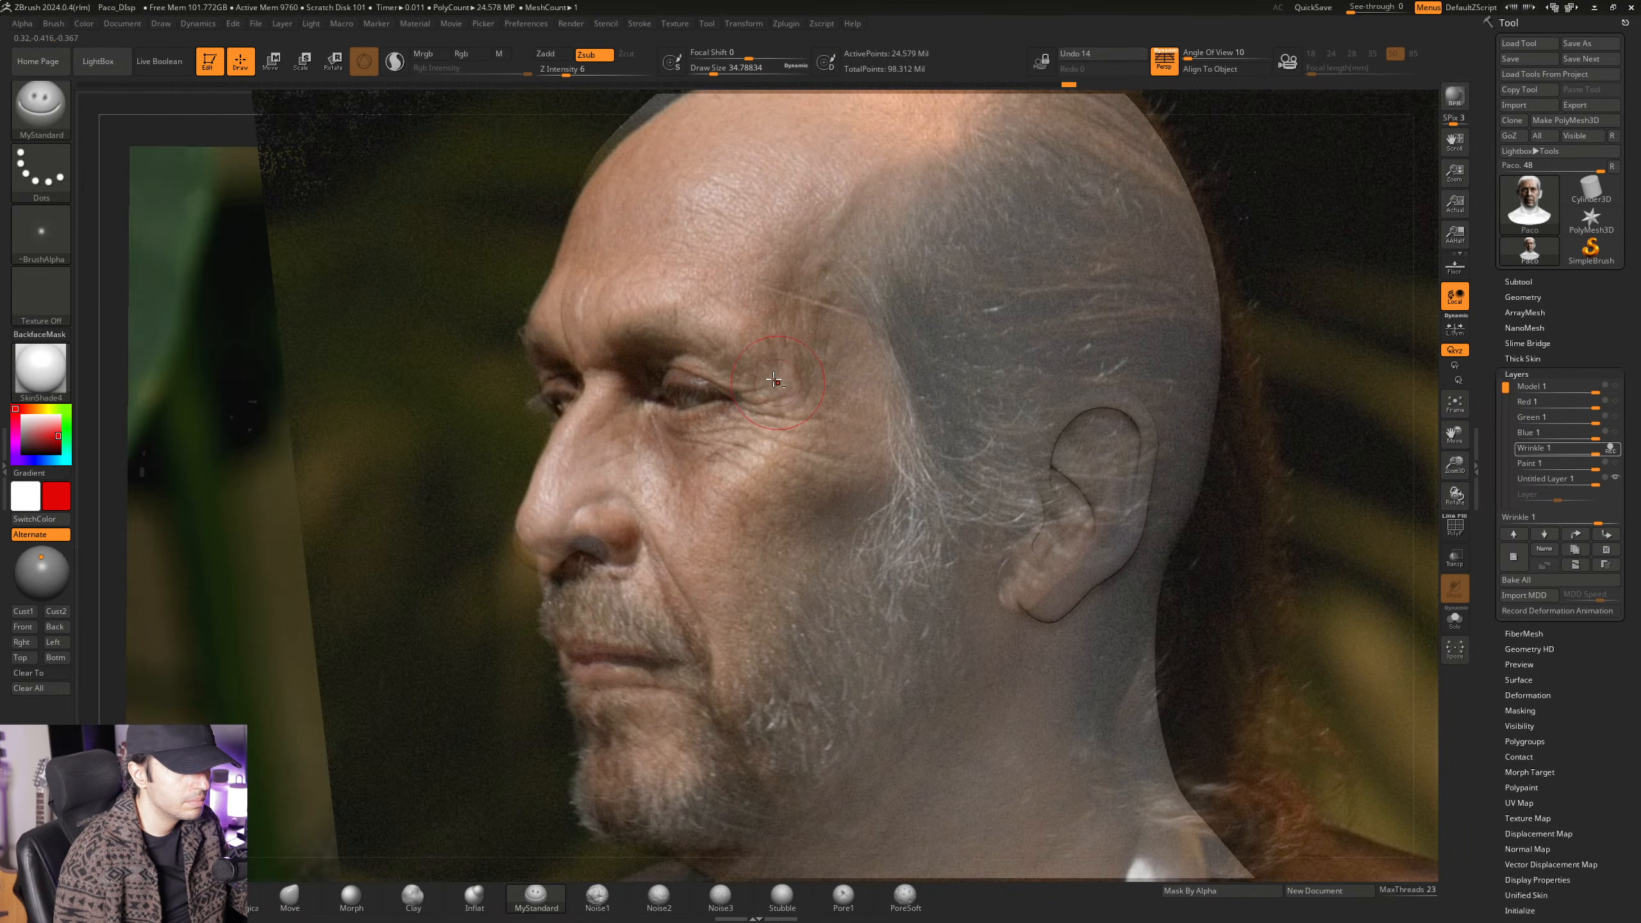
{"action": "key", "text": "shift+z"}
{"action": "key", "text": "shift+z"}
{"action": "right_click_drag", "start_coordinate": [524, 403], "coordinate": [557, 396]}
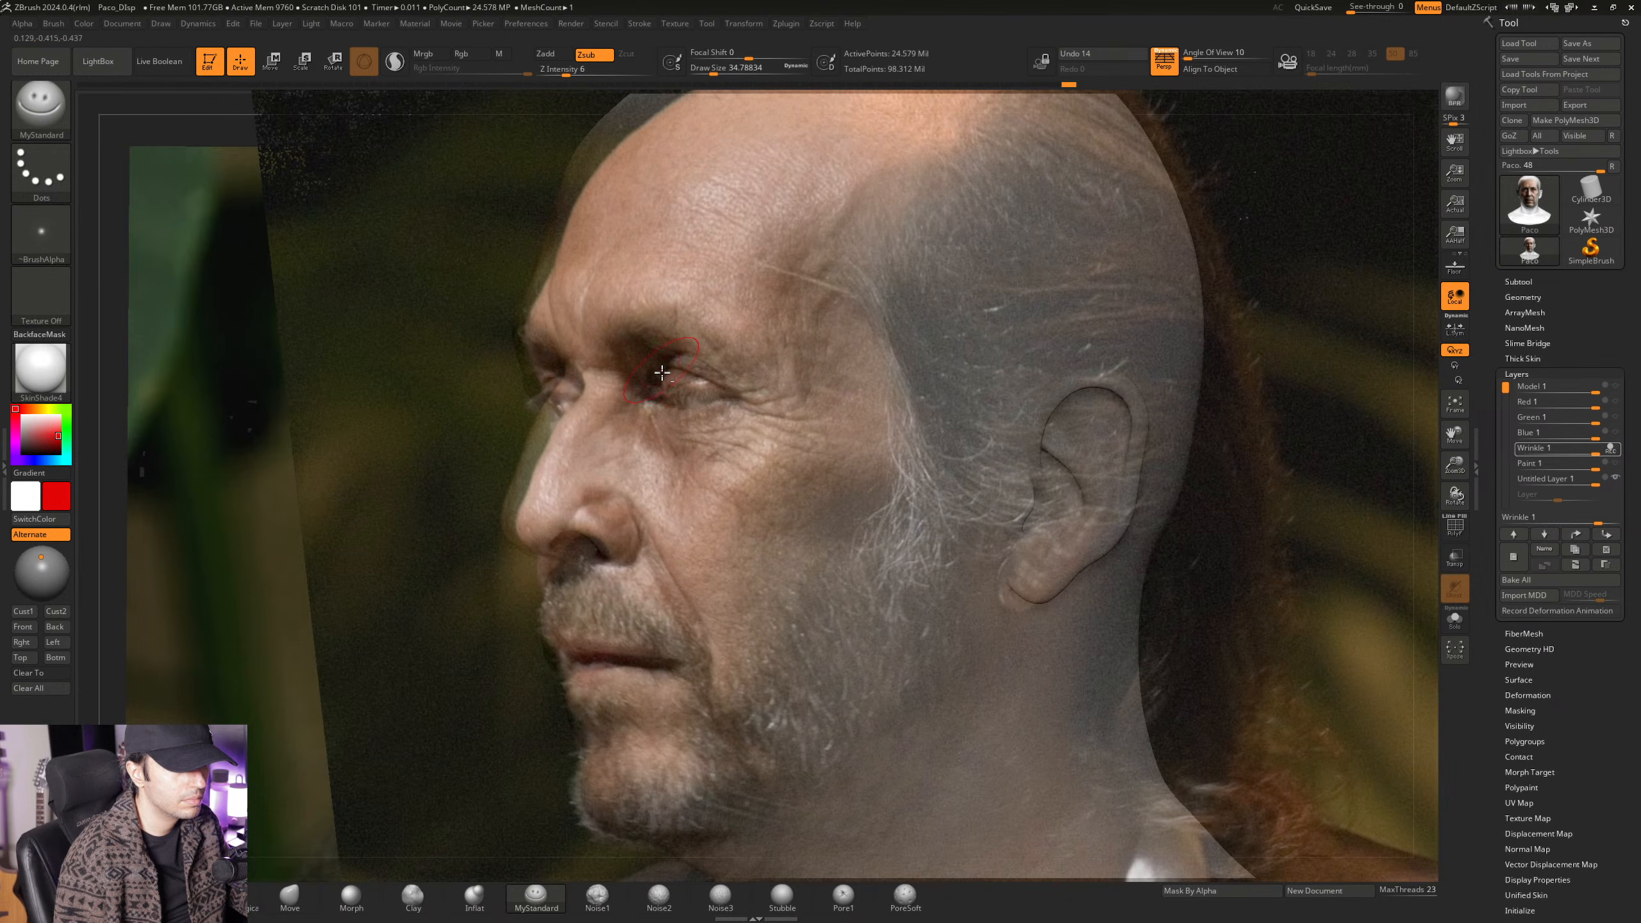
{"action": "right_click_drag", "start_coordinate": [662, 373], "coordinate": [676, 375]}
{"action": "right_click_drag", "start_coordinate": [805, 392], "coordinate": [808, 413], "text": "ctrl"}
Switch the Spotlight photo on and off repeatedly to compare its alignment with the head's profile and features.
{"action": "key", "text": "shift+z"}
{"action": "key", "text": "shift+z"}
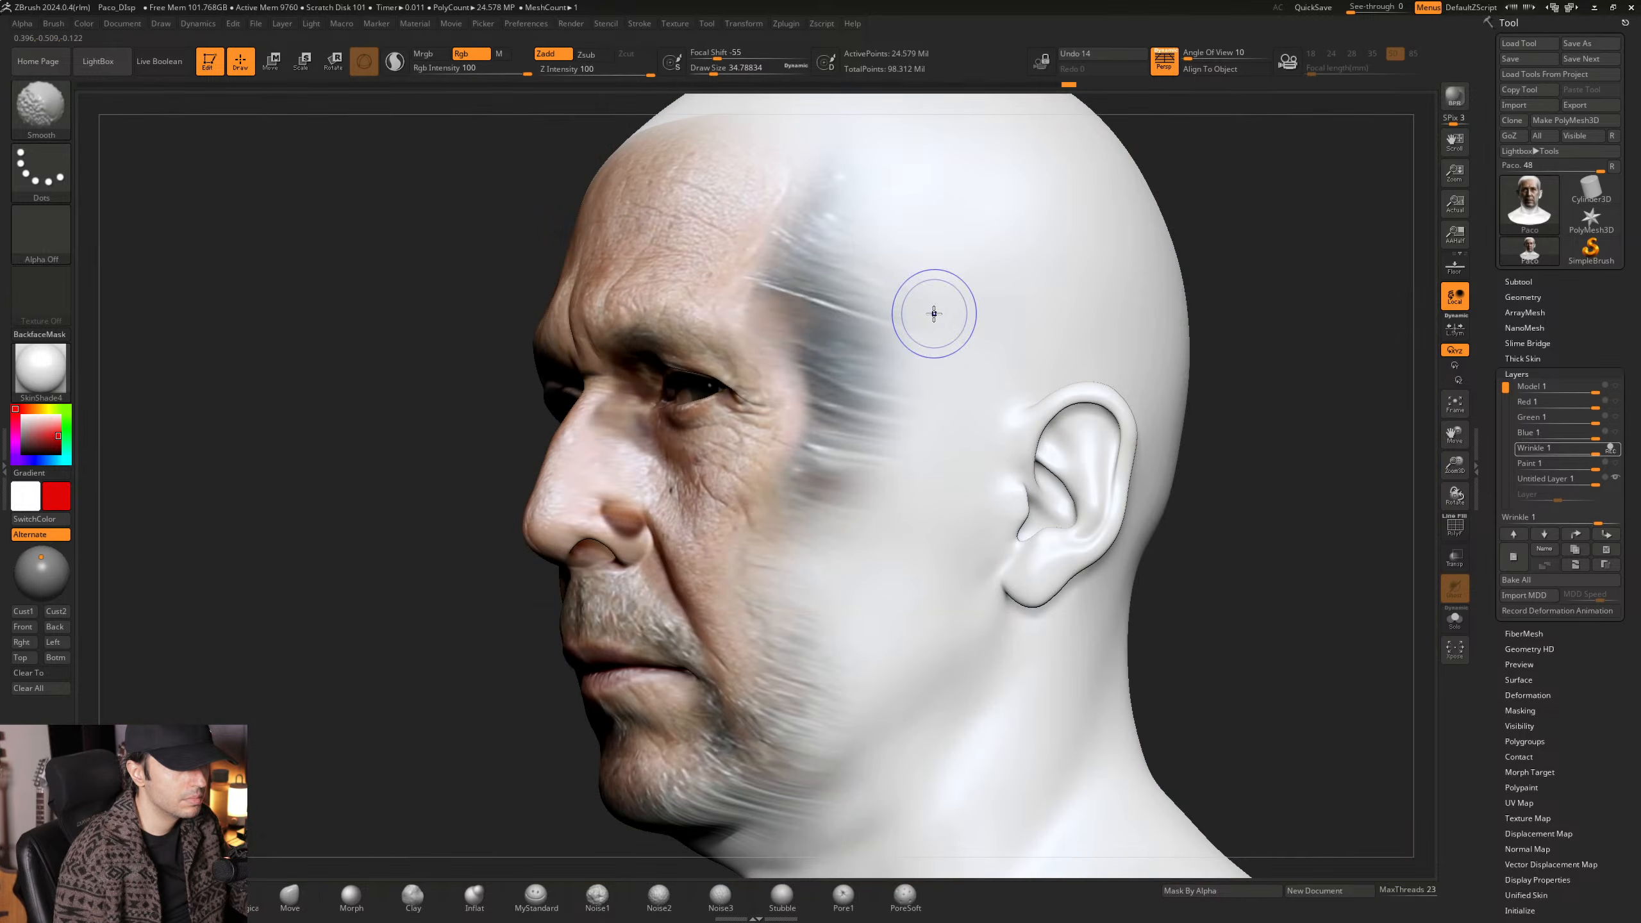
{"action": "key", "text": "shift+z"}
{"action": "key", "text": "shift+z"}
{"action": "key", "text": "shift+z"}
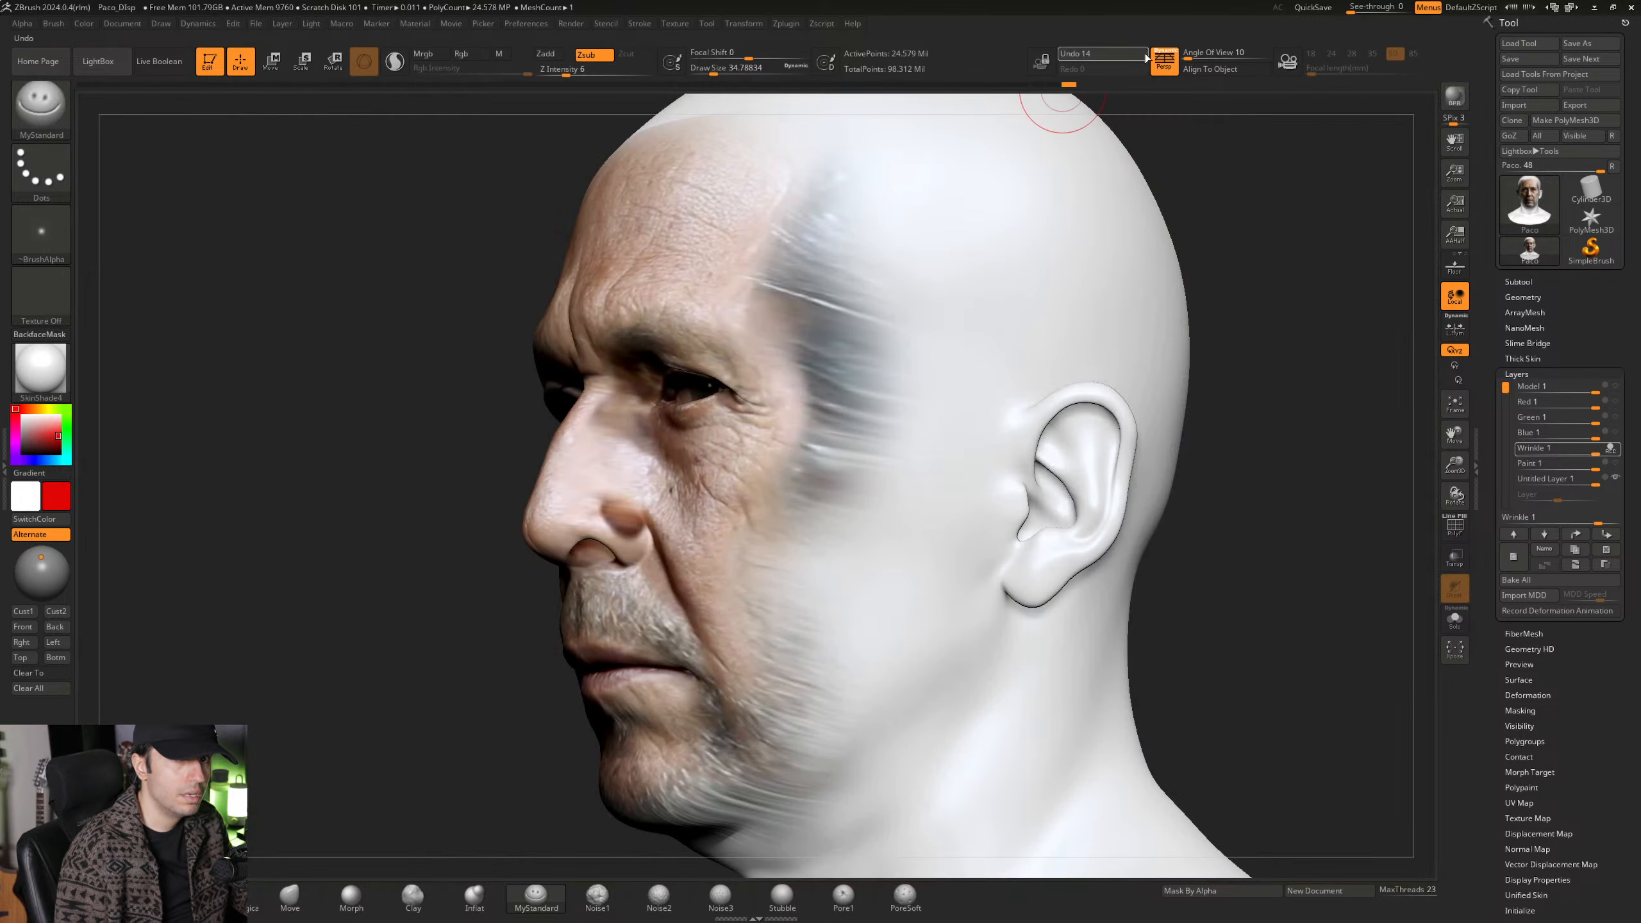
{"action": "key", "text": "shift+z"}
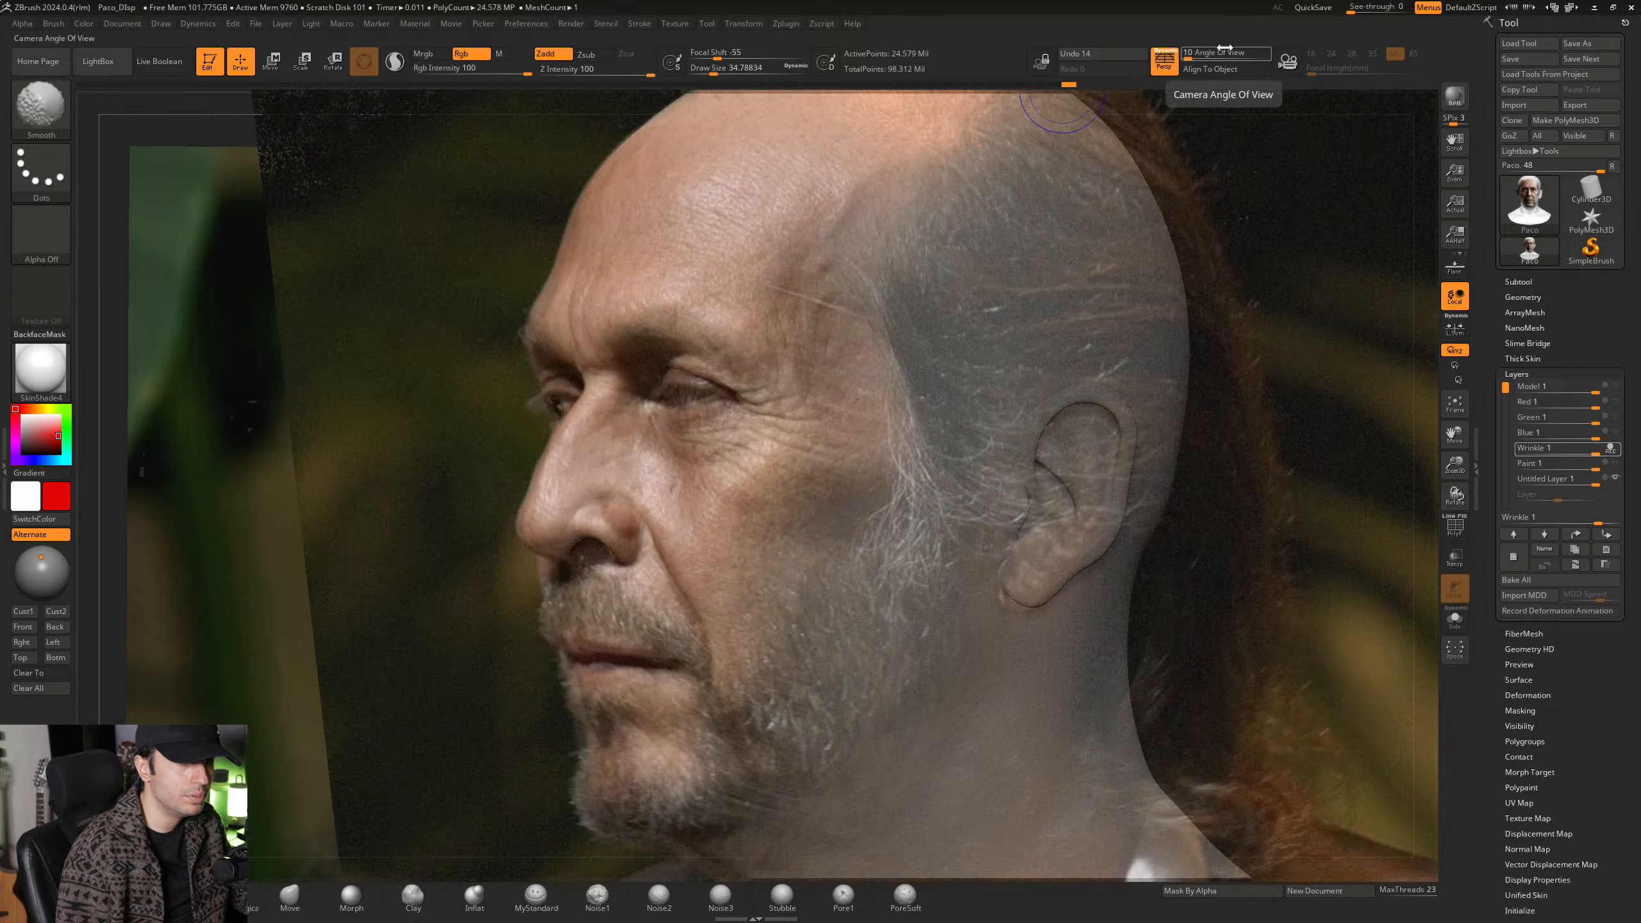
Set the camera's angle of view to 5 and check the head against the three-quarter photo again.
{"action": "key", "text": "shift+z"}
{"action": "left_click", "coordinate": [1225, 48]}
{"action": "type", "text": "5"}
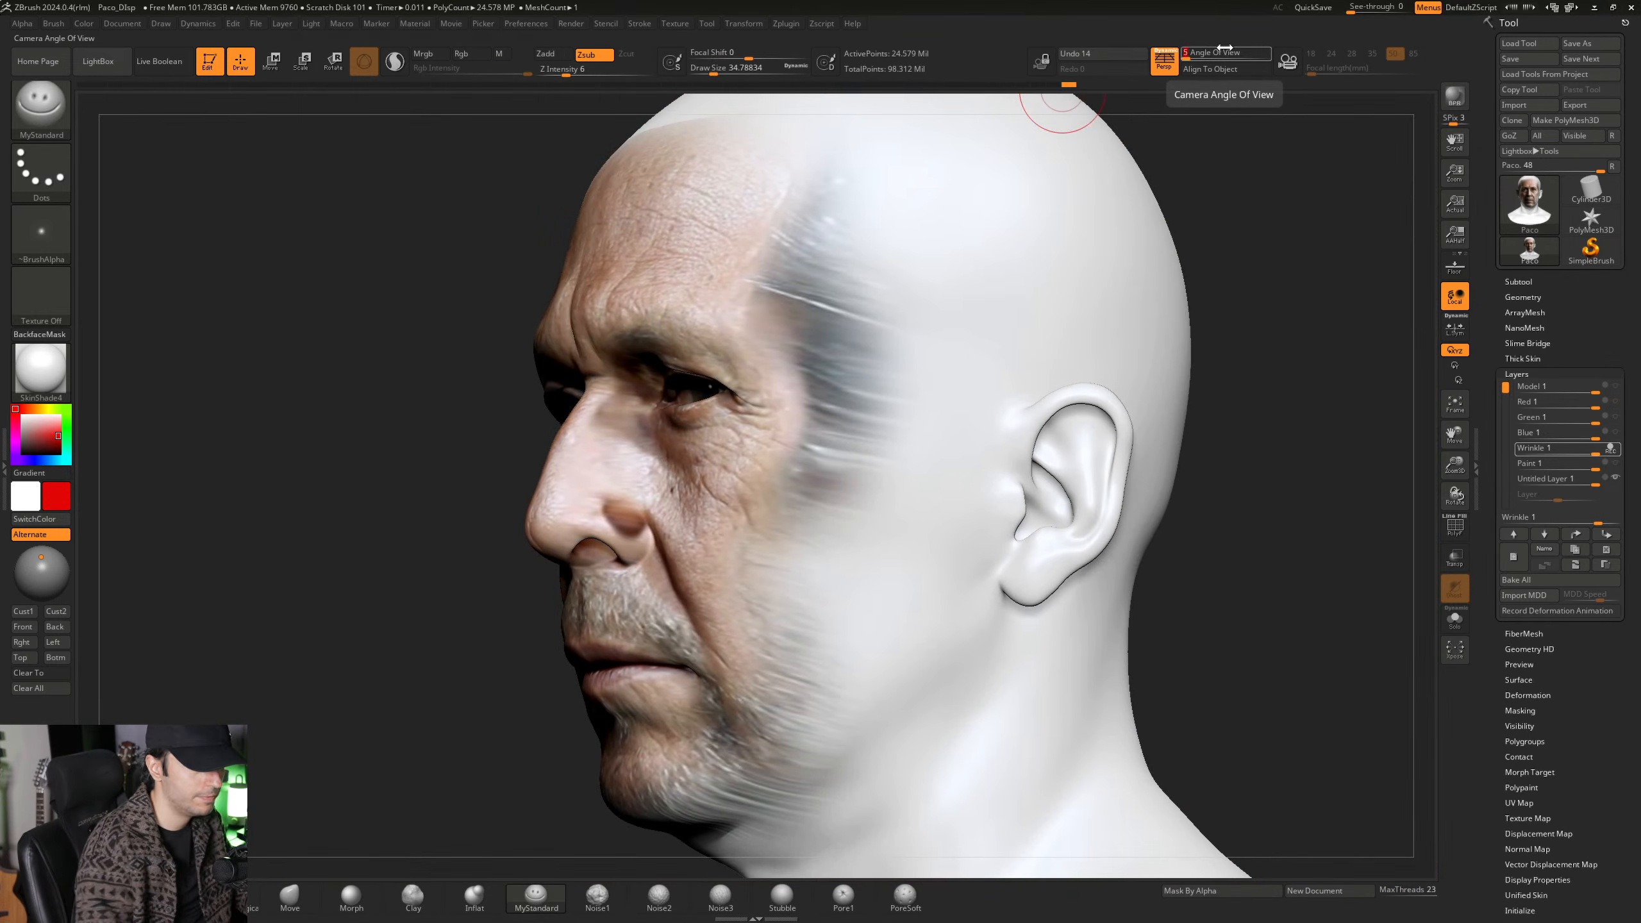
{"action": "key", "text": "Return"}
{"action": "key", "text": "shift+z"}
{"action": "right_click_drag", "start_coordinate": [777, 536], "coordinate": [801, 538]}
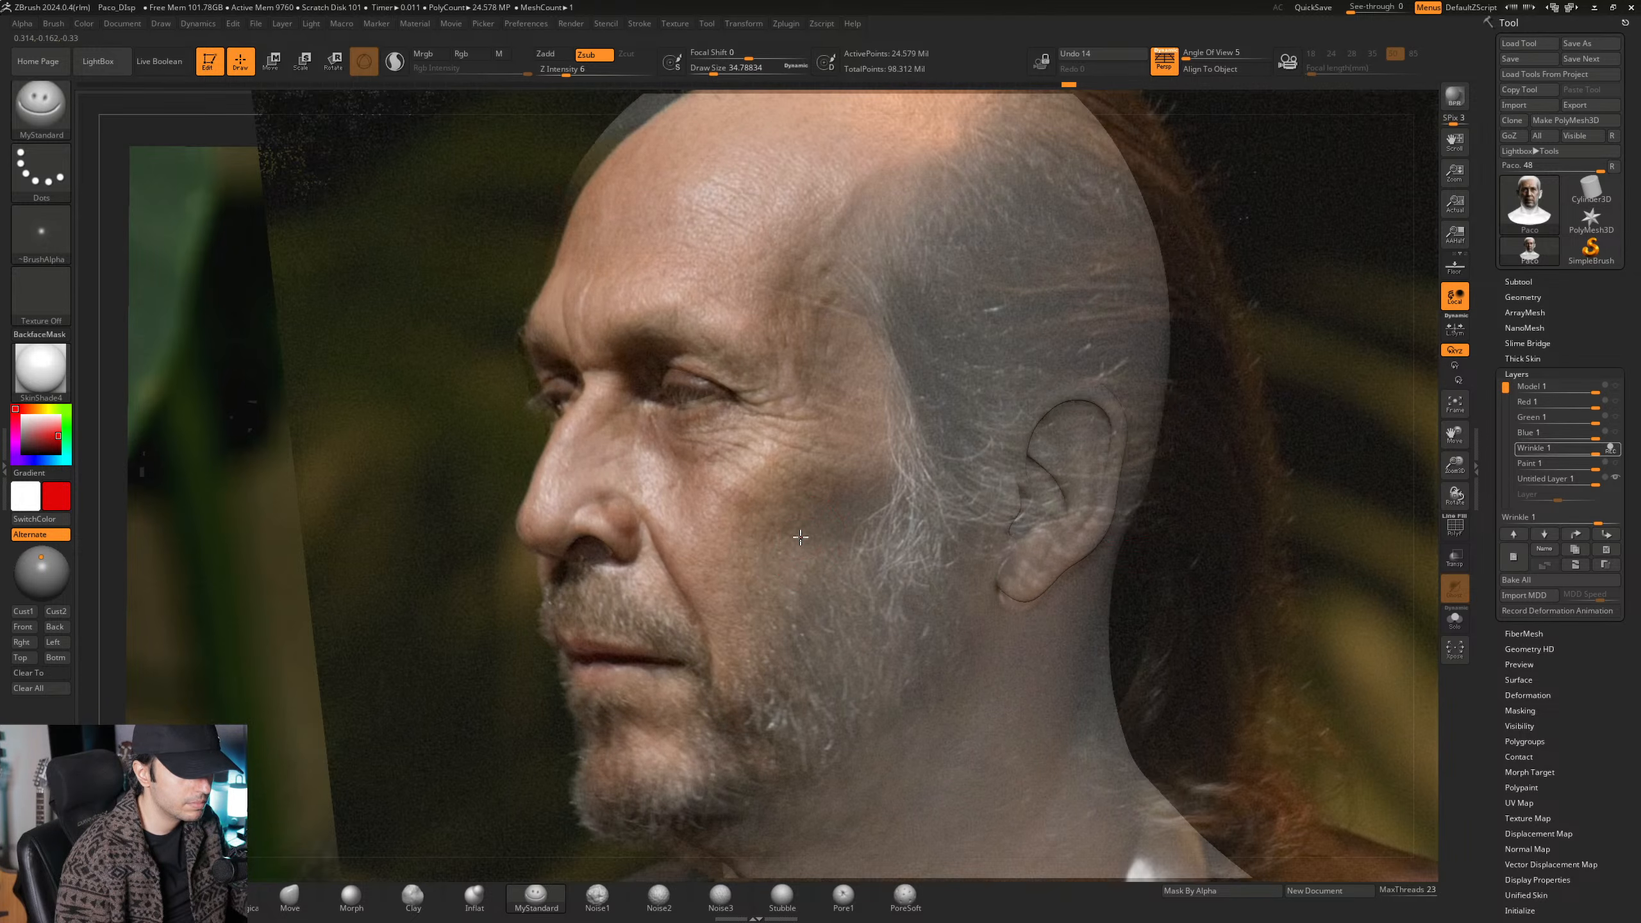
Slightly rotate the three-quarter photo in Spotlight and nudge the head to match its face.
{"action": "key", "text": "z"}
{"action": "left_click", "coordinate": [736, 475]}
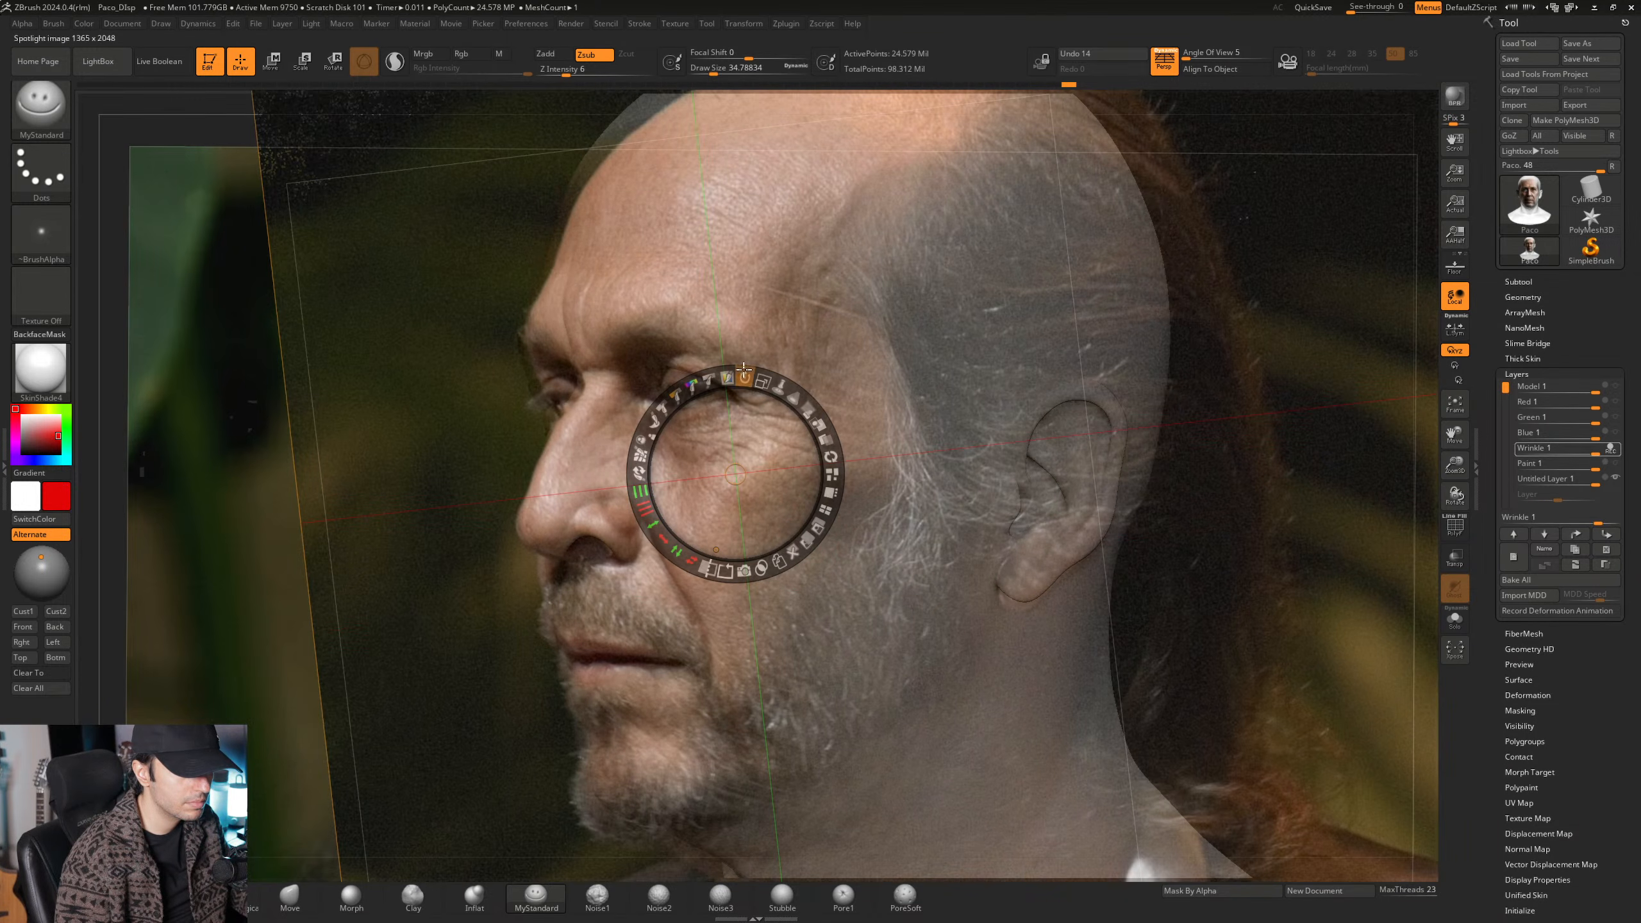
{"action": "left_click_drag", "start_coordinate": [744, 368], "coordinate": [740, 364]}
{"action": "left_click_drag", "start_coordinate": [420, 312], "coordinate": [424, 309]}
{"action": "key", "text": "z"}
{"action": "key", "text": "shift+z"}
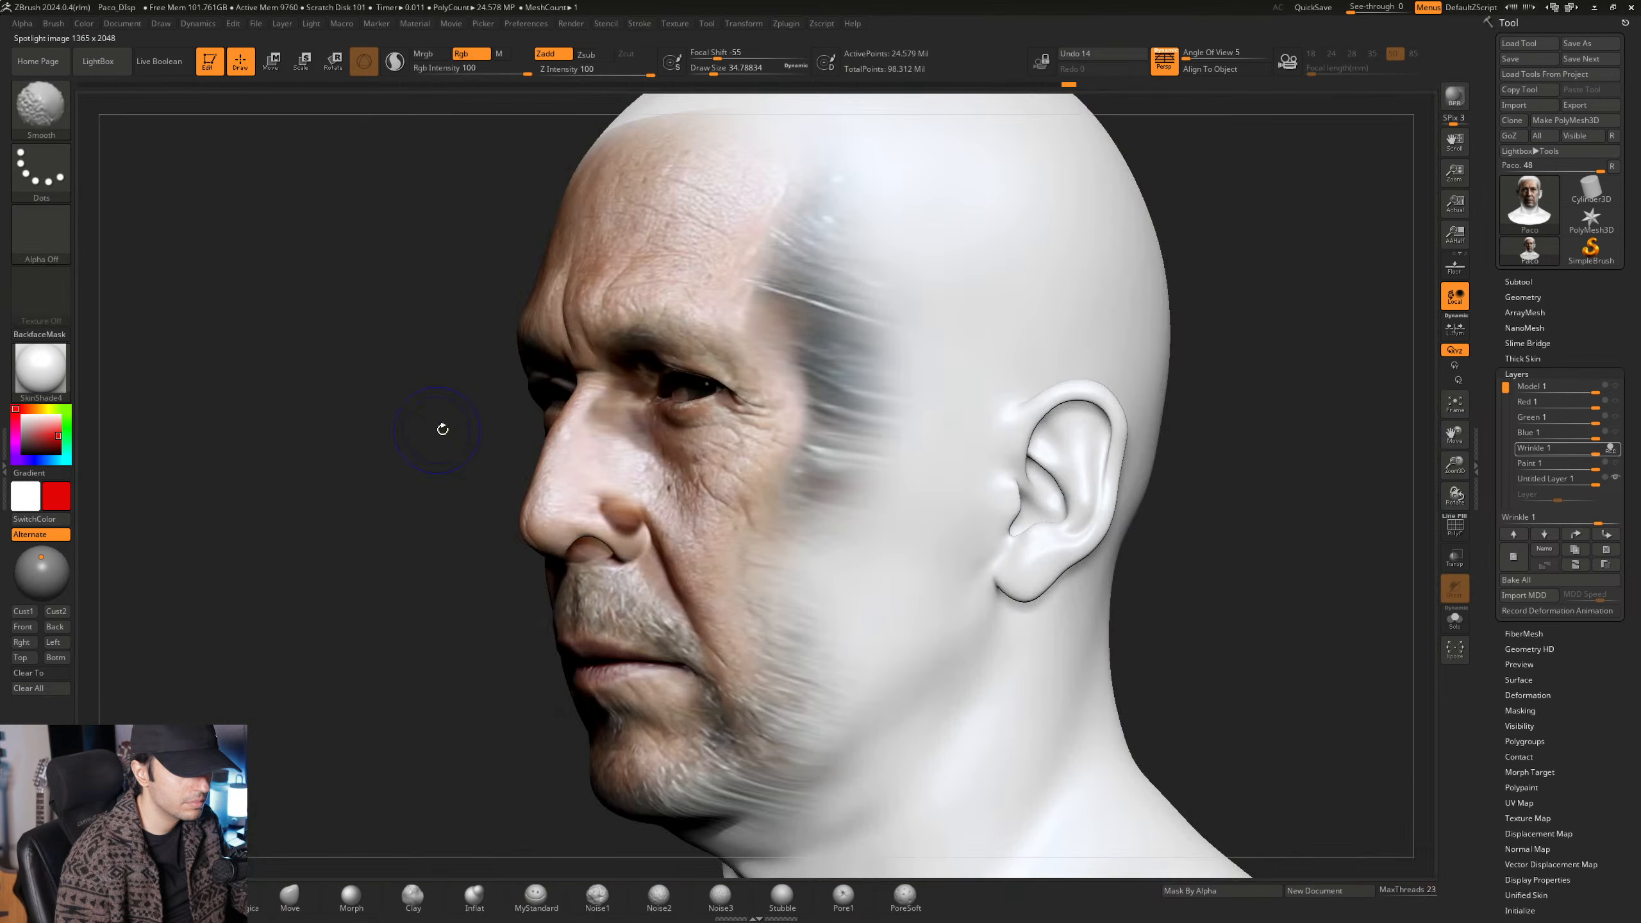
{"action": "key", "text": "shift+z"}
{"action": "left_click_drag", "start_coordinate": [461, 387], "coordinate": [470, 389], "text": "alt"}
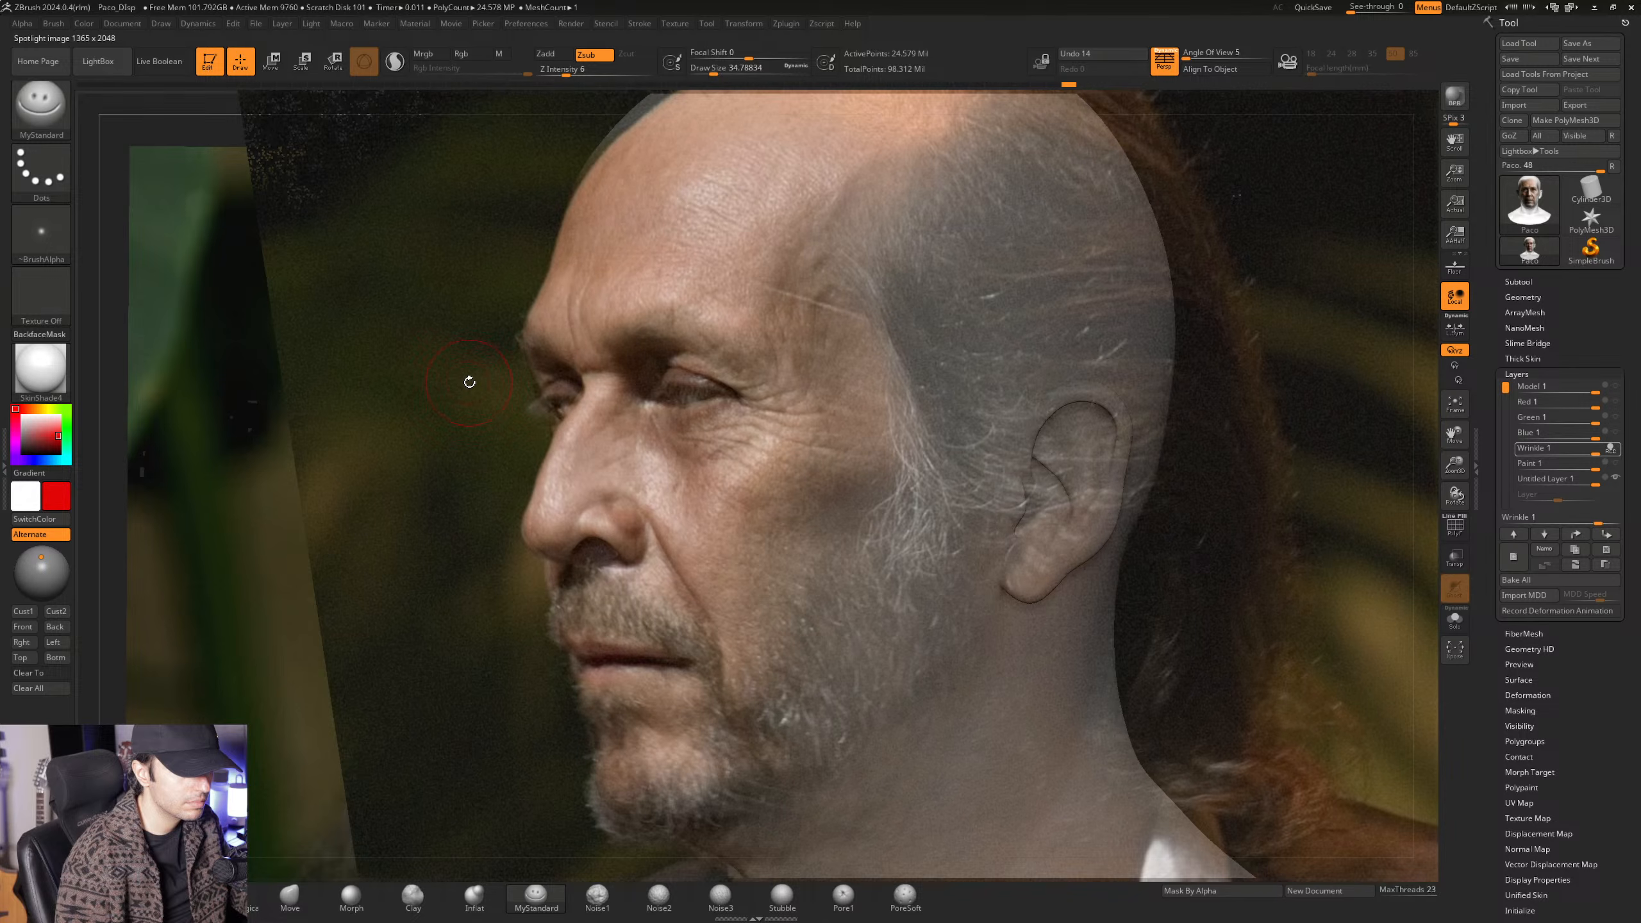
Compare the refined photo alignment with the head's eyes, nose, mouth and ear by toggling the Spotlight image.
{"action": "key", "text": "shift+z"}
{"action": "key", "text": "shift+z"}
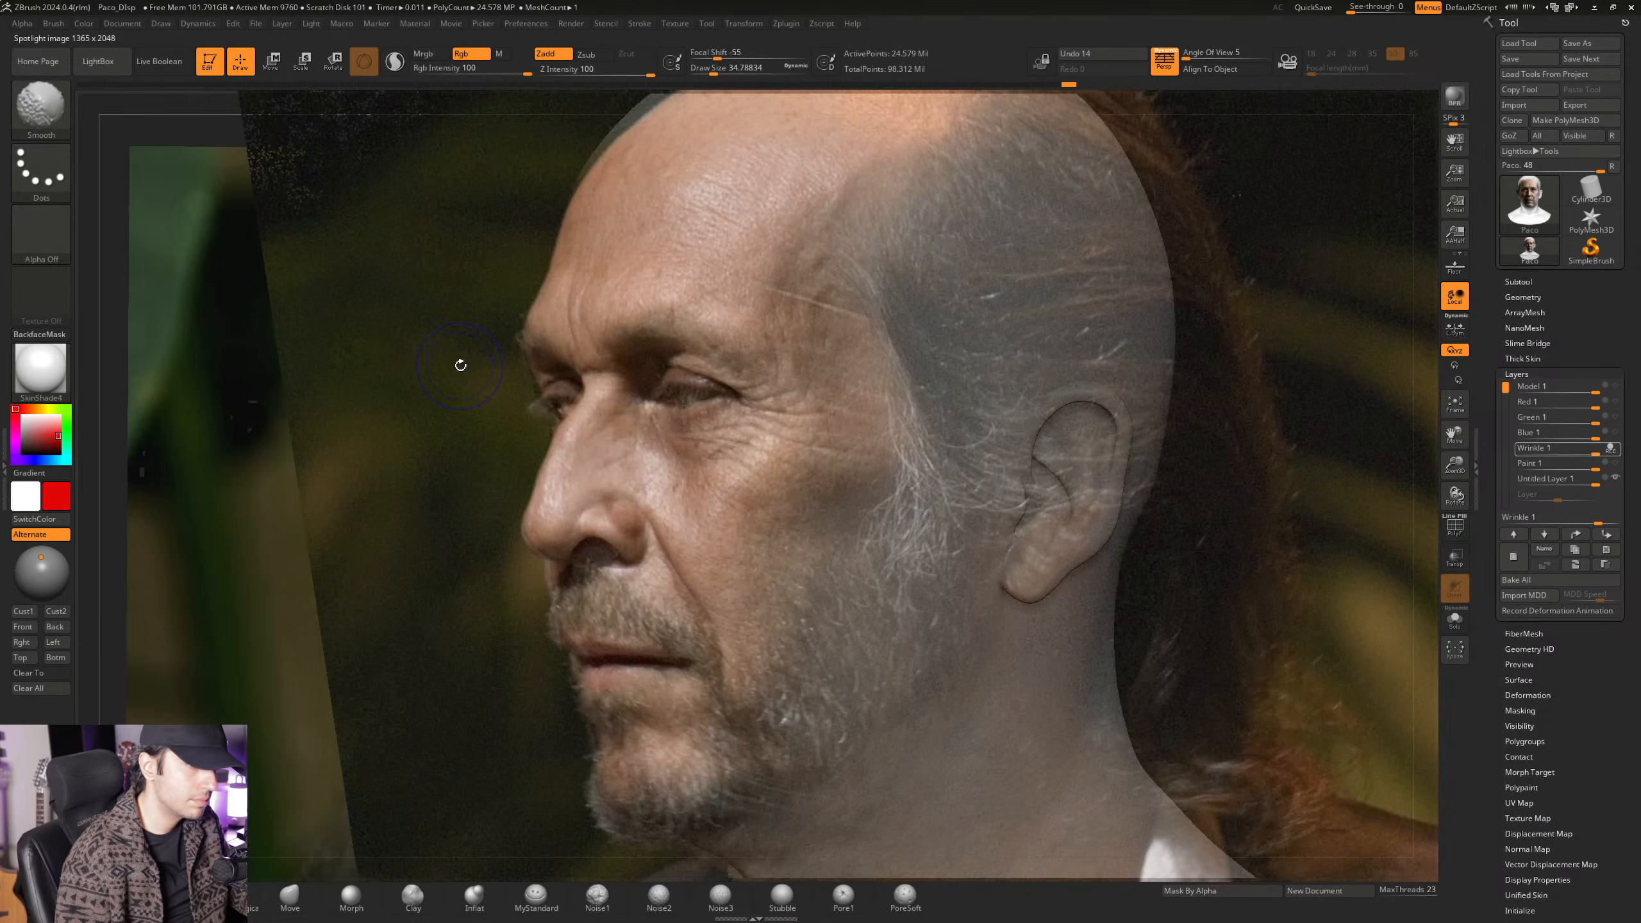
{"action": "key", "text": "shift+z"}
{"action": "key", "text": "shift+z"}
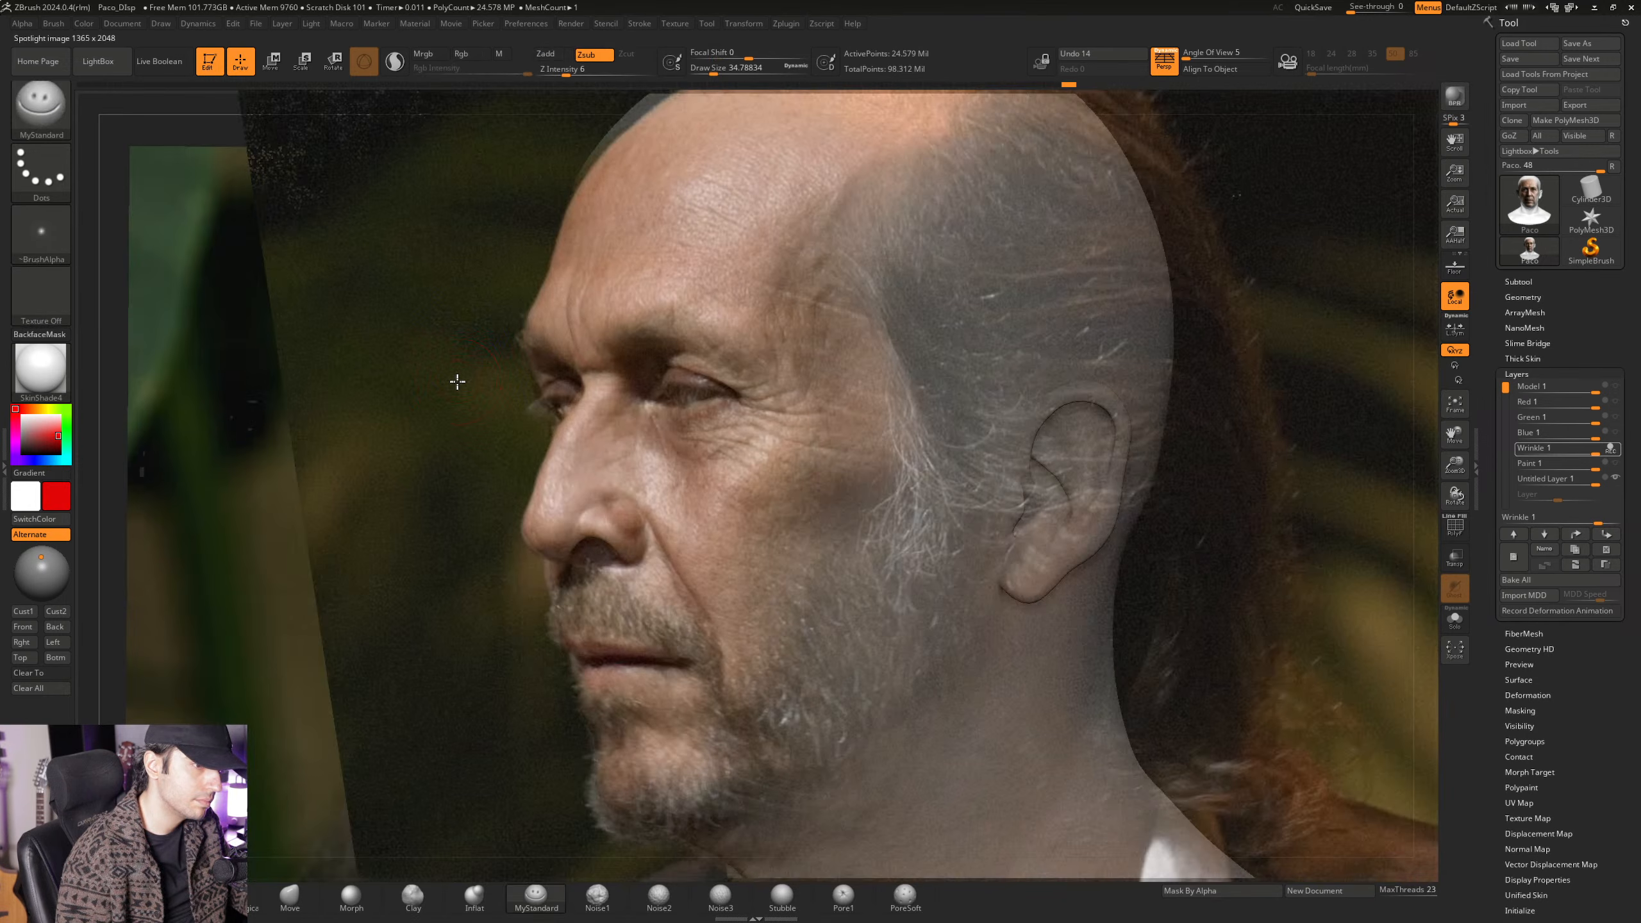
{"action": "key", "text": "shift+z"}
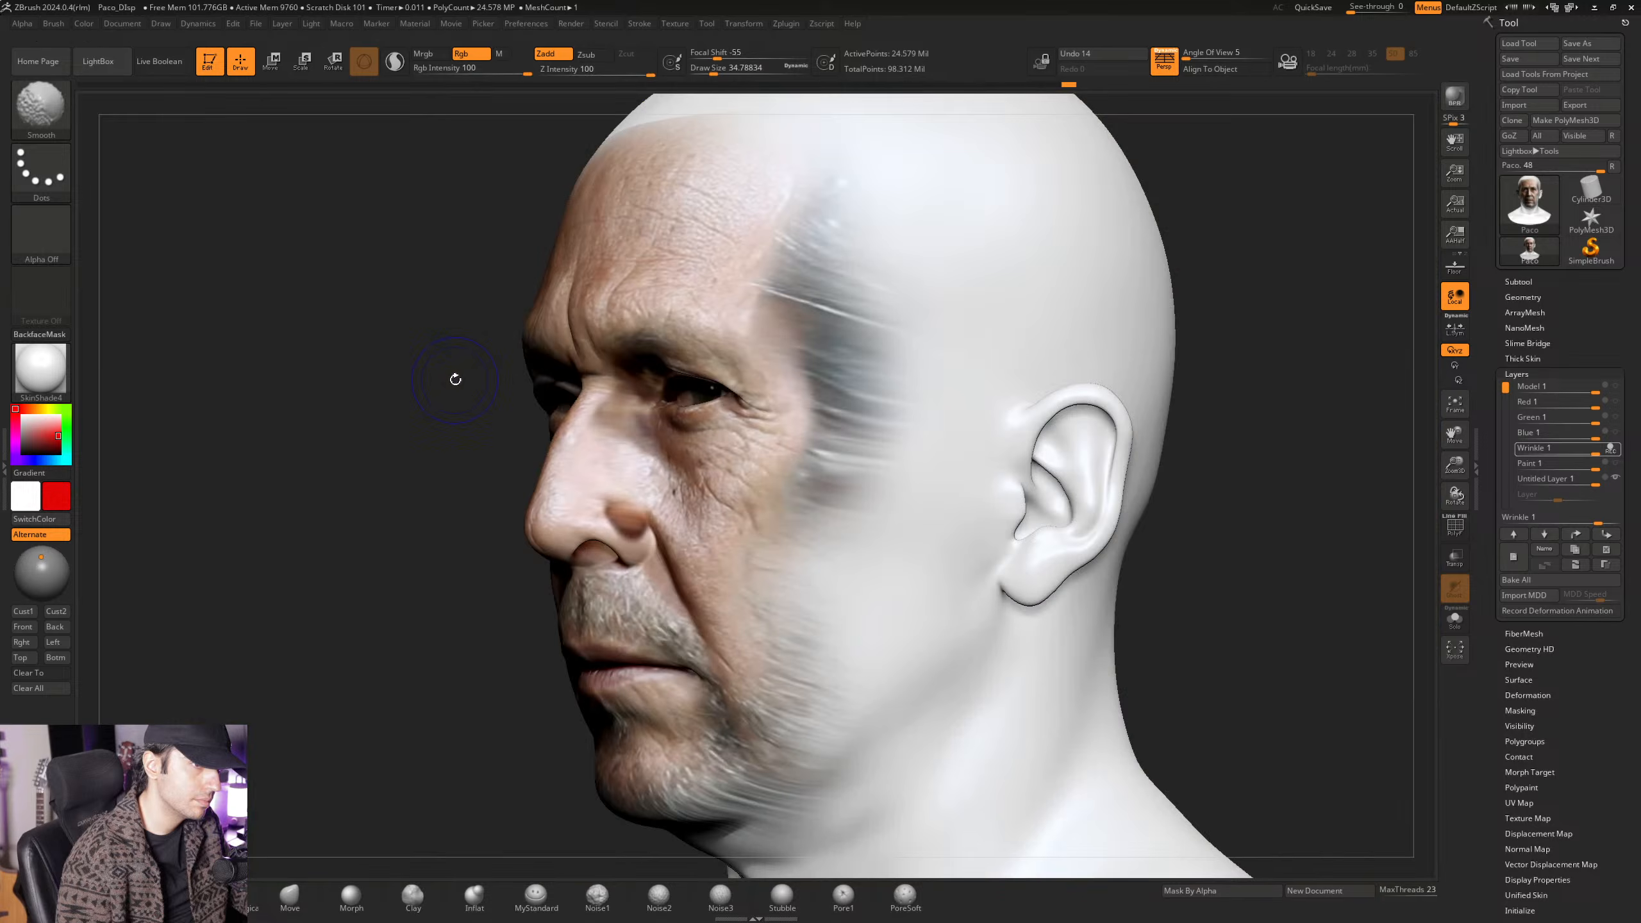
{"action": "key", "text": "shift+z"}
{"action": "key", "text": "shift+z"}
{"action": "key", "text": "shift+z"}
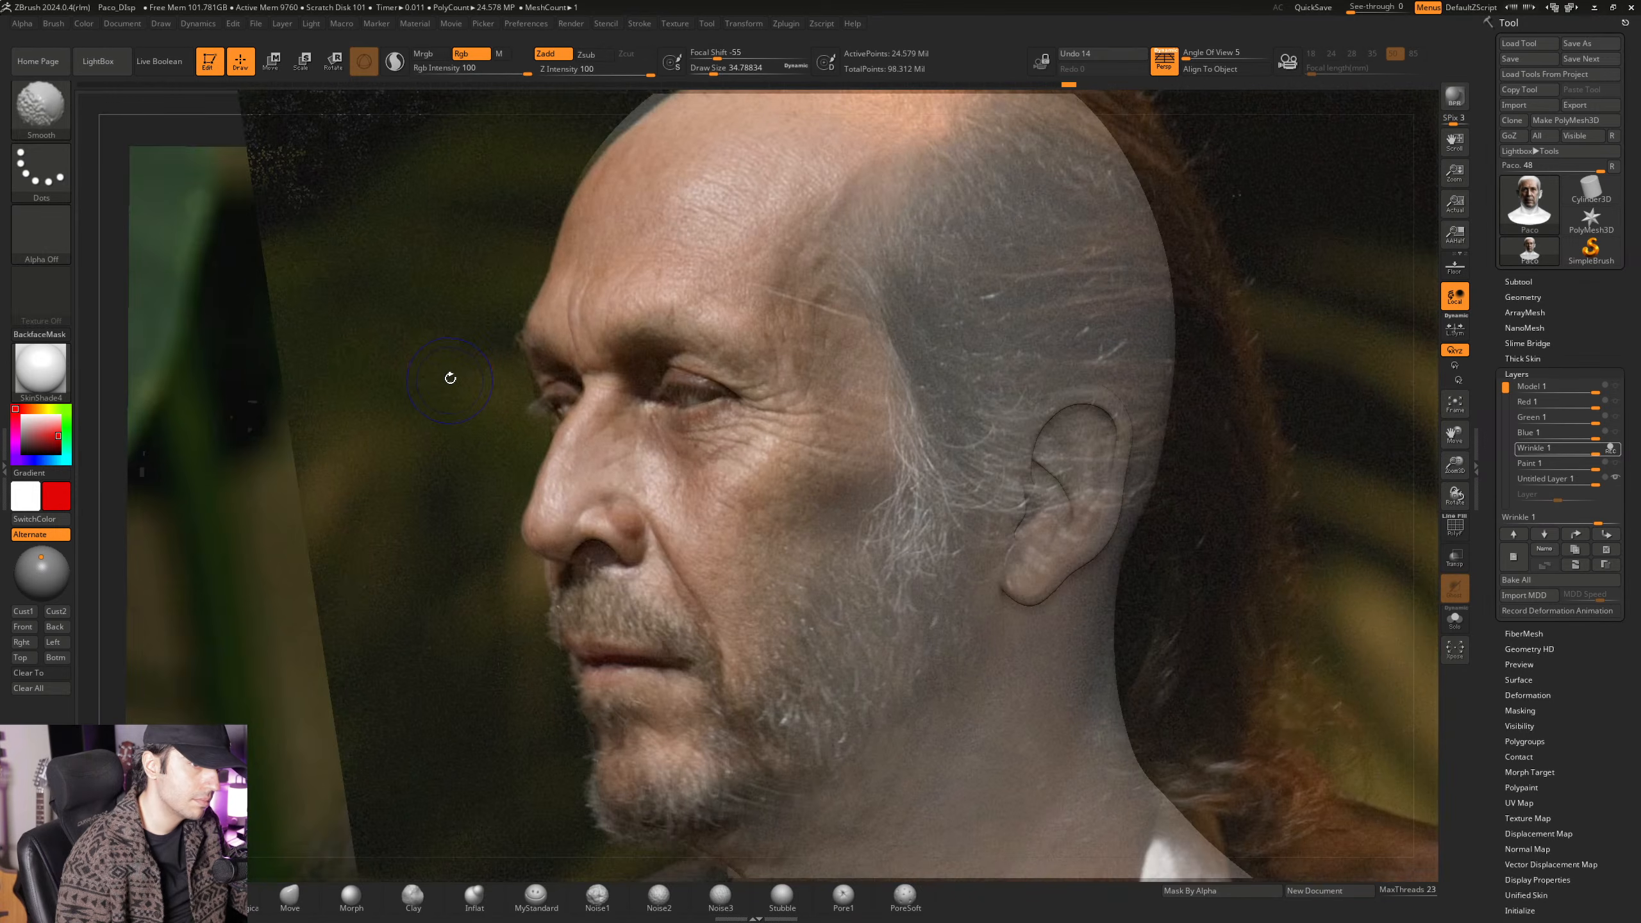
{"action": "key", "text": "shift+z"}
{"action": "key", "text": "shift+z"}
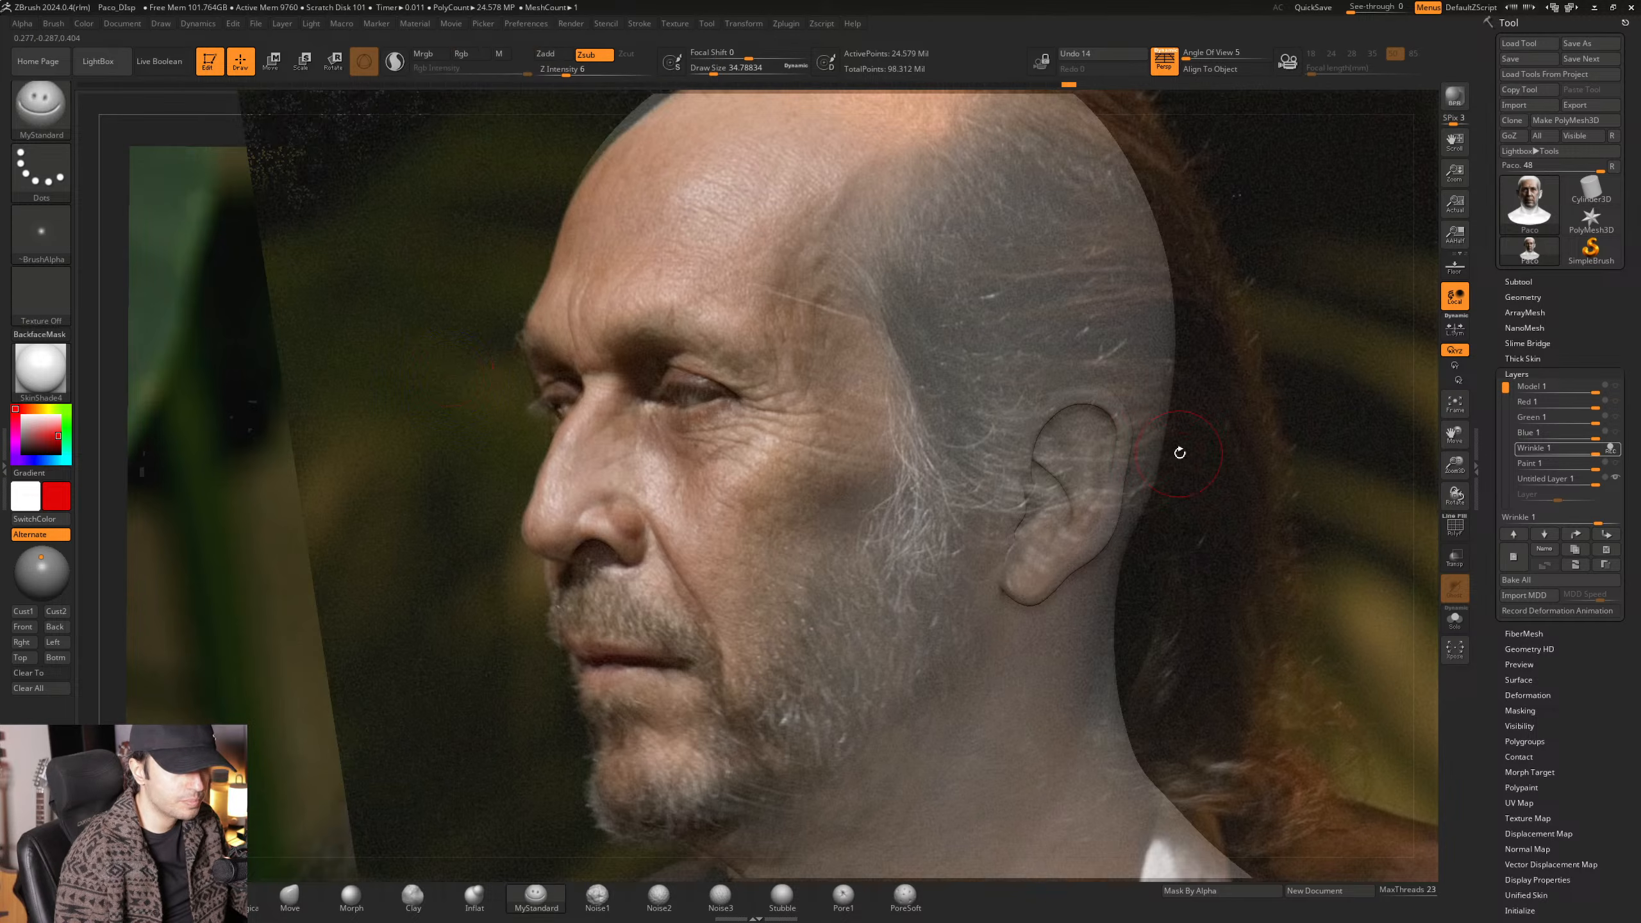
Stop recording the Wrinkle layer, hide the earlier photo-paint layer and create a new layer.
{"action": "left_click", "coordinate": [1616, 454]}
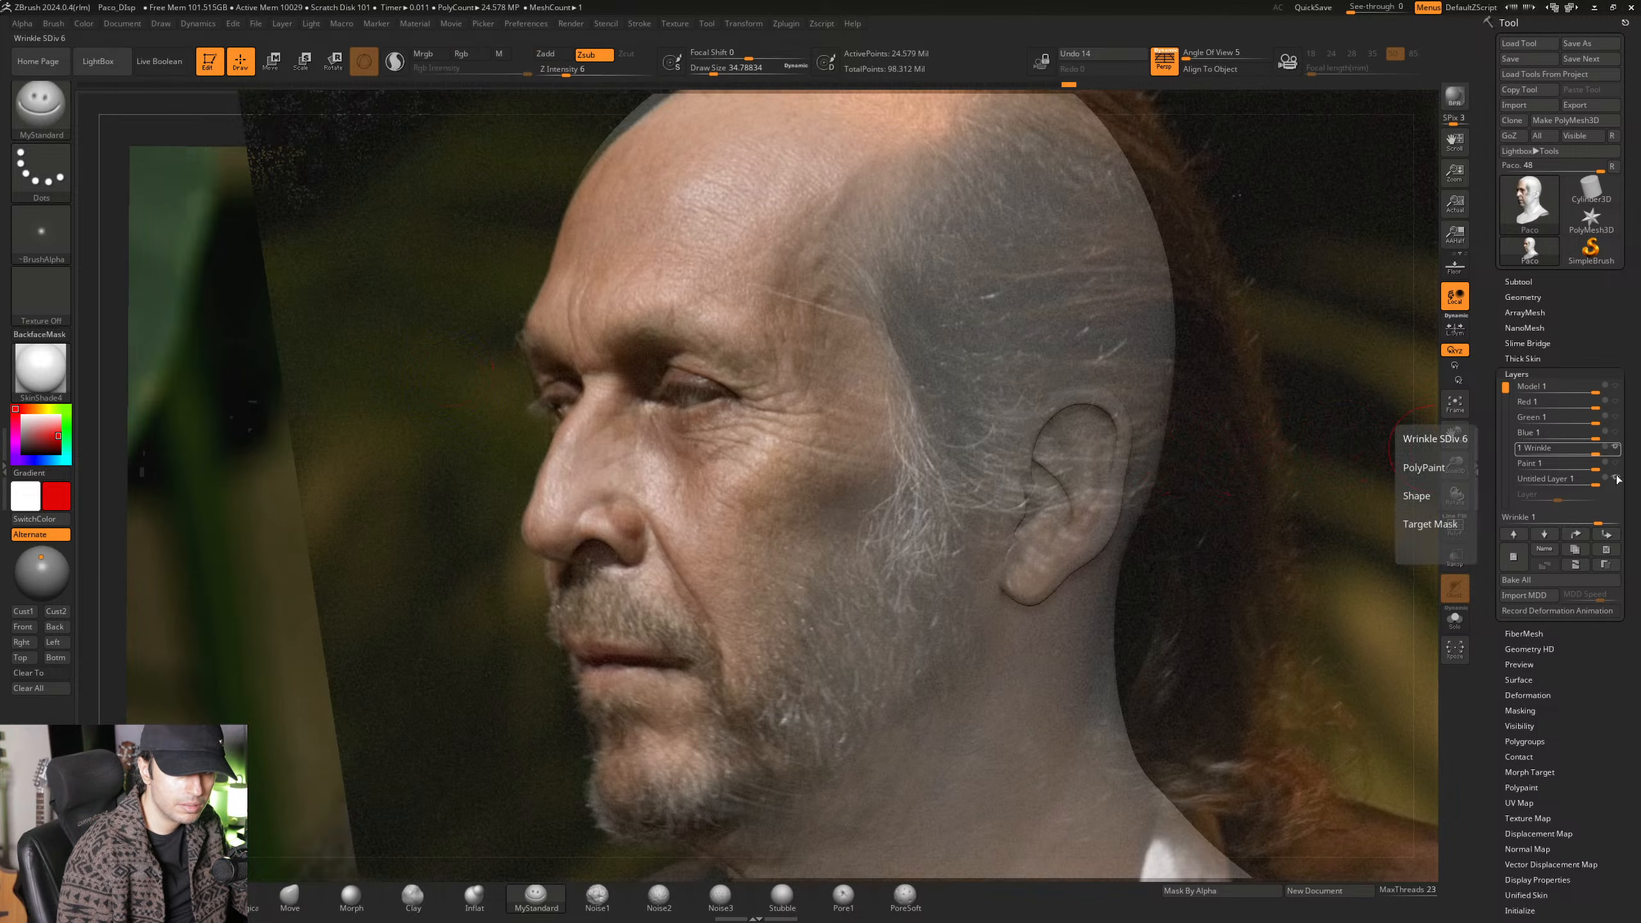
{"action": "left_click", "coordinate": [1616, 478]}
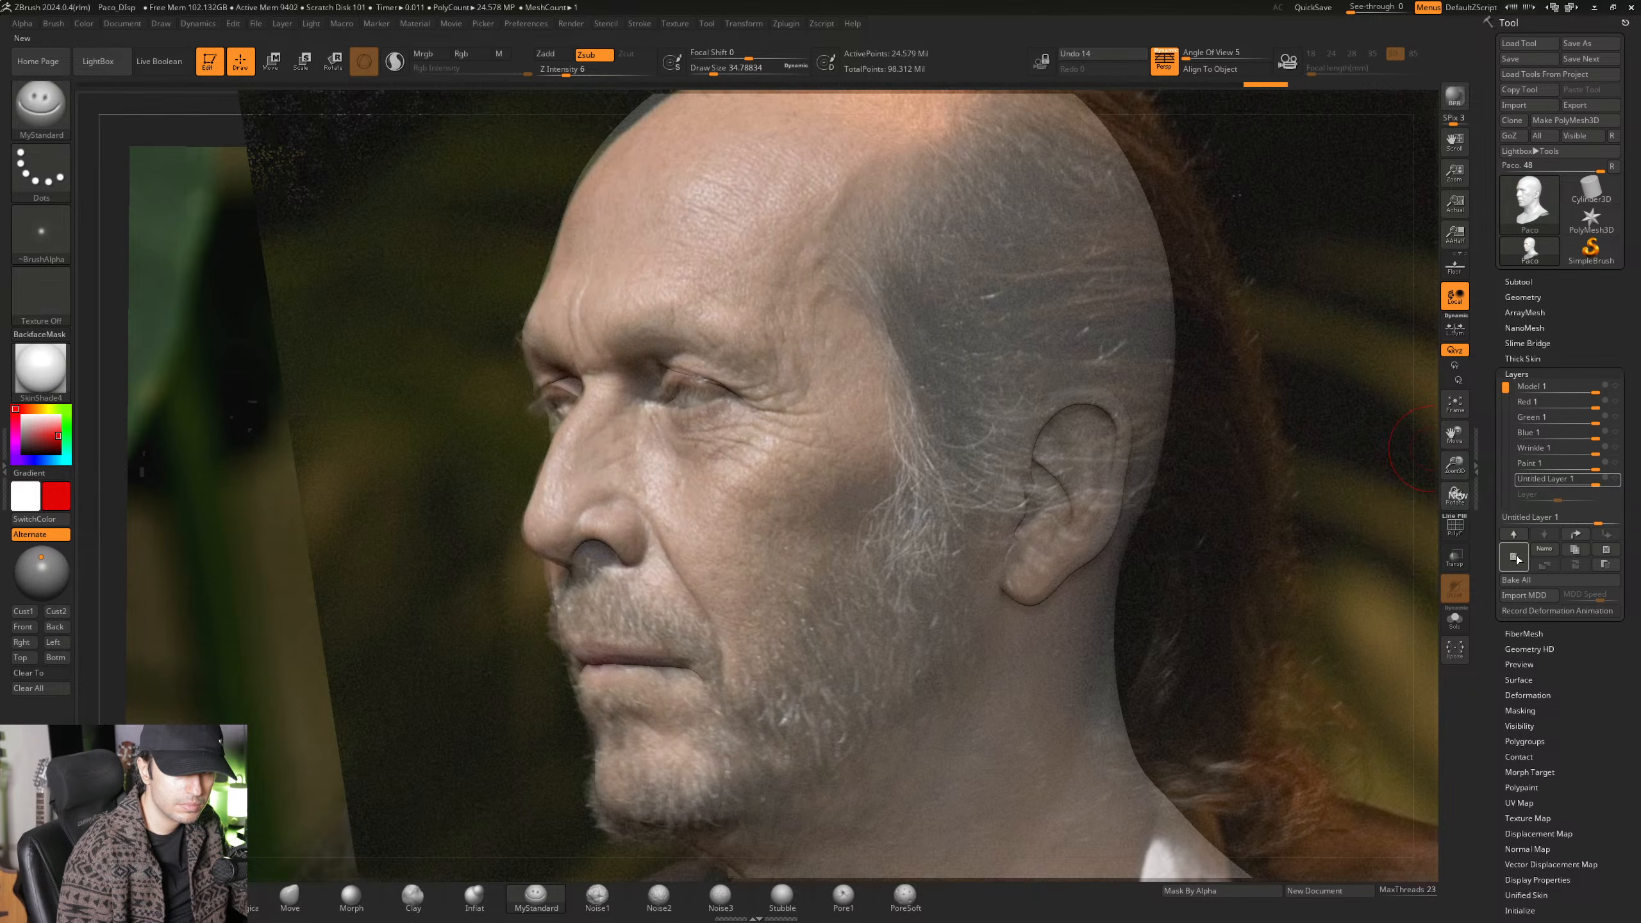
{"action": "left_click", "coordinate": [1515, 557]}
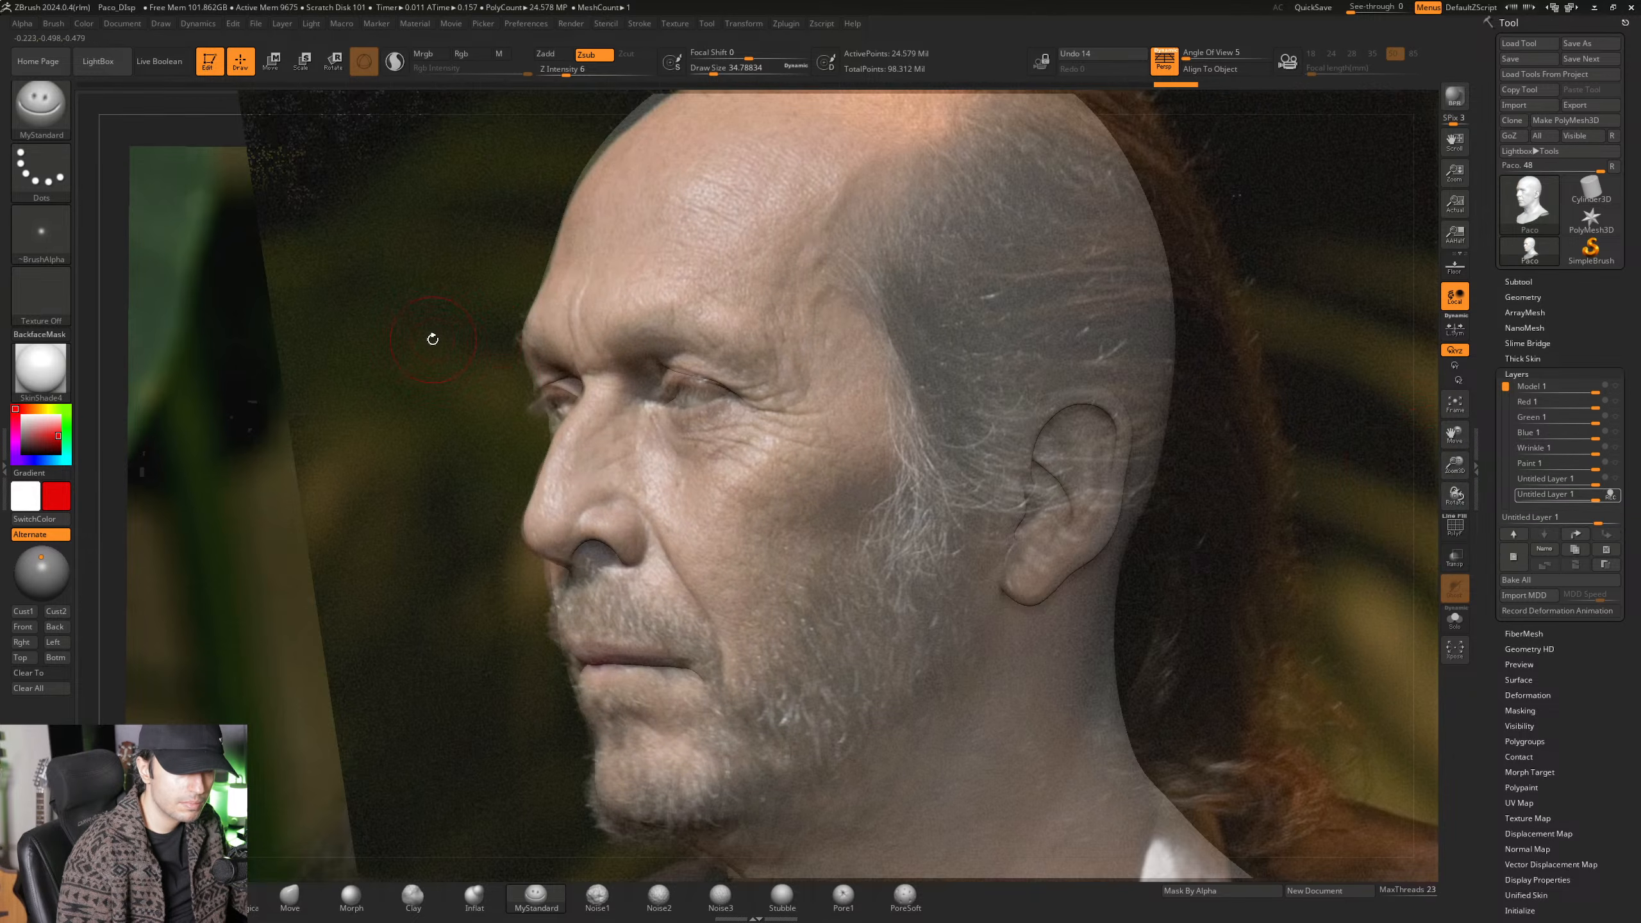
Project the three-quarter photo onto the forehead, eye, cheek and beard using the Standard brush, Rgb only, at draw size about 140.
{"action": "key", "text": "t"}
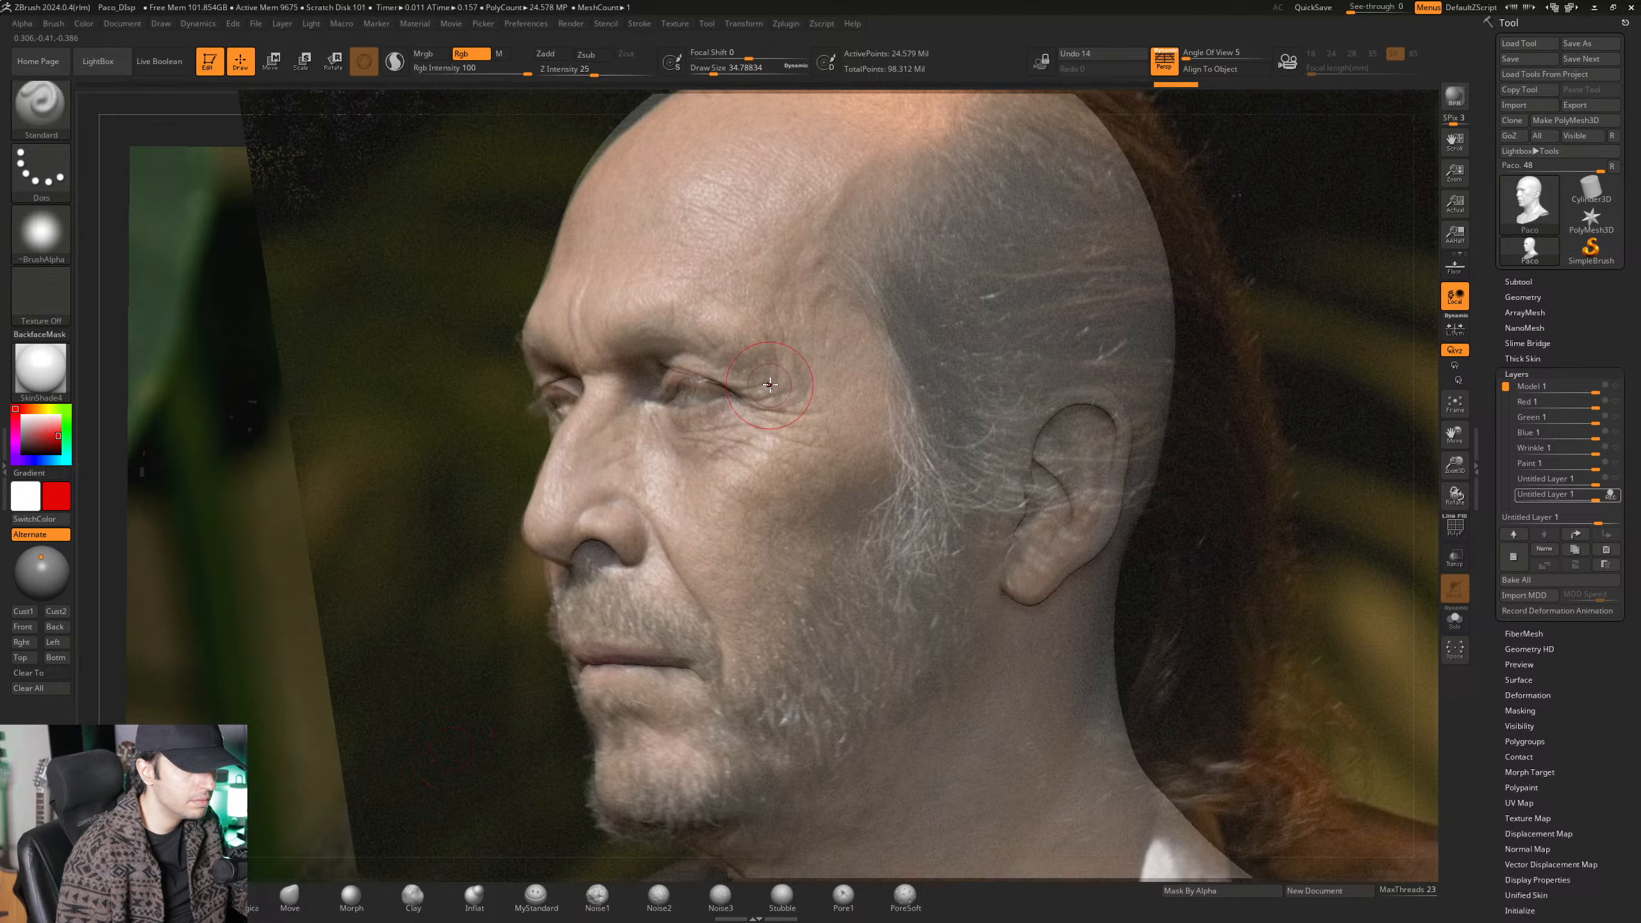
{"action": "key", "text": "space"}
{"action": "left_click_drag", "start_coordinate": [800, 302], "coordinate": [814, 302]}
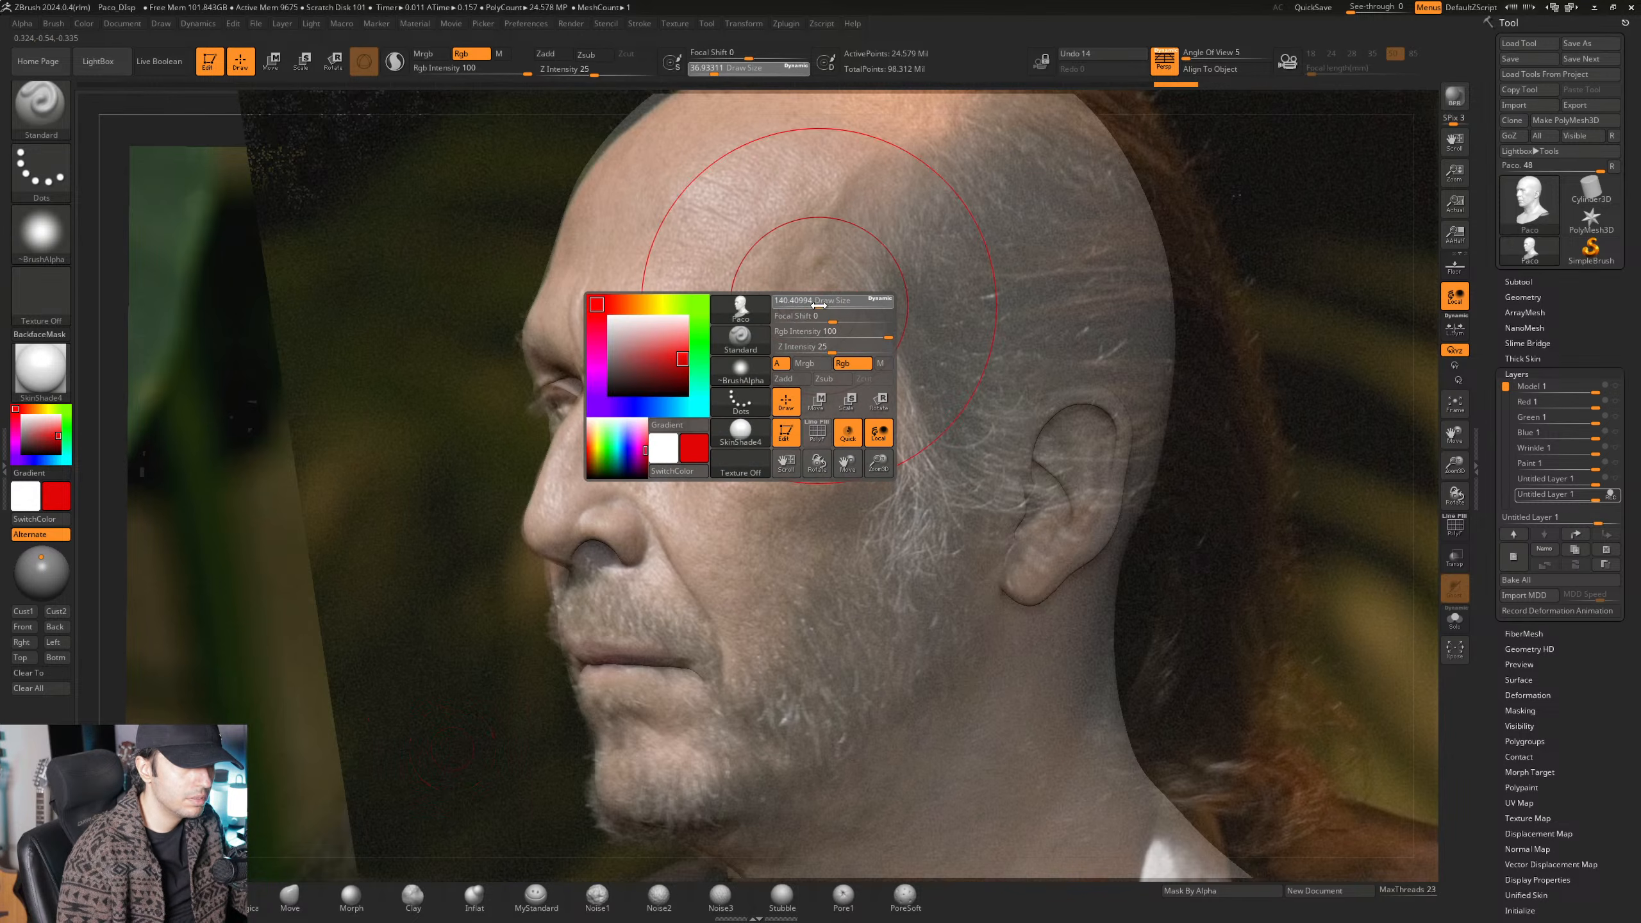
{"action": "key", "text": "shift+z"}
{"action": "key", "text": "shift+z"}
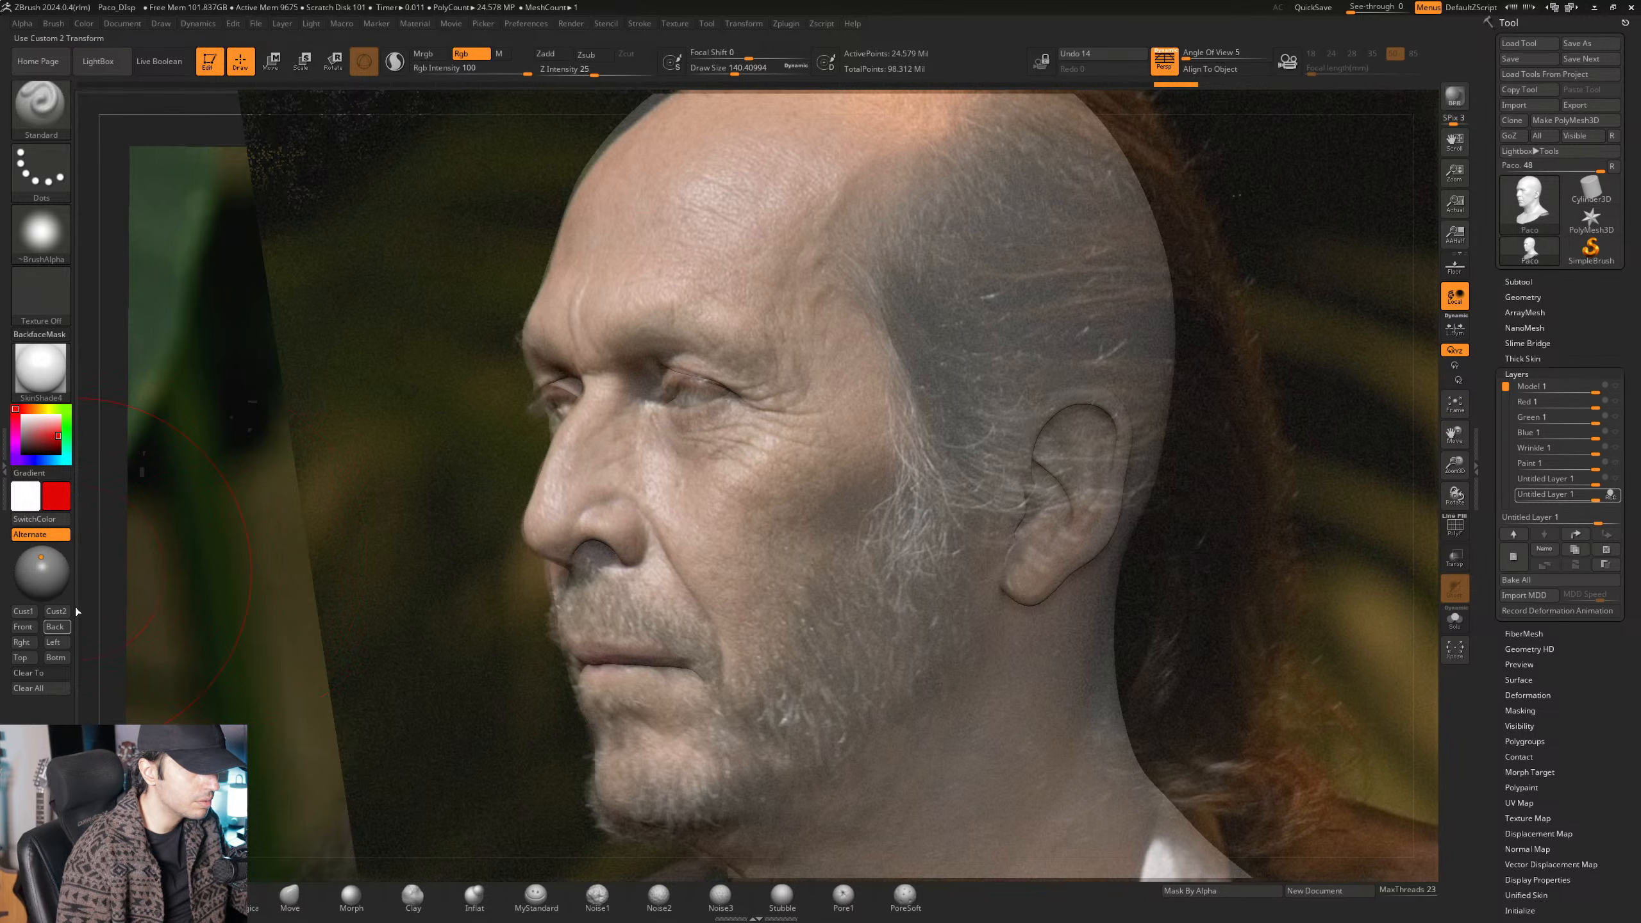
{"action": "mouse_move", "coordinate": [690, 323]}
{"action": "left_mouse_down"}
{"action": "mouse_move", "coordinate": [650, 285]}
{"action": "mouse_move", "coordinate": [614, 293]}
{"action": "mouse_move", "coordinate": [768, 492]}
{"action": "mouse_move", "coordinate": [636, 537]}
{"action": "mouse_move", "coordinate": [673, 572]}
{"action": "mouse_move", "coordinate": [672, 536]}
{"action": "mouse_move", "coordinate": [569, 498]}
{"action": "mouse_move", "coordinate": [648, 334]}
{"action": "left_mouse_up"}
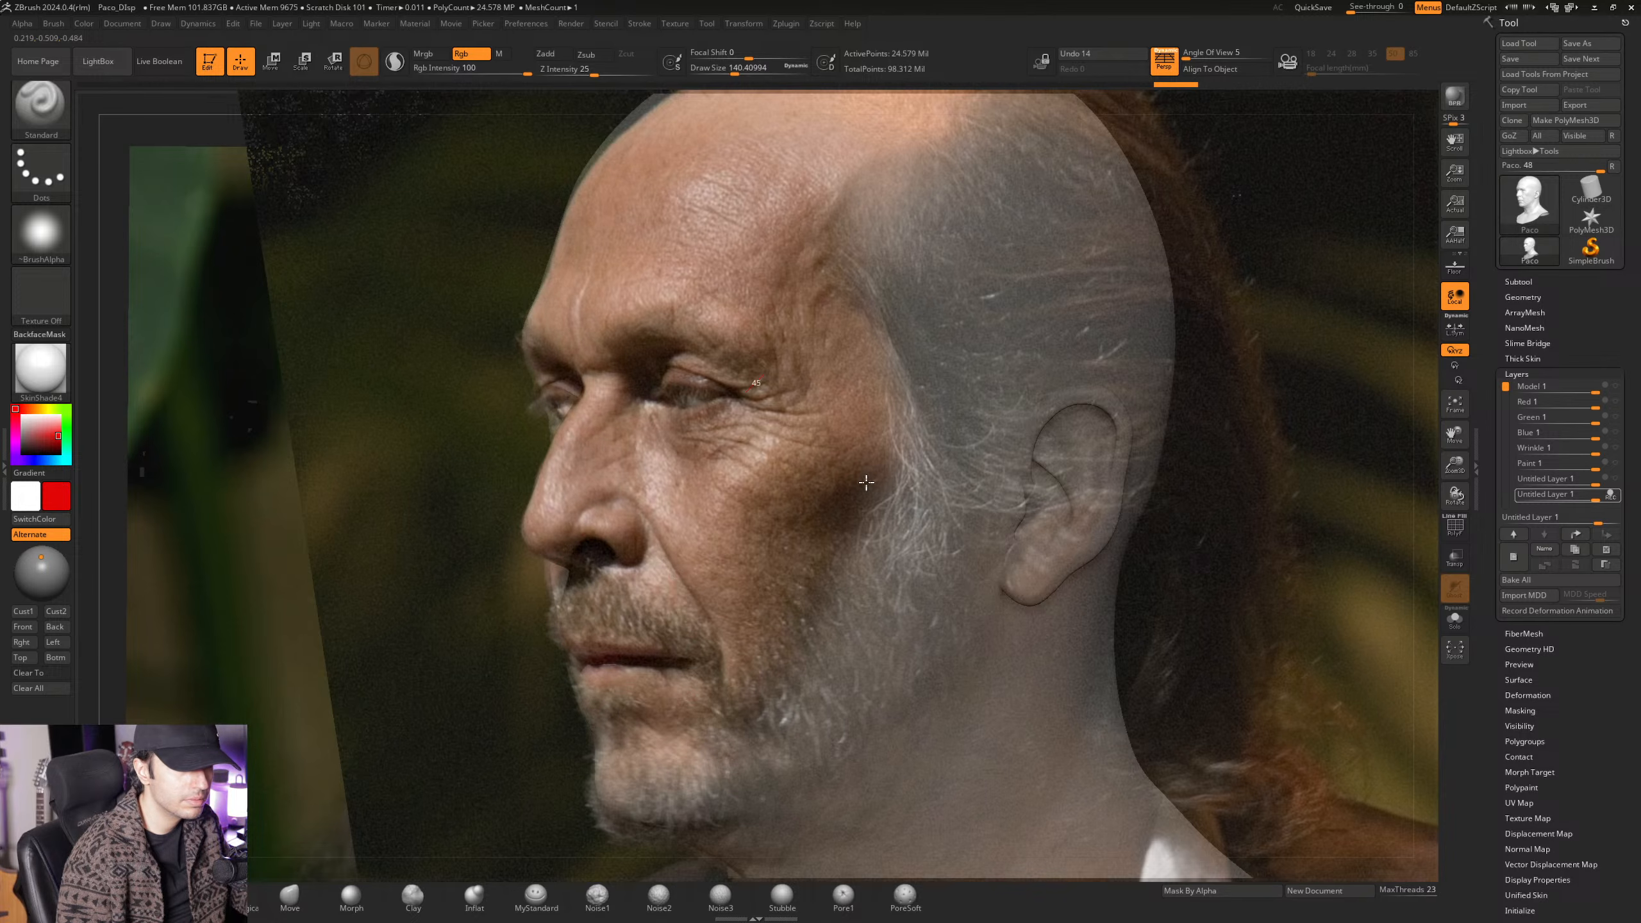
{"action": "mouse_move", "coordinate": [867, 481]}
{"action": "left_mouse_down"}
{"action": "mouse_move", "coordinate": [840, 621]}
{"action": "mouse_move", "coordinate": [729, 691]}
{"action": "left_mouse_up"}
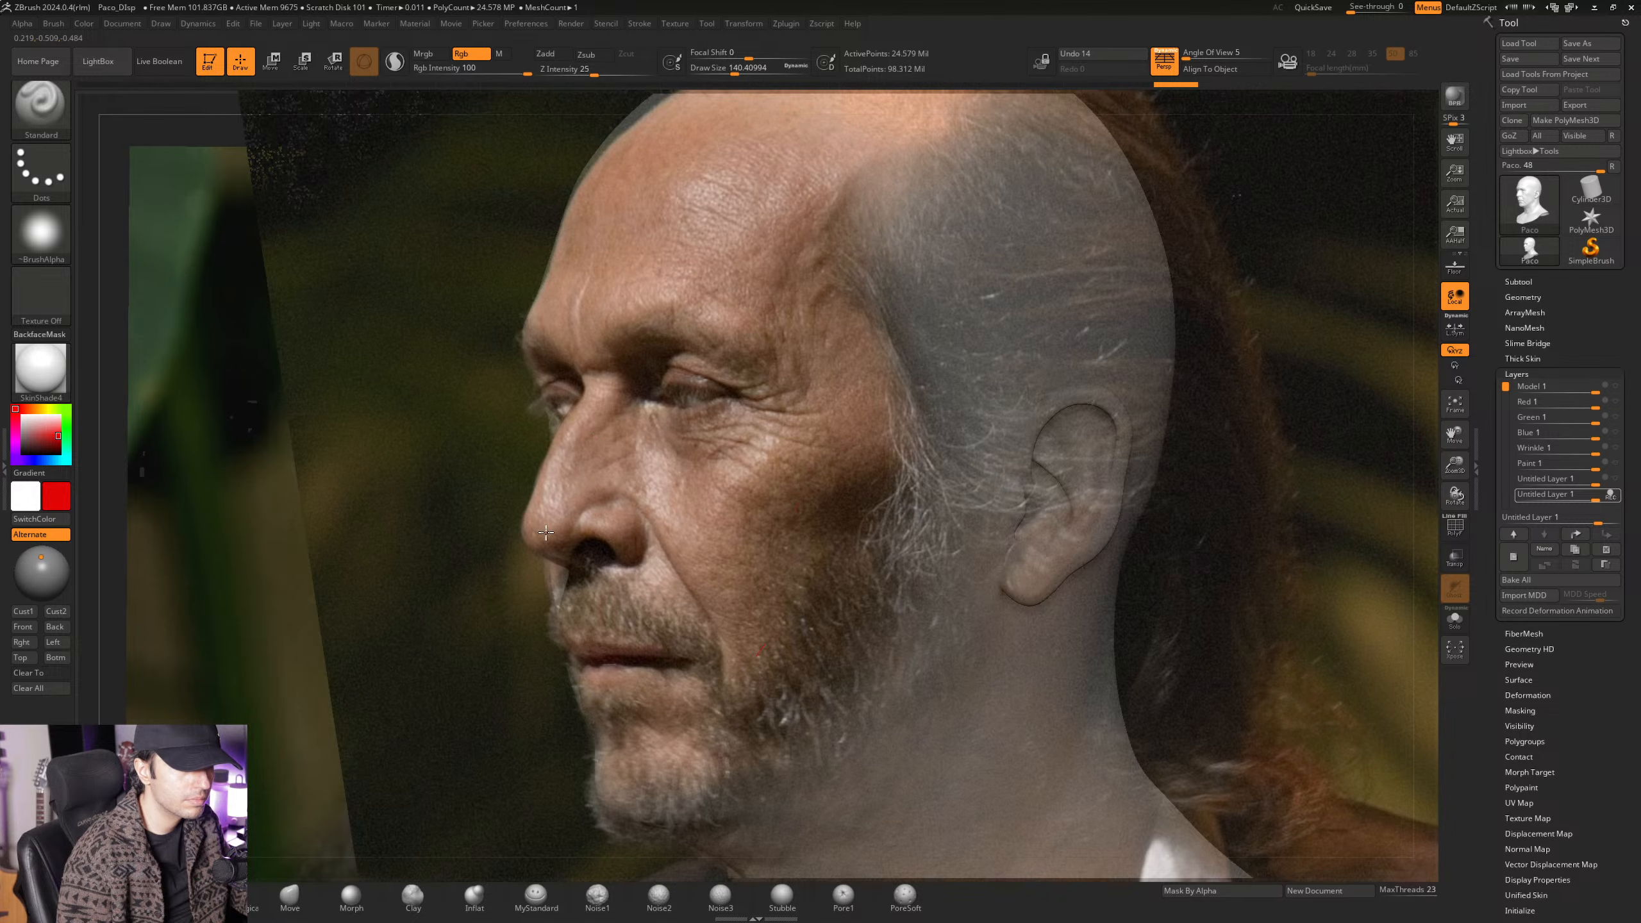
{"action": "key", "text": "shift+z"}
{"action": "key", "text": "shift+z"}
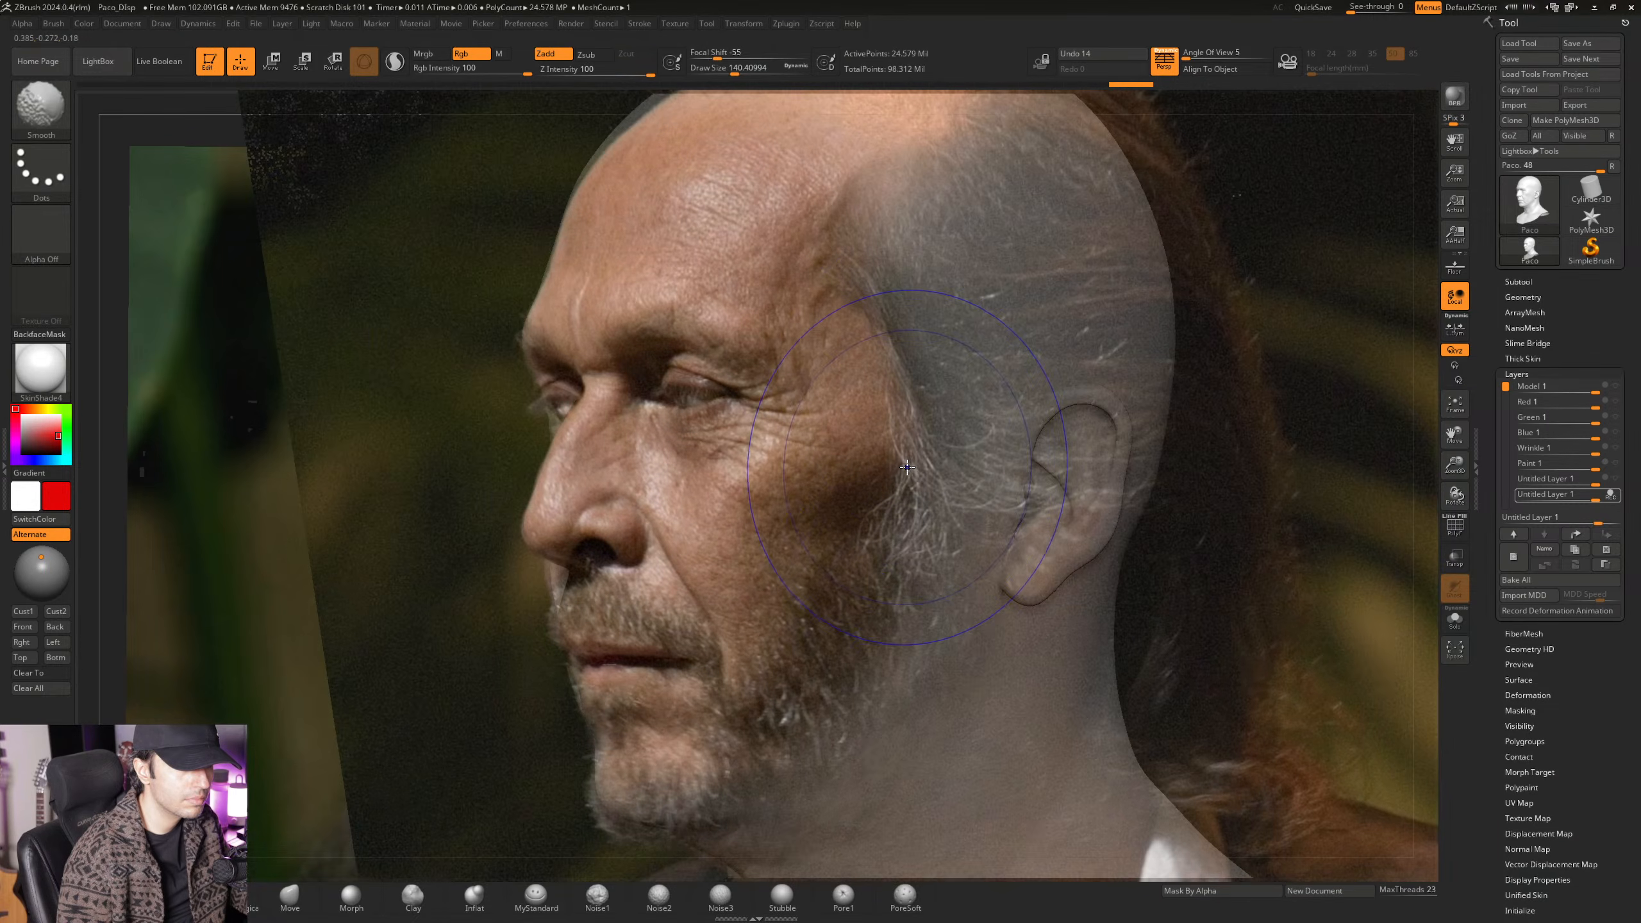
Hide the projection photo, choose the MyStandard brush and set the Wrinkle layer to record.
{"action": "key", "text": "shift+z"}
{"action": "mouse_move", "coordinate": [820, 381]}
{"action": "right_mouse_down"}
{"action": "mouse_move", "coordinate": [999, 465]}
{"action": "mouse_move", "coordinate": [705, 508]}
{"action": "right_mouse_up"}
{"action": "left_click", "coordinate": [536, 895]}
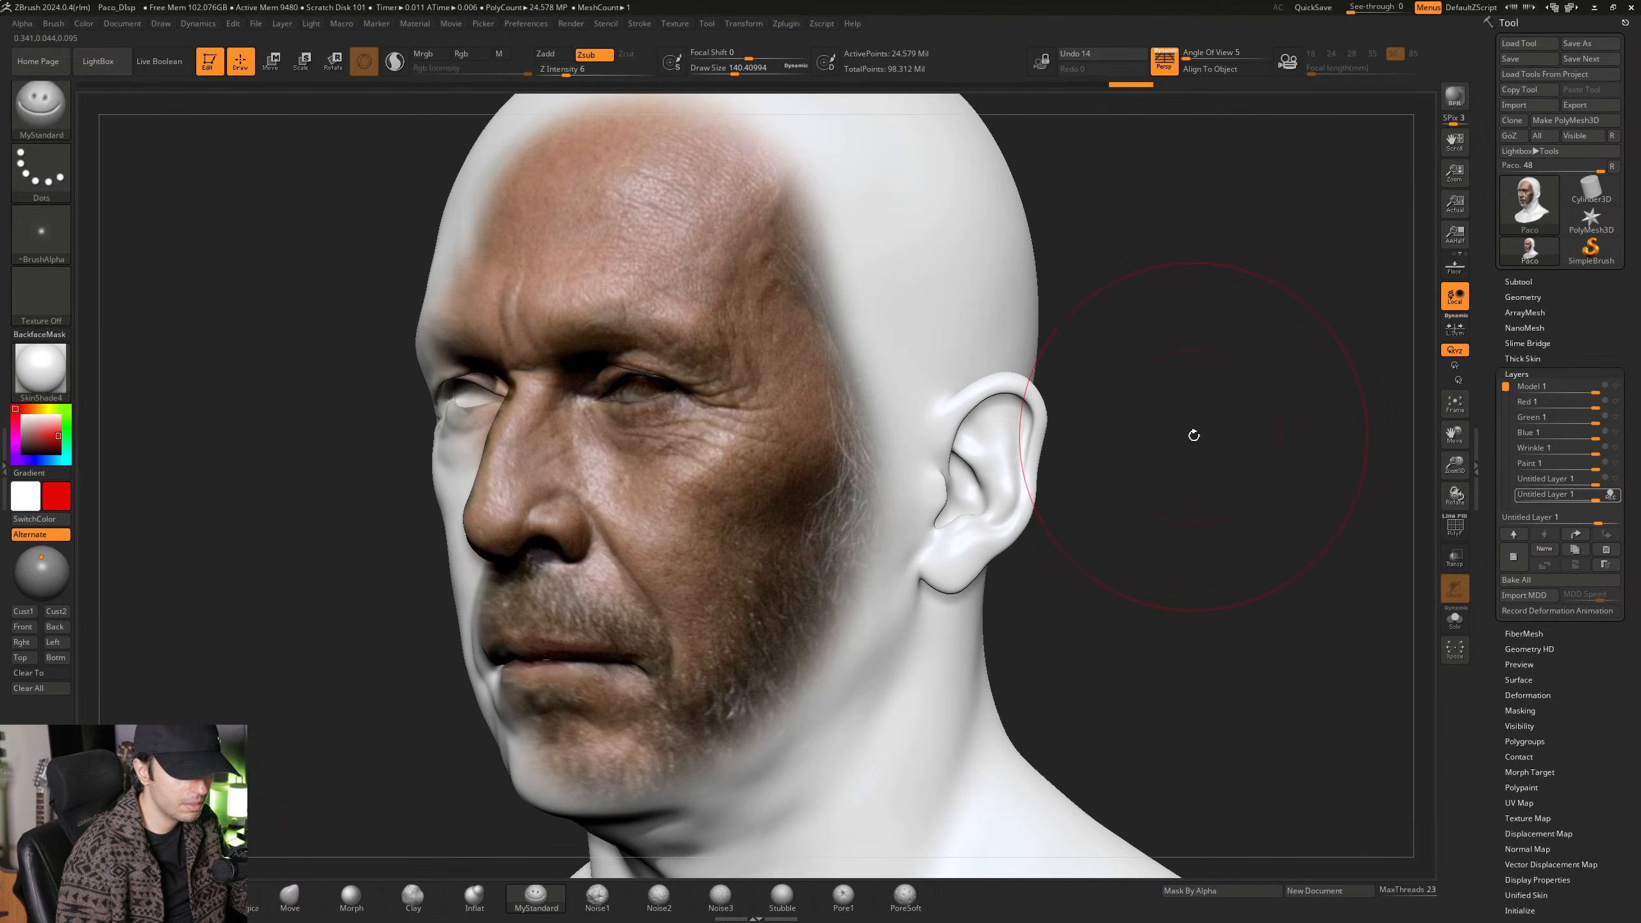
{"action": "left_click", "coordinate": [1612, 450]}
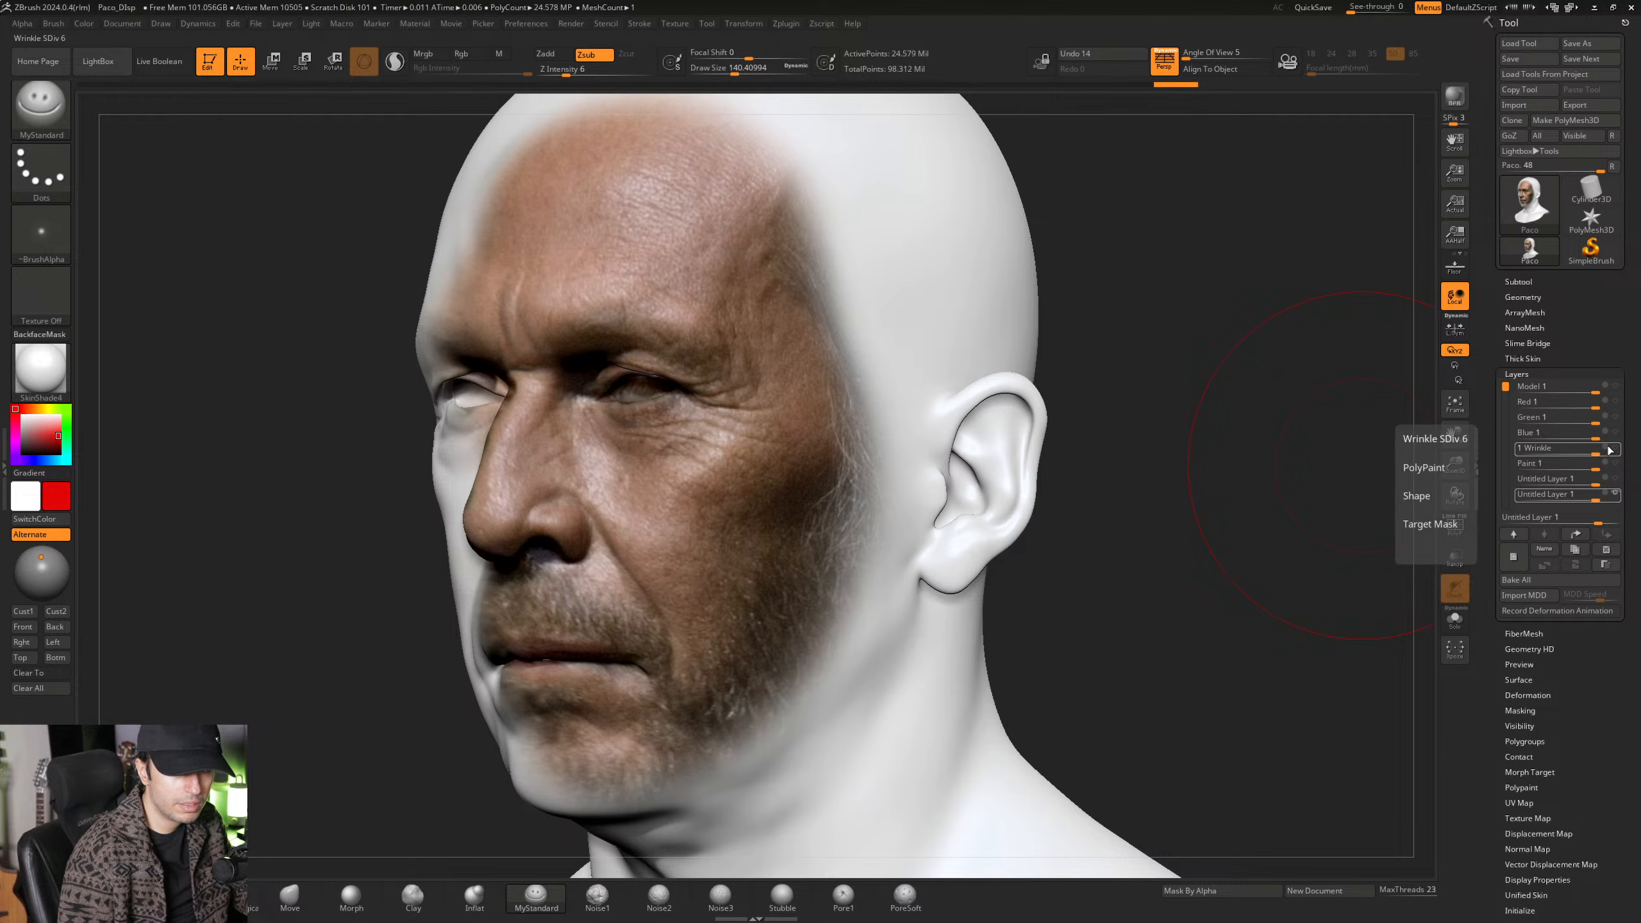
Sculpt the creases around the outer eye corner on the Wrinkle layer with MyStandard, at draw sizes about 23 and 33.
{"action": "mouse_move", "coordinate": [727, 304]}
{"action": "right_mouse_down", "text": "ctrl"}
{"action": "mouse_move", "coordinate": [790, 441]}
{"action": "mouse_move", "coordinate": [905, 505]}
{"action": "right_mouse_up", "text": "ctrl"}
{"action": "key", "text": "space"}
{"action": "left_click_drag", "start_coordinate": [733, 496], "coordinate": [707, 494]}
{"action": "mouse_move", "coordinate": [840, 482]}
{"action": "right_mouse_down"}
{"action": "mouse_move", "coordinate": [730, 470]}
{"action": "mouse_move", "coordinate": [752, 475]}
{"action": "right_mouse_up"}
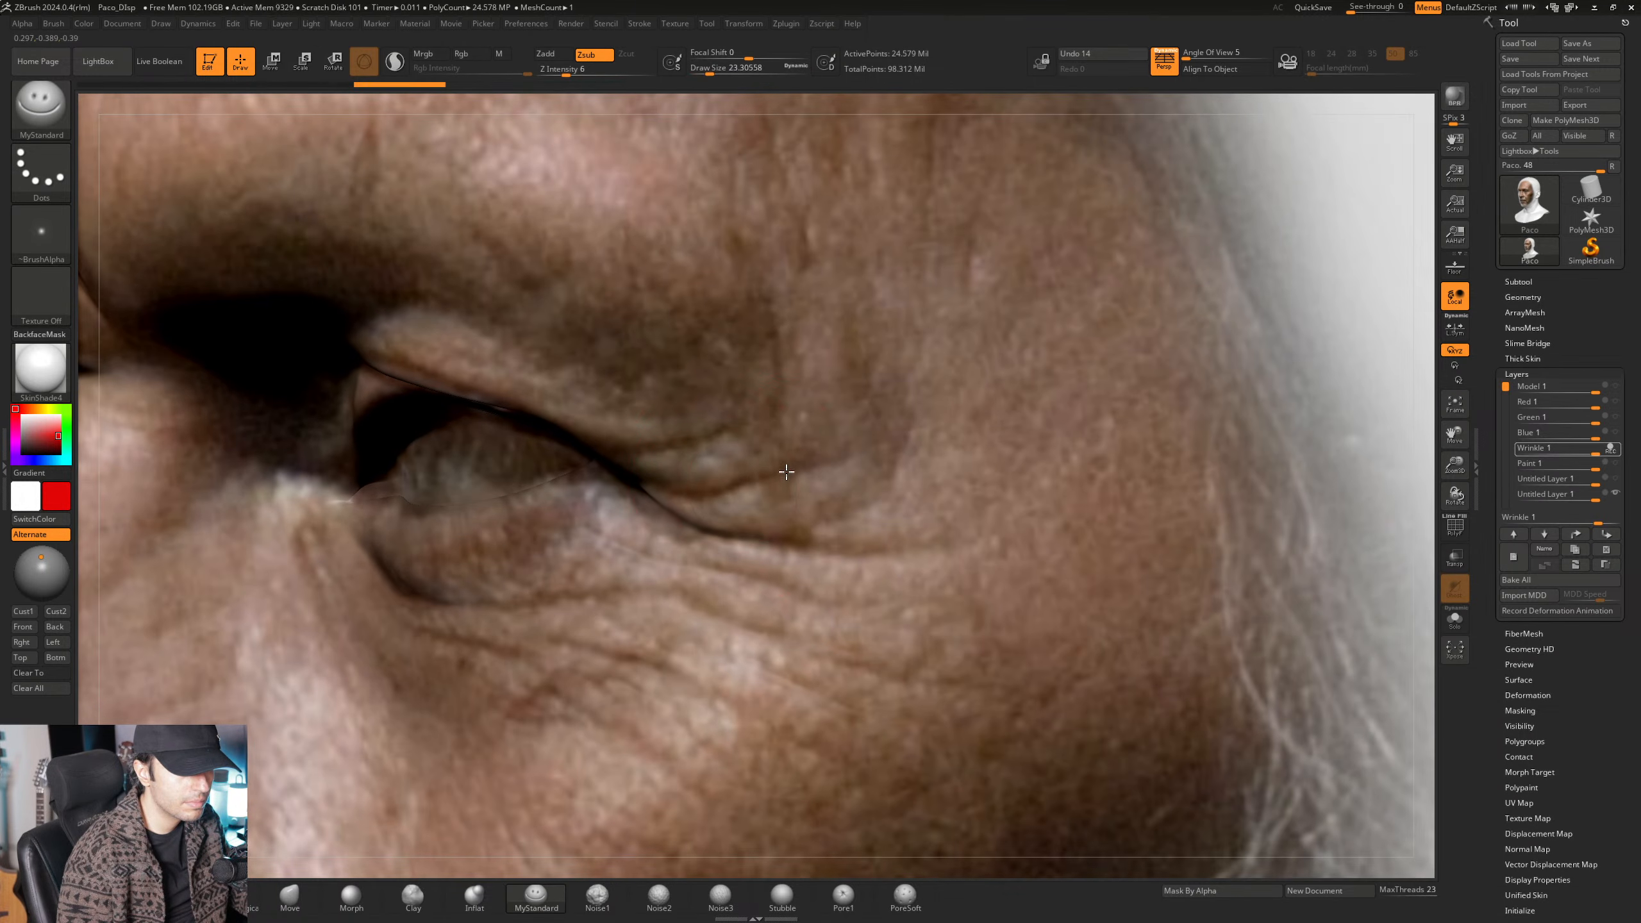
{"action": "mouse_move", "coordinate": [841, 444]}
{"action": "right_mouse_down"}
{"action": "mouse_move", "coordinate": [650, 455]}
{"action": "mouse_move", "coordinate": [865, 547]}
{"action": "mouse_move", "coordinate": [934, 487]}
{"action": "mouse_move", "coordinate": [851, 513]}
{"action": "right_mouse_up"}
{"action": "key", "text": "space"}
{"action": "left_click_drag", "start_coordinate": [850, 513], "coordinate": [856, 511]}
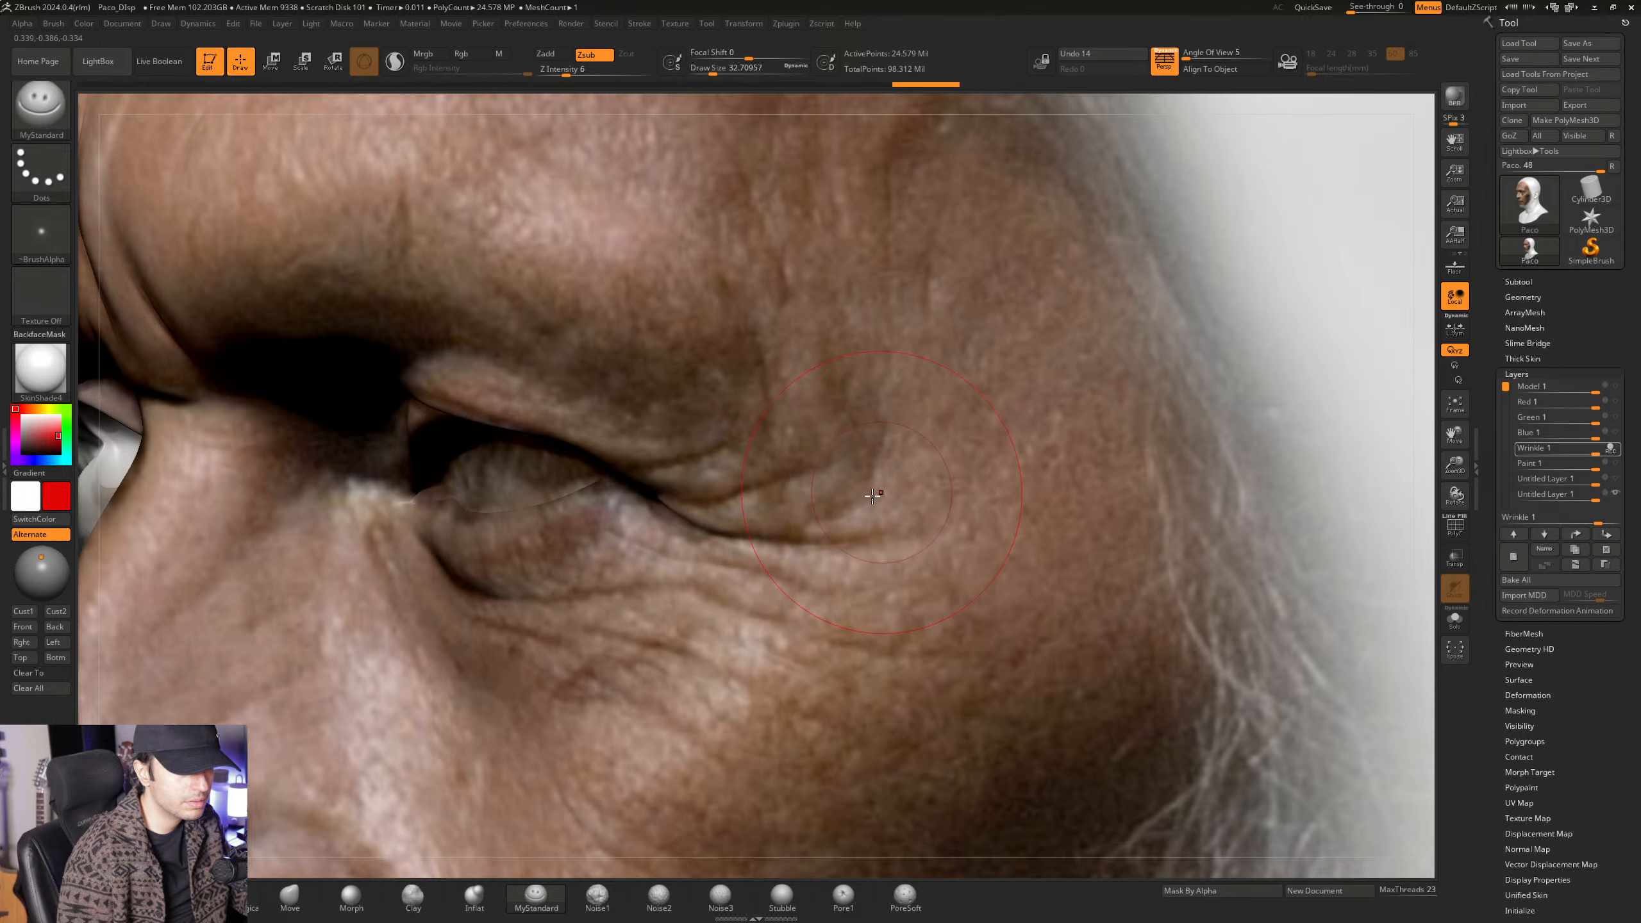
{"action": "right_click_drag", "start_coordinate": [929, 459], "coordinate": [869, 413], "text": "ctrl"}
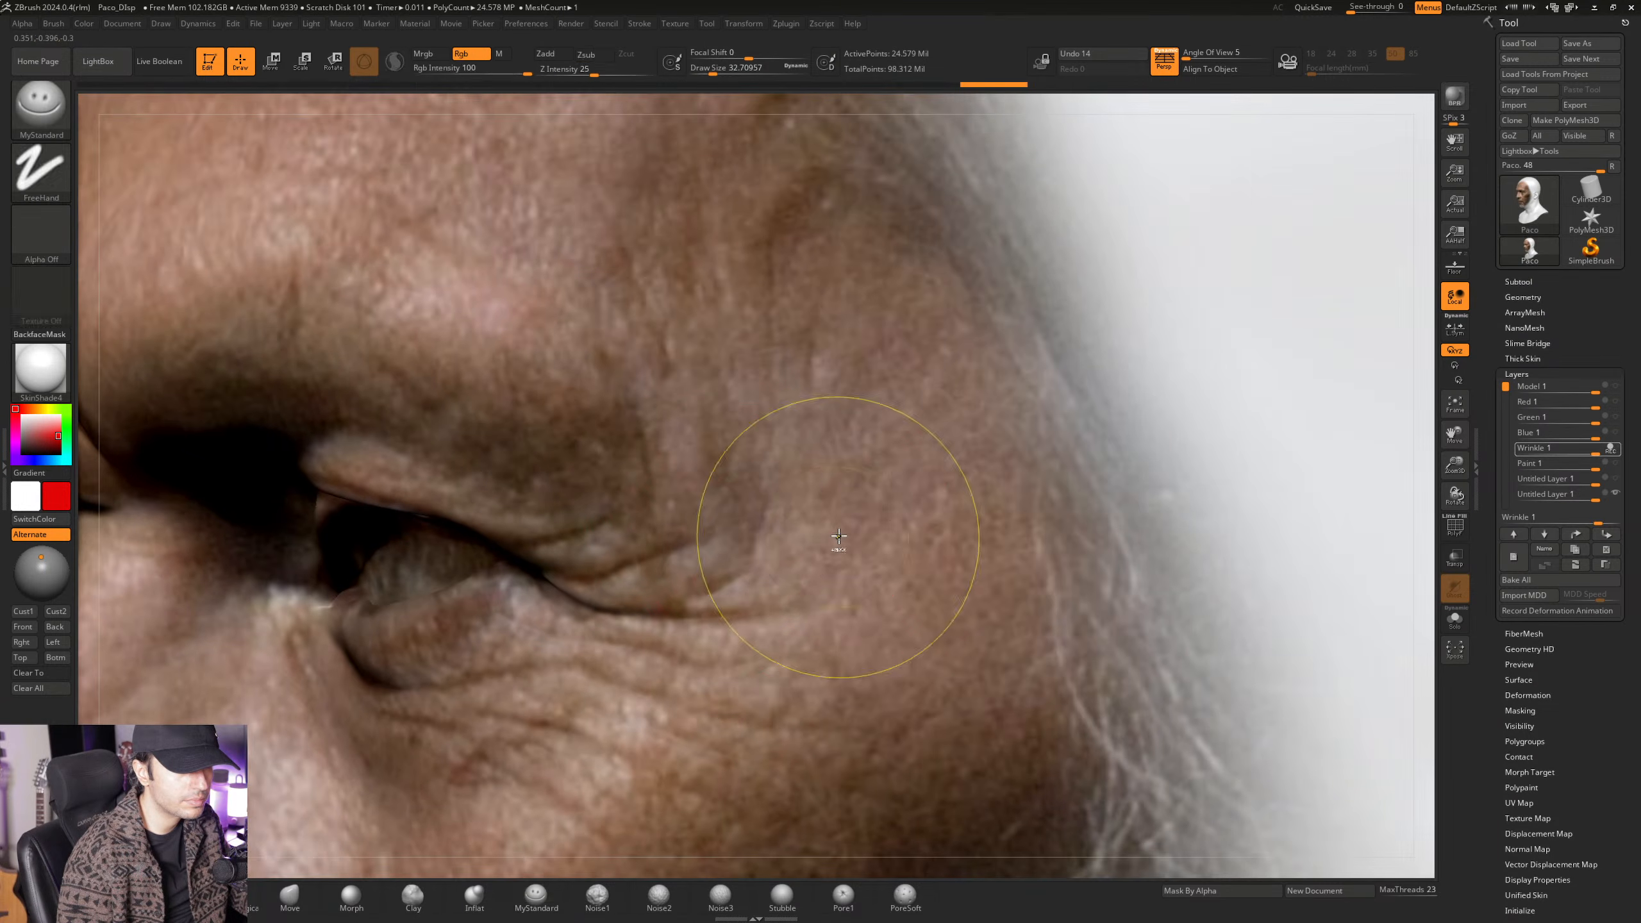
{"action": "right_click_drag", "start_coordinate": [837, 534], "coordinate": [763, 427], "text": "ctrl"}
{"action": "mouse_move", "coordinate": [763, 427]}
{"action": "right_mouse_down"}
{"action": "mouse_move", "coordinate": [777, 416]}
{"action": "mouse_move", "coordinate": [620, 440]}
{"action": "mouse_move", "coordinate": [757, 441]}
{"action": "mouse_move", "coordinate": [775, 466]}
{"action": "right_mouse_up"}
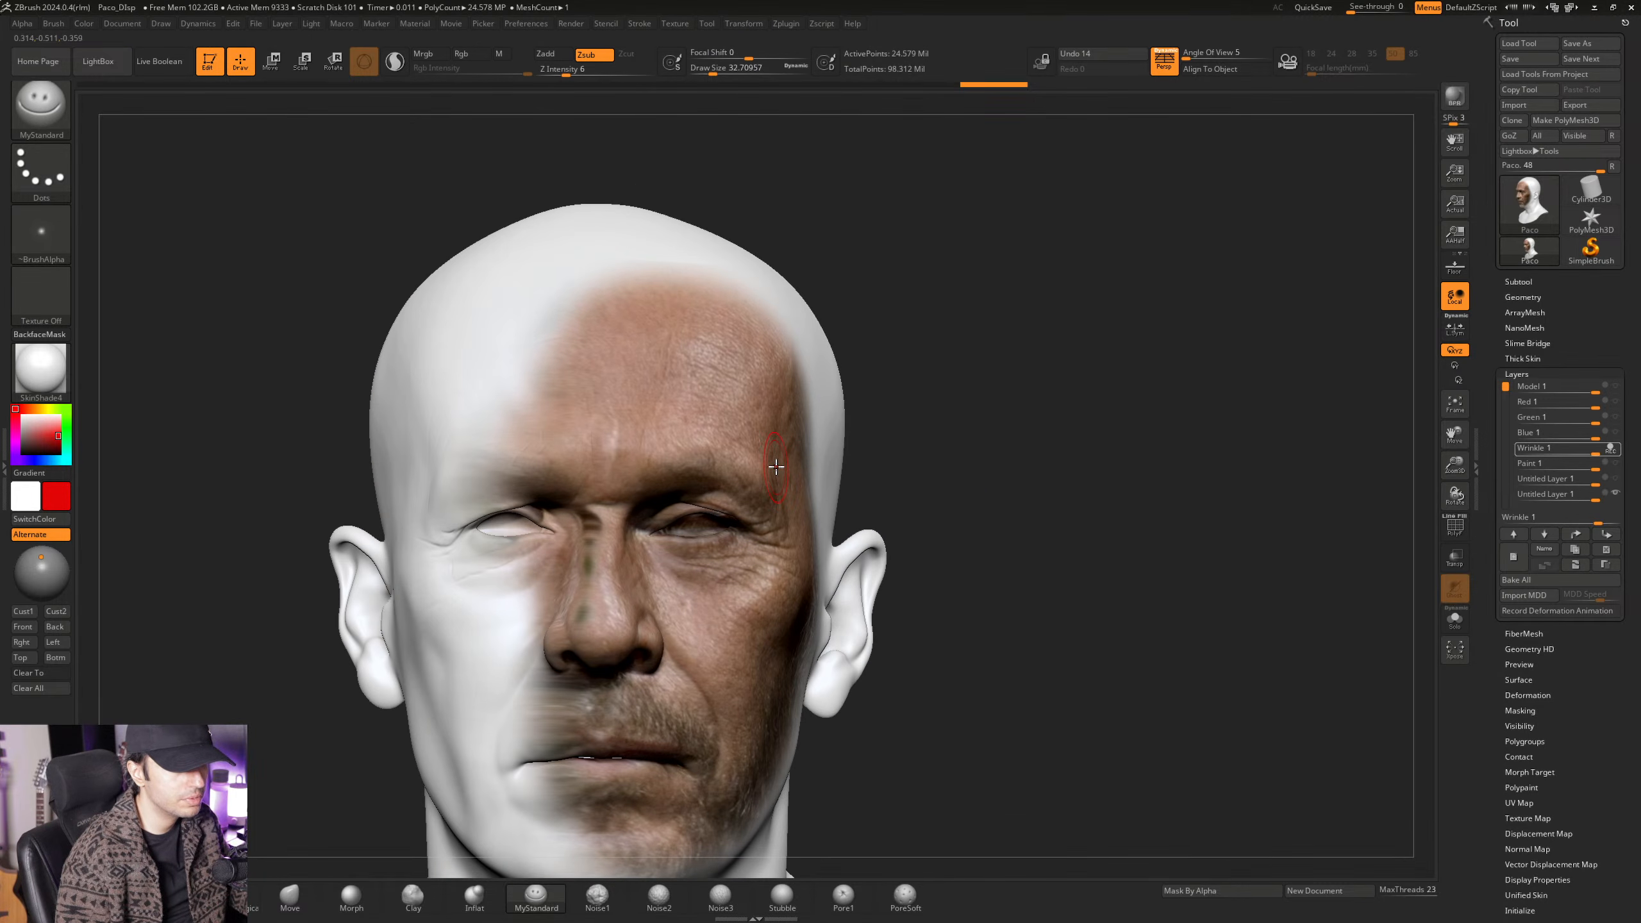
Switch to One Photo Viewer, examine the wrinkles on the guitarist's face in the profile reference photo, and return to ZBrush.
{"action": "key", "text": "super"}
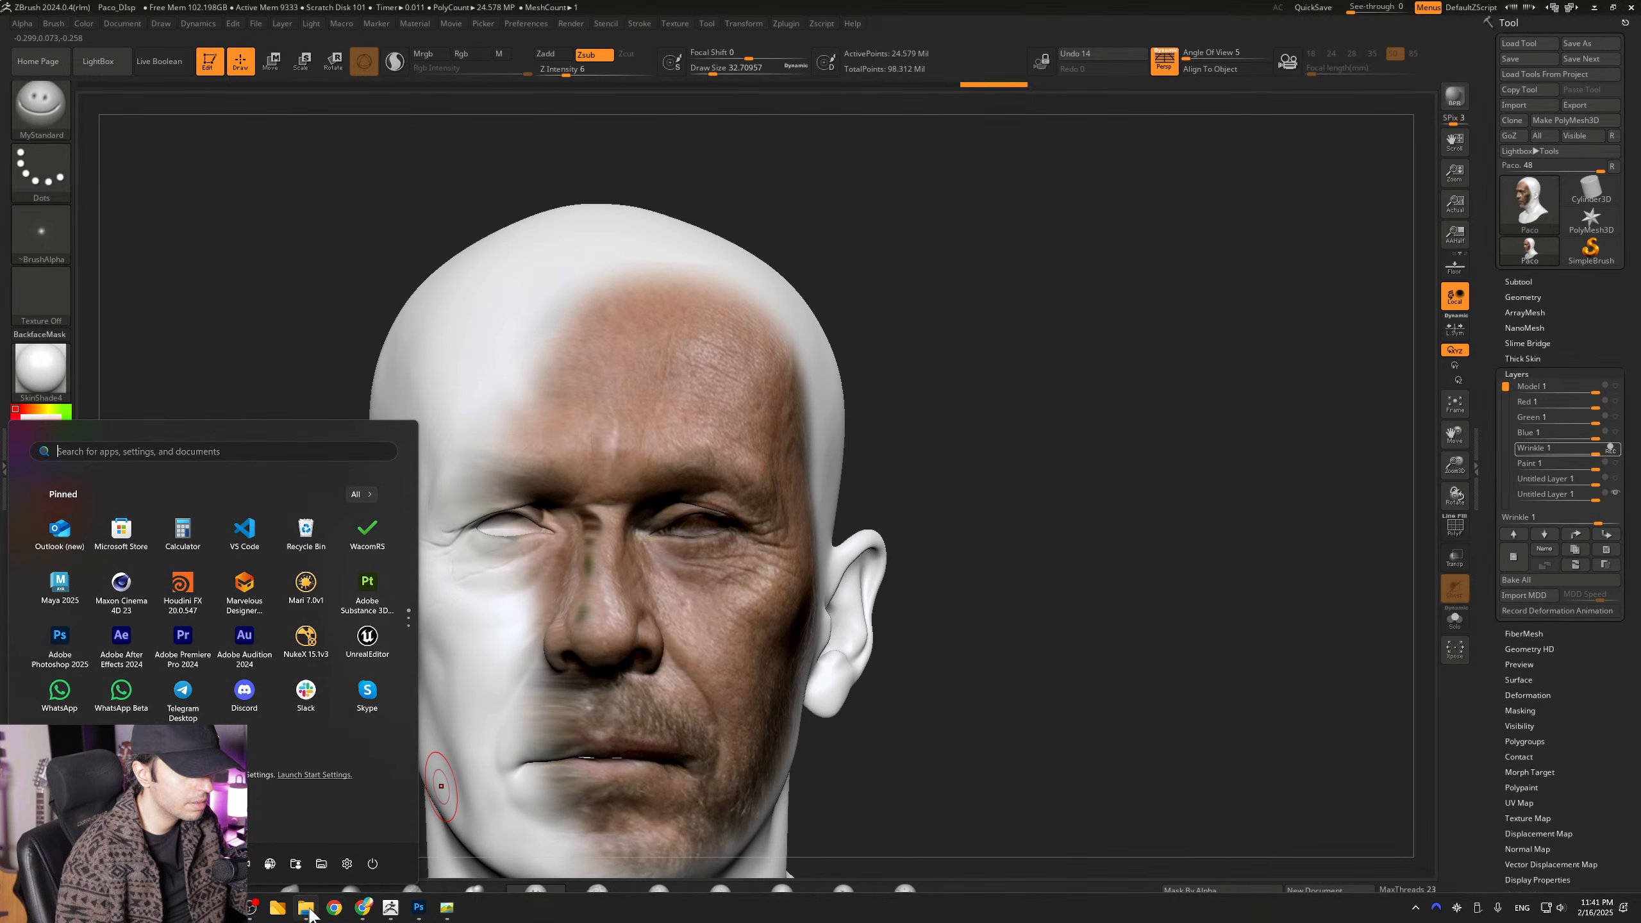
{"action": "left_click", "coordinate": [310, 910]}
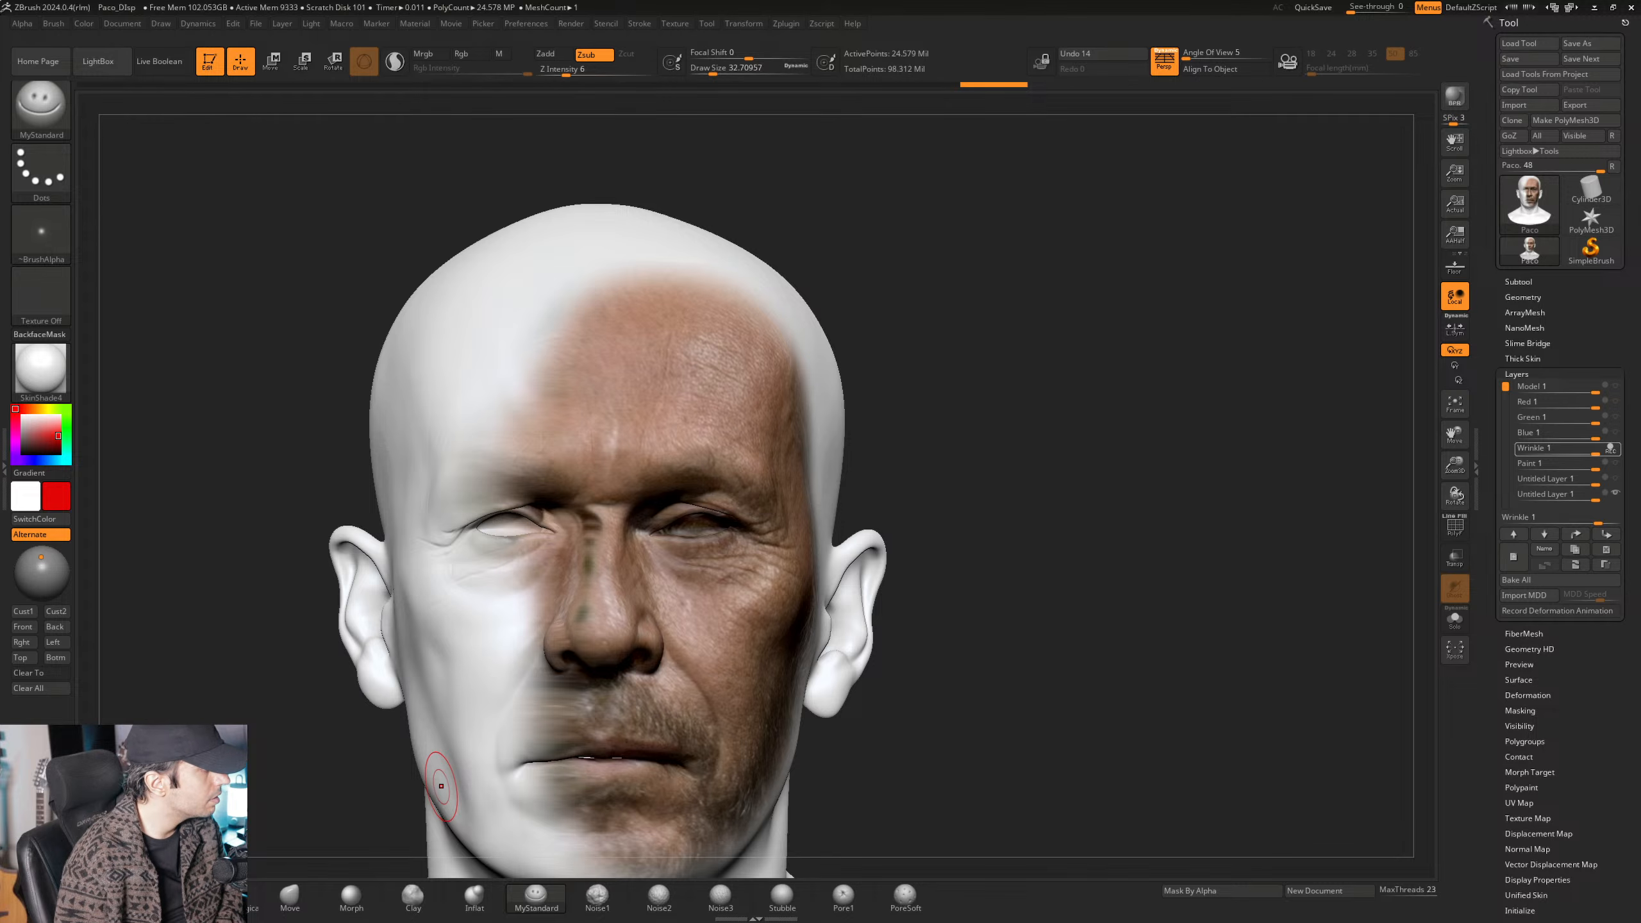
{"action": "left_click", "coordinate": [446, 907]}
{"action": "left_click_drag", "start_coordinate": [295, 257], "coordinate": [381, 261]}
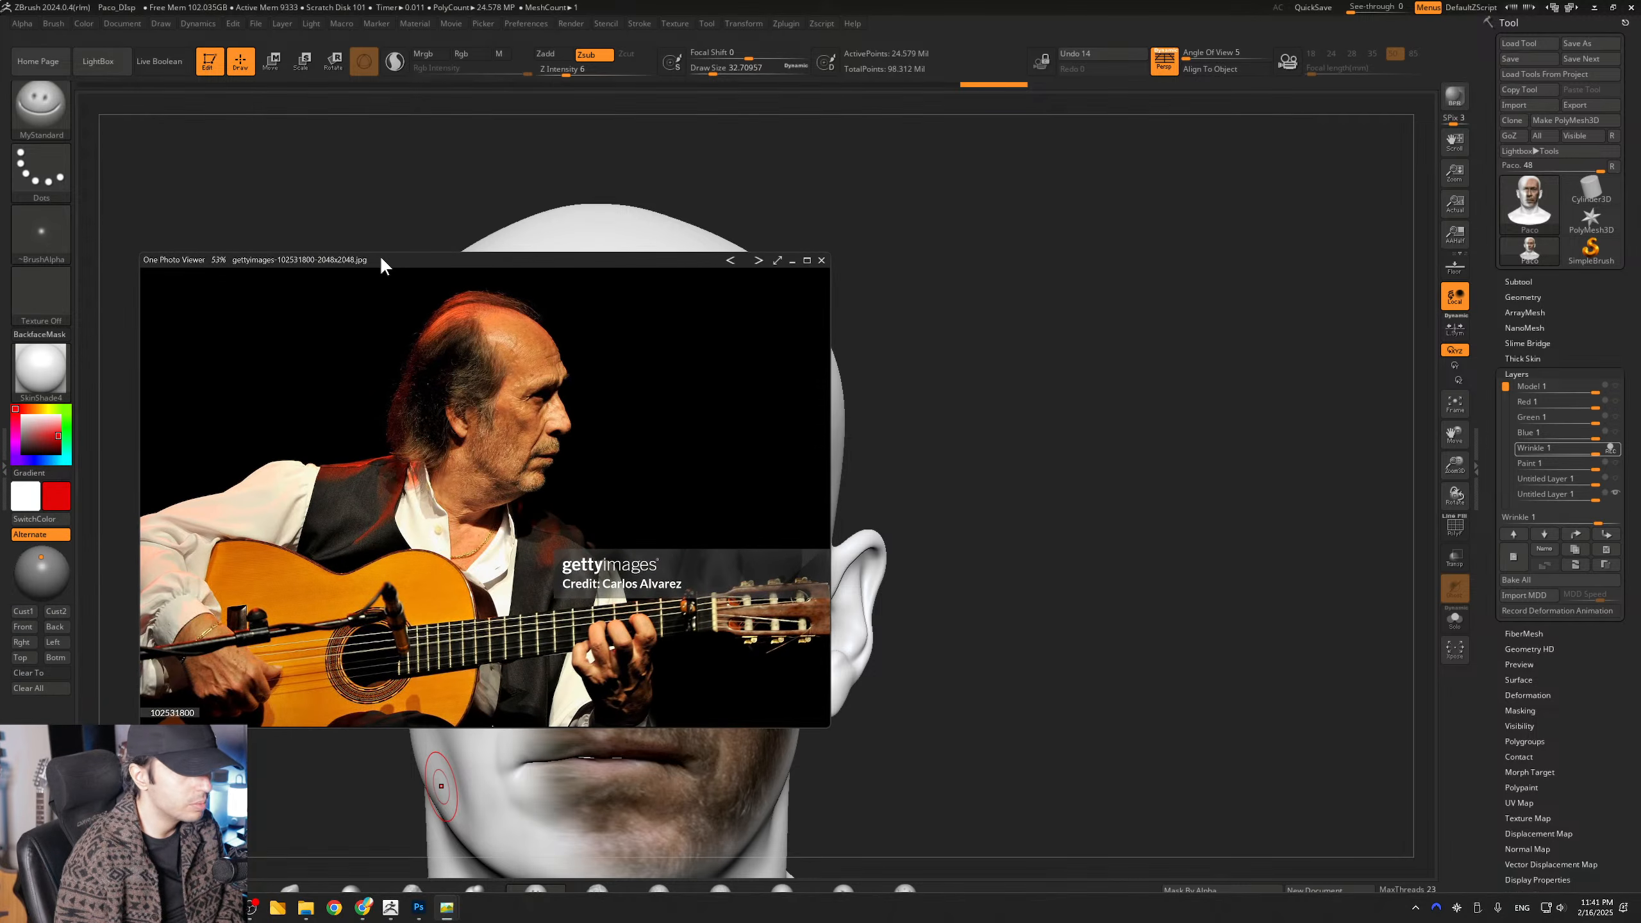
{"action": "scroll", "coordinate": [441, 454], "scroll_direction": "up", "scroll_amount": 5}
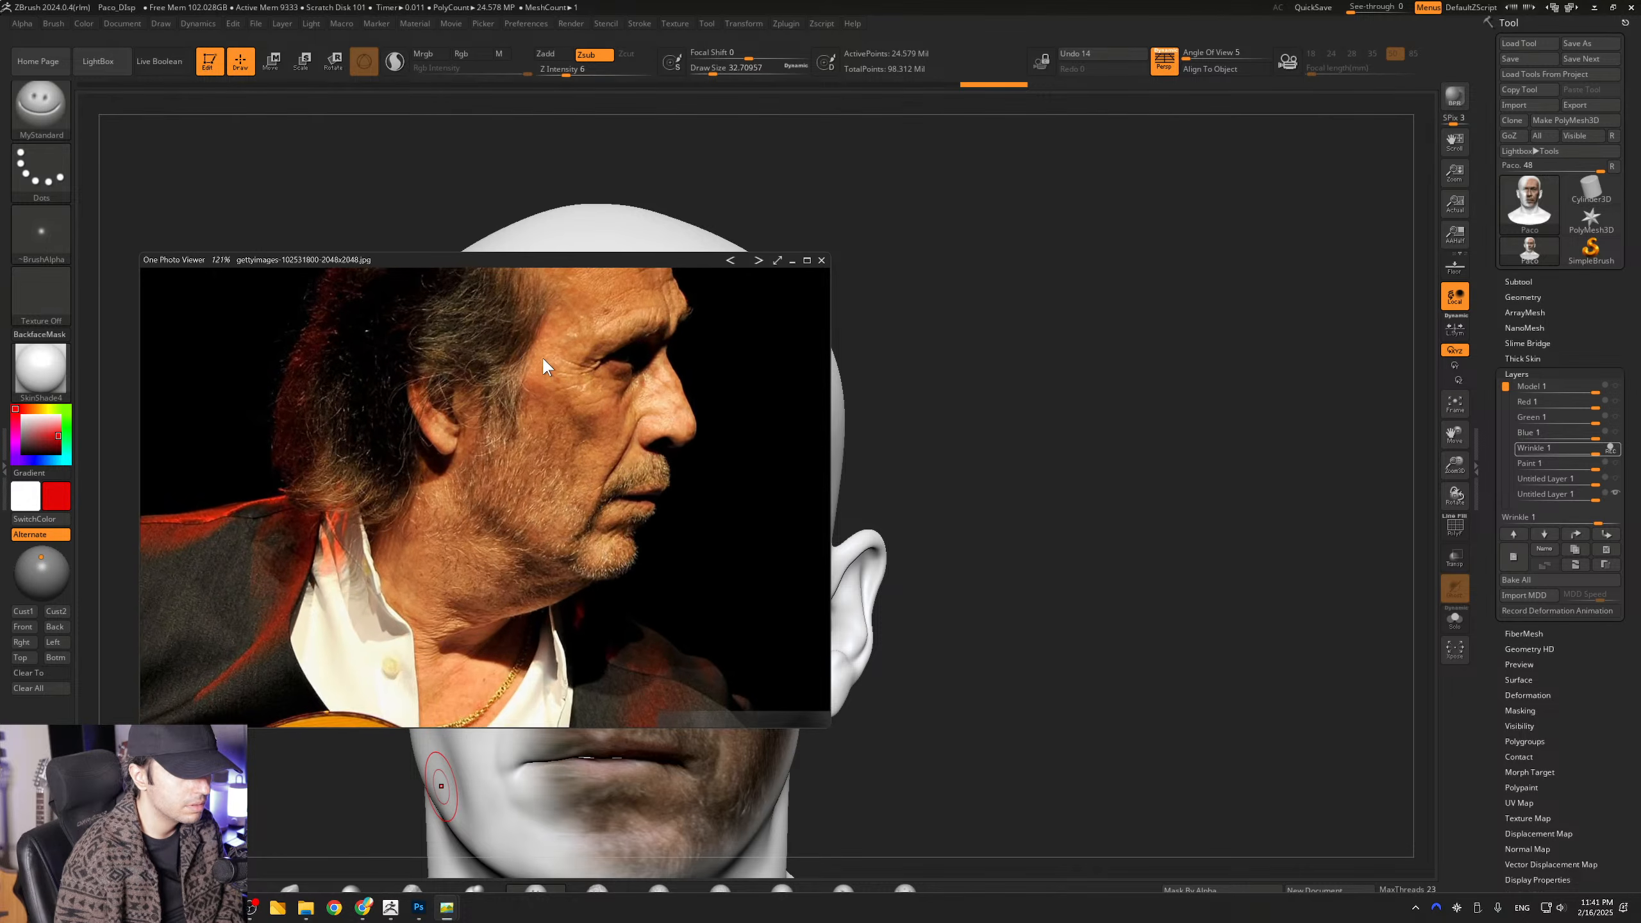
{"action": "left_click_drag", "start_coordinate": [541, 357], "coordinate": [518, 432]}
{"action": "scroll", "coordinate": [518, 434], "scroll_direction": "up", "scroll_amount": 2}
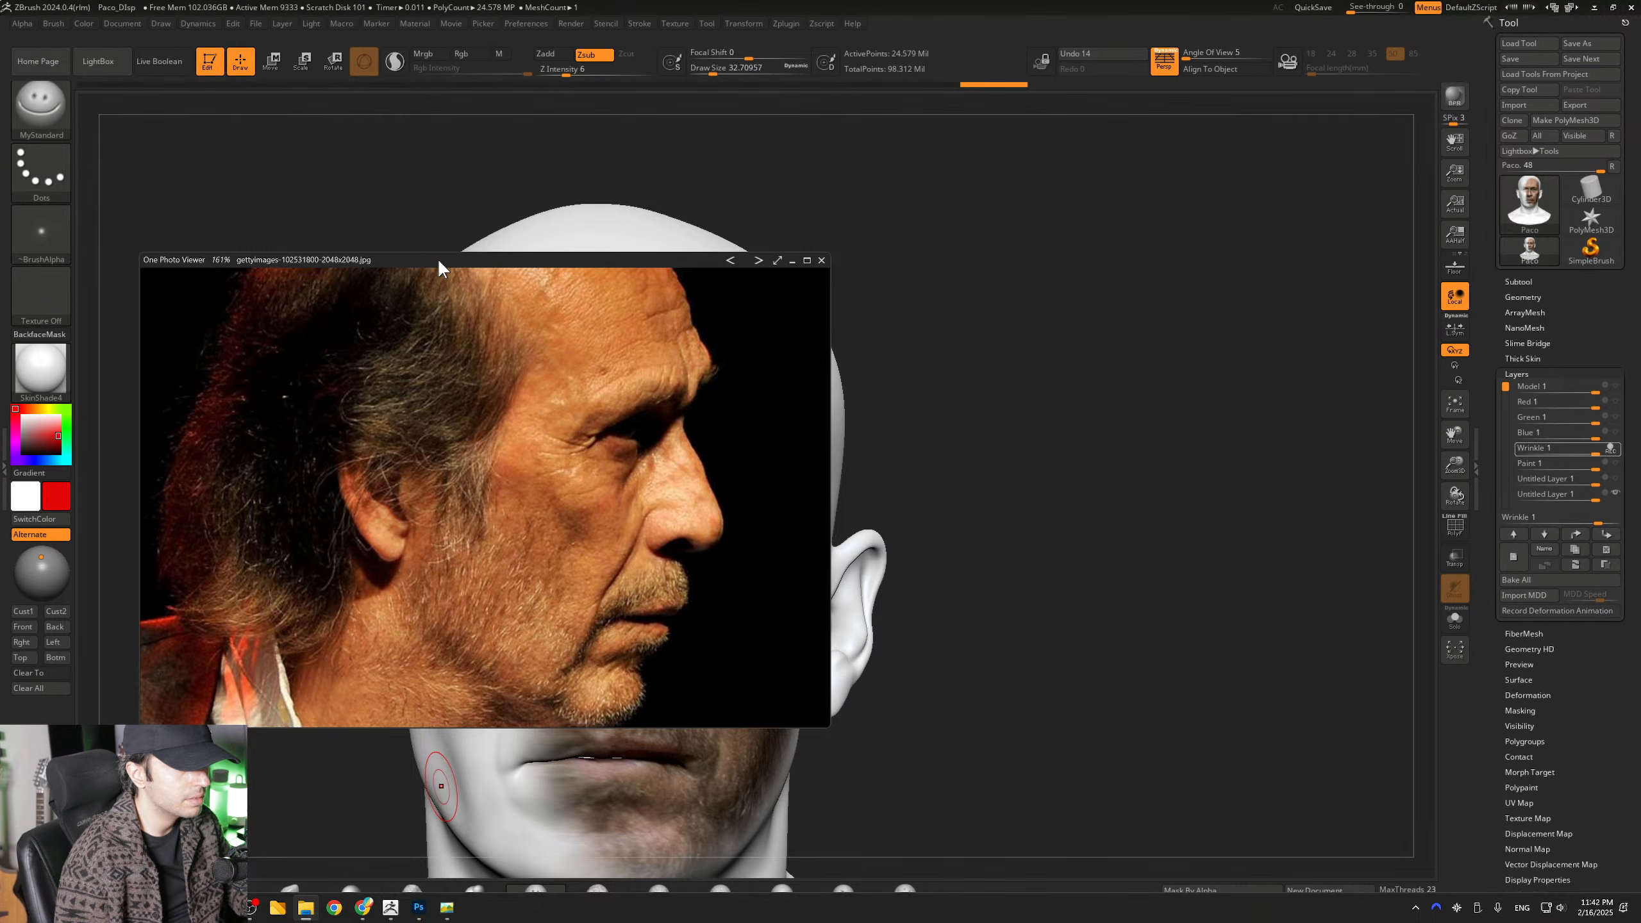
{"action": "key", "text": "alt+Tab"}
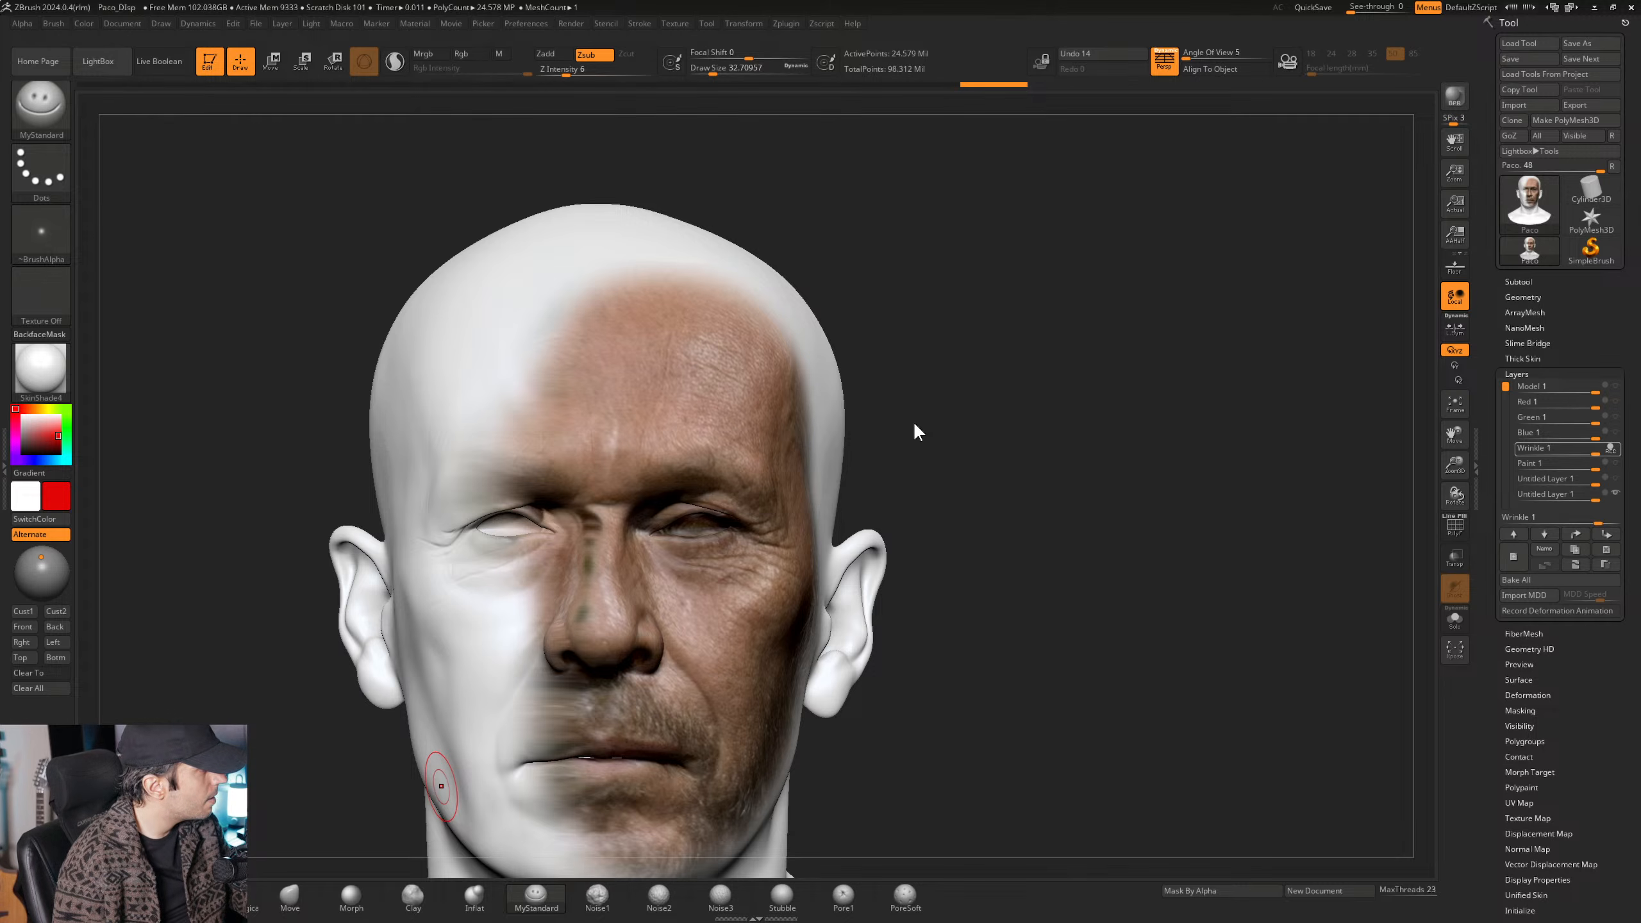
Continue sculpting the eye-corner wrinkles and the folds up the temple with MyStandard at draw size about 31.
{"action": "right_click_drag", "start_coordinate": [738, 469], "coordinate": [646, 413]}
{"action": "right_click_drag", "start_coordinate": [795, 551], "coordinate": [866, 498], "text": "ctrl"}
{"action": "mouse_move", "coordinate": [736, 491]}
{"action": "right_mouse_down"}
{"action": "mouse_move", "coordinate": [820, 470]}
{"action": "mouse_move", "coordinate": [892, 502]}
{"action": "mouse_move", "coordinate": [823, 456]}
{"action": "right_mouse_up"}
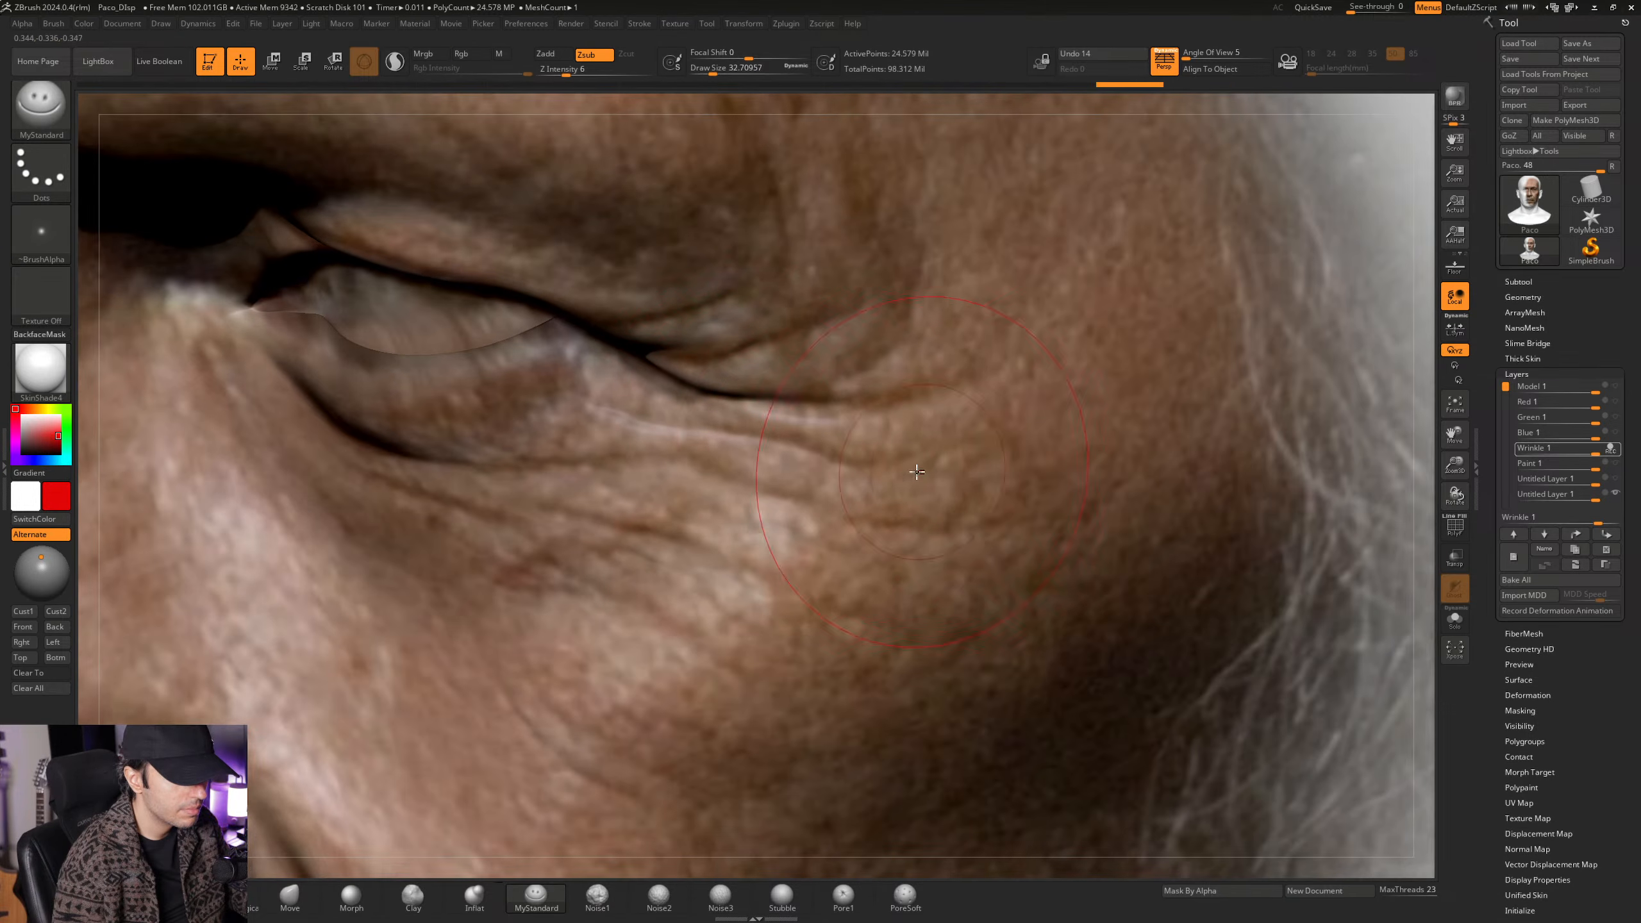
{"action": "mouse_move", "coordinate": [872, 466]}
{"action": "right_mouse_down"}
{"action": "mouse_move", "coordinate": [777, 530]}
{"action": "mouse_move", "coordinate": [873, 462]}
{"action": "mouse_move", "coordinate": [810, 477]}
{"action": "mouse_move", "coordinate": [877, 510]}
{"action": "mouse_move", "coordinate": [775, 511]}
{"action": "mouse_move", "coordinate": [689, 415]}
{"action": "mouse_move", "coordinate": [704, 489]}
{"action": "mouse_move", "coordinate": [662, 393]}
{"action": "right_mouse_up"}
{"action": "key", "text": "space"}
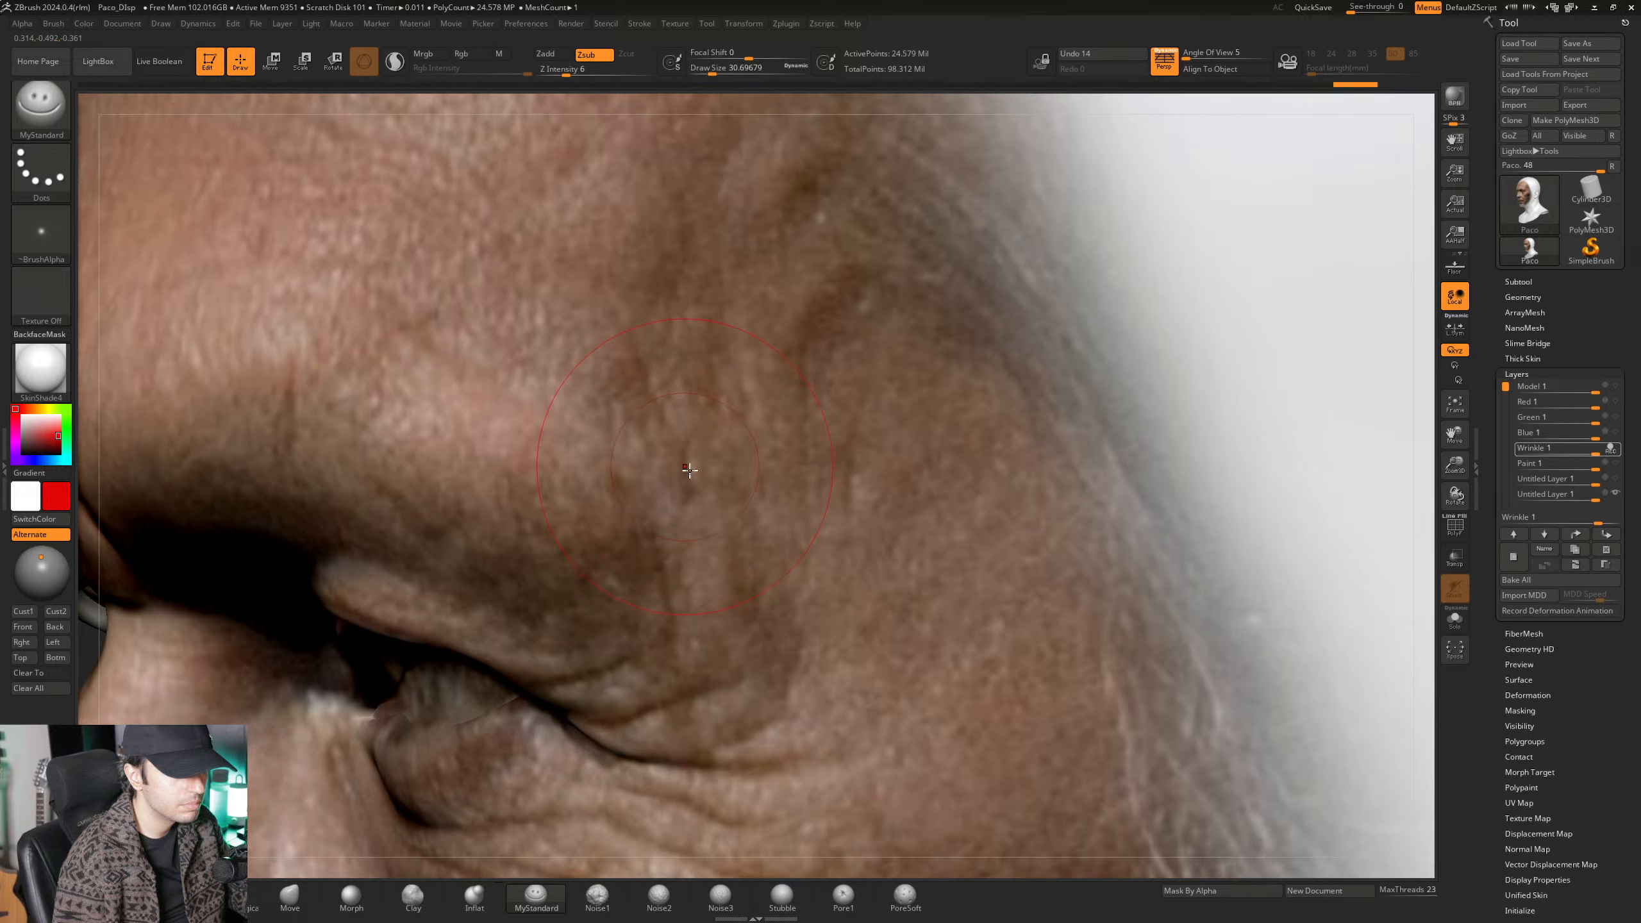
{"action": "right_click_drag", "start_coordinate": [689, 470], "coordinate": [687, 462]}
{"action": "mouse_move", "coordinate": [822, 525]}
{"action": "right_mouse_down"}
{"action": "mouse_move", "coordinate": [722, 538]}
{"action": "mouse_move", "coordinate": [792, 470]}
{"action": "mouse_move", "coordinate": [748, 509]}
{"action": "mouse_move", "coordinate": [720, 420]}
{"action": "right_mouse_up"}
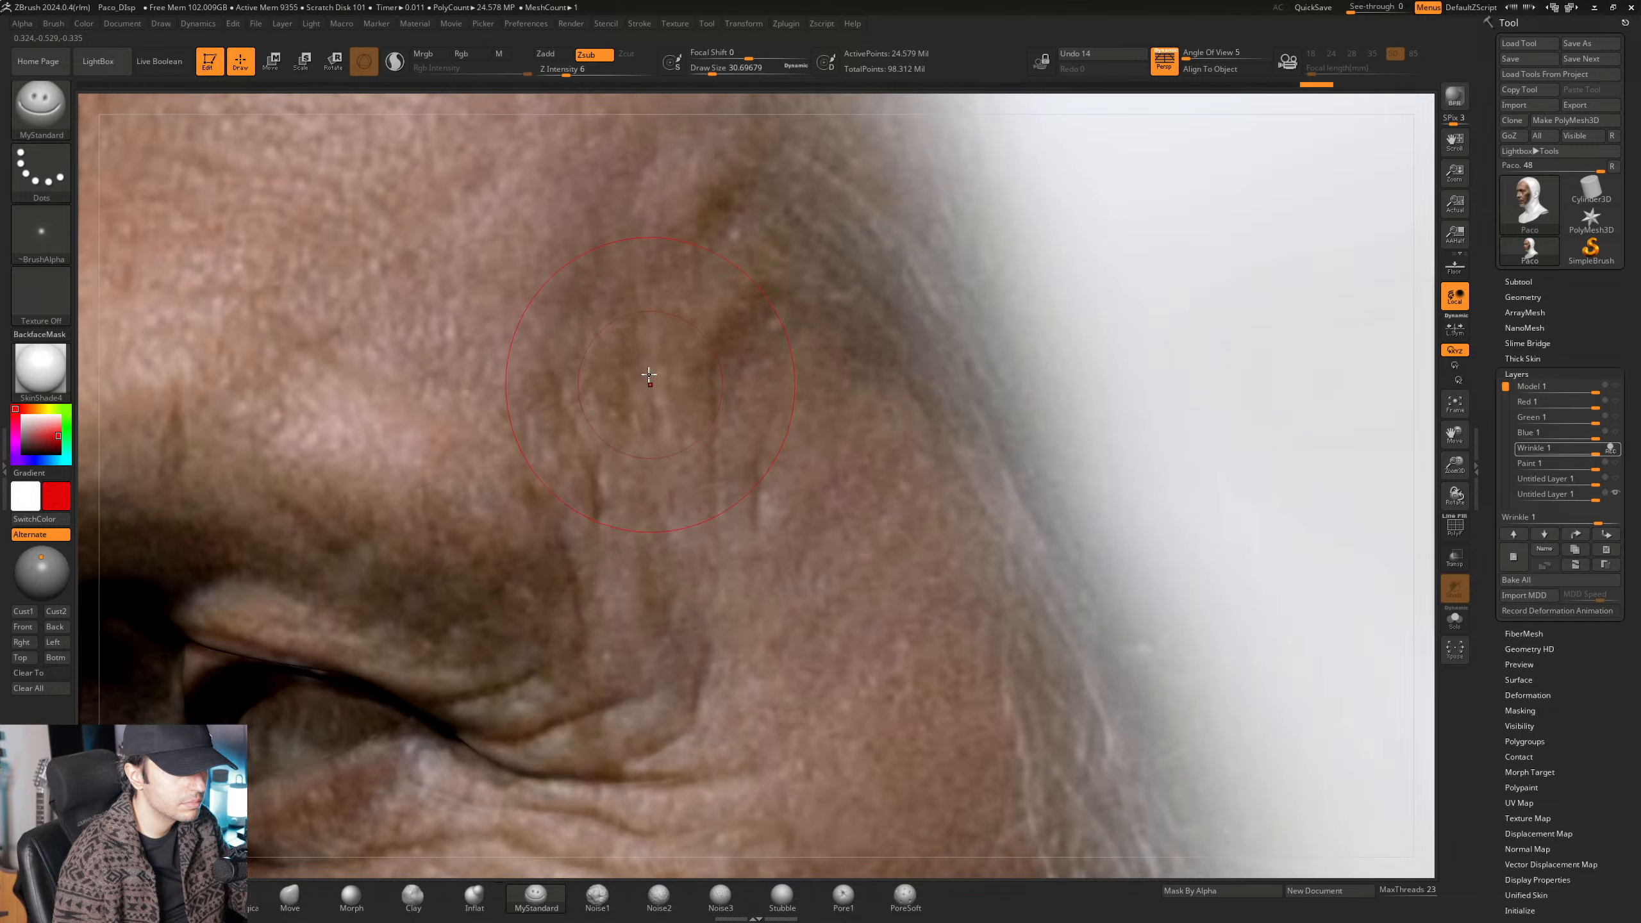
{"action": "mouse_move", "coordinate": [835, 561]}
{"action": "right_mouse_down", "text": "ctrl"}
{"action": "mouse_move", "coordinate": [699, 466]}
{"action": "mouse_move", "coordinate": [776, 540]}
{"action": "mouse_move", "coordinate": [764, 383]}
{"action": "mouse_move", "coordinate": [637, 391]}
{"action": "right_mouse_up", "text": "ctrl"}
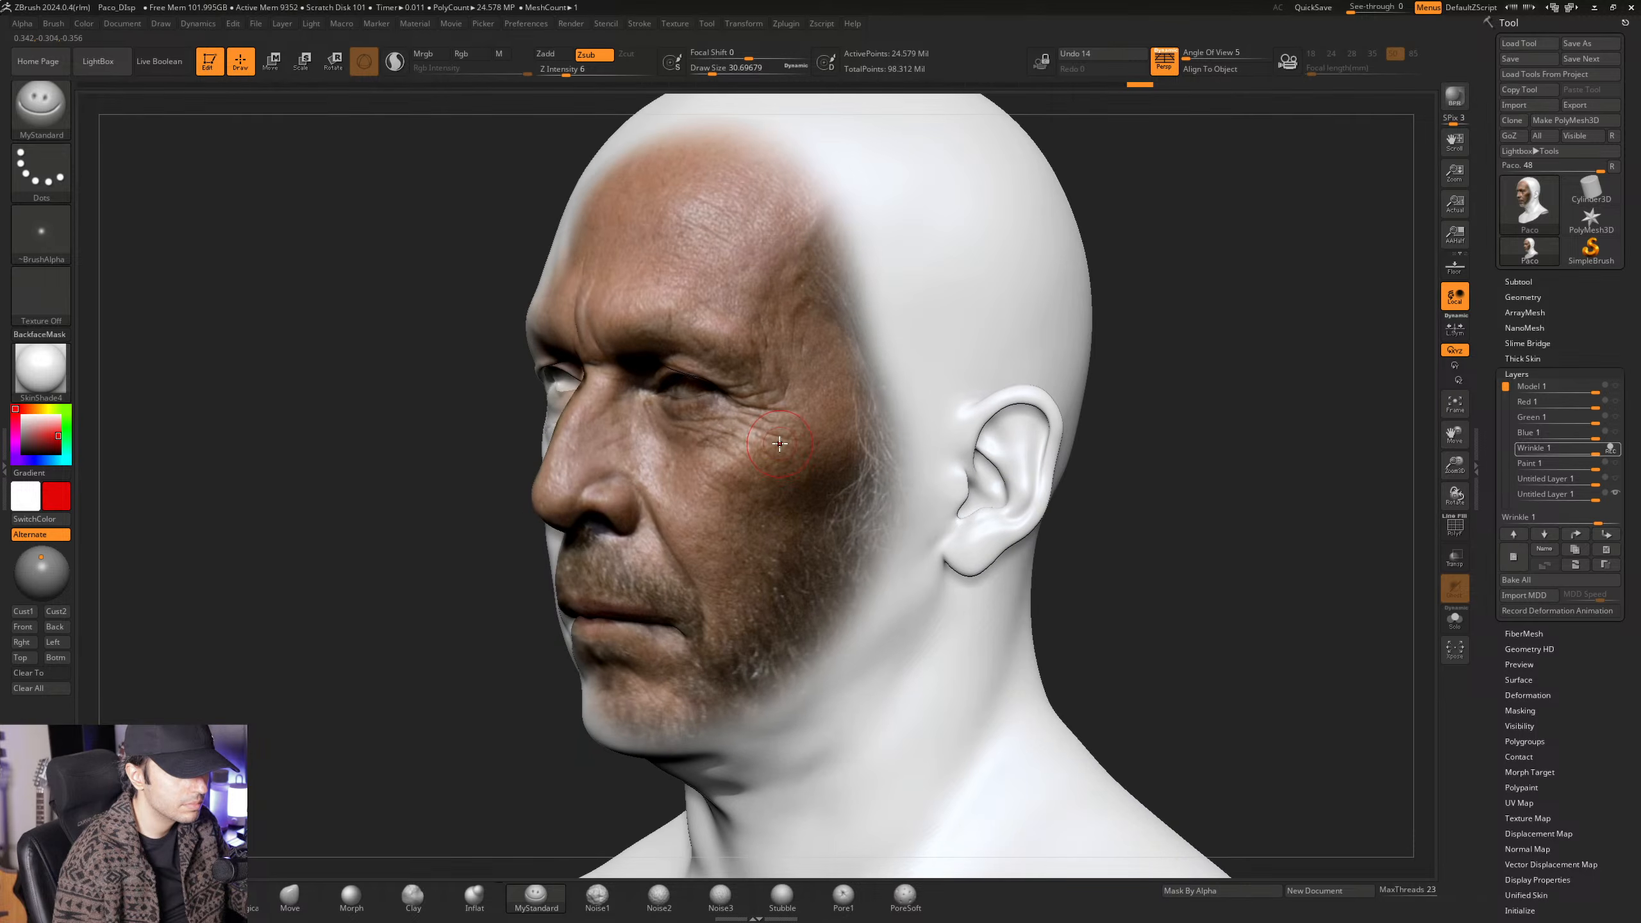
Examine the projected photo's wrinkles around the eye, cheek, brow and temple from several angles.
{"action": "mouse_move", "coordinate": [761, 481]}
{"action": "right_mouse_down", "text": "ctrl"}
{"action": "mouse_move", "coordinate": [727, 445]}
{"action": "mouse_move", "coordinate": [739, 483]}
{"action": "right_mouse_up", "text": "ctrl"}
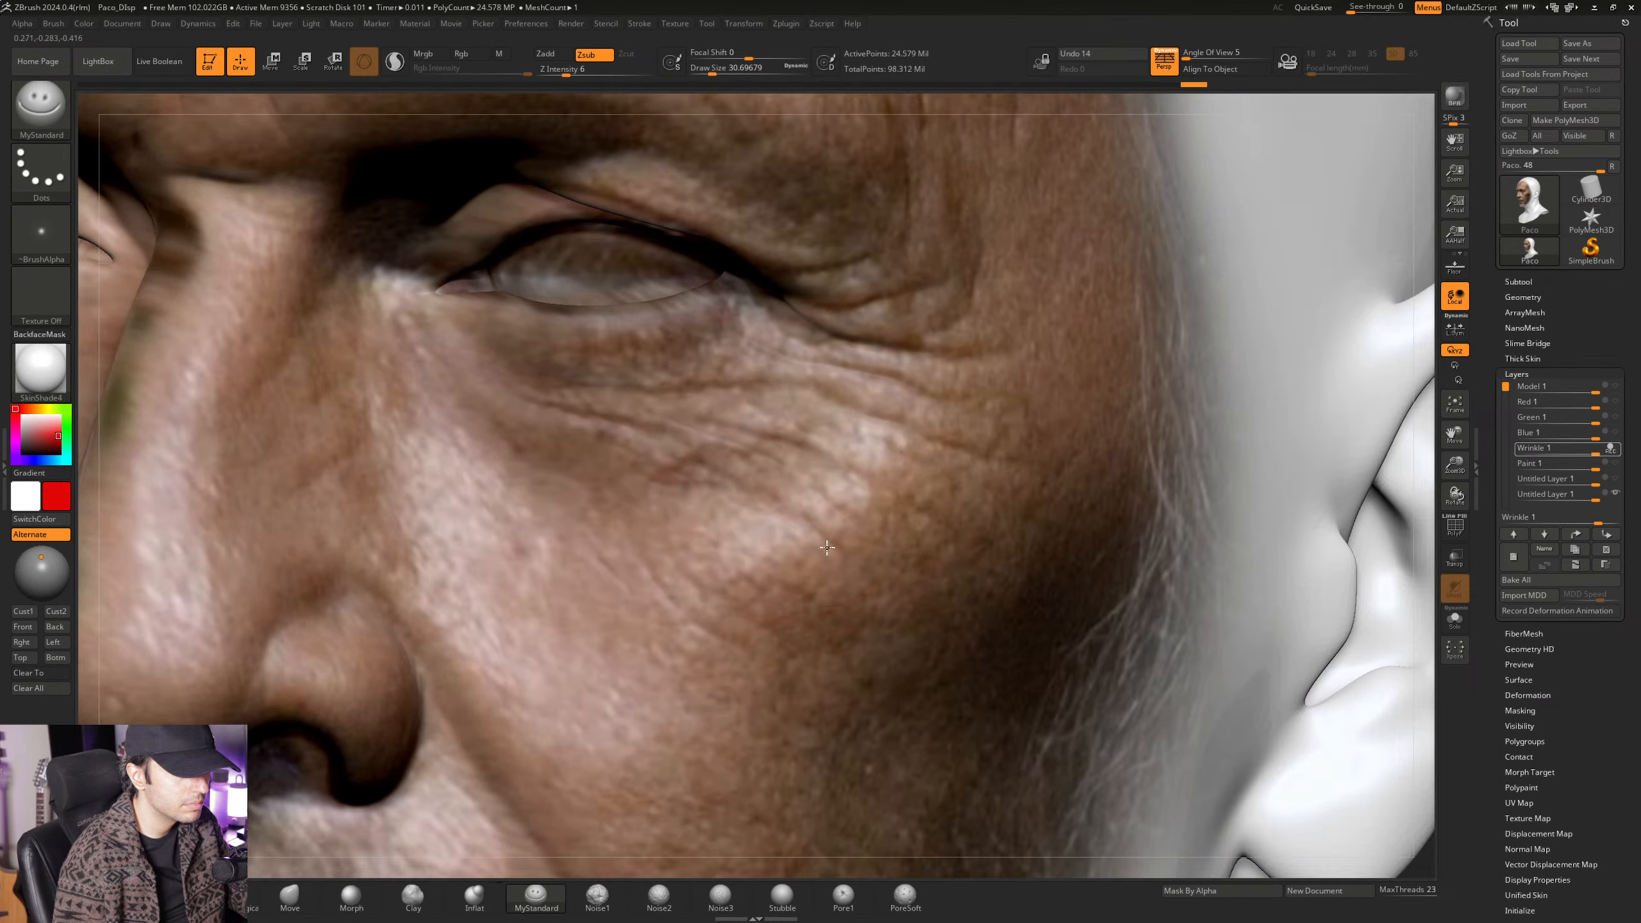
{"action": "mouse_move", "coordinate": [827, 547]}
{"action": "right_mouse_down"}
{"action": "mouse_move", "coordinate": [864, 527]}
{"action": "mouse_move", "coordinate": [765, 437]}
{"action": "mouse_move", "coordinate": [749, 381]}
{"action": "mouse_move", "coordinate": [775, 388]}
{"action": "mouse_move", "coordinate": [735, 489]}
{"action": "mouse_move", "coordinate": [746, 481]}
{"action": "mouse_move", "coordinate": [733, 477]}
{"action": "right_mouse_up"}
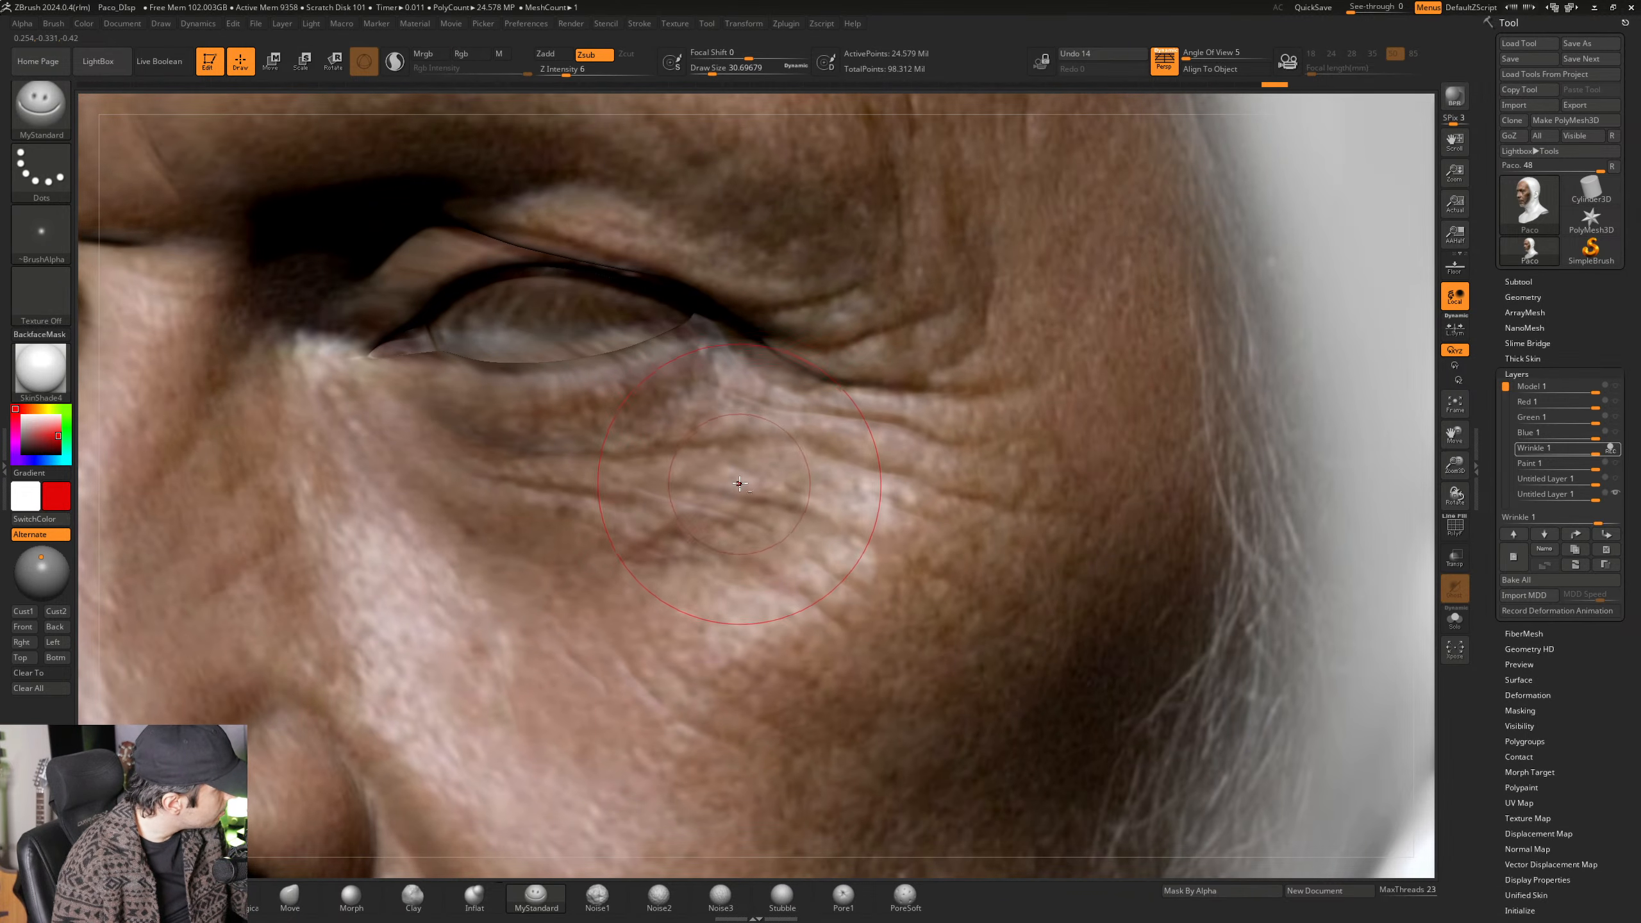
{"action": "right_click_drag", "start_coordinate": [740, 482], "coordinate": [738, 509], "text": "alt"}
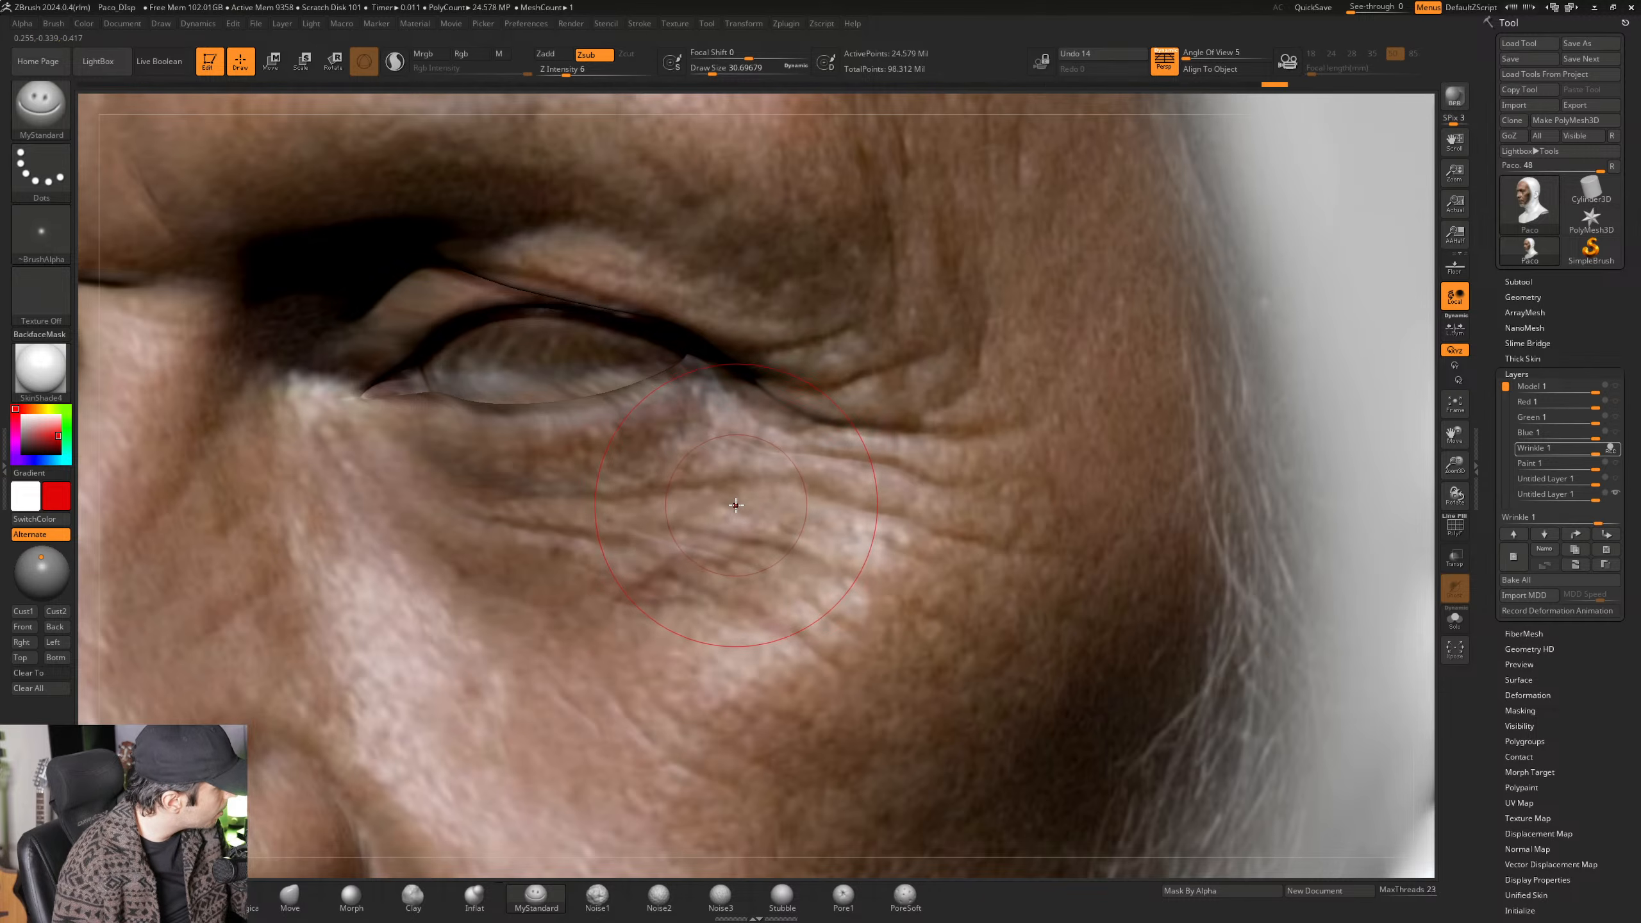
{"action": "mouse_move", "coordinate": [736, 505]}
{"action": "right_mouse_down"}
{"action": "mouse_move", "coordinate": [754, 492]}
{"action": "mouse_move", "coordinate": [722, 518]}
{"action": "mouse_move", "coordinate": [719, 557]}
{"action": "mouse_move", "coordinate": [755, 494]}
{"action": "mouse_move", "coordinate": [690, 476]}
{"action": "right_mouse_up"}
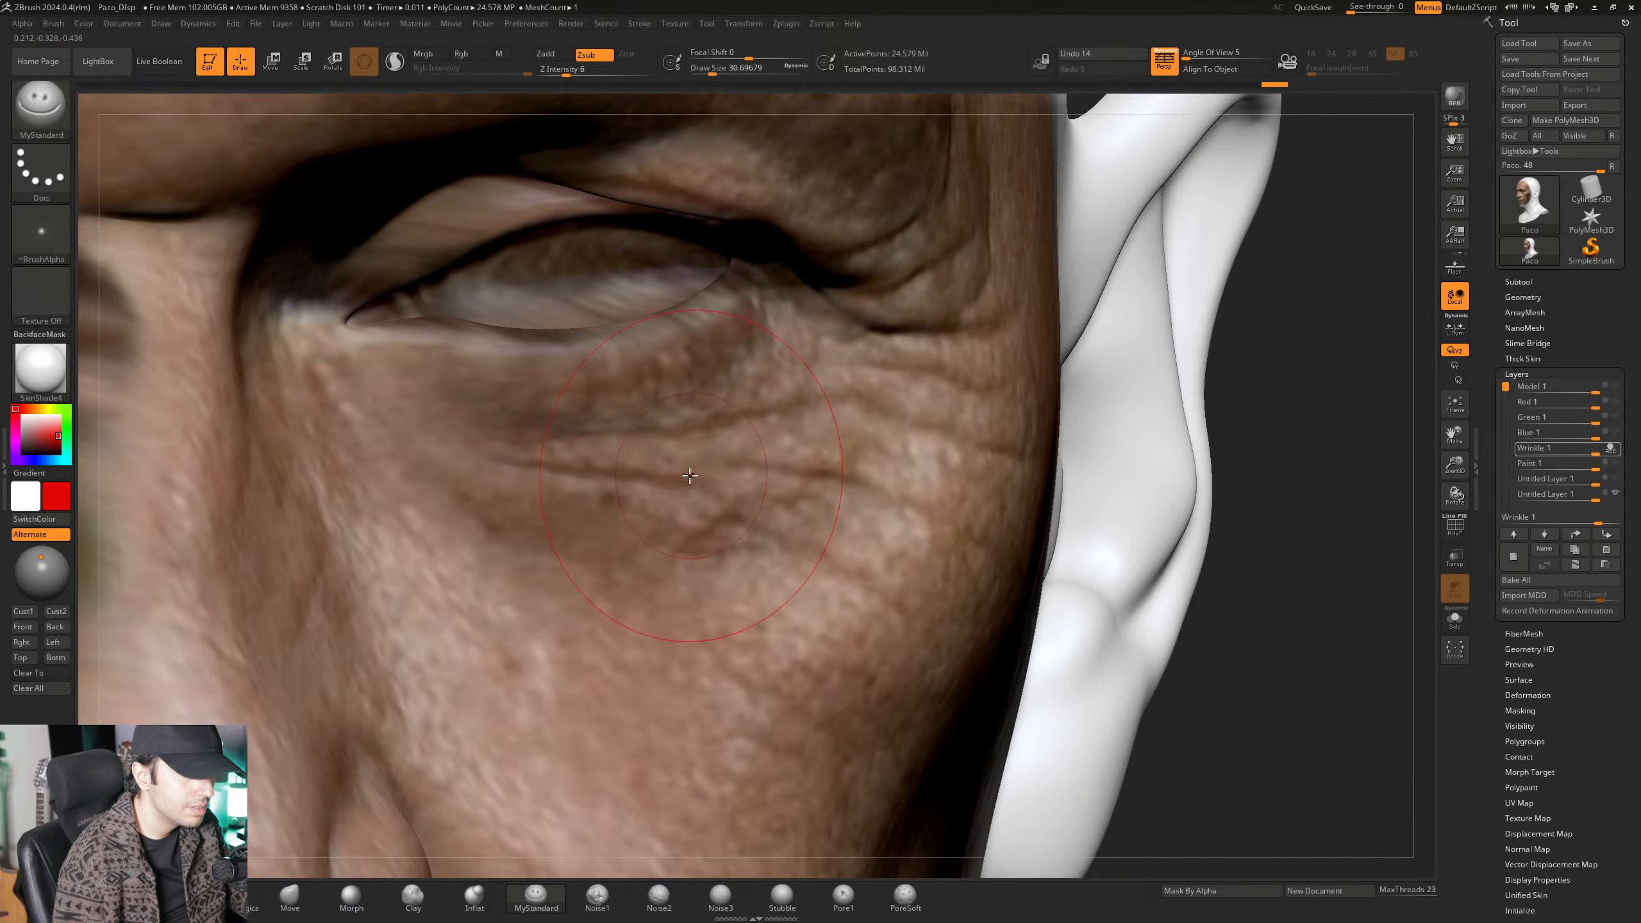
{"action": "right_click_drag", "start_coordinate": [829, 499], "coordinate": [744, 471]}
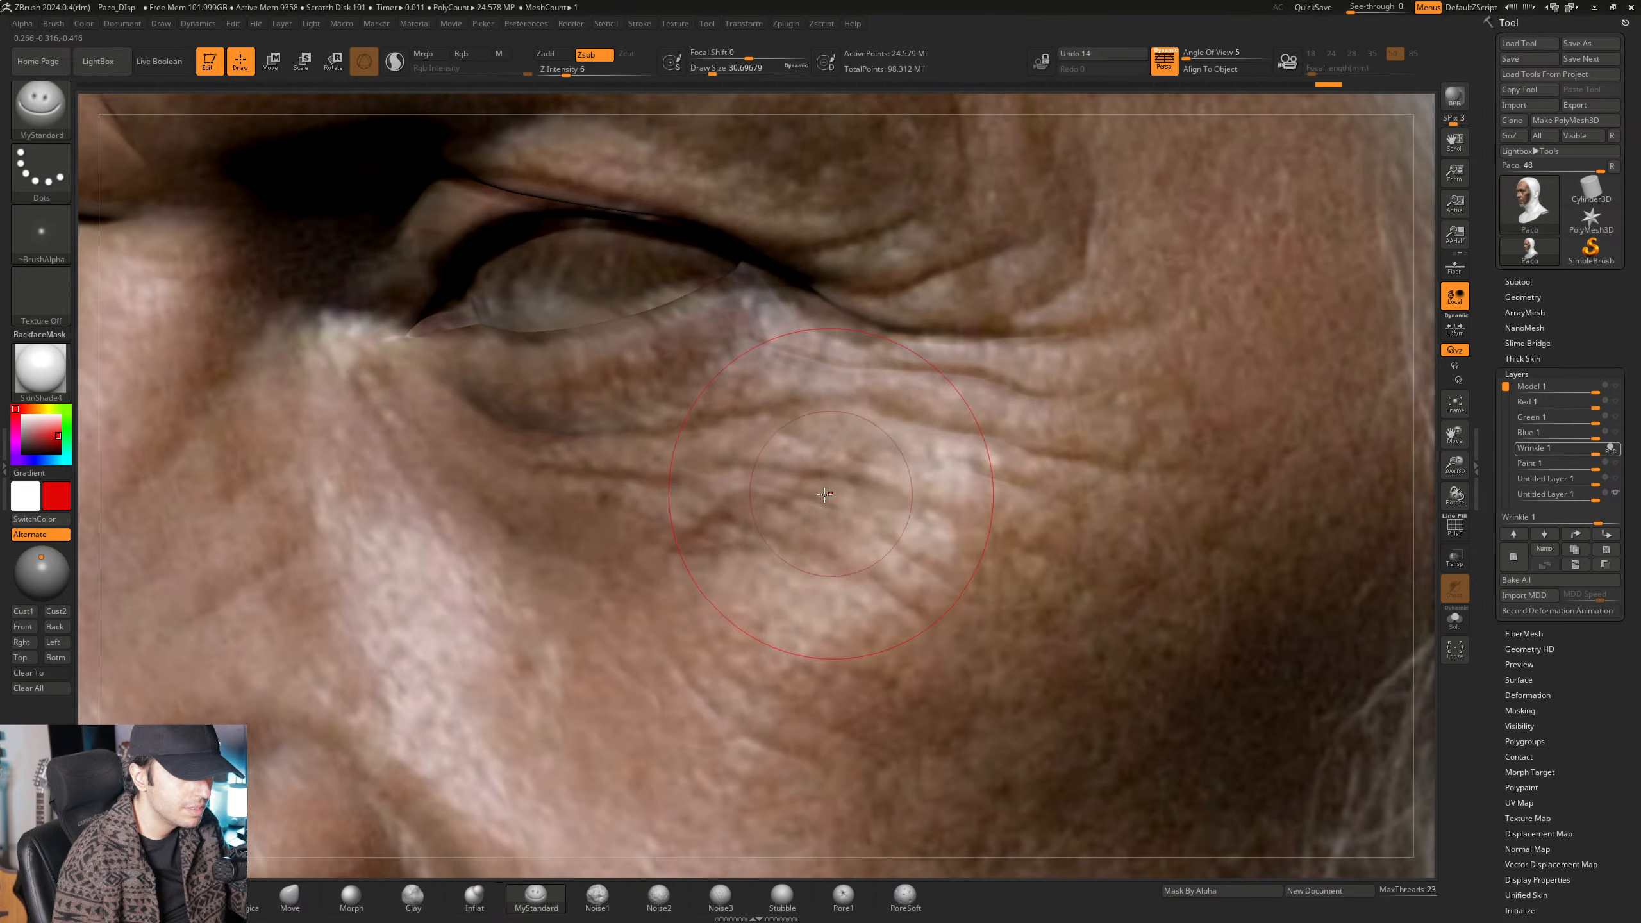
{"action": "right_click_drag", "start_coordinate": [861, 529], "coordinate": [827, 481]}
{"action": "mouse_move", "coordinate": [730, 452]}
{"action": "right_mouse_down", "text": "ctrl"}
{"action": "mouse_move", "coordinate": [717, 501]}
{"action": "mouse_move", "coordinate": [705, 460]}
{"action": "mouse_move", "coordinate": [648, 453]}
{"action": "mouse_move", "coordinate": [681, 499]}
{"action": "mouse_move", "coordinate": [600, 533]}
{"action": "right_mouse_up", "text": "ctrl"}
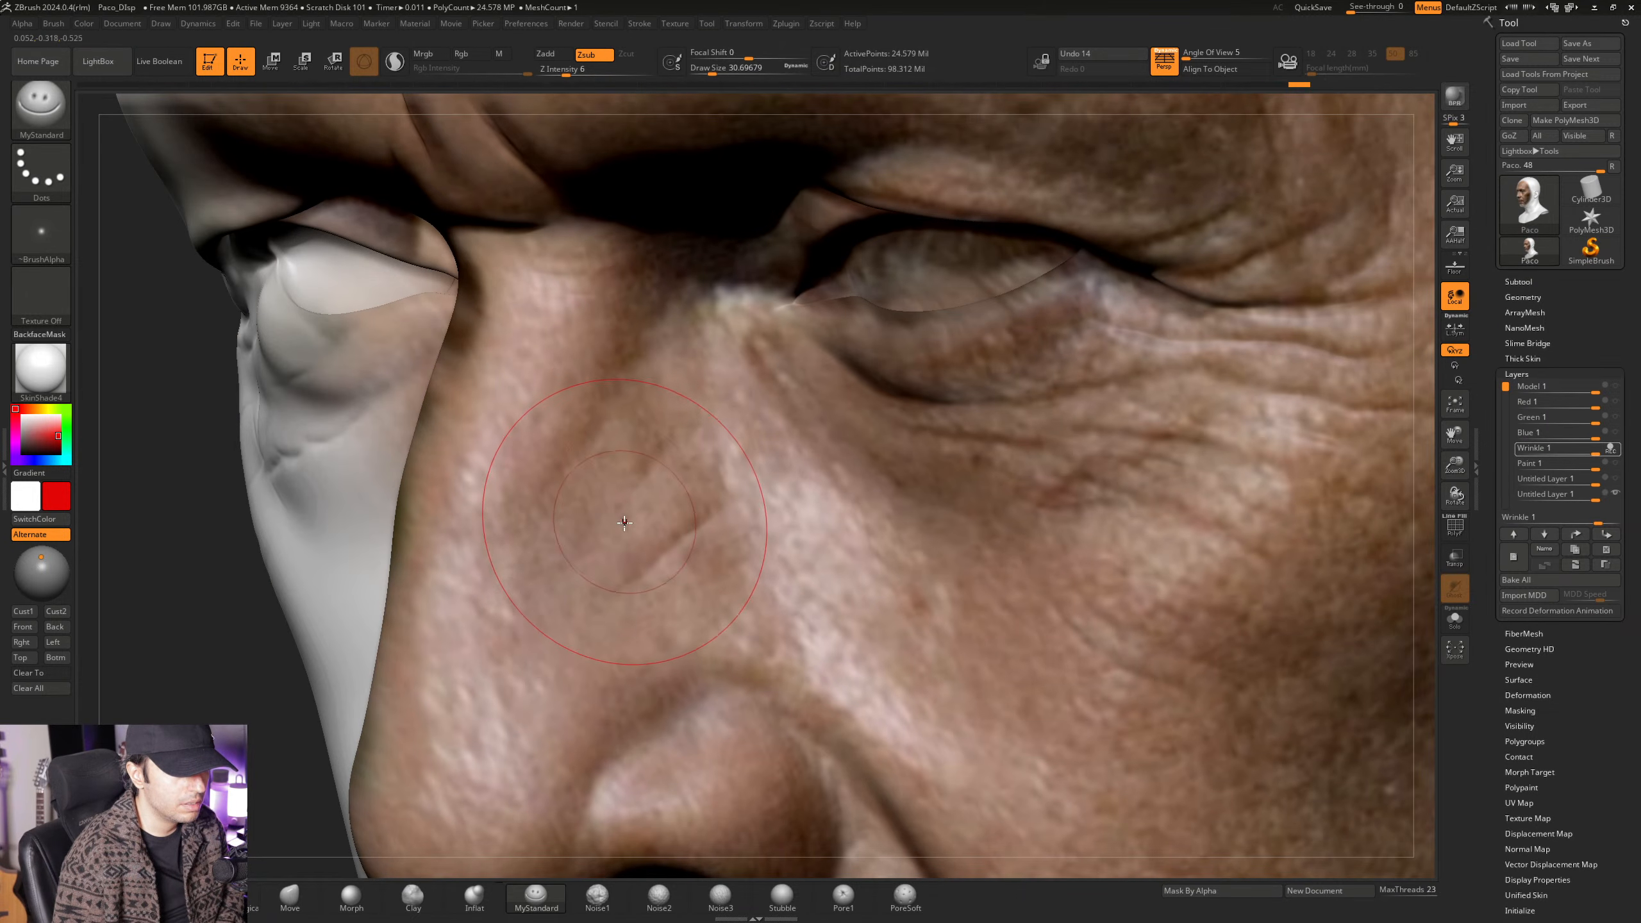
{"action": "mouse_move", "coordinate": [600, 533]}
{"action": "right_mouse_down"}
{"action": "mouse_move", "coordinate": [667, 520]}
{"action": "mouse_move", "coordinate": [744, 418]}
{"action": "mouse_move", "coordinate": [795, 413]}
{"action": "mouse_move", "coordinate": [620, 311]}
{"action": "mouse_move", "coordinate": [929, 435]}
{"action": "mouse_move", "coordinate": [894, 457]}
{"action": "mouse_move", "coordinate": [892, 411]}
{"action": "mouse_move", "coordinate": [980, 471]}
{"action": "mouse_move", "coordinate": [842, 427]}
{"action": "mouse_move", "coordinate": [828, 321]}
{"action": "mouse_move", "coordinate": [763, 370]}
{"action": "mouse_move", "coordinate": [783, 432]}
{"action": "right_mouse_up"}
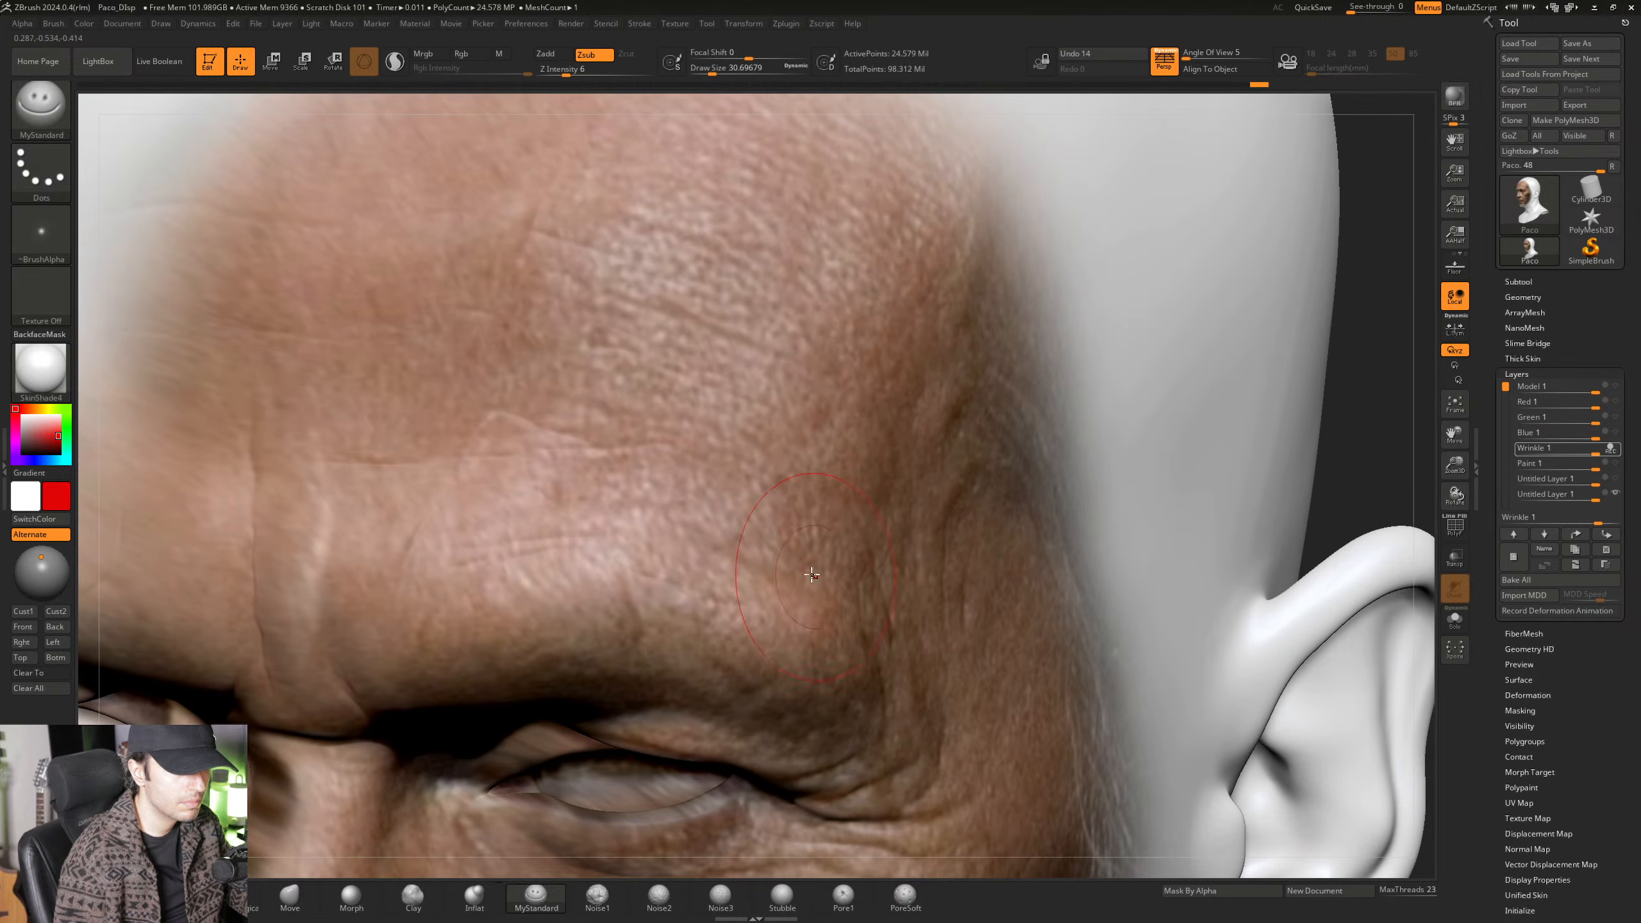
{"action": "right_click_drag", "start_coordinate": [812, 575], "coordinate": [601, 168]}
{"action": "right_click_drag", "start_coordinate": [1299, 546], "coordinate": [1363, 535]}
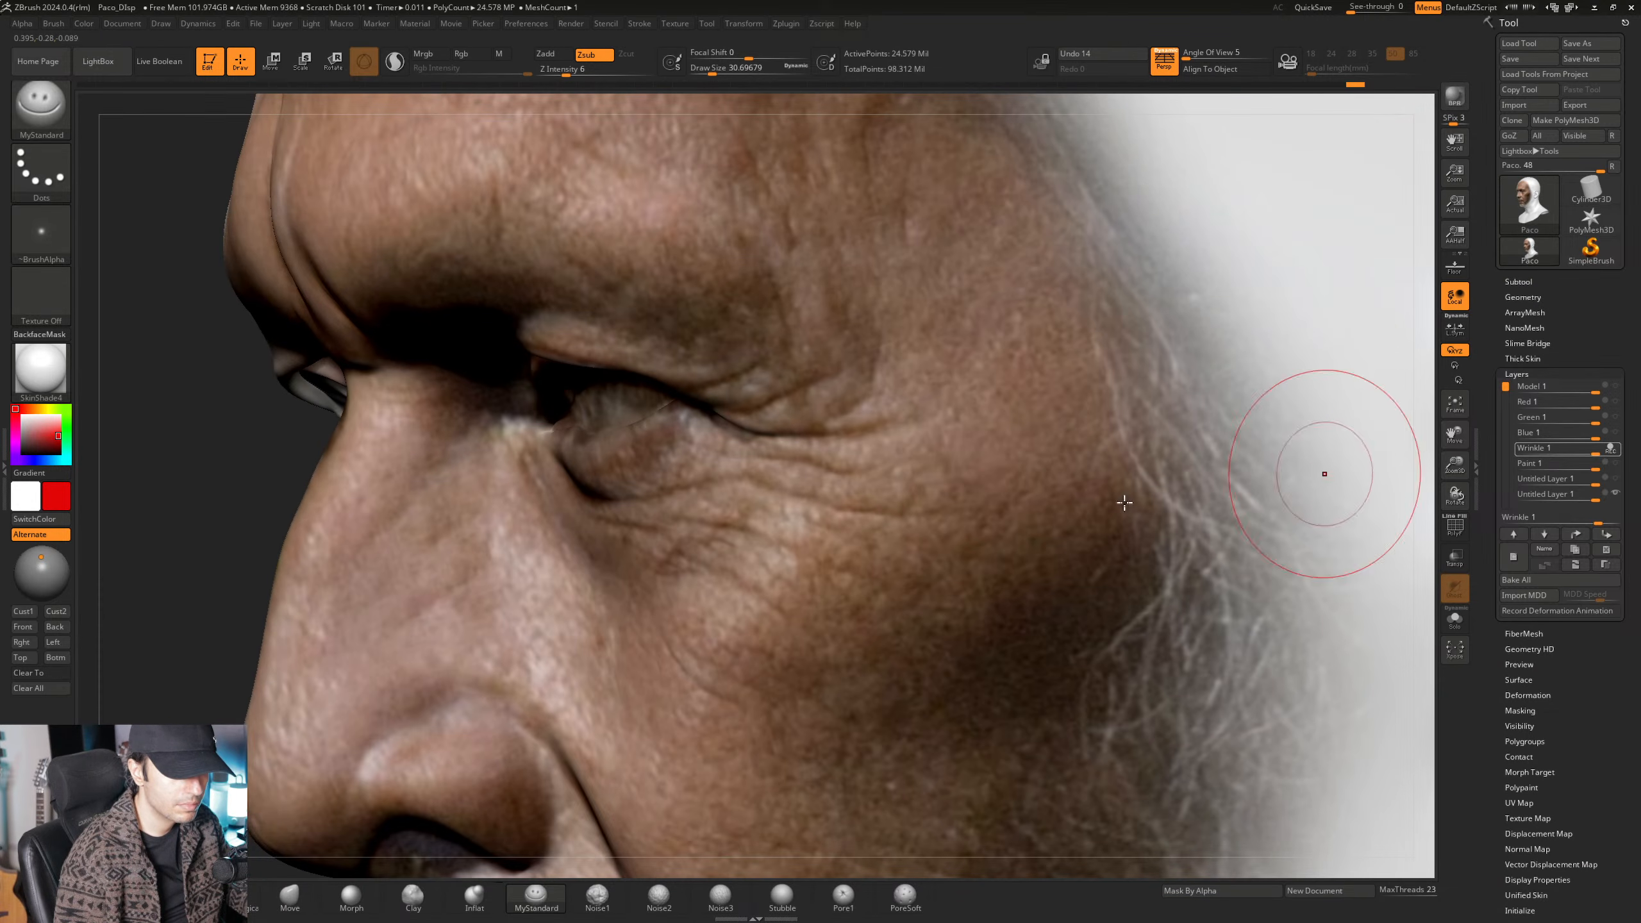
{"action": "mouse_move", "coordinate": [707, 546]}
{"action": "right_mouse_down"}
{"action": "mouse_move", "coordinate": [812, 546]}
{"action": "mouse_move", "coordinate": [898, 378]}
{"action": "right_mouse_up"}
Stop recording on the Wrinkle layer and hide the lowest Untitled Layer 1 holding the projected photo paint.
{"action": "left_click", "coordinate": [1610, 454]}
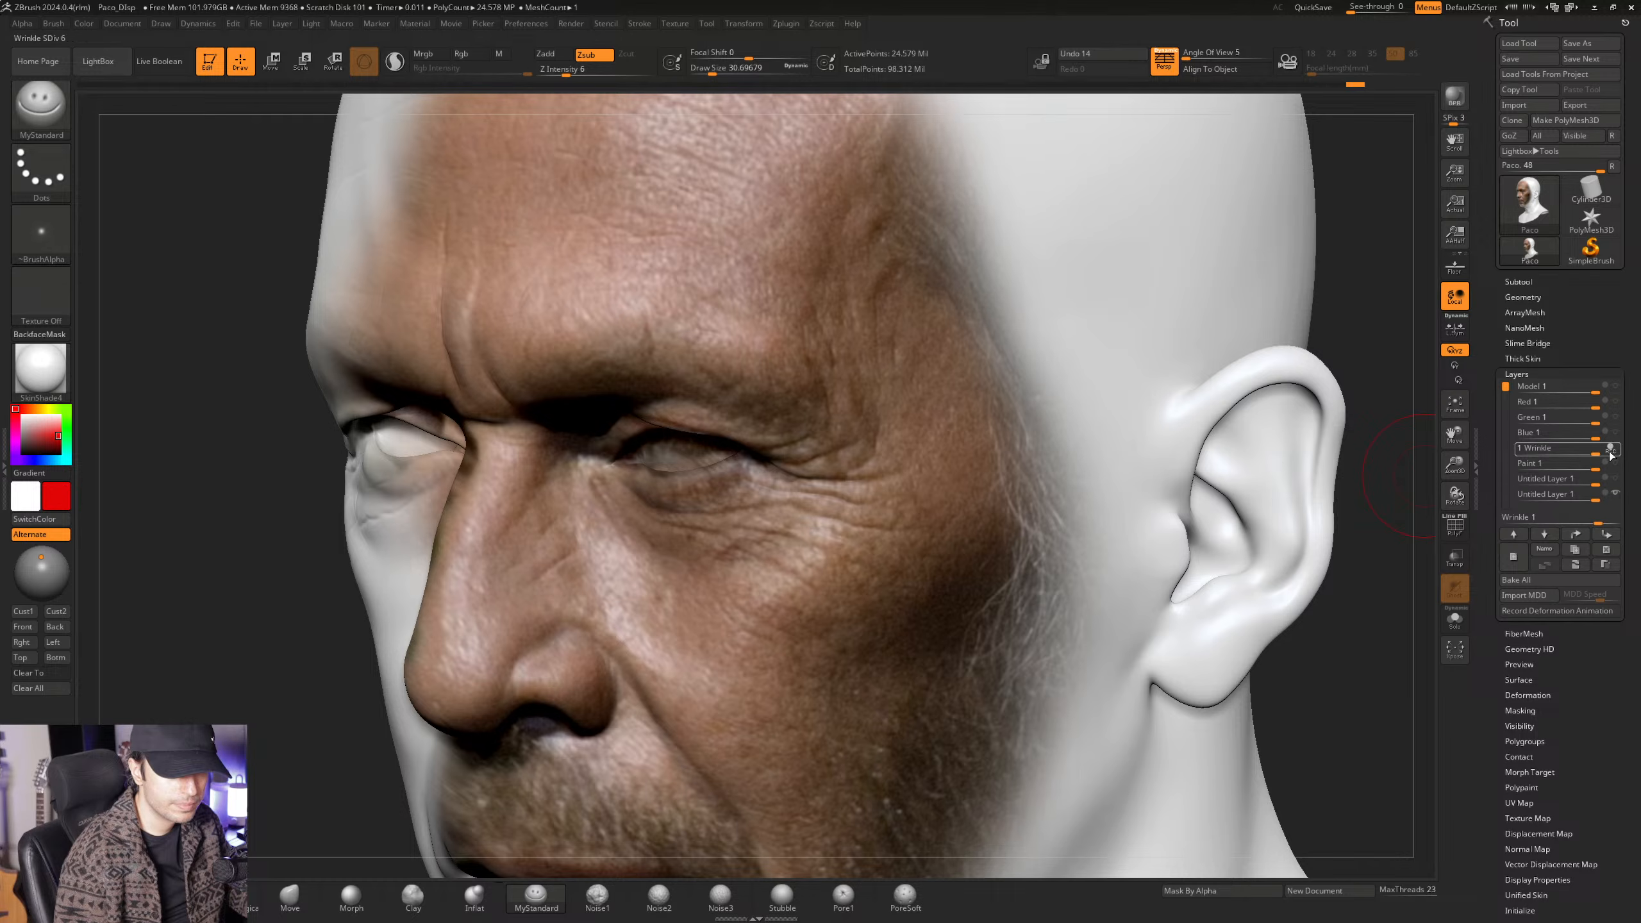
{"action": "mouse_move", "coordinate": [1613, 453]}
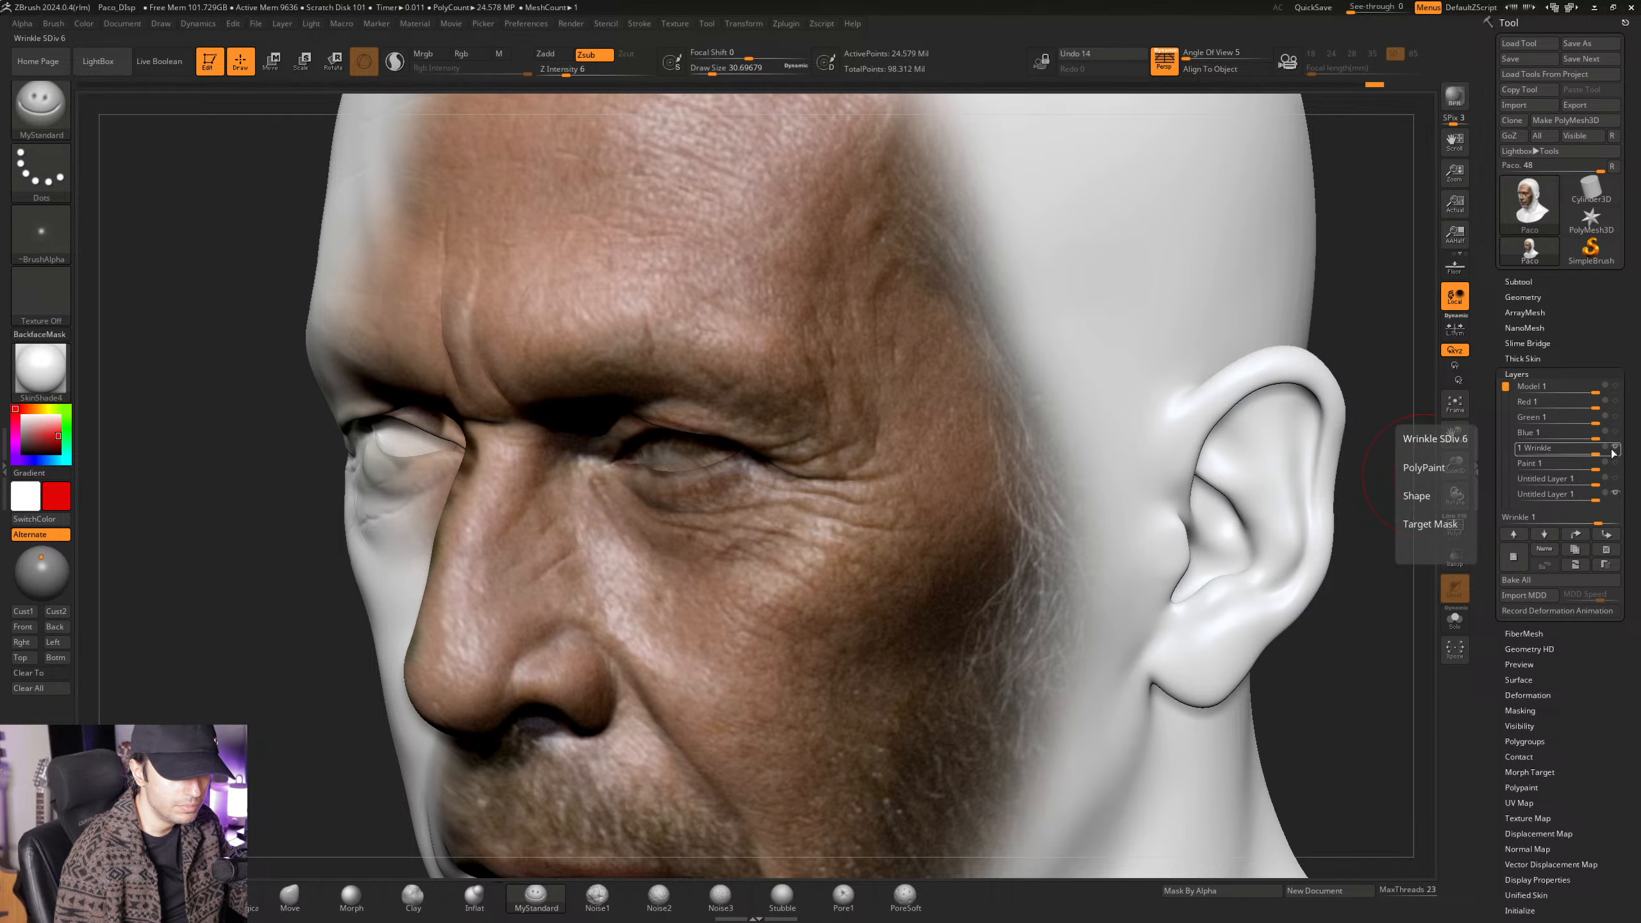
{"action": "mouse_move", "coordinate": [666, 596]}
{"action": "right_mouse_down"}
{"action": "mouse_move", "coordinate": [582, 585]}
{"action": "mouse_move", "coordinate": [675, 622]}
{"action": "right_mouse_up"}
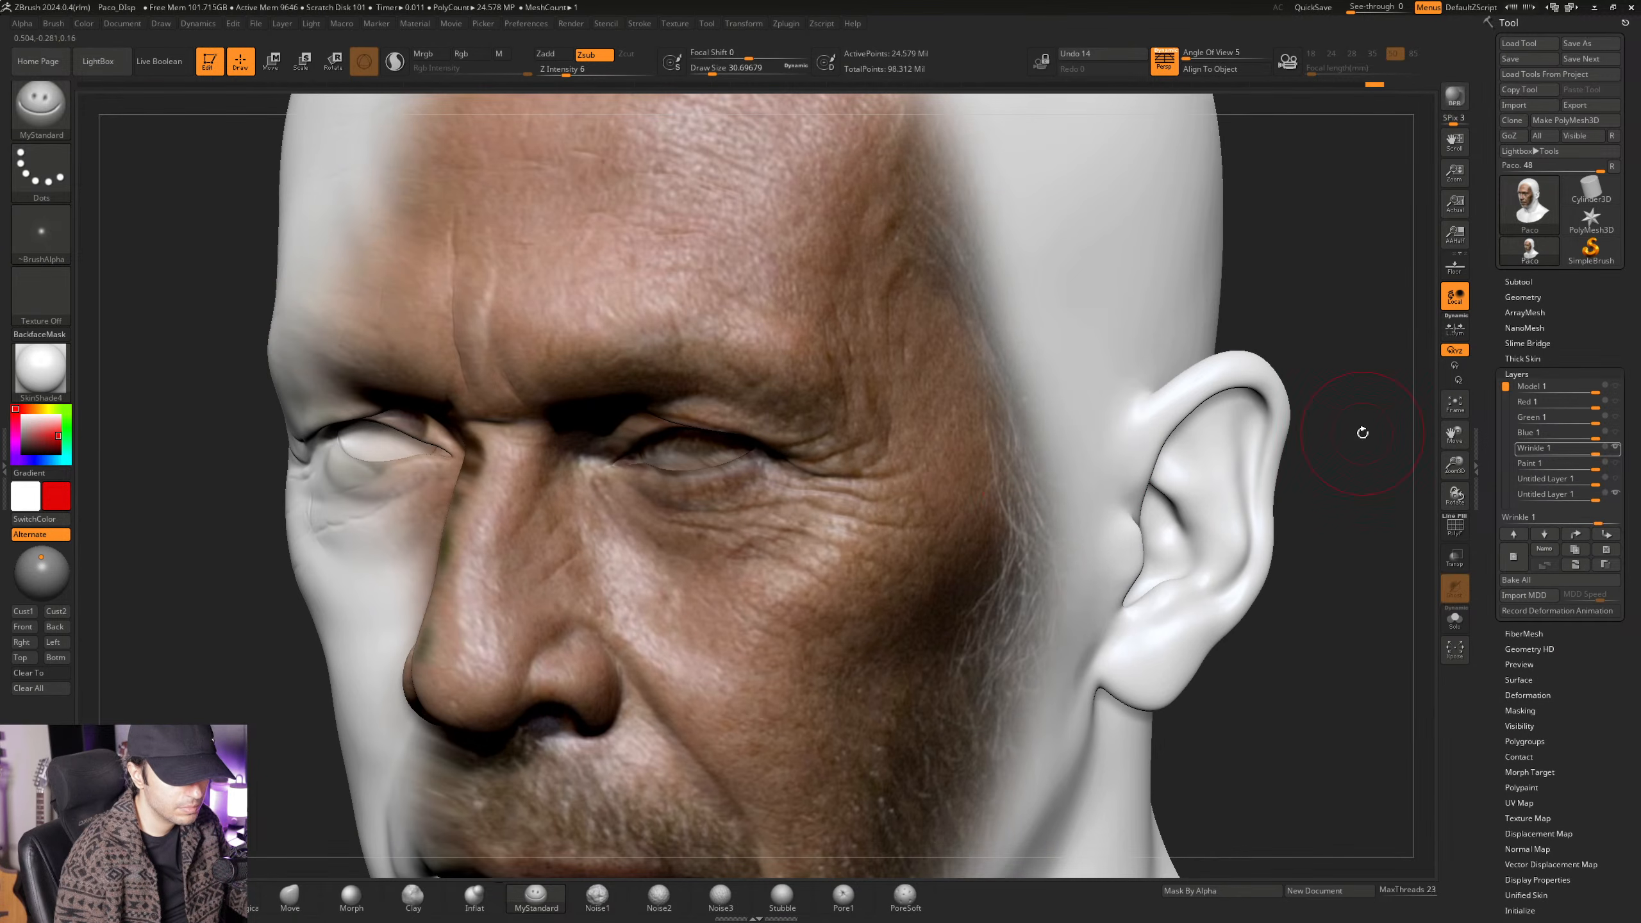
{"action": "left_click", "coordinate": [1556, 432]}
{"action": "left_click", "coordinate": [1551, 494]}
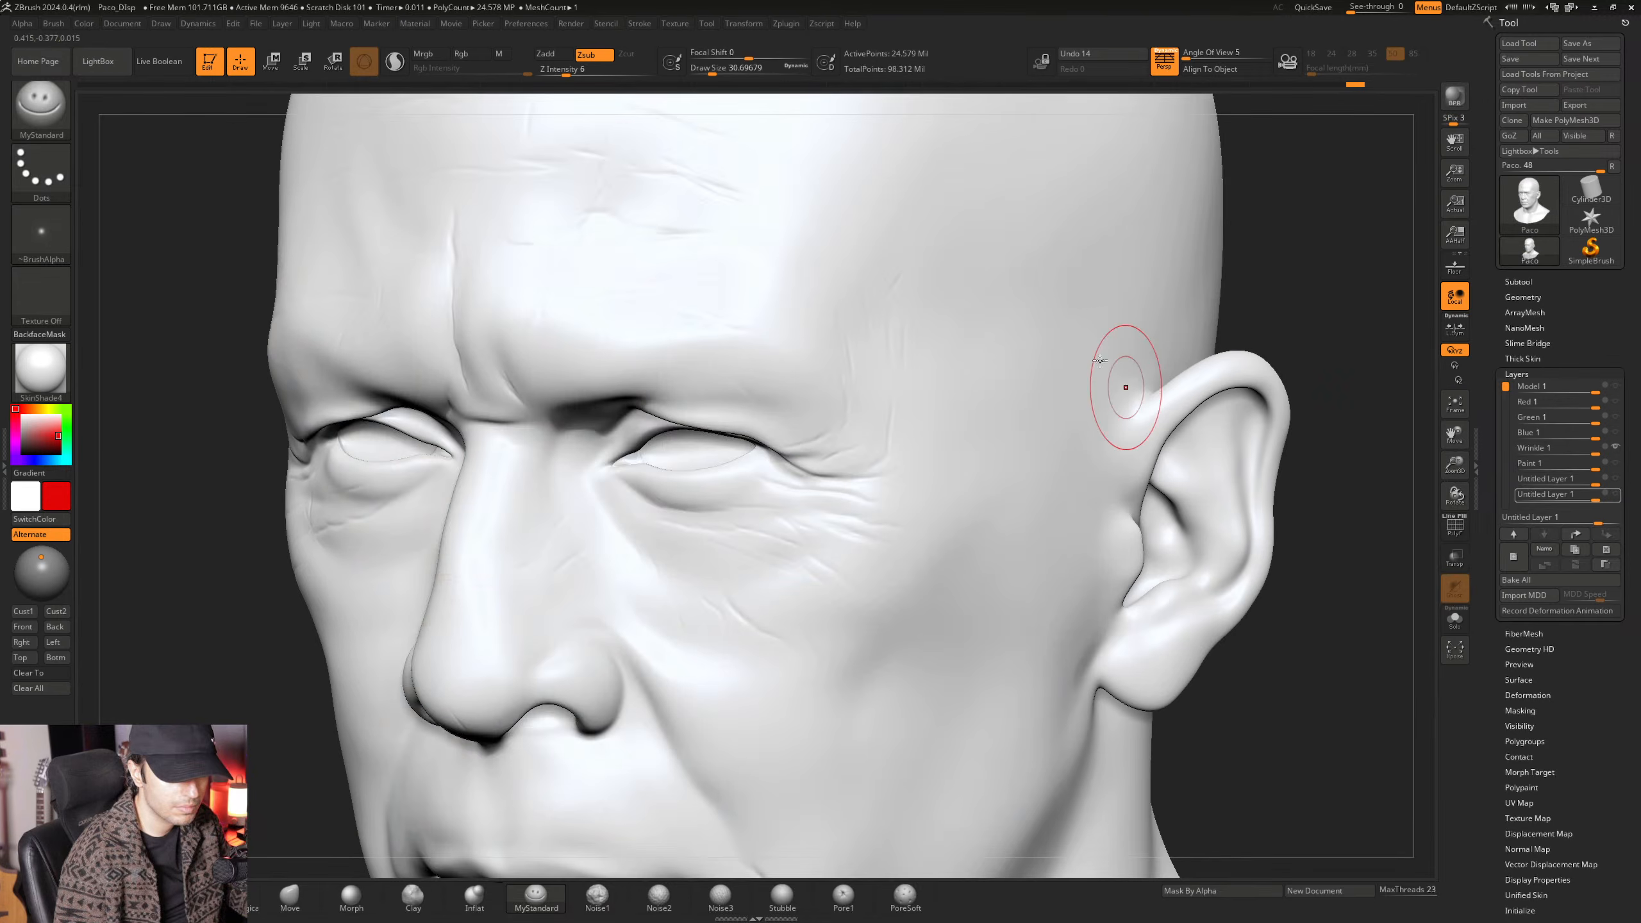
Inspect the sculpted wrinkles on the bare head and compare them with the photo paint layer briefly shown.
{"action": "right_click_drag", "start_coordinate": [970, 391], "coordinate": [871, 339]}
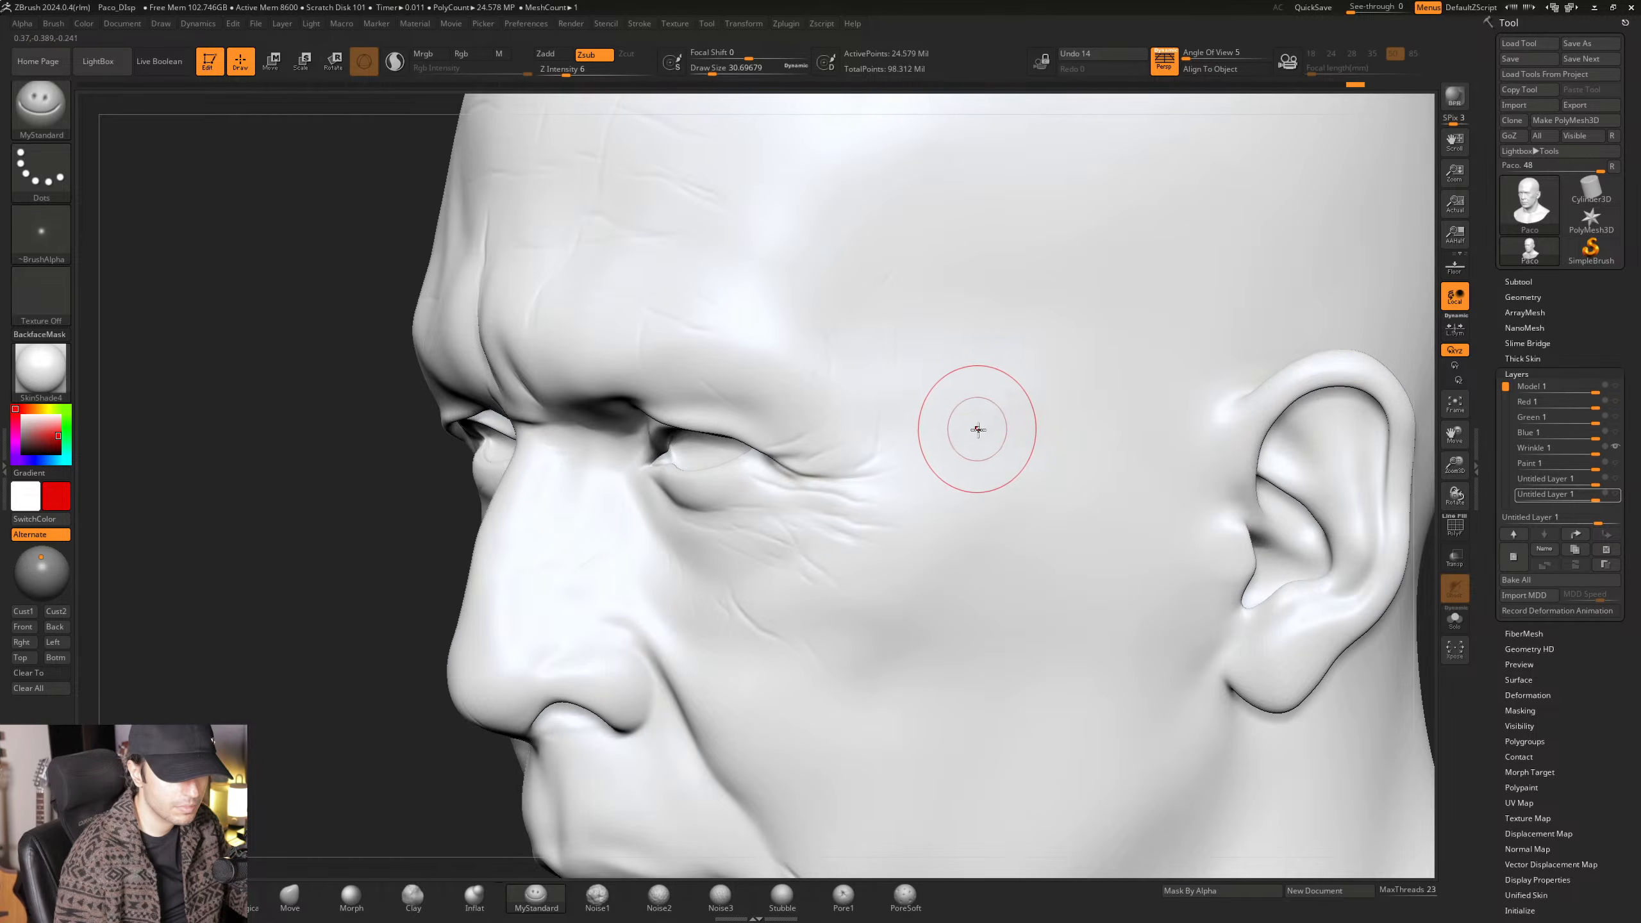
{"action": "right_click_drag", "start_coordinate": [978, 429], "coordinate": [971, 349], "text": "ctrl"}
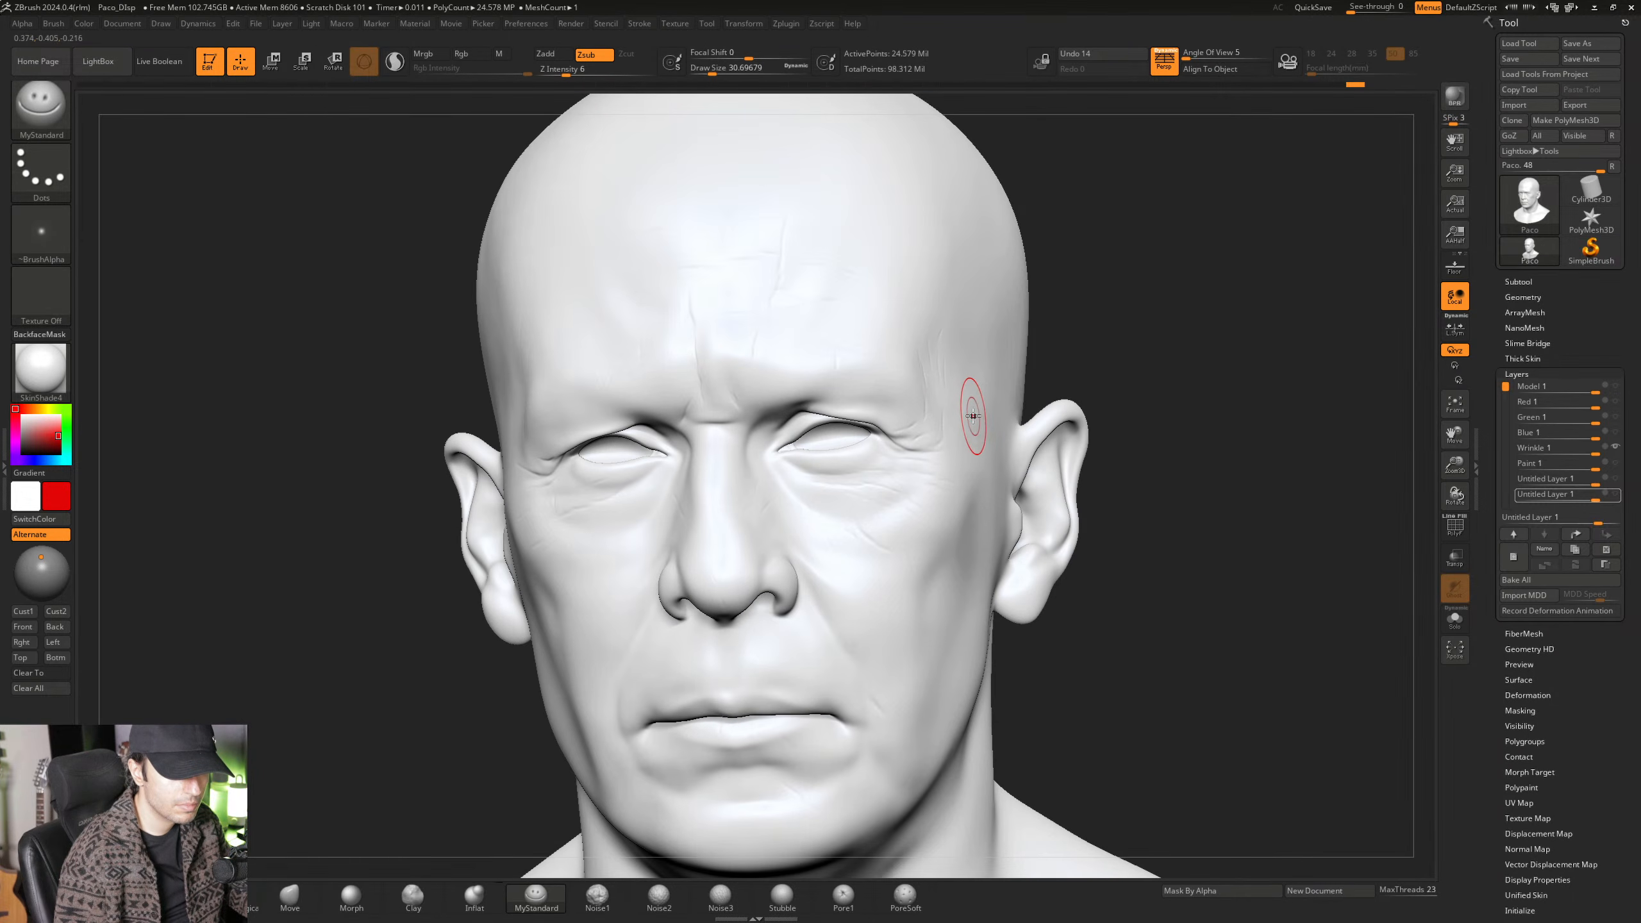
{"action": "mouse_move", "coordinate": [981, 420]}
{"action": "right_mouse_down"}
{"action": "mouse_move", "coordinate": [916, 444]}
{"action": "mouse_move", "coordinate": [949, 433]}
{"action": "mouse_move", "coordinate": [927, 444]}
{"action": "mouse_move", "coordinate": [938, 388]}
{"action": "right_mouse_up"}
{"action": "right_click_drag", "start_coordinate": [938, 388], "coordinate": [964, 400]}
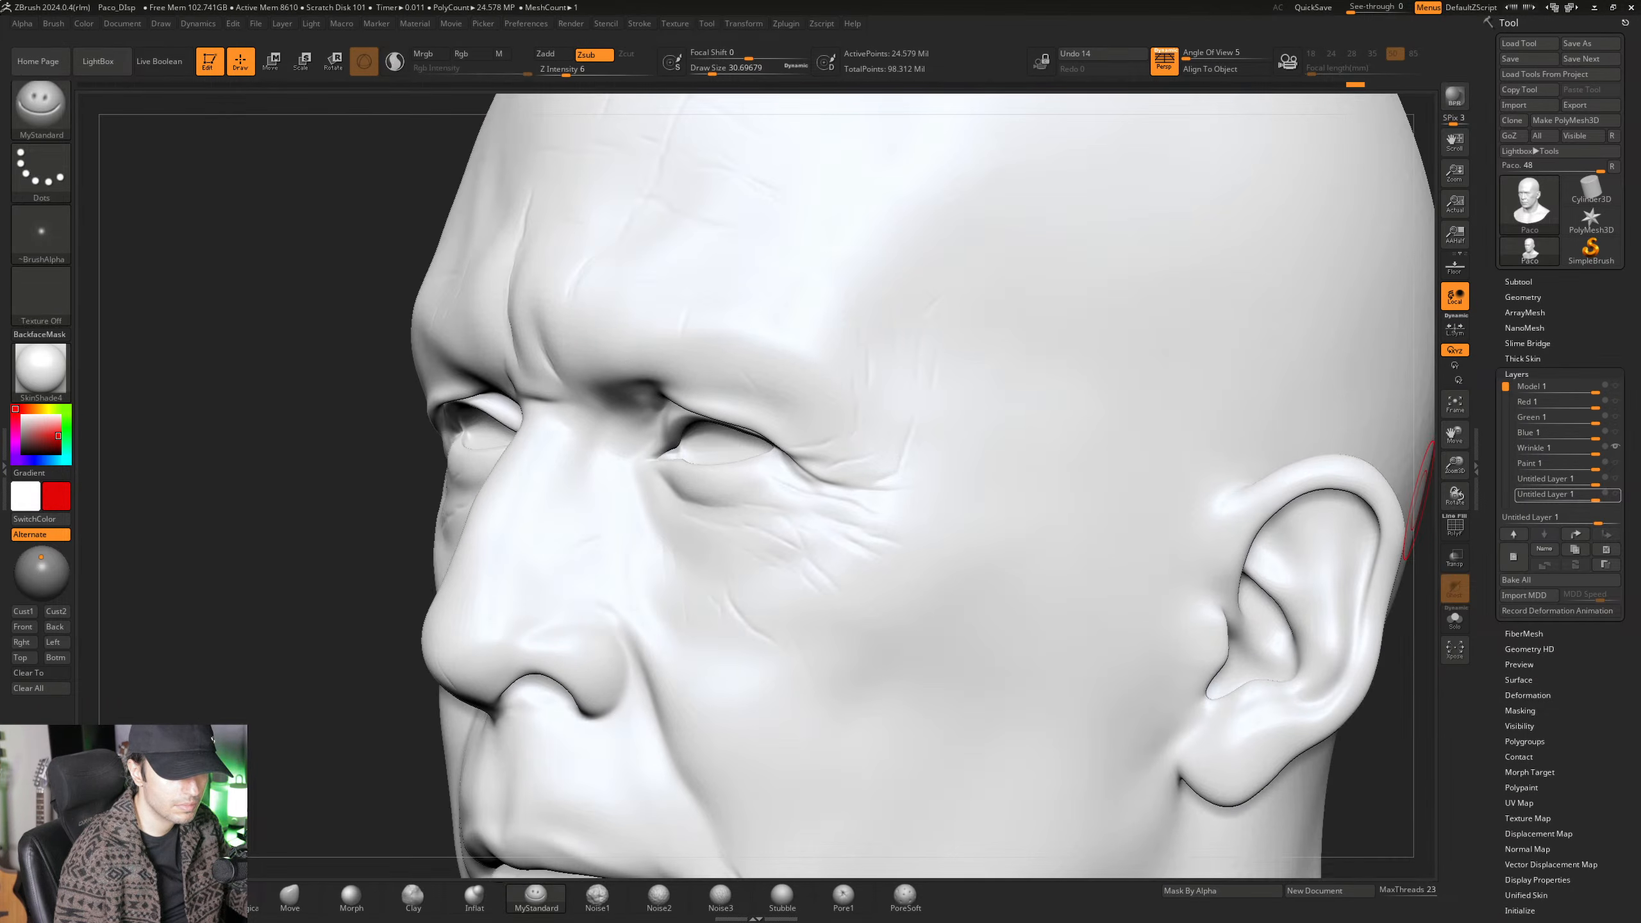
{"action": "left_click", "coordinate": [1617, 496]}
{"action": "left_click", "coordinate": [1616, 496]}
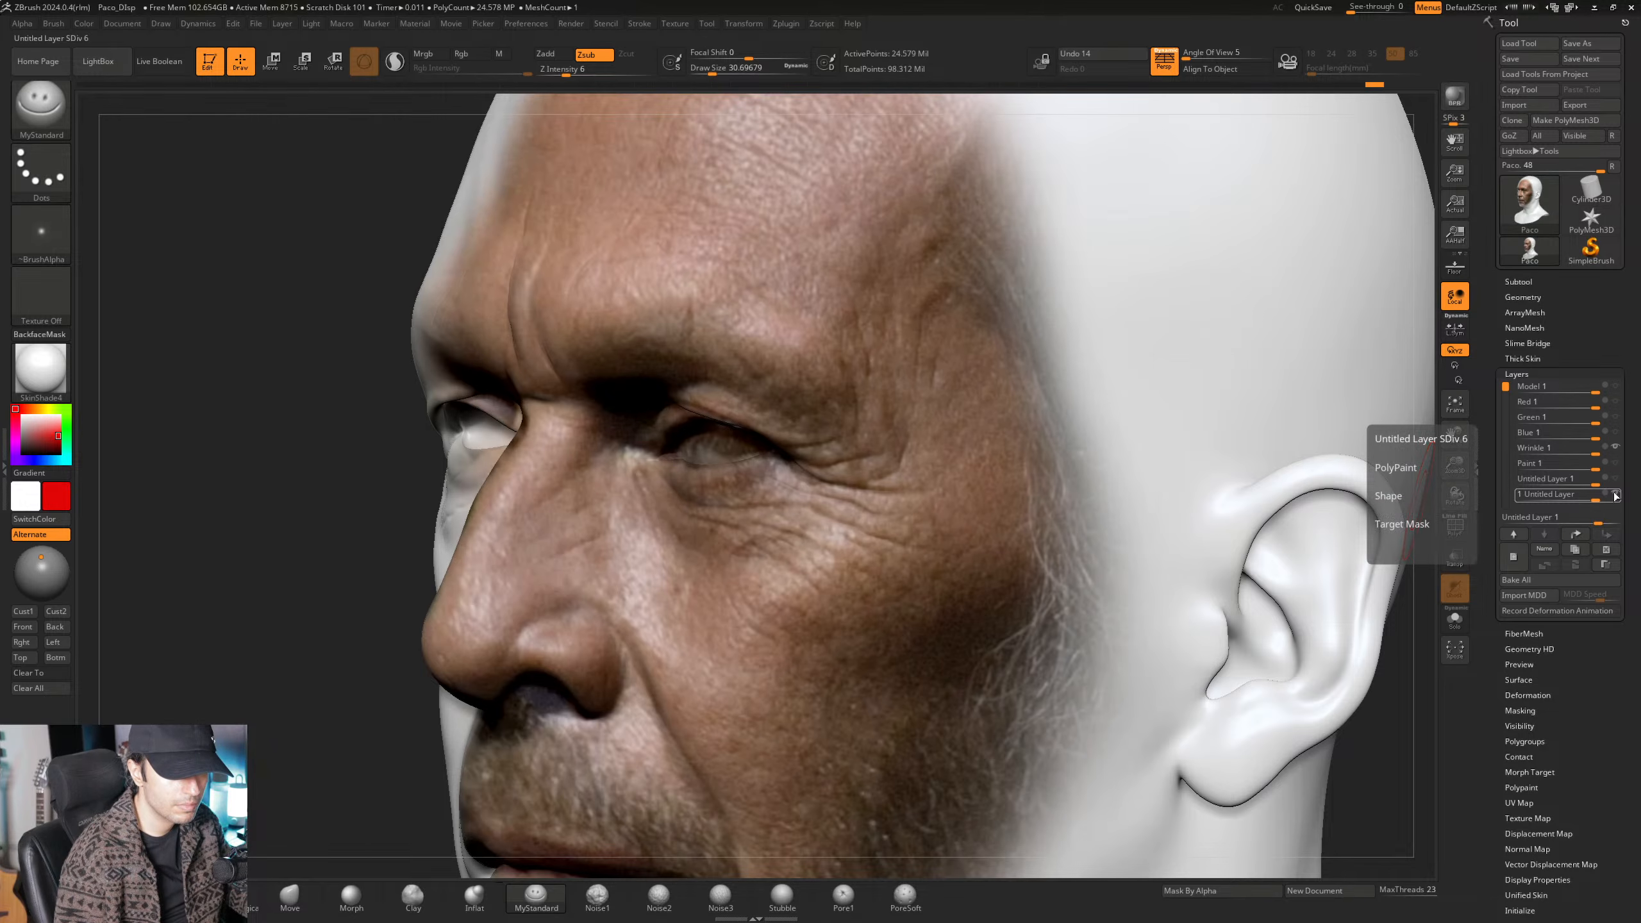
{"action": "left_click", "coordinate": [1616, 496]}
Check the loaded reference textures and examine the head's right side and front without paint.
{"action": "mouse_move", "coordinate": [920, 457]}
{"action": "right_mouse_down", "text": "ctrl"}
{"action": "mouse_move", "coordinate": [835, 524]}
{"action": "mouse_move", "coordinate": [822, 560]}
{"action": "mouse_move", "coordinate": [927, 349]}
{"action": "right_mouse_up", "text": "ctrl"}
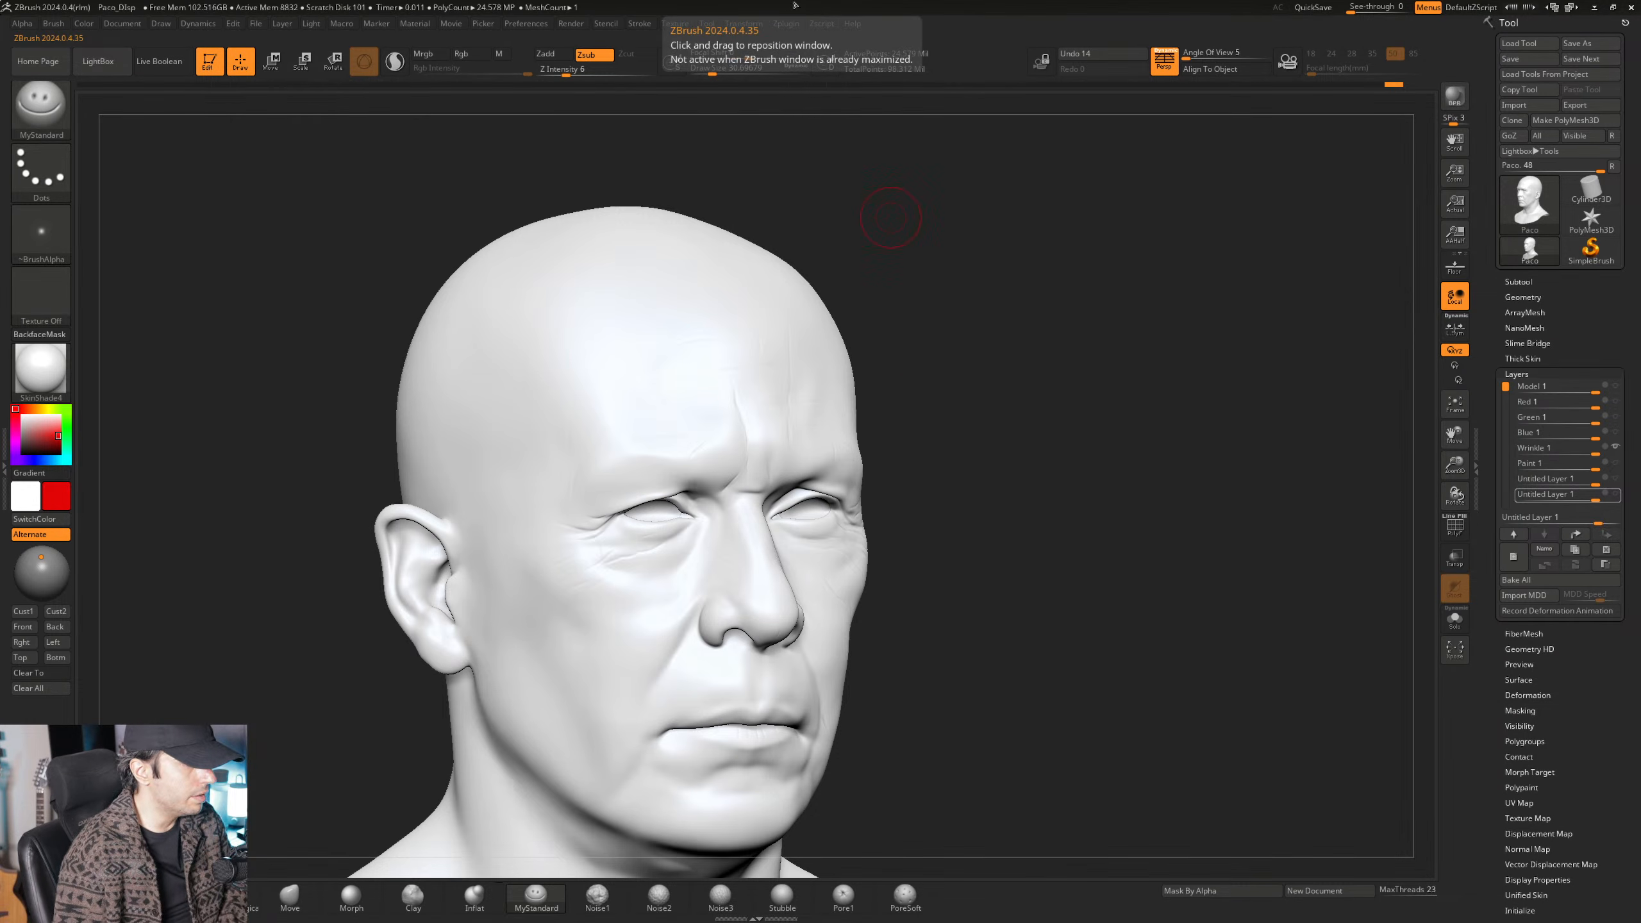
{"action": "left_click", "coordinate": [678, 23]}
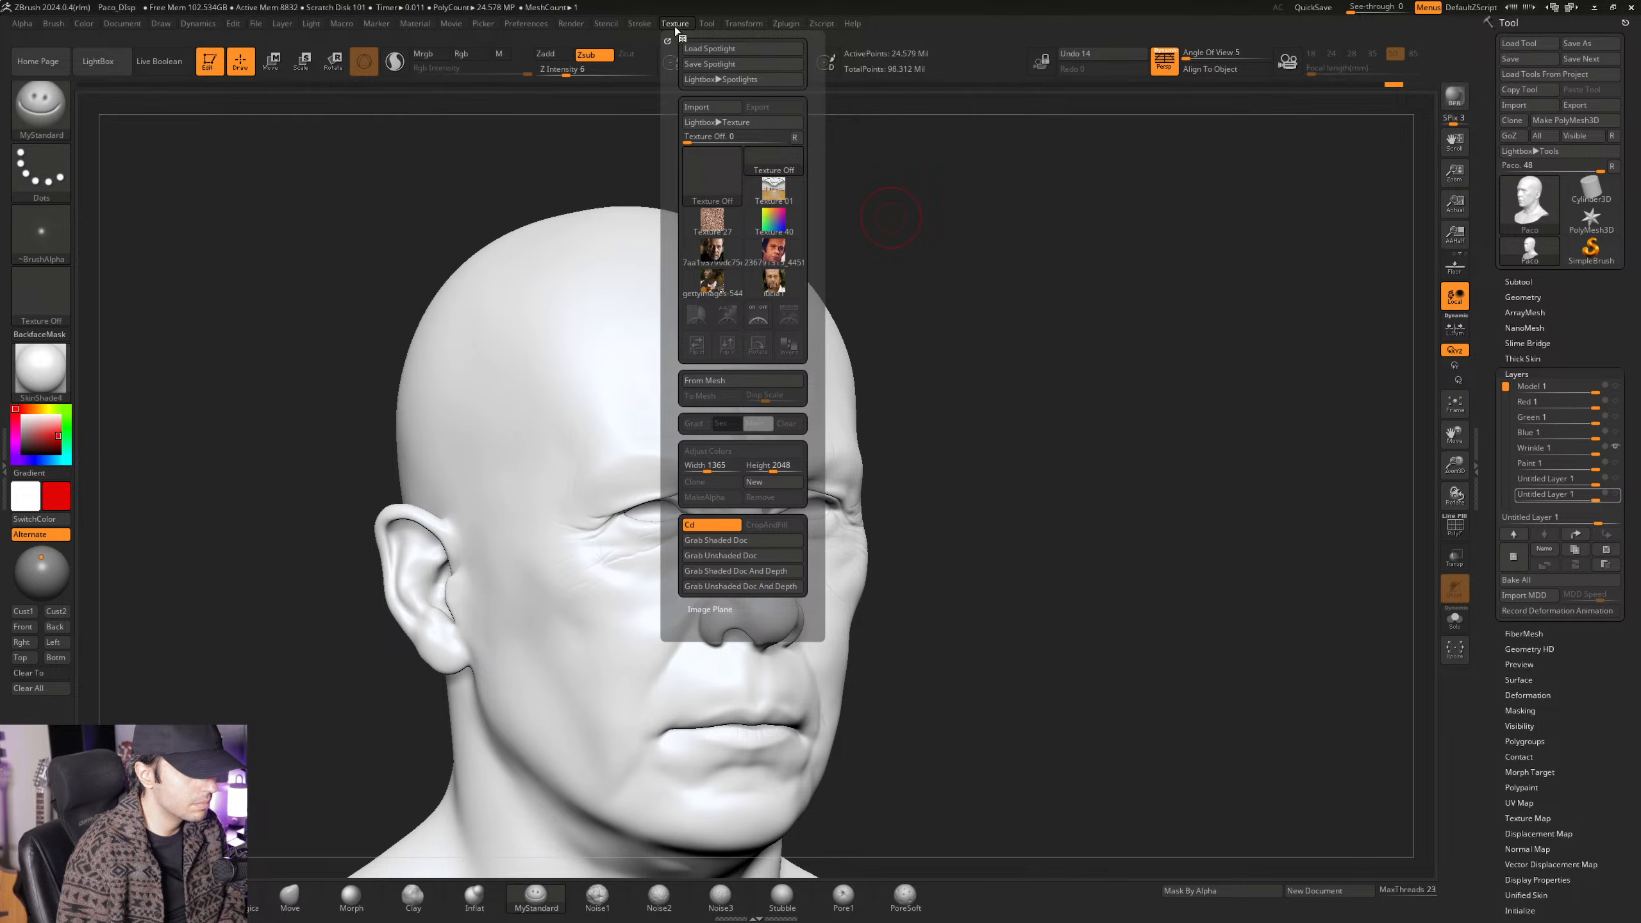
{"action": "right_click_drag", "start_coordinate": [465, 209], "coordinate": [478, 328]}
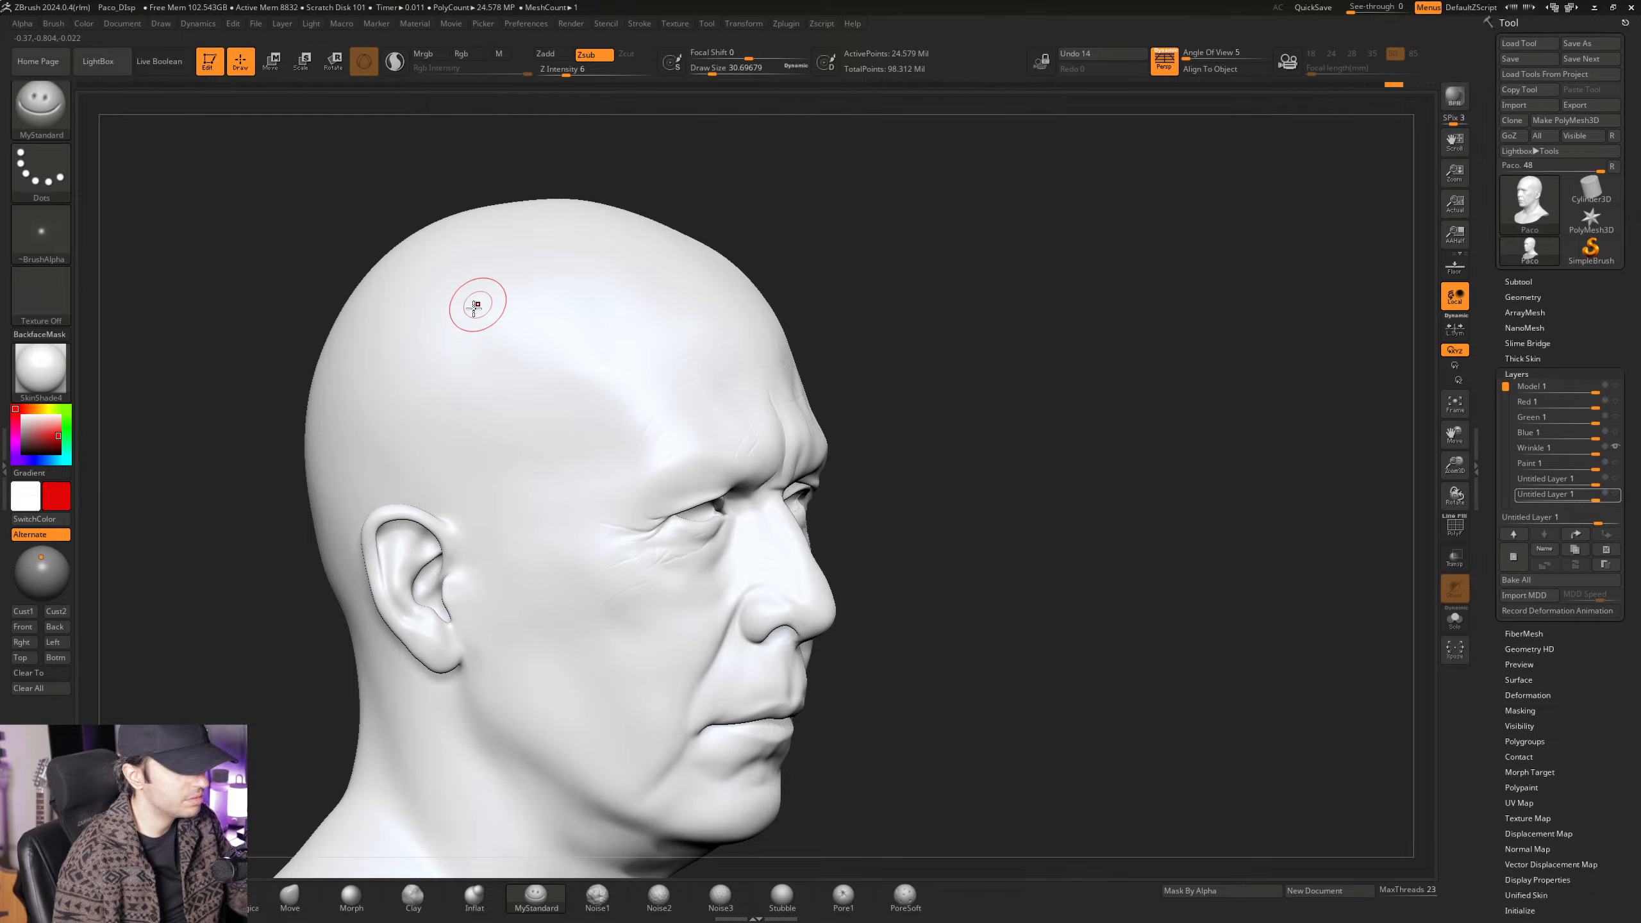
{"action": "right_click_drag", "start_coordinate": [641, 426], "coordinate": [577, 396]}
{"action": "mouse_move", "coordinate": [577, 395]}
{"action": "right_mouse_down"}
{"action": "mouse_move", "coordinate": [592, 378]}
{"action": "mouse_move", "coordinate": [571, 404]}
{"action": "mouse_move", "coordinate": [615, 414]}
{"action": "mouse_move", "coordinate": [624, 447]}
{"action": "right_mouse_up"}
{"action": "mouse_move", "coordinate": [624, 446]}
{"action": "right_mouse_down", "text": "alt"}
{"action": "mouse_move", "coordinate": [623, 367]}
{"action": "mouse_move", "coordinate": [642, 381]}
{"action": "mouse_move", "coordinate": [604, 369]}
{"action": "mouse_move", "coordinate": [569, 403]}
{"action": "mouse_move", "coordinate": [568, 419]}
{"action": "mouse_move", "coordinate": [634, 415]}
{"action": "right_mouse_up", "text": "alt"}
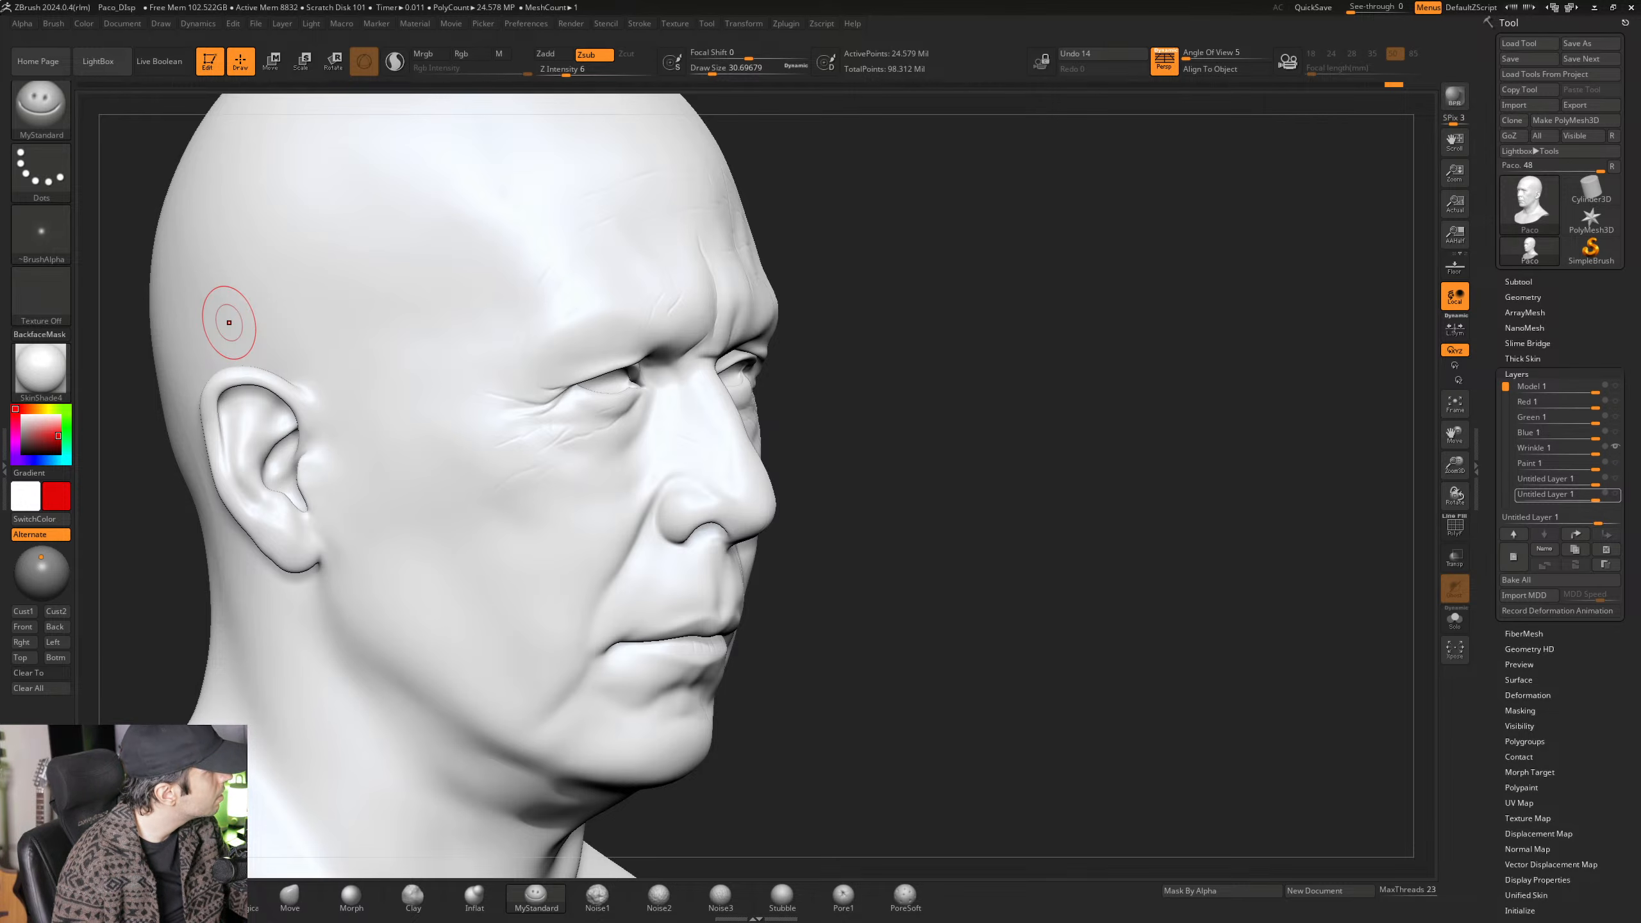
{"action": "right_click_drag", "start_coordinate": [387, 342], "coordinate": [491, 310], "text": "shift"}
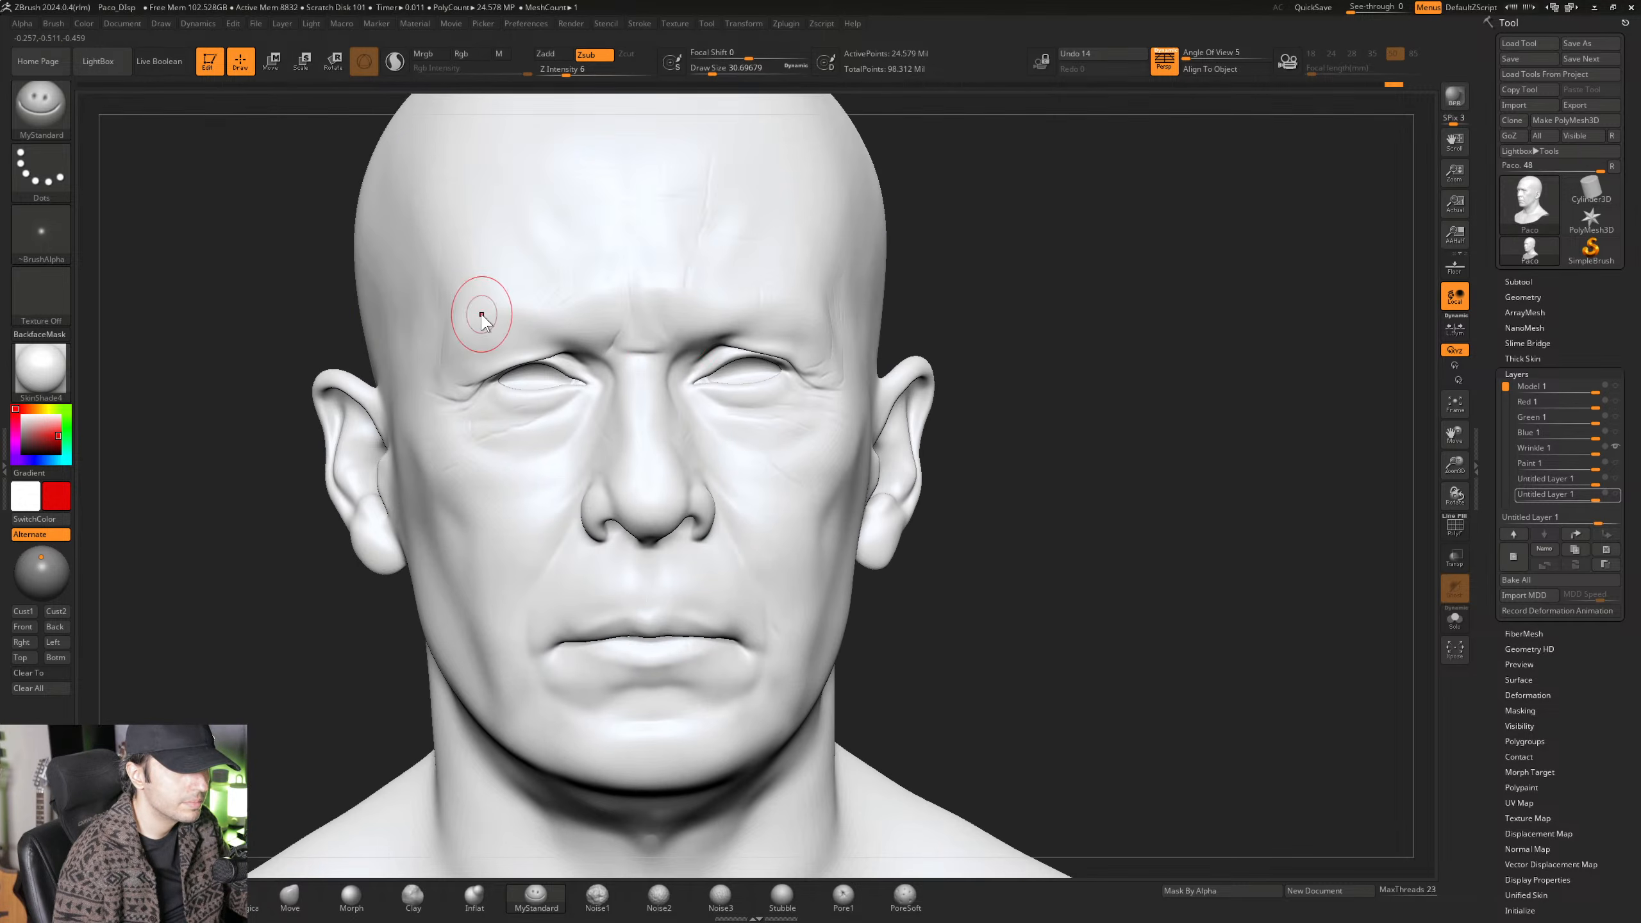
{"action": "mouse_move", "coordinate": [675, 353]}
{"action": "right_mouse_down", "text": "alt"}
{"action": "mouse_move", "coordinate": [684, 392]}
{"action": "mouse_move", "coordinate": [713, 402]}
{"action": "mouse_move", "coordinate": [704, 368]}
{"action": "mouse_move", "coordinate": [769, 383]}
{"action": "mouse_move", "coordinate": [742, 391]}
{"action": "mouse_move", "coordinate": [695, 367]}
{"action": "right_mouse_up", "text": "alt"}
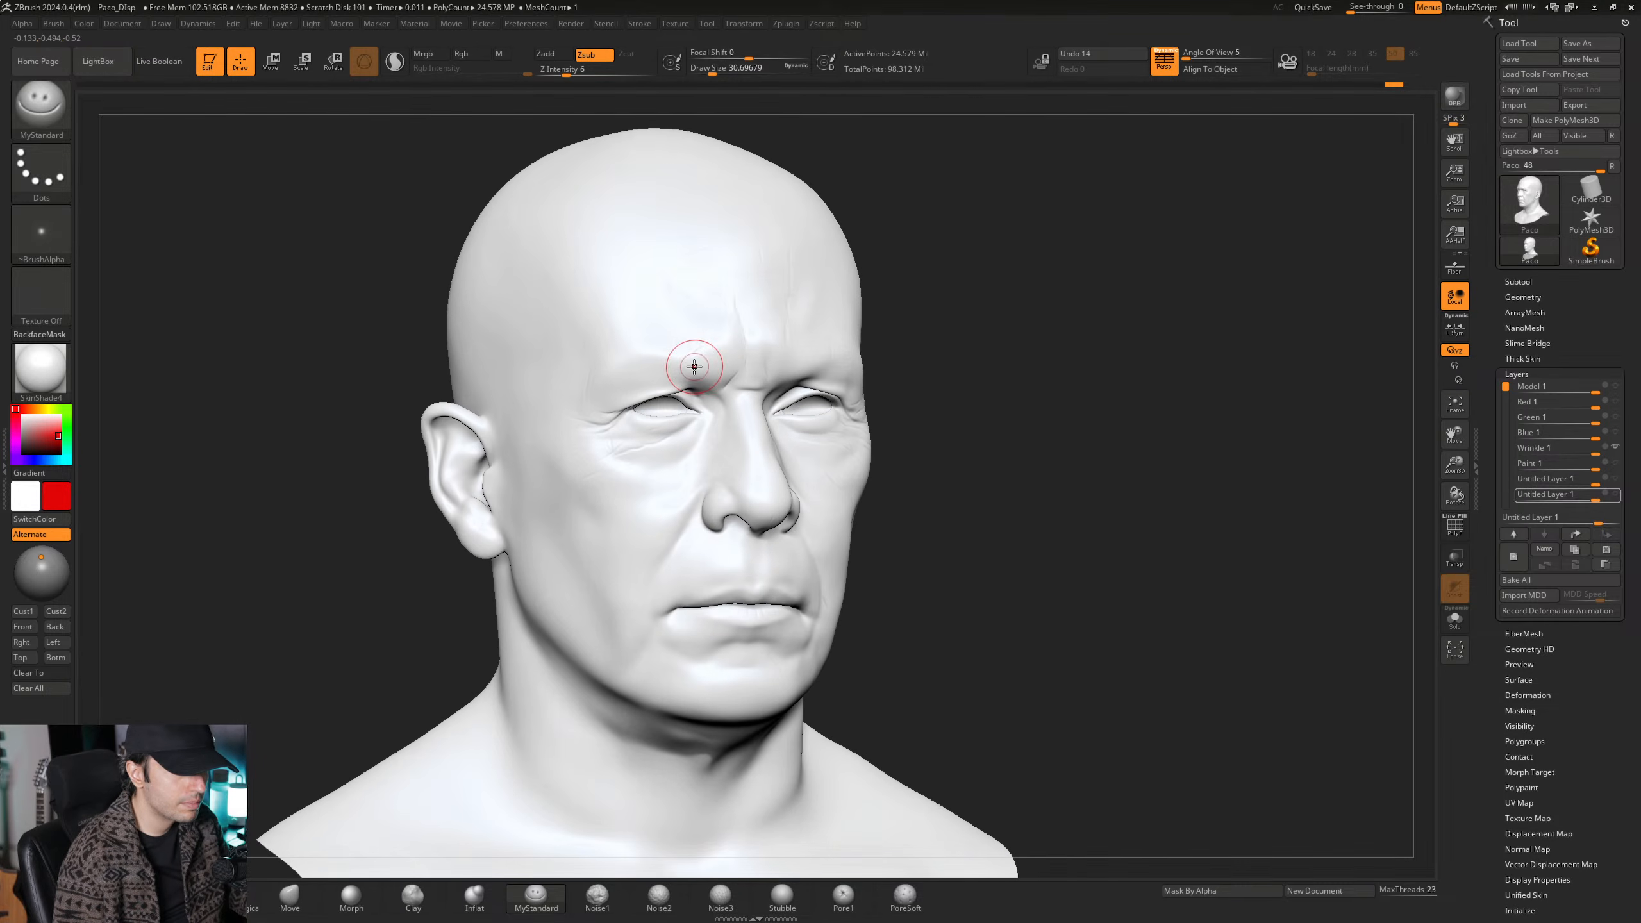
Display the head with the BasicMaterial2 material.
{"action": "left_click", "coordinate": [29, 359]}
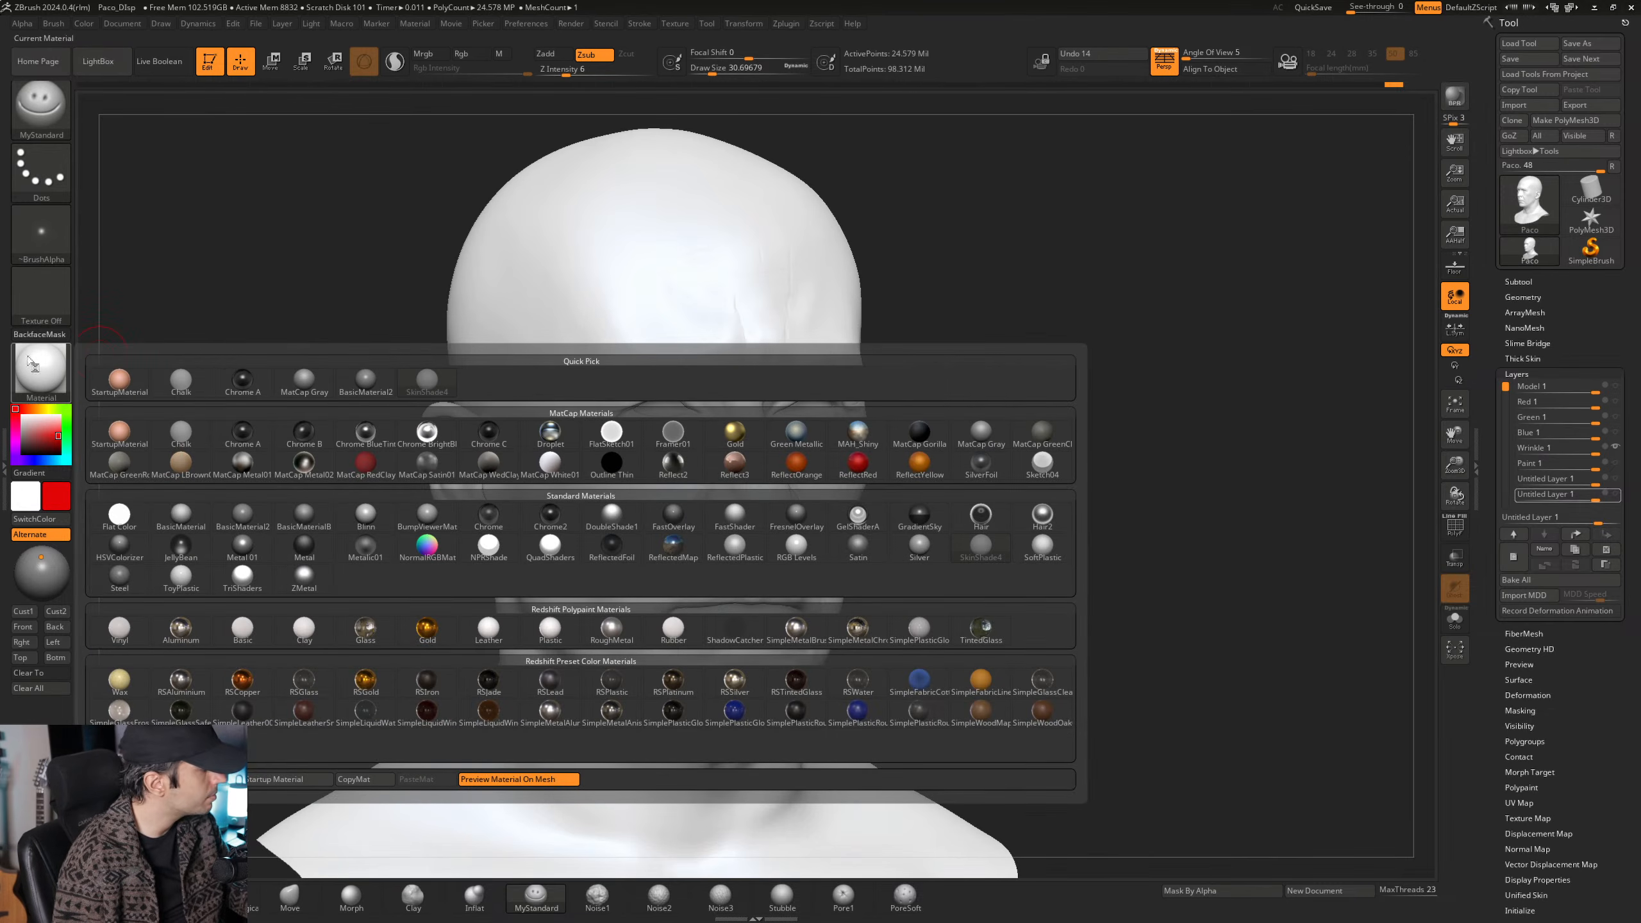
{"action": "left_click", "coordinate": [379, 392]}
{"action": "right_click_drag", "start_coordinate": [840, 405], "coordinate": [785, 393], "text": "alt"}
{"action": "right_click_drag", "start_coordinate": [757, 295], "coordinate": [727, 288]}
Examine the forehead, brow and eye wrinkles on the head under the new material.
{"action": "right_click_drag", "start_coordinate": [651, 330], "coordinate": [662, 394], "text": "ctrl"}
{"action": "right_click_drag", "start_coordinate": [620, 381], "coordinate": [679, 388]}
{"action": "right_click_drag", "start_coordinate": [675, 427], "coordinate": [710, 348], "text": "ctrl"}
{"action": "mouse_move", "coordinate": [710, 348]}
{"action": "right_mouse_down", "text": "alt"}
{"action": "mouse_move", "coordinate": [735, 391]}
{"action": "mouse_move", "coordinate": [721, 385]}
{"action": "right_mouse_up", "text": "alt"}
{"action": "mouse_move", "coordinate": [720, 384]}
{"action": "right_mouse_down"}
{"action": "mouse_move", "coordinate": [676, 384]}
{"action": "mouse_move", "coordinate": [733, 385]}
{"action": "mouse_move", "coordinate": [641, 571]}
{"action": "mouse_move", "coordinate": [688, 550]}
{"action": "right_mouse_up"}
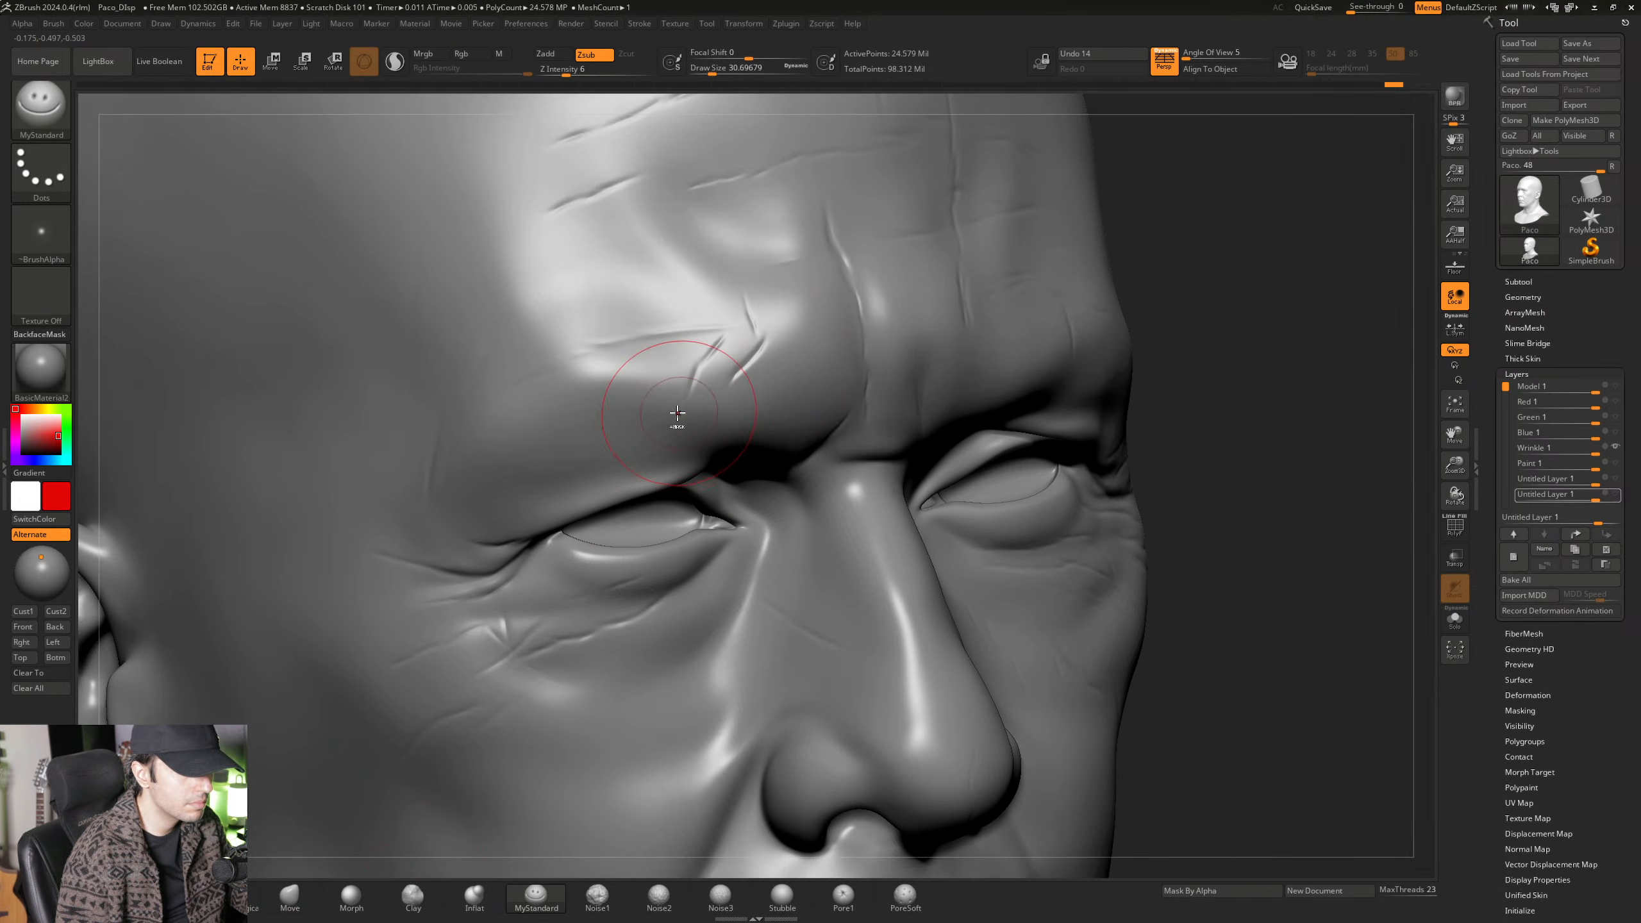
{"action": "right_click_drag", "start_coordinate": [677, 413], "coordinate": [606, 494], "text": "ctrl"}
{"action": "right_click_drag", "start_coordinate": [704, 614], "coordinate": [732, 495], "text": "alt"}
{"action": "right_click_drag", "start_coordinate": [710, 673], "coordinate": [711, 450], "text": "alt"}
{"action": "right_click_drag", "start_coordinate": [711, 450], "coordinate": [653, 456]}
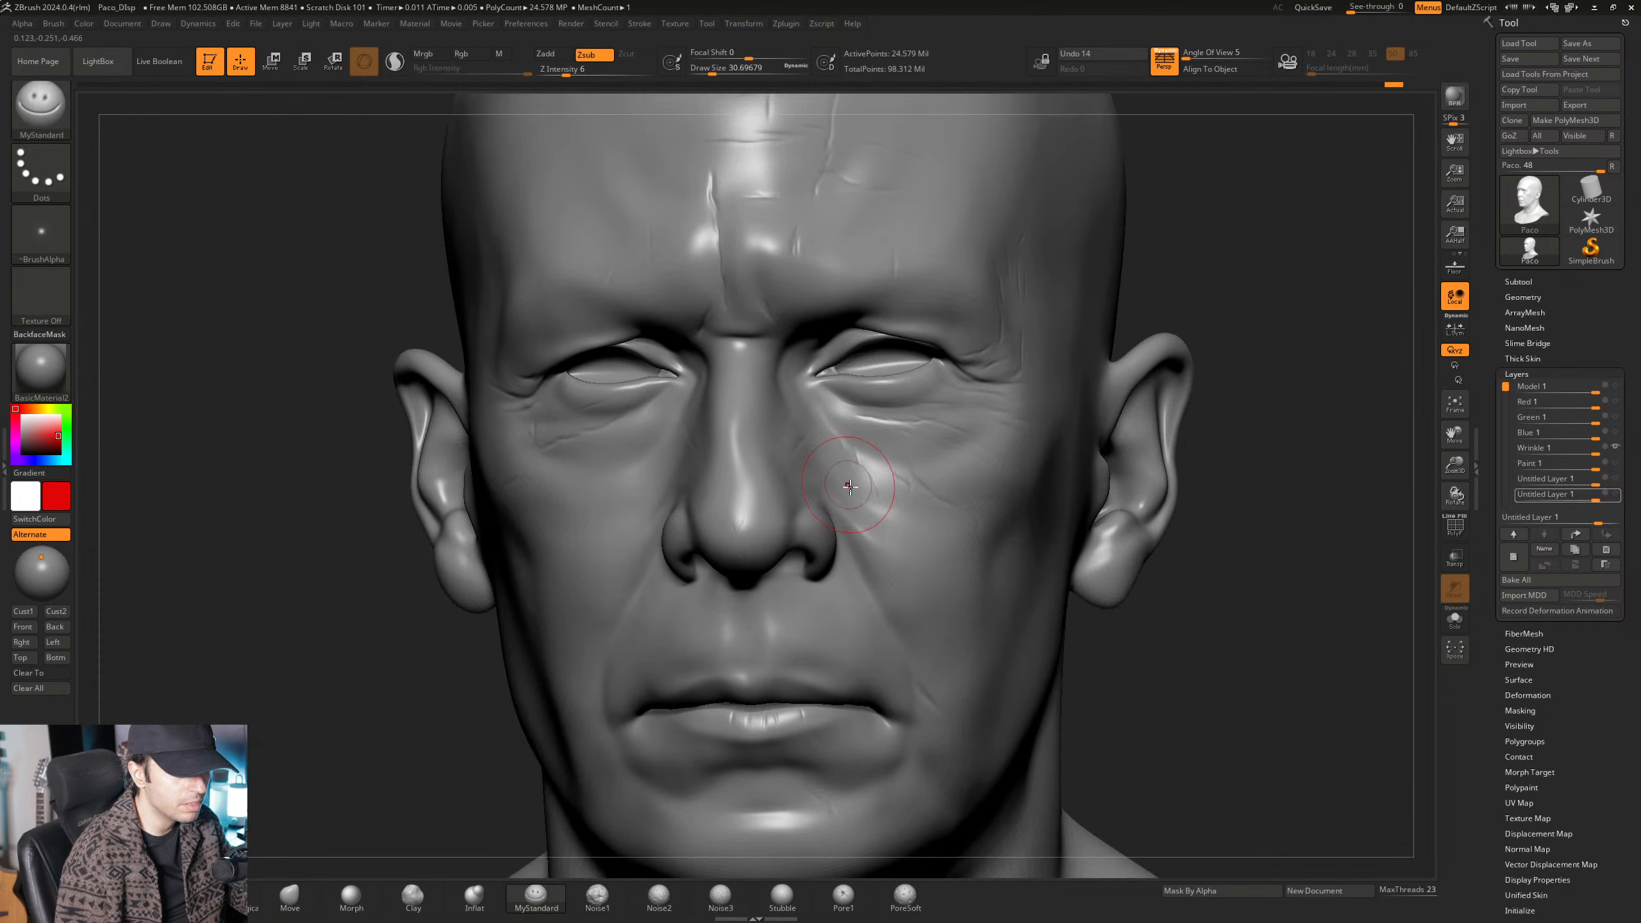
{"action": "mouse_move", "coordinate": [850, 486]}
{"action": "right_mouse_down"}
{"action": "mouse_move", "coordinate": [814, 491]}
{"action": "mouse_move", "coordinate": [872, 491]}
{"action": "mouse_move", "coordinate": [685, 477]}
{"action": "mouse_move", "coordinate": [705, 475]}
{"action": "mouse_move", "coordinate": [678, 439]}
{"action": "mouse_move", "coordinate": [857, 437]}
{"action": "mouse_move", "coordinate": [738, 458]}
{"action": "mouse_move", "coordinate": [733, 422]}
{"action": "mouse_move", "coordinate": [689, 410]}
{"action": "mouse_move", "coordinate": [696, 469]}
{"action": "mouse_move", "coordinate": [634, 367]}
{"action": "mouse_move", "coordinate": [669, 445]}
{"action": "mouse_move", "coordinate": [678, 425]}
{"action": "mouse_move", "coordinate": [692, 580]}
{"action": "mouse_move", "coordinate": [700, 395]}
{"action": "mouse_move", "coordinate": [653, 447]}
{"action": "mouse_move", "coordinate": [678, 411]}
{"action": "mouse_move", "coordinate": [698, 481]}
{"action": "right_mouse_up"}
{"action": "right_click_drag", "start_coordinate": [699, 482], "coordinate": [691, 498]}
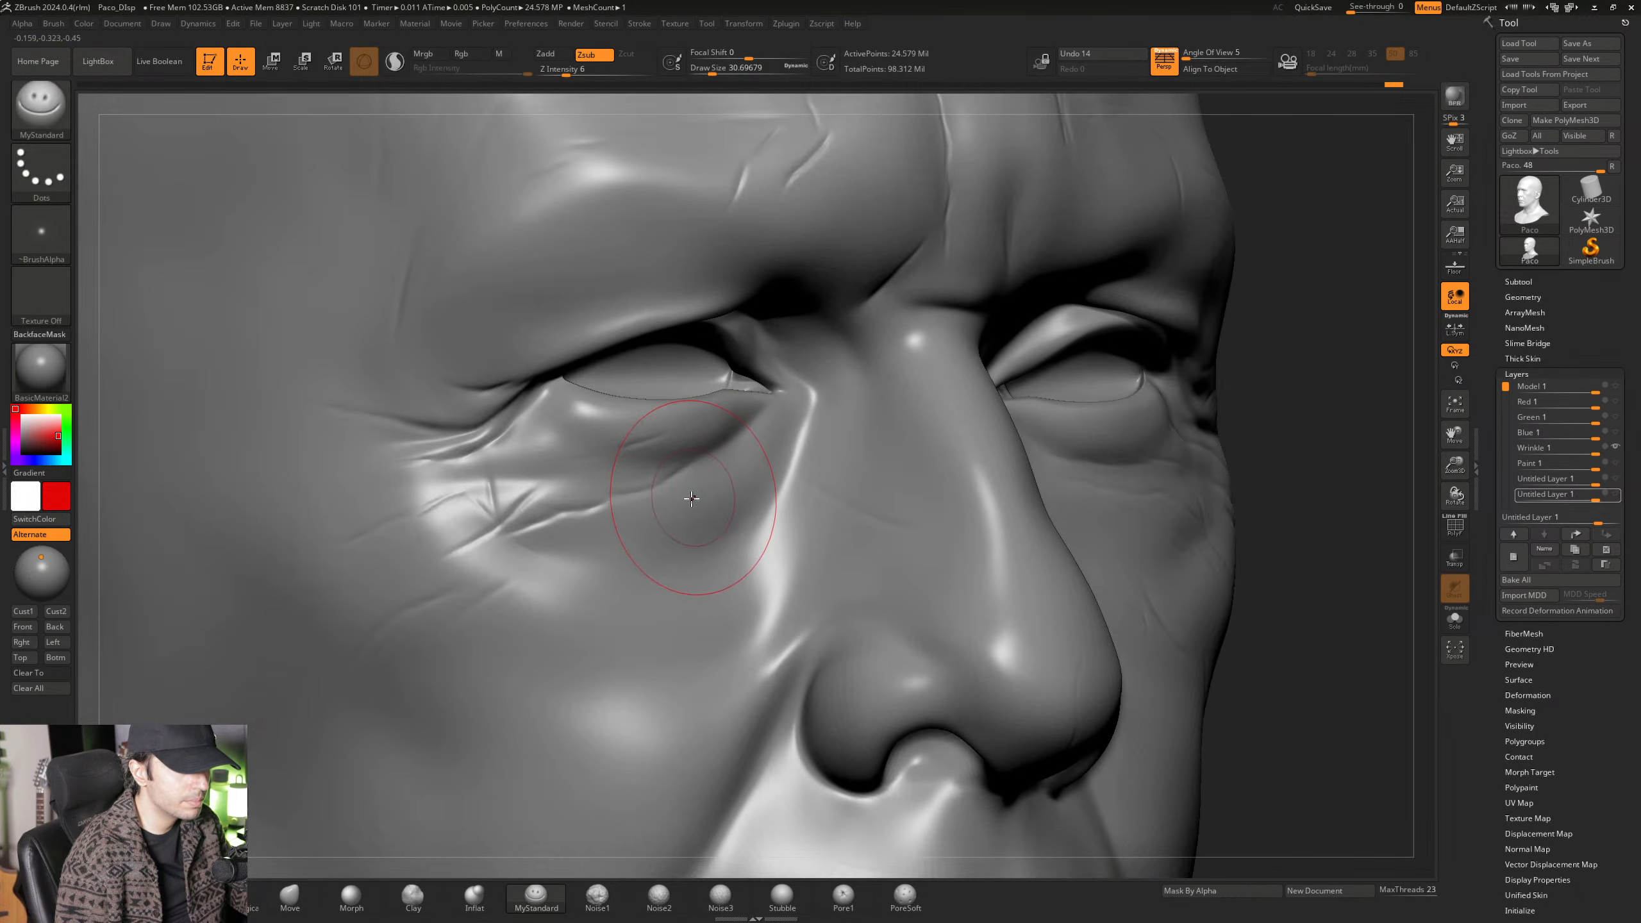
Examine the creases beneath the right eye and compare them with those around the left eye.
{"action": "key", "text": "space"}
{"action": "left_click_drag", "start_coordinate": [692, 498], "coordinate": [694, 504]}
{"action": "mouse_move", "coordinate": [710, 466]}
{"action": "right_mouse_down", "text": "alt"}
{"action": "mouse_move", "coordinate": [739, 462]}
{"action": "mouse_move", "coordinate": [711, 498]}
{"action": "right_mouse_up", "text": "alt"}
{"action": "key", "text": "space"}
{"action": "left_click_drag", "start_coordinate": [711, 498], "coordinate": [712, 498]}
{"action": "mouse_move", "coordinate": [707, 491]}
{"action": "right_mouse_down"}
{"action": "mouse_move", "coordinate": [722, 481]}
{"action": "mouse_move", "coordinate": [707, 481]}
{"action": "right_mouse_up"}
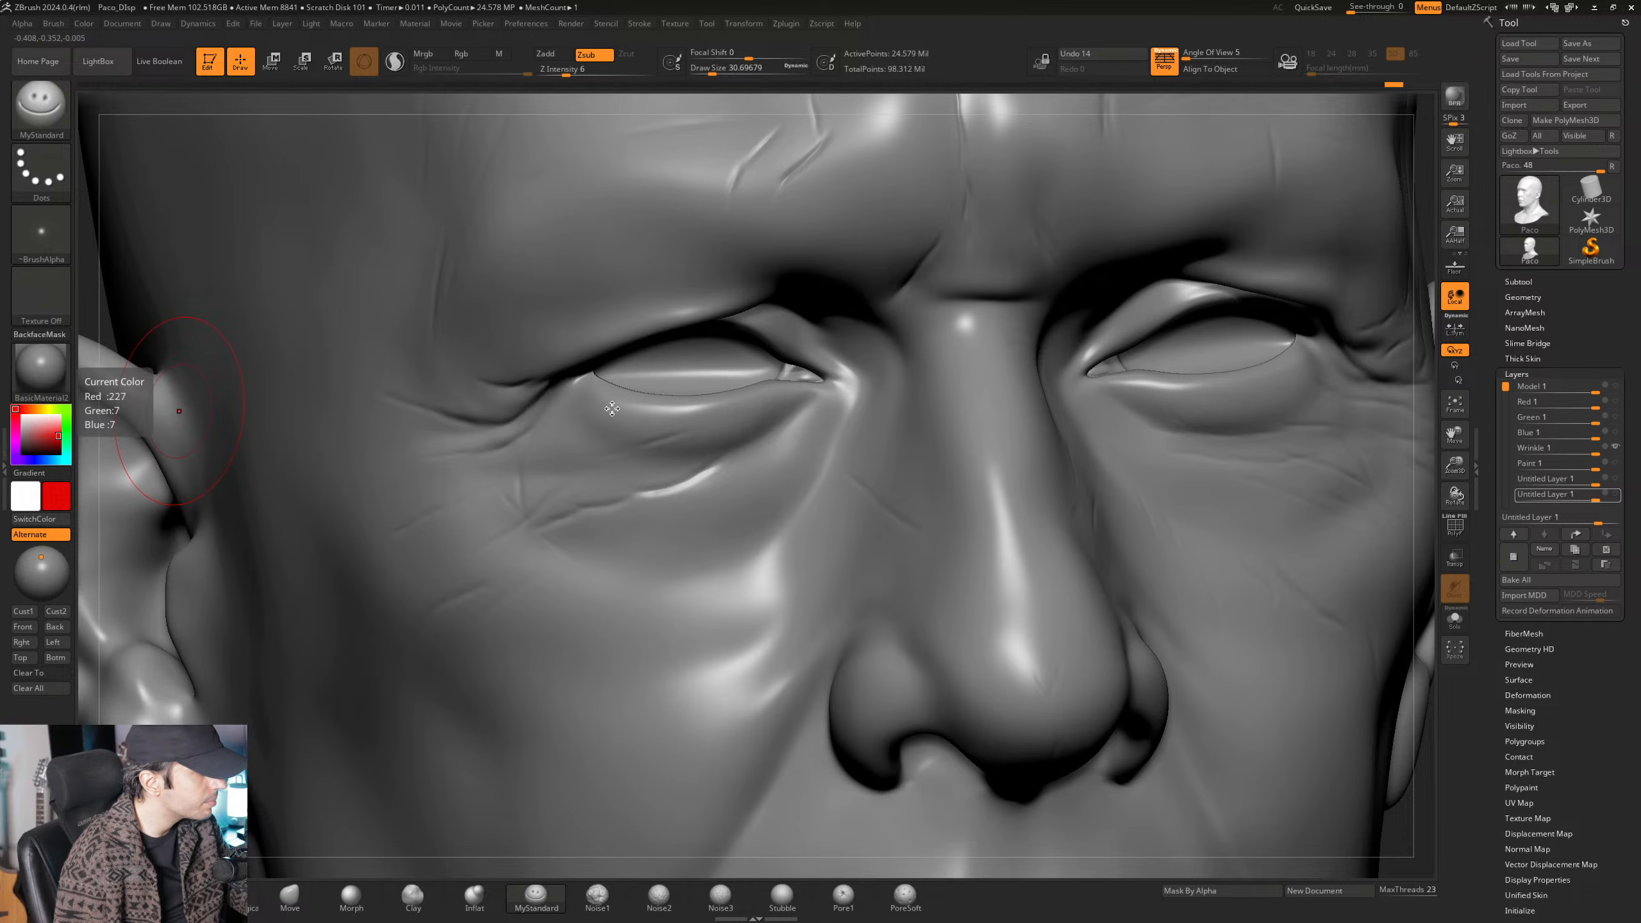
{"action": "right_click_drag", "start_coordinate": [596, 415], "coordinate": [743, 427]}
{"action": "mouse_move", "coordinate": [772, 521]}
{"action": "right_mouse_down"}
{"action": "mouse_move", "coordinate": [717, 518]}
{"action": "mouse_move", "coordinate": [784, 442]}
{"action": "right_mouse_up"}
{"action": "right_click_drag", "start_coordinate": [833, 349], "coordinate": [797, 261], "text": "alt"}
{"action": "right_click_drag", "start_coordinate": [797, 261], "coordinate": [834, 262]}
{"action": "mouse_move", "coordinate": [704, 468]}
{"action": "right_mouse_down", "text": "ctrl"}
{"action": "mouse_move", "coordinate": [703, 514]}
{"action": "mouse_move", "coordinate": [768, 503]}
{"action": "mouse_move", "coordinate": [550, 481]}
{"action": "right_mouse_up", "text": "ctrl"}
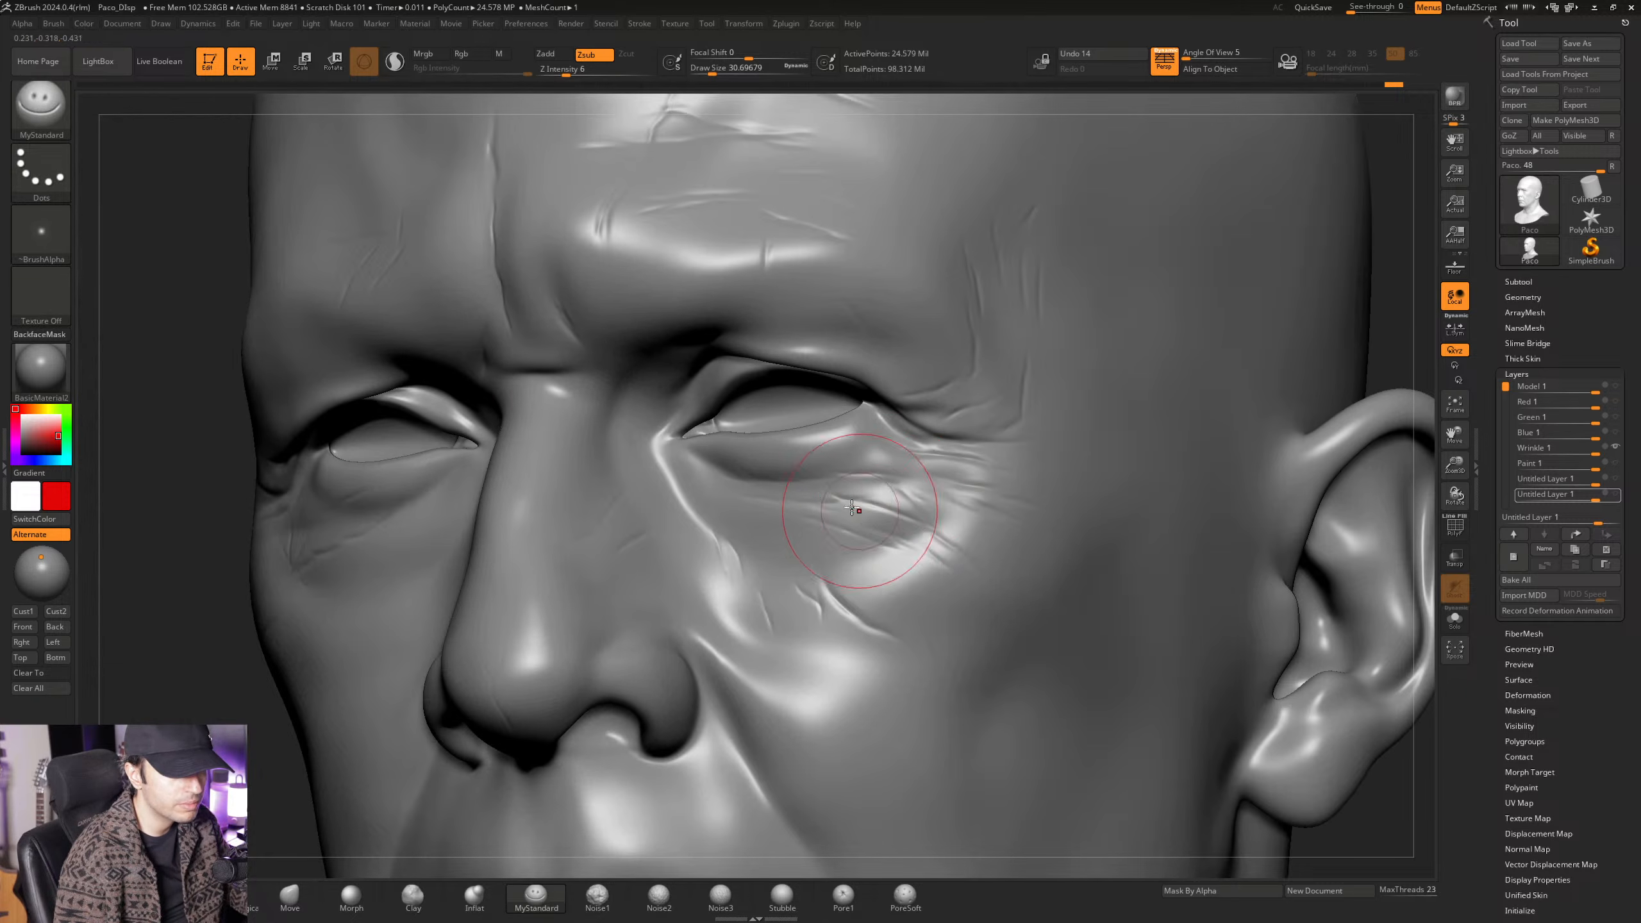
Inspect the left cheek and crow's feet up close, and the forehead and frown lines.
{"action": "right_click_drag", "start_coordinate": [1038, 491], "coordinate": [766, 475], "text": "alt"}
{"action": "right_click_drag", "start_coordinate": [765, 475], "coordinate": [785, 431], "text": "ctrl"}
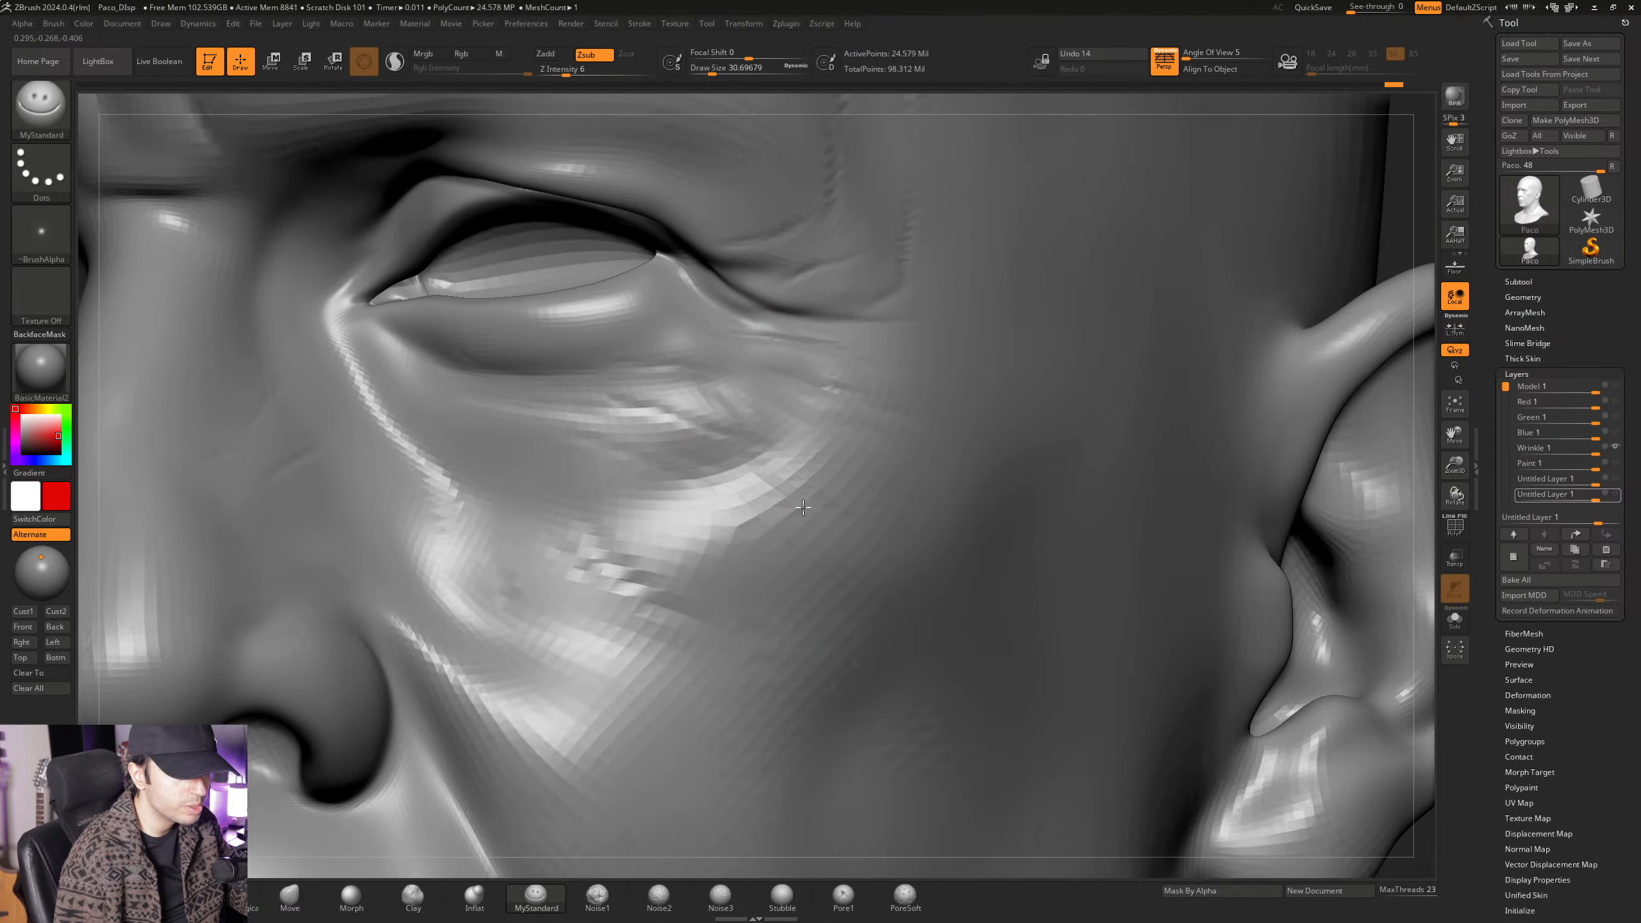
{"action": "mouse_move", "coordinate": [816, 497]}
{"action": "right_mouse_down", "text": "alt"}
{"action": "mouse_move", "coordinate": [814, 594]}
{"action": "mouse_move", "coordinate": [833, 502]}
{"action": "right_mouse_up", "text": "alt"}
{"action": "right_click_drag", "start_coordinate": [834, 501], "coordinate": [792, 495], "text": "ctrl"}
{"action": "right_click_drag", "start_coordinate": [795, 569], "coordinate": [879, 517], "text": "alt"}
{"action": "right_click_drag", "start_coordinate": [685, 514], "coordinate": [970, 542], "text": "alt"}
{"action": "right_click_drag", "start_coordinate": [413, 521], "coordinate": [549, 448]}
{"action": "right_click_drag", "start_coordinate": [653, 456], "coordinate": [557, 465]}
{"action": "right_click_drag", "start_coordinate": [989, 478], "coordinate": [808, 507], "text": "alt"}
{"action": "right_click_drag", "start_coordinate": [627, 235], "coordinate": [718, 509], "text": "alt"}
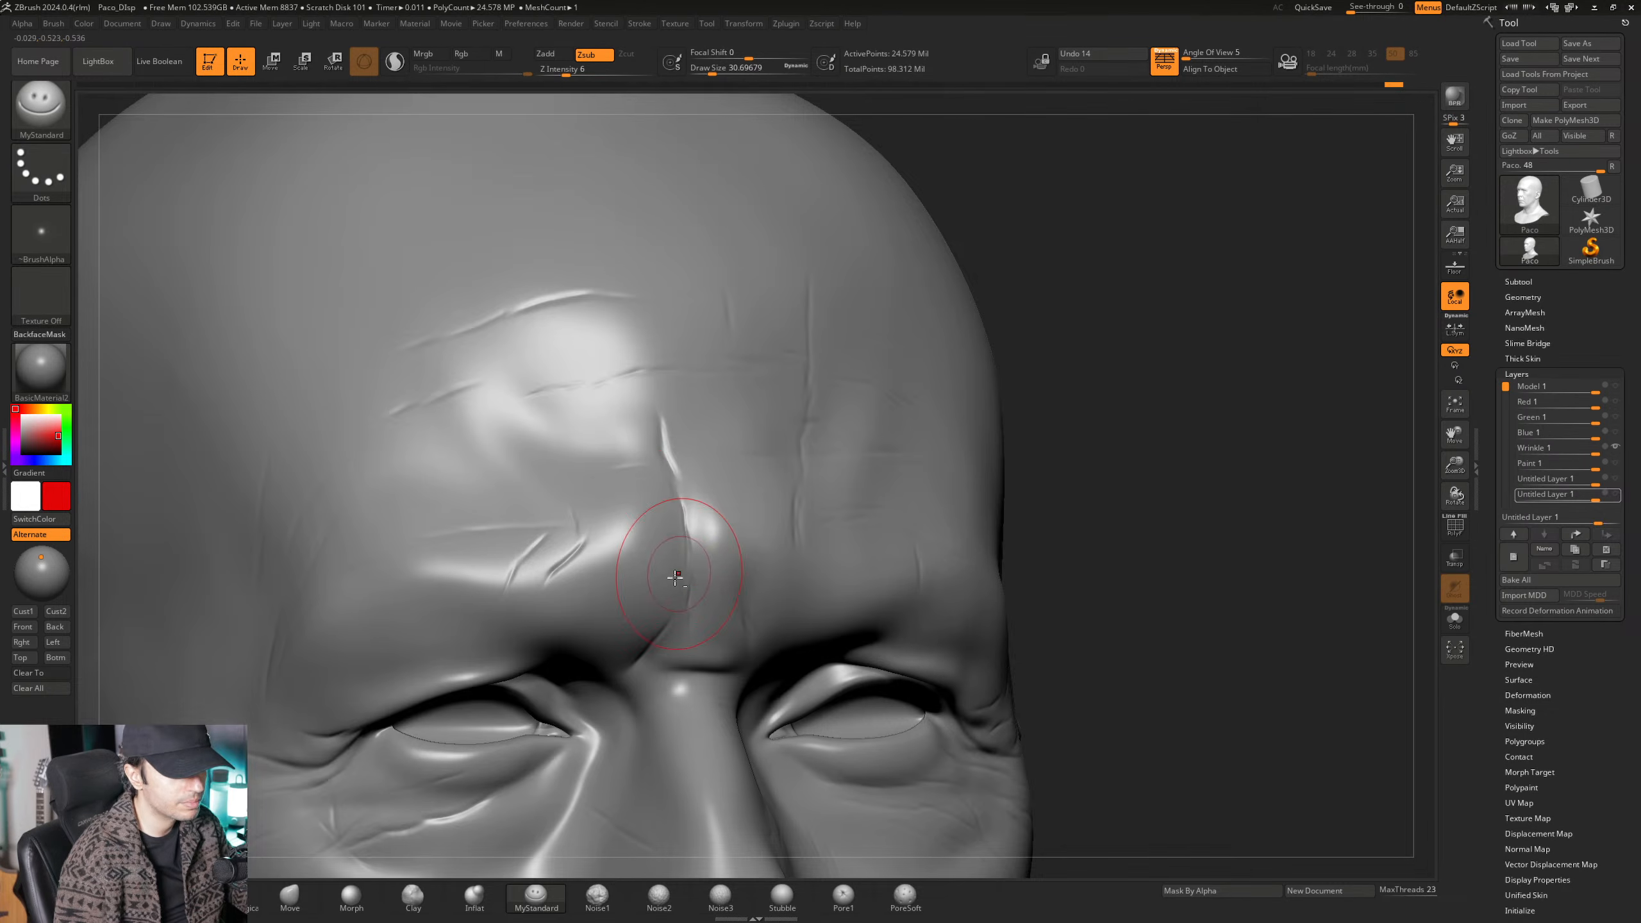
{"action": "right_click_drag", "start_coordinate": [675, 578], "coordinate": [719, 394], "text": "alt"}
{"action": "right_click_drag", "start_coordinate": [722, 550], "coordinate": [753, 427], "text": "alt"}
{"action": "mouse_move", "coordinate": [697, 472]}
{"action": "right_mouse_down"}
{"action": "mouse_move", "coordinate": [707, 454]}
{"action": "mouse_move", "coordinate": [721, 572]}
{"action": "right_mouse_up"}
{"action": "right_click_drag", "start_coordinate": [792, 482], "coordinate": [740, 475]}
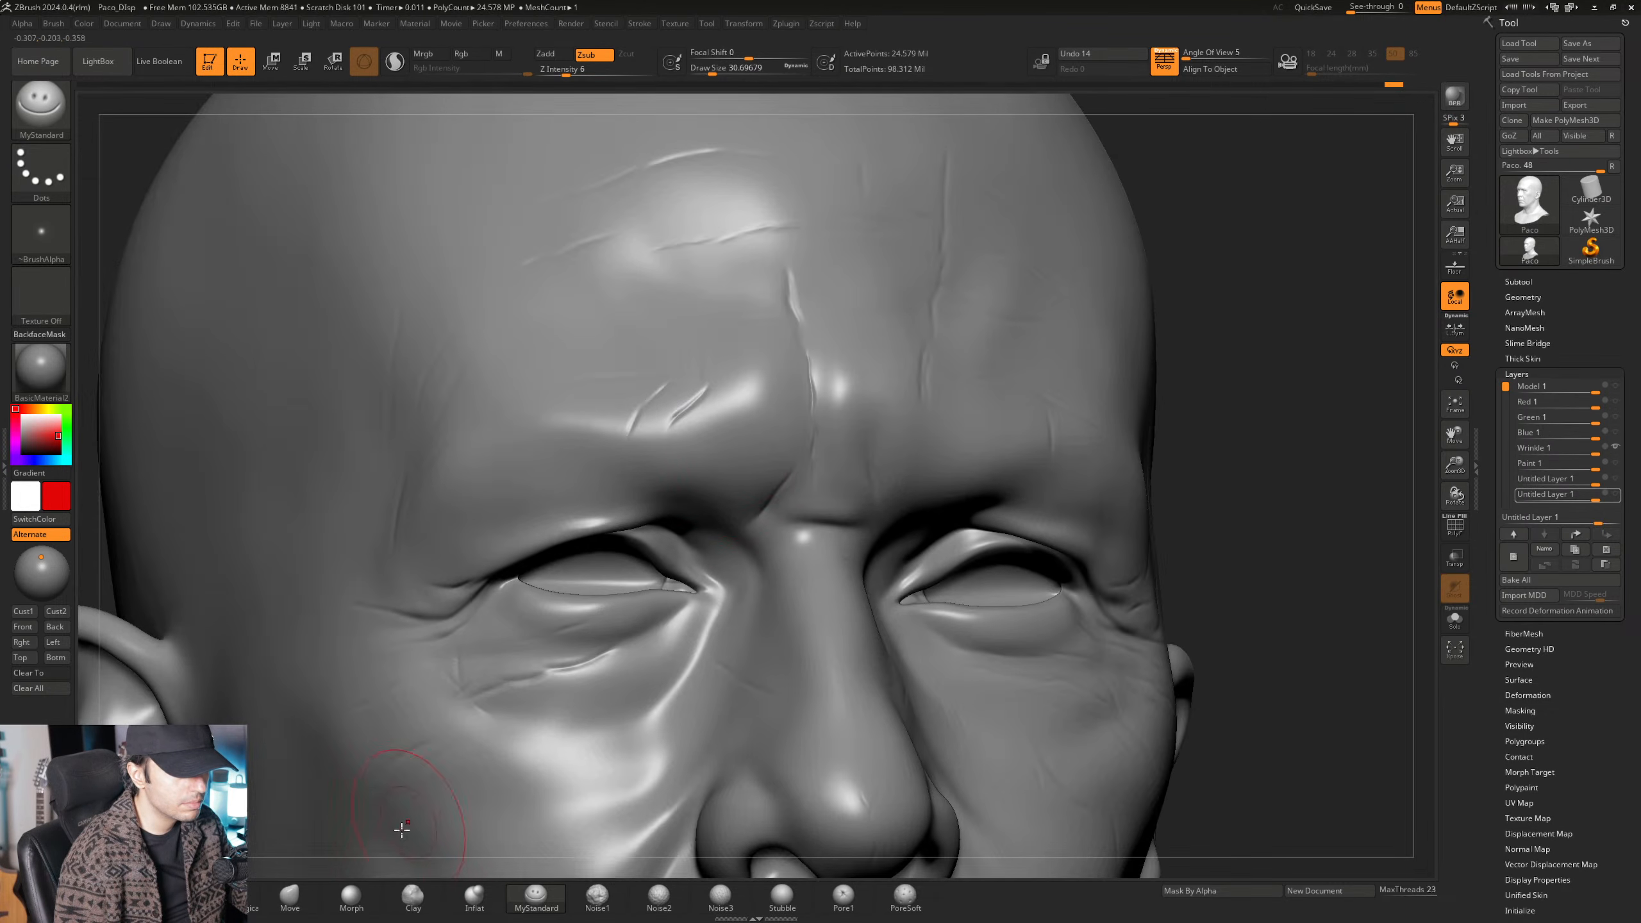
{"action": "mouse_move", "coordinate": [638, 661]}
{"action": "right_mouse_down", "text": "alt"}
{"action": "mouse_move", "coordinate": [698, 489]}
{"action": "mouse_move", "coordinate": [771, 533]}
{"action": "mouse_move", "coordinate": [759, 504]}
{"action": "right_mouse_up", "text": "alt"}
Choose the MyStandard brush and set its draw size to about 10.5 for the crease beneath the right eye.
{"action": "left_click", "coordinate": [536, 906]}
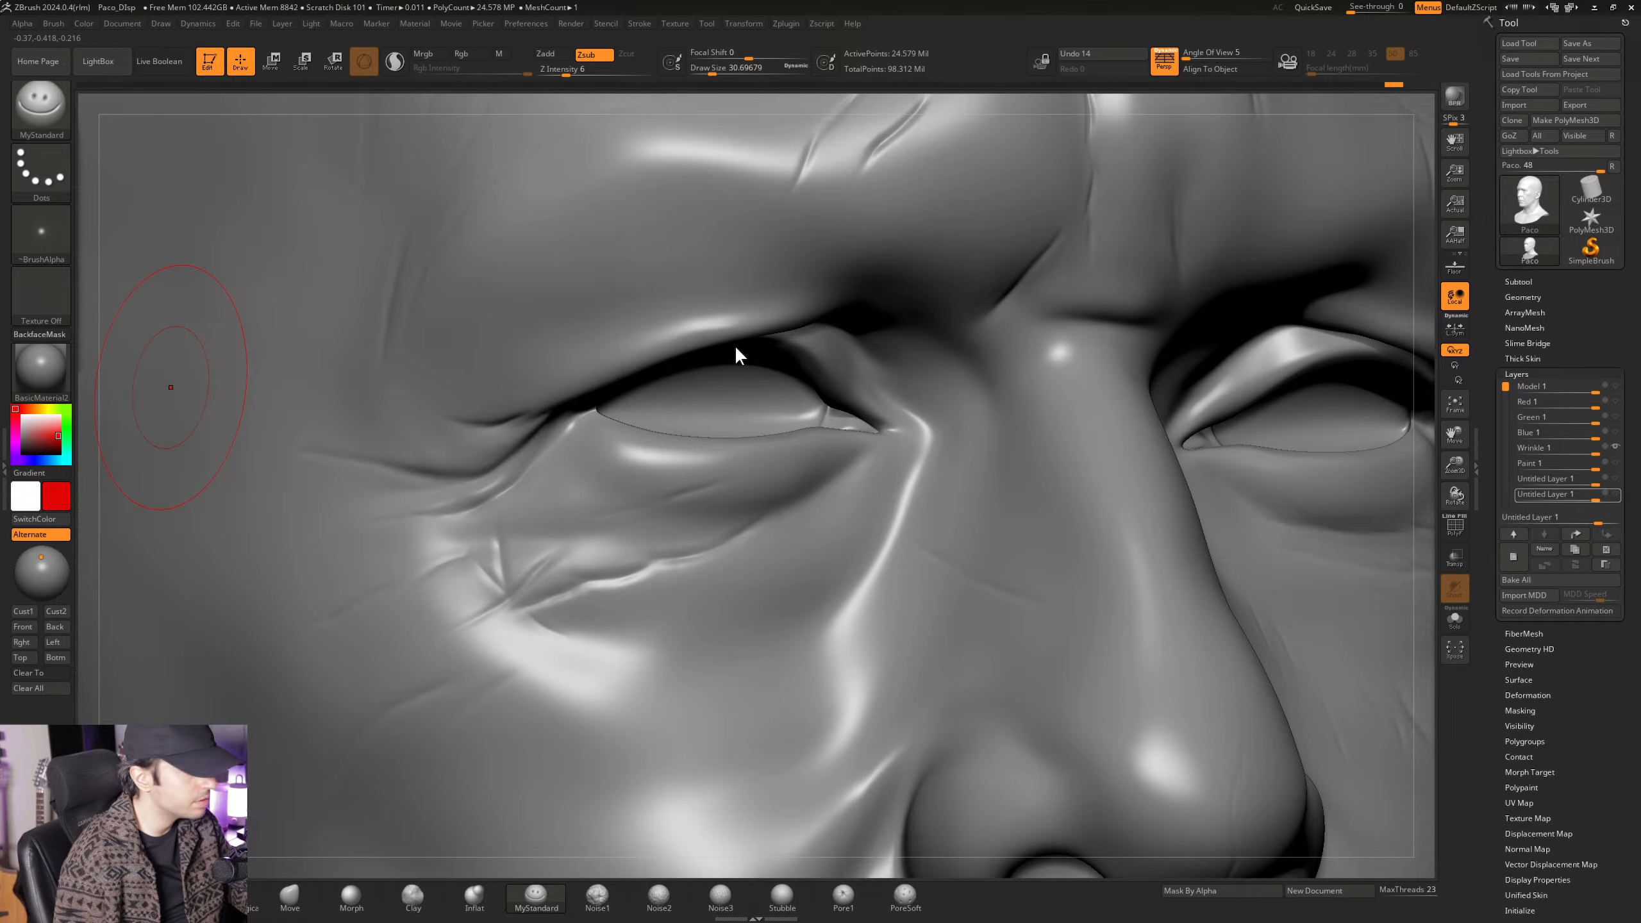
{"action": "mouse_move", "coordinate": [735, 345]}
{"action": "right_mouse_down"}
{"action": "mouse_move", "coordinate": [725, 375]}
{"action": "mouse_move", "coordinate": [795, 325]}
{"action": "mouse_move", "coordinate": [941, 425]}
{"action": "mouse_move", "coordinate": [781, 317]}
{"action": "mouse_move", "coordinate": [811, 353]}
{"action": "mouse_move", "coordinate": [626, 523]}
{"action": "mouse_move", "coordinate": [716, 564]}
{"action": "mouse_move", "coordinate": [787, 499]}
{"action": "mouse_move", "coordinate": [821, 388]}
{"action": "mouse_move", "coordinate": [797, 352]}
{"action": "mouse_move", "coordinate": [762, 447]}
{"action": "right_mouse_up"}
{"action": "key", "text": "space"}
{"action": "left_click_drag", "start_coordinate": [766, 485], "coordinate": [761, 483]}
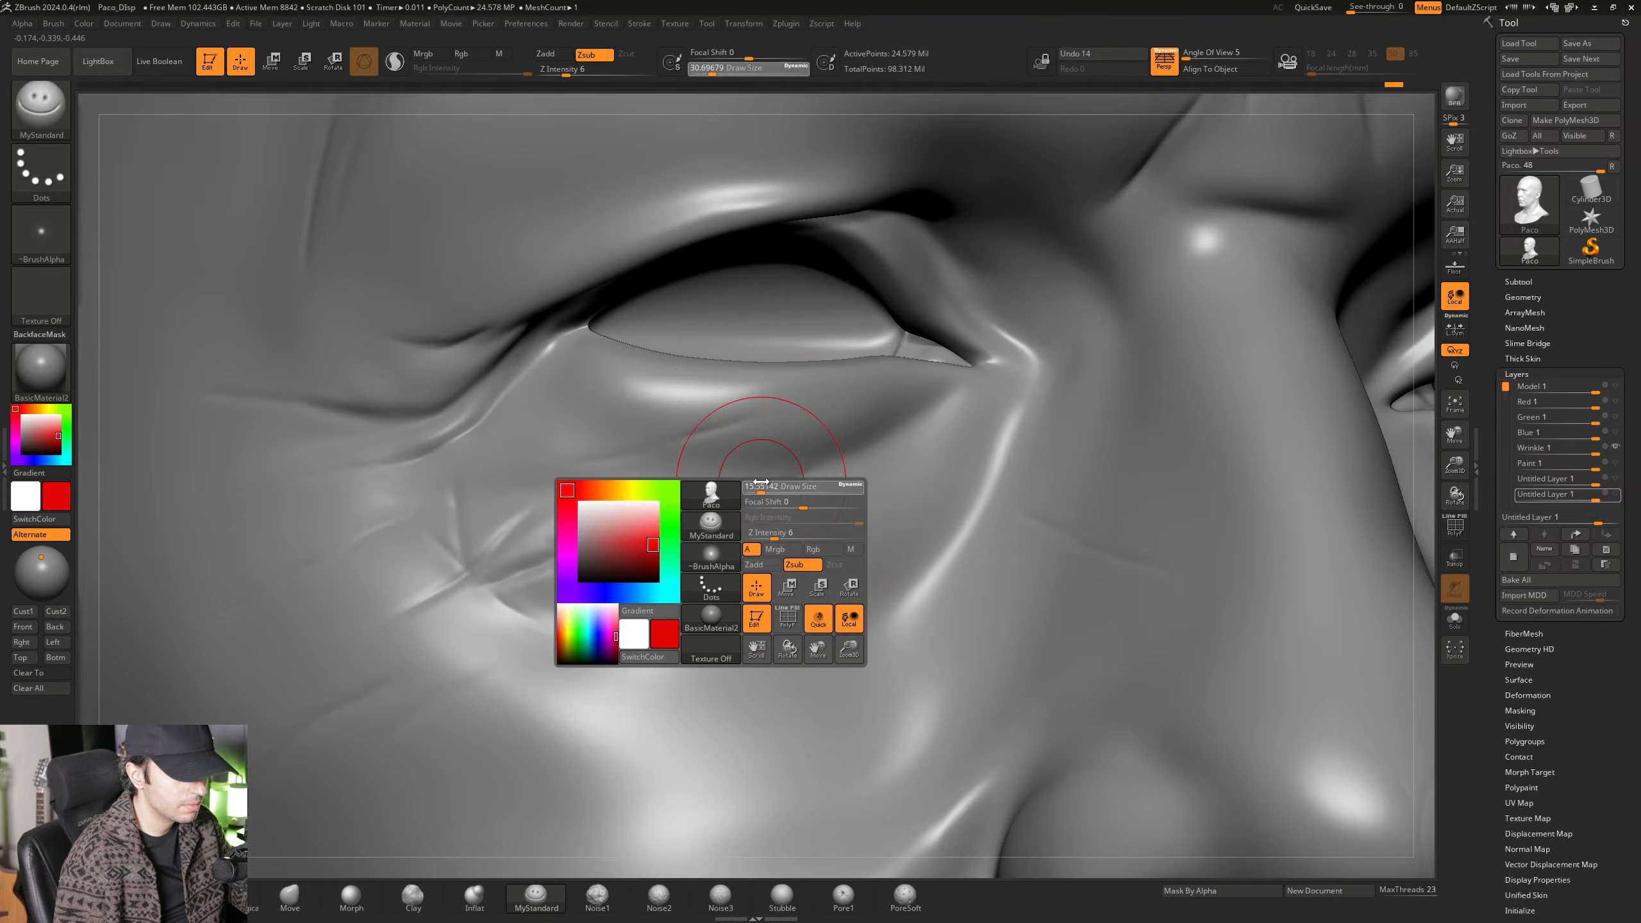
{"action": "right_click_drag", "start_coordinate": [828, 451], "coordinate": [833, 473], "text": "ctrl"}
{"action": "right_click_drag", "start_coordinate": [834, 473], "coordinate": [814, 476]}
Set the Wrinkle layer to record for sculpting beneath the right eye.
{"action": "left_click", "coordinate": [782, 489]}
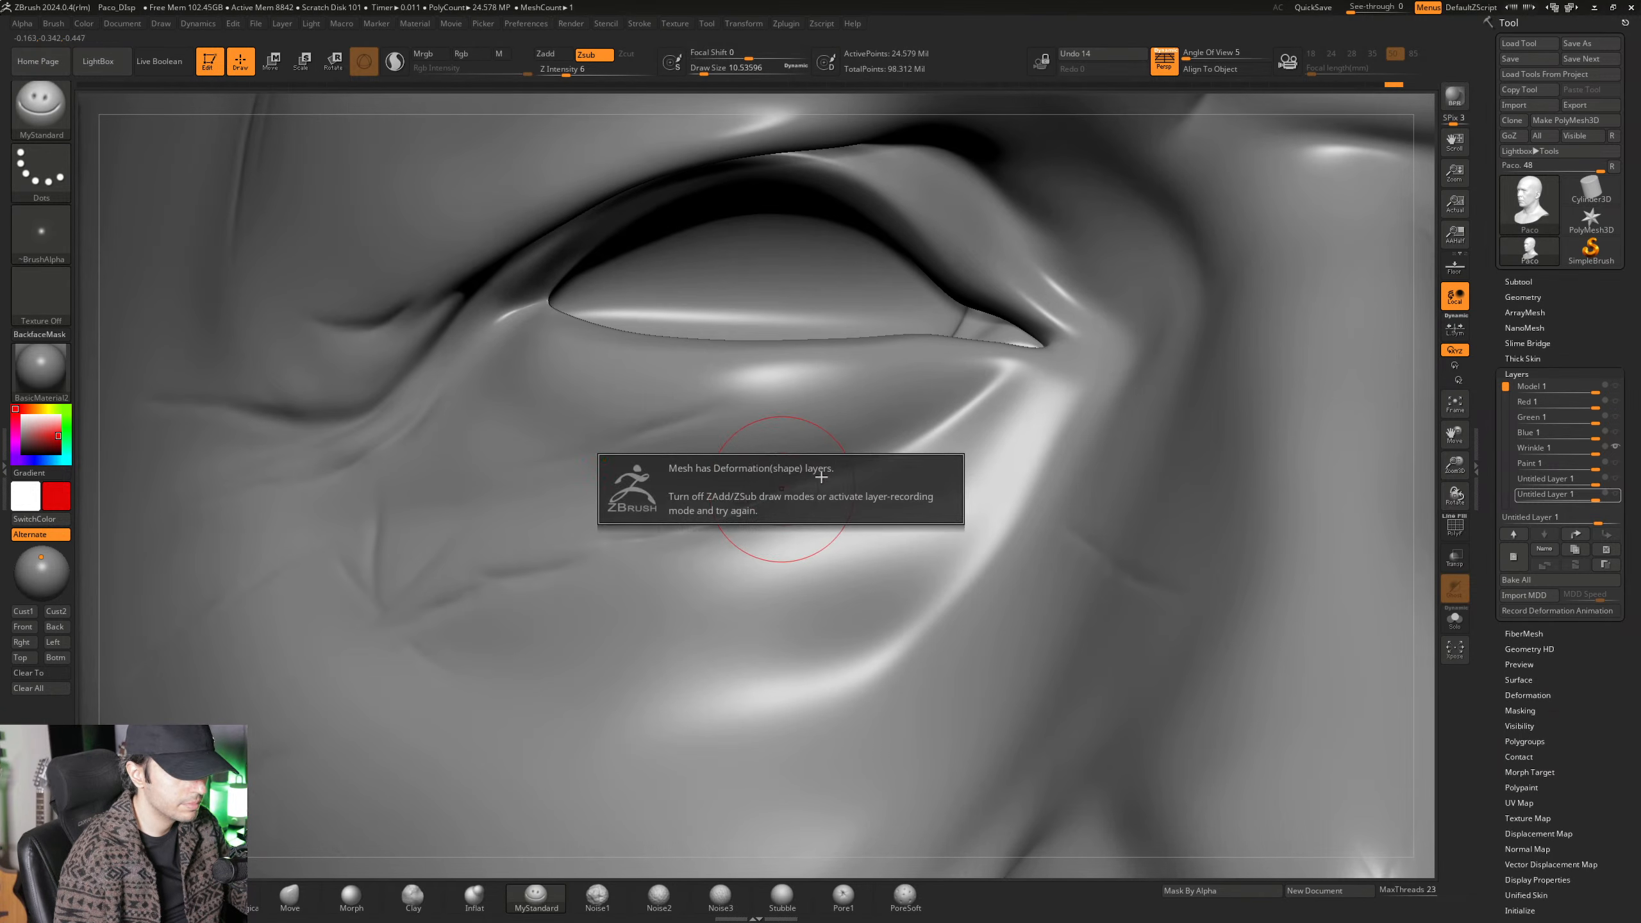
{"action": "left_click", "coordinate": [1609, 450]}
{"action": "mouse_move", "coordinate": [696, 432]}
{"action": "right_mouse_down"}
{"action": "mouse_move", "coordinate": [819, 463]}
{"action": "mouse_move", "coordinate": [773, 446]}
{"action": "right_mouse_up"}
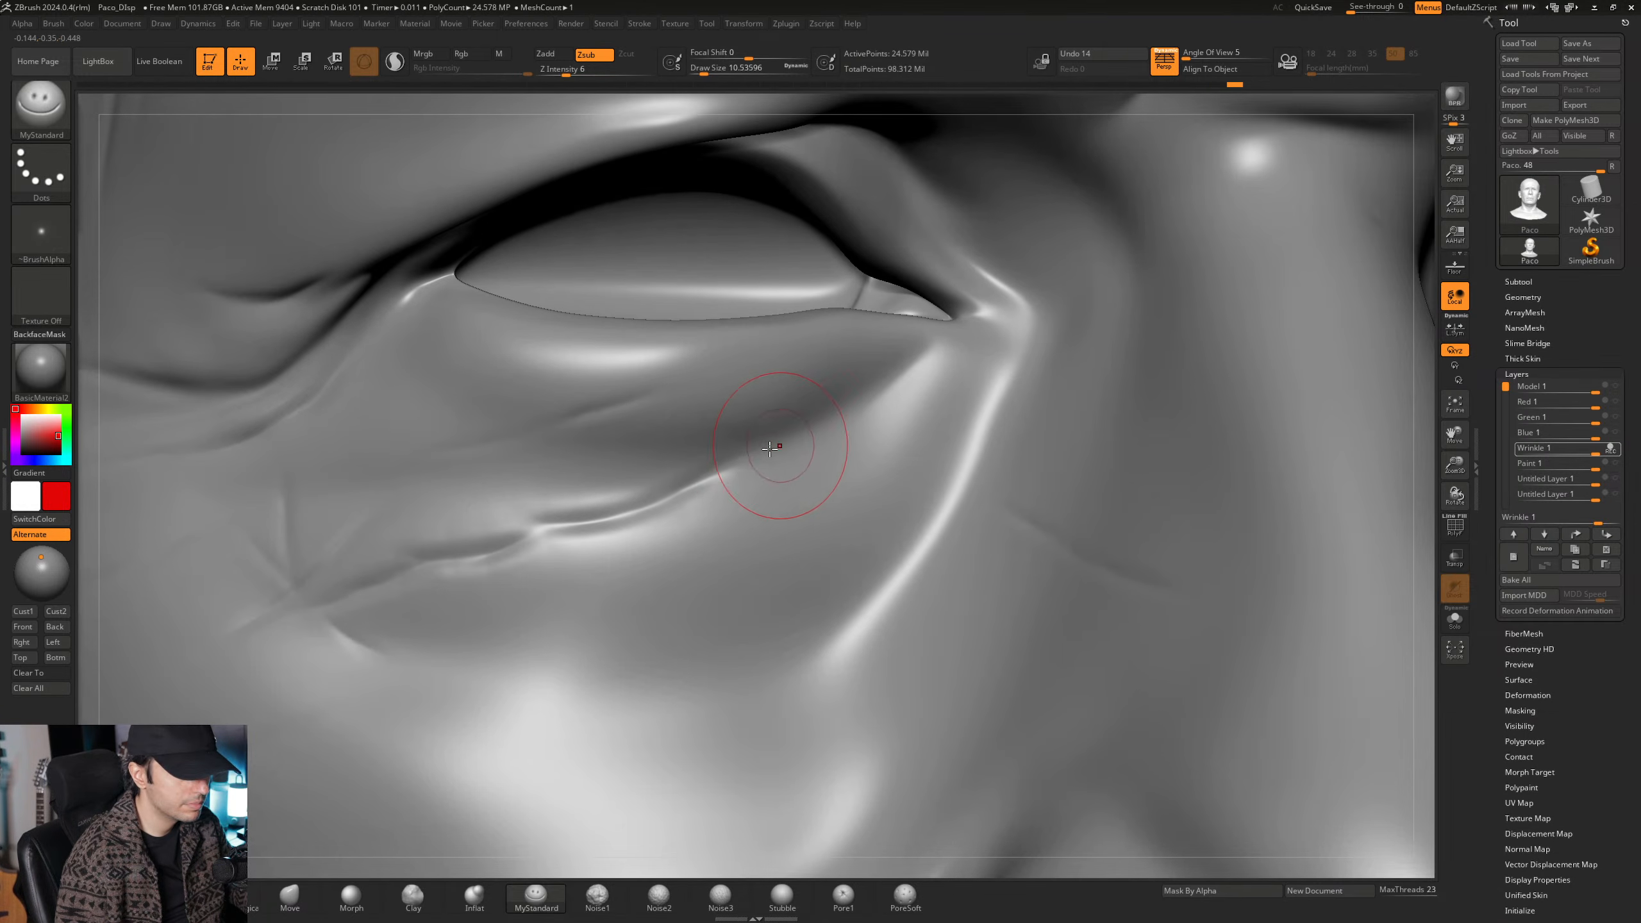
Set the MyStandard draw size to about 14.2 for the fine creases beneath the right eye's lower lid.
{"action": "mouse_move", "coordinate": [935, 345]}
{"action": "right_mouse_down"}
{"action": "mouse_move", "coordinate": [859, 394]}
{"action": "mouse_move", "coordinate": [830, 438]}
{"action": "right_mouse_up"}
{"action": "key", "text": "space"}
{"action": "left_click_drag", "start_coordinate": [817, 446], "coordinate": [822, 446]}
{"action": "mouse_move", "coordinate": [823, 445]}
{"action": "right_mouse_down"}
{"action": "mouse_move", "coordinate": [766, 437]}
{"action": "mouse_move", "coordinate": [726, 469]}
{"action": "mouse_move", "coordinate": [734, 442]}
{"action": "mouse_move", "coordinate": [712, 441]}
{"action": "right_mouse_up"}
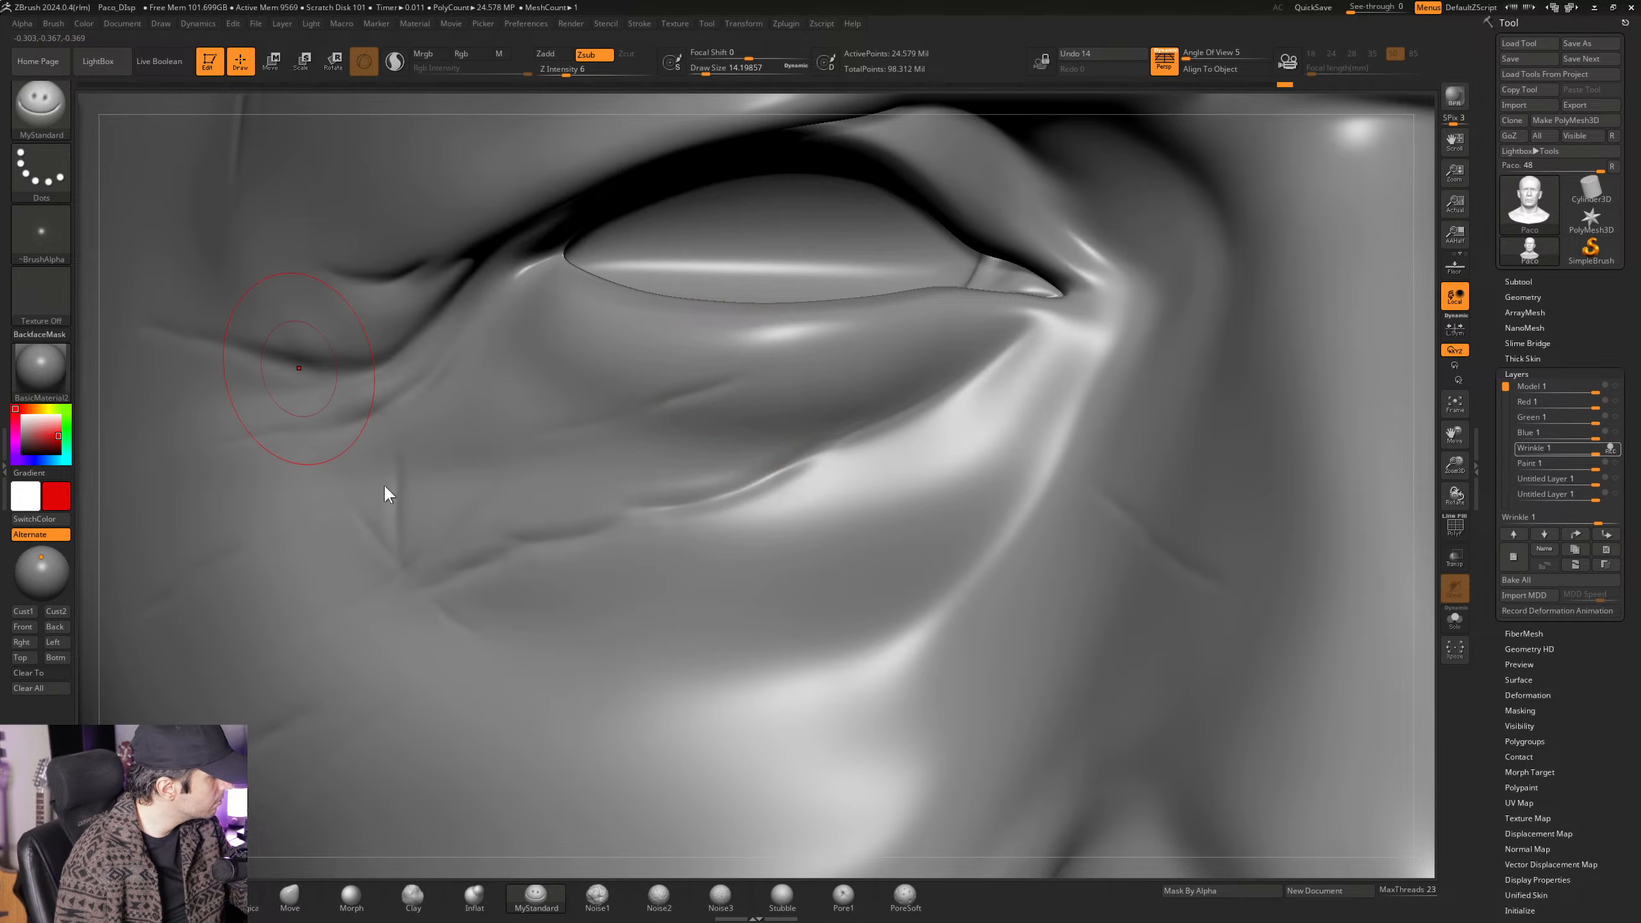
{"action": "right_click_drag", "start_coordinate": [397, 493], "coordinate": [437, 485]}
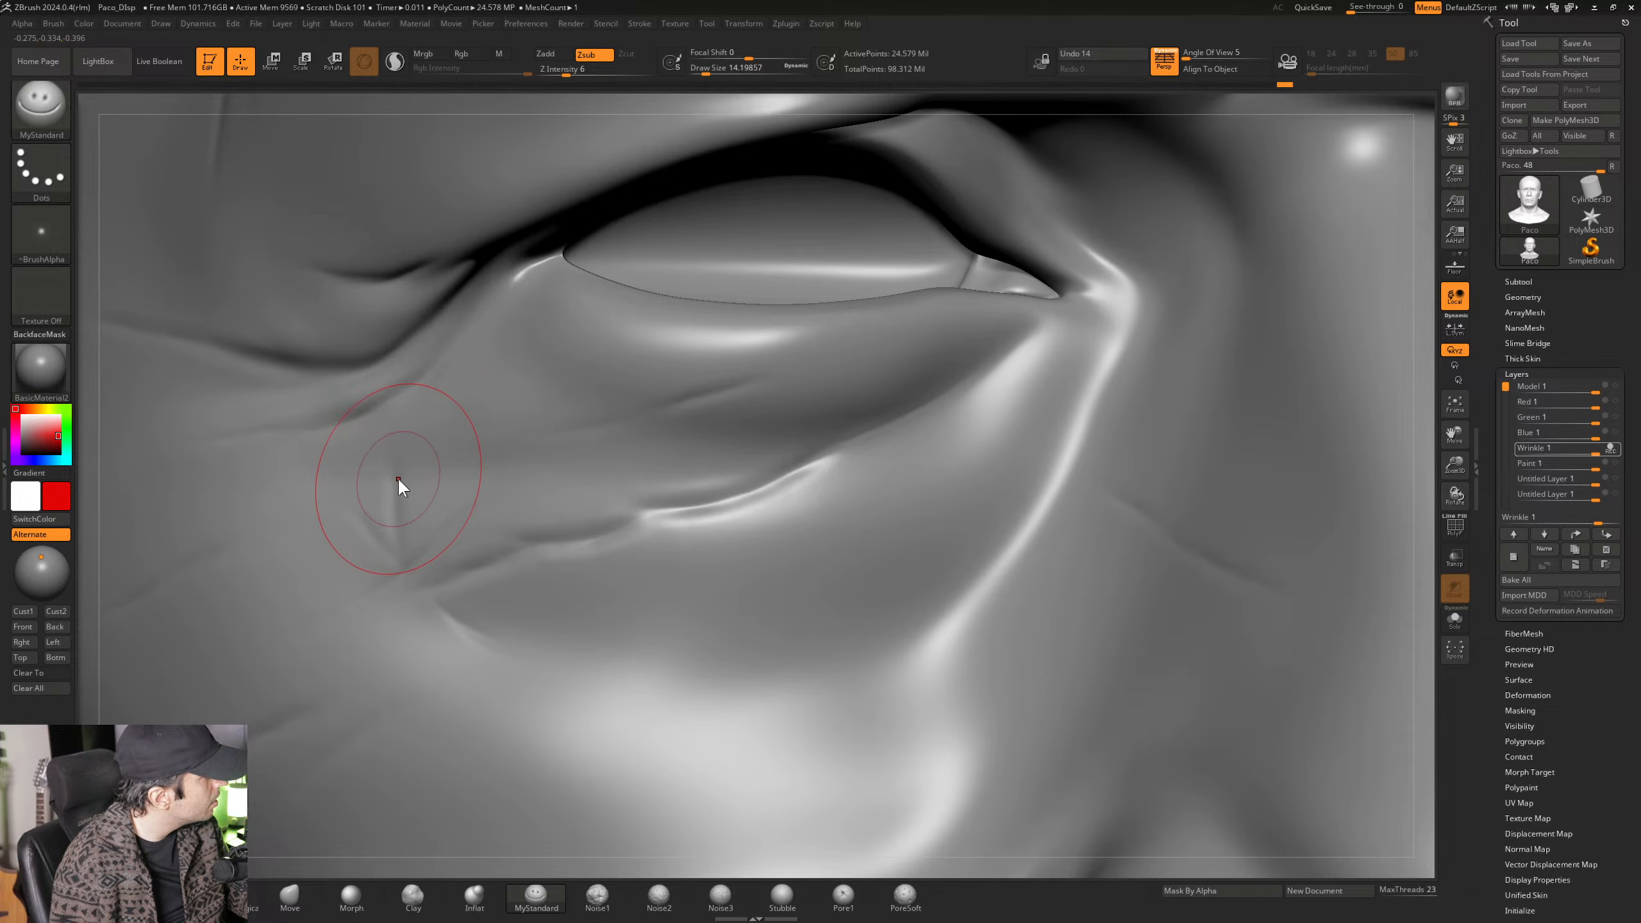
{"action": "right_click_drag", "start_coordinate": [433, 477], "coordinate": [475, 464]}
Sculpt a fine crease beneath the right eye's lower lid and extend it outward toward the crow's feet.
{"action": "mouse_move", "coordinate": [691, 417]}
{"action": "right_mouse_down", "text": "alt"}
{"action": "mouse_move", "coordinate": [522, 551]}
{"action": "mouse_move", "coordinate": [607, 467]}
{"action": "mouse_move", "coordinate": [683, 448]}
{"action": "mouse_move", "coordinate": [594, 459]}
{"action": "right_mouse_up", "text": "alt"}
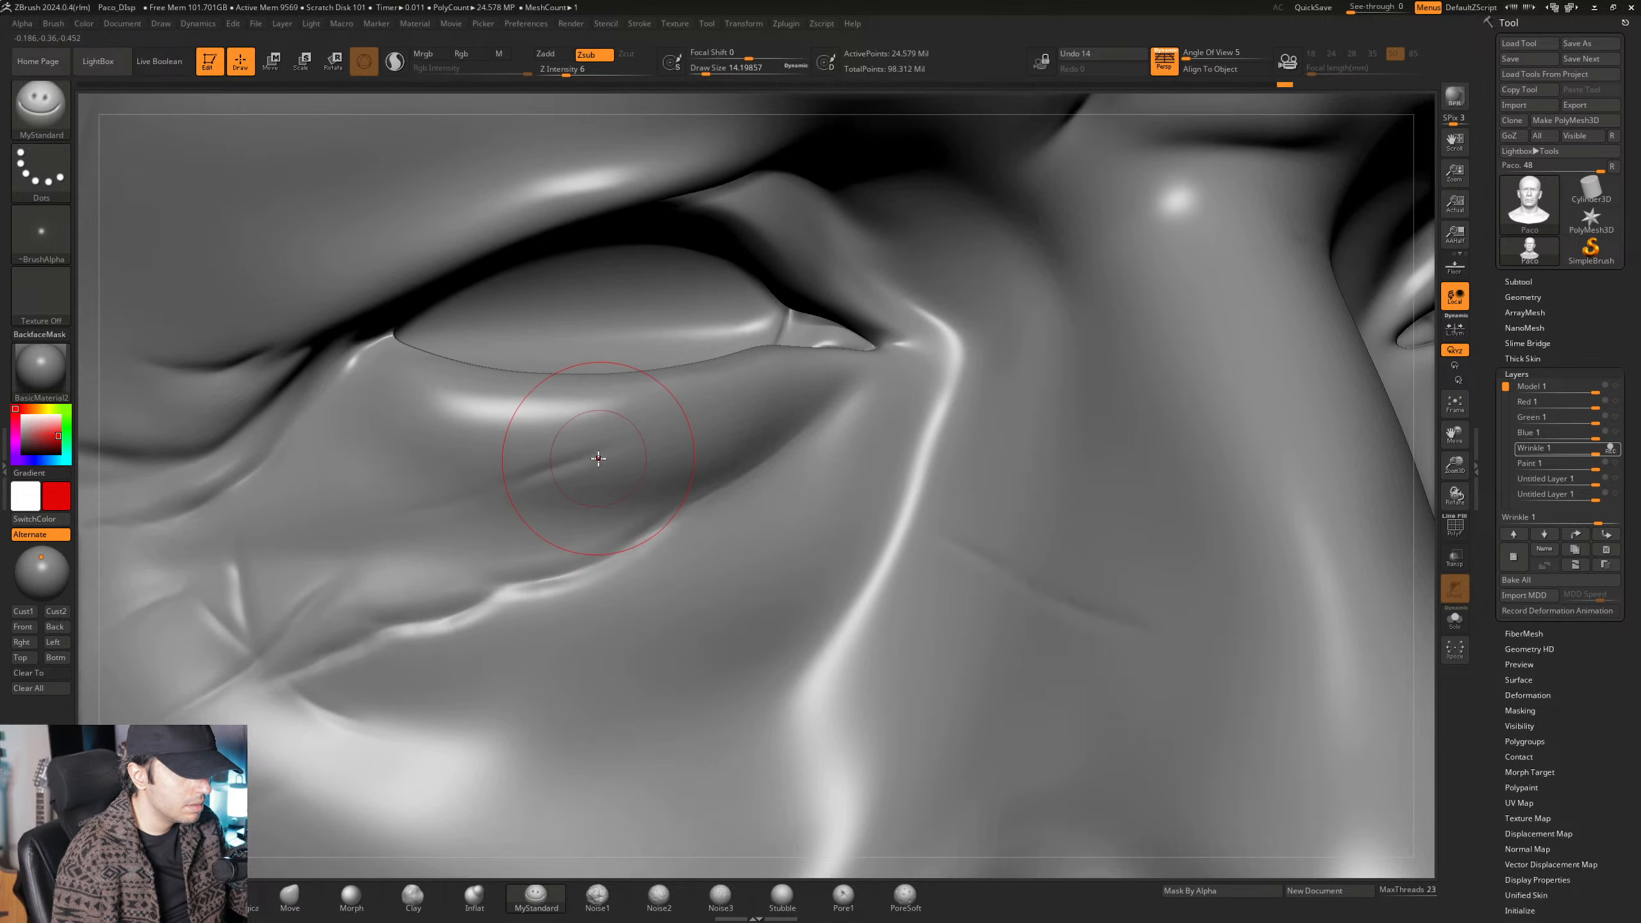
{"action": "right_click_drag", "start_coordinate": [628, 457], "coordinate": [628, 494]}
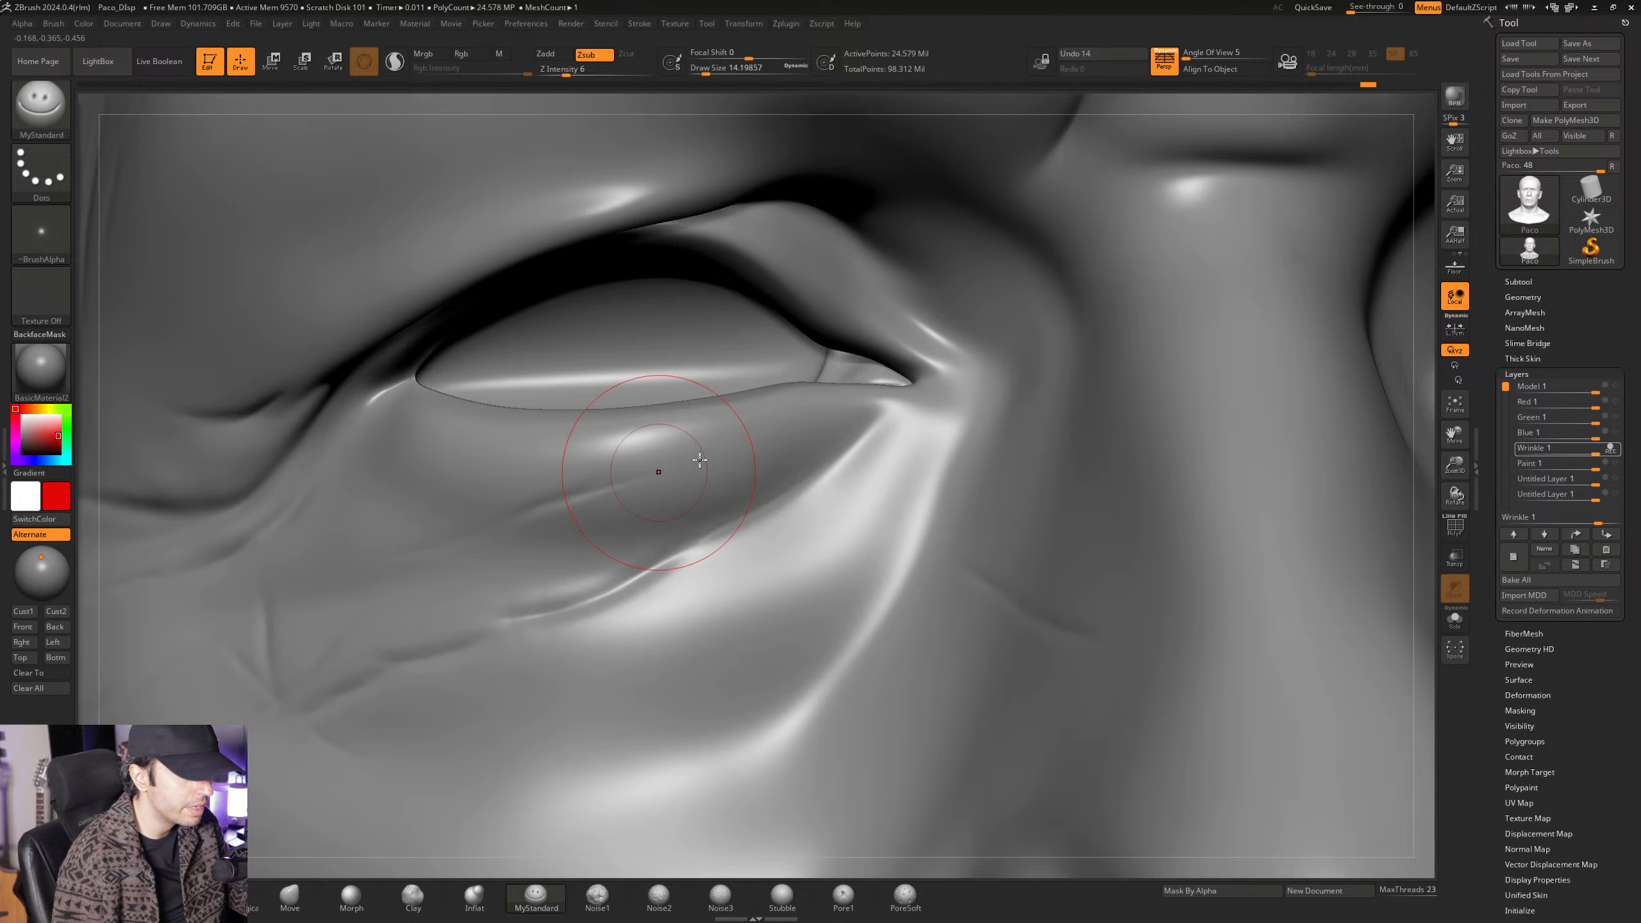
{"action": "right_click_drag", "start_coordinate": [707, 457], "coordinate": [611, 473]}
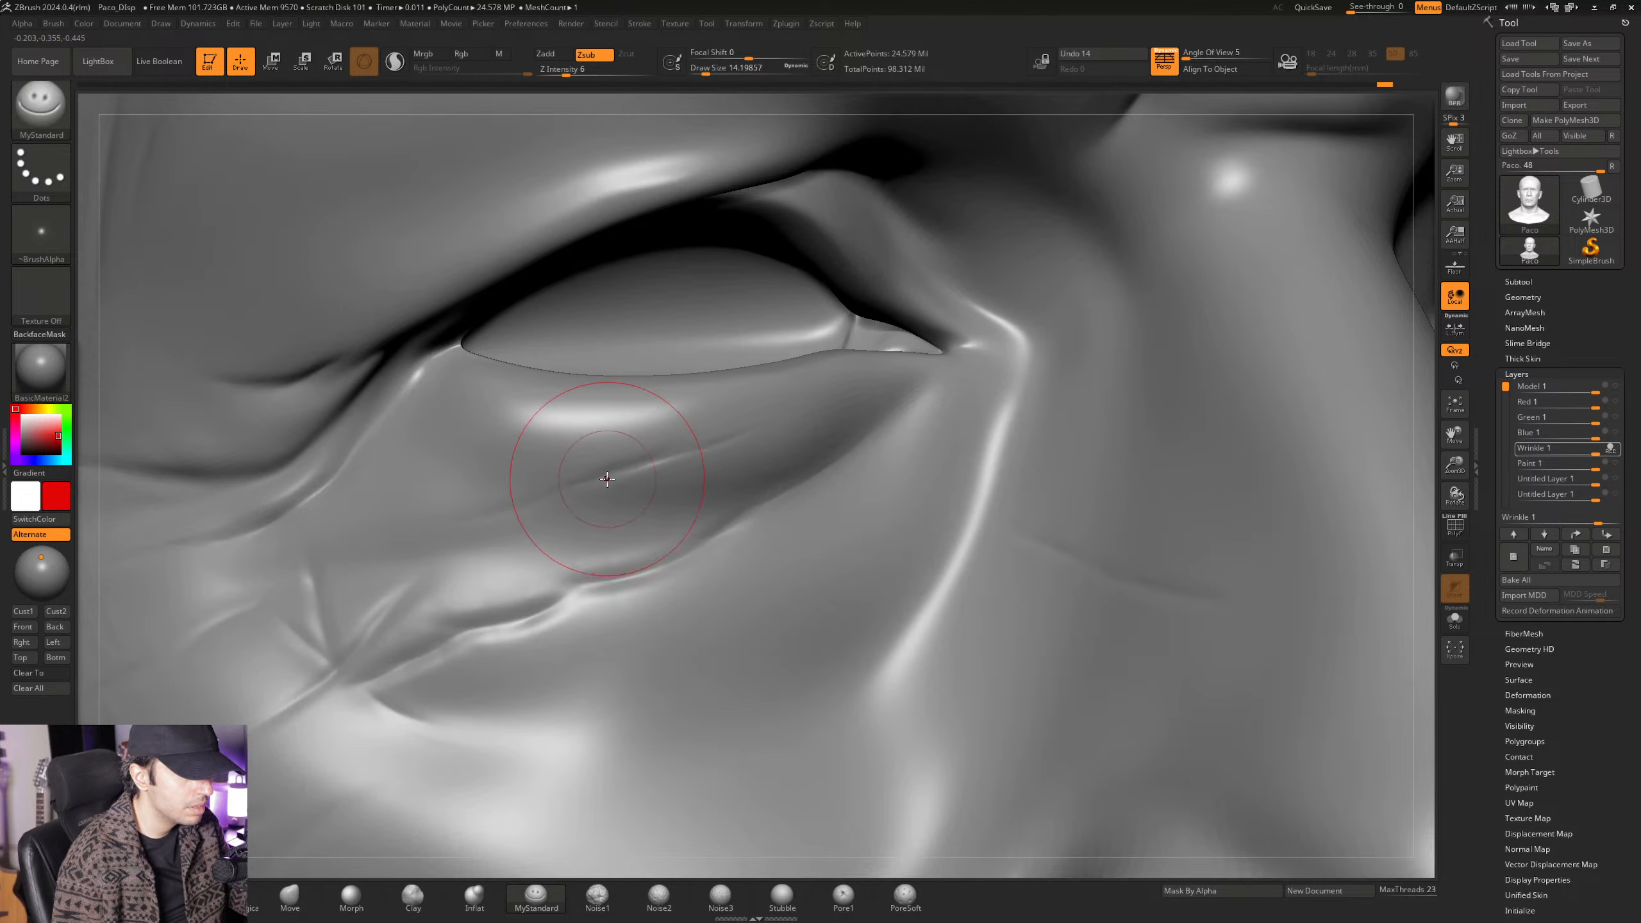
{"action": "right_click_drag", "start_coordinate": [424, 540], "coordinate": [487, 532]}
{"action": "mouse_move", "coordinate": [712, 472]}
{"action": "right_mouse_down"}
{"action": "mouse_move", "coordinate": [759, 465]}
{"action": "mouse_move", "coordinate": [667, 539]}
{"action": "mouse_move", "coordinate": [686, 540]}
{"action": "mouse_move", "coordinate": [733, 488]}
{"action": "right_mouse_up"}
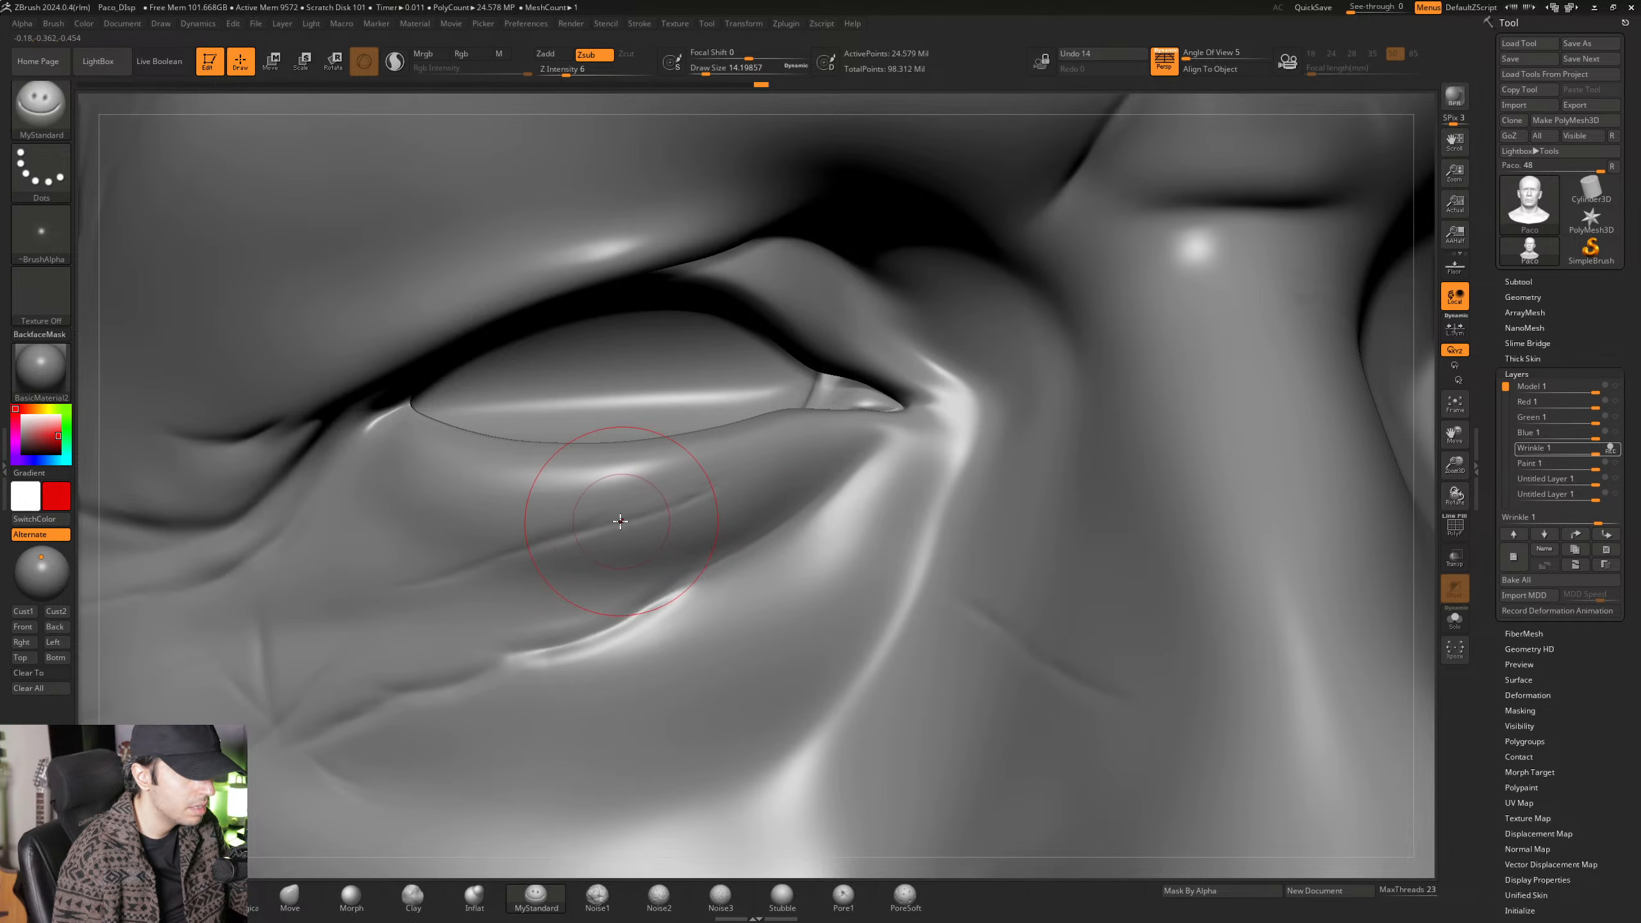
{"action": "mouse_move", "coordinate": [628, 536]}
{"action": "right_mouse_down"}
{"action": "mouse_move", "coordinate": [645, 532]}
{"action": "mouse_move", "coordinate": [625, 542]}
{"action": "right_mouse_up"}
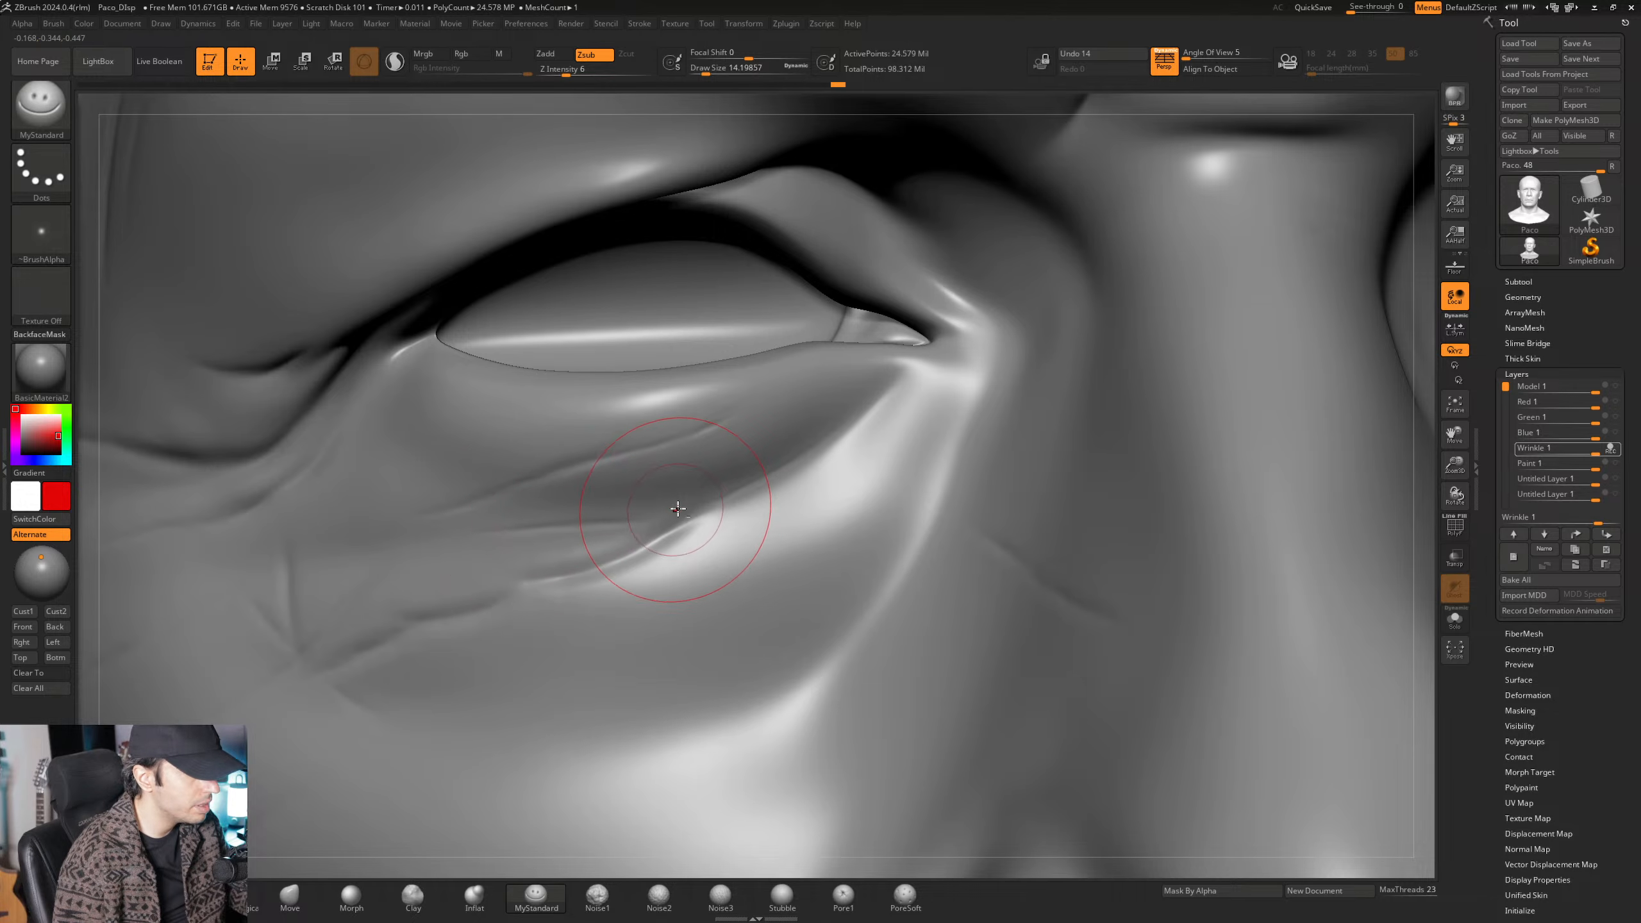
Vary the draw size between about 18.5 and 17 and sculpt thin creases above the main under-eye crease, toward the inner corner.
{"action": "right_click_drag", "start_coordinate": [677, 509], "coordinate": [672, 543], "text": "alt"}
{"action": "key", "text": "space"}
{"action": "left_click_drag", "start_coordinate": [660, 548], "coordinate": [669, 548]}
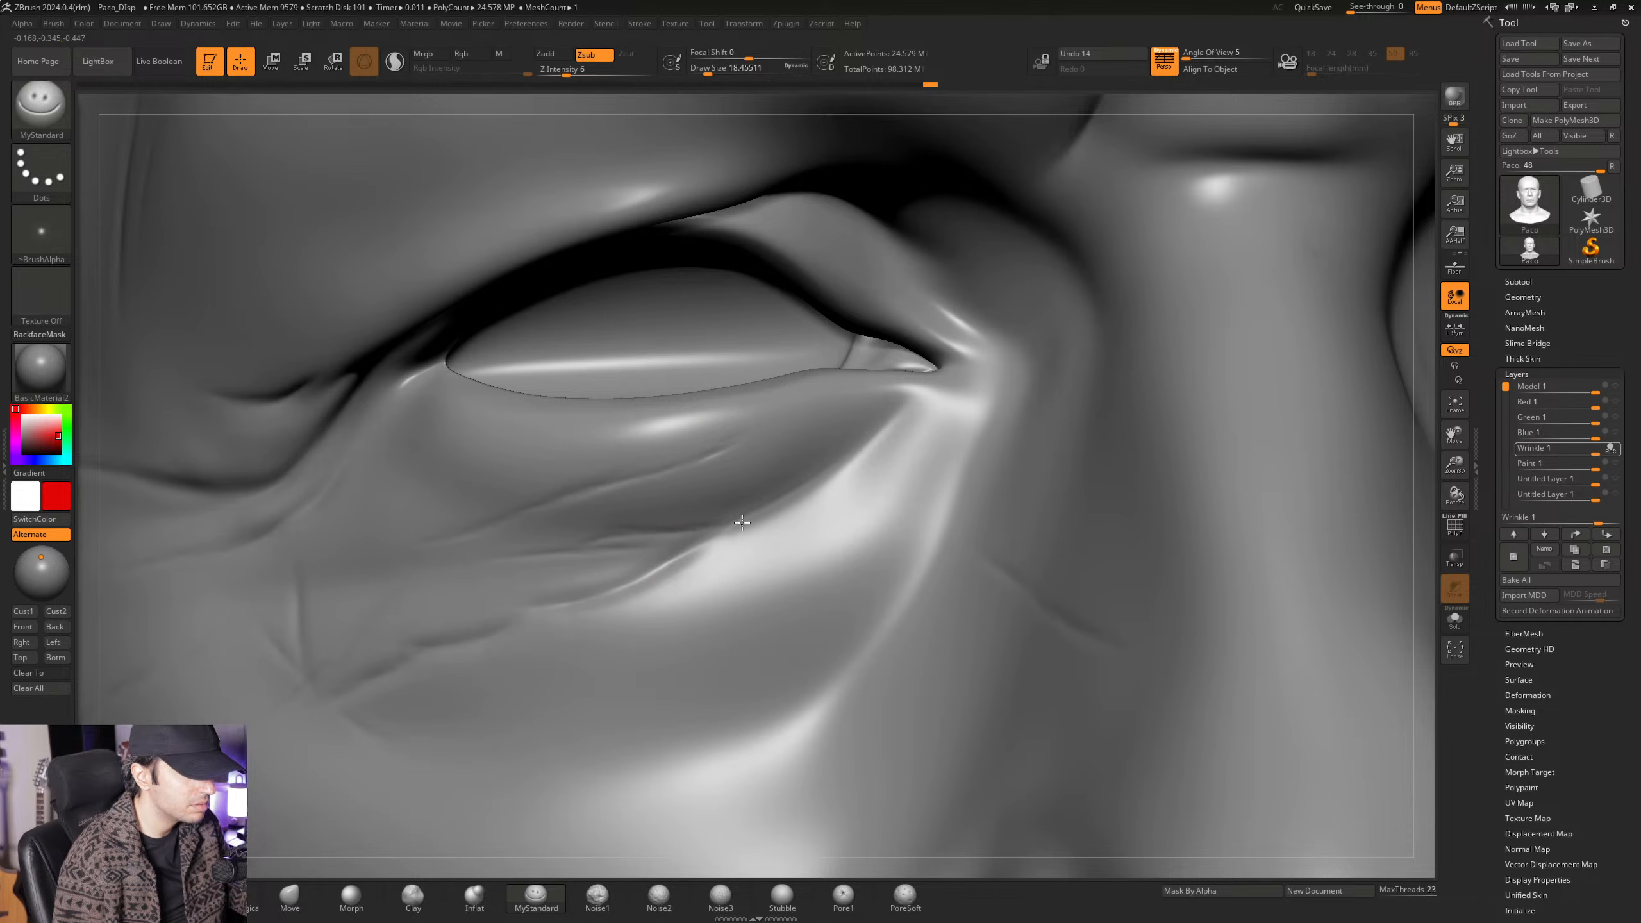
{"action": "left_click_drag", "start_coordinate": [720, 524], "coordinate": [701, 532], "text": "alt"}
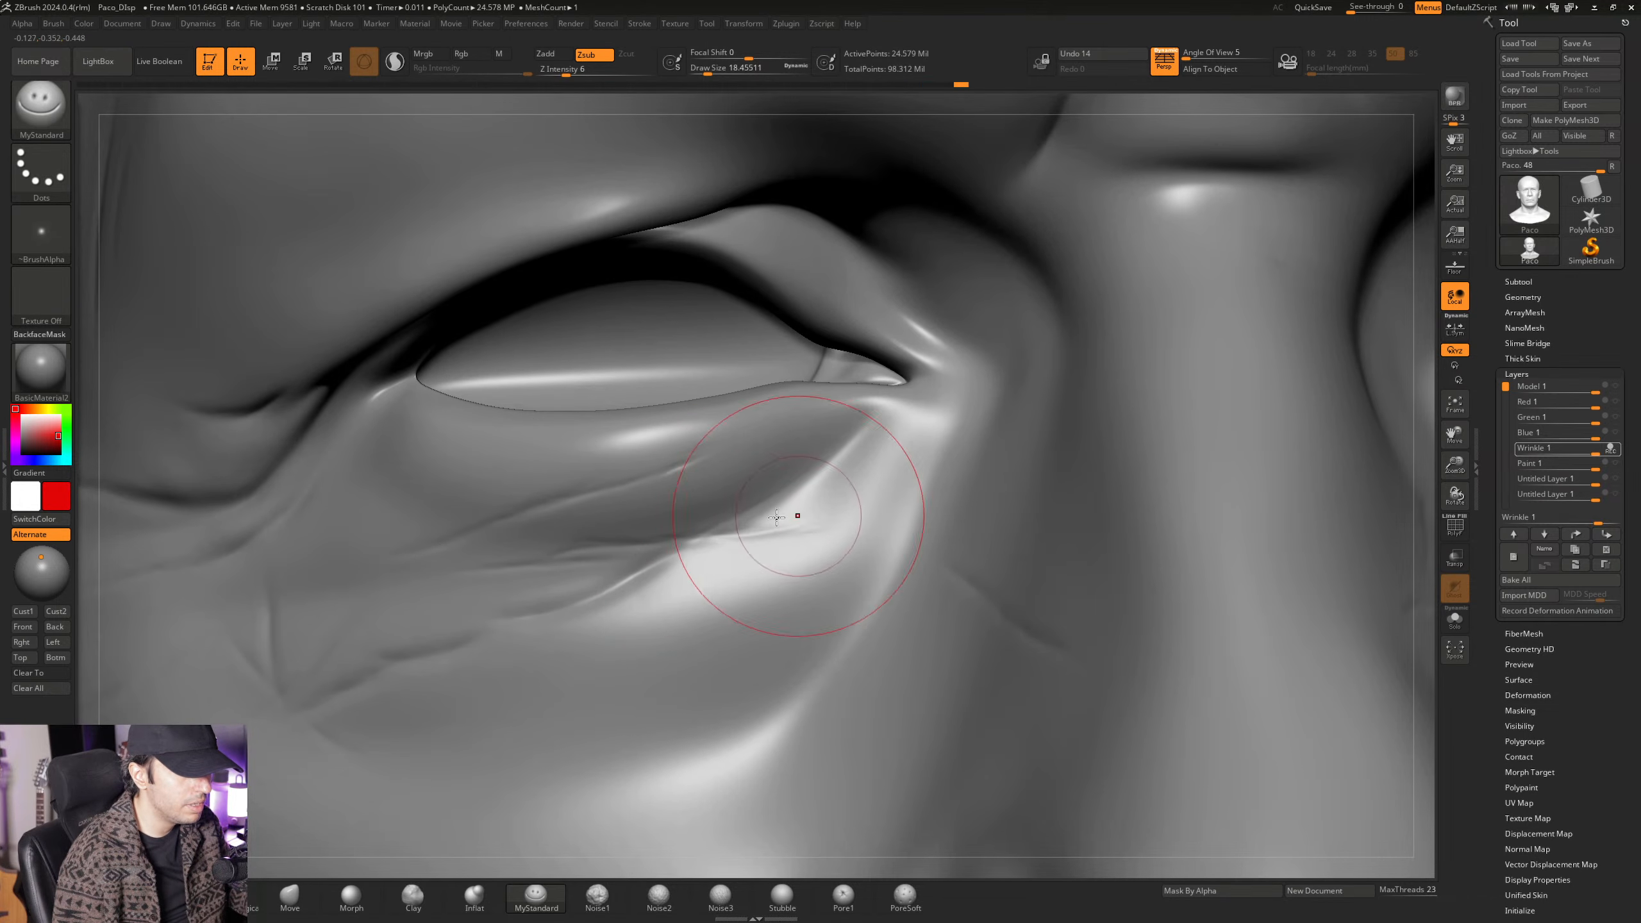
{"action": "mouse_move", "coordinate": [791, 518]}
{"action": "right_mouse_down"}
{"action": "mouse_move", "coordinate": [733, 542]}
{"action": "mouse_move", "coordinate": [707, 510]}
{"action": "mouse_move", "coordinate": [681, 515]}
{"action": "right_mouse_up"}
{"action": "key", "text": "space"}
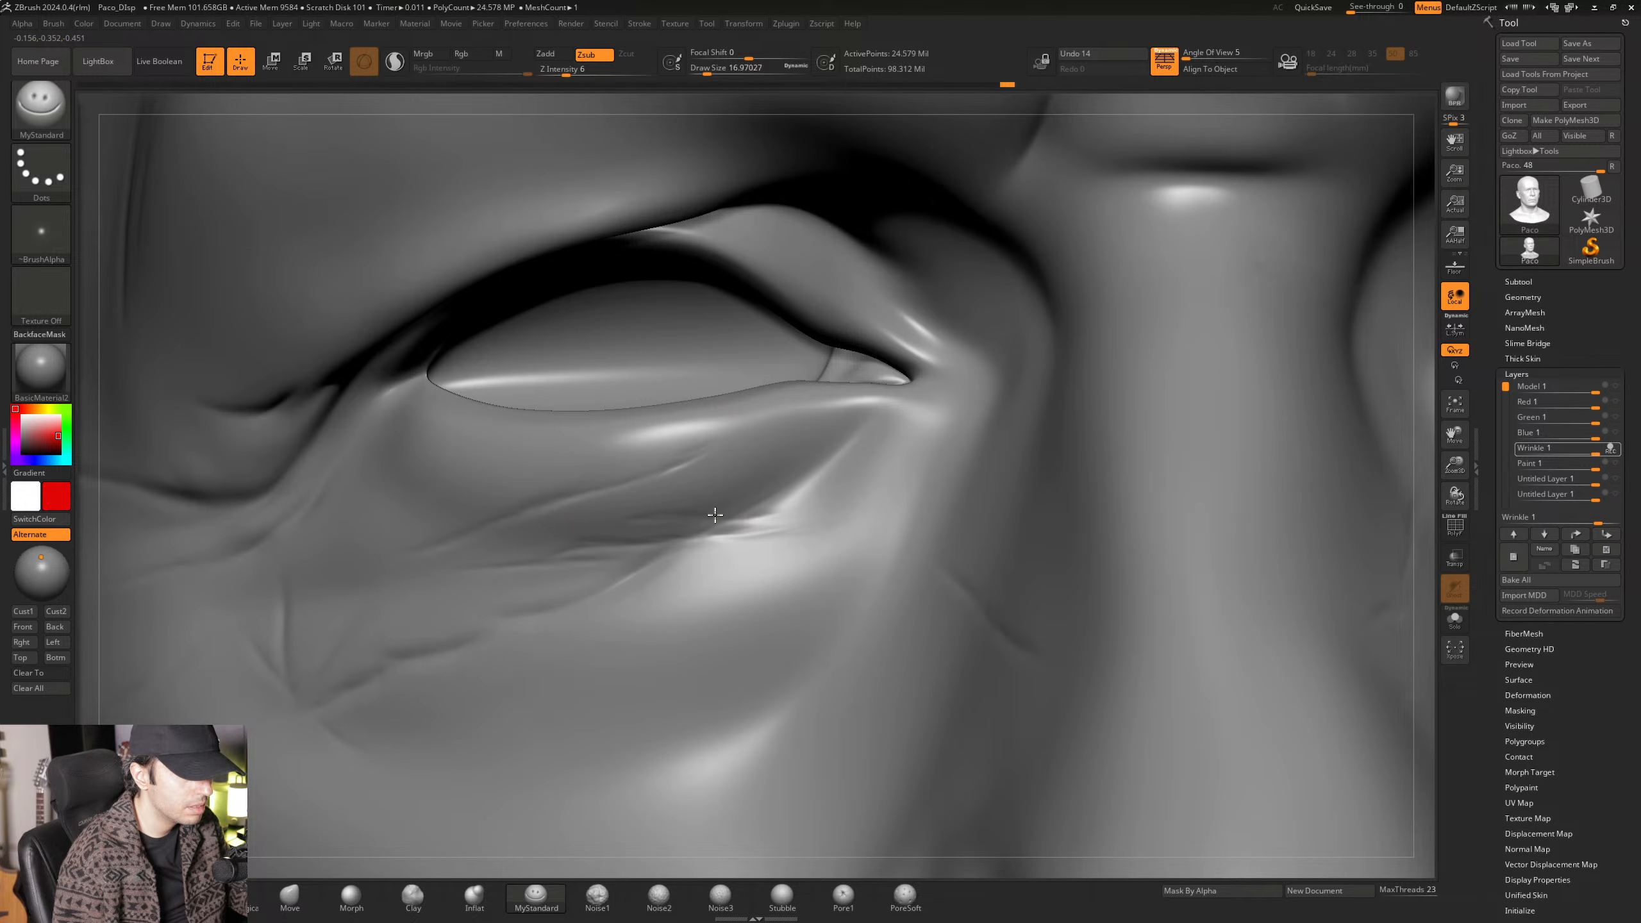
Build up the fine parallel creases between the right lower lid and the main under-eye crease.
{"action": "right_click_drag", "start_coordinate": [788, 514], "coordinate": [737, 540]}
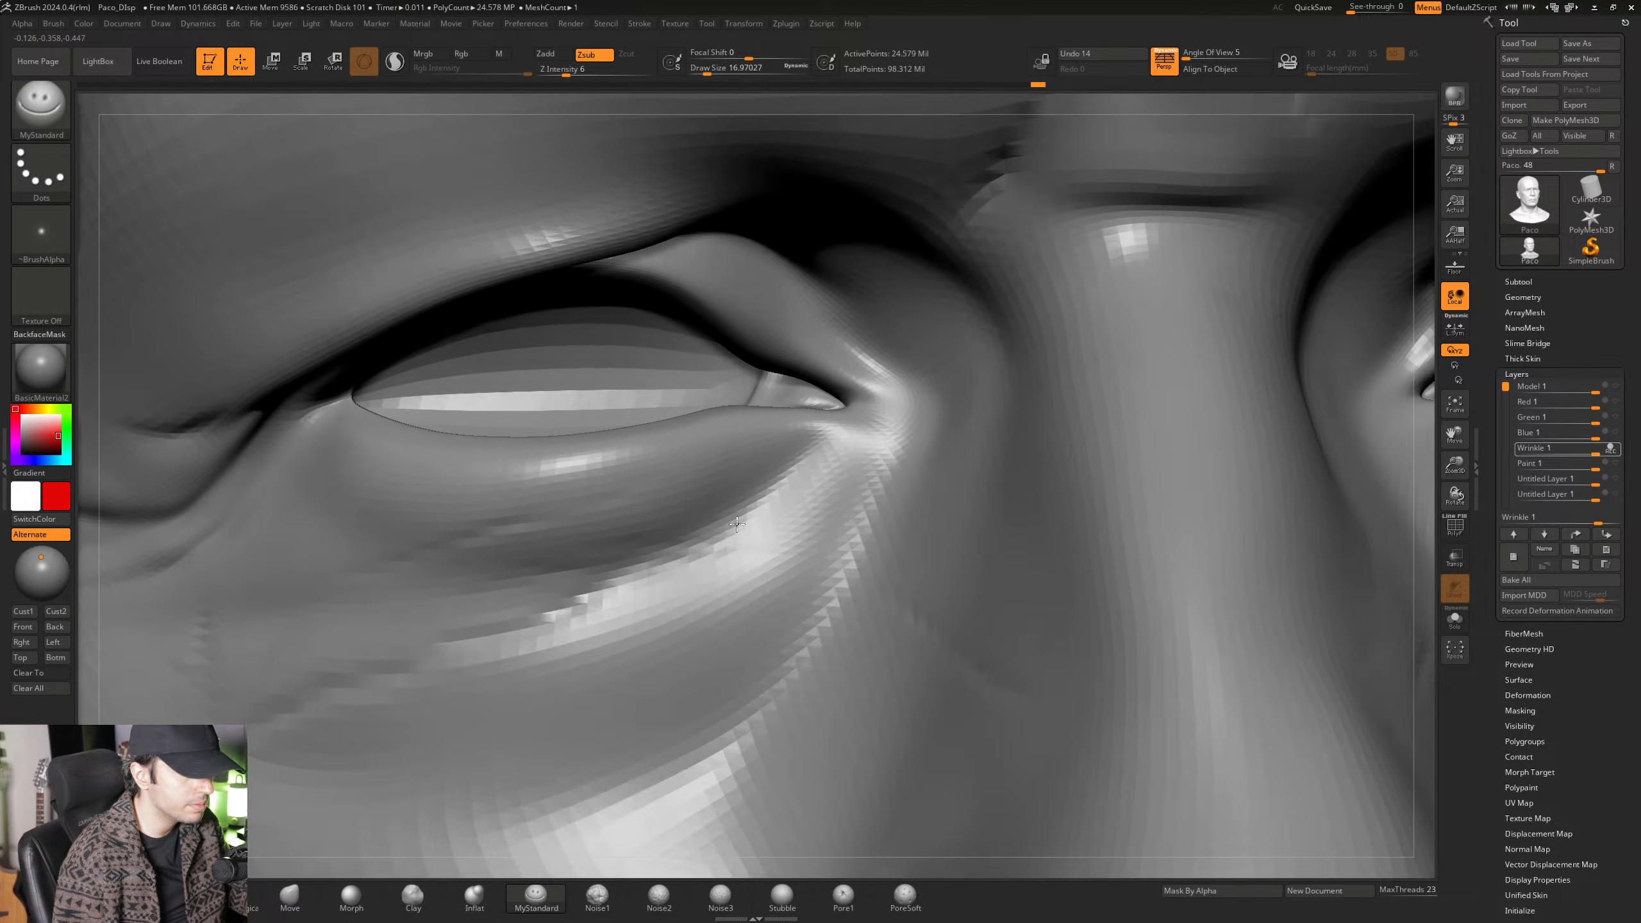
{"action": "key", "text": "space"}
{"action": "left_click_drag", "start_coordinate": [729, 546], "coordinate": [724, 544]}
{"action": "mouse_move", "coordinate": [724, 543]}
{"action": "right_mouse_down"}
{"action": "mouse_move", "coordinate": [677, 539]}
{"action": "mouse_move", "coordinate": [696, 543]}
{"action": "mouse_move", "coordinate": [714, 496]}
{"action": "mouse_move", "coordinate": [733, 532]}
{"action": "mouse_move", "coordinate": [660, 526]}
{"action": "mouse_move", "coordinate": [753, 508]}
{"action": "mouse_move", "coordinate": [700, 502]}
{"action": "mouse_move", "coordinate": [720, 533]}
{"action": "mouse_move", "coordinate": [623, 556]}
{"action": "right_mouse_up"}
{"action": "key", "text": "space"}
{"action": "left_click_drag", "start_coordinate": [606, 563], "coordinate": [622, 562]}
Sculpt a diagonal crease running down from the outer corner of the right lower lid into the under-eye creases.
{"action": "right_click_drag", "start_coordinate": [630, 569], "coordinate": [605, 520]}
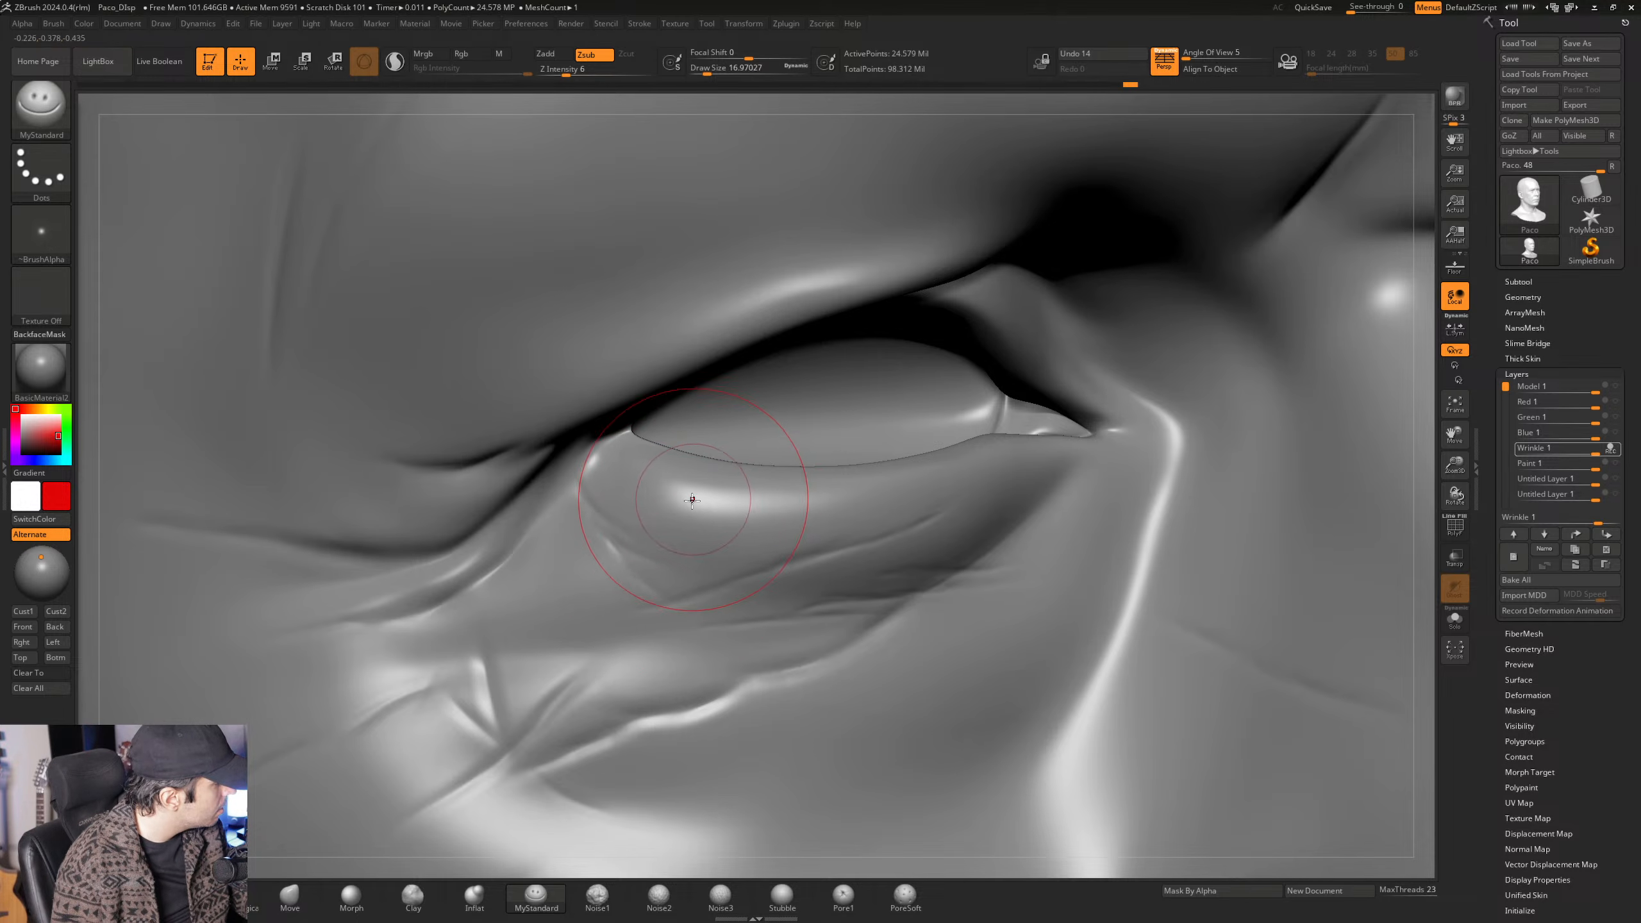
{"action": "mouse_move", "coordinate": [766, 459]}
{"action": "right_mouse_down"}
{"action": "mouse_move", "coordinate": [778, 456]}
{"action": "mouse_move", "coordinate": [601, 477]}
{"action": "mouse_move", "coordinate": [684, 514]}
{"action": "mouse_move", "coordinate": [751, 502]}
{"action": "mouse_move", "coordinate": [674, 531]}
{"action": "right_mouse_up"}
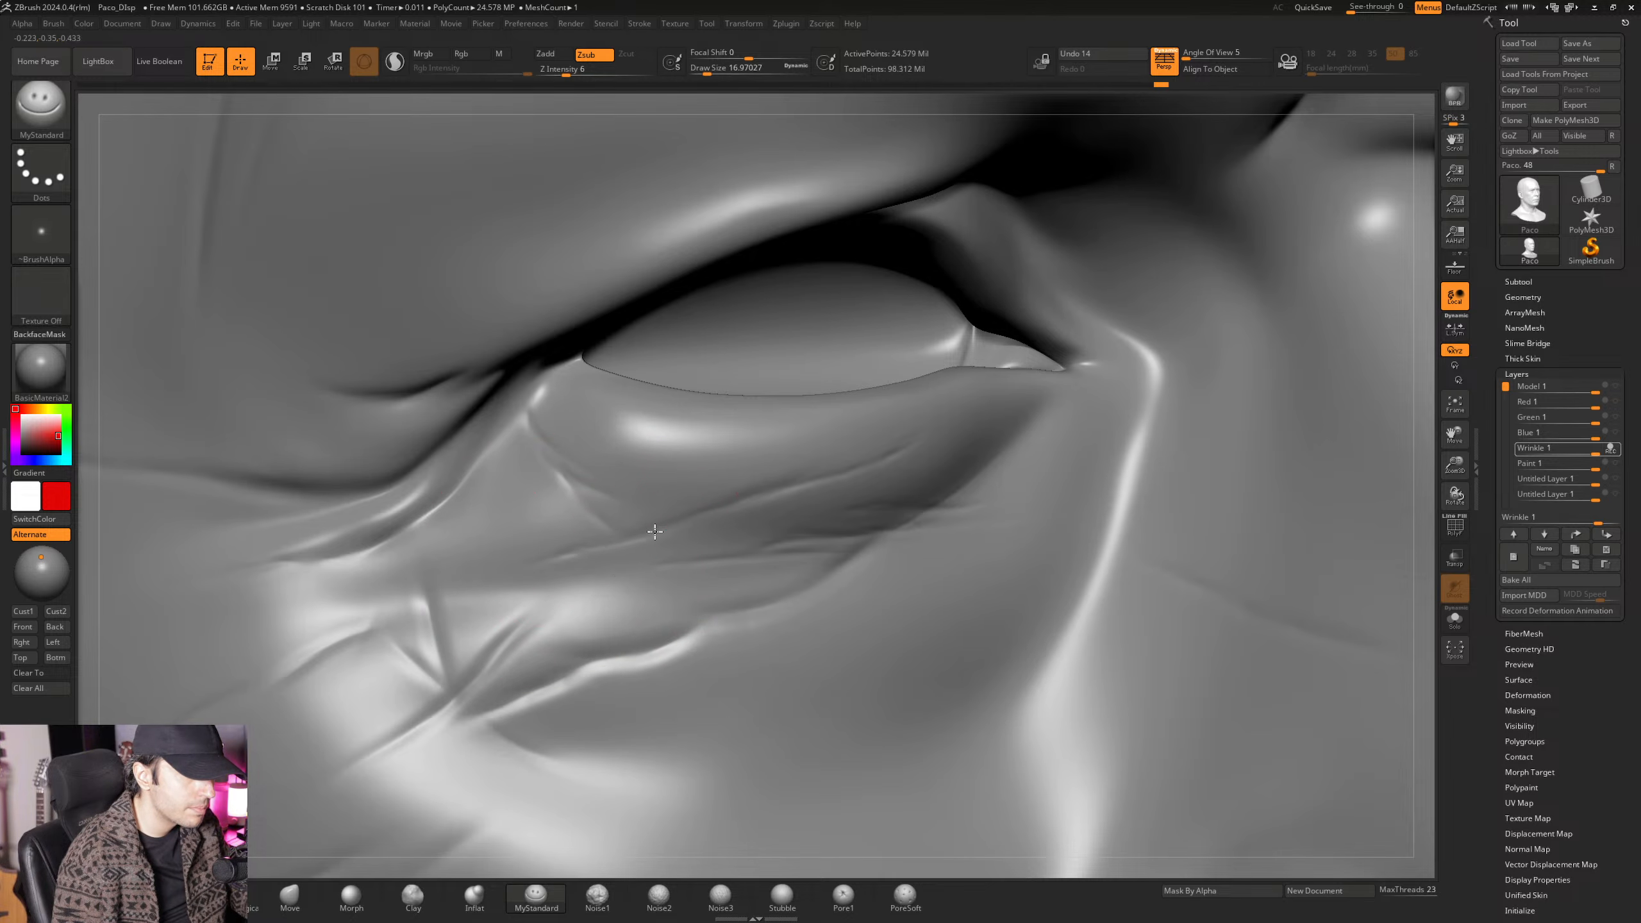
{"action": "mouse_move", "coordinate": [722, 516]}
{"action": "right_mouse_down"}
{"action": "mouse_move", "coordinate": [733, 536]}
{"action": "mouse_move", "coordinate": [649, 571]}
{"action": "mouse_move", "coordinate": [674, 542]}
{"action": "mouse_move", "coordinate": [661, 570]}
{"action": "mouse_move", "coordinate": [618, 517]}
{"action": "mouse_move", "coordinate": [637, 518]}
{"action": "mouse_move", "coordinate": [588, 546]}
{"action": "mouse_move", "coordinate": [579, 535]}
{"action": "mouse_move", "coordinate": [604, 515]}
{"action": "mouse_move", "coordinate": [614, 563]}
{"action": "mouse_move", "coordinate": [734, 509]}
{"action": "right_mouse_up"}
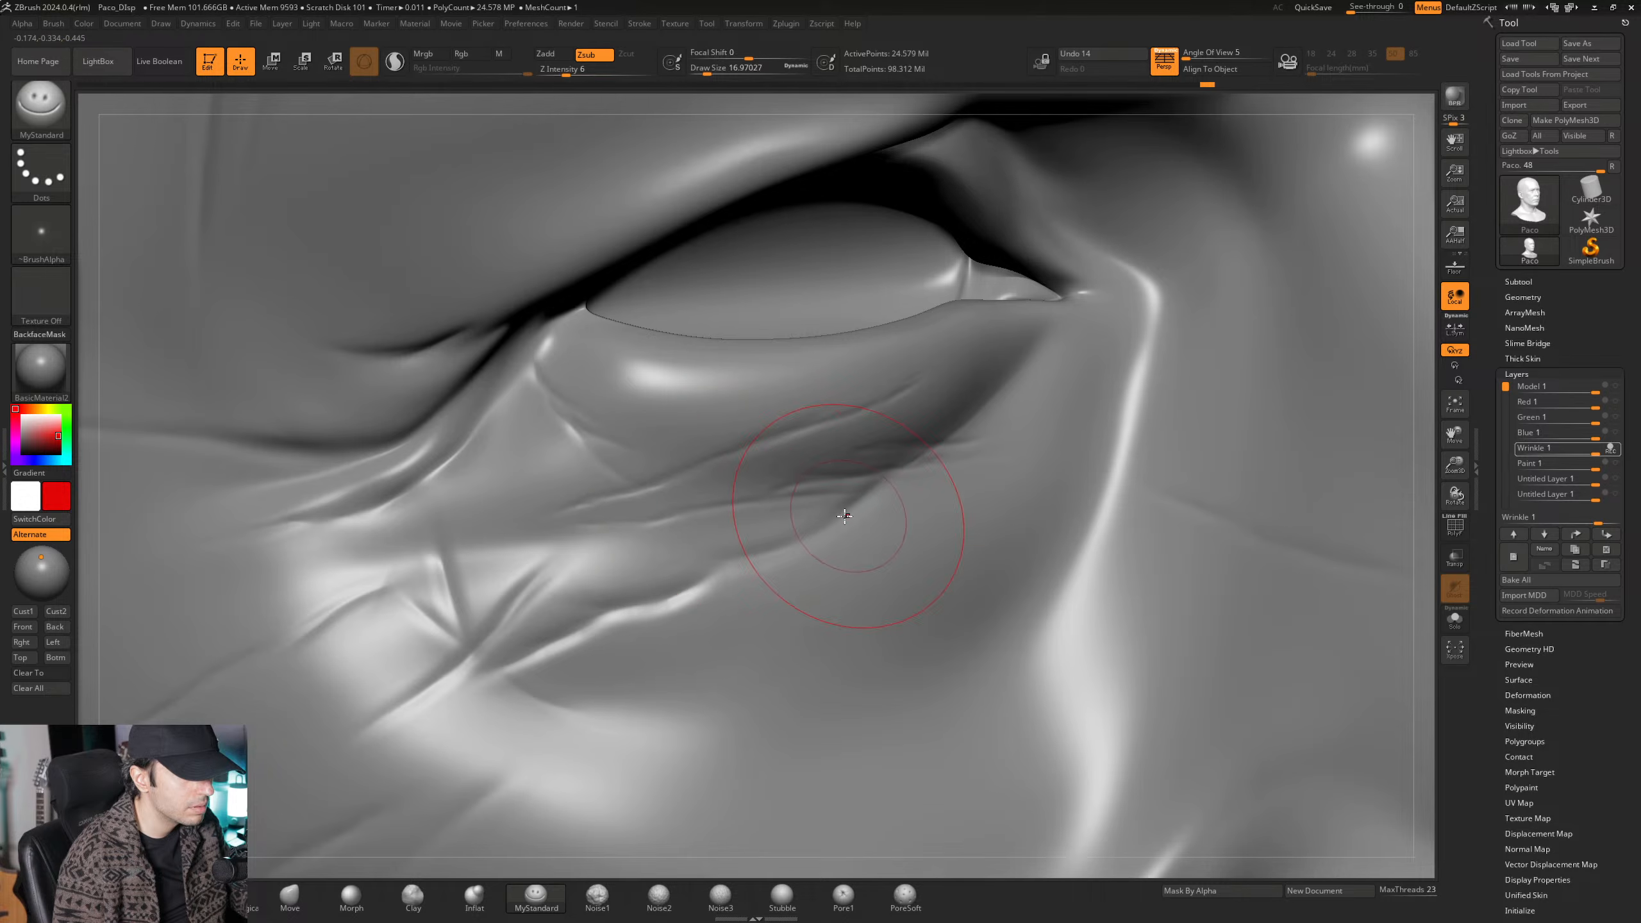
{"action": "right_click_drag", "start_coordinate": [840, 517], "coordinate": [673, 523]}
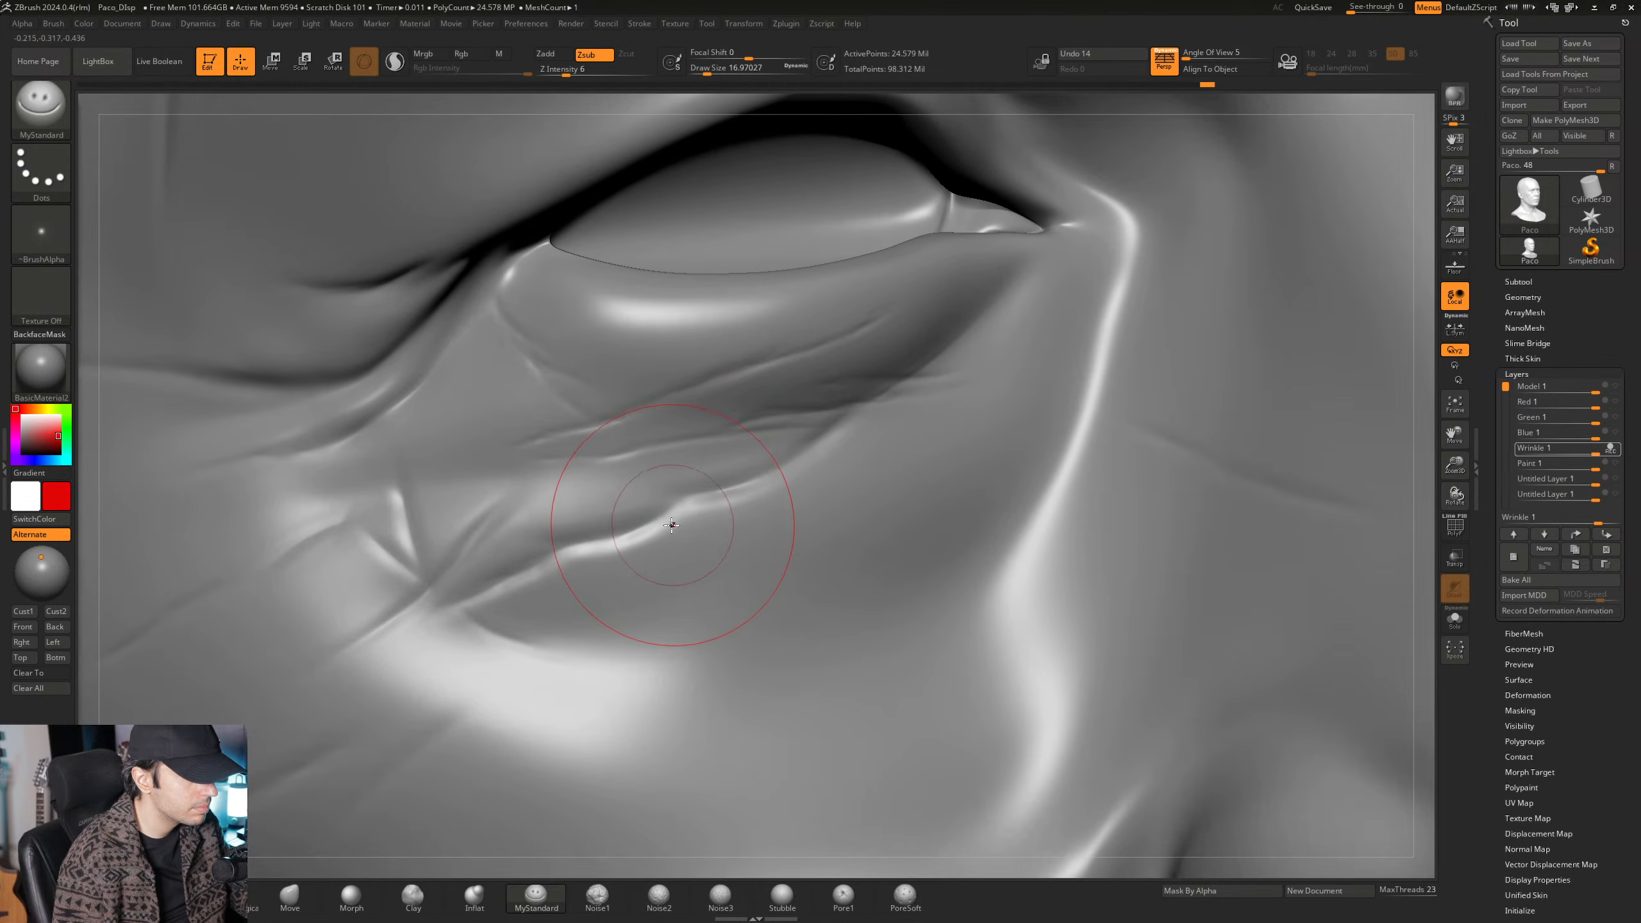
Reduce the draw size to about 12.9 and then 11.7, and refine the main crease beneath the right eye.
{"action": "key", "text": "space"}
{"action": "left_click_drag", "start_coordinate": [668, 533], "coordinate": [665, 533]}
{"action": "right_click_drag", "start_coordinate": [663, 513], "coordinate": [659, 531]}
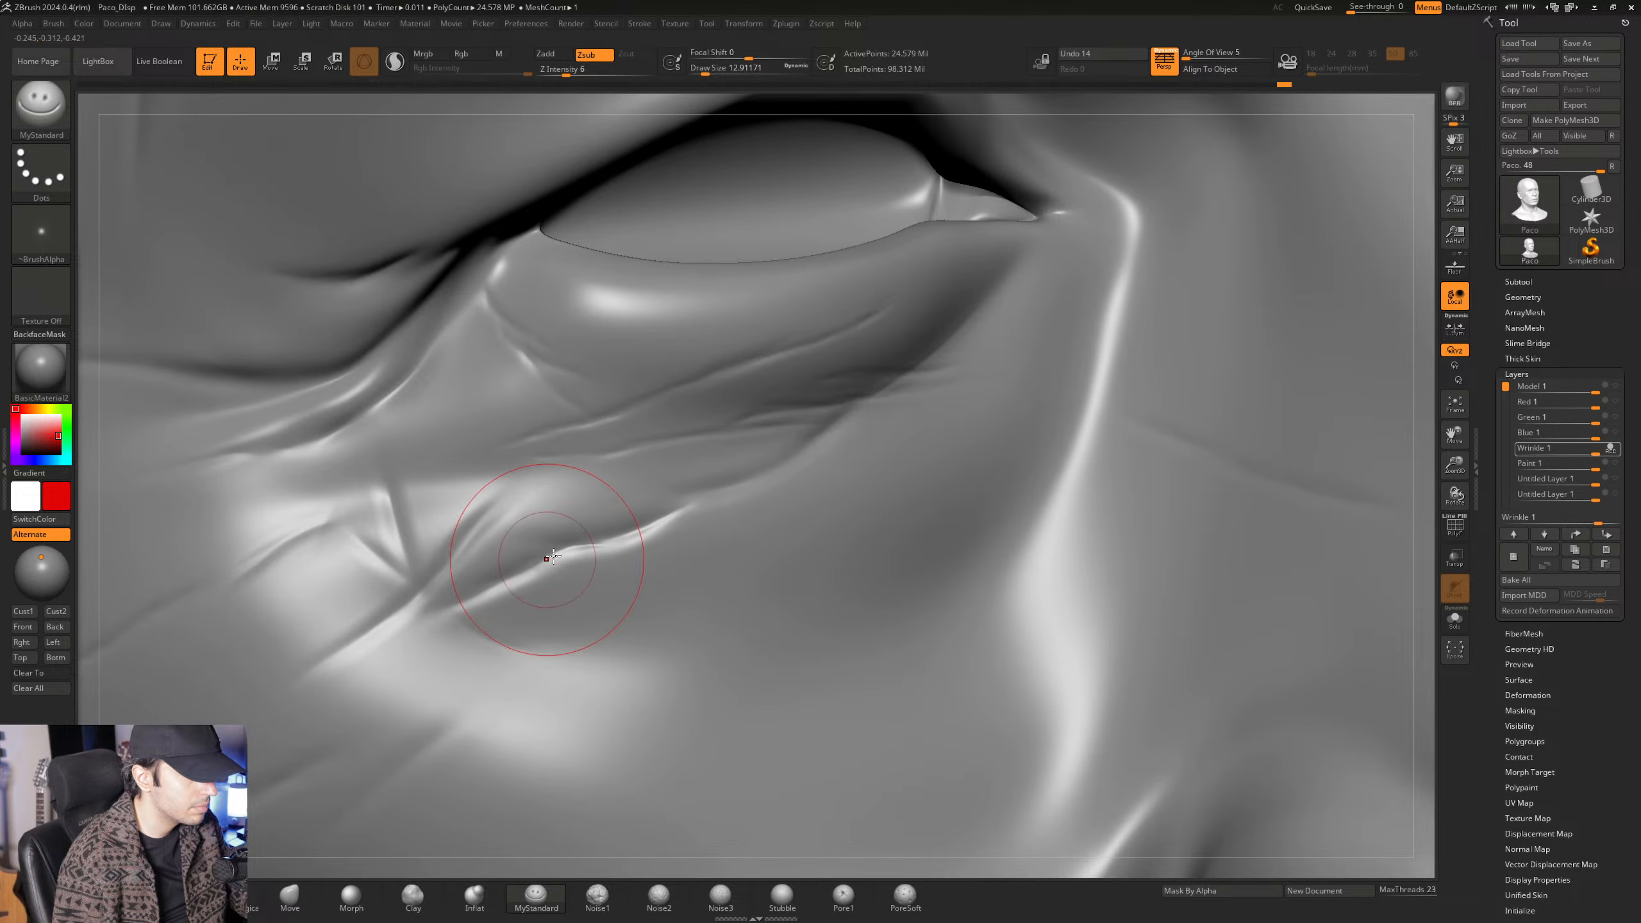
{"action": "right_click_drag", "start_coordinate": [607, 545], "coordinate": [636, 542]}
{"action": "key", "text": "space"}
{"action": "left_click_drag", "start_coordinate": [640, 542], "coordinate": [636, 542]}
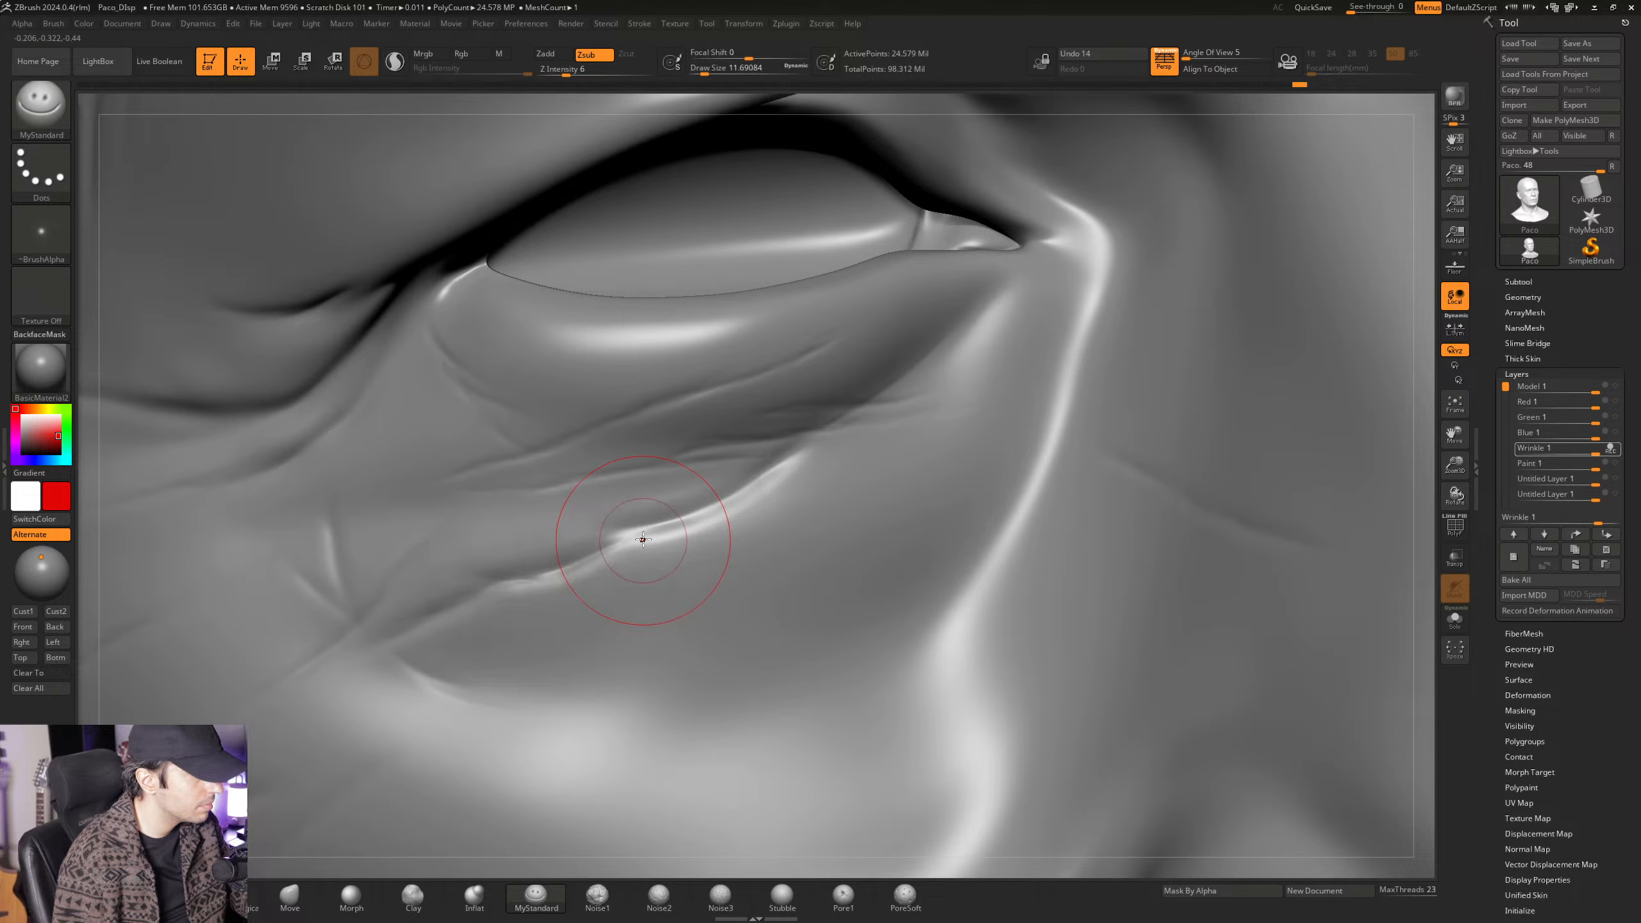
{"action": "right_click_drag", "start_coordinate": [637, 541], "coordinate": [642, 540]}
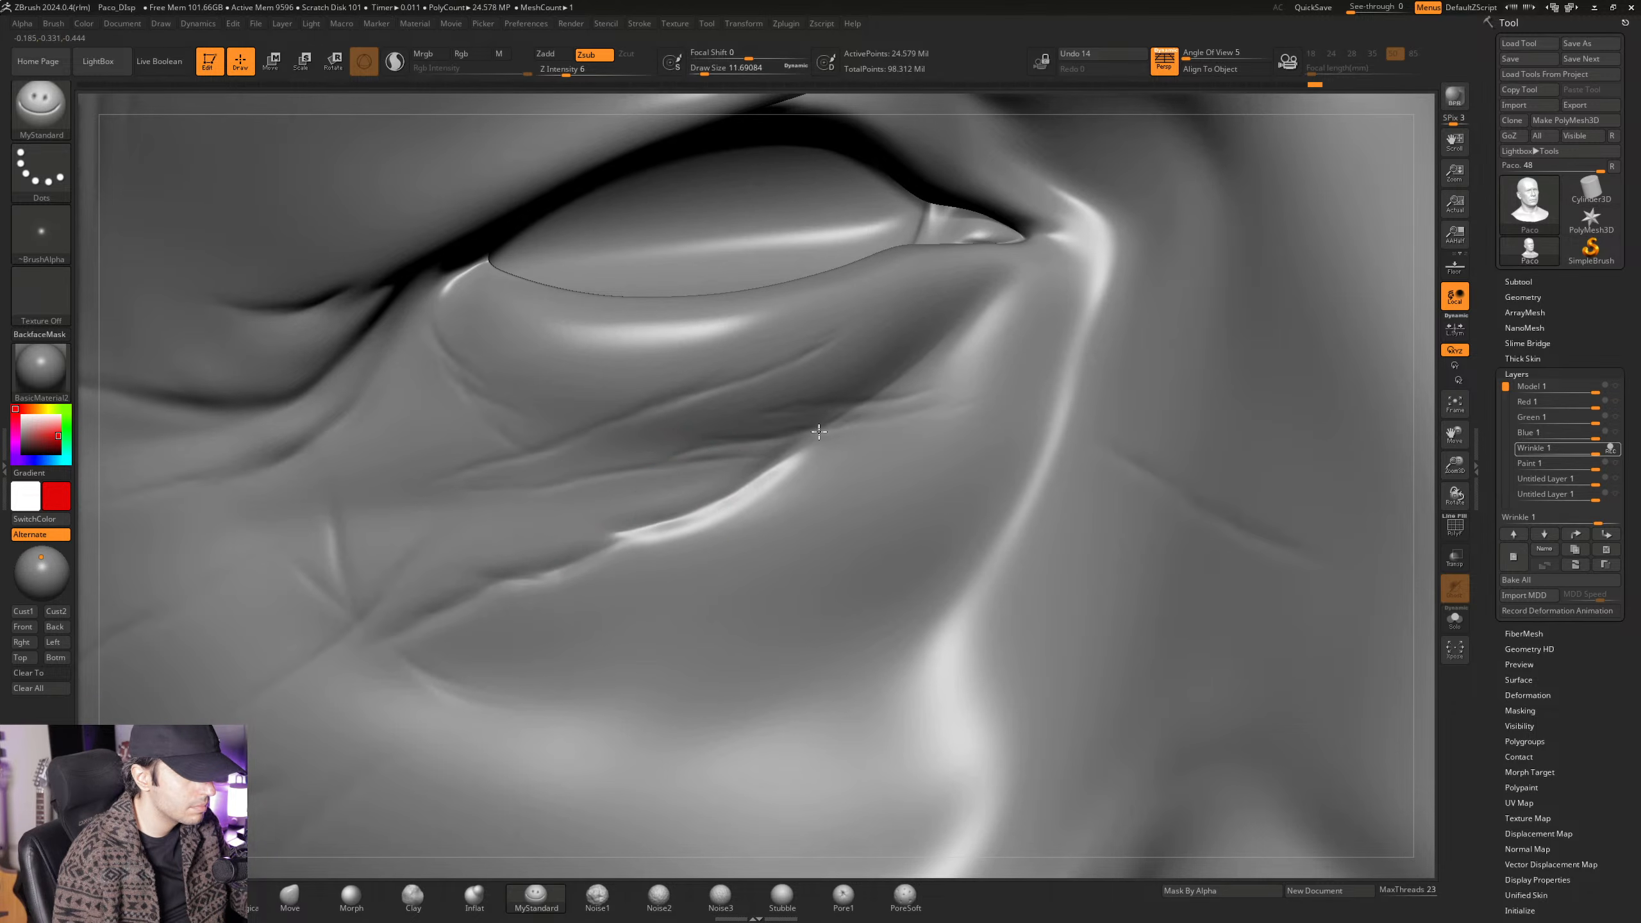
Compare the under-eye creases on the whole face and set the draw size to about 15.6 for the outer creases.
{"action": "right_click_drag", "start_coordinate": [731, 467], "coordinate": [717, 515]}
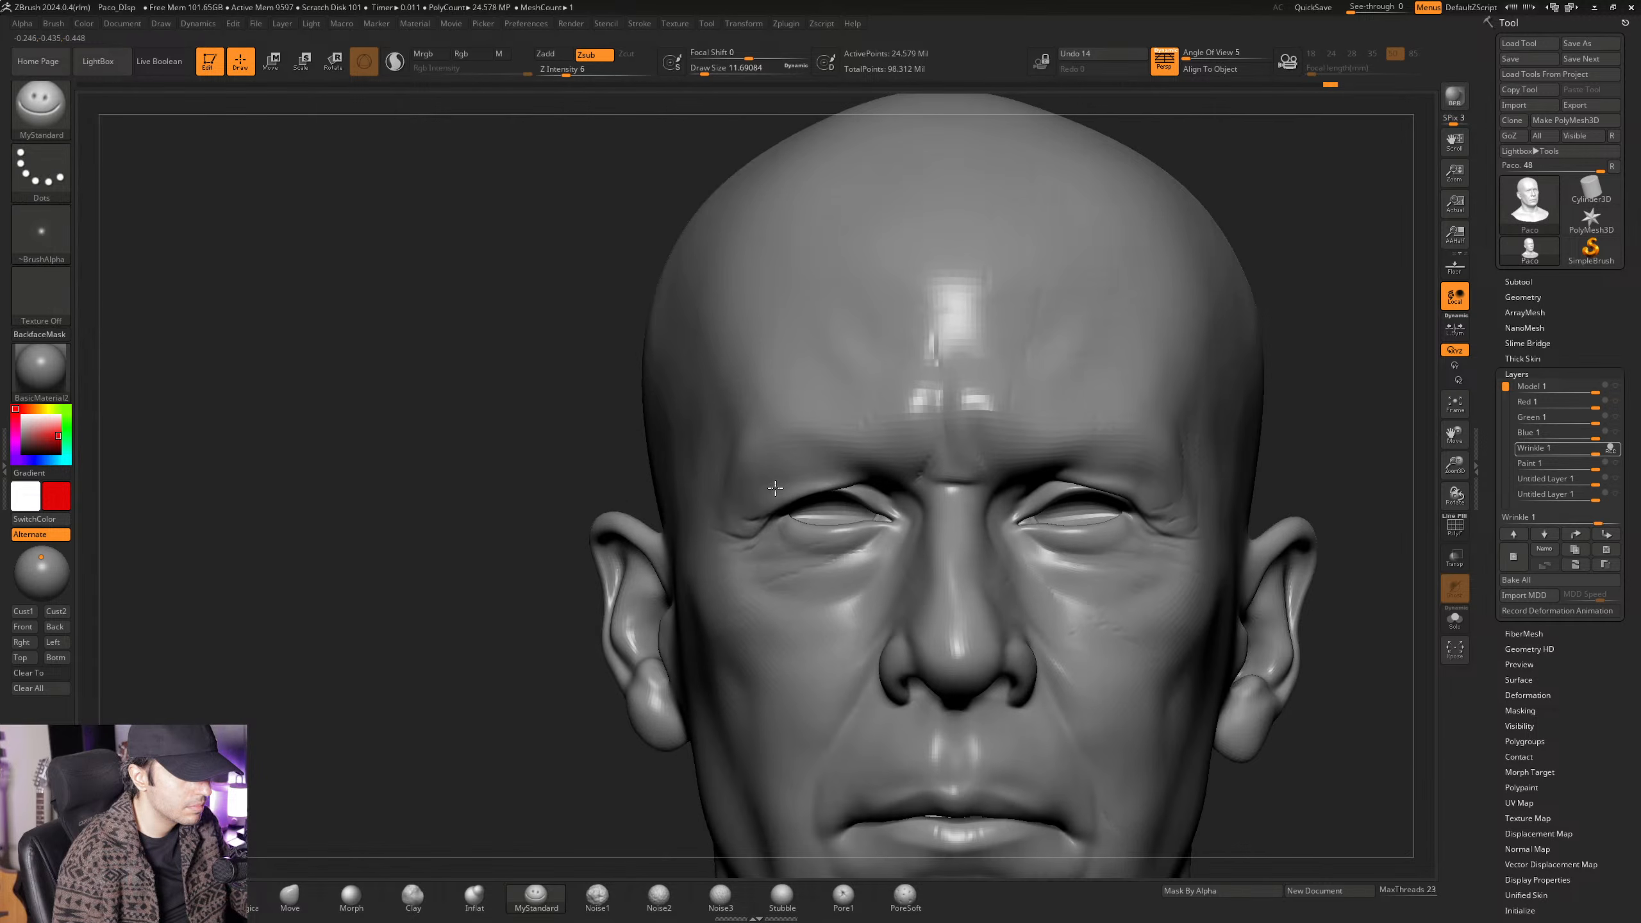
{"action": "mouse_move", "coordinate": [646, 498]}
{"action": "right_mouse_down"}
{"action": "mouse_move", "coordinate": [745, 498]}
{"action": "mouse_move", "coordinate": [700, 508]}
{"action": "right_mouse_up"}
{"action": "key", "text": "space"}
{"action": "left_click_drag", "start_coordinate": [700, 507], "coordinate": [704, 509]}
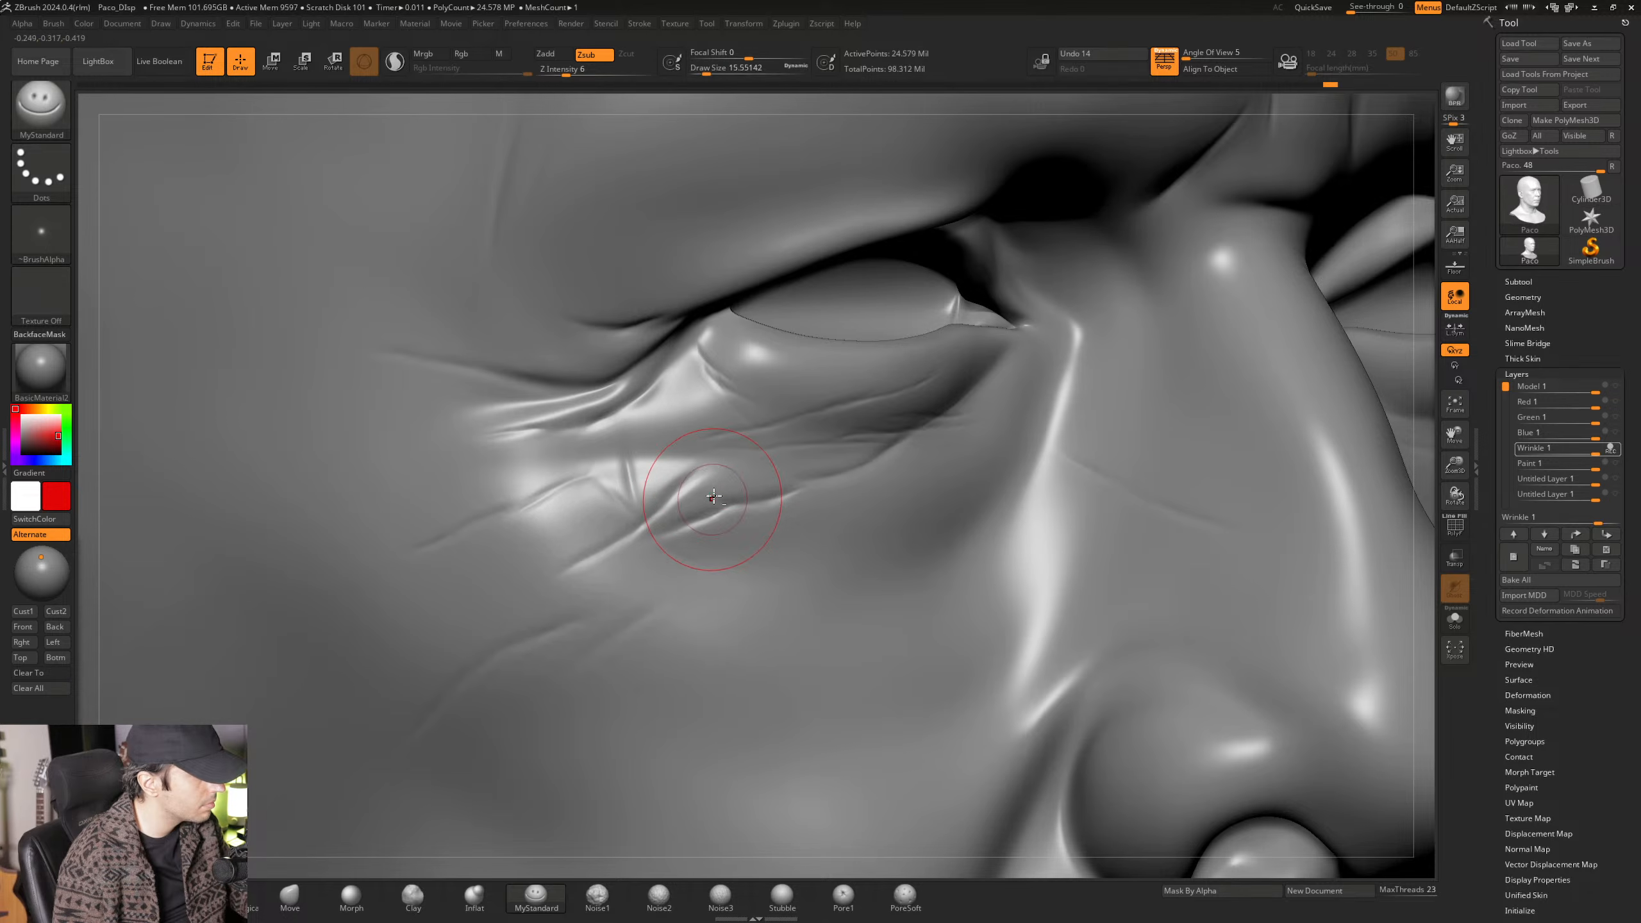
{"action": "mouse_move", "coordinate": [714, 508]}
{"action": "right_mouse_down"}
{"action": "mouse_move", "coordinate": [685, 489]}
{"action": "mouse_move", "coordinate": [659, 520]}
{"action": "mouse_move", "coordinate": [680, 521]}
{"action": "mouse_move", "coordinate": [659, 526]}
{"action": "right_mouse_up"}
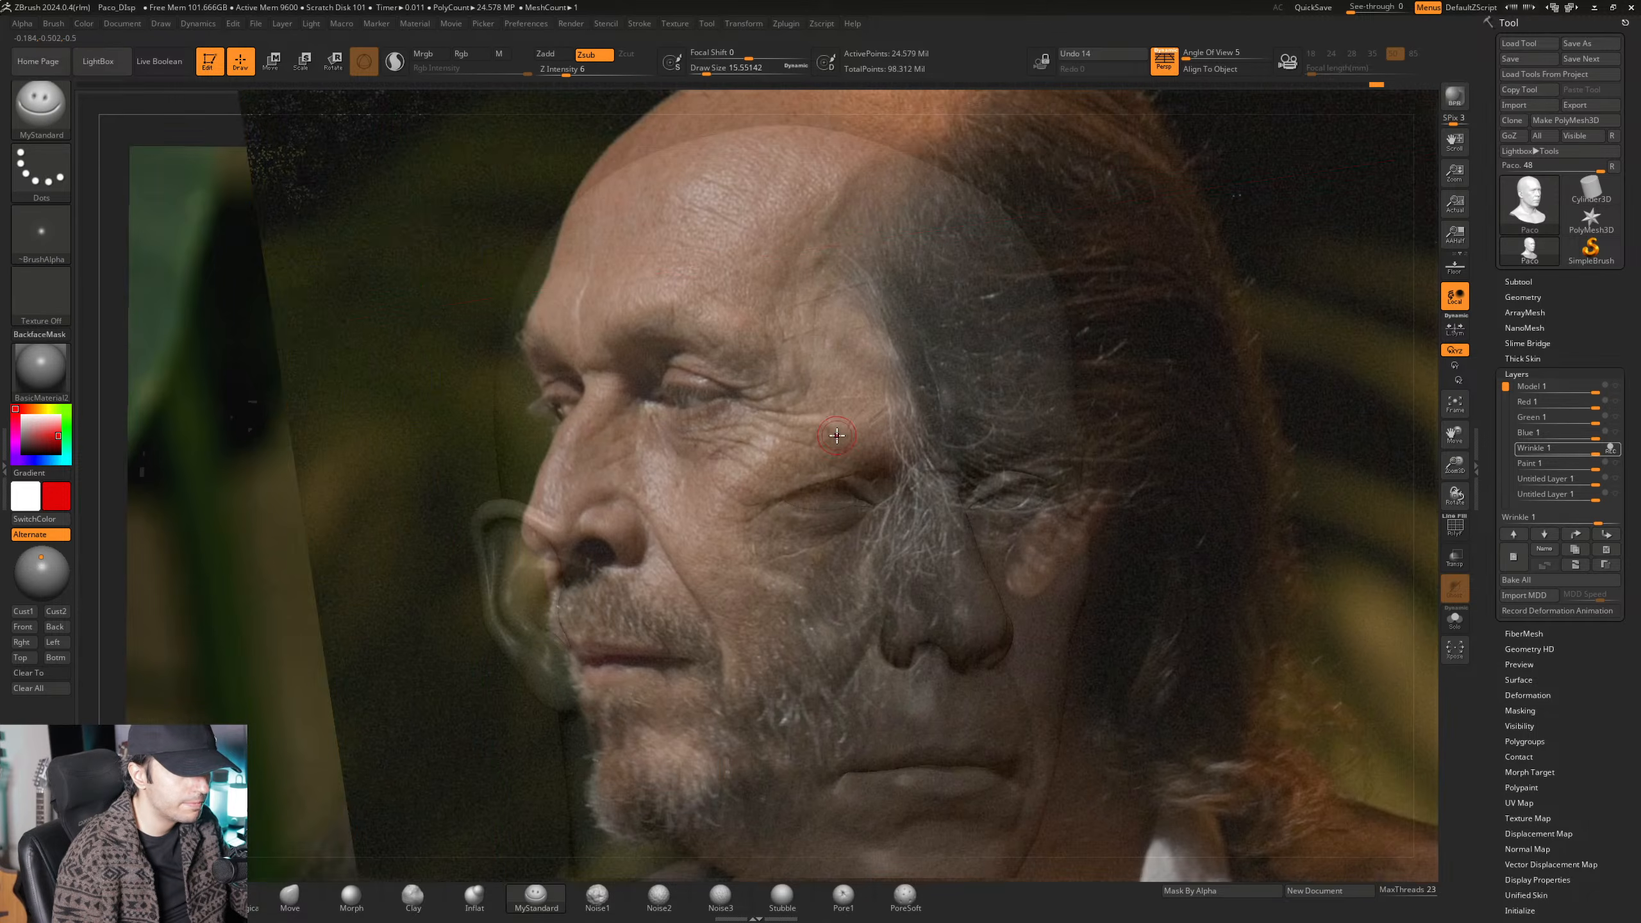
Cycle through the overlaid Spotlight reference photos to the frontal portrait, examine its under-eye wrinkles, and hide the photos.
{"action": "left_click", "coordinate": [912, 329]}
{"action": "left_click", "coordinate": [985, 403]}
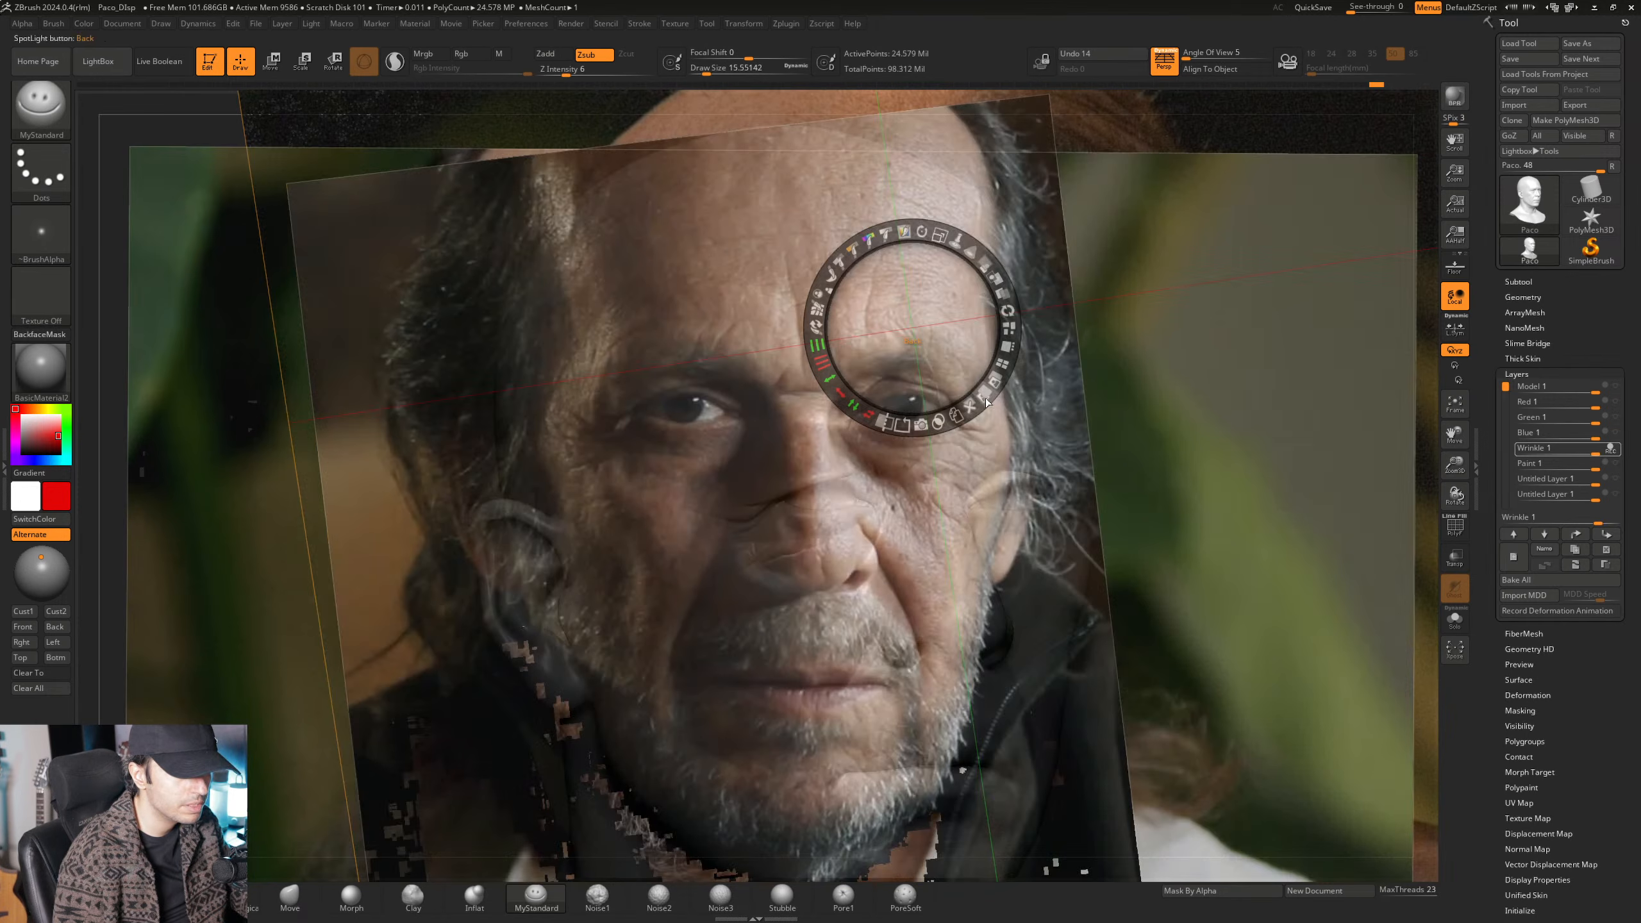
{"action": "left_click", "coordinate": [989, 525]}
{"action": "left_click", "coordinate": [1060, 590]}
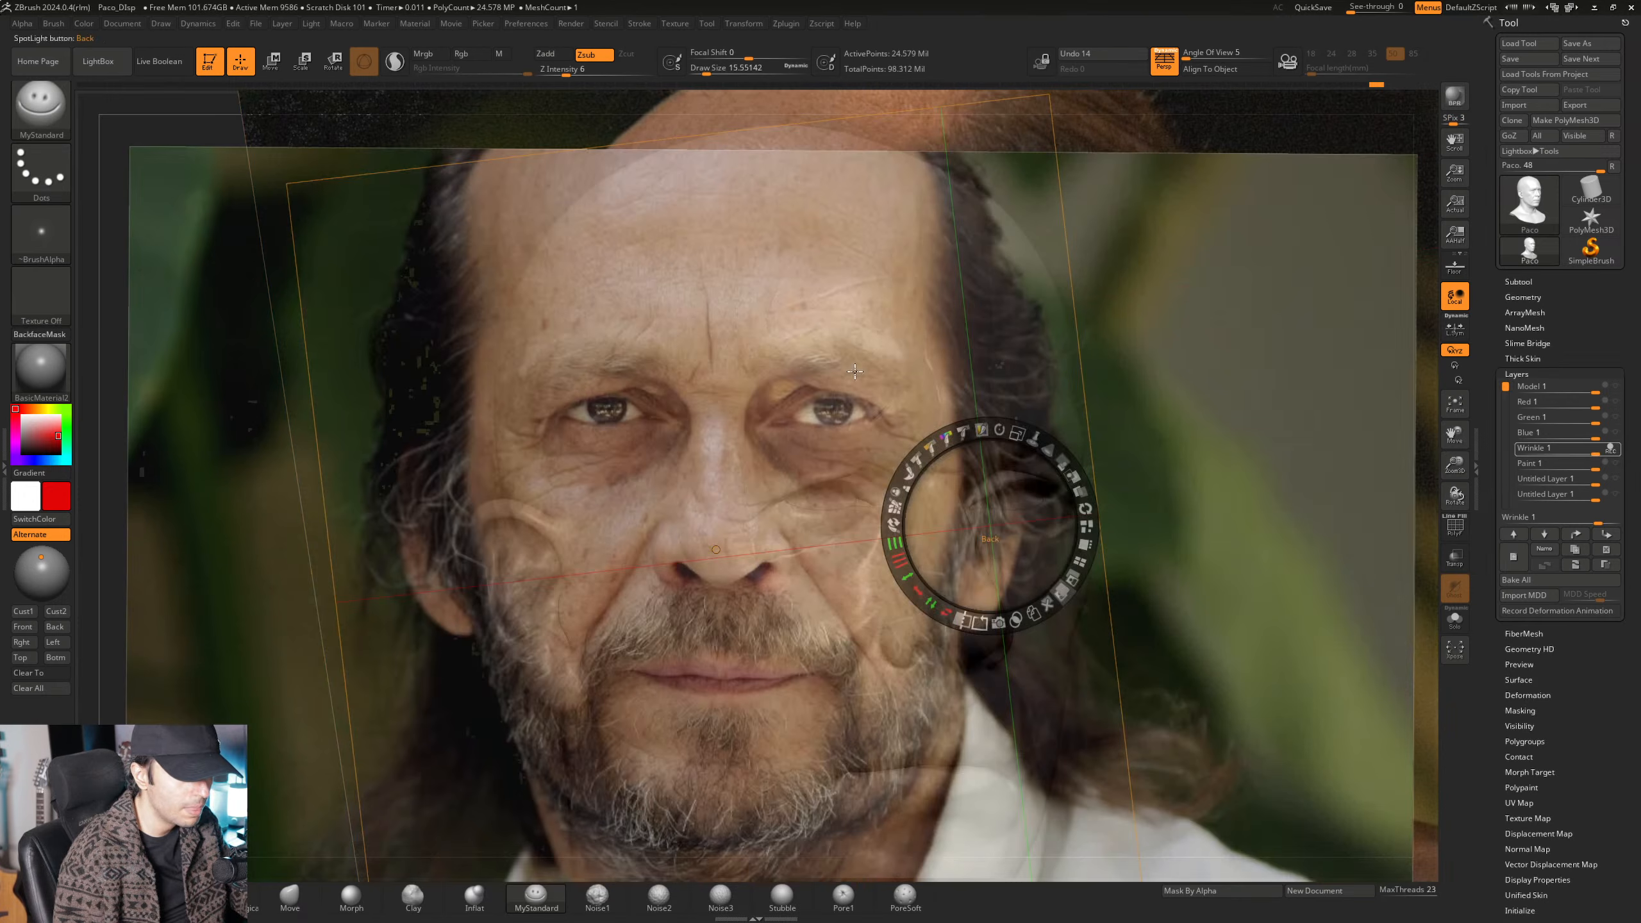
{"action": "key", "text": "z"}
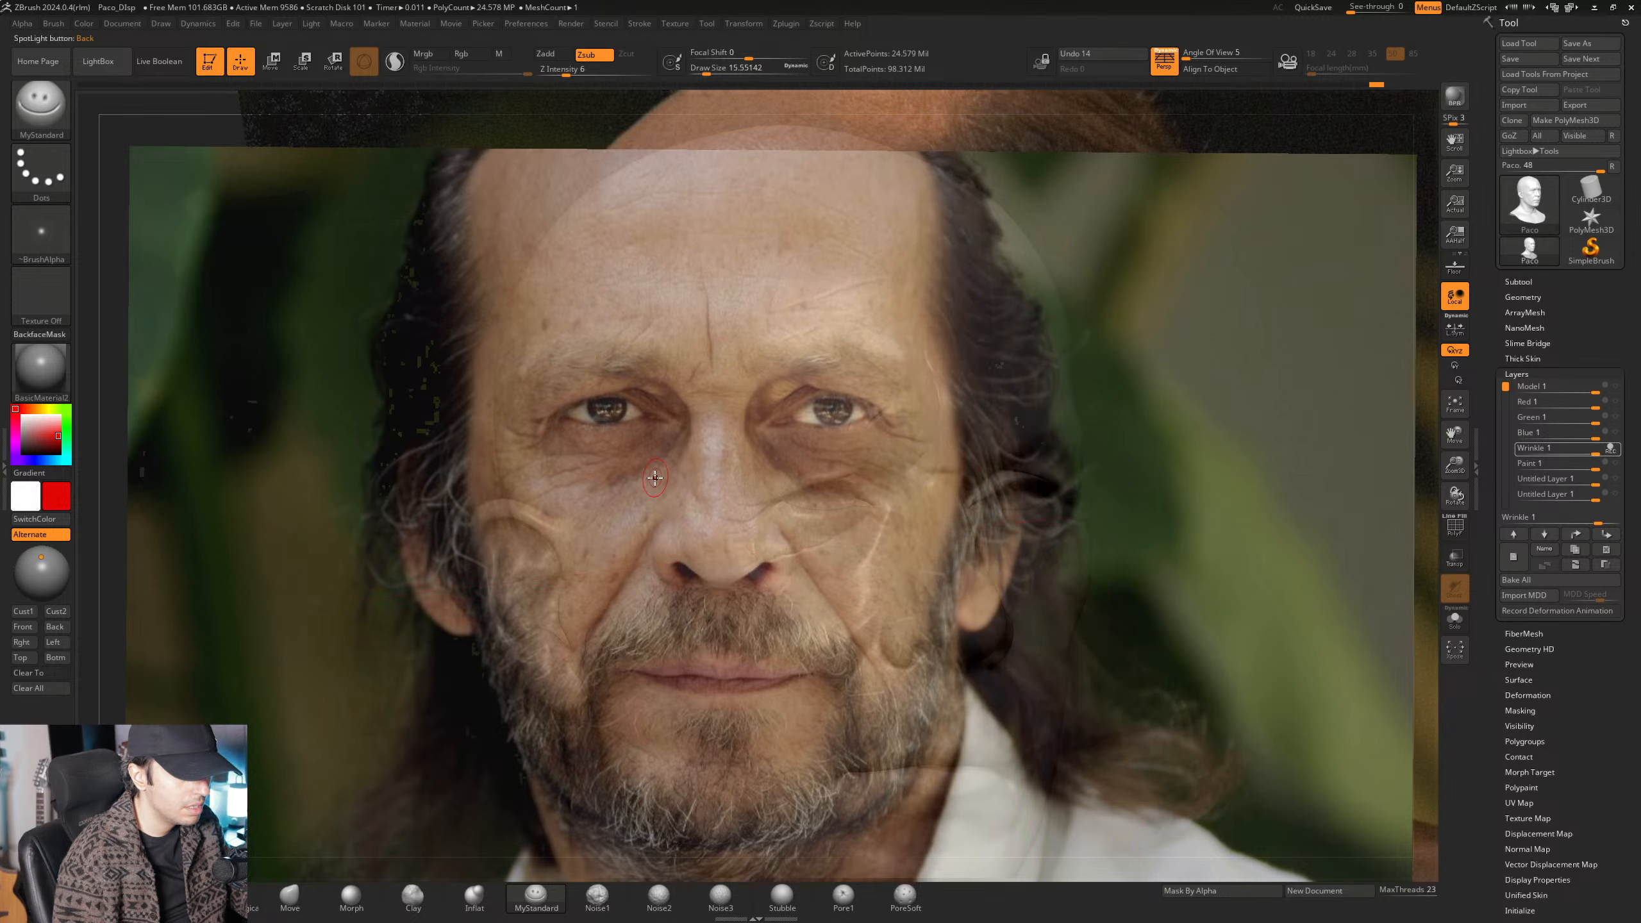
{"action": "key", "text": "shift+z"}
Set the draw size to about 11.7 and extend the horizontal under-eye crease outward below the right eye's outer corner.
{"action": "mouse_move", "coordinate": [756, 538]}
{"action": "right_mouse_down", "text": "ctrl"}
{"action": "mouse_move", "coordinate": [941, 561]}
{"action": "mouse_move", "coordinate": [707, 550]}
{"action": "mouse_move", "coordinate": [647, 580]}
{"action": "right_mouse_up", "text": "ctrl"}
{"action": "key", "text": "space"}
{"action": "left_click_drag", "start_coordinate": [677, 587], "coordinate": [674, 586]}
{"action": "mouse_move", "coordinate": [688, 581]}
{"action": "right_mouse_down"}
{"action": "mouse_move", "coordinate": [634, 587]}
{"action": "mouse_move", "coordinate": [632, 565]}
{"action": "mouse_move", "coordinate": [550, 549]}
{"action": "mouse_move", "coordinate": [656, 586]}
{"action": "mouse_move", "coordinate": [574, 569]}
{"action": "right_mouse_up"}
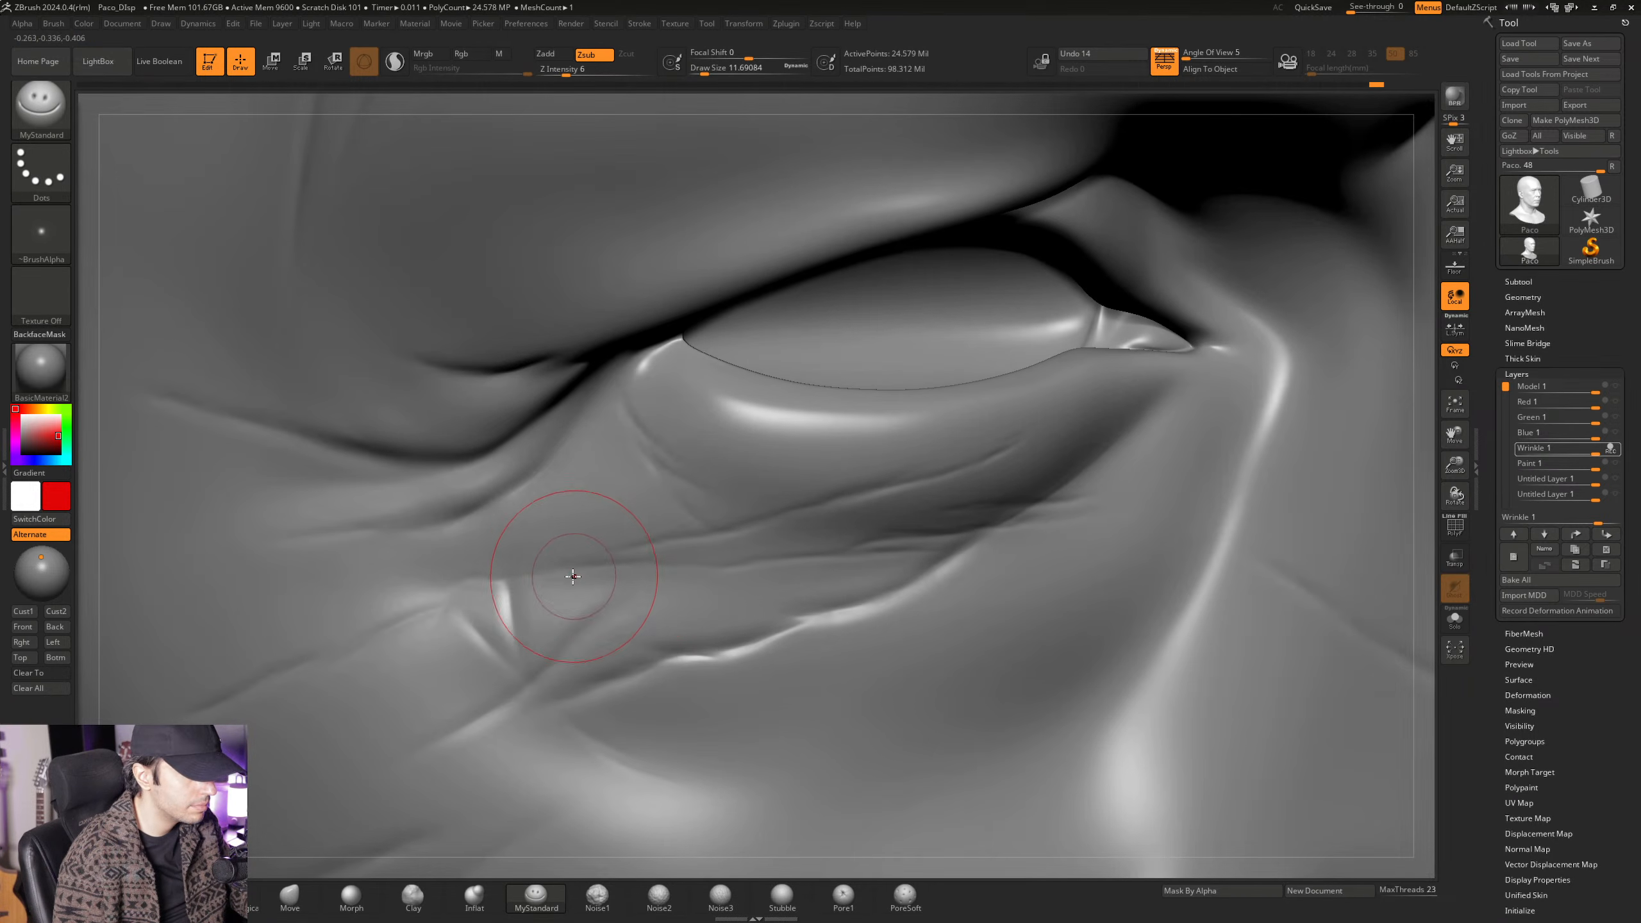
{"action": "left_click_drag", "start_coordinate": [576, 567], "coordinate": [653, 547]}
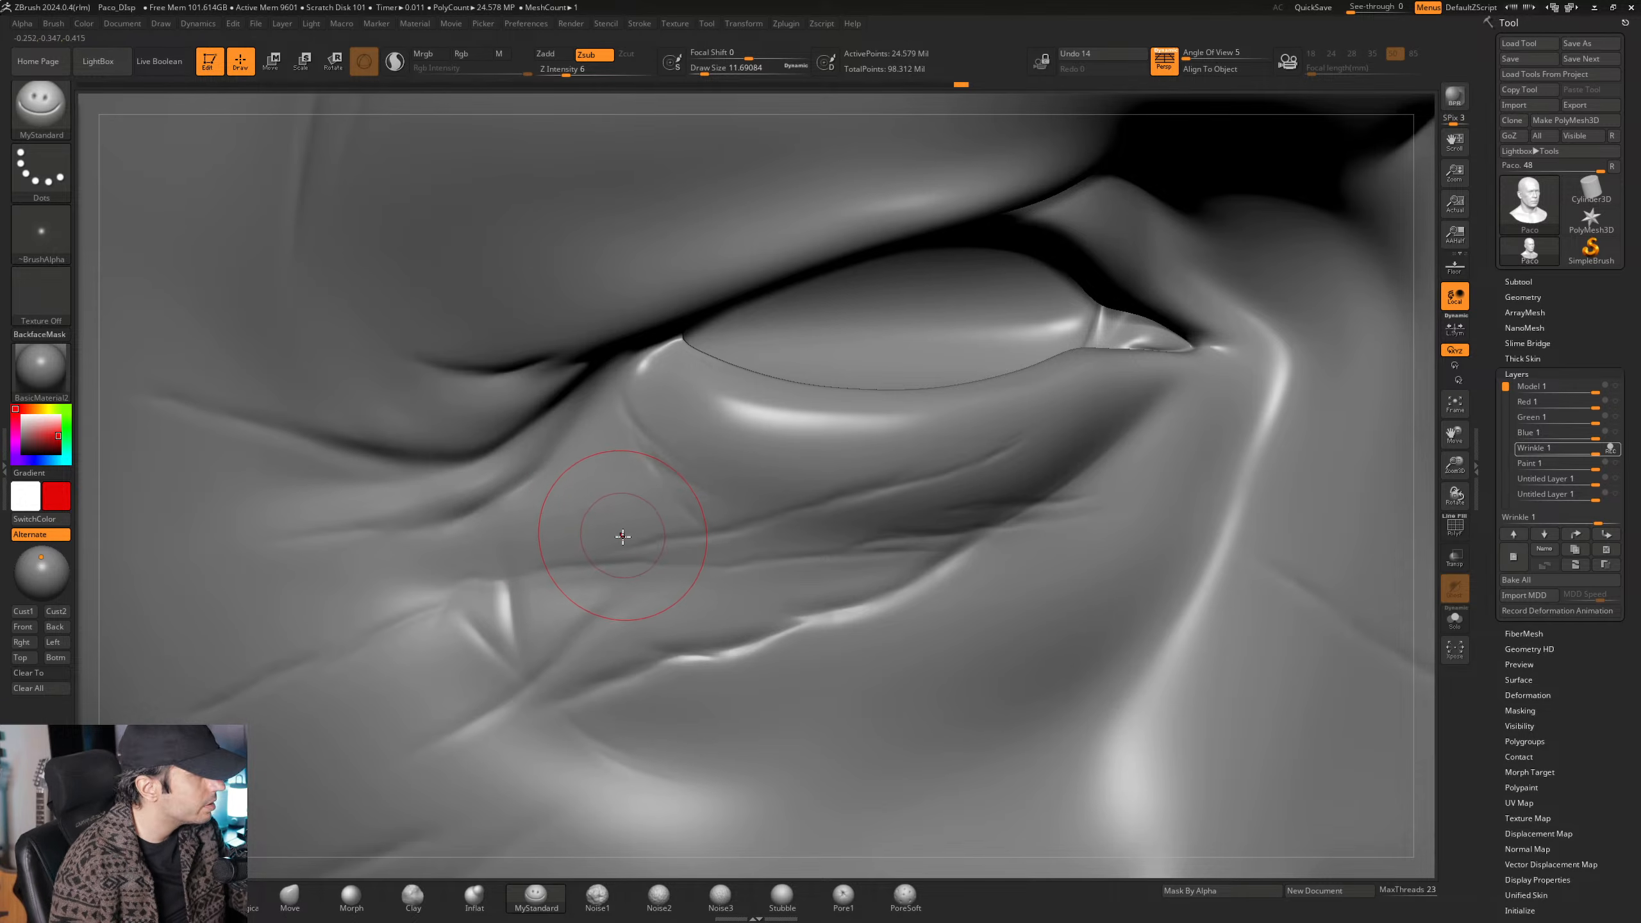
Set the draw size to about 15.6 and deepen the short diagonal crease at the outer end of the main under-eye crease.
{"action": "mouse_move", "coordinate": [631, 550]}
{"action": "right_mouse_down"}
{"action": "mouse_move", "coordinate": [648, 561]}
{"action": "mouse_move", "coordinate": [604, 561]}
{"action": "right_mouse_up"}
{"action": "right_click_drag", "start_coordinate": [698, 611], "coordinate": [625, 521], "text": "ctrl"}
{"action": "right_click_drag", "start_coordinate": [646, 521], "coordinate": [517, 508]}
{"action": "mouse_move", "coordinate": [637, 479]}
{"action": "right_mouse_down", "text": "ctrl"}
{"action": "mouse_move", "coordinate": [646, 533]}
{"action": "mouse_move", "coordinate": [737, 537]}
{"action": "right_mouse_up", "text": "ctrl"}
{"action": "key", "text": "space"}
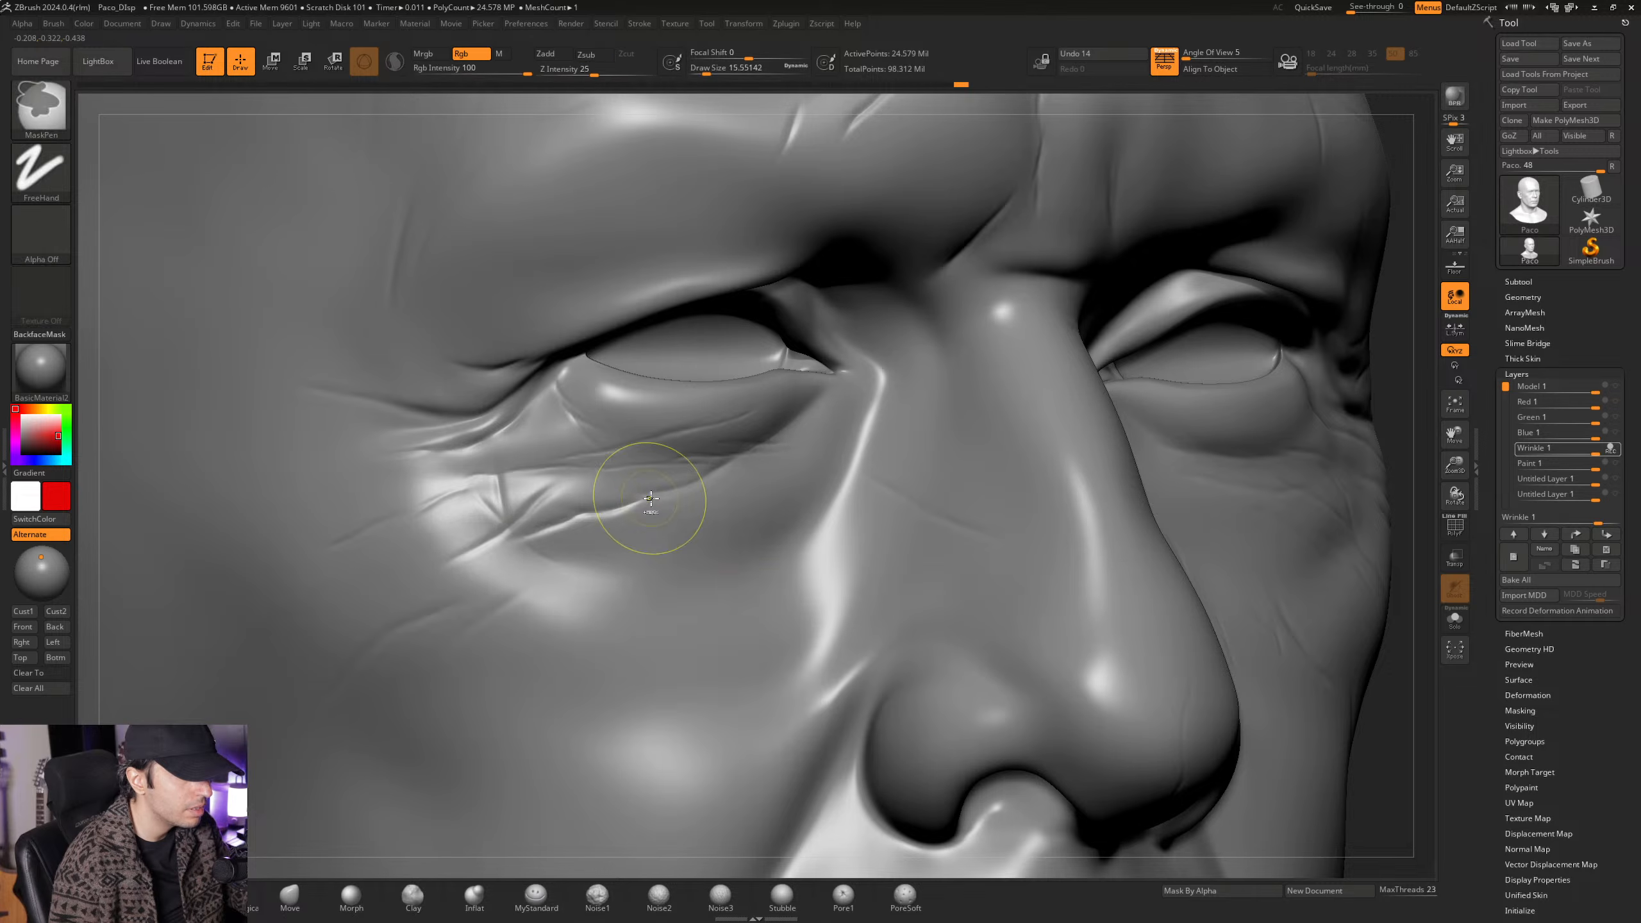
{"action": "mouse_move", "coordinate": [656, 498]}
{"action": "right_mouse_down", "text": "ctrl"}
{"action": "mouse_move", "coordinate": [700, 494]}
{"action": "mouse_move", "coordinate": [722, 535]}
{"action": "mouse_move", "coordinate": [653, 540]}
{"action": "right_mouse_up", "text": "ctrl"}
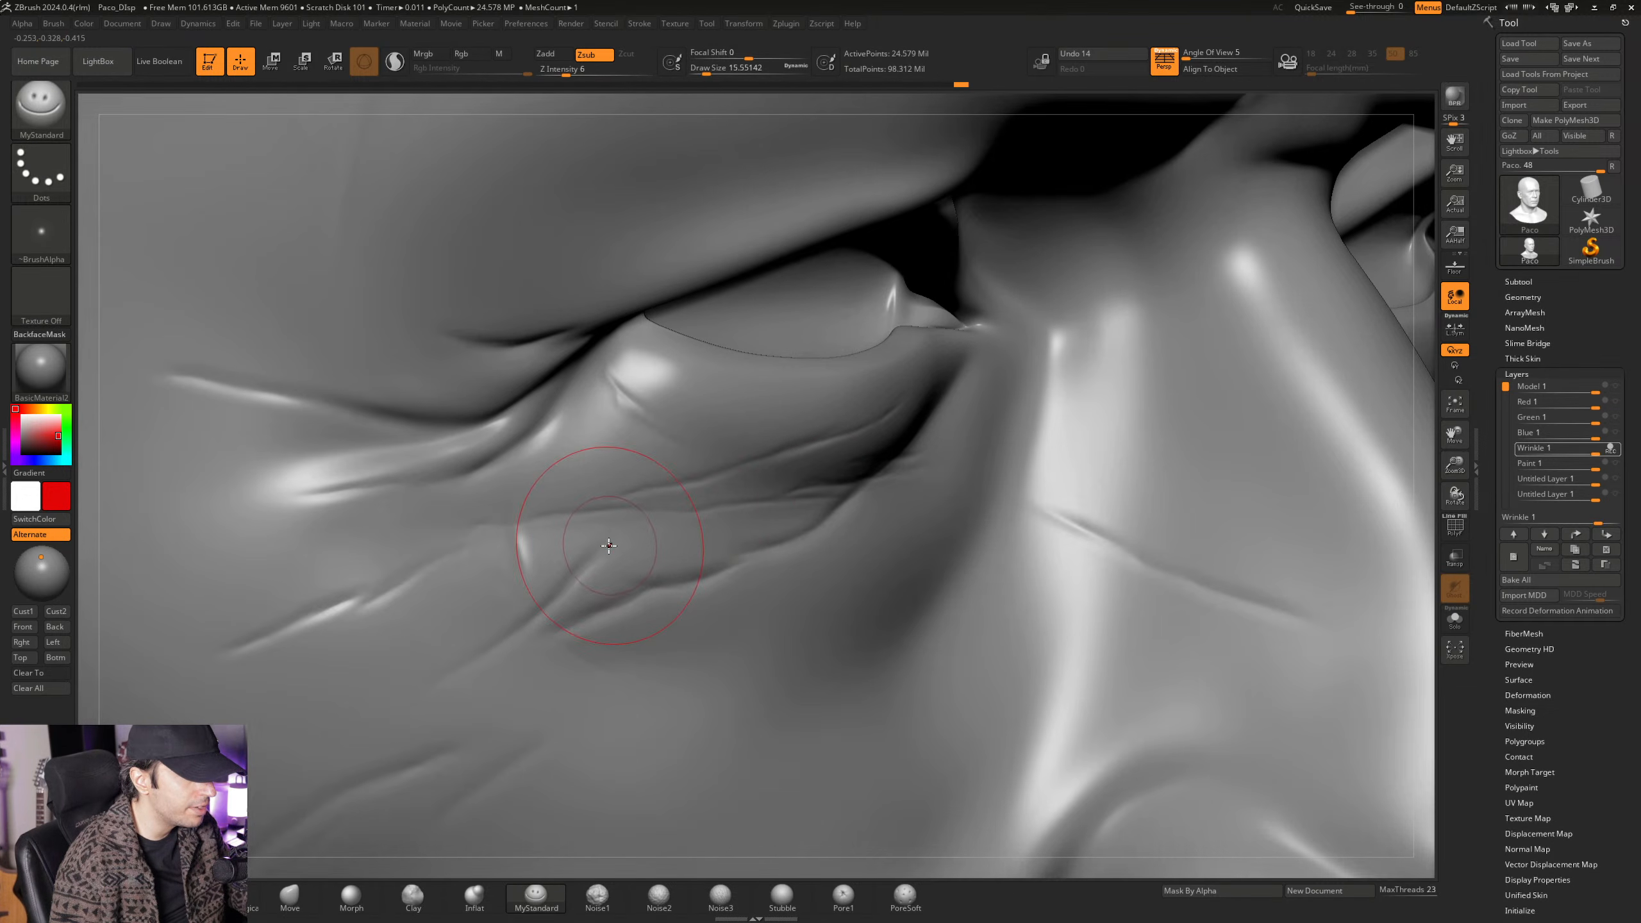
{"action": "right_click_drag", "start_coordinate": [610, 551], "coordinate": [603, 551]}
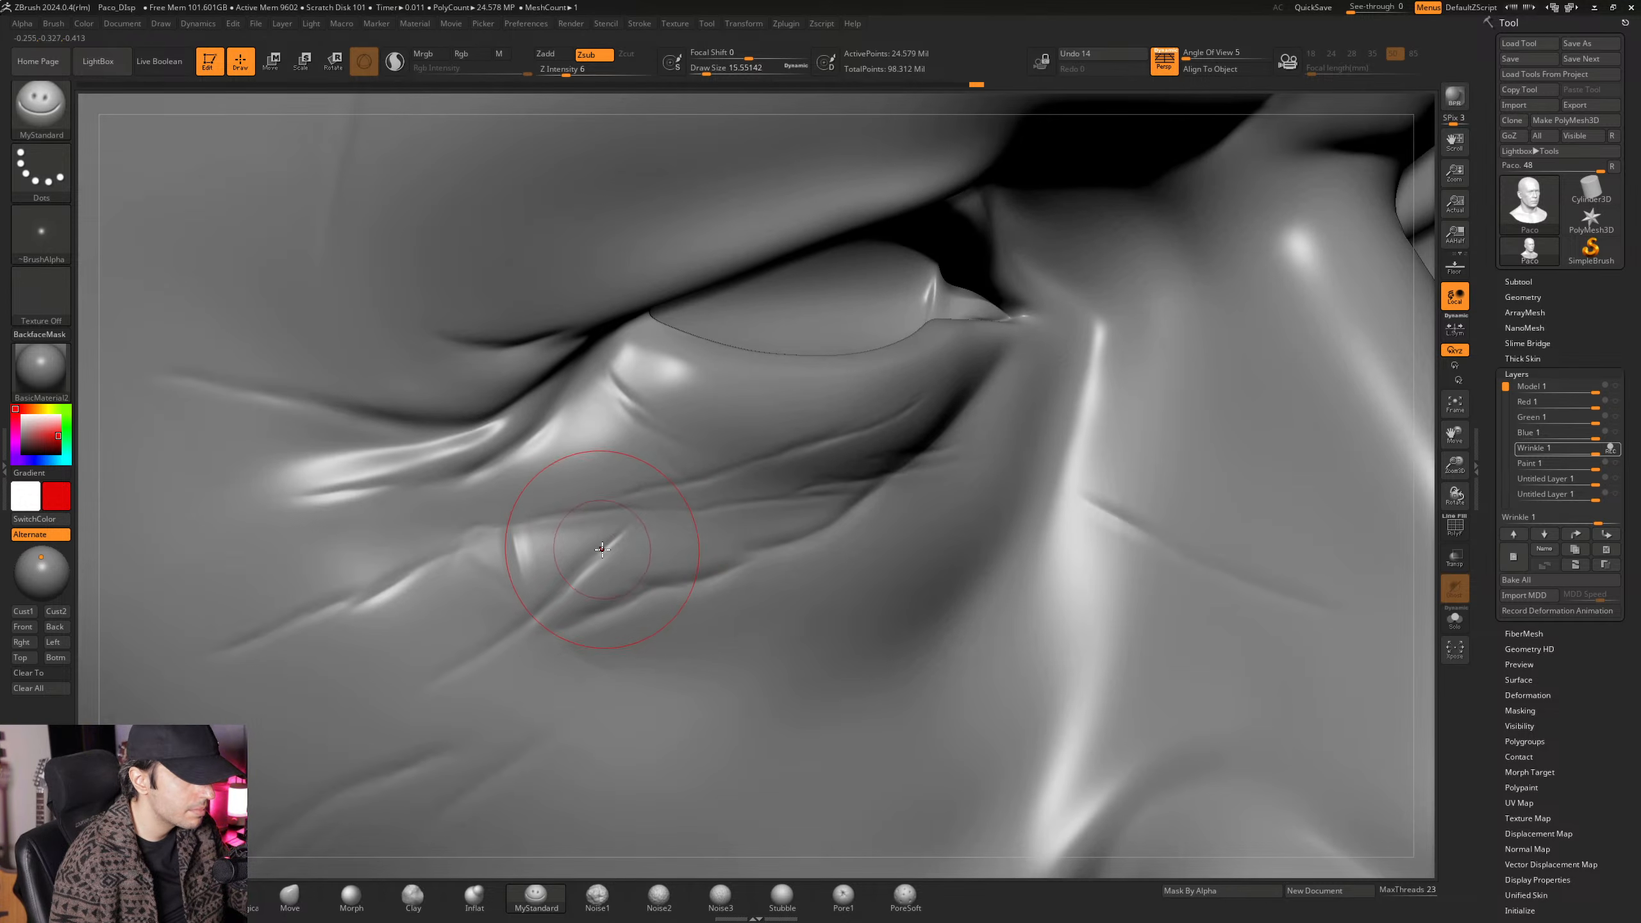
{"action": "mouse_move", "coordinate": [548, 636]}
{"action": "right_mouse_down"}
{"action": "mouse_move", "coordinate": [549, 568]}
{"action": "mouse_move", "coordinate": [603, 572]}
{"action": "right_mouse_up"}
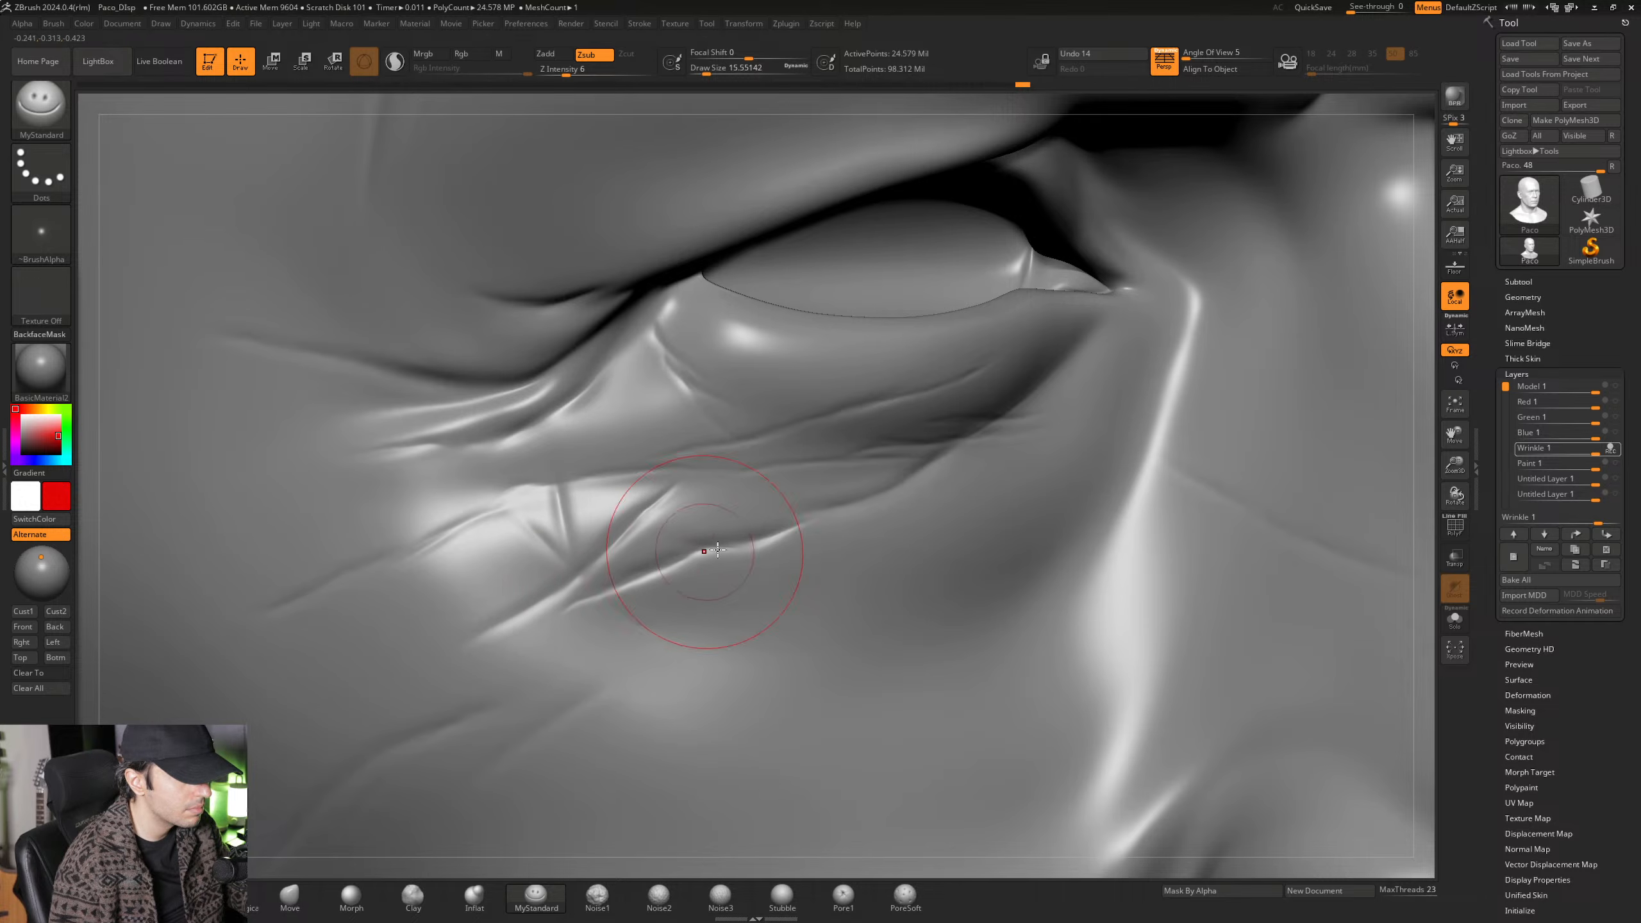
Check the right side of the face, and extend the short vertical crease up toward the eye's outer corner.
{"action": "right_click_drag", "start_coordinate": [718, 550], "coordinate": [401, 456], "text": "ctrl"}
{"action": "right_click_drag", "start_coordinate": [653, 518], "coordinate": [699, 543], "text": "alt"}
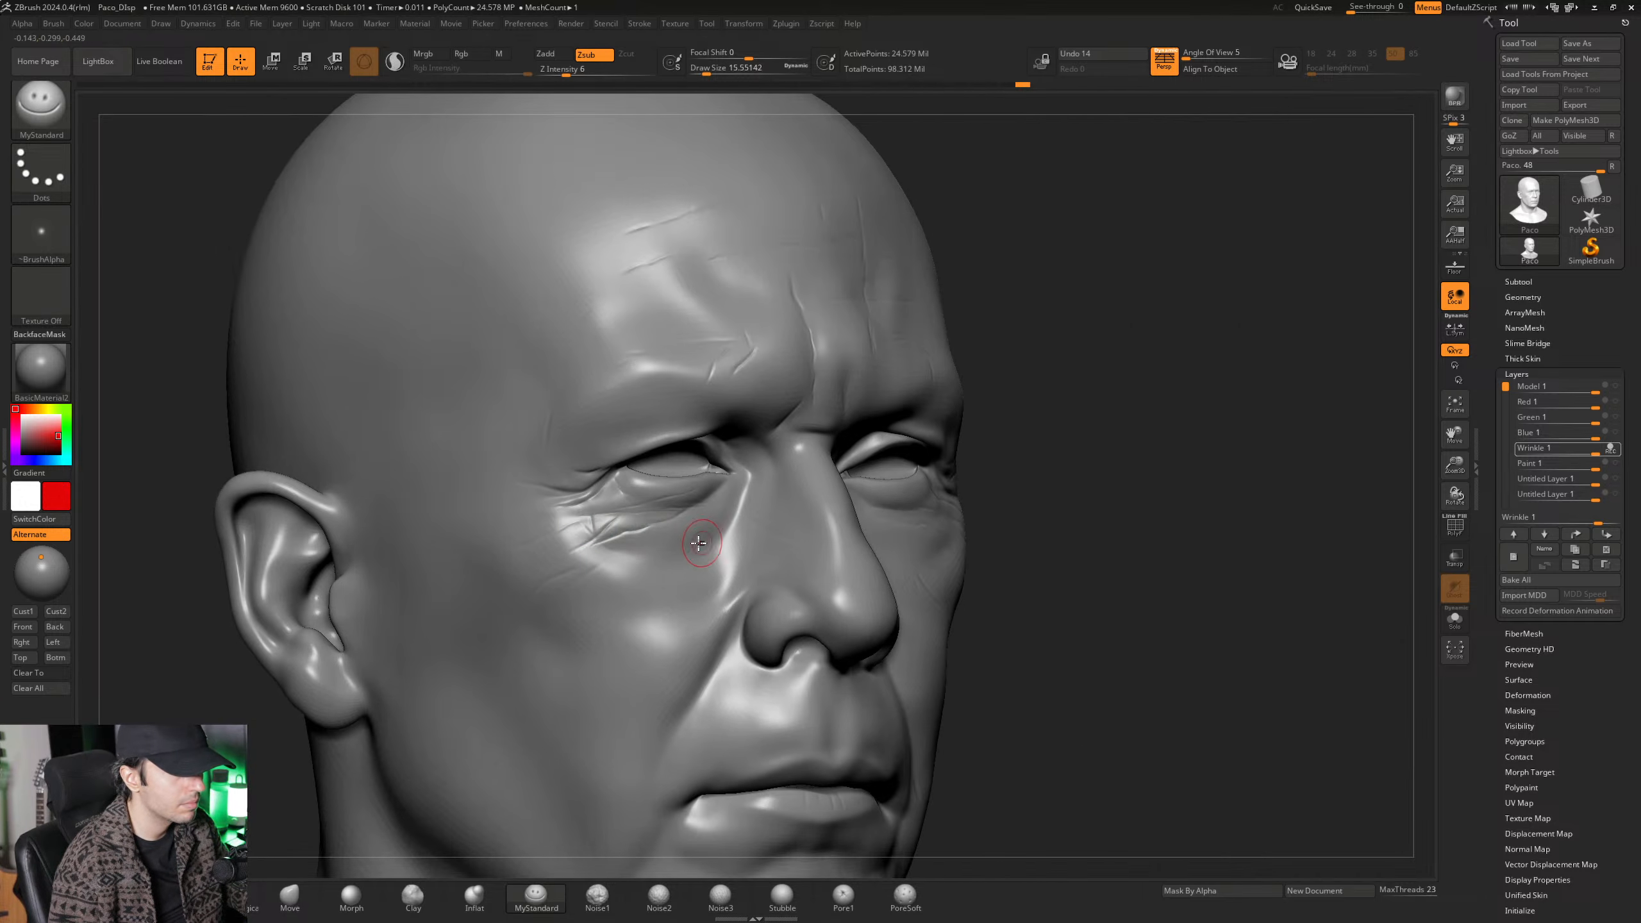
{"action": "mouse_move", "coordinate": [581, 527]}
{"action": "right_mouse_down", "text": "ctrl"}
{"action": "mouse_move", "coordinate": [706, 562]}
{"action": "mouse_move", "coordinate": [641, 536]}
{"action": "right_mouse_up", "text": "ctrl"}
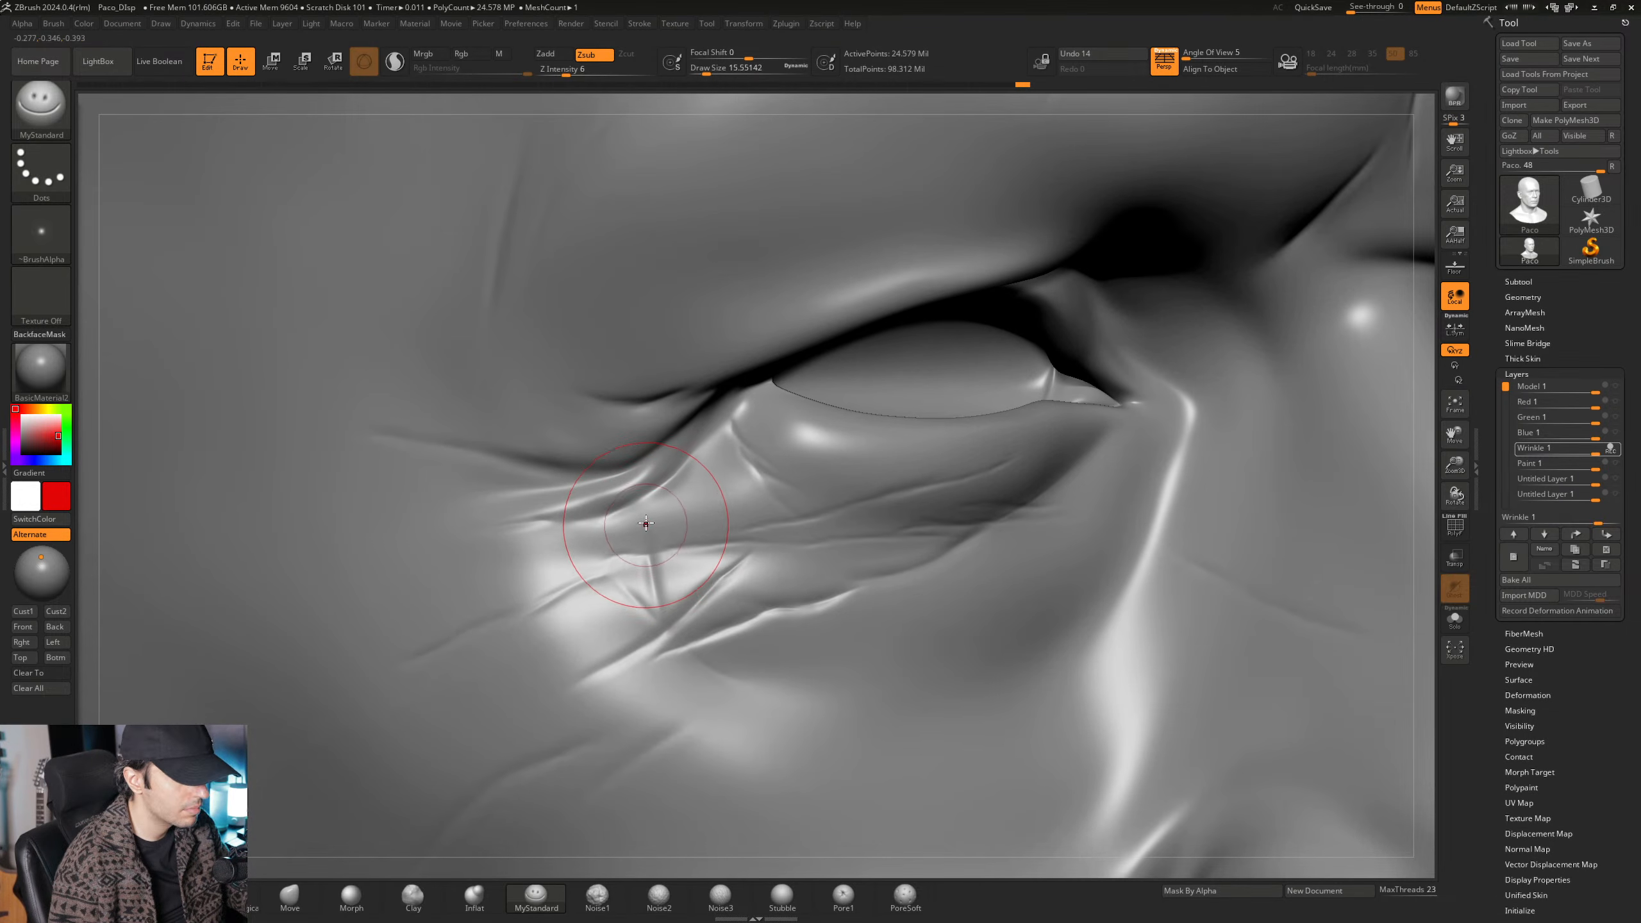
{"action": "mouse_move", "coordinate": [648, 521]}
{"action": "right_mouse_down"}
{"action": "mouse_move", "coordinate": [647, 556]}
{"action": "mouse_move", "coordinate": [689, 499]}
{"action": "mouse_move", "coordinate": [667, 508]}
{"action": "mouse_move", "coordinate": [714, 565]}
{"action": "right_mouse_up"}
{"action": "key", "text": "space"}
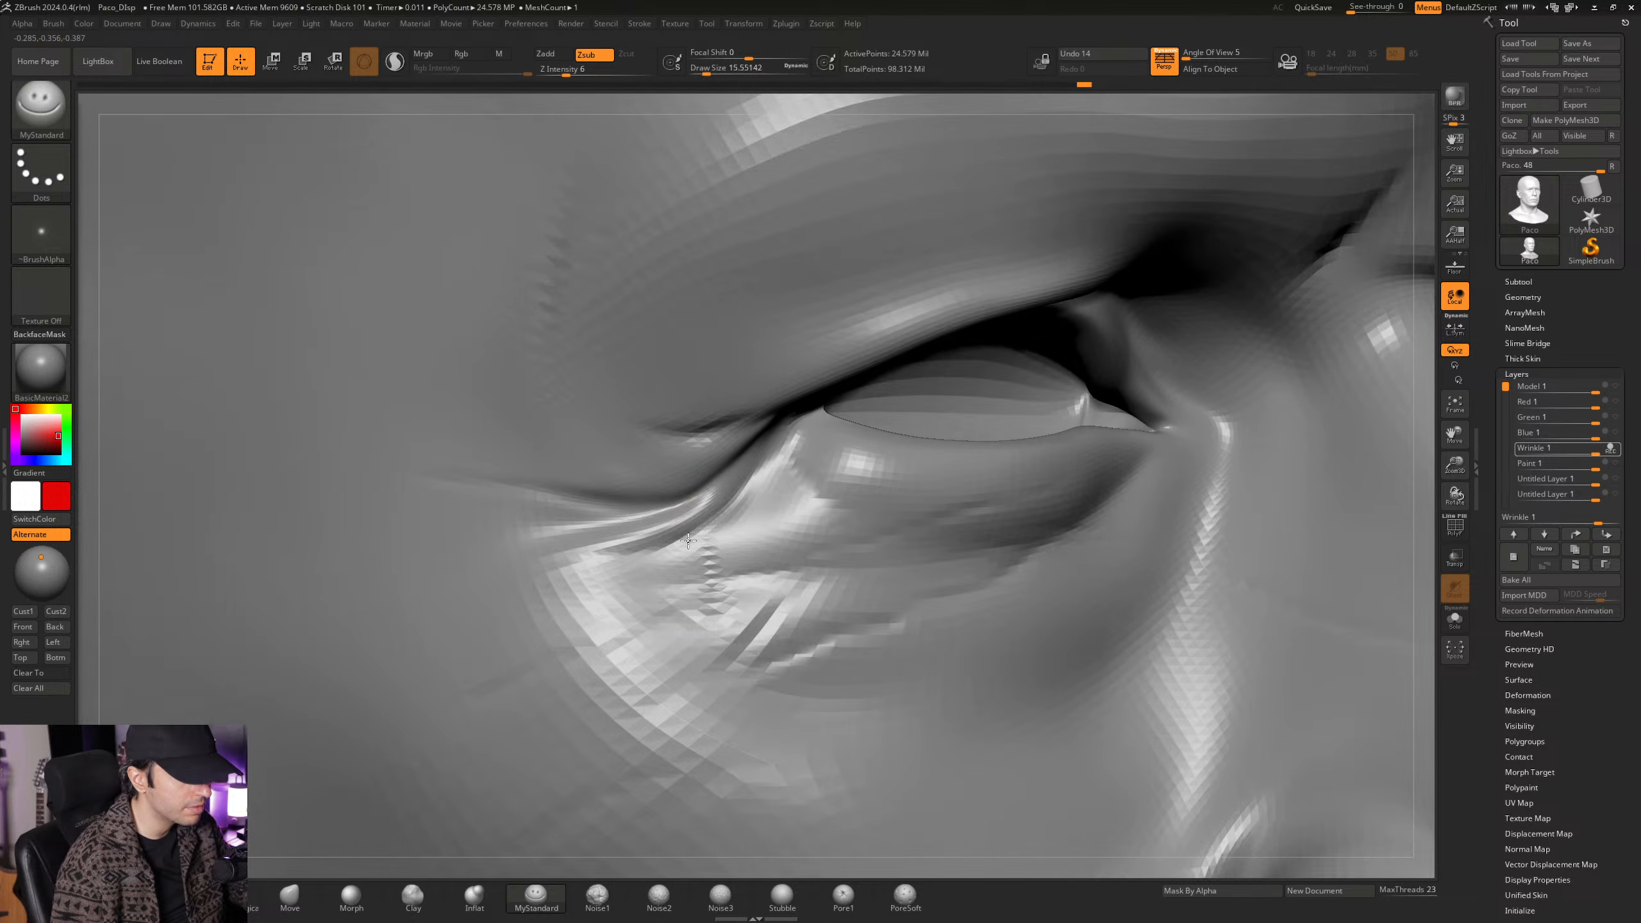
Refine the crow's feet lines fanning out from the right eye's outer corner toward the temple.
{"action": "right_click_drag", "start_coordinate": [575, 560], "coordinate": [630, 550]}
{"action": "mouse_move", "coordinate": [697, 523]}
{"action": "right_mouse_down"}
{"action": "mouse_move", "coordinate": [678, 550]}
{"action": "mouse_move", "coordinate": [763, 550]}
{"action": "mouse_move", "coordinate": [699, 558]}
{"action": "mouse_move", "coordinate": [647, 532]}
{"action": "mouse_move", "coordinate": [579, 534]}
{"action": "right_mouse_up"}
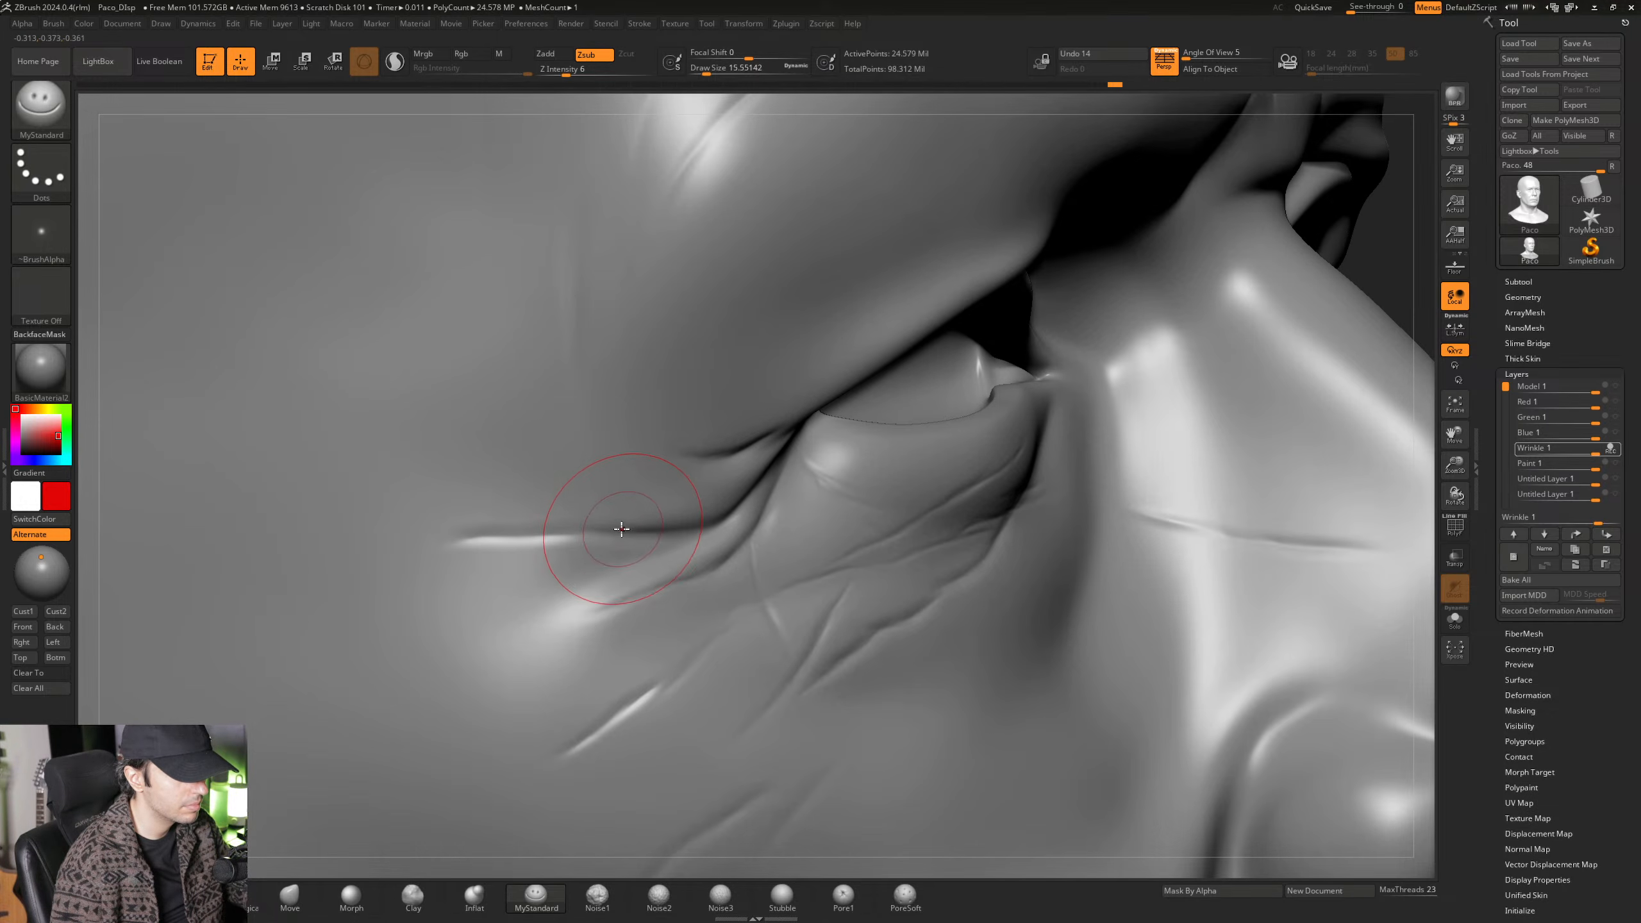
{"action": "right_click_drag", "start_coordinate": [635, 601], "coordinate": [810, 565], "text": "ctrl"}
{"action": "right_click_drag", "start_coordinate": [594, 489], "coordinate": [733, 476], "text": "ctrl"}
{"action": "key", "text": "space"}
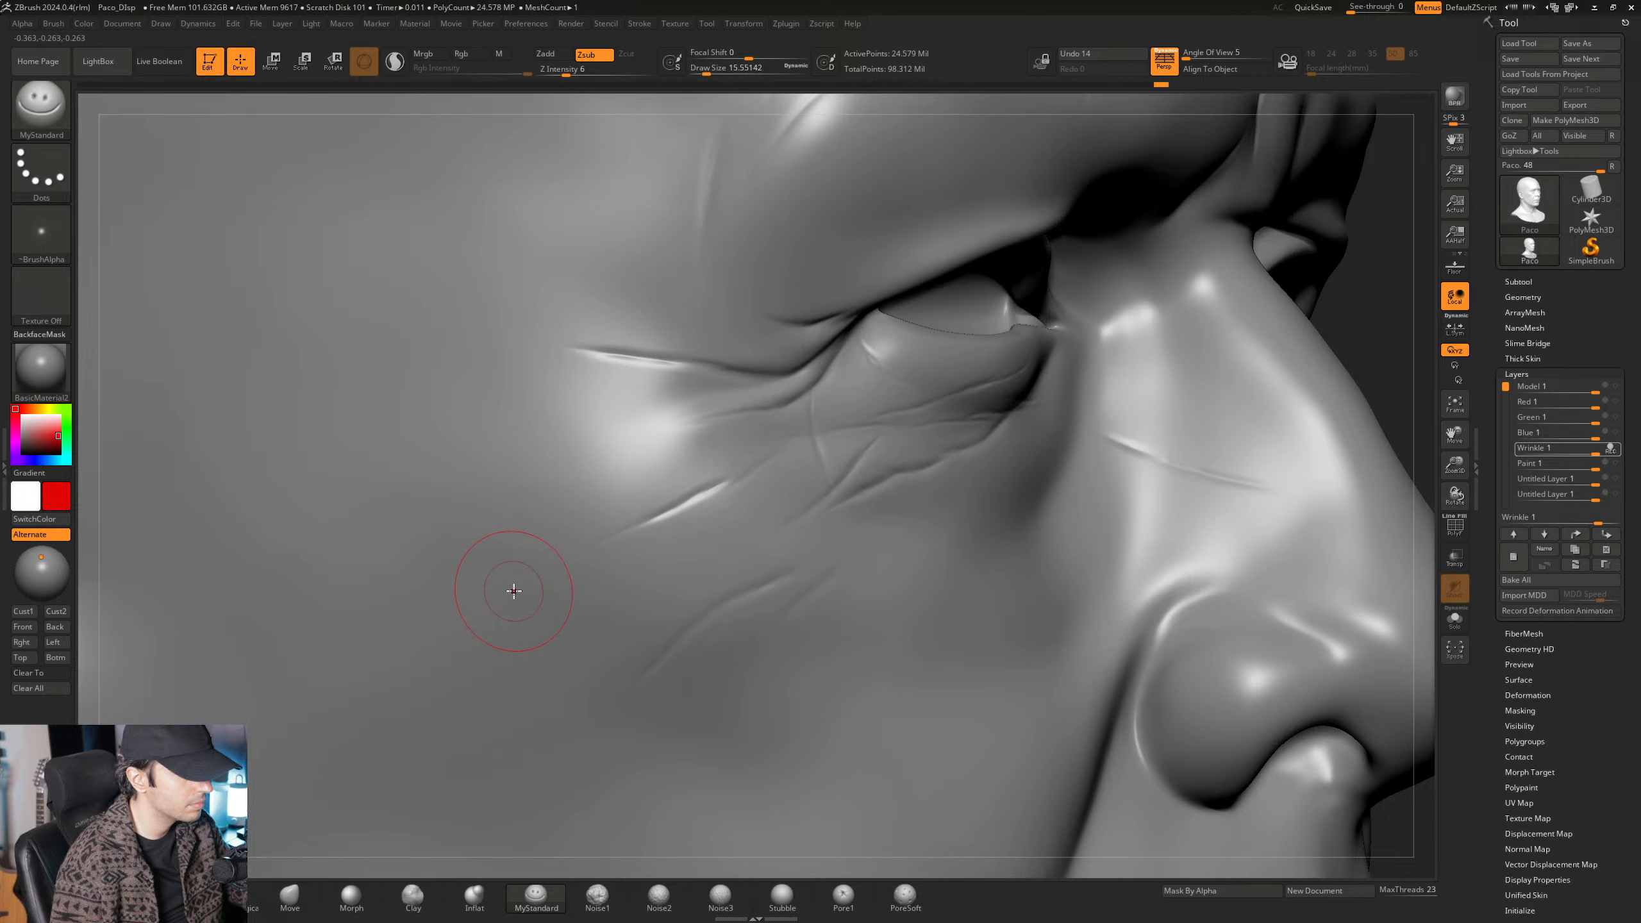
Check the reference photos, set the draw size to about 26.7, and carve a crow's-feet line between the two existing creases outside the right eye.
{"action": "key", "text": "super"}
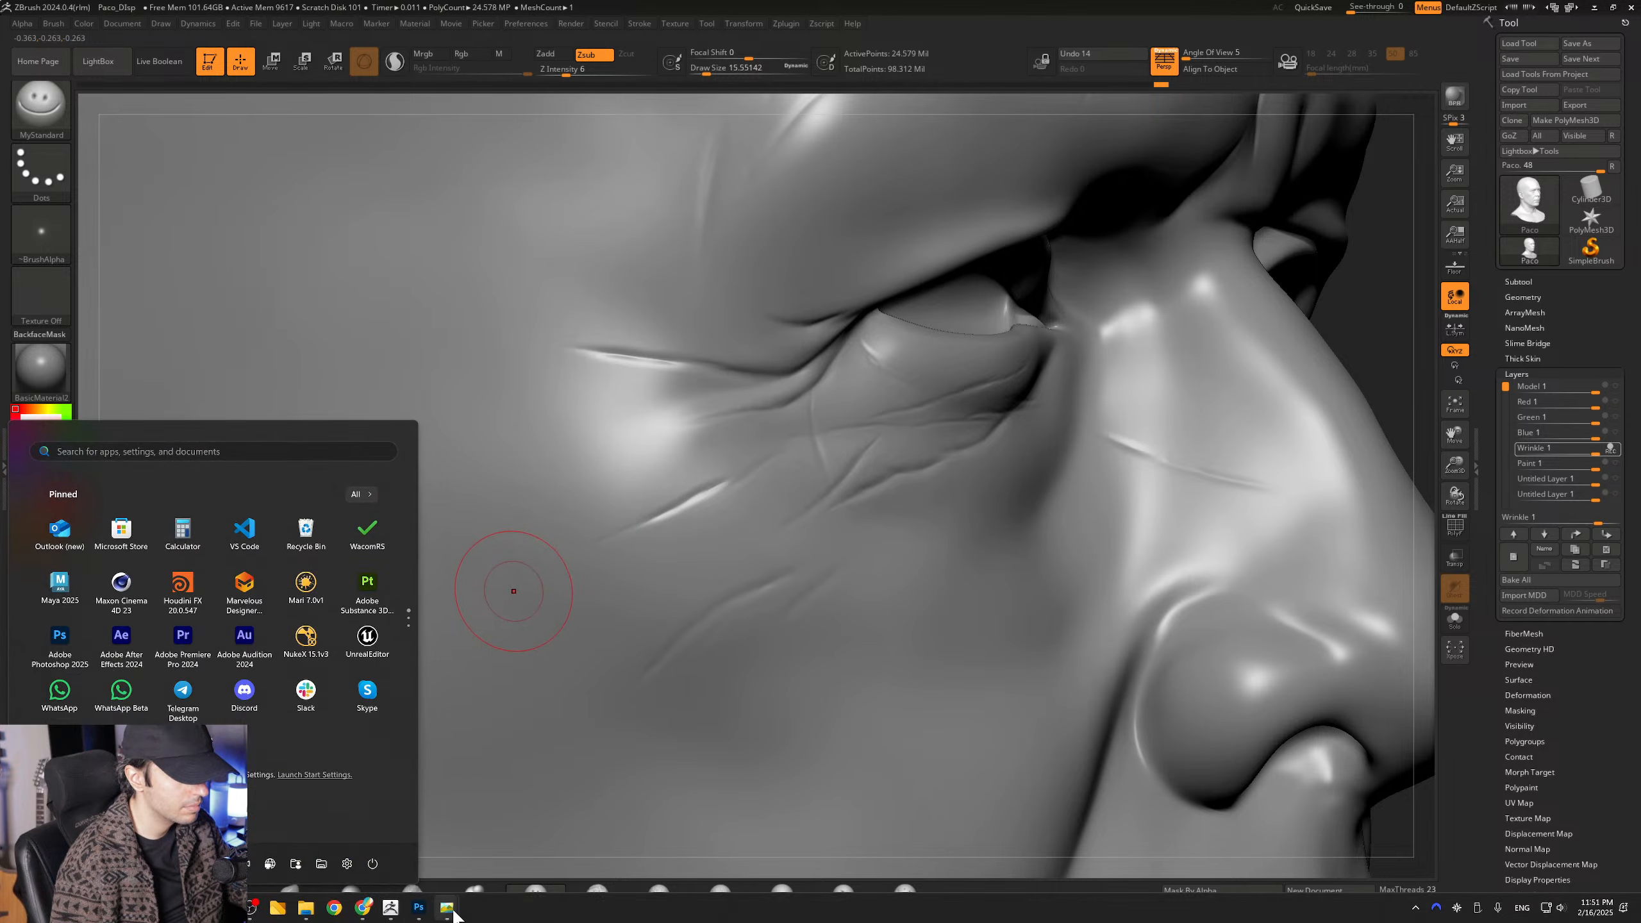
{"action": "mouse_move", "coordinate": [452, 912]}
{"action": "left_click", "coordinate": [644, 867]}
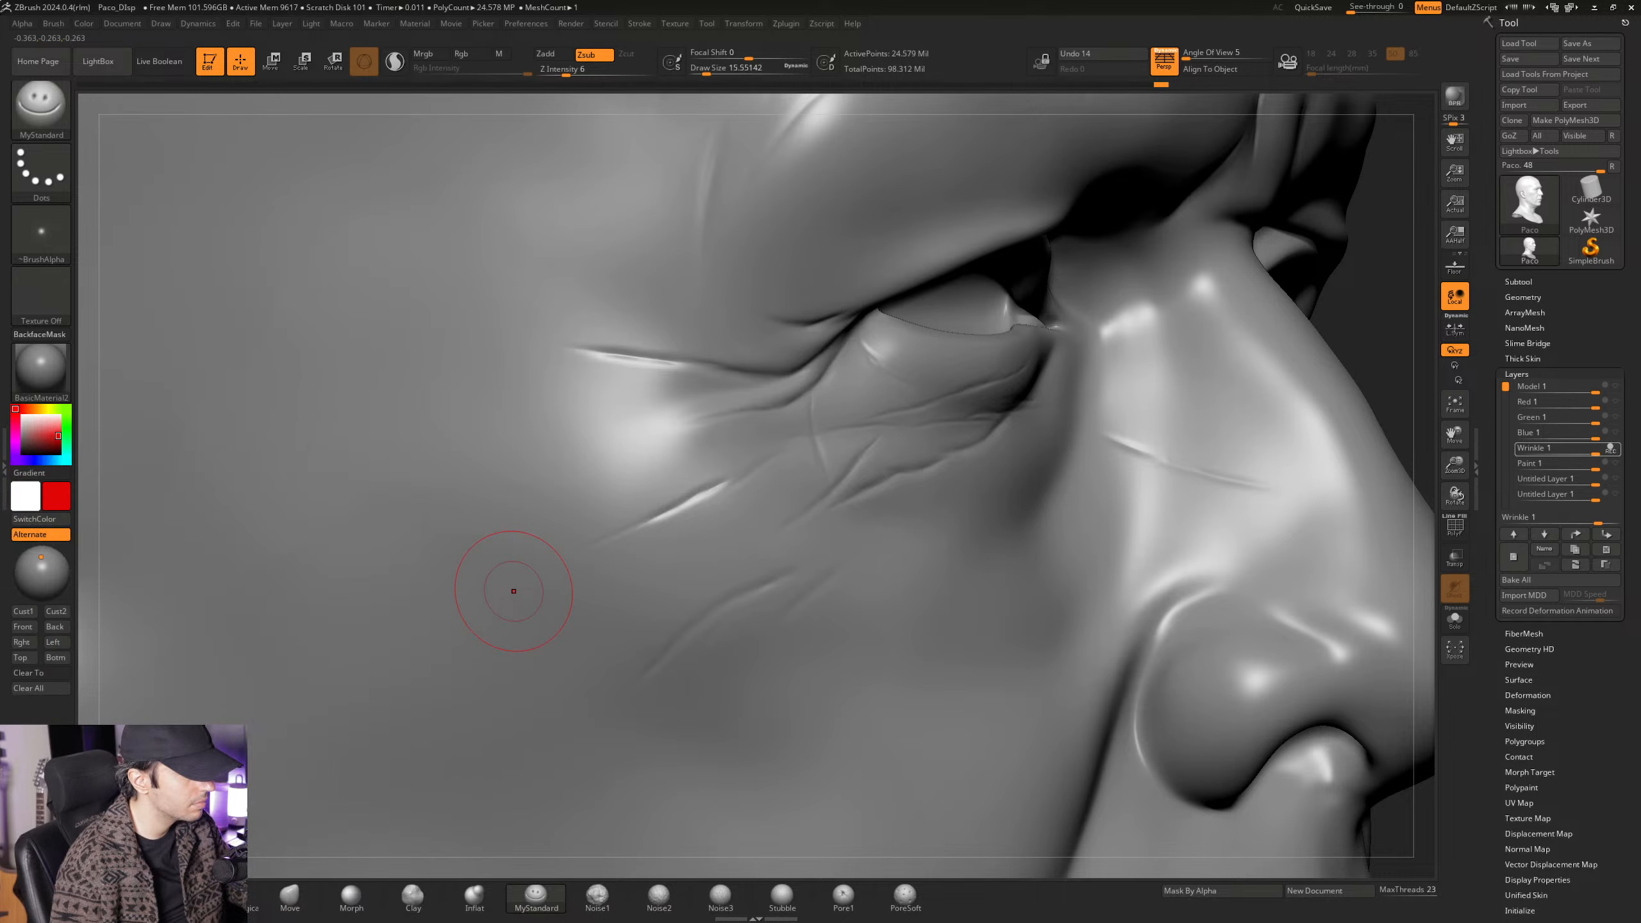
{"action": "right_click_drag", "start_coordinate": [696, 593], "coordinate": [758, 440]}
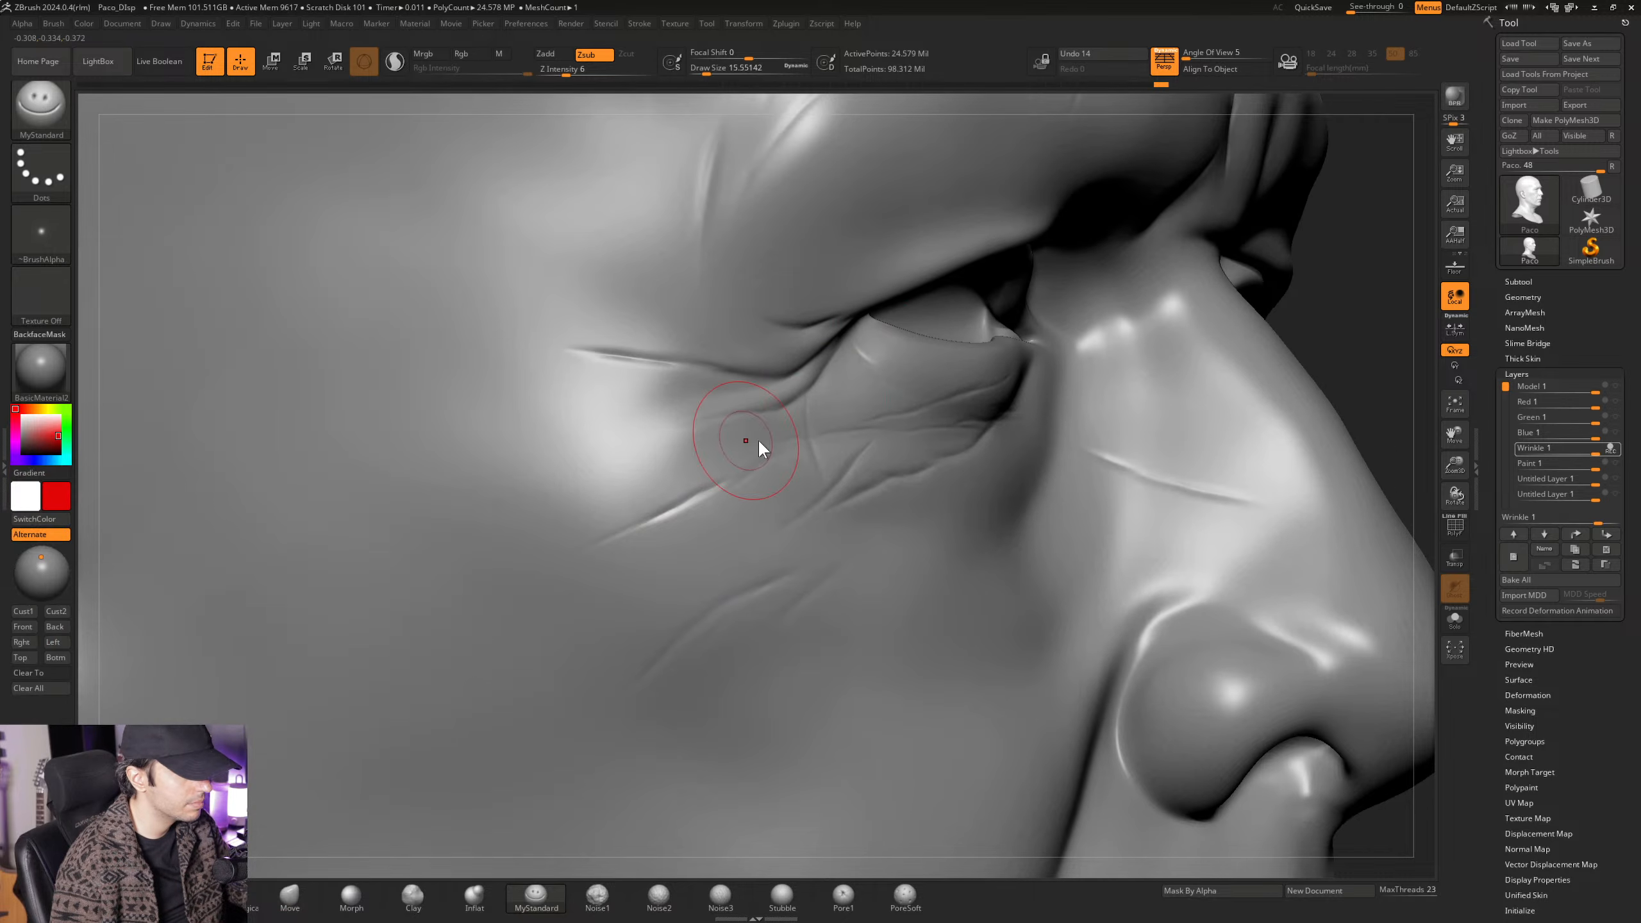
{"action": "mouse_move", "coordinate": [679, 536]}
{"action": "right_mouse_down"}
{"action": "mouse_move", "coordinate": [732, 567]}
{"action": "mouse_move", "coordinate": [717, 542]}
{"action": "right_mouse_up"}
{"action": "mouse_move", "coordinate": [673, 595]}
{"action": "left_mouse_down"}
{"action": "mouse_move", "coordinate": [782, 571]}
{"action": "mouse_move", "coordinate": [710, 595]}
{"action": "left_mouse_up"}
{"action": "key", "text": "space"}
{"action": "right_click_drag", "start_coordinate": [695, 590], "coordinate": [704, 592]}
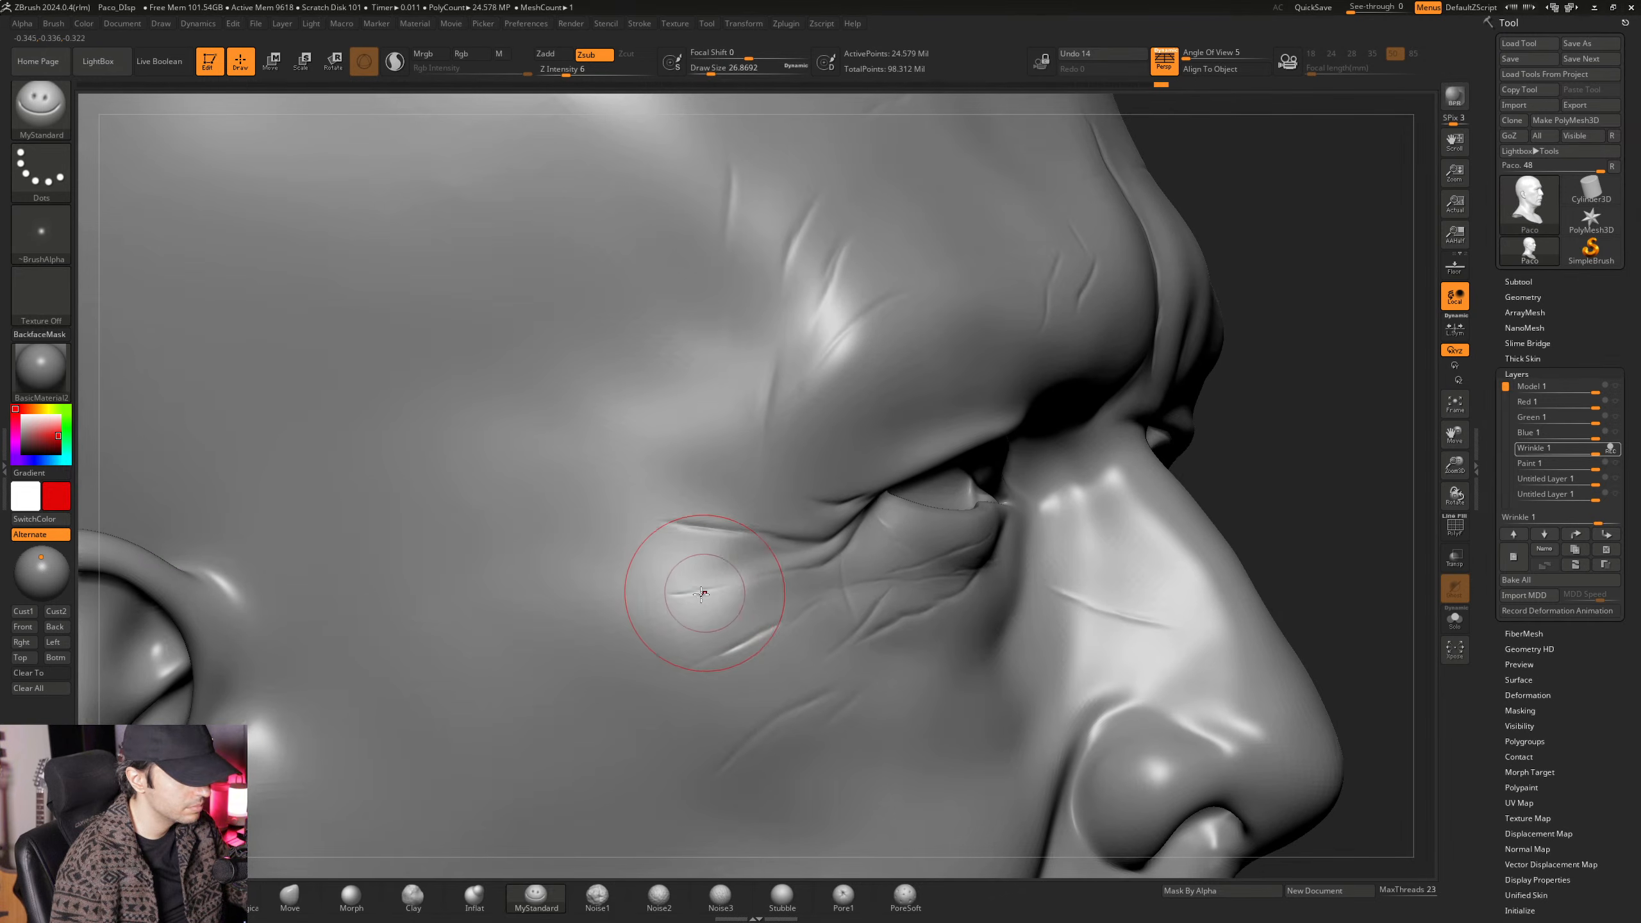
{"action": "left_click_drag", "start_coordinate": [648, 598], "coordinate": [742, 582]}
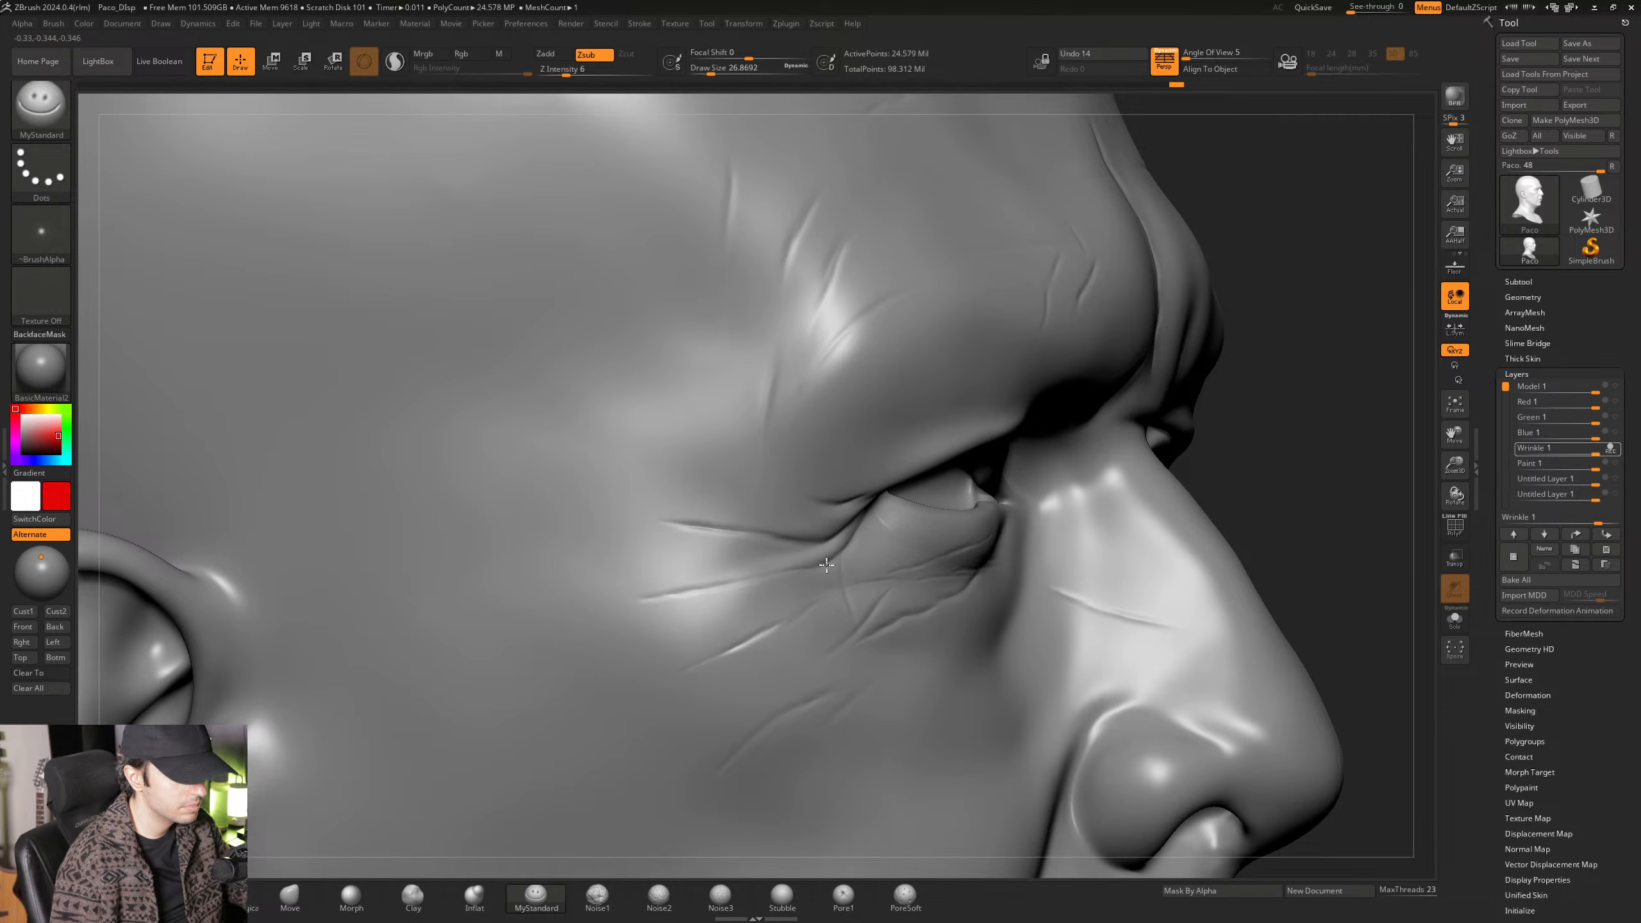
Show the Blue, Green and Red detail layers together with the Wrinkle layer and inspect the wrinkles around the right eye.
{"action": "mouse_move", "coordinate": [827, 565]}
{"action": "right_mouse_down"}
{"action": "mouse_move", "coordinate": [679, 588]}
{"action": "mouse_move", "coordinate": [814, 575]}
{"action": "mouse_move", "coordinate": [780, 543]}
{"action": "mouse_move", "coordinate": [722, 549]}
{"action": "mouse_move", "coordinate": [755, 556]}
{"action": "mouse_move", "coordinate": [1008, 458]}
{"action": "right_mouse_up"}
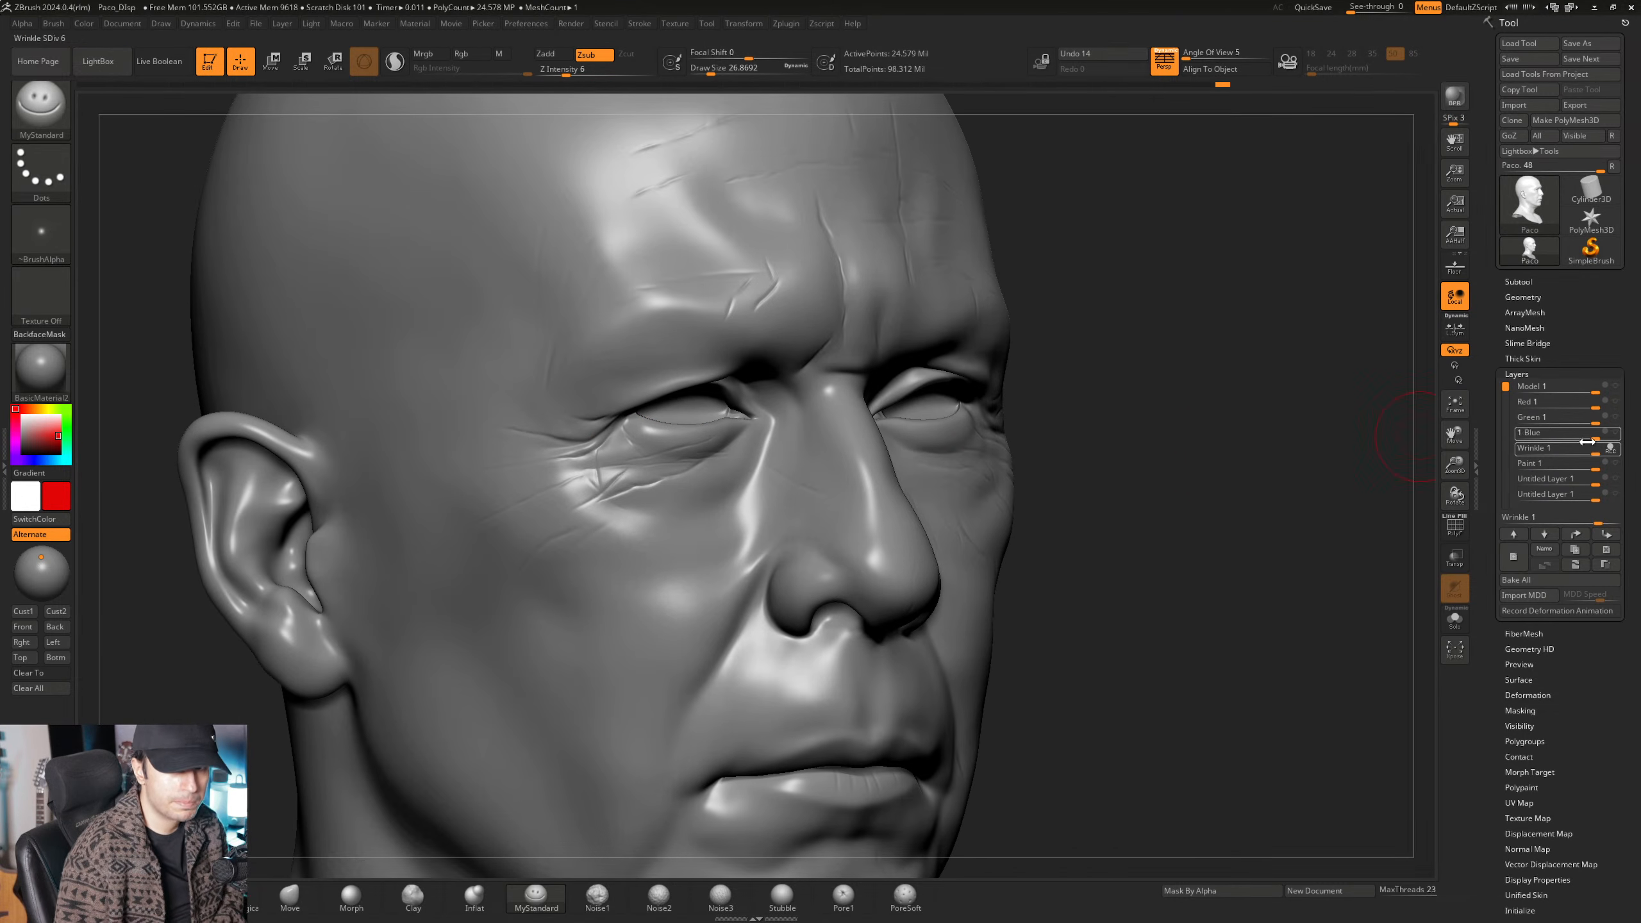
{"action": "mouse_move", "coordinate": [1611, 440]}
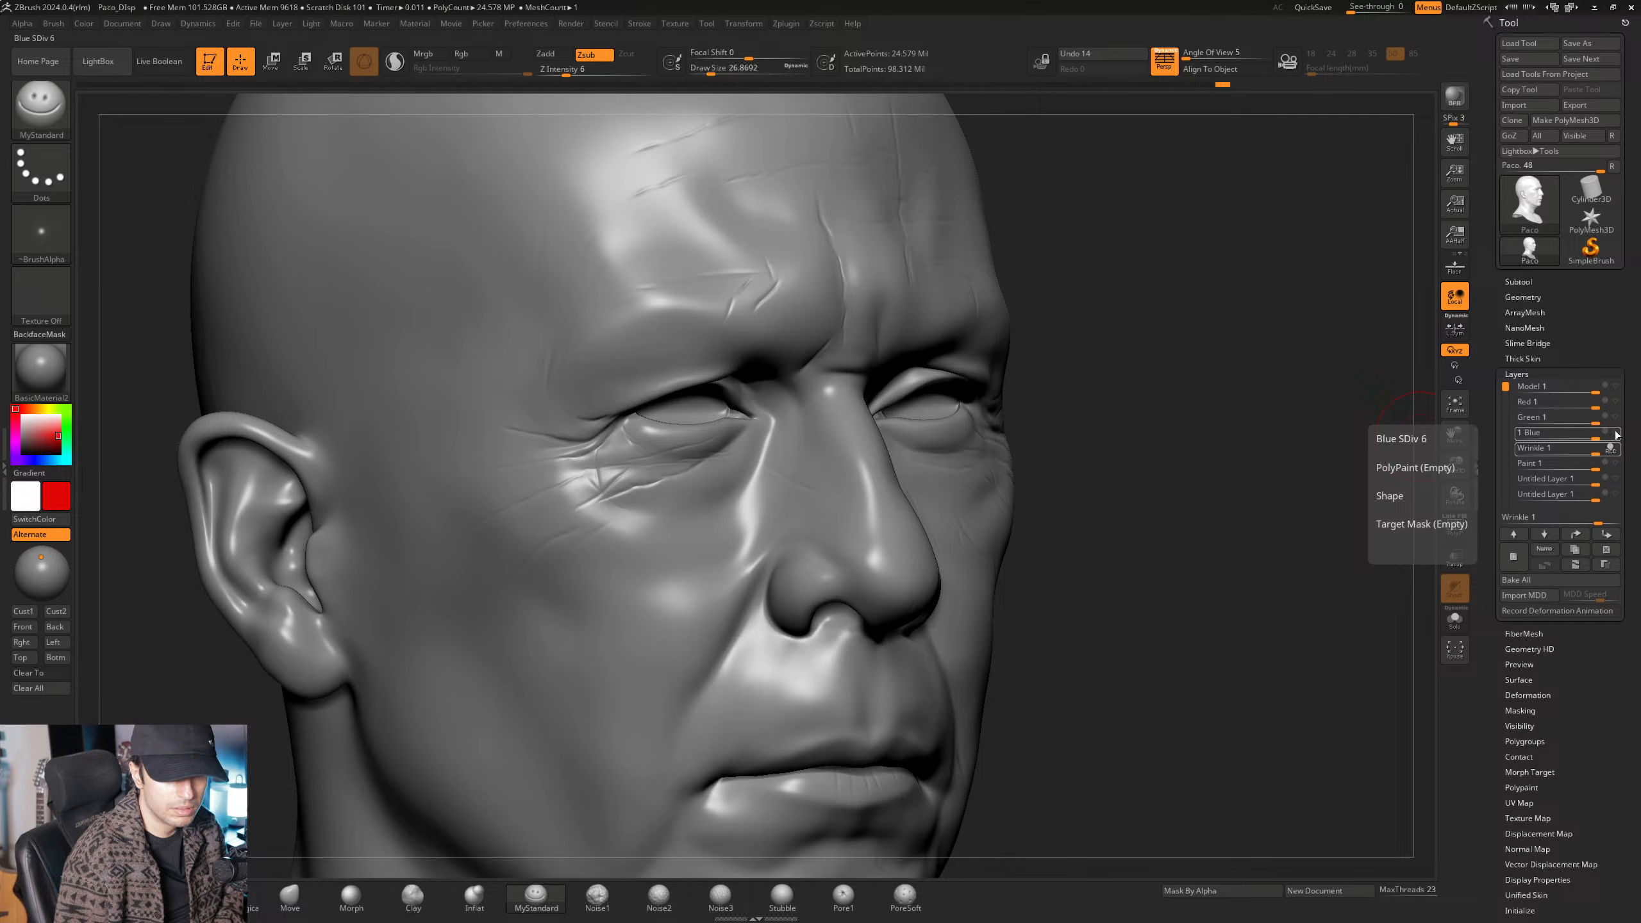
{"action": "left_click", "coordinate": [1616, 434]}
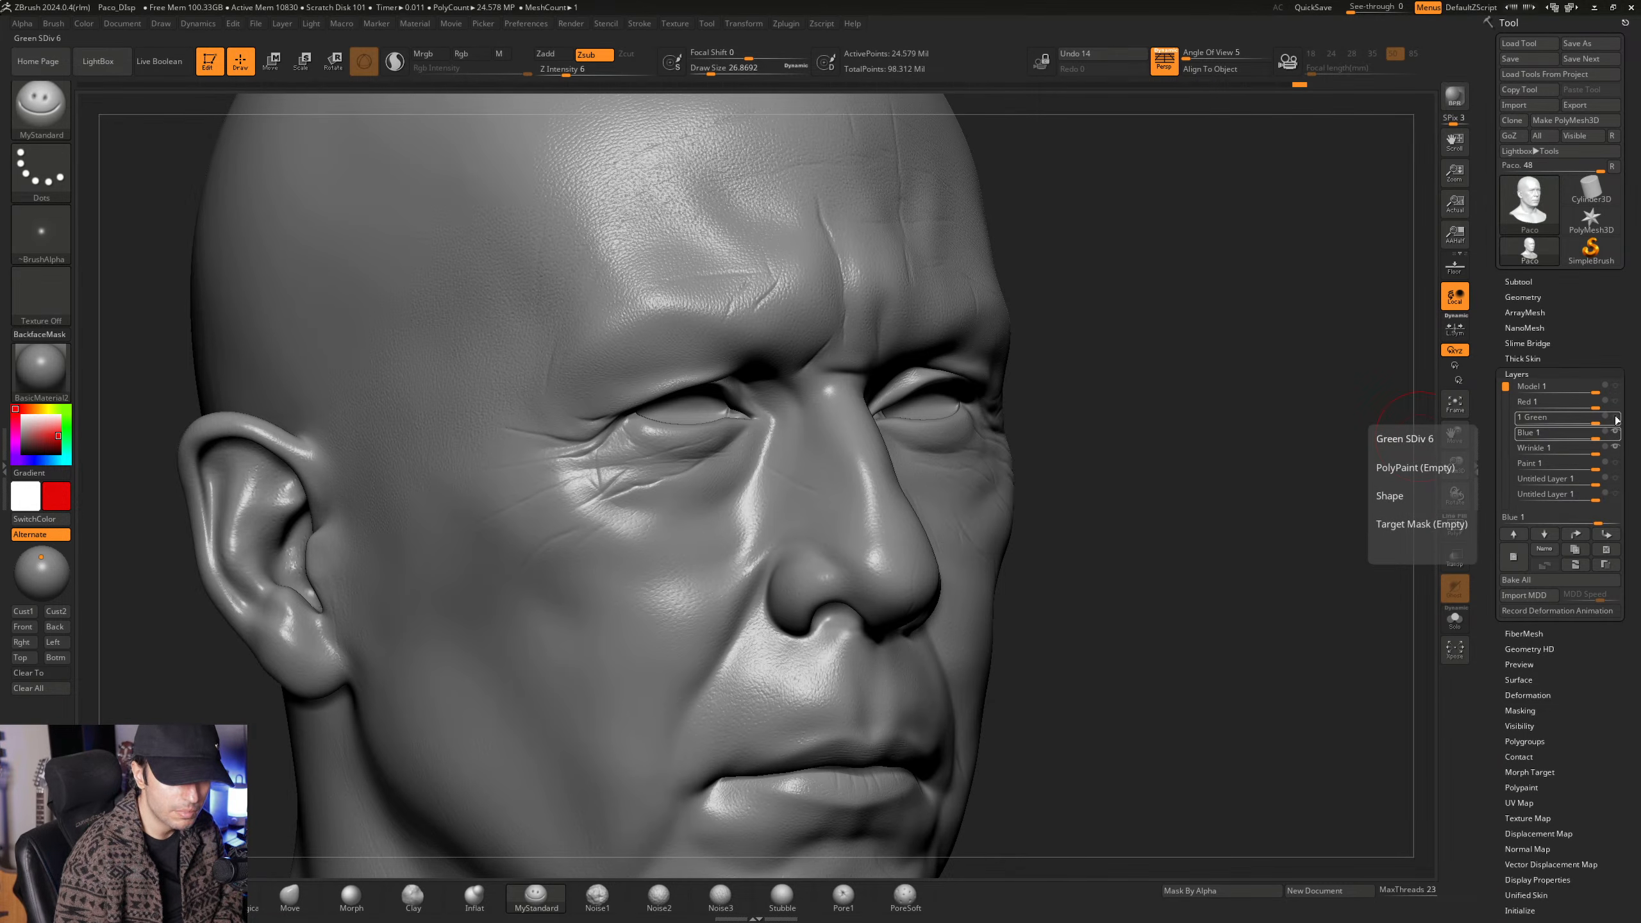
{"action": "left_click", "coordinate": [1616, 414]}
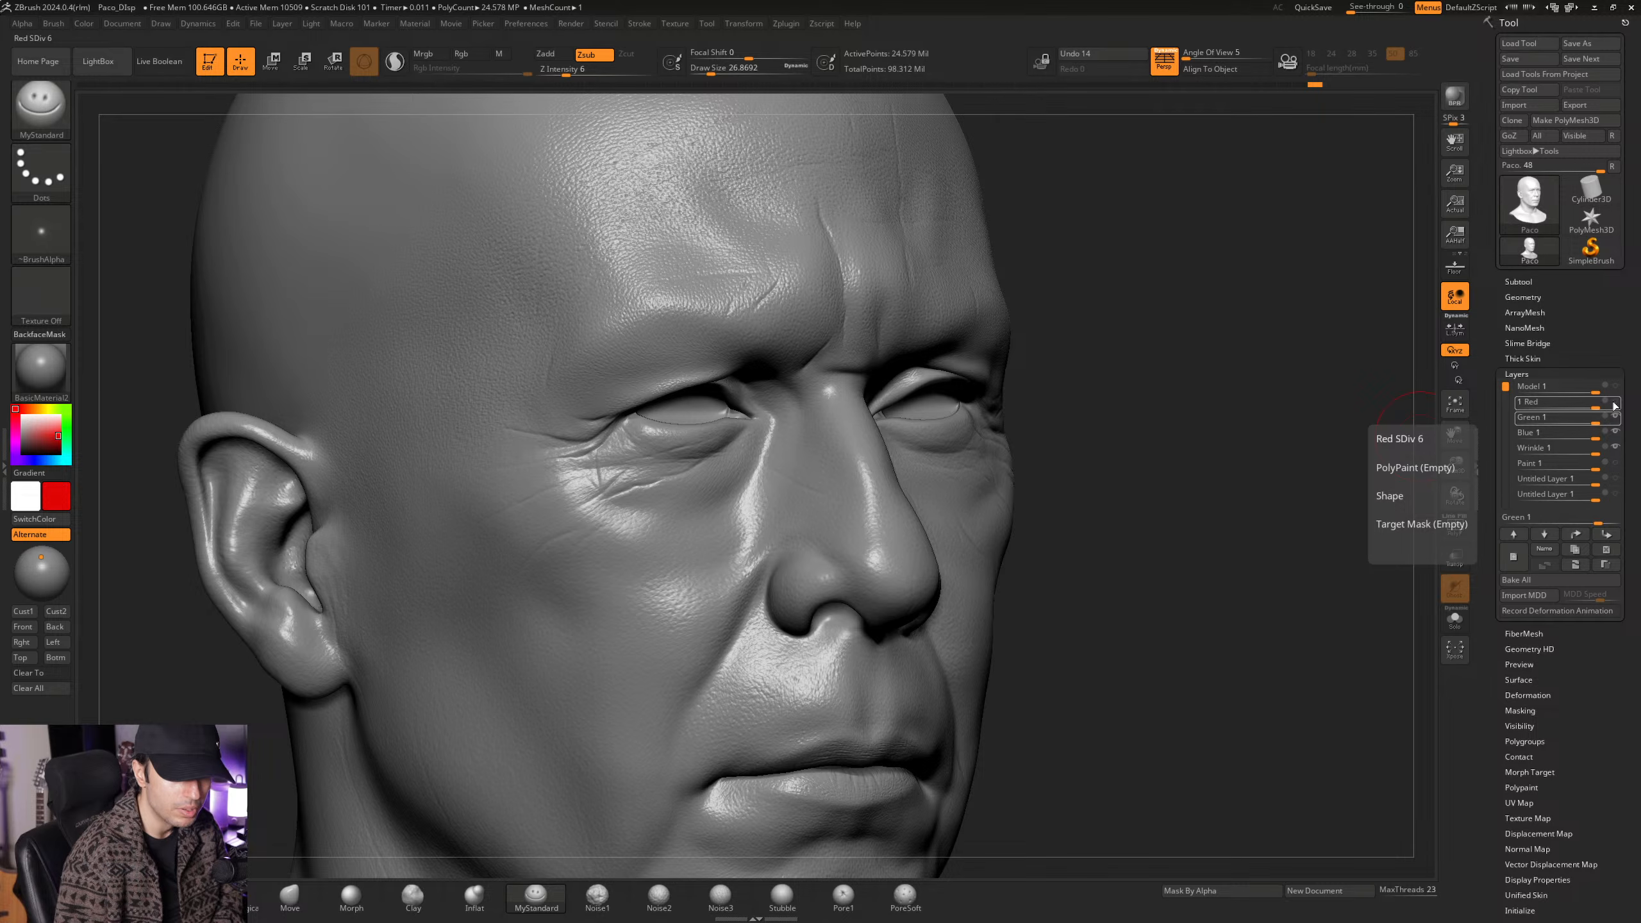
{"action": "left_click", "coordinate": [1615, 404]}
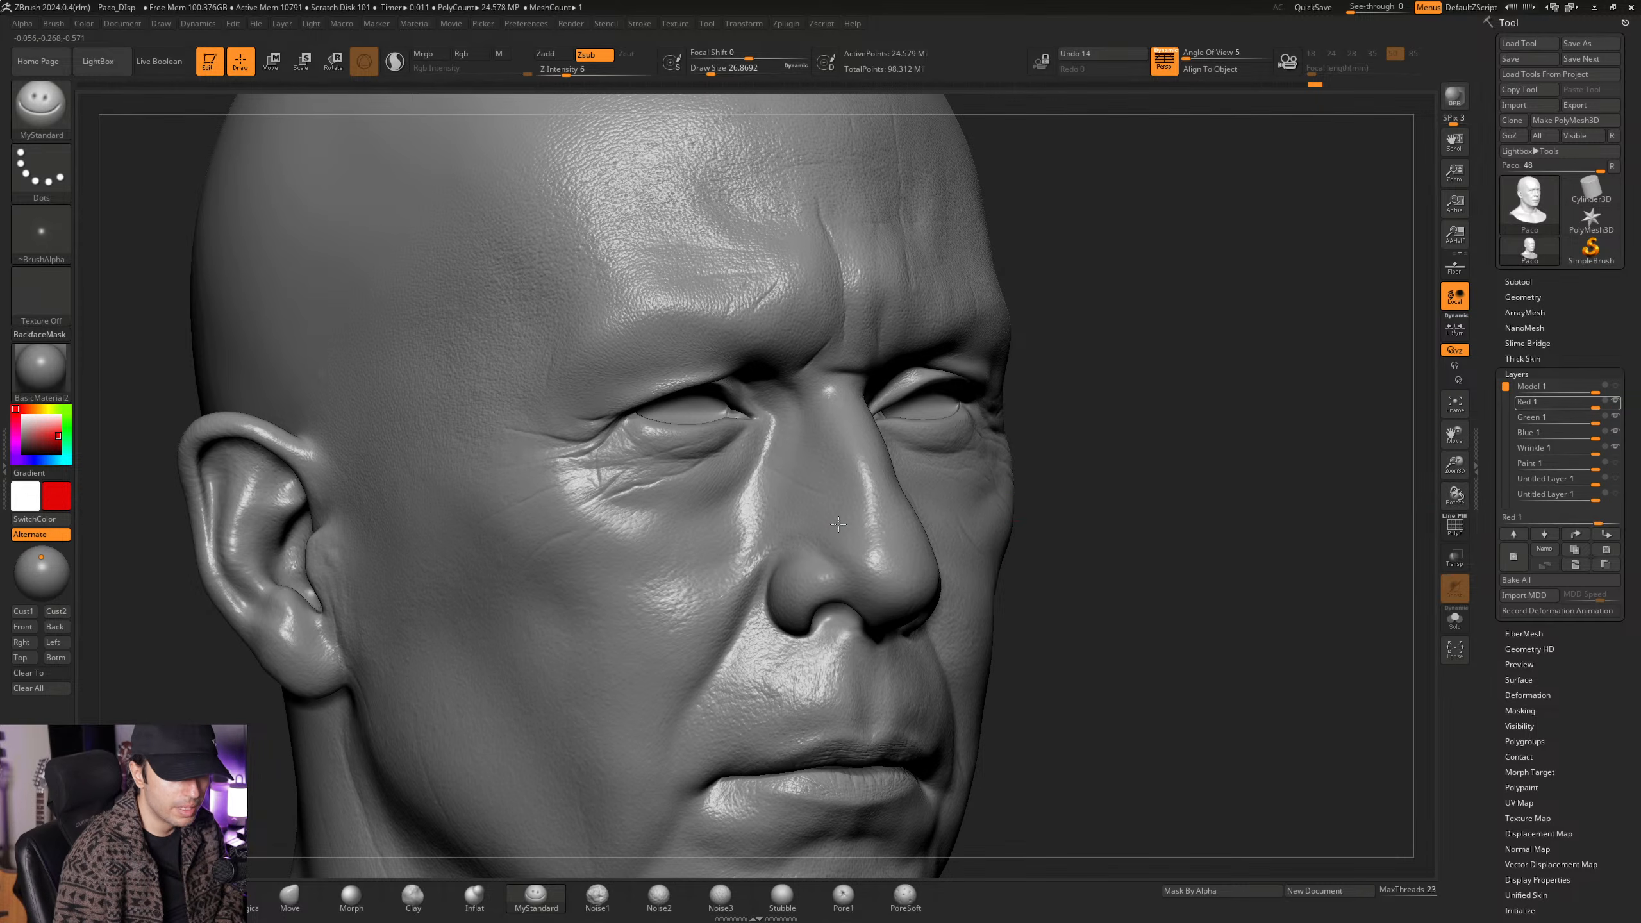
{"action": "mouse_move", "coordinate": [838, 525]}
{"action": "right_mouse_down"}
{"action": "mouse_move", "coordinate": [762, 494]}
{"action": "mouse_move", "coordinate": [836, 489]}
{"action": "right_mouse_up"}
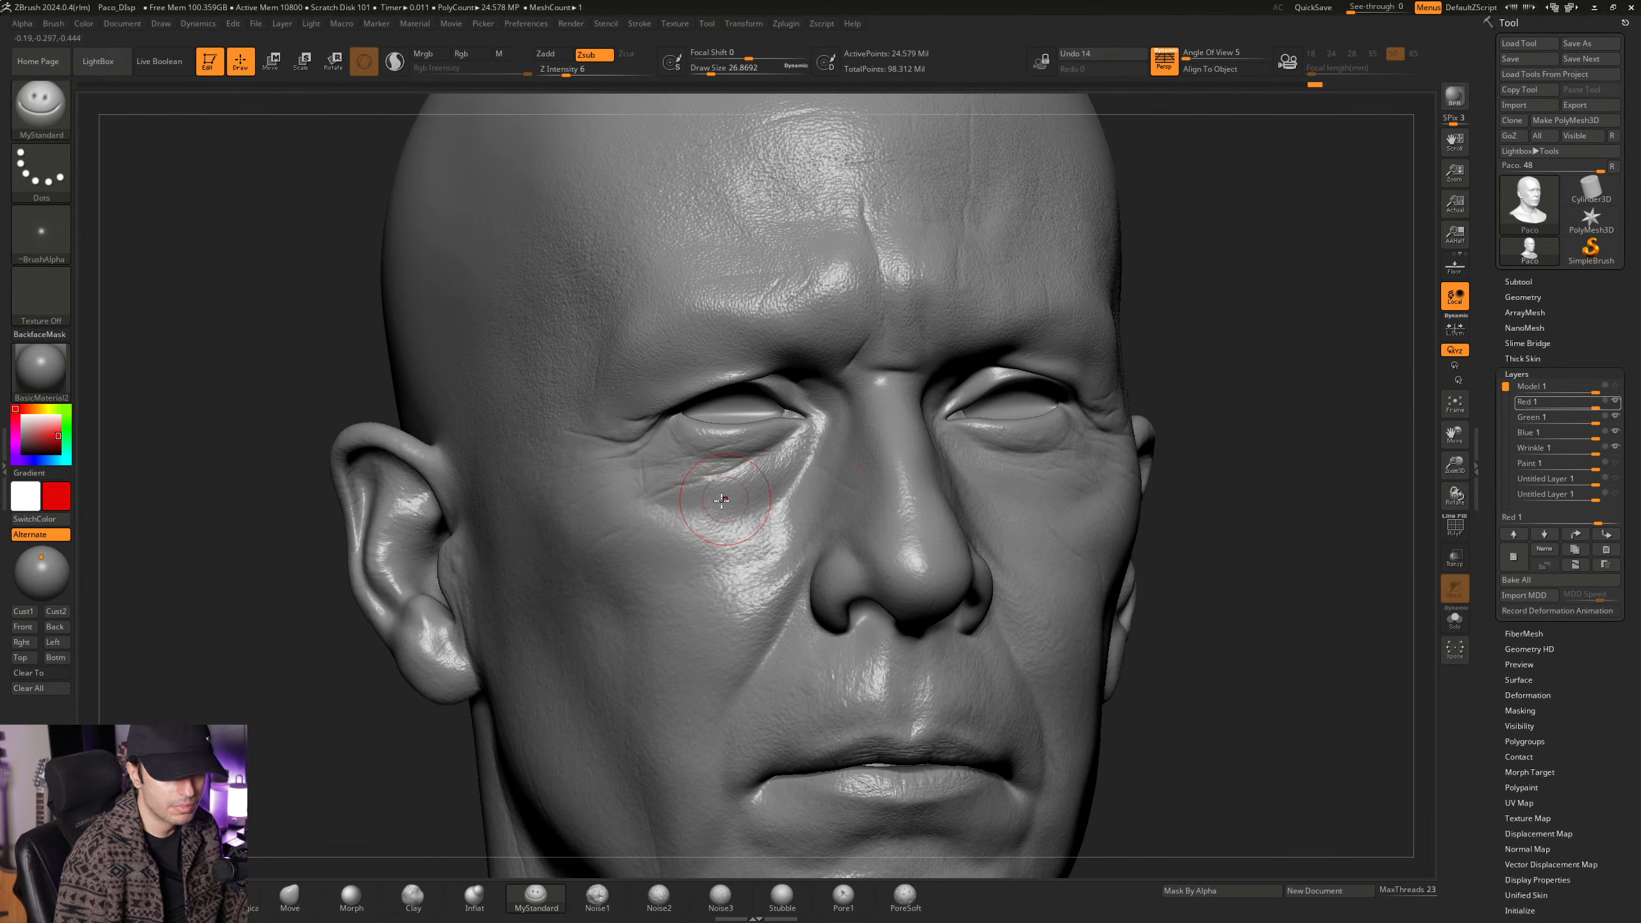
{"action": "mouse_move", "coordinate": [722, 501]}
{"action": "right_mouse_down", "text": "ctrl"}
{"action": "mouse_move", "coordinate": [636, 476]}
{"action": "mouse_move", "coordinate": [762, 496]}
{"action": "right_mouse_up", "text": "ctrl"}
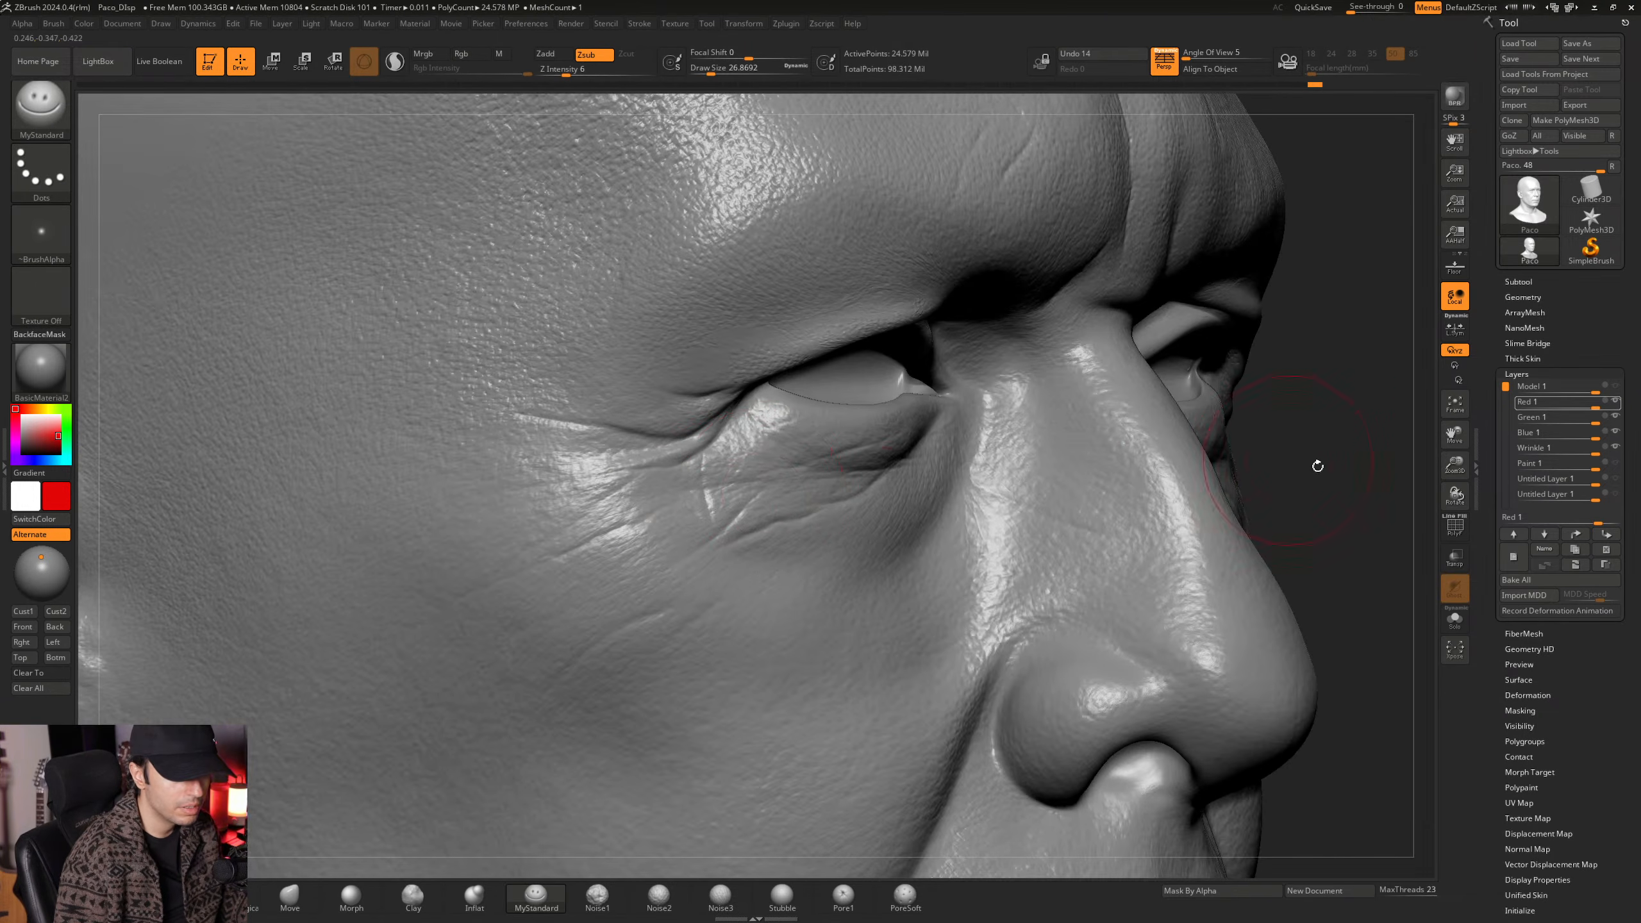
Put the Wrinkle layer back into recording and refine the right eye's crow's feet at a draw size of about 21.6.
{"action": "left_click", "coordinate": [1610, 450]}
{"action": "right_click_drag", "start_coordinate": [1002, 420], "coordinate": [771, 440]}
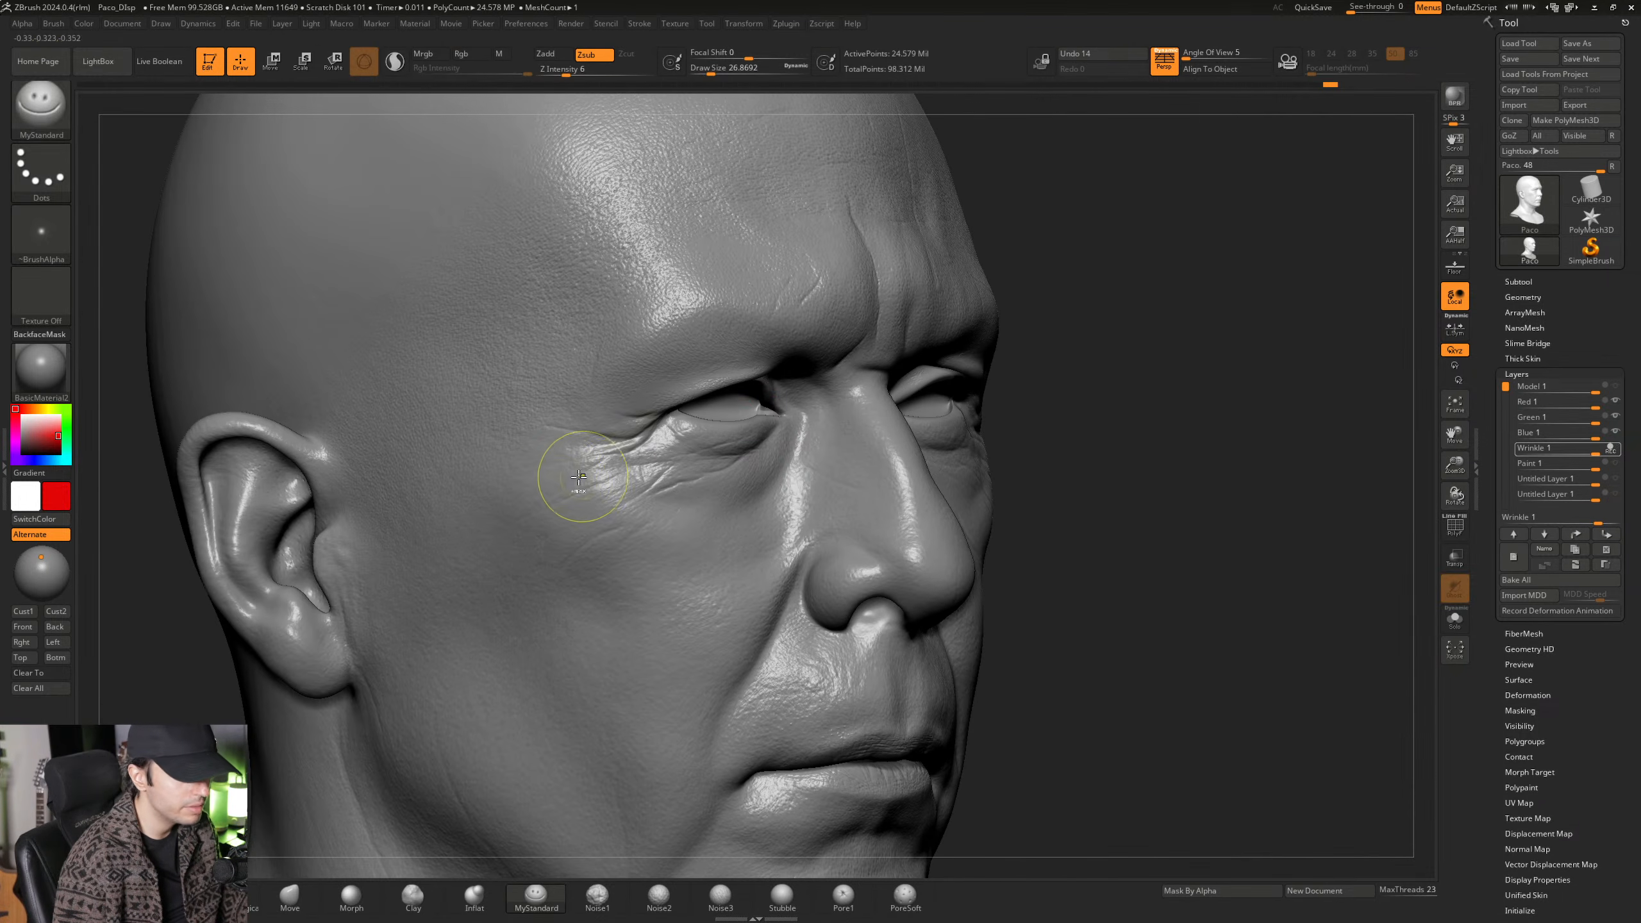
{"action": "mouse_move", "coordinate": [578, 477]}
{"action": "right_mouse_down", "text": "ctrl"}
{"action": "mouse_move", "coordinate": [654, 463]}
{"action": "mouse_move", "coordinate": [756, 553]}
{"action": "mouse_move", "coordinate": [780, 506]}
{"action": "mouse_move", "coordinate": [823, 505]}
{"action": "mouse_move", "coordinate": [798, 520]}
{"action": "mouse_move", "coordinate": [753, 469]}
{"action": "right_mouse_up", "text": "ctrl"}
{"action": "key", "text": "space"}
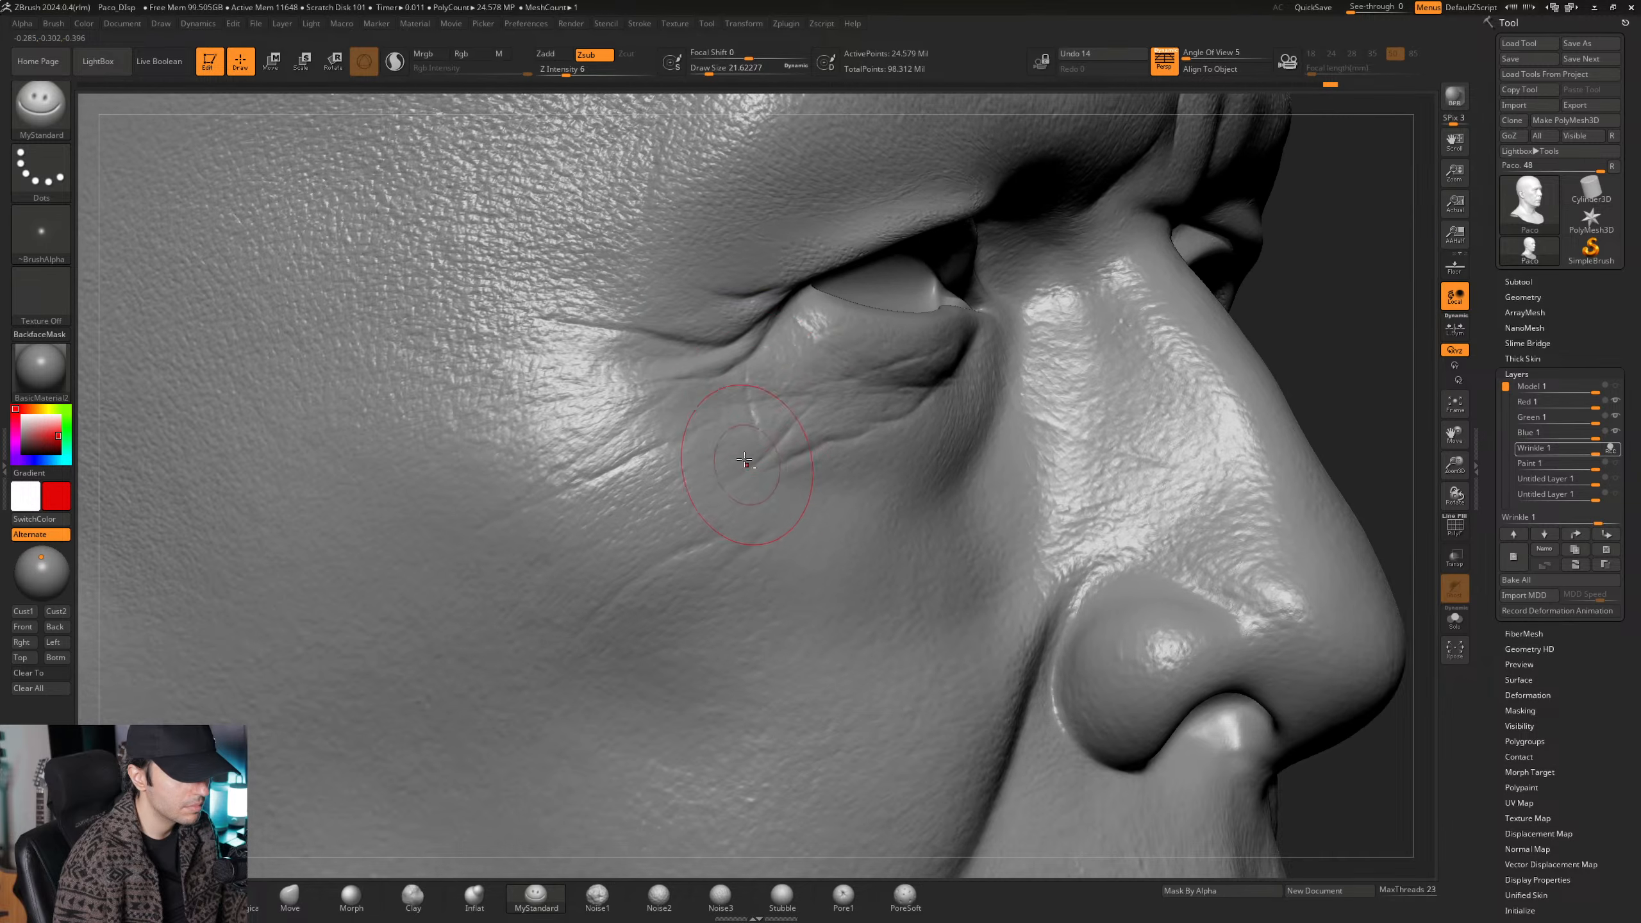
{"action": "mouse_move", "coordinate": [768, 401]}
{"action": "right_mouse_down", "text": "alt"}
{"action": "mouse_move", "coordinate": [824, 486]}
{"action": "mouse_move", "coordinate": [802, 524]}
{"action": "mouse_move", "coordinate": [757, 484]}
{"action": "mouse_move", "coordinate": [848, 515]}
{"action": "mouse_move", "coordinate": [734, 502]}
{"action": "right_mouse_up", "text": "alt"}
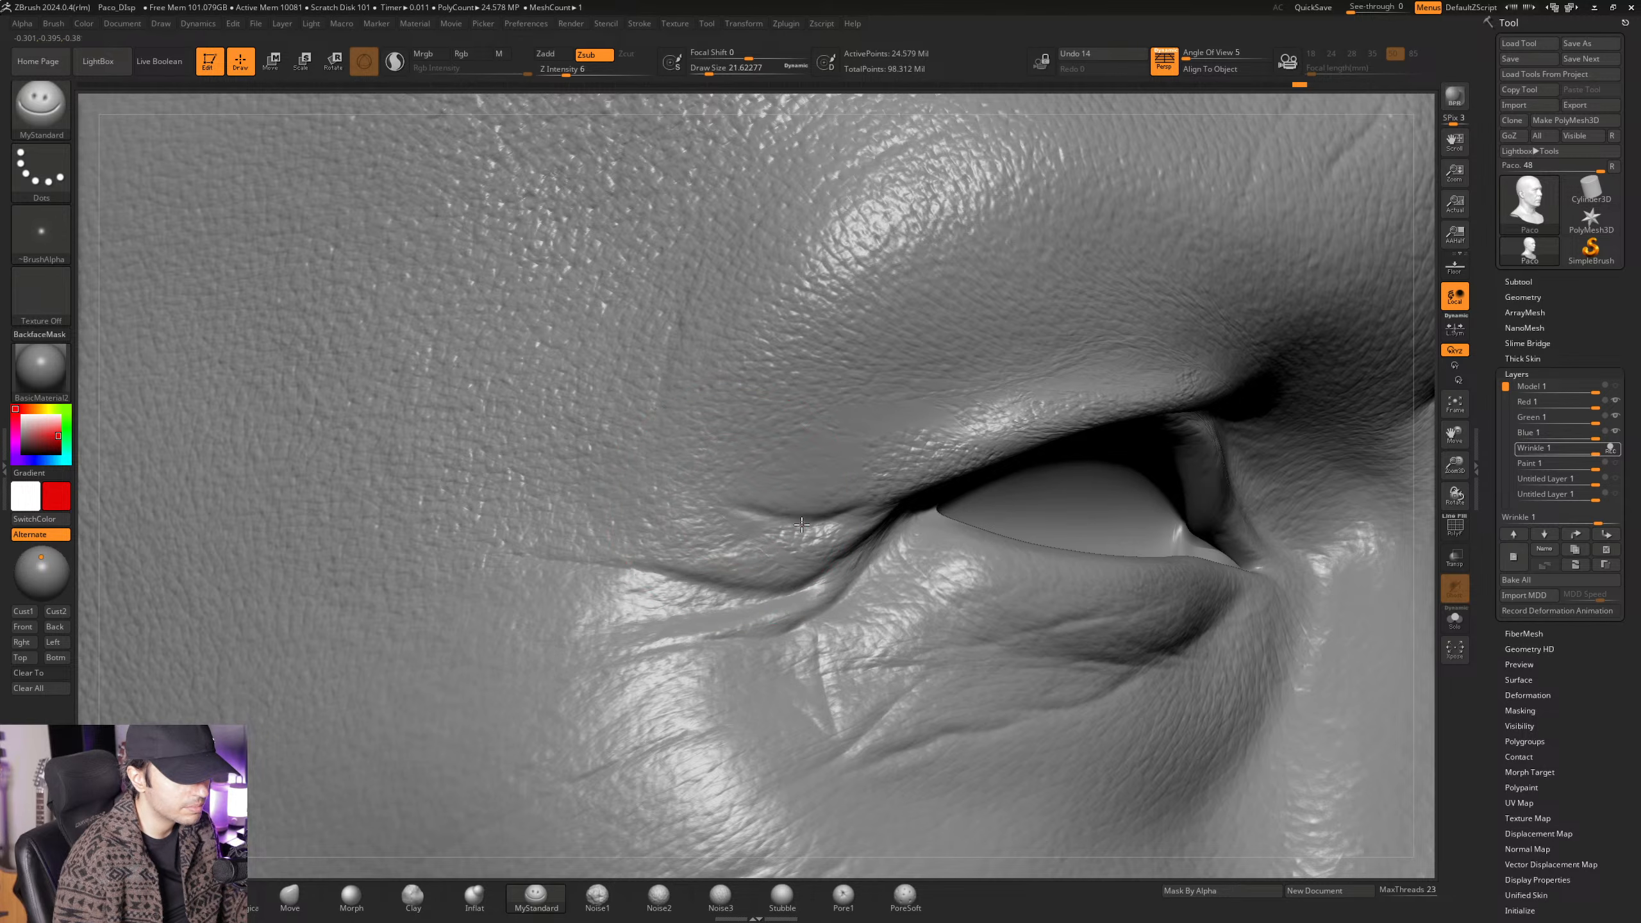
Set the draw size to about 11.7 and sharpen the short creases just above the right eye's outer corner.
{"action": "mouse_move", "coordinate": [830, 527]}
{"action": "right_mouse_down"}
{"action": "mouse_move", "coordinate": [708, 508]}
{"action": "mouse_move", "coordinate": [785, 514]}
{"action": "right_mouse_up"}
{"action": "key", "text": "space"}
{"action": "left_click_drag", "start_coordinate": [796, 528], "coordinate": [791, 528]}
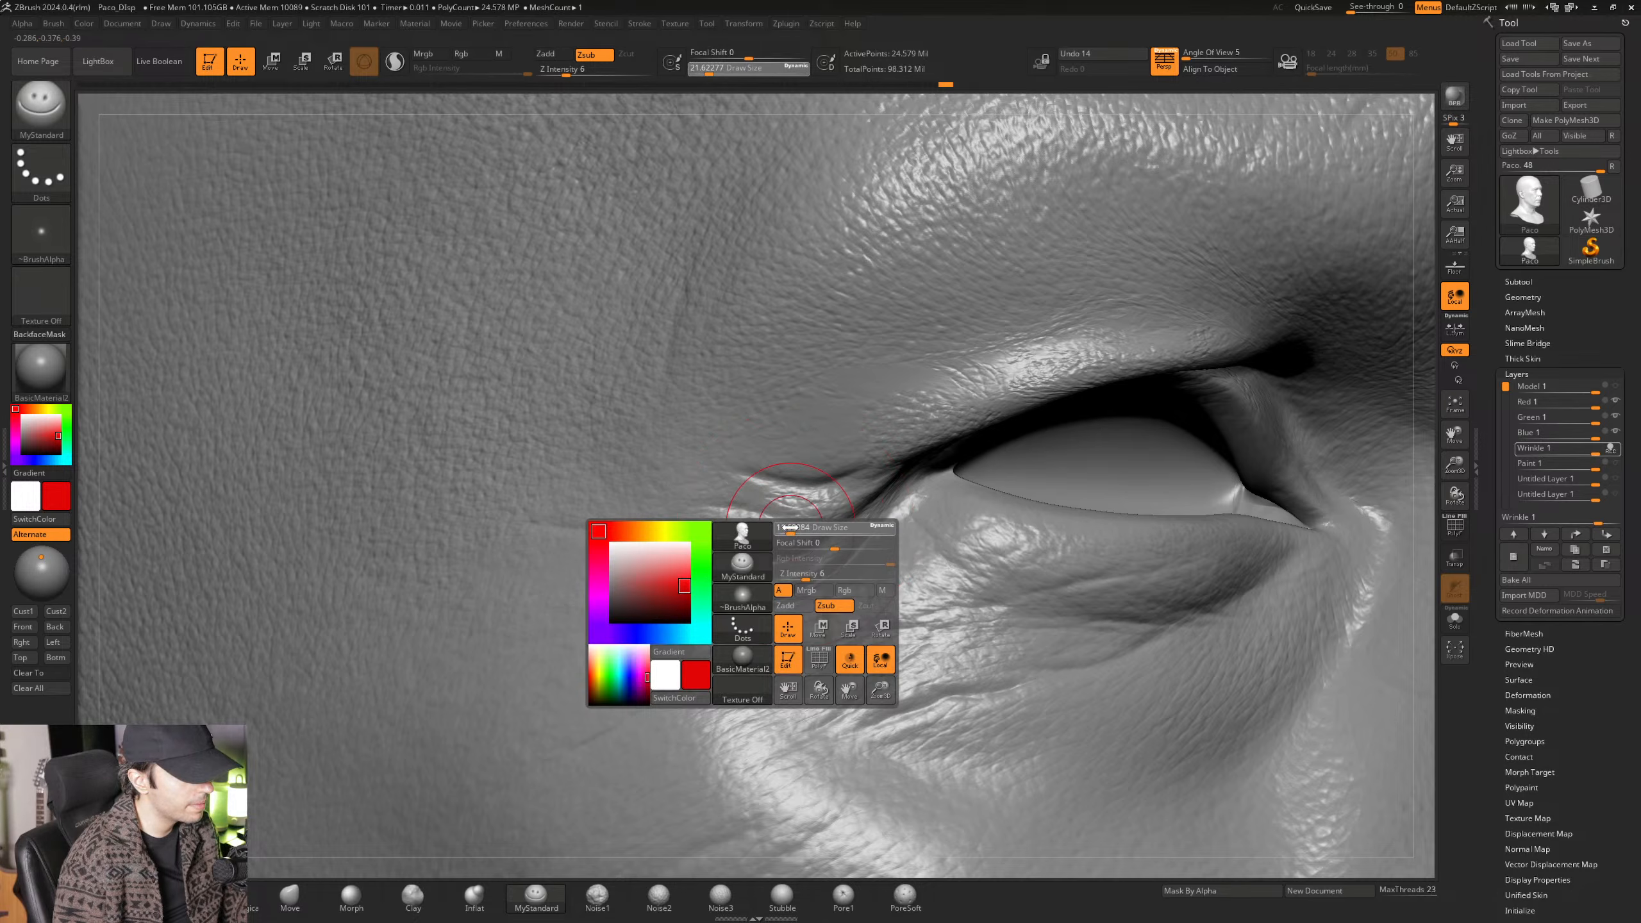
{"action": "mouse_move", "coordinate": [791, 525]}
{"action": "right_mouse_down"}
{"action": "mouse_move", "coordinate": [825, 481]}
{"action": "mouse_move", "coordinate": [818, 467]}
{"action": "mouse_move", "coordinate": [769, 491]}
{"action": "mouse_move", "coordinate": [775, 475]}
{"action": "right_mouse_up"}
{"action": "mouse_move", "coordinate": [775, 475]}
{"action": "right_mouse_down"}
{"action": "mouse_move", "coordinate": [850, 493]}
{"action": "mouse_move", "coordinate": [762, 462]}
{"action": "mouse_move", "coordinate": [840, 475]}
{"action": "mouse_move", "coordinate": [958, 551]}
{"action": "mouse_move", "coordinate": [737, 582]}
{"action": "right_mouse_up"}
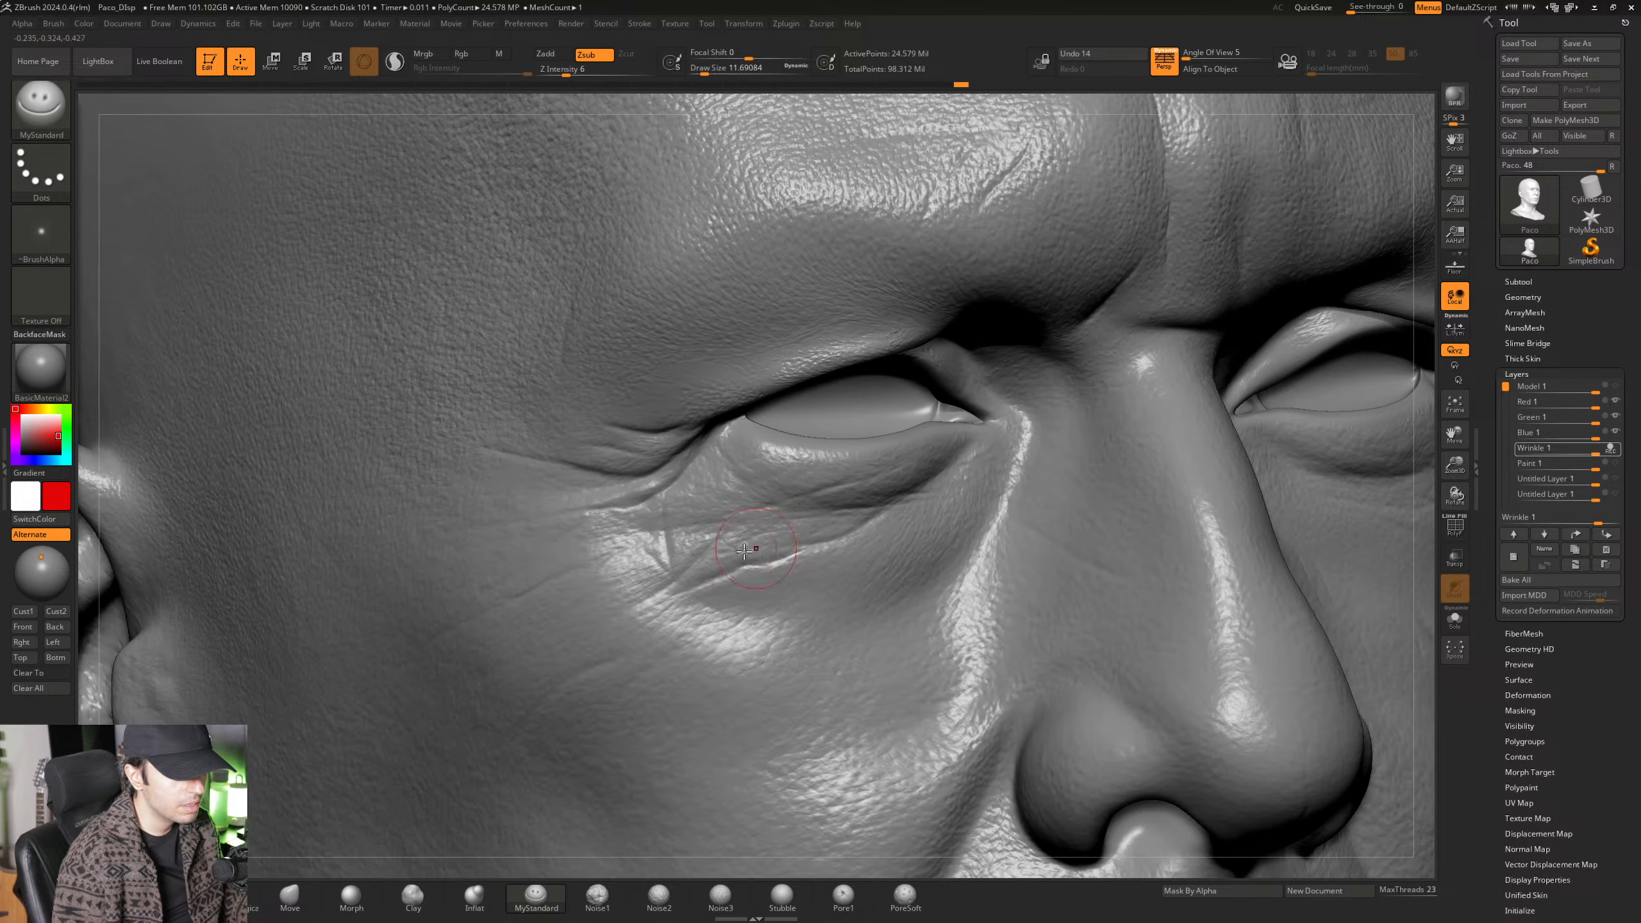
Set the draw size to about 17 and strengthen the creases running from beneath the right eye's outer corner toward the temple.
{"action": "key", "text": "space"}
{"action": "left_click_drag", "start_coordinate": [744, 562], "coordinate": [746, 561]}
{"action": "mouse_move", "coordinate": [750, 561]}
{"action": "right_mouse_down"}
{"action": "mouse_move", "coordinate": [795, 530]}
{"action": "mouse_move", "coordinate": [788, 514]}
{"action": "mouse_move", "coordinate": [846, 533]}
{"action": "mouse_move", "coordinate": [790, 514]}
{"action": "mouse_move", "coordinate": [812, 514]}
{"action": "mouse_move", "coordinate": [764, 522]}
{"action": "mouse_move", "coordinate": [779, 523]}
{"action": "right_mouse_up"}
{"action": "key", "text": "space"}
{"action": "left_click_drag", "start_coordinate": [781, 525], "coordinate": [777, 525]}
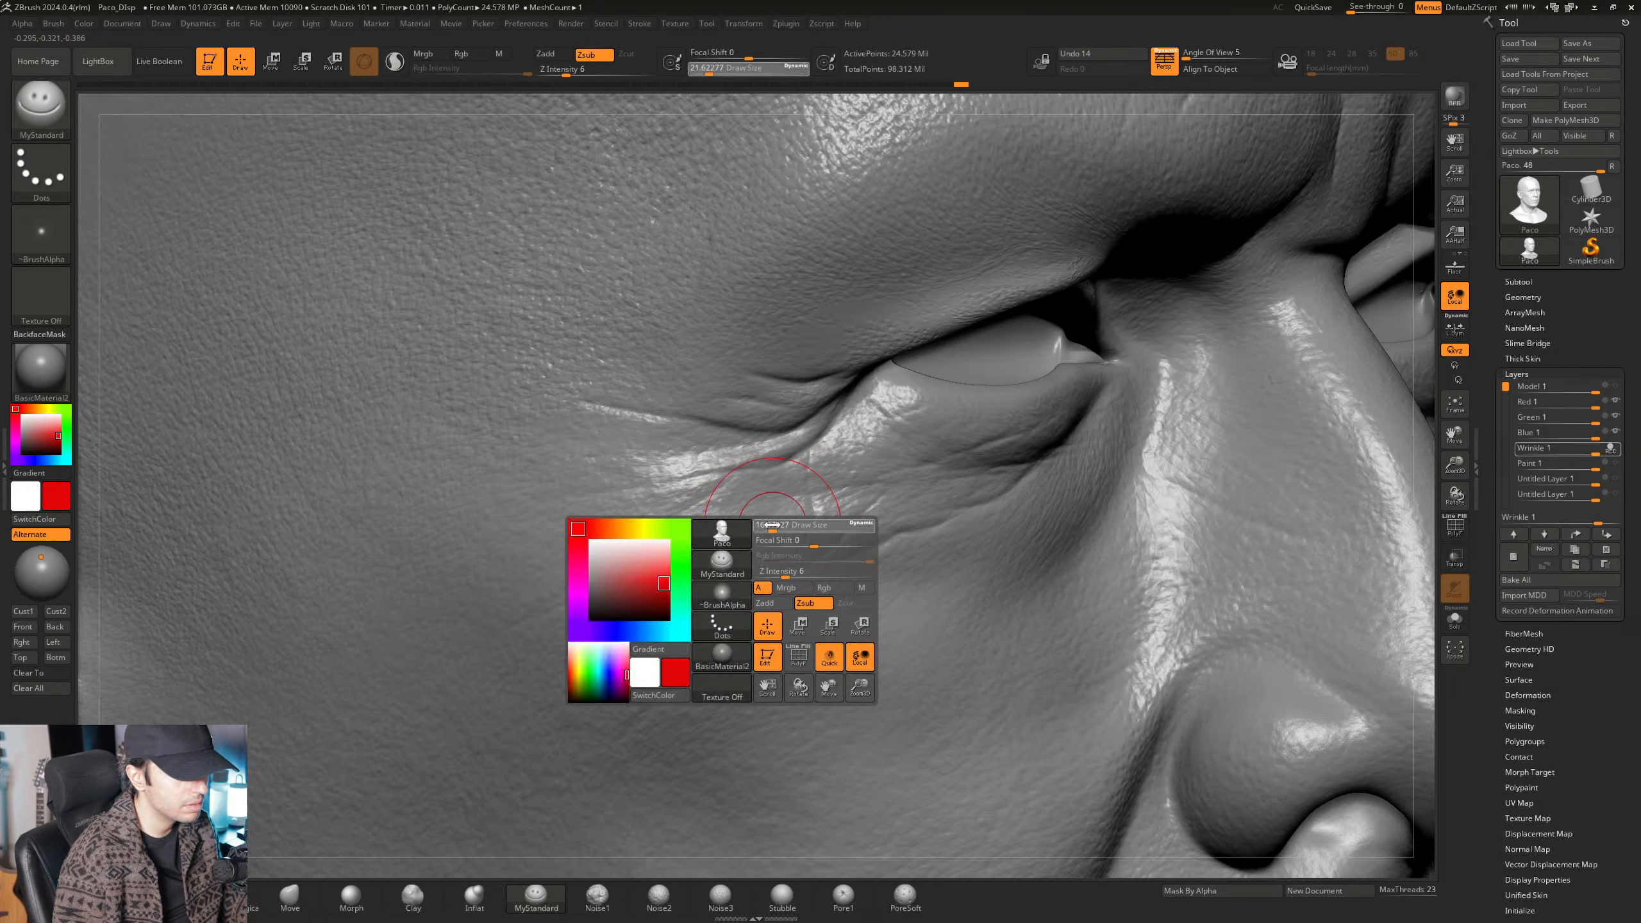
{"action": "mouse_move", "coordinate": [777, 525]}
{"action": "right_mouse_down"}
{"action": "mouse_move", "coordinate": [752, 560]}
{"action": "mouse_move", "coordinate": [791, 545]}
{"action": "mouse_move", "coordinate": [772, 502]}
{"action": "mouse_move", "coordinate": [913, 536]}
{"action": "mouse_move", "coordinate": [749, 525]}
{"action": "right_mouse_up"}
{"action": "key", "text": "space"}
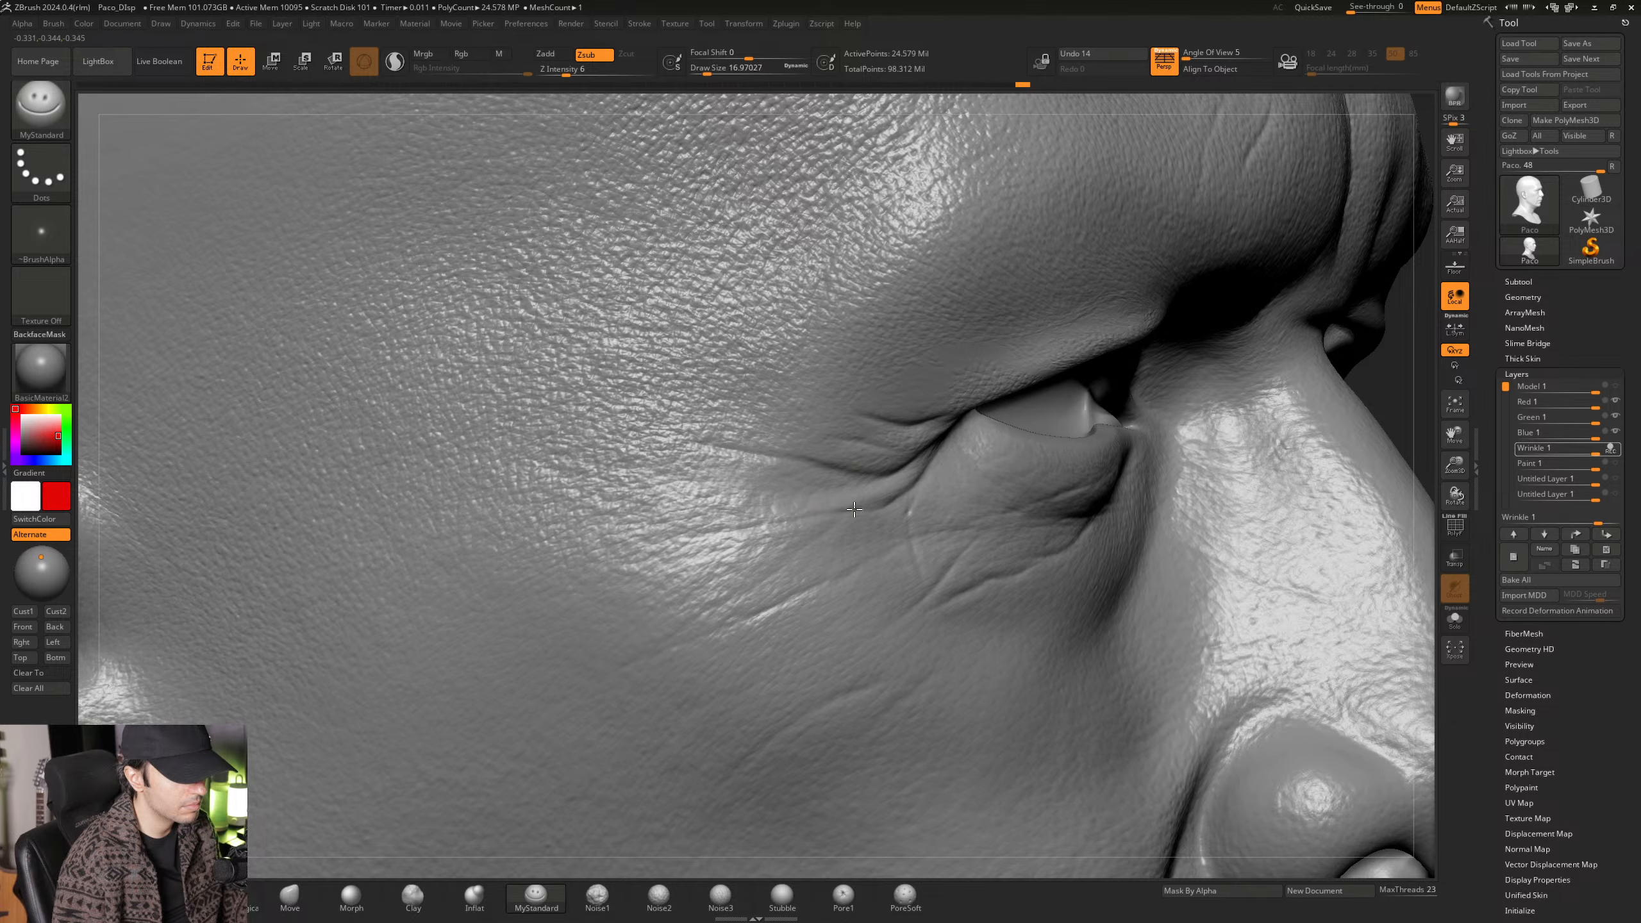
Set the draw size to about 25.7 and soften and extend the diagonal creases on the upper cheek below the crow's feet.
{"action": "mouse_move", "coordinate": [802, 526]}
{"action": "right_mouse_down"}
{"action": "mouse_move", "coordinate": [859, 532]}
{"action": "mouse_move", "coordinate": [729, 540]}
{"action": "mouse_move", "coordinate": [797, 523]}
{"action": "mouse_move", "coordinate": [775, 522]}
{"action": "mouse_move", "coordinate": [842, 561]}
{"action": "mouse_move", "coordinate": [859, 511]}
{"action": "mouse_move", "coordinate": [933, 561]}
{"action": "mouse_move", "coordinate": [843, 565]}
{"action": "mouse_move", "coordinate": [805, 495]}
{"action": "mouse_move", "coordinate": [810, 541]}
{"action": "mouse_move", "coordinate": [736, 556]}
{"action": "mouse_move", "coordinate": [766, 588]}
{"action": "mouse_move", "coordinate": [865, 494]}
{"action": "mouse_move", "coordinate": [811, 543]}
{"action": "right_mouse_up"}
{"action": "key", "text": "space"}
{"action": "left_click_drag", "start_coordinate": [811, 542], "coordinate": [817, 541]}
{"action": "mouse_move", "coordinate": [814, 516]}
{"action": "right_mouse_down"}
{"action": "mouse_move", "coordinate": [828, 573]}
{"action": "mouse_move", "coordinate": [898, 554]}
{"action": "mouse_move", "coordinate": [828, 546]}
{"action": "right_mouse_up"}
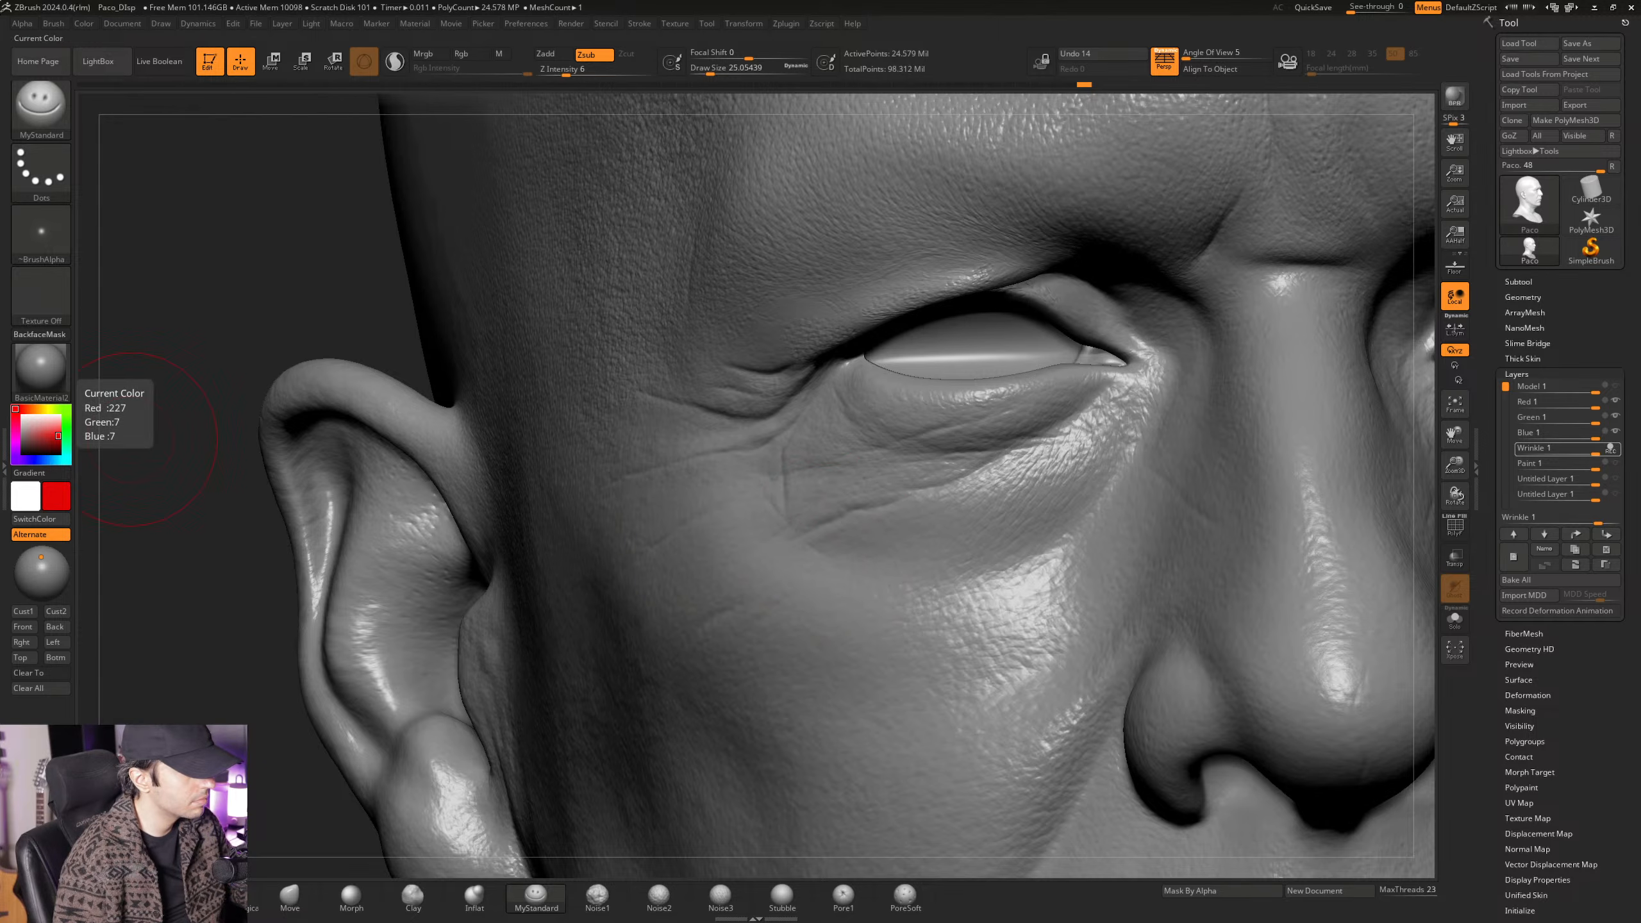
{"action": "right_click_drag", "start_coordinate": [557, 410], "coordinate": [636, 440]}
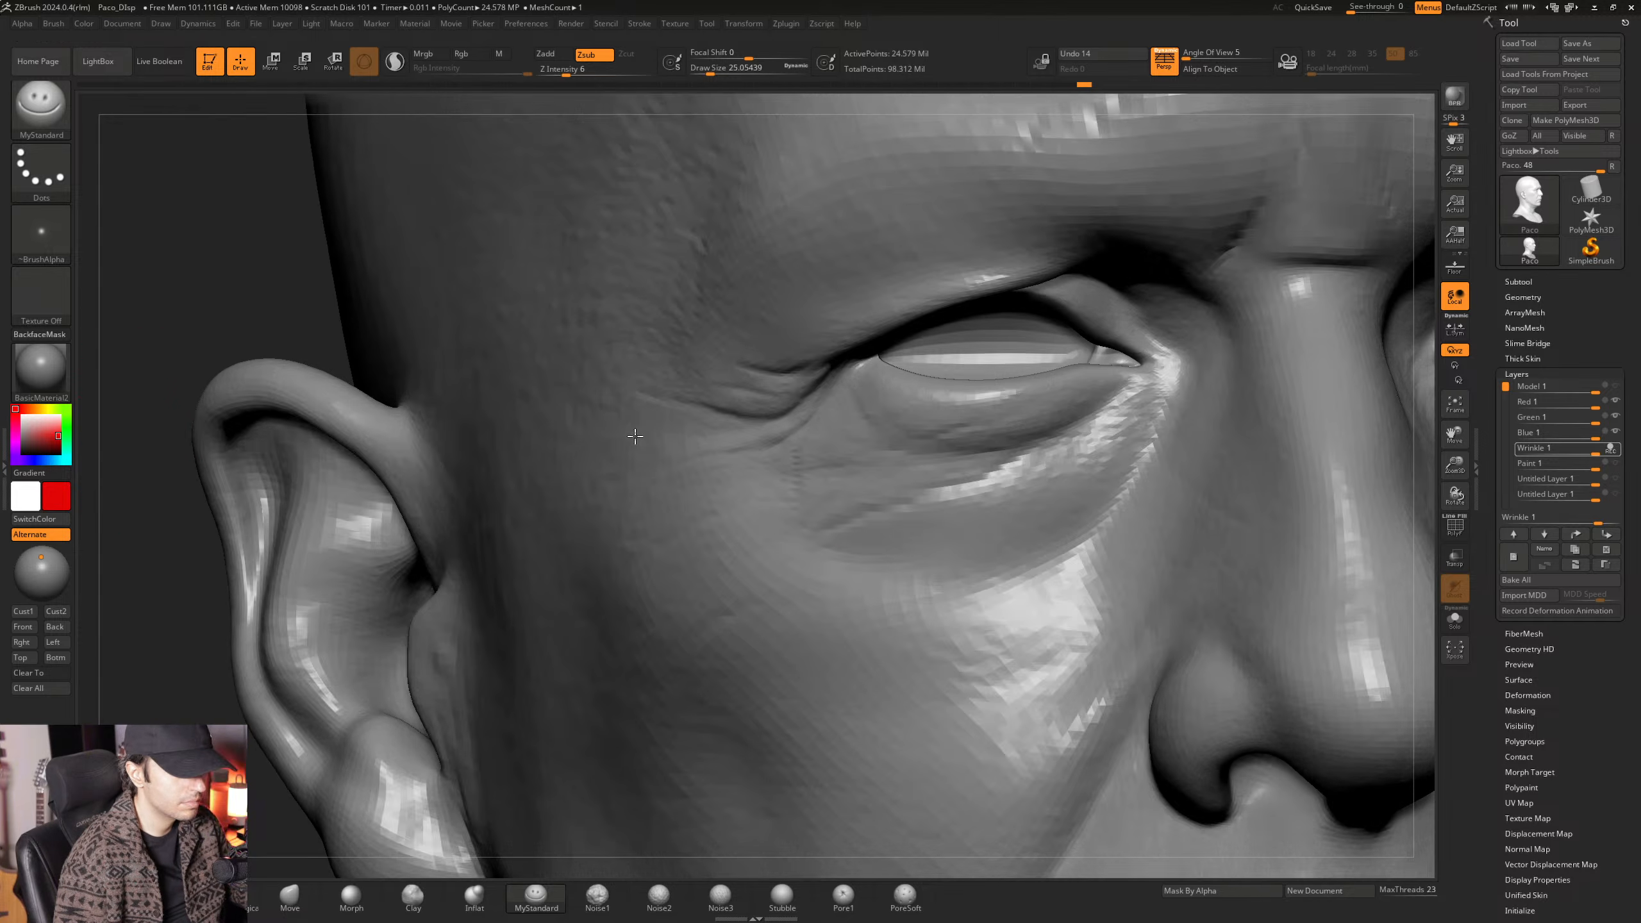
{"action": "mouse_move", "coordinate": [761, 506]}
{"action": "right_mouse_down", "text": "alt"}
{"action": "mouse_move", "coordinate": [670, 473]}
{"action": "mouse_move", "coordinate": [753, 486]}
{"action": "right_mouse_up", "text": "alt"}
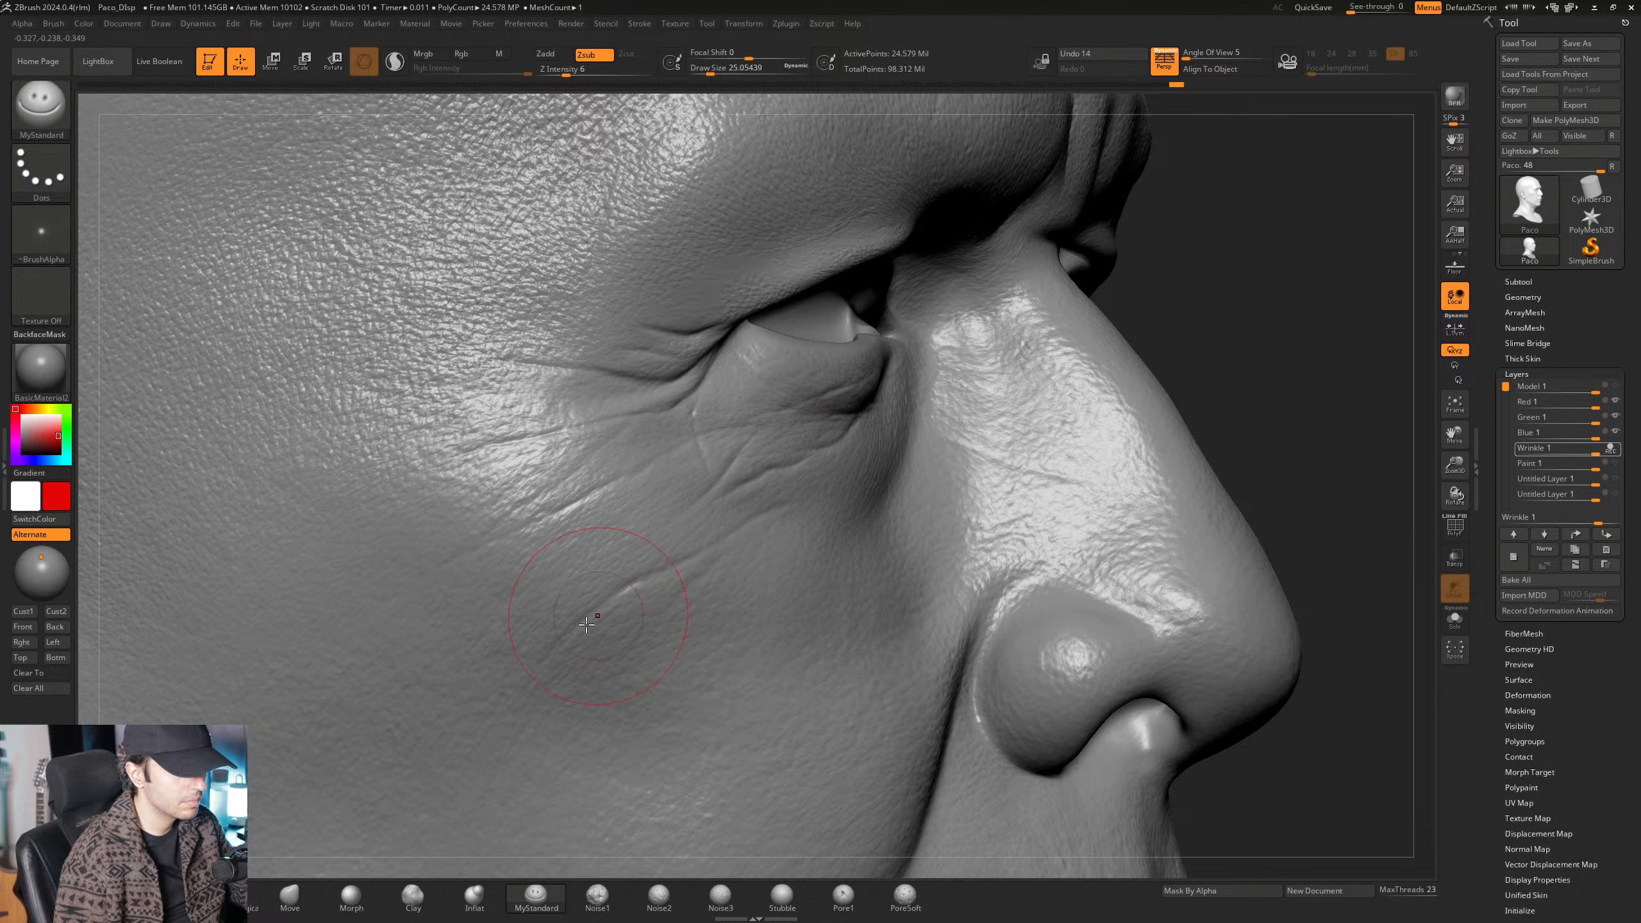
Review the temple and cheek creases, and set the draw size to about 15.6 for refining the right eye's outer corner.
{"action": "right_click_drag", "start_coordinate": [790, 519], "coordinate": [734, 535]}
{"action": "right_click_drag", "start_coordinate": [858, 554], "coordinate": [854, 452], "text": "ctrl"}
{"action": "mouse_move", "coordinate": [854, 453]}
{"action": "right_mouse_down"}
{"action": "mouse_move", "coordinate": [672, 447]}
{"action": "mouse_move", "coordinate": [753, 447]}
{"action": "mouse_move", "coordinate": [740, 497]}
{"action": "mouse_move", "coordinate": [694, 446]}
{"action": "mouse_move", "coordinate": [704, 490]}
{"action": "mouse_move", "coordinate": [695, 476]}
{"action": "right_mouse_up"}
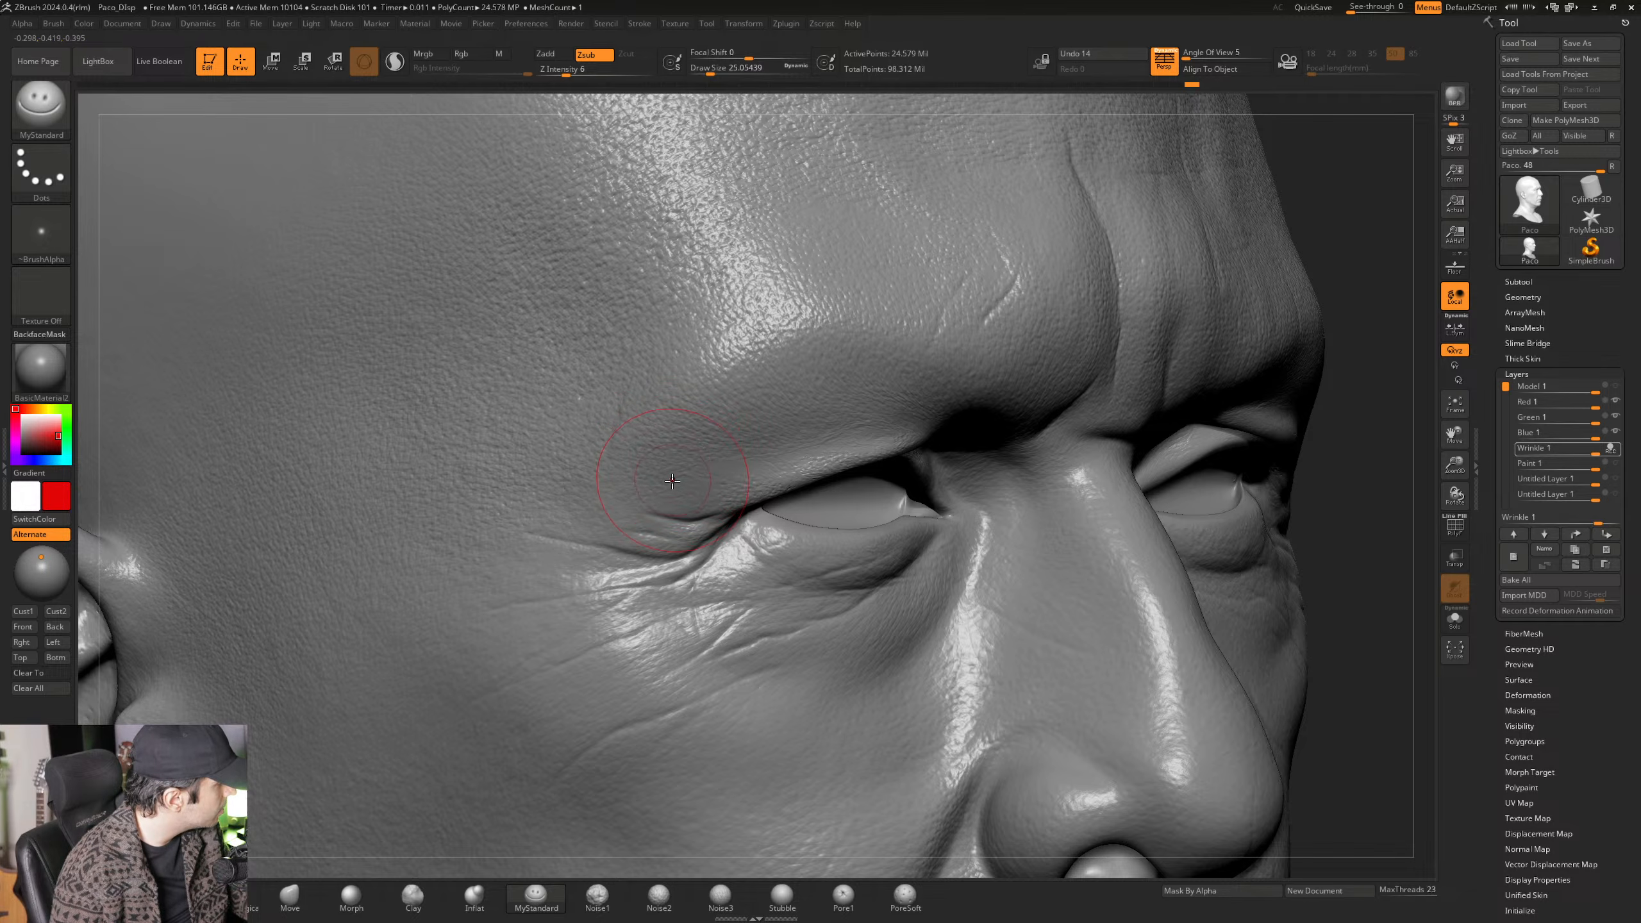
{"action": "mouse_move", "coordinate": [639, 460]}
{"action": "right_mouse_down"}
{"action": "mouse_move", "coordinate": [682, 448]}
{"action": "mouse_move", "coordinate": [684, 465]}
{"action": "mouse_move", "coordinate": [607, 475]}
{"action": "right_mouse_up"}
{"action": "mouse_move", "coordinate": [607, 476]}
{"action": "right_mouse_down", "text": "ctrl"}
{"action": "mouse_move", "coordinate": [604, 453]}
{"action": "mouse_move", "coordinate": [636, 501]}
{"action": "mouse_move", "coordinate": [755, 514]}
{"action": "right_mouse_up", "text": "ctrl"}
{"action": "key", "text": "space"}
{"action": "left_click_drag", "start_coordinate": [756, 514], "coordinate": [727, 513]}
{"action": "right_click_drag", "start_coordinate": [785, 503], "coordinate": [740, 482]}
{"action": "key", "text": "space"}
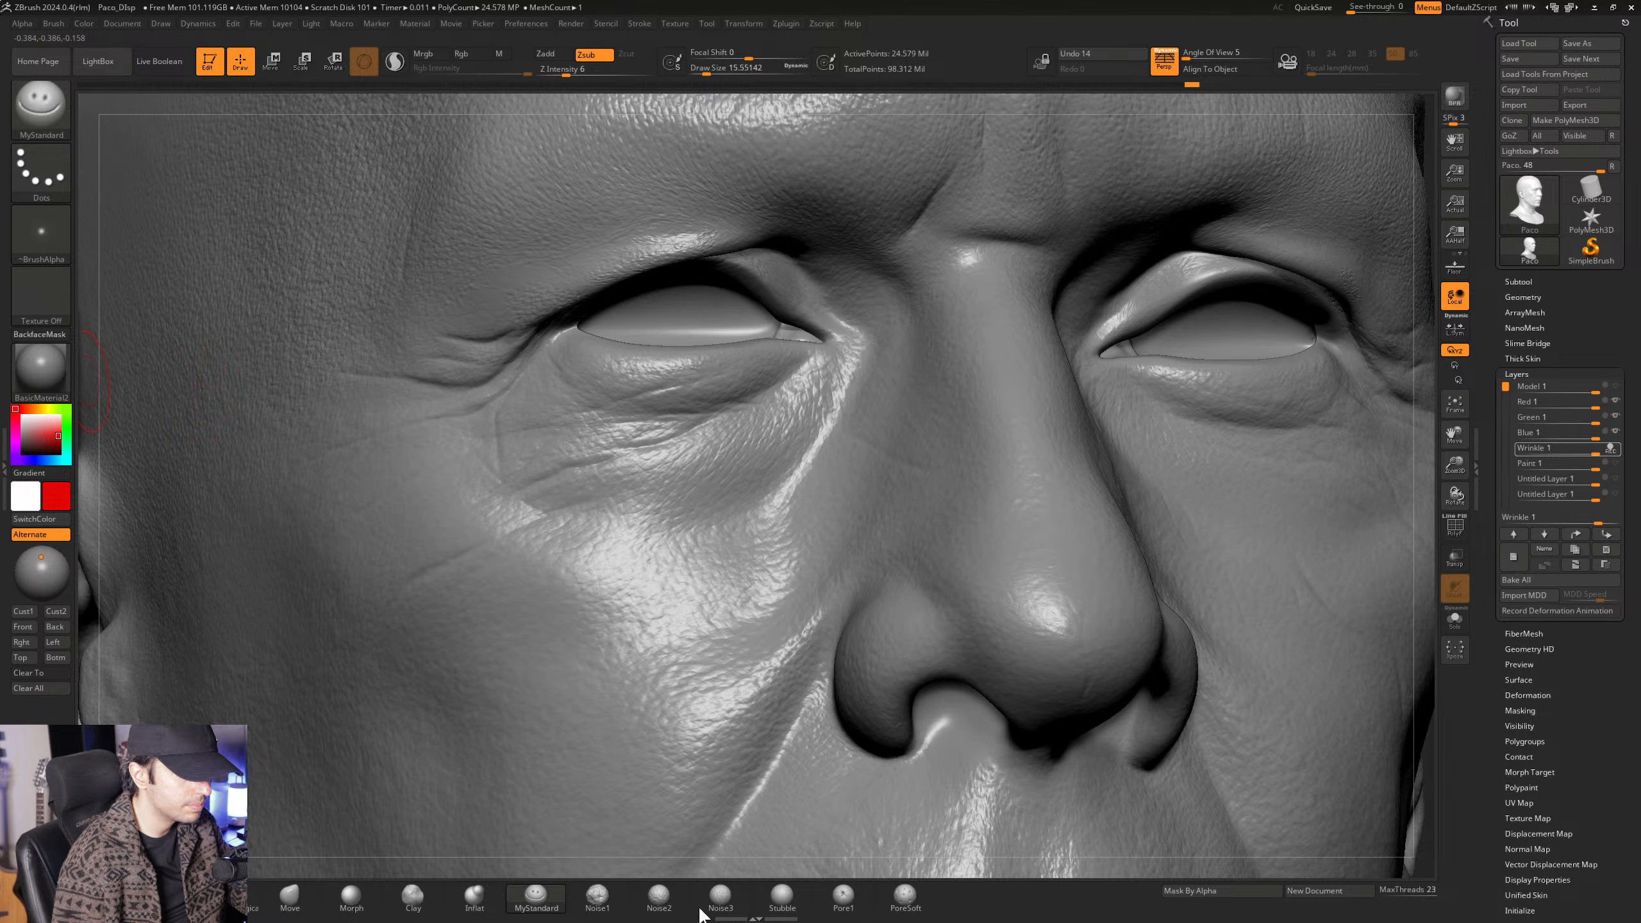
Look over the reference photo thumbnails and compare them with the wrinkles around both eyes from the front.
{"action": "key", "text": "super"}
{"action": "mouse_move", "coordinate": [445, 911]}
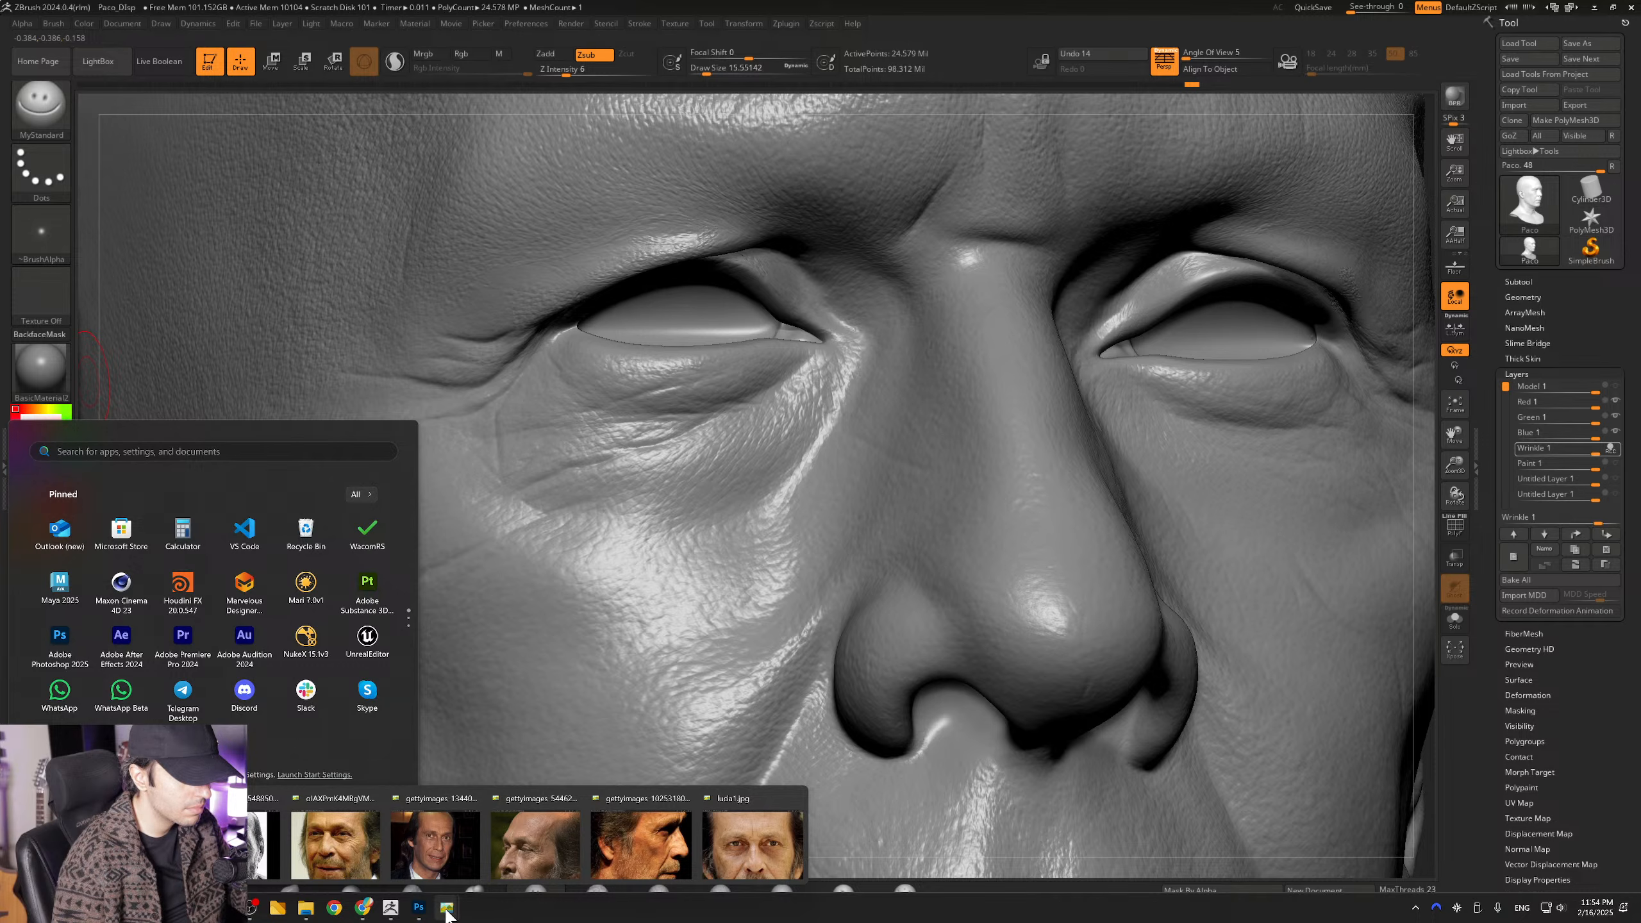
{"action": "key", "text": "Escape"}
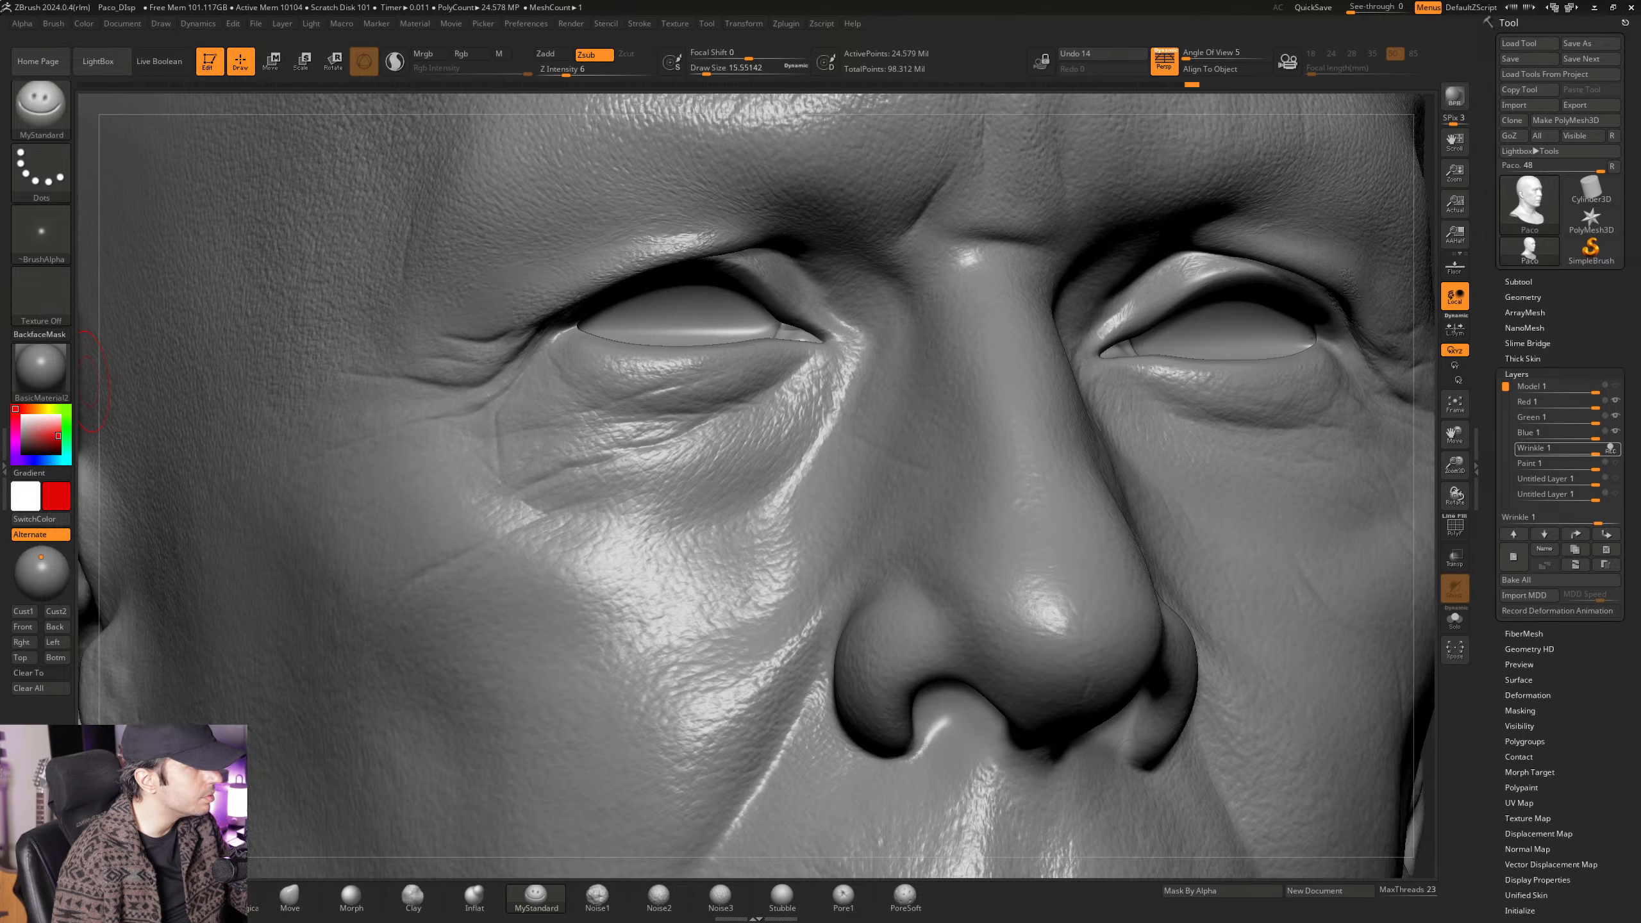
{"action": "mouse_move", "coordinate": [546, 392]}
{"action": "right_mouse_down"}
{"action": "mouse_move", "coordinate": [756, 437]}
{"action": "mouse_move", "coordinate": [730, 409]}
{"action": "mouse_move", "coordinate": [777, 390]}
{"action": "right_mouse_up"}
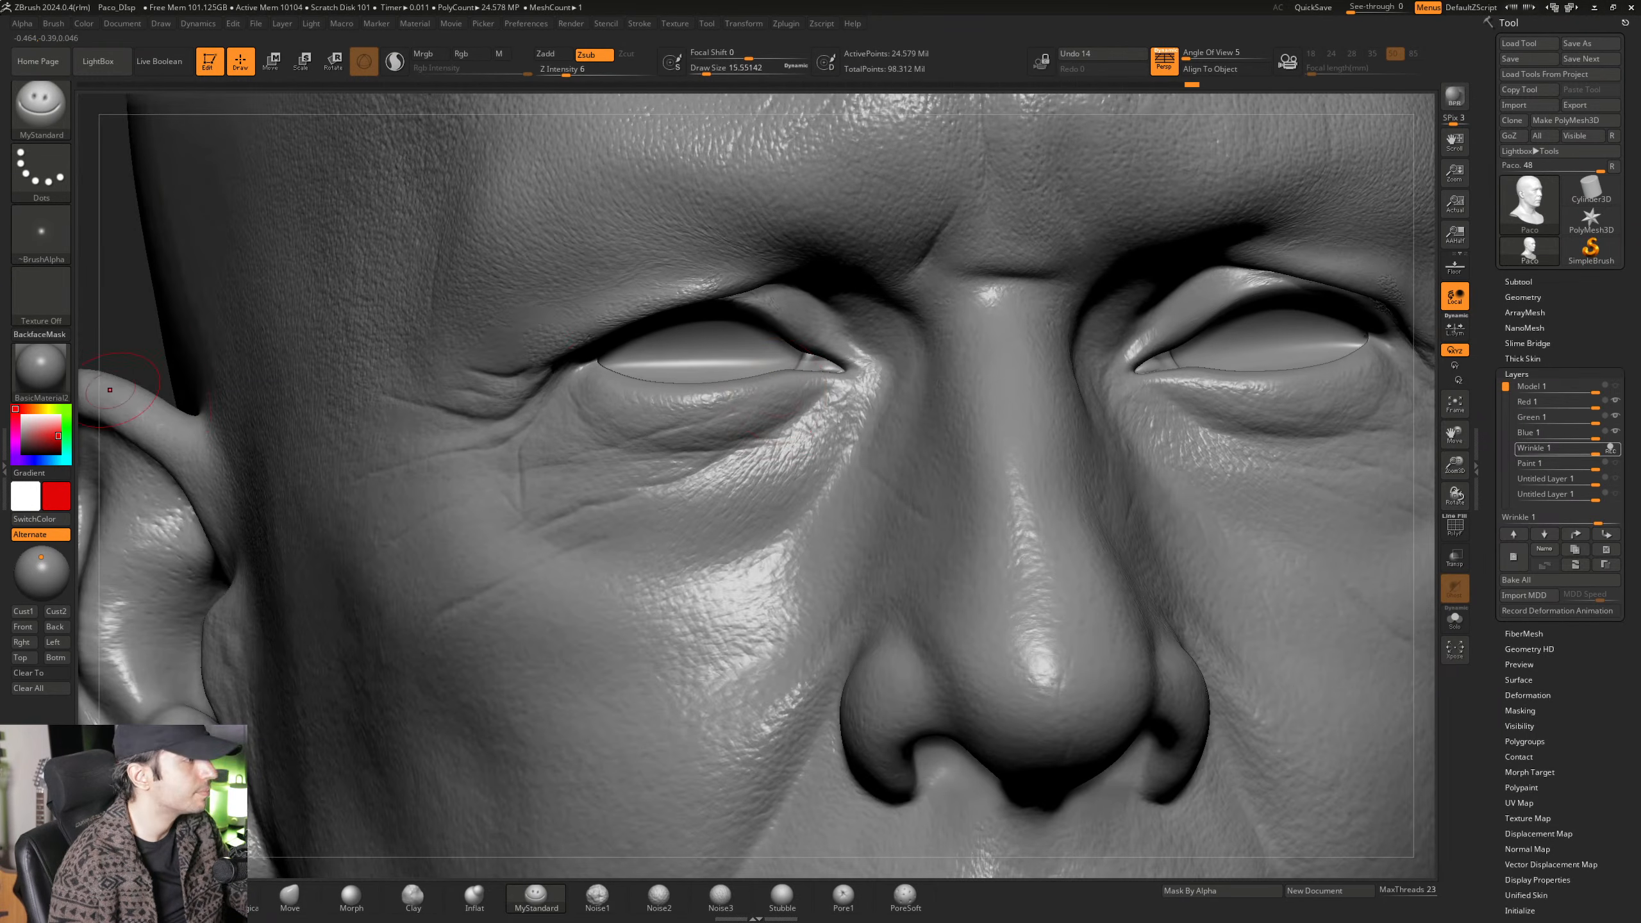
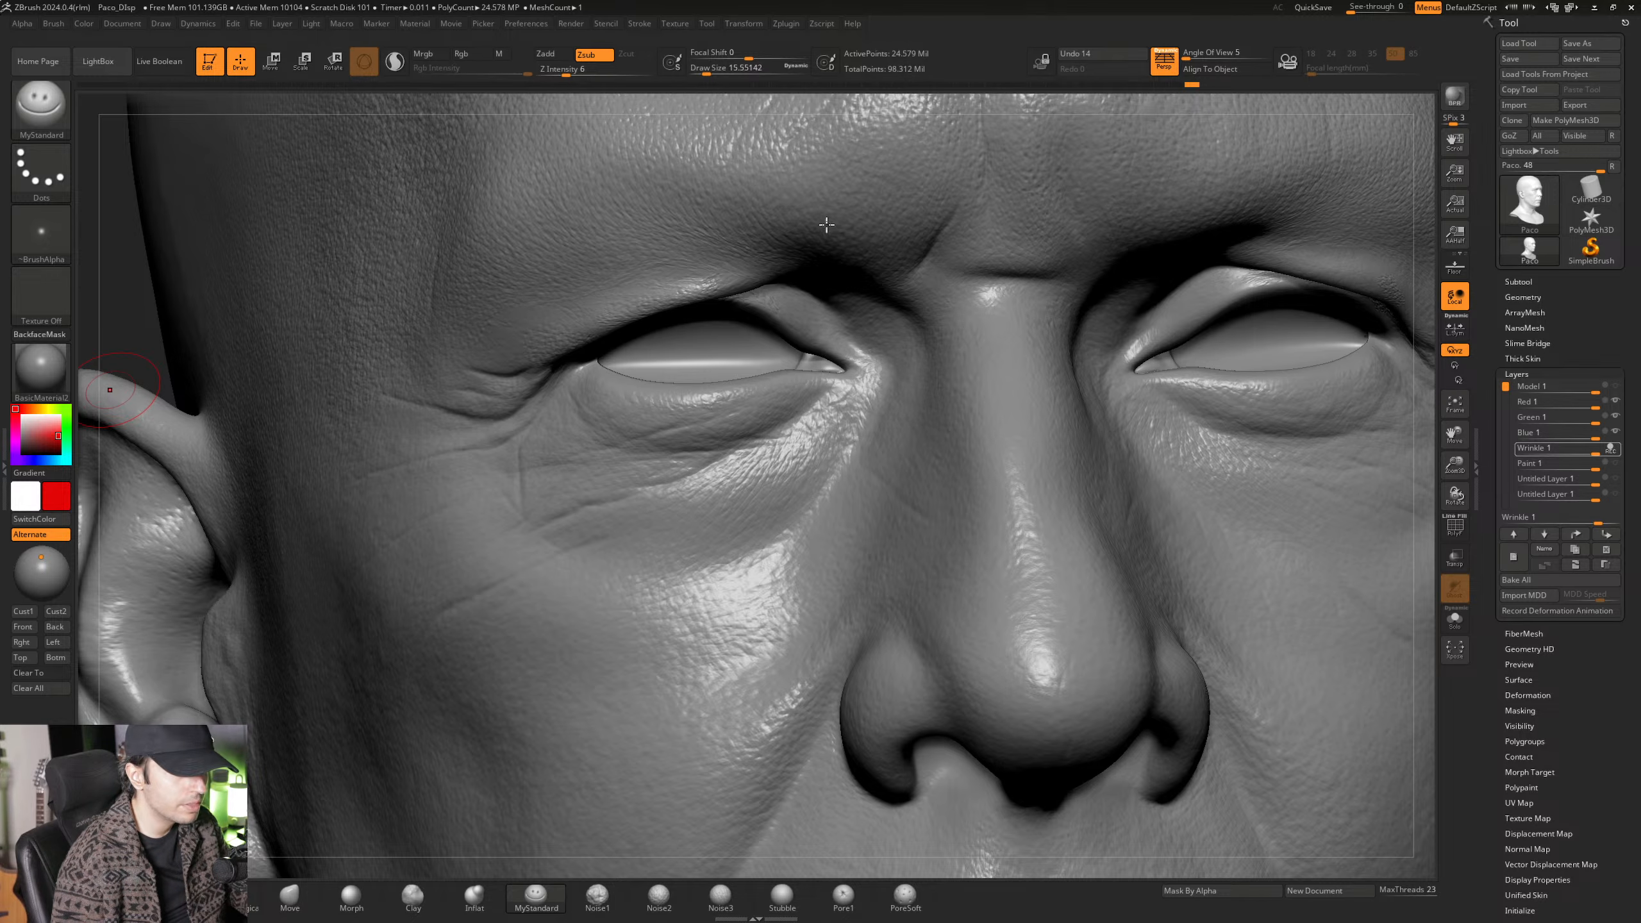
Examine the right eye's inner corner and upper lid, and set the draw size to about 12.9 for the lower eyelid.
{"action": "right_click_drag", "start_coordinate": [790, 274], "coordinate": [821, 407]}
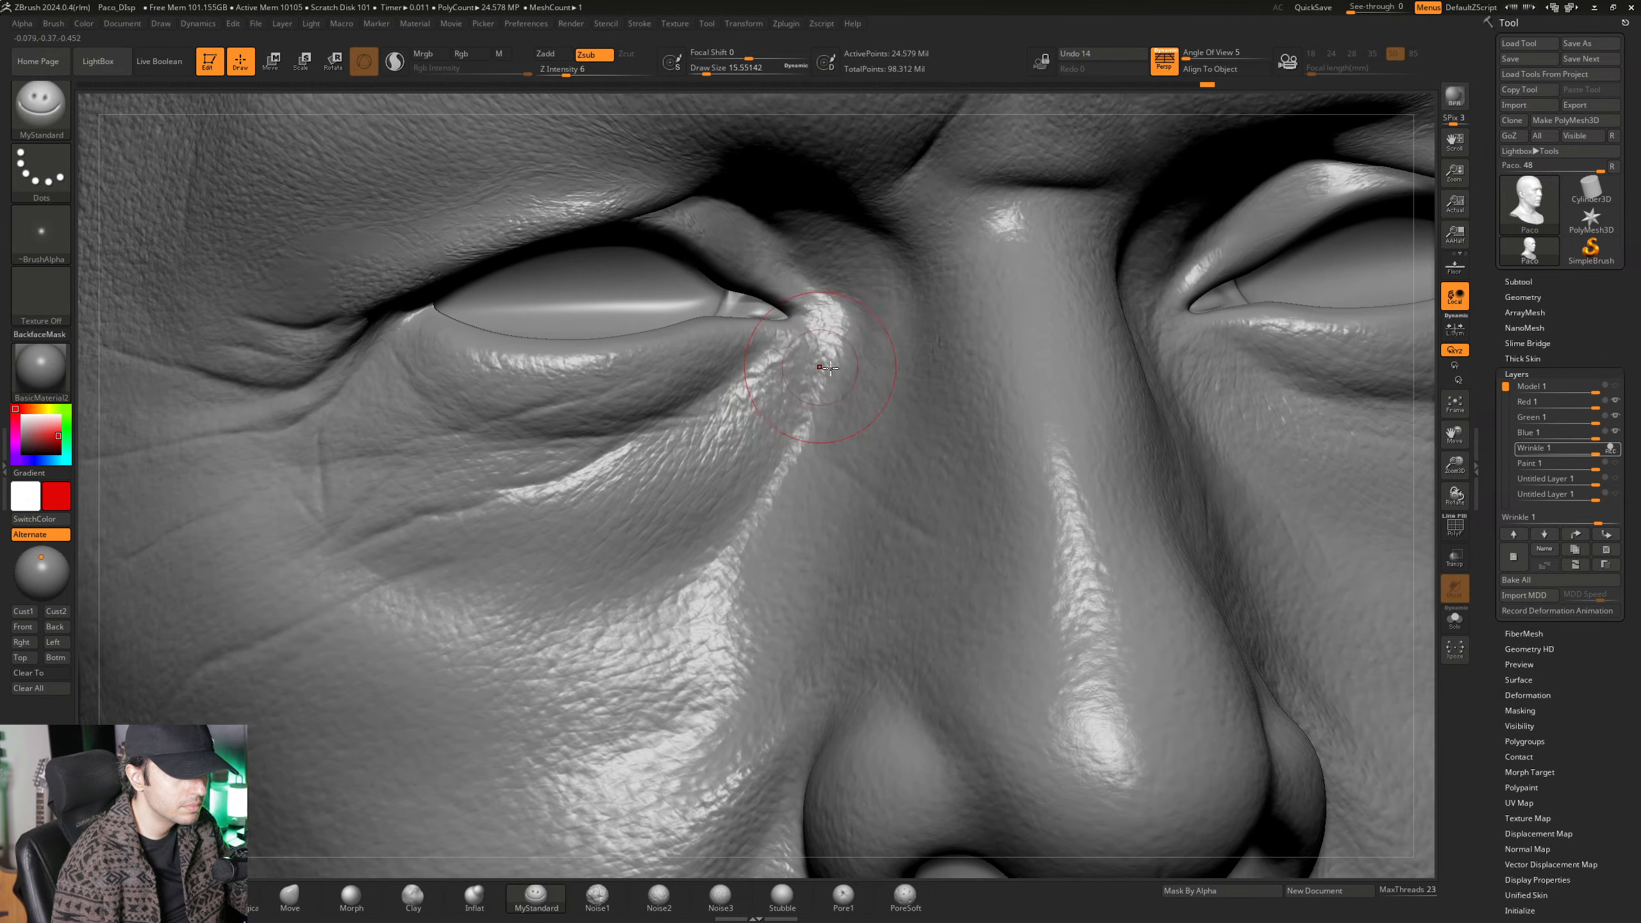
{"action": "mouse_move", "coordinate": [790, 352]}
{"action": "right_mouse_down", "text": "ctrl"}
{"action": "mouse_move", "coordinate": [793, 330]}
{"action": "mouse_move", "coordinate": [799, 427]}
{"action": "mouse_move", "coordinate": [735, 478]}
{"action": "mouse_move", "coordinate": [727, 556]}
{"action": "mouse_move", "coordinate": [691, 386]}
{"action": "mouse_move", "coordinate": [672, 434]}
{"action": "right_mouse_up", "text": "ctrl"}
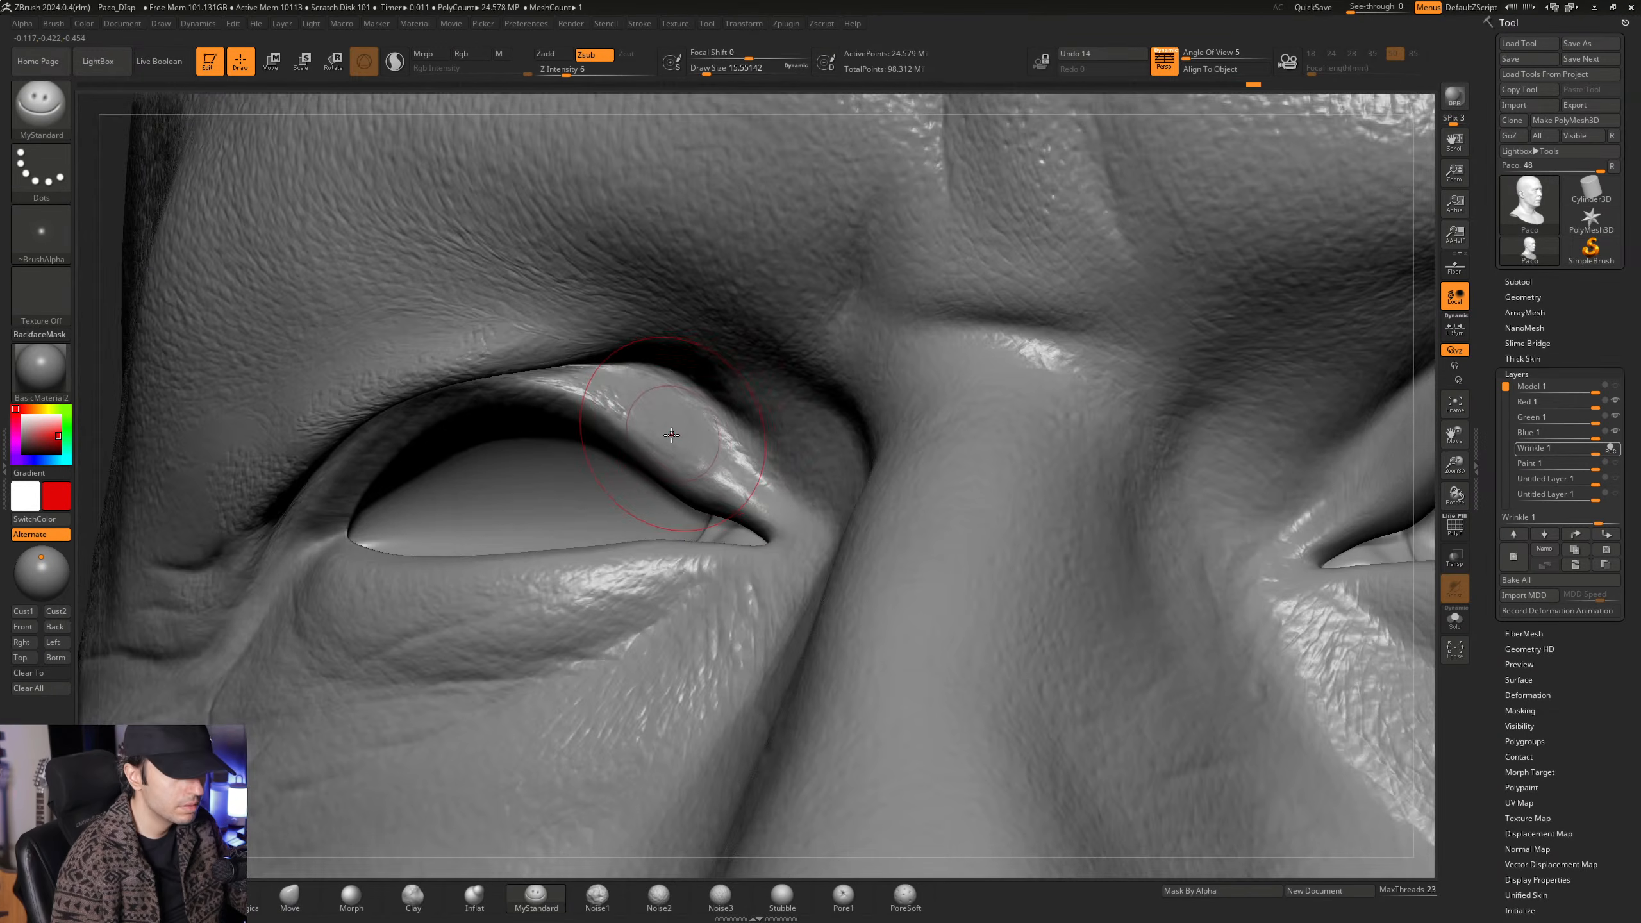
{"action": "key", "text": "space"}
{"action": "left_click_drag", "start_coordinate": [672, 435], "coordinate": [677, 436]}
{"action": "mouse_move", "coordinate": [593, 619]}
{"action": "right_mouse_down"}
{"action": "mouse_move", "coordinate": [620, 454]}
{"action": "mouse_move", "coordinate": [567, 446]}
{"action": "right_mouse_up"}
{"action": "key", "text": "space"}
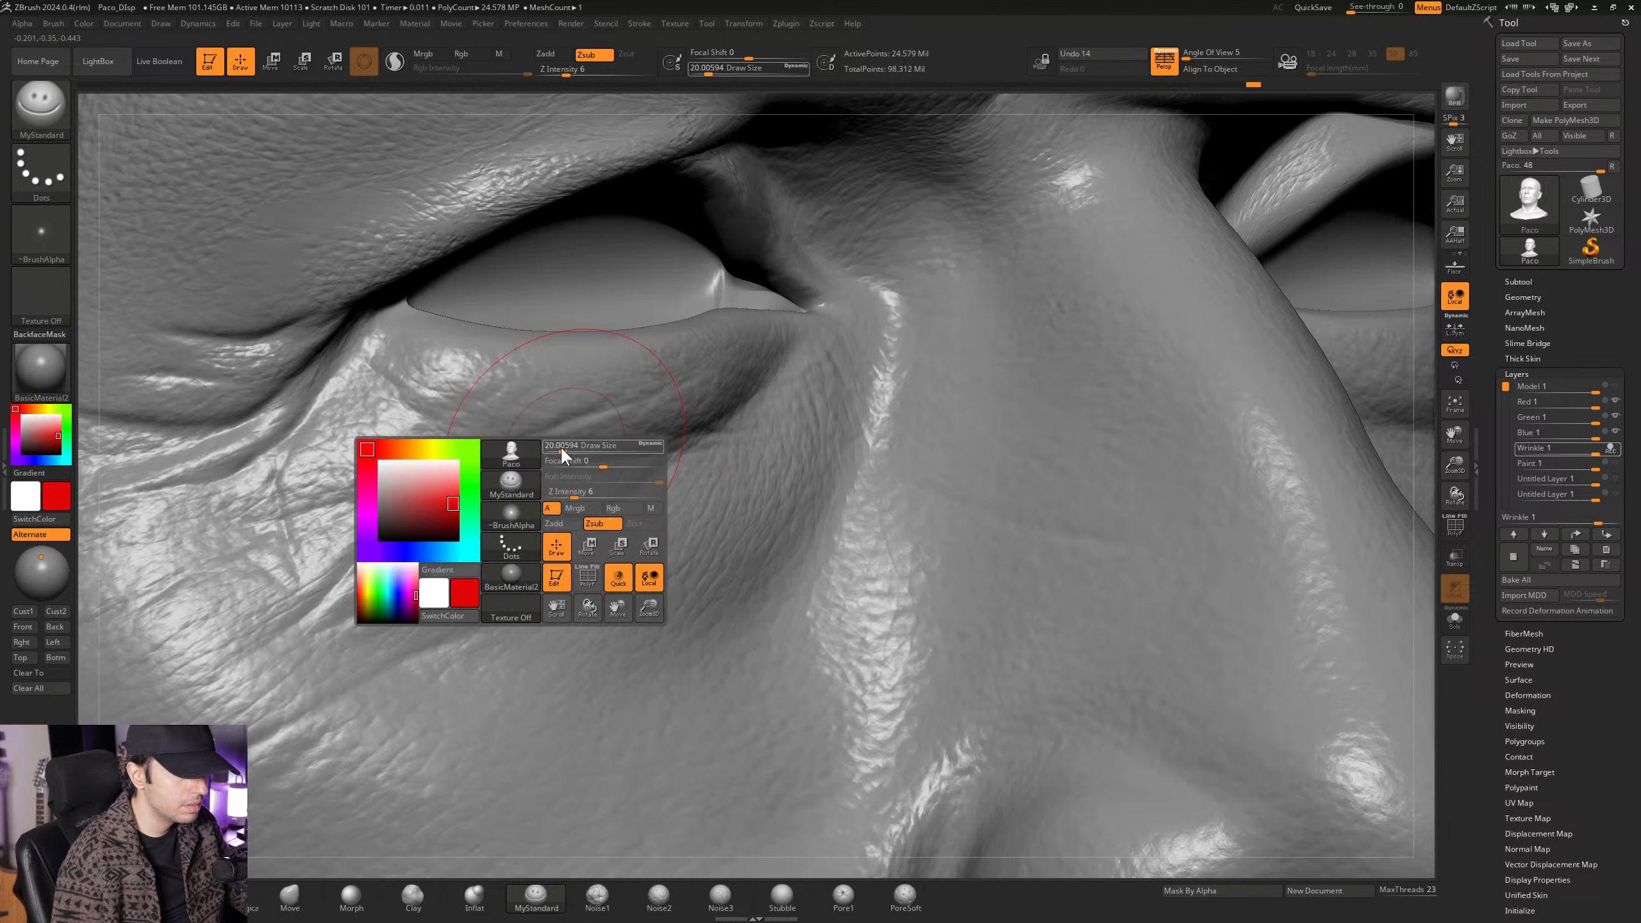
{"action": "left_click_drag", "start_coordinate": [561, 446], "coordinate": [554, 448]}
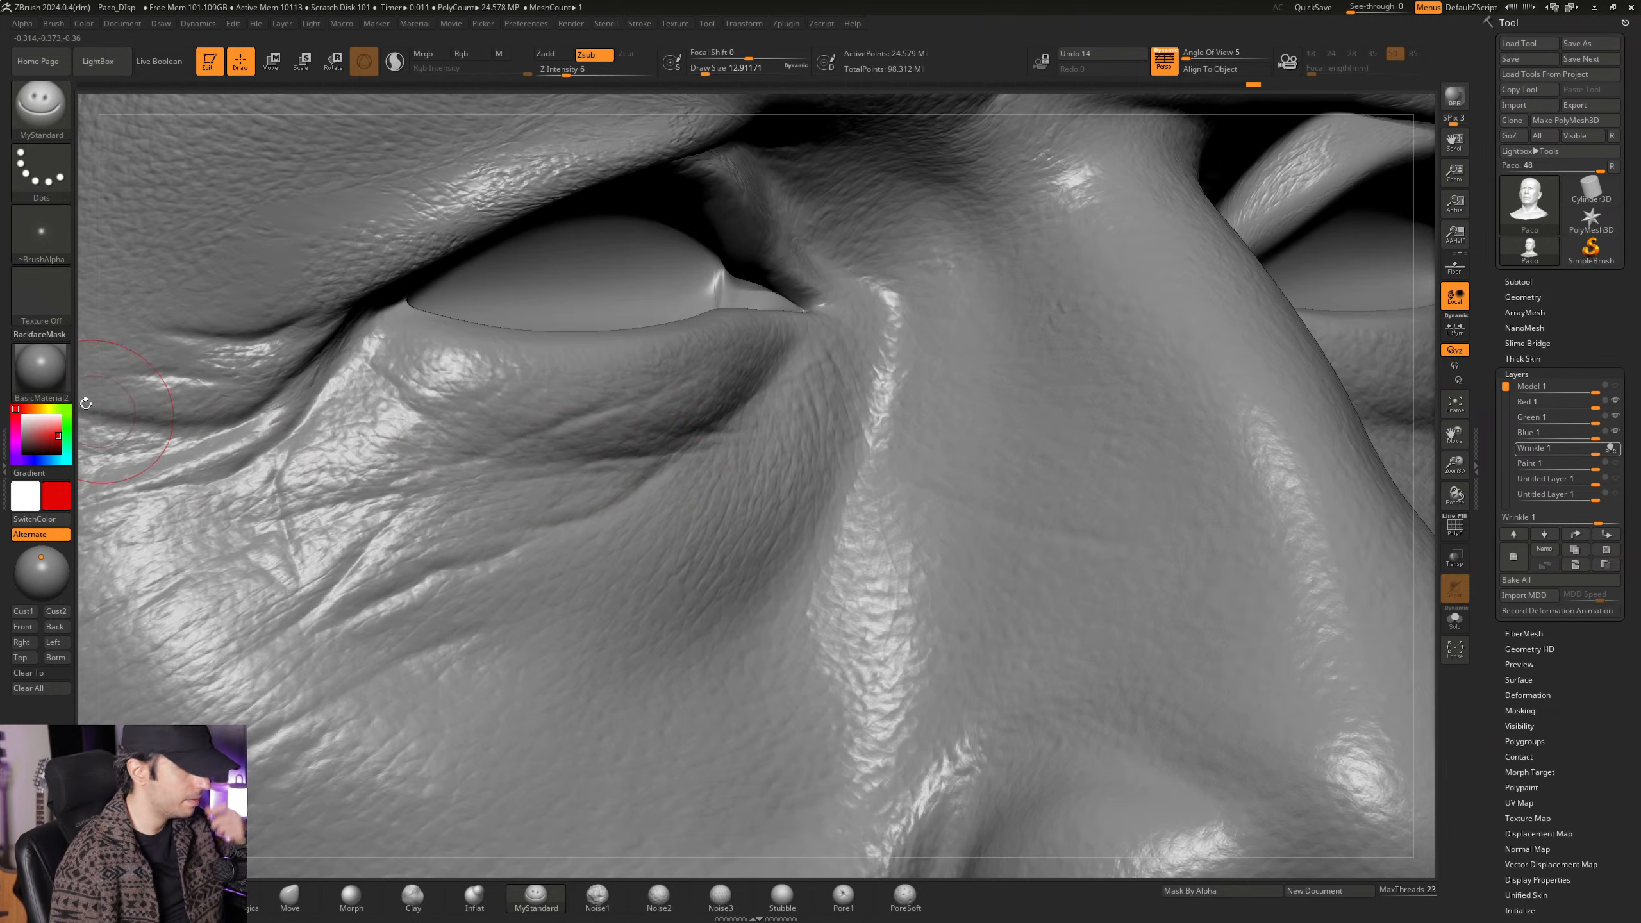
{"action": "mouse_move", "coordinate": [40, 368]}
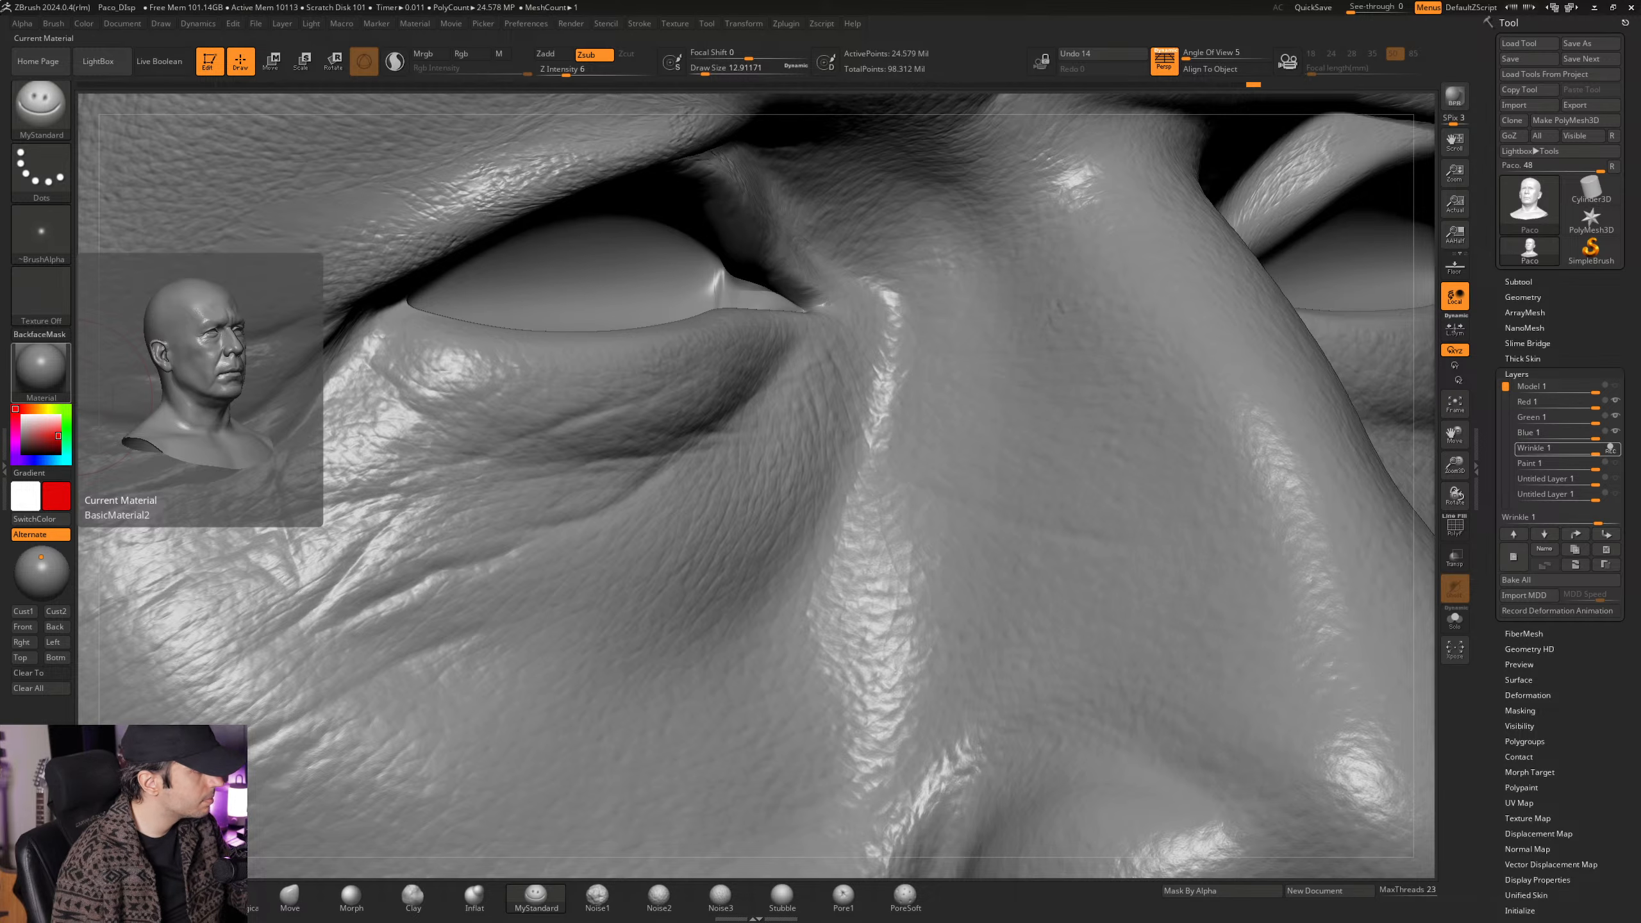
Set the draw size to about 10.5 and carve fine diagonal creases across the middle of the right lower eyelid.
{"action": "mouse_move", "coordinate": [614, 350]}
{"action": "right_mouse_down", "text": "ctrl"}
{"action": "mouse_move", "coordinate": [647, 452]}
{"action": "mouse_move", "coordinate": [633, 439]}
{"action": "right_mouse_up", "text": "ctrl"}
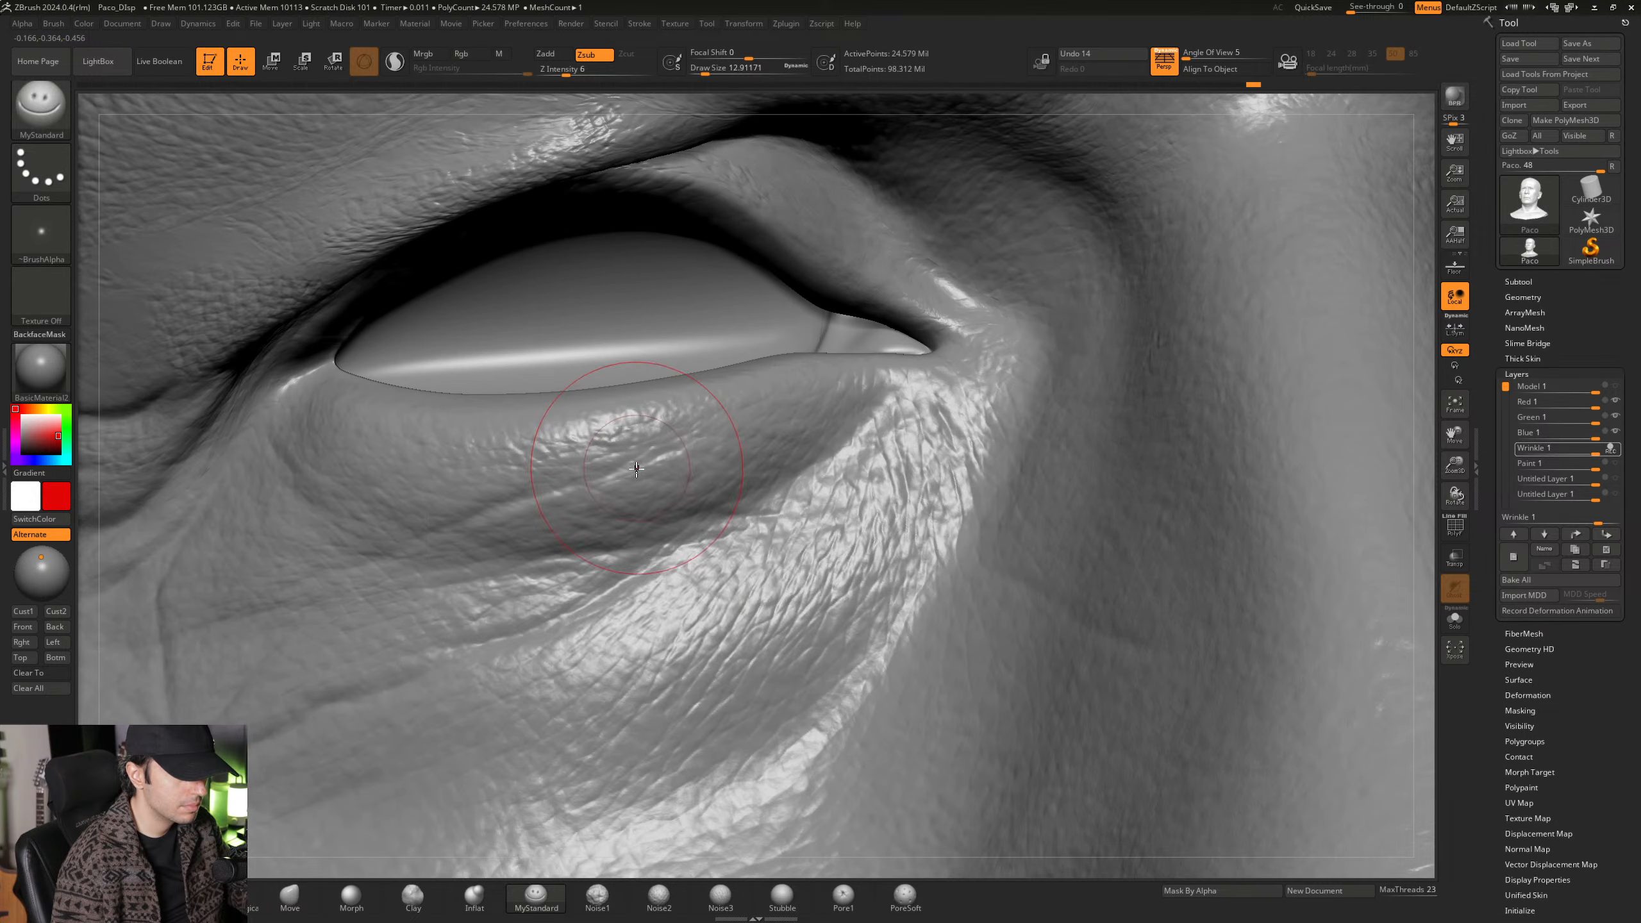
{"action": "key", "text": "space"}
{"action": "left_click_drag", "start_coordinate": [633, 469], "coordinate": [635, 468]}
{"action": "mouse_move", "coordinate": [635, 467]}
{"action": "right_mouse_down"}
{"action": "mouse_move", "coordinate": [633, 446]}
{"action": "mouse_move", "coordinate": [646, 466]}
{"action": "right_mouse_up"}
{"action": "key", "text": "space"}
{"action": "left_click_drag", "start_coordinate": [646, 467], "coordinate": [643, 467]}
{"action": "mouse_move", "coordinate": [643, 467]}
{"action": "right_mouse_down"}
{"action": "mouse_move", "coordinate": [592, 484]}
{"action": "mouse_move", "coordinate": [677, 437]}
{"action": "right_mouse_up"}
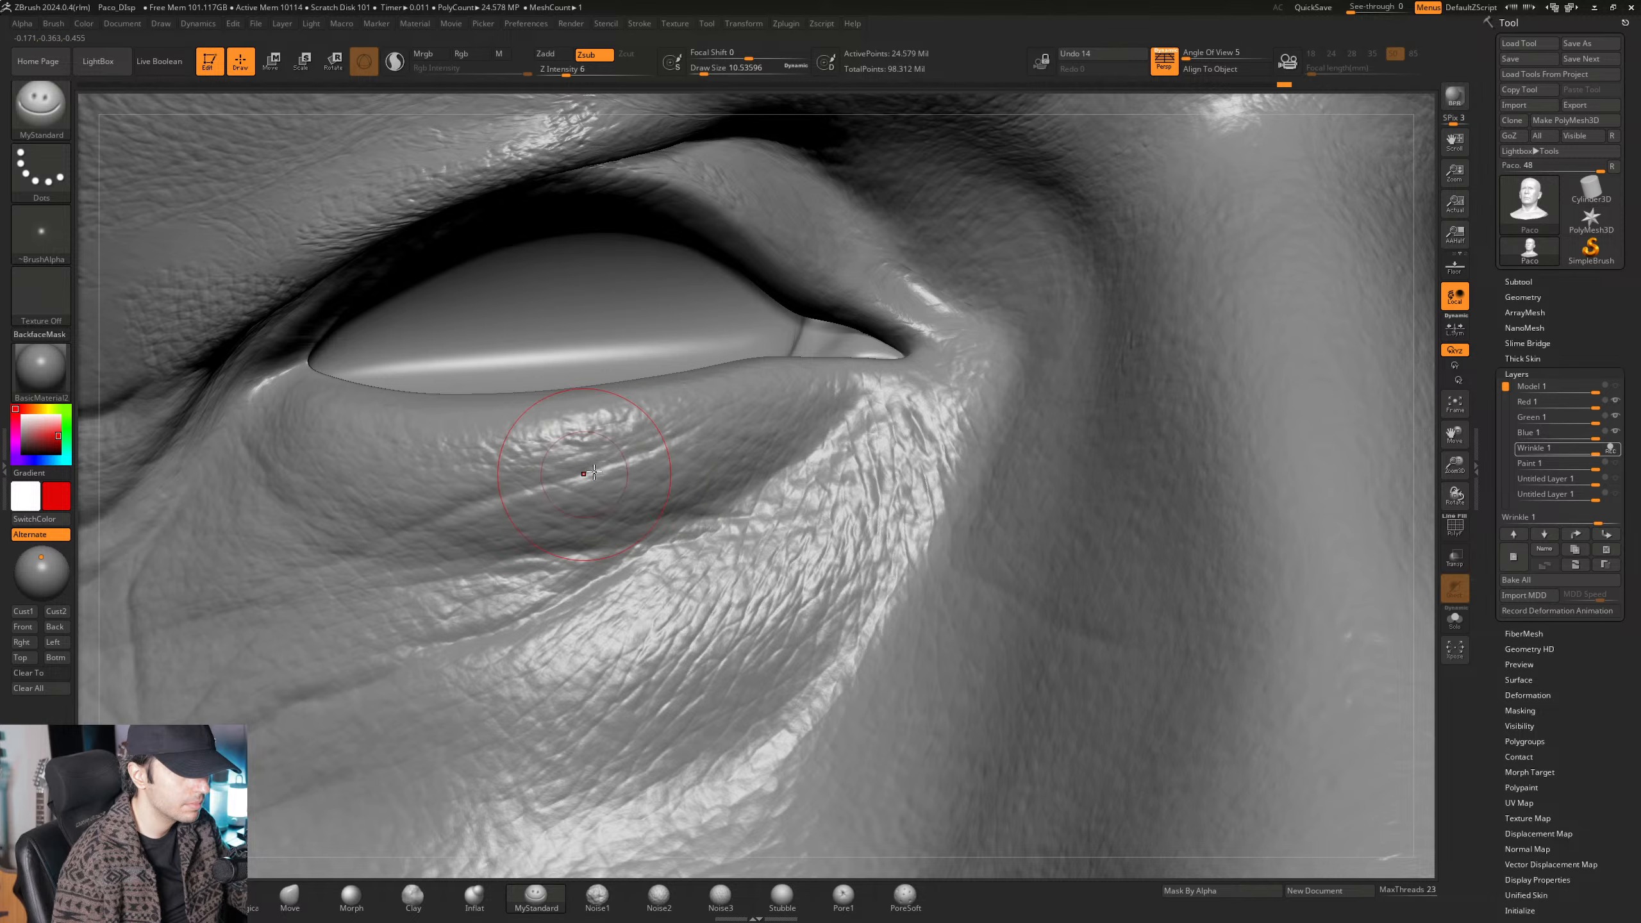
Check the face from the right three-quarter view, and set the draw size to about 17 for the right eye's outer corner.
{"action": "right_click_drag", "start_coordinate": [437, 560], "coordinate": [778, 511], "text": "ctrl"}
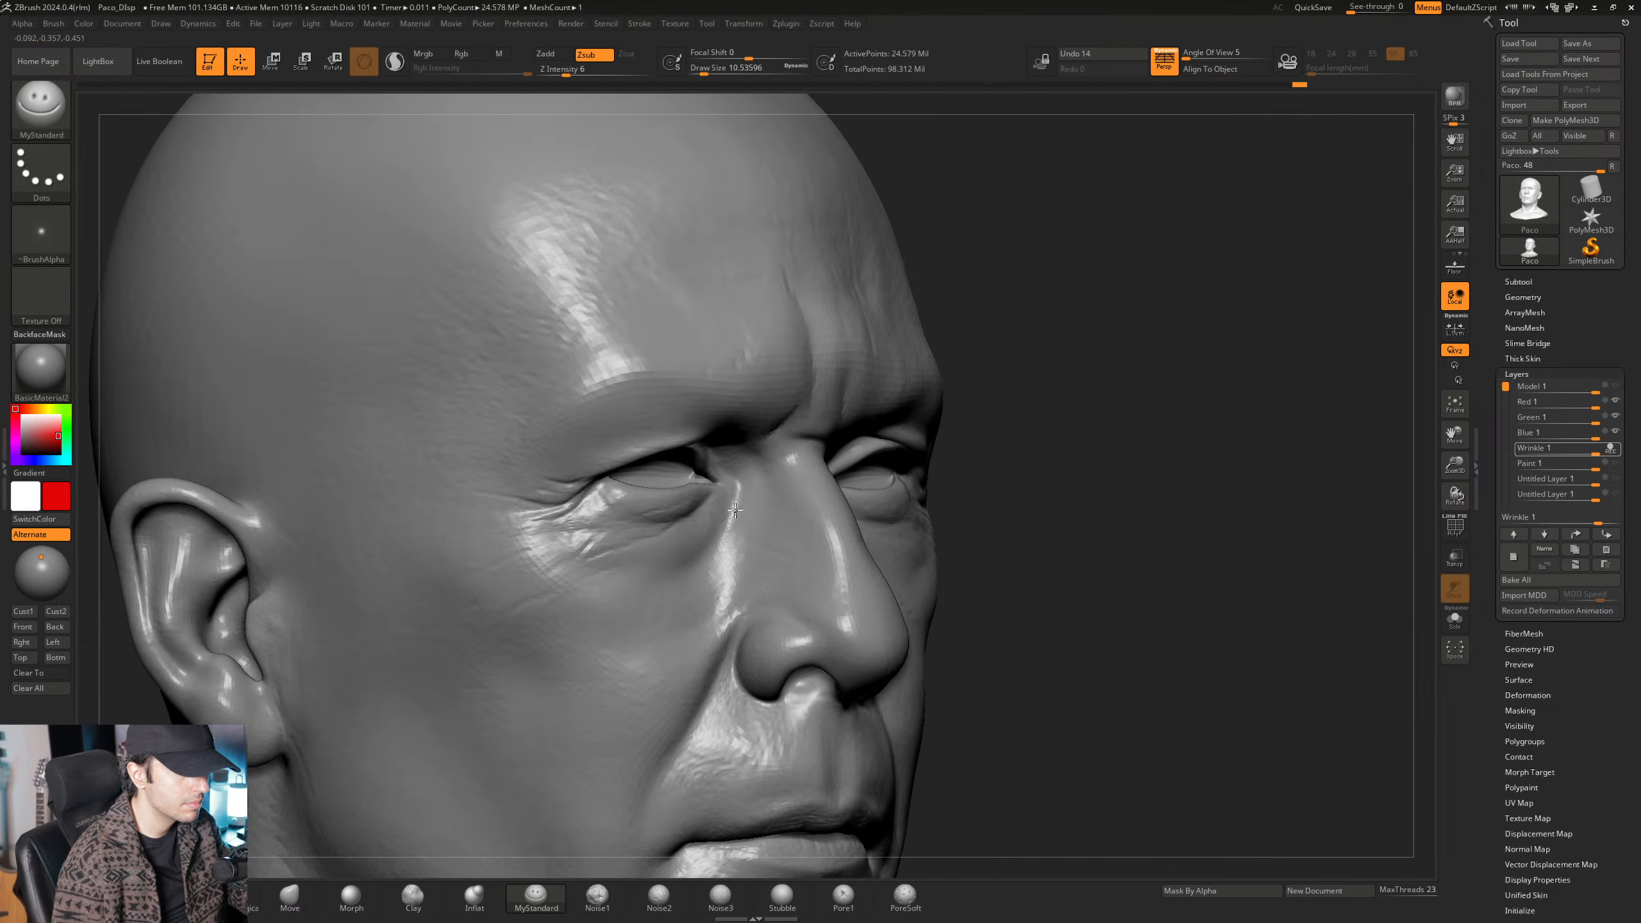
{"action": "right_click_drag", "start_coordinate": [681, 549], "coordinate": [684, 456]}
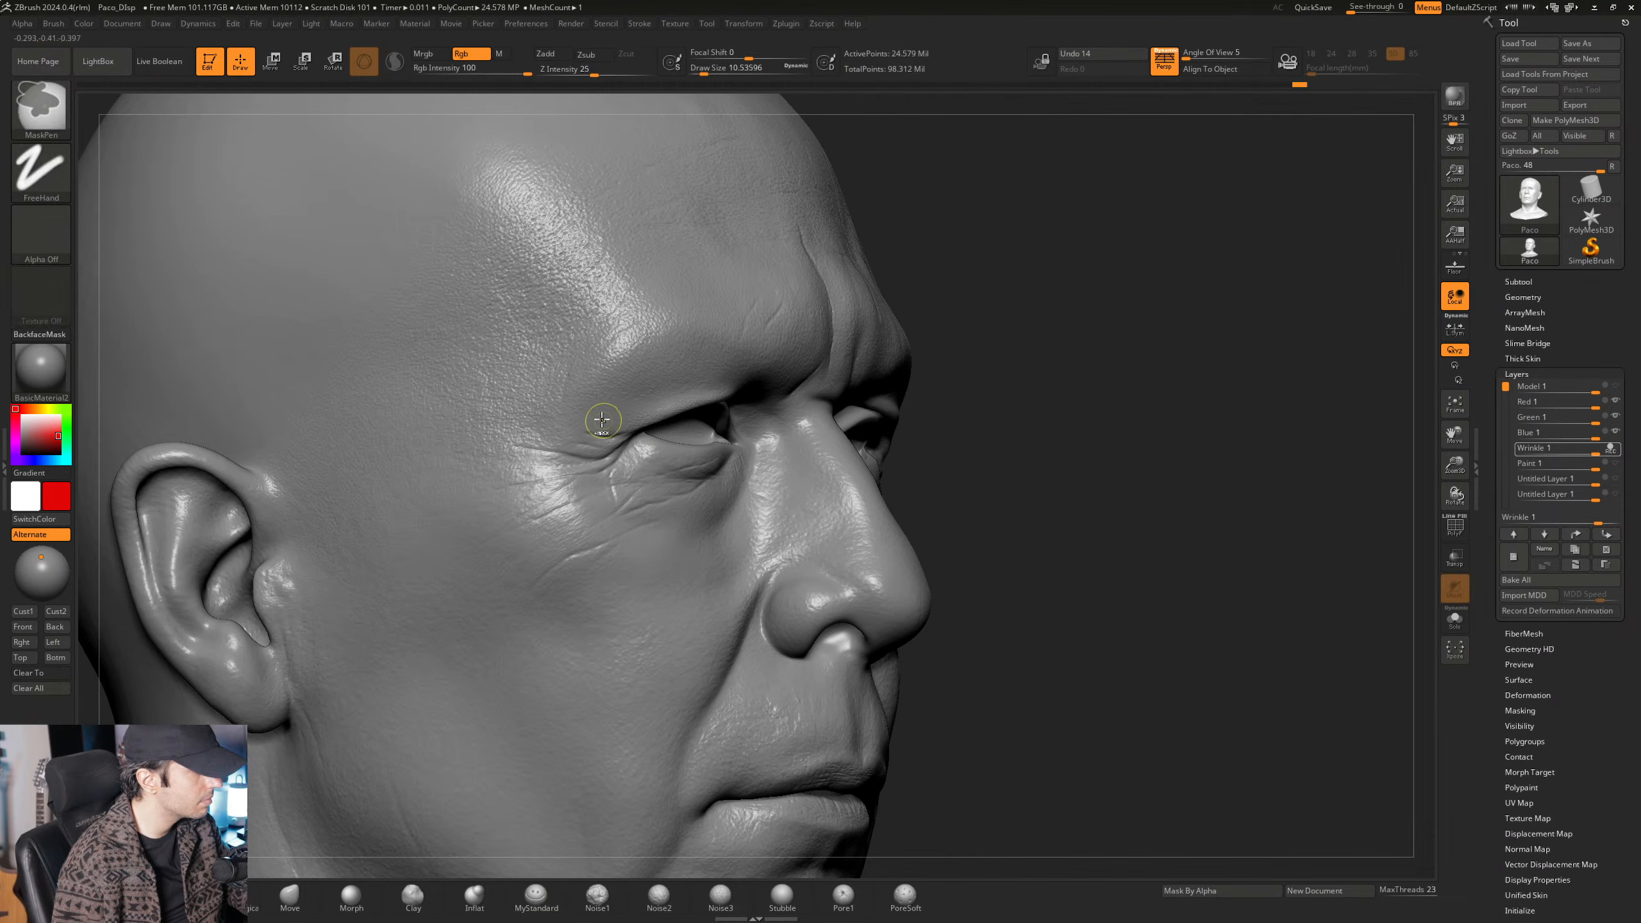
{"action": "mouse_move", "coordinate": [601, 426]}
{"action": "right_mouse_down", "text": "ctrl"}
{"action": "mouse_move", "coordinate": [693, 470]}
{"action": "mouse_move", "coordinate": [582, 476]}
{"action": "right_mouse_up", "text": "ctrl"}
{"action": "key", "text": "space"}
{"action": "left_click_drag", "start_coordinate": [579, 474], "coordinate": [584, 473]}
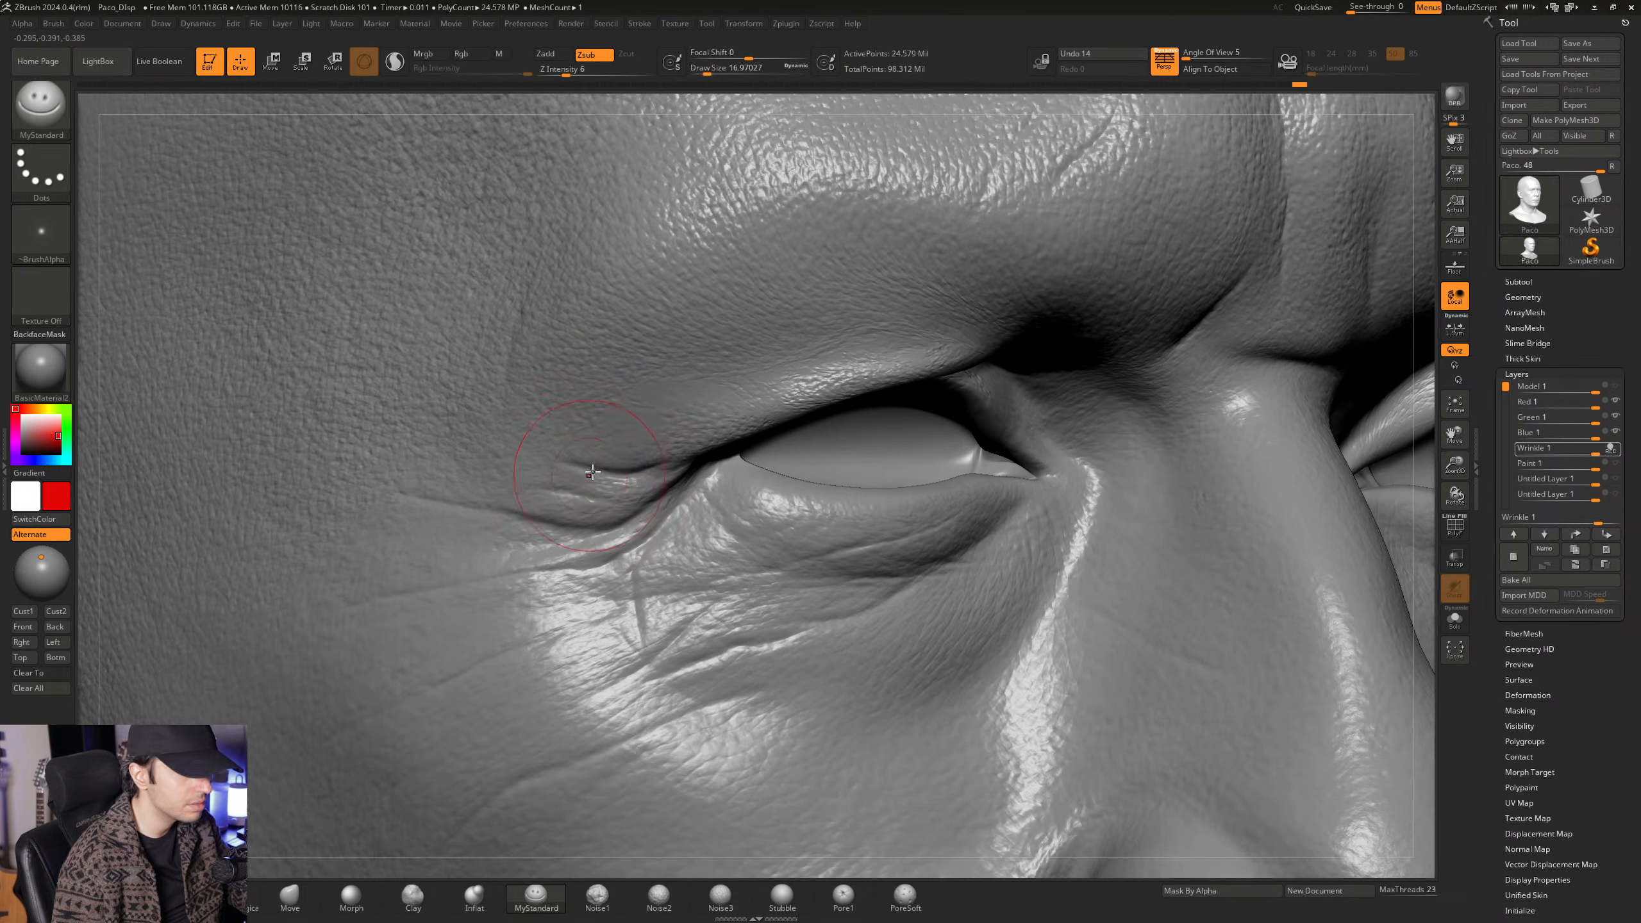
Set the draw size to about 12.9 and refine the crow's feet fanning out from the right eye's outer corner.
{"action": "mouse_move", "coordinate": [597, 447]}
{"action": "right_mouse_down", "text": "alt"}
{"action": "mouse_move", "coordinate": [645, 480]}
{"action": "mouse_move", "coordinate": [637, 493]}
{"action": "mouse_move", "coordinate": [681, 475]}
{"action": "mouse_move", "coordinate": [634, 462]}
{"action": "mouse_move", "coordinate": [667, 511]}
{"action": "mouse_move", "coordinate": [653, 469]}
{"action": "mouse_move", "coordinate": [666, 464]}
{"action": "mouse_move", "coordinate": [648, 495]}
{"action": "mouse_move", "coordinate": [685, 486]}
{"action": "mouse_move", "coordinate": [647, 513]}
{"action": "right_mouse_up", "text": "alt"}
{"action": "key", "text": "space"}
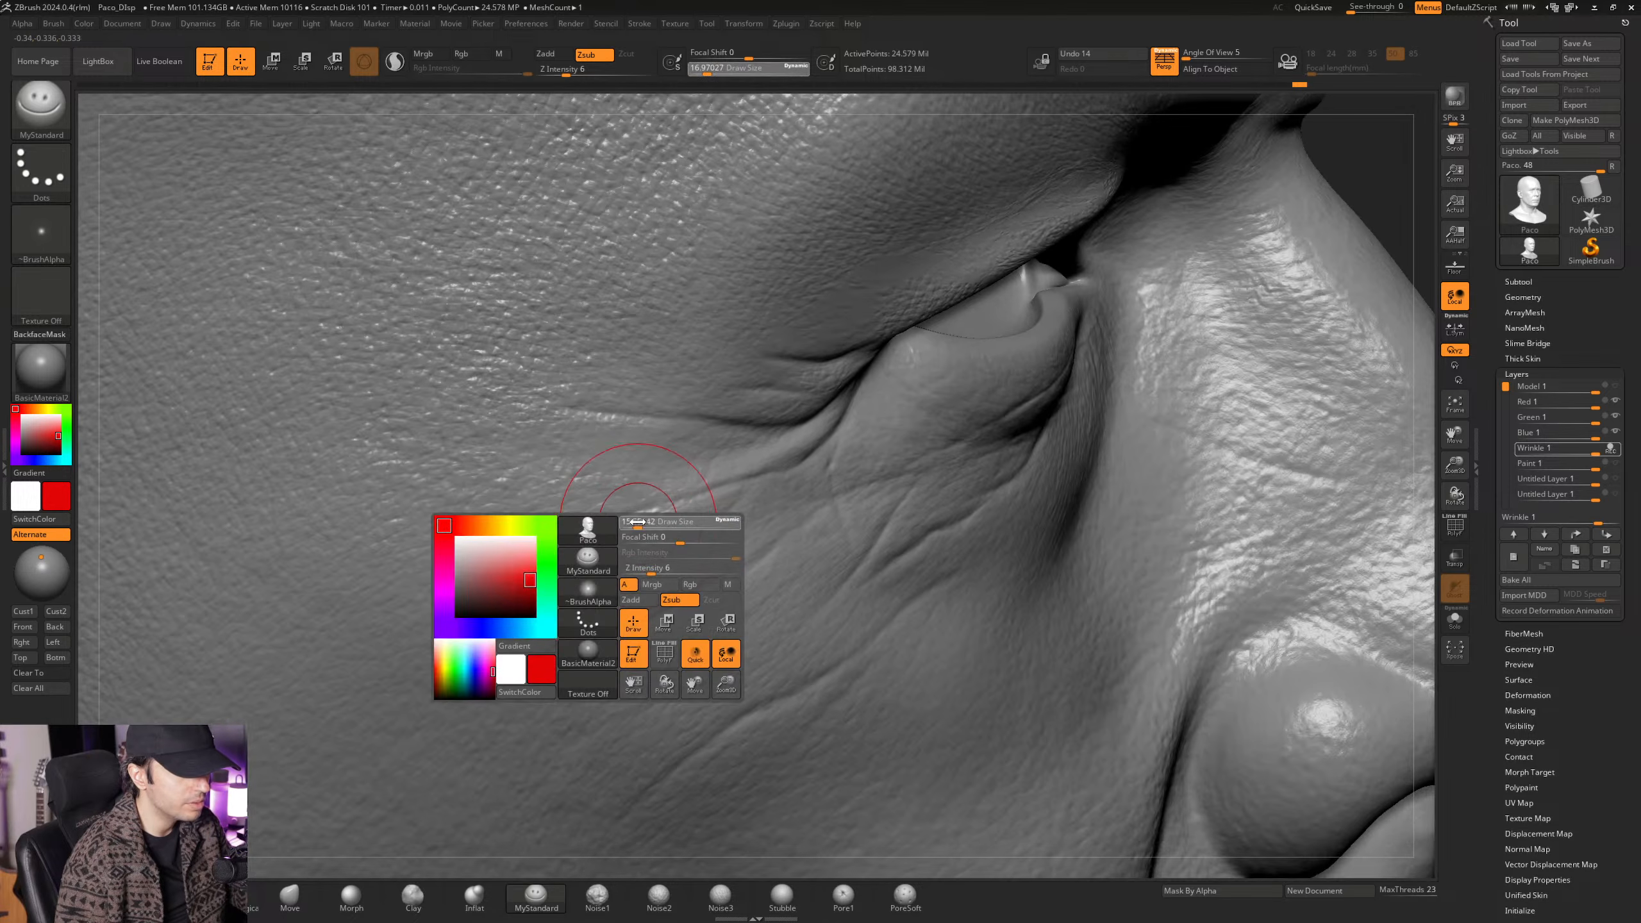
{"action": "left_click_drag", "start_coordinate": [647, 519], "coordinate": [643, 519]}
{"action": "mouse_move", "coordinate": [643, 520]}
{"action": "right_mouse_down"}
{"action": "mouse_move", "coordinate": [760, 493]}
{"action": "mouse_move", "coordinate": [722, 523]}
{"action": "right_mouse_up"}
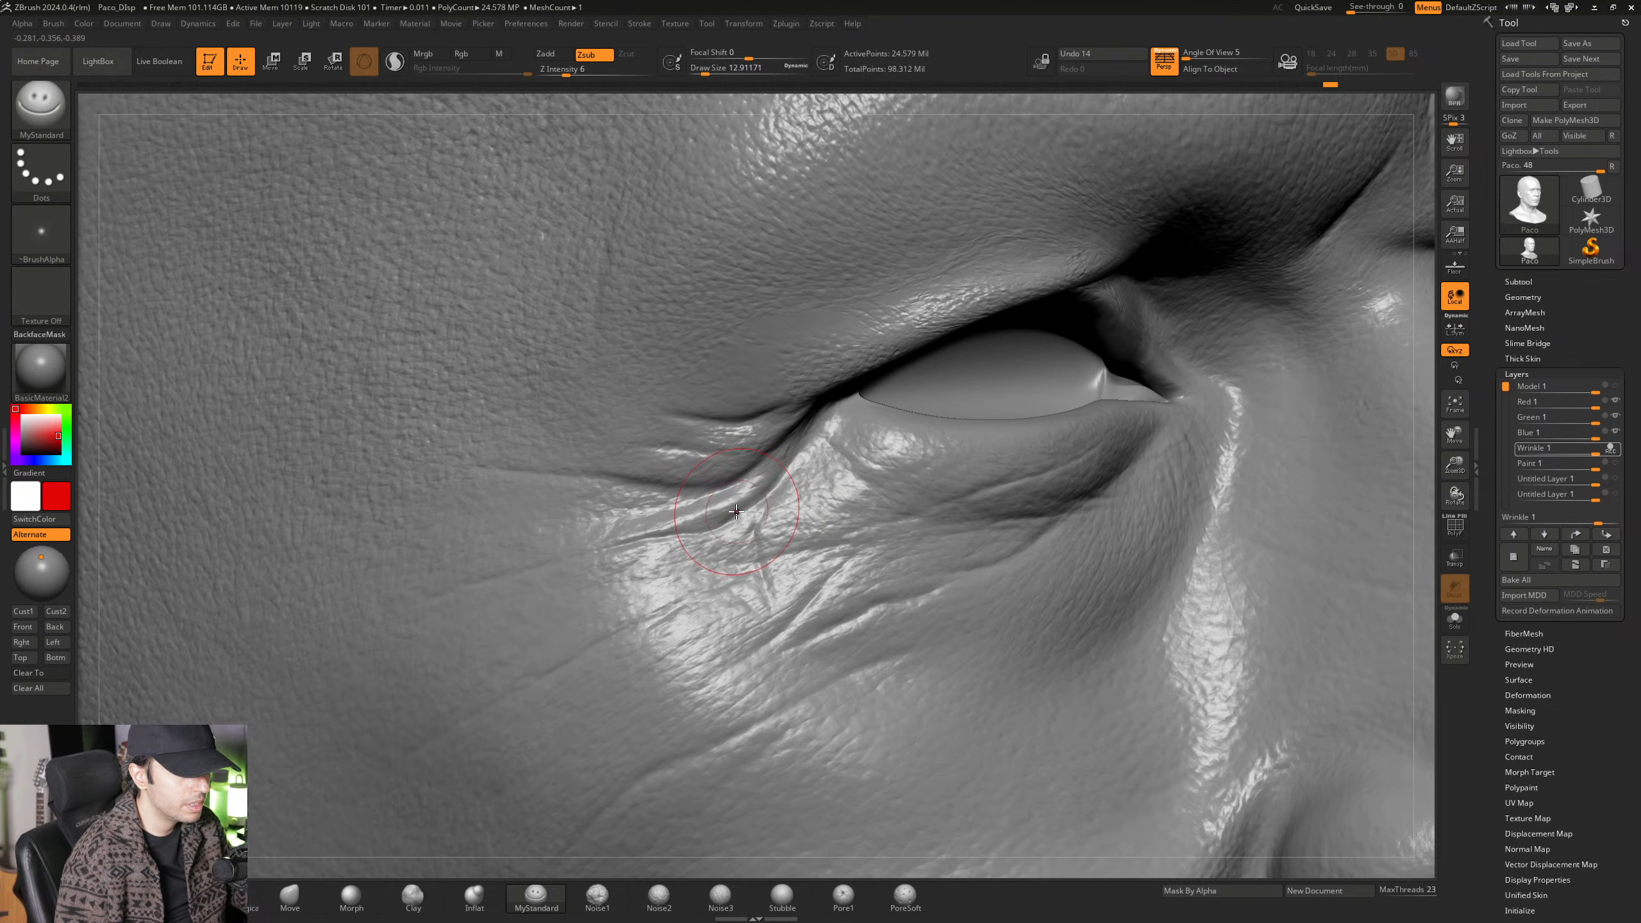
{"action": "mouse_move", "coordinate": [783, 474]}
{"action": "right_mouse_down"}
{"action": "mouse_move", "coordinate": [749, 521]}
{"action": "mouse_move", "coordinate": [795, 442]}
{"action": "mouse_move", "coordinate": [745, 482]}
{"action": "right_mouse_up"}
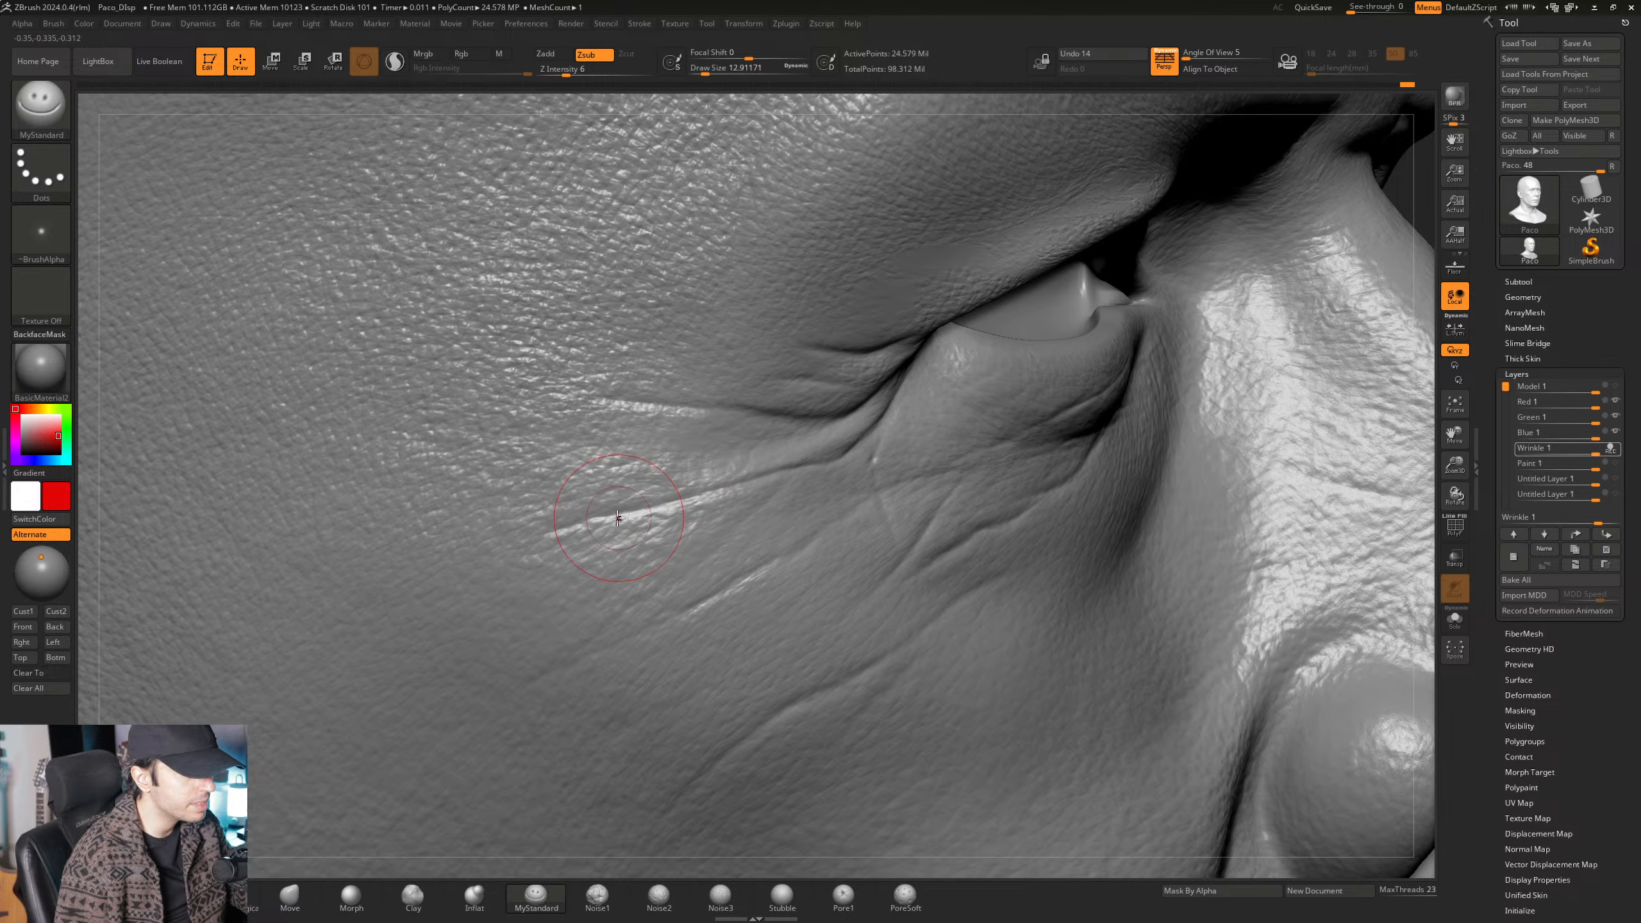
{"action": "mouse_move", "coordinate": [618, 518]}
{"action": "right_mouse_down"}
{"action": "mouse_move", "coordinate": [738, 506]}
{"action": "mouse_move", "coordinate": [758, 459]}
{"action": "mouse_move", "coordinate": [647, 499]}
{"action": "right_mouse_up"}
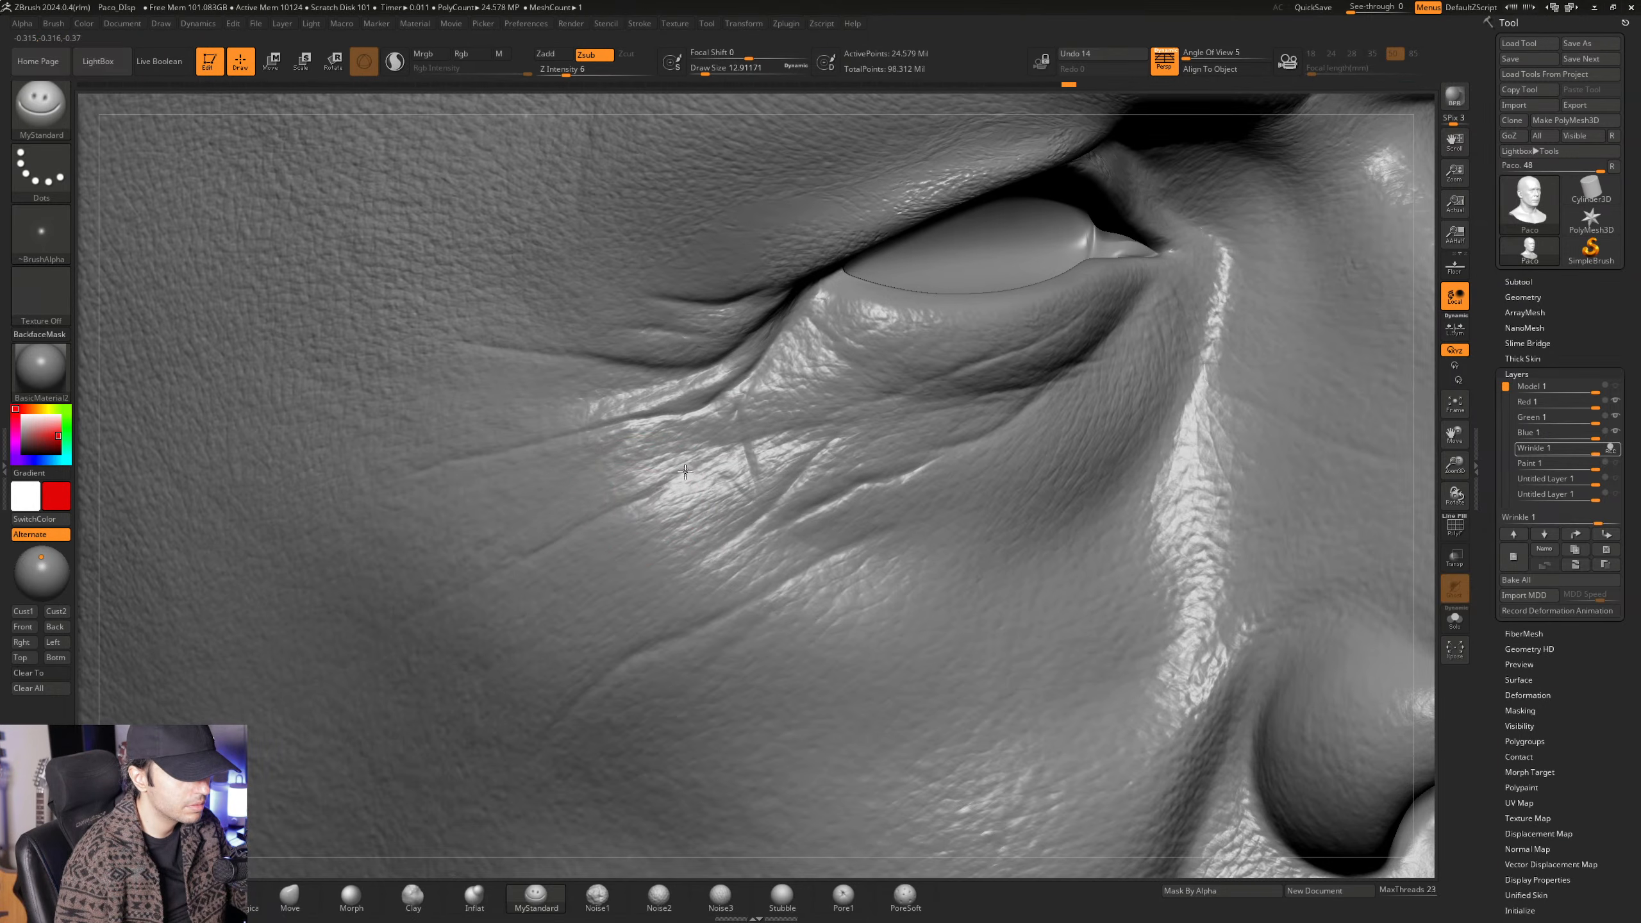
Refine the fine diagonal creases running from the right lower eyelid across the upper cheek.
{"action": "mouse_move", "coordinate": [720, 457]}
{"action": "right_mouse_down"}
{"action": "mouse_move", "coordinate": [696, 469]}
{"action": "mouse_move", "coordinate": [696, 451]}
{"action": "right_mouse_up"}
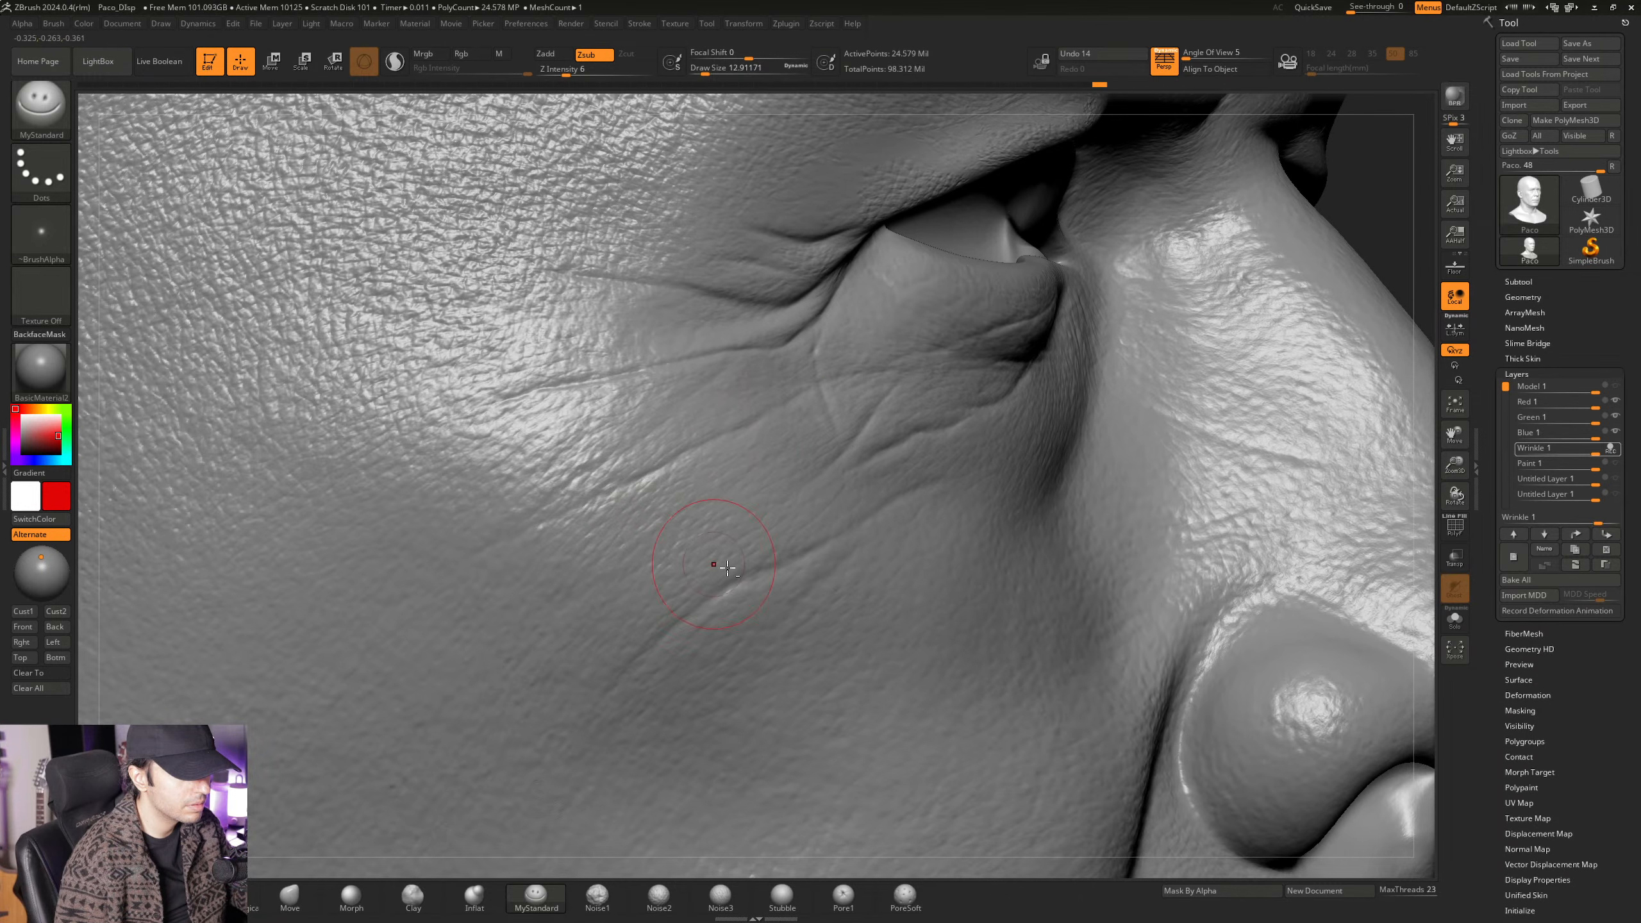
{"action": "right_click_drag", "start_coordinate": [728, 567], "coordinate": [688, 442]}
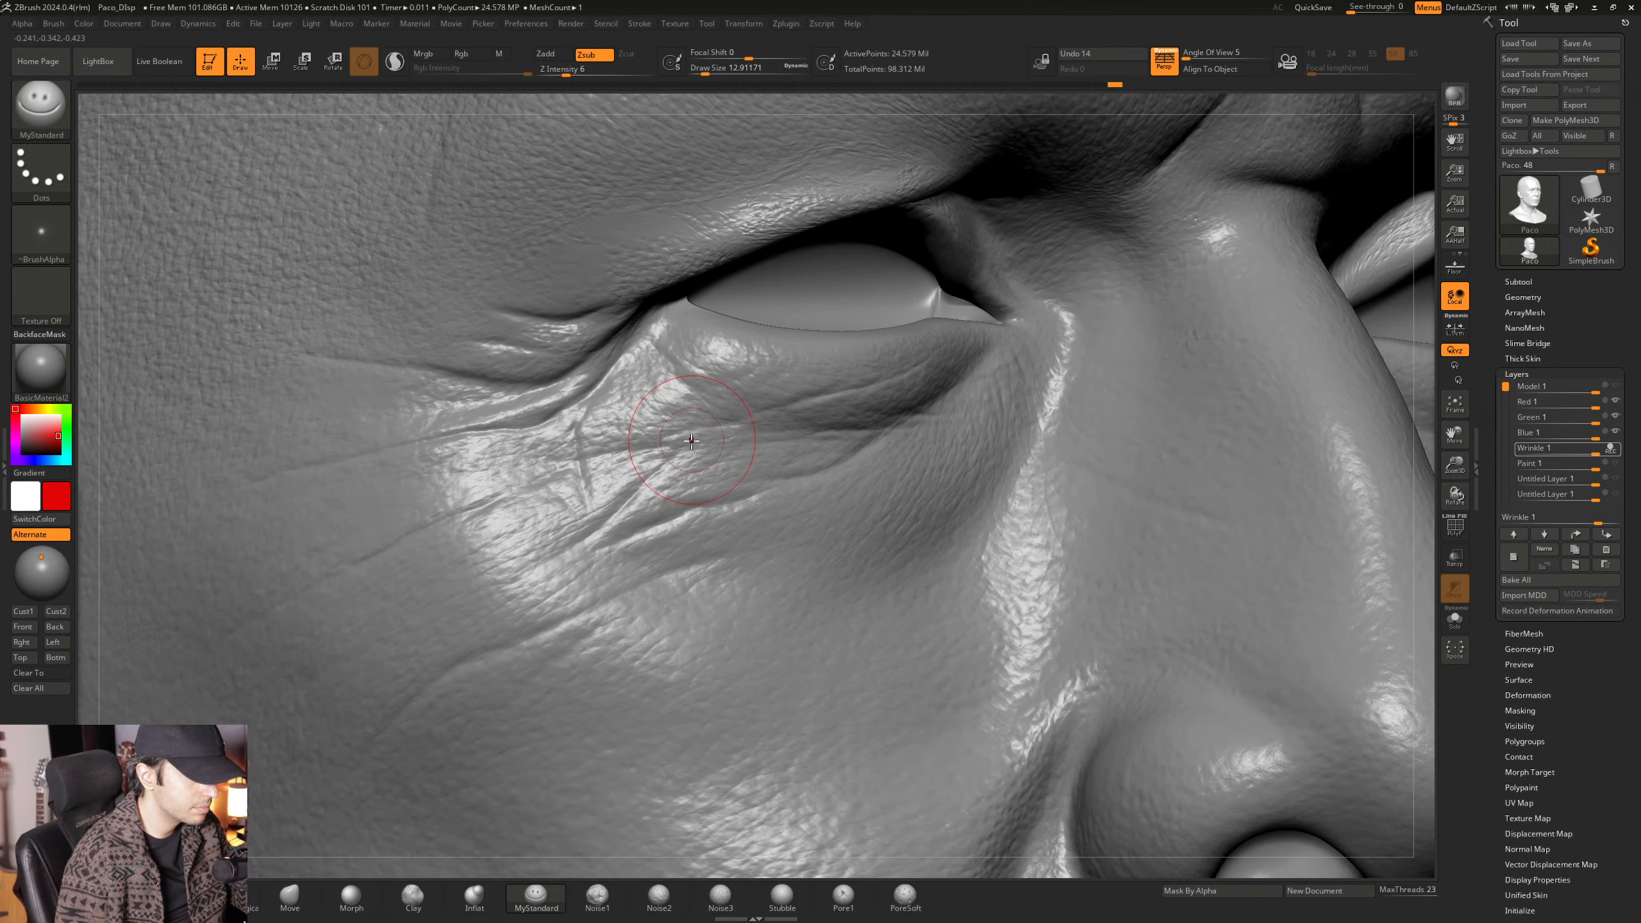
{"action": "right_click_drag", "start_coordinate": [694, 433], "coordinate": [664, 446]}
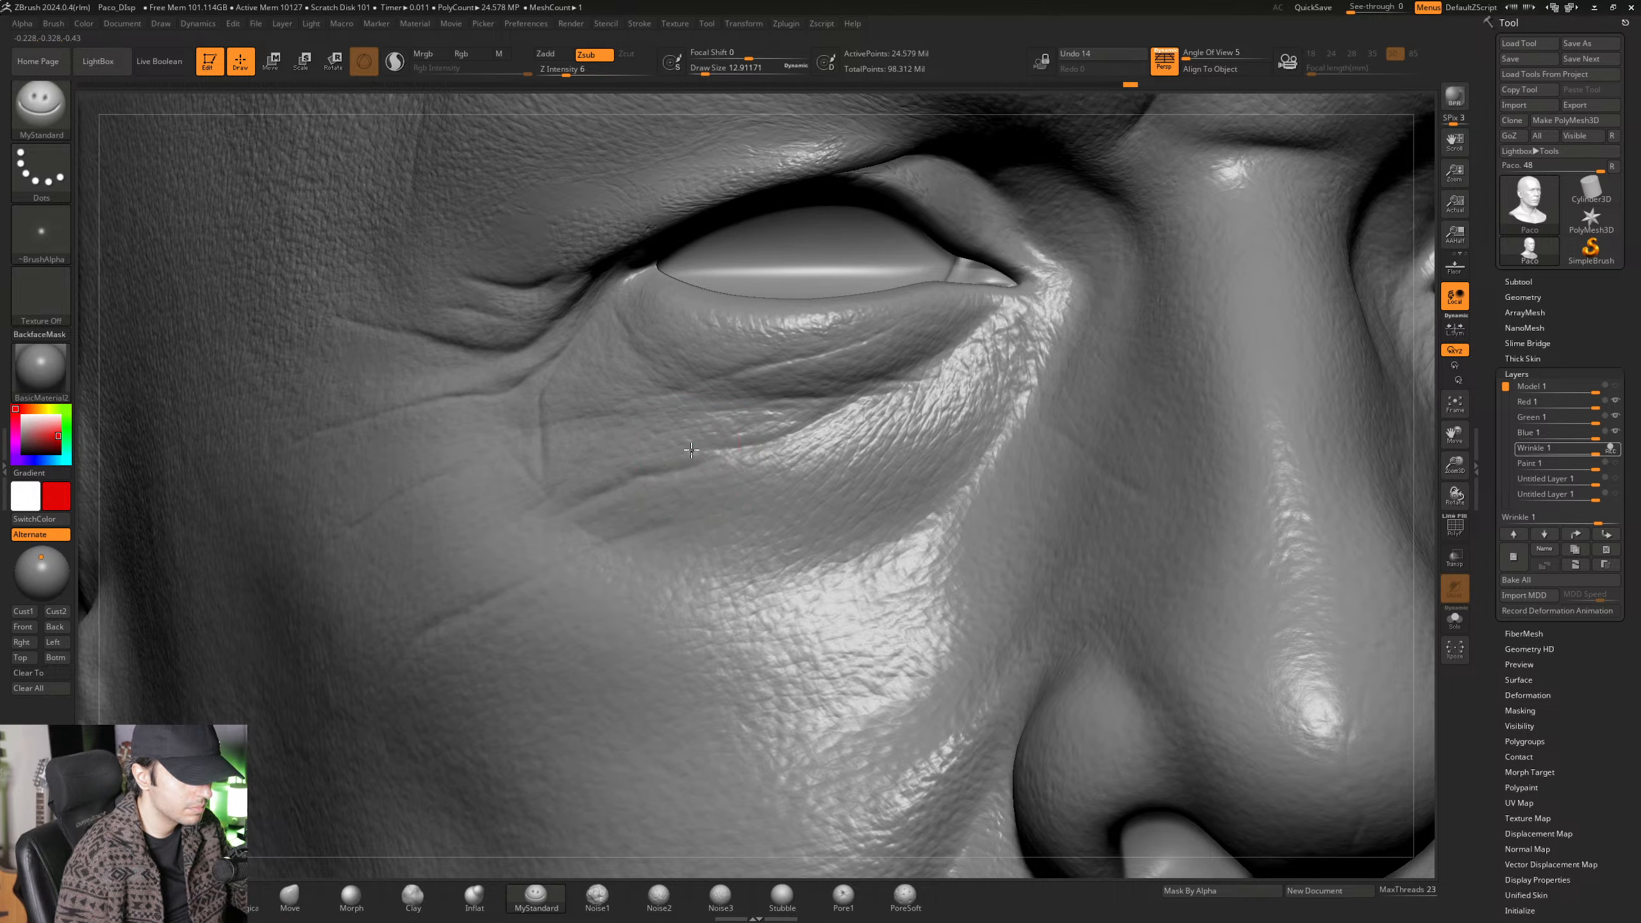
Set the draw size to about 14.2, and enlarge it to about 21.6 for the creases below the right lower eyelid.
{"action": "key", "text": "space"}
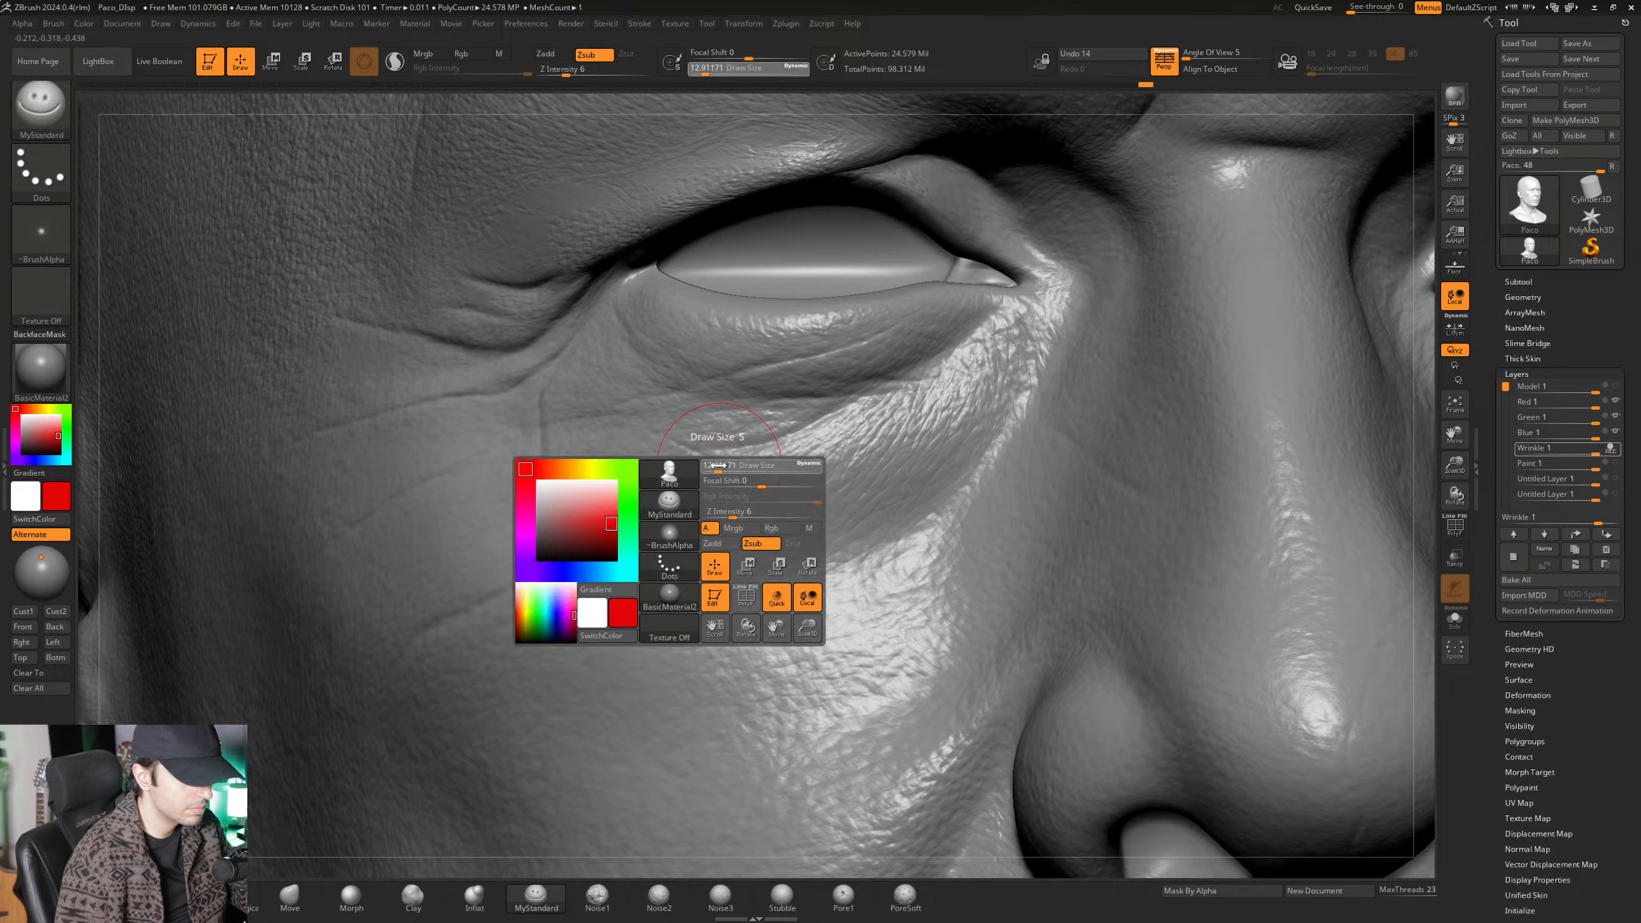
{"action": "left_click", "coordinate": [715, 464]}
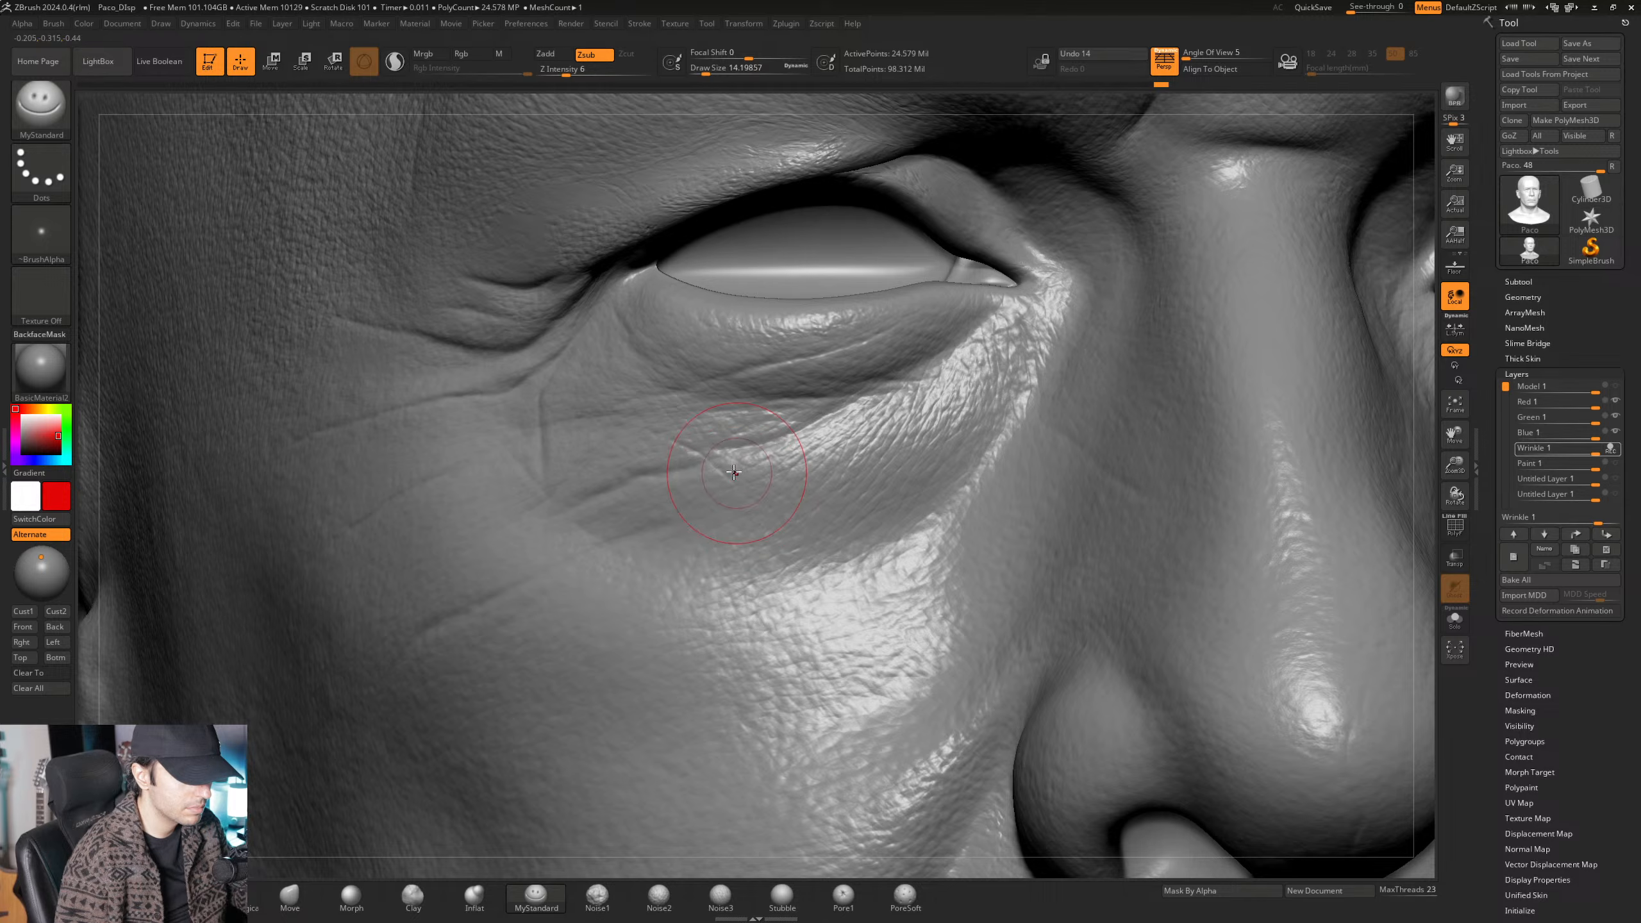
{"action": "right_click_drag", "start_coordinate": [728, 471], "coordinate": [736, 482]}
{"action": "key", "text": "space"}
{"action": "left_click_drag", "start_coordinate": [736, 483], "coordinate": [739, 487]}
{"action": "right_click_drag", "start_coordinate": [739, 487], "coordinate": [705, 451]}
Review the wrinkles around both eyes from the front, and set the draw size to about 11.7 for the right lower eyelid.
{"action": "right_click_drag", "start_coordinate": [868, 535], "coordinate": [779, 459], "text": "ctrl"}
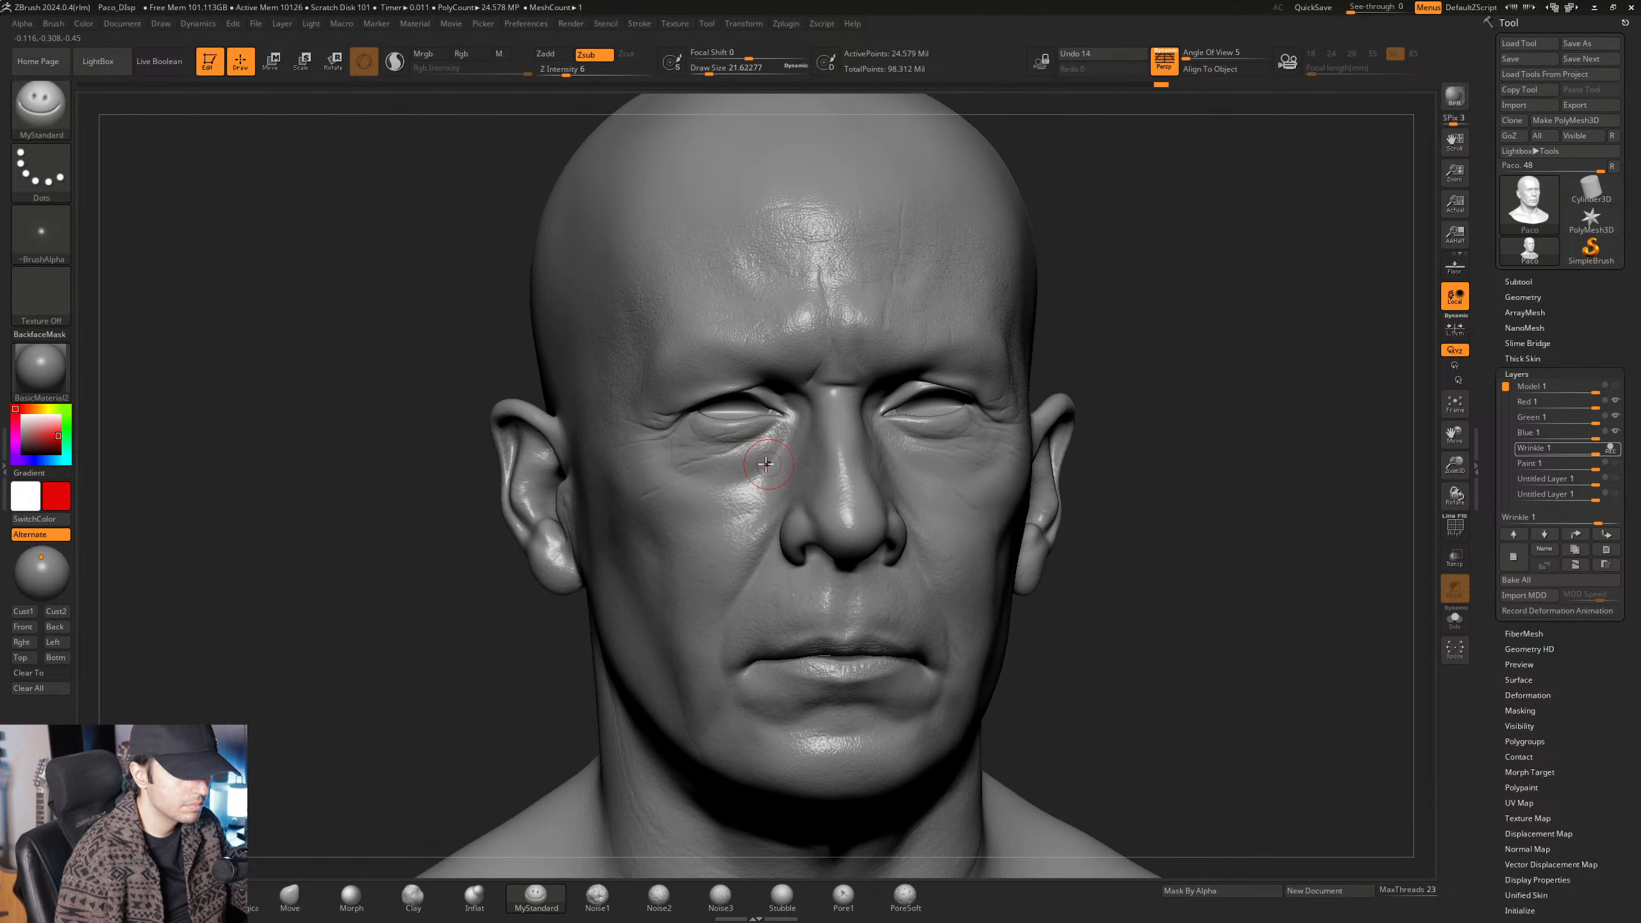
{"action": "right_click_drag", "start_coordinate": [745, 455], "coordinate": [782, 470], "text": "ctrl"}
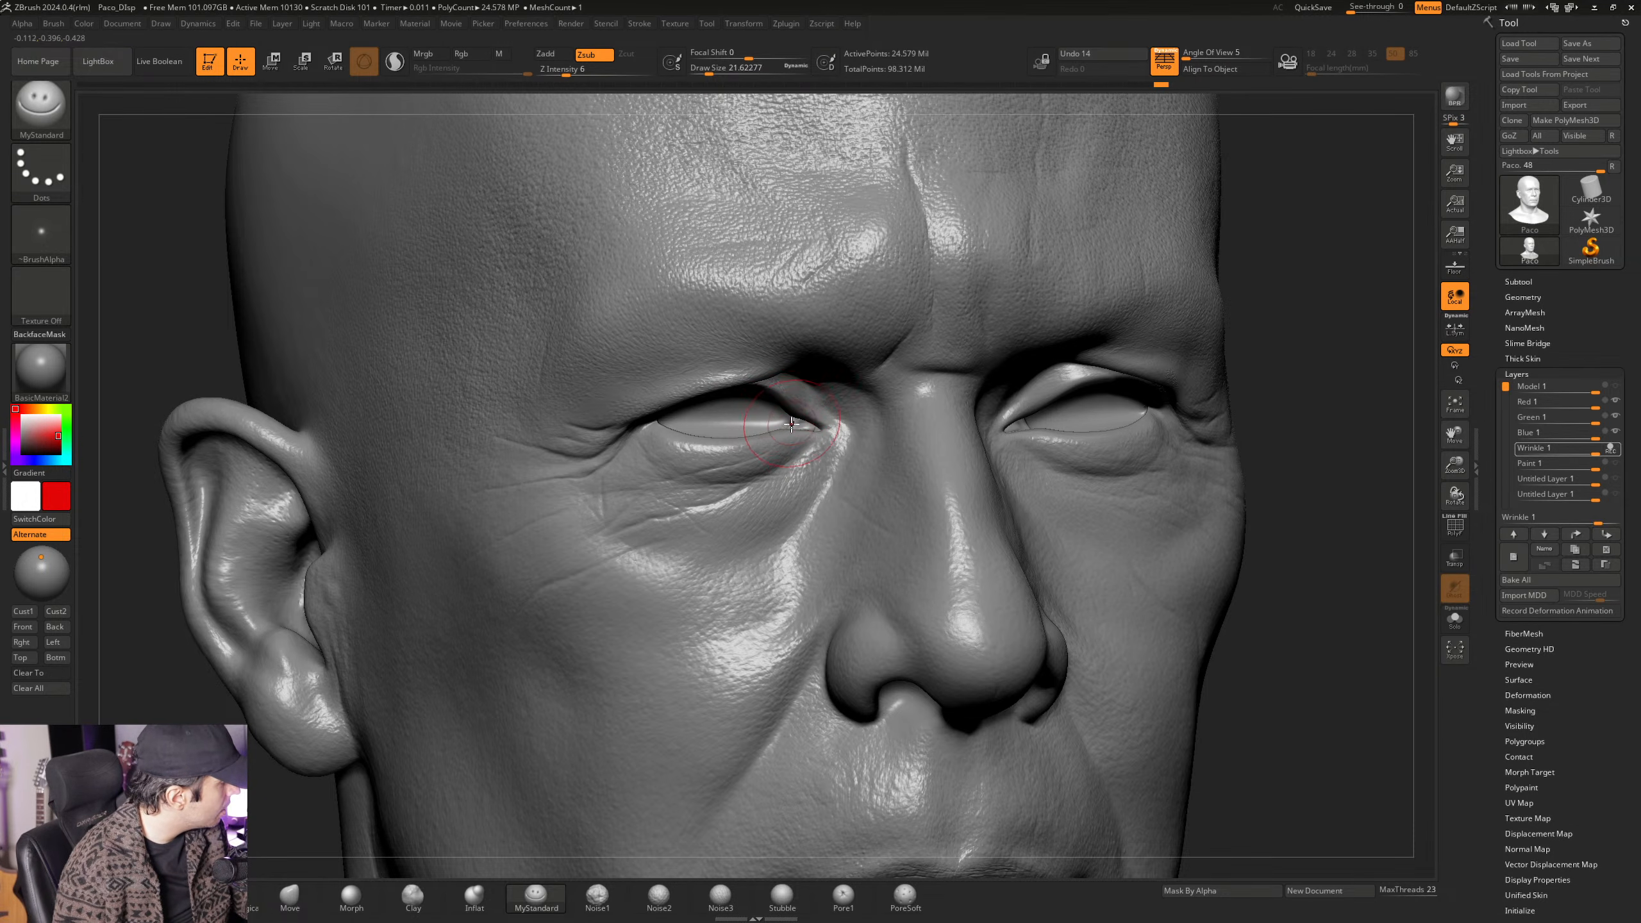
{"action": "right_click_drag", "start_coordinate": [802, 417], "coordinate": [773, 391]}
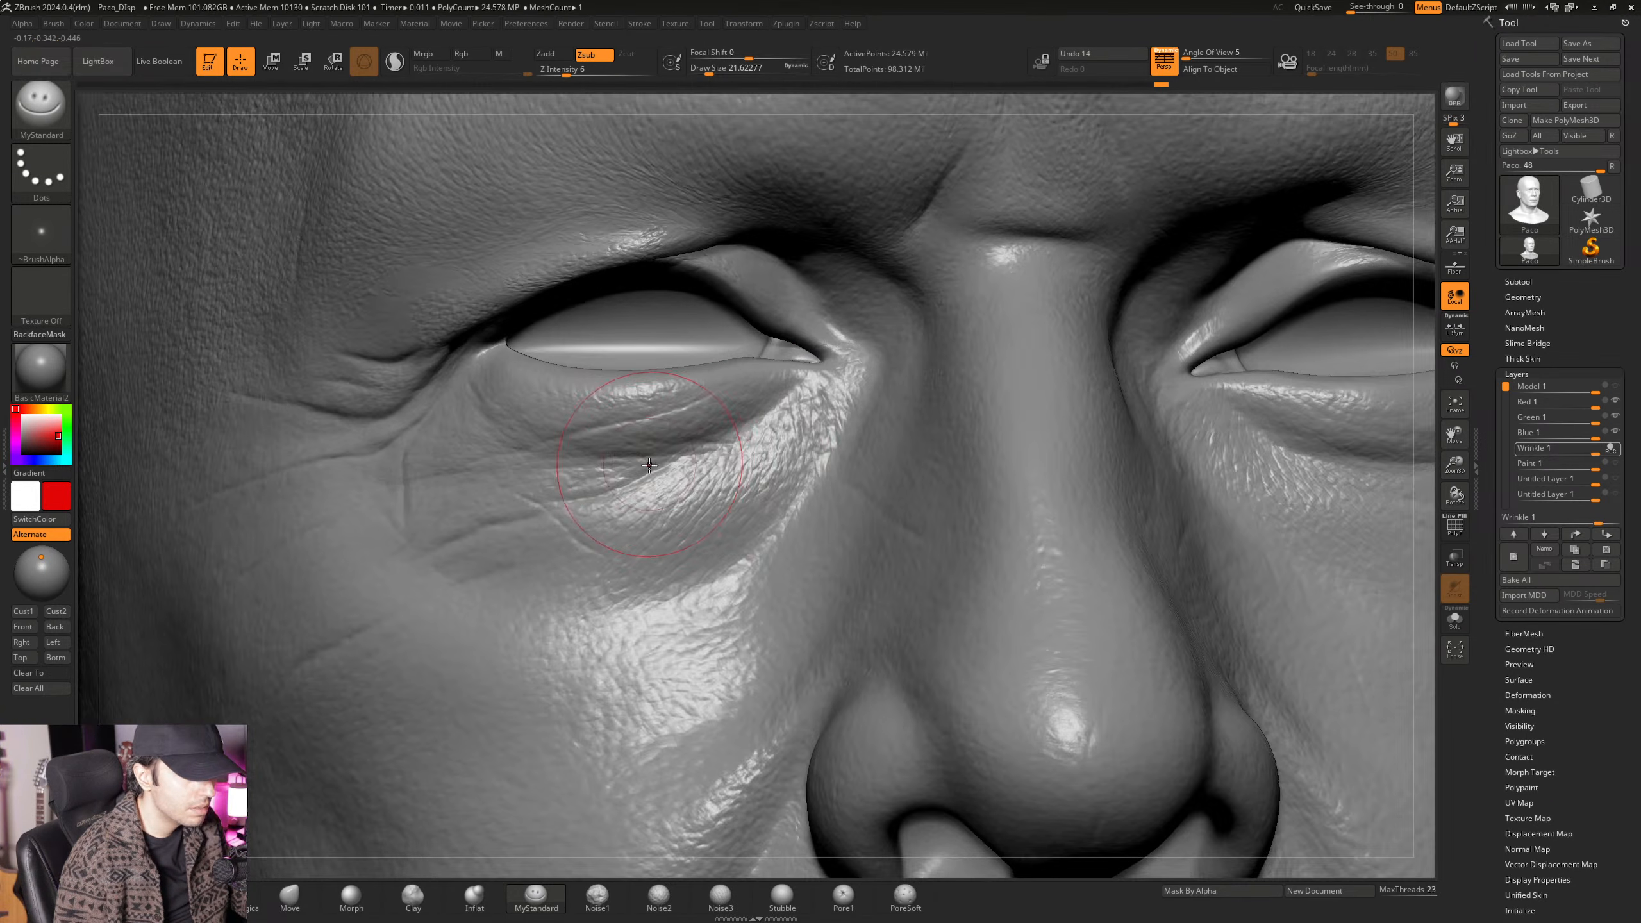
{"action": "key", "text": "space"}
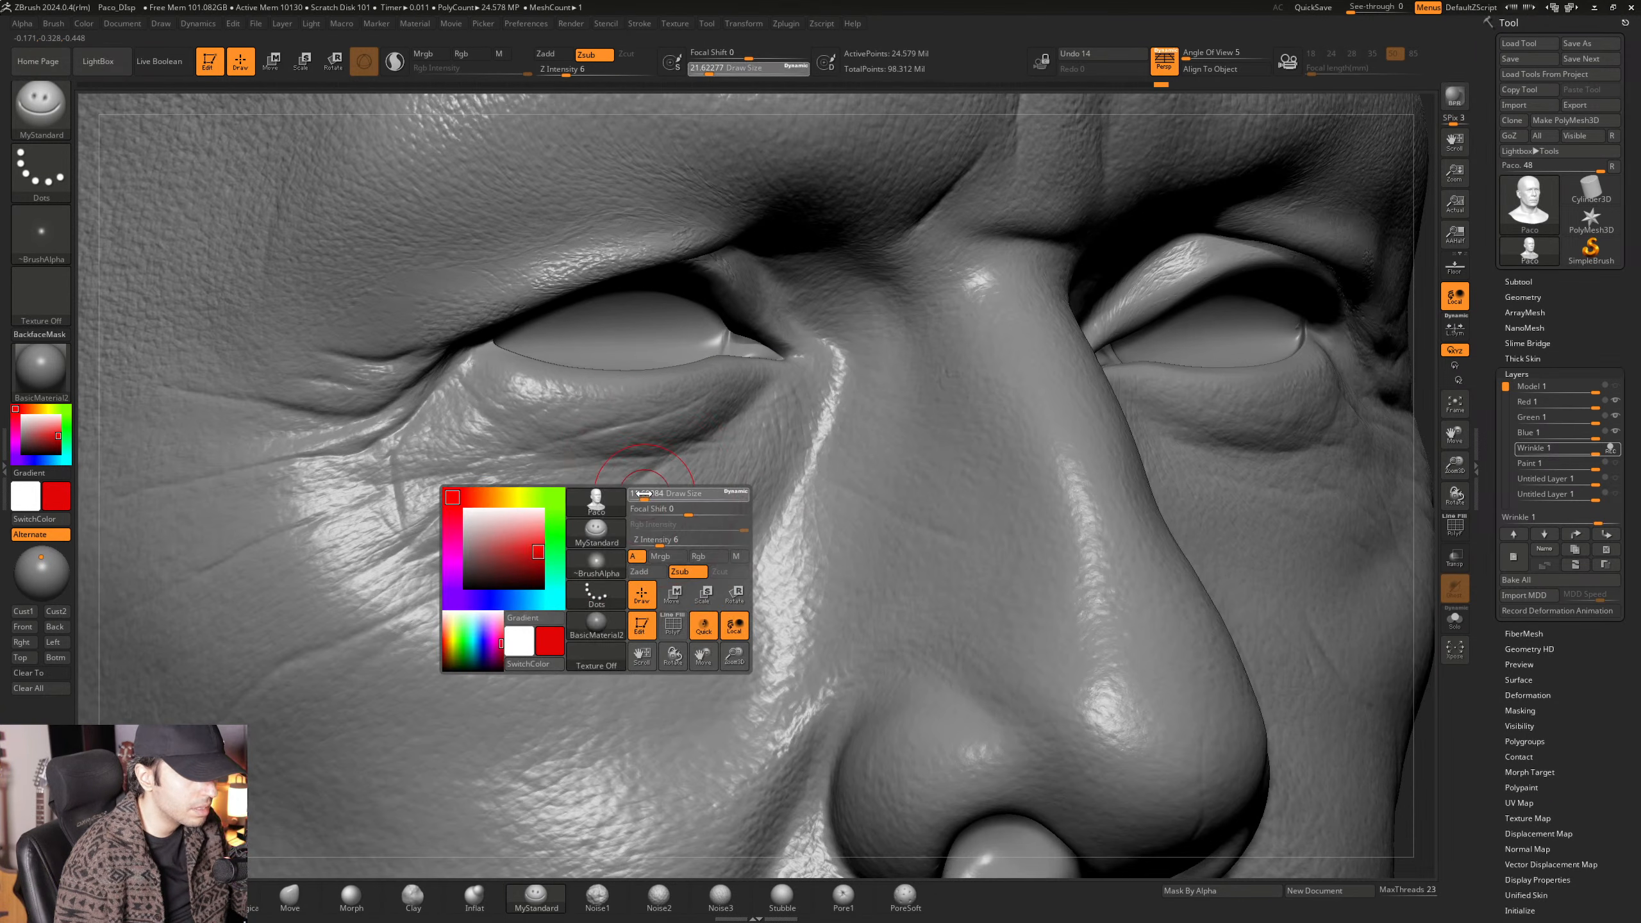
{"action": "mouse_move", "coordinate": [639, 457]}
{"action": "right_mouse_down", "text": "ctrl"}
{"action": "mouse_move", "coordinate": [685, 443]}
{"action": "mouse_move", "coordinate": [648, 493]}
{"action": "mouse_move", "coordinate": [702, 438]}
{"action": "mouse_move", "coordinate": [672, 475]}
{"action": "mouse_move", "coordinate": [772, 459]}
{"action": "mouse_move", "coordinate": [755, 456]}
{"action": "right_mouse_up", "text": "ctrl"}
Reduce the draw size to about 9.4 and carve fine skin creases below the right eye's inner corner.
{"action": "key", "text": "space"}
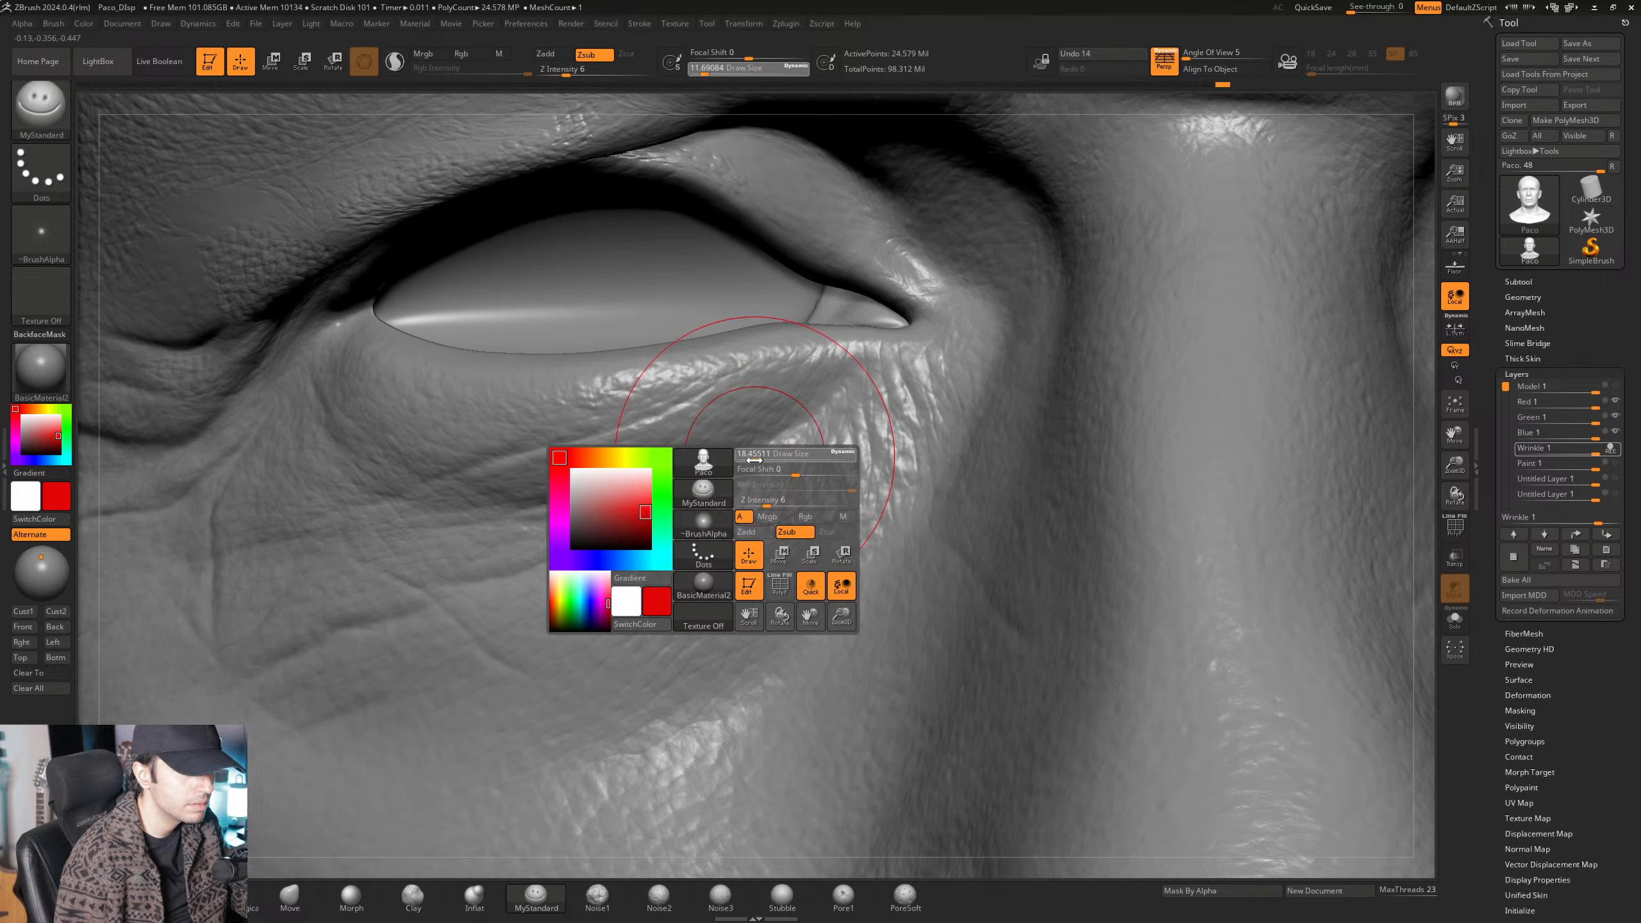
{"action": "mouse_move", "coordinate": [752, 461]}
{"action": "right_mouse_down"}
{"action": "mouse_move", "coordinate": [803, 444]}
{"action": "mouse_move", "coordinate": [756, 437]}
{"action": "mouse_move", "coordinate": [706, 463]}
{"action": "mouse_move", "coordinate": [772, 468]}
{"action": "right_mouse_up"}
{"action": "key", "text": "space"}
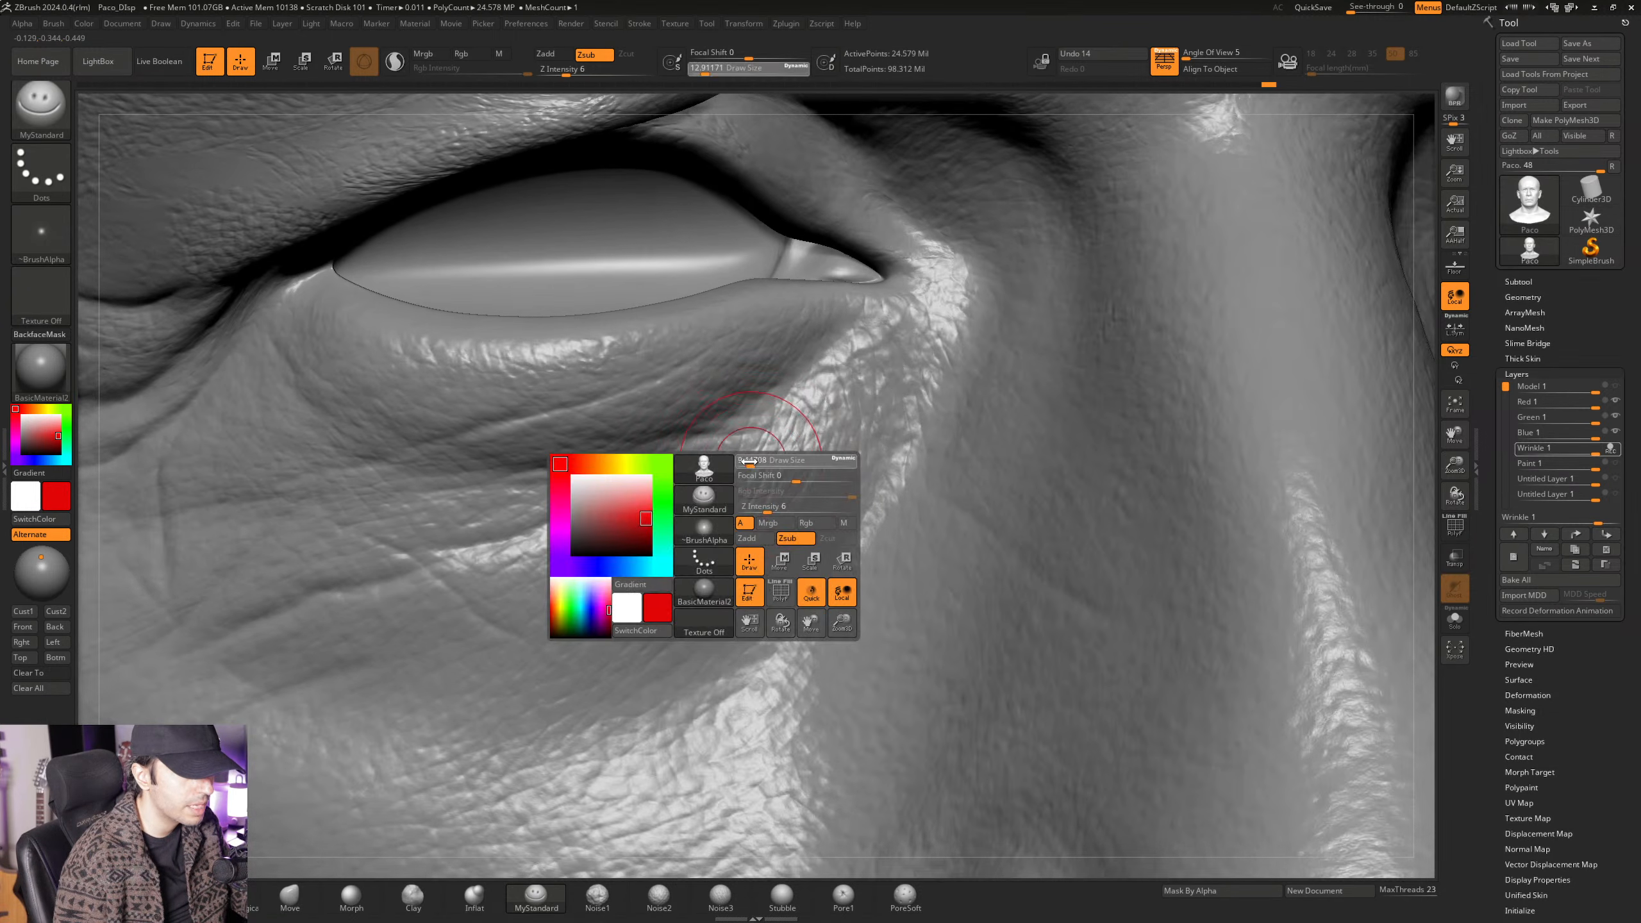
{"action": "left_click_drag", "start_coordinate": [769, 463], "coordinate": [761, 462]}
{"action": "mouse_move", "coordinate": [774, 421]}
{"action": "right_mouse_down", "text": "alt"}
{"action": "mouse_move", "coordinate": [725, 473]}
{"action": "mouse_move", "coordinate": [714, 516]}
{"action": "right_mouse_up", "text": "alt"}
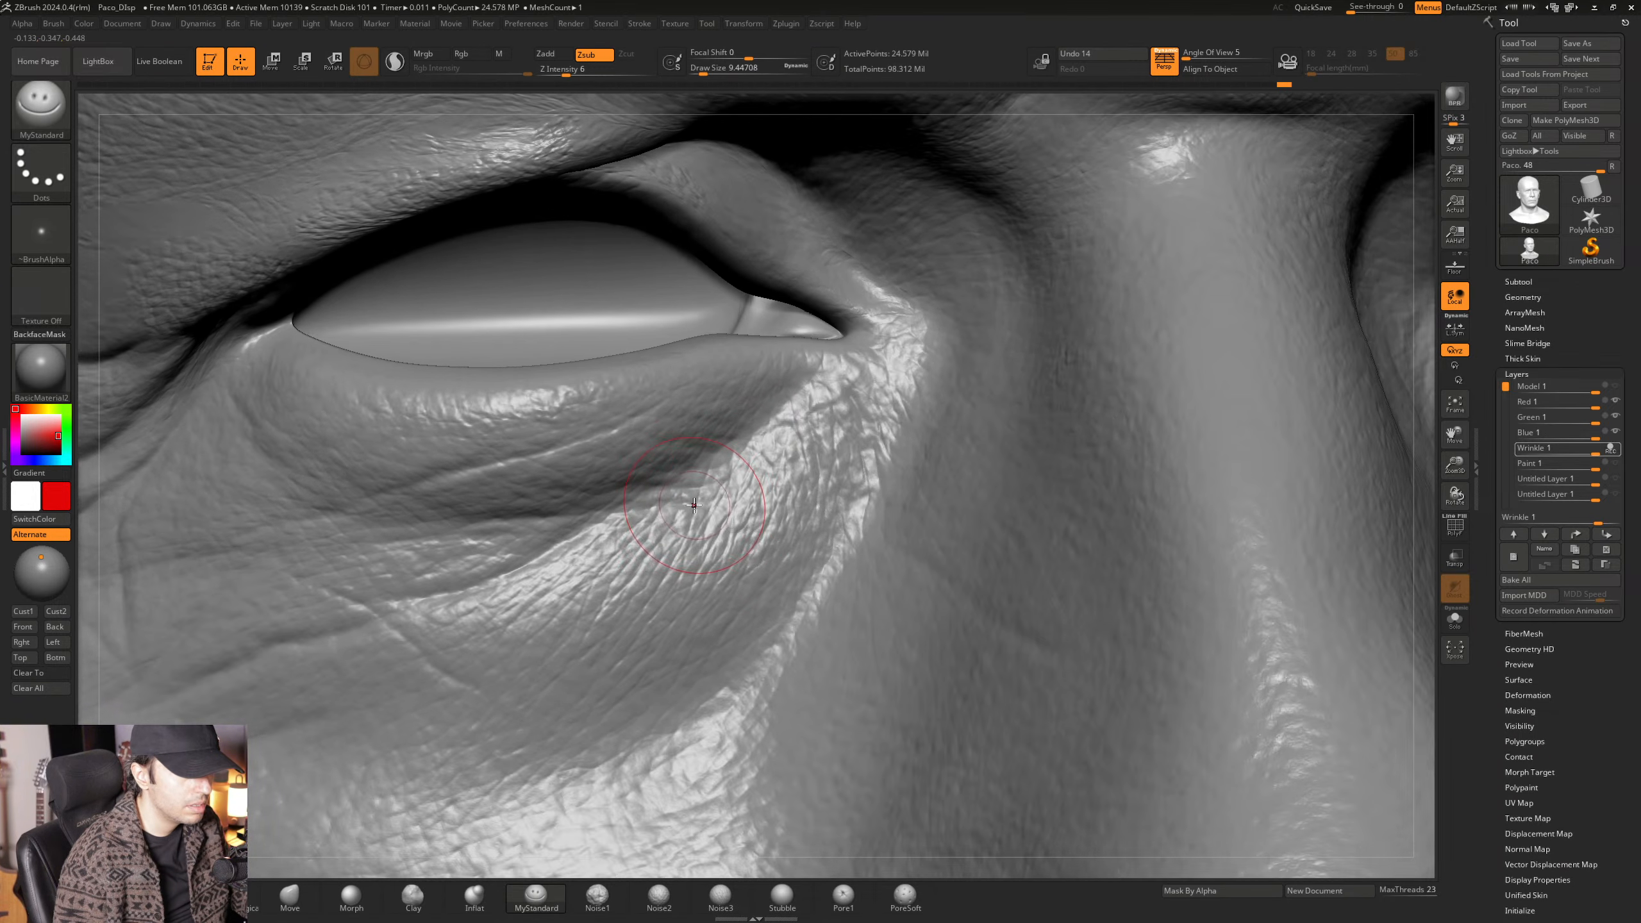
Set the draw size to about 12.9 and refine the fine creases between the right lower eyelid and the nose.
{"action": "key", "text": "space"}
{"action": "left_click_drag", "start_coordinate": [693, 507], "coordinate": [702, 508]}
{"action": "right_click_drag", "start_coordinate": [715, 515], "coordinate": [704, 491]}
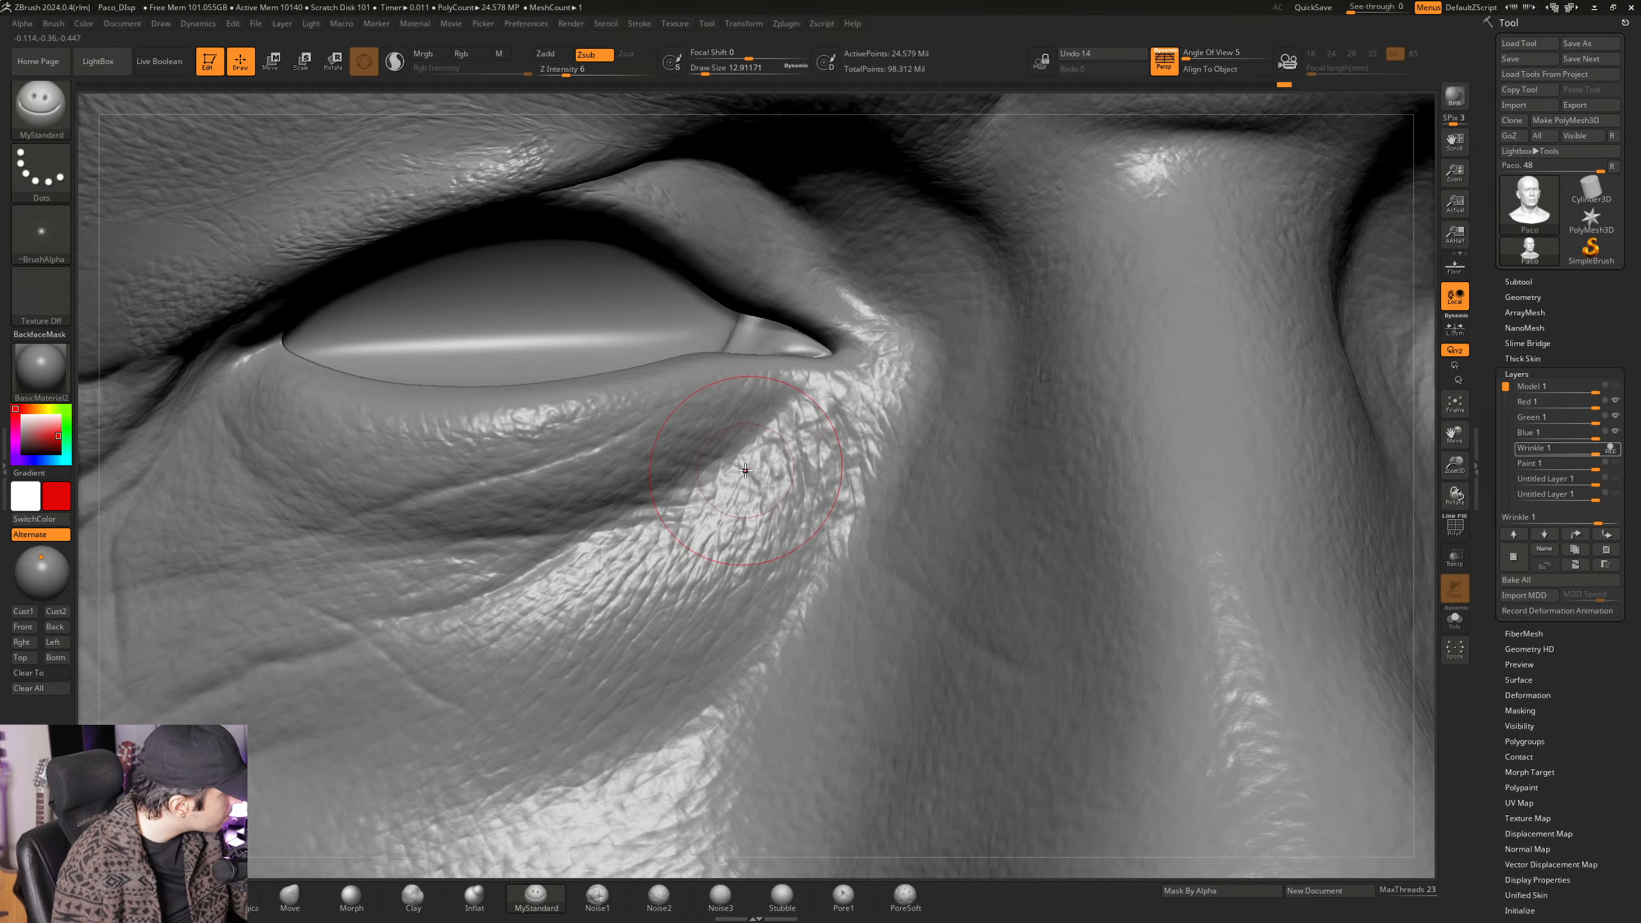
Check both eyes from the front, and set the draw size to about 18.5 for the outer half of the right lower eyelid.
{"action": "right_click_drag", "start_coordinate": [745, 470], "coordinate": [695, 486], "text": "ctrl"}
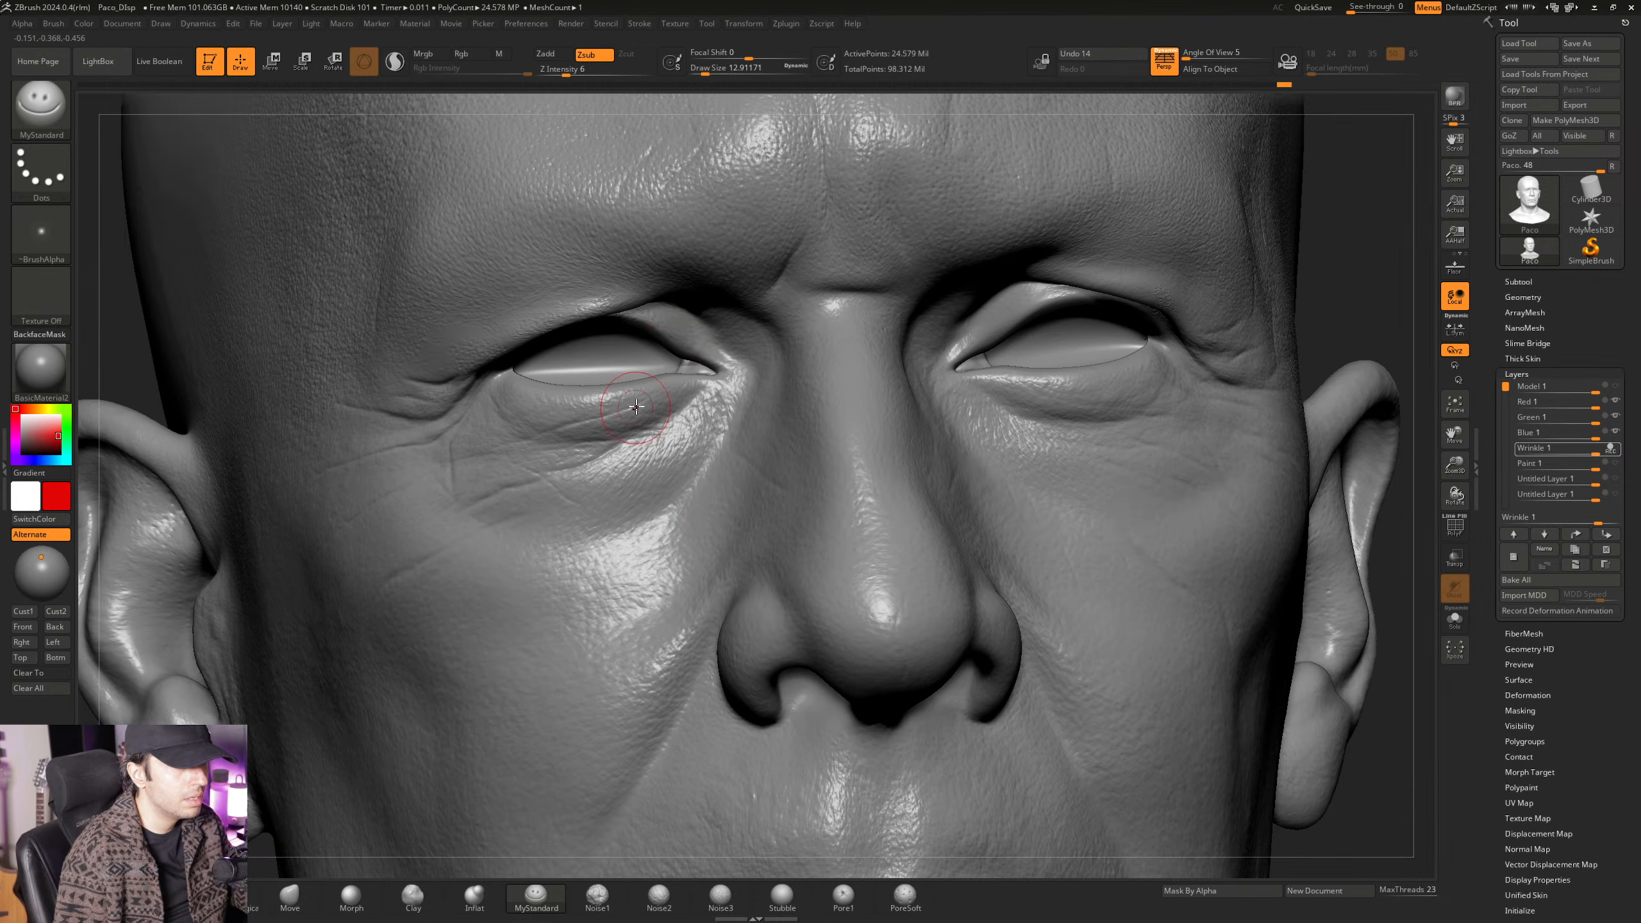
{"action": "right_click_drag", "start_coordinate": [637, 406], "coordinate": [648, 435], "text": "ctrl"}
{"action": "key", "text": "space"}
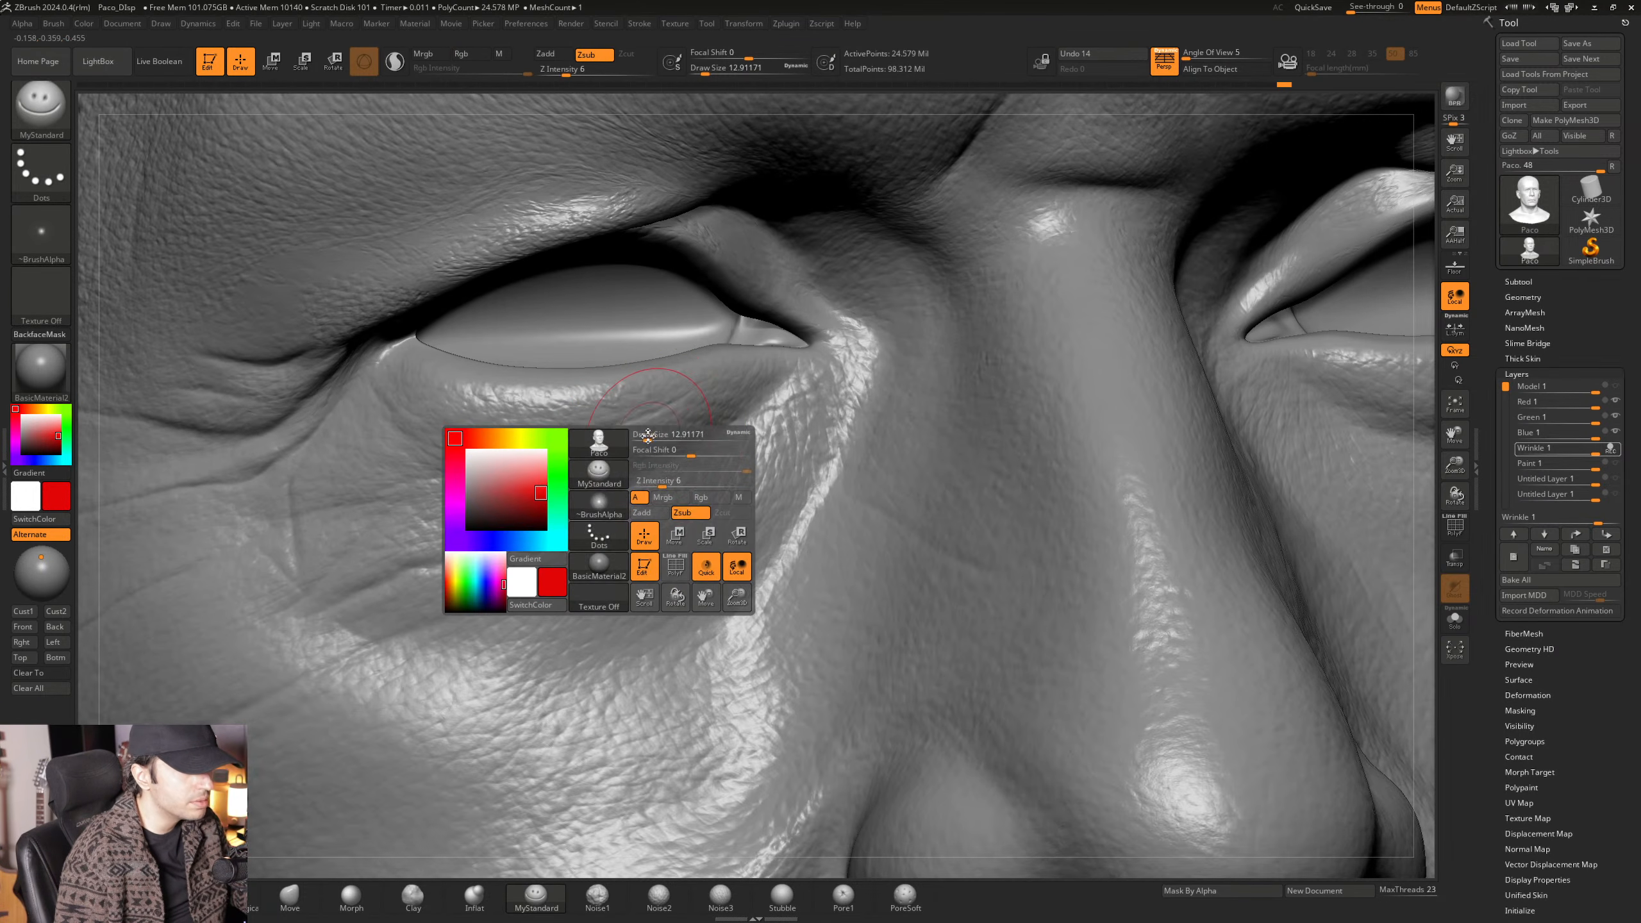
{"action": "left_click_drag", "start_coordinate": [648, 435], "coordinate": [654, 435]}
{"action": "mouse_move", "coordinate": [654, 435]}
{"action": "right_mouse_down", "text": "alt"}
{"action": "mouse_move", "coordinate": [628, 416]}
{"action": "mouse_move", "coordinate": [744, 385]}
{"action": "mouse_move", "coordinate": [755, 402]}
{"action": "mouse_move", "coordinate": [710, 428]}
{"action": "mouse_move", "coordinate": [710, 409]}
{"action": "mouse_move", "coordinate": [824, 451]}
{"action": "mouse_move", "coordinate": [610, 435]}
{"action": "mouse_move", "coordinate": [676, 471]}
{"action": "mouse_move", "coordinate": [663, 478]}
{"action": "right_mouse_up", "text": "alt"}
{"action": "key", "text": "space"}
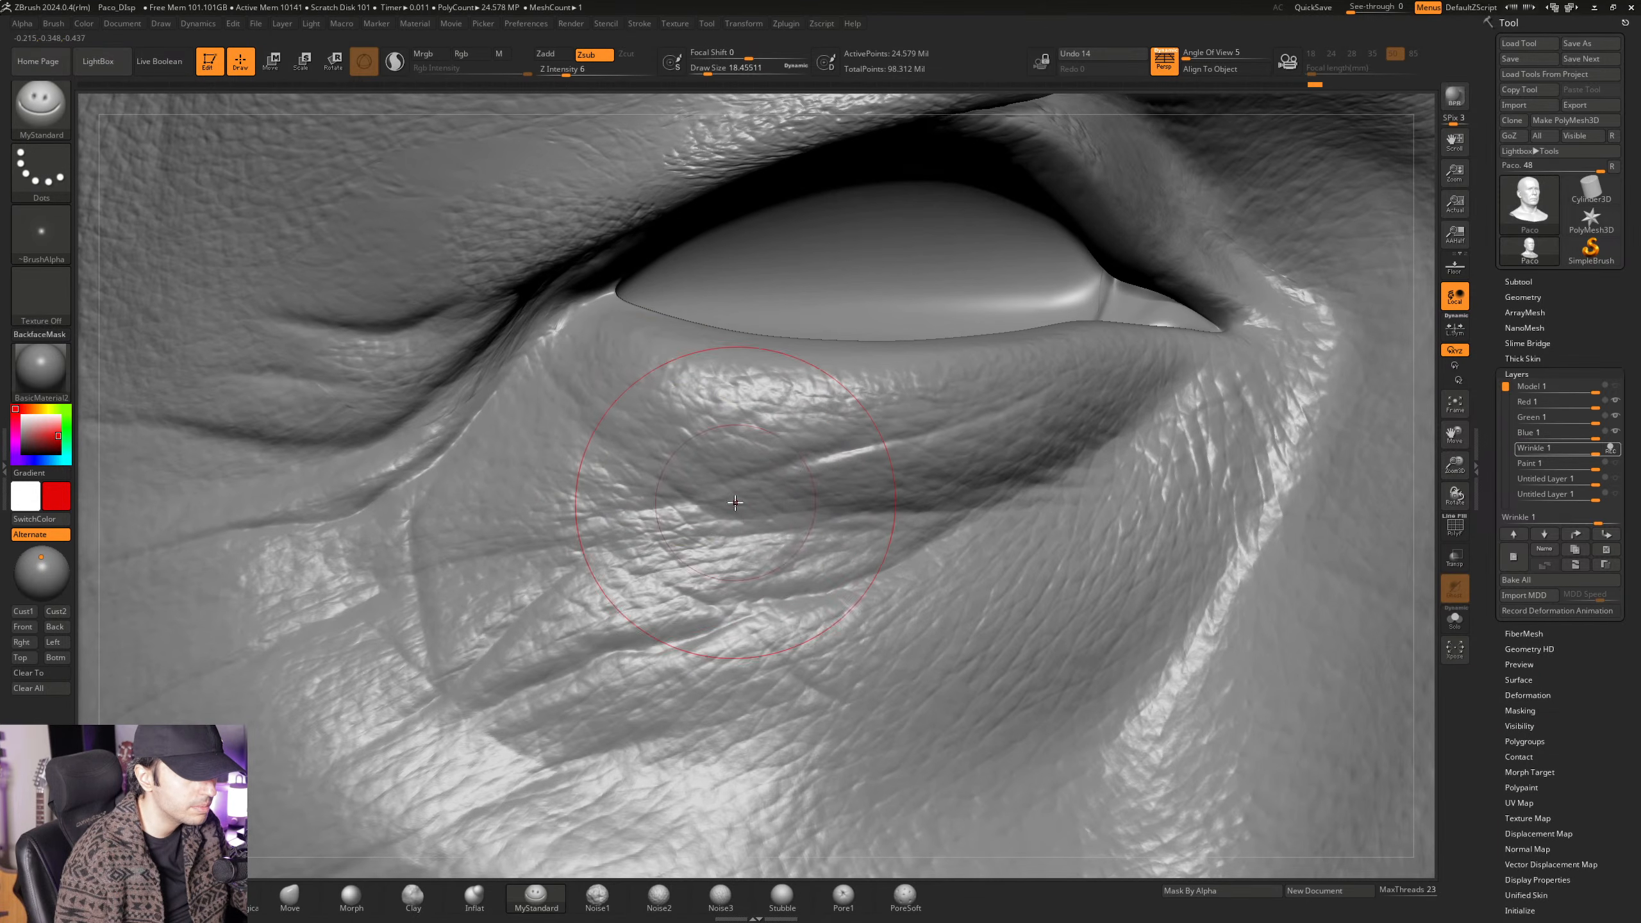
Set the draw size to about 14.2 and refine the crossing creases under the outer half of the right lower eyelid.
{"action": "key", "text": "space"}
{"action": "right_click_drag", "start_coordinate": [732, 503], "coordinate": [711, 477]}
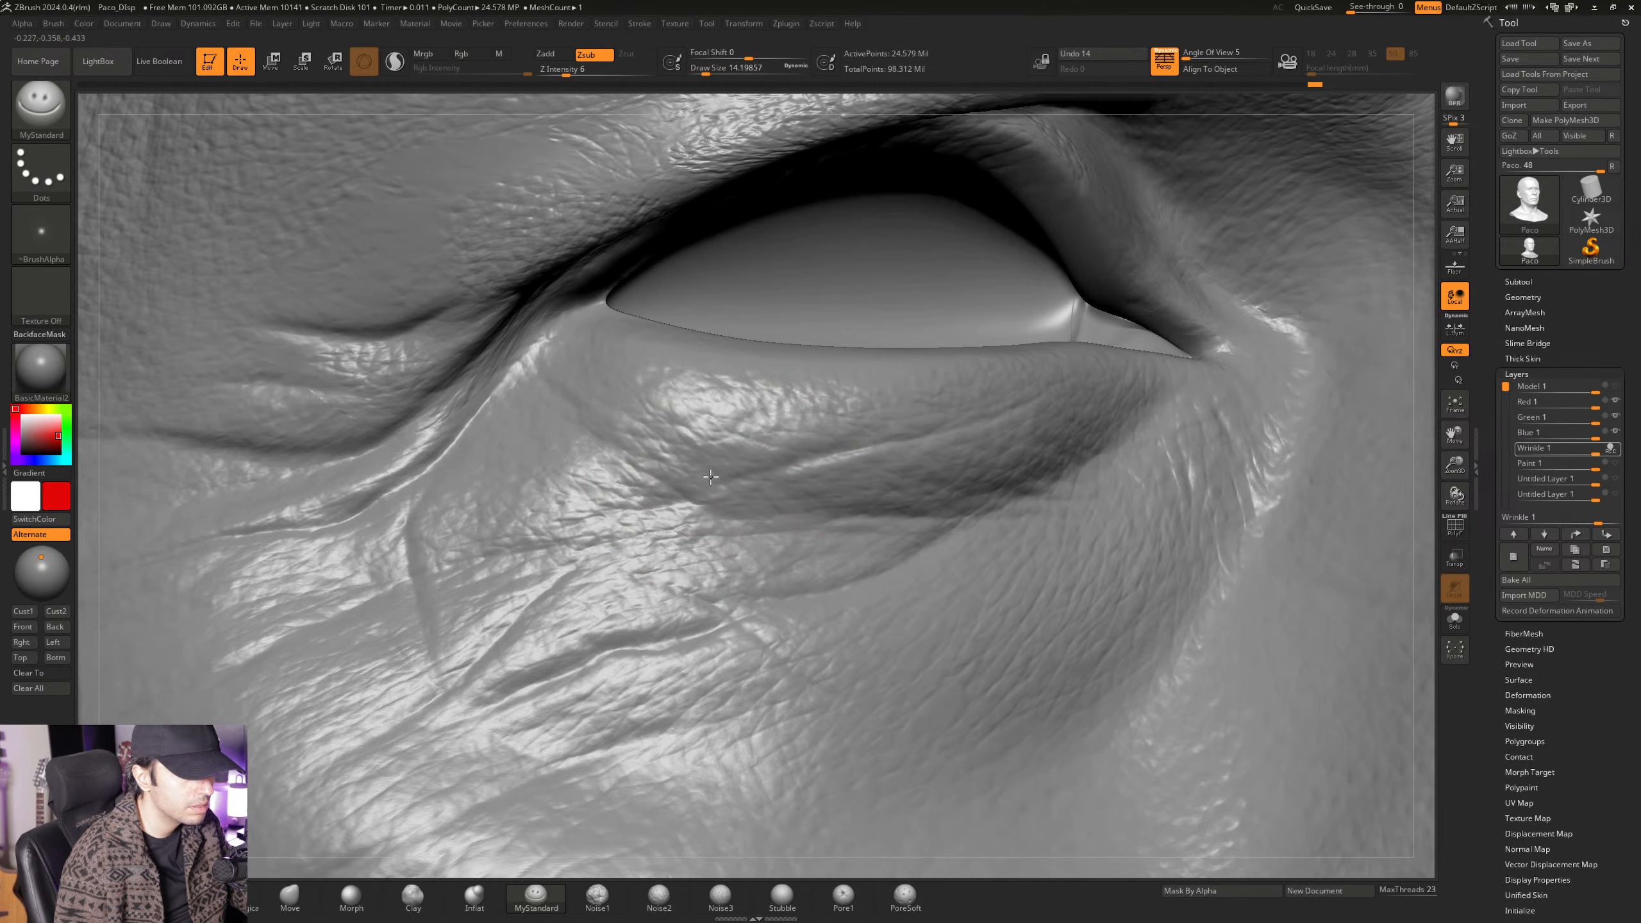
{"action": "right_click_drag", "start_coordinate": [929, 530], "coordinate": [764, 504]}
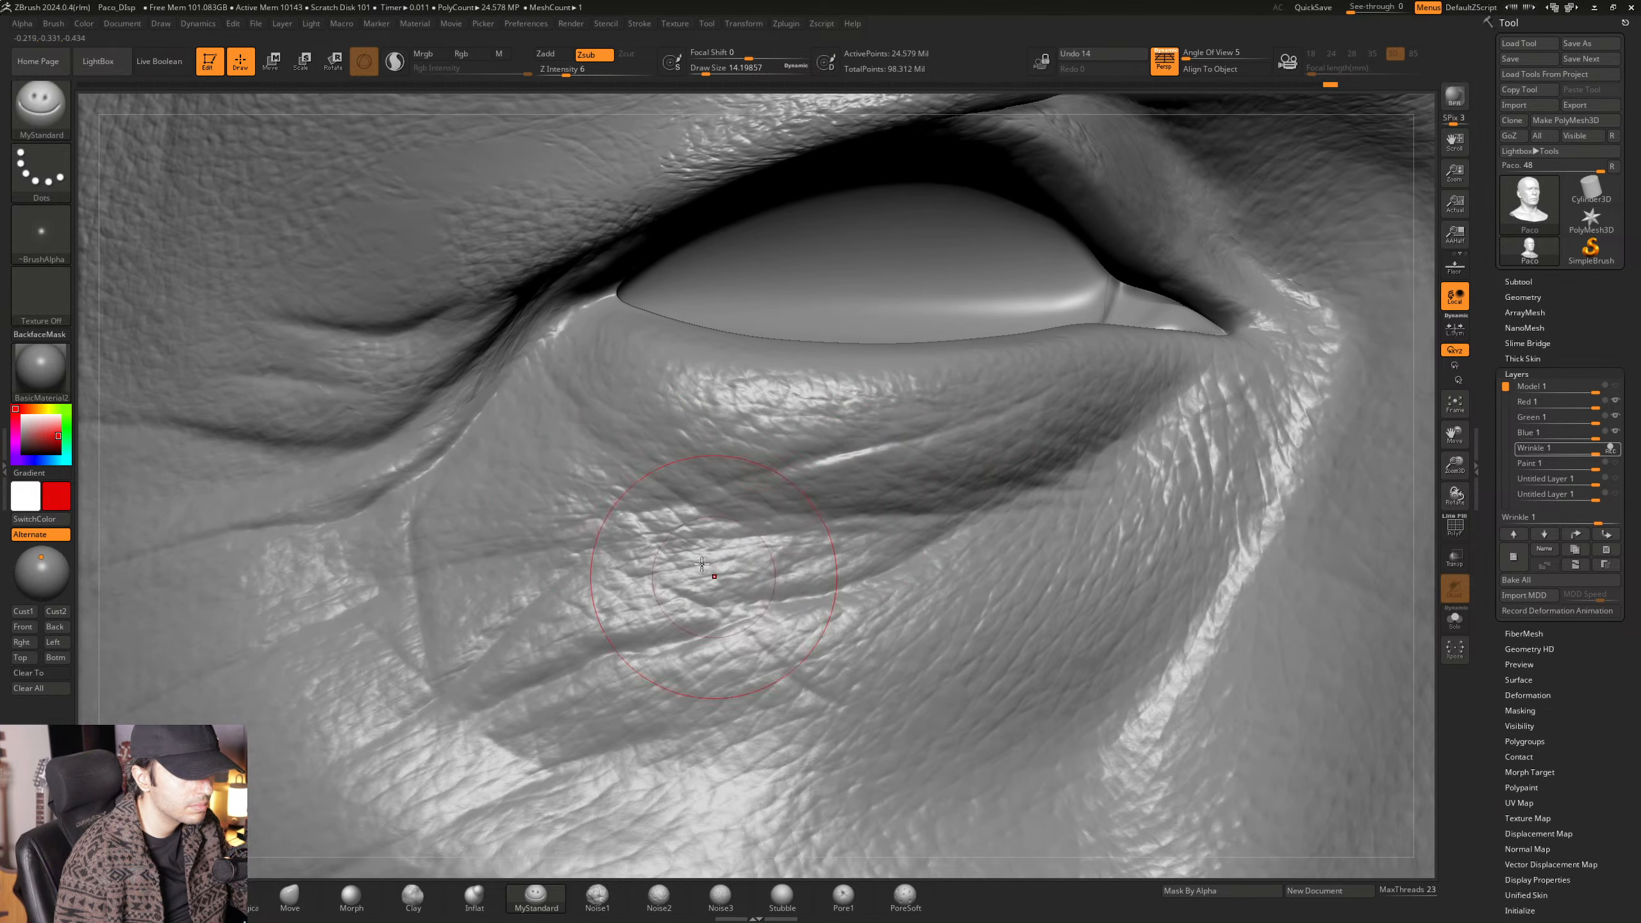
Check the whole face, set the draw size to about 18.5, and refine the long diagonal creases on the right upper cheek.
{"action": "right_click_drag", "start_coordinate": [751, 608], "coordinate": [481, 375], "text": "ctrl"}
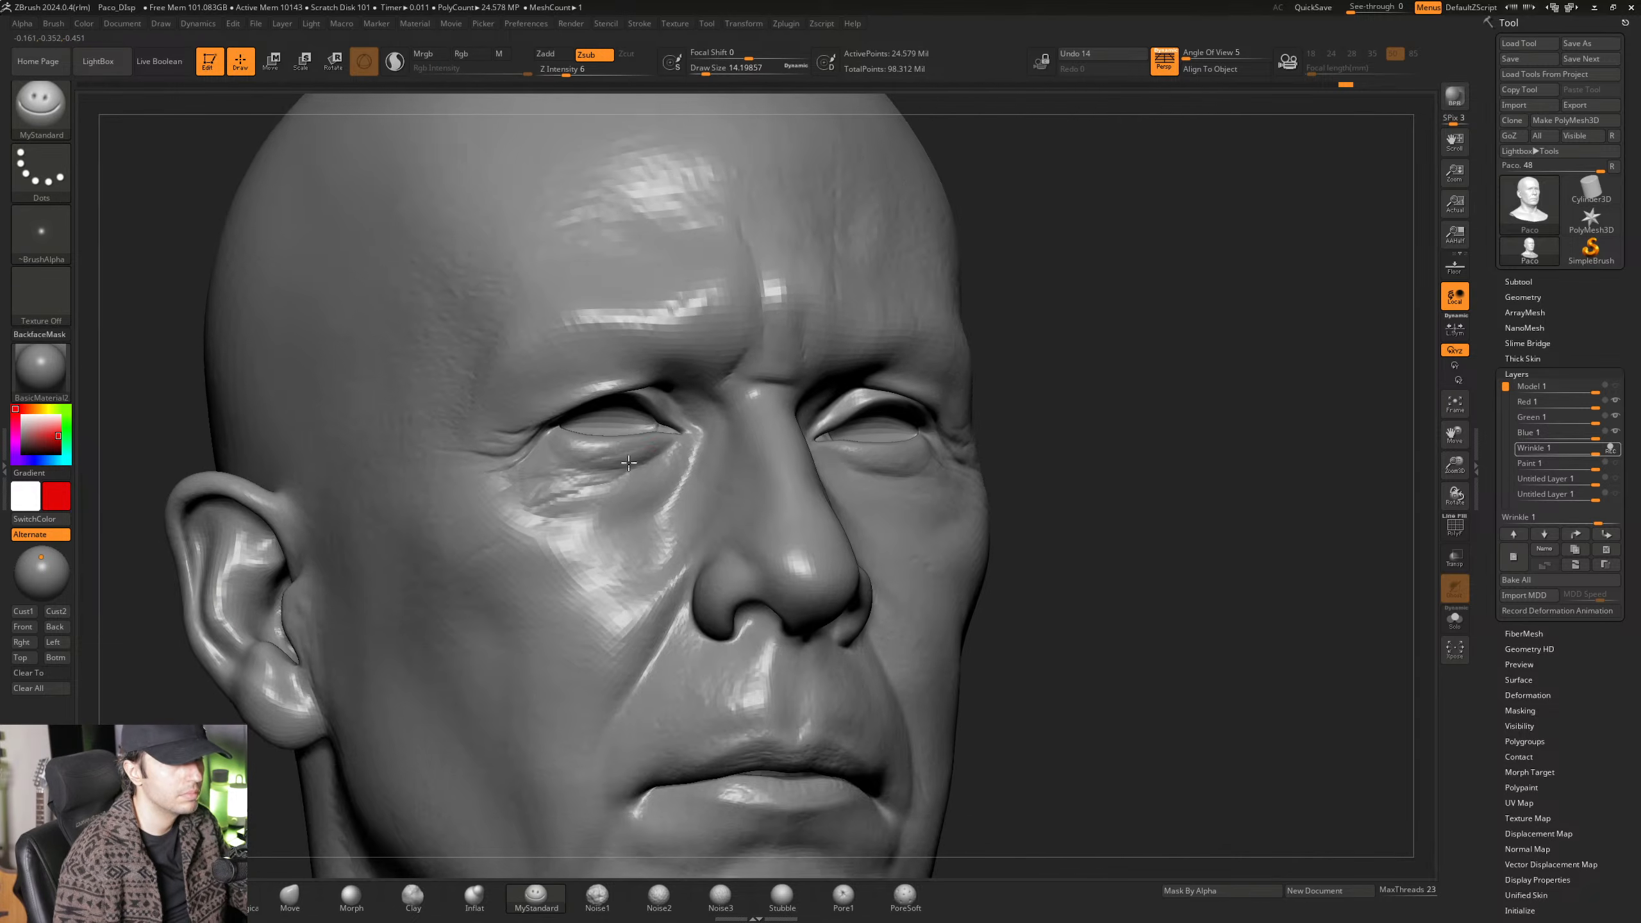
{"action": "mouse_move", "coordinate": [744, 505]}
{"action": "right_mouse_down"}
{"action": "mouse_move", "coordinate": [648, 504]}
{"action": "mouse_move", "coordinate": [590, 466]}
{"action": "mouse_move", "coordinate": [643, 499]}
{"action": "mouse_move", "coordinate": [656, 423]}
{"action": "mouse_move", "coordinate": [634, 469]}
{"action": "mouse_move", "coordinate": [590, 493]}
{"action": "right_mouse_up"}
{"action": "key", "text": "ctrl"}
{"action": "key", "text": "space"}
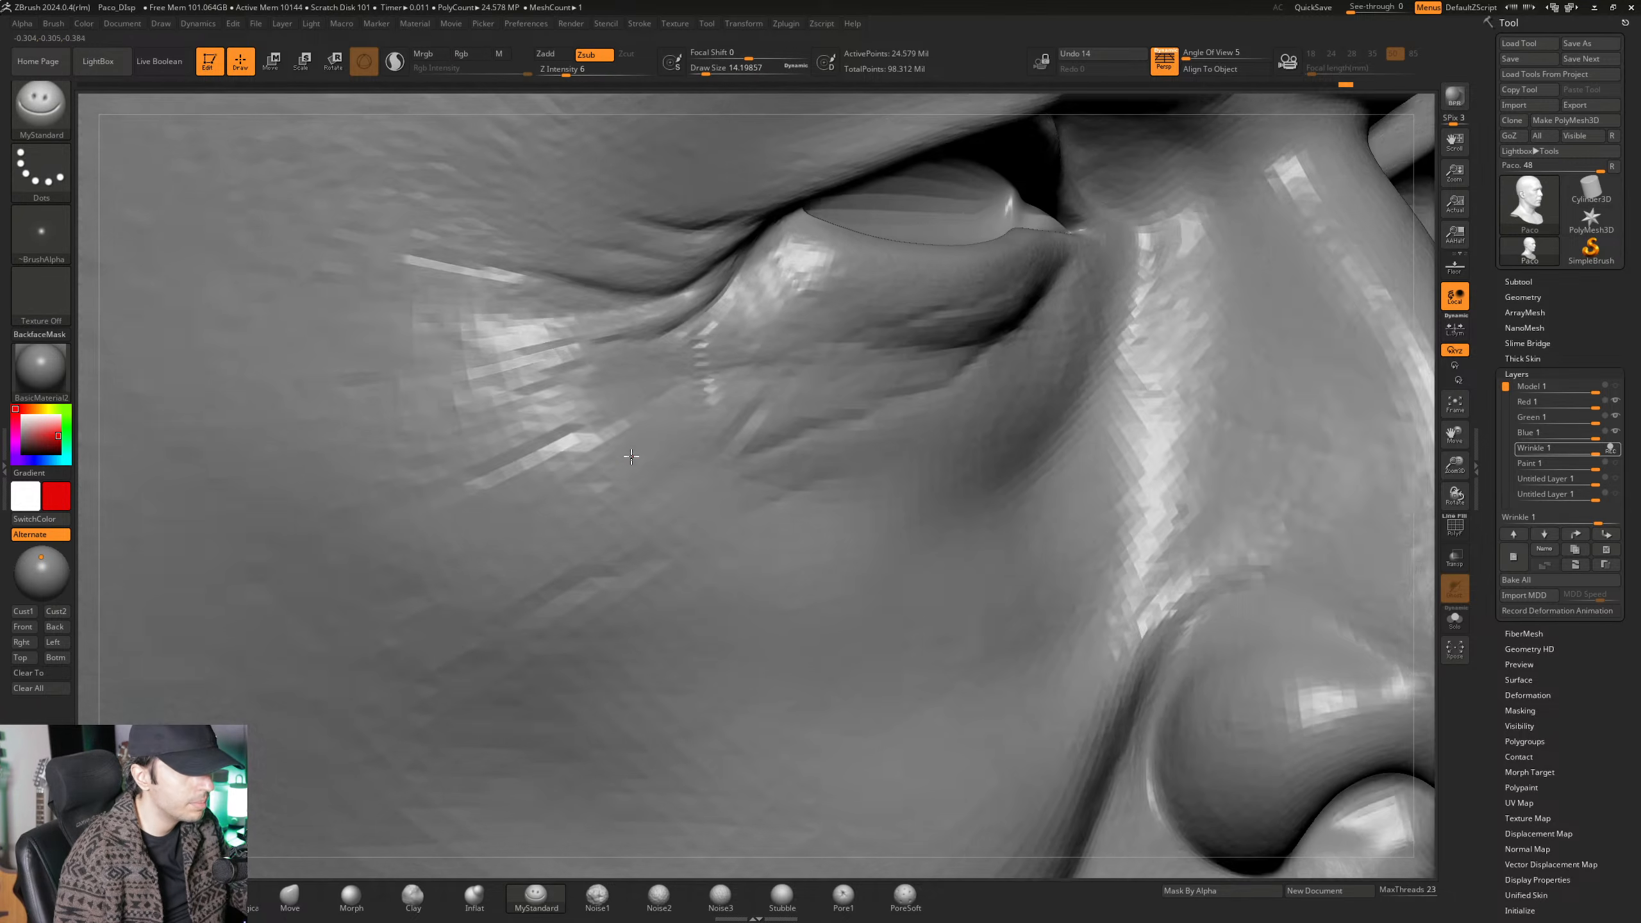
{"action": "right_click_drag", "start_coordinate": [531, 545], "coordinate": [630, 470], "text": "alt"}
{"action": "key", "text": "space"}
{"action": "left_click_drag", "start_coordinate": [636, 478], "coordinate": [658, 478]}
{"action": "right_click_drag", "start_coordinate": [650, 477], "coordinate": [645, 436]}
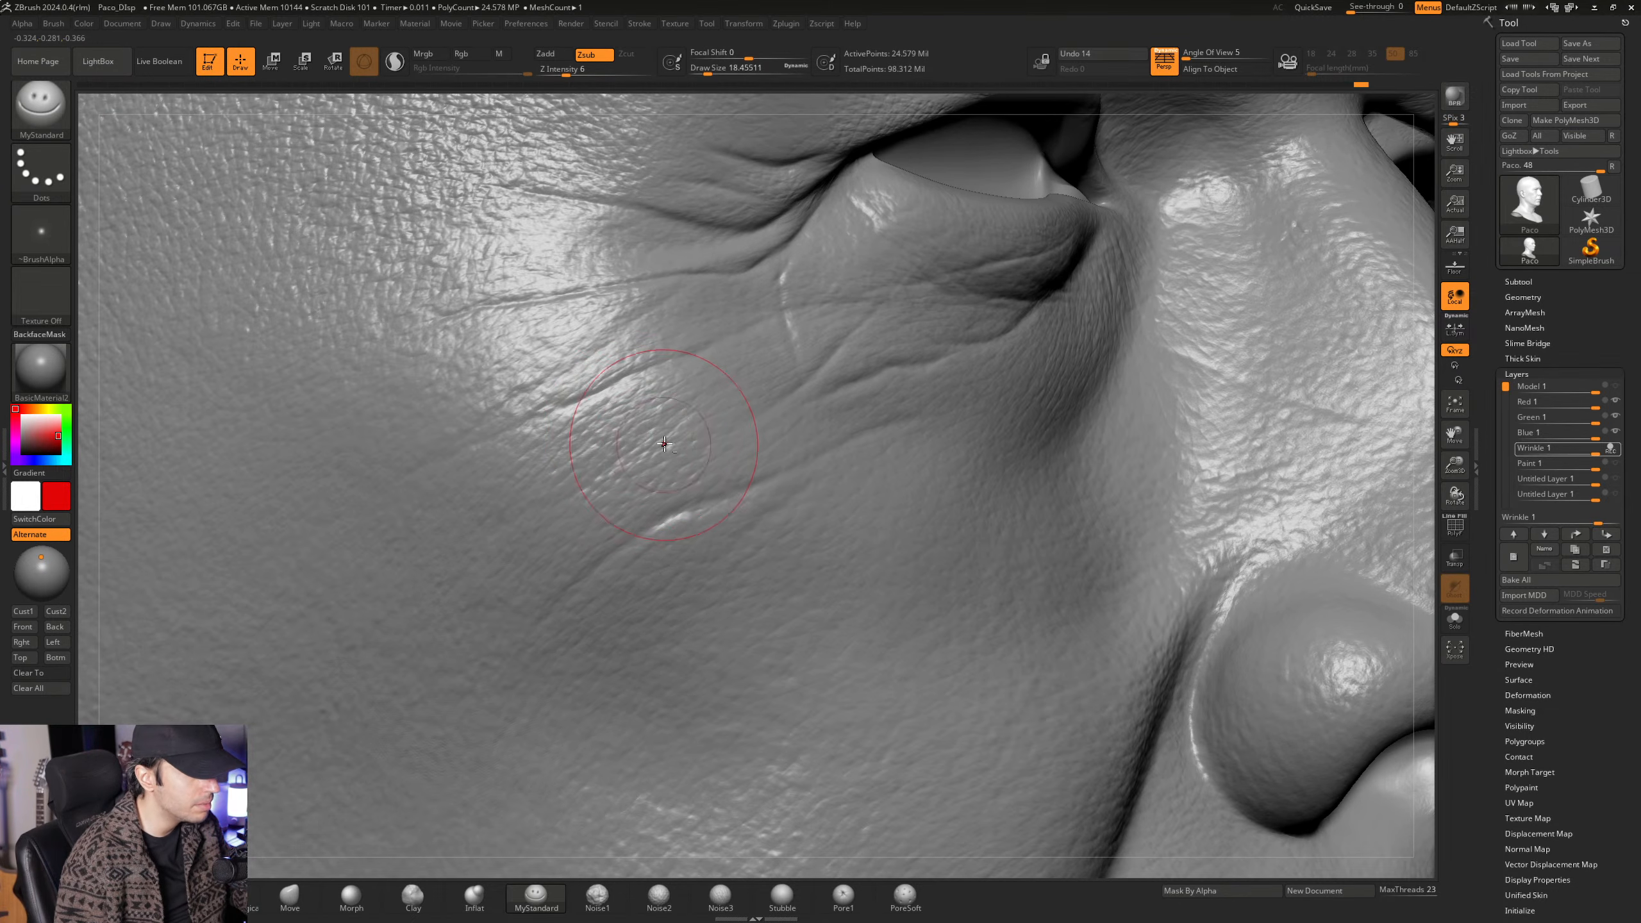
{"action": "right_click_drag", "start_coordinate": [664, 444], "coordinate": [611, 458]}
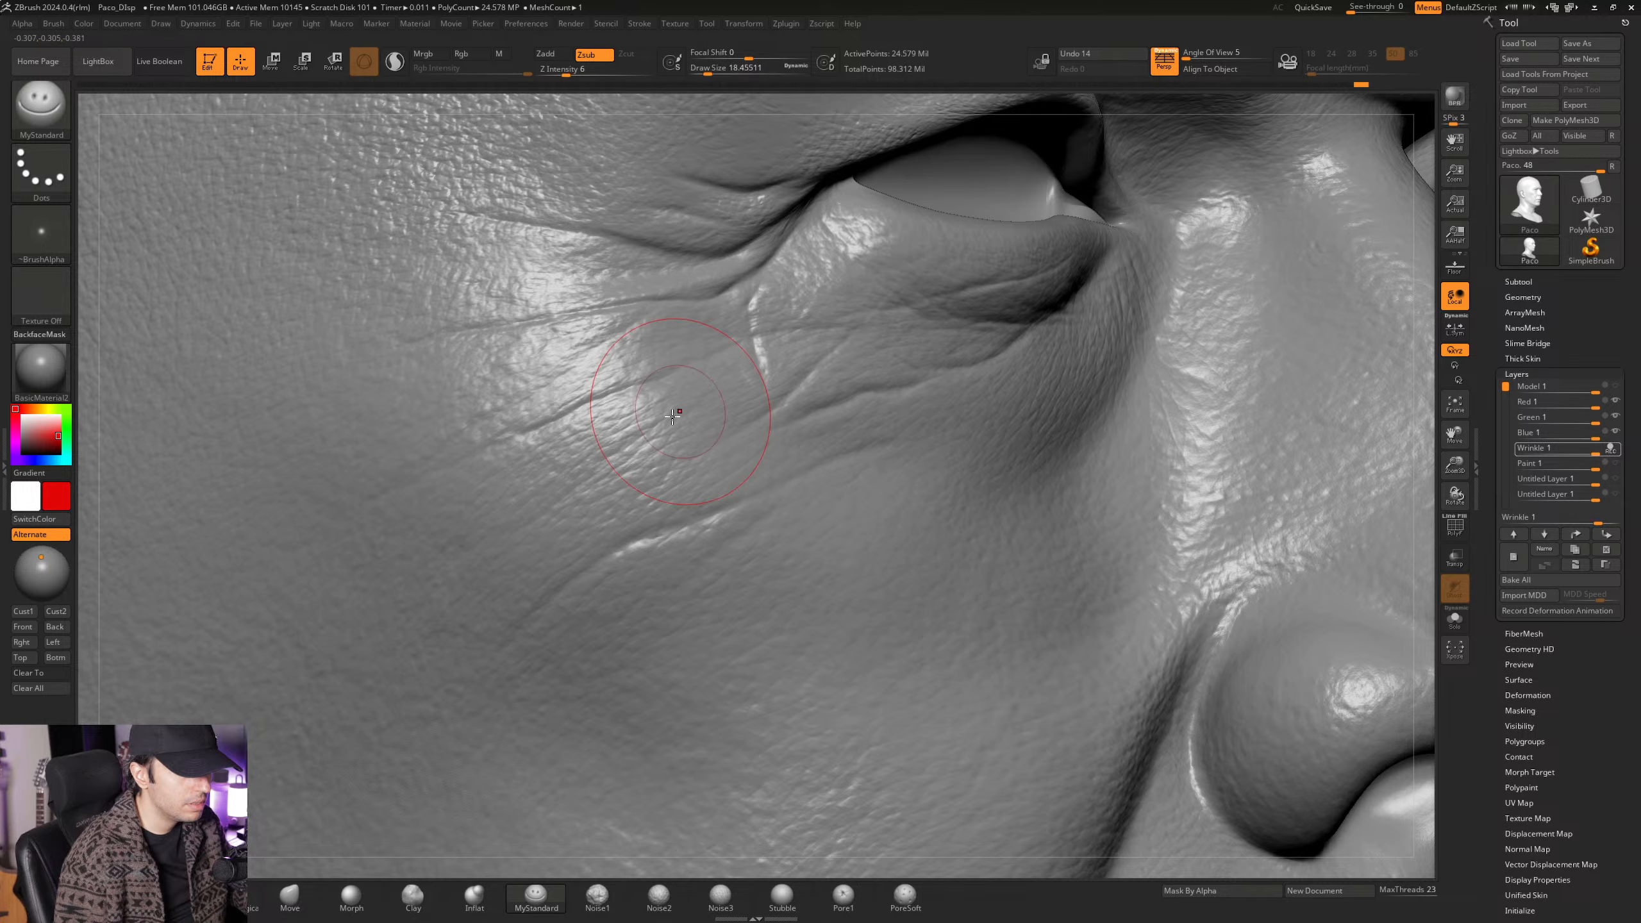
{"action": "right_click_drag", "start_coordinate": [477, 573], "coordinate": [698, 470]}
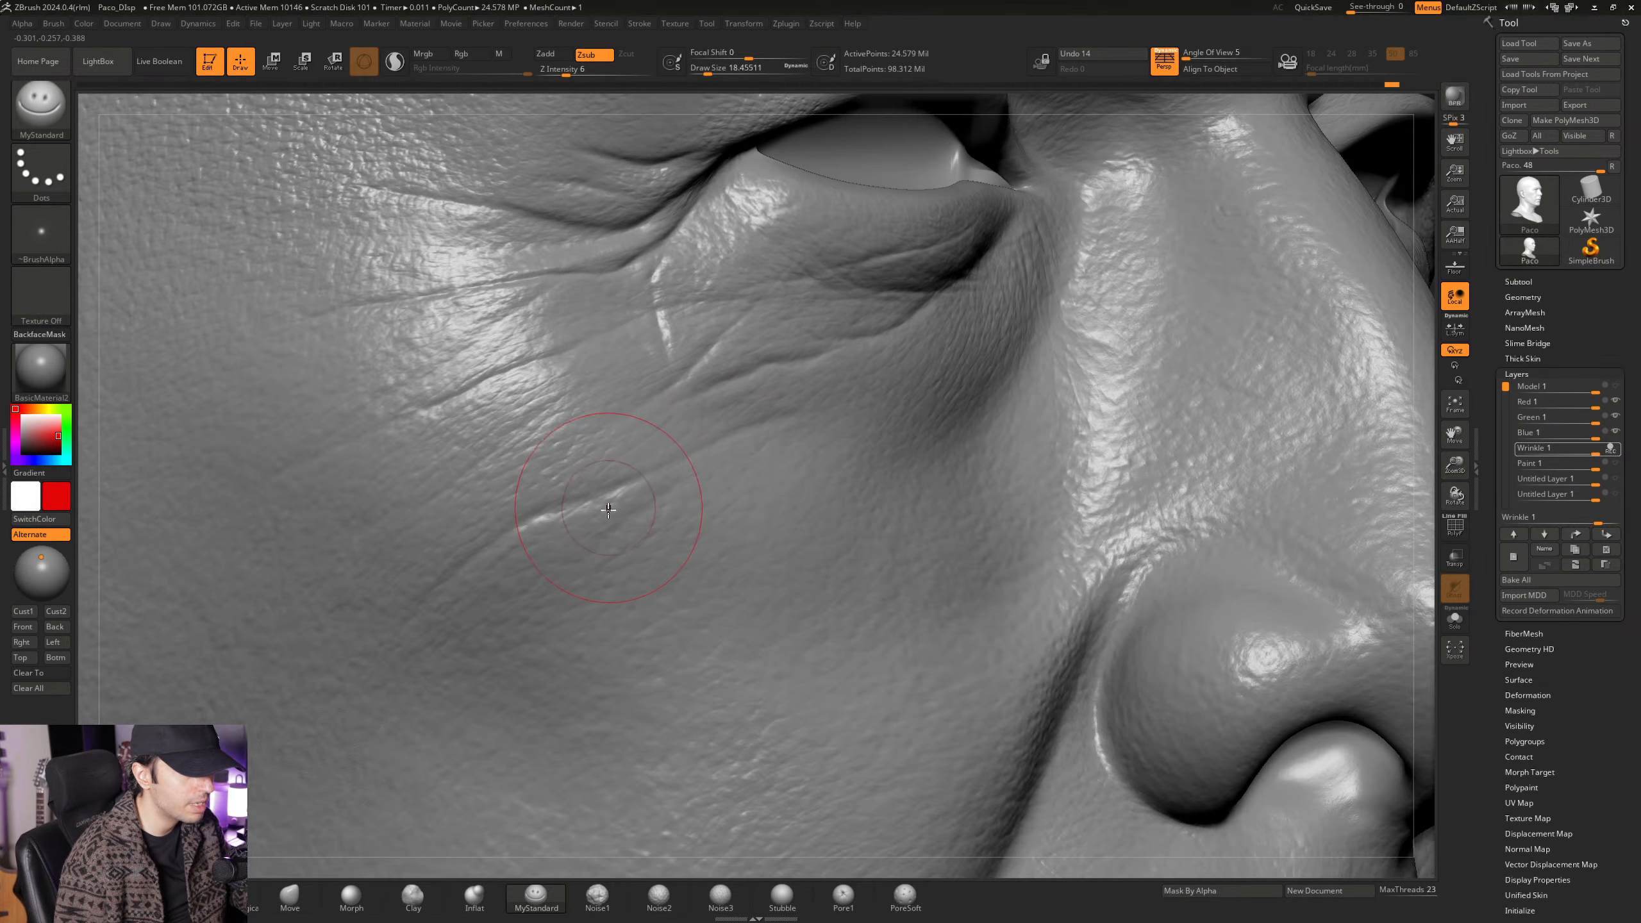
Set the draw size to about 17 for the lowest right cheek crease, and review the full face from the front.
{"action": "key", "text": "space"}
{"action": "right_click_drag", "start_coordinate": [605, 511], "coordinate": [571, 506]}
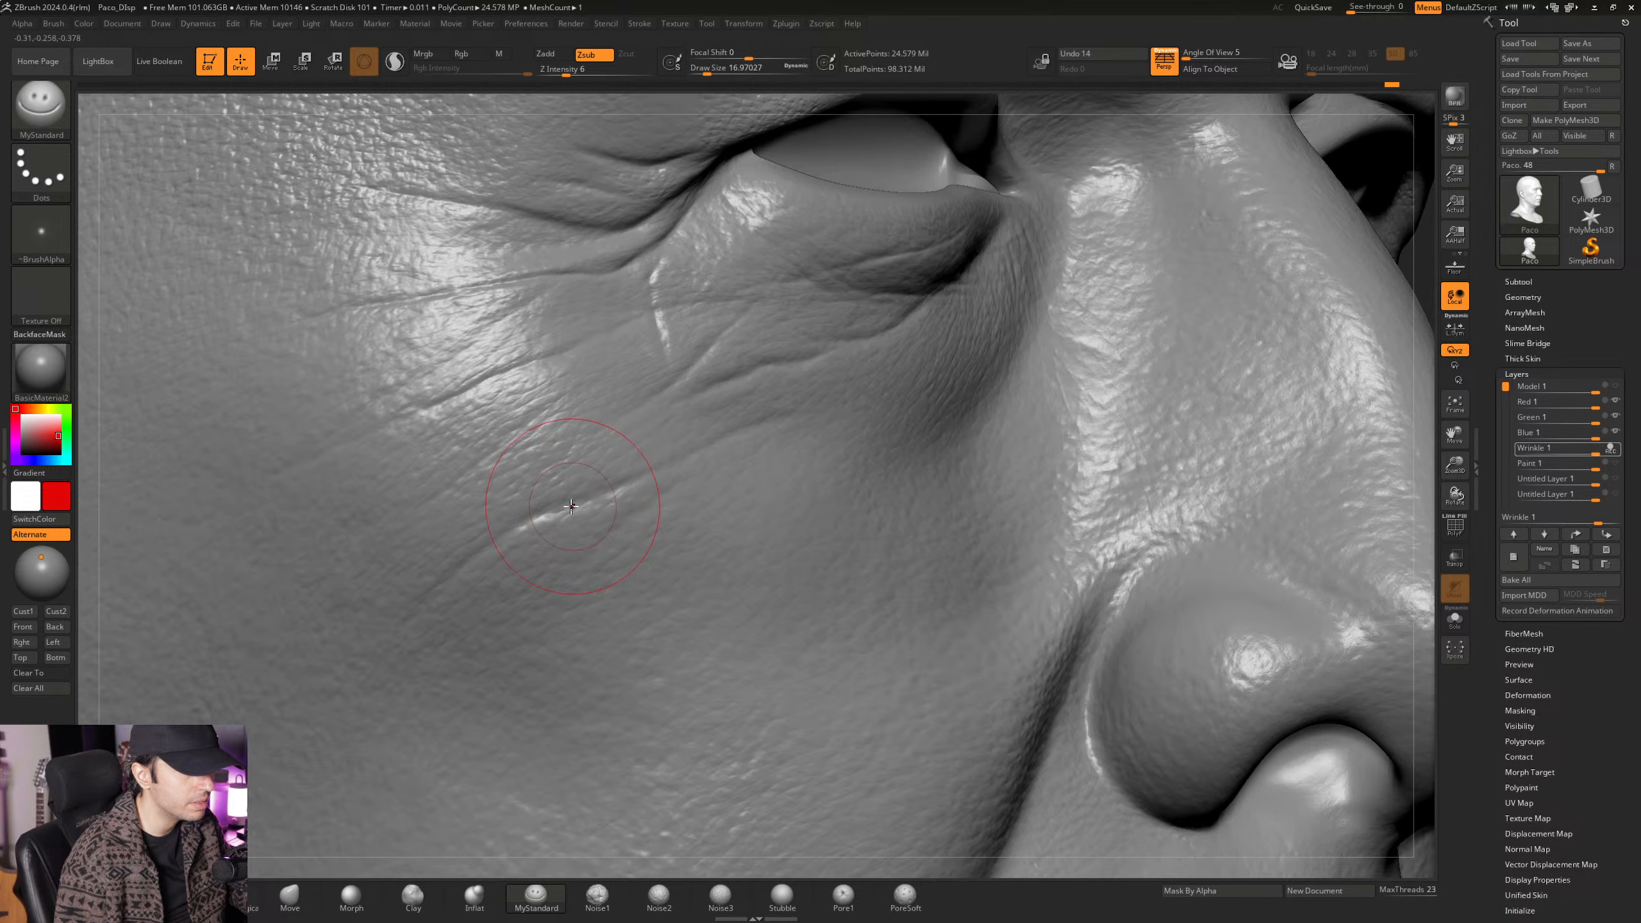
{"action": "mouse_move", "coordinate": [703, 457]}
{"action": "right_mouse_down"}
{"action": "mouse_move", "coordinate": [556, 514]}
{"action": "mouse_move", "coordinate": [652, 474]}
{"action": "mouse_move", "coordinate": [736, 369]}
{"action": "right_mouse_up"}
{"action": "right_click_drag", "start_coordinate": [937, 398], "coordinate": [735, 396], "text": "shift"}
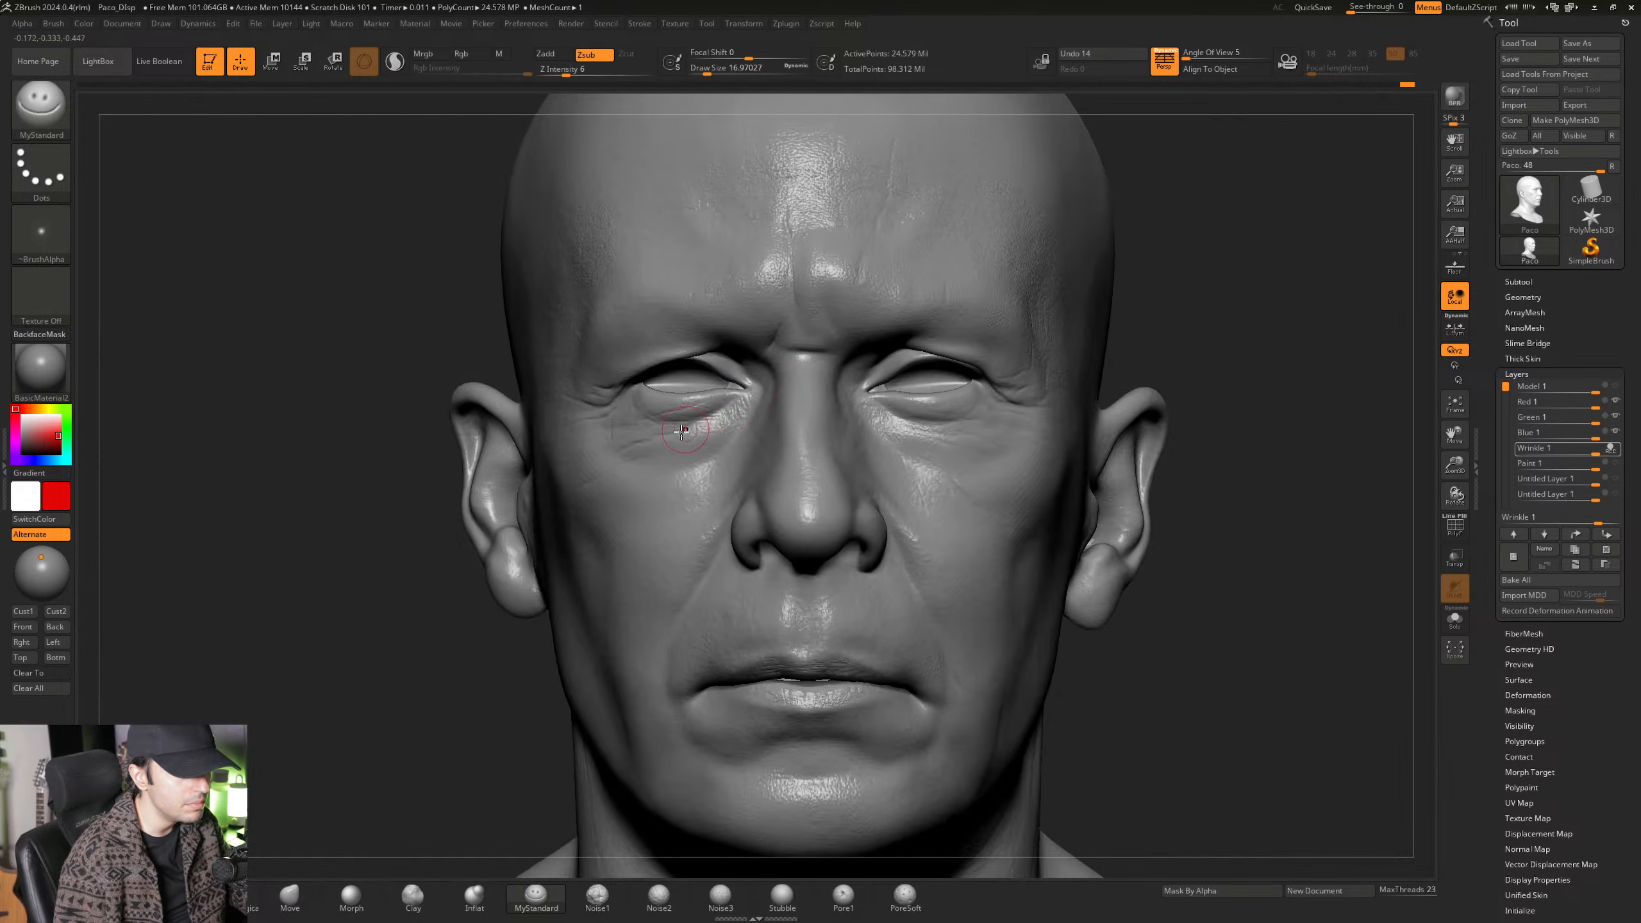
{"action": "right_click_drag", "start_coordinate": [604, 413], "coordinate": [746, 428]}
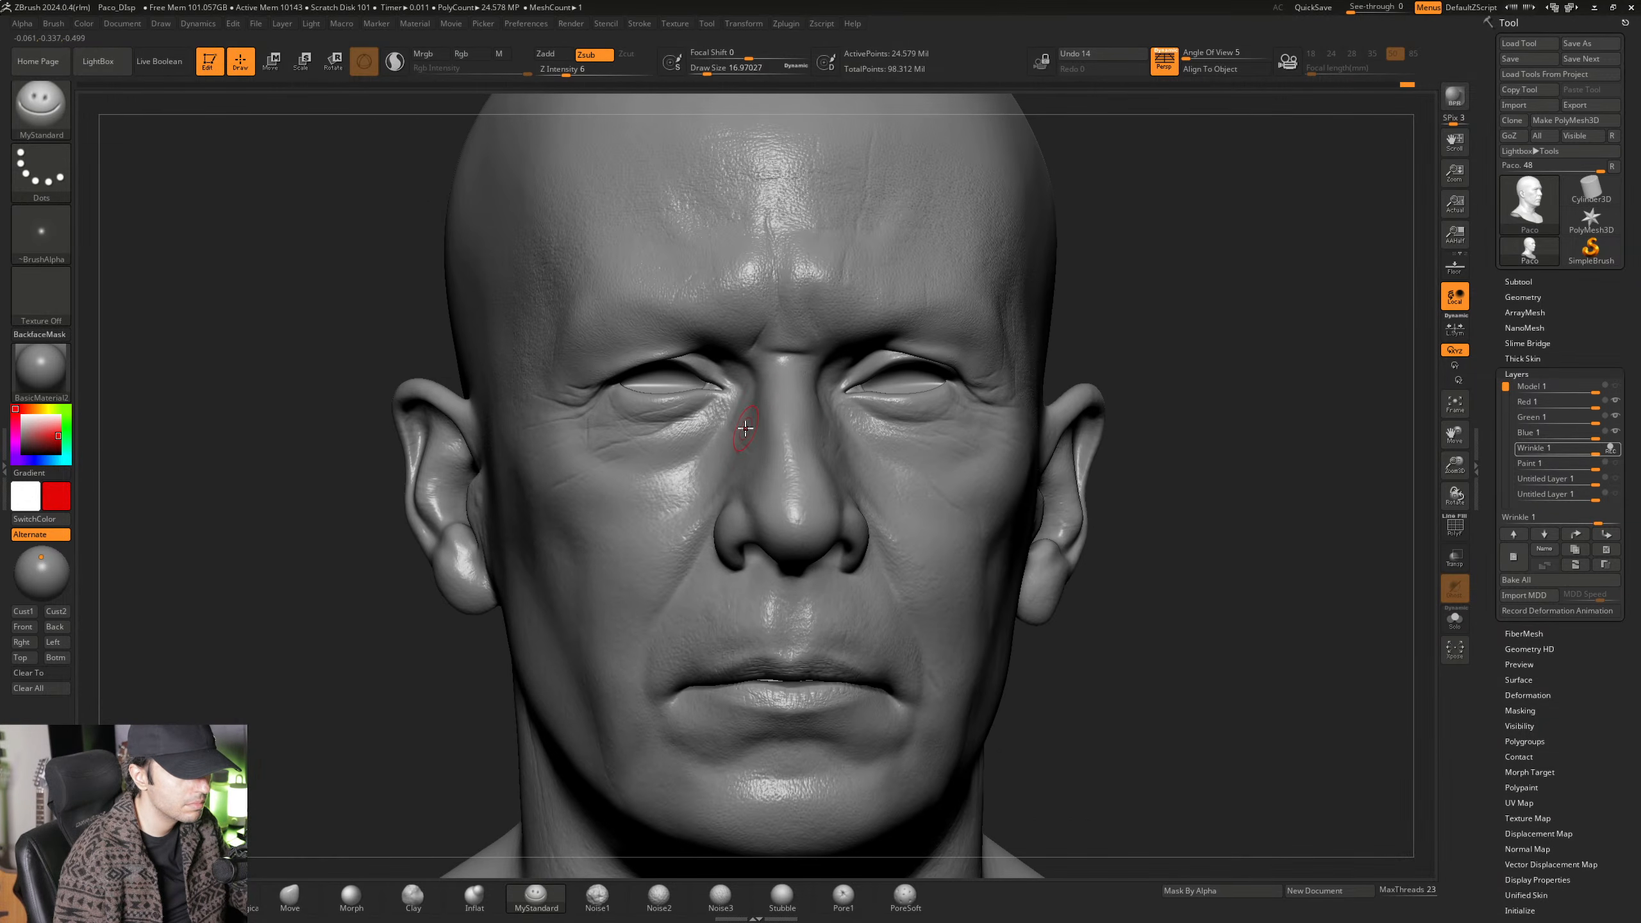
{"action": "right_click_drag", "start_coordinate": [622, 393], "coordinate": [727, 443], "text": "ctrl"}
Set the draw size to about 18.5 and carve short diagonal creases into the forehead above the right eyebrow's inner end.
{"action": "right_click_drag", "start_coordinate": [733, 375], "coordinate": [587, 518], "text": "alt"}
{"action": "mouse_move", "coordinate": [707, 417]}
{"action": "right_mouse_down"}
{"action": "mouse_move", "coordinate": [732, 360]}
{"action": "mouse_move", "coordinate": [632, 446]}
{"action": "right_mouse_up"}
{"action": "key", "text": "space"}
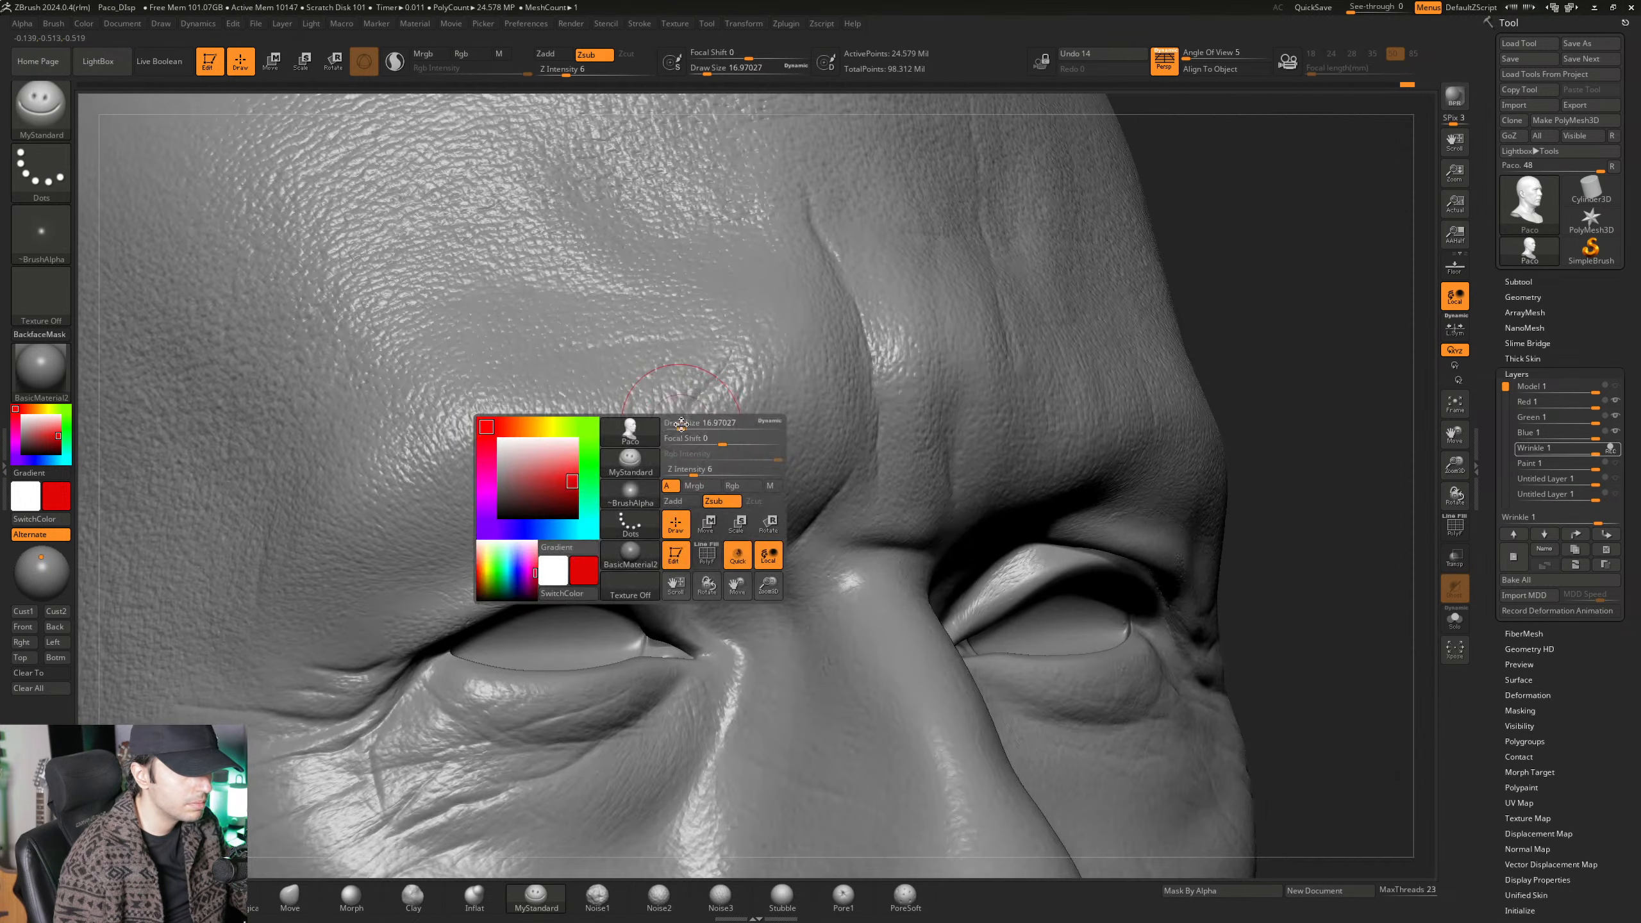
{"action": "left_click_drag", "start_coordinate": [682, 428], "coordinate": [684, 427]}
{"action": "mouse_move", "coordinate": [696, 393]}
{"action": "right_mouse_down"}
{"action": "mouse_move", "coordinate": [701, 456]}
{"action": "mouse_move", "coordinate": [662, 485]}
{"action": "mouse_move", "coordinate": [649, 476]}
{"action": "mouse_move", "coordinate": [686, 428]}
{"action": "mouse_move", "coordinate": [586, 448]}
{"action": "right_mouse_up"}
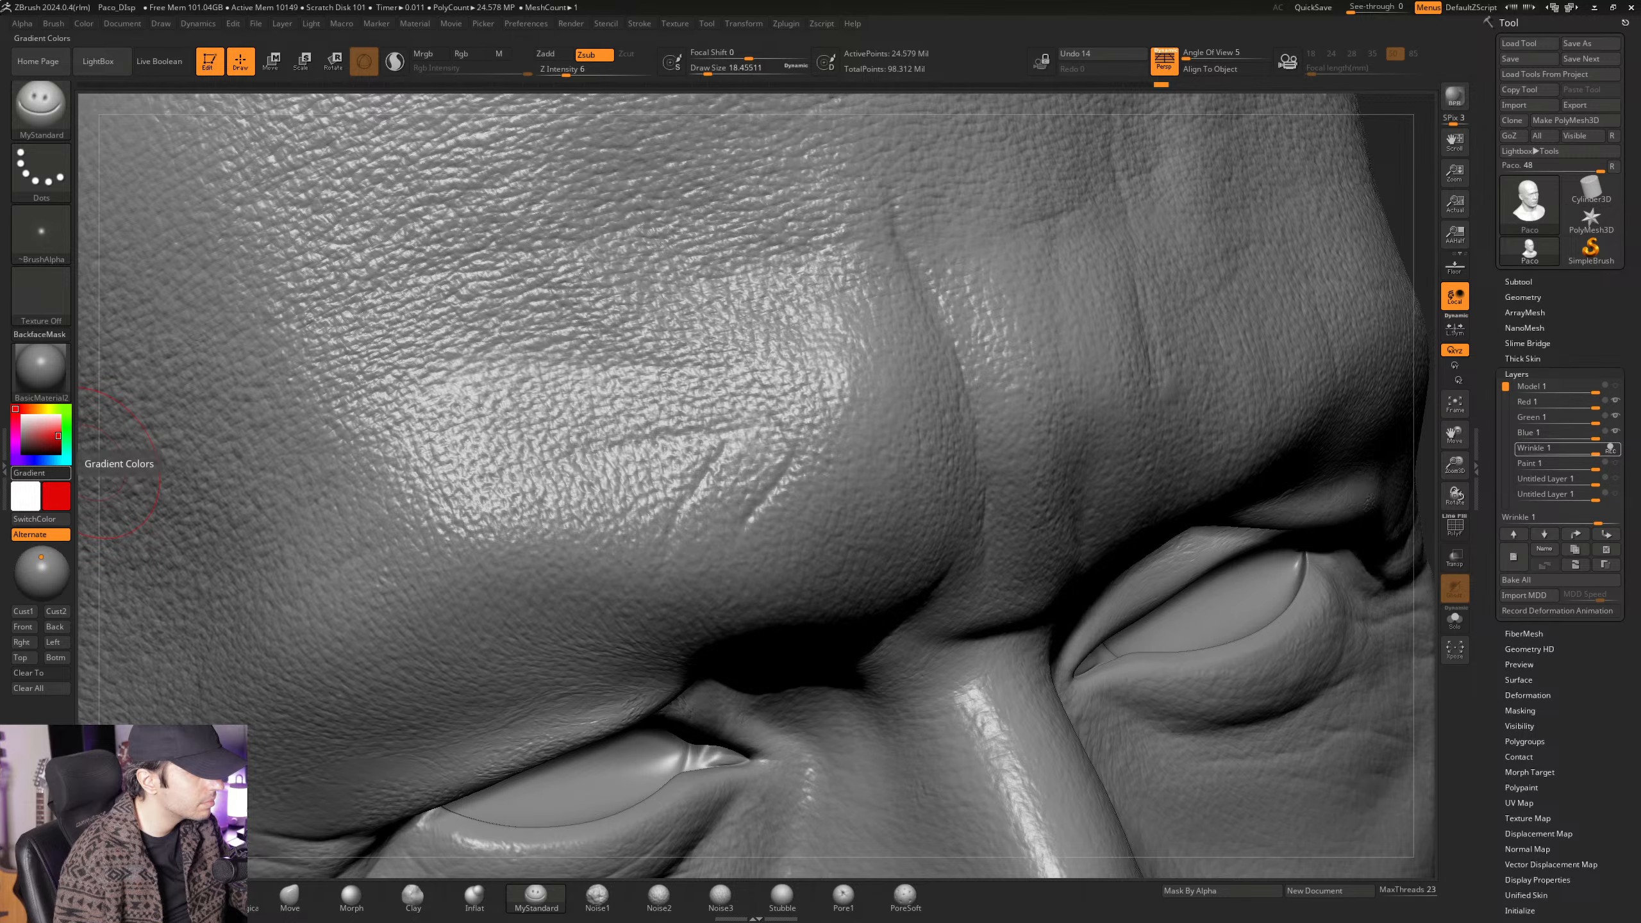
Set the draw size to about 23.3 and extend the curved crease above the right eyebrow's inner end.
{"action": "mouse_move", "coordinate": [793, 352]}
{"action": "right_mouse_down"}
{"action": "mouse_move", "coordinate": [846, 403]}
{"action": "mouse_move", "coordinate": [779, 426]}
{"action": "mouse_move", "coordinate": [777, 460]}
{"action": "mouse_move", "coordinate": [832, 457]}
{"action": "mouse_move", "coordinate": [750, 465]}
{"action": "right_mouse_up"}
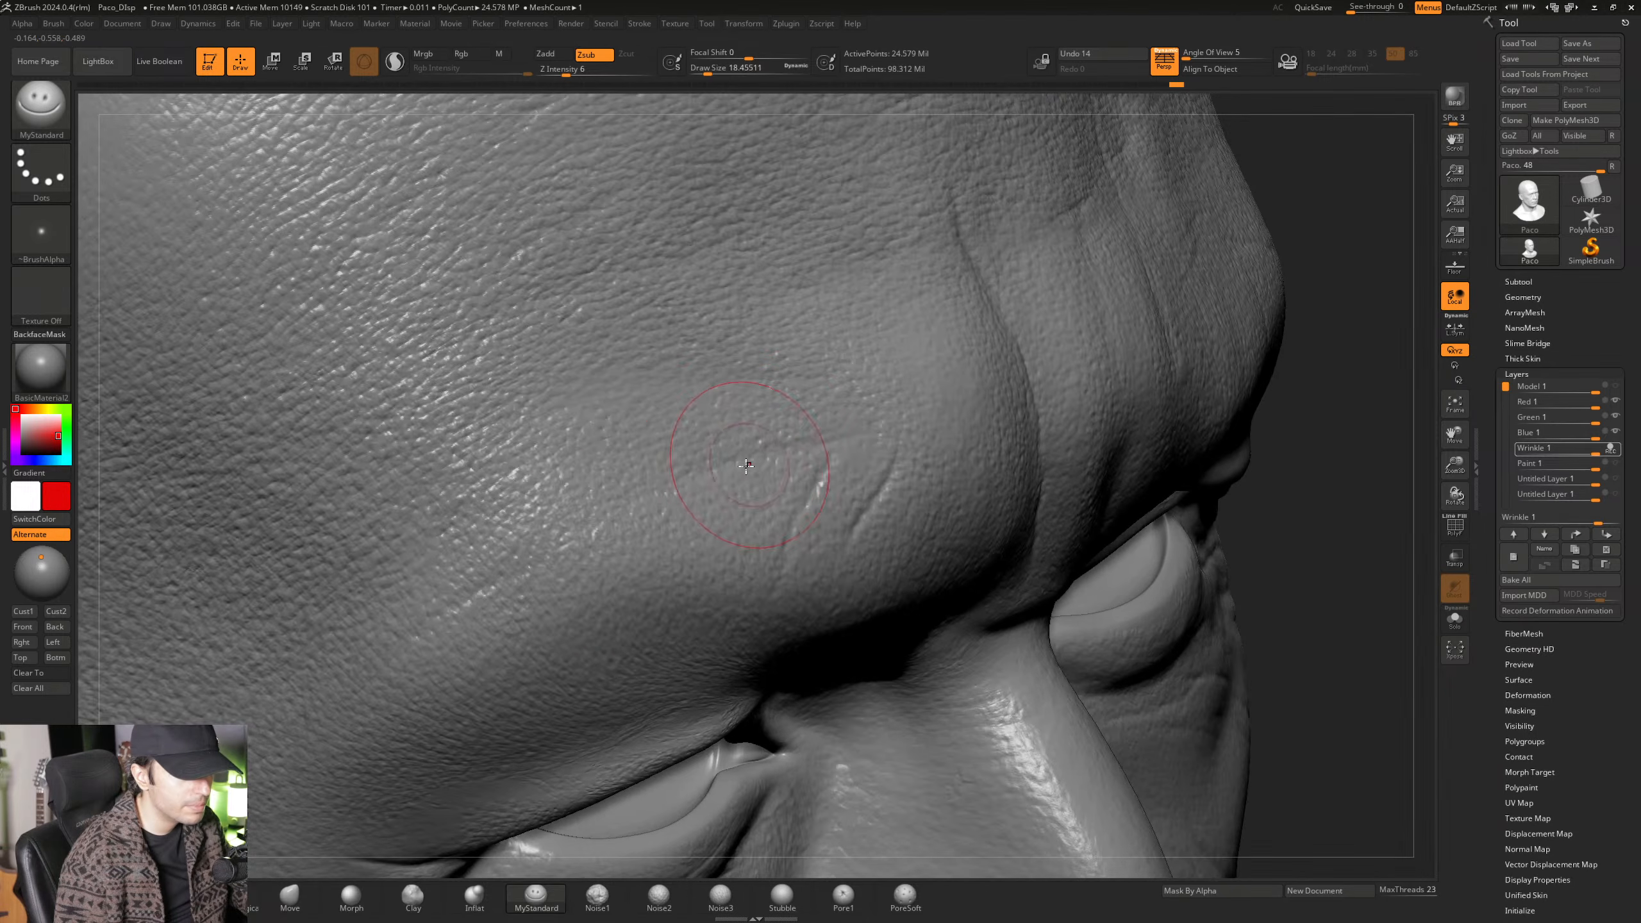
{"action": "key", "text": "space"}
{"action": "left_click_drag", "start_coordinate": [745, 466], "coordinate": [746, 466]}
{"action": "right_click_drag", "start_coordinate": [759, 467], "coordinate": [717, 481]}
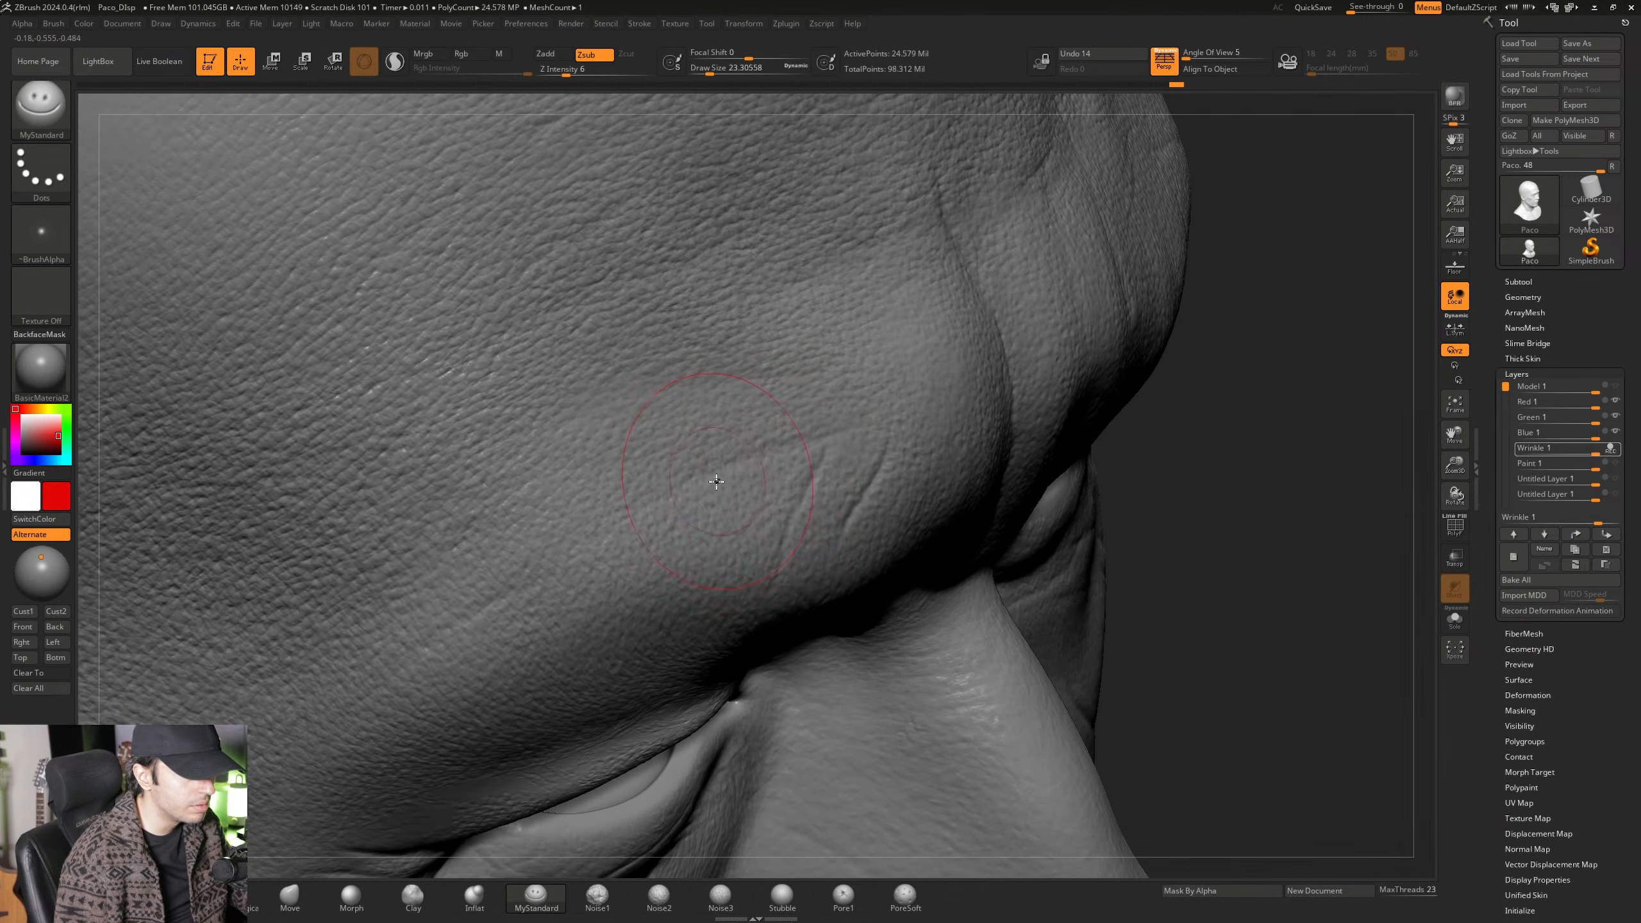
{"action": "right_click_drag", "start_coordinate": [828, 460], "coordinate": [808, 441]}
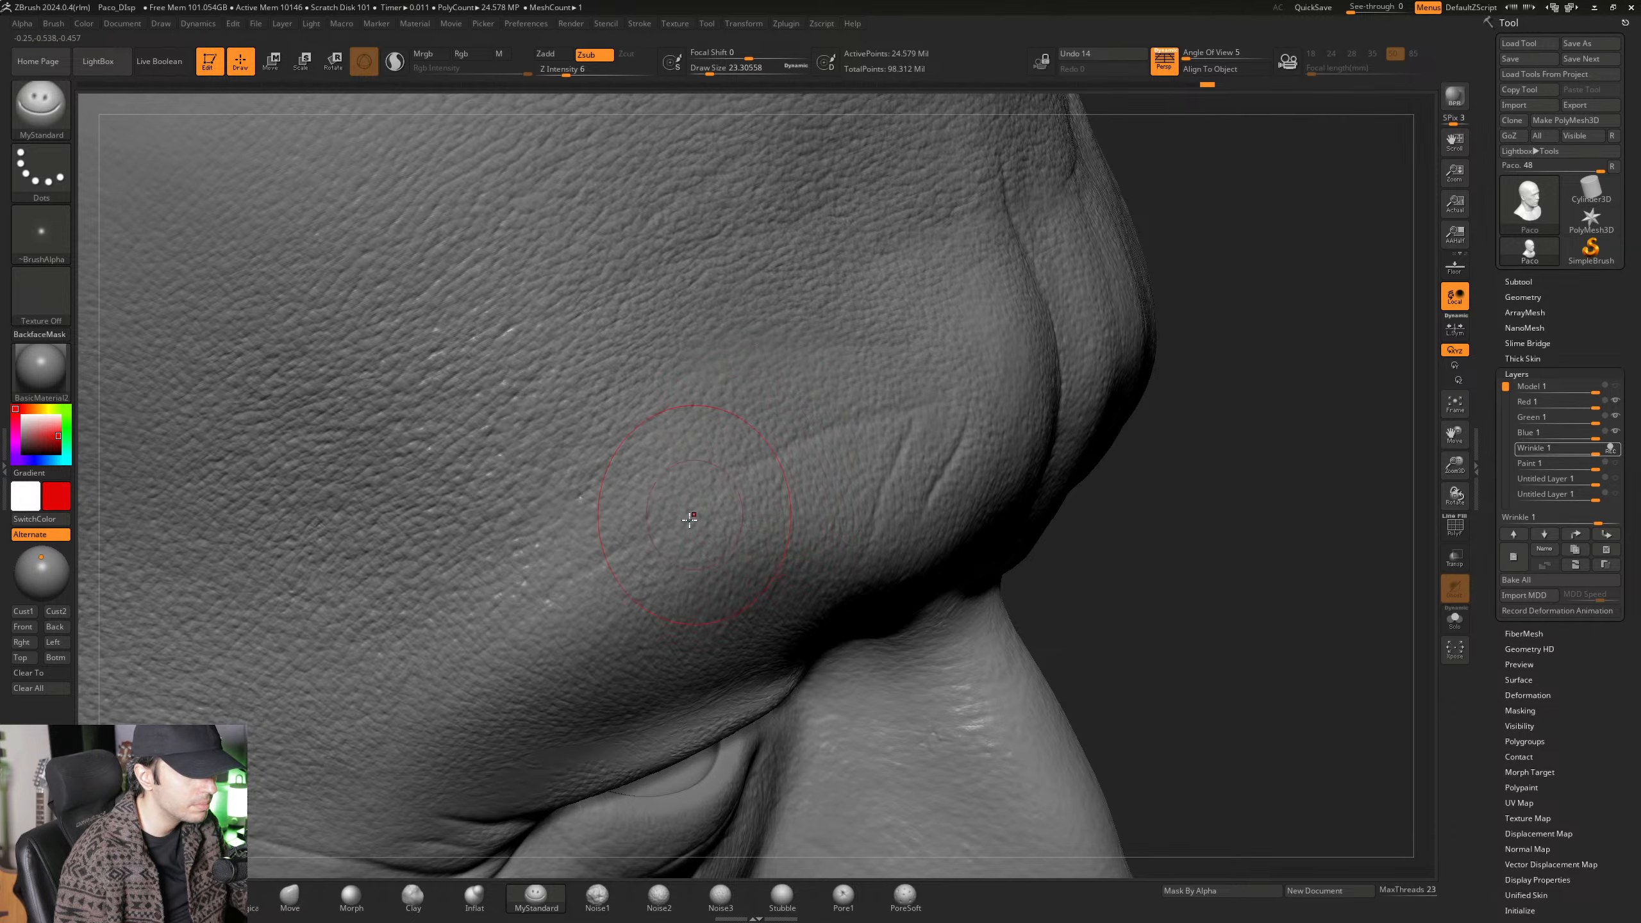
Carve faint diagonal creases outward along the right brow ridge toward the eye's outer corner.
{"action": "right_click_drag", "start_coordinate": [690, 519], "coordinate": [701, 490]}
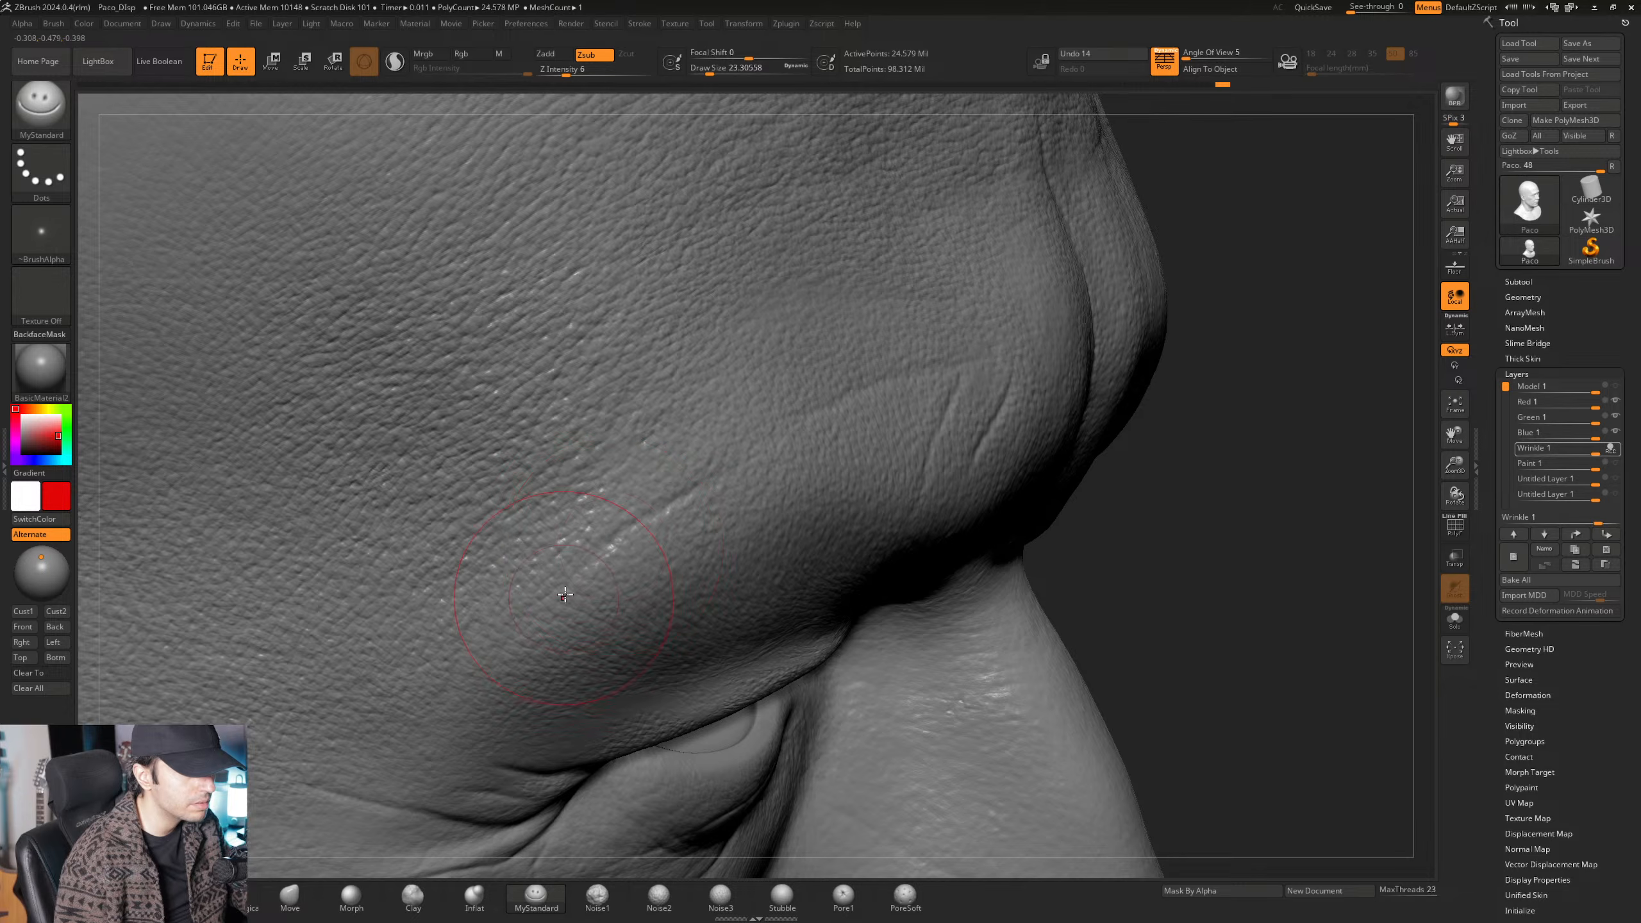
{"action": "right_click_drag", "start_coordinate": [565, 595], "coordinate": [611, 552]}
{"action": "mouse_move", "coordinate": [541, 632]}
{"action": "right_mouse_down"}
{"action": "mouse_move", "coordinate": [597, 547]}
{"action": "mouse_move", "coordinate": [580, 557]}
{"action": "right_mouse_up"}
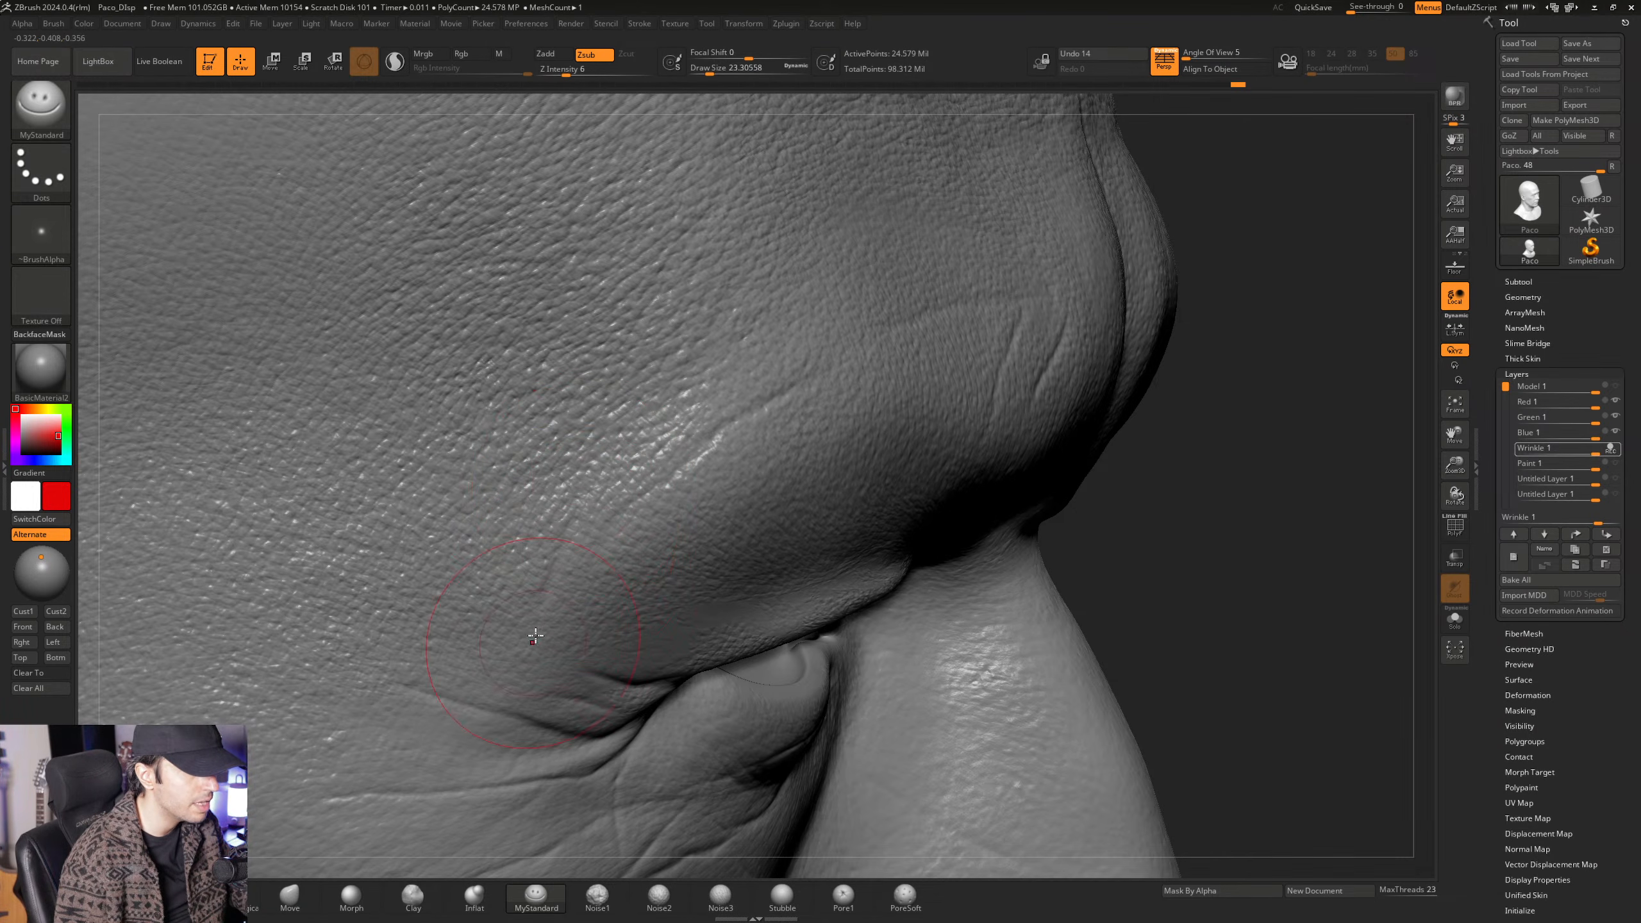
{"action": "mouse_move", "coordinate": [593, 595]}
{"action": "right_mouse_down"}
{"action": "mouse_move", "coordinate": [646, 585]}
{"action": "mouse_move", "coordinate": [714, 530]}
{"action": "mouse_move", "coordinate": [734, 485]}
{"action": "mouse_move", "coordinate": [706, 485]}
{"action": "mouse_move", "coordinate": [722, 451]}
{"action": "mouse_move", "coordinate": [879, 456]}
{"action": "mouse_move", "coordinate": [737, 448]}
{"action": "mouse_move", "coordinate": [759, 461]}
{"action": "mouse_move", "coordinate": [687, 408]}
{"action": "mouse_move", "coordinate": [654, 482]}
{"action": "right_mouse_up"}
Set the draw size to about 21.6 and work on the long vertical frown line between the brows.
{"action": "key", "text": "space"}
{"action": "left_click_drag", "start_coordinate": [659, 496], "coordinate": [671, 495]}
{"action": "right_click_drag", "start_coordinate": [670, 495], "coordinate": [638, 463]}
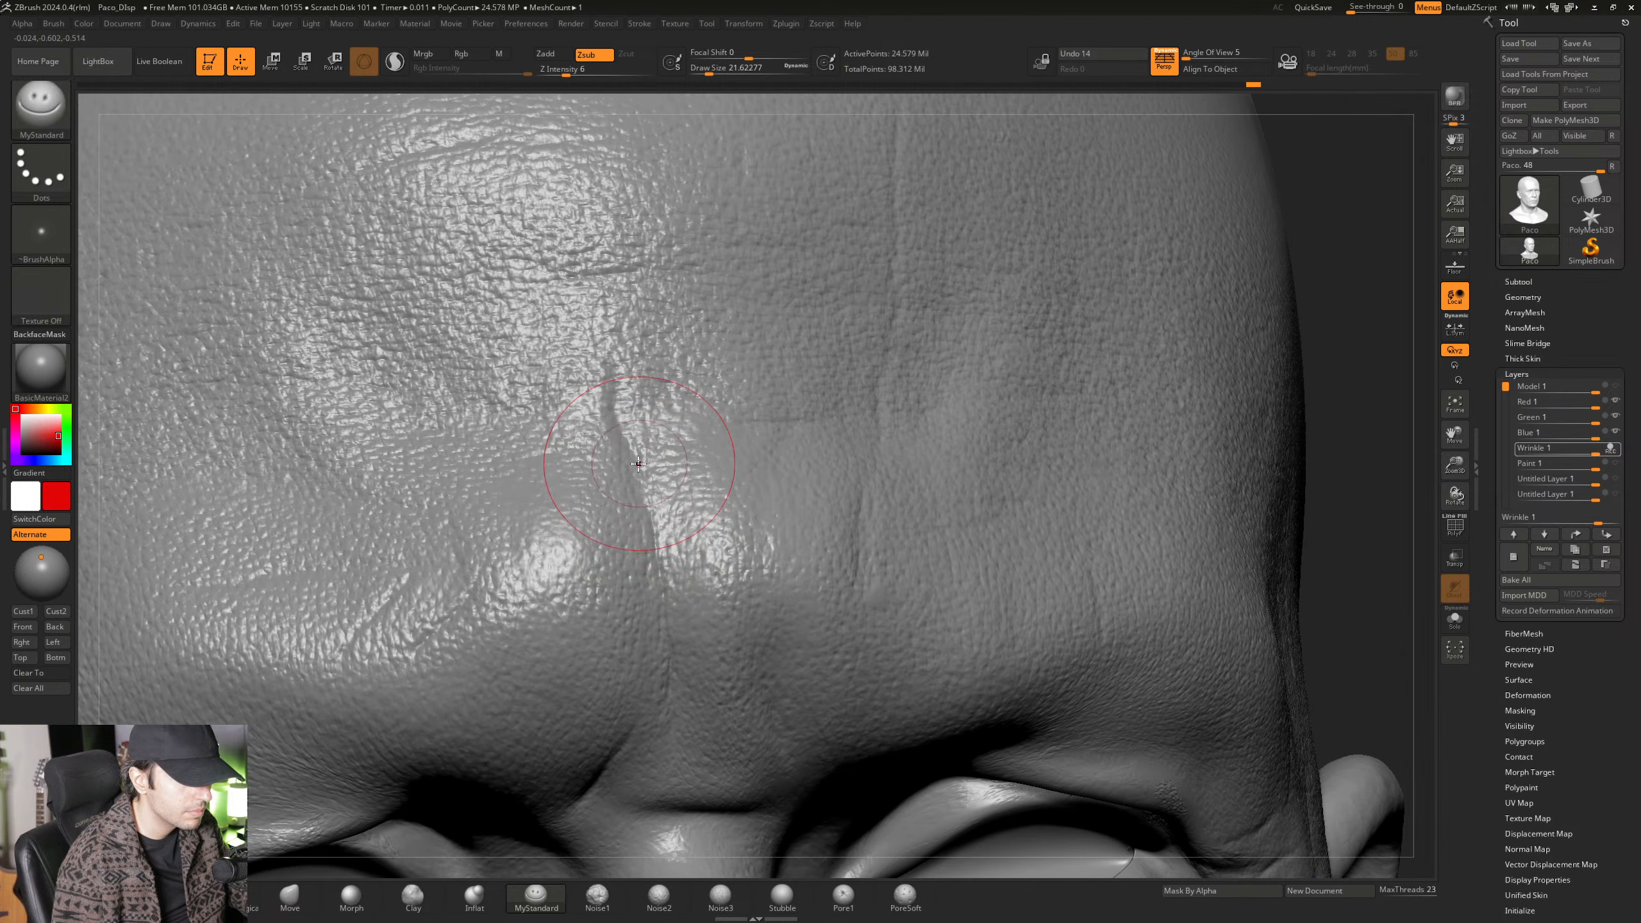
{"action": "mouse_move", "coordinate": [656, 564]}
{"action": "right_mouse_down"}
{"action": "mouse_move", "coordinate": [669, 495]}
{"action": "mouse_move", "coordinate": [650, 491]}
{"action": "mouse_move", "coordinate": [656, 521]}
{"action": "mouse_move", "coordinate": [647, 481]}
{"action": "right_mouse_up"}
Set the draw size to about 14.2 and Z Intensity to 8, refine the frown creases between the brows, and check the full face.
{"action": "key", "text": "space"}
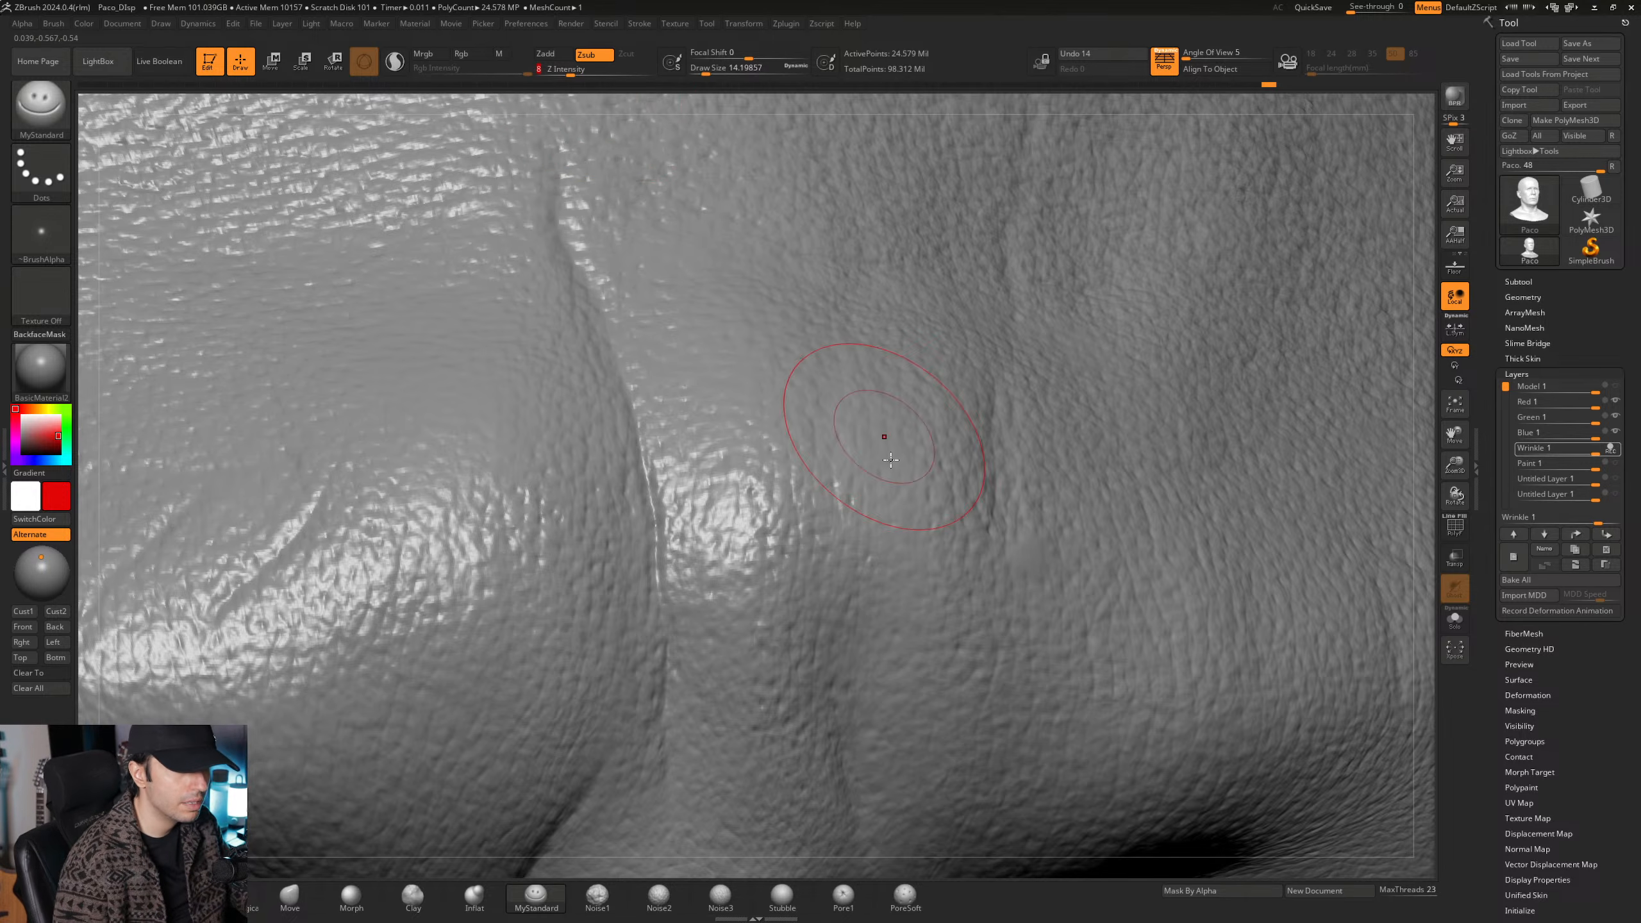
{"action": "mouse_move", "coordinate": [777, 470]}
{"action": "right_mouse_down"}
{"action": "mouse_move", "coordinate": [696, 421]}
{"action": "mouse_move", "coordinate": [615, 437]}
{"action": "right_mouse_up"}
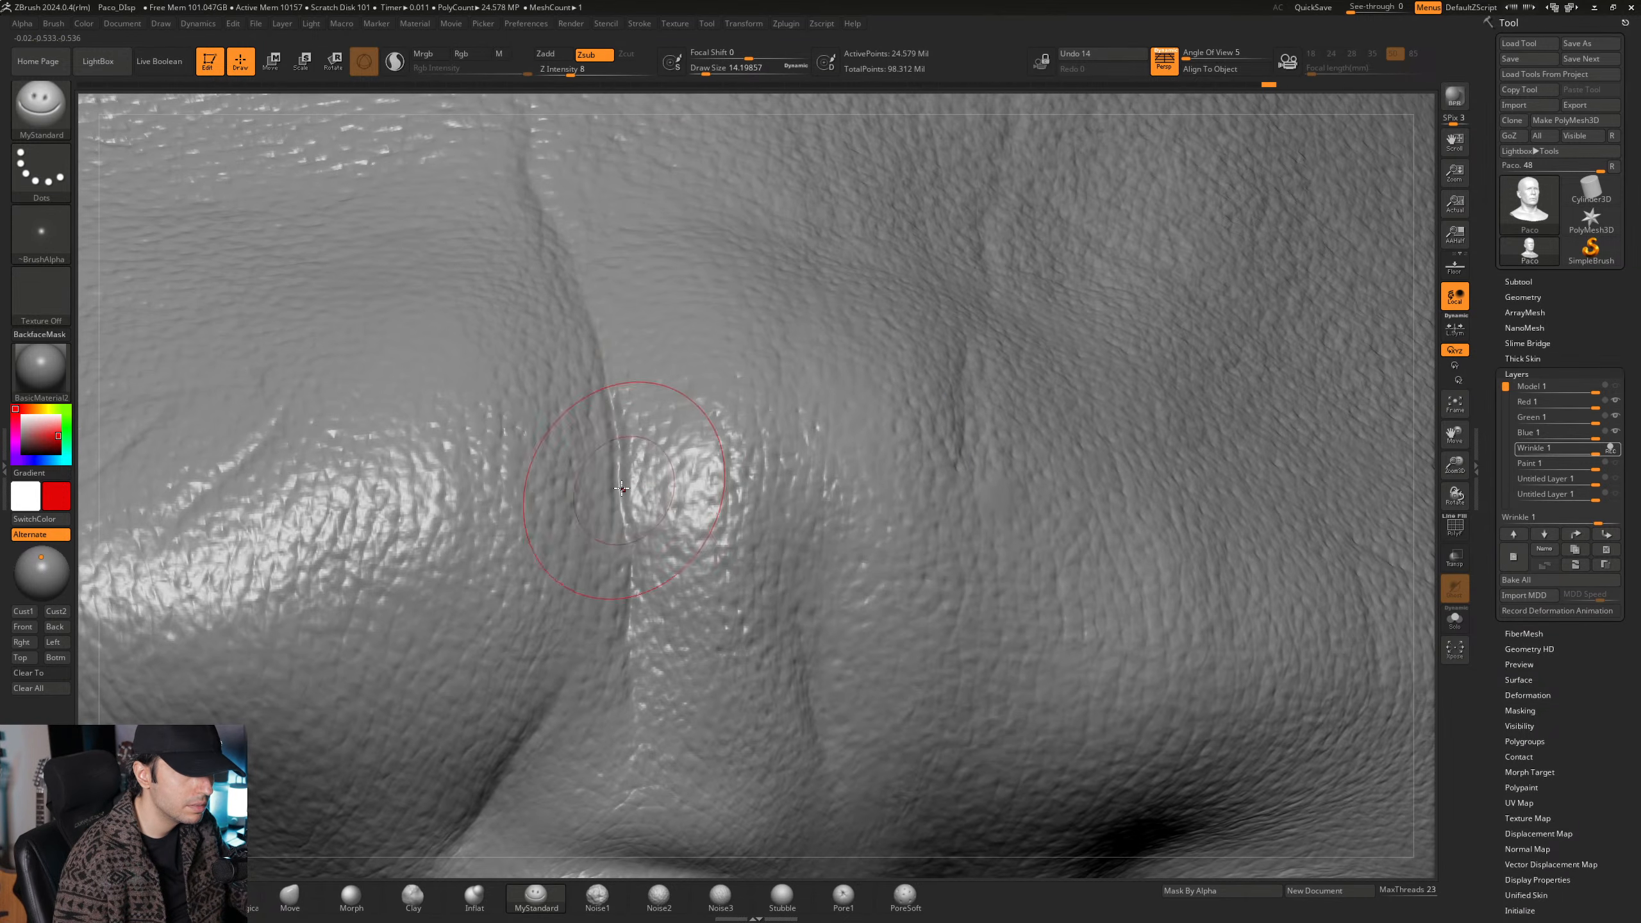
{"action": "mouse_move", "coordinate": [633, 711]}
{"action": "right_mouse_down"}
{"action": "mouse_move", "coordinate": [612, 391]}
{"action": "mouse_move", "coordinate": [590, 457]}
{"action": "right_mouse_up"}
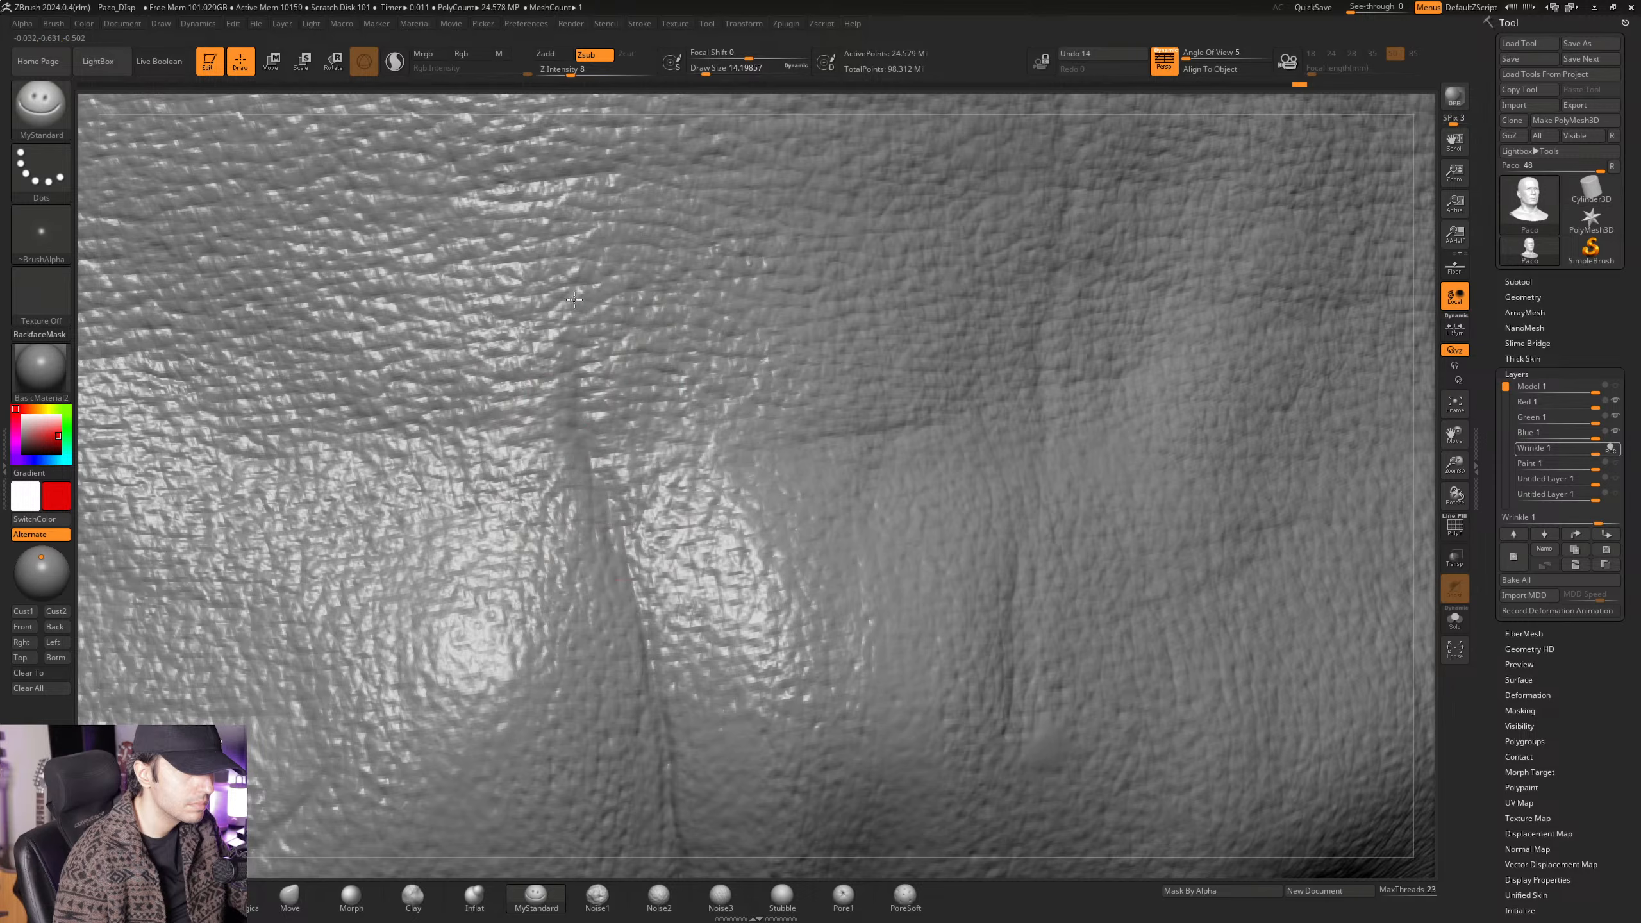
{"action": "right_click_drag", "start_coordinate": [730, 475], "coordinate": [753, 337], "text": "ctrl"}
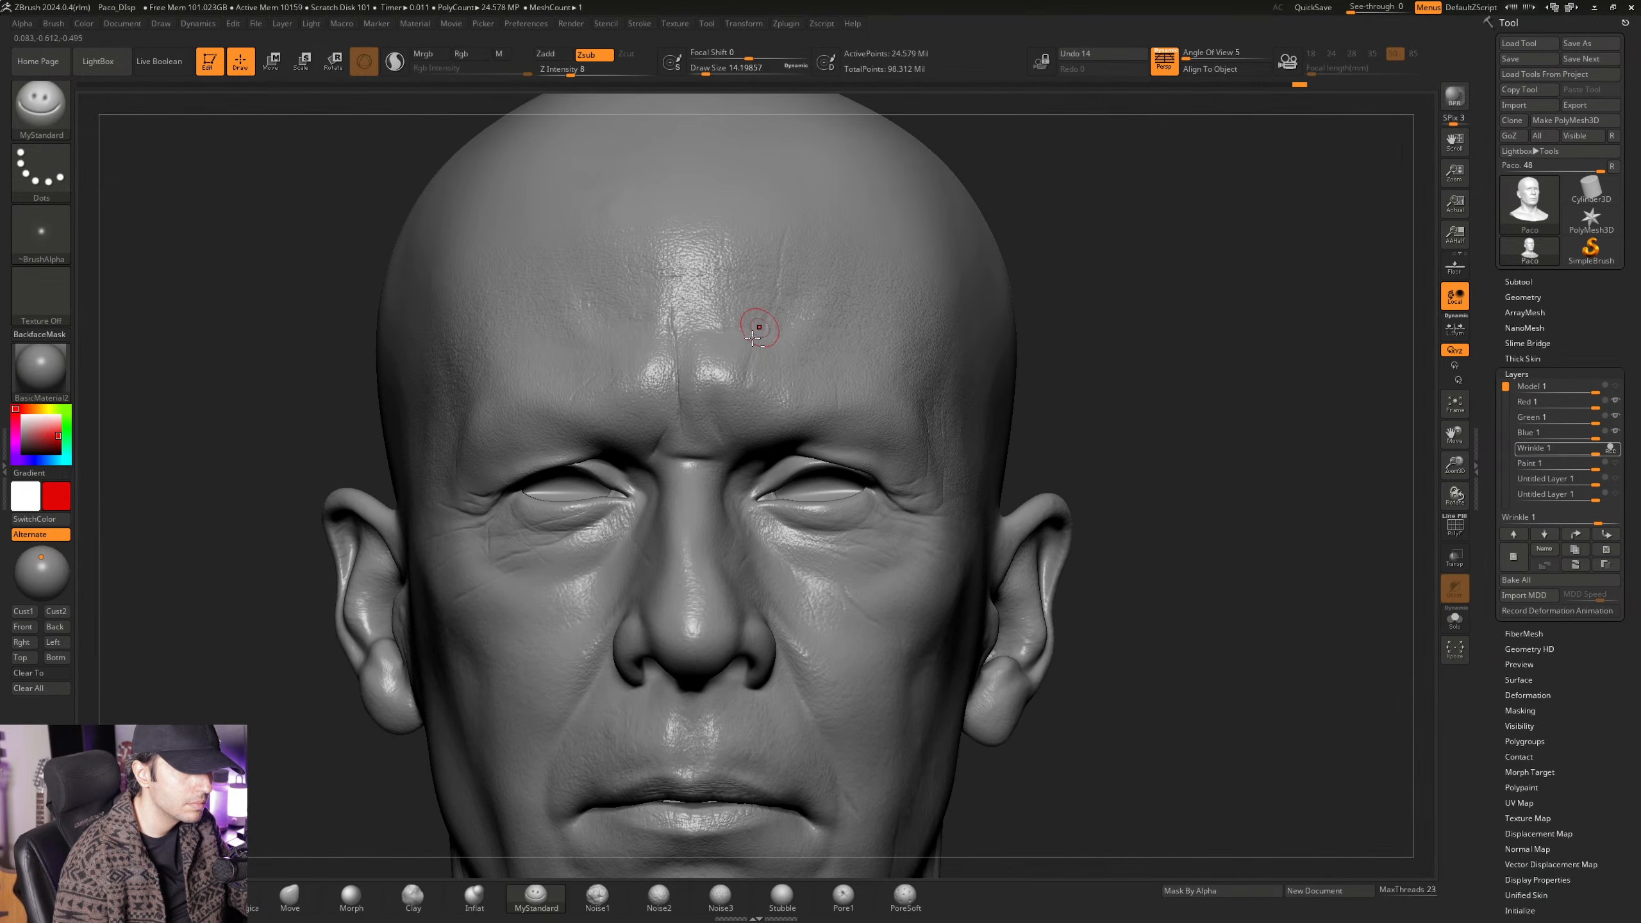
{"action": "right_click_drag", "start_coordinate": [718, 495], "coordinate": [880, 412], "text": "ctrl"}
{"action": "left_click_drag", "start_coordinate": [876, 394], "coordinate": [886, 406]}
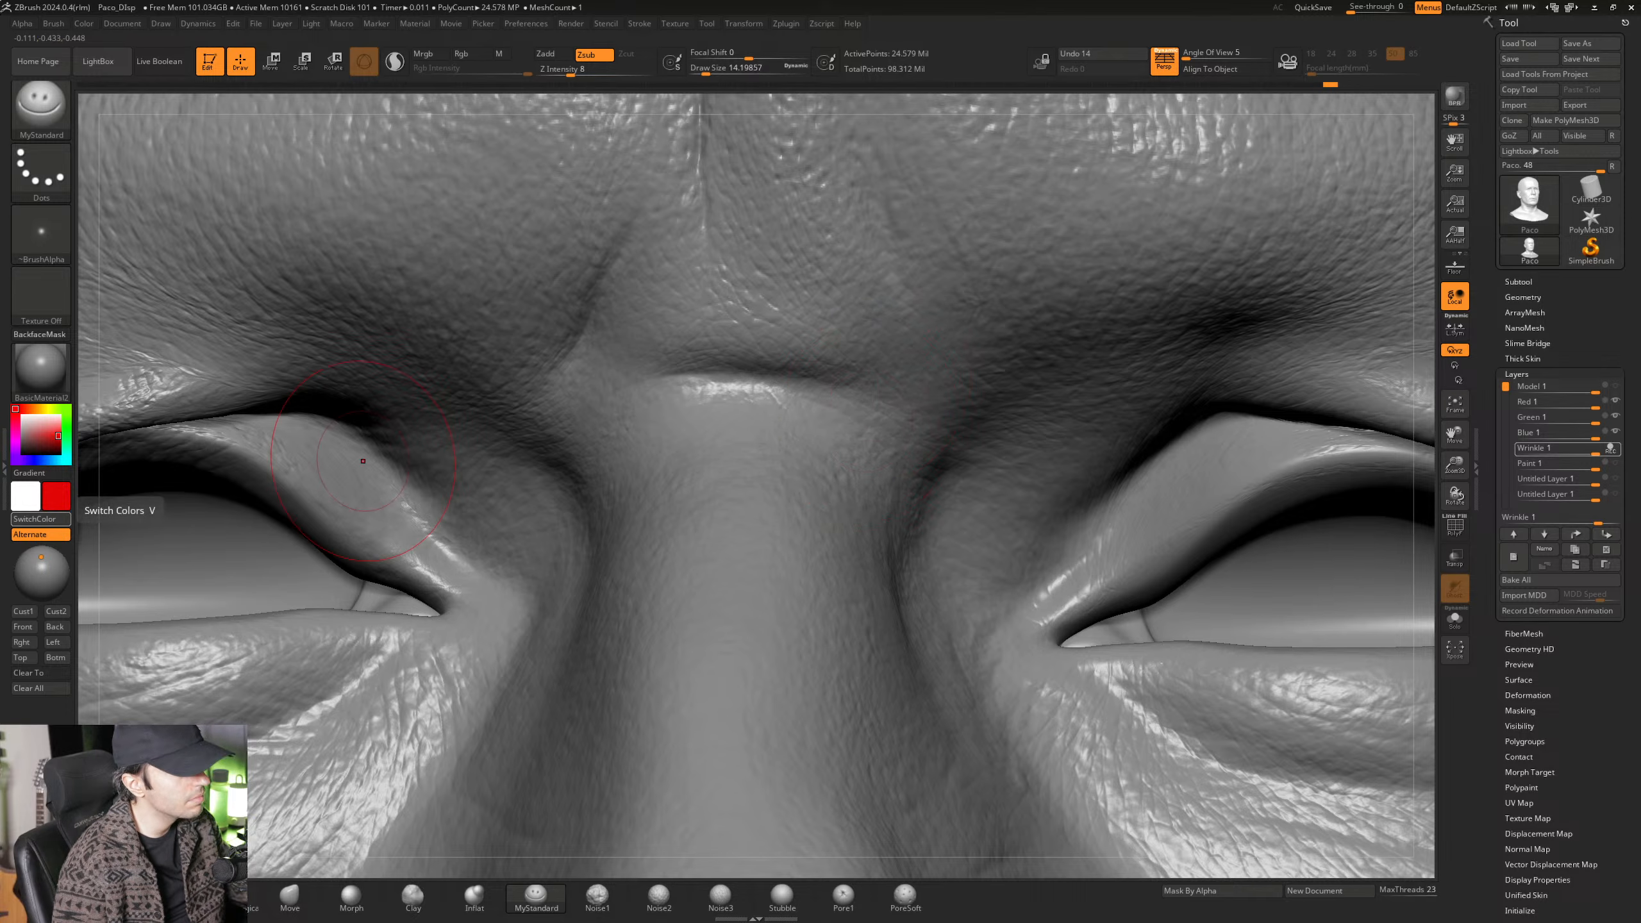
Inspect the area under the left eye, set the draw size to about 17, and refine the fine creases around that eye.
{"action": "mouse_move", "coordinate": [706, 365]}
{"action": "right_mouse_down"}
{"action": "mouse_move", "coordinate": [751, 357]}
{"action": "mouse_move", "coordinate": [906, 476]}
{"action": "mouse_move", "coordinate": [859, 433]}
{"action": "mouse_move", "coordinate": [883, 394]}
{"action": "mouse_move", "coordinate": [744, 571]}
{"action": "right_mouse_up"}
{"action": "key", "text": "space"}
{"action": "left_click_drag", "start_coordinate": [791, 490], "coordinate": [795, 490]}
{"action": "right_click_drag", "start_coordinate": [795, 490], "coordinate": [676, 427]}
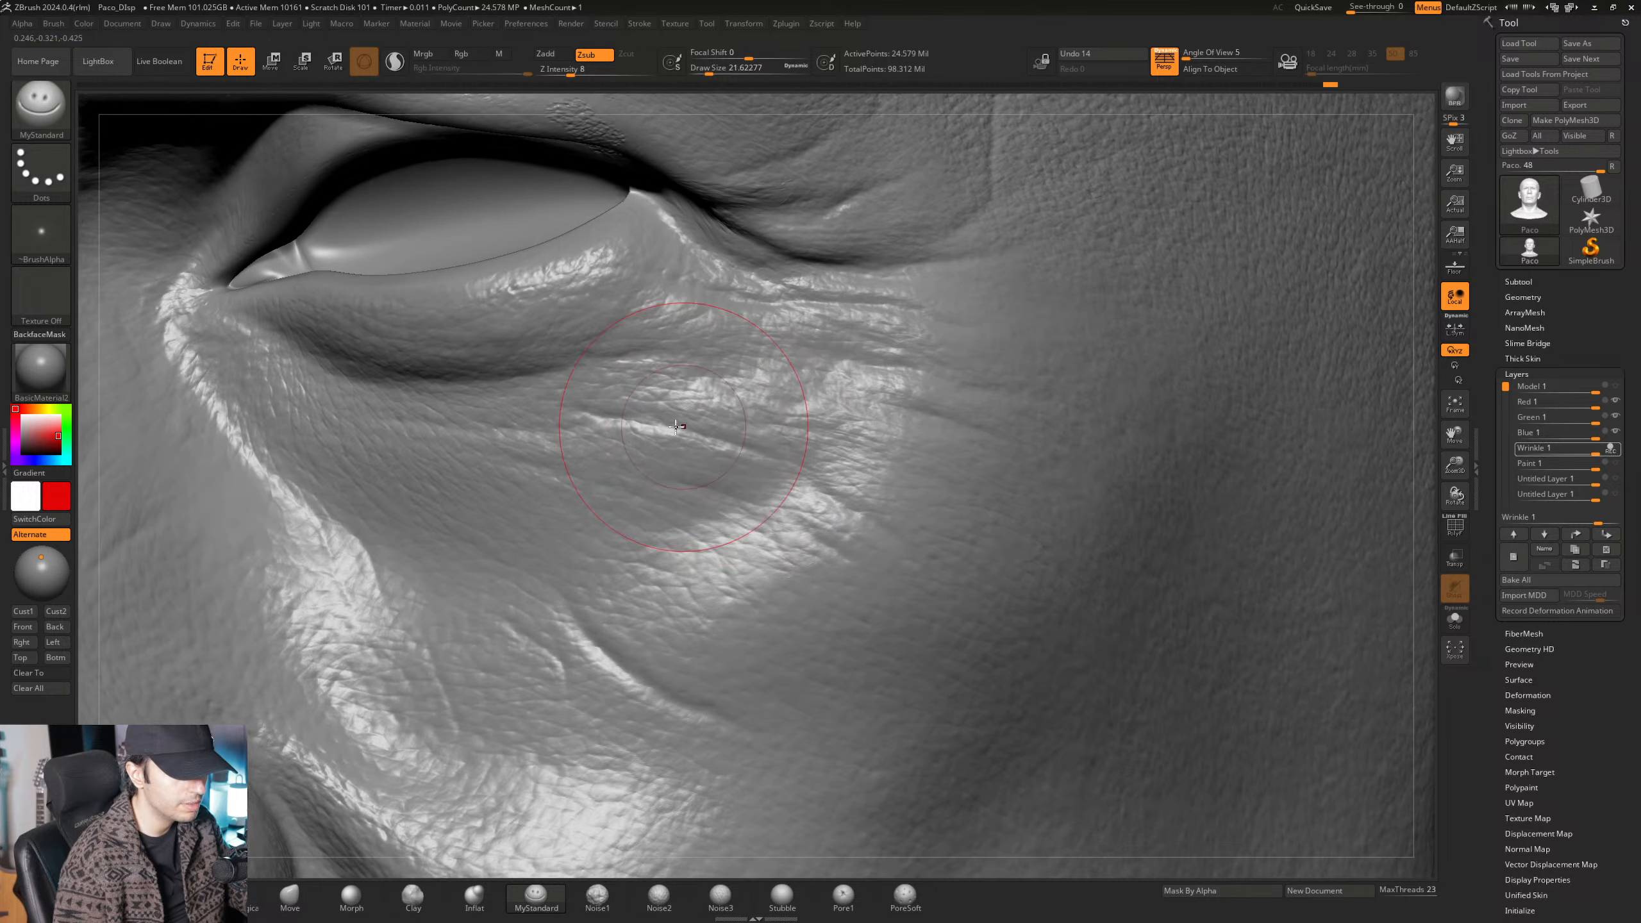
{"action": "mouse_move", "coordinate": [810, 473]}
{"action": "right_mouse_down", "text": "ctrl"}
{"action": "mouse_move", "coordinate": [769, 394]}
{"action": "mouse_move", "coordinate": [781, 475]}
{"action": "mouse_move", "coordinate": [698, 472]}
{"action": "mouse_move", "coordinate": [718, 466]}
{"action": "mouse_move", "coordinate": [665, 440]}
{"action": "mouse_move", "coordinate": [719, 456]}
{"action": "right_mouse_up", "text": "ctrl"}
{"action": "key", "text": "space"}
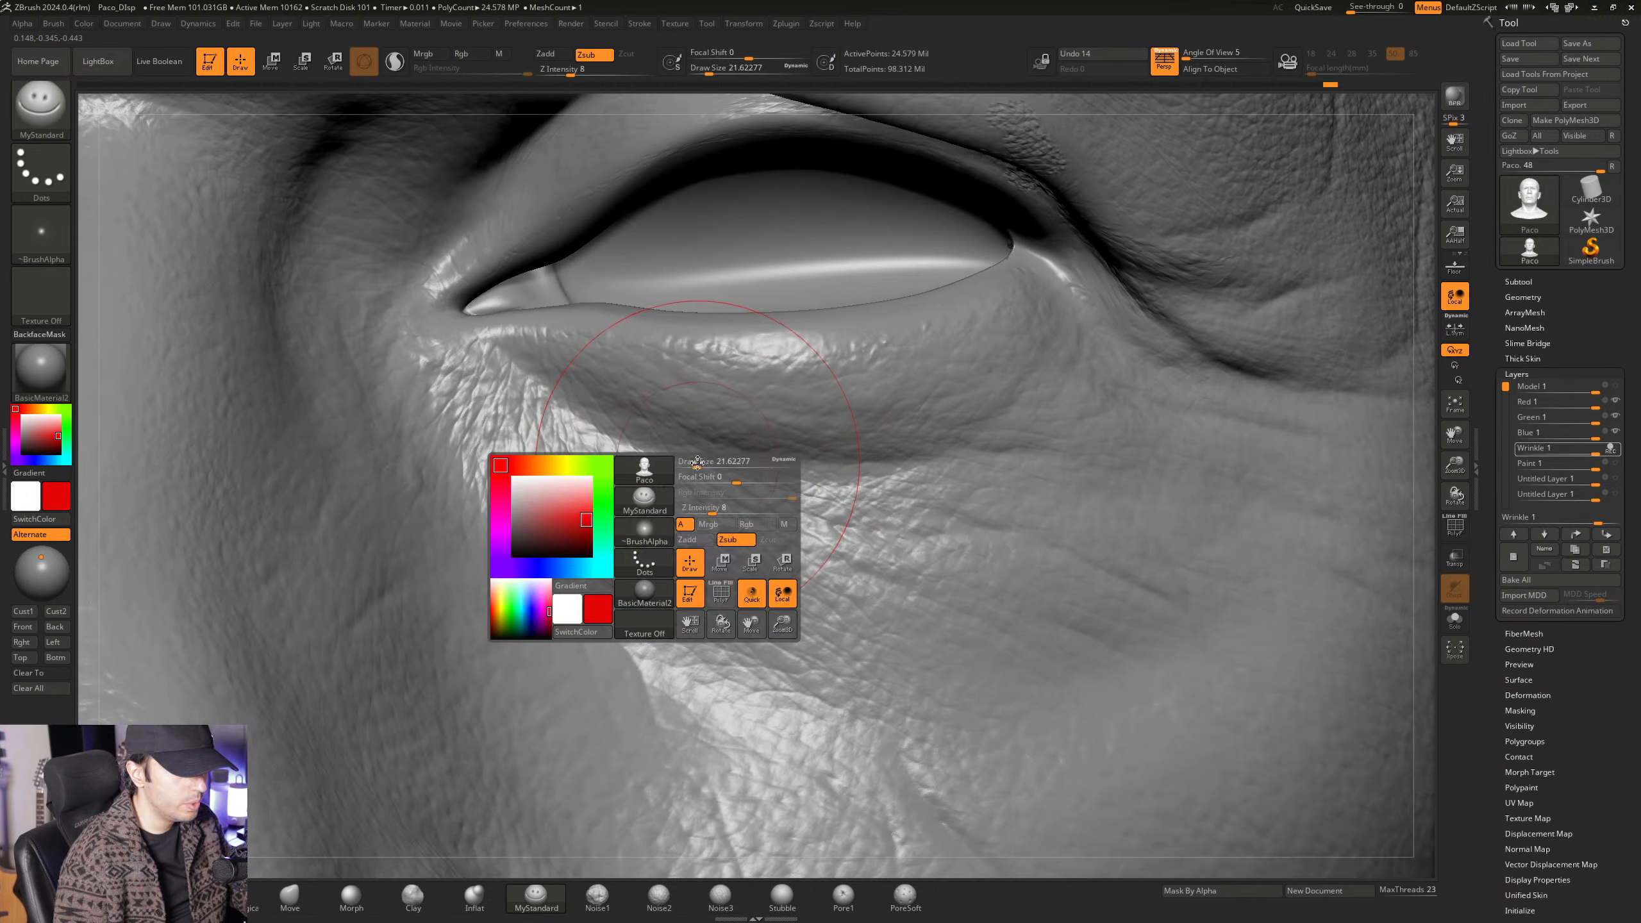
{"action": "left_click_drag", "start_coordinate": [718, 459], "coordinate": [712, 459]}
{"action": "right_click_drag", "start_coordinate": [706, 457], "coordinate": [713, 461]}
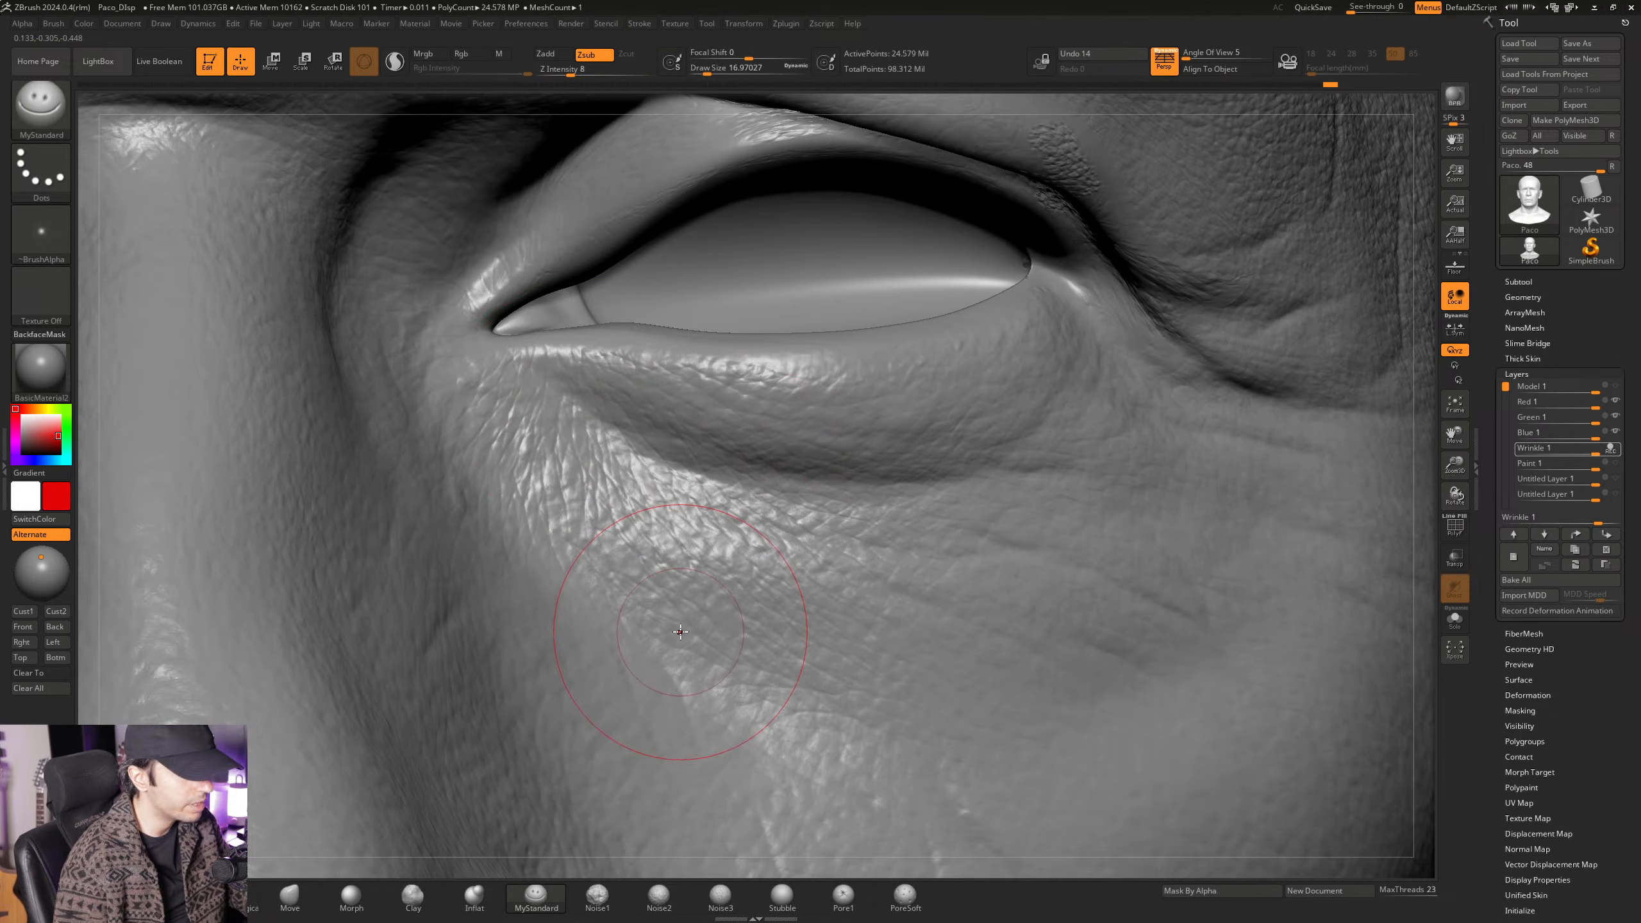
{"action": "key", "text": "super"}
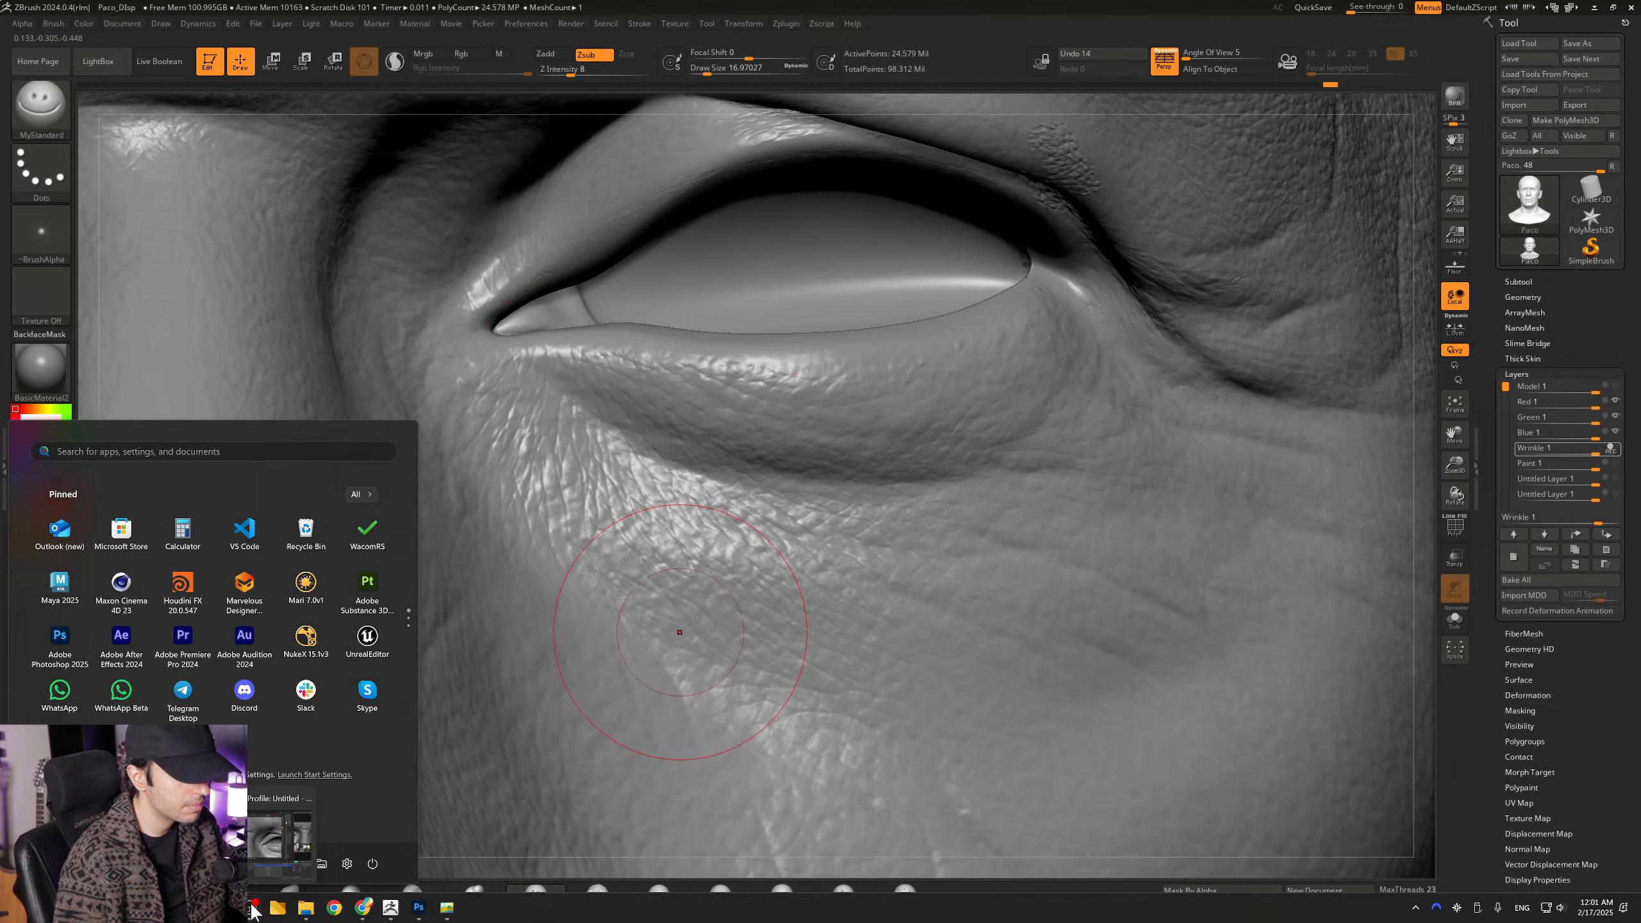
{"action": "key", "text": "super"}
{"action": "mouse_move", "coordinate": [680, 632]}
{"action": "right_mouse_down"}
{"action": "mouse_move", "coordinate": [918, 469]}
{"action": "mouse_move", "coordinate": [969, 511]}
{"action": "mouse_move", "coordinate": [847, 476]}
{"action": "mouse_move", "coordinate": [846, 462]}
{"action": "right_mouse_up"}
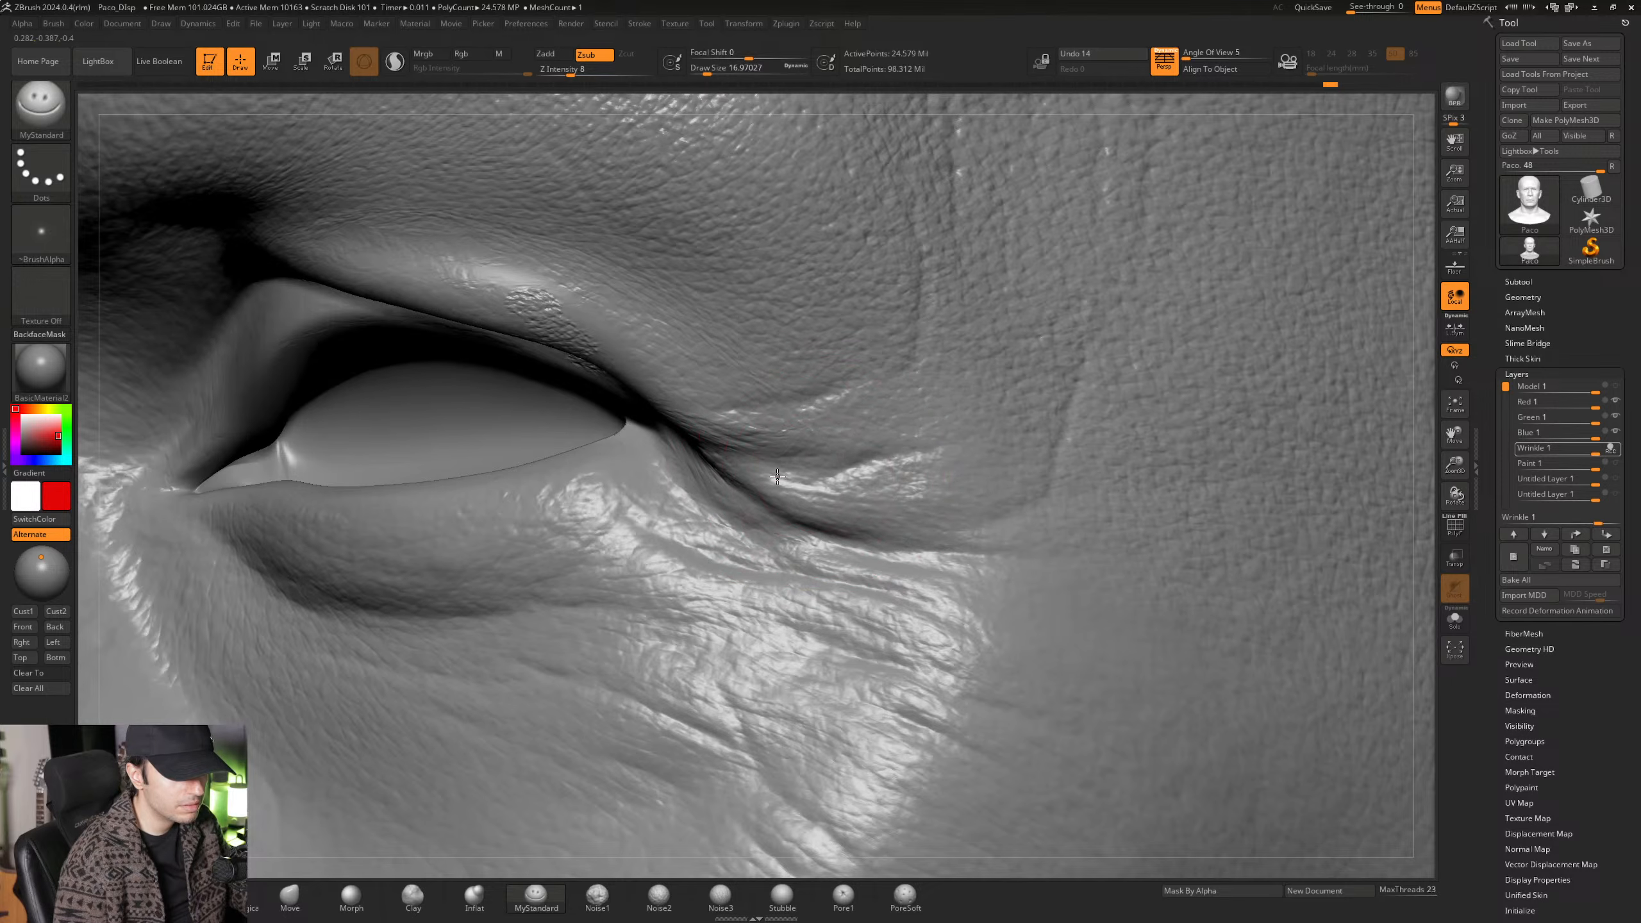
{"action": "mouse_move", "coordinate": [985, 448]}
{"action": "right_mouse_down", "text": "alt"}
{"action": "mouse_move", "coordinate": [1036, 308]}
{"action": "mouse_move", "coordinate": [757, 466]}
{"action": "mouse_move", "coordinate": [872, 491]}
{"action": "mouse_move", "coordinate": [864, 518]}
{"action": "right_mouse_up", "text": "alt"}
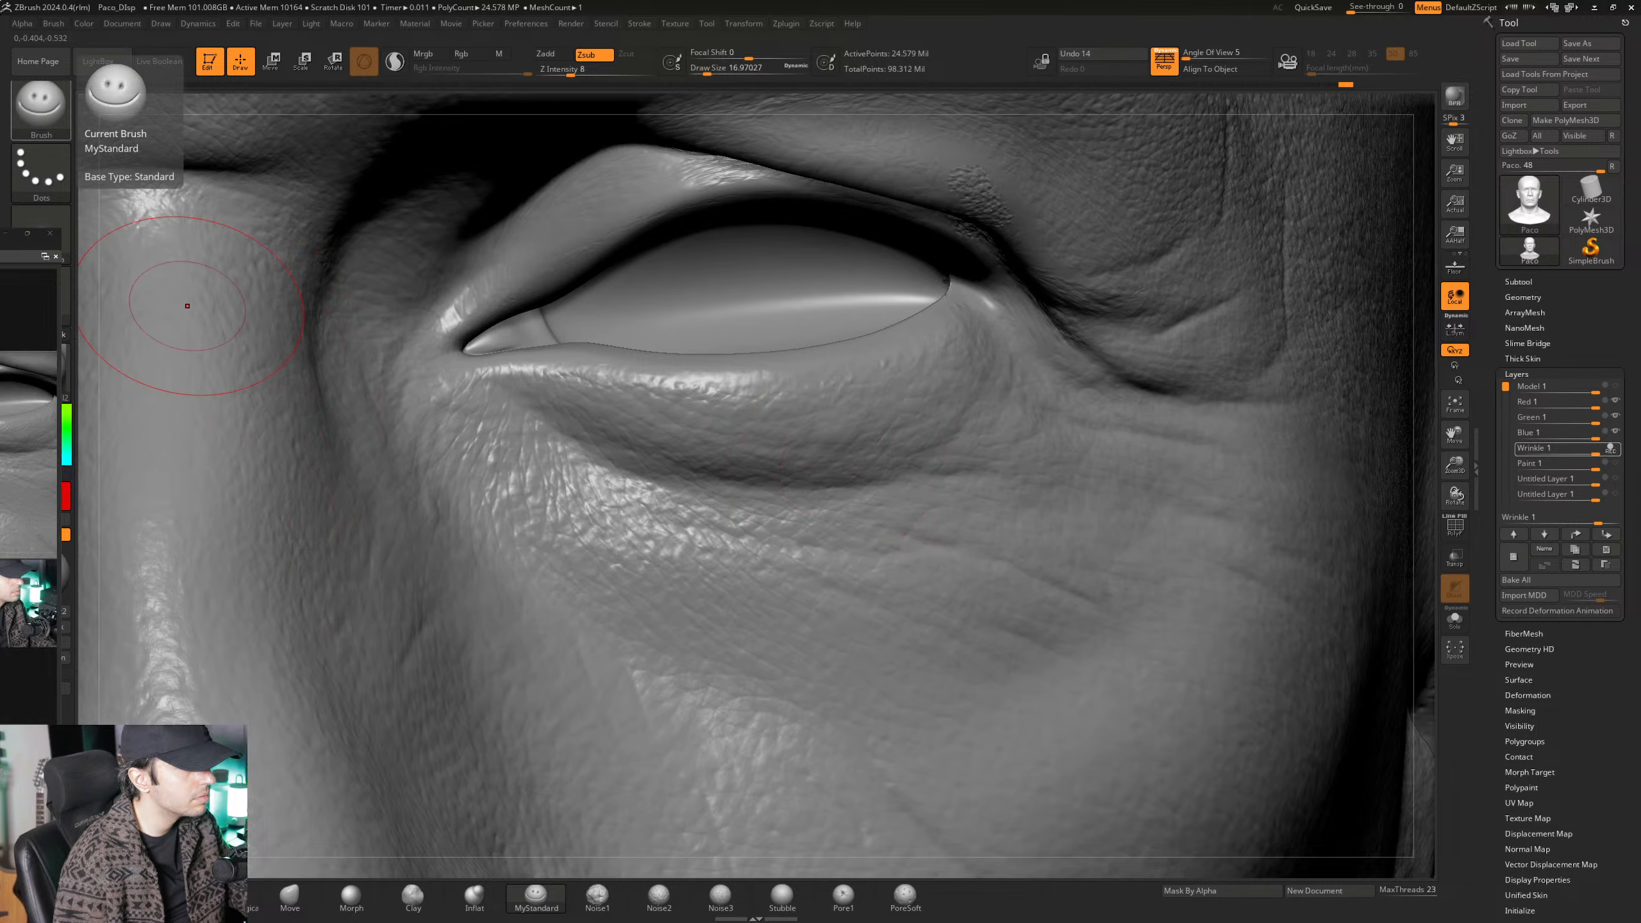
Set the draw size to about 23.3 and sculpt soft creases across the left lower eyelid.
{"action": "mouse_move", "coordinate": [681, 337]}
{"action": "right_mouse_down"}
{"action": "mouse_move", "coordinate": [707, 421]}
{"action": "mouse_move", "coordinate": [672, 482]}
{"action": "mouse_move", "coordinate": [717, 488]}
{"action": "right_mouse_up"}
{"action": "key", "text": "space"}
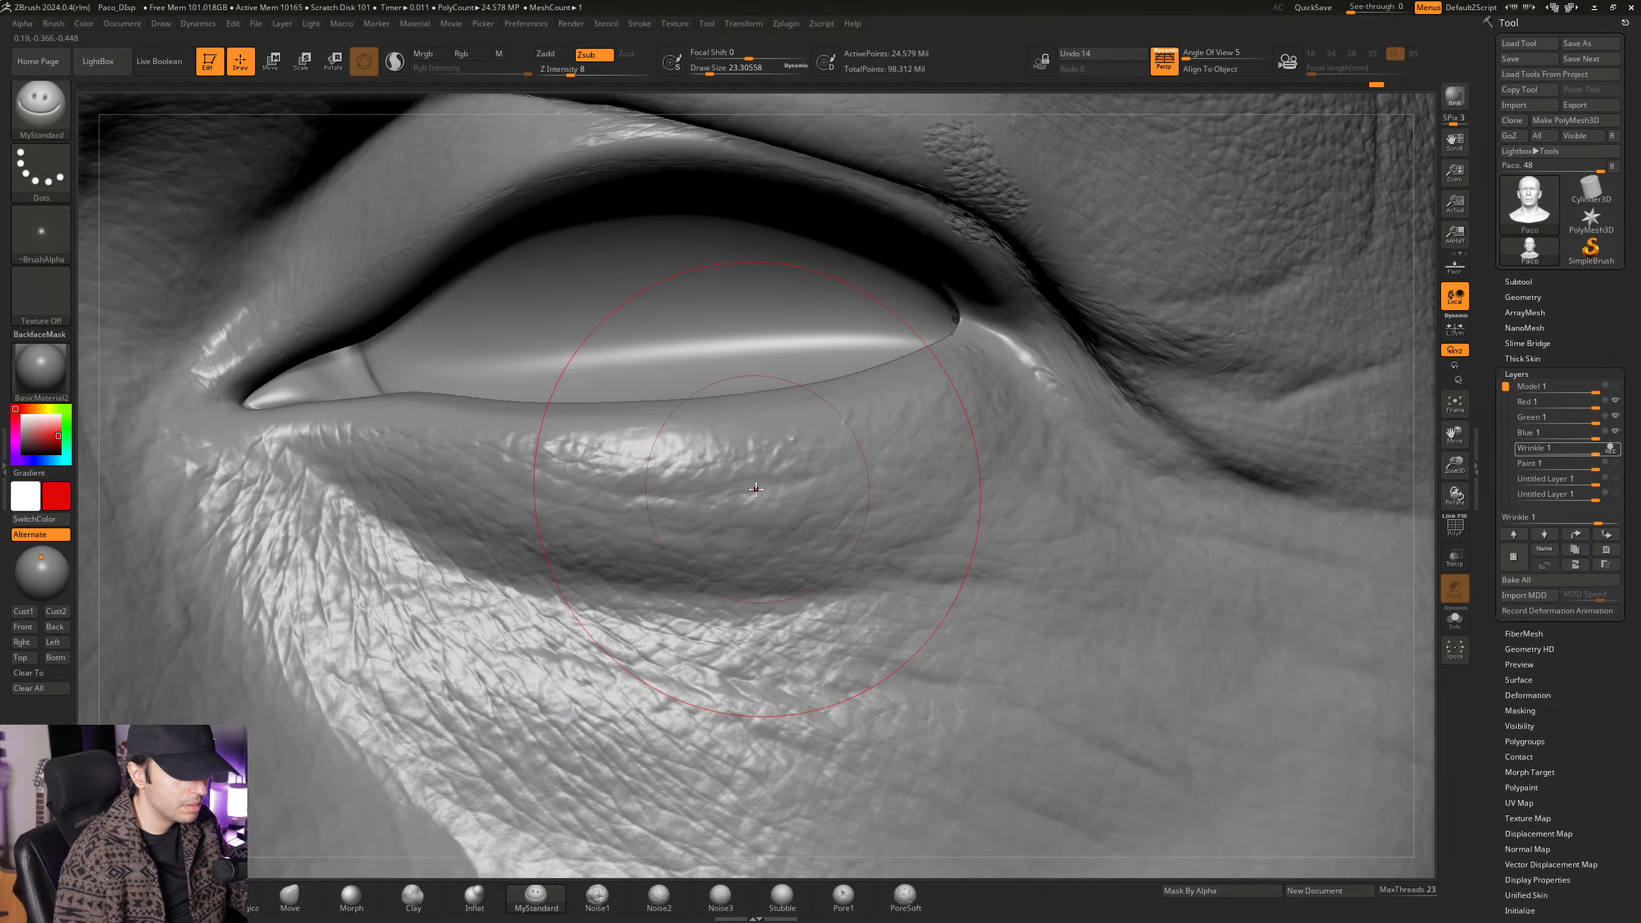
{"action": "mouse_move", "coordinate": [861, 467]}
{"action": "right_mouse_down"}
{"action": "mouse_move", "coordinate": [853, 497]}
{"action": "mouse_move", "coordinate": [705, 550]}
{"action": "mouse_move", "coordinate": [670, 543]}
{"action": "mouse_move", "coordinate": [614, 598]}
{"action": "mouse_move", "coordinate": [663, 502]}
{"action": "mouse_move", "coordinate": [694, 497]}
{"action": "mouse_move", "coordinate": [743, 427]}
{"action": "mouse_move", "coordinate": [769, 518]}
{"action": "mouse_move", "coordinate": [682, 480]}
{"action": "mouse_move", "coordinate": [743, 440]}
{"action": "mouse_move", "coordinate": [786, 478]}
{"action": "mouse_move", "coordinate": [820, 463]}
{"action": "right_mouse_up"}
Set the draw size to about 20 and refine the diagonal creases on the upper cheek below the left eye's outer half.
{"action": "key", "text": "space"}
{"action": "key", "text": "ctrl"}
{"action": "key", "text": "space"}
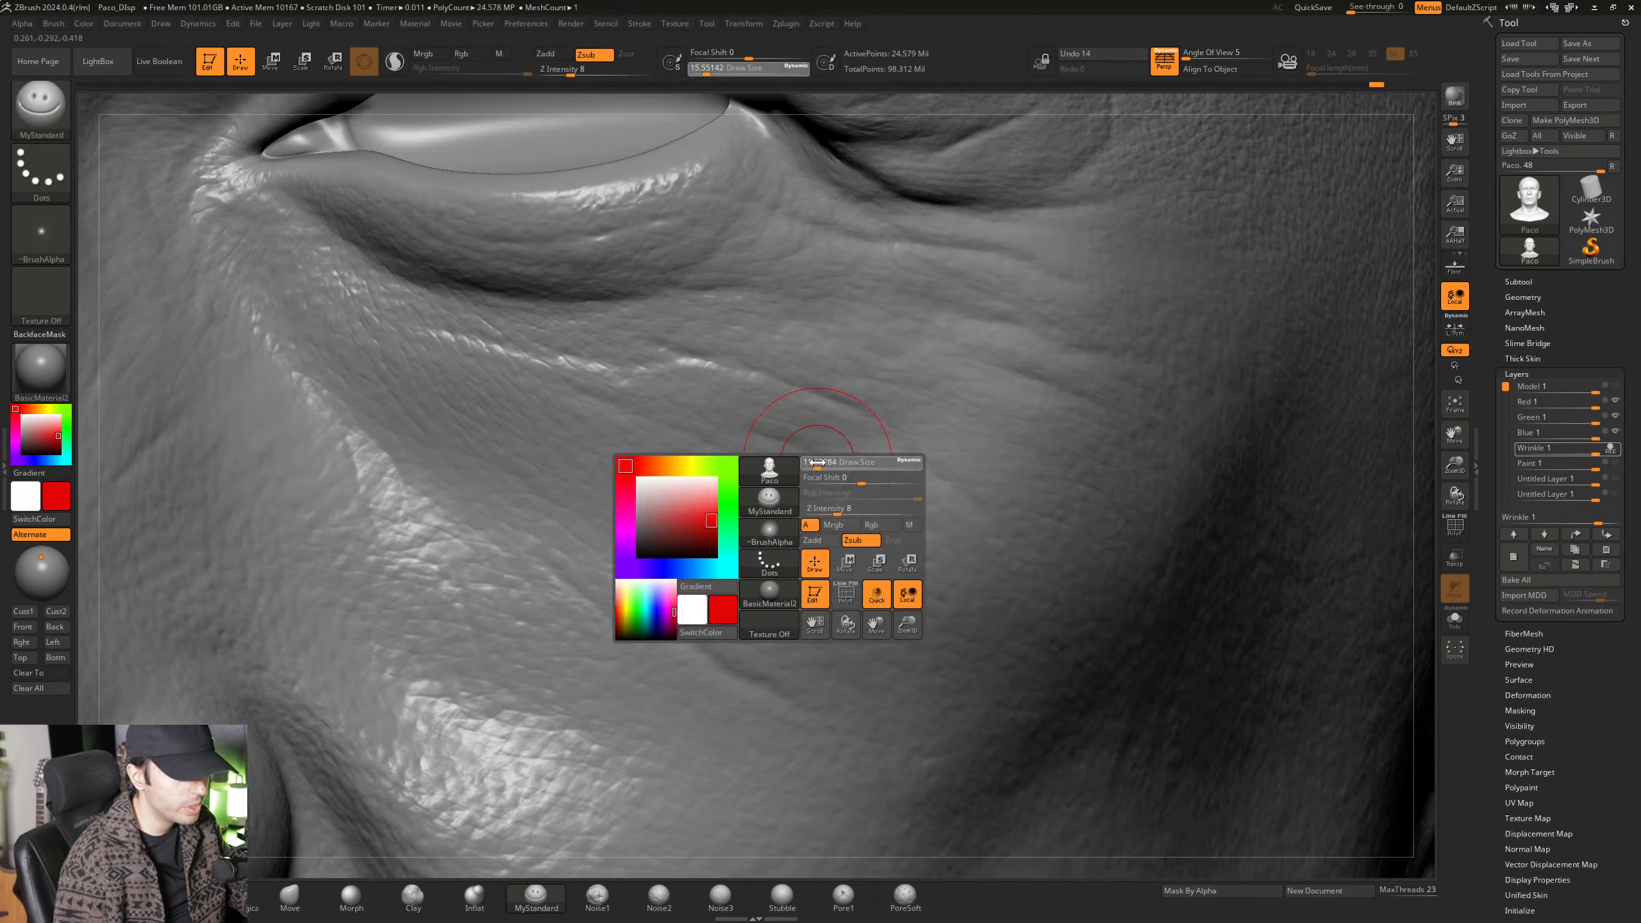
{"action": "left_click_drag", "start_coordinate": [818, 463], "coordinate": [814, 462]}
{"action": "mouse_move", "coordinate": [795, 466]}
{"action": "right_mouse_down", "text": "ctrl"}
{"action": "mouse_move", "coordinate": [883, 480]}
{"action": "mouse_move", "coordinate": [806, 486]}
{"action": "mouse_move", "coordinate": [769, 449]}
{"action": "mouse_move", "coordinate": [717, 454]}
{"action": "mouse_move", "coordinate": [757, 480]}
{"action": "mouse_move", "coordinate": [690, 455]}
{"action": "right_mouse_up", "text": "ctrl"}
{"action": "key", "text": "space"}
{"action": "right_click_drag", "start_coordinate": [765, 507], "coordinate": [738, 465]}
{"action": "right_click_drag", "start_coordinate": [809, 528], "coordinate": [724, 457]}
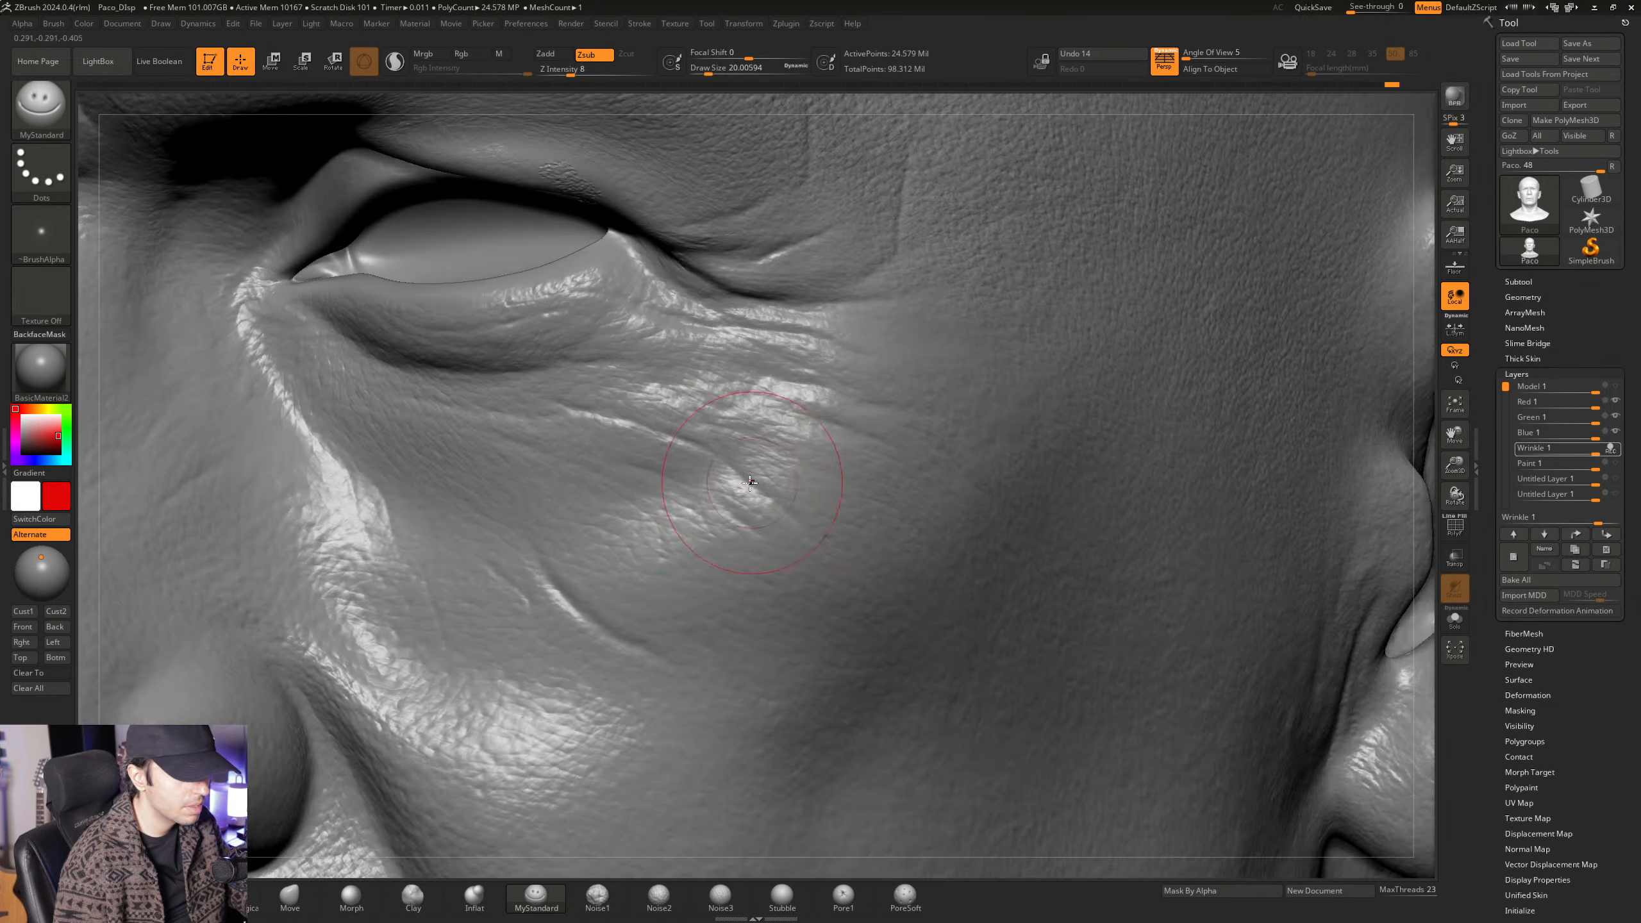
{"action": "mouse_move", "coordinate": [778, 508]}
{"action": "right_mouse_down"}
{"action": "mouse_move", "coordinate": [688, 438]}
{"action": "mouse_move", "coordinate": [755, 482]}
{"action": "mouse_move", "coordinate": [716, 492]}
{"action": "right_mouse_up"}
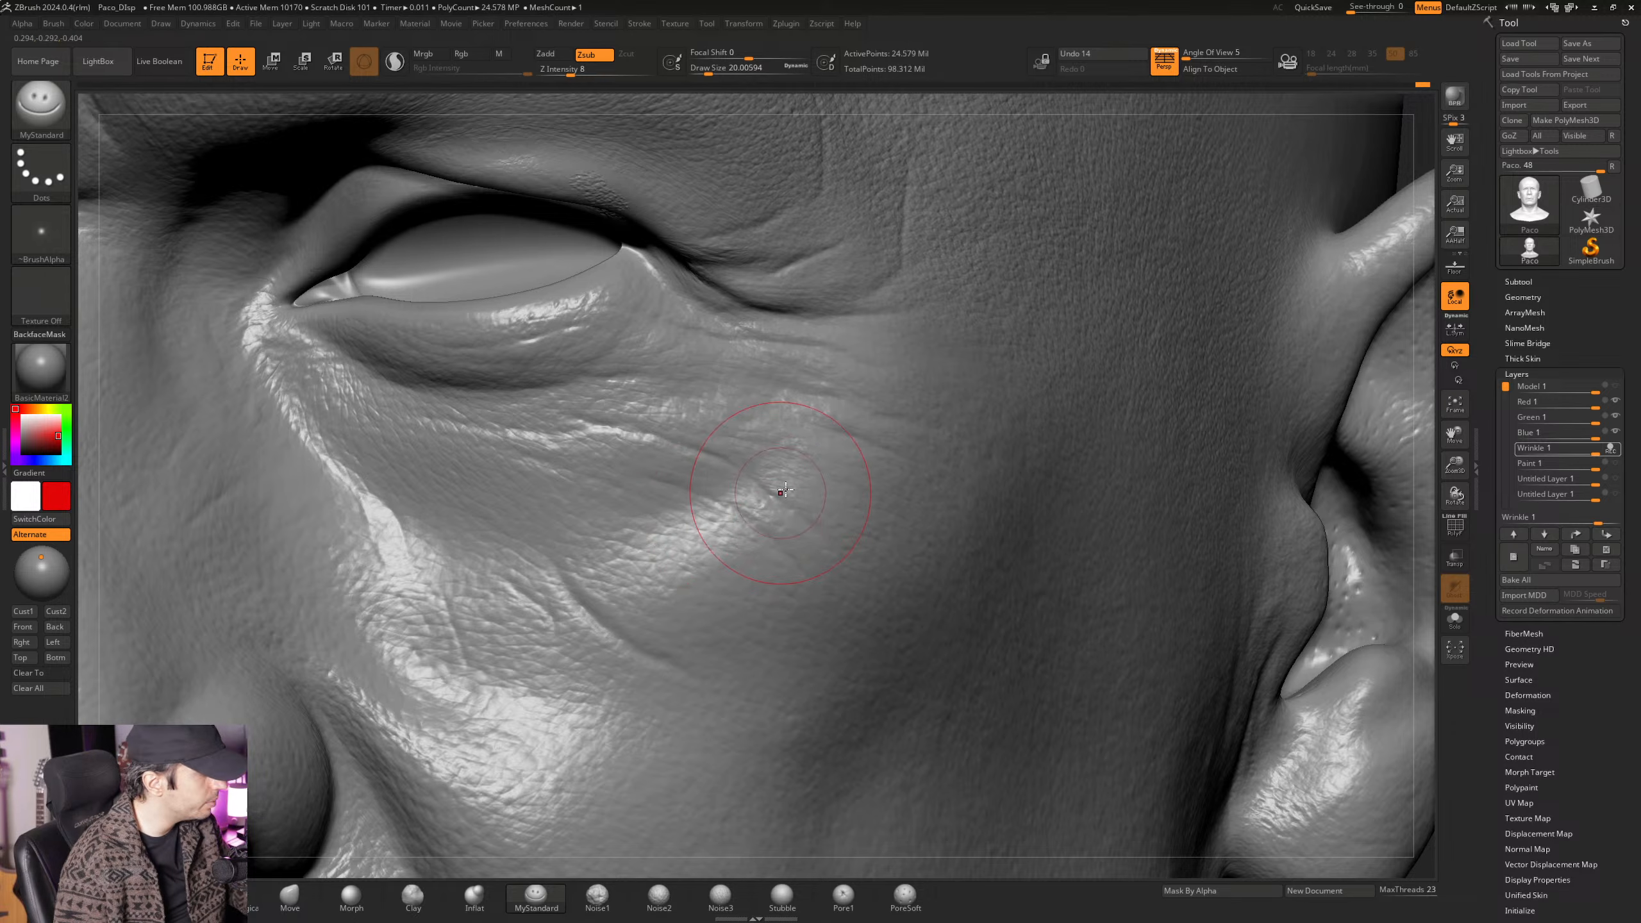
Strengthen the crow's feet at the left eye's outer corner and extend them toward the temple.
{"action": "mouse_move", "coordinate": [801, 470]}
{"action": "right_mouse_down"}
{"action": "mouse_move", "coordinate": [839, 470]}
{"action": "mouse_move", "coordinate": [742, 503]}
{"action": "mouse_move", "coordinate": [699, 451]}
{"action": "right_mouse_up"}
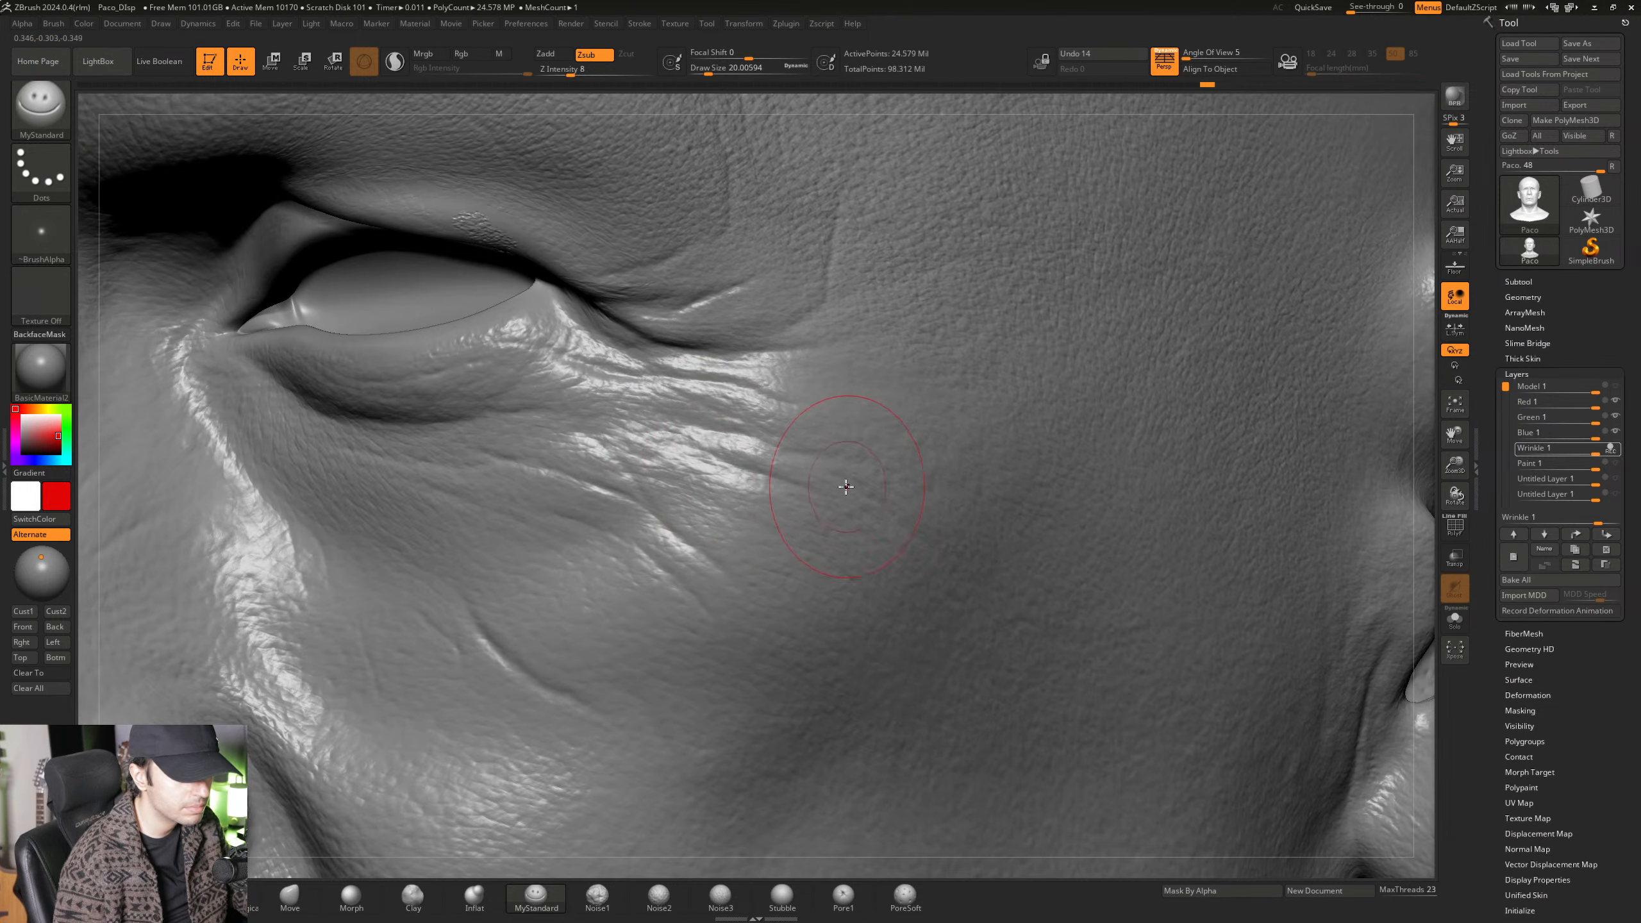
{"action": "right_click_drag", "start_coordinate": [846, 486], "coordinate": [815, 540]}
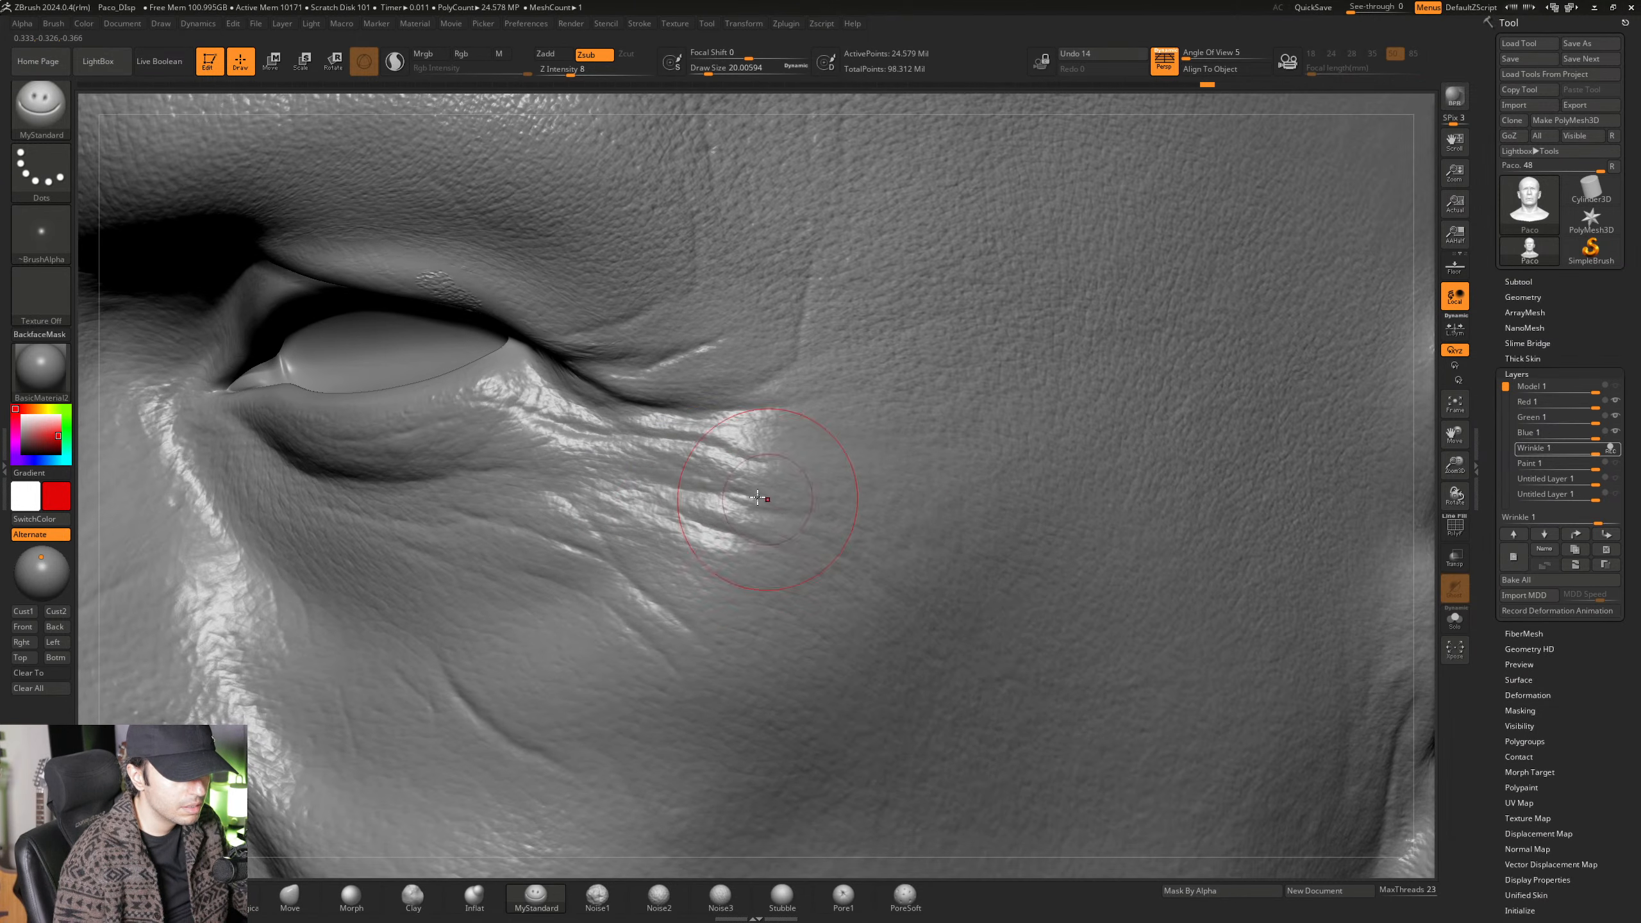
{"action": "right_click_drag", "start_coordinate": [721, 494], "coordinate": [700, 461]}
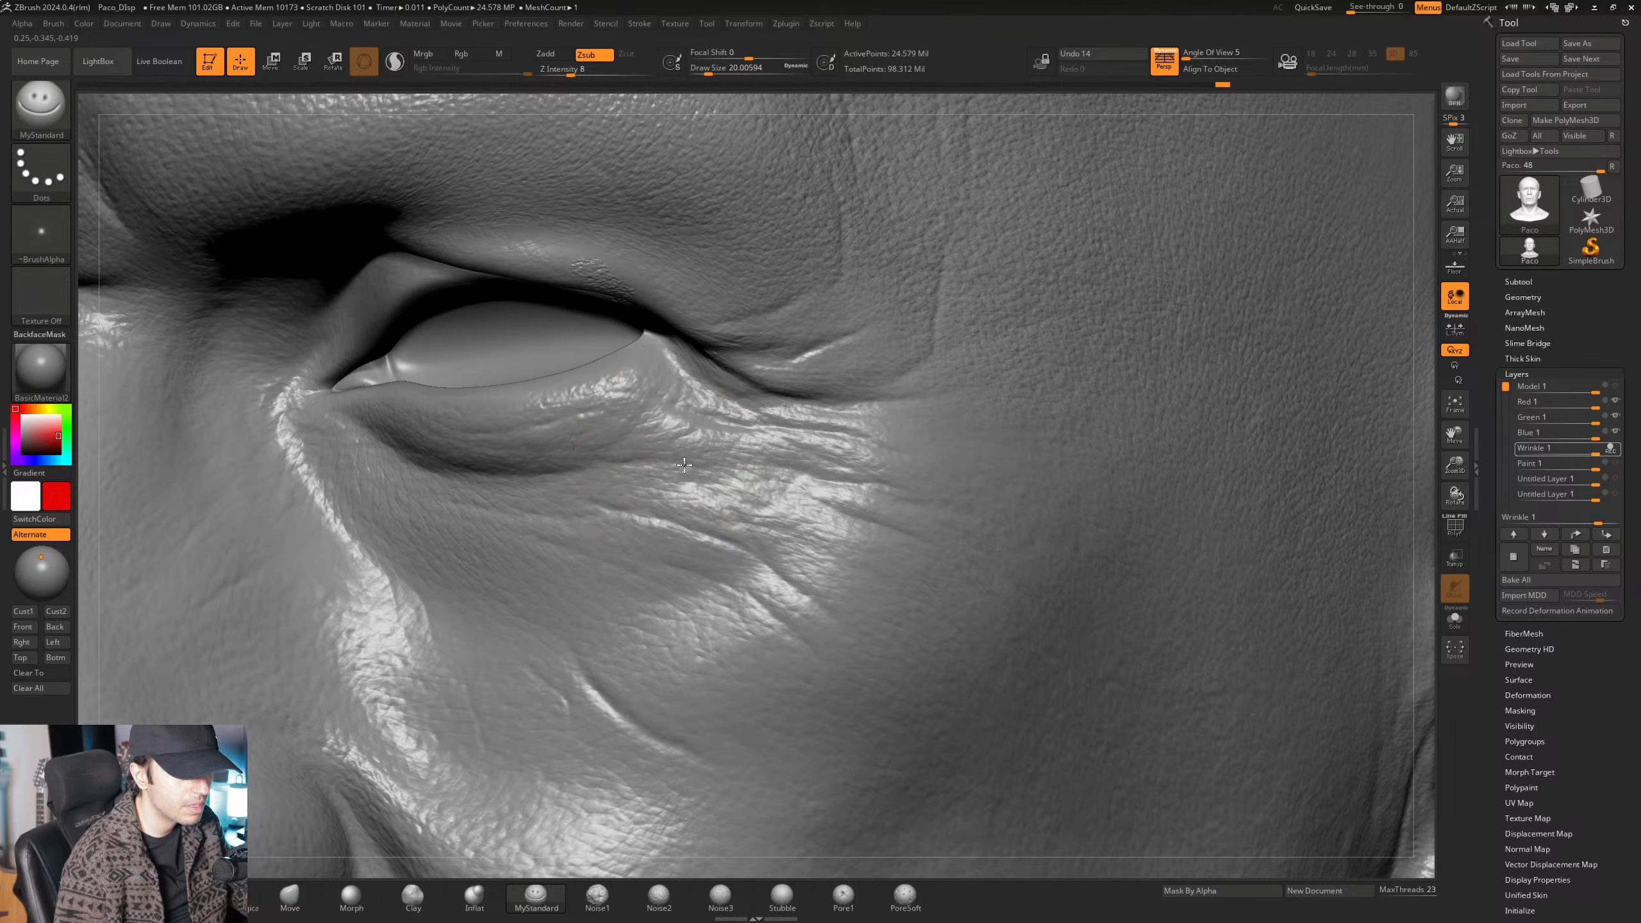
{"action": "right_click_drag", "start_coordinate": [819, 503], "coordinate": [725, 461]}
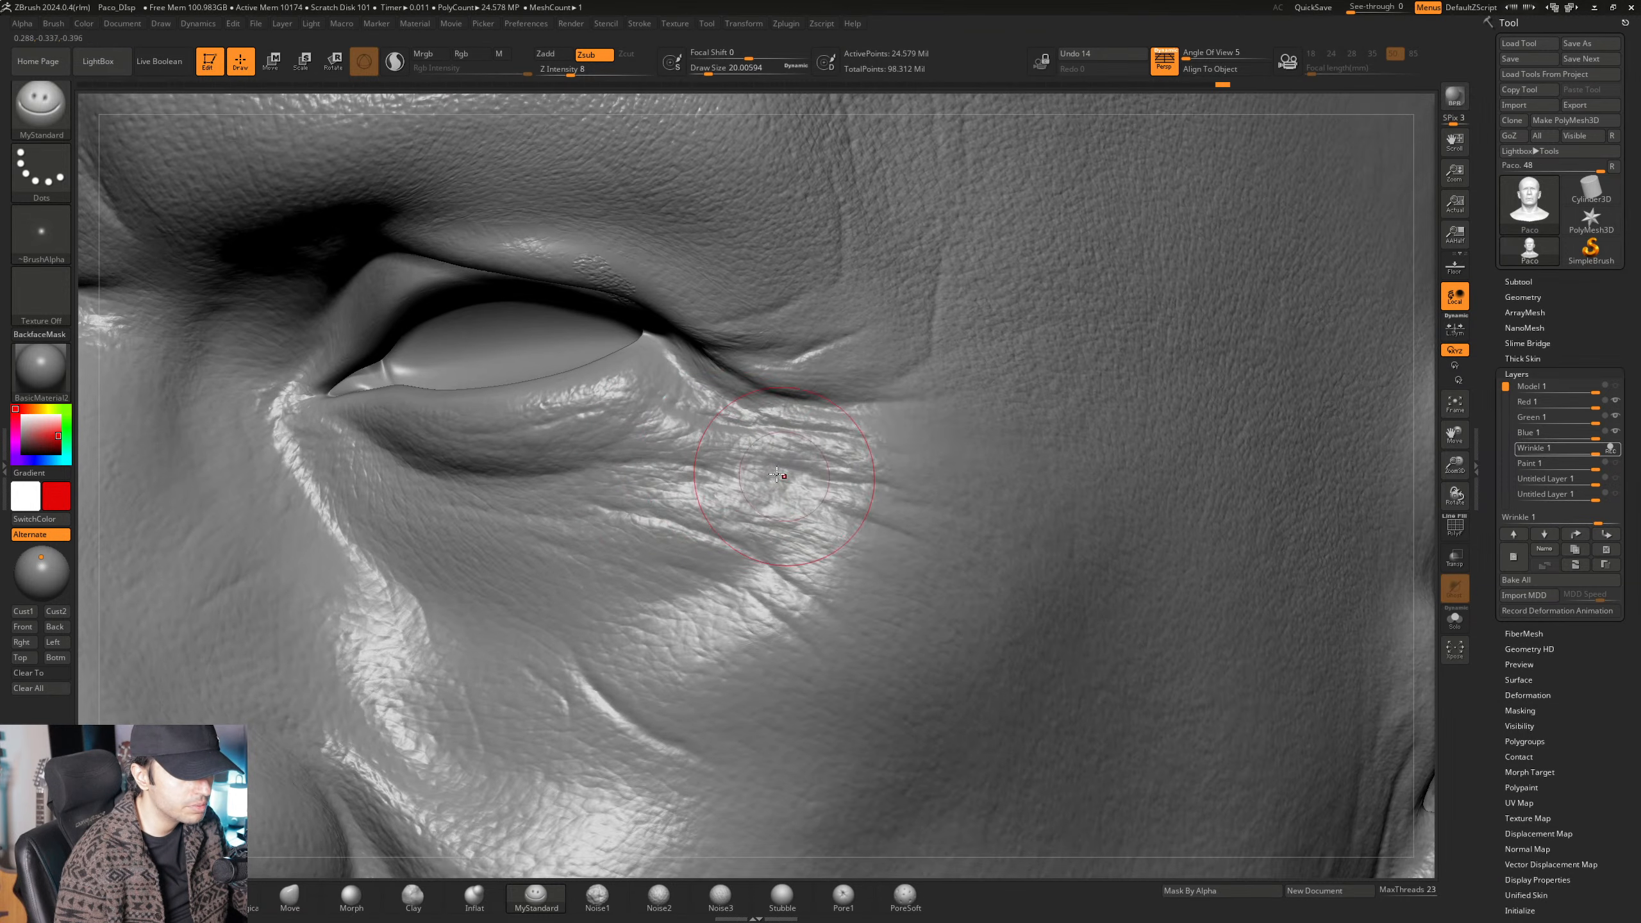
{"action": "mouse_move", "coordinate": [858, 477]}
{"action": "right_mouse_down"}
{"action": "mouse_move", "coordinate": [668, 543]}
{"action": "mouse_move", "coordinate": [654, 563]}
{"action": "mouse_move", "coordinate": [672, 503]}
{"action": "mouse_move", "coordinate": [658, 484]}
{"action": "mouse_move", "coordinate": [691, 492]}
{"action": "mouse_move", "coordinate": [709, 442]}
{"action": "mouse_move", "coordinate": [621, 453]}
{"action": "mouse_move", "coordinate": [707, 456]}
{"action": "mouse_move", "coordinate": [716, 503]}
{"action": "mouse_move", "coordinate": [806, 464]}
{"action": "mouse_move", "coordinate": [746, 416]}
{"action": "mouse_move", "coordinate": [790, 464]}
{"action": "mouse_move", "coordinate": [754, 439]}
{"action": "mouse_move", "coordinate": [763, 479]}
{"action": "mouse_move", "coordinate": [731, 516]}
{"action": "mouse_move", "coordinate": [820, 484]}
{"action": "mouse_move", "coordinate": [719, 586]}
{"action": "mouse_move", "coordinate": [745, 506]}
{"action": "right_mouse_up"}
Reduce the draw size to about 12.9 and refine the short creases above the left eye's outer corner.
{"action": "key", "text": "space"}
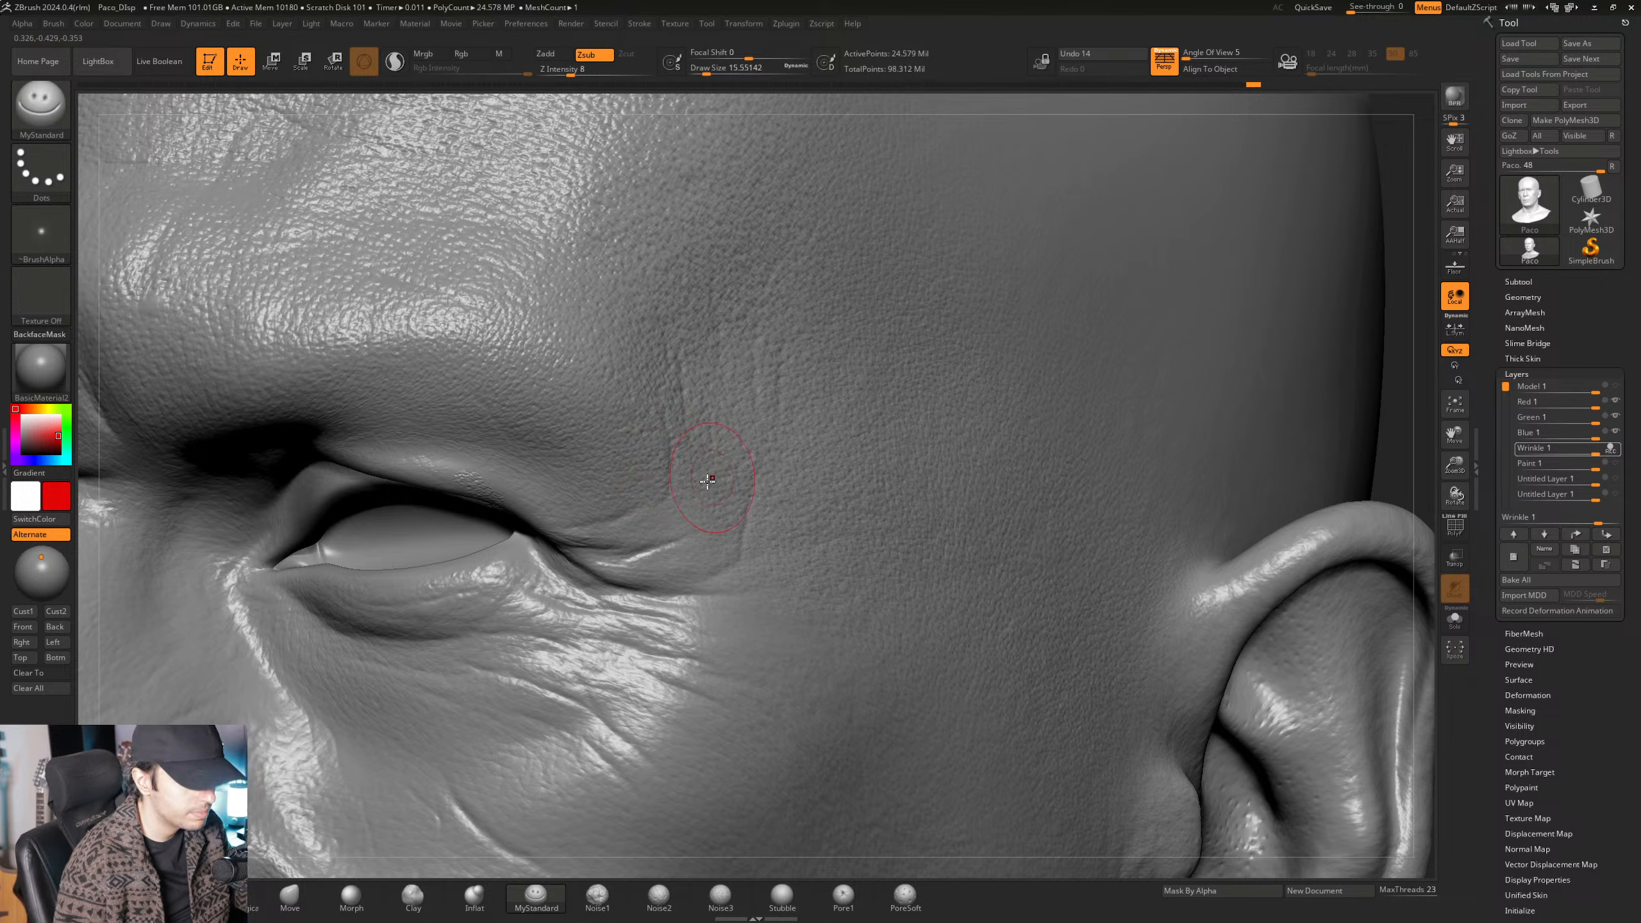
{"action": "mouse_move", "coordinate": [710, 471]}
{"action": "right_mouse_down"}
{"action": "mouse_move", "coordinate": [674, 477]}
{"action": "mouse_move", "coordinate": [652, 532]}
{"action": "mouse_move", "coordinate": [687, 507]}
{"action": "mouse_move", "coordinate": [668, 524]}
{"action": "right_mouse_up"}
{"action": "key", "text": "space"}
{"action": "left_click_drag", "start_coordinate": [673, 525], "coordinate": [692, 517]}
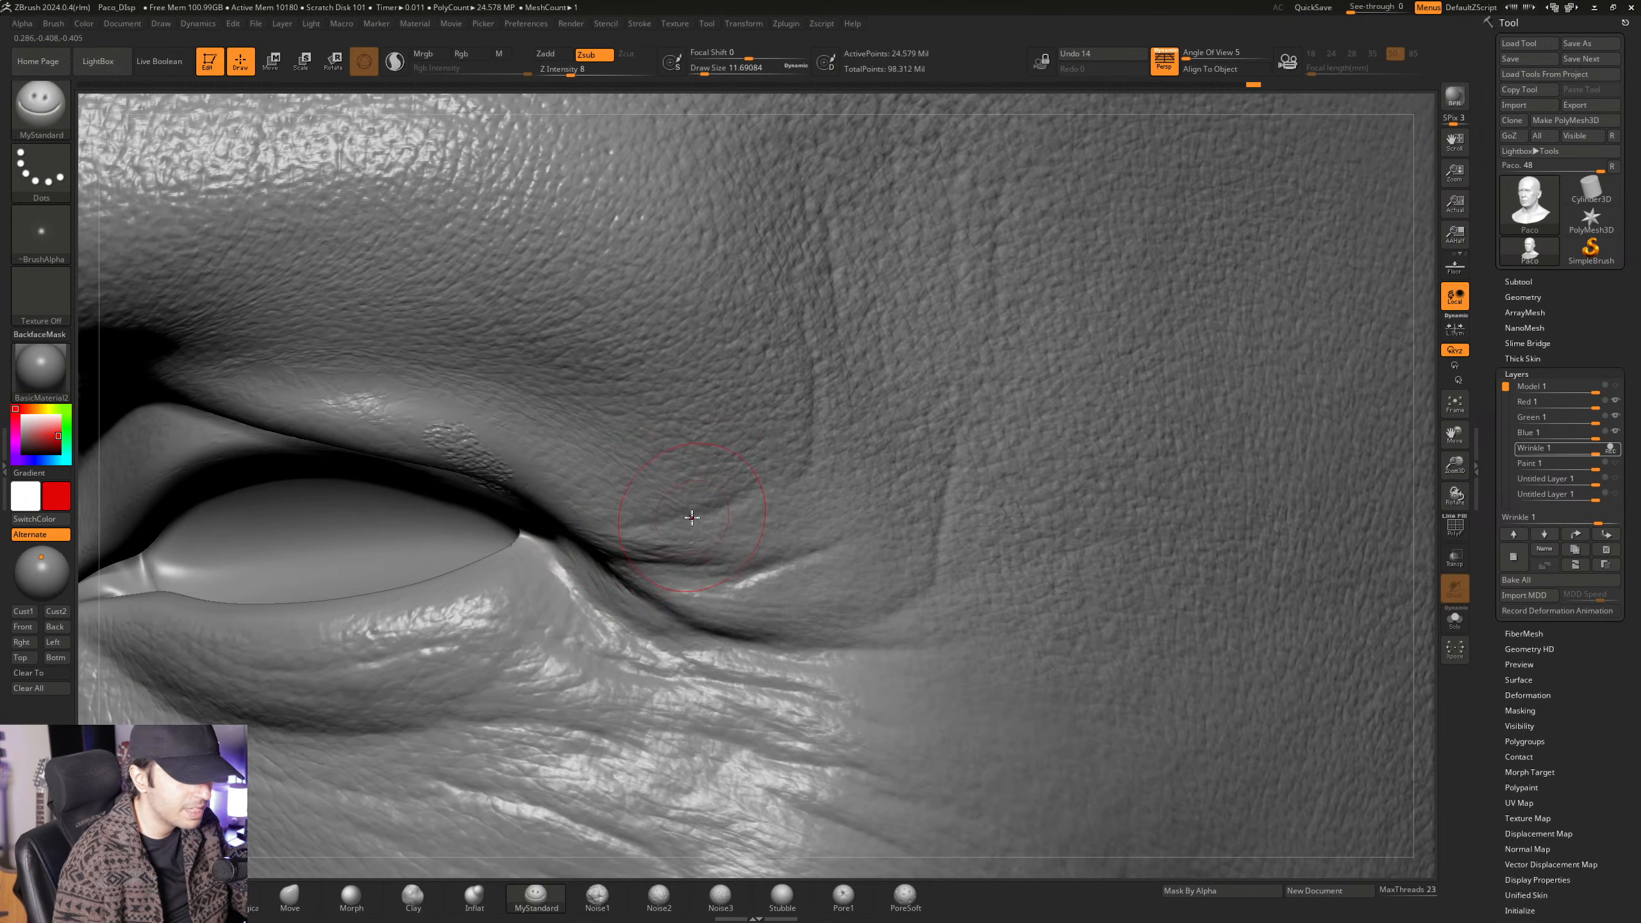
{"action": "right_click_drag", "start_coordinate": [732, 504], "coordinate": [743, 516]}
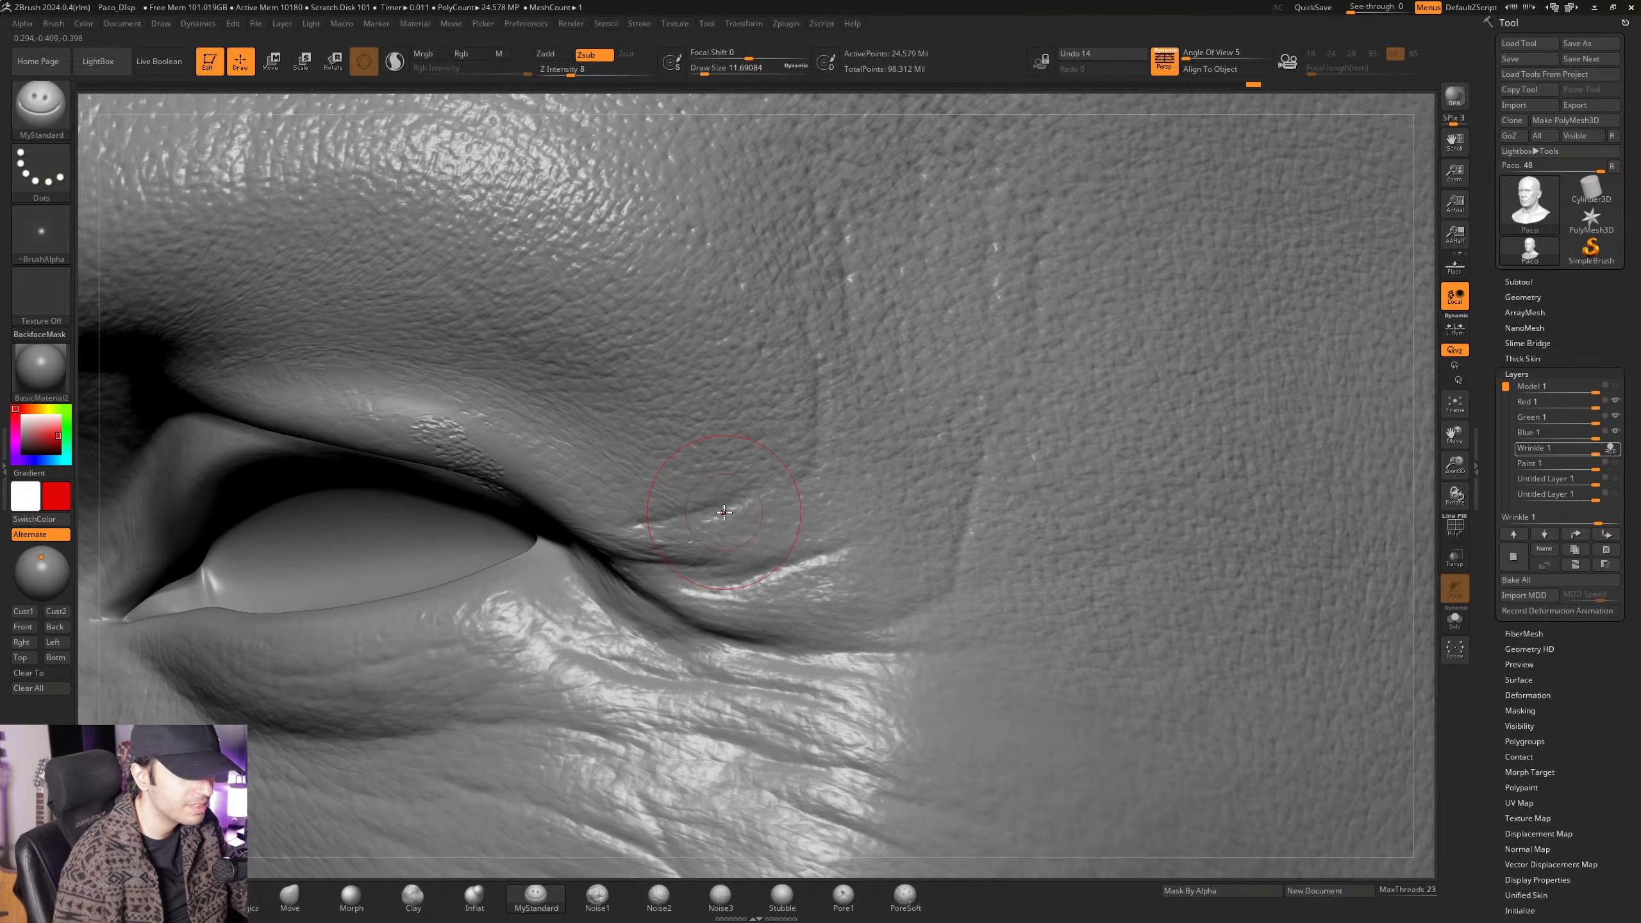
{"action": "key", "text": "space"}
{"action": "left_click_drag", "start_coordinate": [740, 517], "coordinate": [745, 517]}
{"action": "right_click_drag", "start_coordinate": [745, 511], "coordinate": [694, 507]}
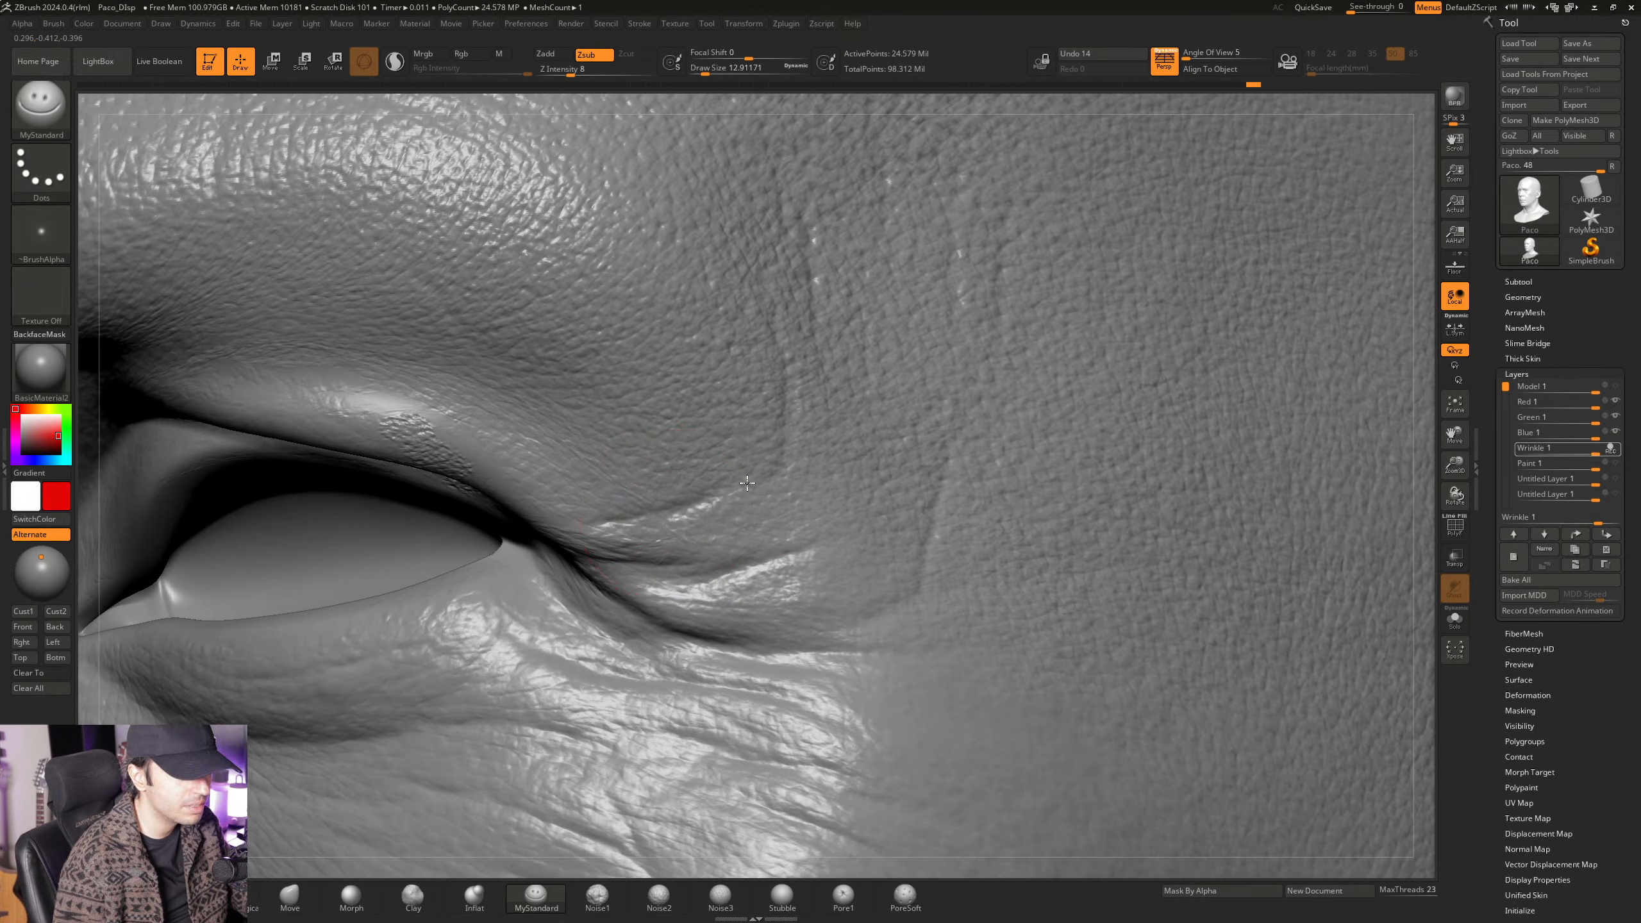
{"action": "mouse_move", "coordinate": [796, 564]}
{"action": "right_mouse_down", "text": "ctrl"}
{"action": "mouse_move", "coordinate": [744, 475]}
{"action": "mouse_move", "coordinate": [794, 467]}
{"action": "mouse_move", "coordinate": [775, 540]}
{"action": "mouse_move", "coordinate": [806, 450]}
{"action": "mouse_move", "coordinate": [757, 485]}
{"action": "mouse_move", "coordinate": [755, 468]}
{"action": "mouse_move", "coordinate": [737, 476]}
{"action": "mouse_move", "coordinate": [785, 550]}
{"action": "mouse_move", "coordinate": [743, 547]}
{"action": "mouse_move", "coordinate": [783, 520]}
{"action": "mouse_move", "coordinate": [699, 592]}
{"action": "right_mouse_up", "text": "ctrl"}
Set the draw size to about 15.6 and refine the fine horizontal creases on the left lower eyelid.
{"action": "key", "text": "space"}
{"action": "left_click_drag", "start_coordinate": [747, 511], "coordinate": [750, 512]}
{"action": "right_click_drag", "start_coordinate": [755, 466], "coordinate": [746, 579], "text": "alt"}
{"action": "right_click_drag", "start_coordinate": [747, 579], "coordinate": [707, 594]}
{"action": "key", "text": "space"}
{"action": "left_click_drag", "start_coordinate": [750, 511], "coordinate": [748, 511]}
{"action": "right_click_drag", "start_coordinate": [749, 511], "coordinate": [728, 504]}
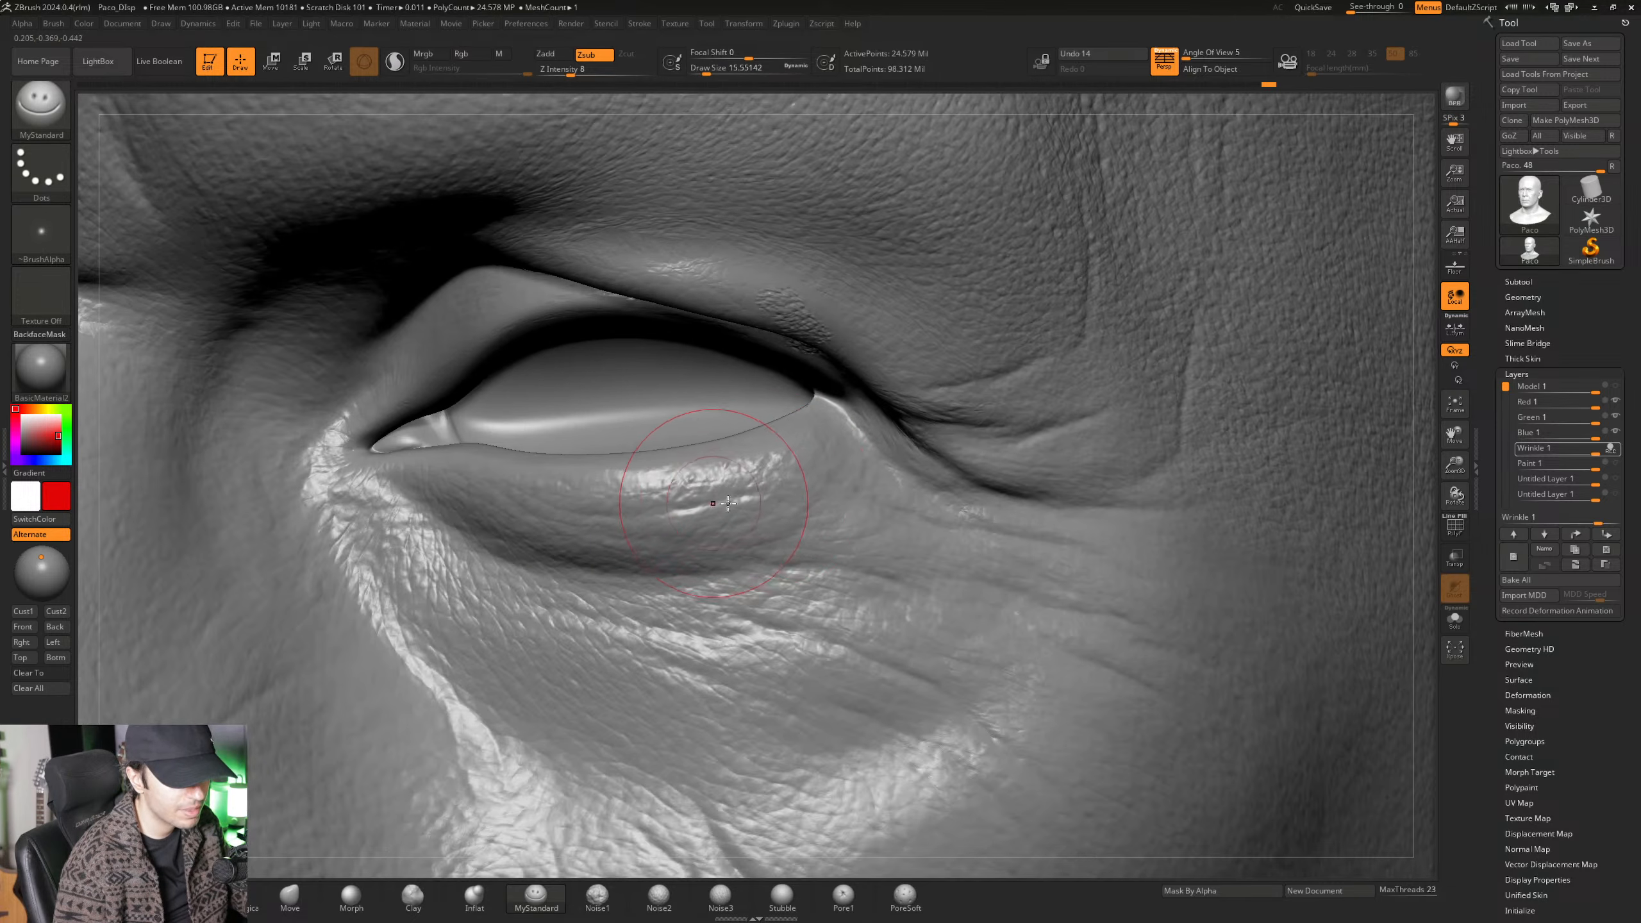
{"action": "mouse_move", "coordinate": [829, 465]}
{"action": "right_mouse_down"}
{"action": "mouse_move", "coordinate": [799, 530]}
{"action": "mouse_move", "coordinate": [769, 476]}
{"action": "mouse_move", "coordinate": [808, 462]}
{"action": "right_mouse_up"}
{"action": "mouse_move", "coordinate": [676, 475]}
{"action": "right_mouse_down"}
{"action": "mouse_move", "coordinate": [742, 494]}
{"action": "mouse_move", "coordinate": [654, 520]}
{"action": "mouse_move", "coordinate": [656, 550]}
{"action": "right_mouse_up"}
Set the draw size to about 18.5 and refine the creases running from the left eye's outer corner toward the temple.
{"action": "key", "text": "s"}
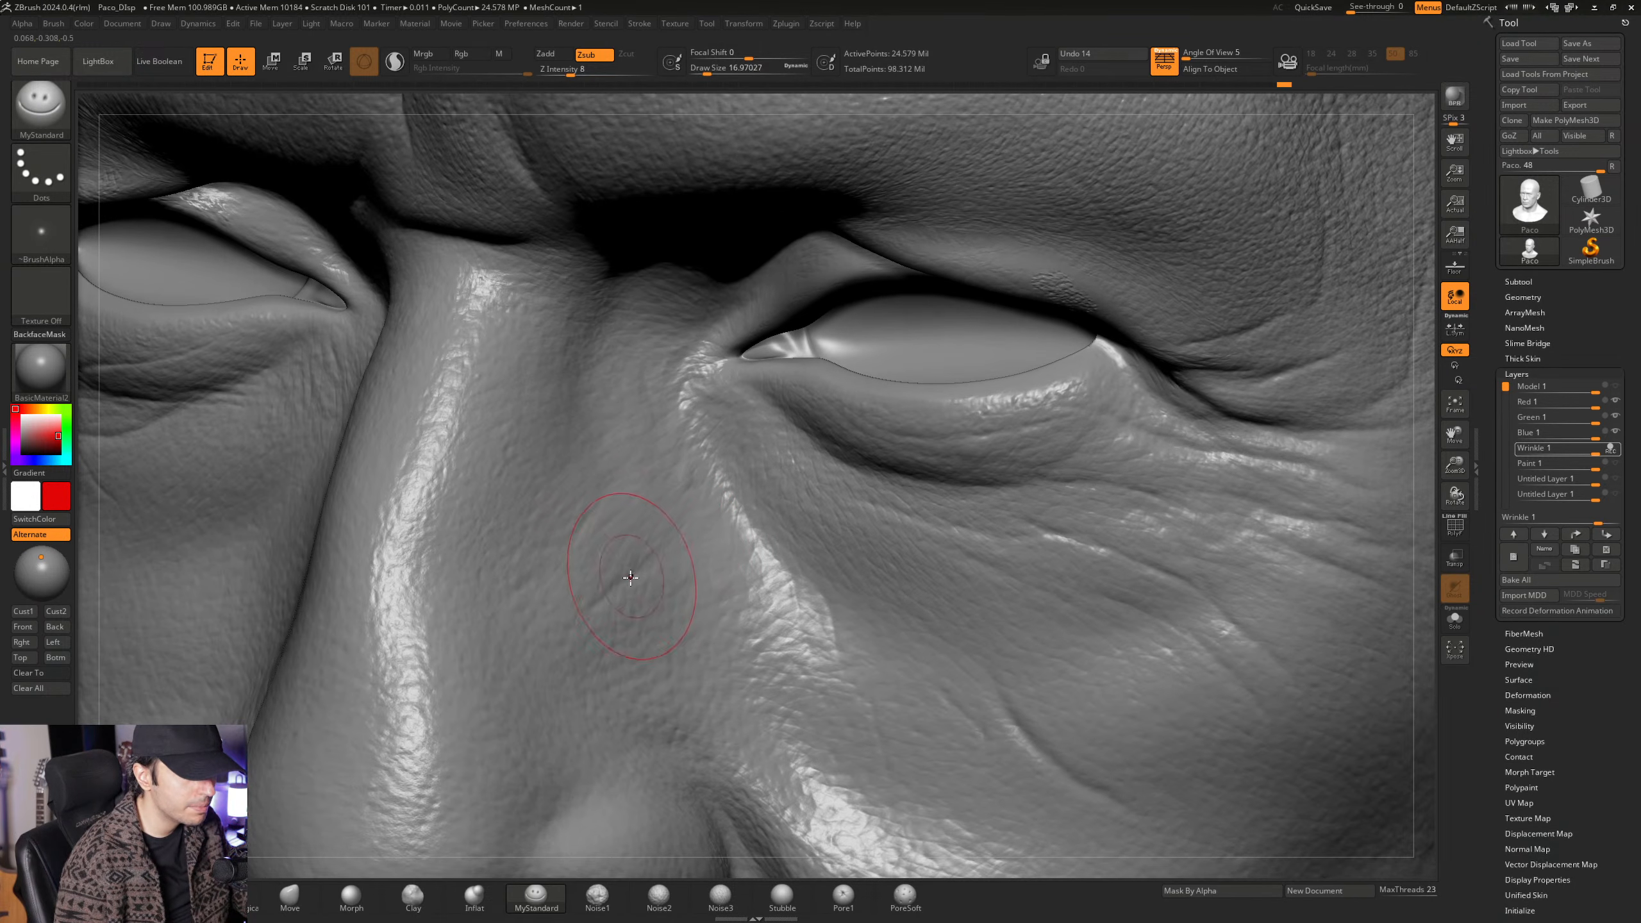
{"action": "left_click_drag", "start_coordinate": [557, 643], "coordinate": [546, 657]}
{"action": "mouse_move", "coordinate": [659, 615]}
{"action": "right_mouse_down", "text": "ctrl"}
{"action": "mouse_move", "coordinate": [662, 586]}
{"action": "mouse_move", "coordinate": [685, 611]}
{"action": "mouse_move", "coordinate": [688, 541]}
{"action": "right_mouse_up", "text": "ctrl"}
{"action": "mouse_move", "coordinate": [688, 540]}
{"action": "right_mouse_down"}
{"action": "mouse_move", "coordinate": [643, 551]}
{"action": "mouse_move", "coordinate": [811, 564]}
{"action": "mouse_move", "coordinate": [708, 506]}
{"action": "mouse_move", "coordinate": [722, 545]}
{"action": "mouse_move", "coordinate": [685, 504]}
{"action": "mouse_move", "coordinate": [646, 498]}
{"action": "mouse_move", "coordinate": [710, 577]}
{"action": "mouse_move", "coordinate": [743, 556]}
{"action": "mouse_move", "coordinate": [775, 584]}
{"action": "right_mouse_up"}
{"action": "mouse_move", "coordinate": [833, 640]}
{"action": "right_mouse_down"}
{"action": "mouse_move", "coordinate": [710, 531]}
{"action": "mouse_move", "coordinate": [679, 478]}
{"action": "mouse_move", "coordinate": [806, 514]}
{"action": "mouse_move", "coordinate": [729, 533]}
{"action": "mouse_move", "coordinate": [785, 548]}
{"action": "right_mouse_up"}
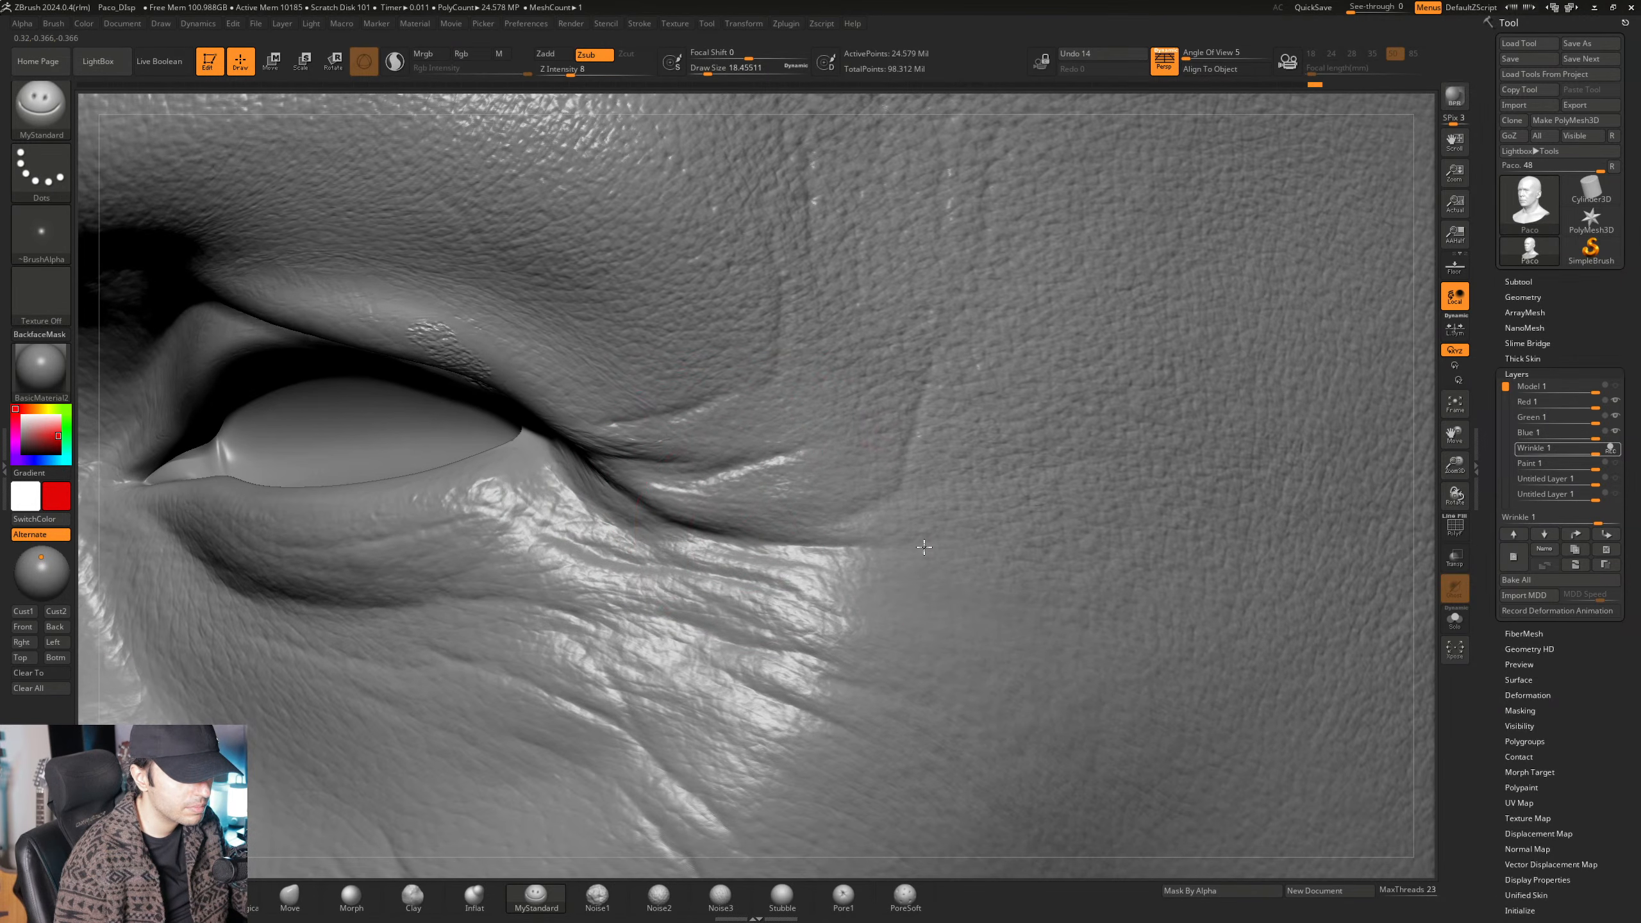
{"action": "mouse_move", "coordinate": [932, 534]}
{"action": "right_mouse_down"}
{"action": "mouse_move", "coordinate": [753, 524]}
{"action": "mouse_move", "coordinate": [695, 558]}
{"action": "right_mouse_up"}
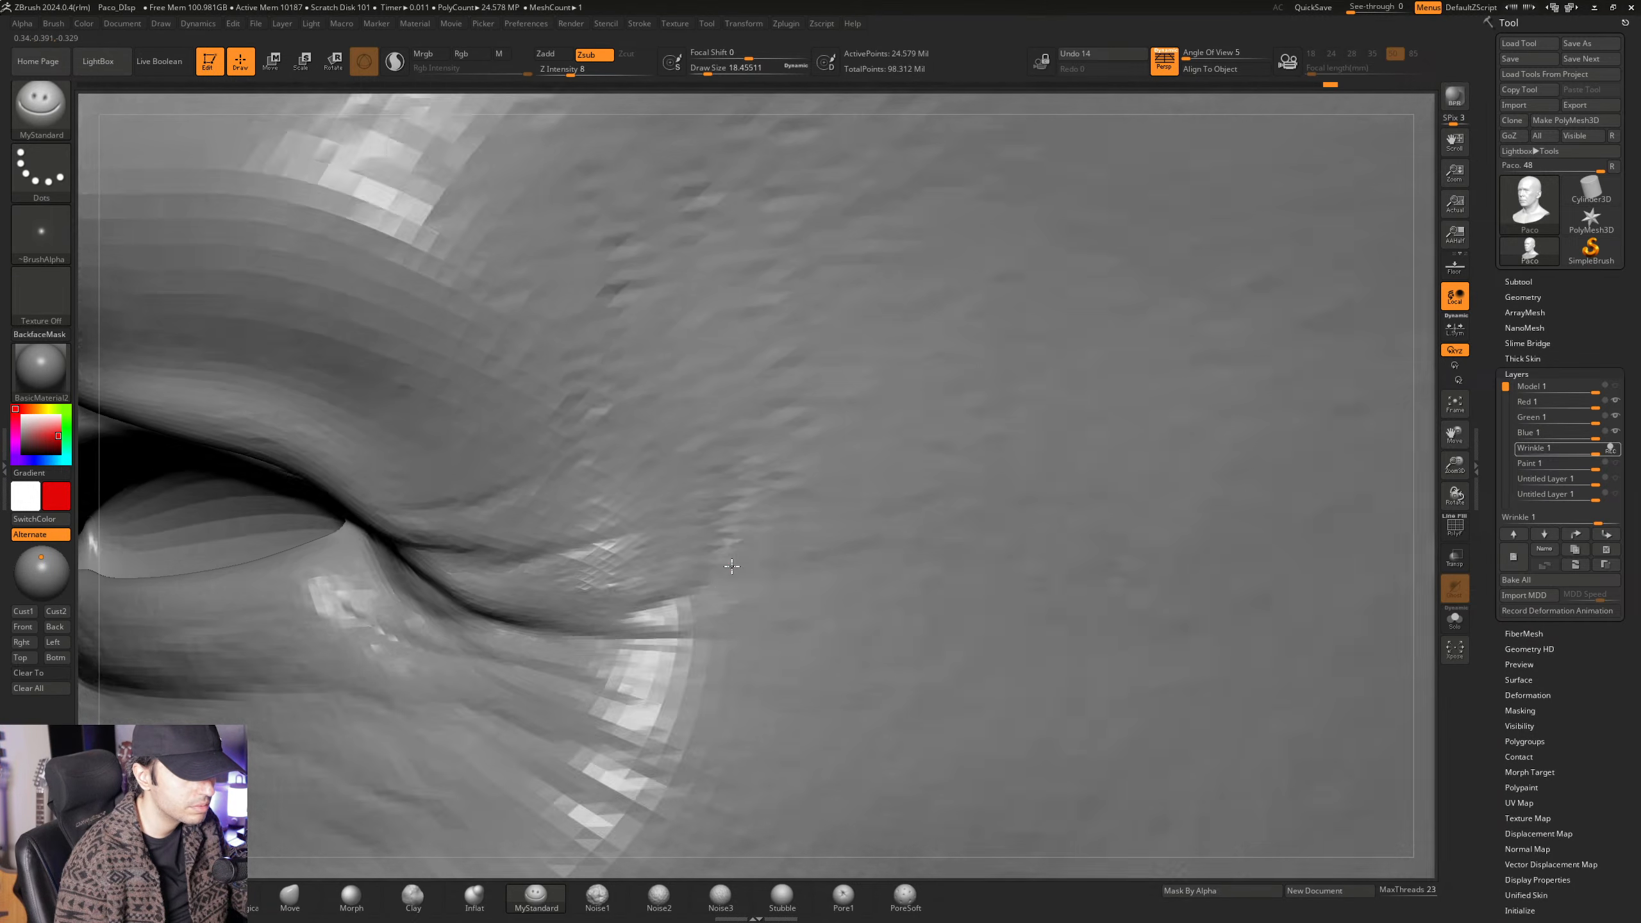